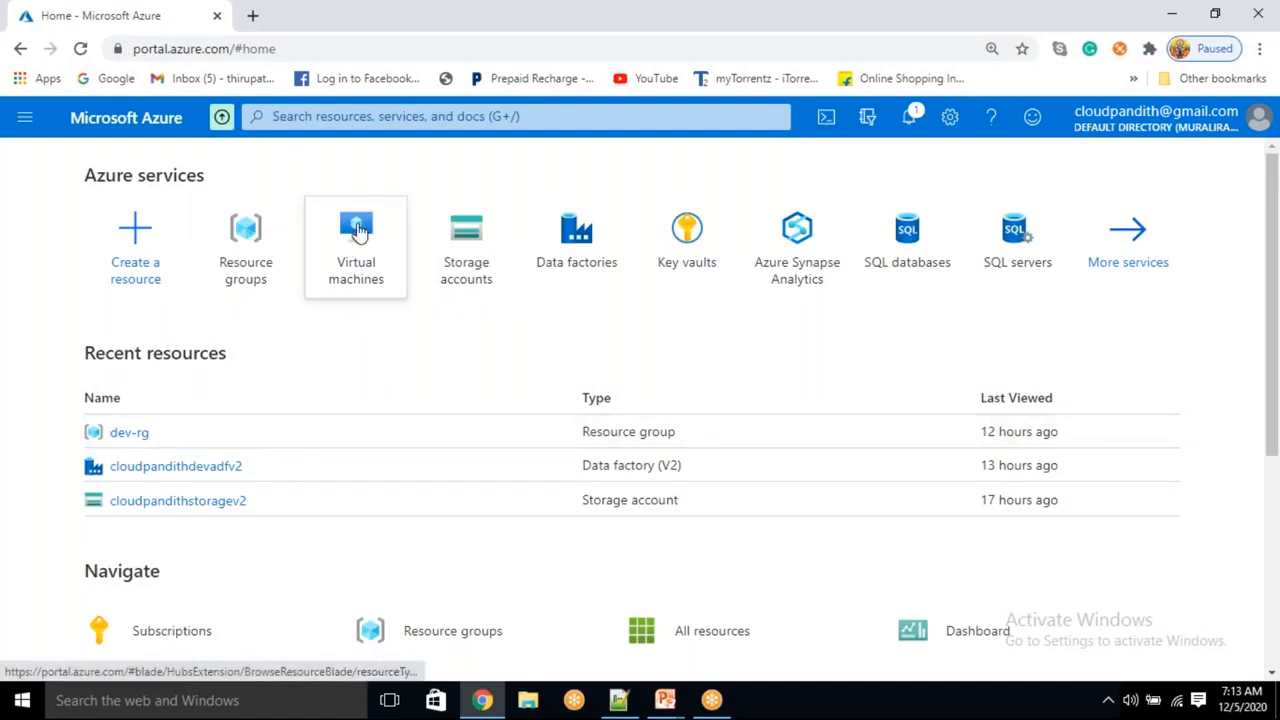
From the empty Virtual machines list, start creating a new virtual machine
{"action": "mouse_move", "coordinate": [371, 233]}
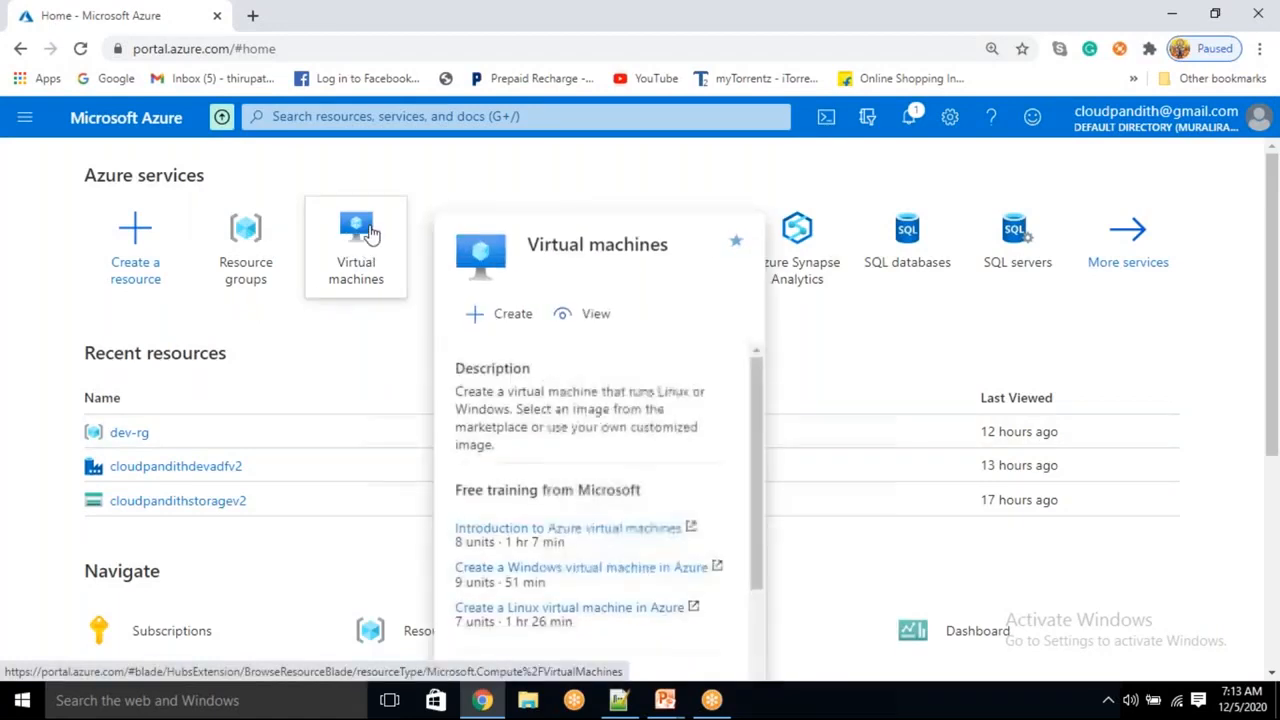
{"action": "left_click", "coordinate": [367, 235]}
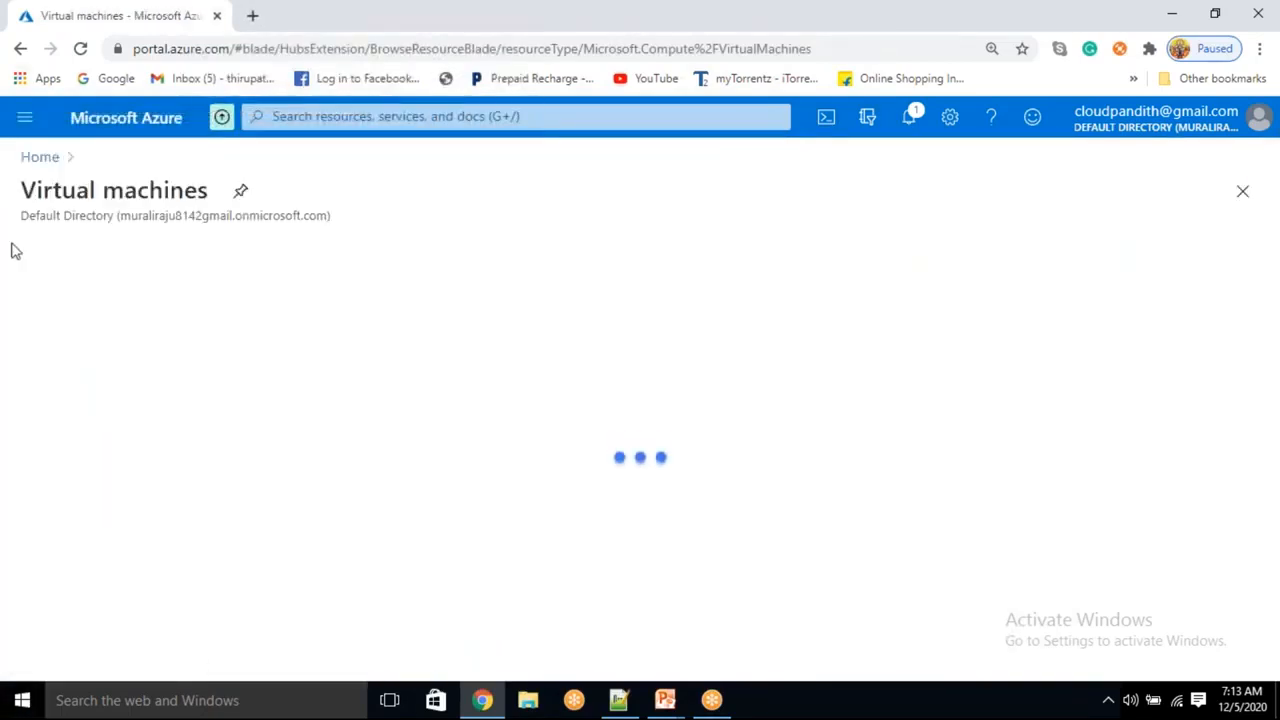
{"action": "left_click", "coordinate": [64, 262]}
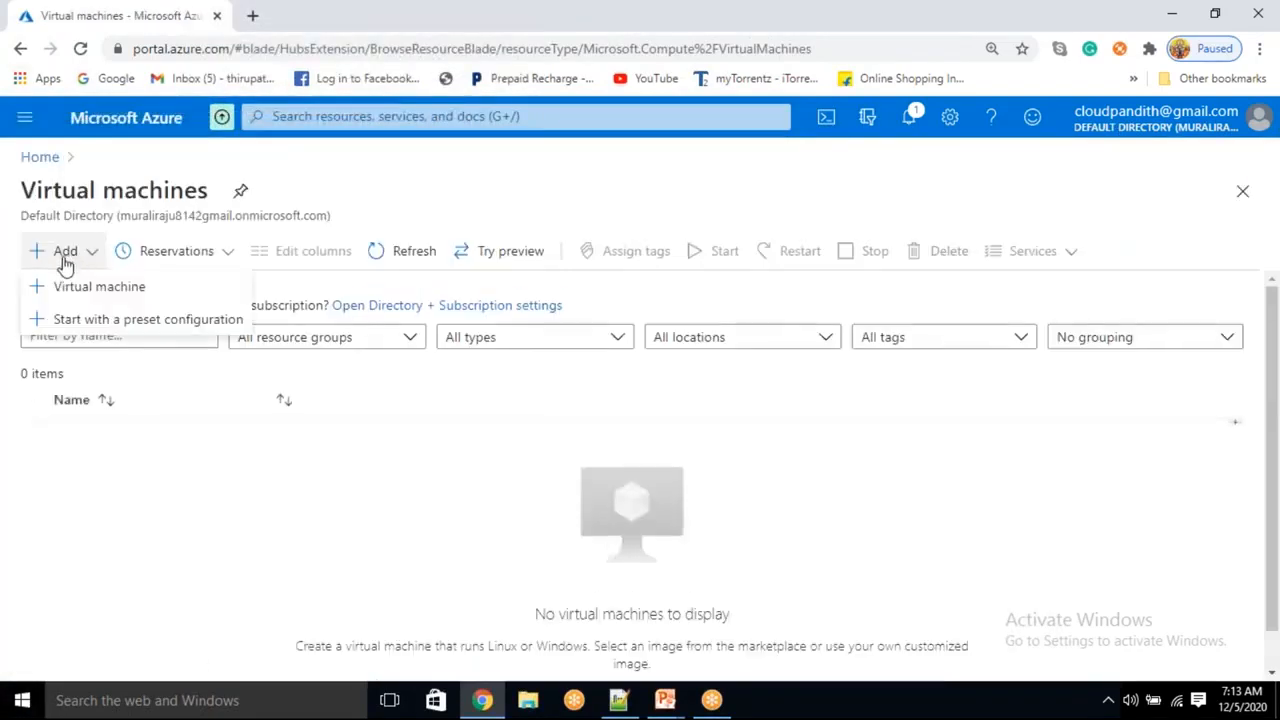
{"action": "left_click", "coordinate": [77, 286]}
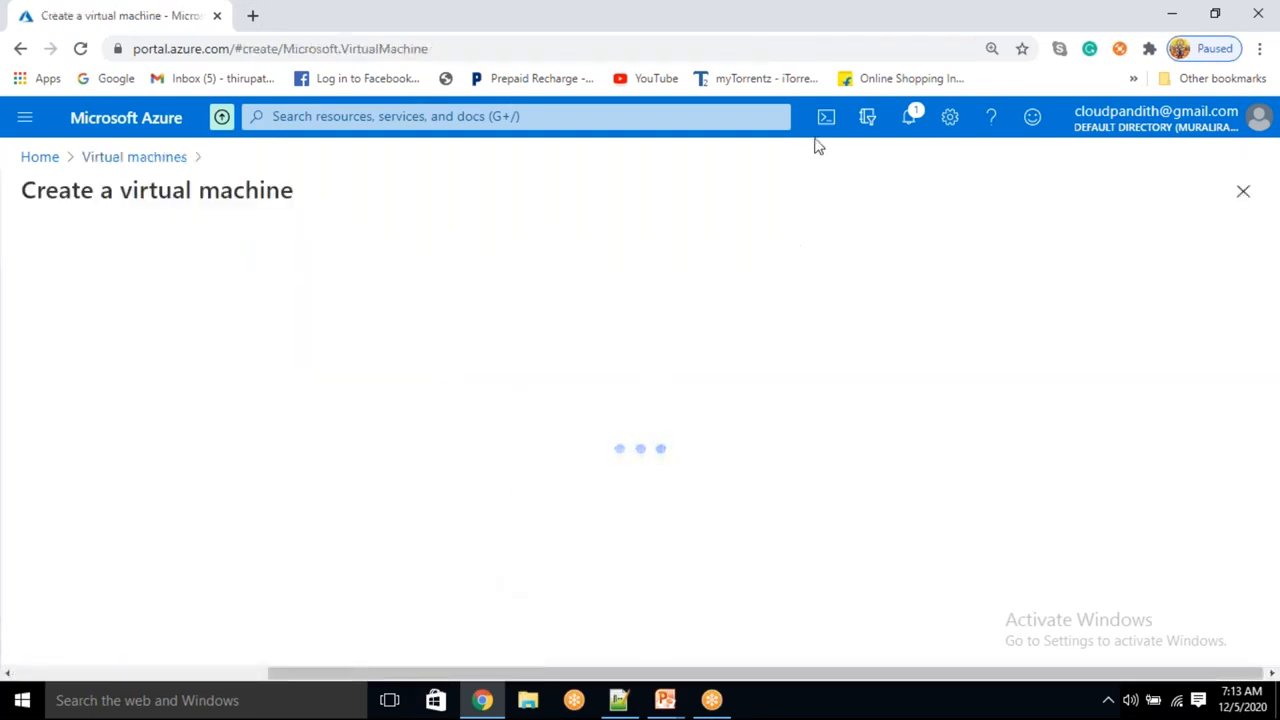
Create a new resource group named cloudpandith-BI-Master-Program for the VM
{"action": "left_click", "coordinate": [936, 46]}
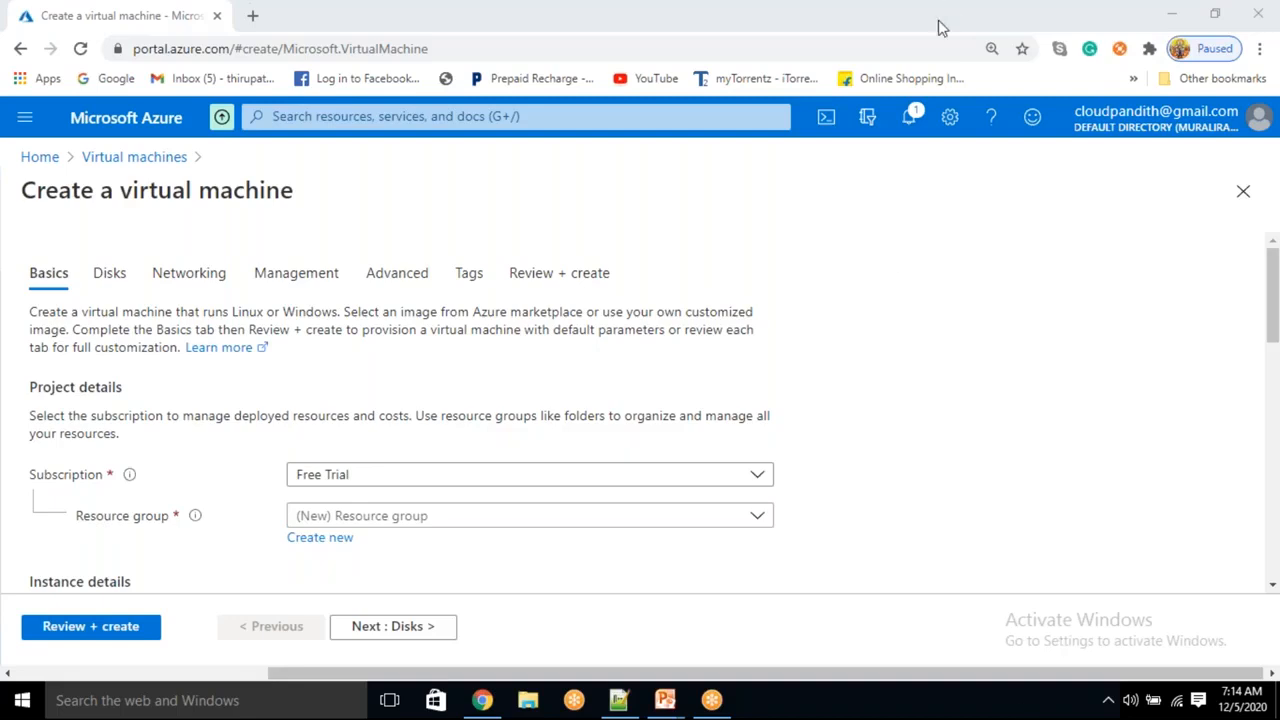
{"action": "scroll", "coordinate": [370, 514], "scroll_direction": "down", "scroll_amount": 1}
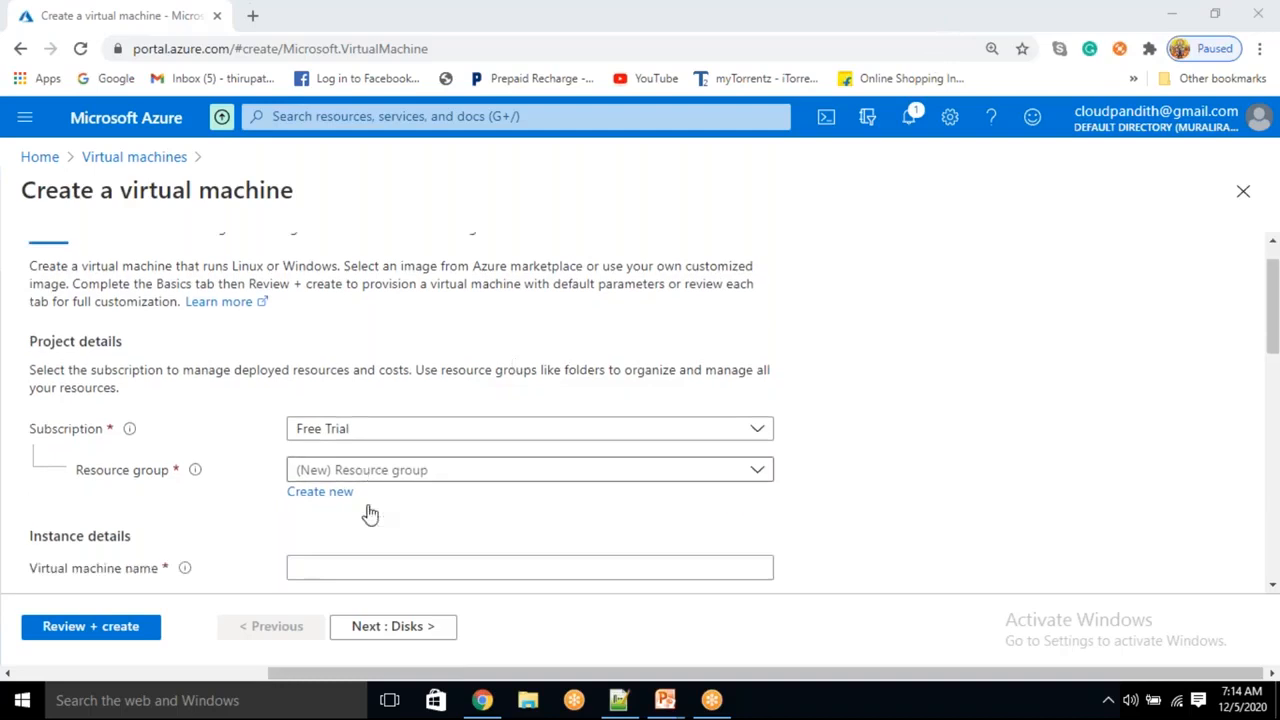
{"action": "scroll", "coordinate": [370, 514], "scroll_direction": "down", "scroll_amount": 2}
{"action": "scroll", "coordinate": [370, 514], "scroll_direction": "down", "scroll_amount": 1}
{"action": "scroll", "coordinate": [340, 490], "scroll_direction": "up", "scroll_amount": 2}
{"action": "left_click", "coordinate": [327, 450]}
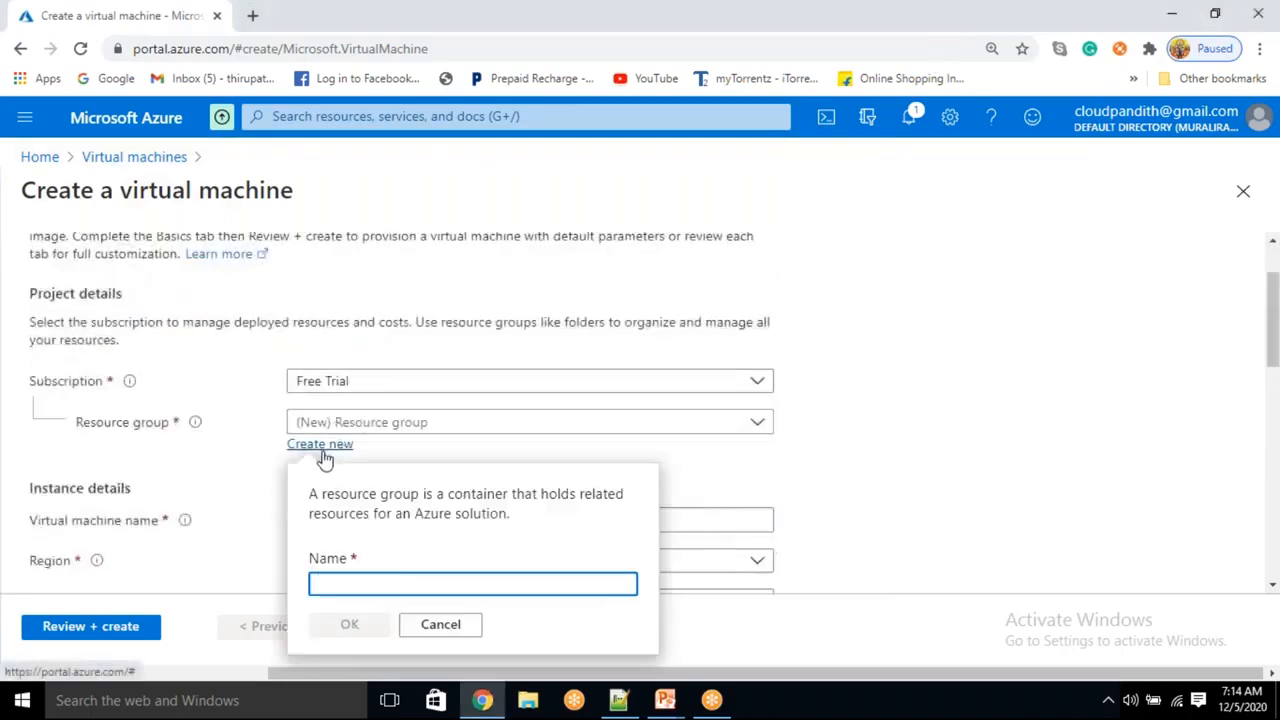
{"action": "type", "text": "cloudpandith-"}
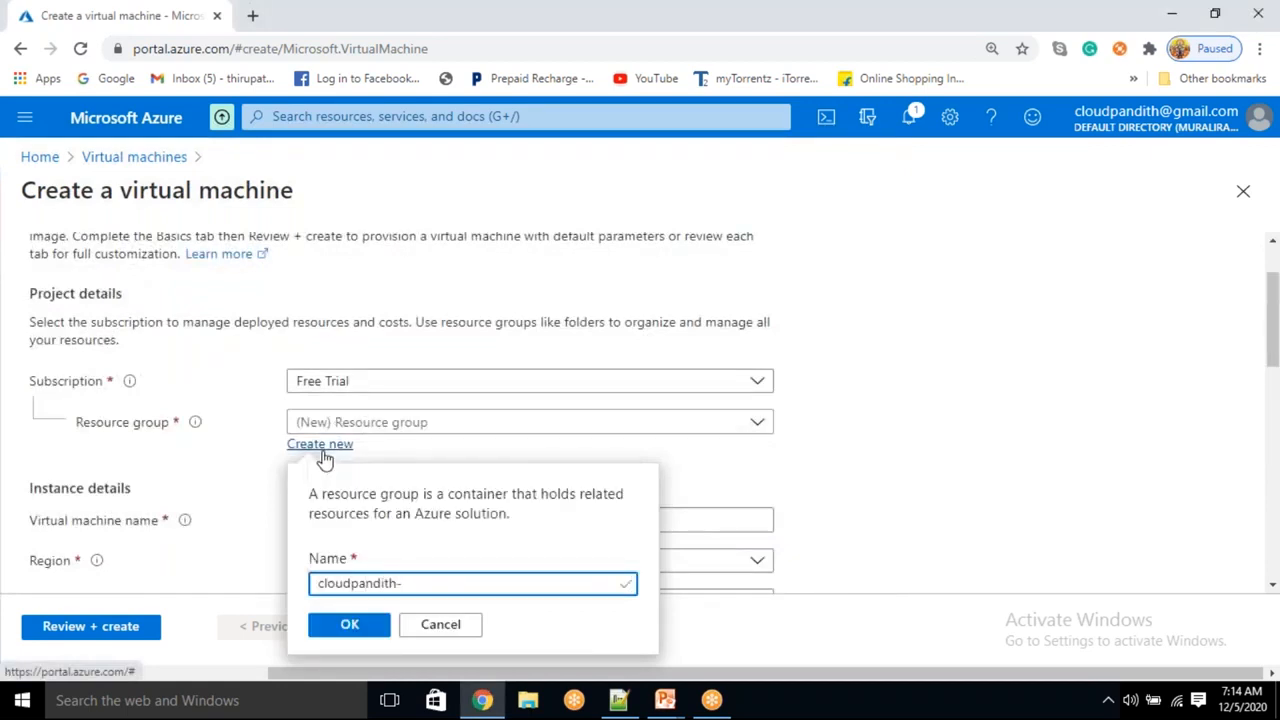
{"action": "type", "text": "BI-Master-Program"}
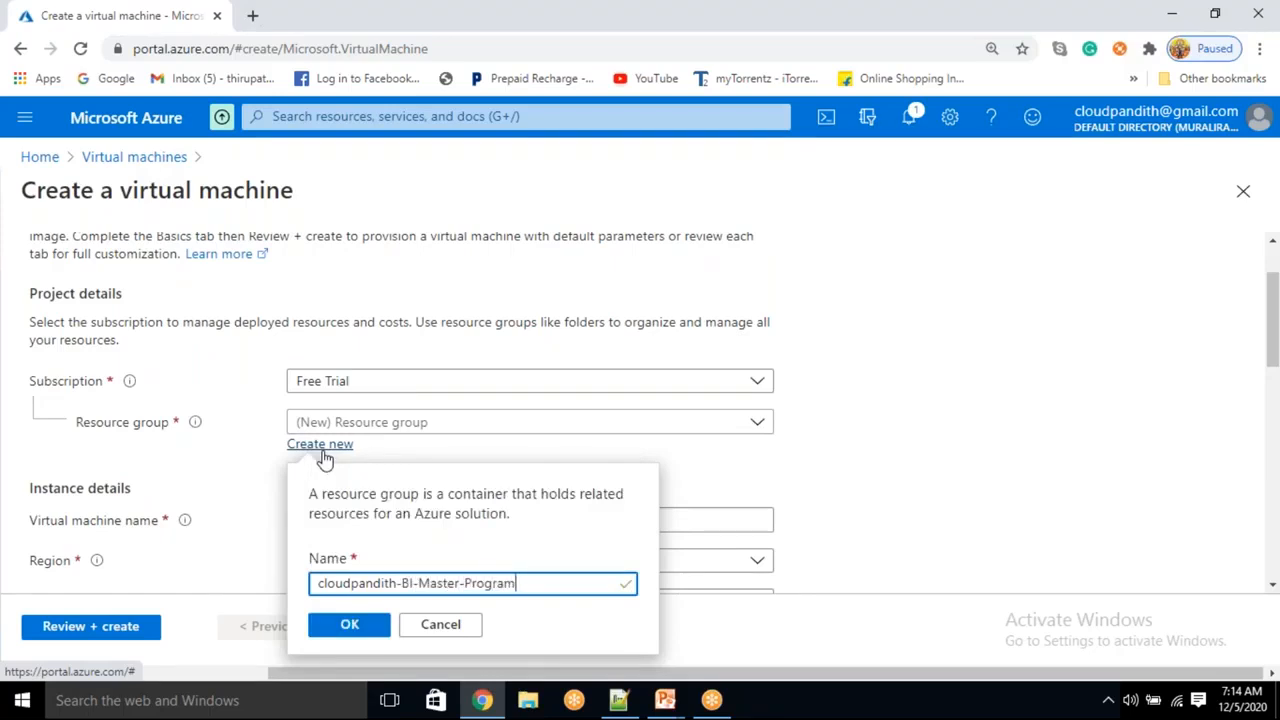
{"action": "left_click", "coordinate": [349, 624]}
Name the virtual machine cloudpandithvm
{"action": "scroll", "coordinate": [400, 410], "scroll_direction": "down", "scroll_amount": 5}
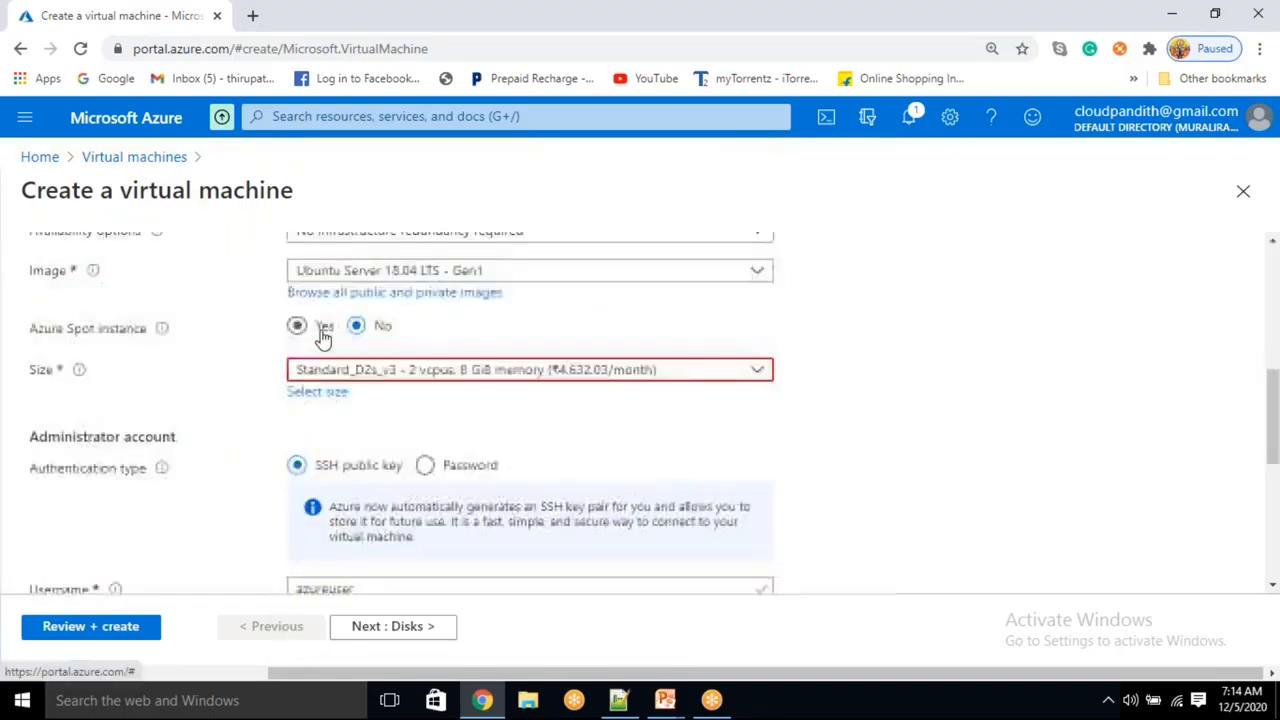
{"action": "scroll", "coordinate": [320, 337], "scroll_direction": "up", "scroll_amount": 3}
{"action": "left_click", "coordinate": [319, 426]}
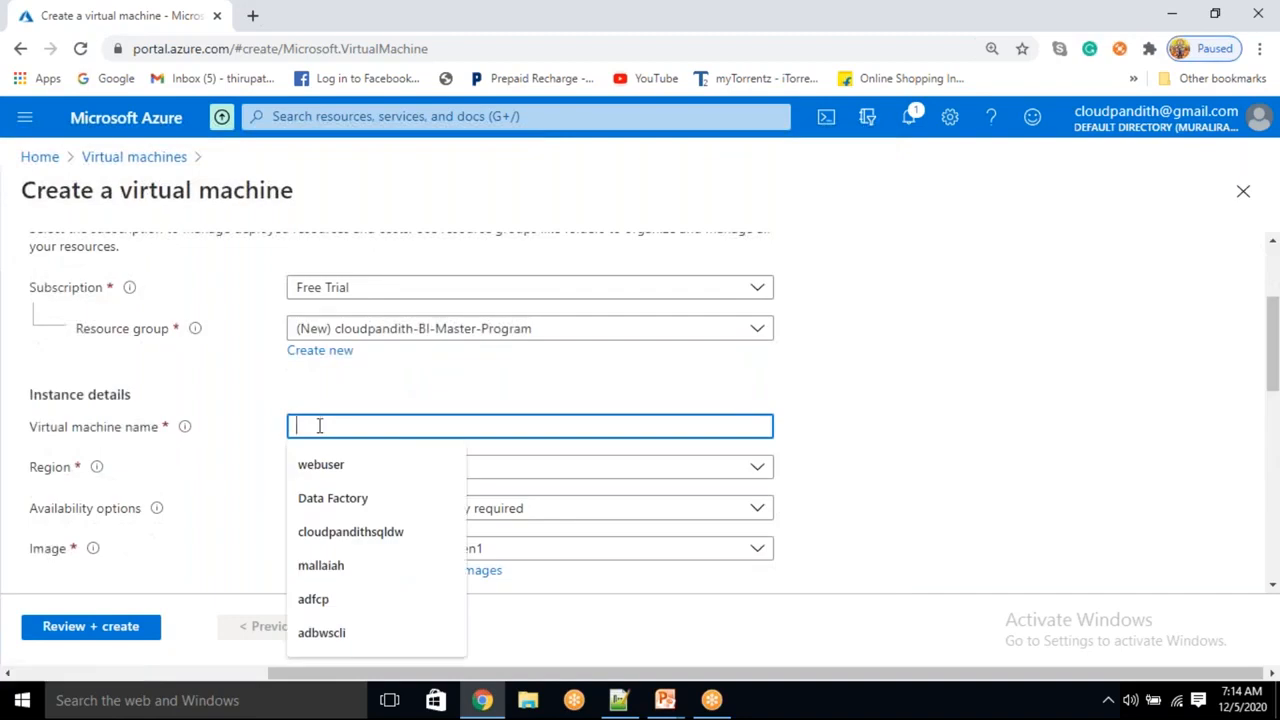
{"action": "type", "text": "cloudpandithvm"}
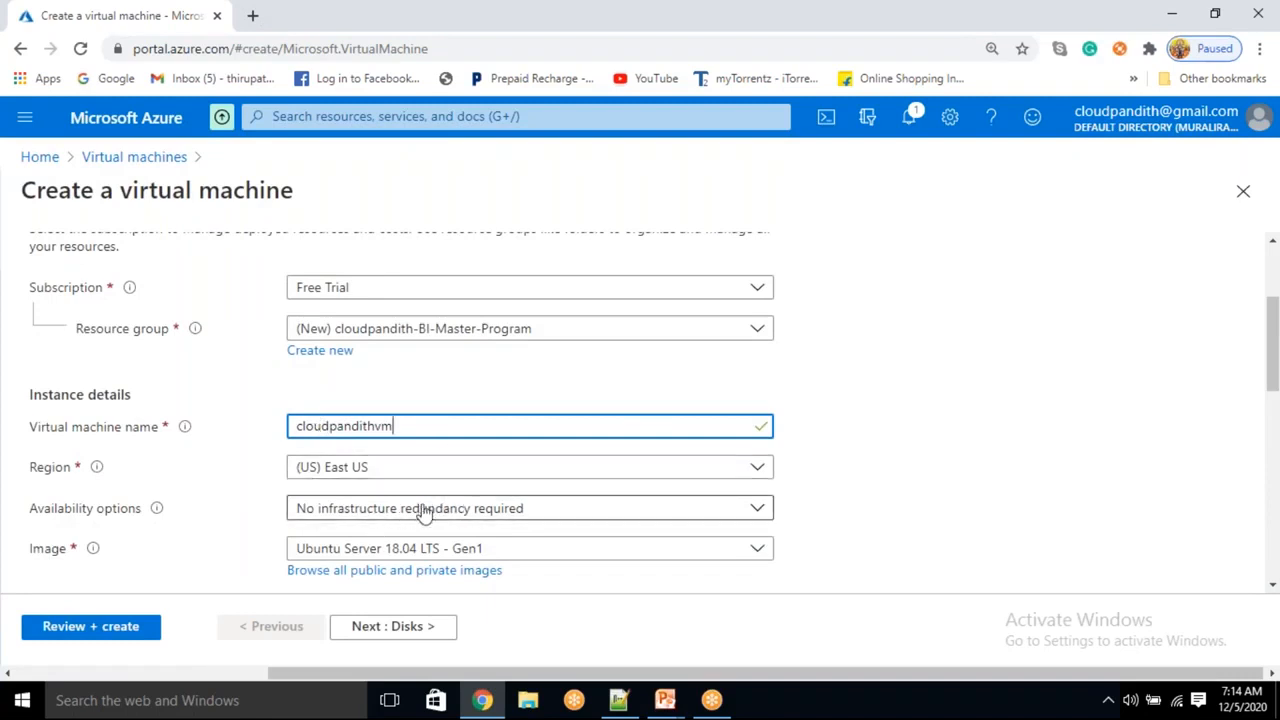
{"action": "scroll", "coordinate": [423, 515], "scroll_direction": "down", "scroll_amount": 1}
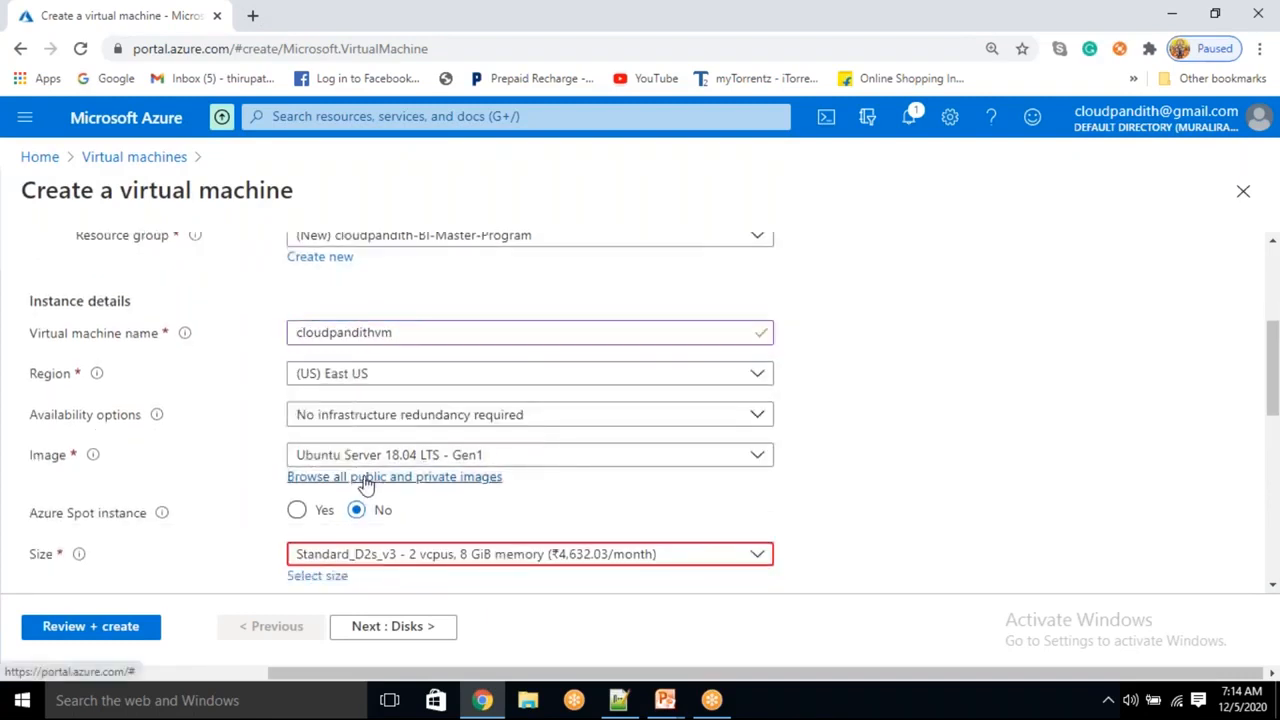
{"action": "left_click", "coordinate": [366, 478]}
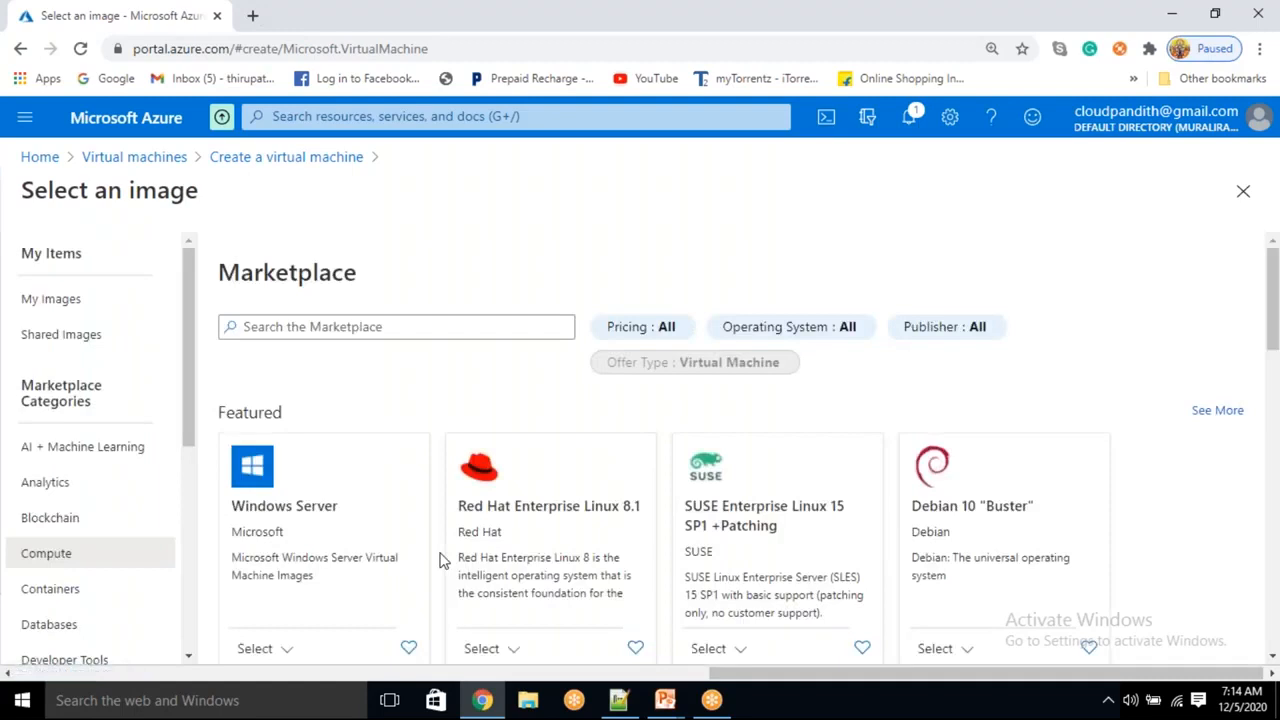
Search the Marketplace for 'sql server' and choose SQL Server 2019 Enterprise on Windows Server 2019 - Gen1
{"action": "left_click", "coordinate": [295, 334]}
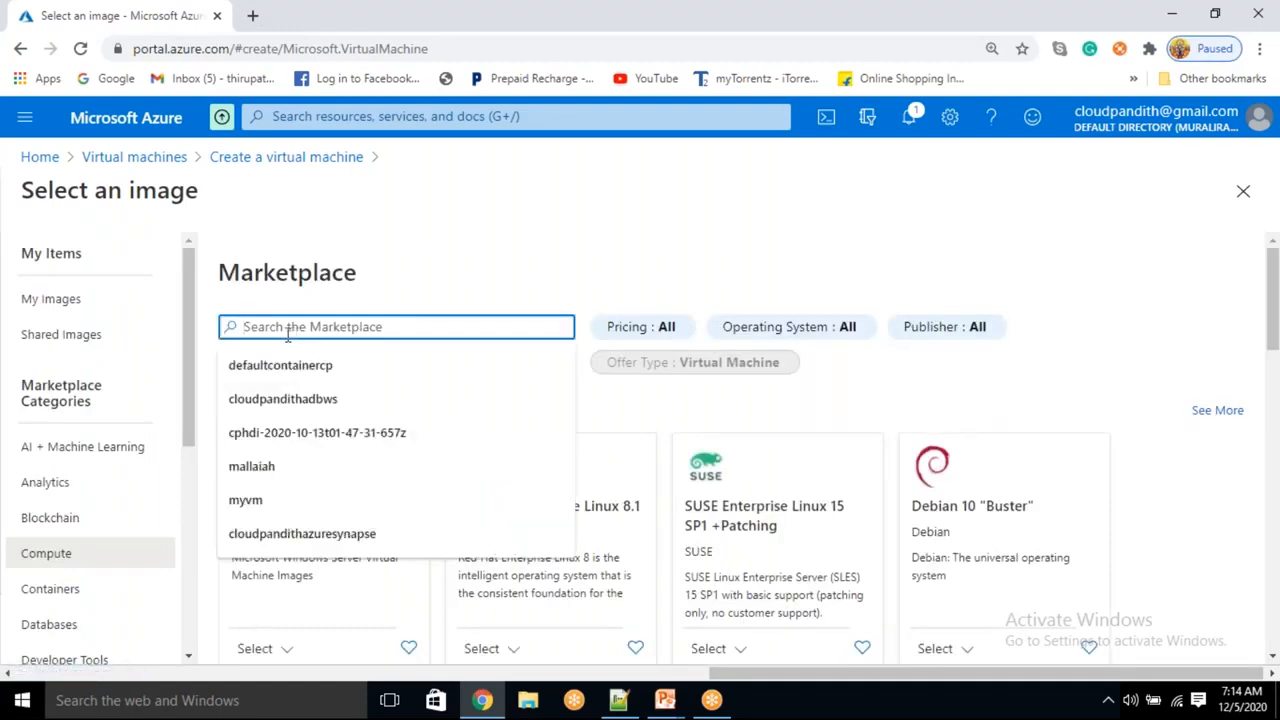
{"action": "type", "text": "sql server"}
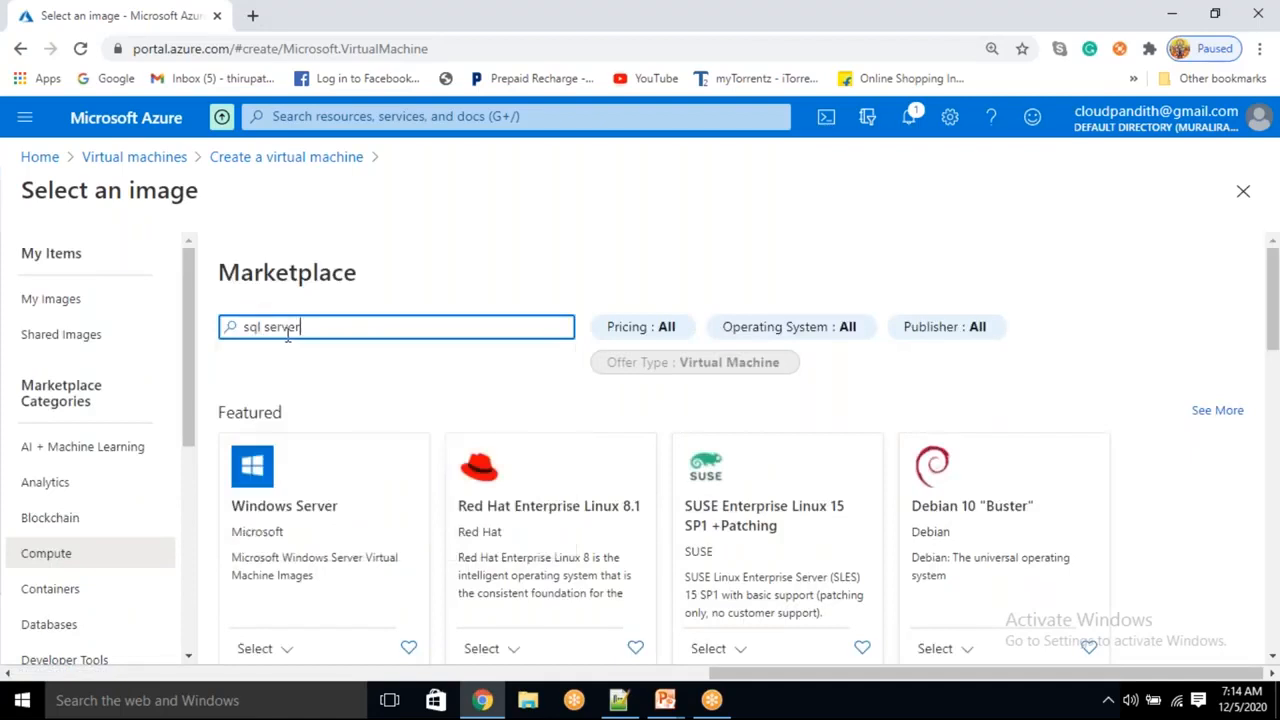
{"action": "key", "text": "Return"}
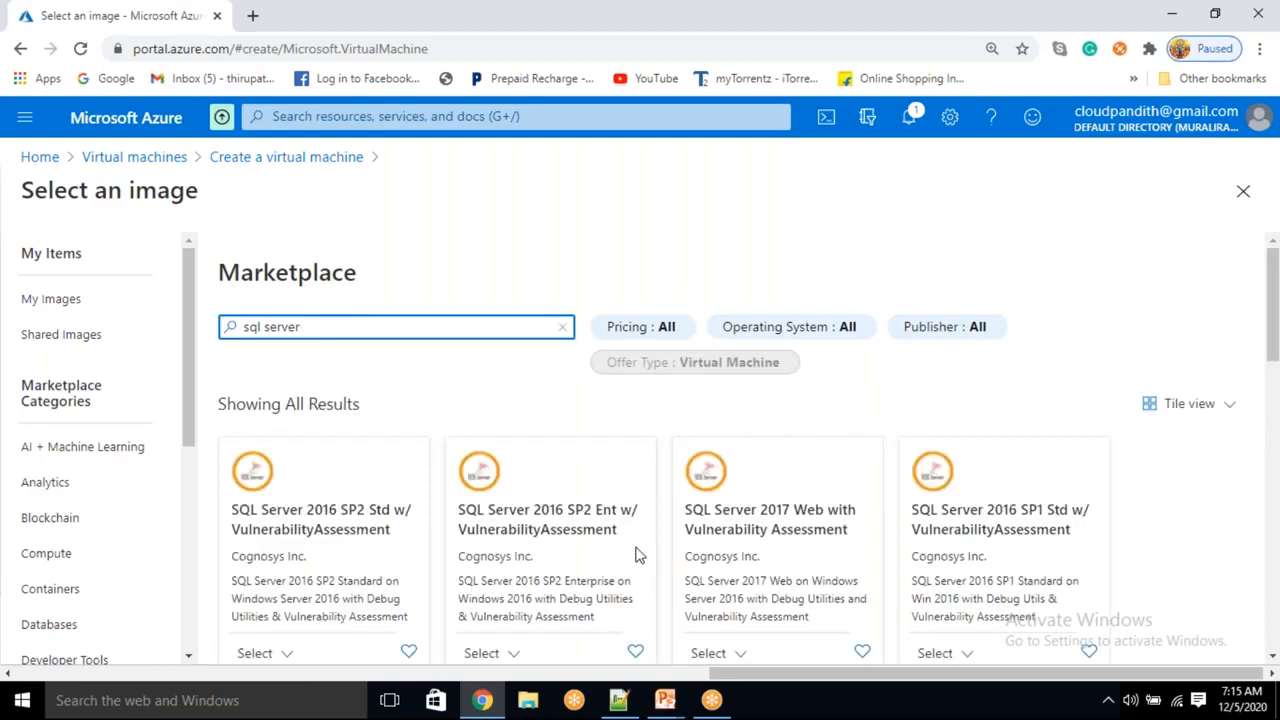
{"action": "scroll", "coordinate": [497, 411], "scroll_direction": "down", "scroll_amount": 1}
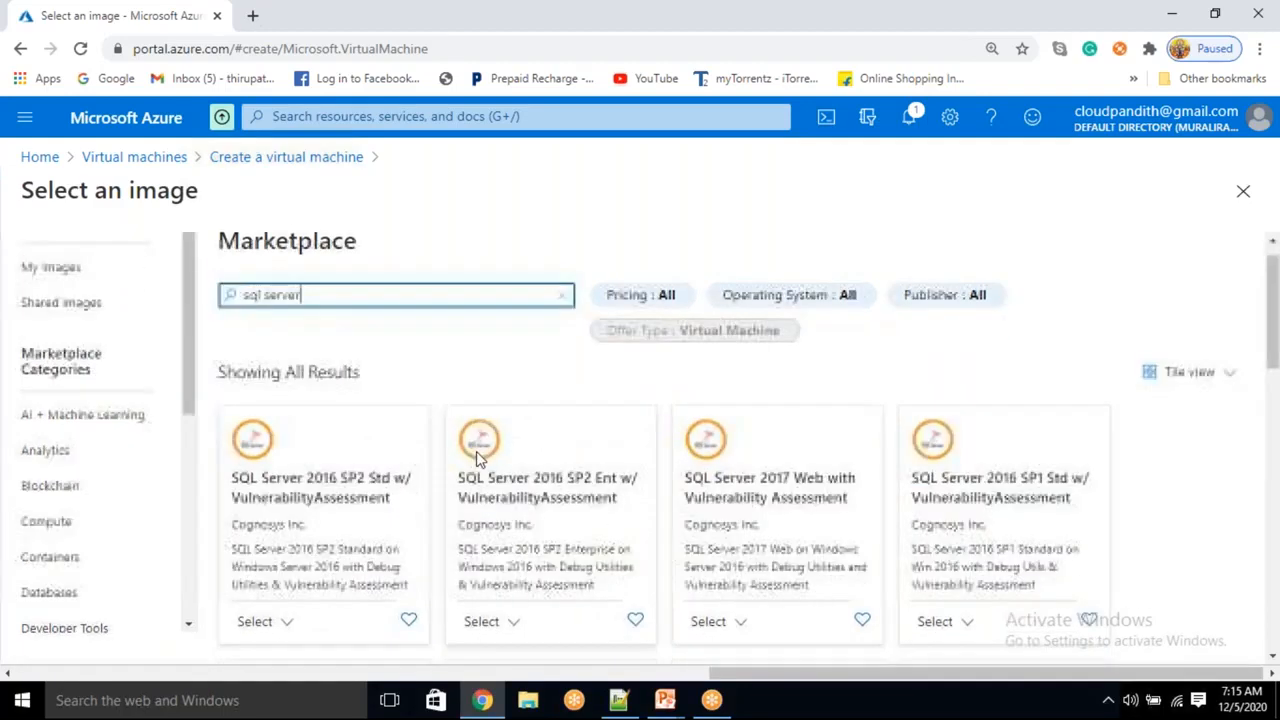
{"action": "scroll", "coordinate": [478, 457], "scroll_direction": "down", "scroll_amount": 5}
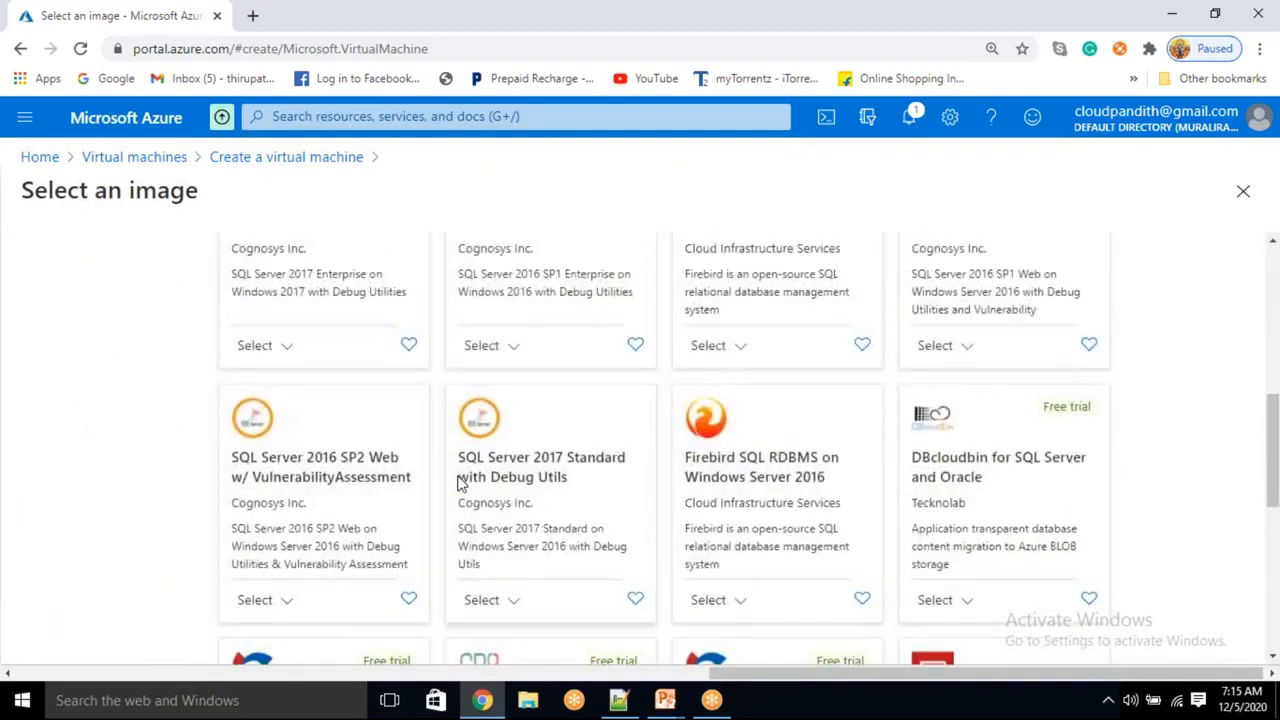
{"action": "scroll", "coordinate": [460, 483], "scroll_direction": "down", "scroll_amount": 5}
{"action": "scroll", "coordinate": [585, 557], "scroll_direction": "down", "scroll_amount": 1}
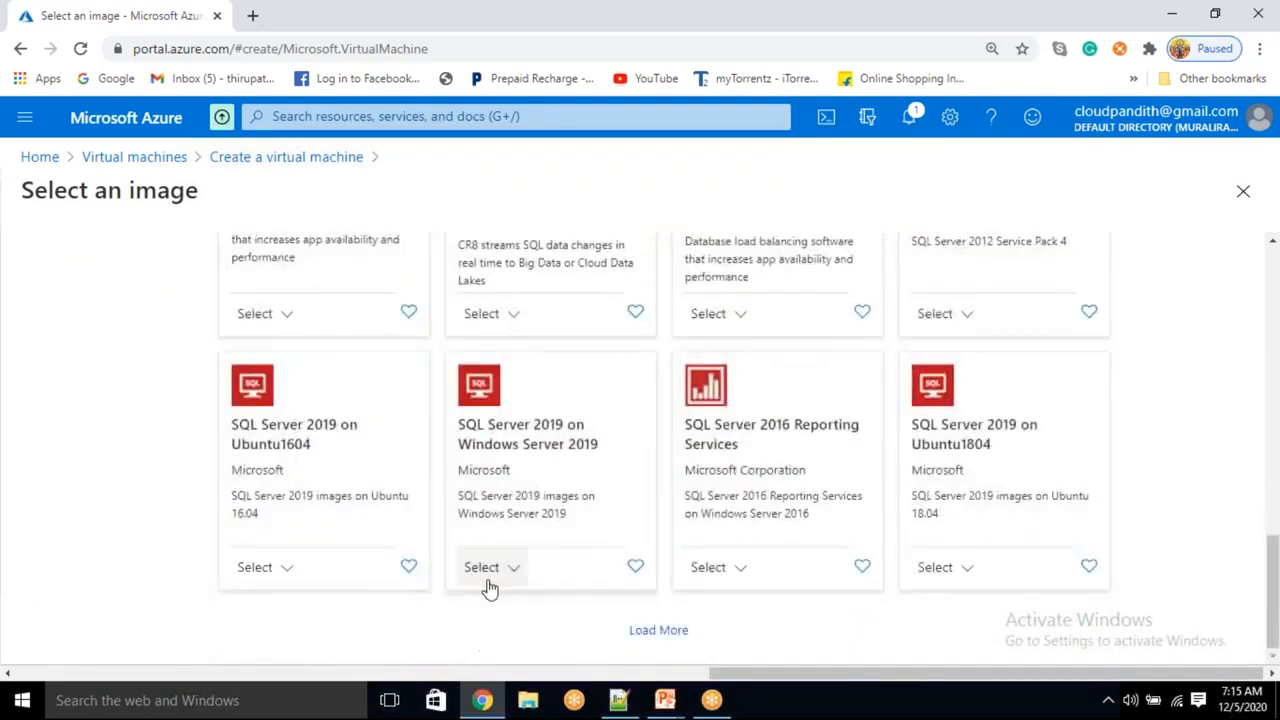
{"action": "left_click", "coordinate": [517, 571]}
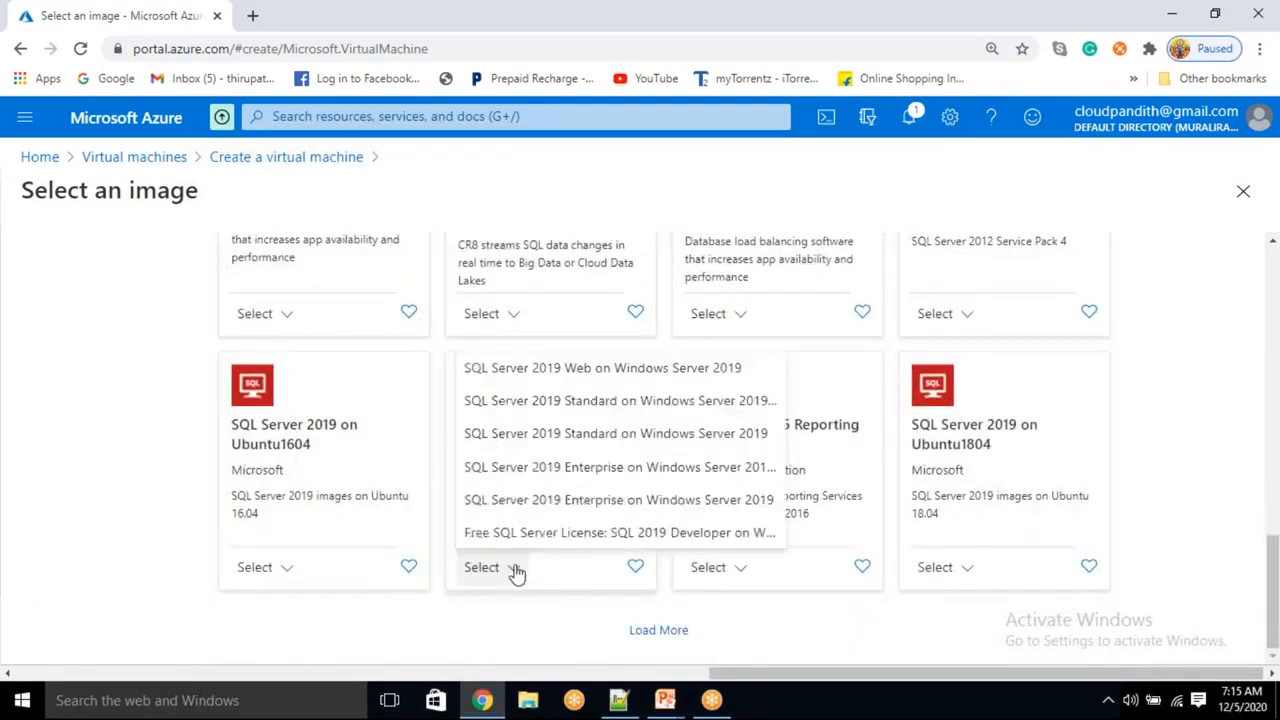
{"action": "left_click", "coordinate": [582, 497]}
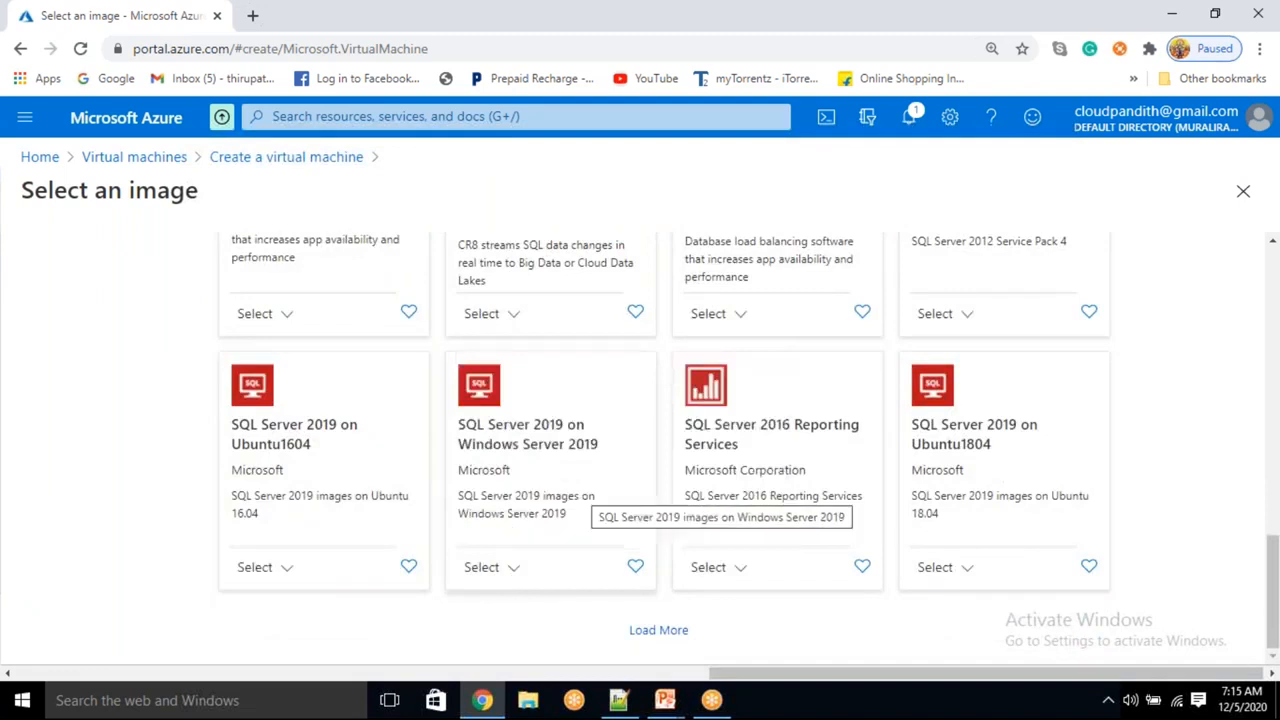
{"action": "left_click", "coordinate": [582, 497]}
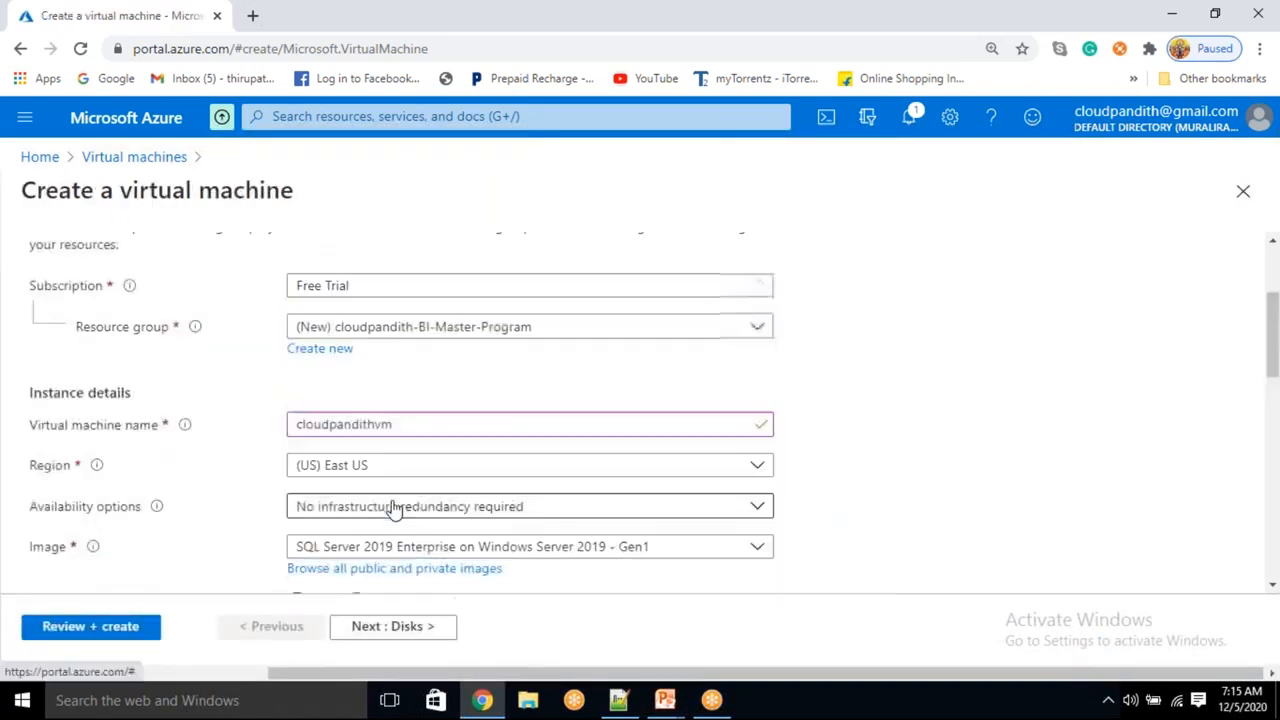
{"action": "scroll", "coordinate": [394, 509], "scroll_direction": "down", "scroll_amount": 5}
Enter the administrator username and password, then pass validation for the Standard D2s v3 VM
{"action": "left_click", "coordinate": [339, 279]}
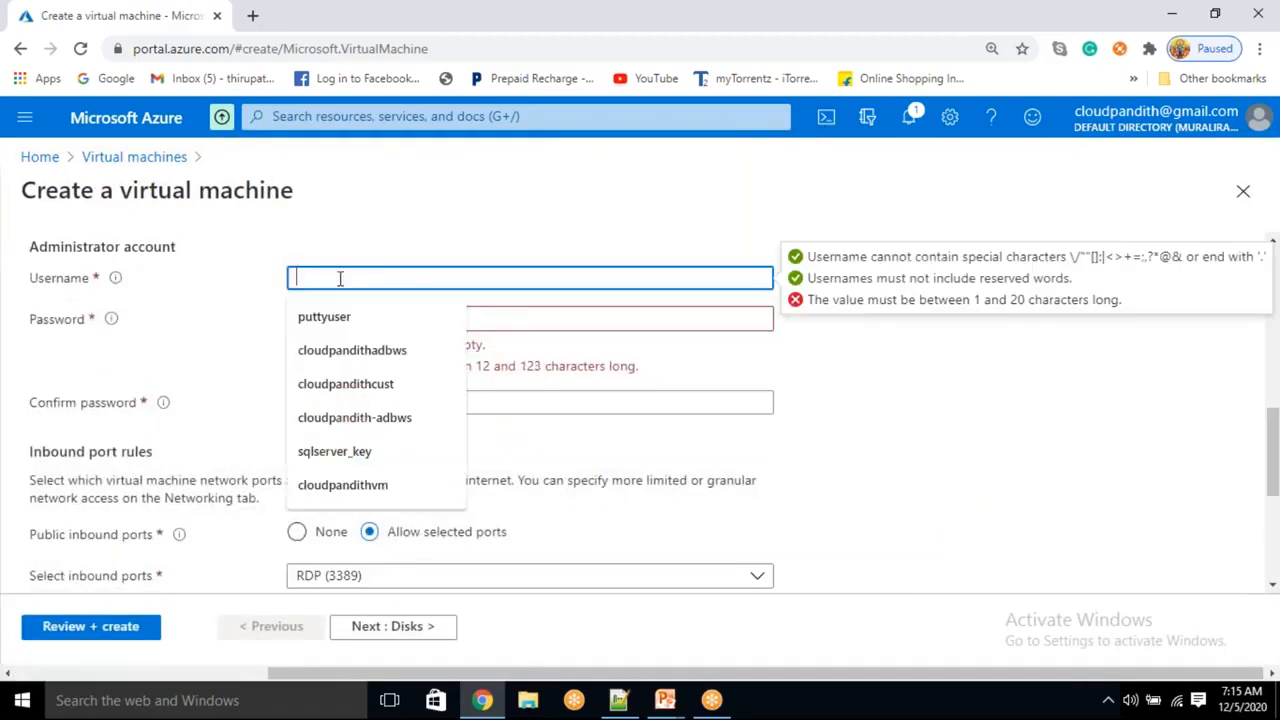
{"action": "key", "text": "Tab"}
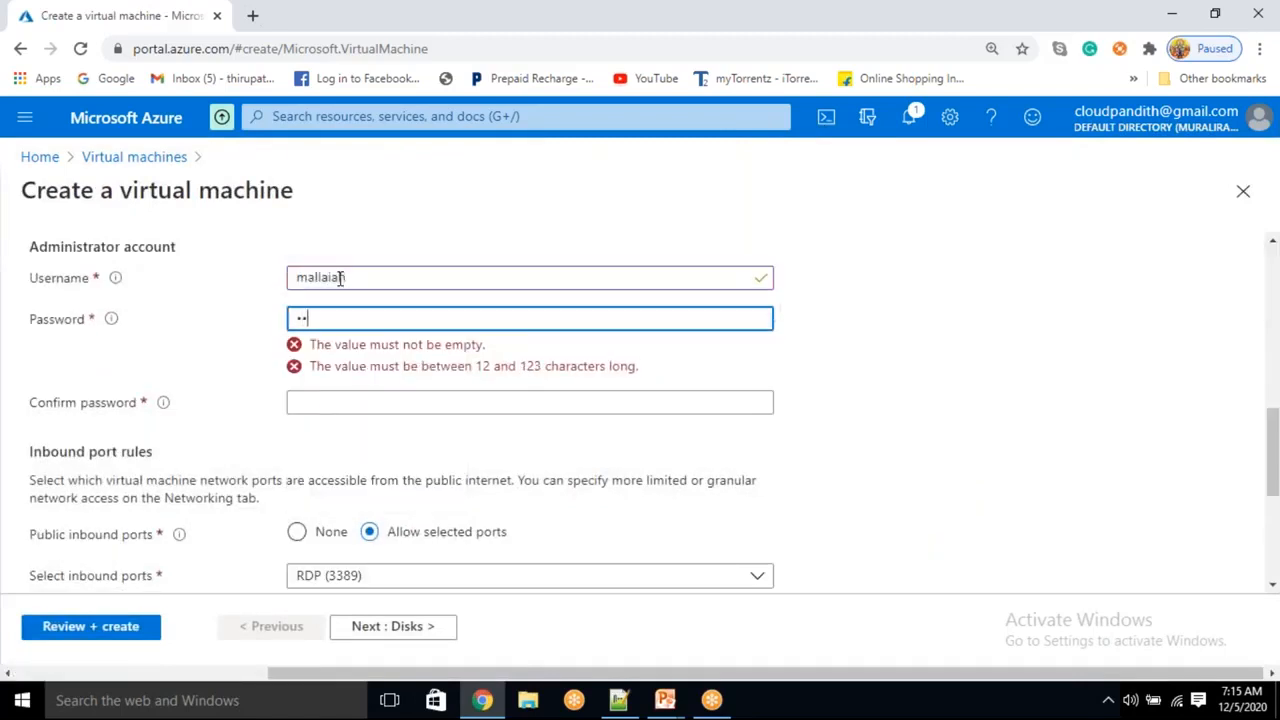
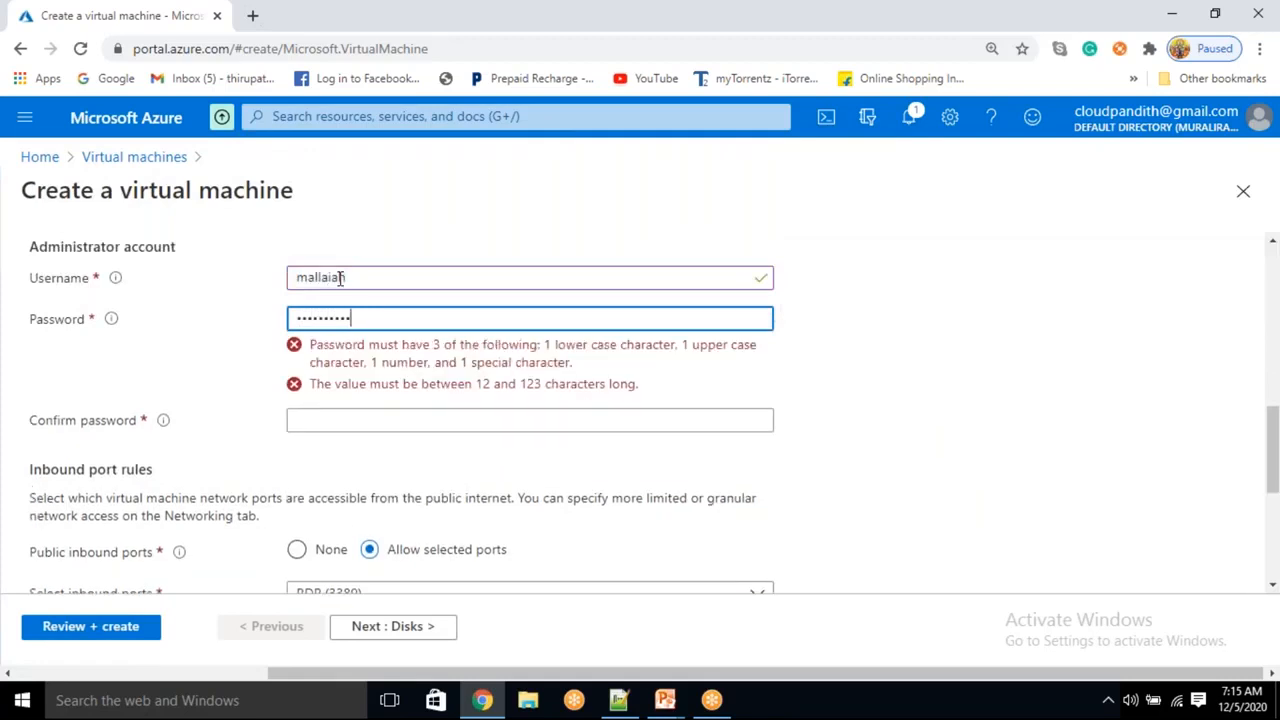
{"action": "key", "text": "Tab"}
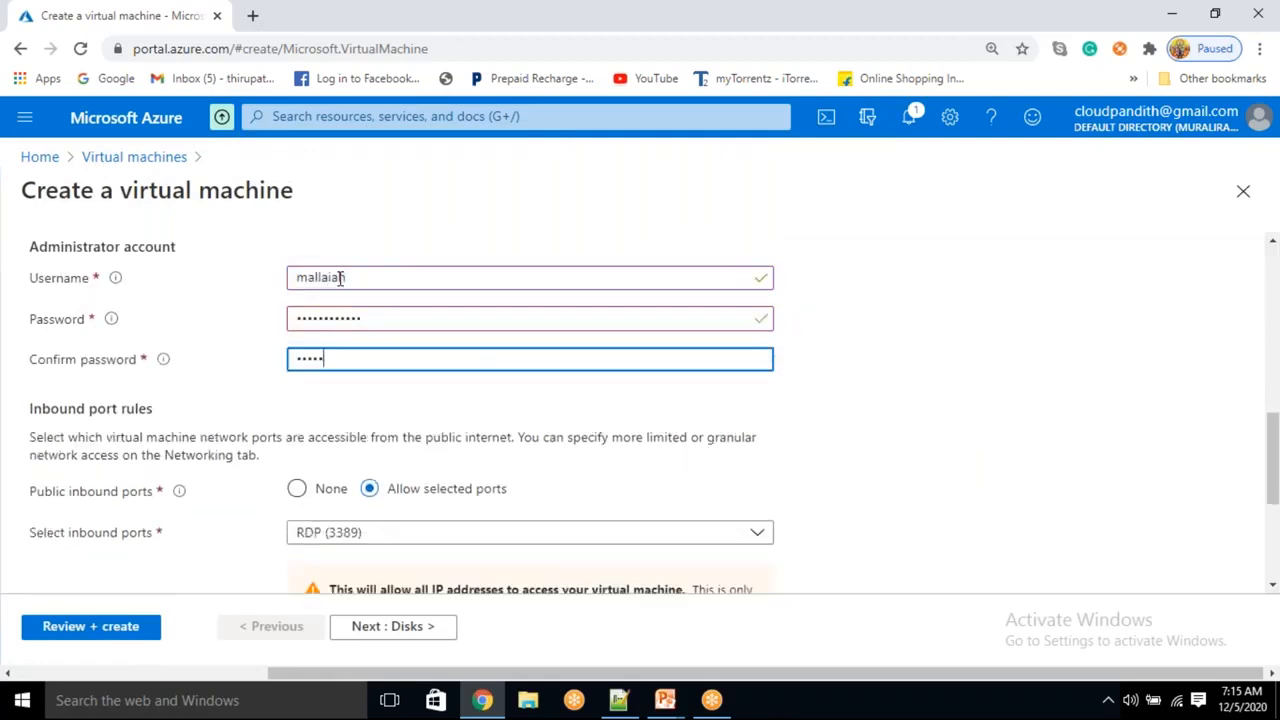
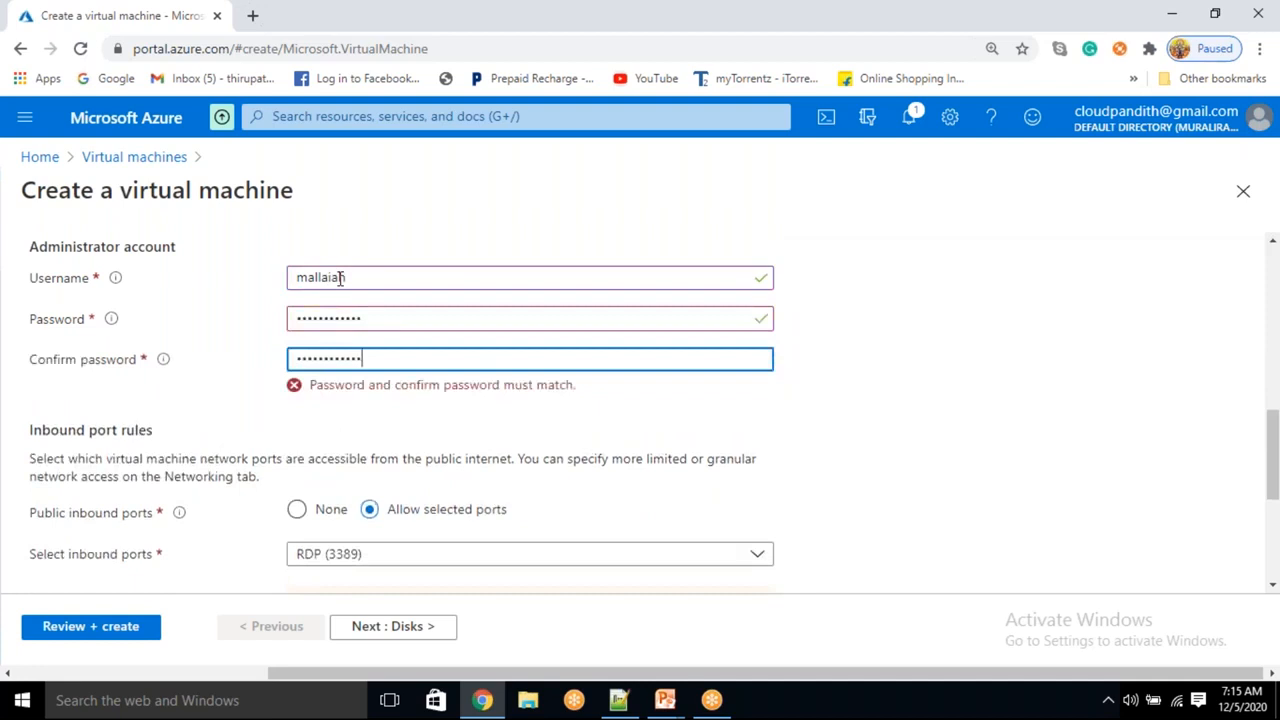
{"action": "left_click", "coordinate": [82, 634]}
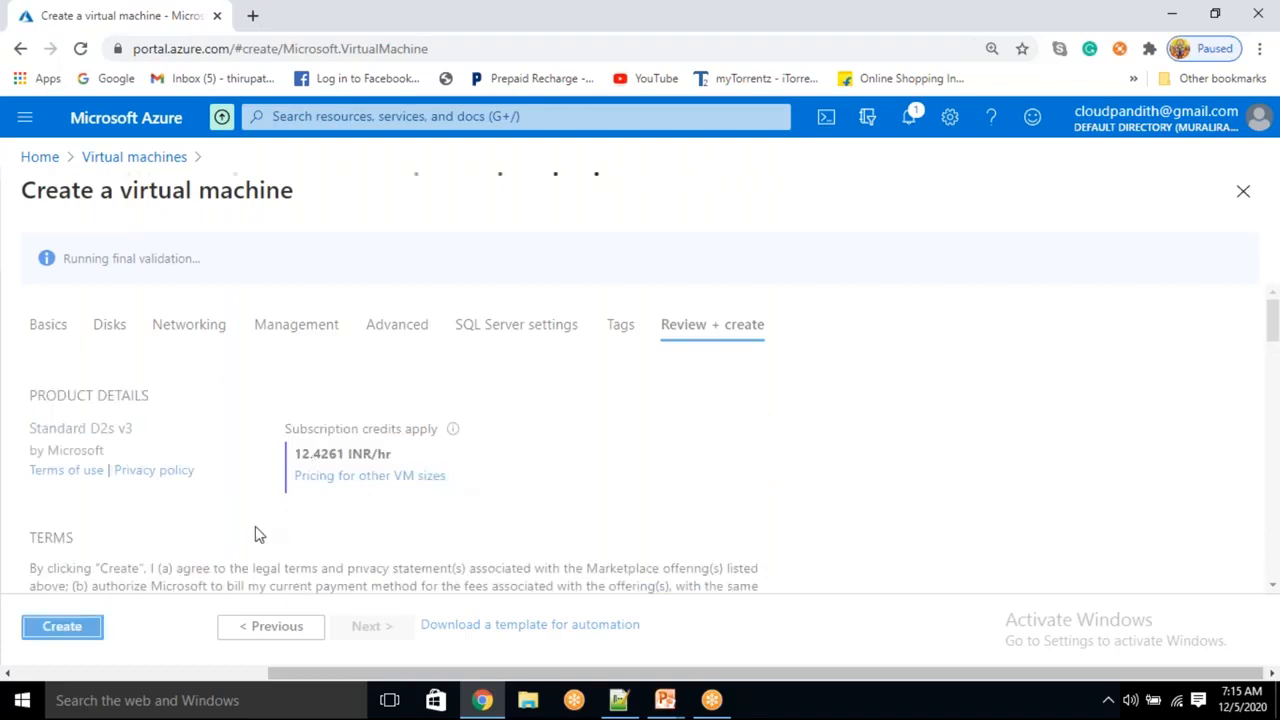
{"action": "left_click", "coordinate": [77, 629]}
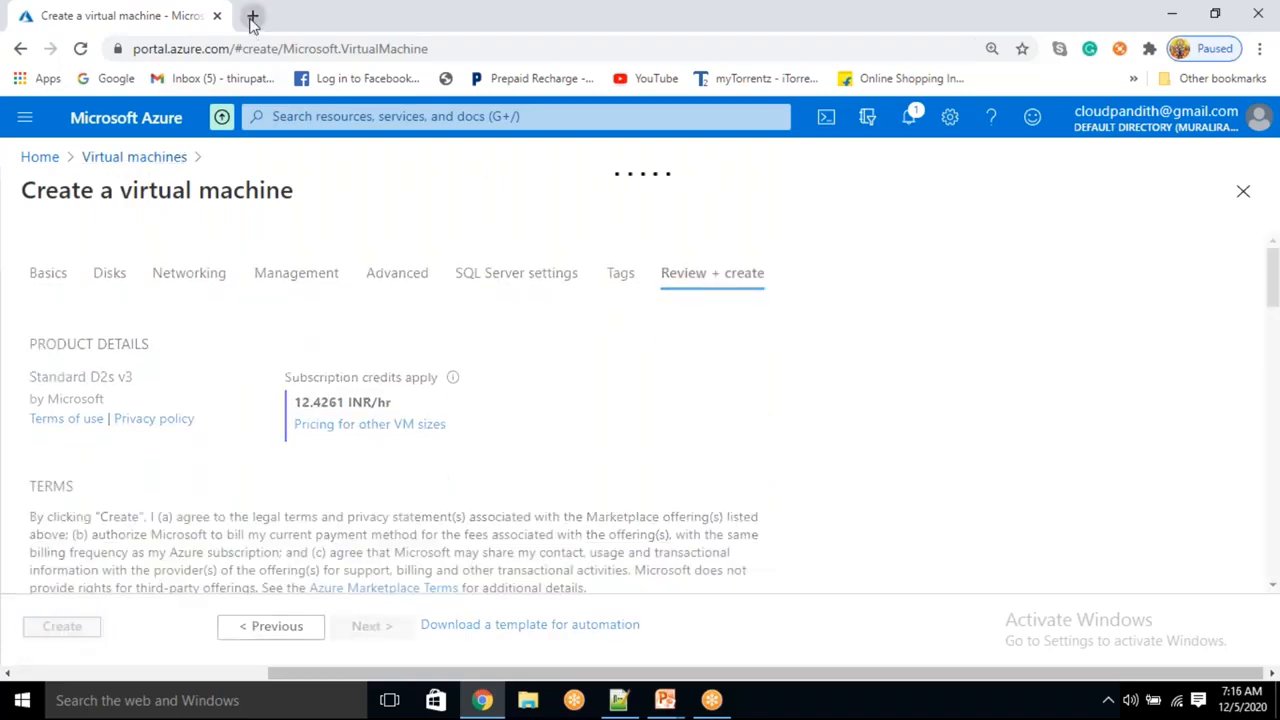
Load portal.azure.com in a new browser tab and open the Storage accounts list
{"action": "left_click", "coordinate": [252, 15]}
{"action": "type", "text": "PORT"}
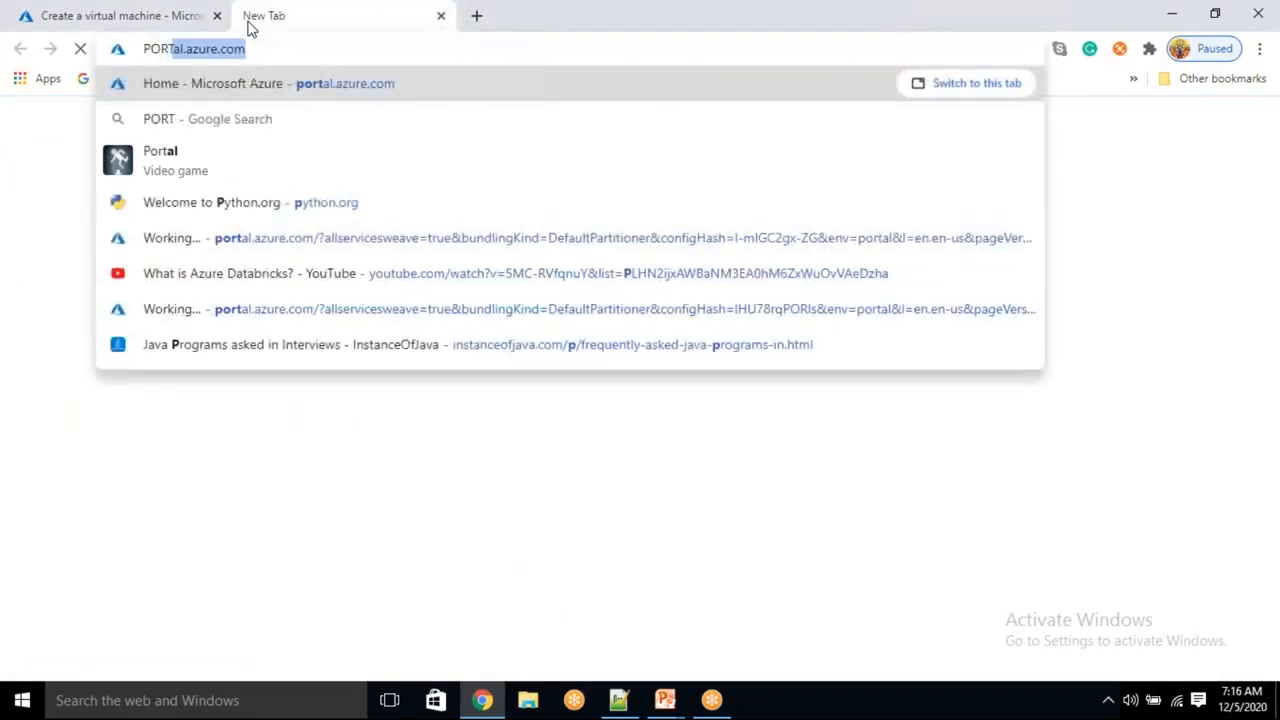
{"action": "key", "text": "Return"}
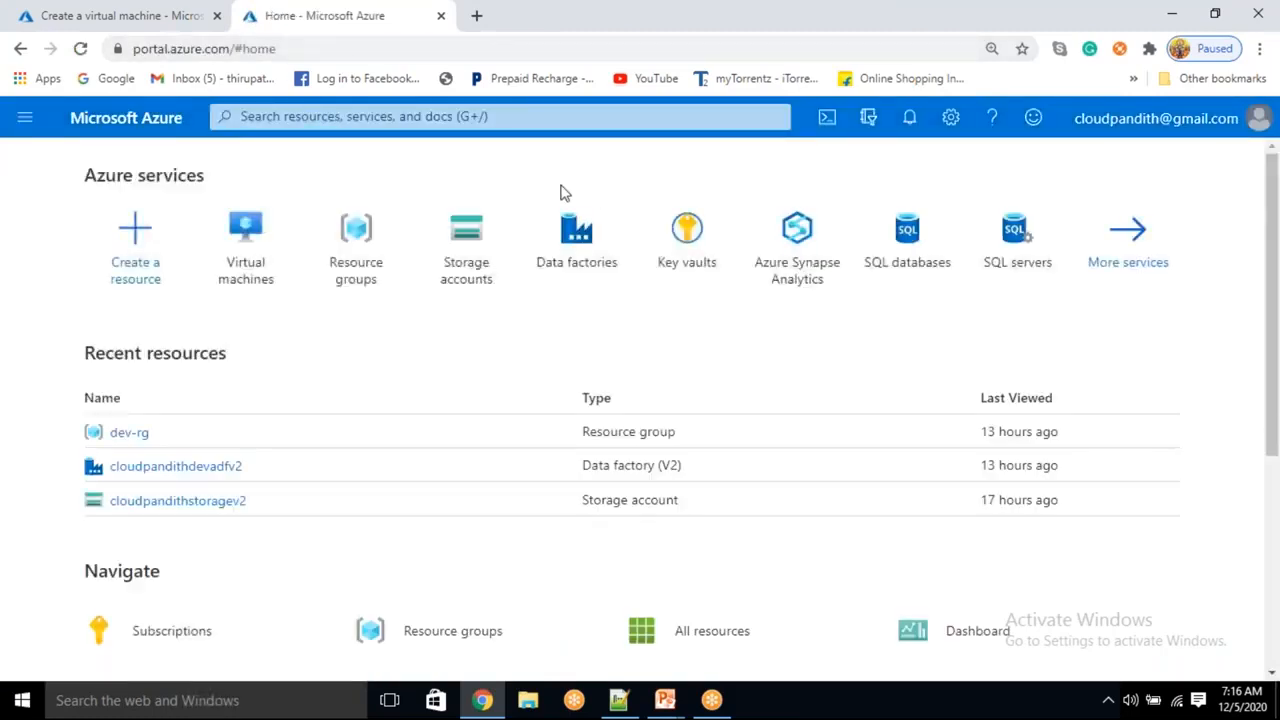
{"action": "left_click", "coordinate": [462, 233]}
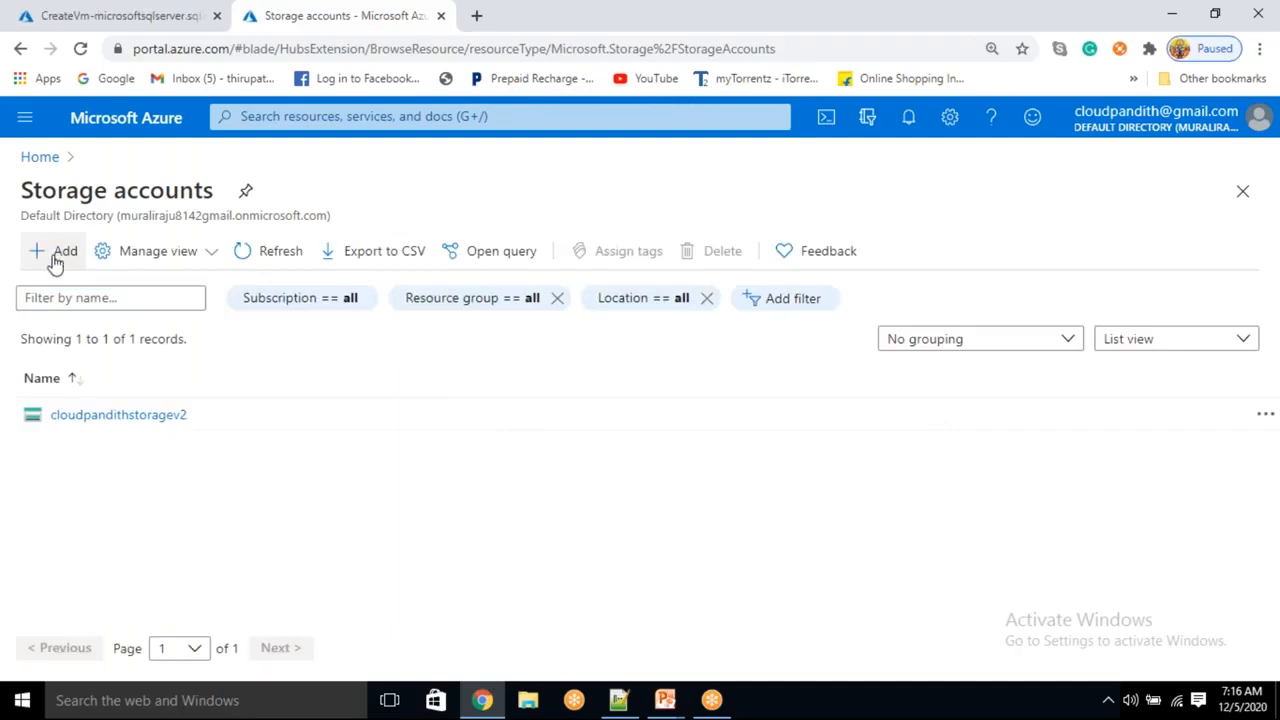
Start a new storage account in resource group cloudpandith-BI-Master-Program
{"action": "left_click", "coordinate": [55, 256]}
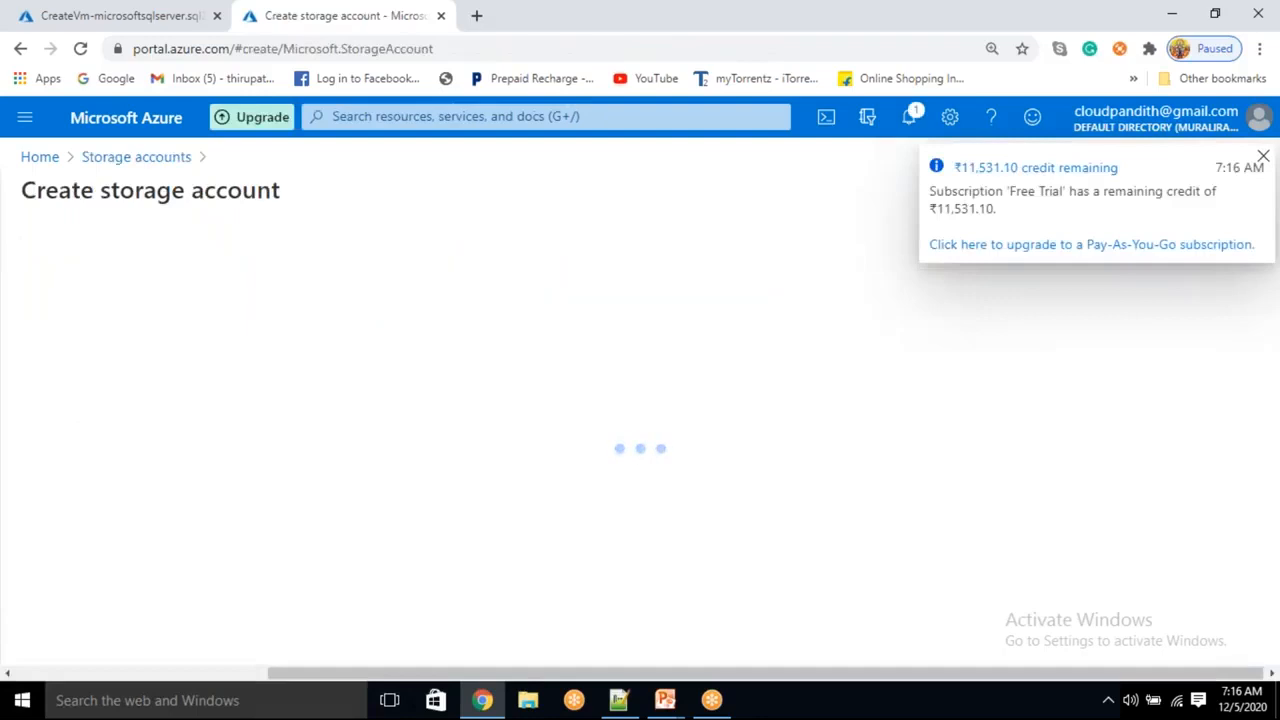
{"action": "scroll", "coordinate": [503, 477], "scroll_direction": "down", "scroll_amount": 1}
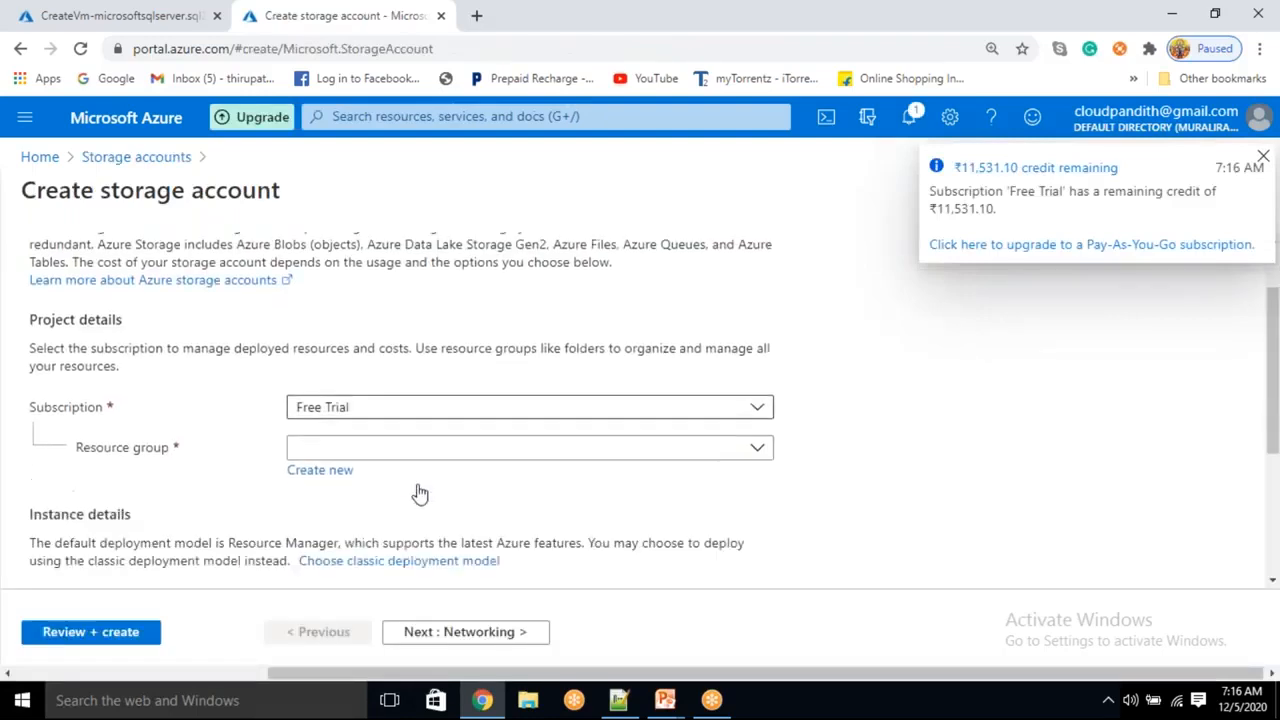
{"action": "left_click", "coordinate": [350, 447]}
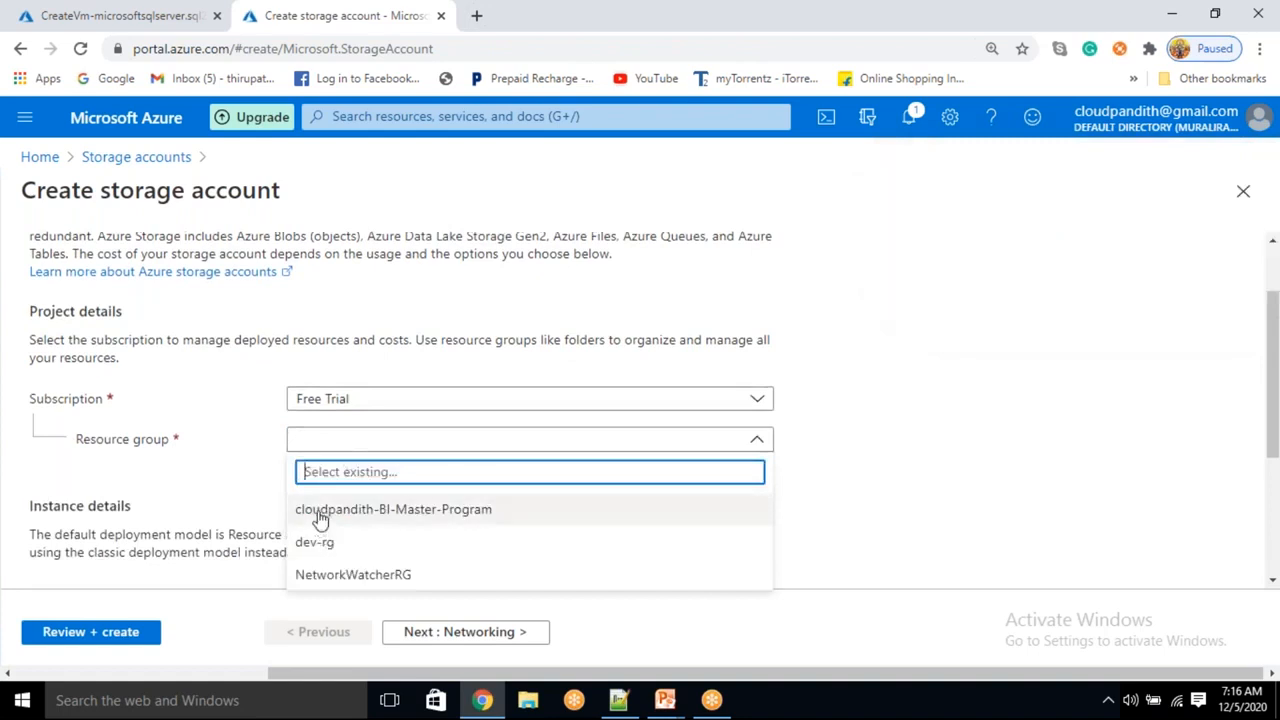
{"action": "left_click", "coordinate": [317, 512]}
{"action": "scroll", "coordinate": [320, 505], "scroll_direction": "up", "scroll_amount": 1}
{"action": "scroll", "coordinate": [320, 505], "scroll_direction": "down", "scroll_amount": 1}
{"action": "scroll", "coordinate": [322, 495], "scroll_direction": "up", "scroll_amount": 1}
{"action": "scroll", "coordinate": [400, 505], "scroll_direction": "down", "scroll_amount": 2}
Name the storage account cloudpandithadlsv2store so it passes validation
{"action": "left_click", "coordinate": [325, 364]}
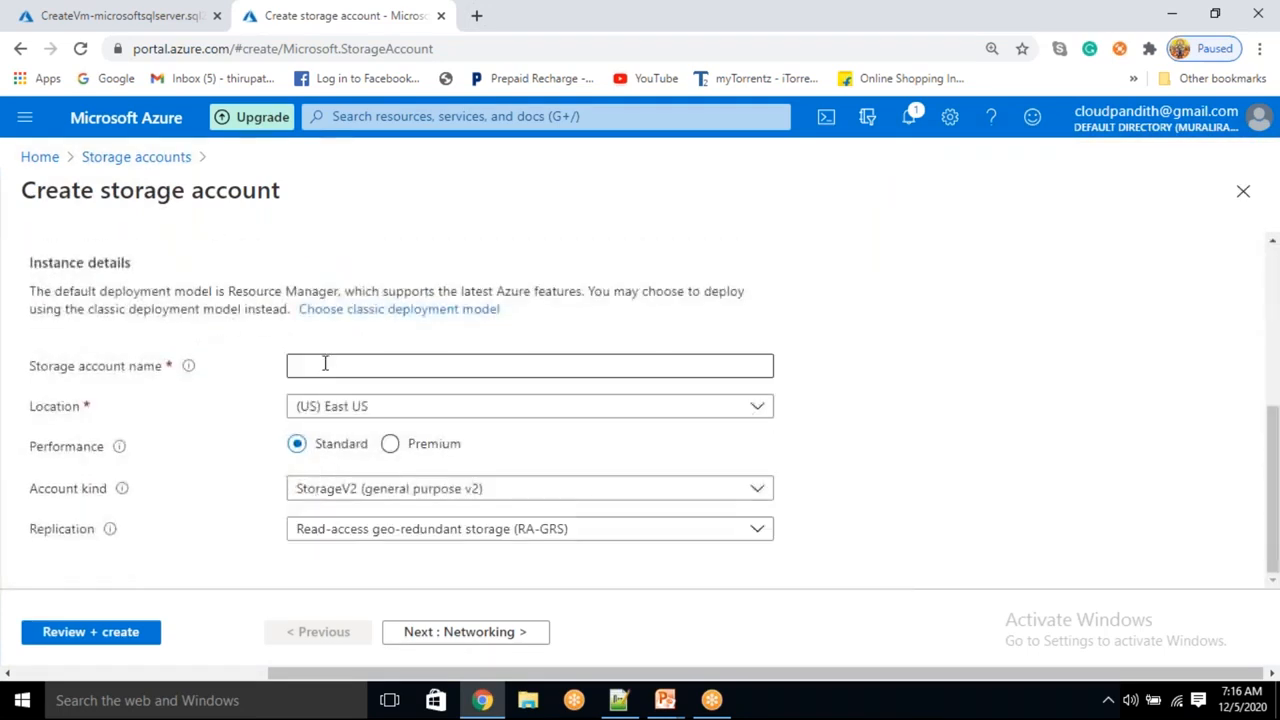
{"action": "type", "text": "cloudpanditha"}
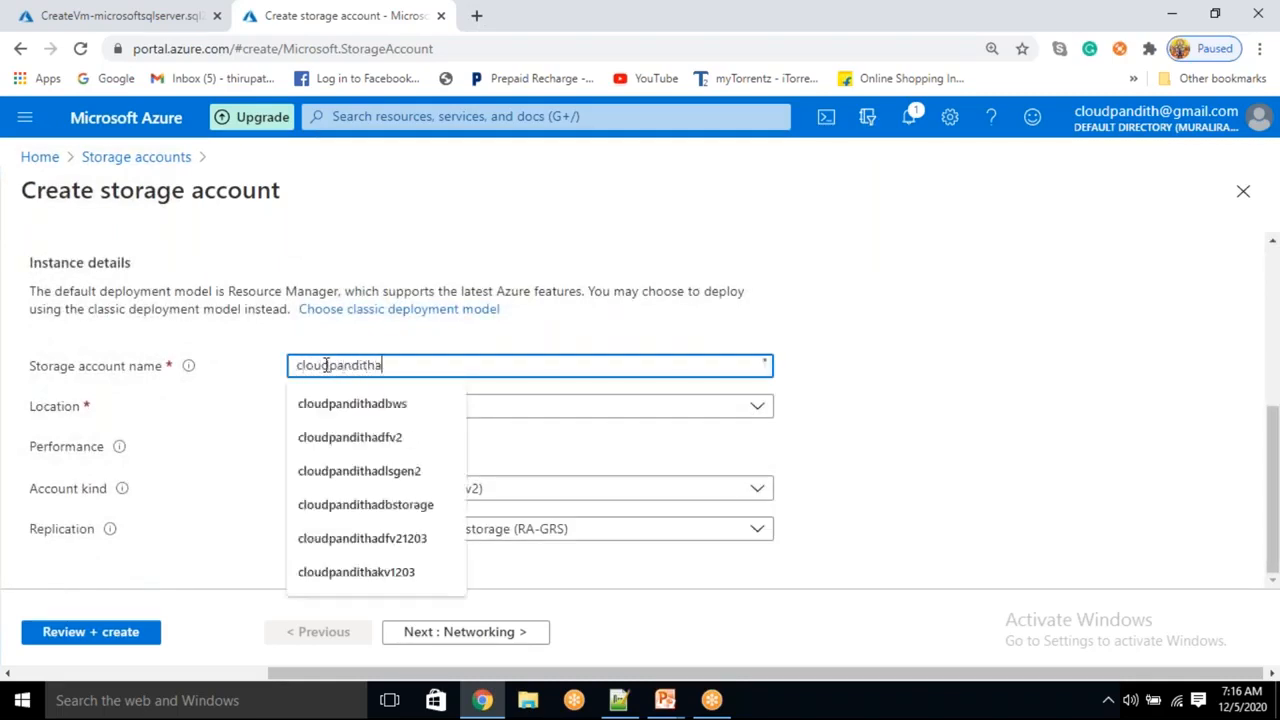
{"action": "type", "text": "dlsgen2storage"}
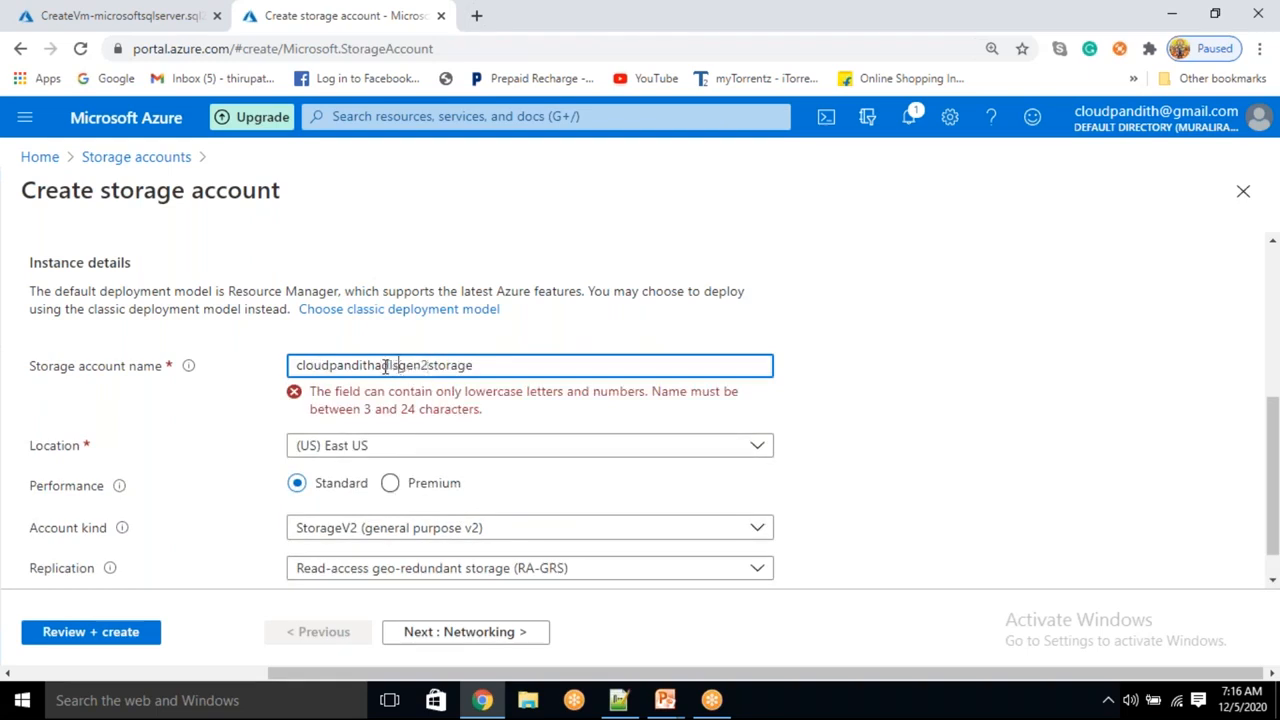
{"action": "key", "text": "BackSpace"}
{"action": "key", "text": "BackSpace"}
{"action": "key", "text": "BackSpace"}
{"action": "type", "text": "v2"}
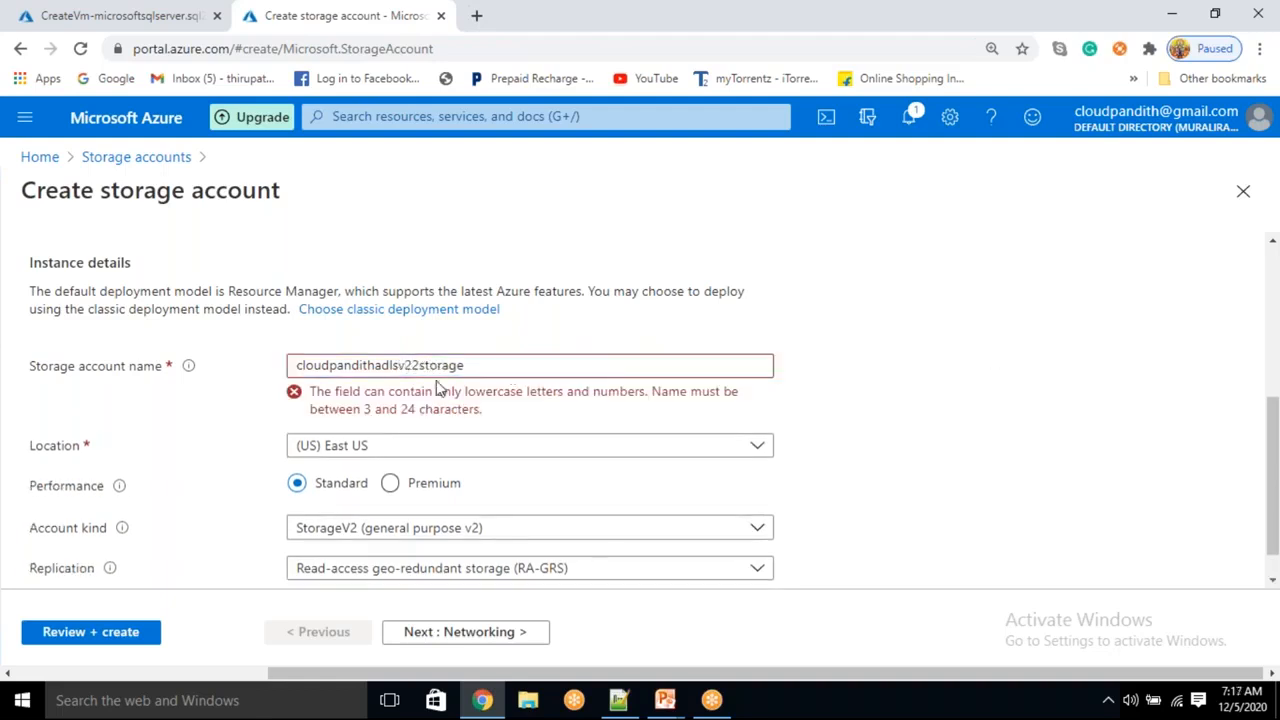
{"action": "left_click", "coordinate": [421, 366]}
{"action": "key", "text": "BackSpace"}
{"action": "left_click", "coordinate": [829, 359]}
{"action": "left_click", "coordinate": [538, 368]}
{"action": "key", "text": "BackSpace"}
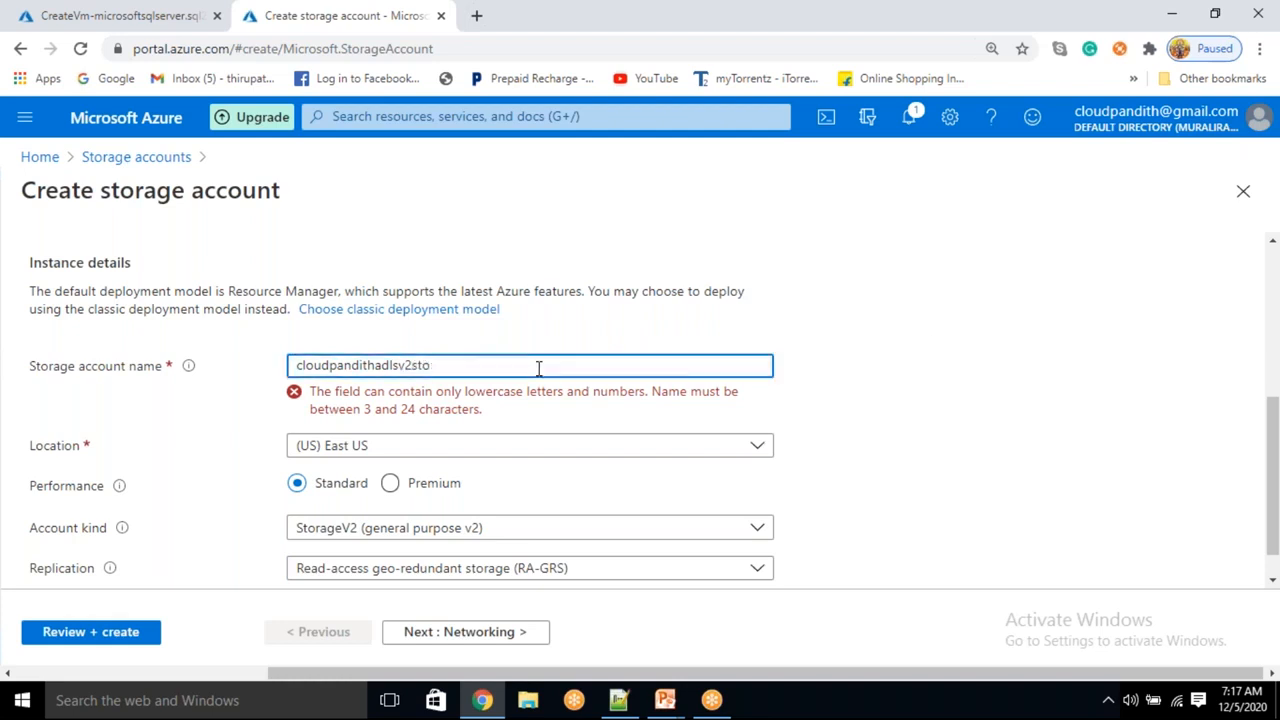
{"action": "left_click", "coordinate": [483, 369]}
{"action": "left_click", "coordinate": [974, 321]}
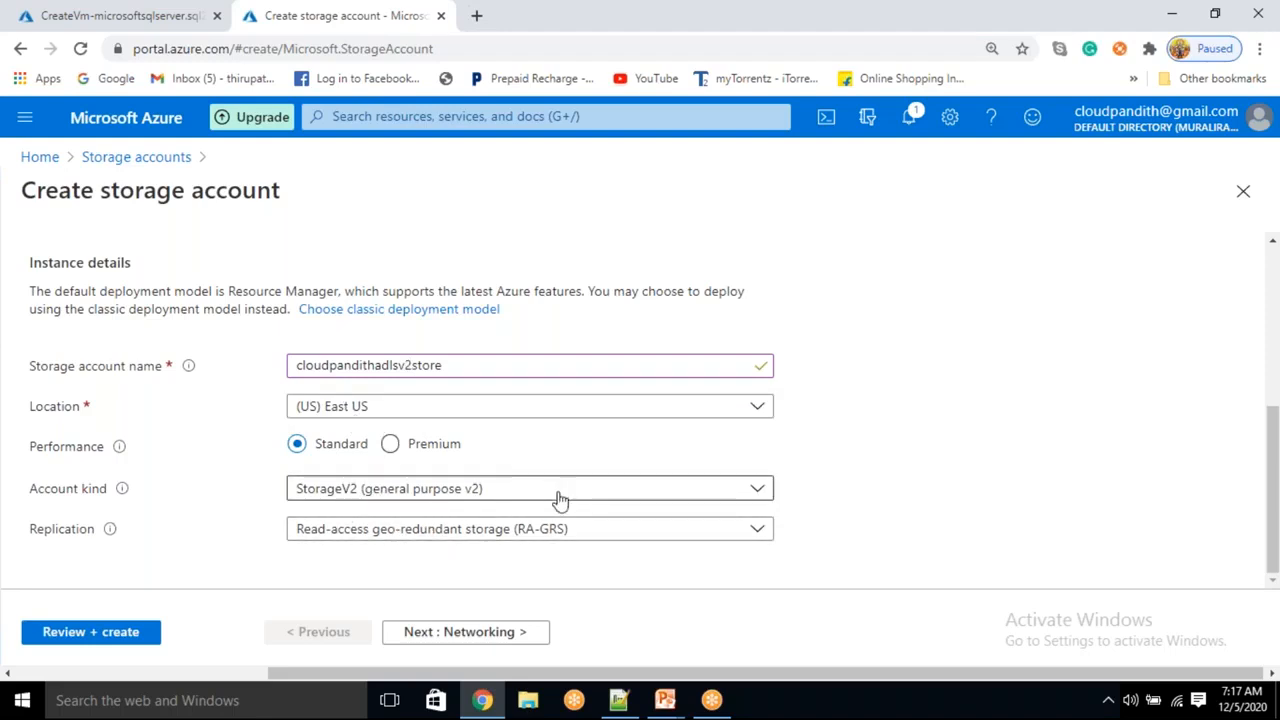
Enable hierarchical namespace on the Advanced tab, then review and create the storage account
{"action": "left_click", "coordinate": [480, 632]}
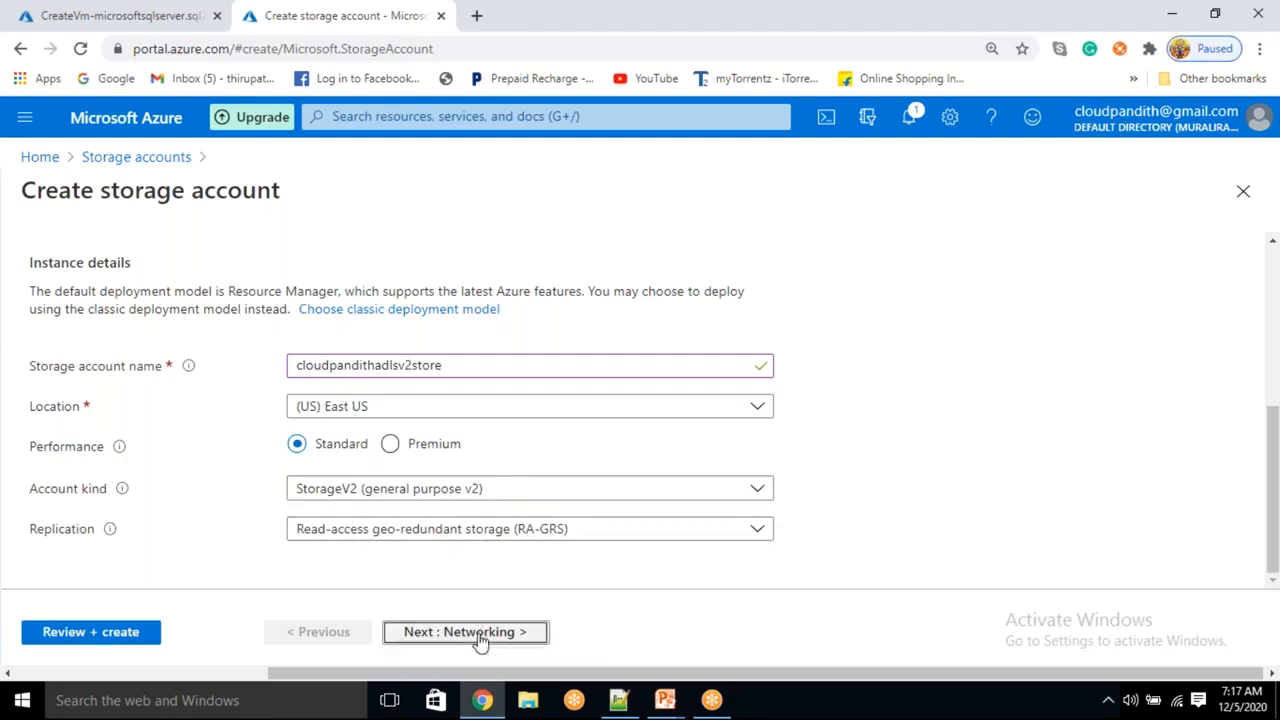
{"action": "left_click", "coordinate": [480, 632]}
{"action": "left_click", "coordinate": [480, 634]}
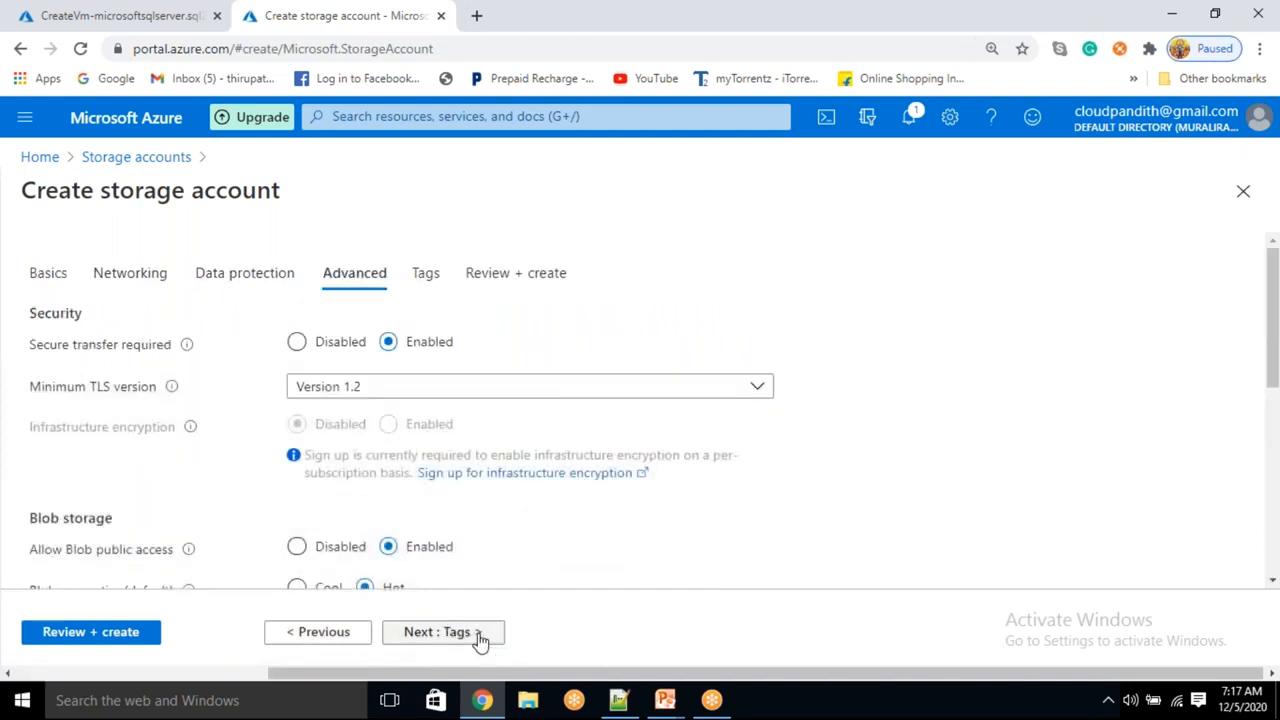
{"action": "scroll", "coordinate": [342, 481], "scroll_direction": "down", "scroll_amount": 5}
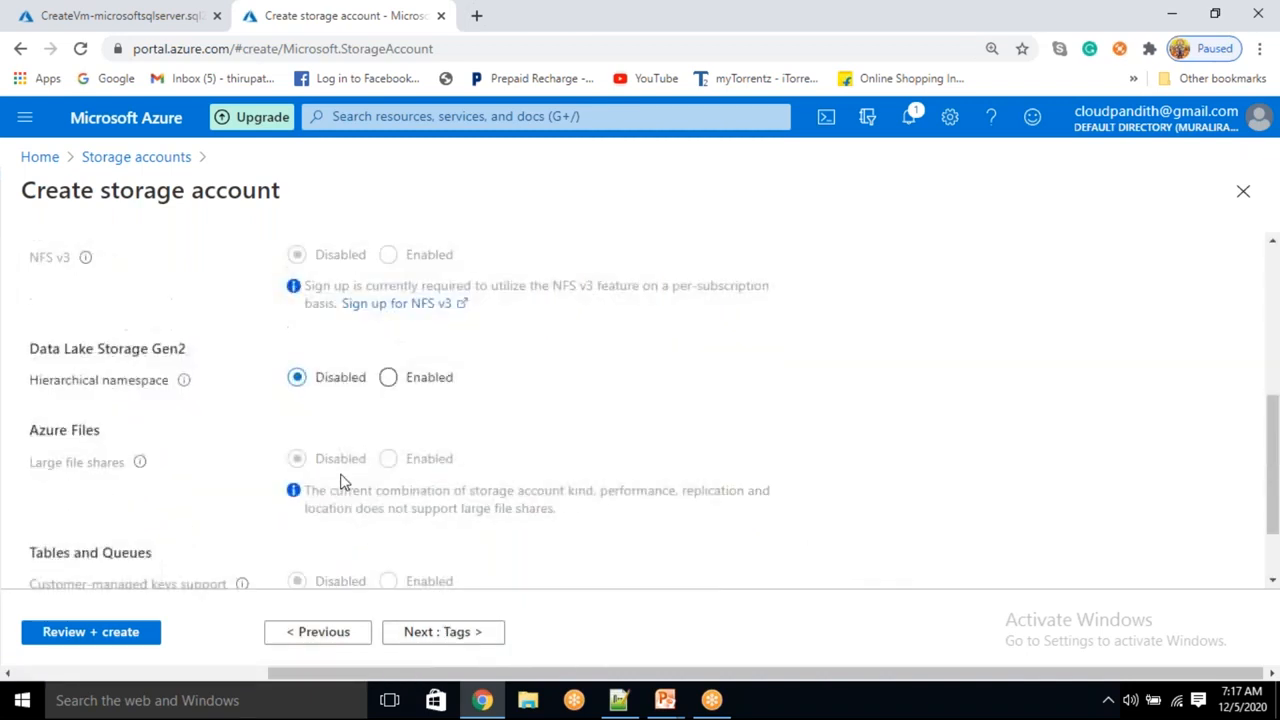
{"action": "left_click", "coordinate": [389, 380]}
{"action": "left_click", "coordinate": [100, 640]}
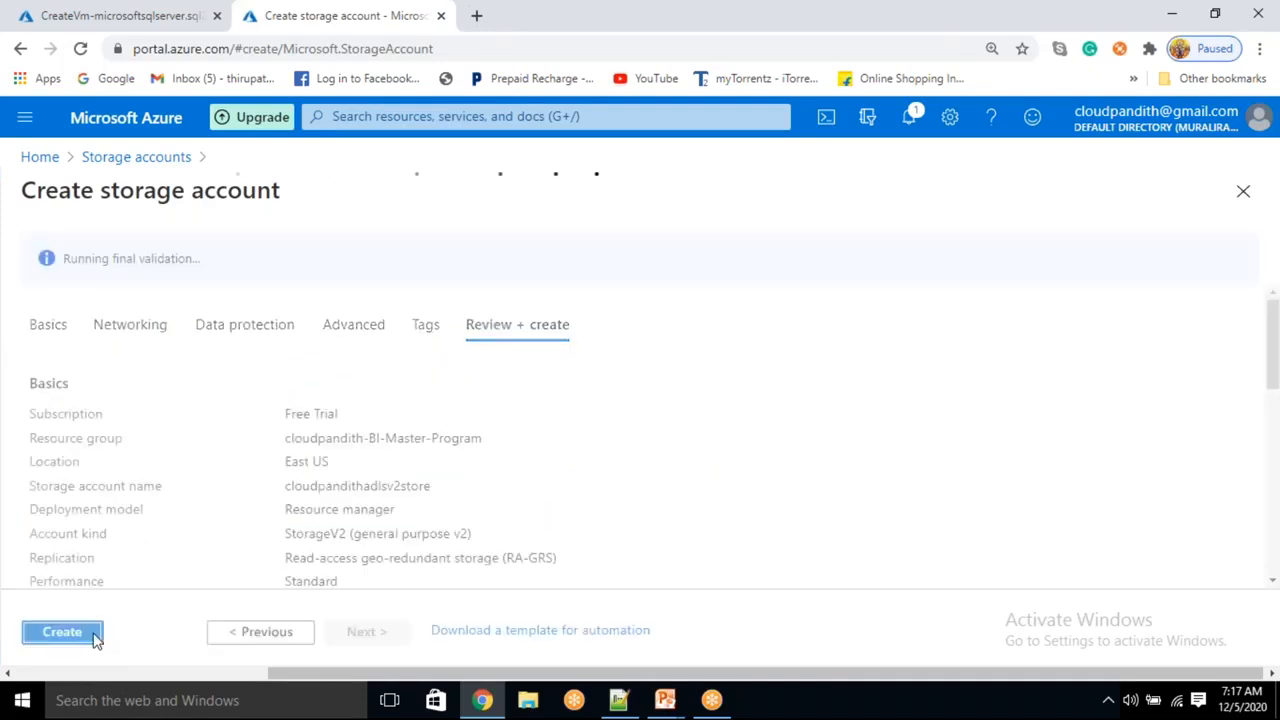
{"action": "left_click", "coordinate": [92, 635]}
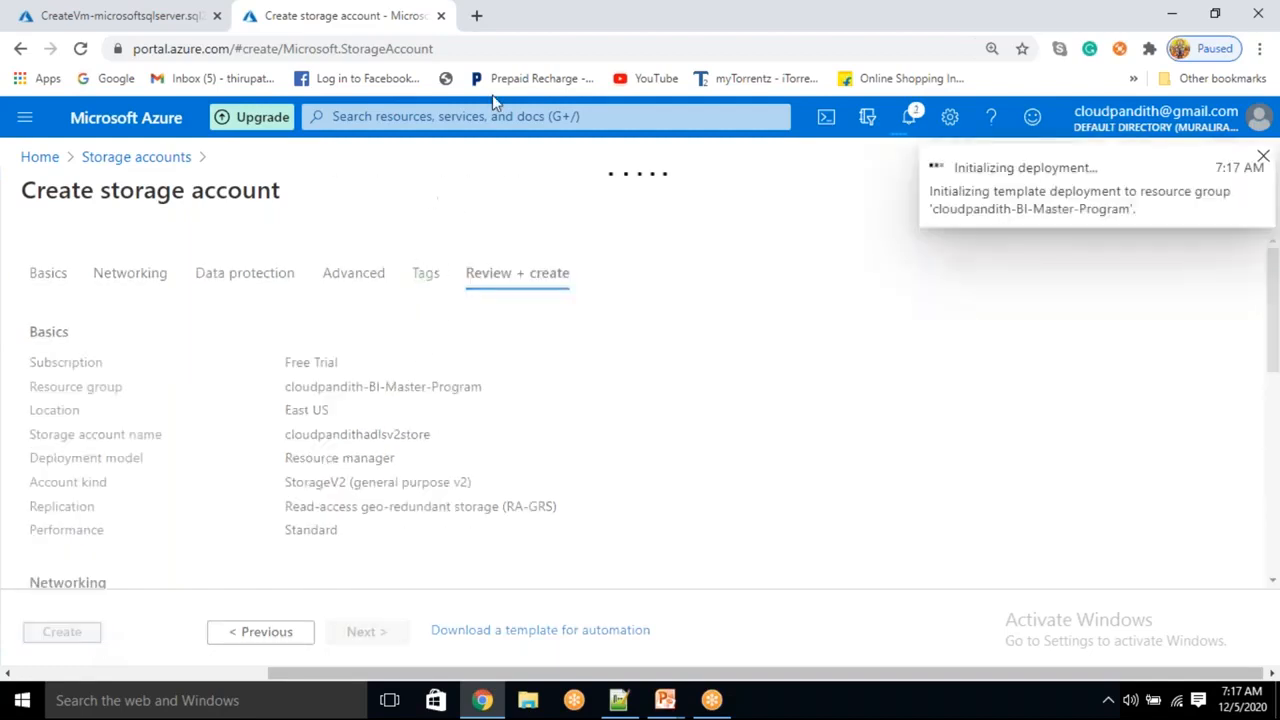
{"action": "left_click", "coordinate": [477, 17]}
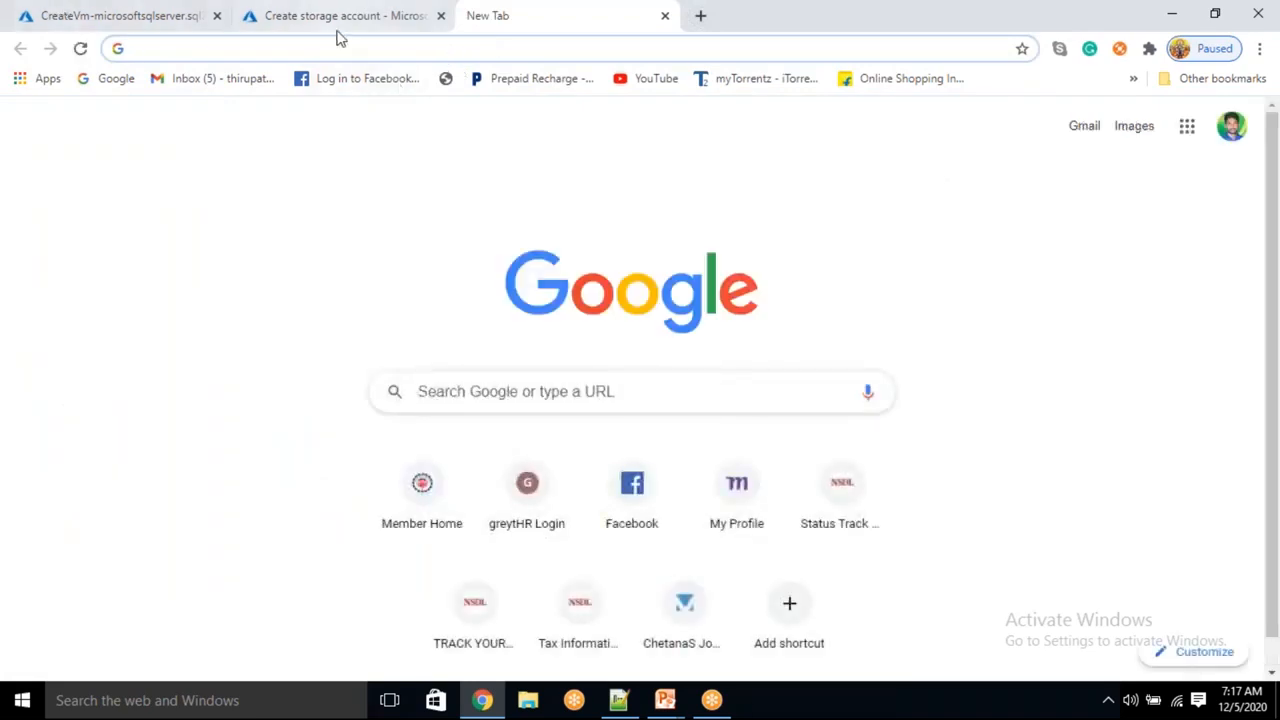
Load the Azure portal in the new tab and start a new data factory from the Data factories list
{"action": "type", "text": "port"}
{"action": "key", "text": "Return"}
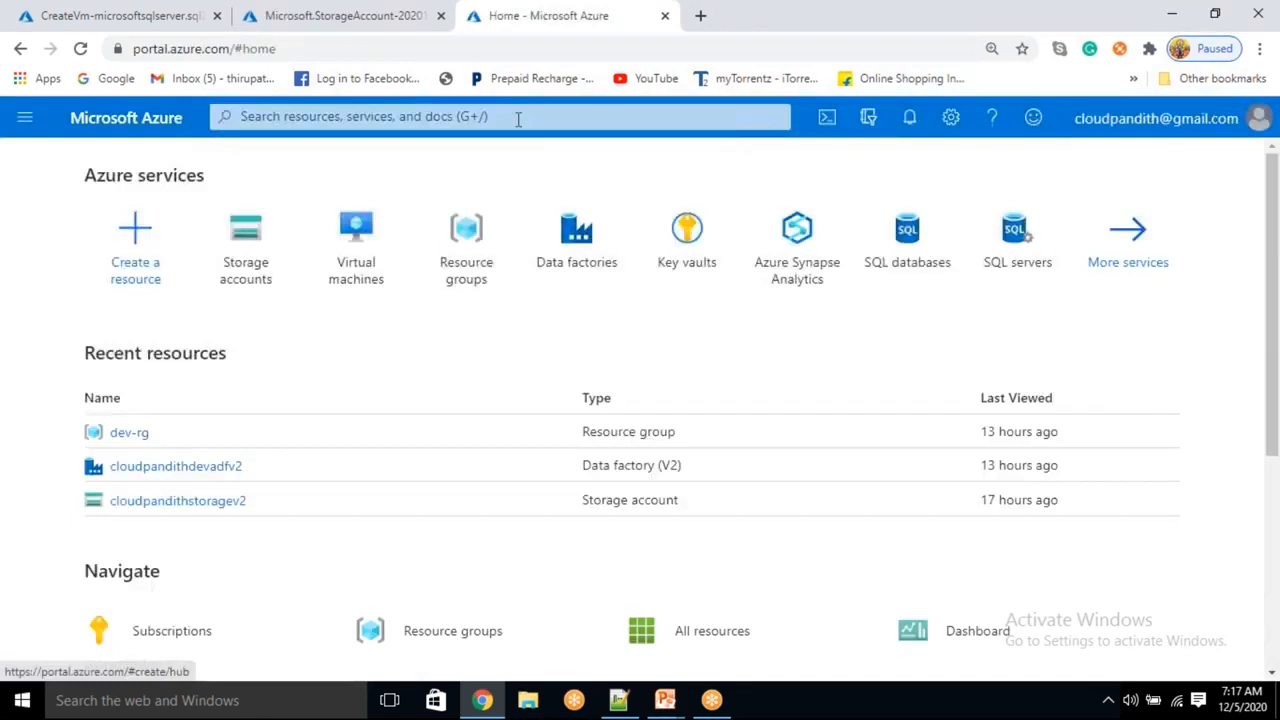
{"action": "mouse_move", "coordinate": [581, 234]}
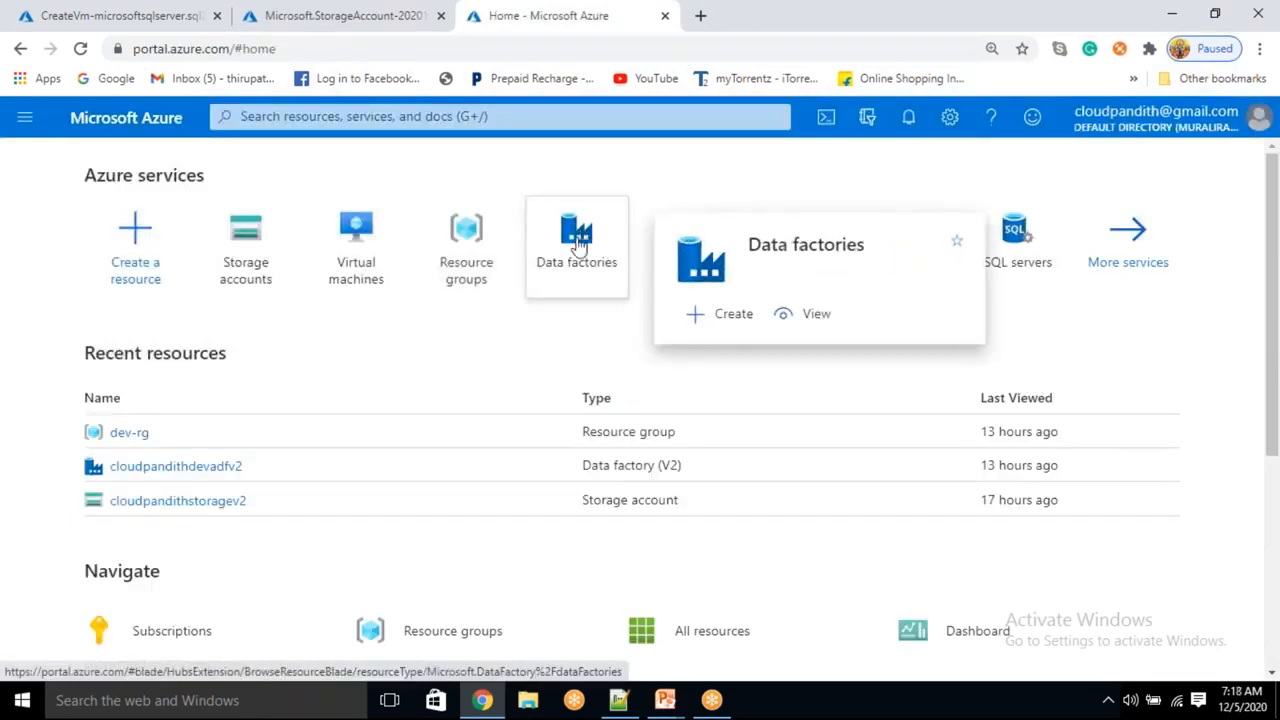
{"action": "left_click", "coordinate": [578, 246]}
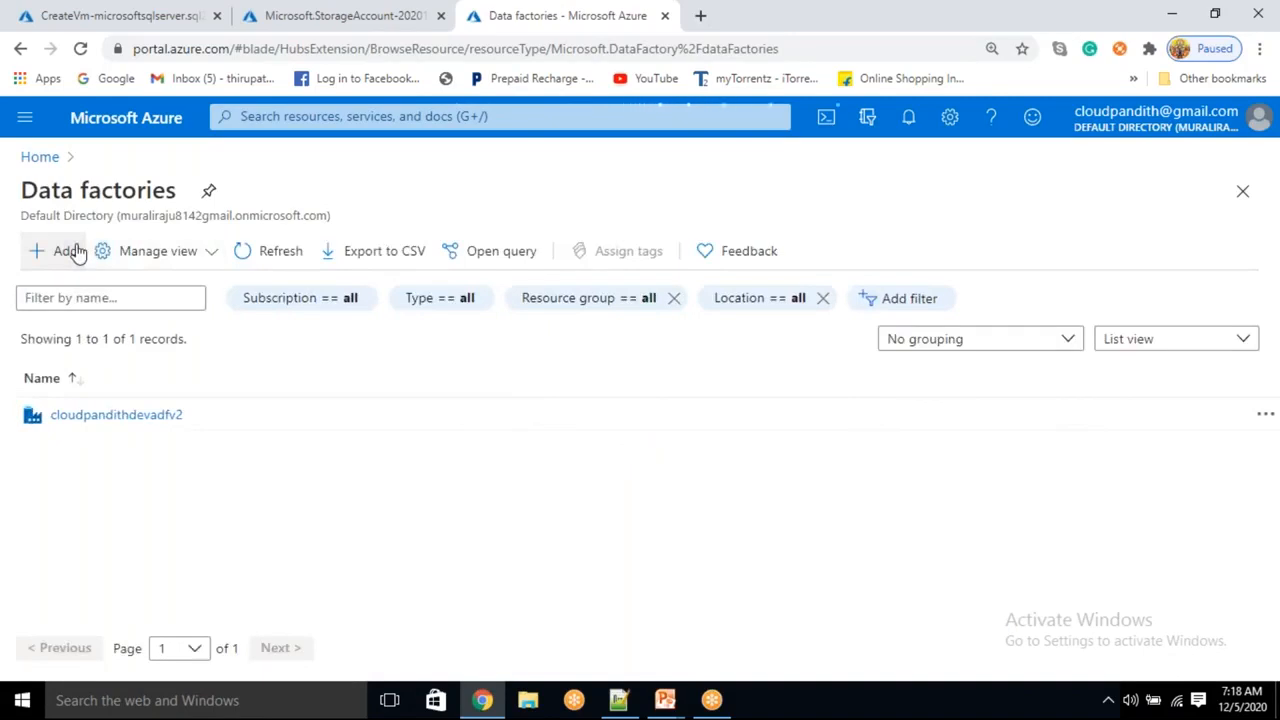
{"action": "left_click", "coordinate": [78, 251]}
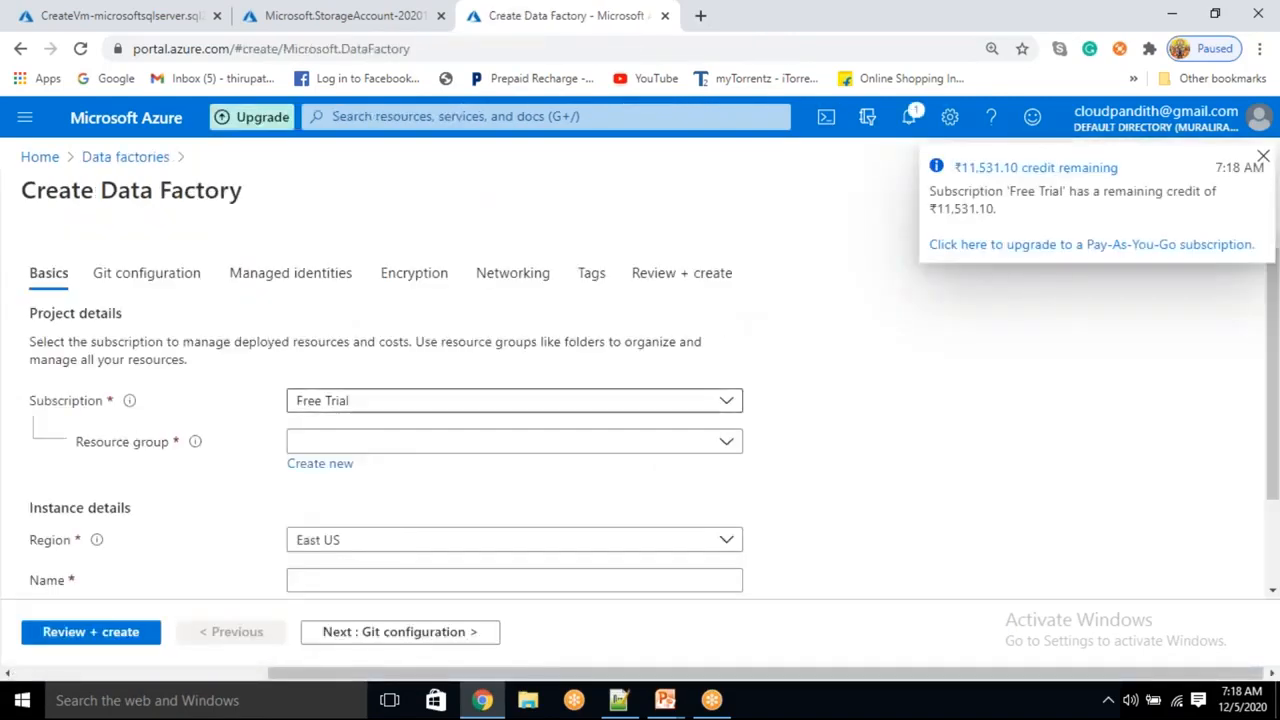
Put the data factory in cloudpandith-BI-Master-Program and name it cloudpandithbiadfv21205
{"action": "left_click", "coordinate": [350, 445]}
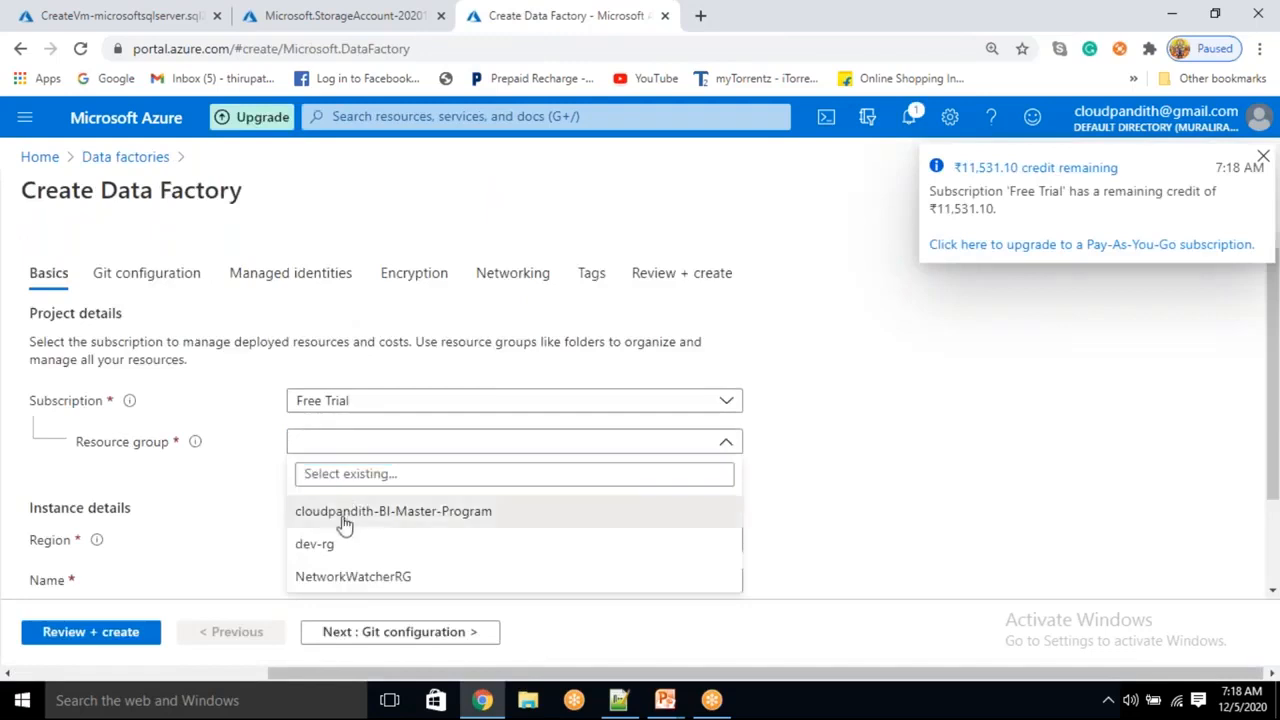
{"action": "left_click", "coordinate": [343, 526]}
{"action": "scroll", "coordinate": [338, 440], "scroll_direction": "down", "scroll_amount": 1}
{"action": "left_click", "coordinate": [317, 462]}
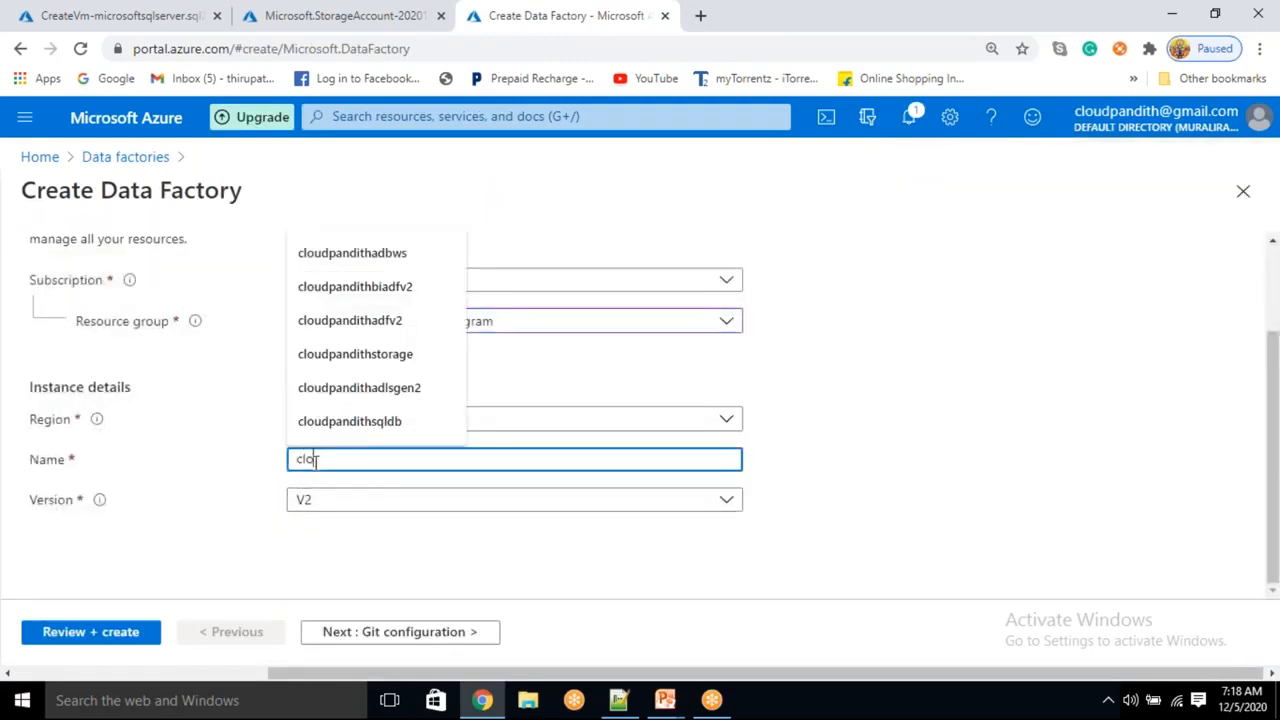
{"action": "type", "text": "cloudpandithbiadfv2"}
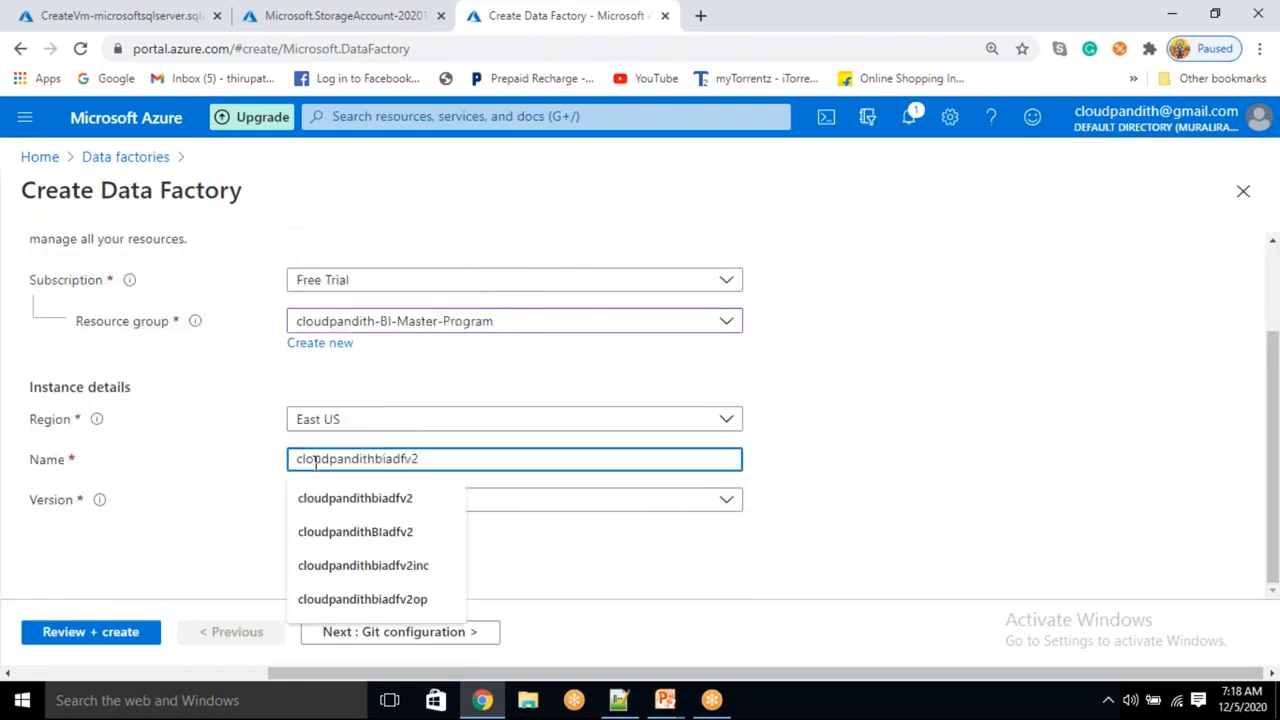
{"action": "left_click", "coordinate": [1005, 512]}
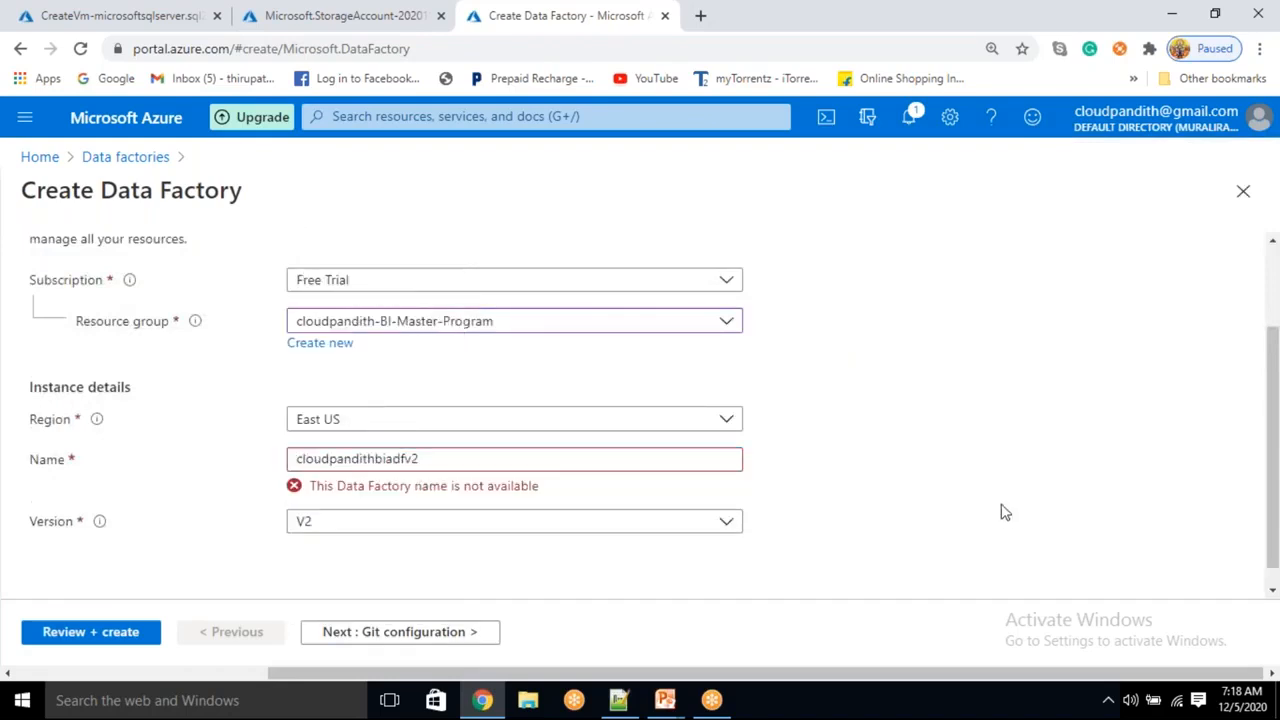
{"action": "left_click", "coordinate": [521, 460]}
{"action": "type", "text": "fv21205"}
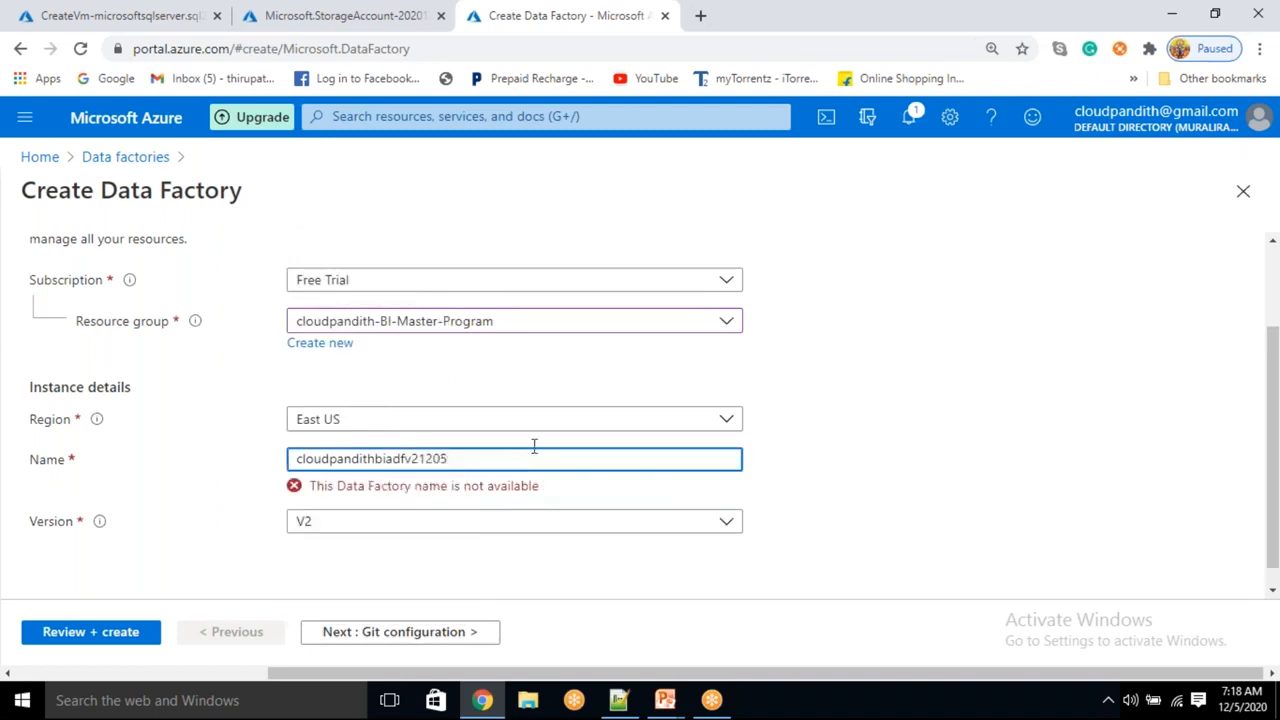
{"action": "left_click", "coordinate": [914, 437]}
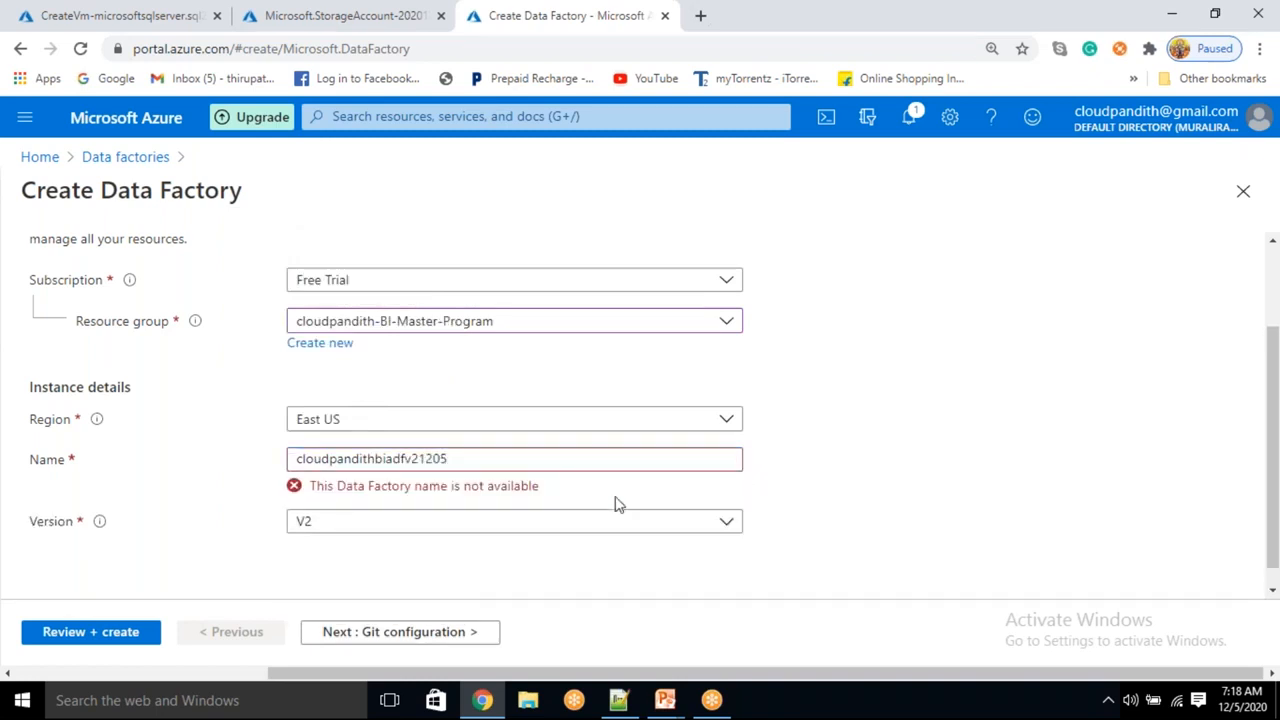
Choose Configure Git later, pass validation, and create the data factory
{"action": "left_click", "coordinate": [394, 638]}
{"action": "left_click", "coordinate": [285, 386]}
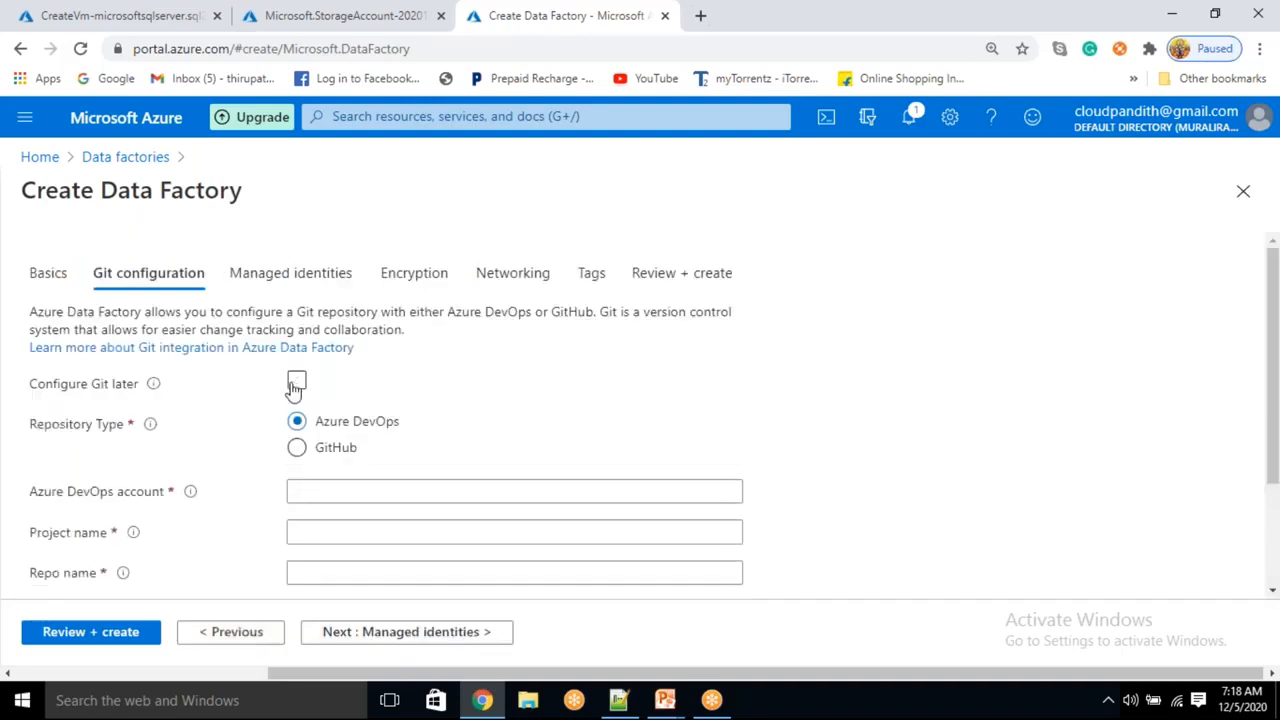
{"action": "left_click", "coordinate": [106, 644]}
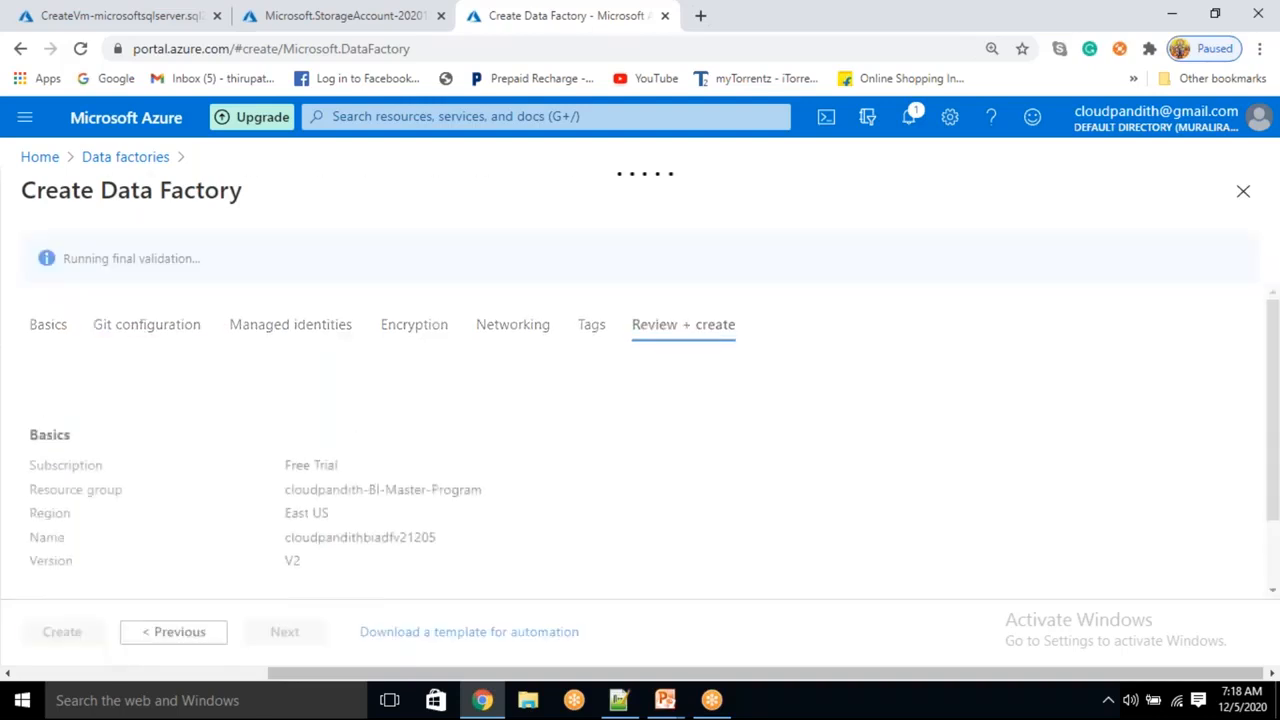
{"action": "left_click_drag", "start_coordinate": [52, 274], "coordinate": [160, 257]}
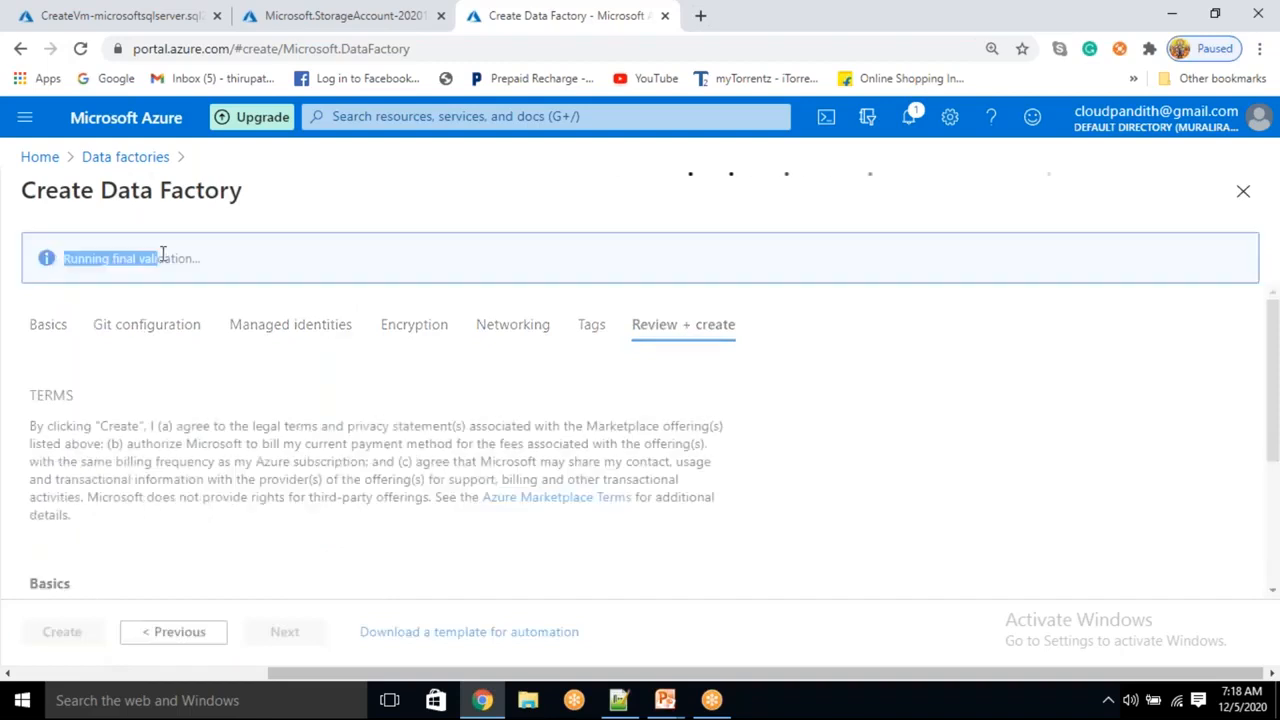
{"action": "left_click", "coordinate": [80, 635]}
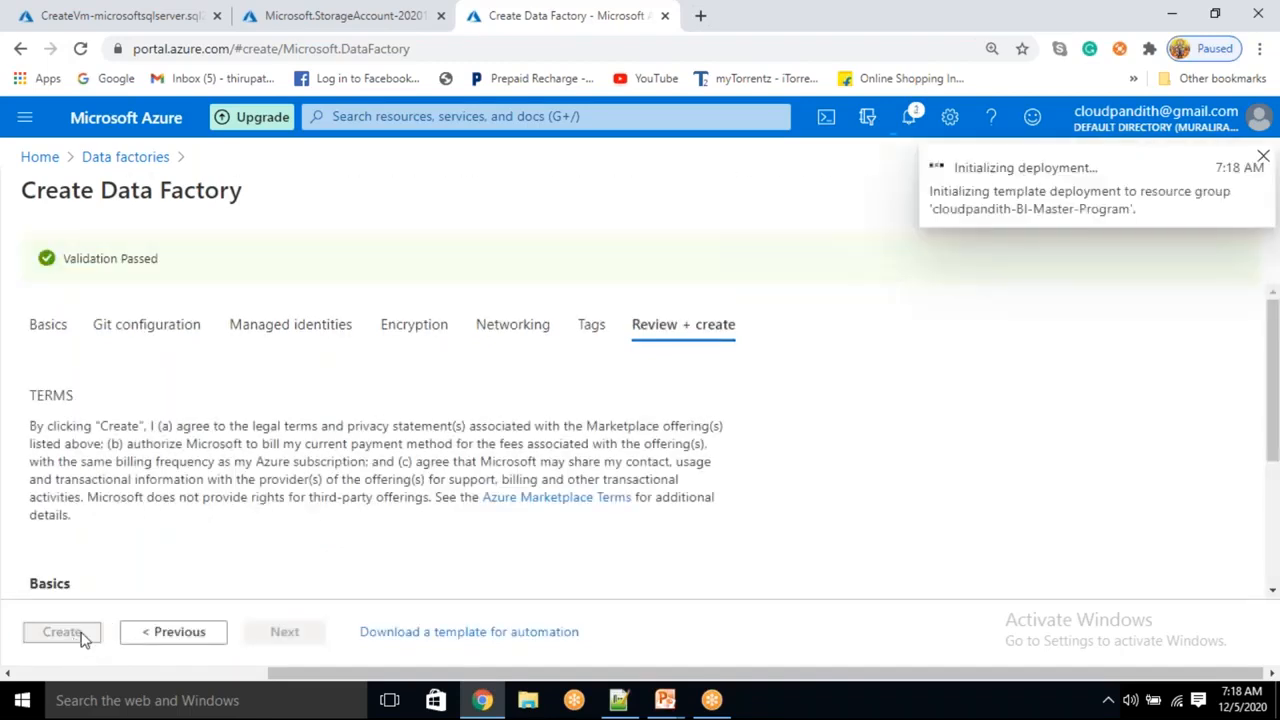
{"action": "left_click", "coordinate": [700, 17]}
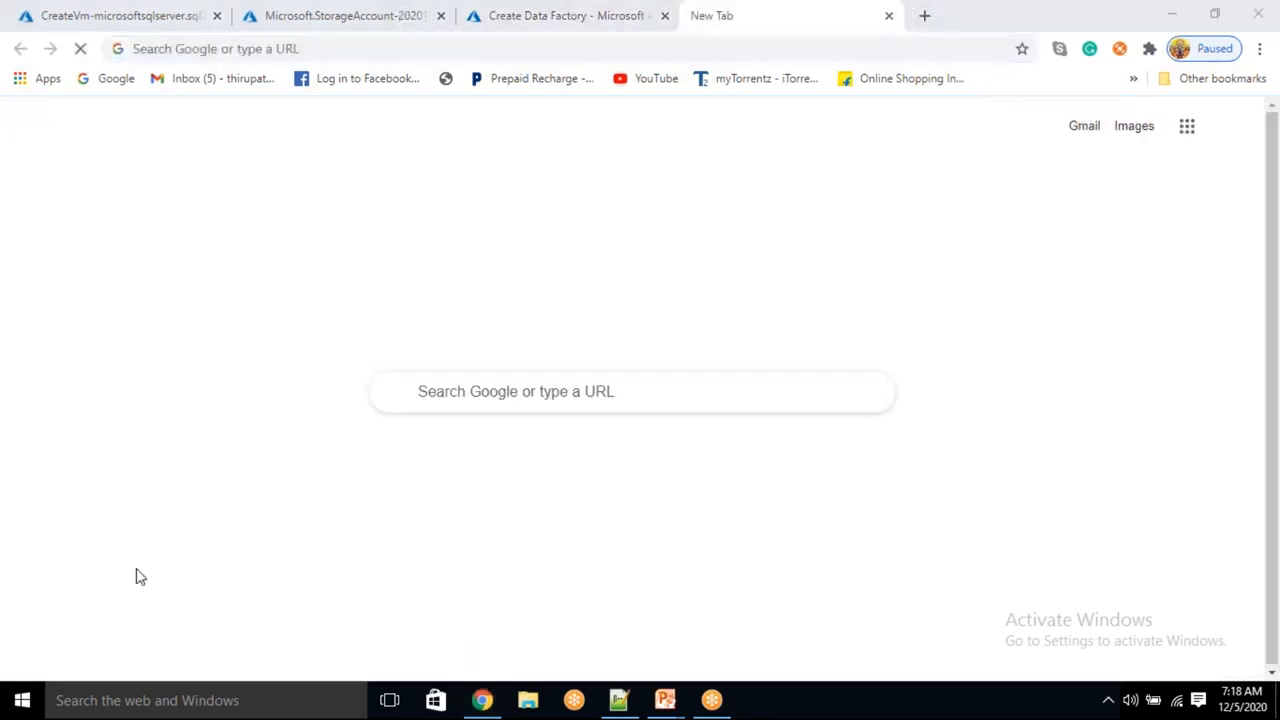
Load the Azure portal in a new tab, find Key vaults by searching 'key va', and start a new key vault
{"action": "left_click", "coordinate": [613, 48]}
{"action": "type", "text": "po"}
{"action": "key", "text": "Return"}
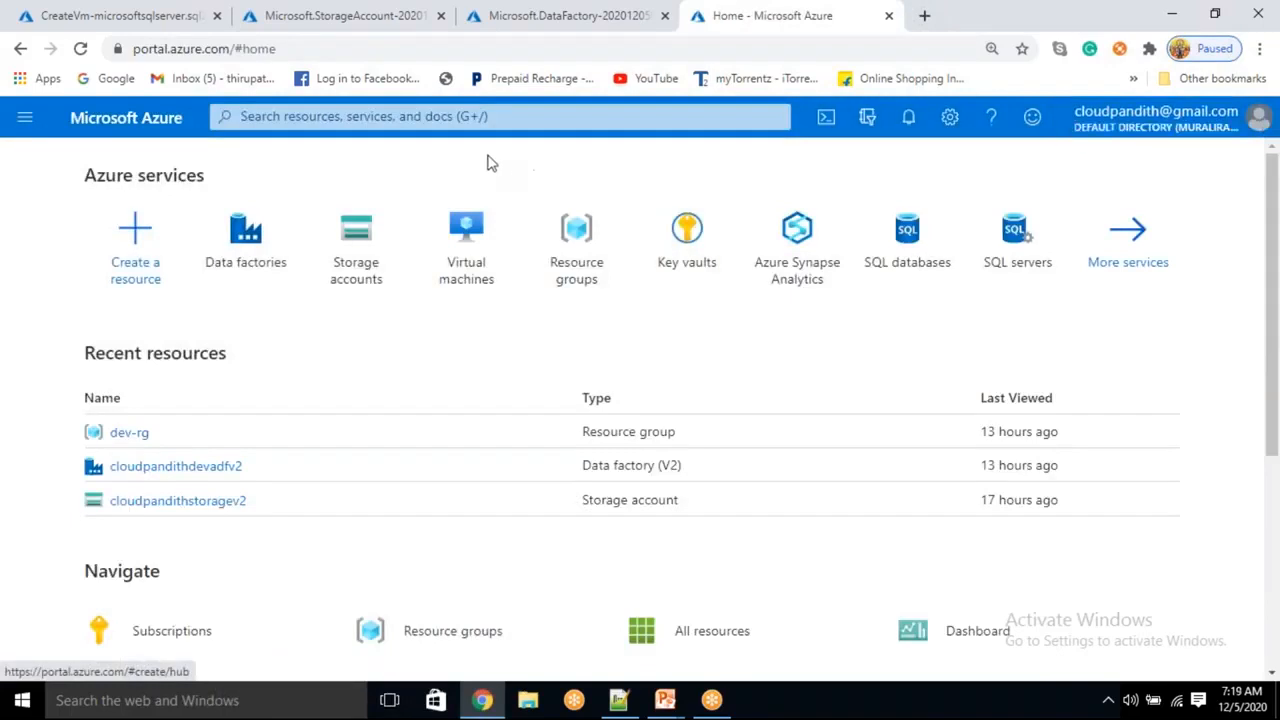
{"action": "left_click", "coordinate": [471, 117]}
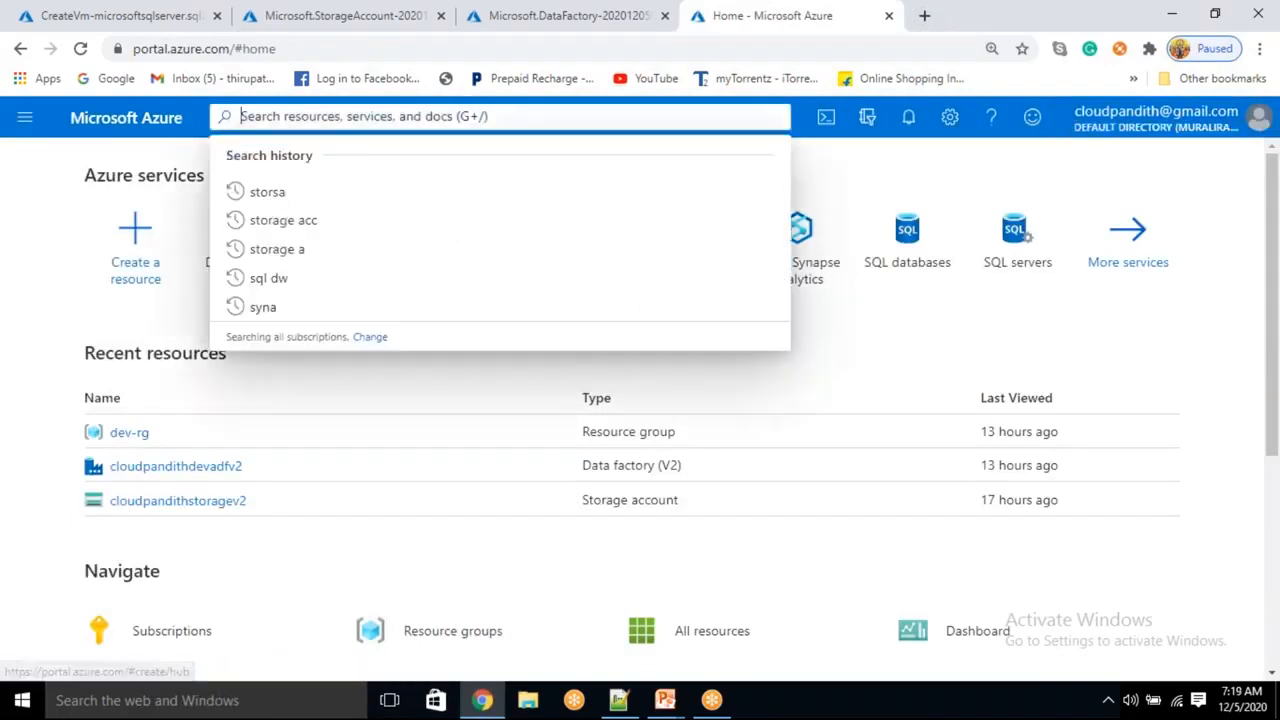
{"action": "type", "text": "key va"}
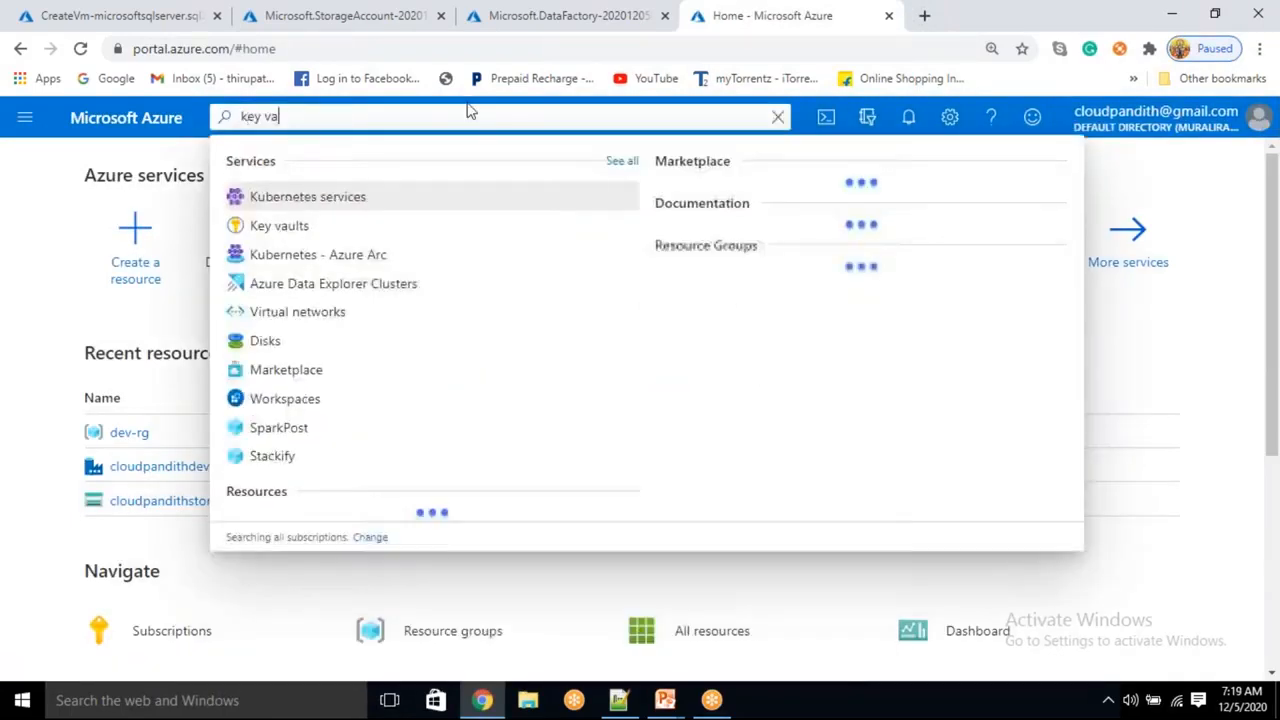
{"action": "left_click", "coordinate": [285, 199]}
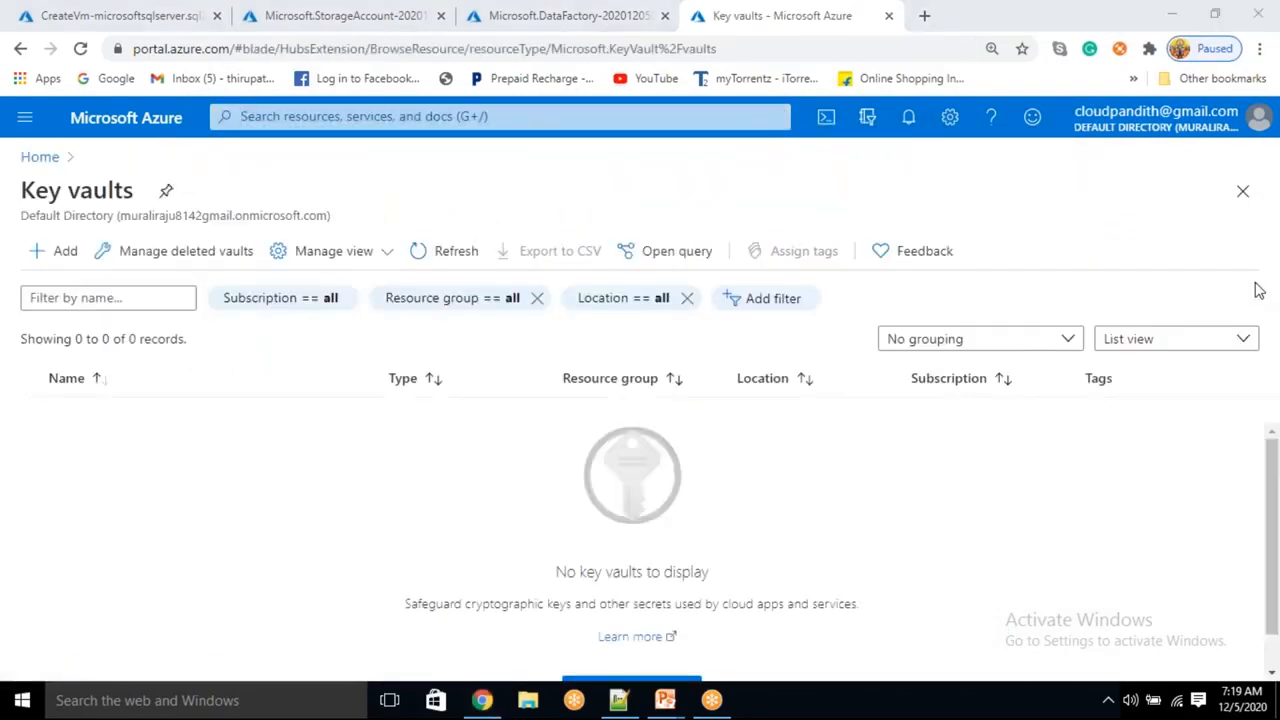
{"action": "left_click", "coordinate": [55, 262]}
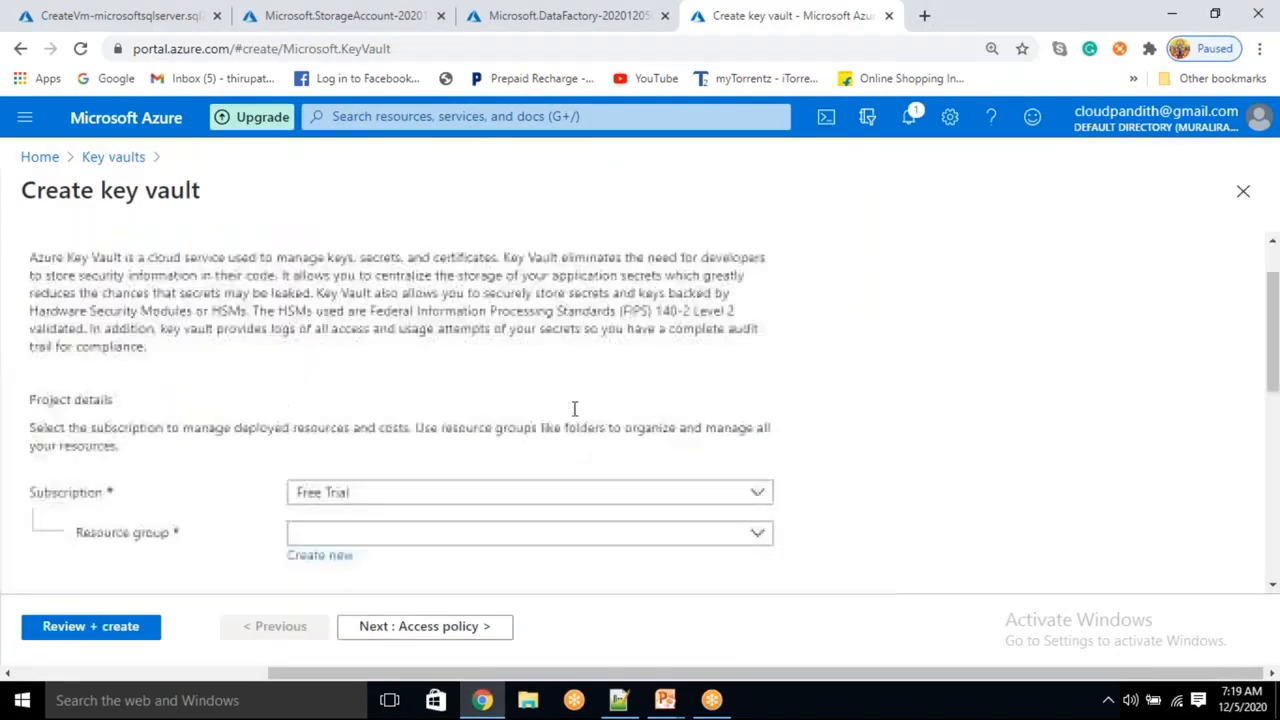
Place the new key vault in cloudpandith-BI-Master-Program and name it cloudpandithakv1205
{"action": "scroll", "coordinate": [571, 409], "scroll_direction": "down", "scroll_amount": 2}
{"action": "left_click", "coordinate": [346, 331]}
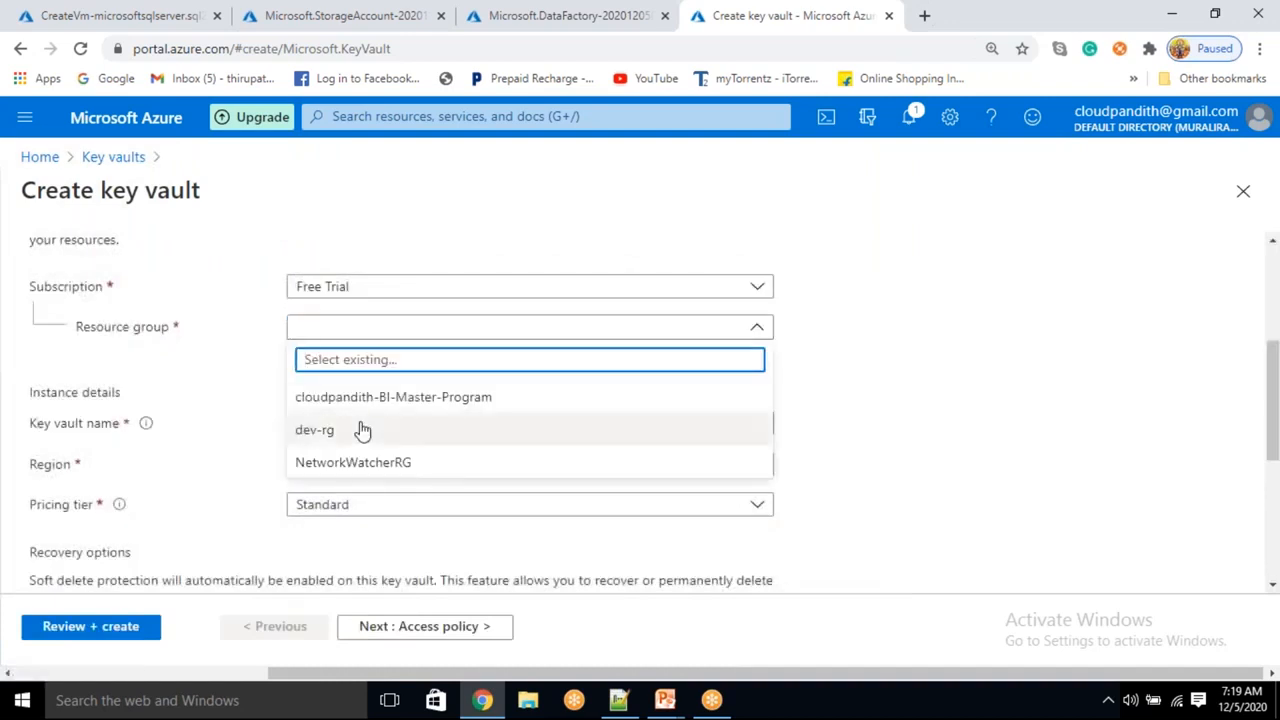
{"action": "left_click", "coordinate": [366, 404]}
{"action": "scroll", "coordinate": [363, 380], "scroll_direction": "down", "scroll_amount": 2}
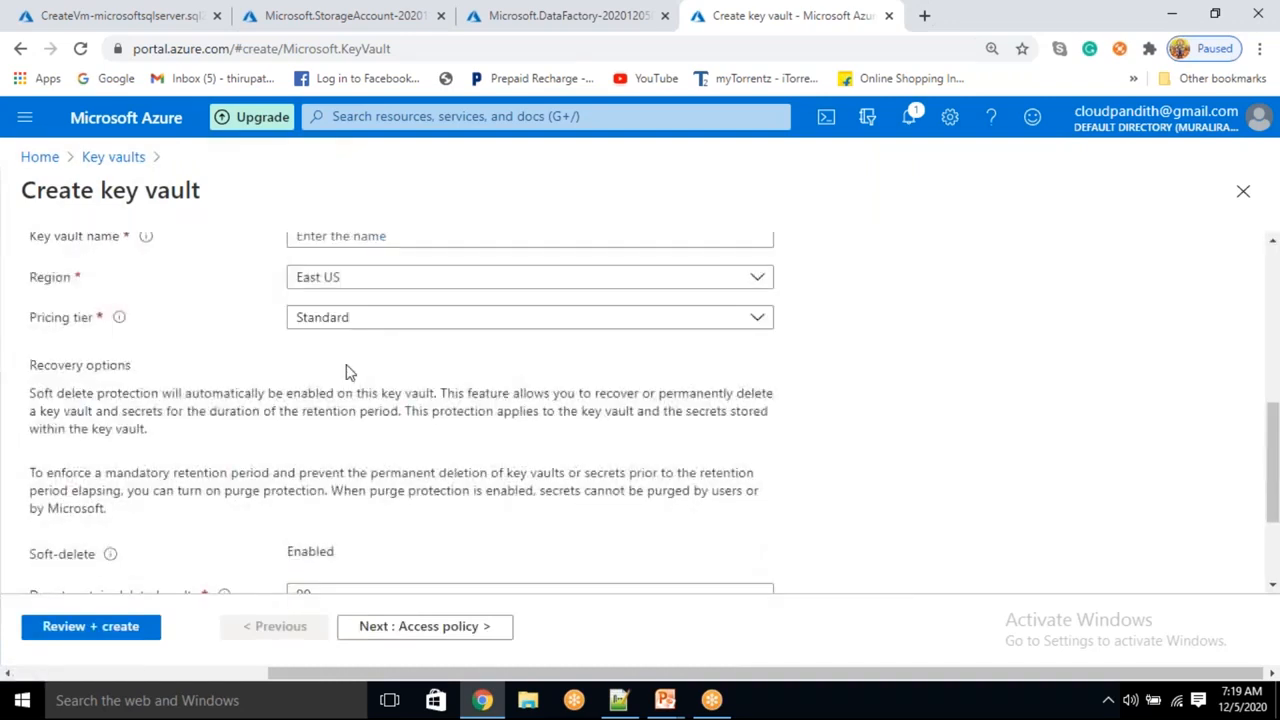
{"action": "scroll", "coordinate": [346, 369], "scroll_direction": "up", "scroll_amount": 1}
{"action": "left_click", "coordinate": [340, 332]}
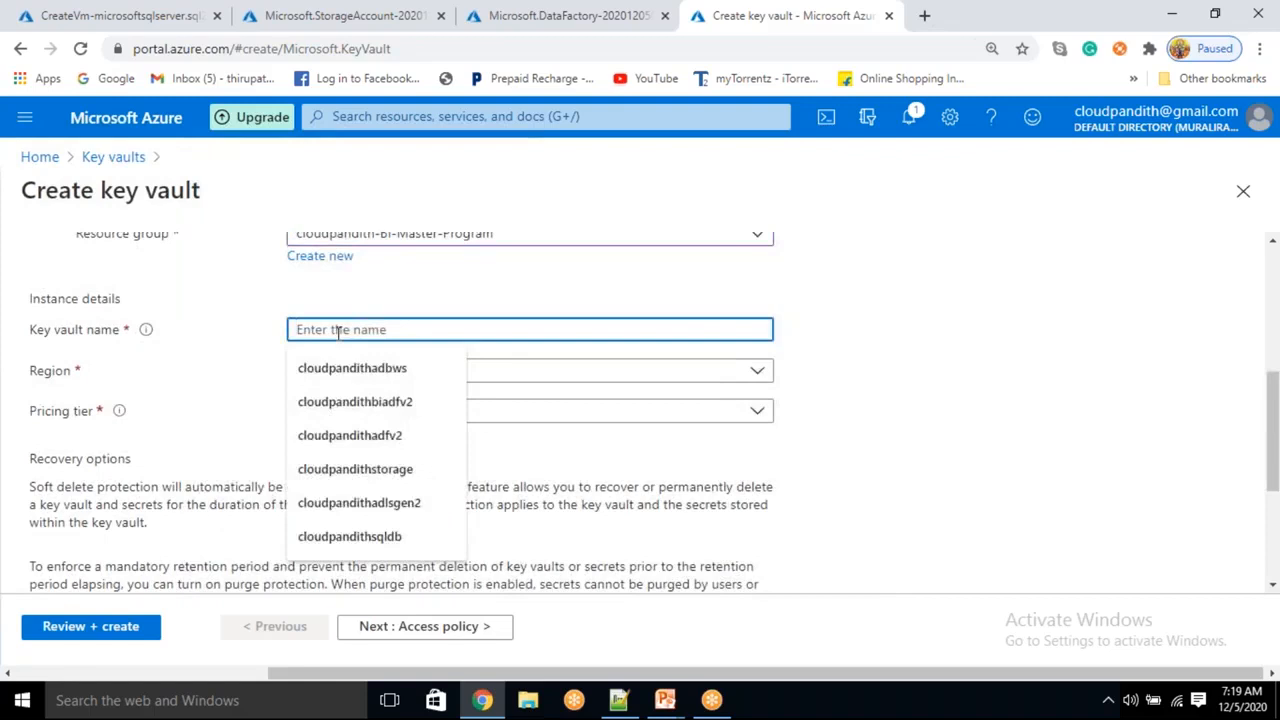
{"action": "type", "text": "cloudpandithakv1205"}
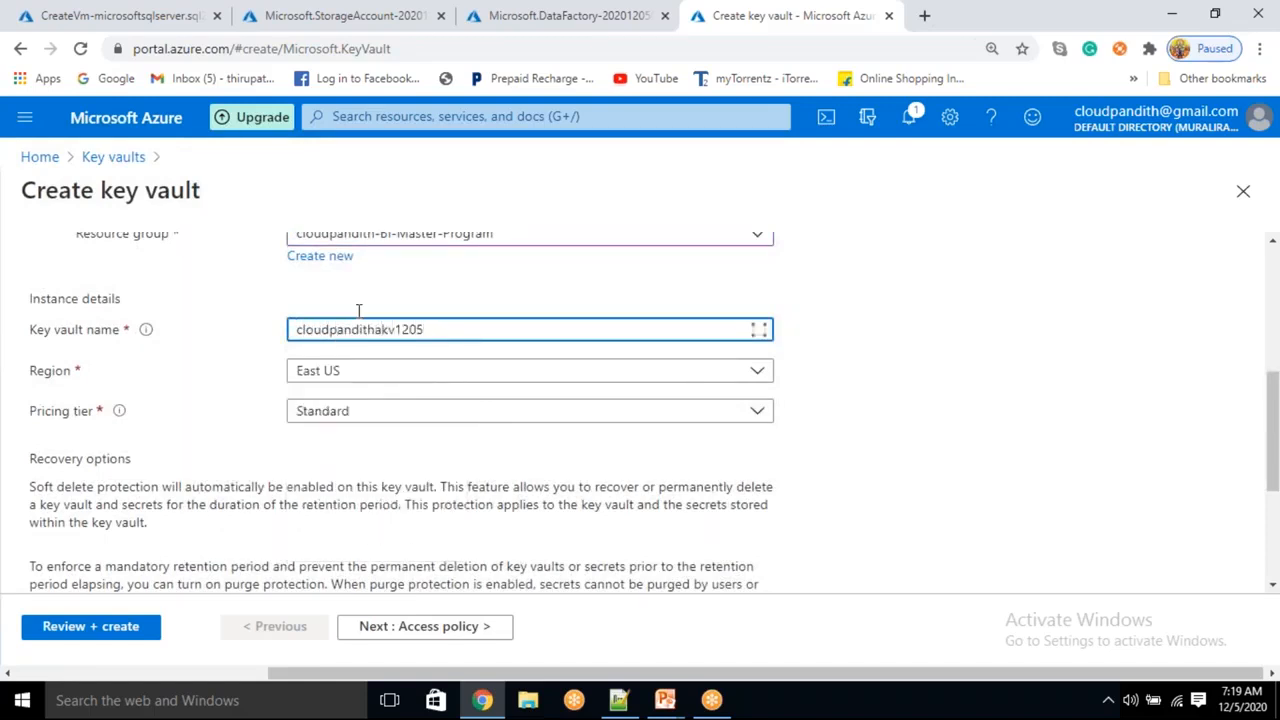
{"action": "left_click", "coordinate": [945, 450]}
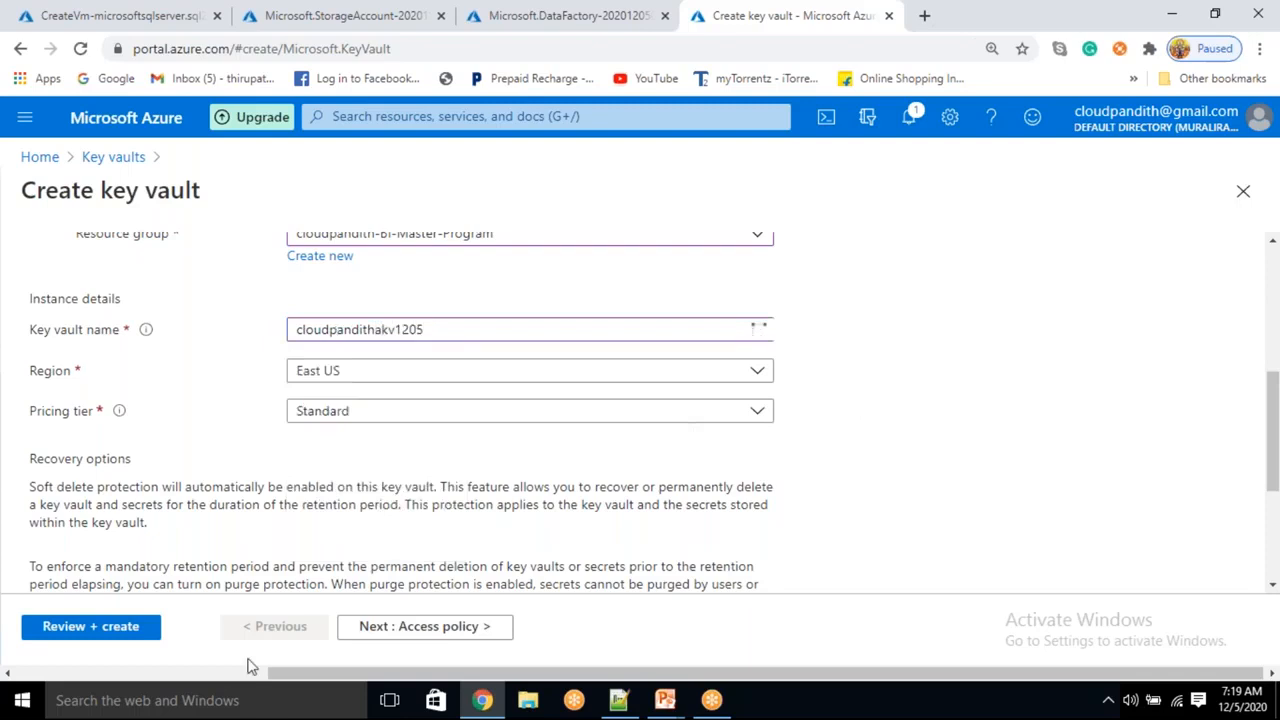
Go to the access policy settings and start adding a new access policy
{"action": "left_click", "coordinate": [430, 630]}
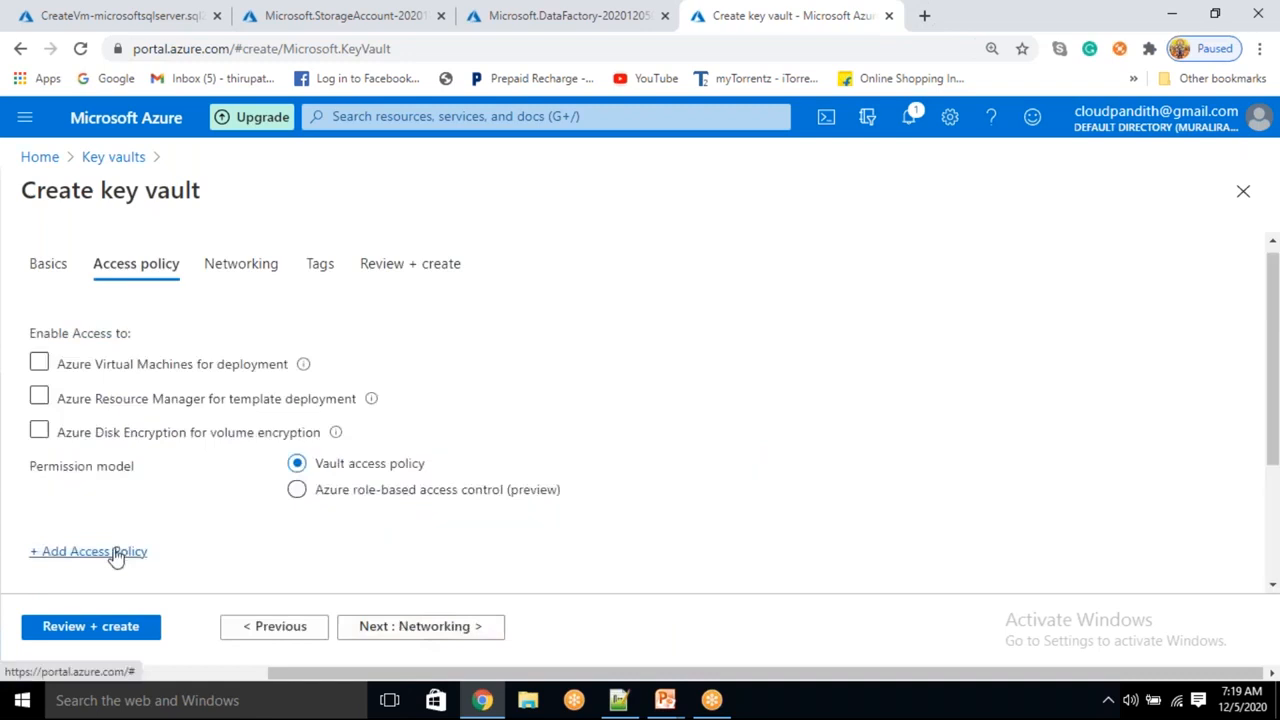
{"action": "left_click", "coordinate": [116, 553]}
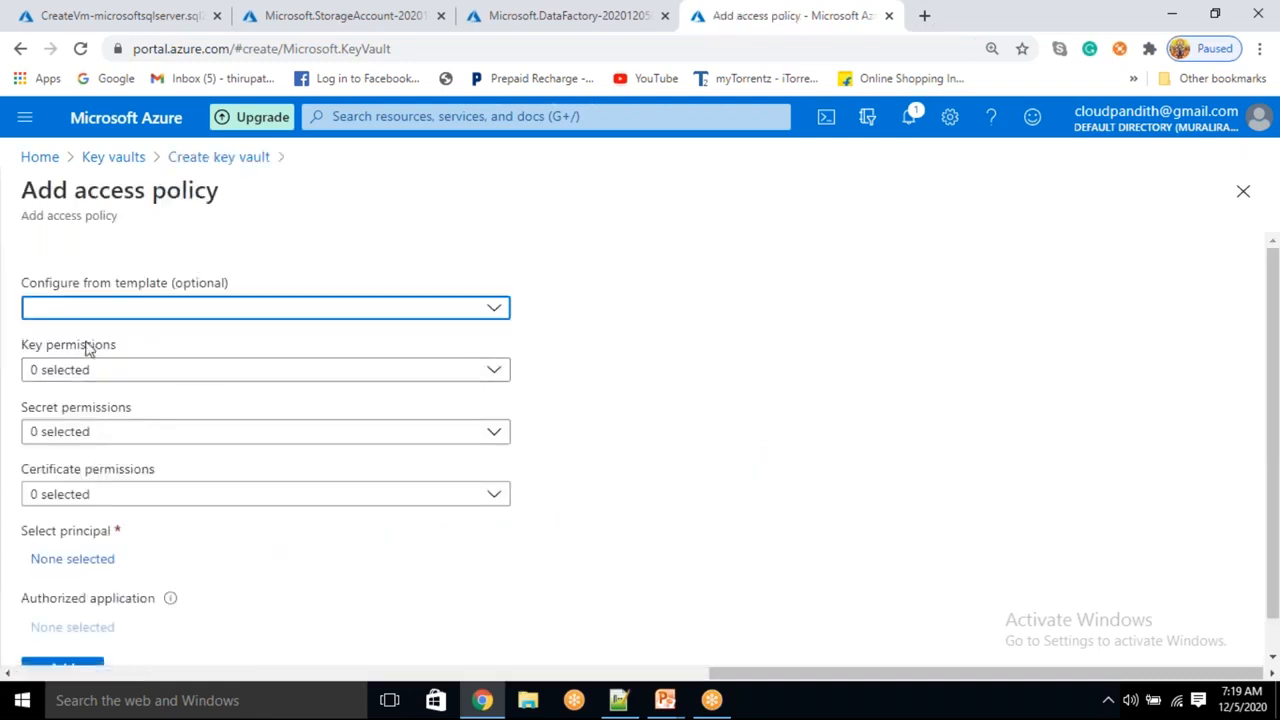
{"action": "left_click", "coordinate": [99, 311]}
Apply the Key, Secret, & Certificate Management template and search for the data factory as principal
{"action": "left_click", "coordinate": [80, 336]}
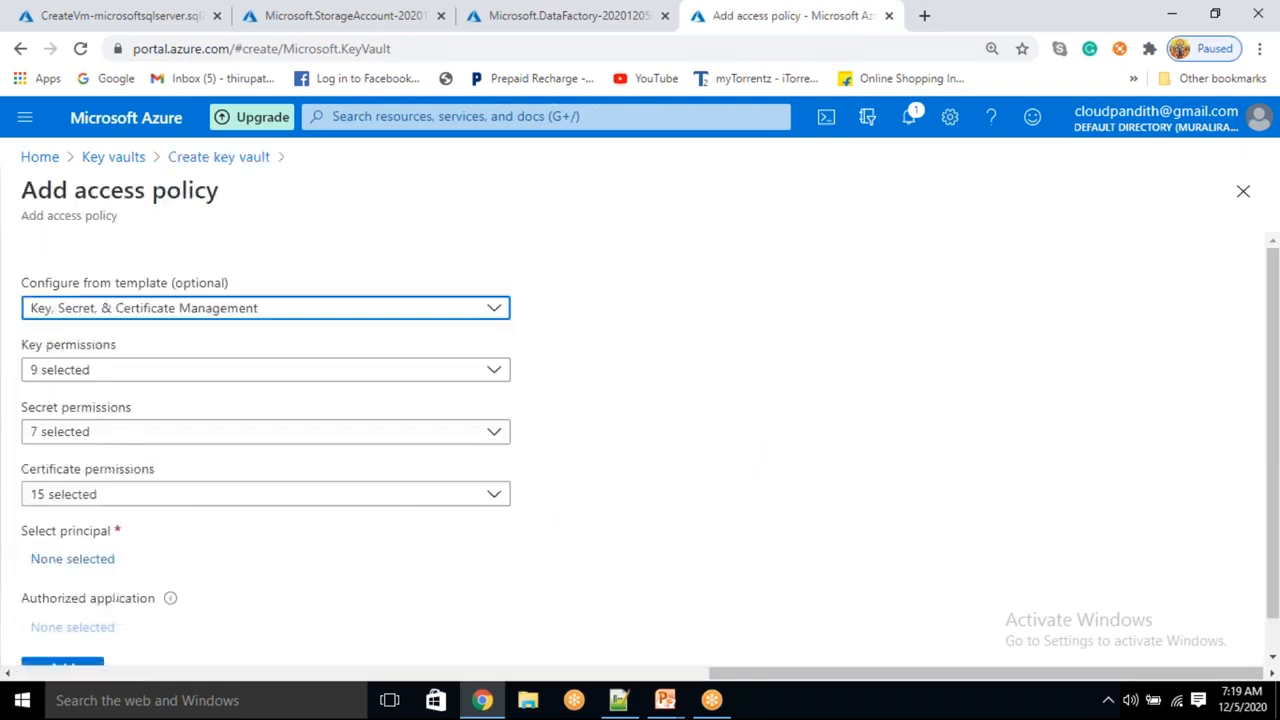
{"action": "left_click", "coordinate": [94, 569]}
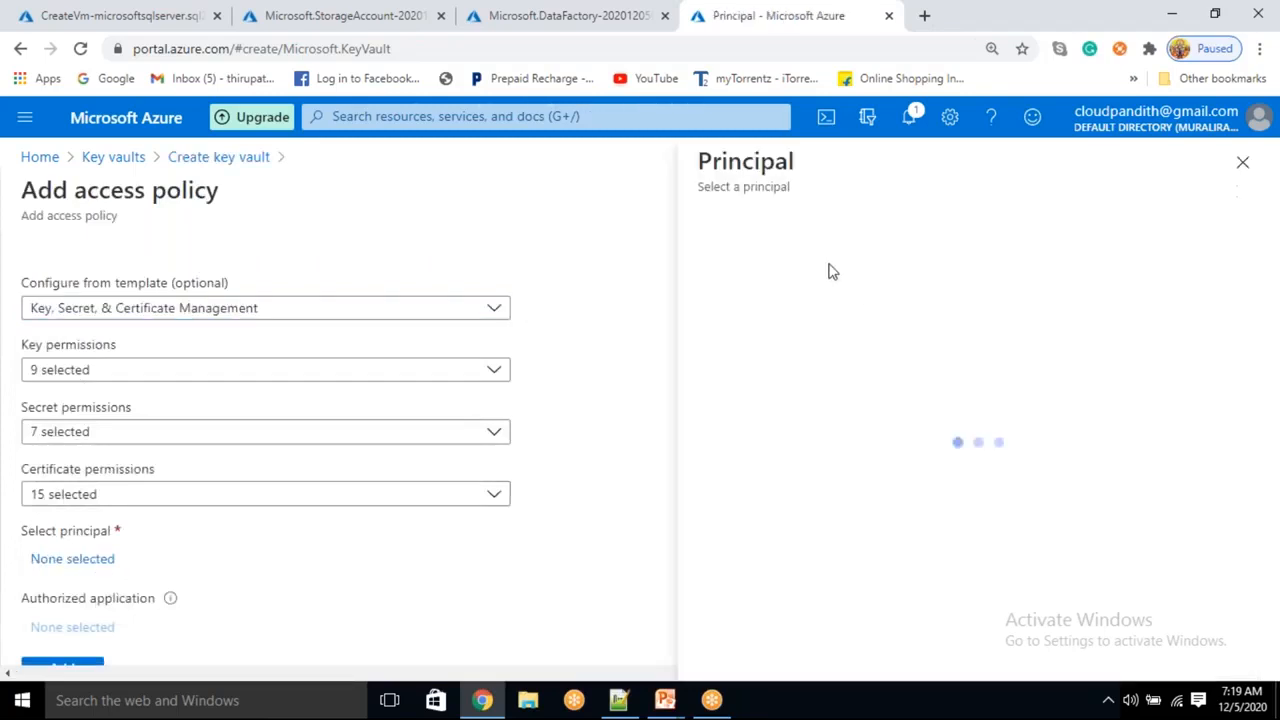
{"action": "left_click", "coordinate": [784, 237]}
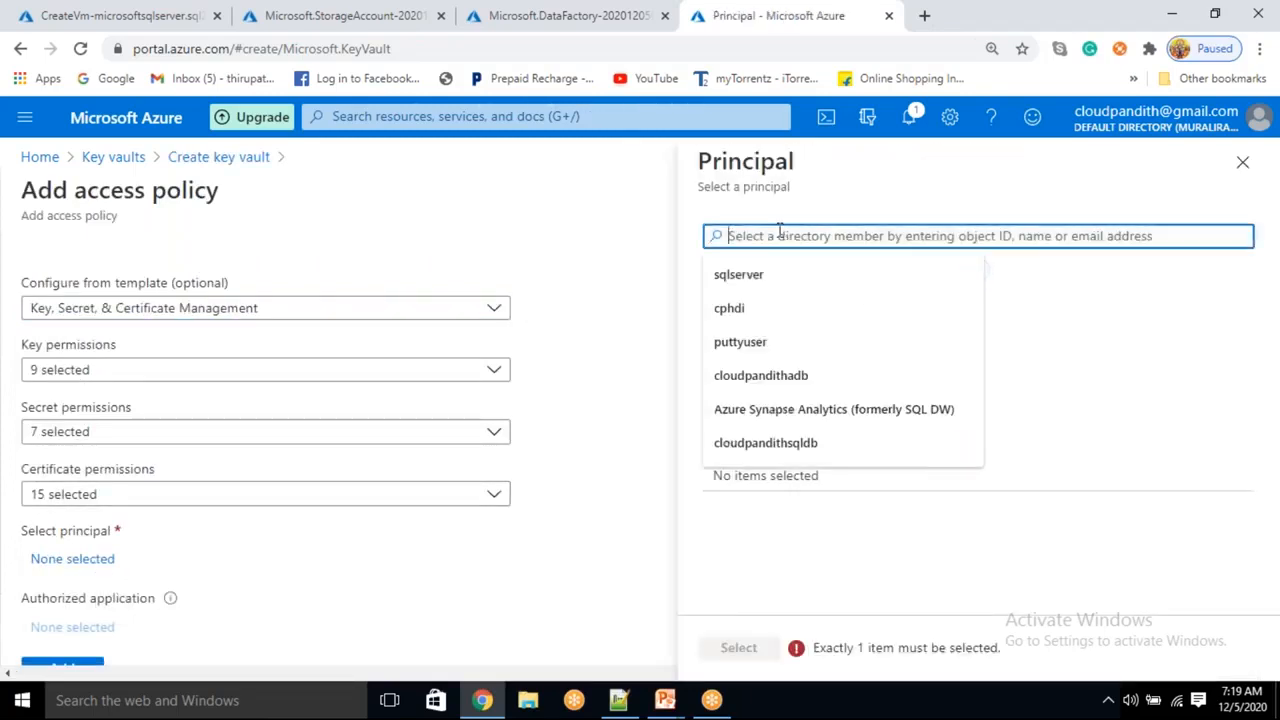
{"action": "type", "text": "cloudpanditha"}
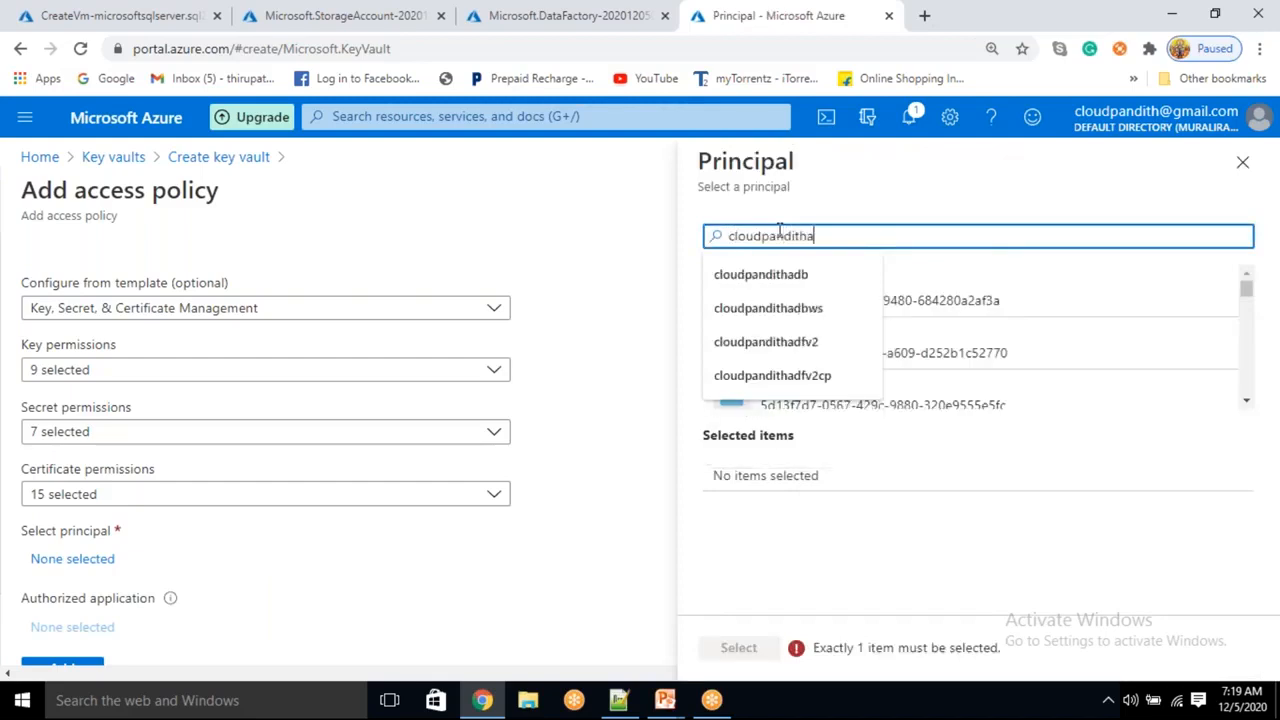
{"action": "type", "text": "dfv21205"}
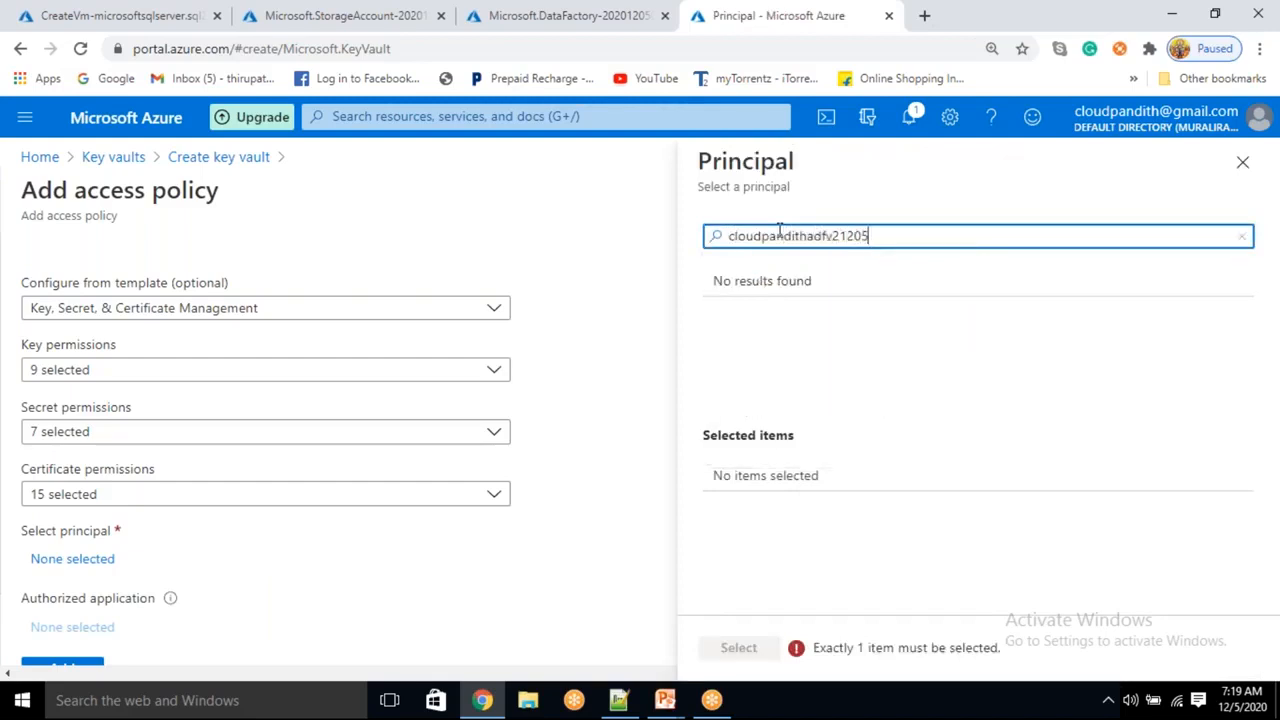
{"action": "left_click", "coordinate": [857, 332]}
Copy the exact data factory name from its deployment and select cloudpandithbiadfv21205 as principal
{"action": "left_click", "coordinate": [495, 16]}
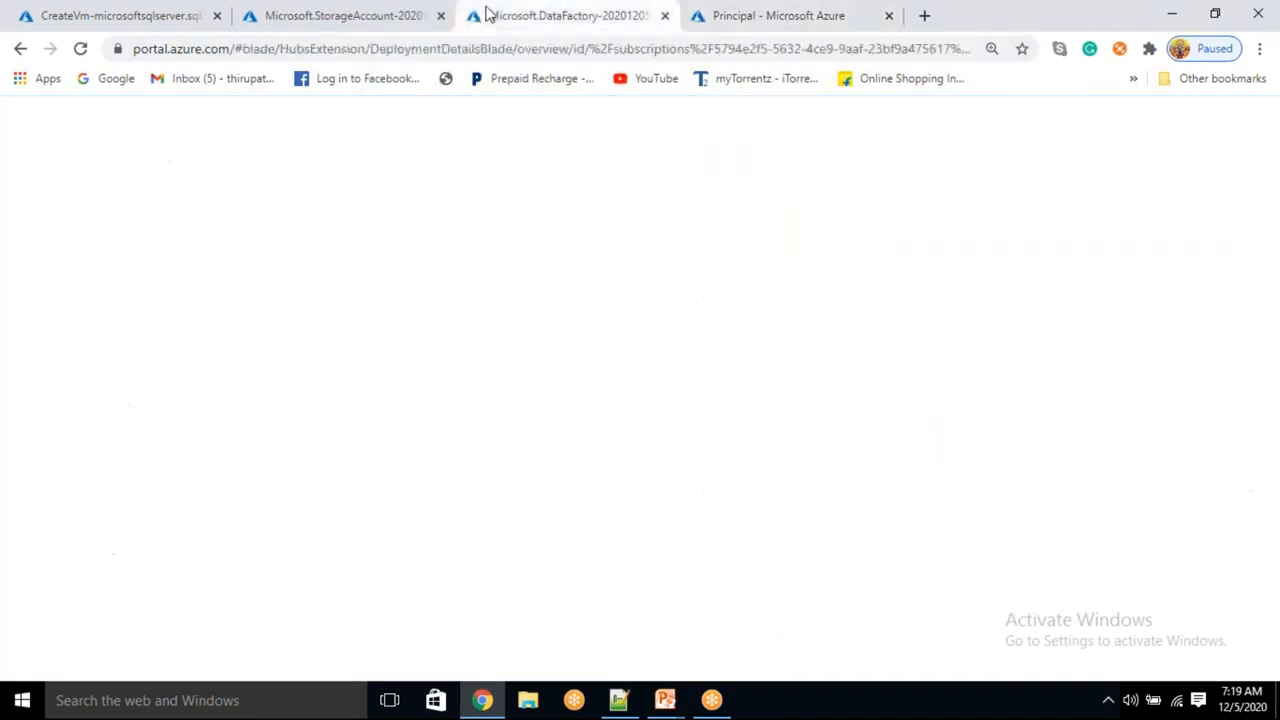
{"action": "left_click", "coordinate": [64, 322]}
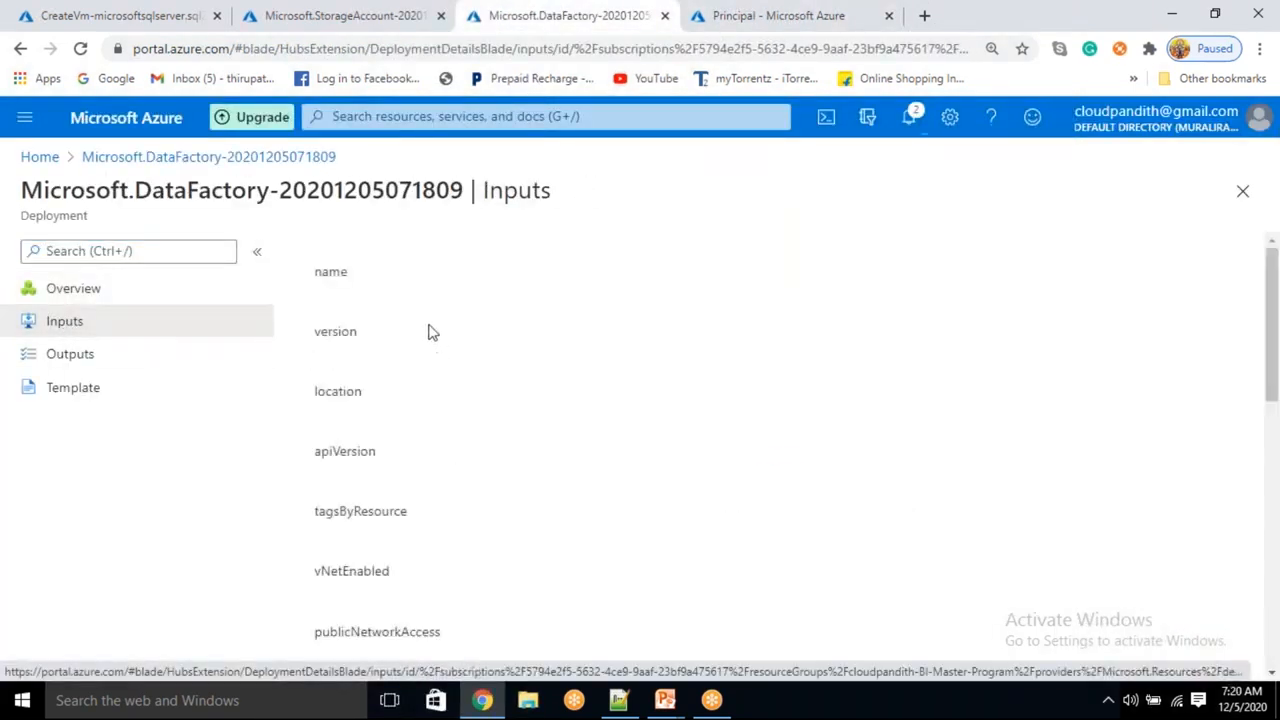
{"action": "left_click_drag", "start_coordinate": [486, 300], "coordinate": [293, 313]}
{"action": "key", "text": "ctrl+c"}
{"action": "left_click", "coordinate": [829, 12]}
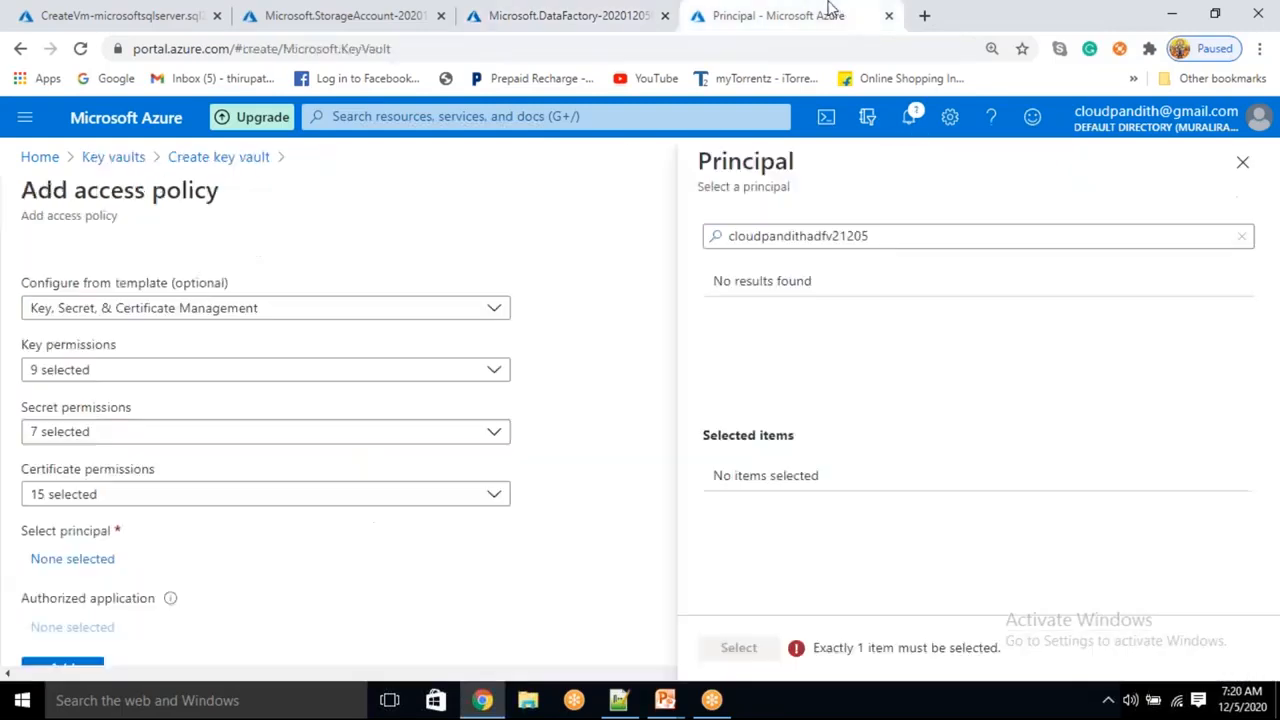
{"action": "left_click", "coordinate": [891, 235]}
{"action": "key", "text": "ctrl+a"}
{"action": "key", "text": "ctrl+v"}
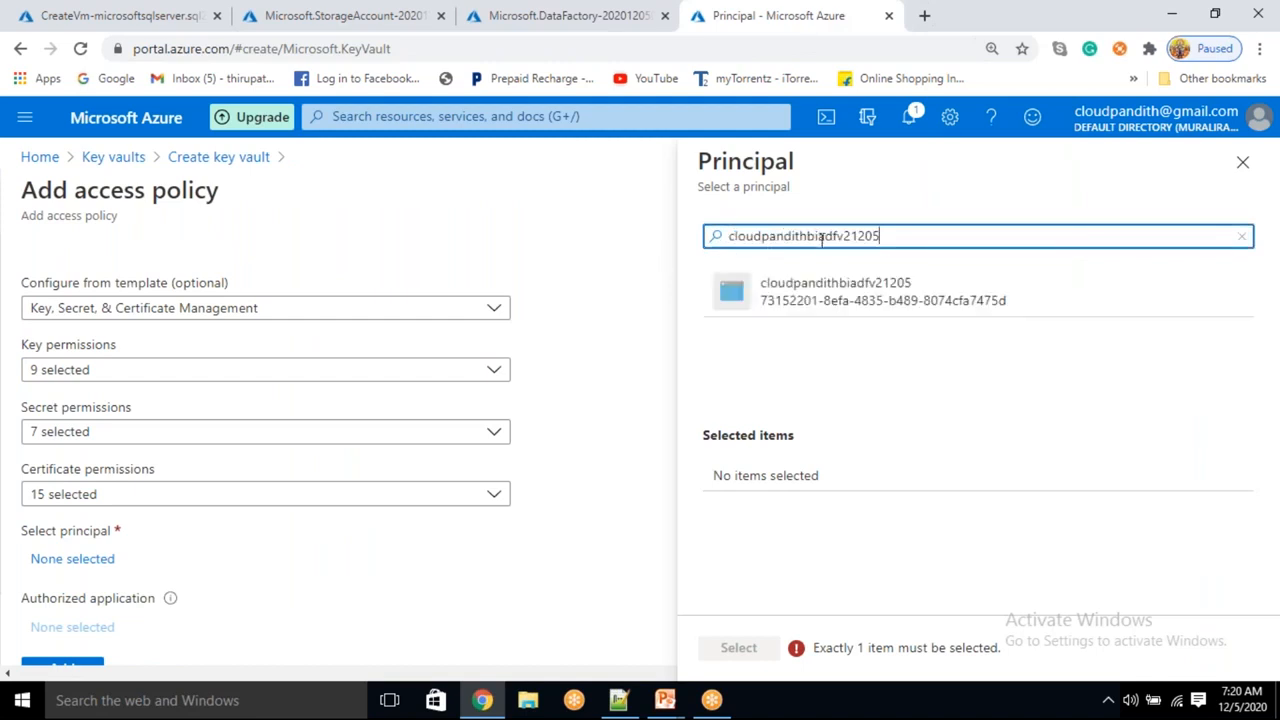
{"action": "left_click", "coordinate": [846, 289]}
{"action": "left_click", "coordinate": [758, 651]}
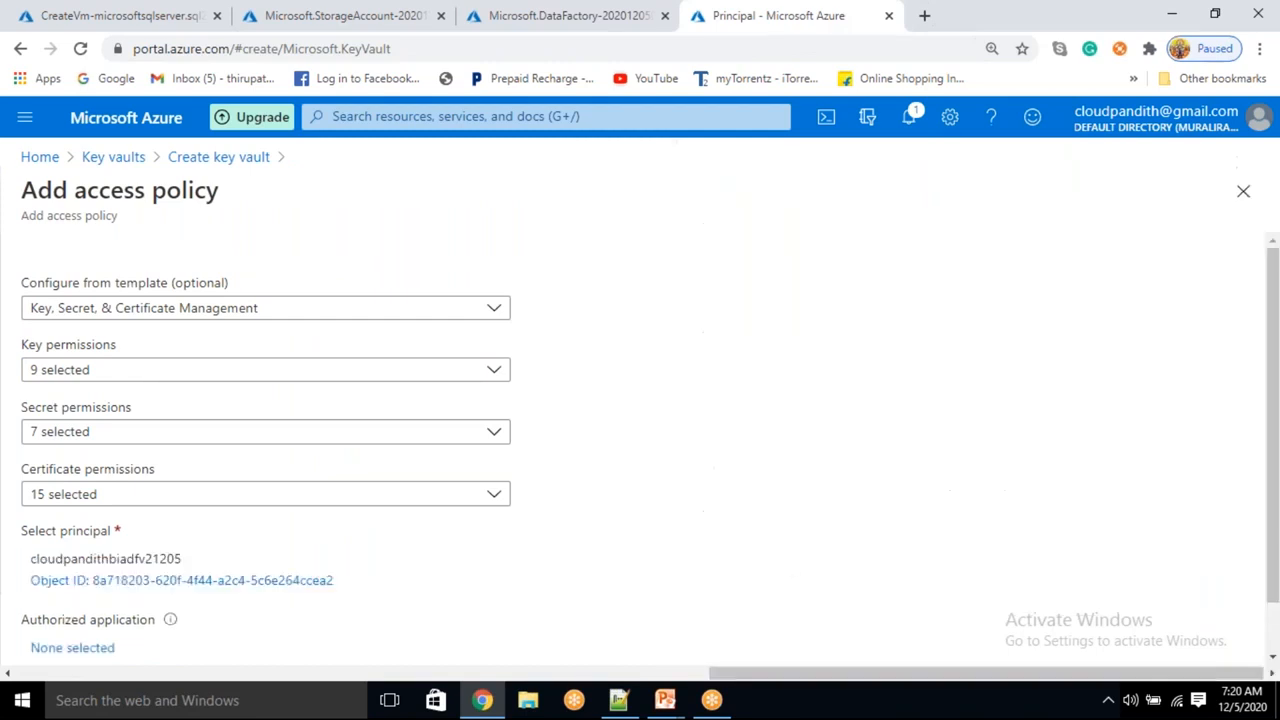
{"action": "scroll", "coordinate": [118, 555], "scroll_direction": "down", "scroll_amount": 1}
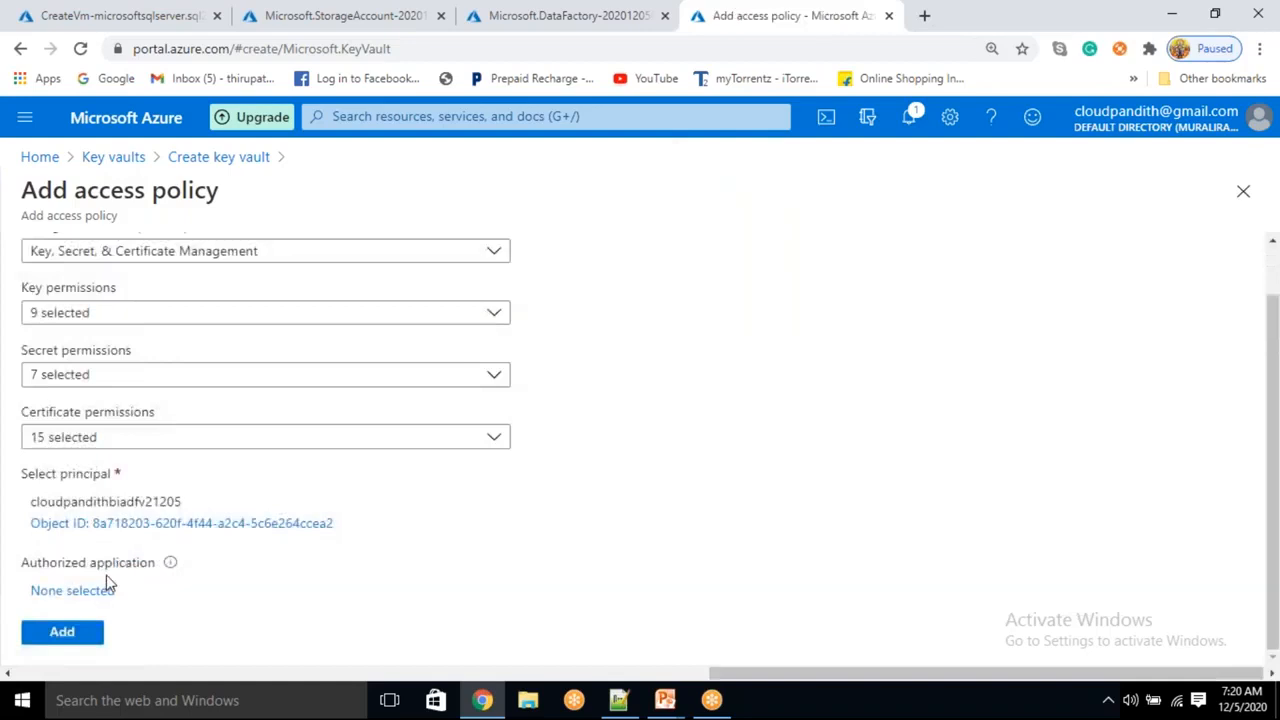
Add the access policy, then validate and create key vault cloudpandithakv1205 in a new tab's wake
{"action": "left_click", "coordinate": [63, 630]}
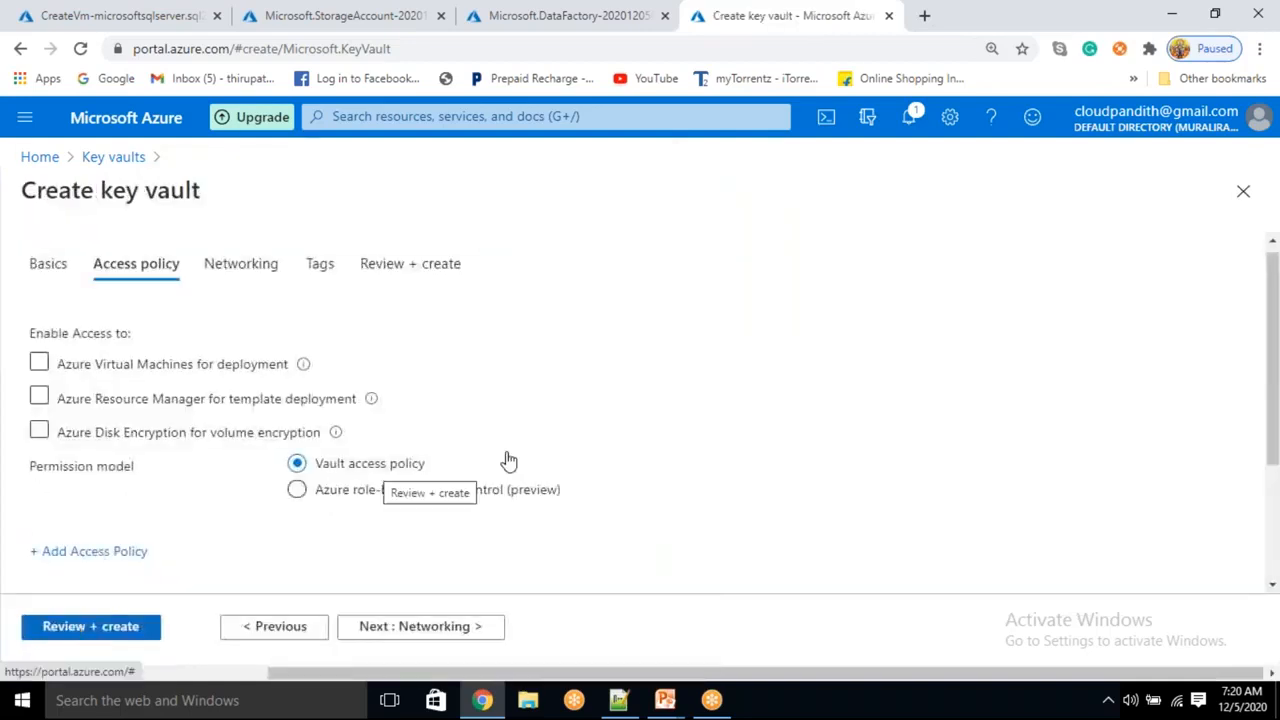
{"action": "left_click", "coordinate": [115, 624]}
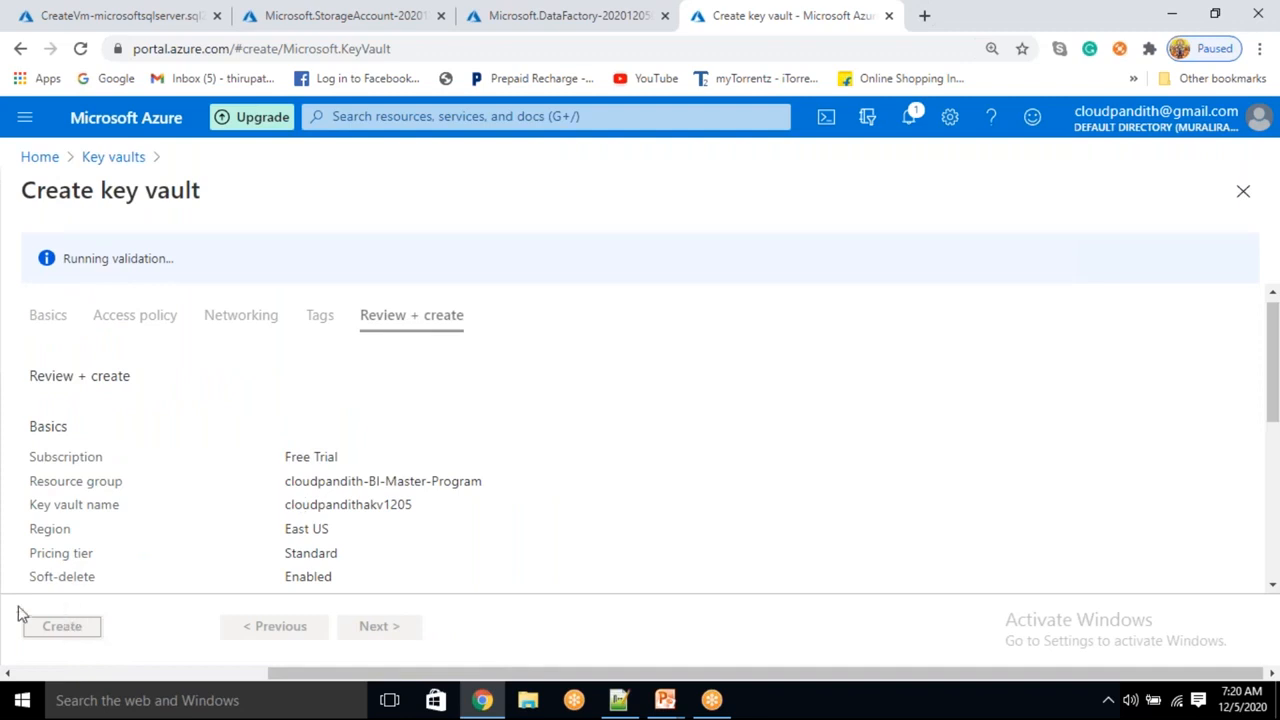
{"action": "left_click", "coordinate": [62, 627]}
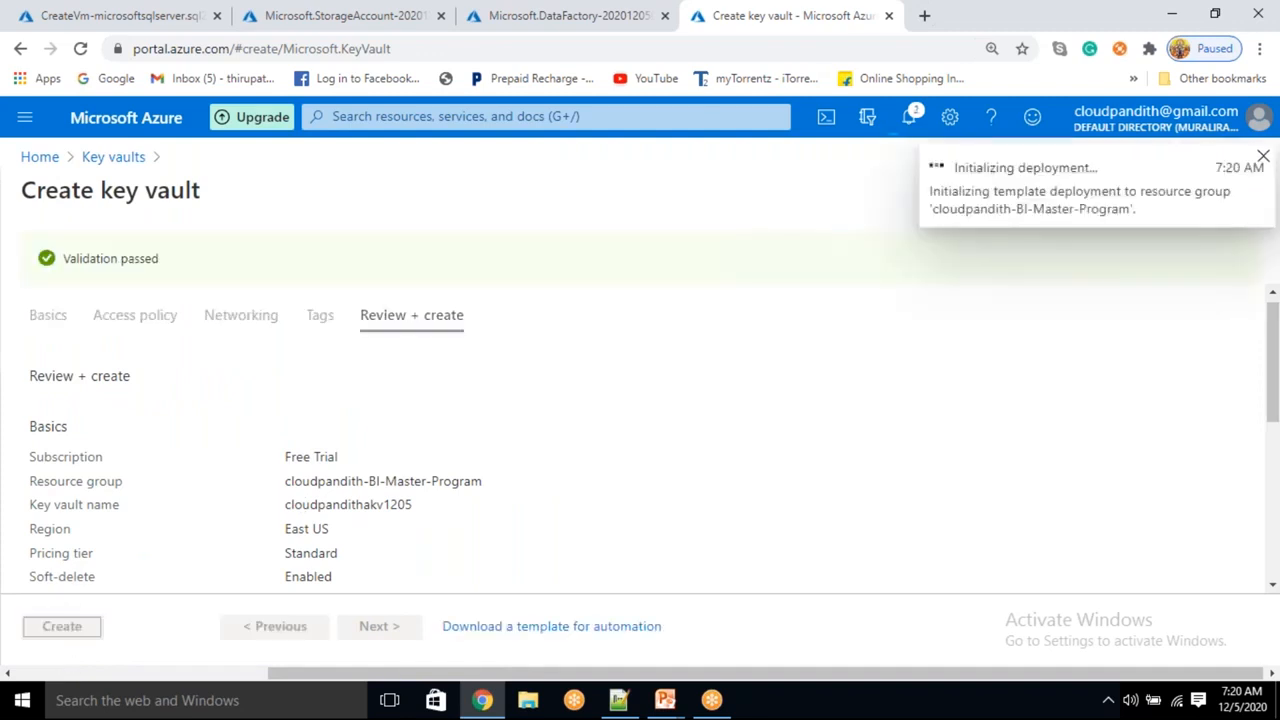
{"action": "left_click", "coordinate": [924, 15]}
Load portal.azure.com in the new tab and show the empty SQL databases list
{"action": "type", "text": "por"}
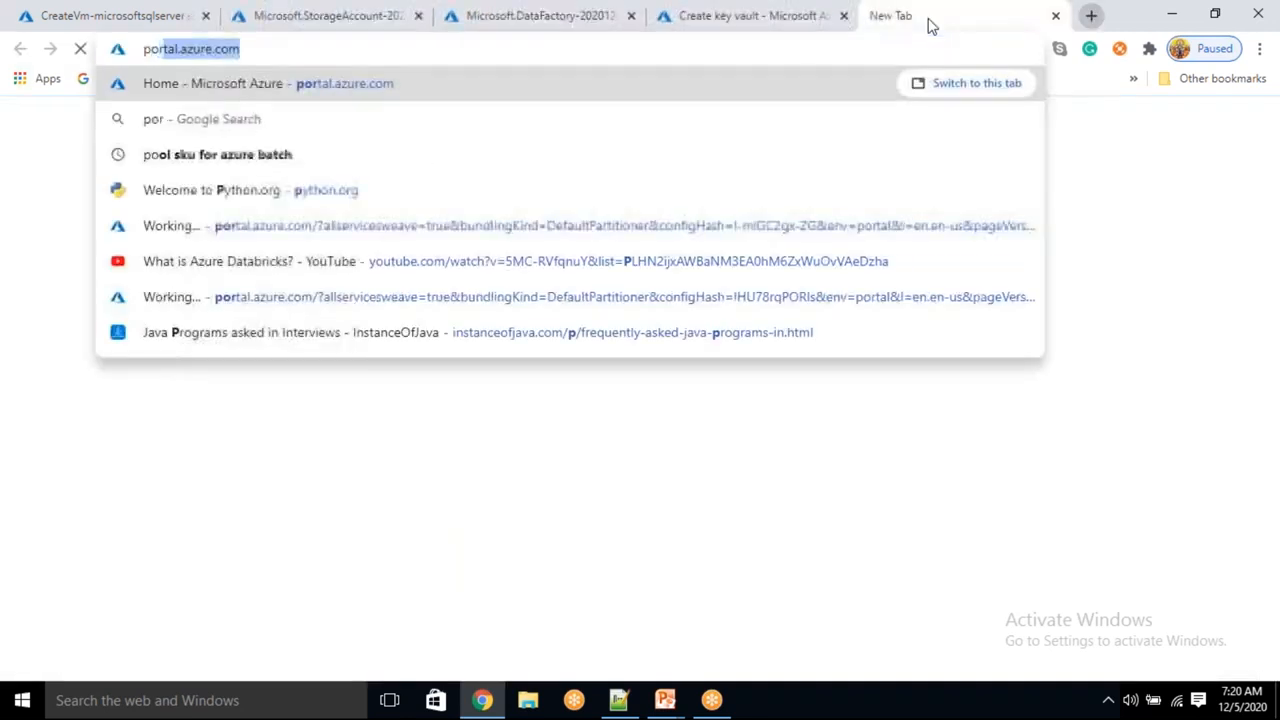
{"action": "key", "text": "Return"}
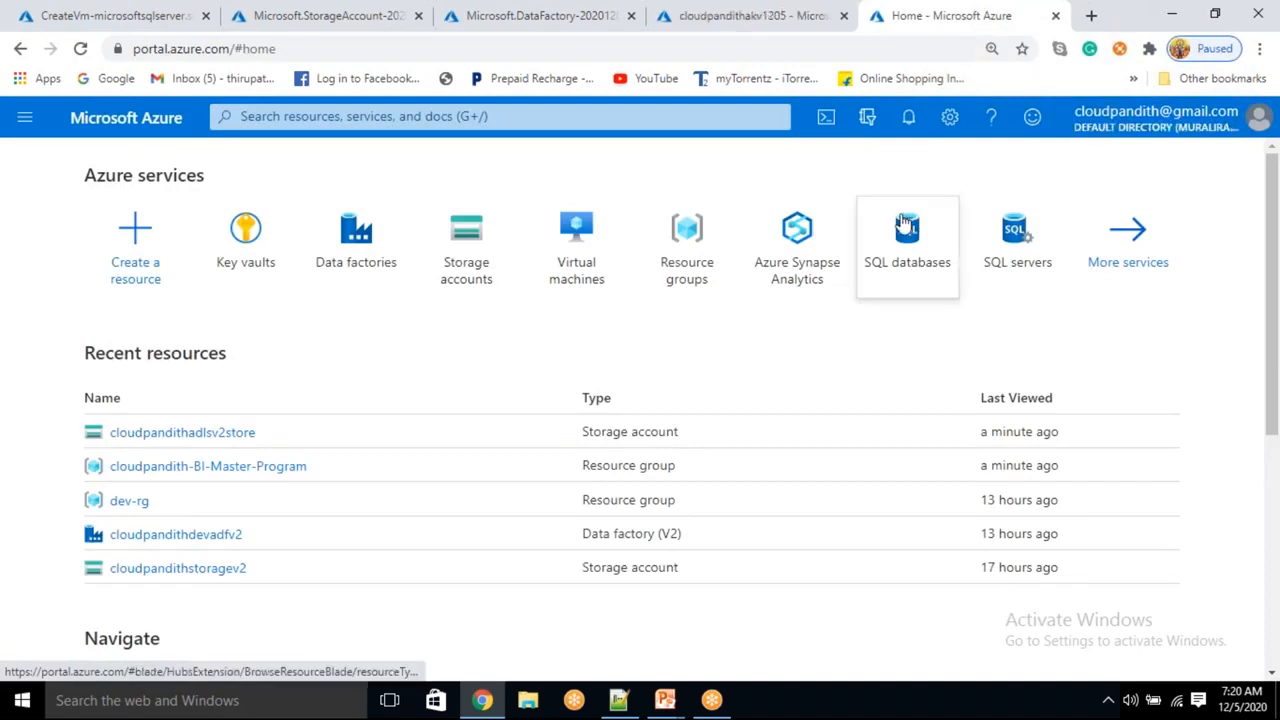
{"action": "mouse_move", "coordinate": [905, 222]}
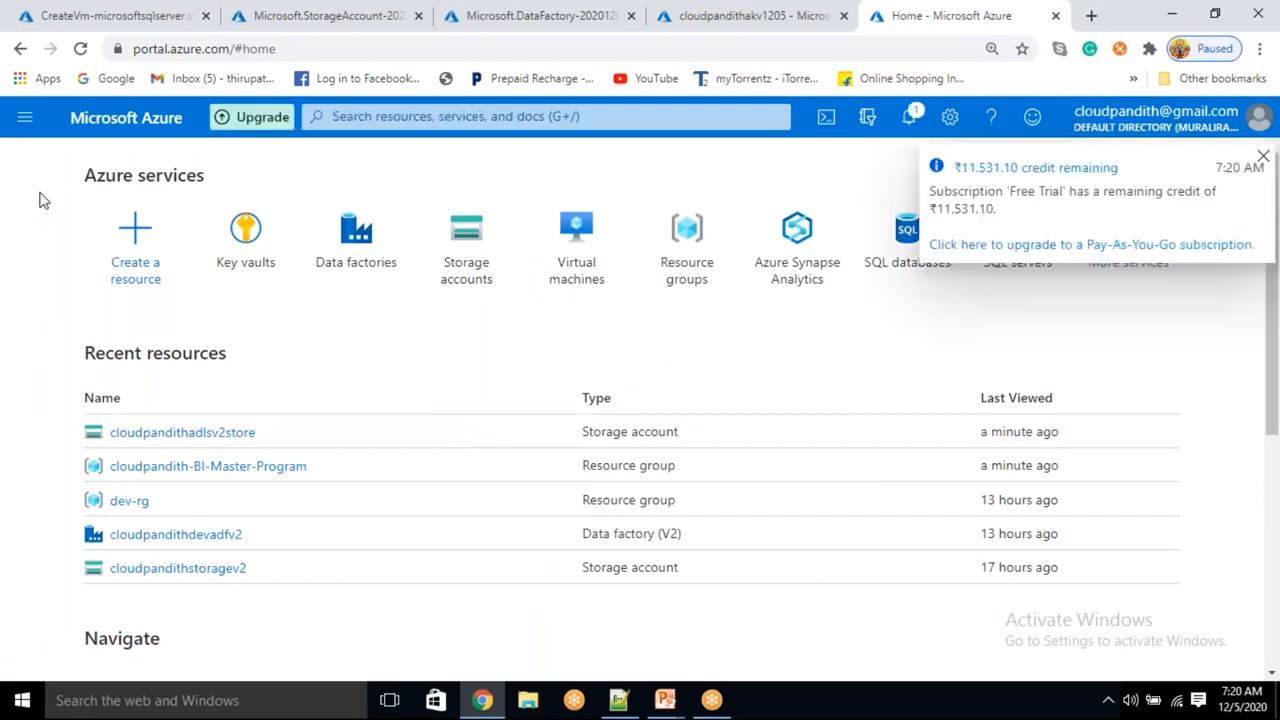
{"action": "left_click", "coordinate": [903, 243]}
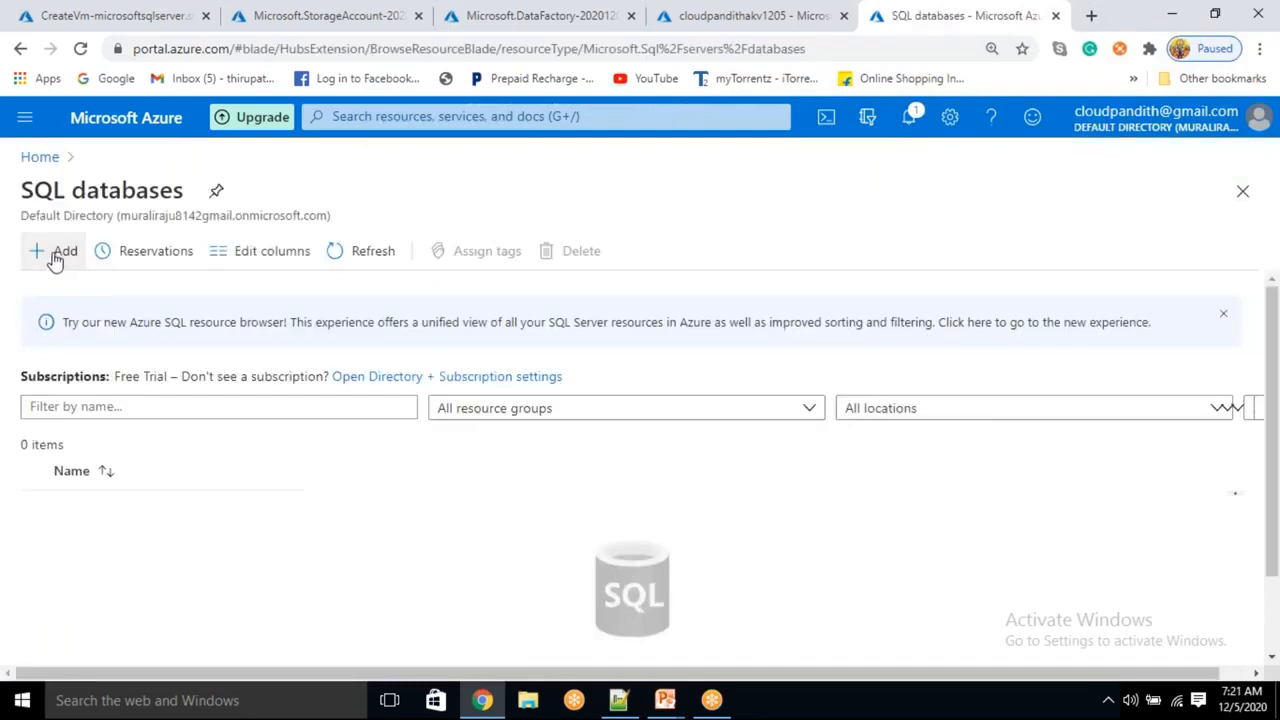
Start SQL database cloudpandithsqldb in cloudpandith-BI-Master-Program and choose to create a new server
{"action": "left_click", "coordinate": [55, 255]}
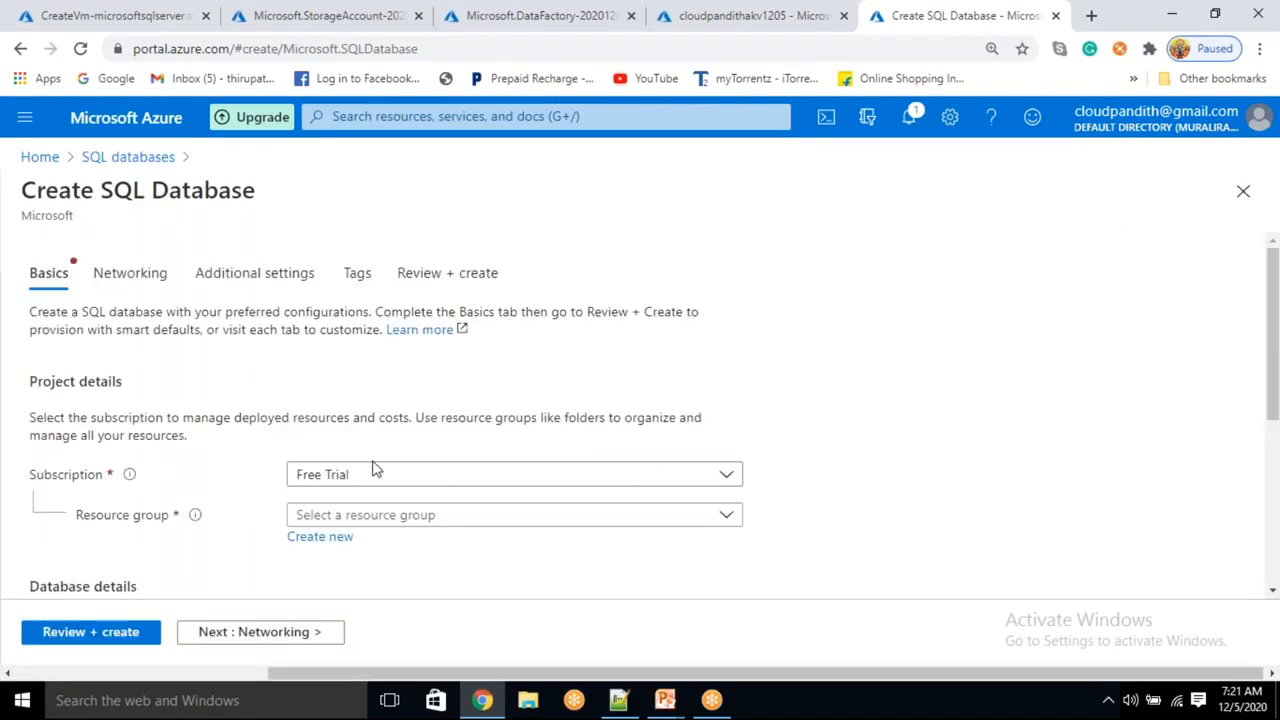
{"action": "scroll", "coordinate": [372, 467], "scroll_direction": "down", "scroll_amount": 1}
{"action": "left_click", "coordinate": [366, 430]}
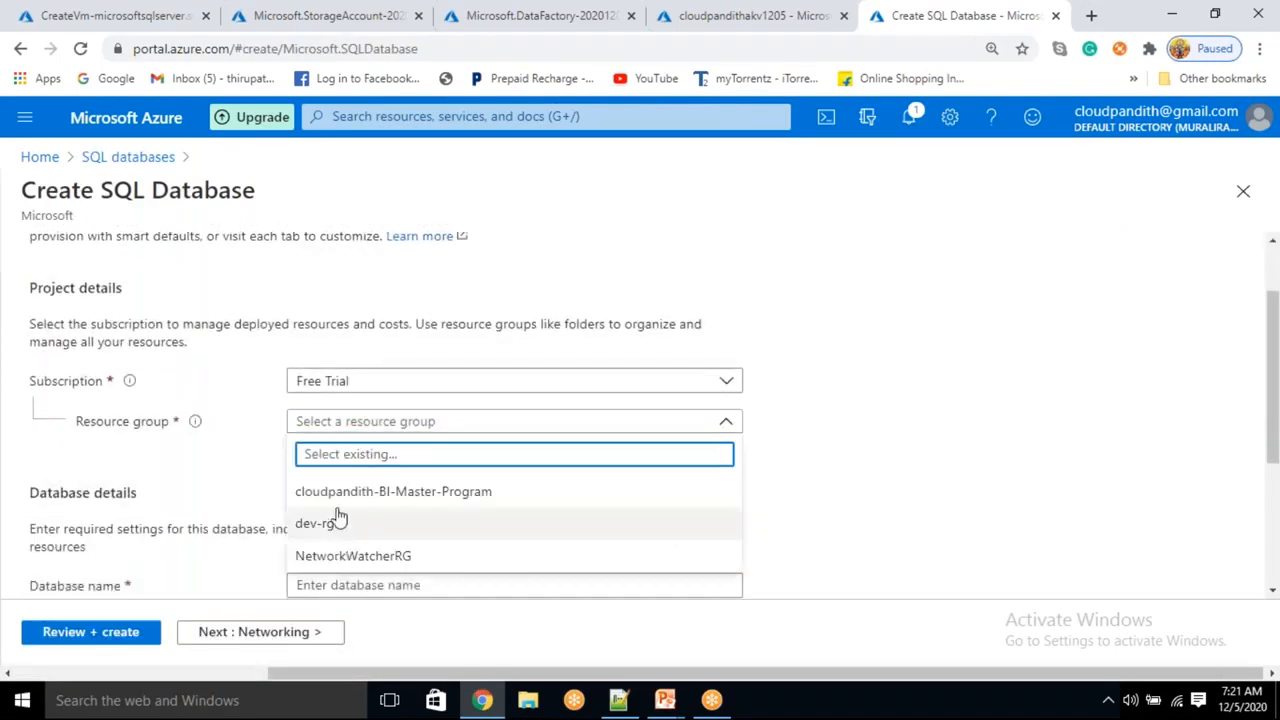
{"action": "left_click", "coordinate": [340, 489]}
{"action": "scroll", "coordinate": [342, 495], "scroll_direction": "down", "scroll_amount": 2}
{"action": "left_click", "coordinate": [343, 491]}
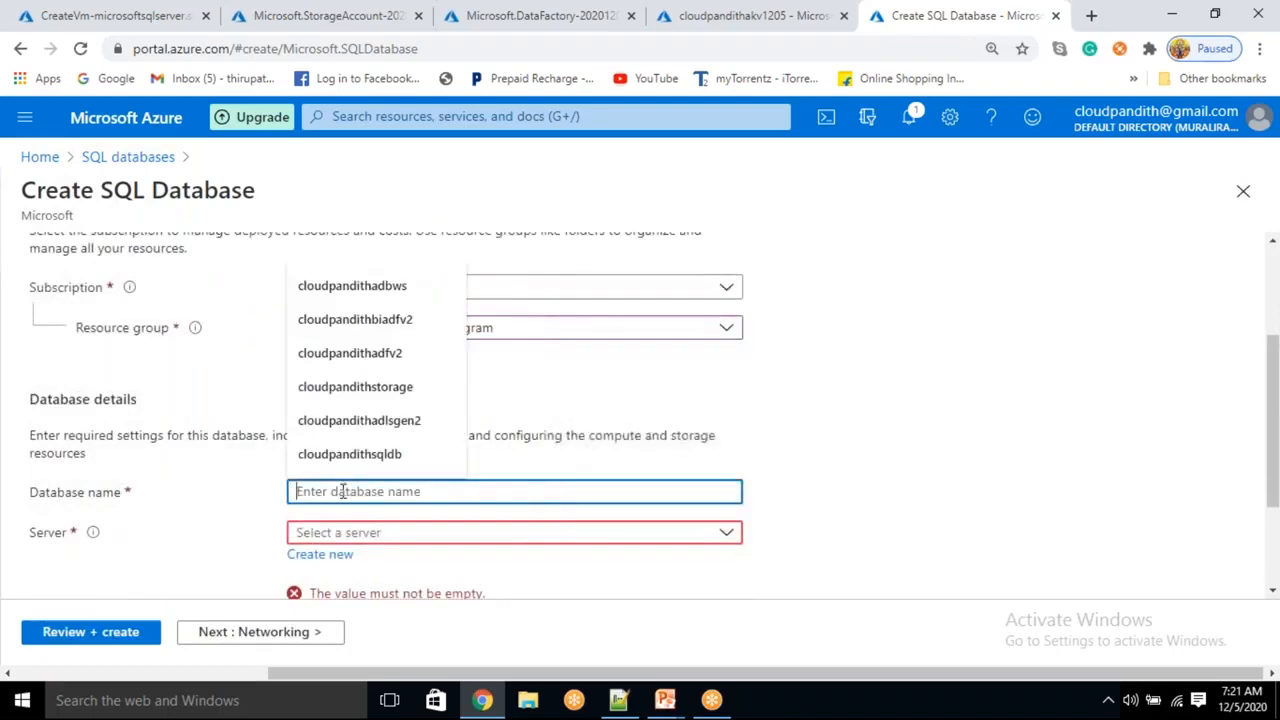
{"action": "type", "text": "cloudpa"}
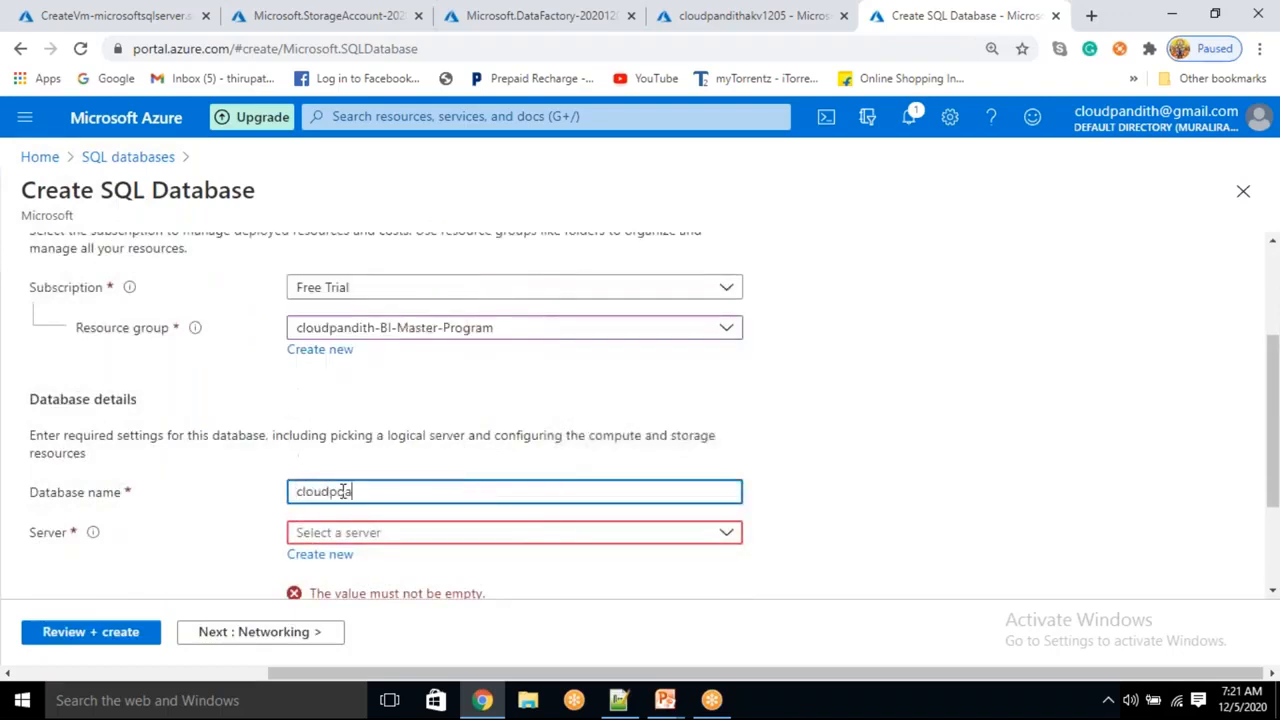
{"action": "type", "text": "ndithsqld"}
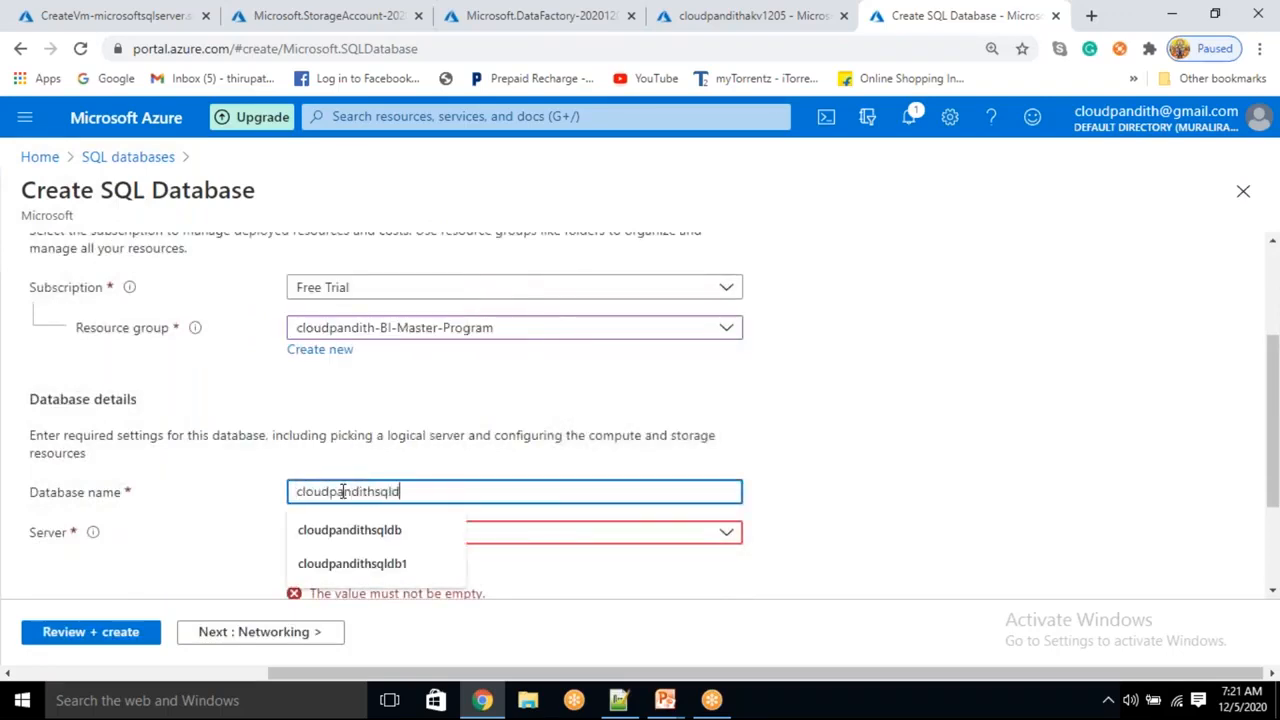
{"action": "type", "text": "b"}
{"action": "key", "text": "Tab"}
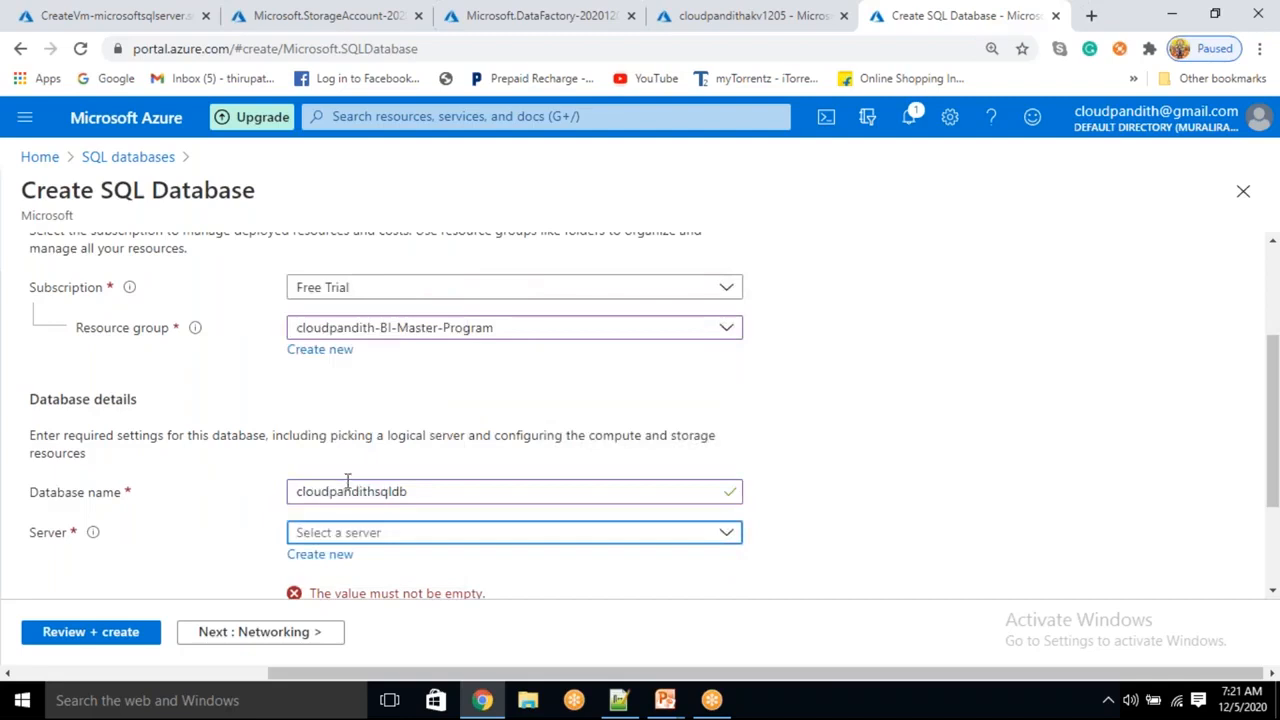
{"action": "left_click", "coordinate": [316, 555]}
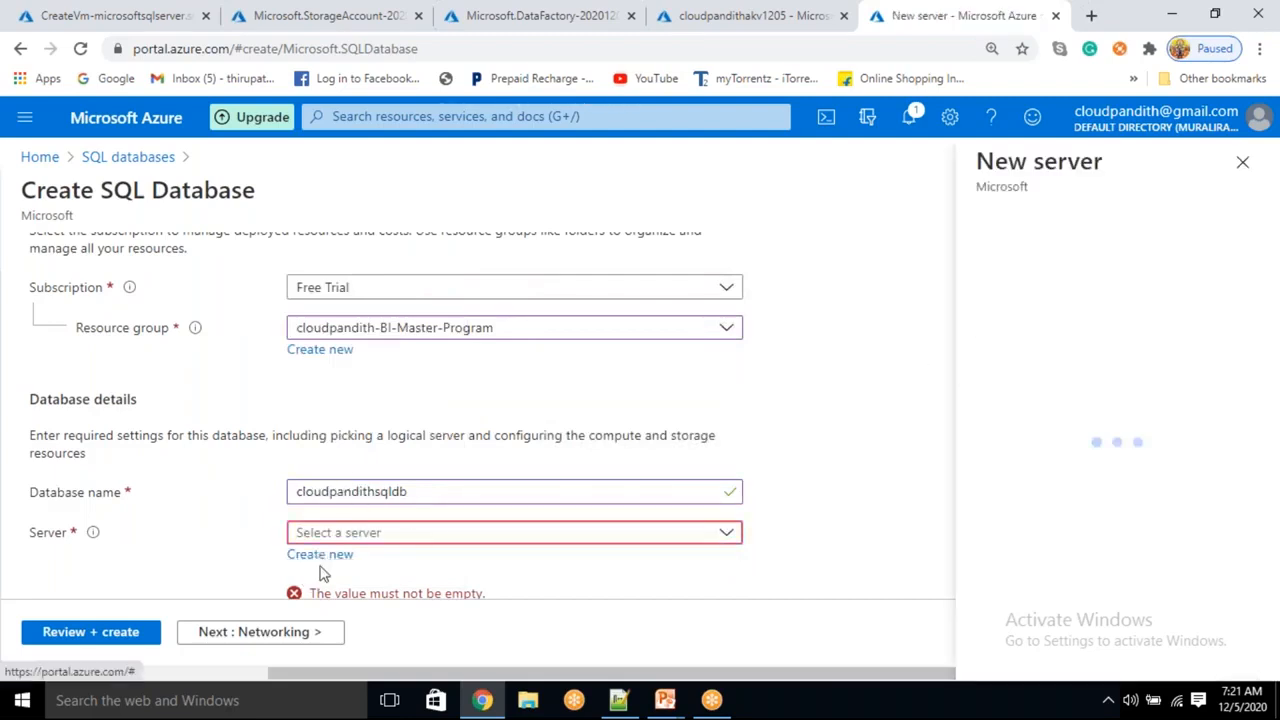
Define new server cloudpandithsqlserver with an admin login and password
{"action": "type", "text": "clou"}
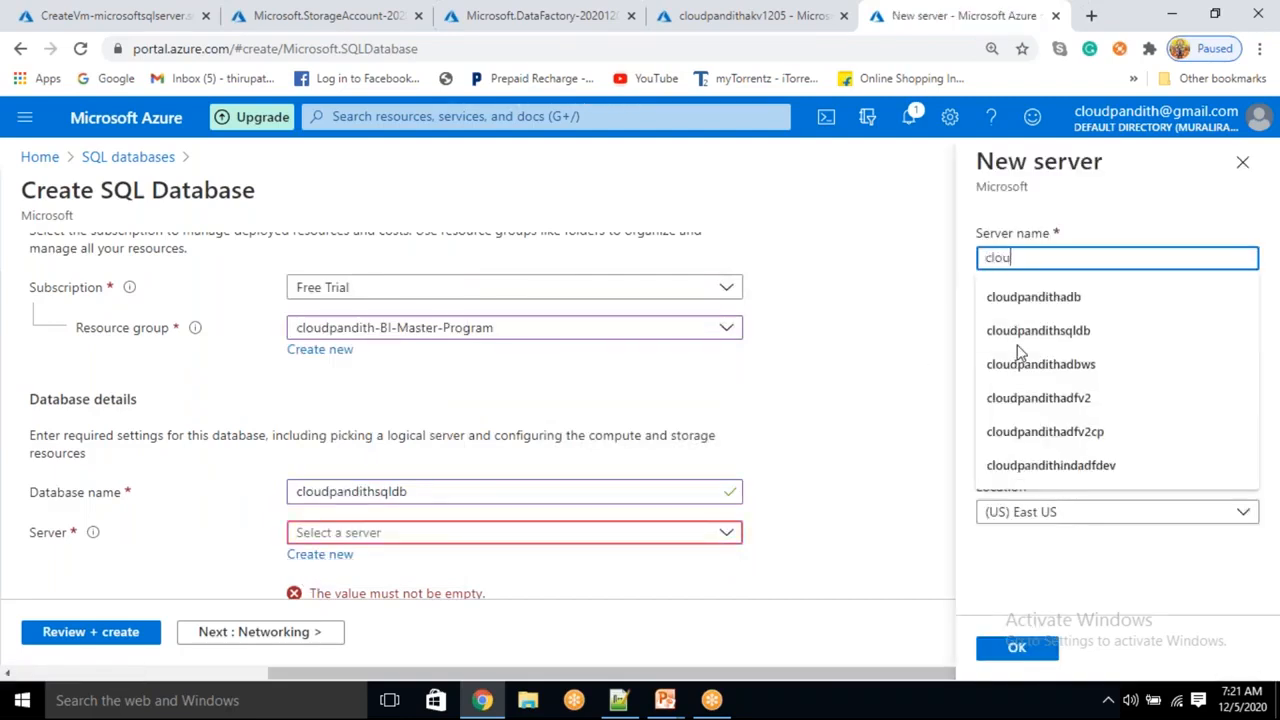
{"action": "type", "text": "dpandithsqlserver"}
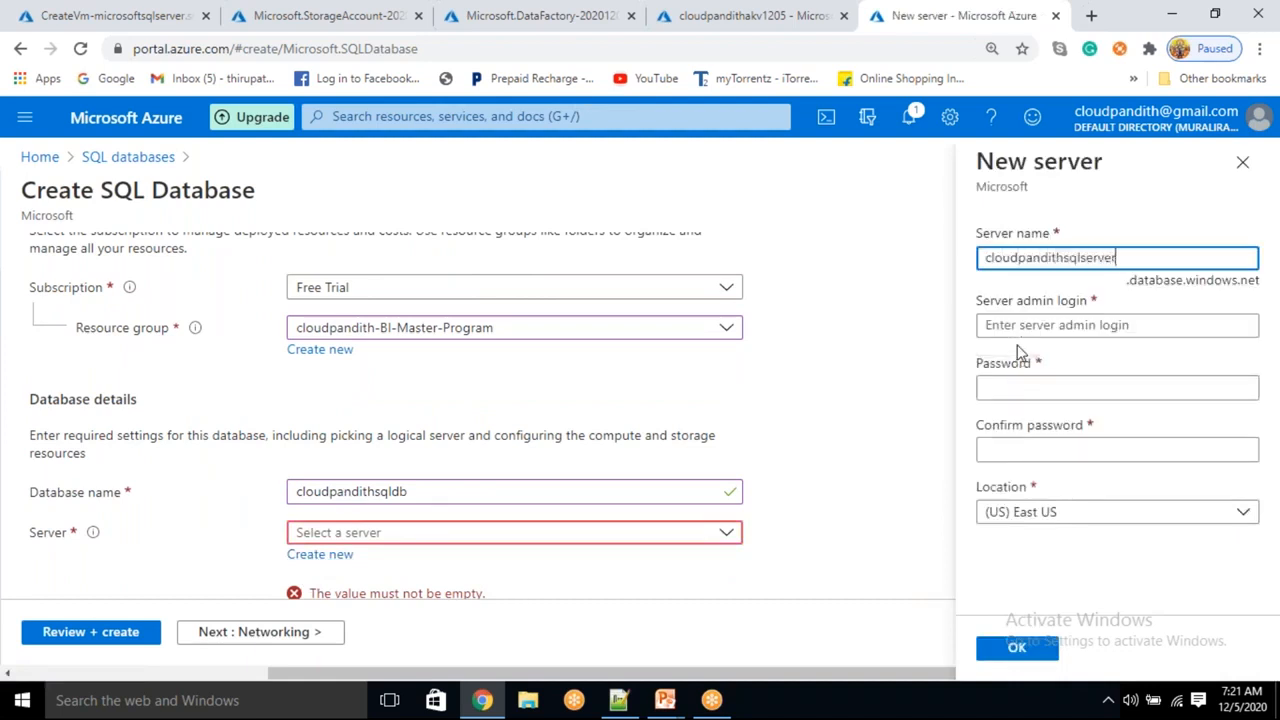
{"action": "key", "text": "Tab"}
{"action": "type", "text": "mallaiah"}
{"action": "key", "text": "Tab"}
{"action": "type", "text": "•••••"}
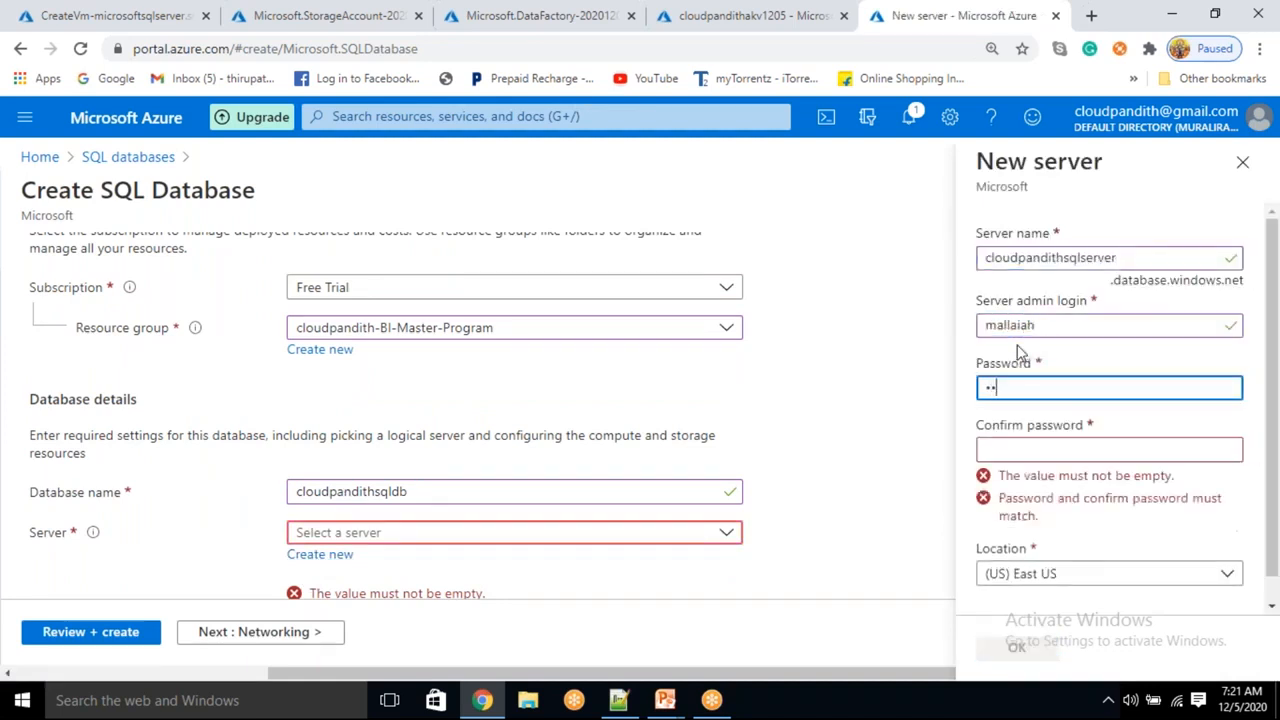
{"action": "type", "text": "•••••••"}
{"action": "key", "text": "Tab"}
{"action": "type", "text": "•••••"}
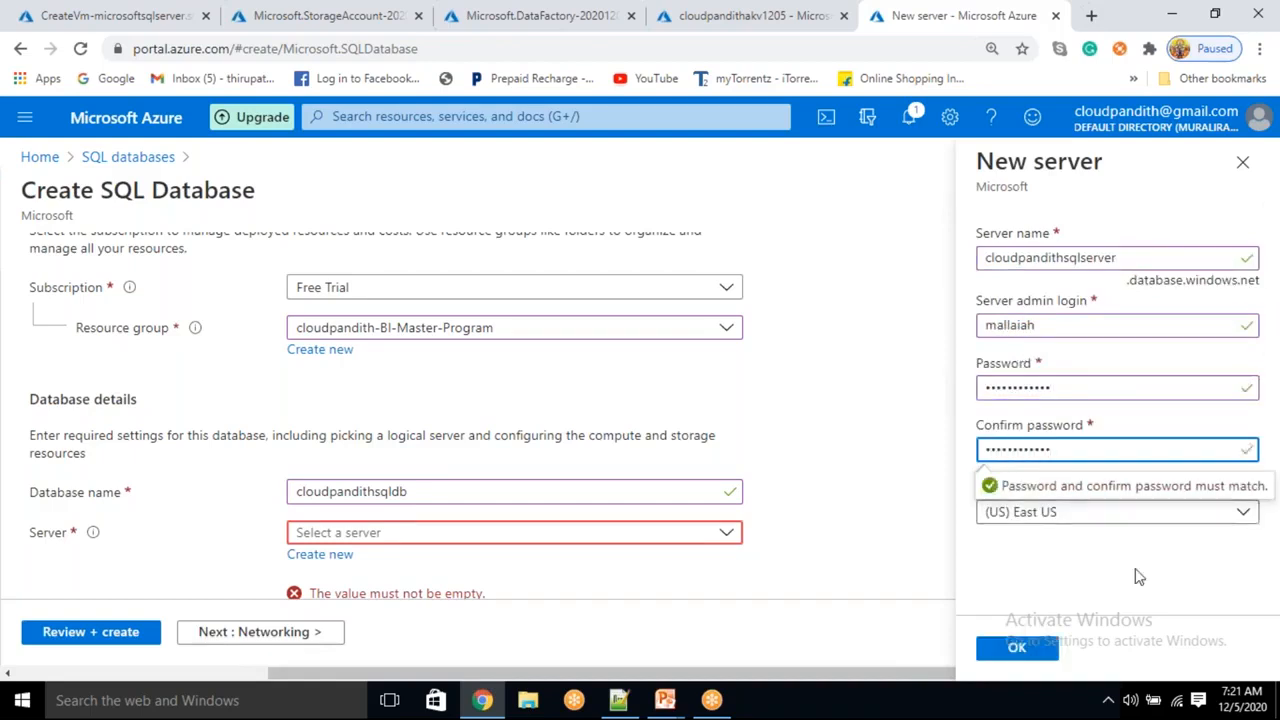
{"action": "left_click", "coordinate": [1033, 652]}
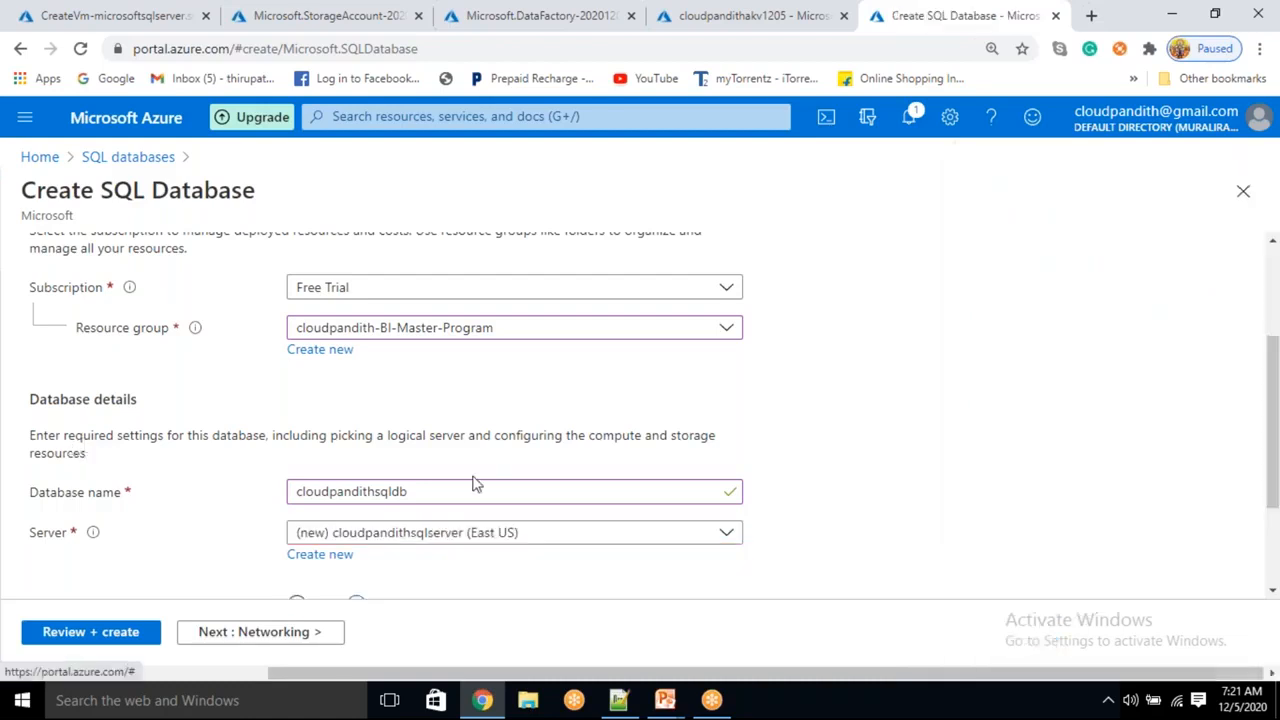
Review and create the SQL database, then check the still-running VM deployment
{"action": "scroll", "coordinate": [471, 483], "scroll_direction": "down", "scroll_amount": 2}
{"action": "left_click", "coordinate": [65, 632]}
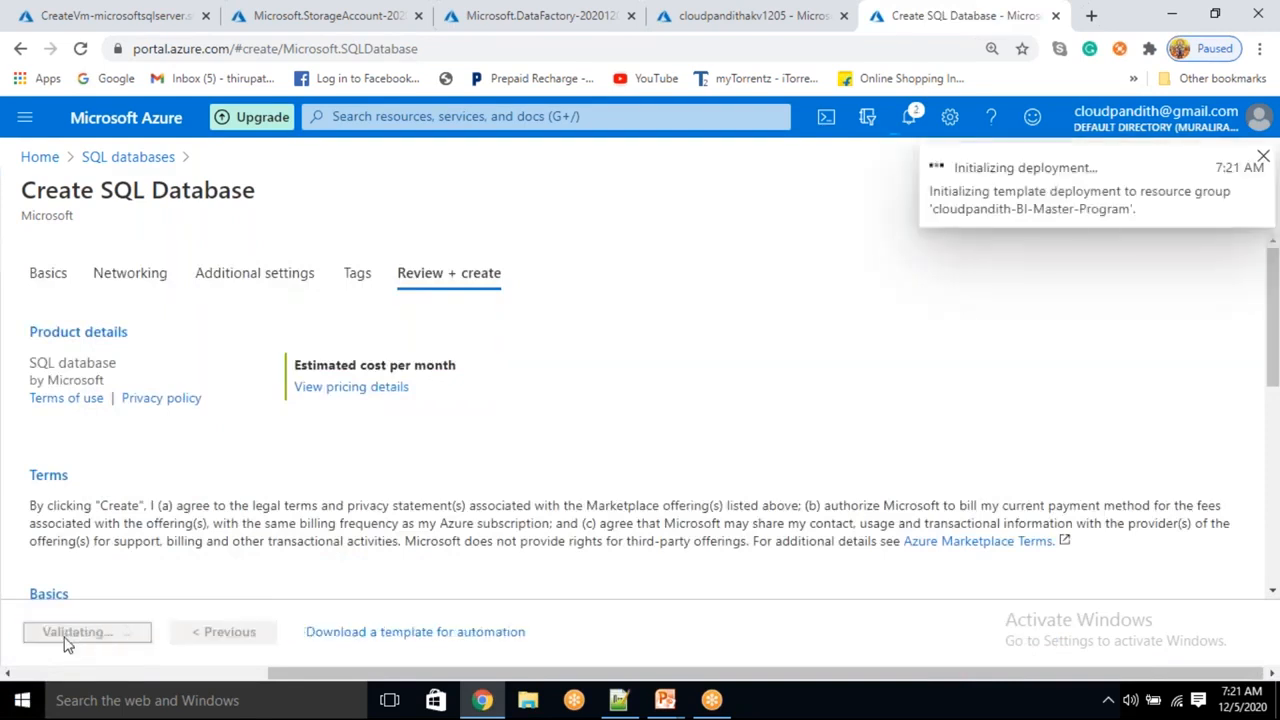
{"action": "left_click", "coordinate": [115, 15]}
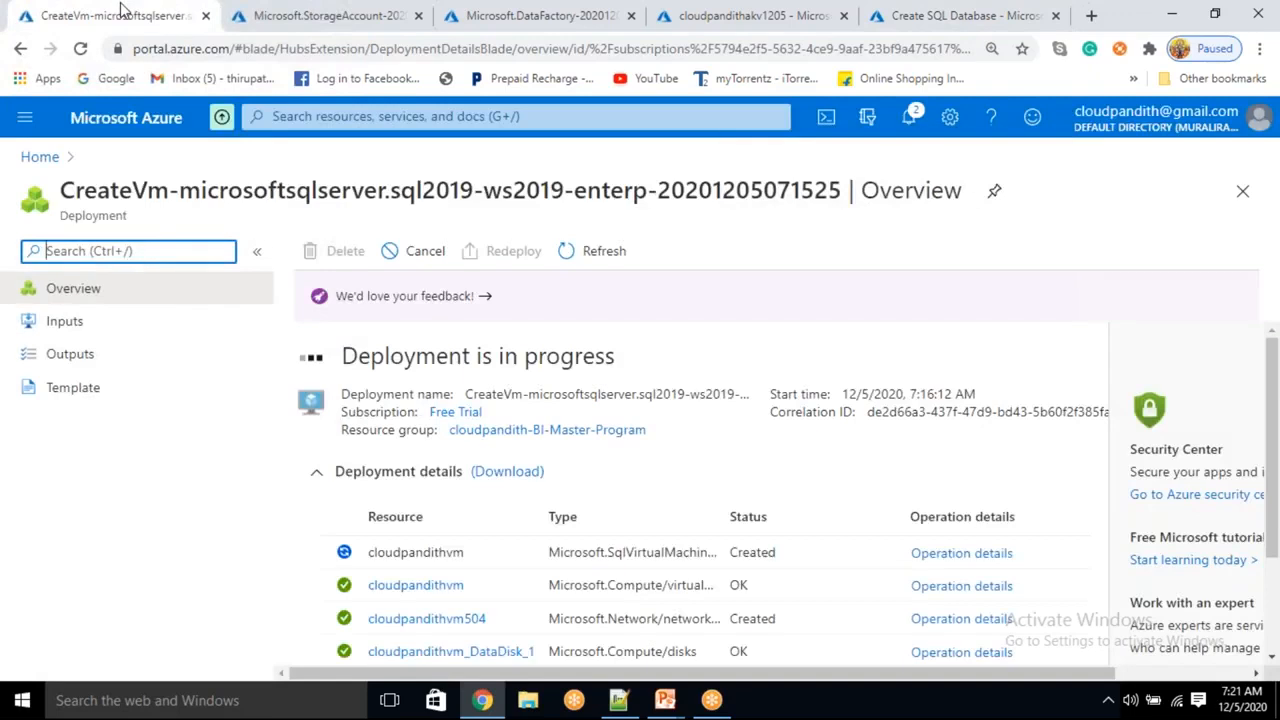
Check storage, data factory, key vault and SQL database deployments, then show the Scenarios slide
{"action": "left_click", "coordinate": [384, 12]}
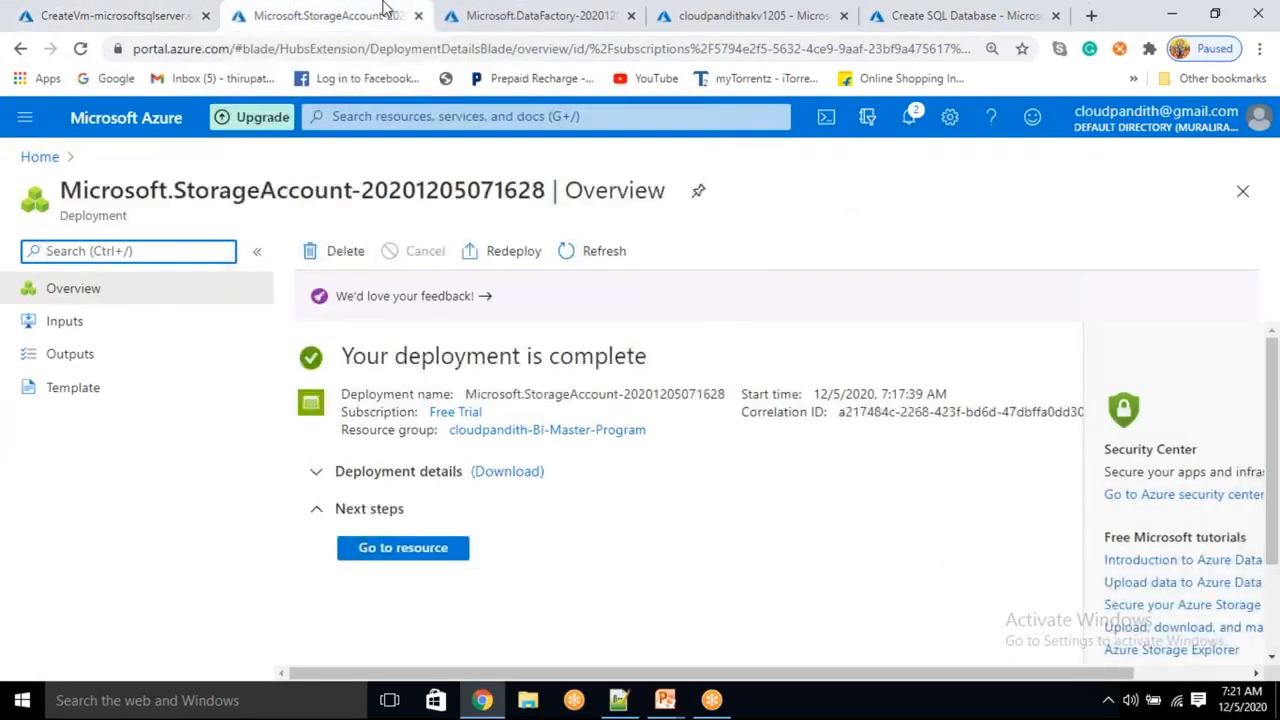
{"action": "left_click", "coordinate": [563, 14]}
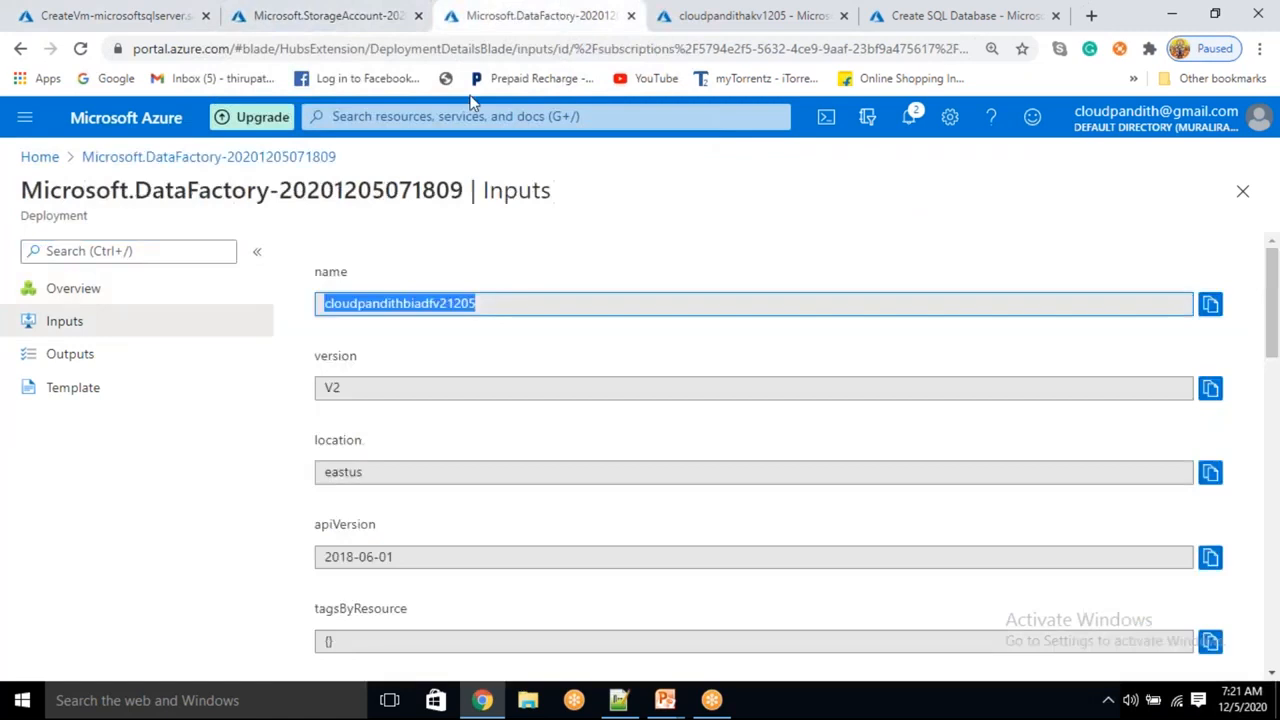
{"action": "left_click", "coordinate": [123, 292]}
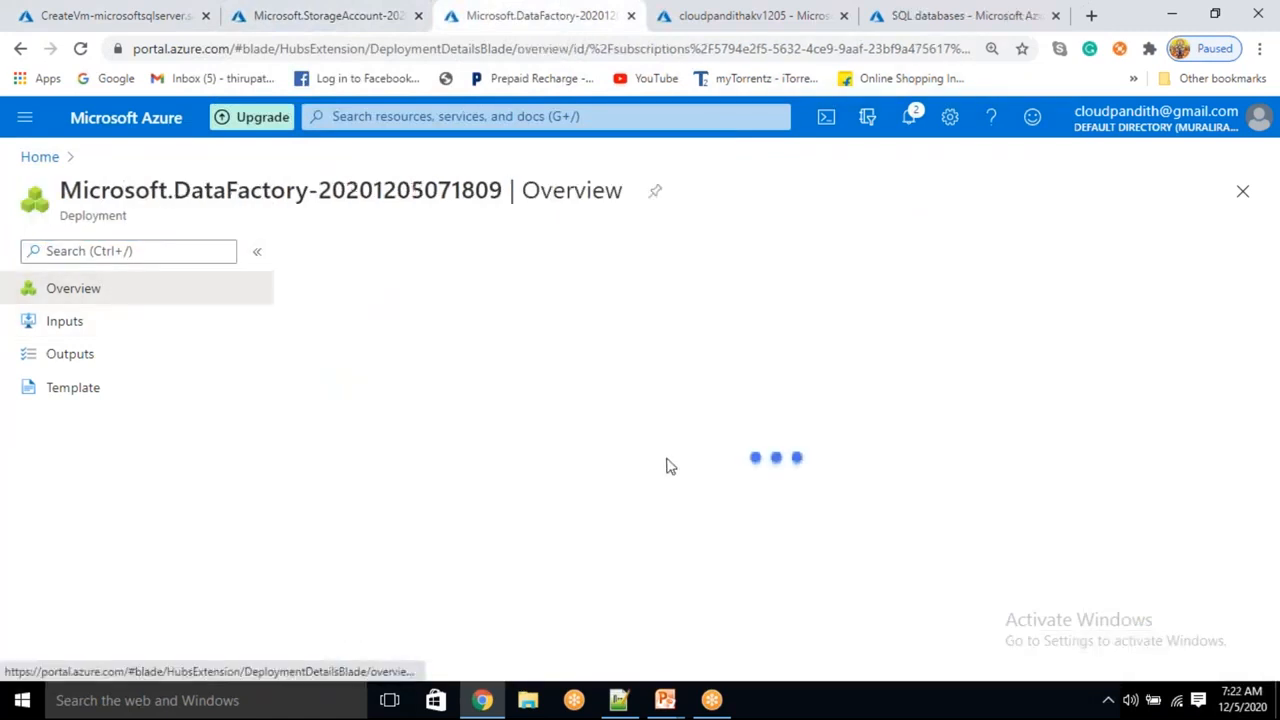
{"action": "left_click", "coordinate": [755, 14]}
{"action": "left_click", "coordinate": [608, 256]}
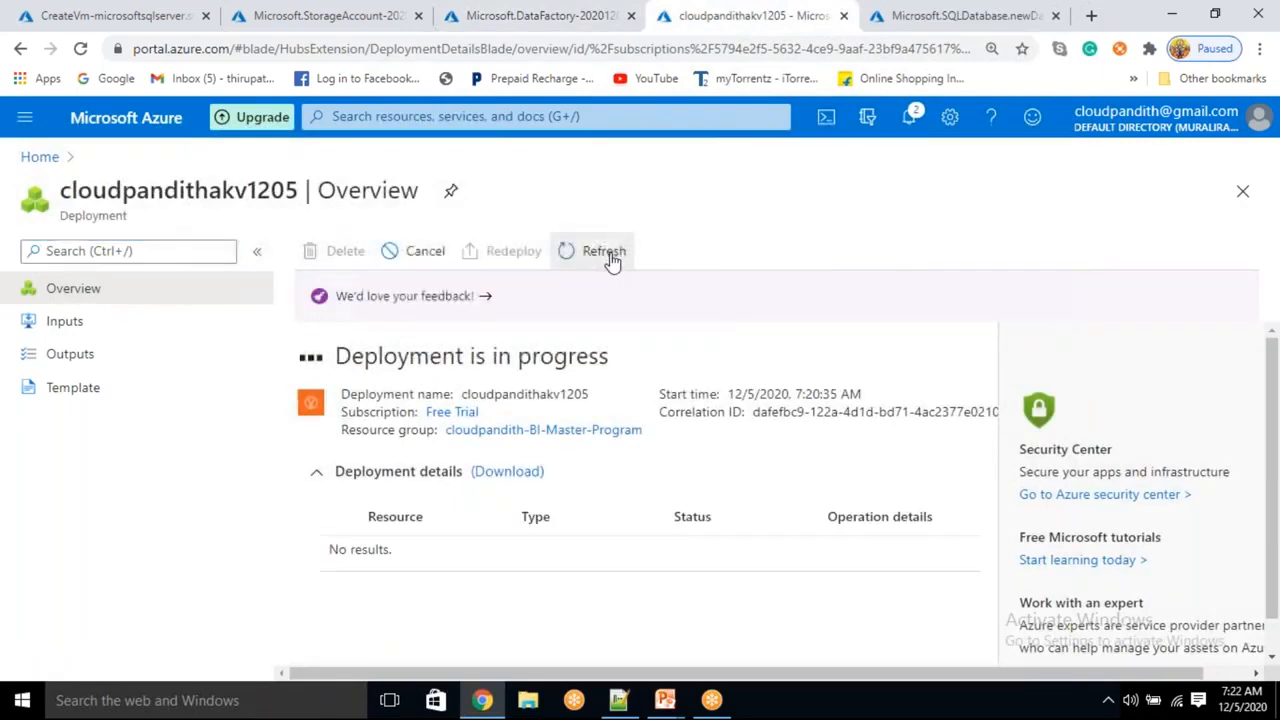
{"action": "left_click", "coordinate": [958, 12]}
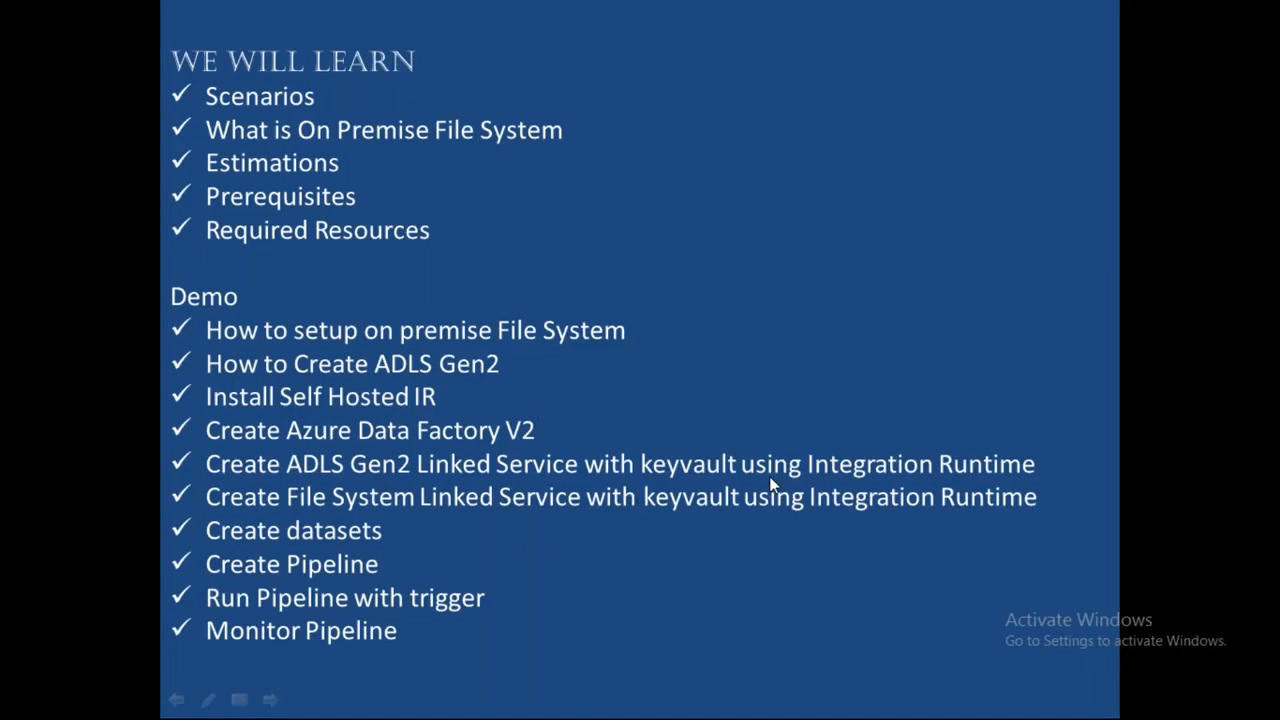
{"action": "left_click", "coordinate": [770, 478]}
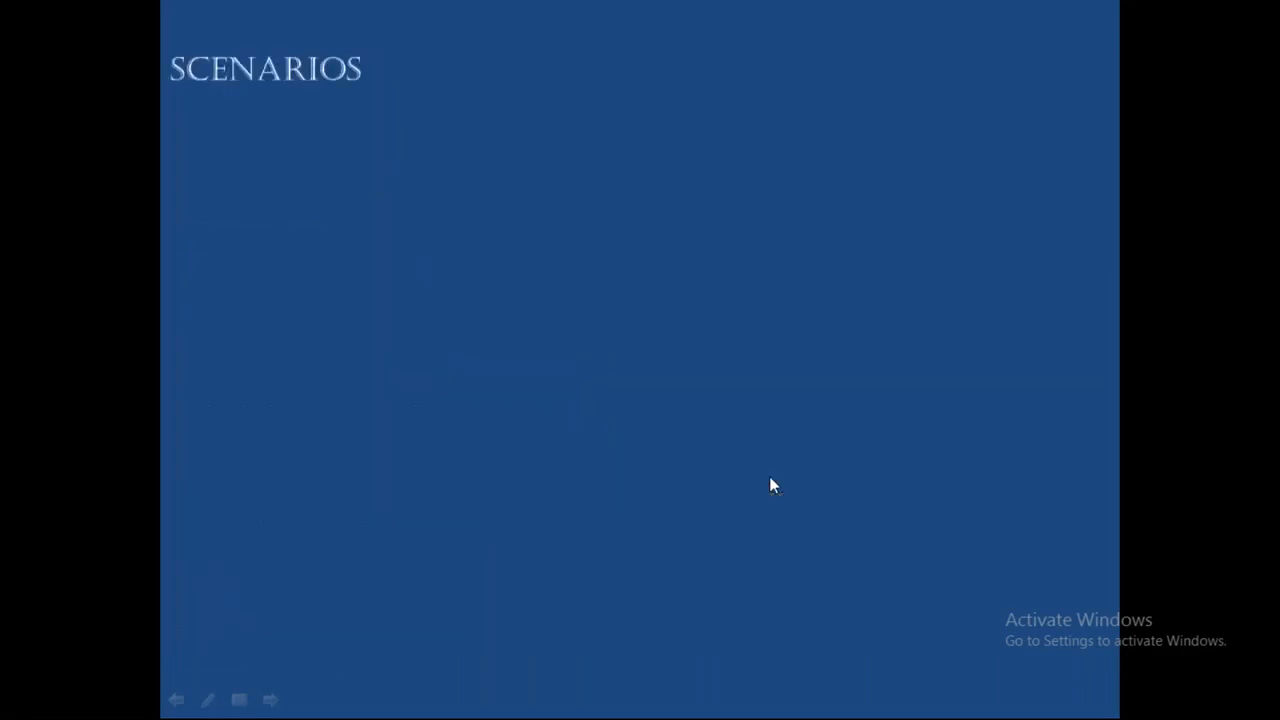
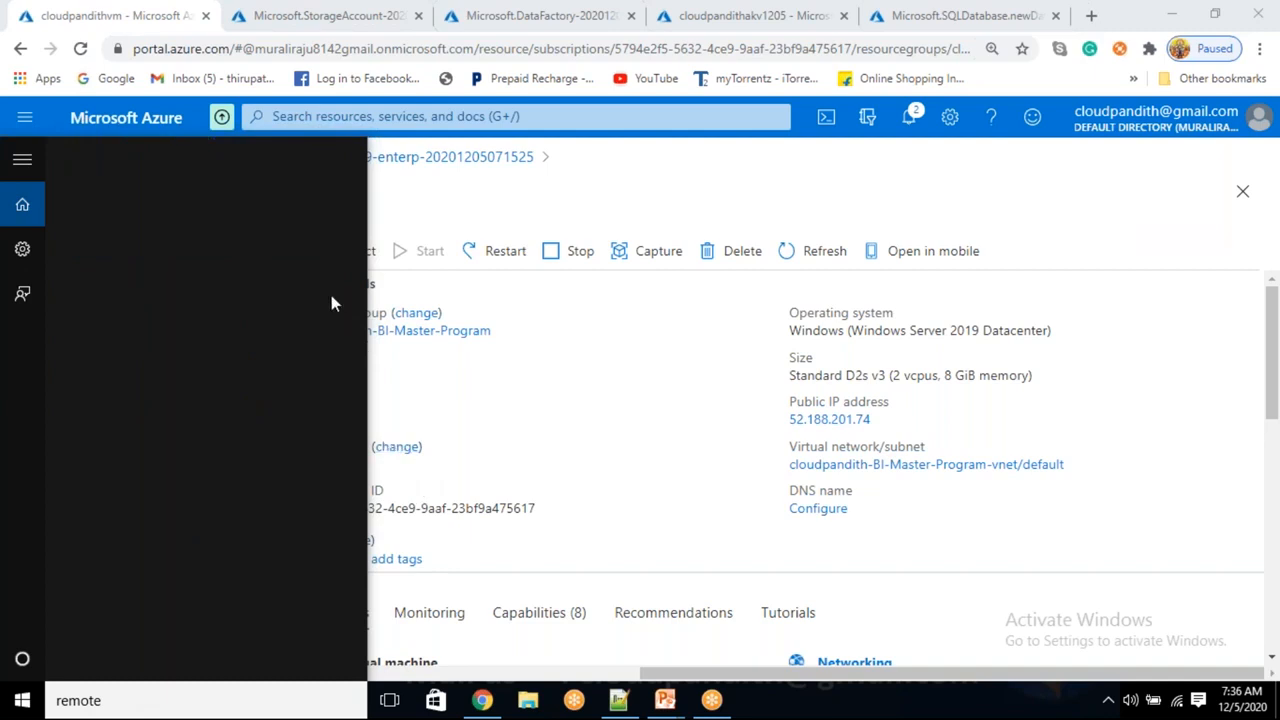
Launch Remote Desktop Connection and connect to the VM at 52.188.201.74
{"action": "left_click", "coordinate": [22, 705]}
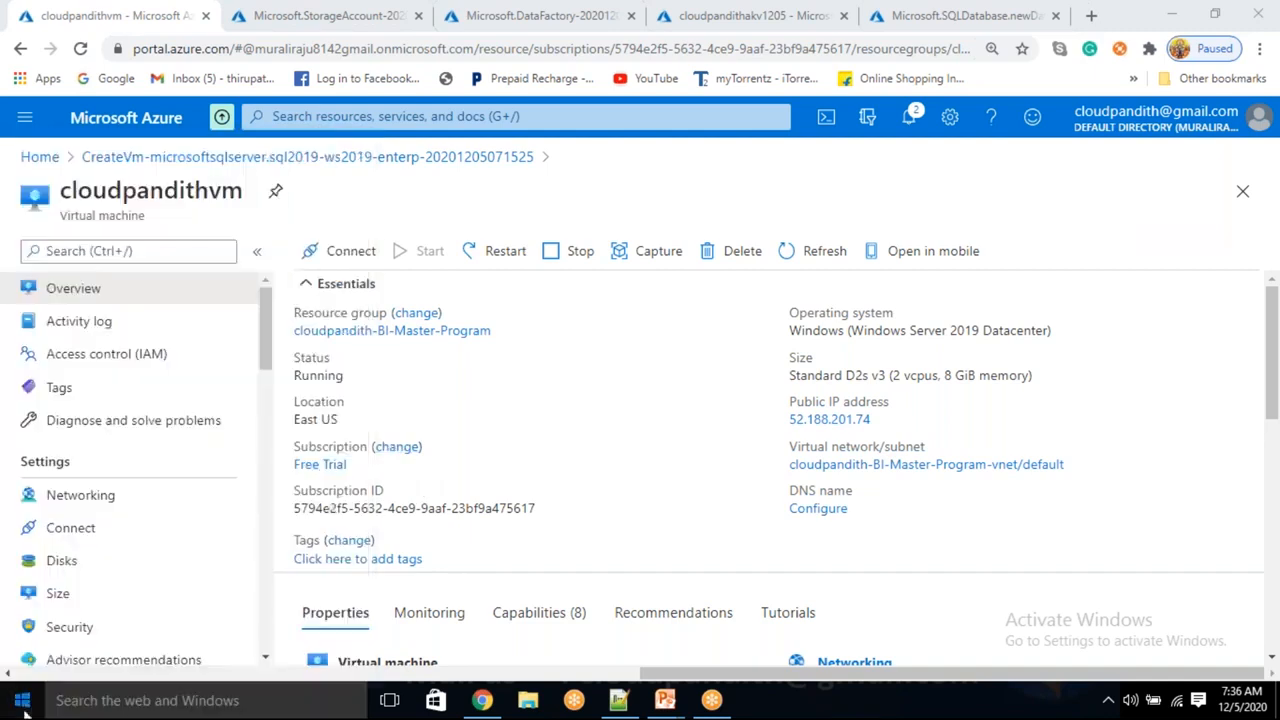
{"action": "left_click", "coordinate": [72, 705]}
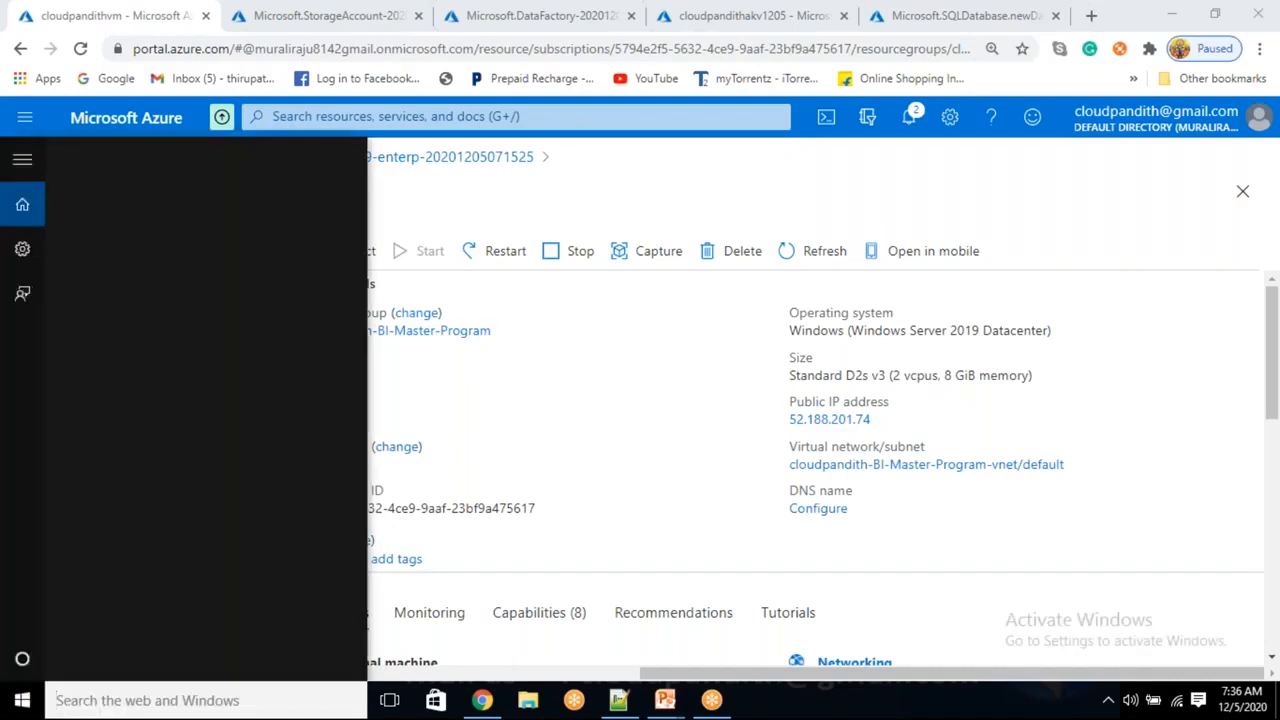
{"action": "type", "text": "remote"}
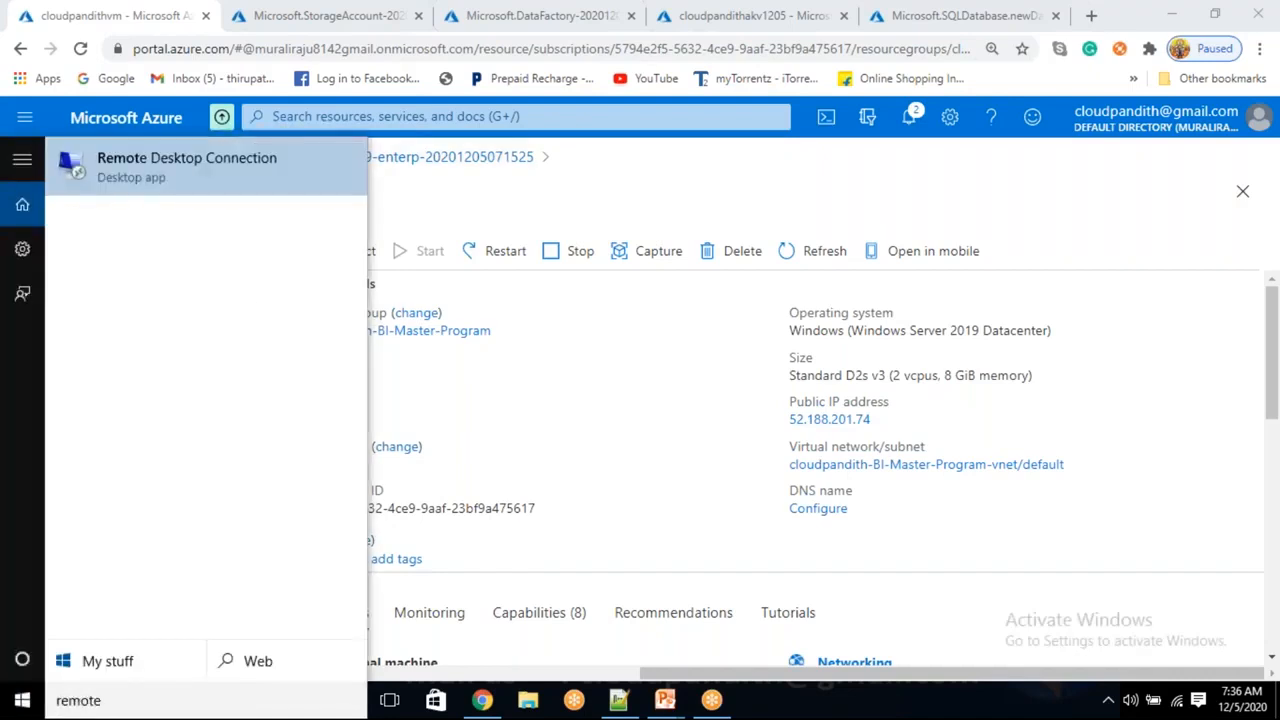
{"action": "key", "text": "Escape"}
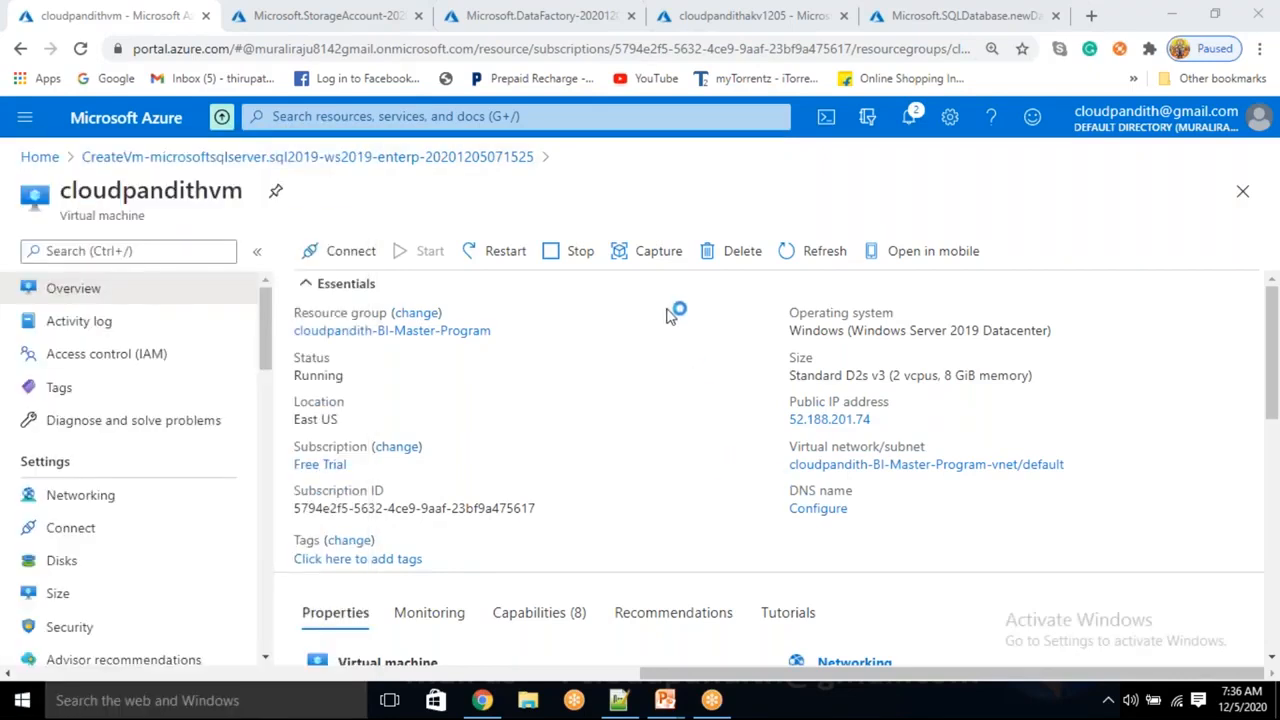
{"action": "key", "text": "BackSpace"}
{"action": "type", "text": "52.188.201.74"}
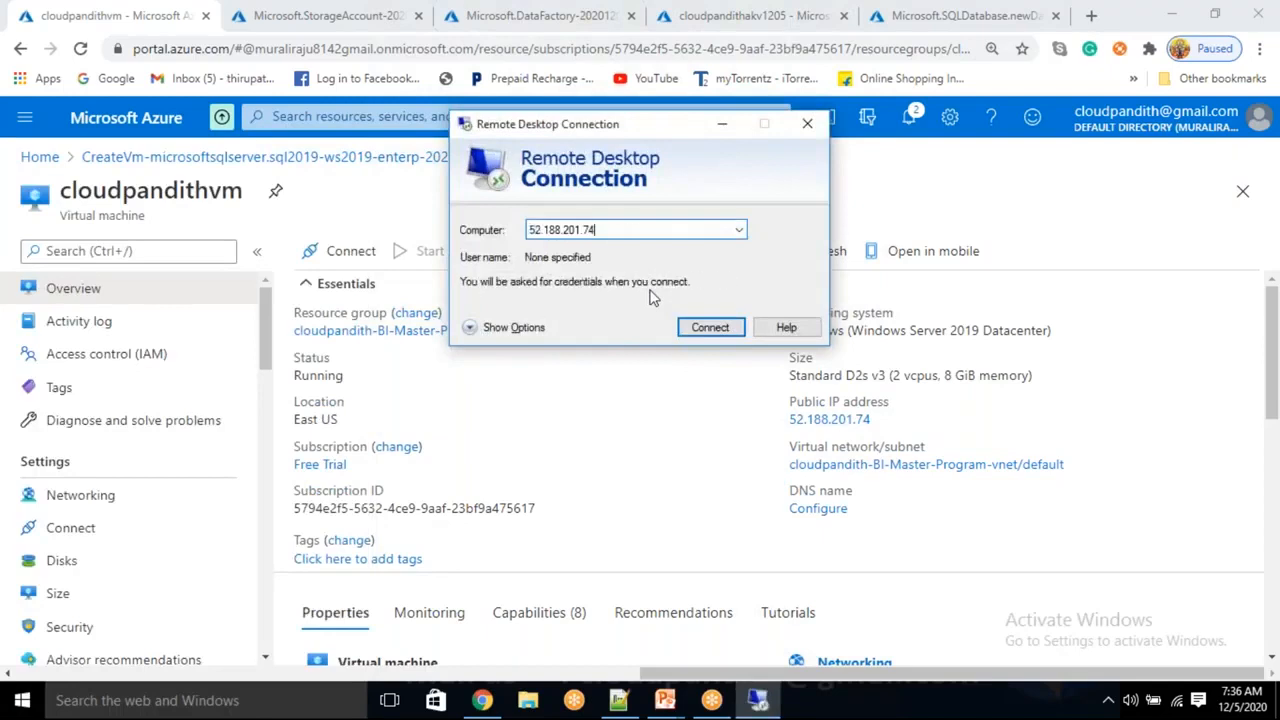
{"action": "left_click", "coordinate": [708, 328]}
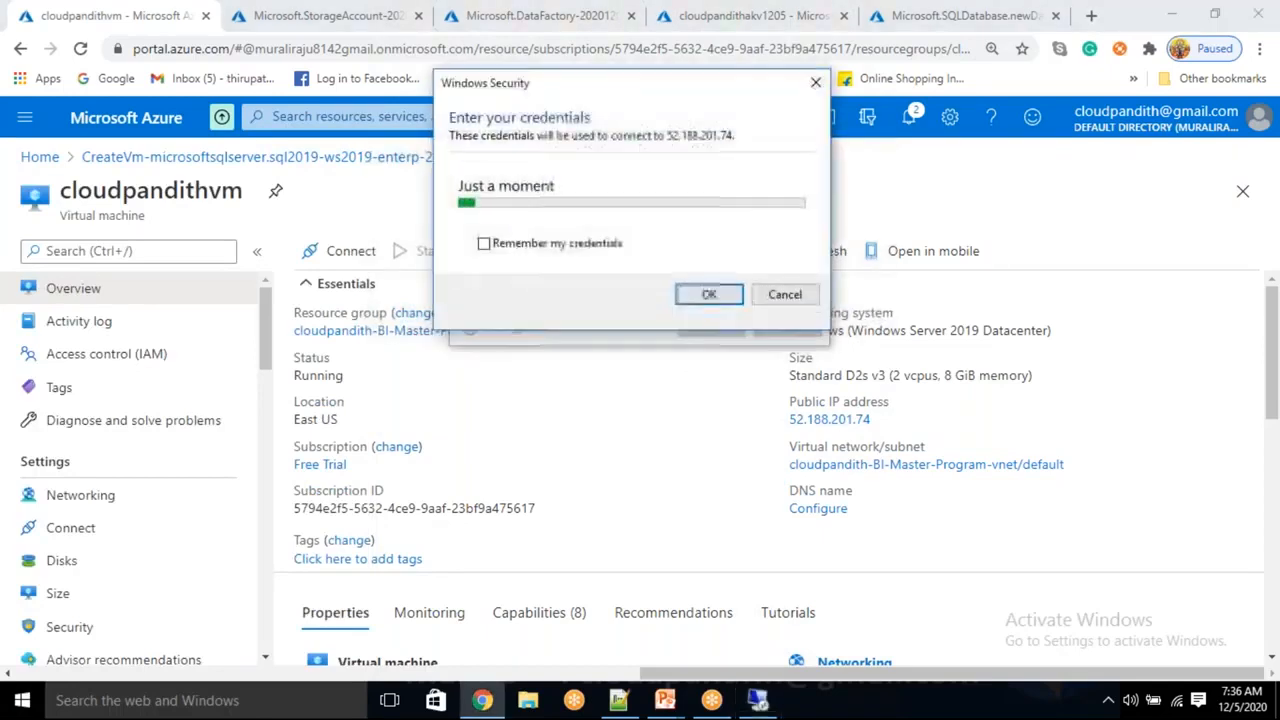
Enter the VM admin username and password and submit the credentials
{"action": "type", "text": "mallaiah"}
{"action": "key", "text": "Tab"}
{"action": "type", "text": "********"}
{"action": "key", "text": "ctrl+a"}
{"action": "type", "text": "*"}
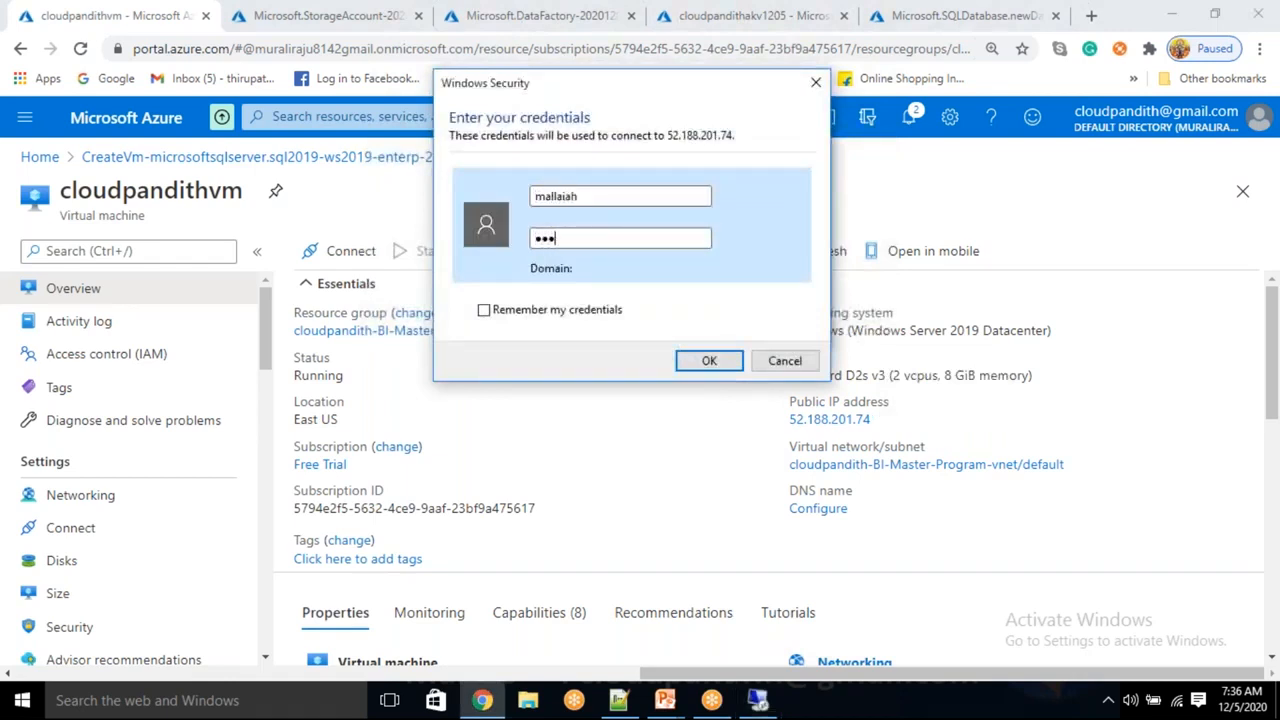
{"action": "key", "text": "BackSpace"}
{"action": "type", "text": "******"}
{"action": "key", "text": "ctrl+a"}
{"action": "type", "text": "*"}
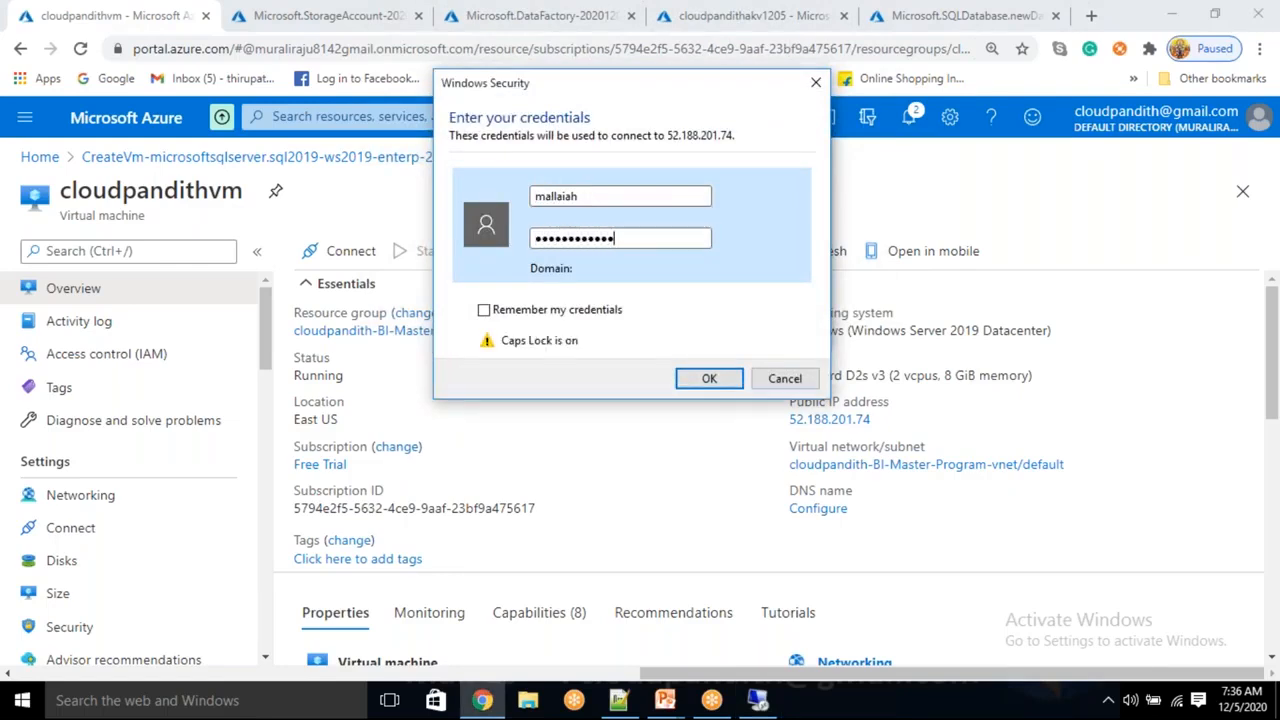
{"action": "key", "text": "Return"}
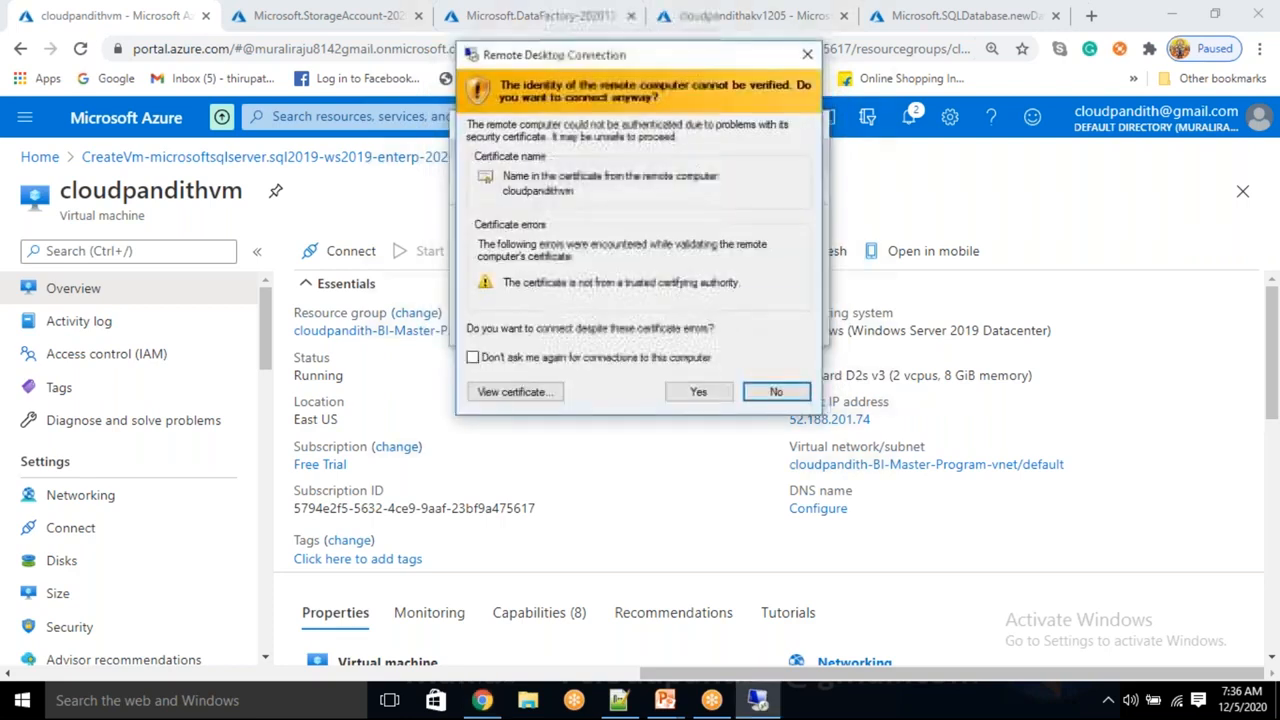
Accept the certificate, decline network discovery and dismiss the Windows Admin Center pop-up
{"action": "left_click", "coordinate": [698, 392]}
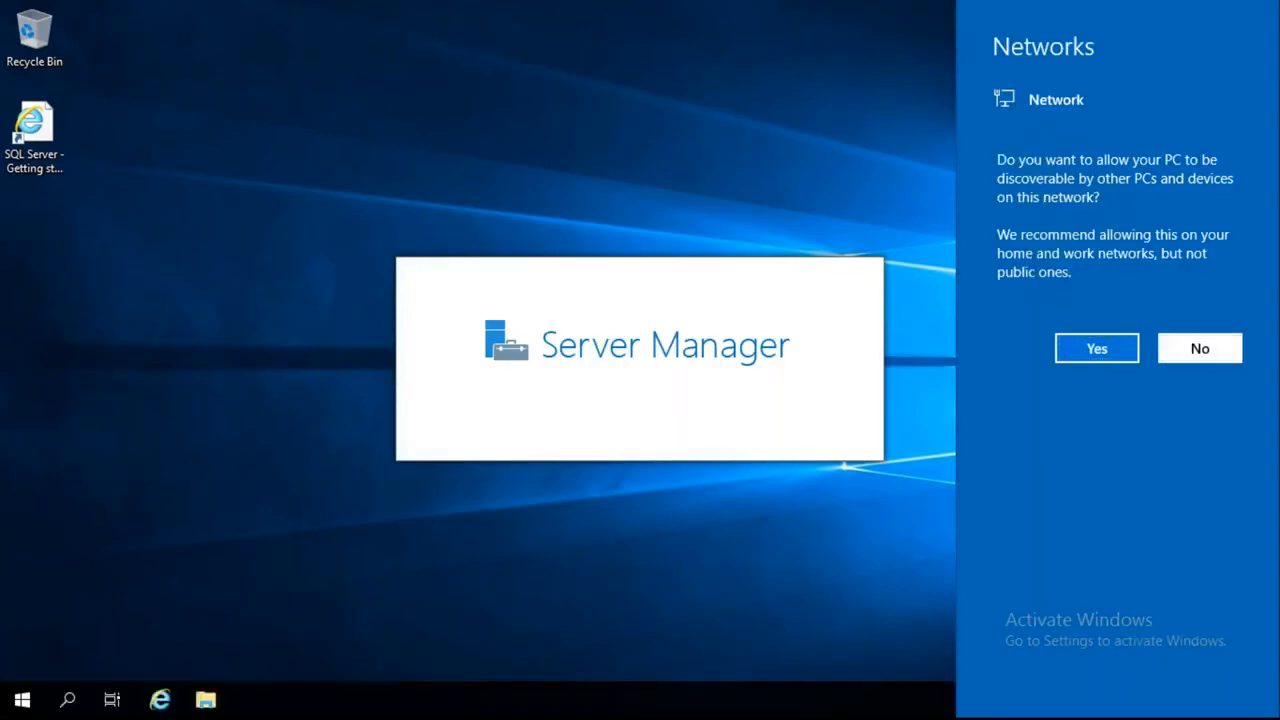
{"action": "left_click", "coordinate": [1200, 348]}
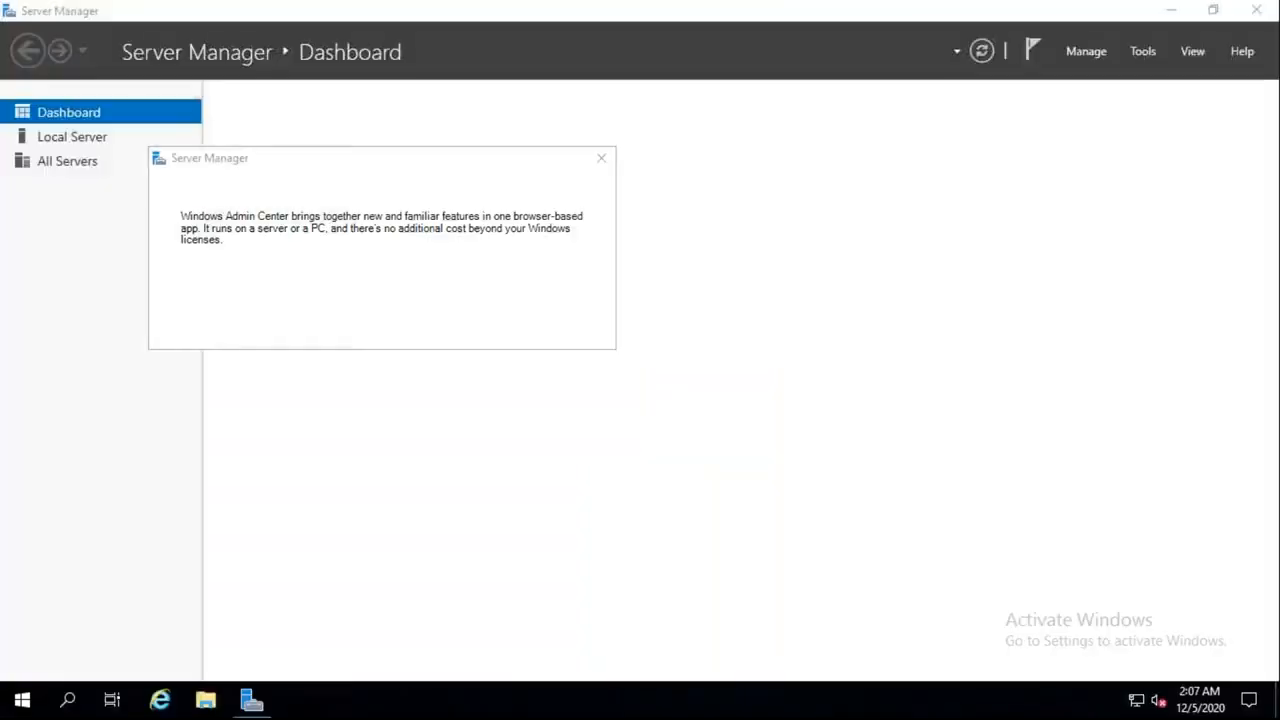
{"action": "left_click", "coordinate": [601, 159]}
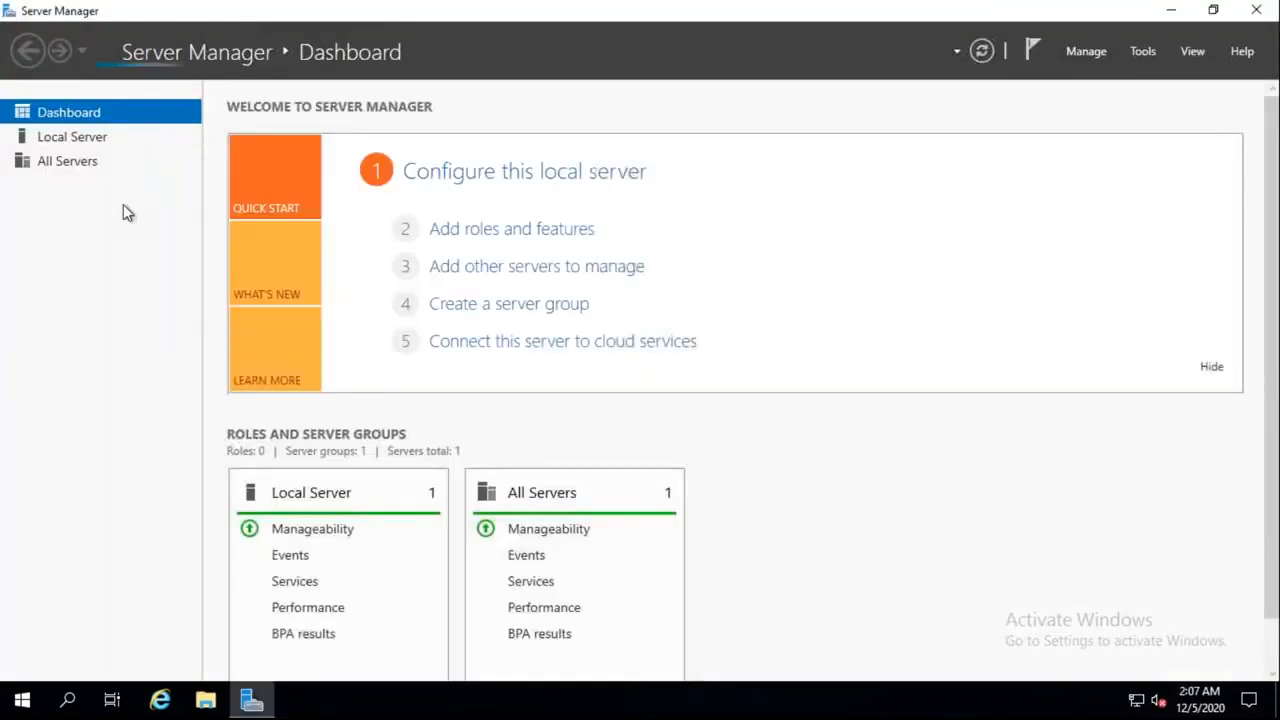
Turn IE Enhanced Security Configuration off for administrators and close Server Manager
{"action": "left_click", "coordinate": [88, 138]}
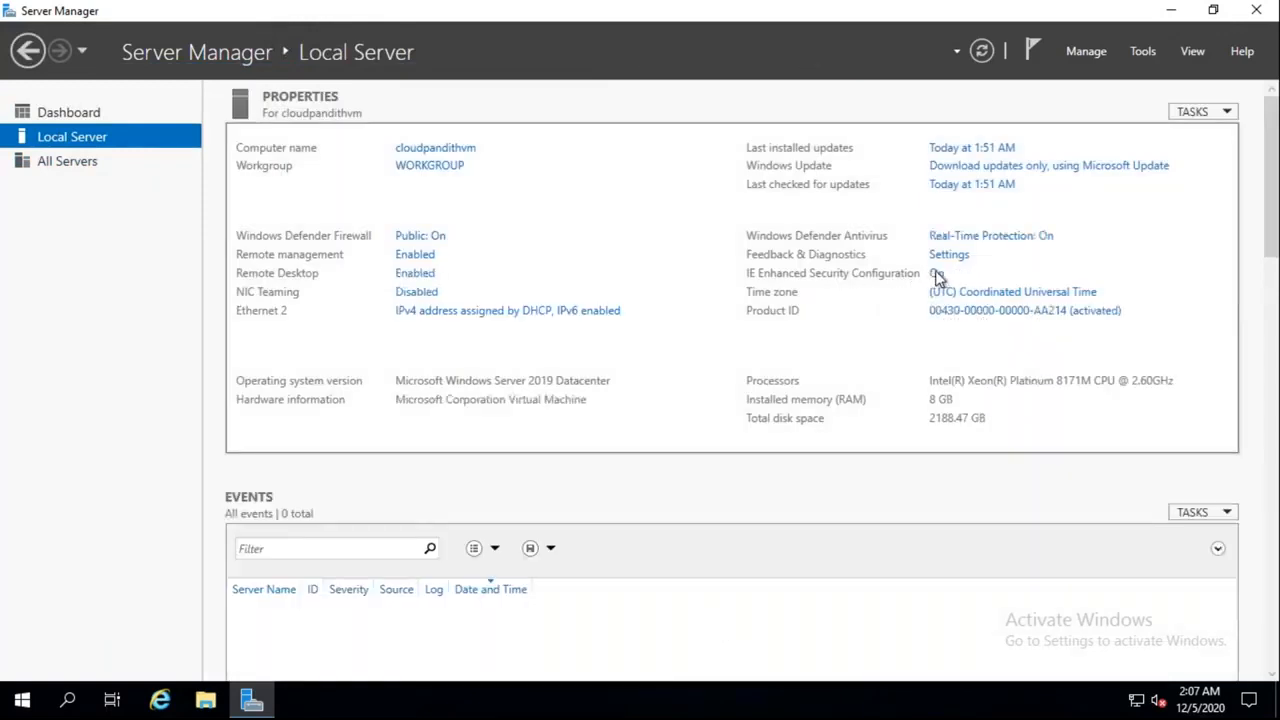
{"action": "left_click", "coordinate": [937, 276]}
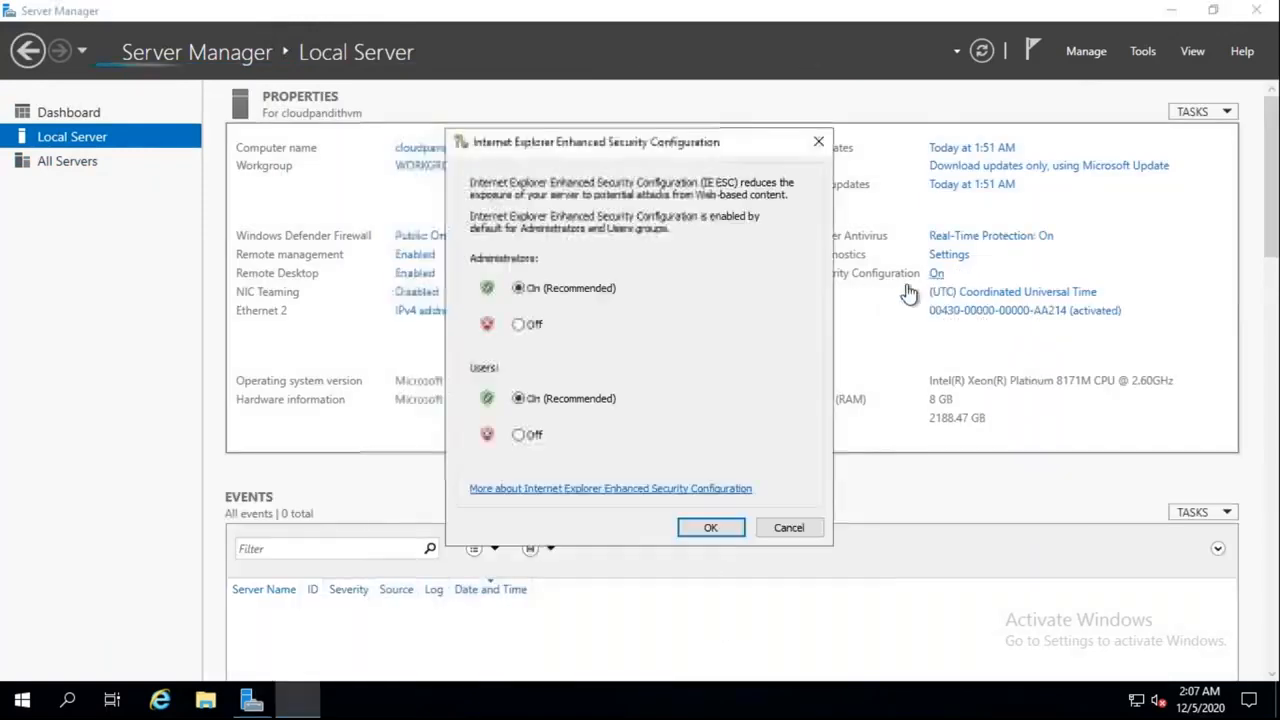
{"action": "left_click", "coordinate": [710, 526]}
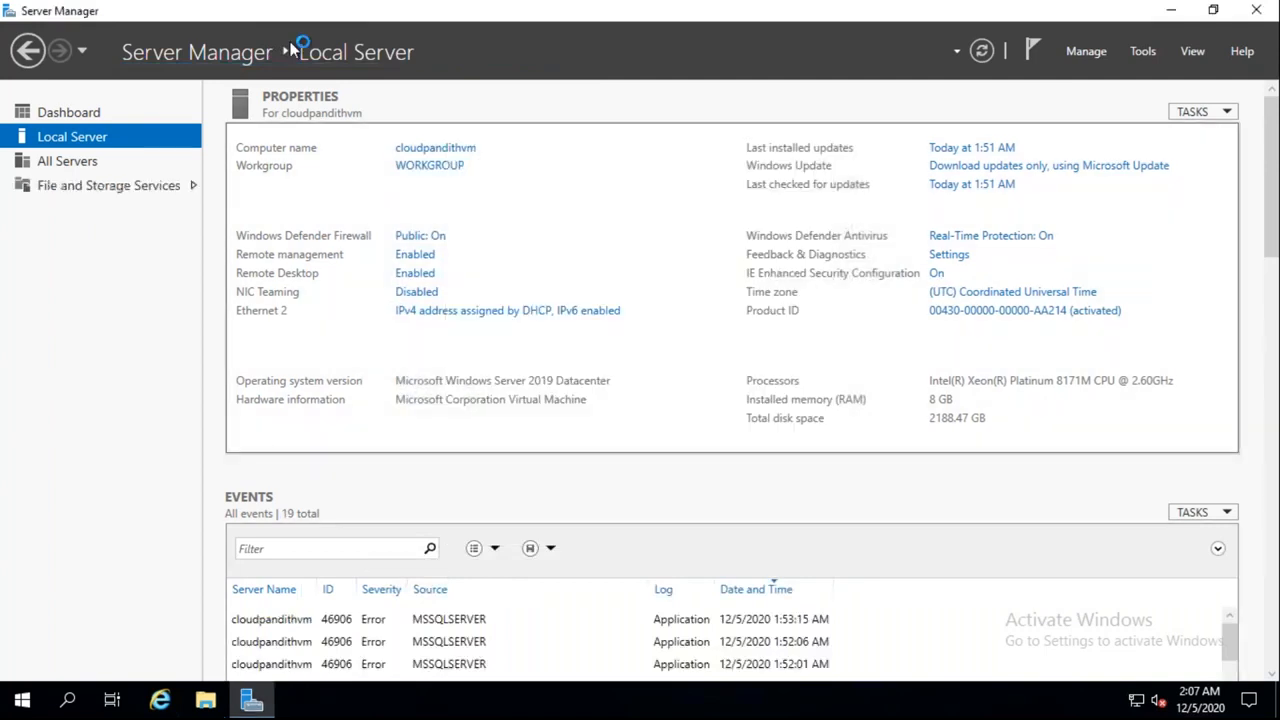
{"action": "key", "text": "super+Down"}
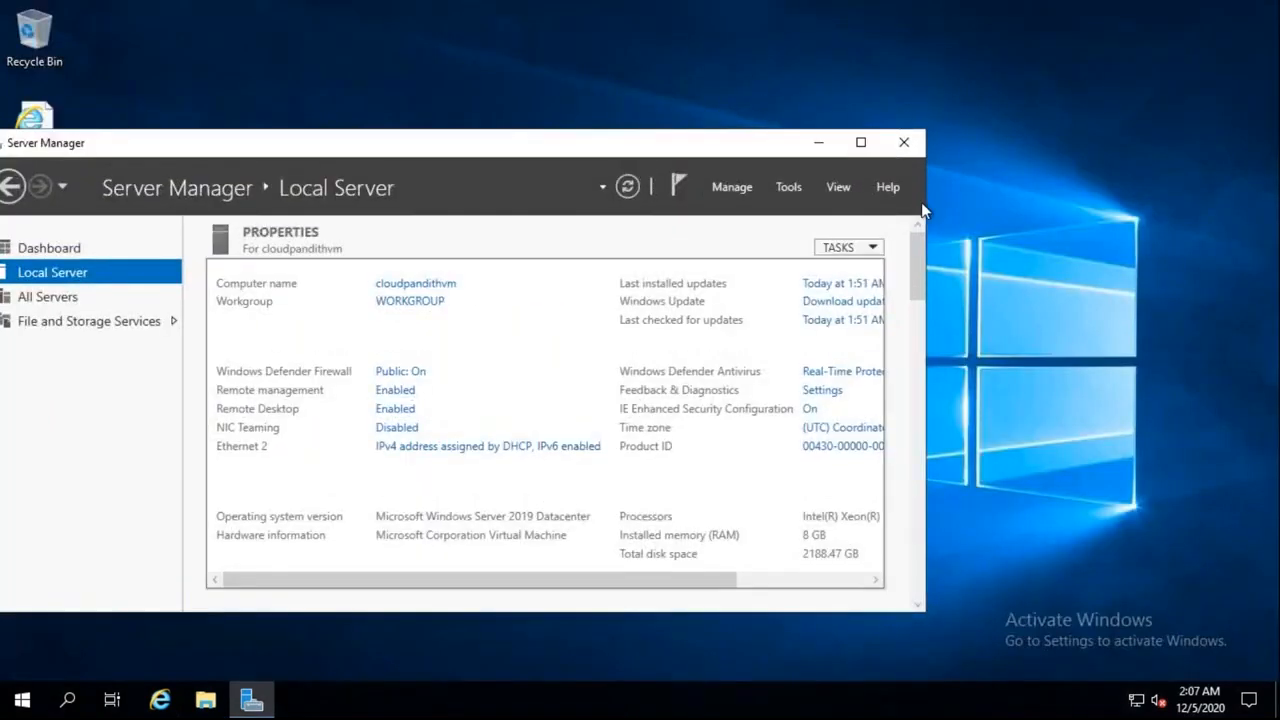
{"action": "left_click", "coordinate": [905, 142]}
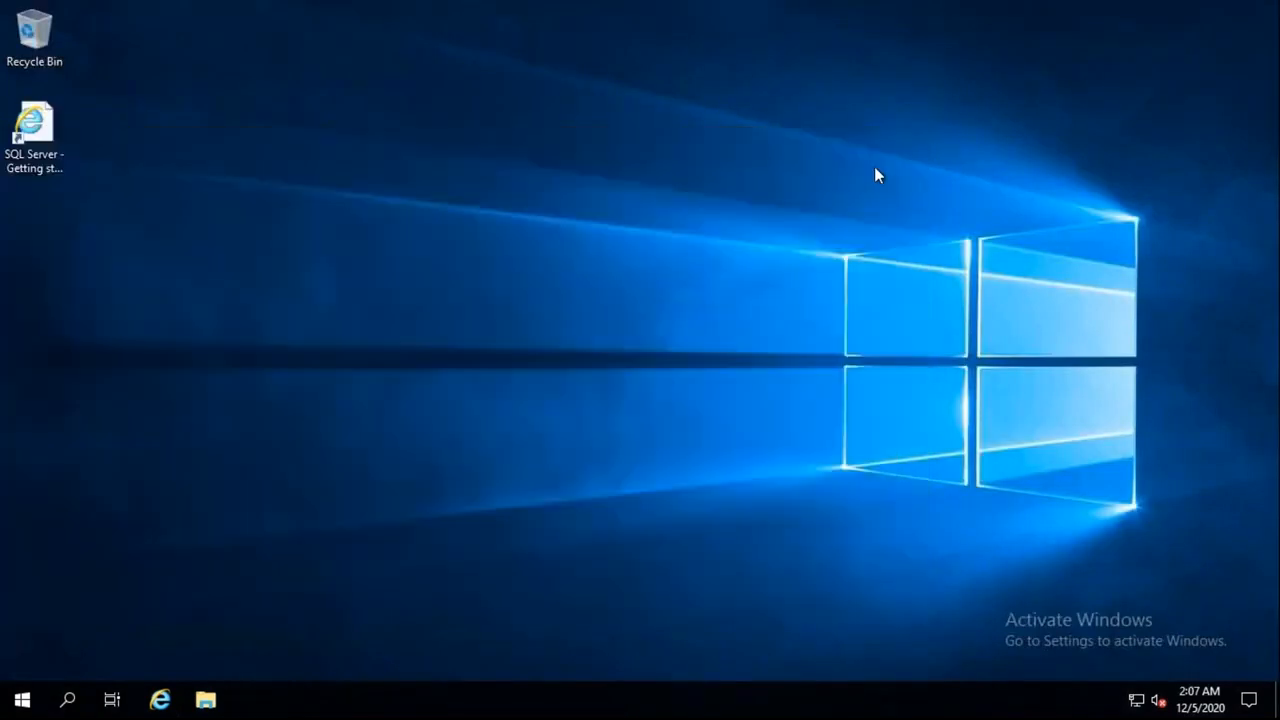
Create a new folder named cloudpandith on the VM's Windows (C:) drive
{"action": "left_click", "coordinate": [206, 702]}
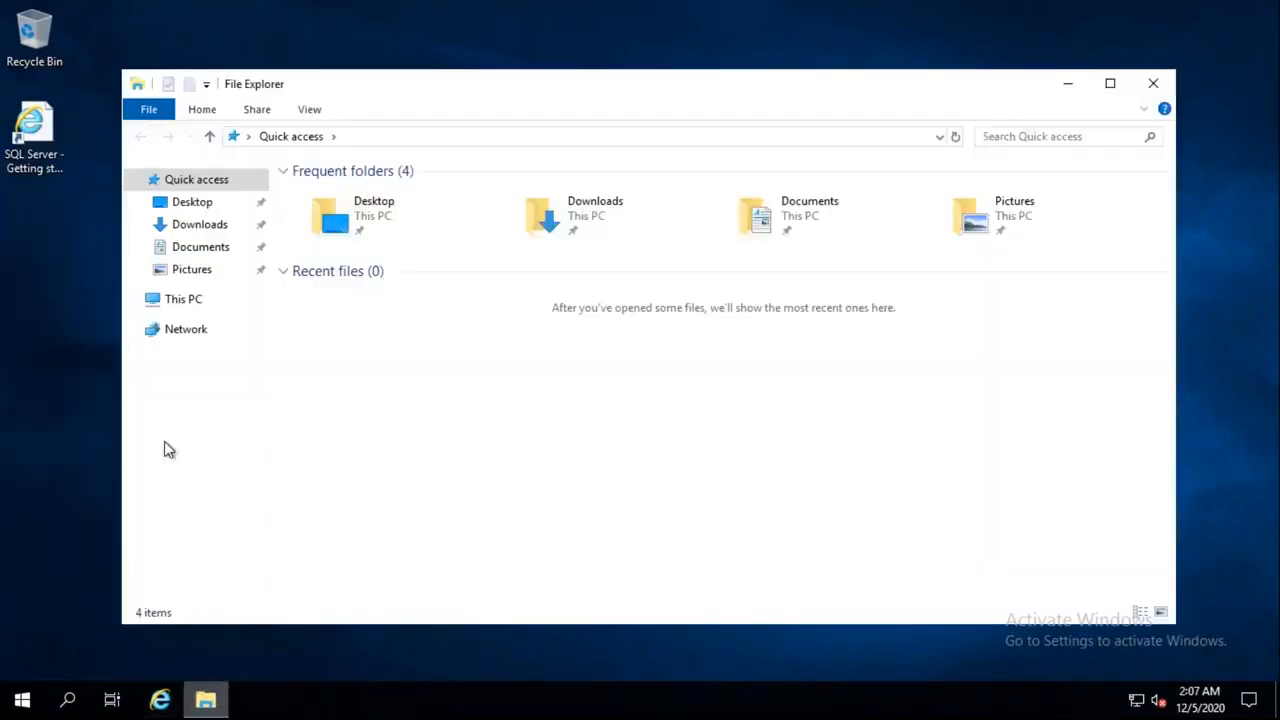
{"action": "left_click", "coordinate": [190, 299]}
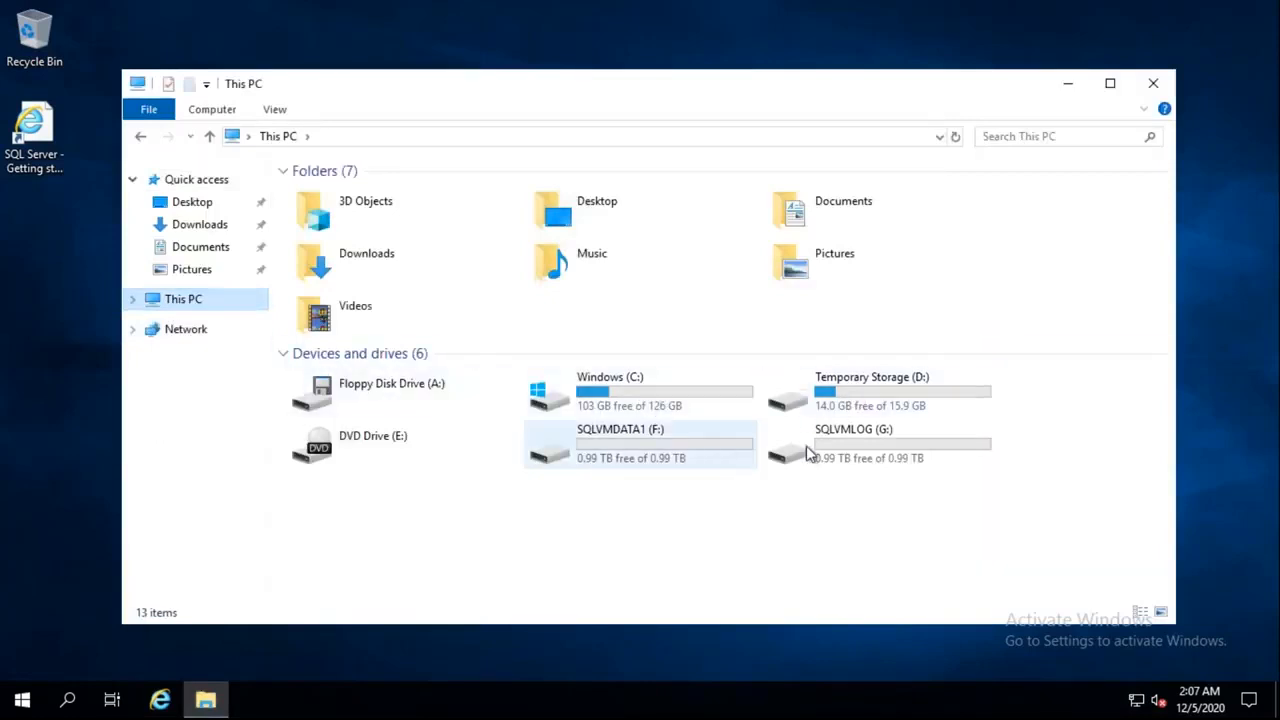
{"action": "double_click", "coordinate": [643, 389]}
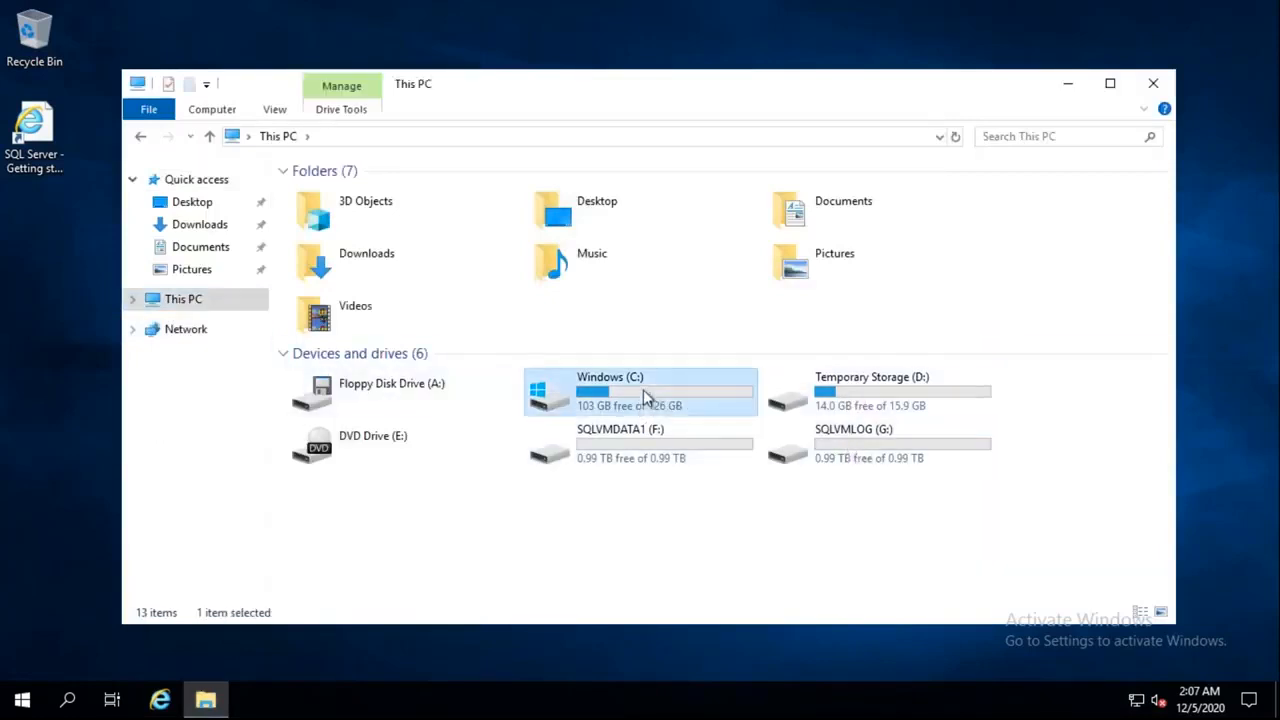
{"action": "right_click", "coordinate": [327, 427]}
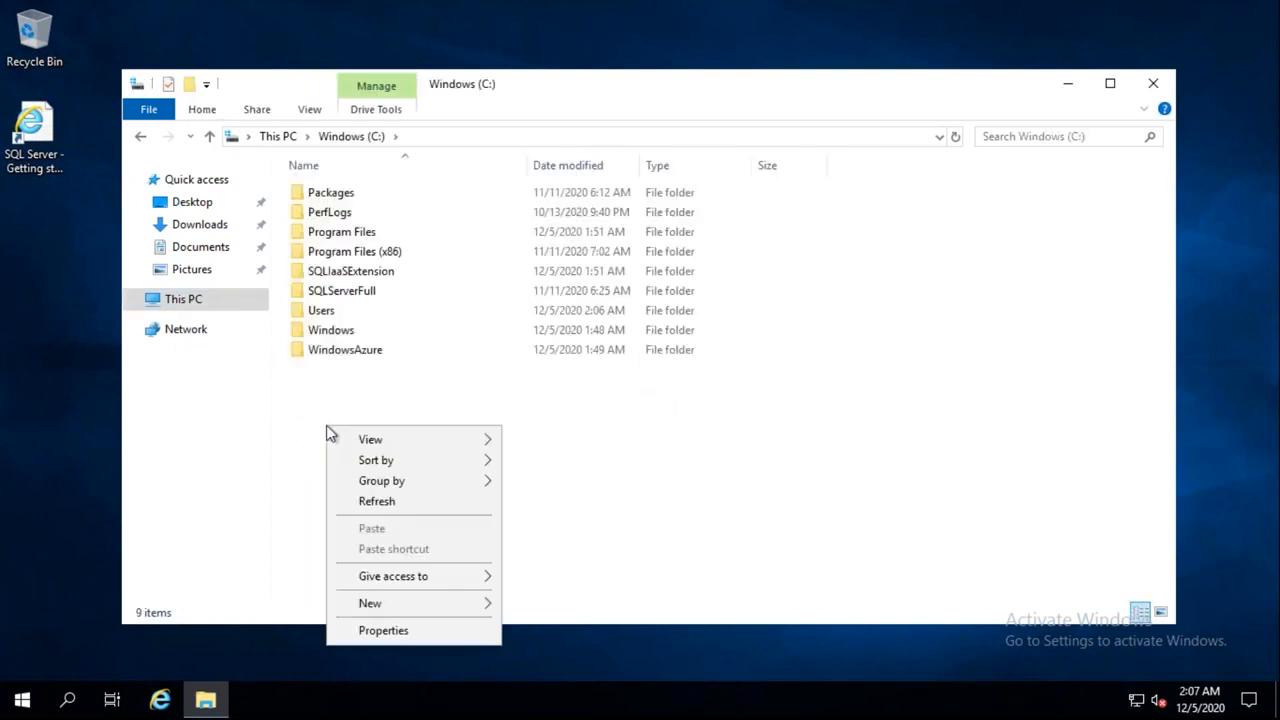
{"action": "mouse_move", "coordinate": [423, 612]}
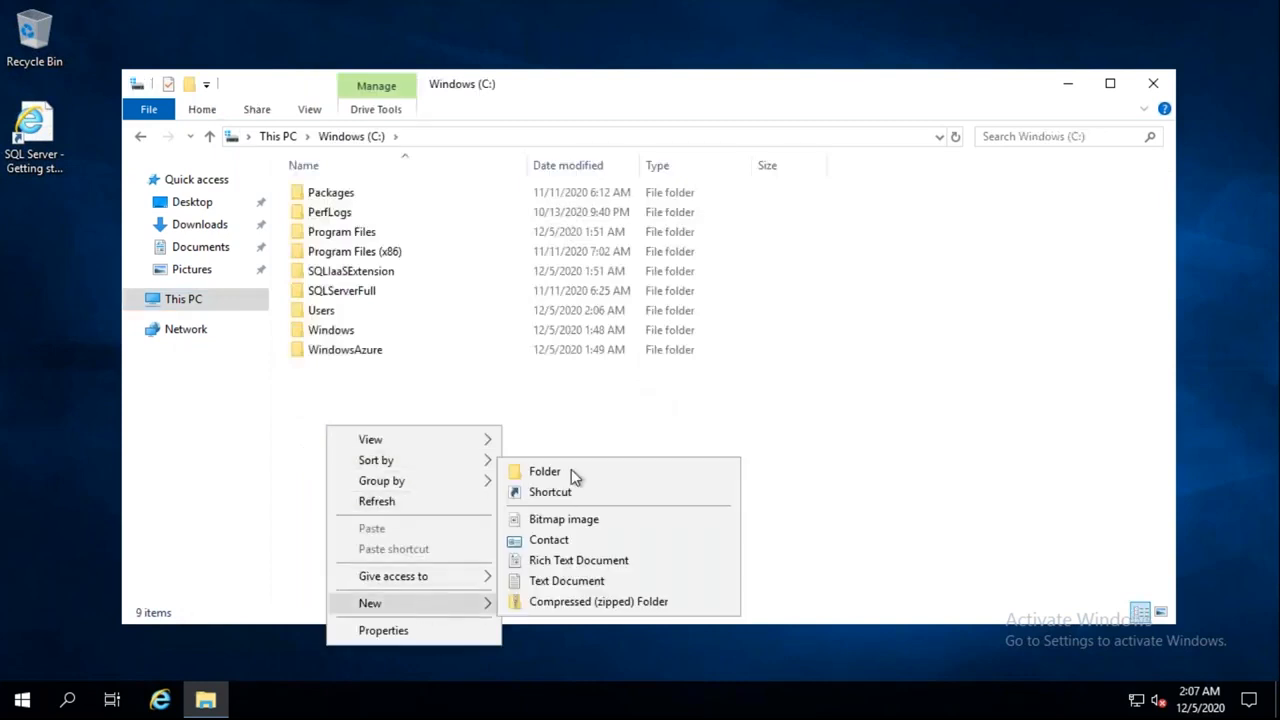
{"action": "left_click", "coordinate": [570, 463]}
{"action": "type", "text": "CLOUDPAN"}
{"action": "key", "text": "BackSpace"}
{"action": "key", "text": "BackSpace"}
{"action": "key", "text": "BackSpace"}
{"action": "key", "text": "BackSpace"}
{"action": "key", "text": "BackSpace"}
{"action": "key", "text": "BackSpace"}
{"action": "key", "text": "BackSpace"}
{"action": "key", "text": "BackSpace"}
{"action": "type", "text": "cloudpandith"}
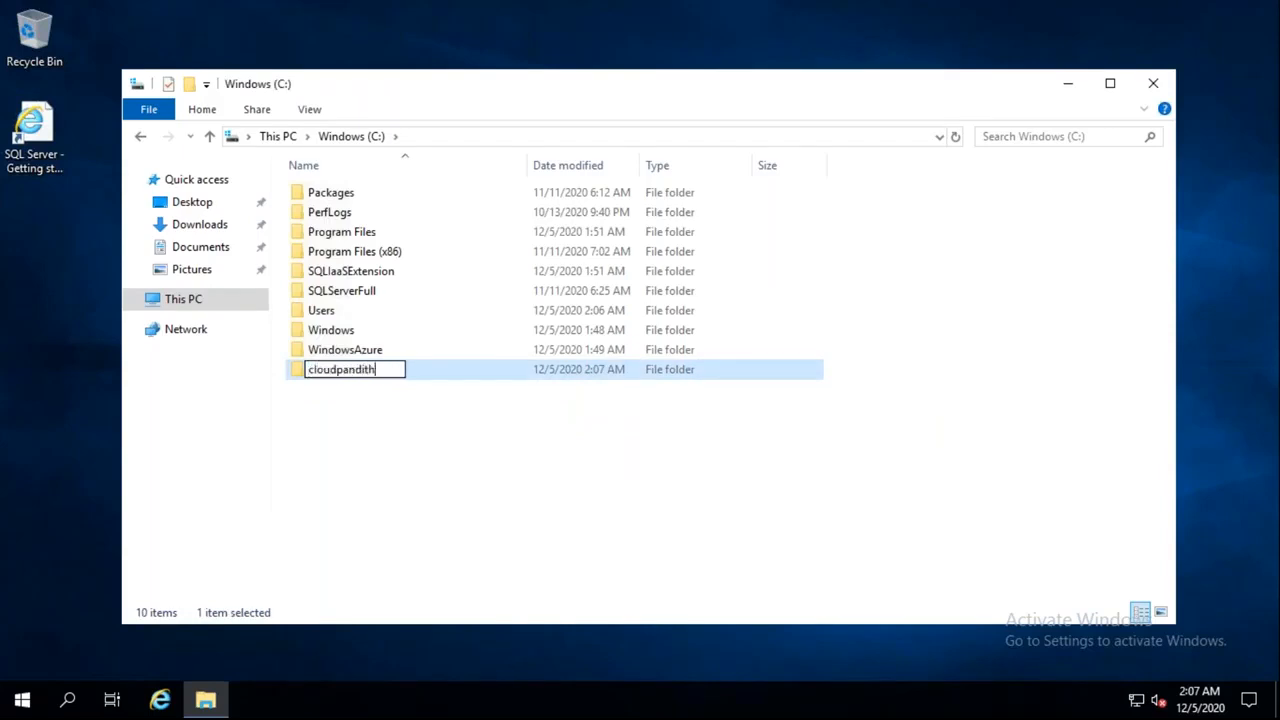
{"action": "key", "text": "Return"}
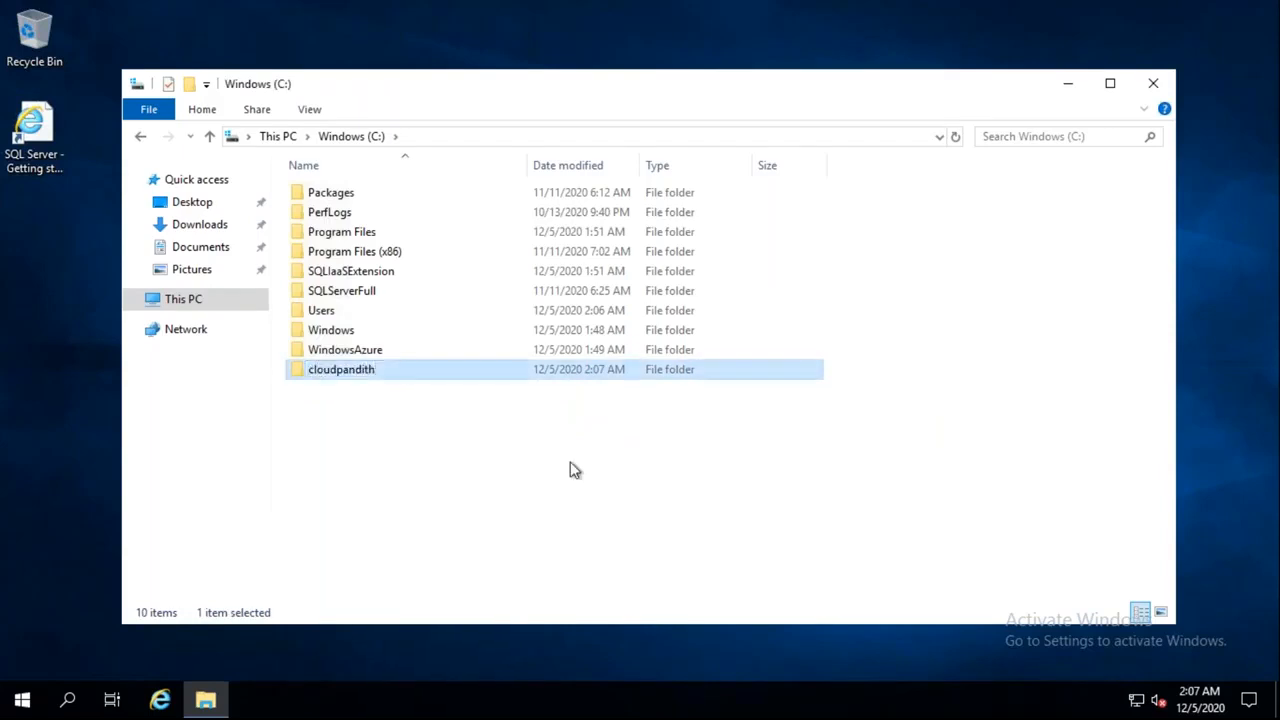
Inside cloudpandith, create subfolders cust1 and cust2
{"action": "double_click", "coordinate": [397, 369]}
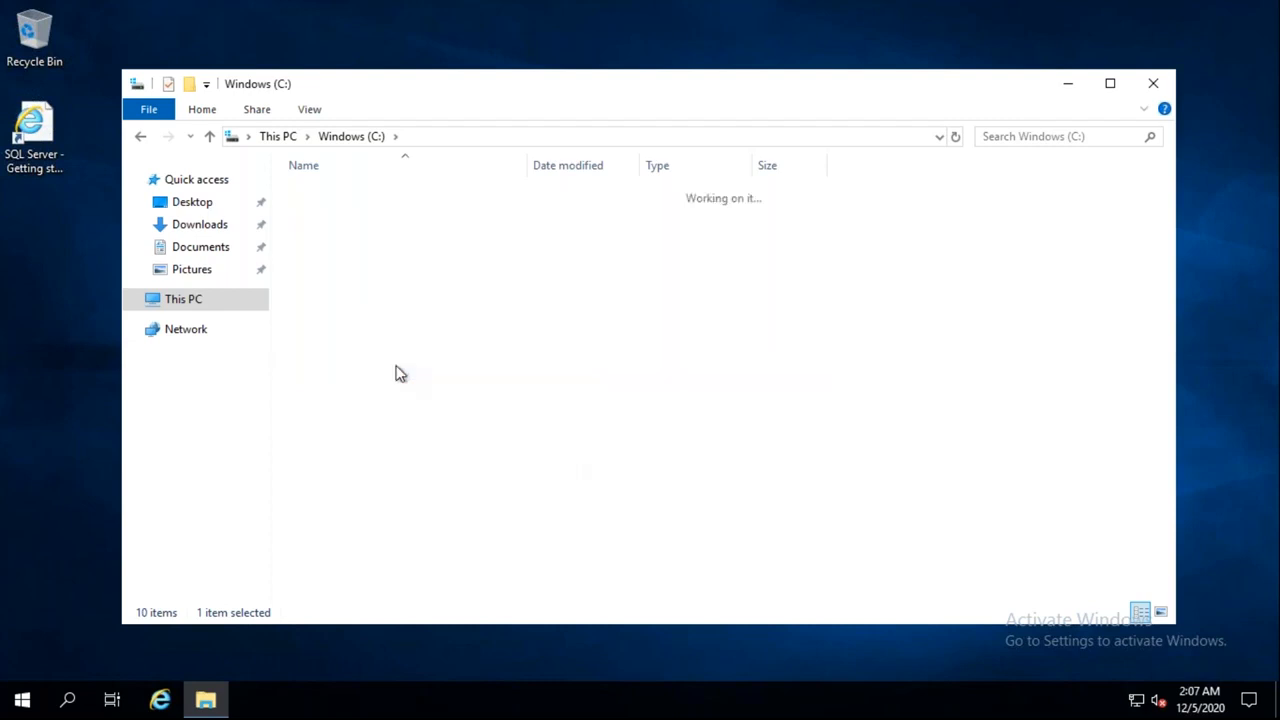
{"action": "right_click", "coordinate": [402, 306]}
{"action": "mouse_move", "coordinate": [480, 534]}
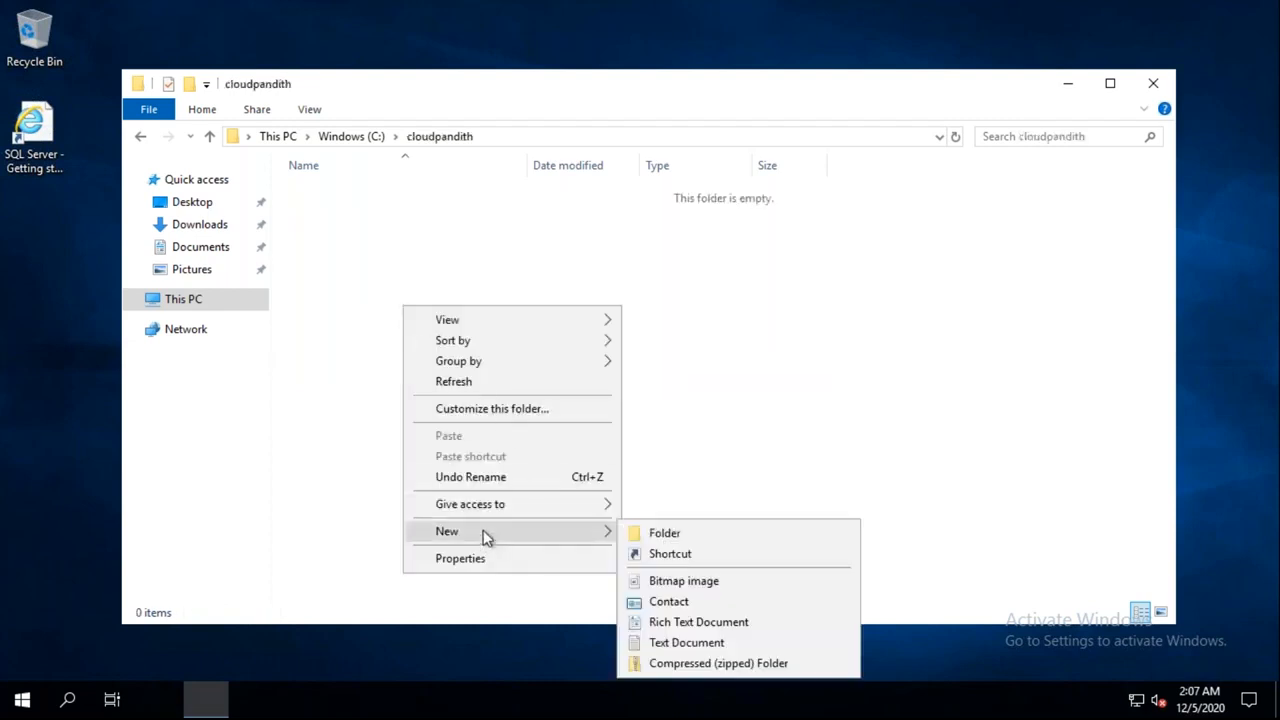
{"action": "left_click", "coordinate": [664, 532]}
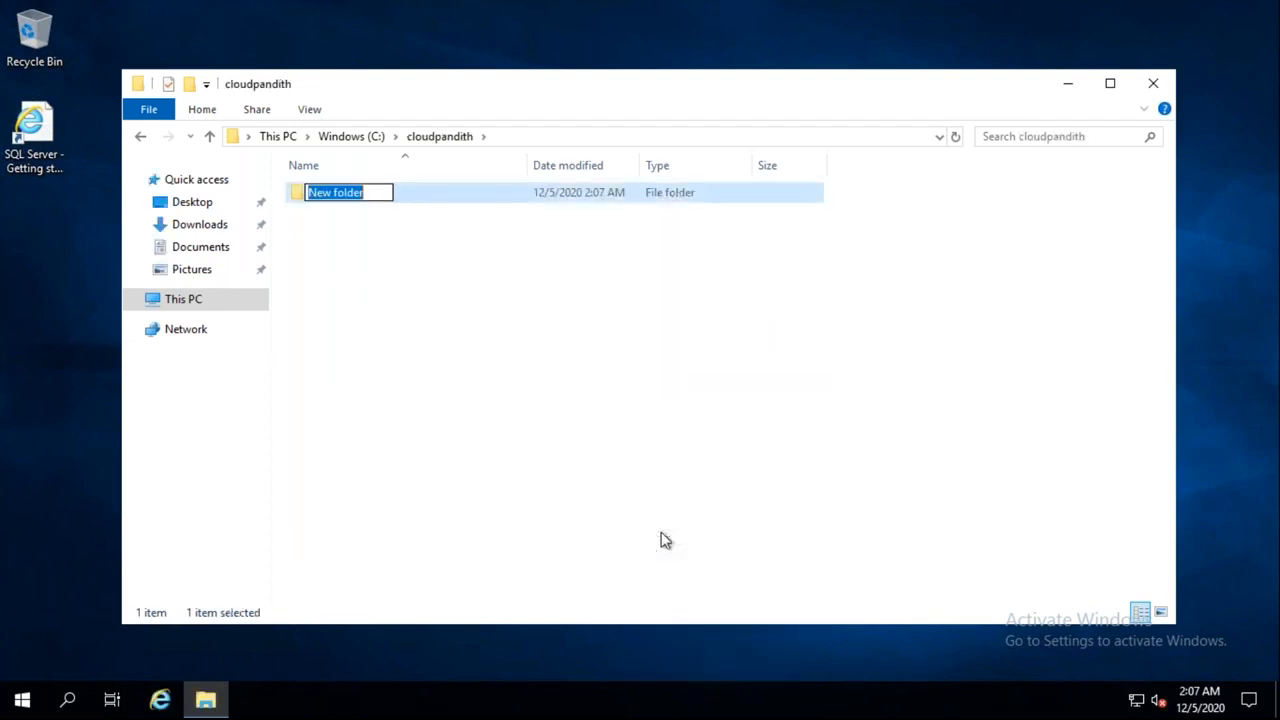
{"action": "key", "text": "BackSpace"}
{"action": "type", "text": "cust"}
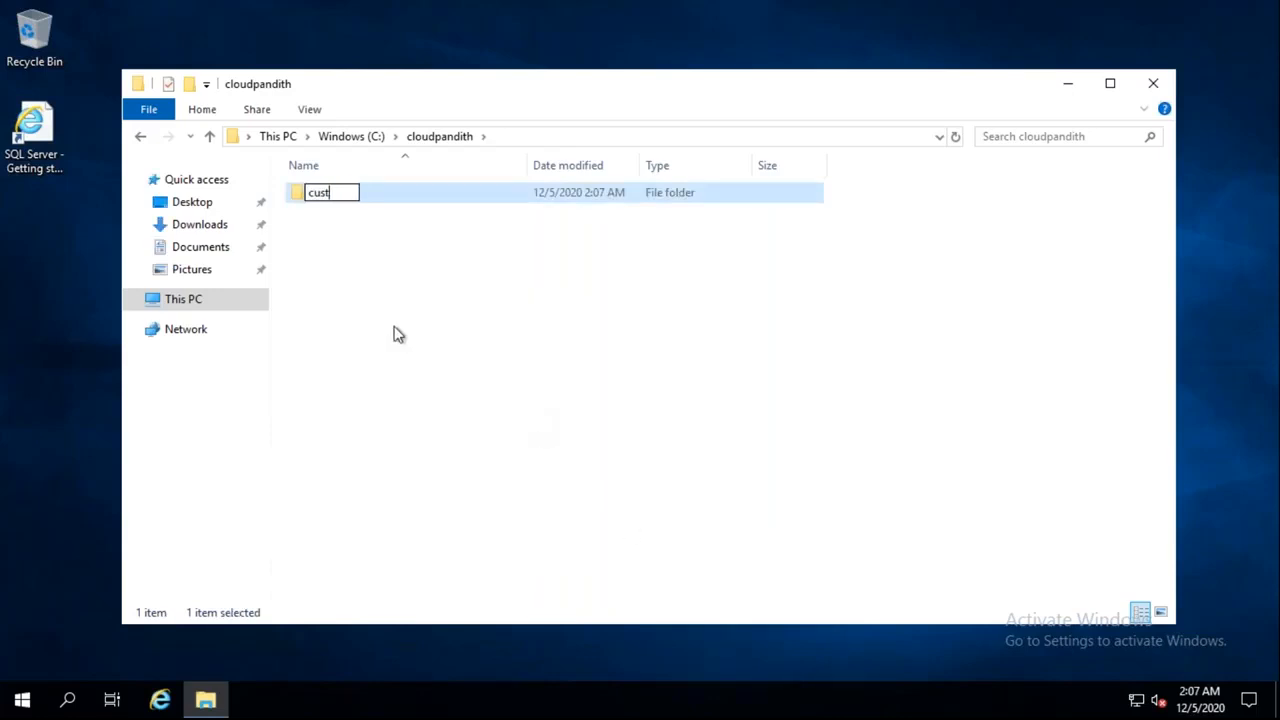
{"action": "type", "text": "1"}
{"action": "left_click", "coordinate": [405, 291]}
{"action": "right_click", "coordinate": [396, 263]}
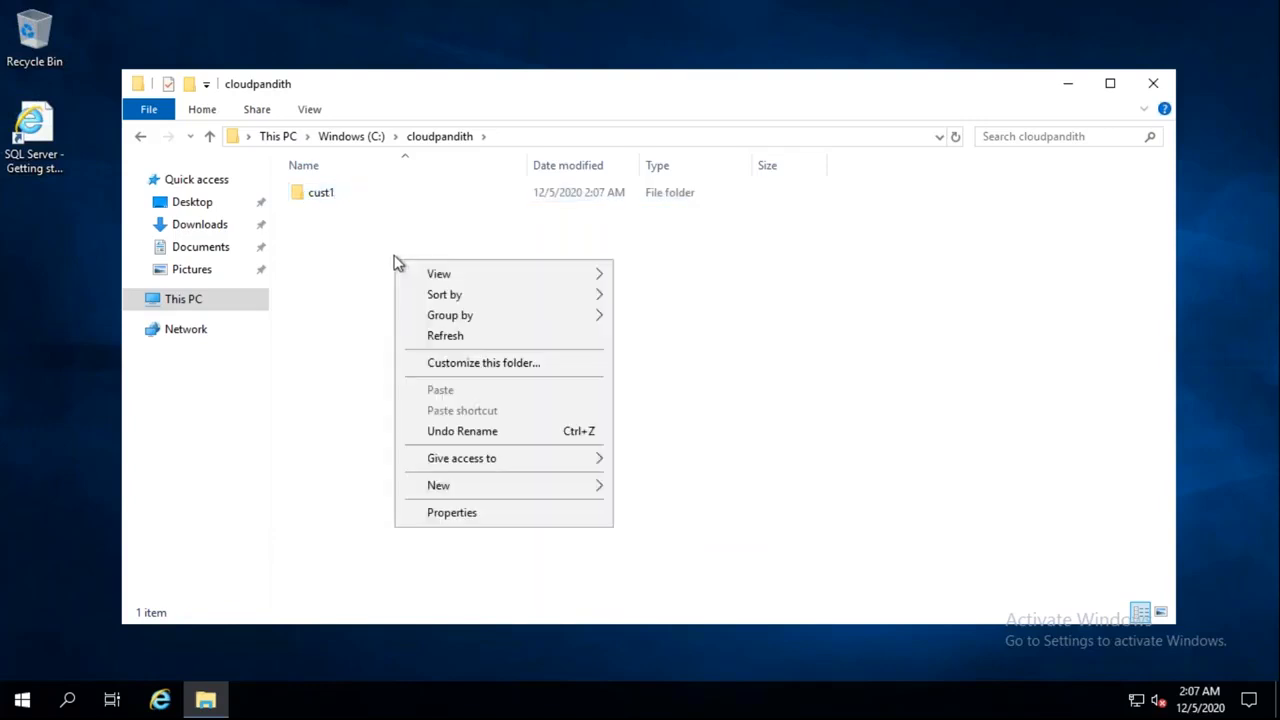
{"action": "mouse_move", "coordinate": [446, 487]}
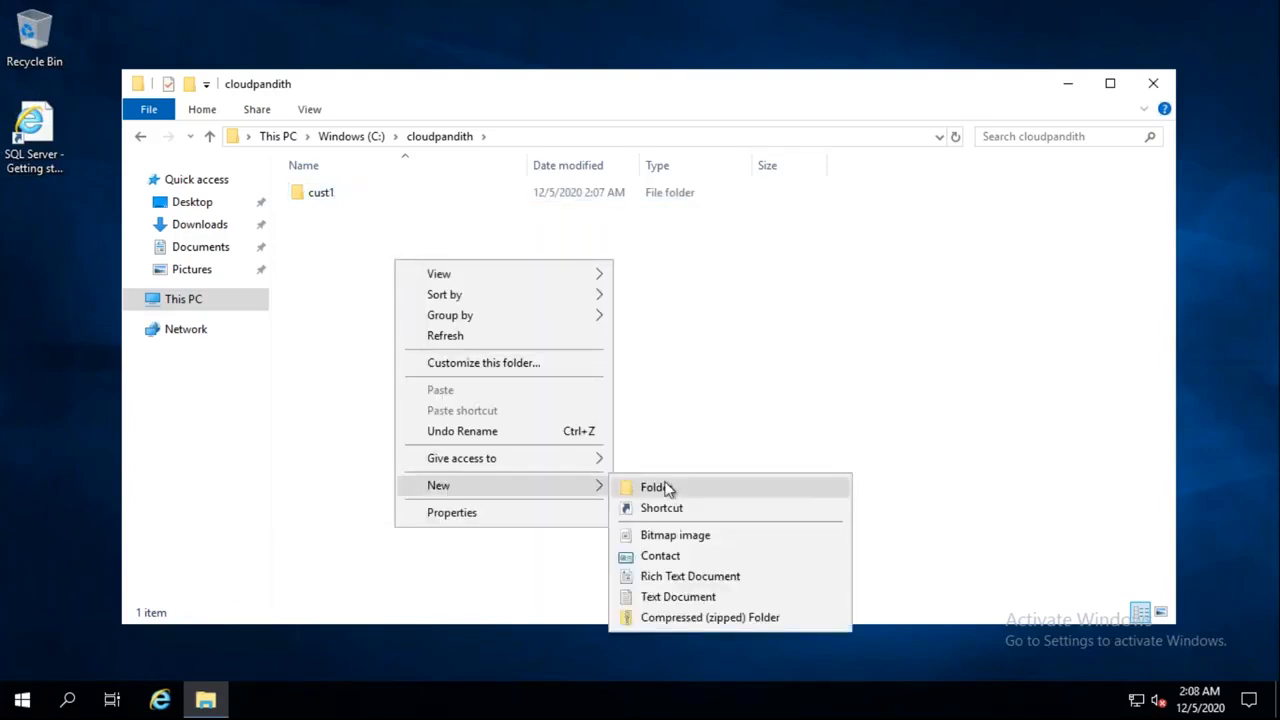
{"action": "left_click", "coordinate": [666, 487]}
{"action": "type", "text": "cust2"}
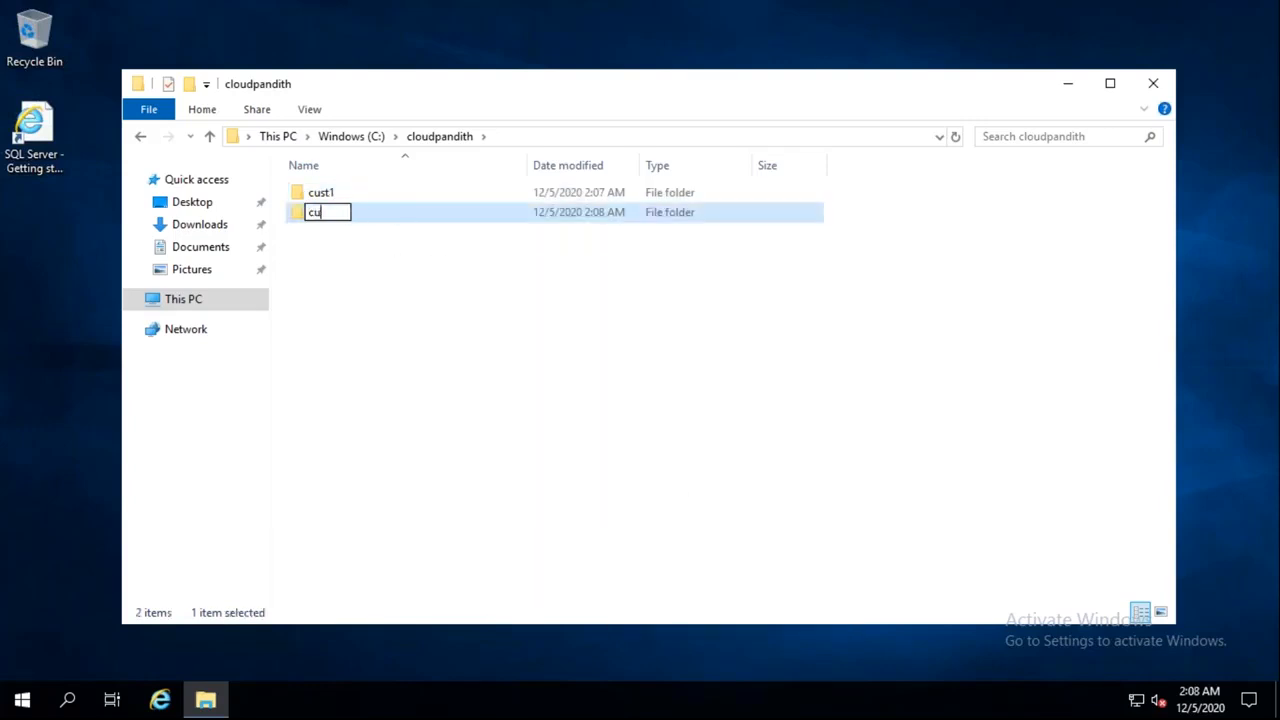
{"action": "left_click", "coordinate": [452, 303]}
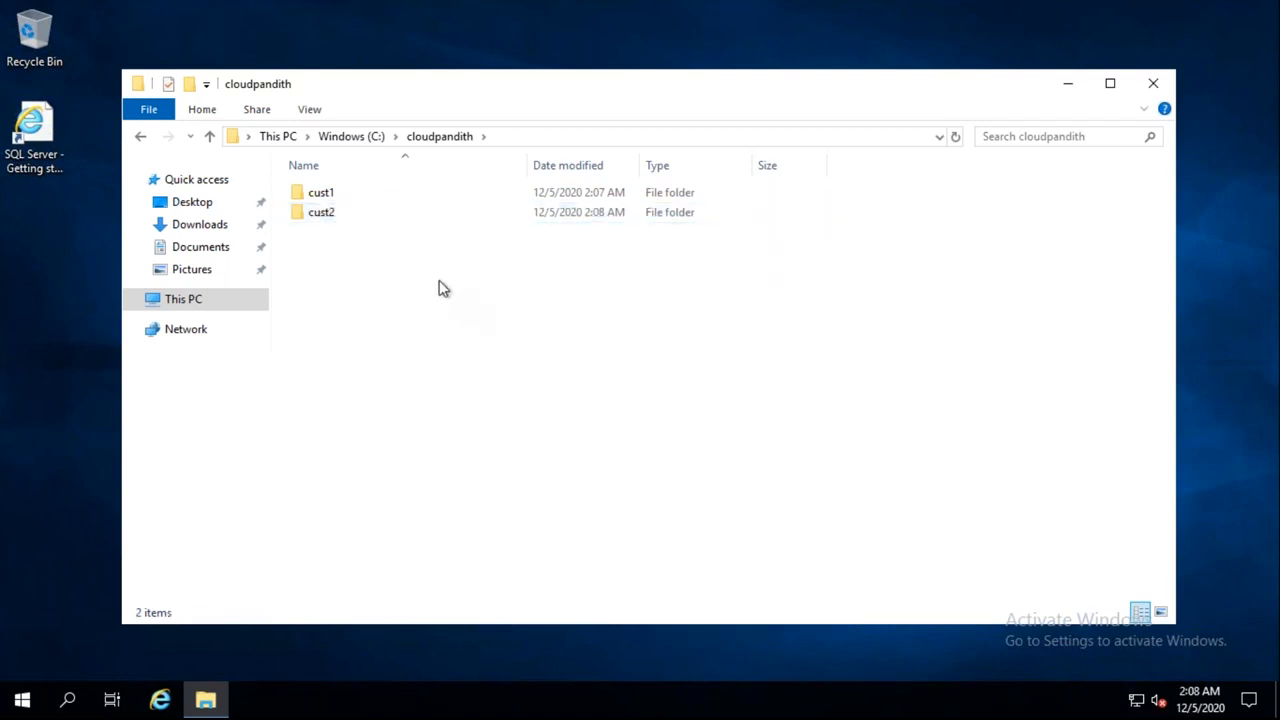
Add subfolders cust3 and cust4, then minimise the remote session
{"action": "right_click", "coordinate": [440, 284]}
{"action": "mouse_move", "coordinate": [523, 508]}
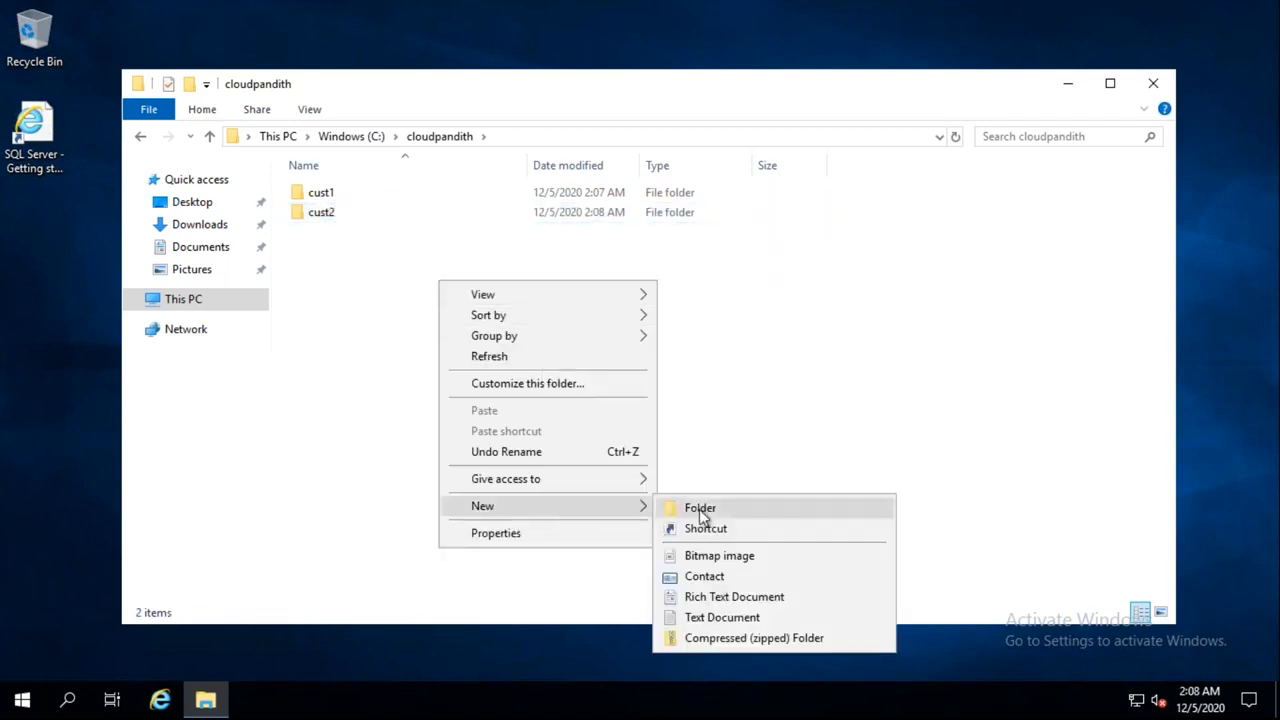
{"action": "left_click", "coordinate": [700, 514]}
{"action": "key", "text": "BackSpace"}
{"action": "type", "text": "cus"}
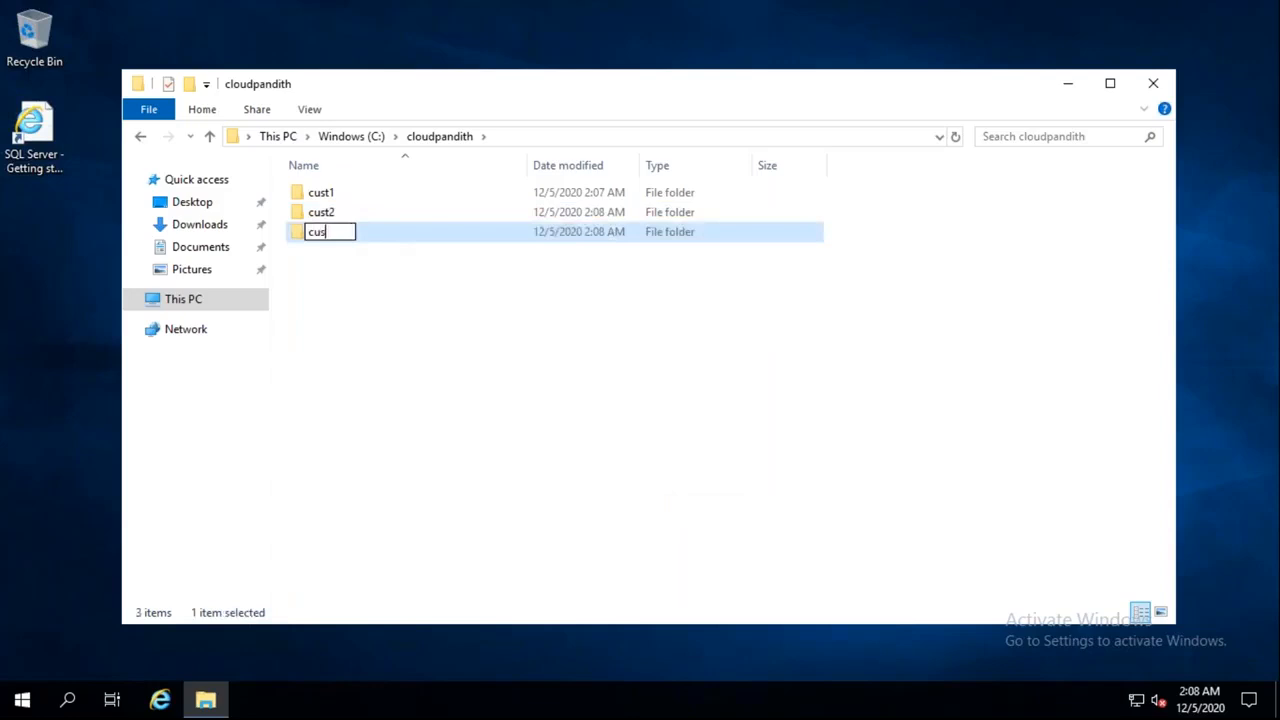
{"action": "left_click", "coordinate": [560, 401]}
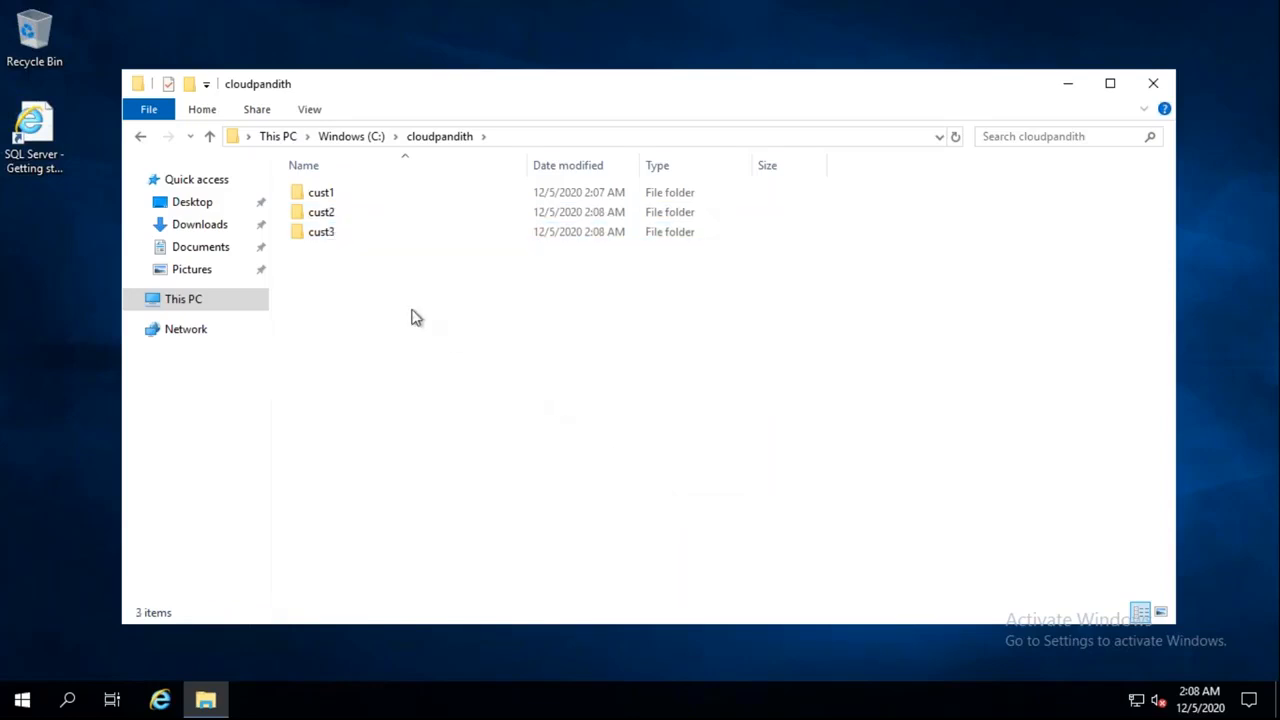
{"action": "right_click", "coordinate": [412, 312]}
{"action": "mouse_move", "coordinate": [614, 537]}
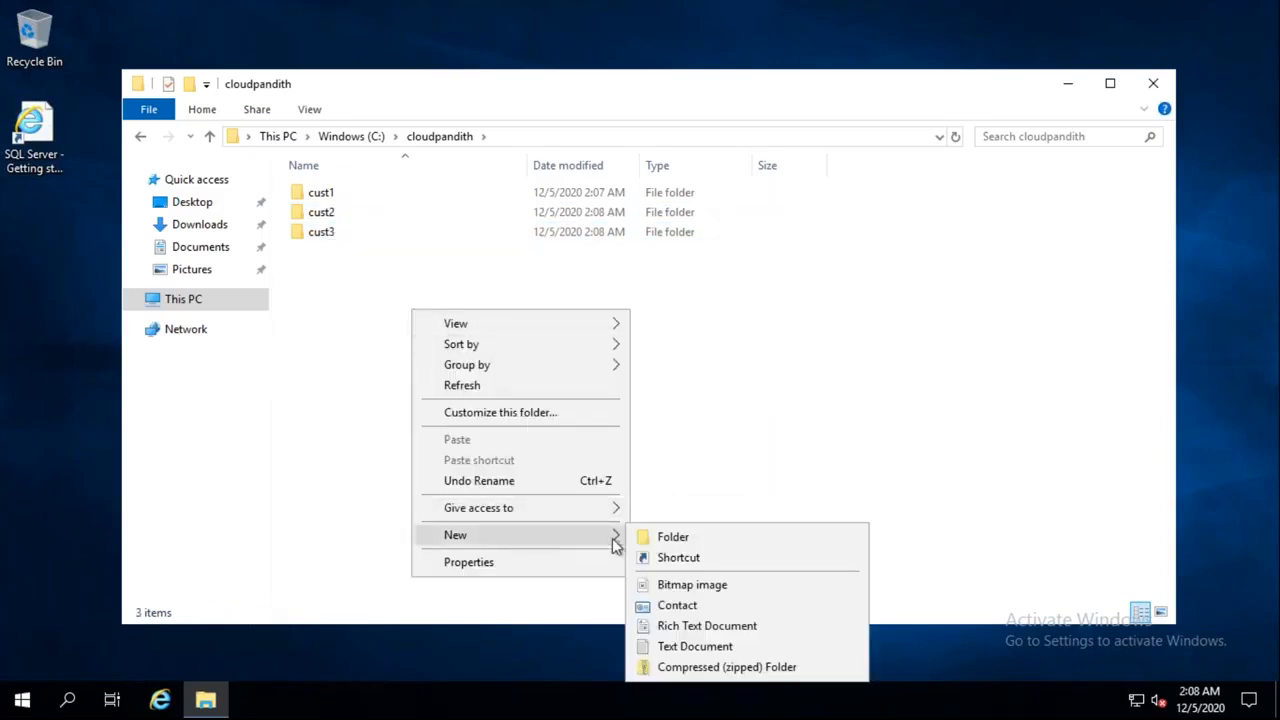
{"action": "left_click", "coordinate": [656, 536]}
{"action": "type", "text": "cust4"}
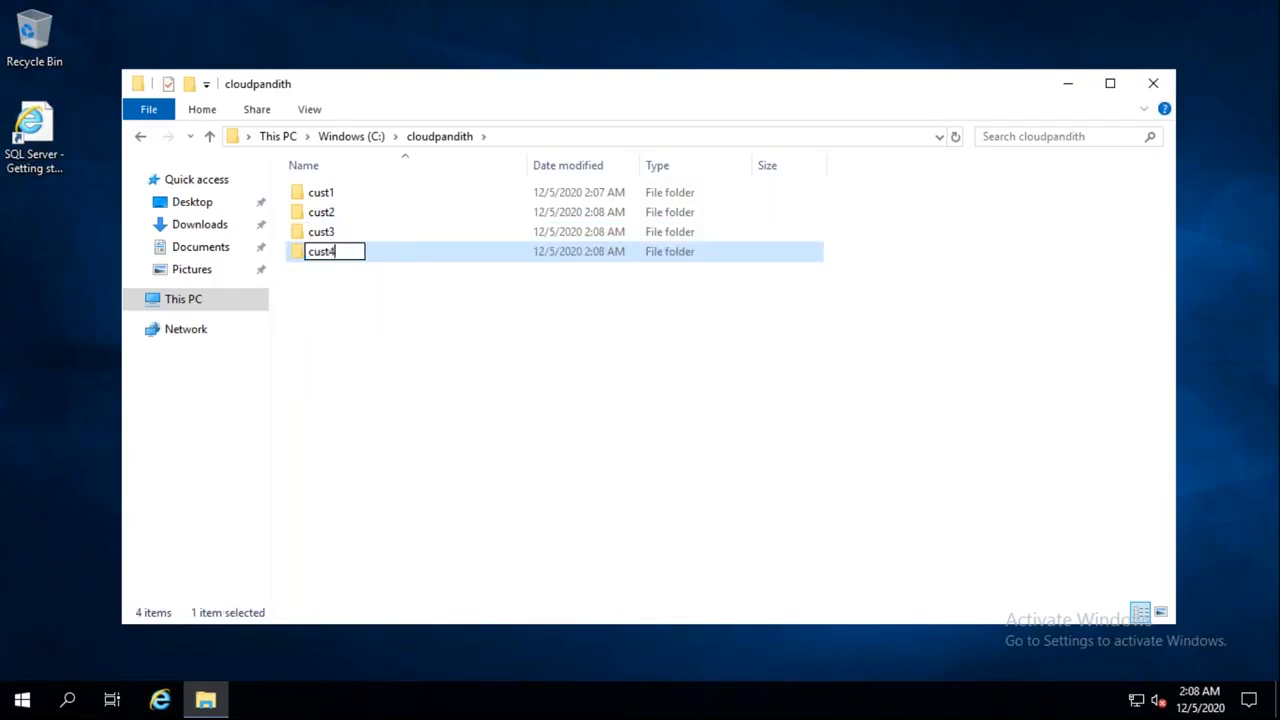
{"action": "left_click", "coordinate": [470, 430]}
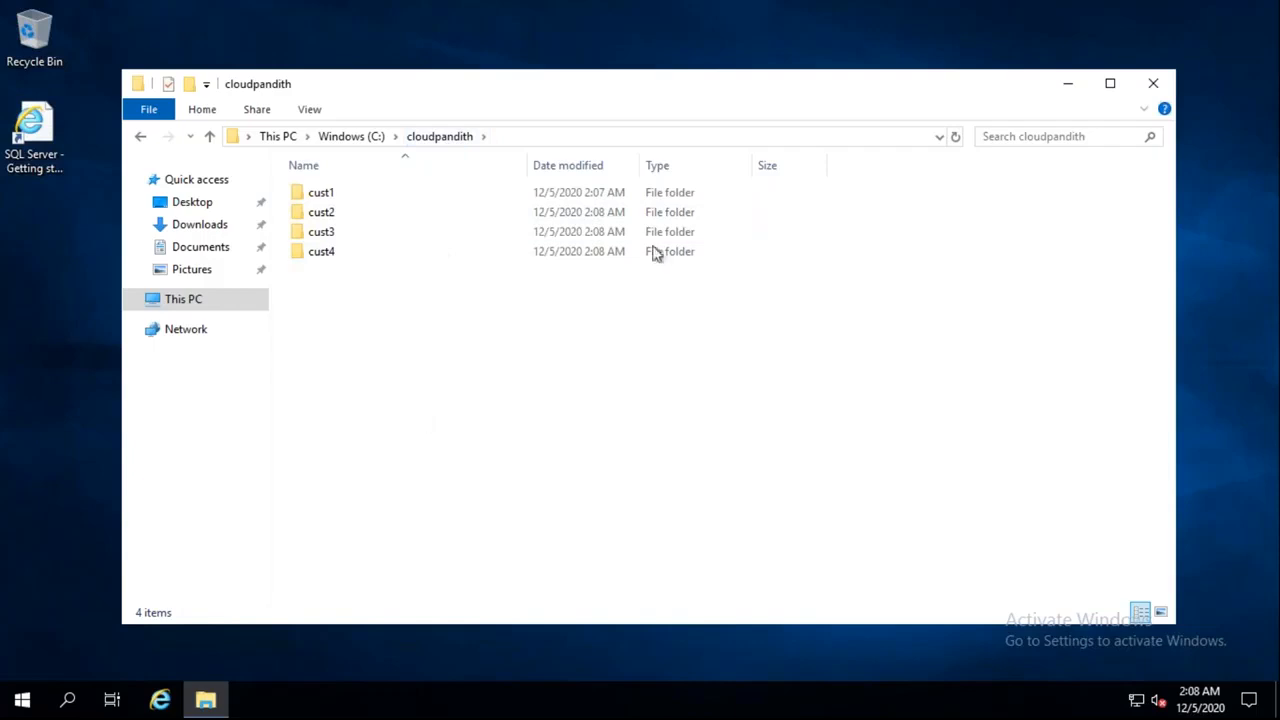
{"action": "mouse_move", "coordinate": [657, 6]}
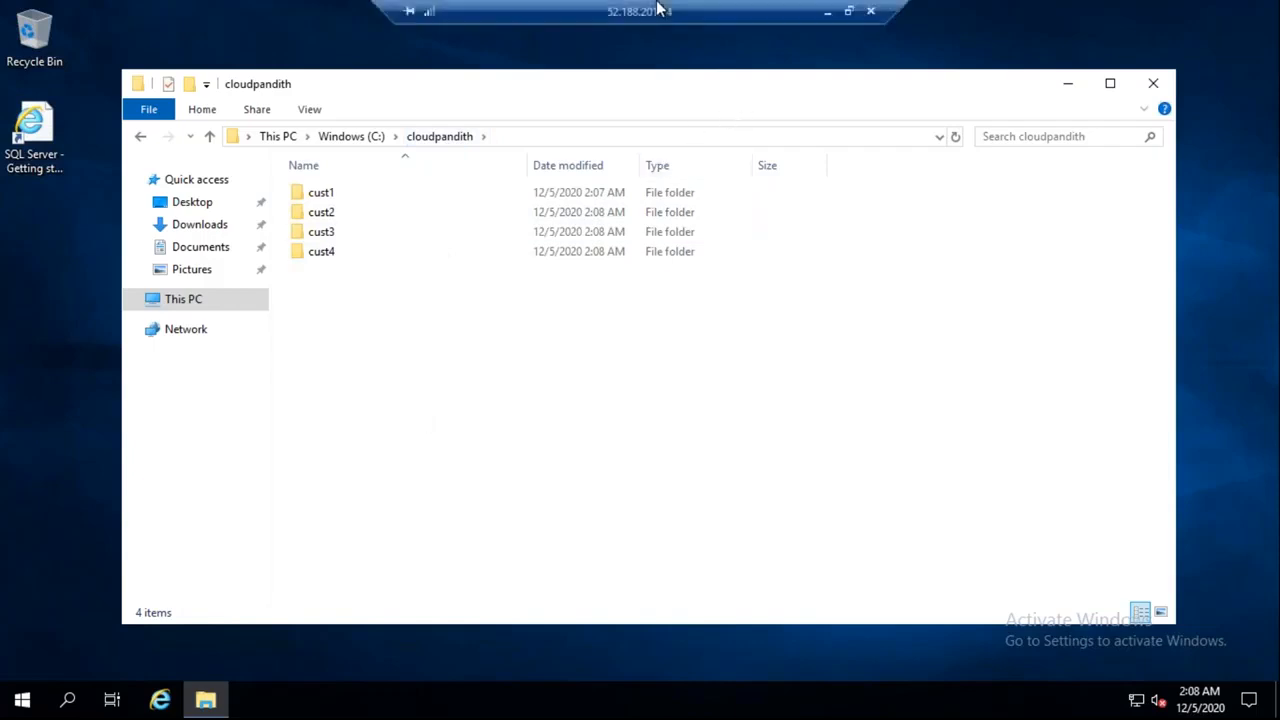
{"action": "left_click", "coordinate": [831, 14]}
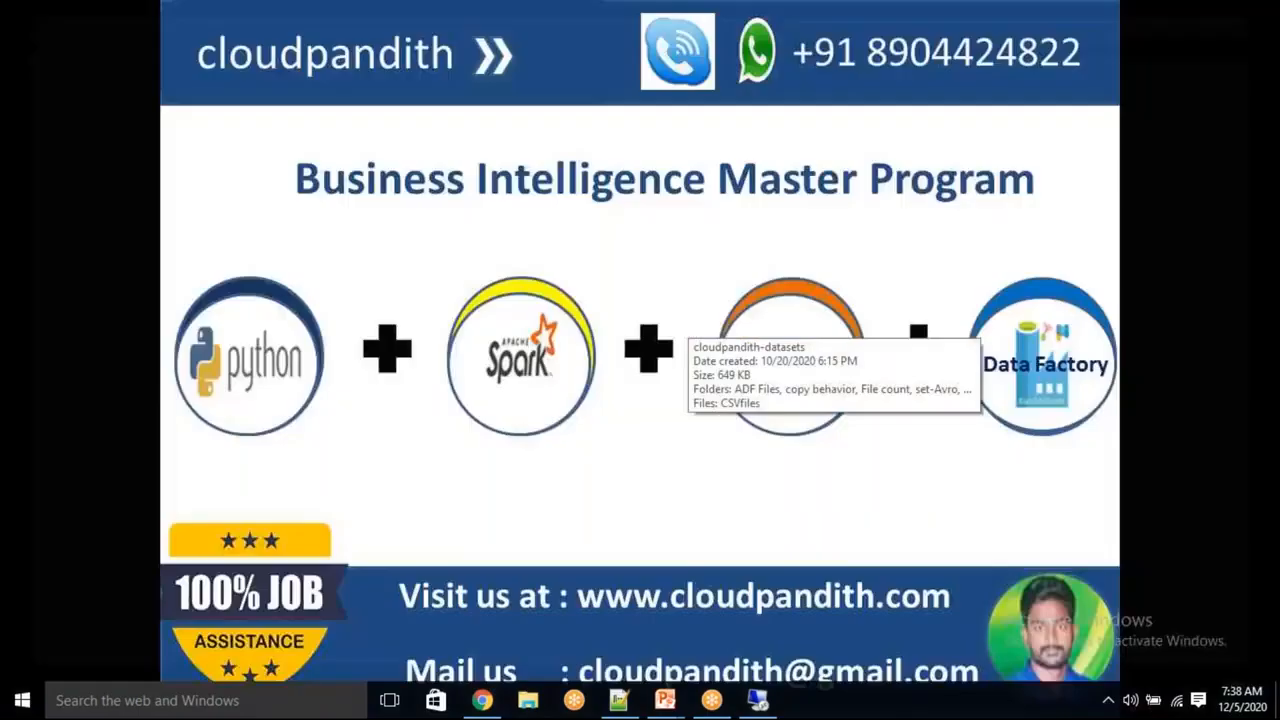
Copy cust1.csv–cust6.csv from local set-comma into the VM's cust1 folder, then select cust2–cust6
{"action": "double_click", "coordinate": [688, 328]}
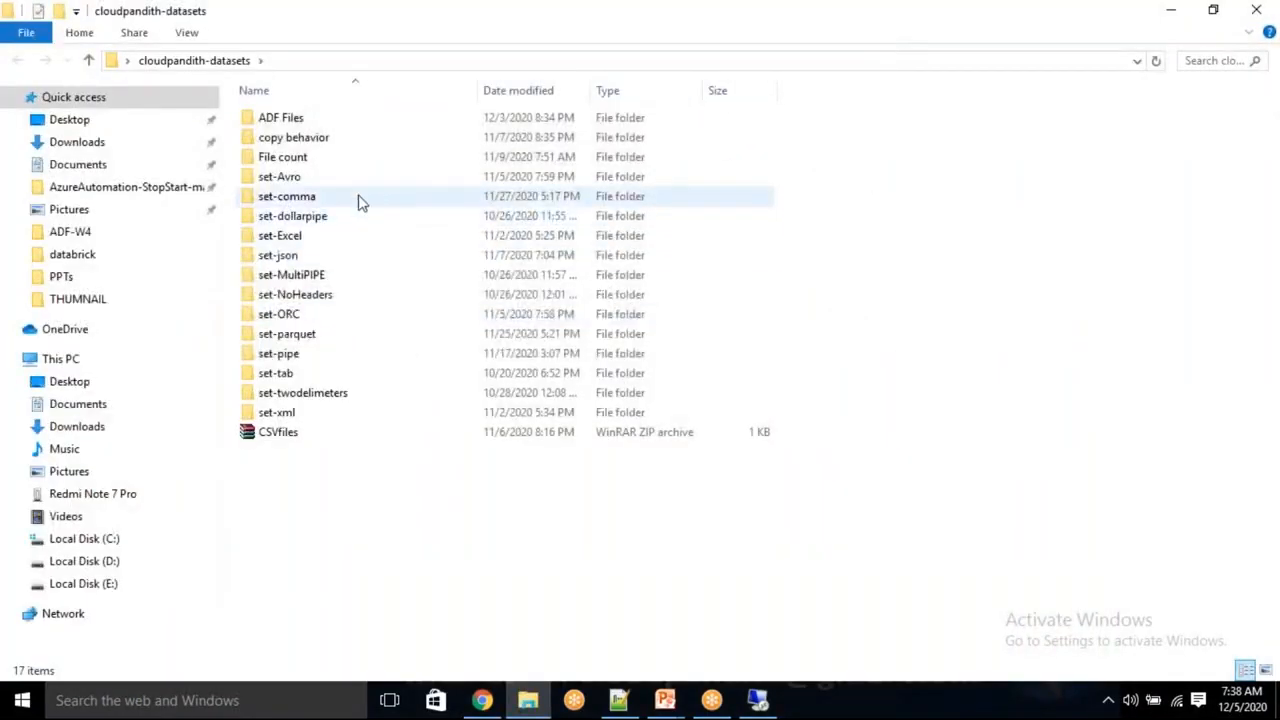
{"action": "double_click", "coordinate": [361, 201]}
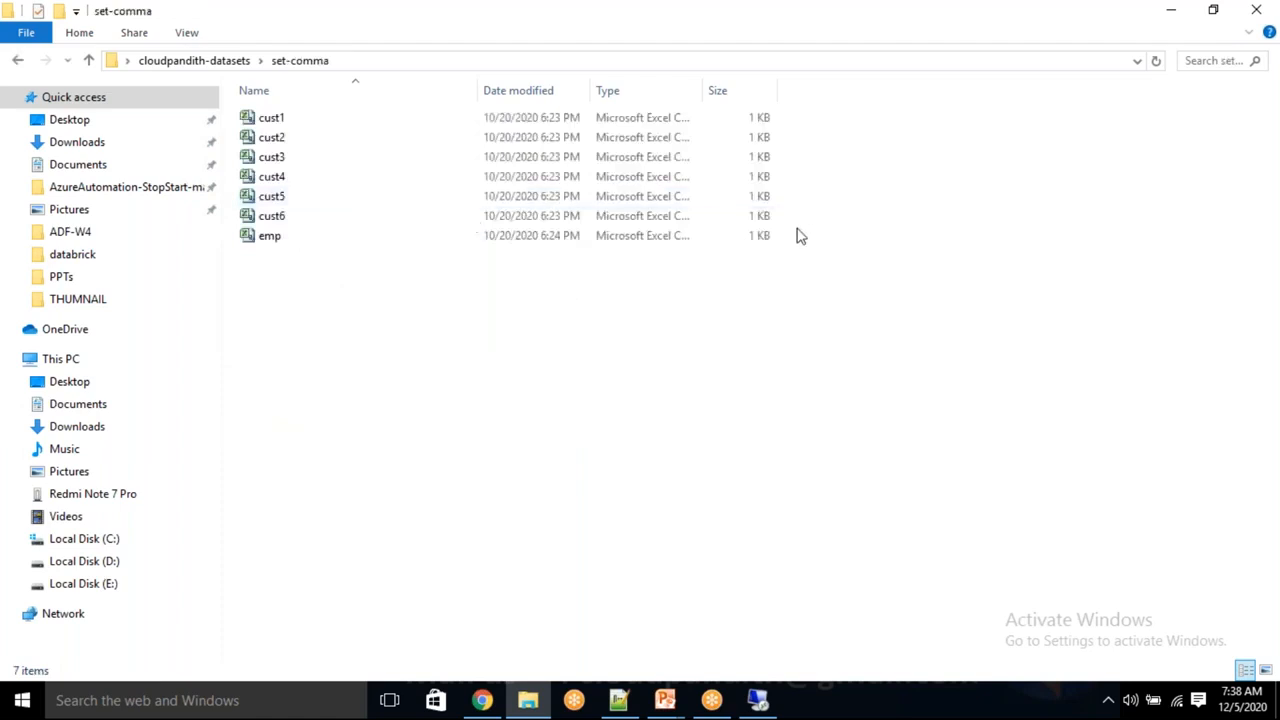
{"action": "left_click_drag", "start_coordinate": [800, 230], "coordinate": [314, 115]}
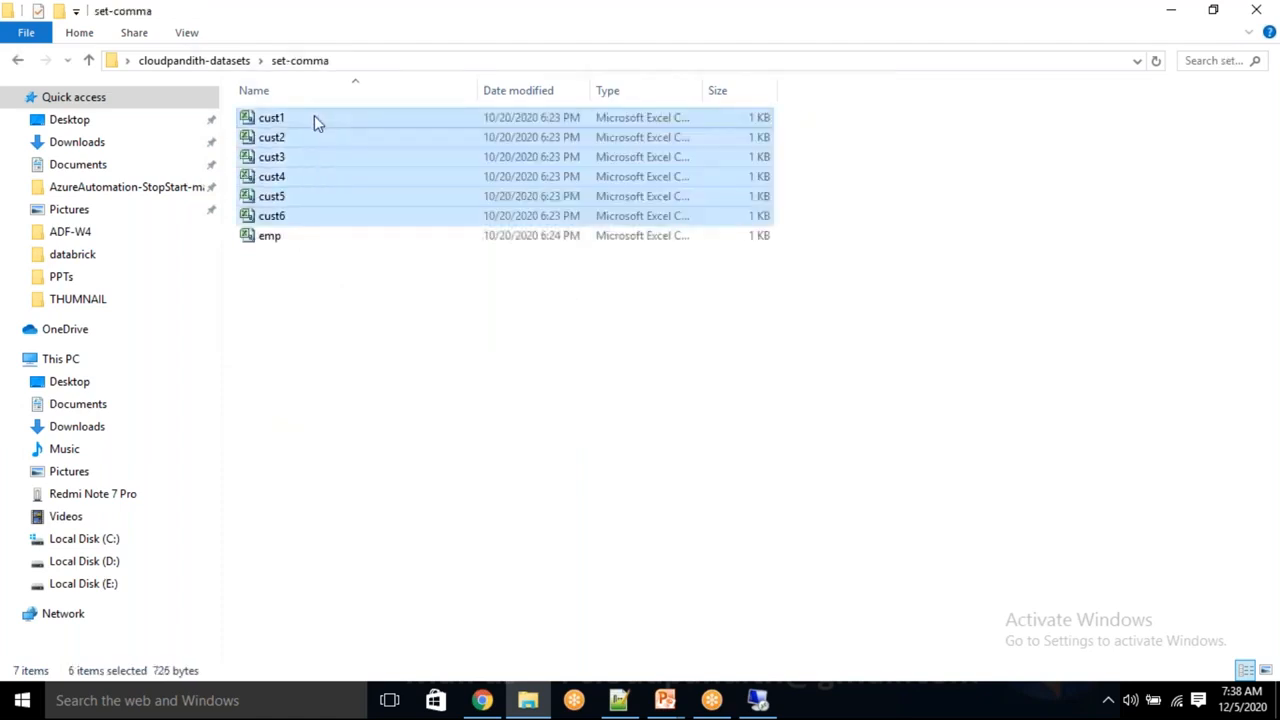
{"action": "left_click", "coordinate": [757, 700]}
{"action": "double_click", "coordinate": [325, 194]}
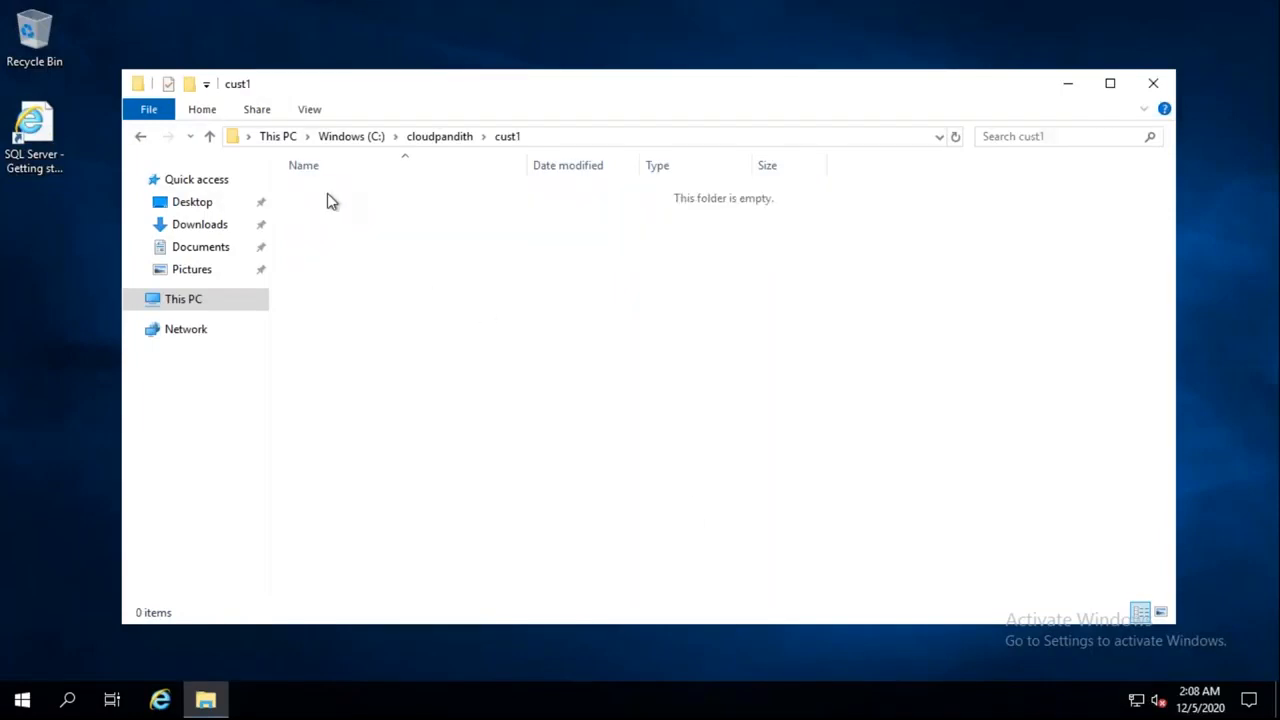
{"action": "key", "text": "ctrl+v"}
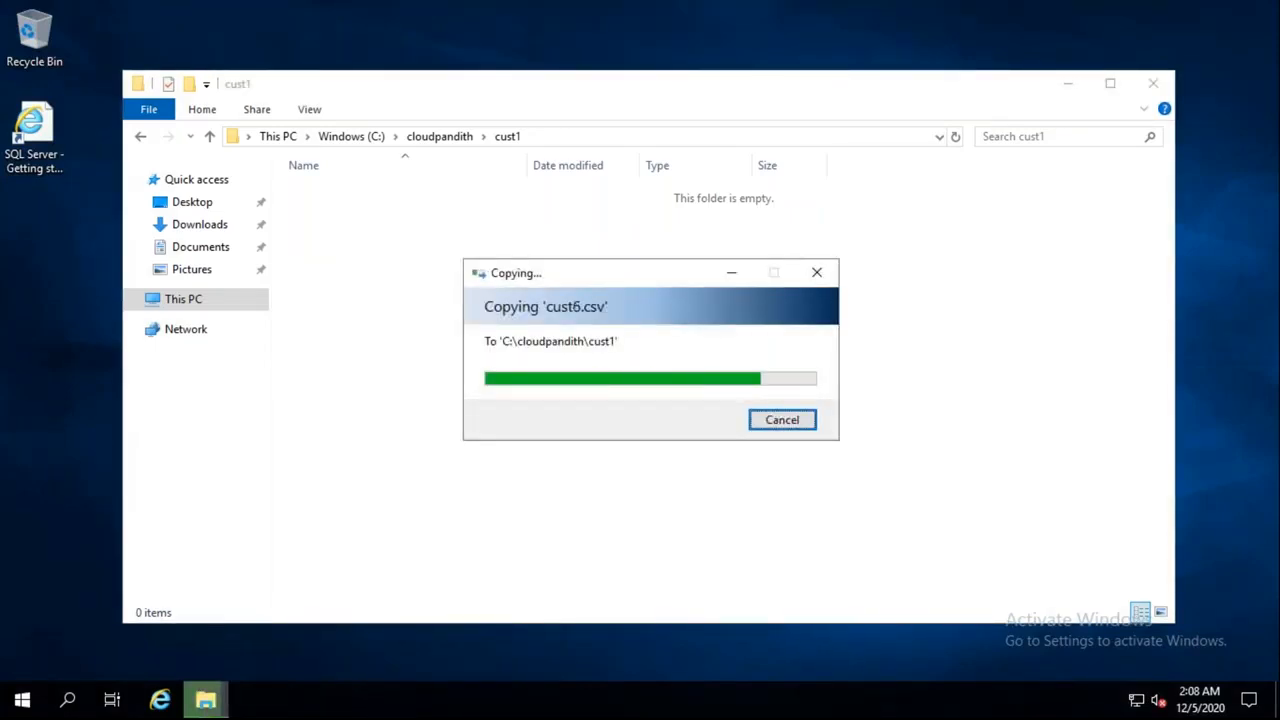
{"action": "left_click", "coordinate": [620, 430]}
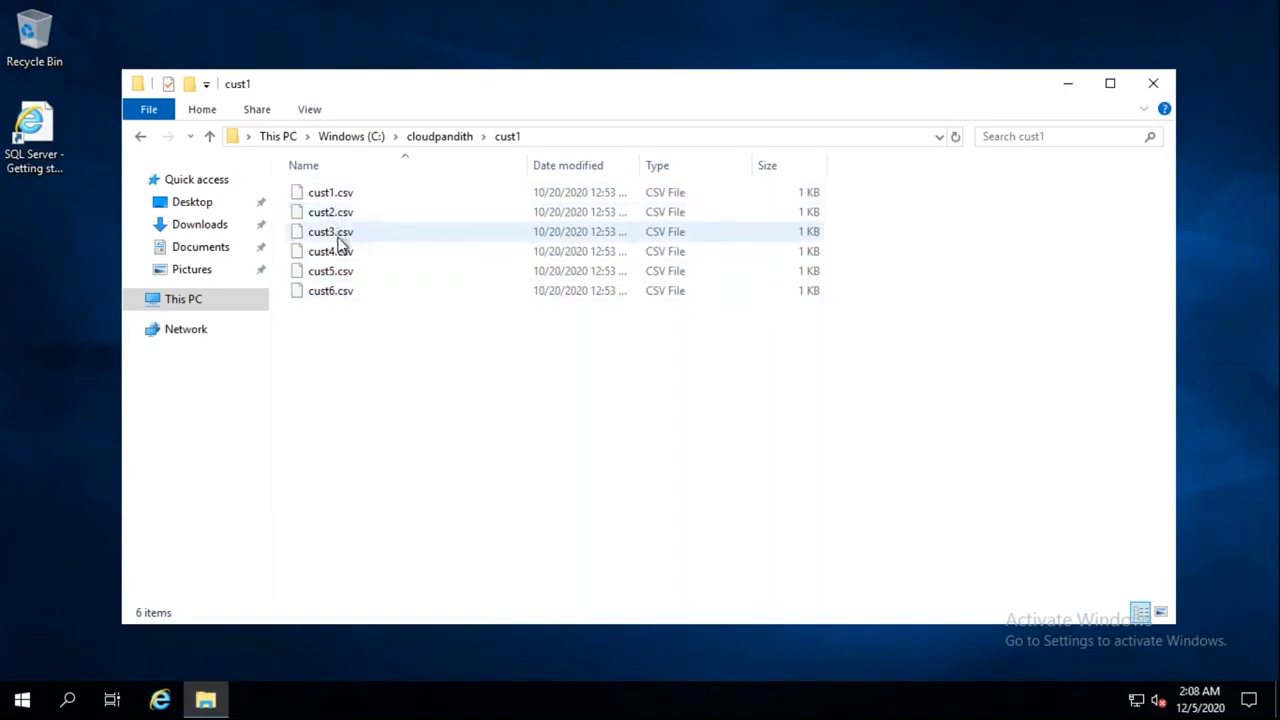
{"action": "left_click_drag", "start_coordinate": [847, 302], "coordinate": [323, 222]}
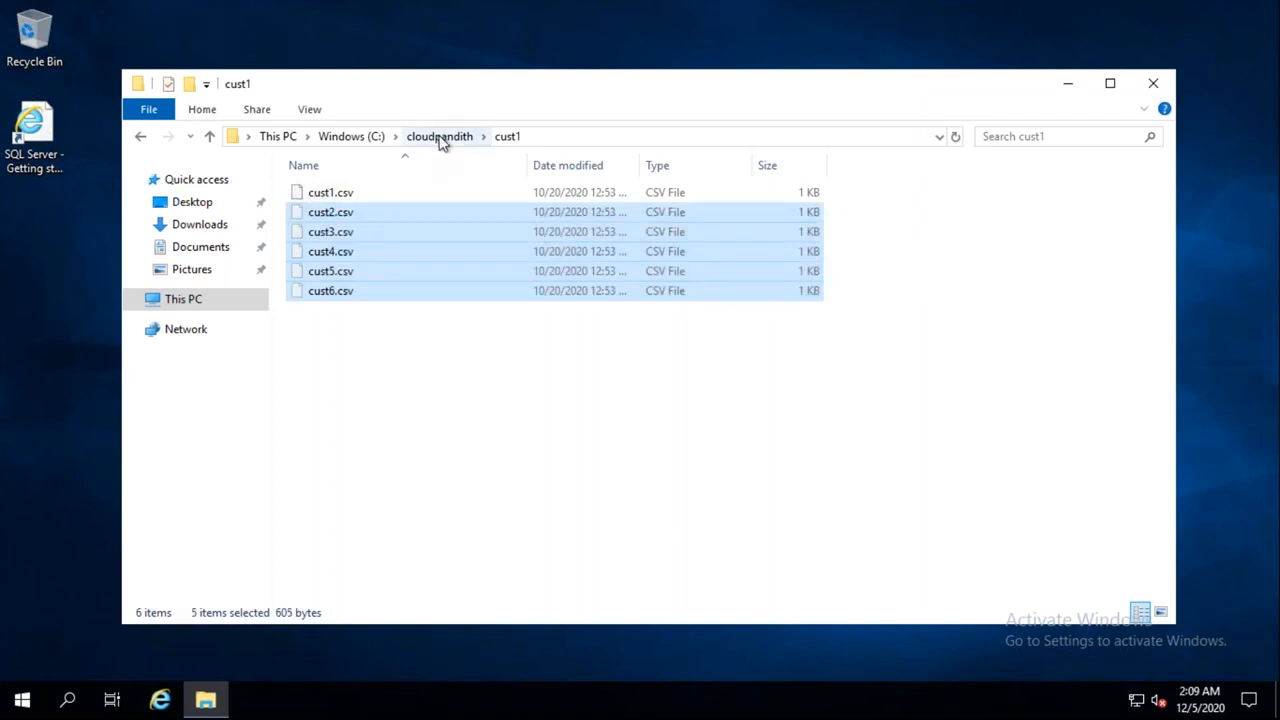
Place cust2.csv in cust2 and cust3.csv–cust6.csv in cust3
{"action": "left_click", "coordinate": [438, 140]}
{"action": "double_click", "coordinate": [356, 217]}
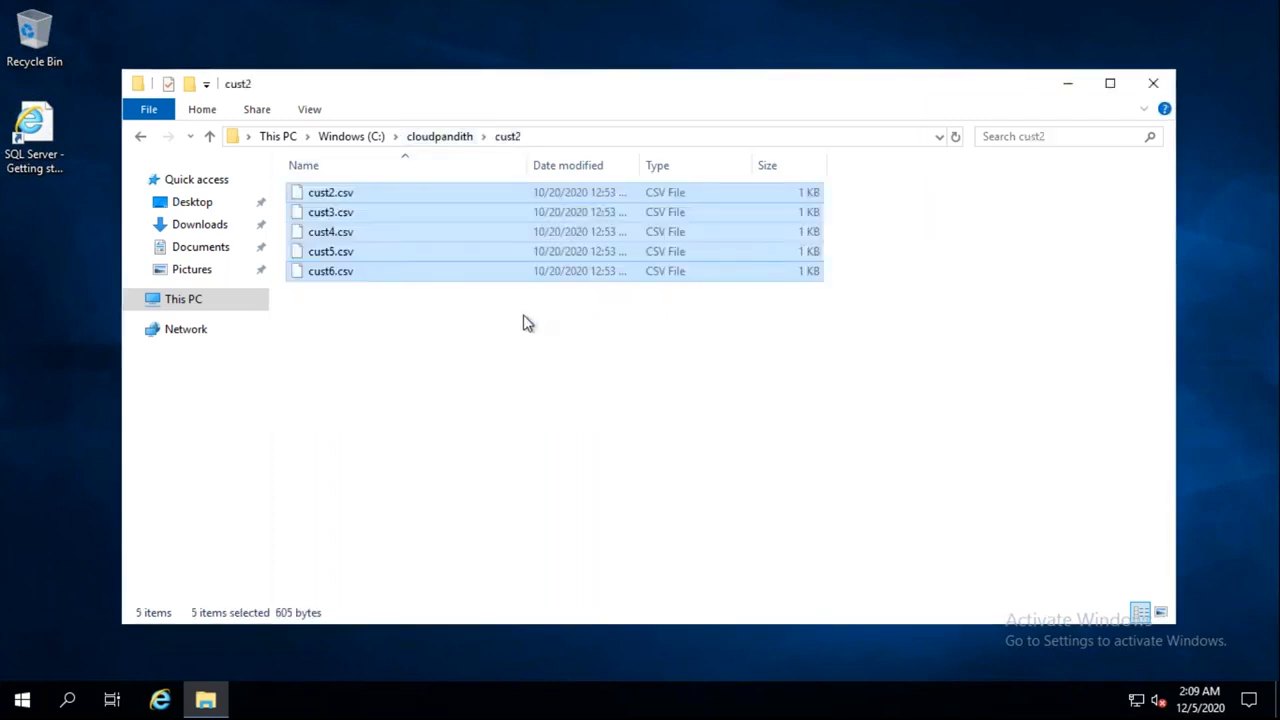
{"action": "left_click", "coordinate": [600, 310]}
{"action": "left_click_drag", "start_coordinate": [855, 271], "coordinate": [376, 206]}
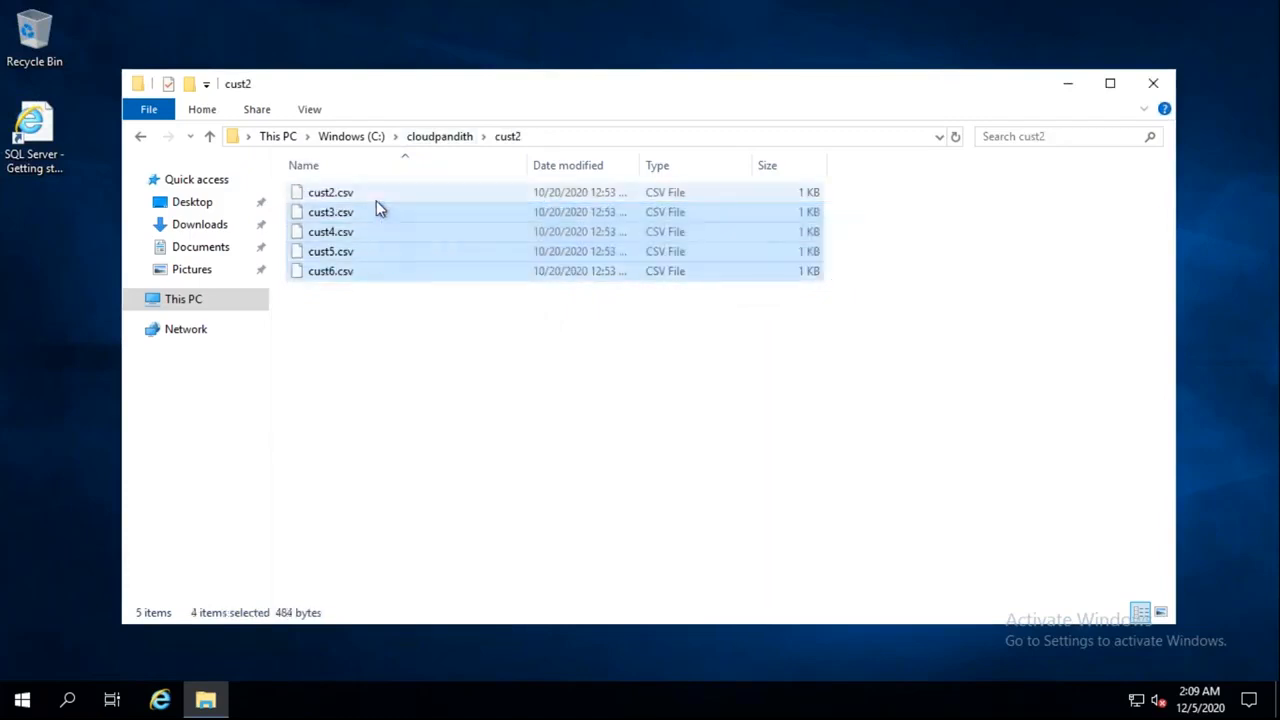
{"action": "left_click", "coordinate": [433, 145]}
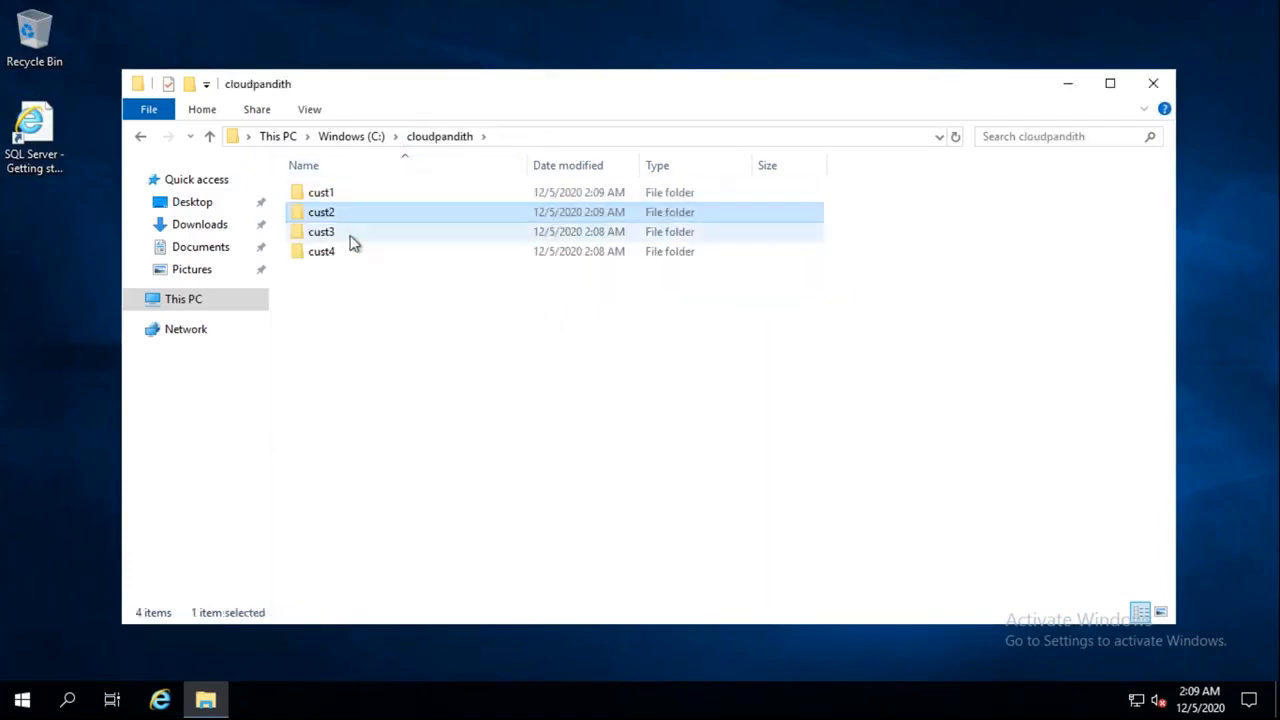
{"action": "double_click", "coordinate": [351, 240]}
{"action": "key", "text": "ctrl+v"}
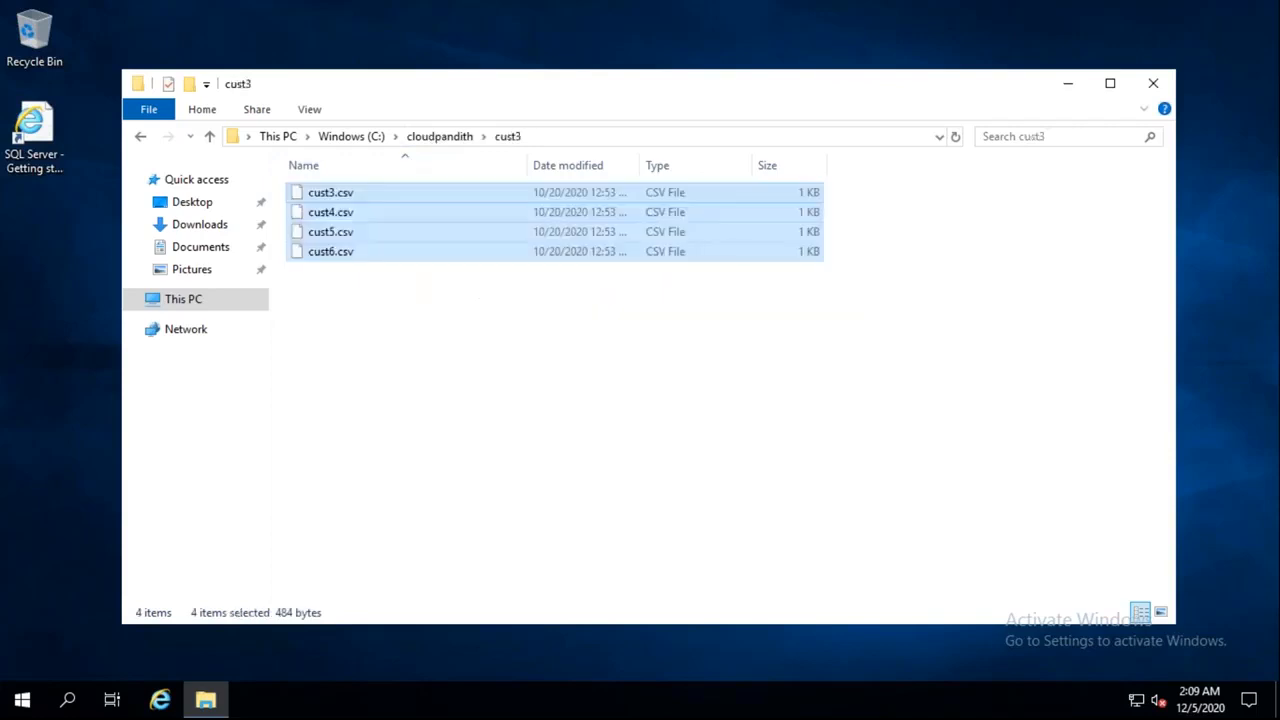
{"action": "left_click", "coordinate": [450, 313]}
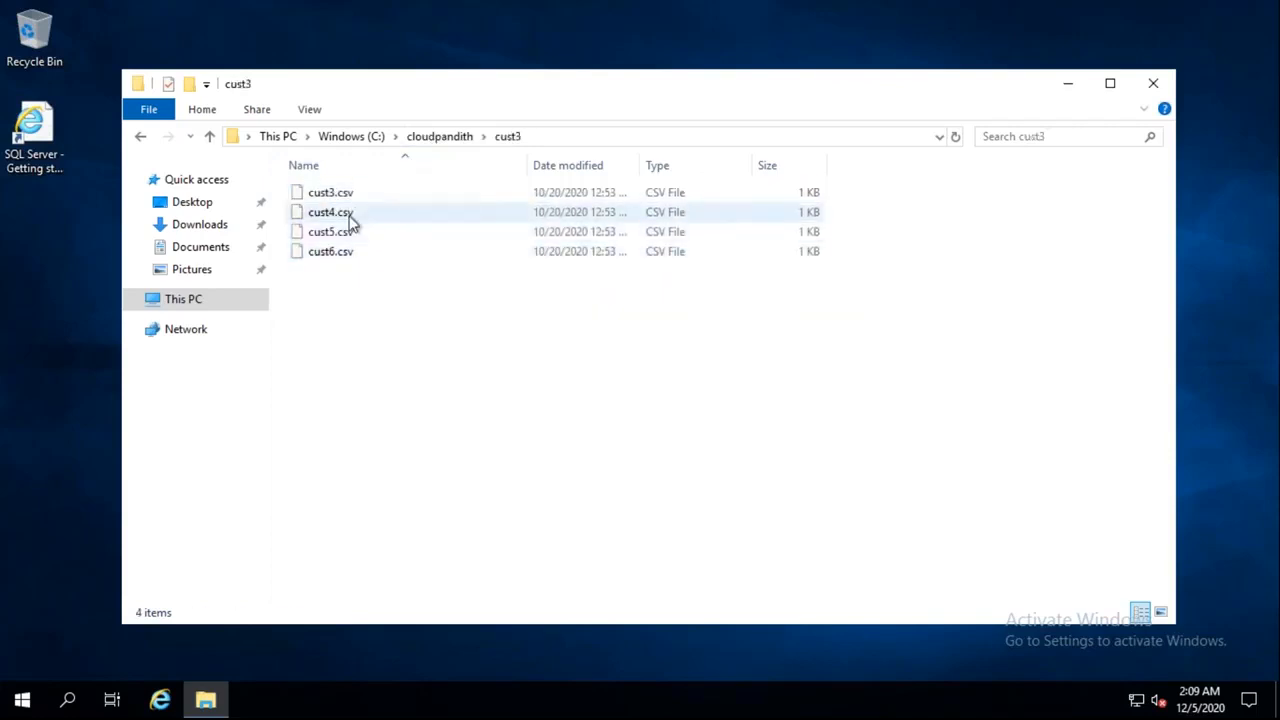
{"action": "left_click", "coordinate": [342, 233], "text": "ctrl"}
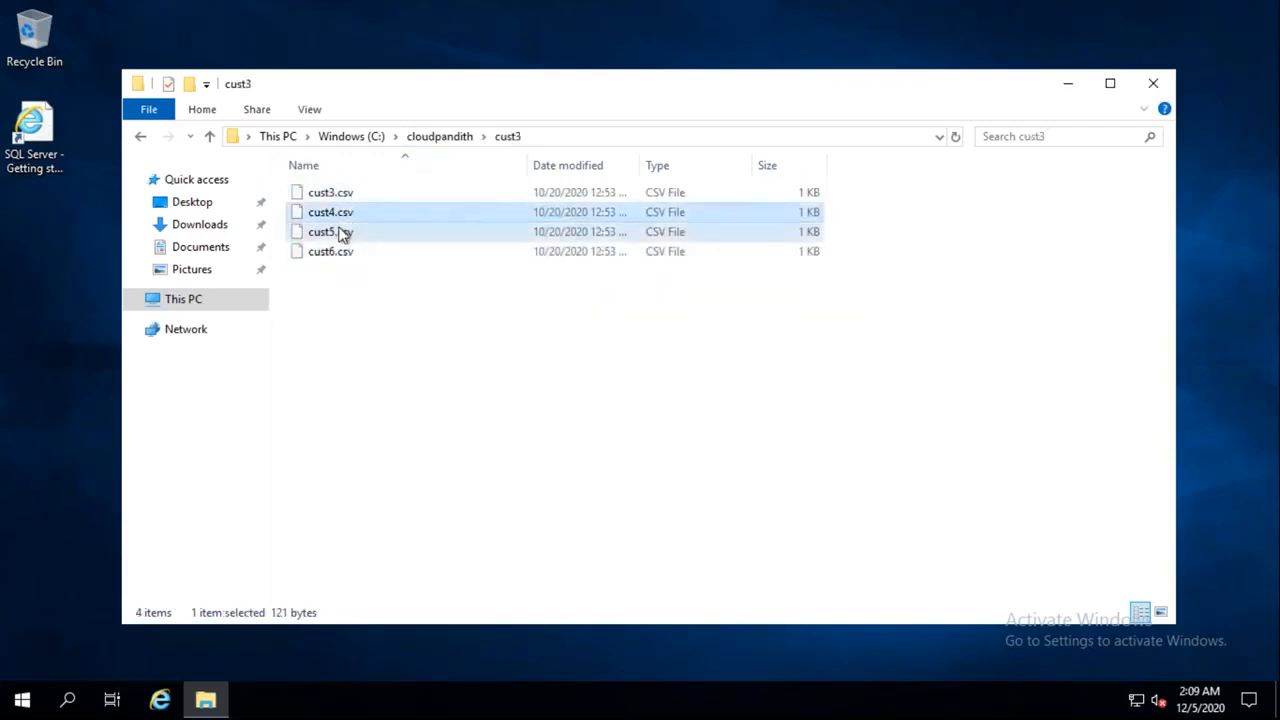
Move cust4.csv and cust5.csv into the cust4 folder
{"action": "left_click", "coordinate": [439, 137]}
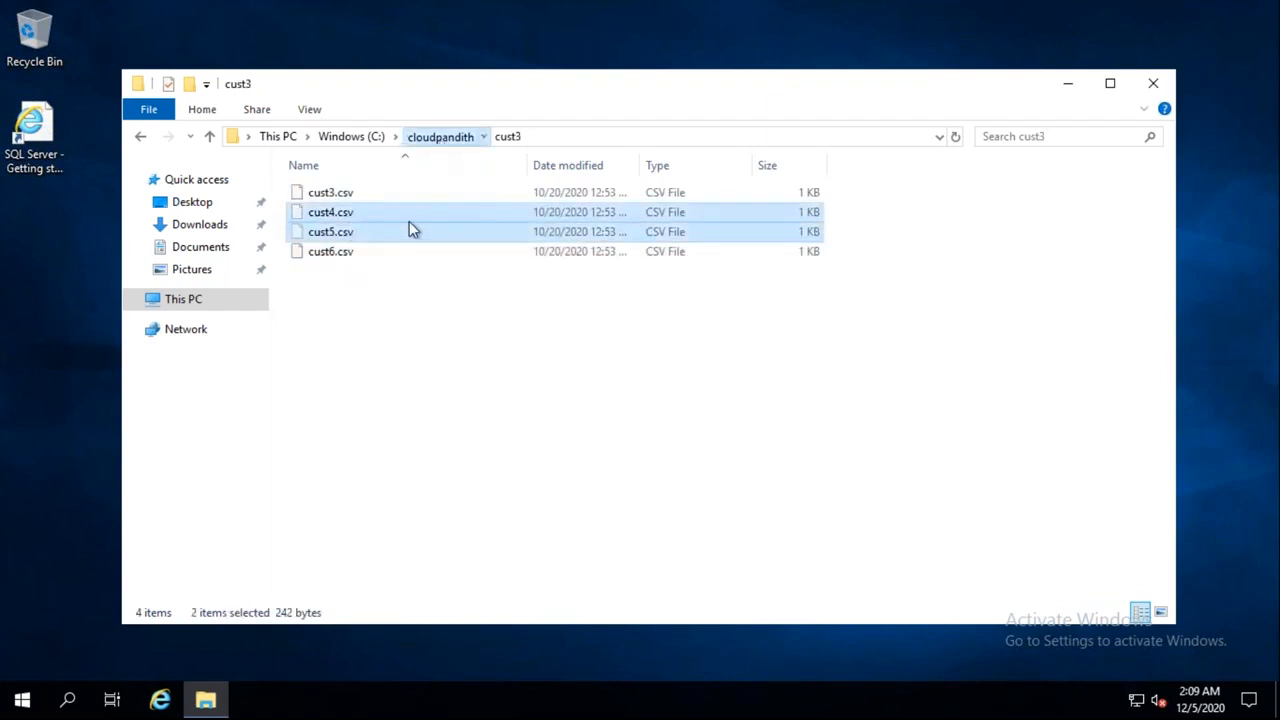
{"action": "double_click", "coordinate": [322, 252]}
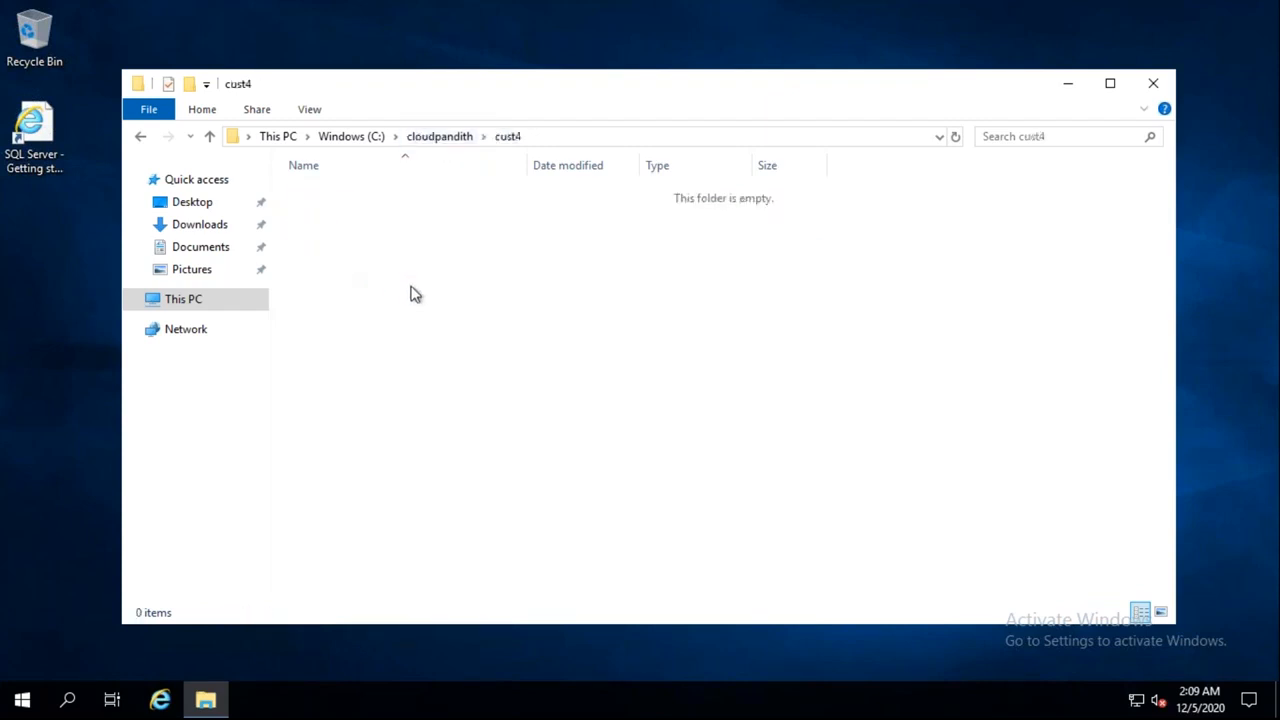
{"action": "key", "text": "ctrl+v"}
{"action": "left_click", "coordinate": [432, 329]}
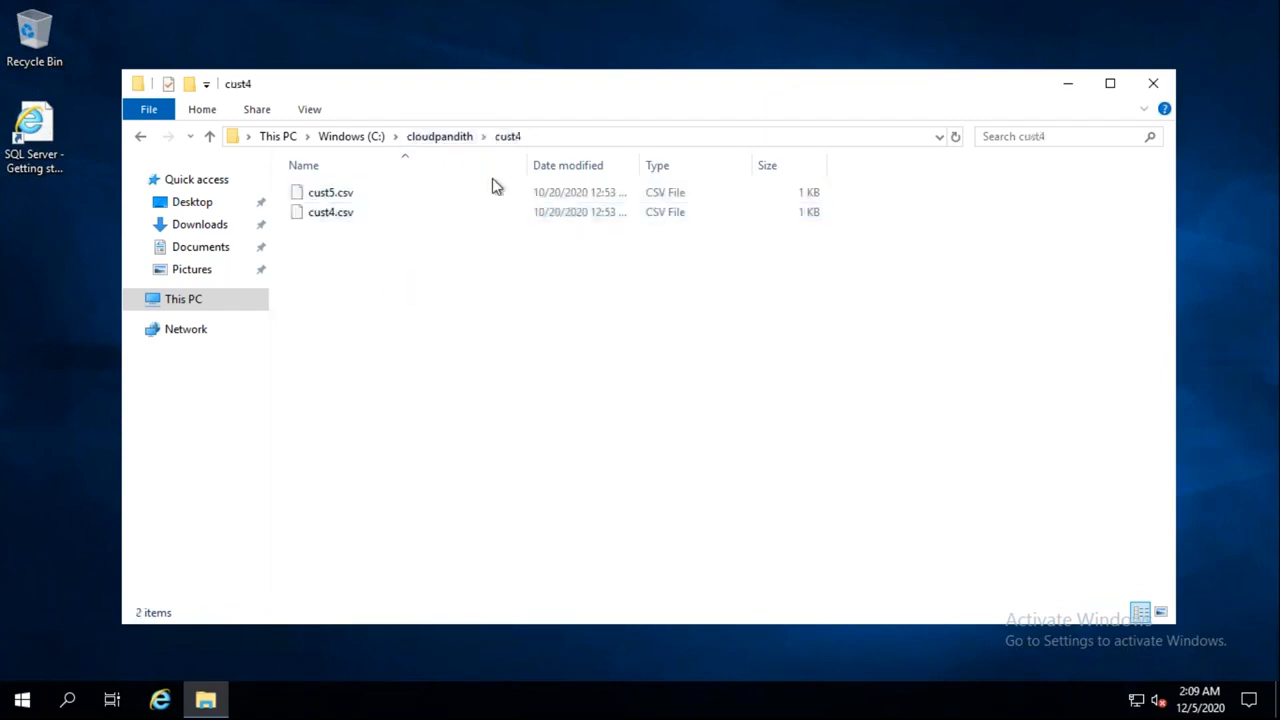
Verify the CSV files in cust1 through cust4, ending at the cloudpandith listing
{"action": "left_click", "coordinate": [437, 141]}
{"action": "double_click", "coordinate": [339, 203]}
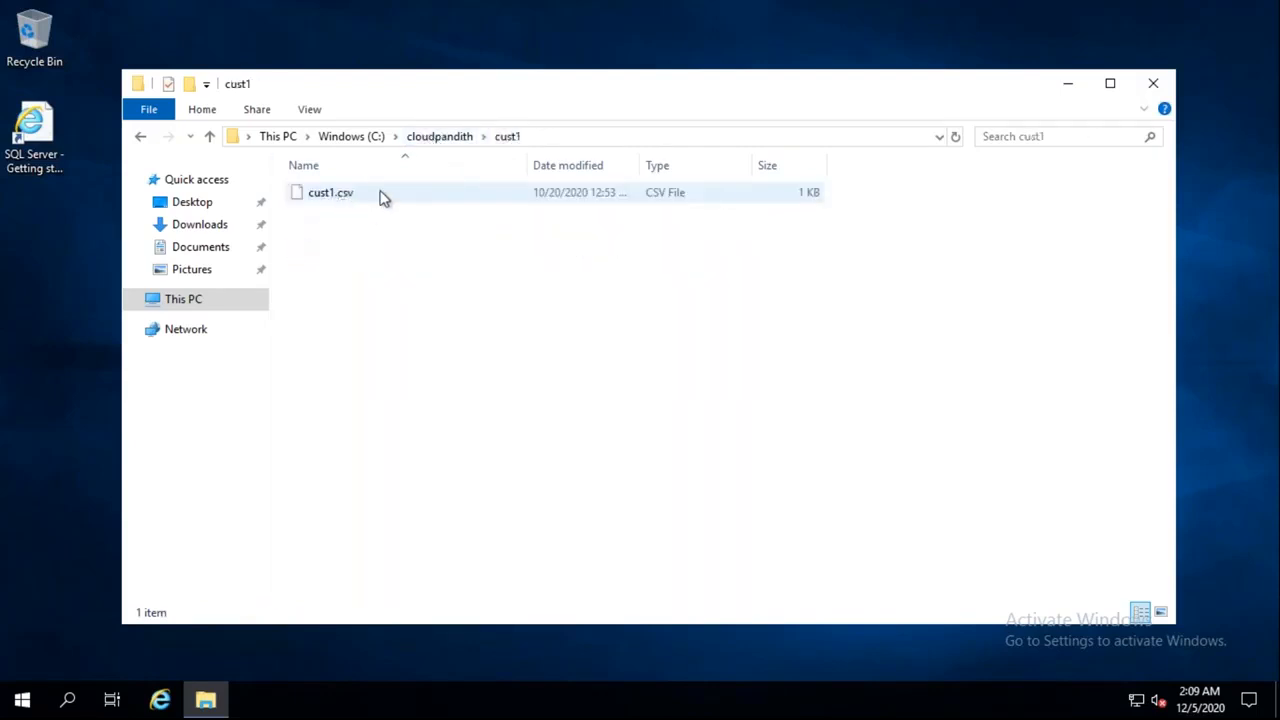
{"action": "left_click", "coordinate": [445, 136]}
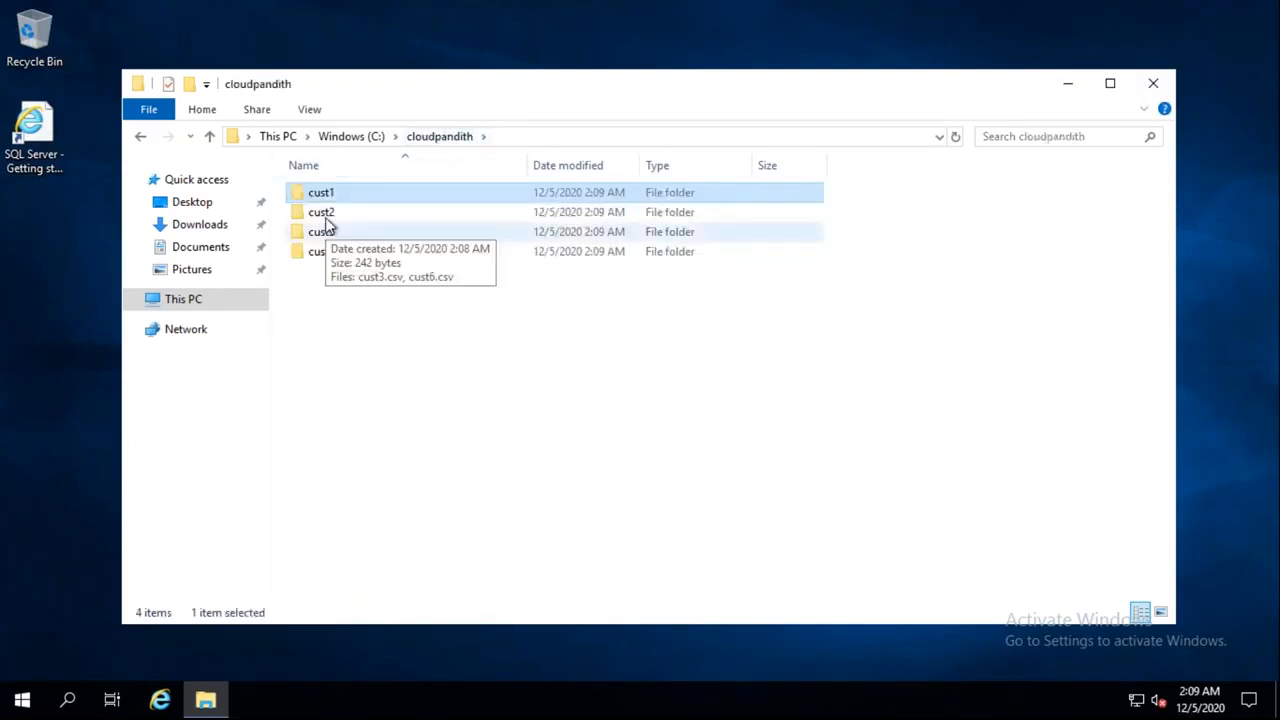
{"action": "double_click", "coordinate": [326, 215]}
{"action": "left_click", "coordinate": [440, 138]}
{"action": "double_click", "coordinate": [351, 231]}
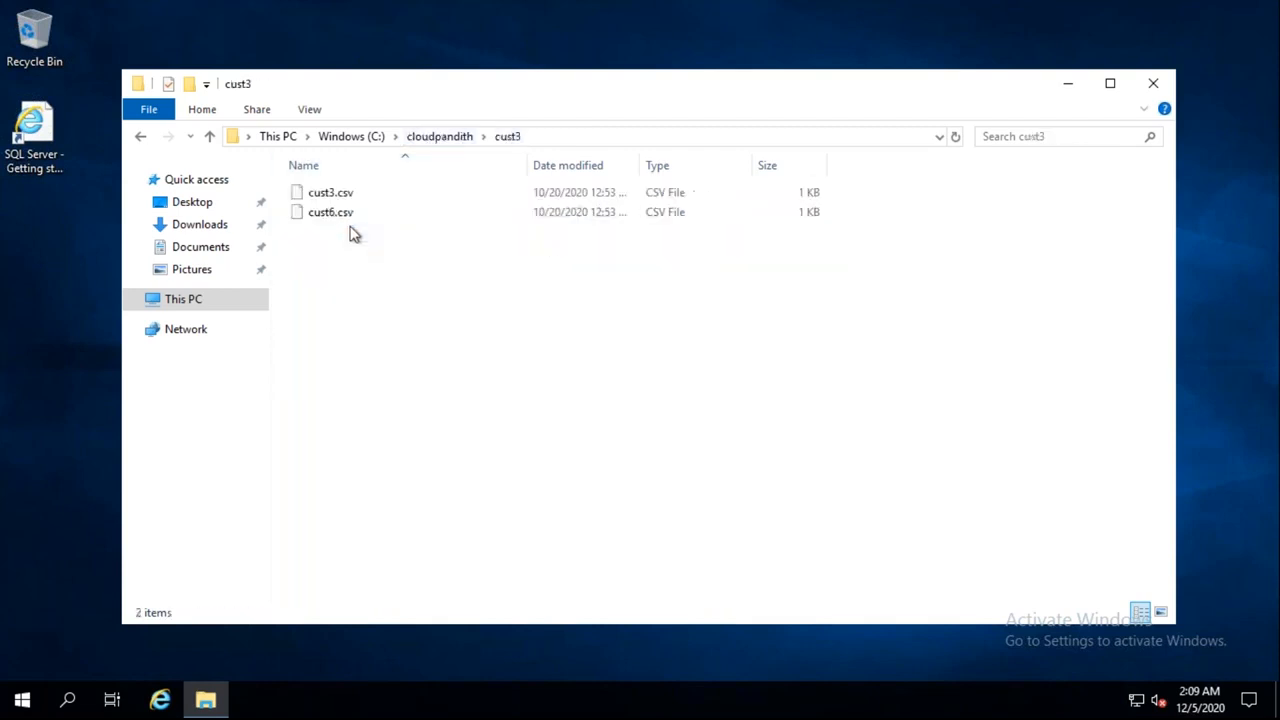
{"action": "left_click", "coordinate": [343, 215]}
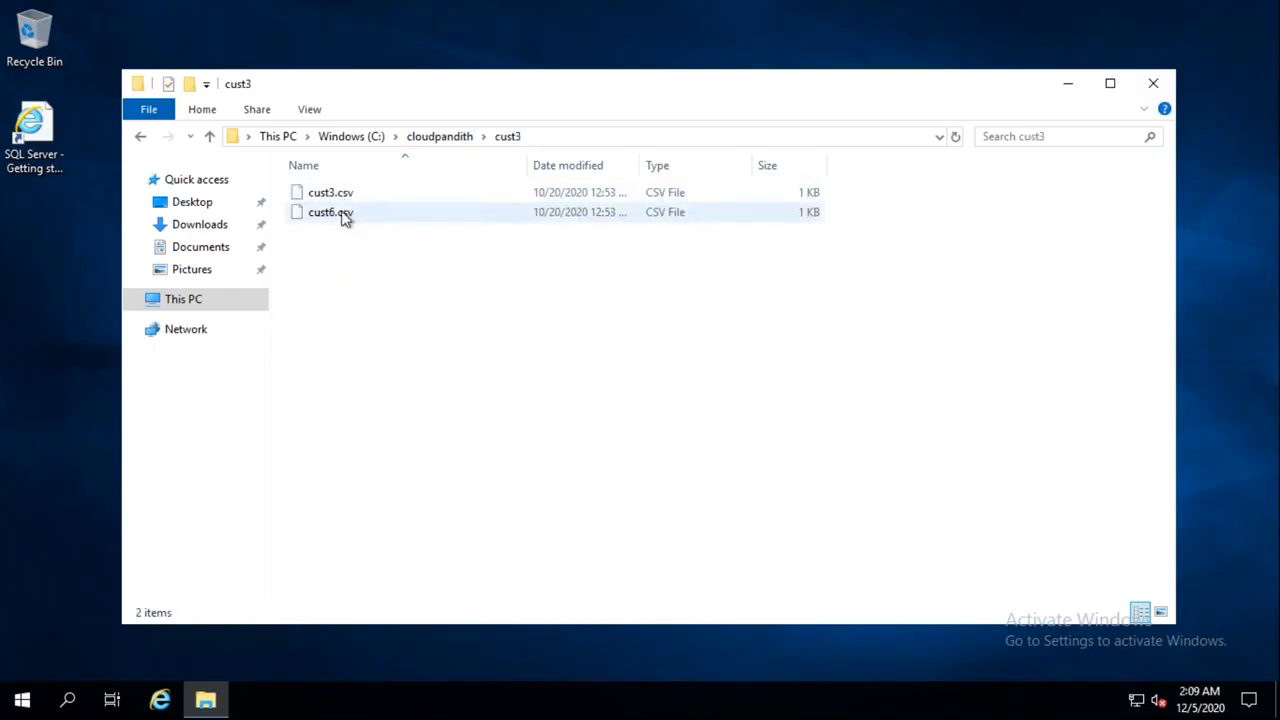
{"action": "left_click", "coordinate": [438, 137]}
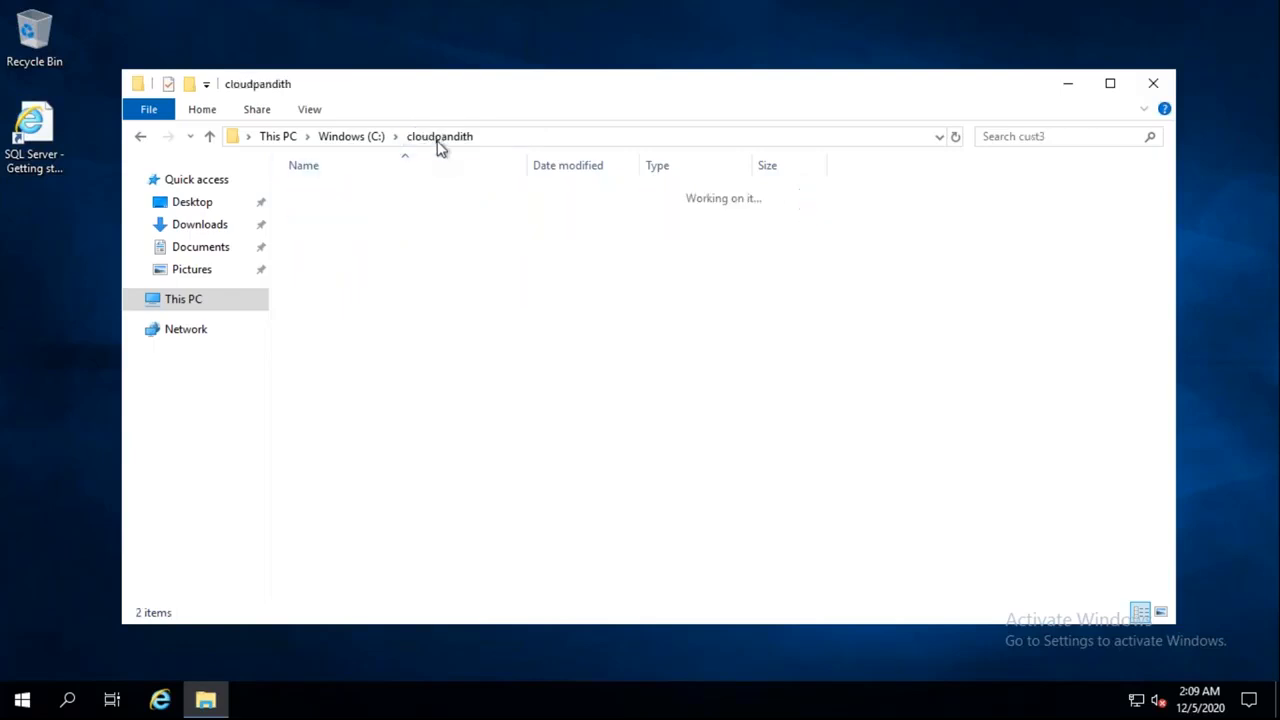
{"action": "double_click", "coordinate": [340, 252]}
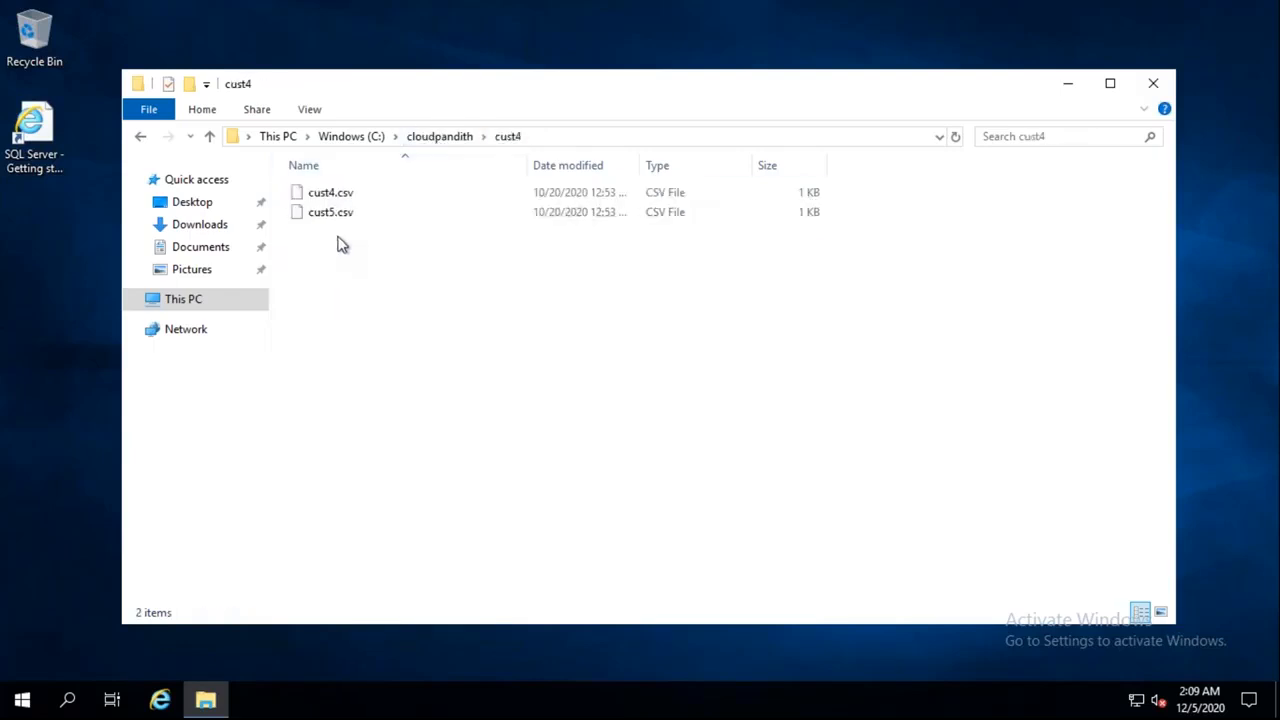
{"action": "left_click", "coordinate": [438, 136]}
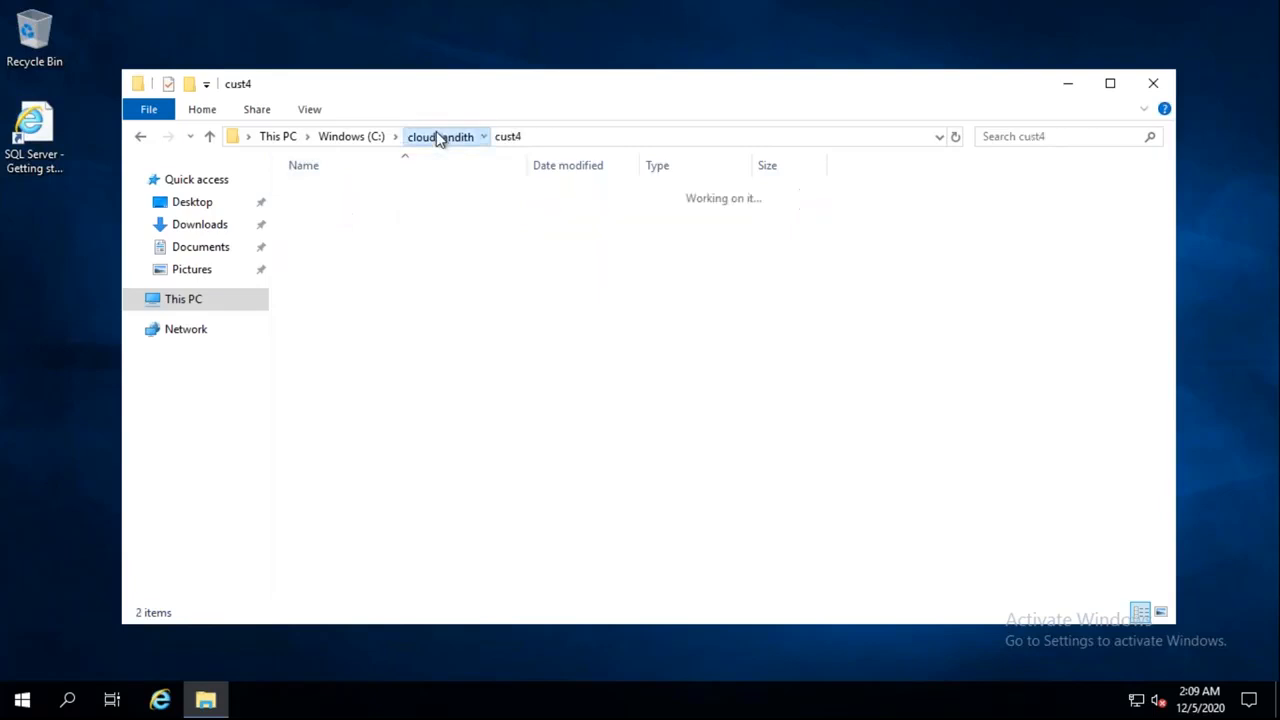
{"action": "double_click", "coordinate": [360, 252]}
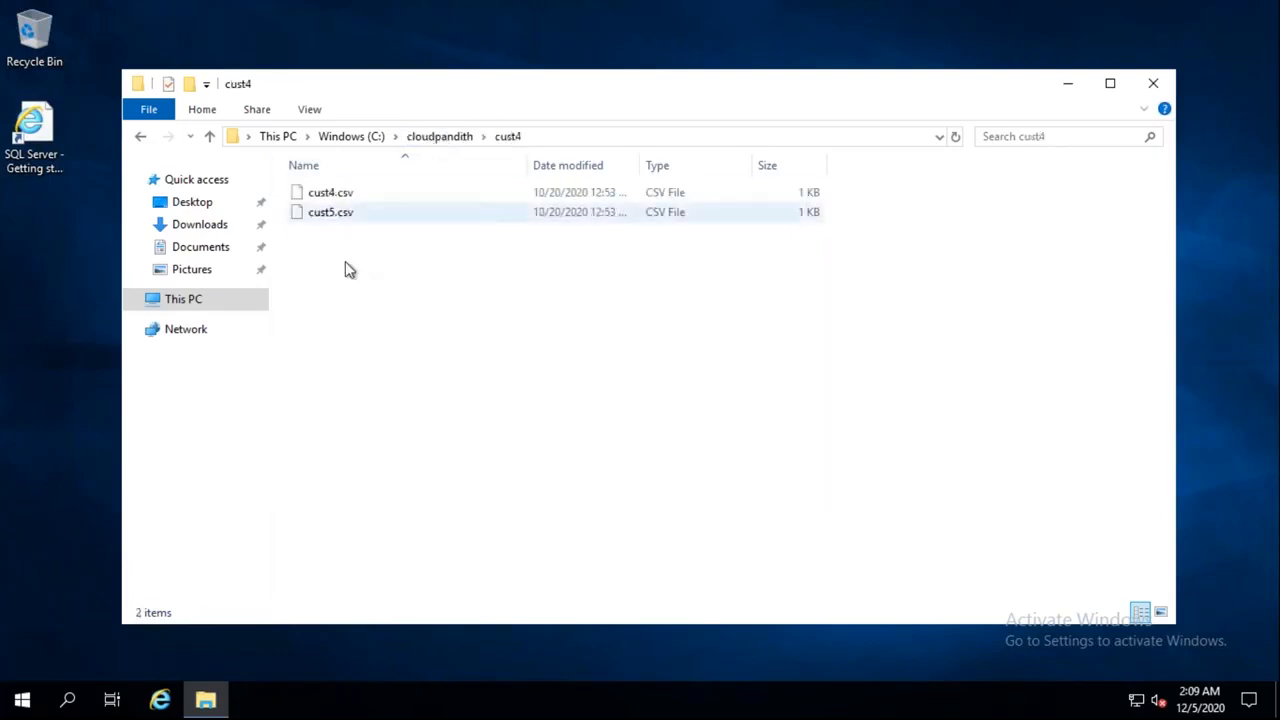
{"action": "left_click", "coordinate": [441, 137]}
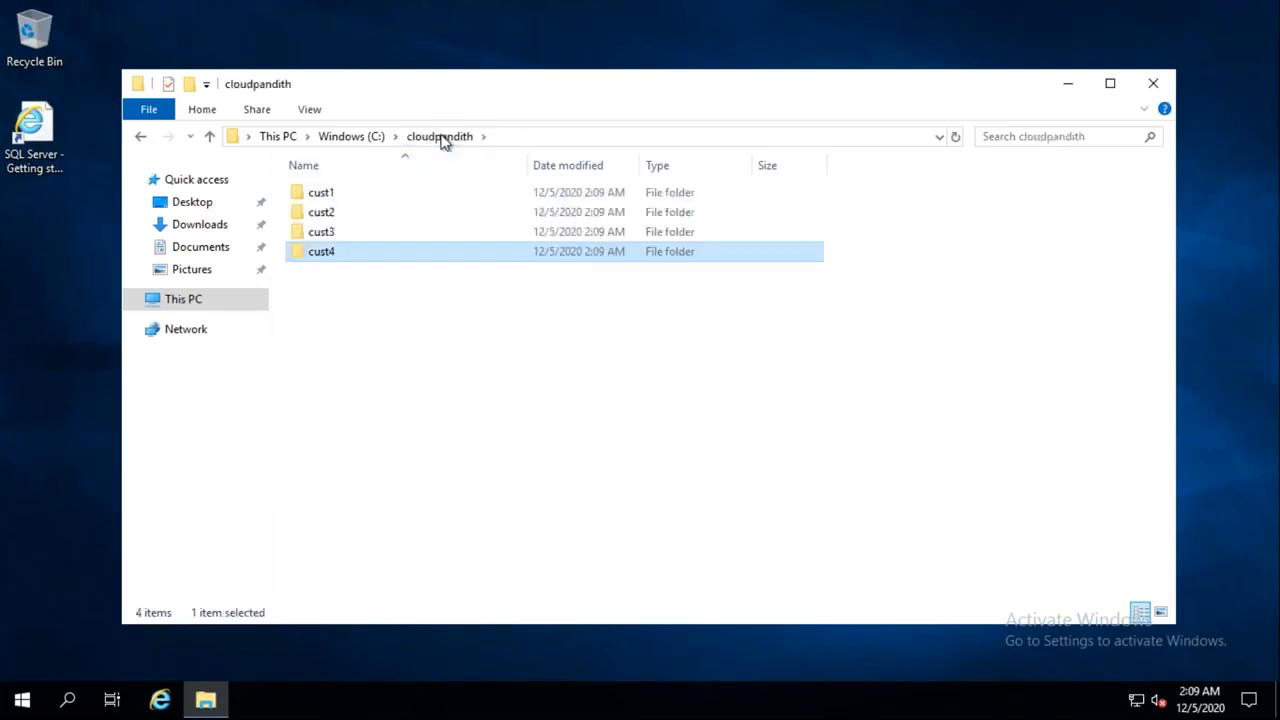
Minimise the cloudpandith folder window and start Internet Explorer from the taskbar
{"action": "left_click", "coordinate": [460, 395]}
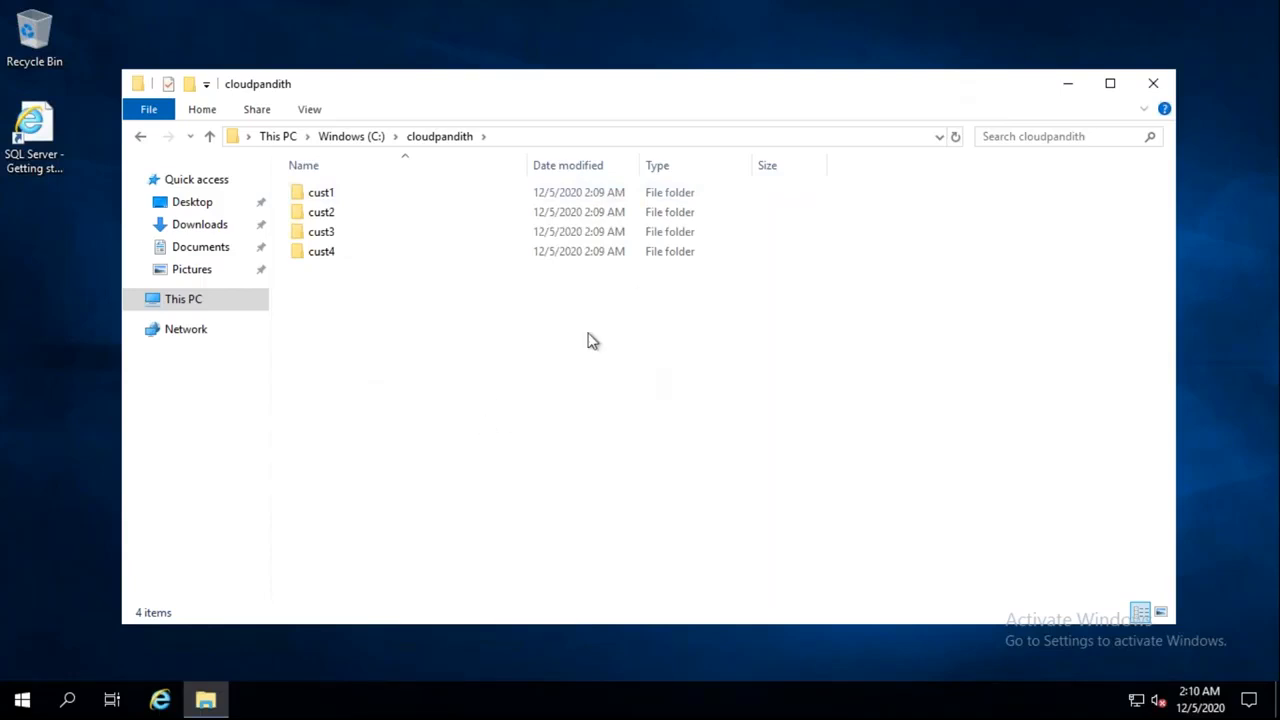
{"action": "left_click", "coordinate": [1068, 85]}
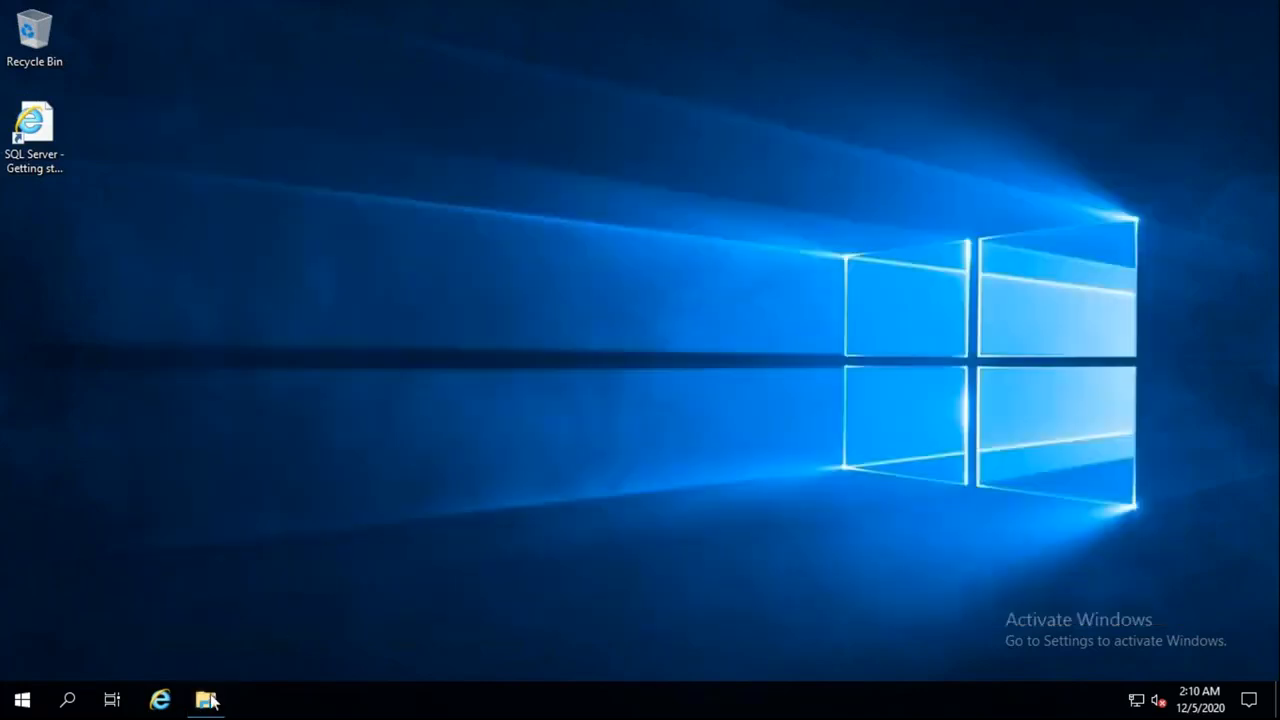
{"action": "left_click", "coordinate": [210, 699]}
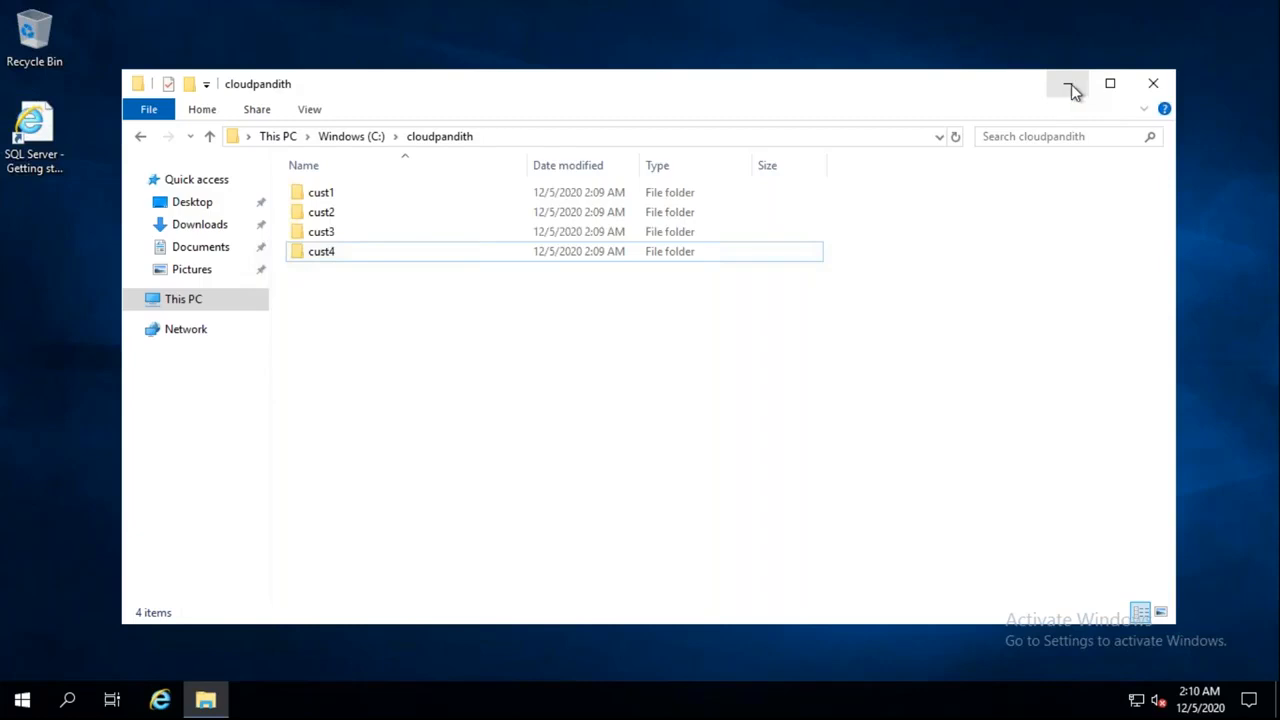
{"action": "left_click", "coordinate": [1068, 86]}
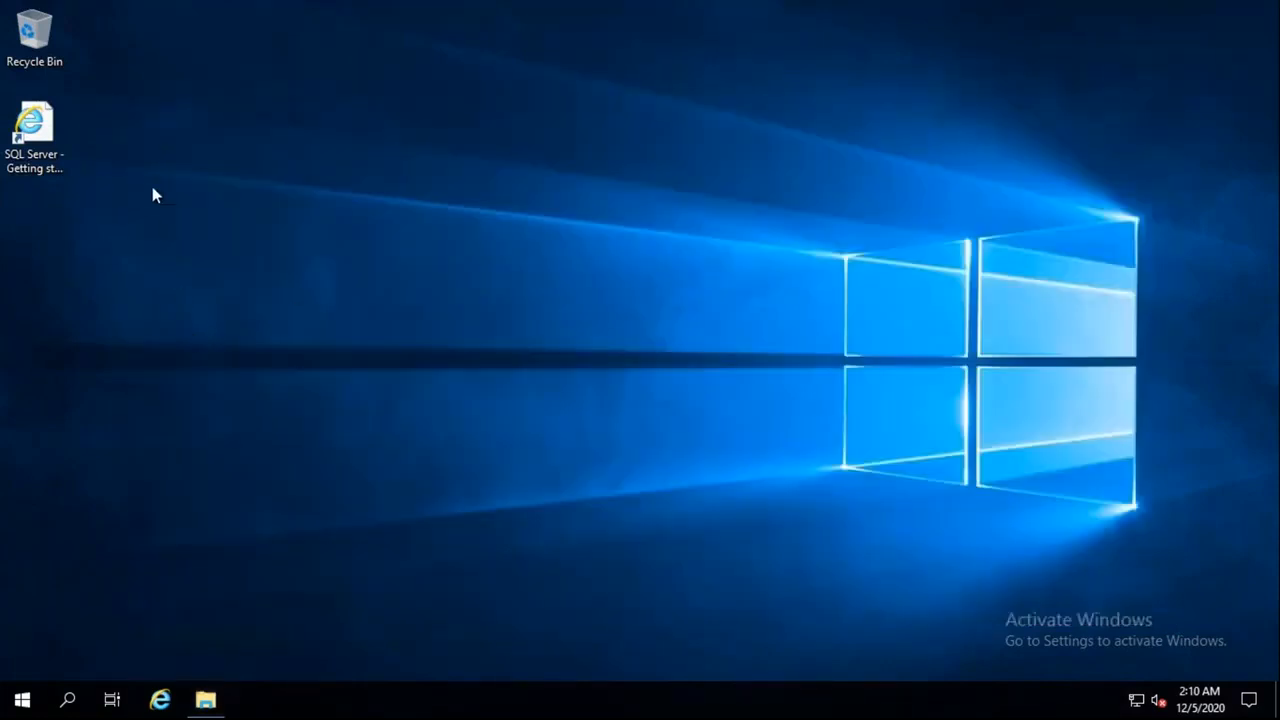
{"action": "right_click", "coordinate": [193, 141]}
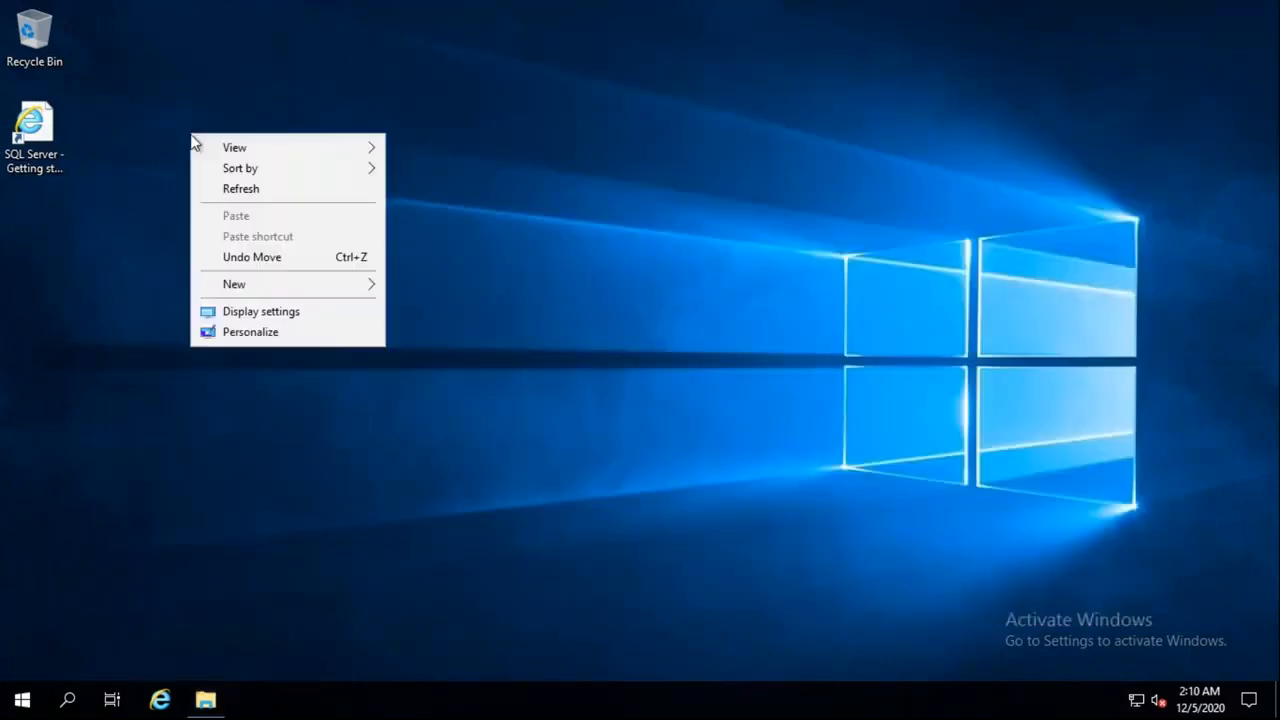
{"action": "left_click", "coordinate": [147, 176]}
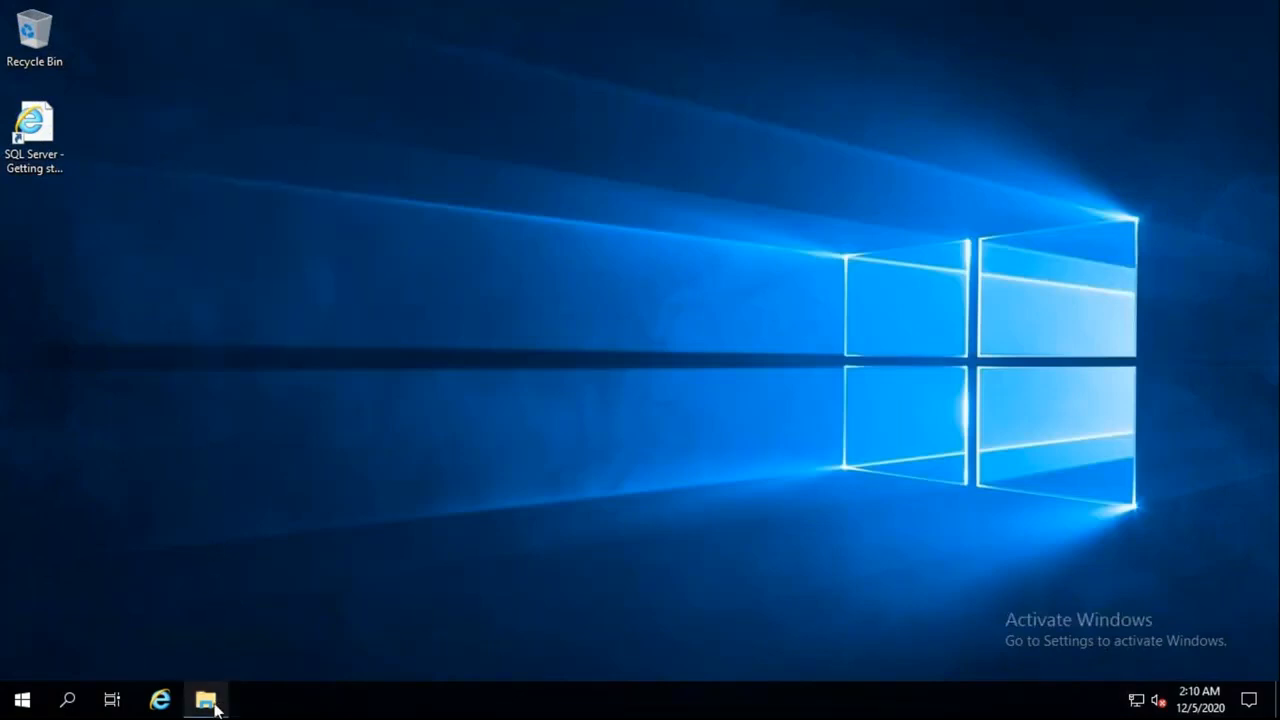
{"action": "mouse_move", "coordinate": [210, 700]}
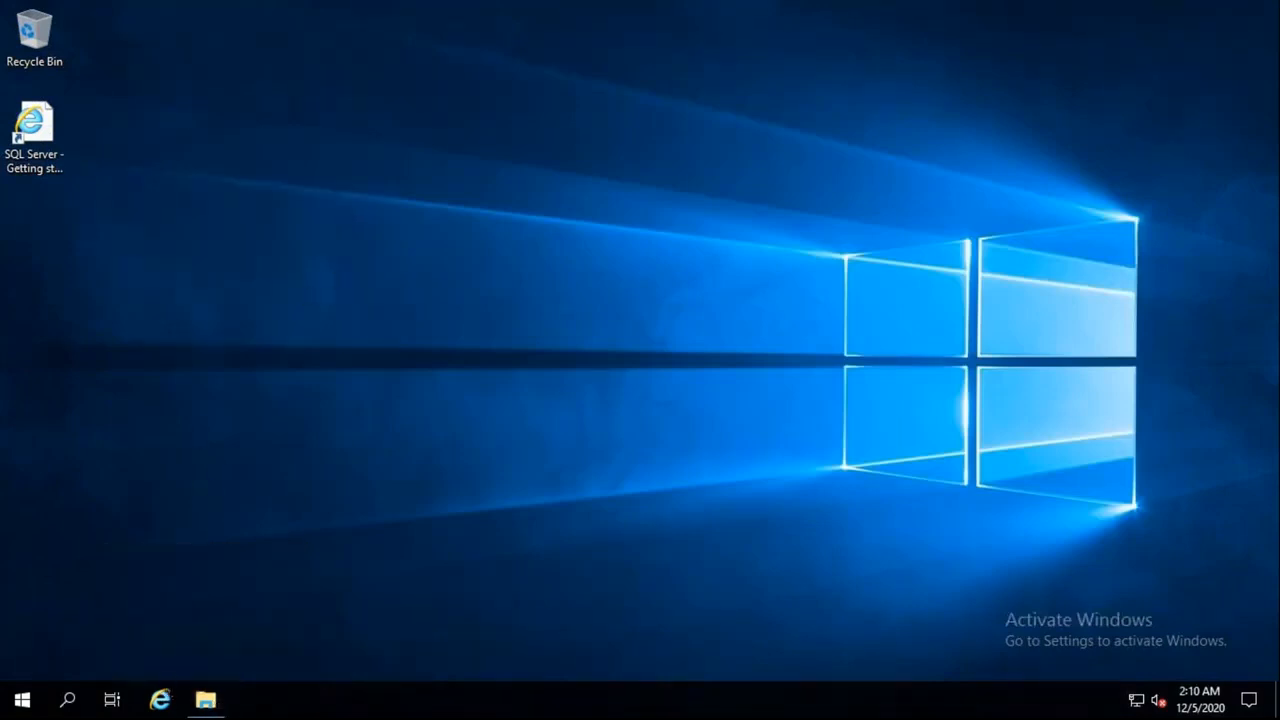
{"action": "left_click", "coordinate": [160, 700]}
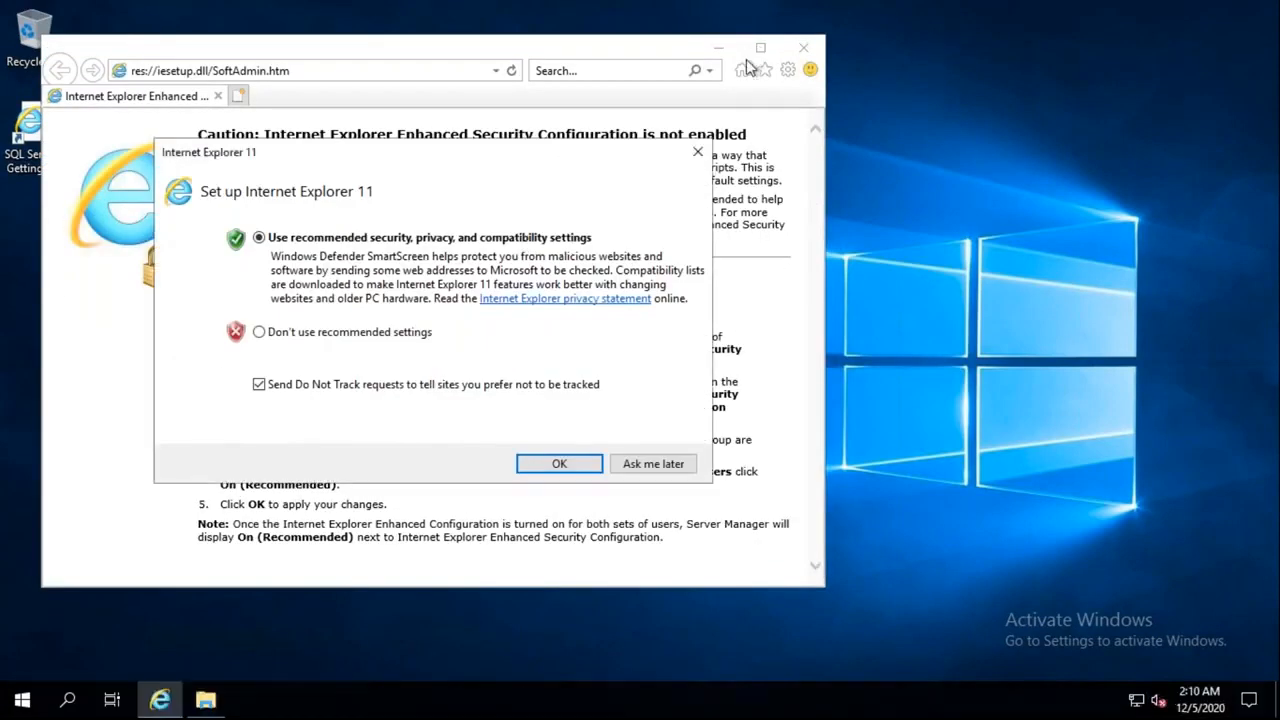
Skip IE setup, maximise the browser and search Bing for 'download integration ruintime'
{"action": "left_click", "coordinate": [668, 464]}
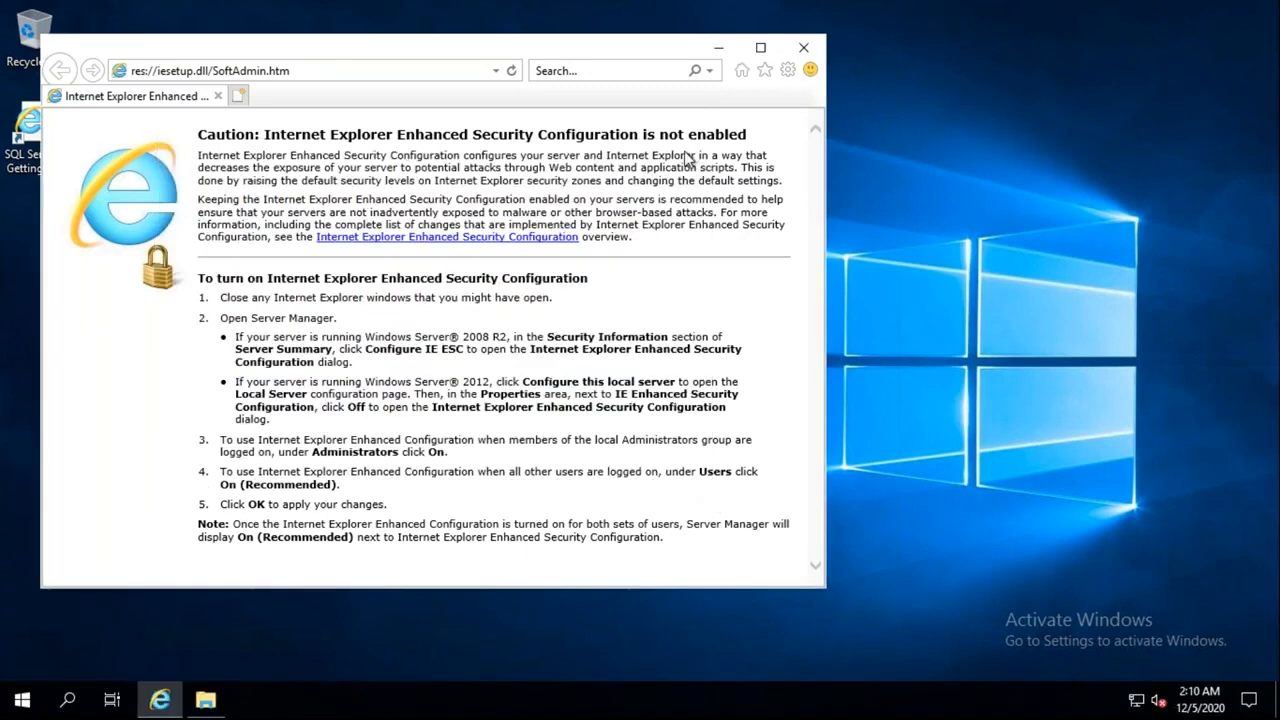
{"action": "left_click", "coordinate": [760, 47]}
{"action": "left_click", "coordinate": [279, 41]}
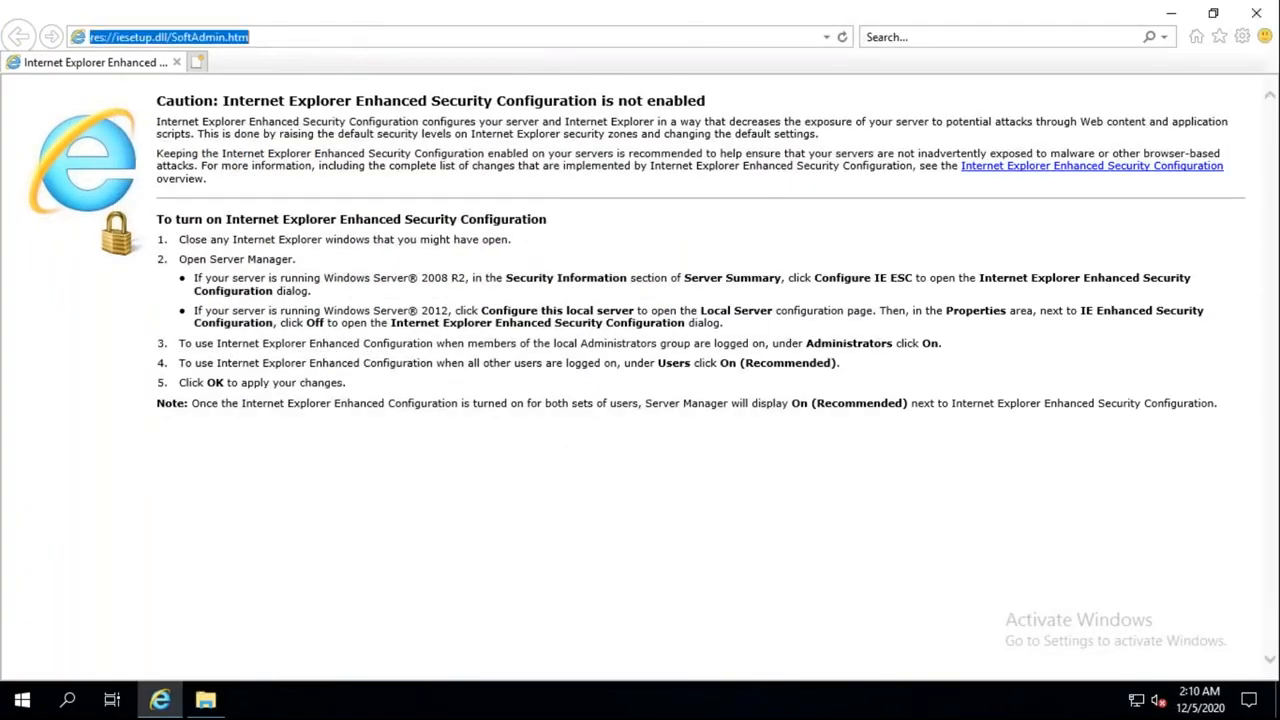
{"action": "key", "text": "BackSpace"}
{"action": "type", "text": "cloud"}
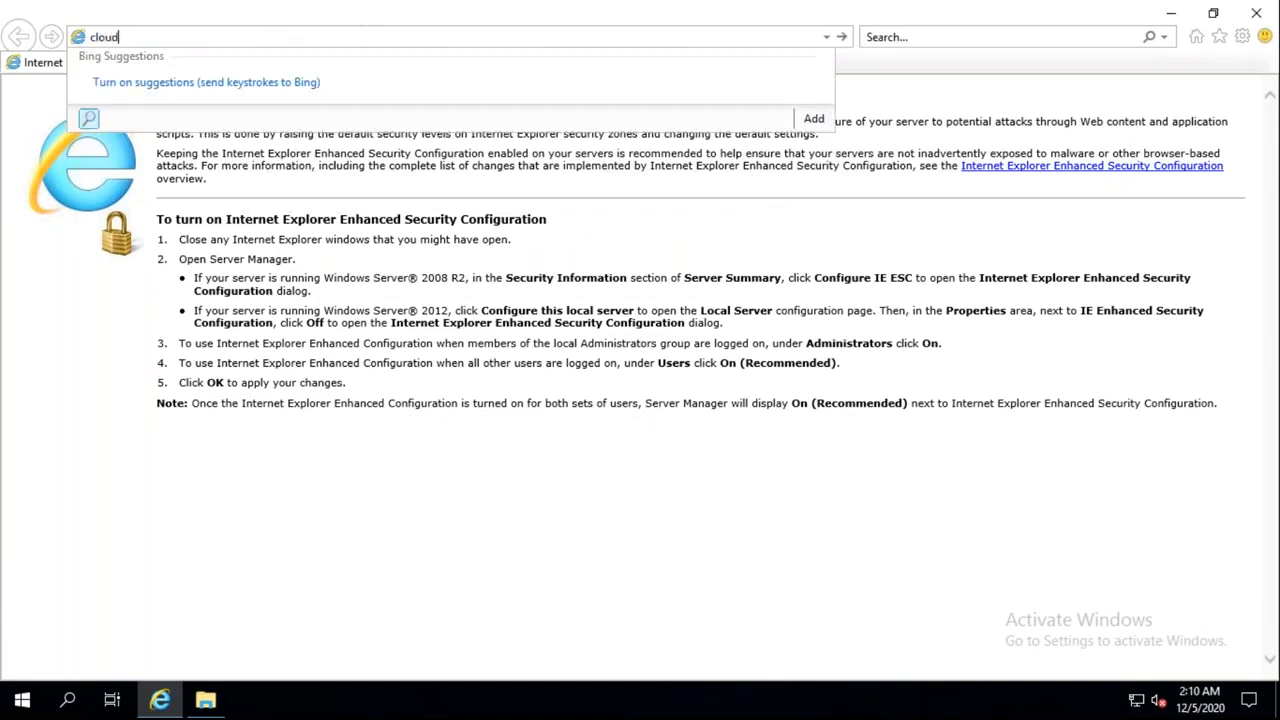
{"action": "key", "text": "BackSpace"}
{"action": "key", "text": "BackSpace"}
{"action": "type", "text": "download"}
{"action": "type", "text": "integration ruintime"}
{"action": "key", "text": "Return"}
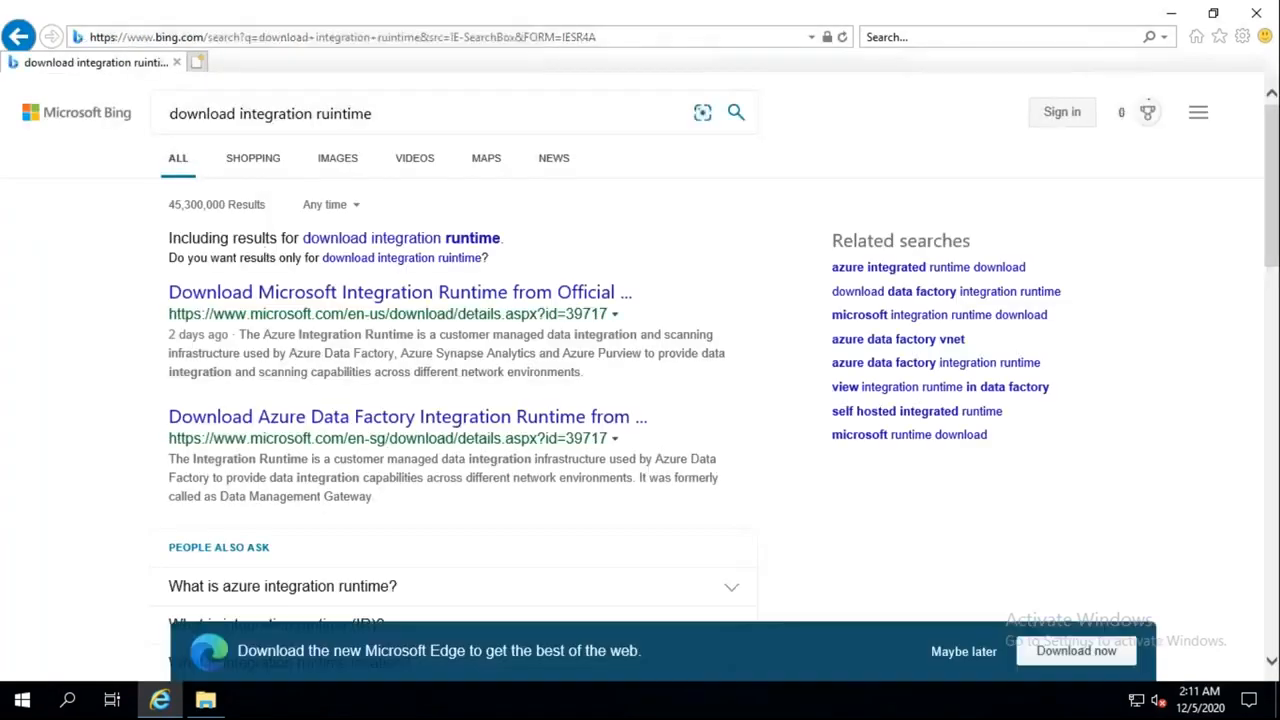
Download IntegrationRuntime_5.0.7632.4.msi from Microsoft's page, allowing microsoft.com pop-ups once
{"action": "left_click", "coordinate": [247, 307]}
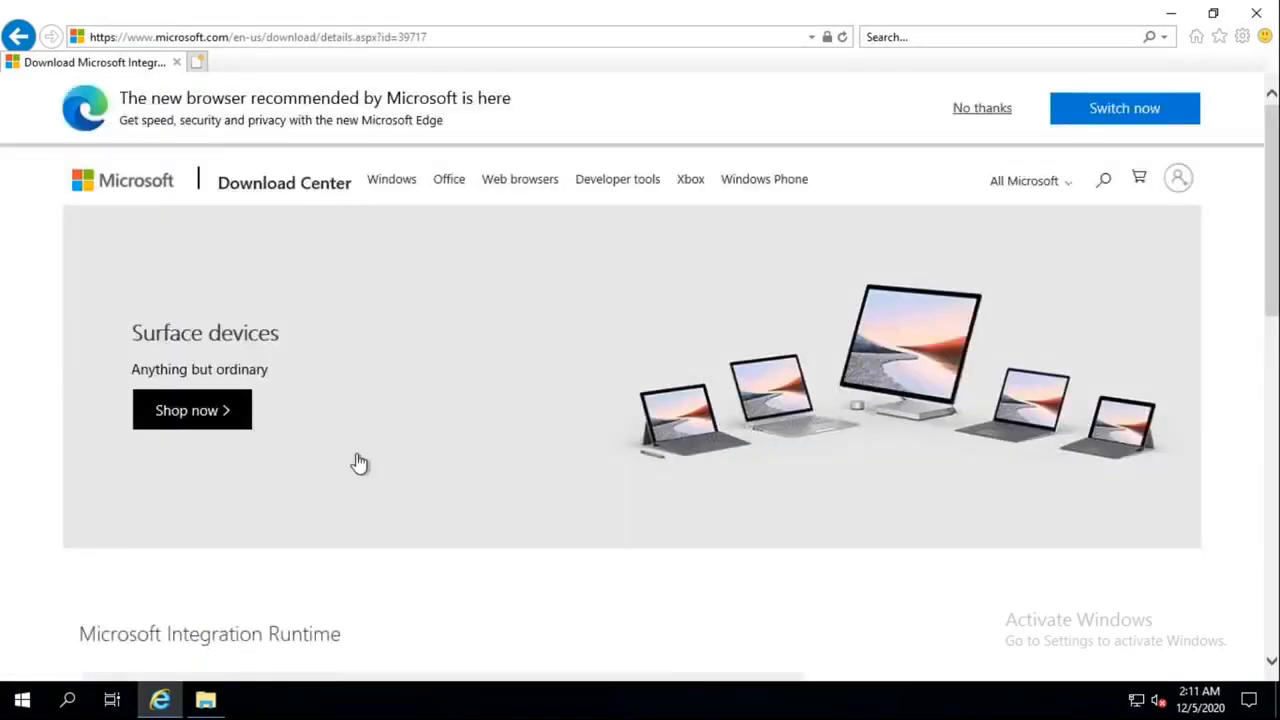
{"action": "scroll", "coordinate": [354, 451], "scroll_direction": "down", "scroll_amount": 3}
{"action": "left_click", "coordinate": [700, 396]}
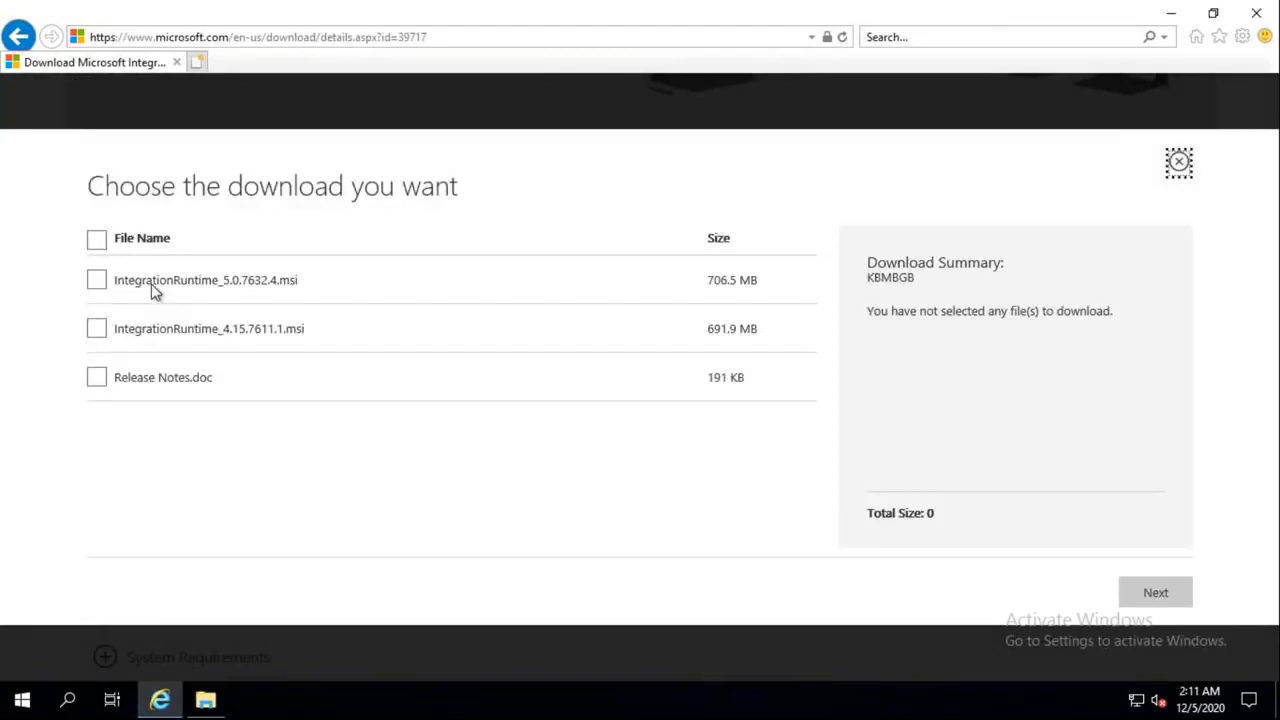
{"action": "left_click", "coordinate": [98, 282]}
{"action": "left_click", "coordinate": [1185, 594]}
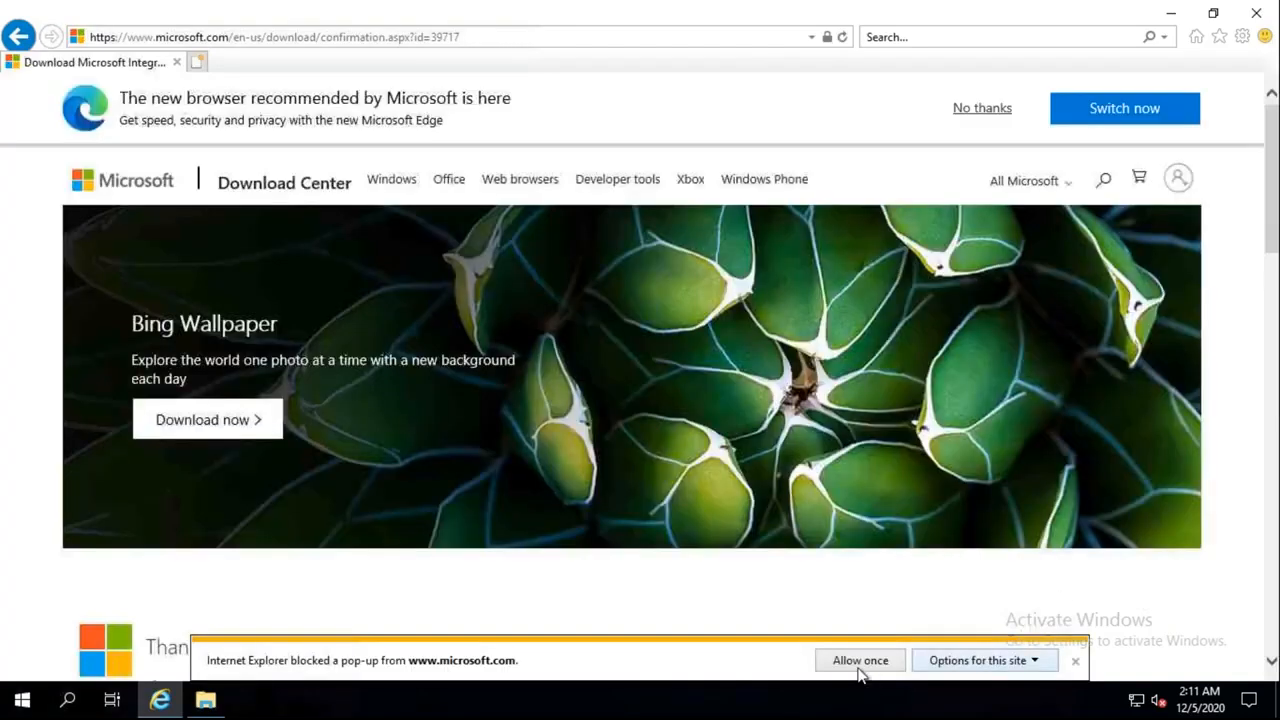
{"action": "left_click", "coordinate": [860, 664]}
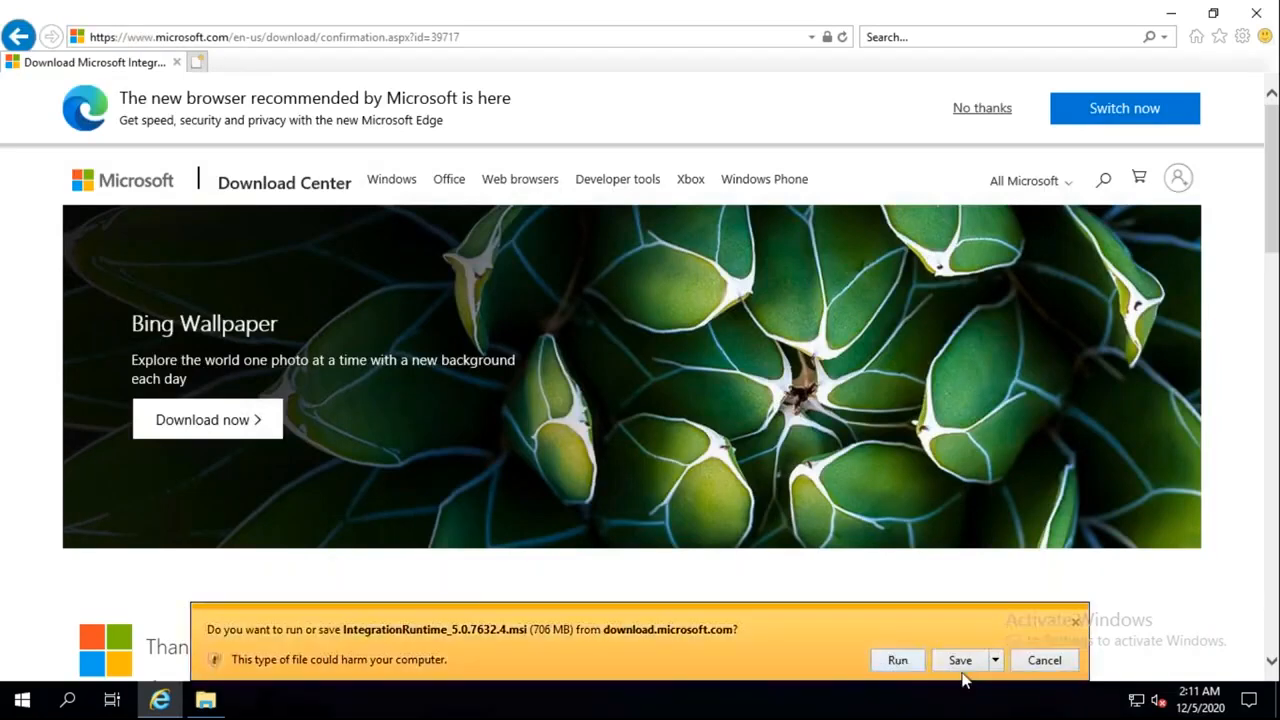
Choose to run the Integration Runtime installer once its download completes
{"action": "left_click", "coordinate": [896, 662]}
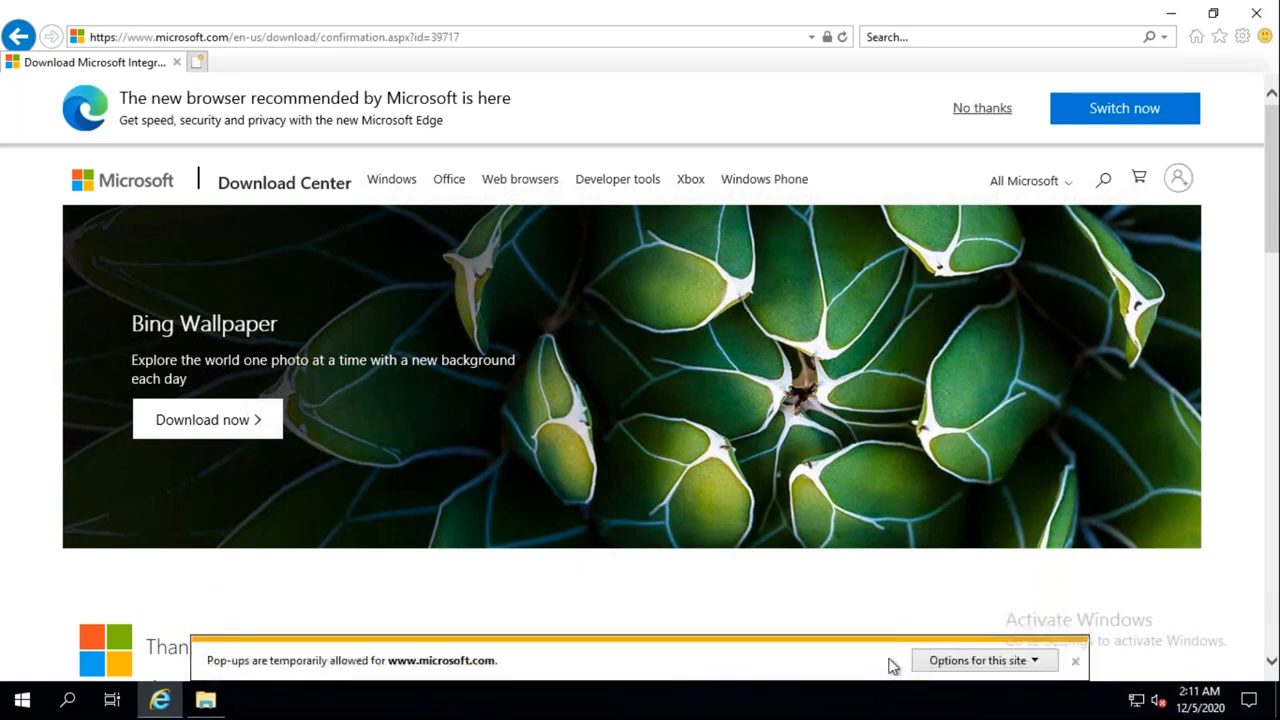
{"action": "mouse_move", "coordinate": [858, 30]}
{"action": "left_click", "coordinate": [706, 15]}
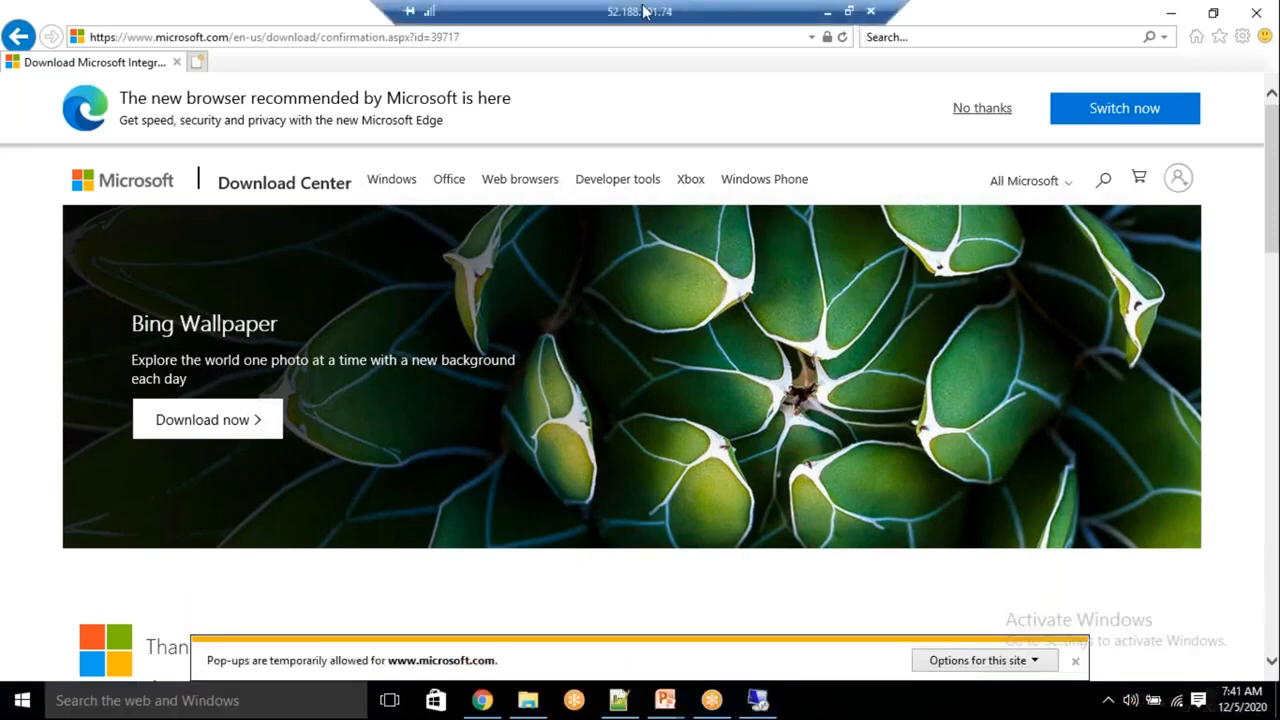
{"action": "left_click", "coordinate": [1239, 41]}
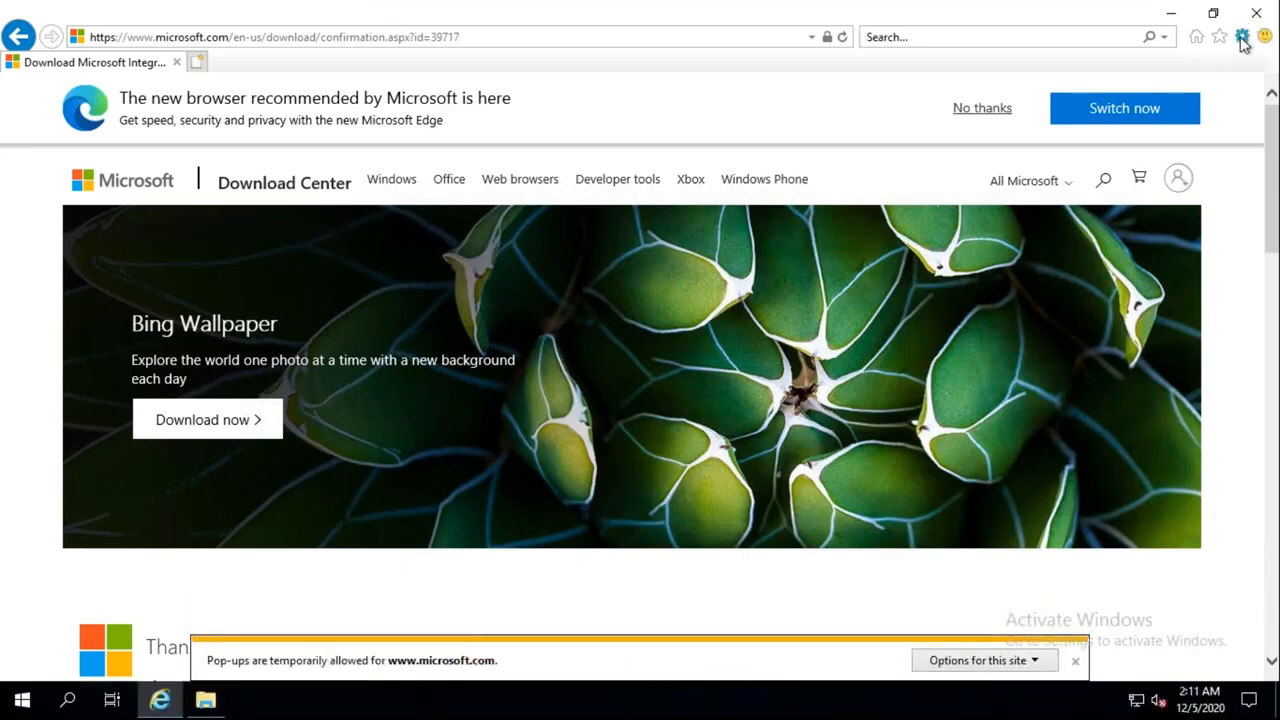
{"action": "left_click", "coordinate": [1241, 37]}
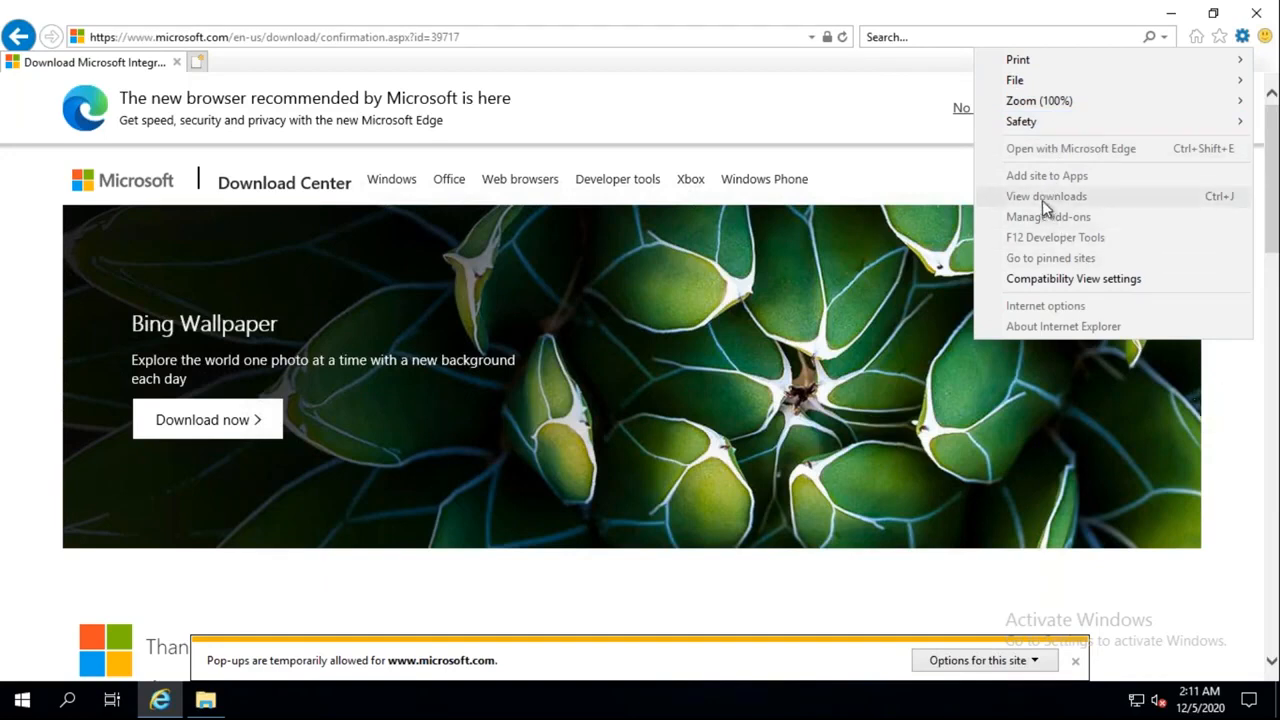
{"action": "left_click", "coordinate": [1232, 404]}
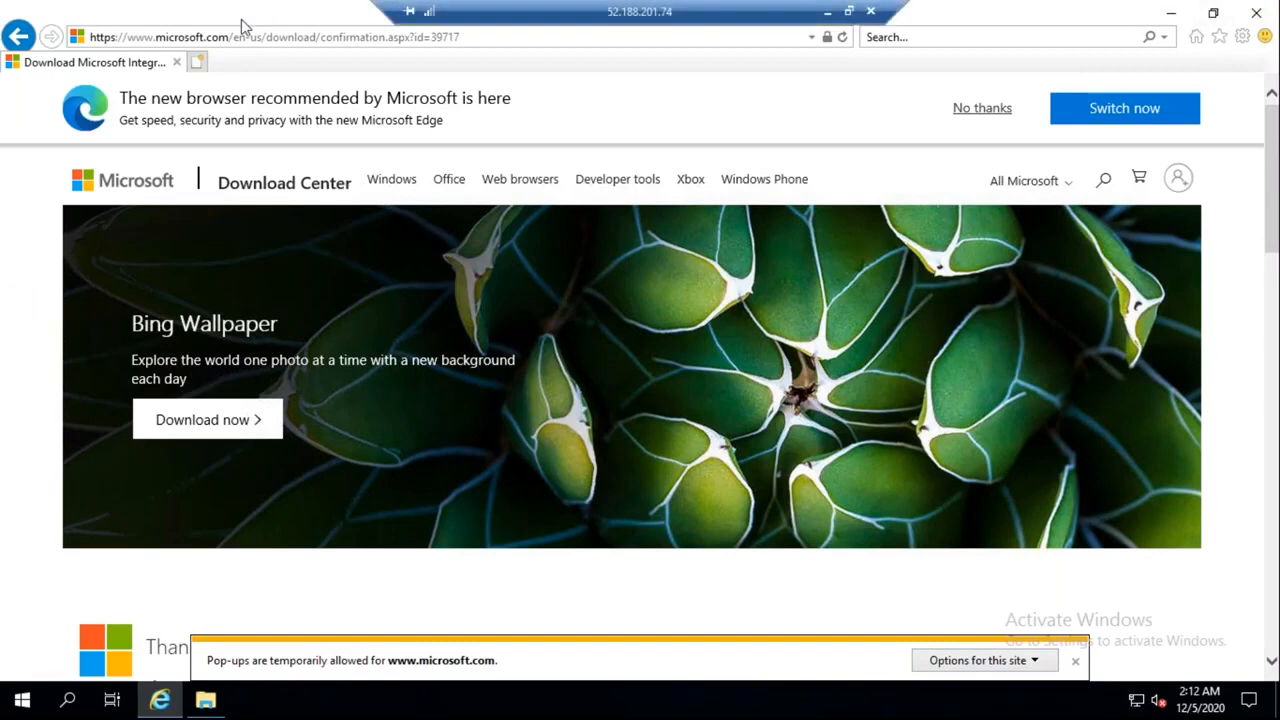
Open the browser's View Downloads list from the Tools menu
{"action": "left_click", "coordinate": [828, 12]}
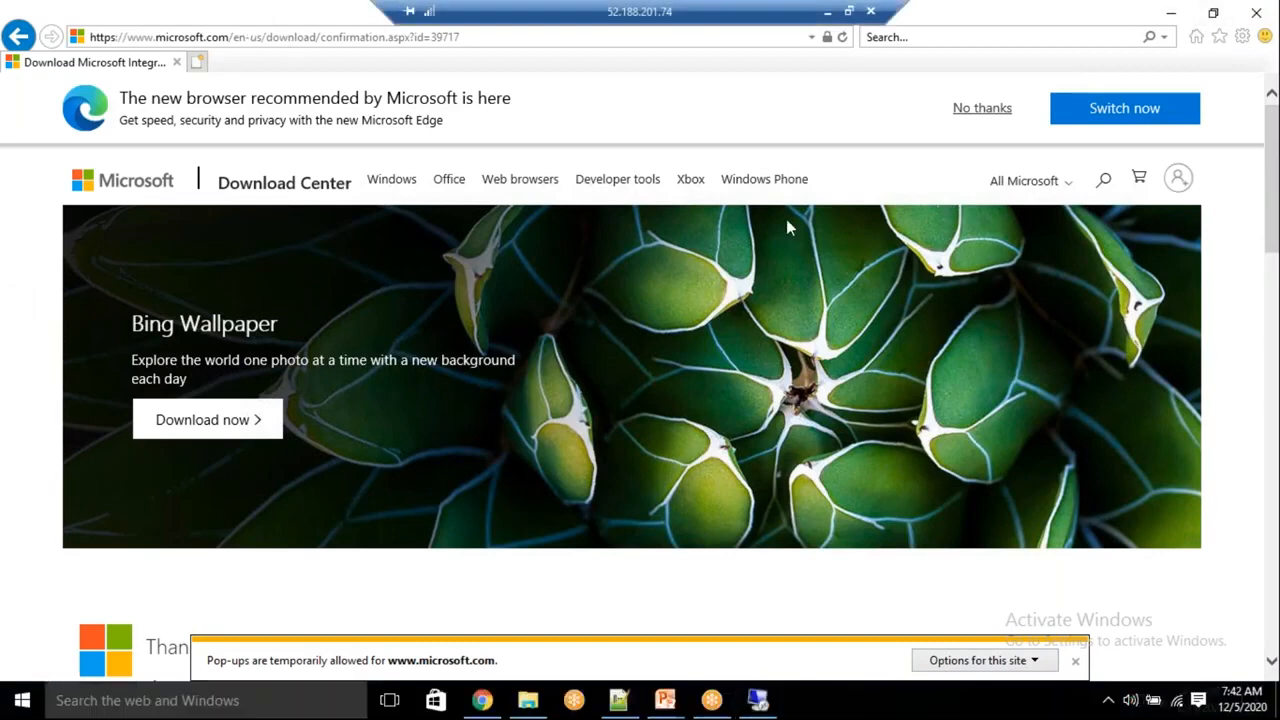
{"action": "left_click", "coordinate": [667, 589]}
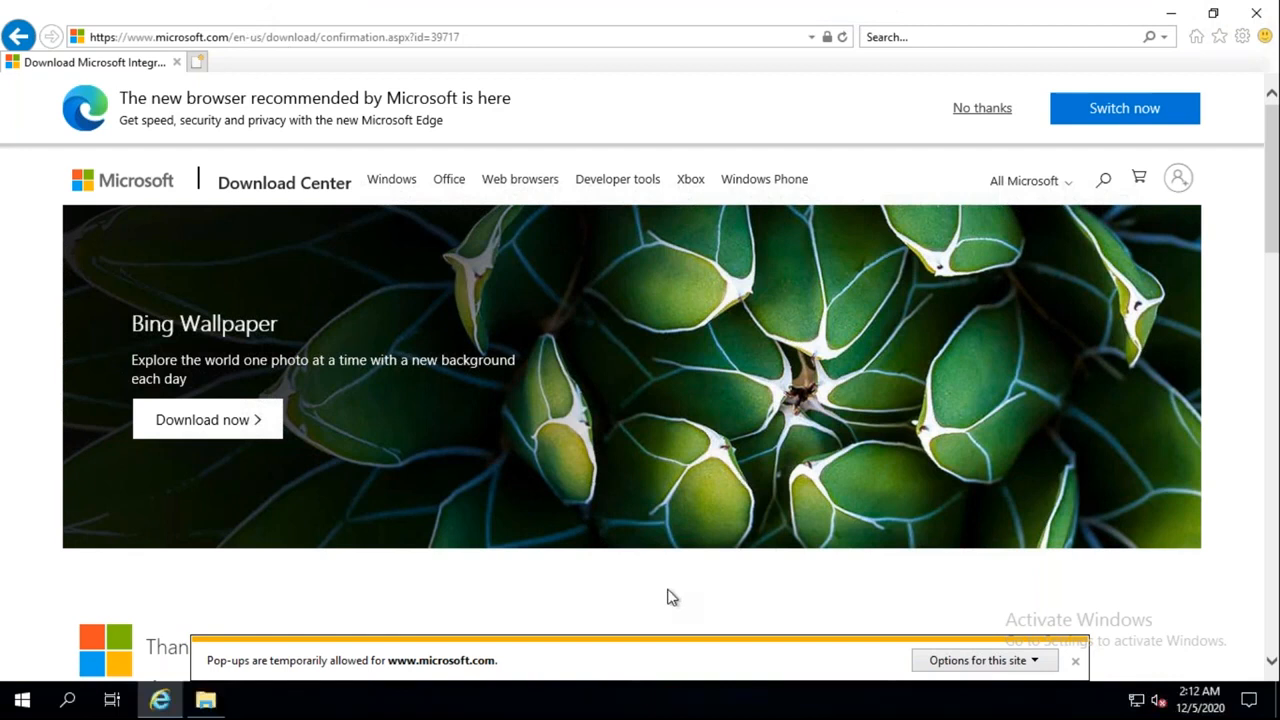
{"action": "left_click", "coordinate": [1243, 38]}
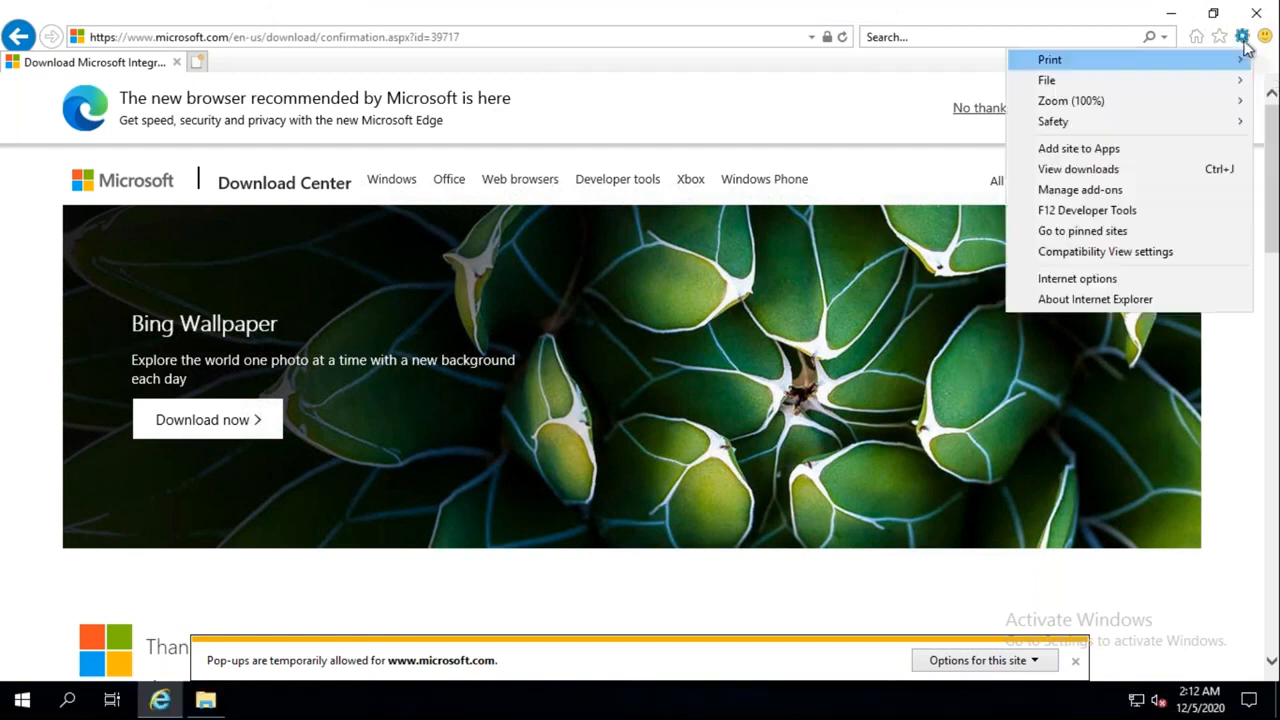
{"action": "left_click", "coordinate": [1100, 176]}
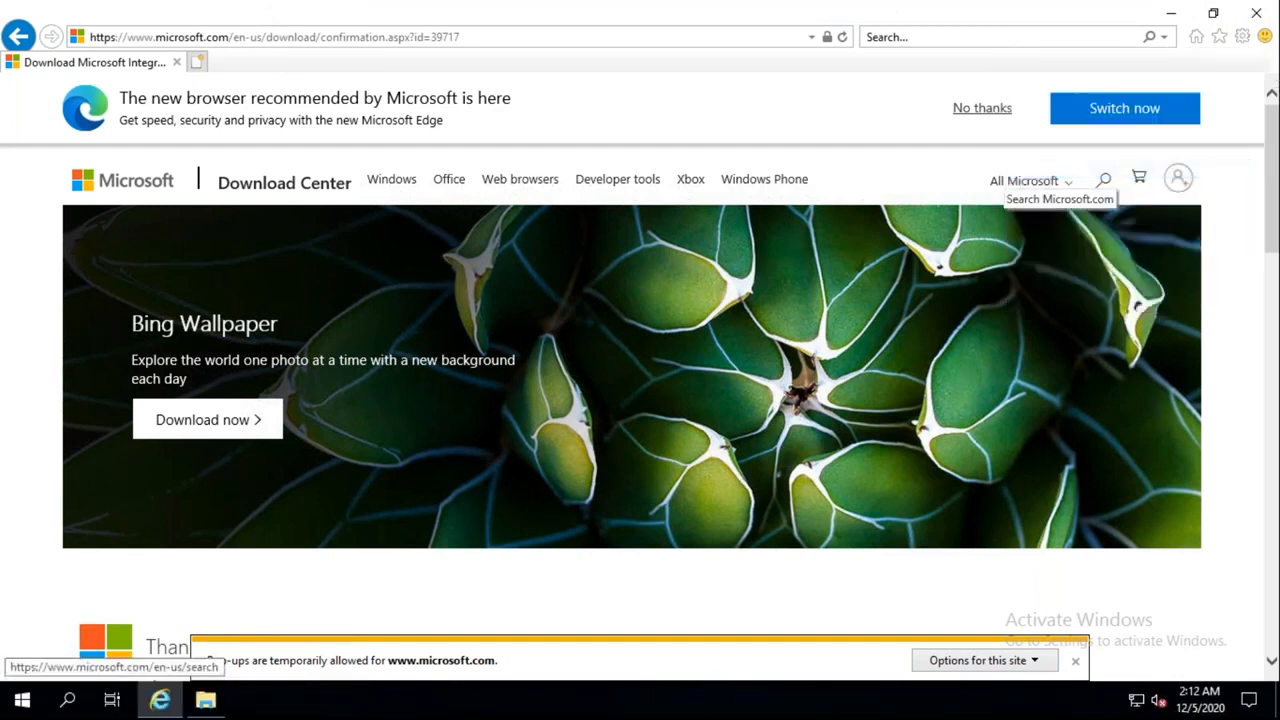
{"action": "left_click", "coordinate": [1243, 36]}
{"action": "left_click", "coordinate": [1103, 170]}
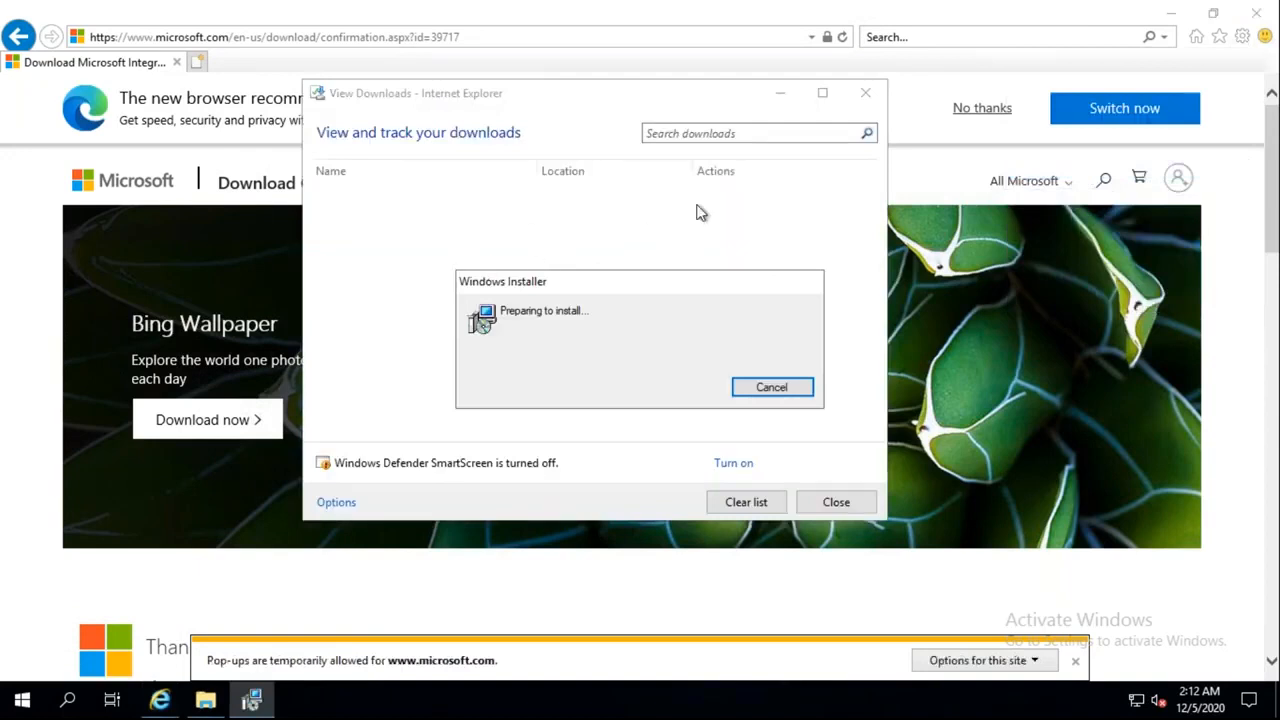
Accept the licence terms and install the integration runtime into the default destination folder
{"action": "left_click", "coordinate": [785, 95]}
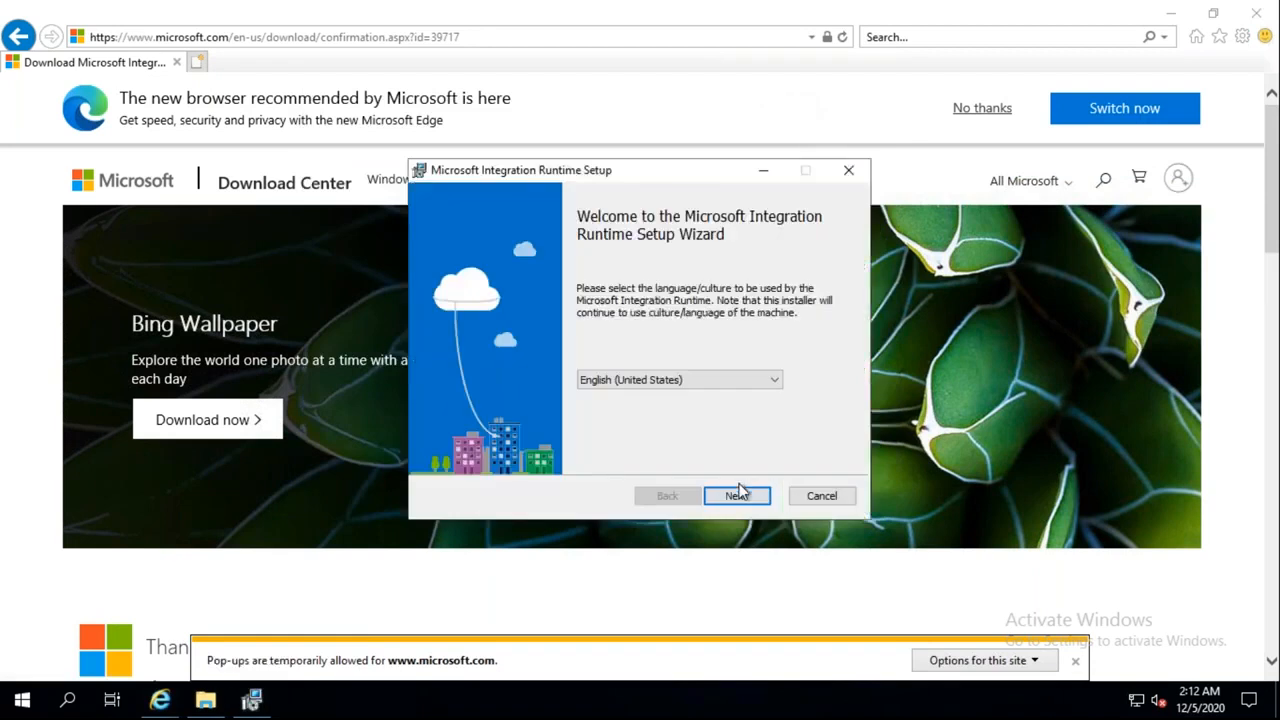
{"action": "left_click", "coordinate": [737, 494]}
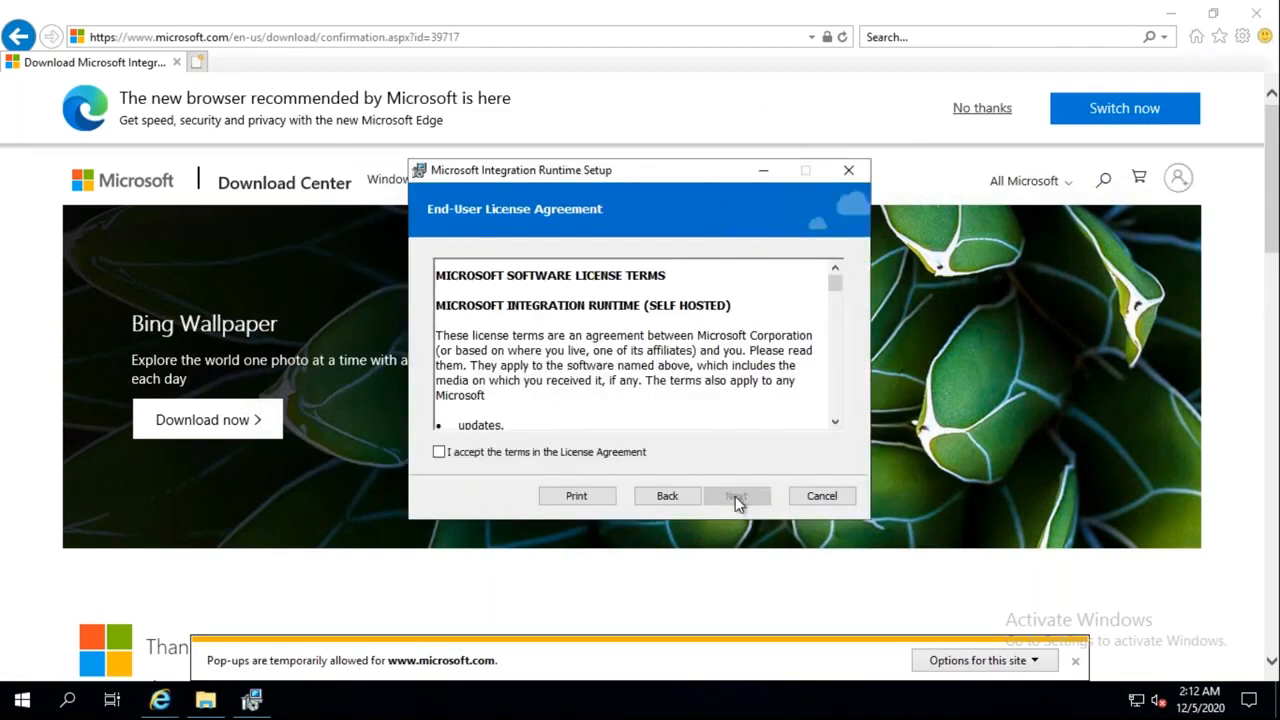
{"action": "left_click", "coordinate": [503, 452]}
{"action": "left_click", "coordinate": [737, 497]}
{"action": "left_click", "coordinate": [736, 497]}
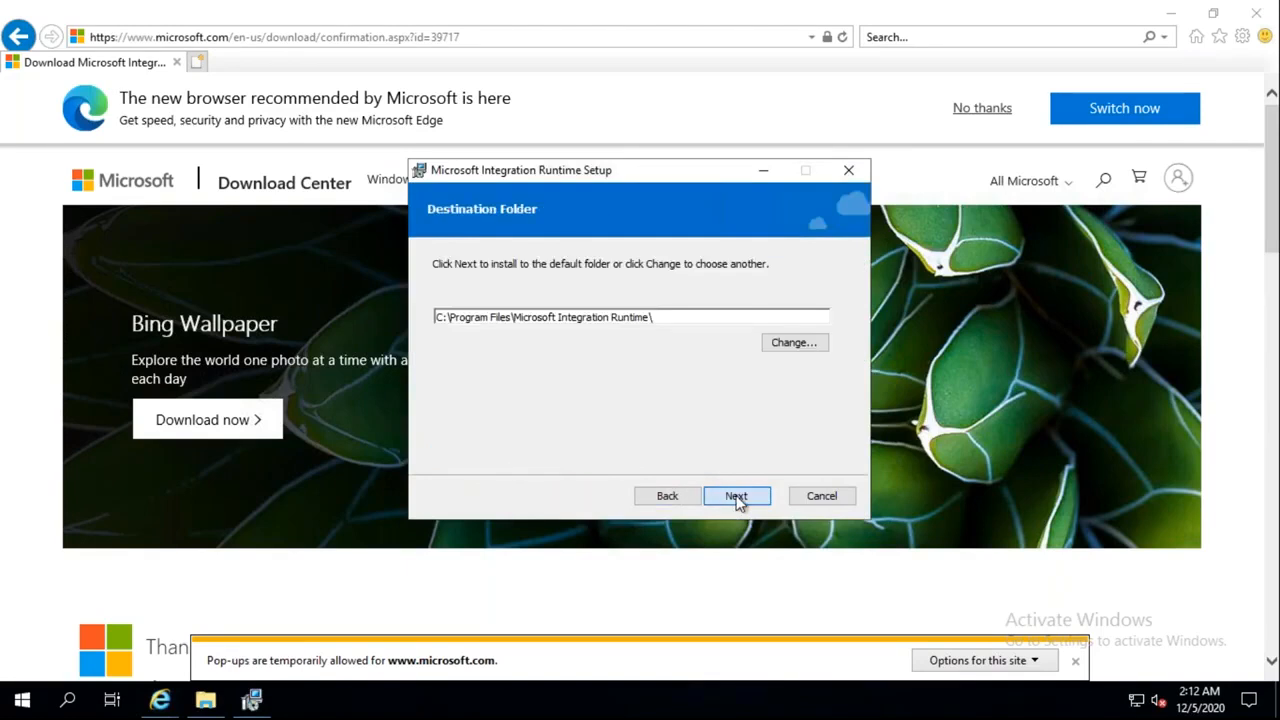
{"action": "left_click", "coordinate": [736, 497]}
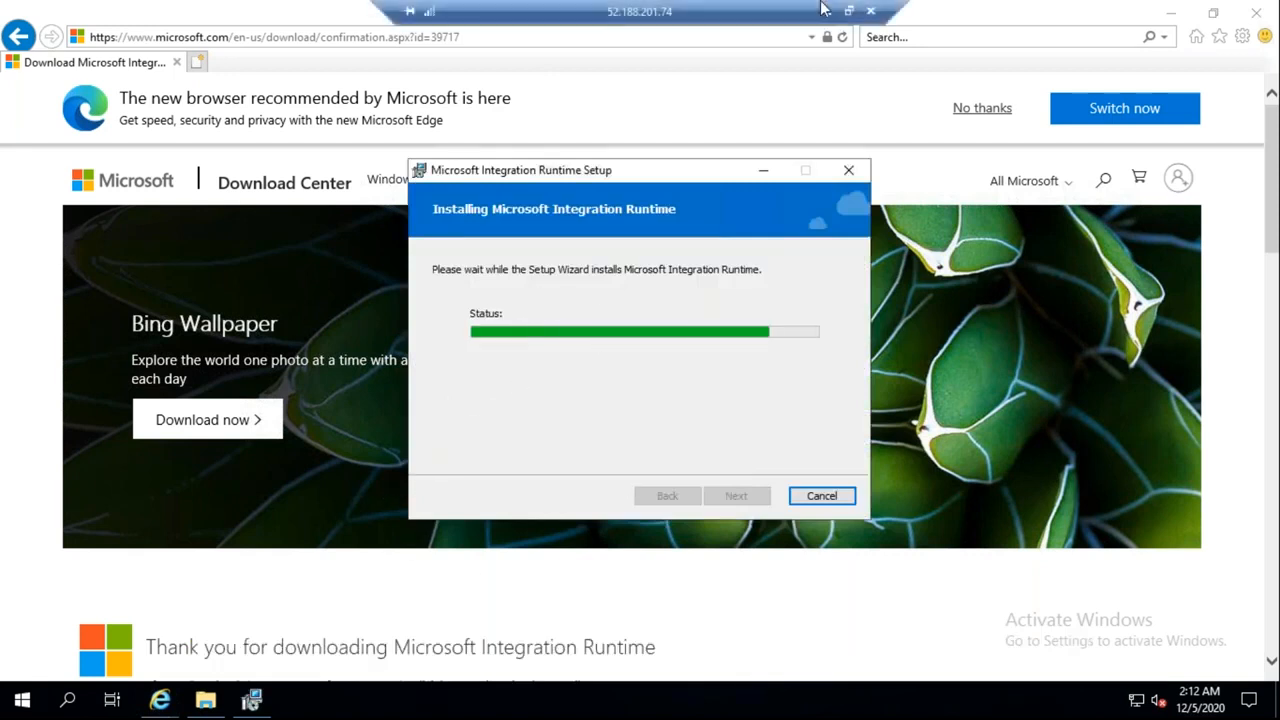
Return to the Azure portal and open the newly deployed cloudpandithbiadfv21205 data factory
{"action": "left_click", "coordinate": [828, 14]}
{"action": "left_click", "coordinate": [483, 699]}
{"action": "left_click", "coordinate": [540, 15]}
{"action": "left_click", "coordinate": [403, 548]}
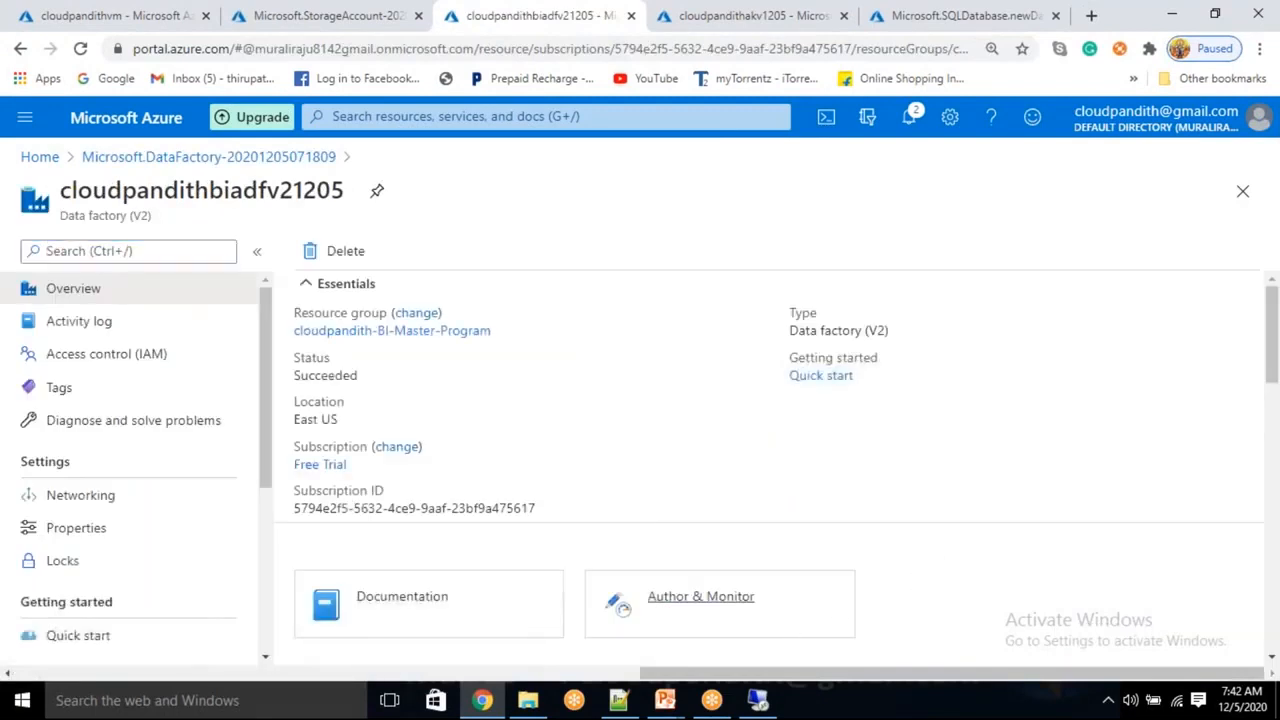
Launch Author & Monitor for cloudpandithbiadfv21205 and go to its Manage hub
{"action": "left_click", "coordinate": [700, 597]}
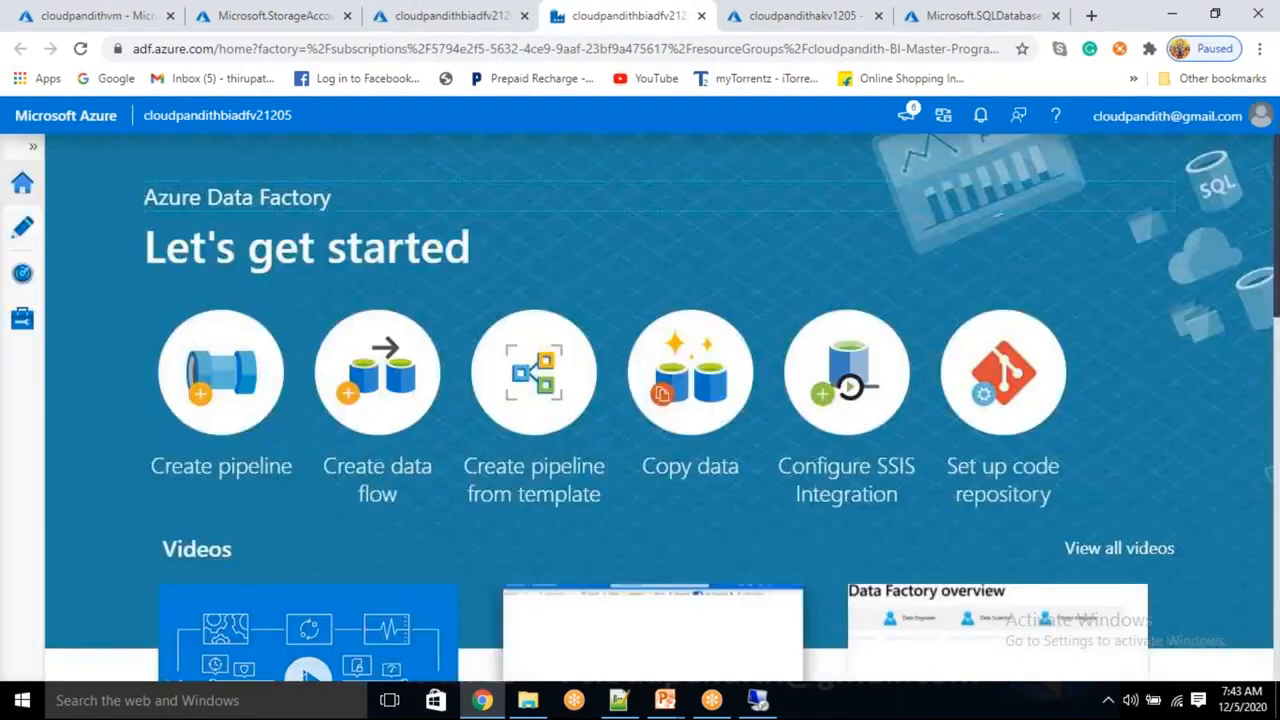
{"action": "left_click", "coordinate": [22, 320]}
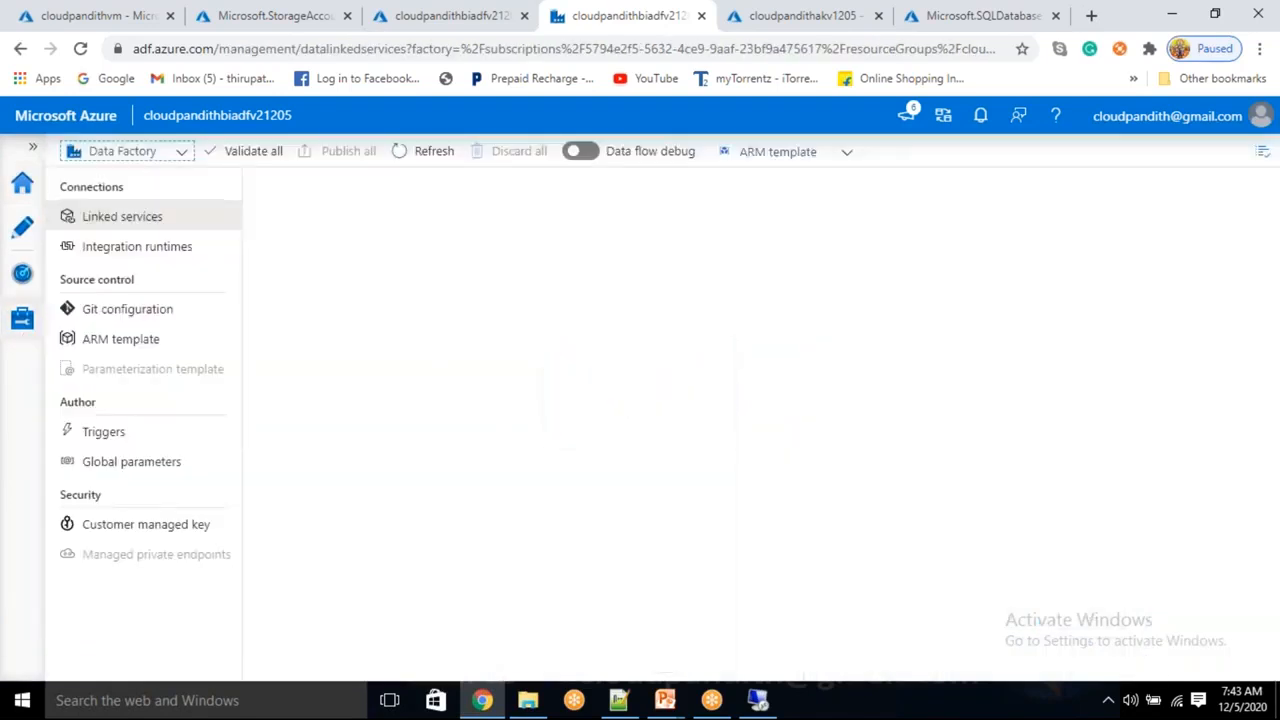
Start a new Azure, Self-Hosted integration runtime with the Self-Hosted network environment
{"action": "left_click", "coordinate": [165, 253]}
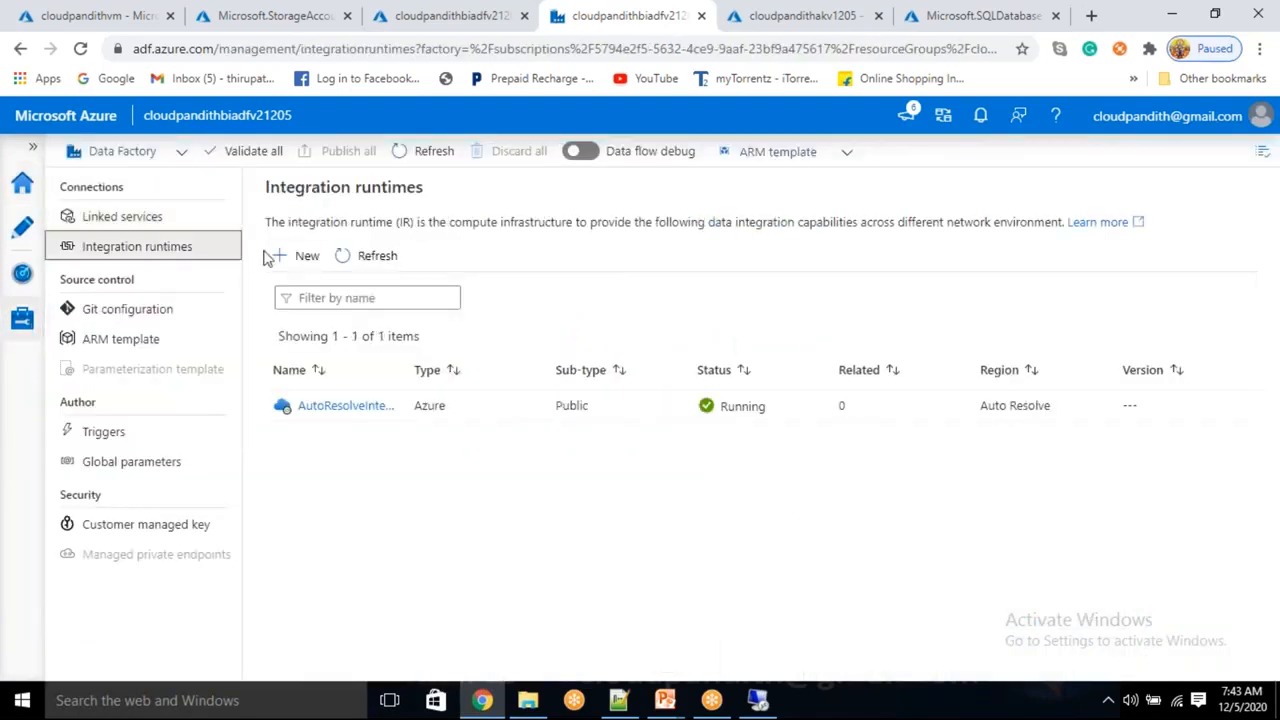
{"action": "left_click", "coordinate": [307, 257]}
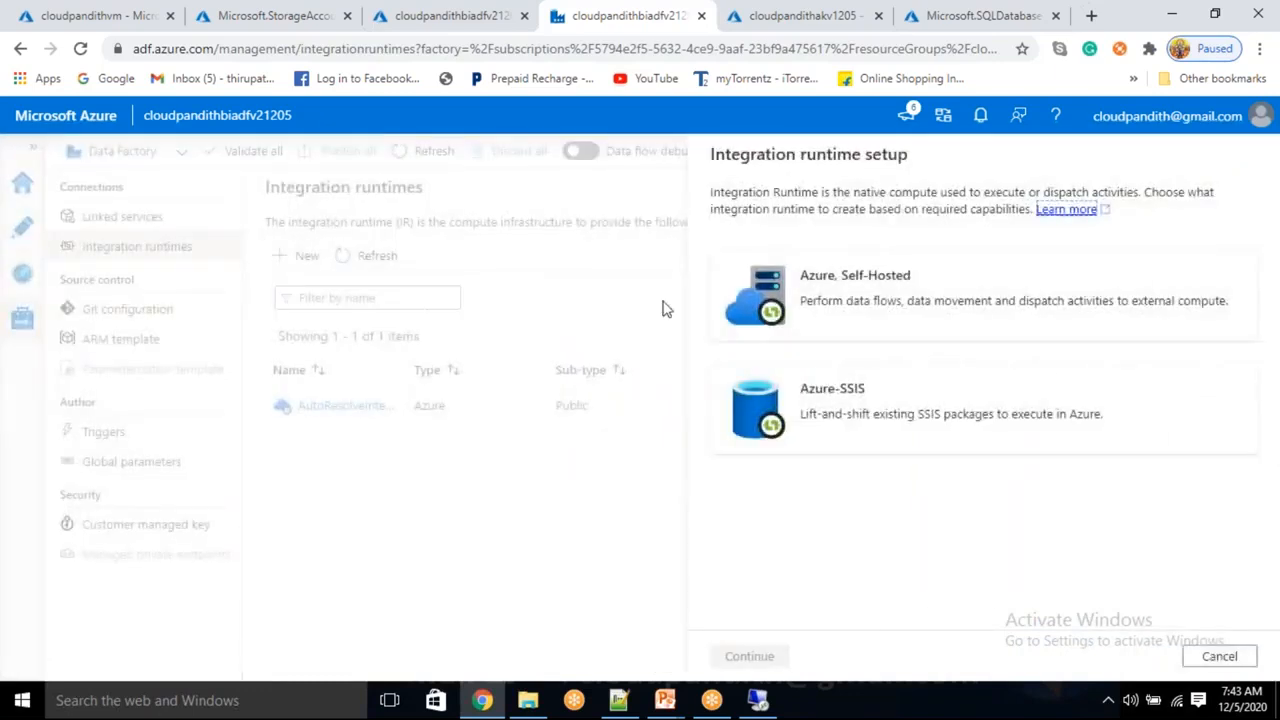
{"action": "left_click", "coordinate": [895, 268]}
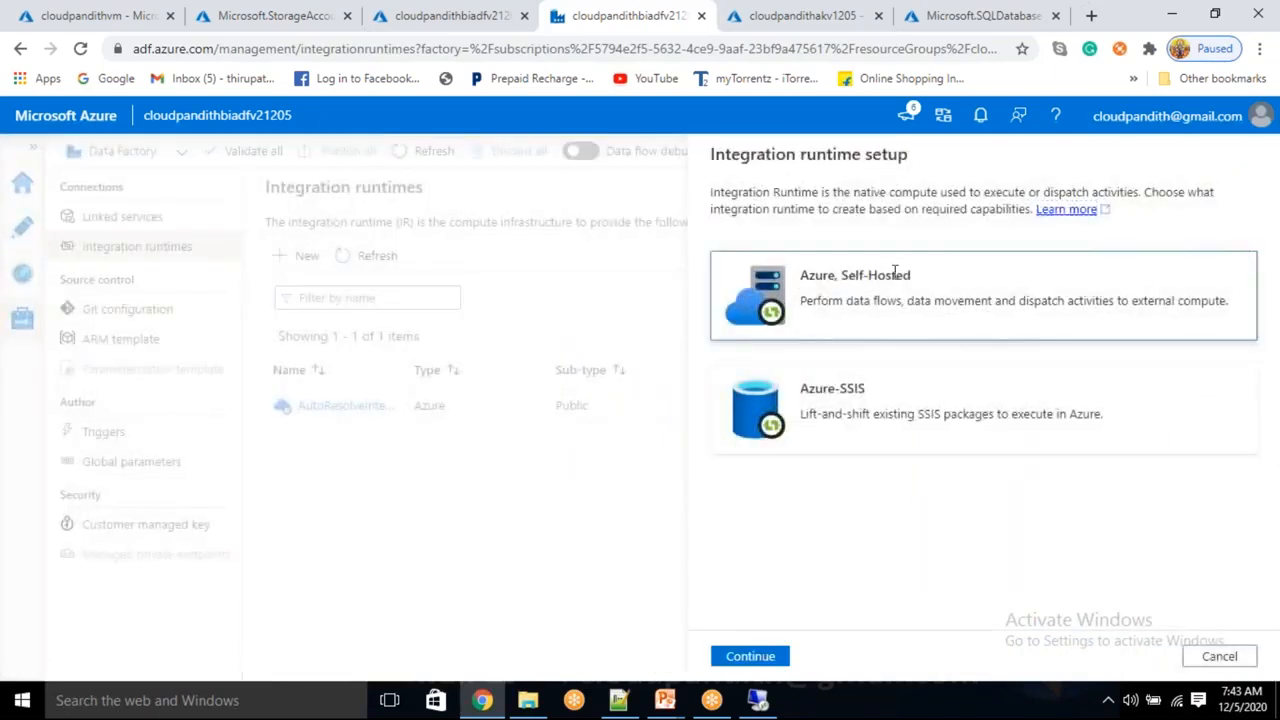
{"action": "left_click", "coordinate": [760, 658]}
{"action": "left_click", "coordinate": [846, 423]}
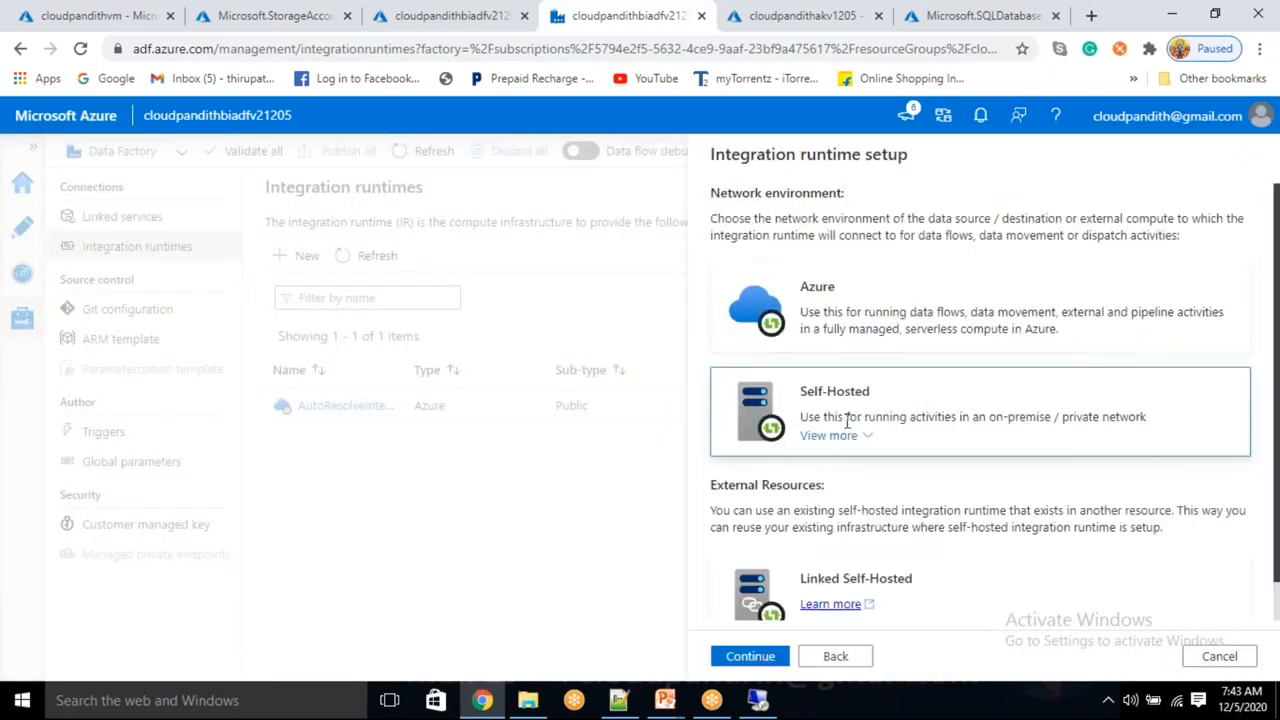
{"action": "left_click", "coordinate": [758, 648]}
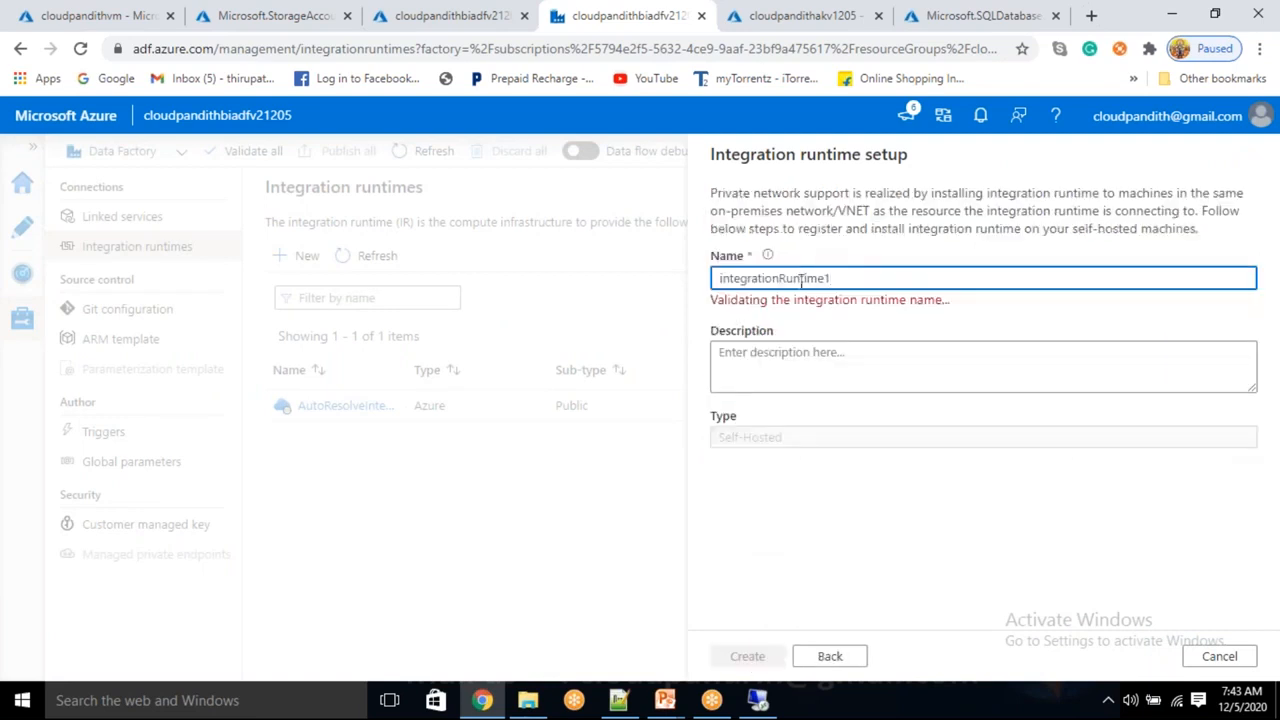
Name the runtime 'cloudpandithselfhostedIR', create it, and copy its first authentication key
{"action": "left_click_drag", "start_coordinate": [873, 285], "coordinate": [660, 288]}
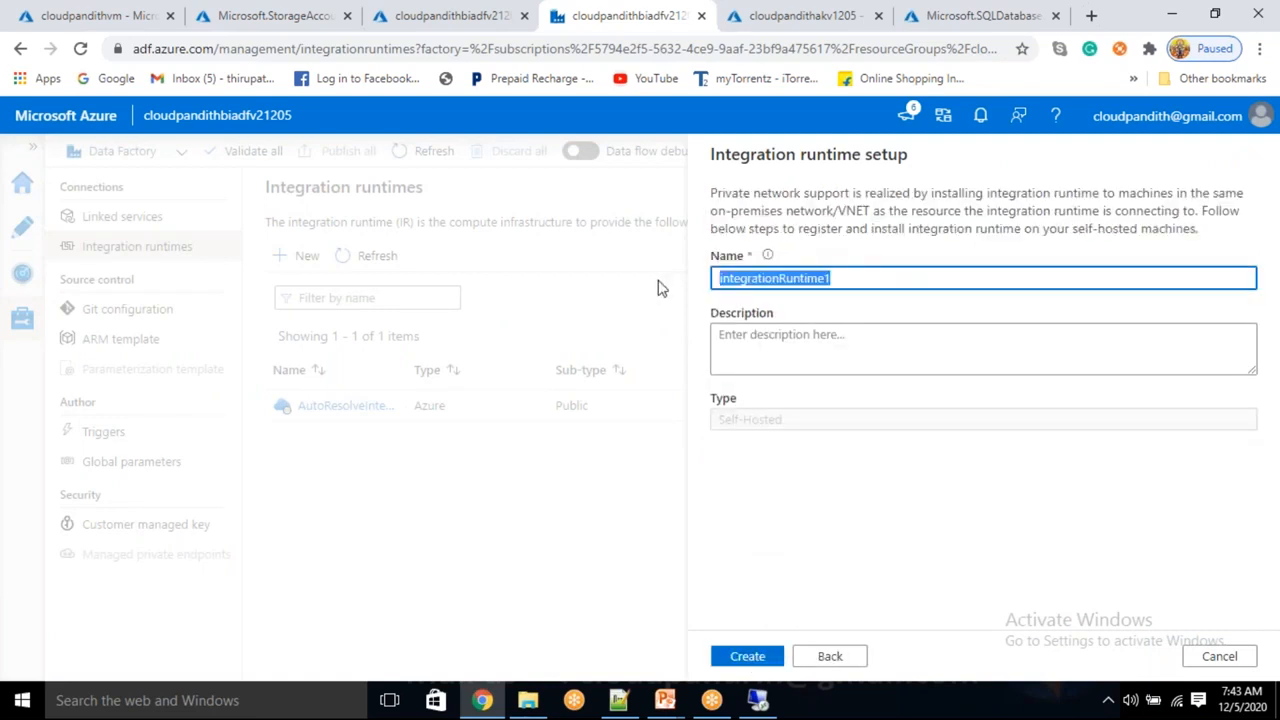
{"action": "key", "text": "BackSpace"}
{"action": "type", "text": "cloudpandithself"}
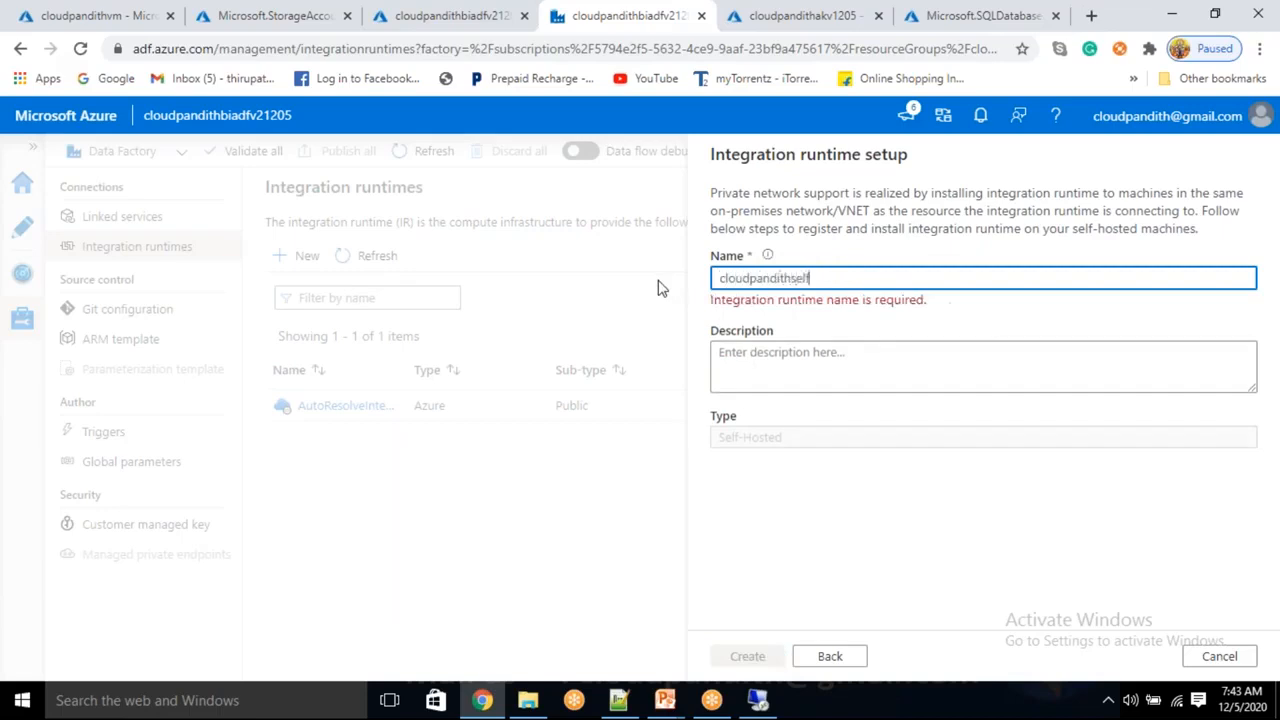
{"action": "type", "text": "hostedIR"}
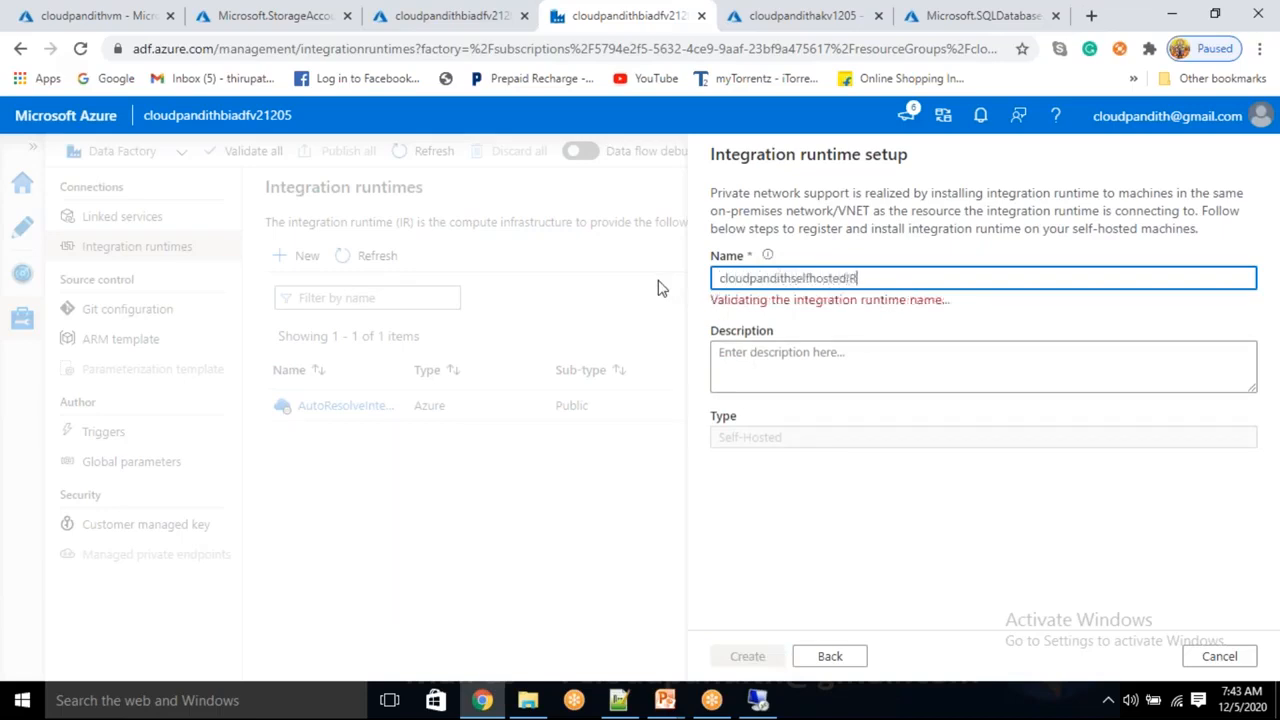
{"action": "left_click", "coordinate": [842, 346]}
{"action": "left_click", "coordinate": [748, 660]}
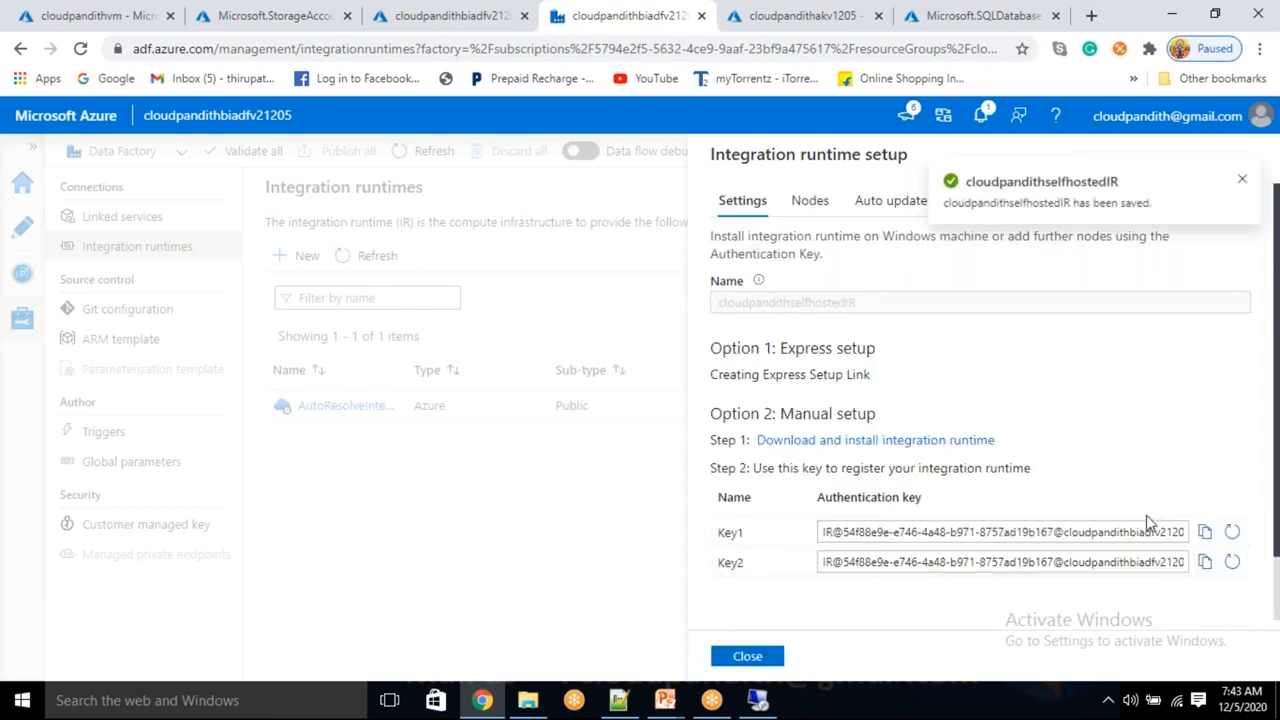
{"action": "left_click", "coordinate": [1204, 532]}
{"action": "left_click", "coordinate": [757, 700]}
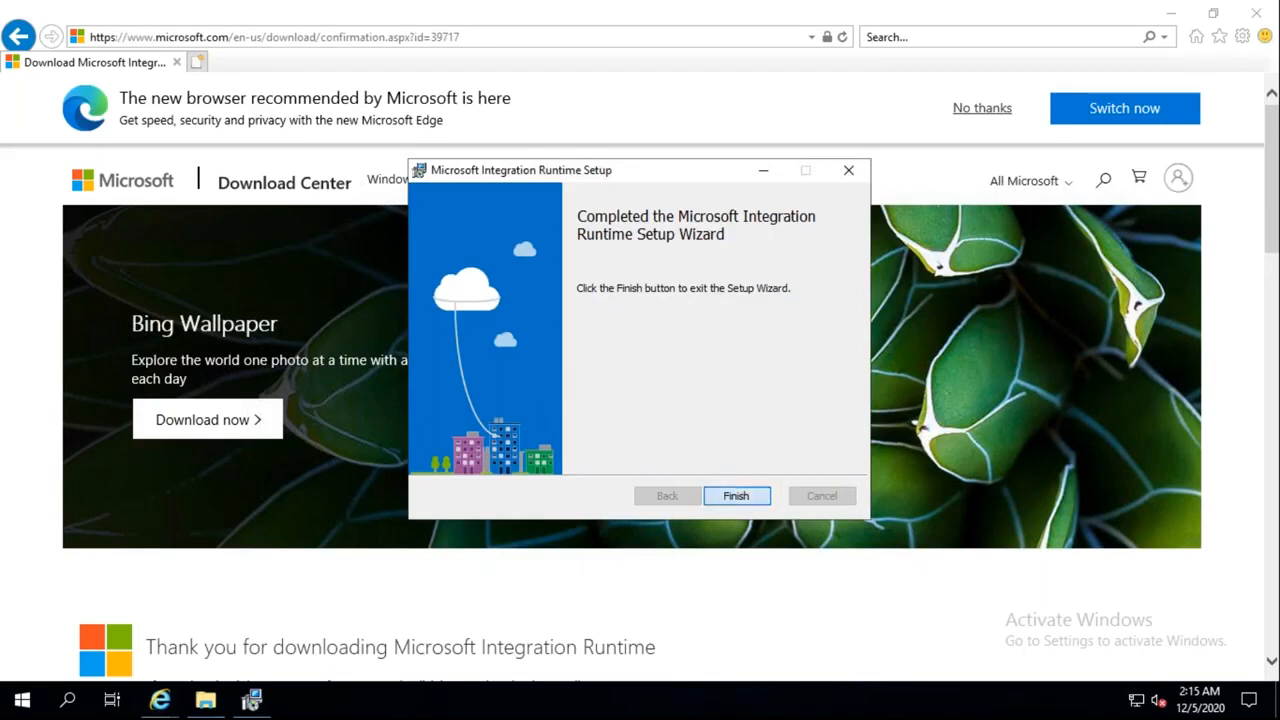
Close the Integration Runtime Setup wizard once installation completes
{"action": "left_click", "coordinate": [723, 484]}
Register this machine as a self-hosted node using the pasted authentication key
{"action": "left_click", "coordinate": [728, 494]}
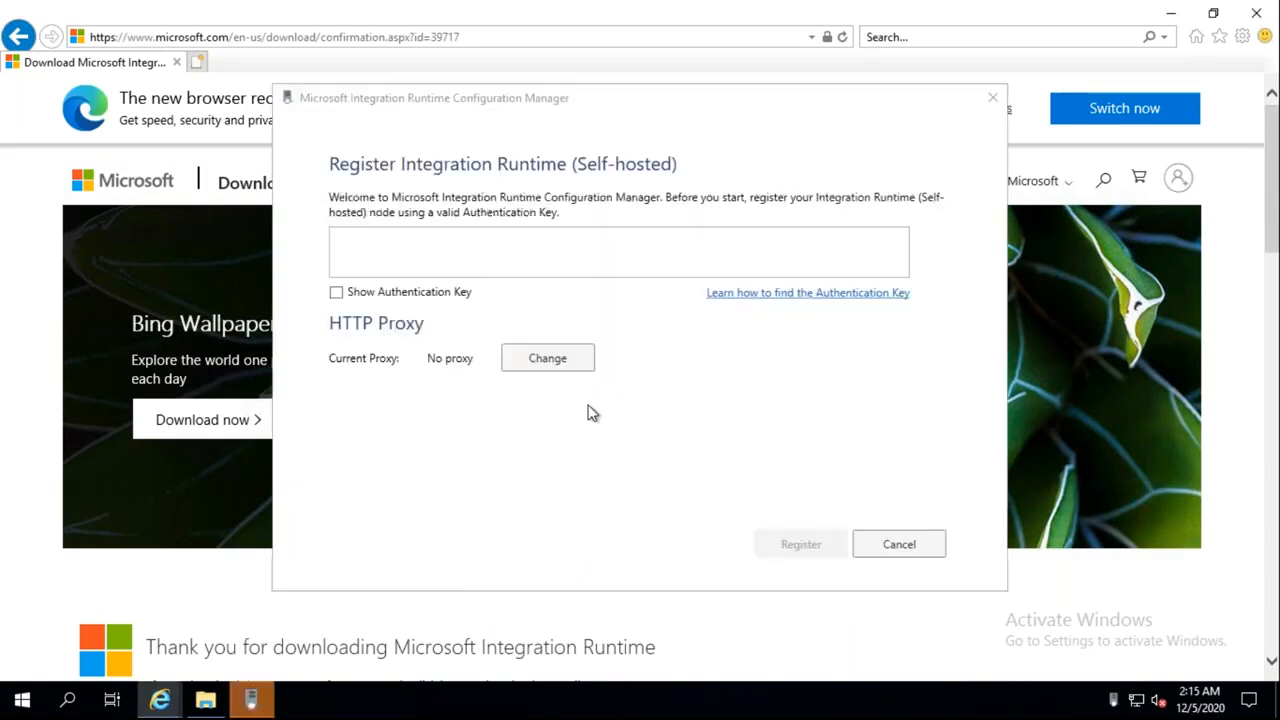
{"action": "left_click", "coordinate": [433, 253]}
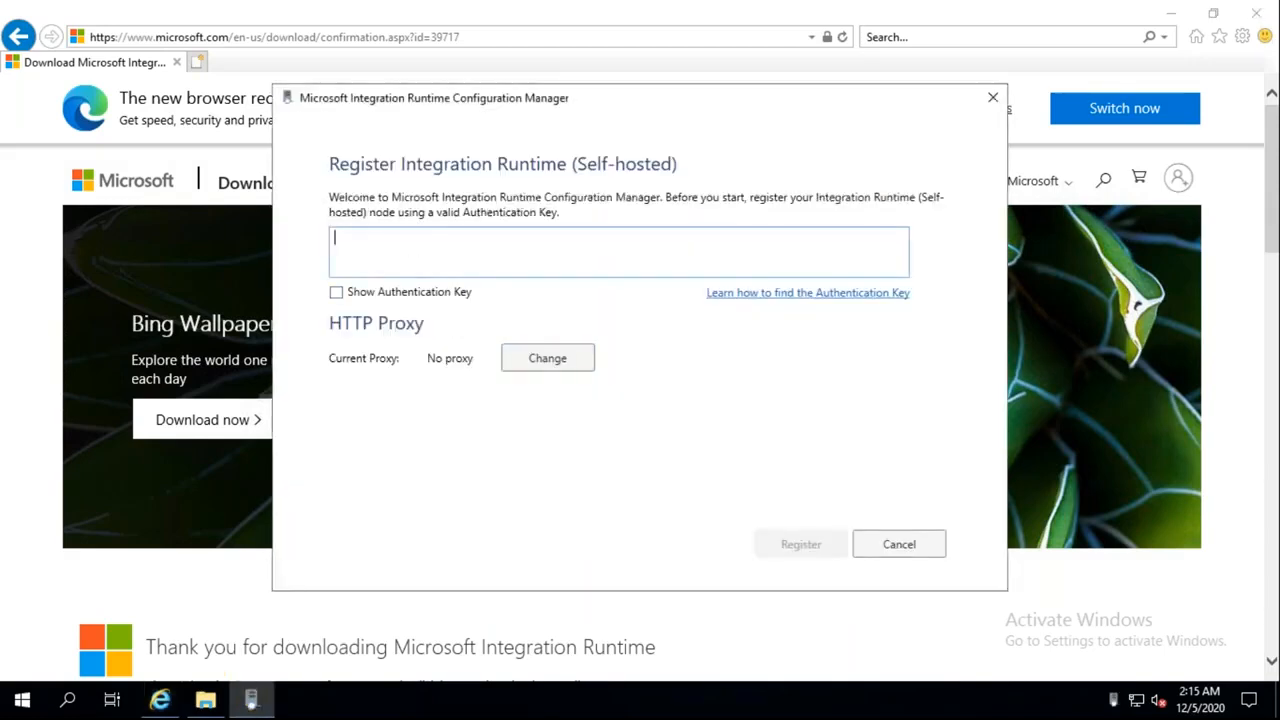
{"action": "key", "text": "ctrl+v"}
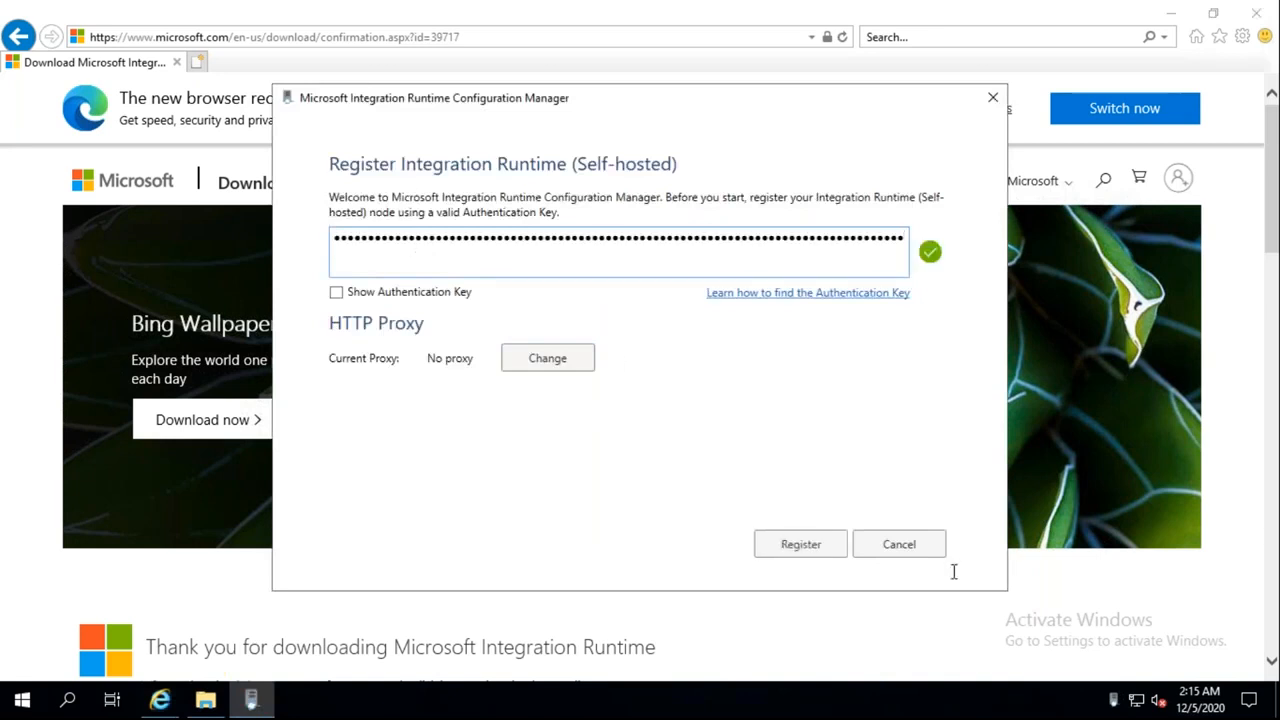
{"action": "left_click", "coordinate": [818, 550]}
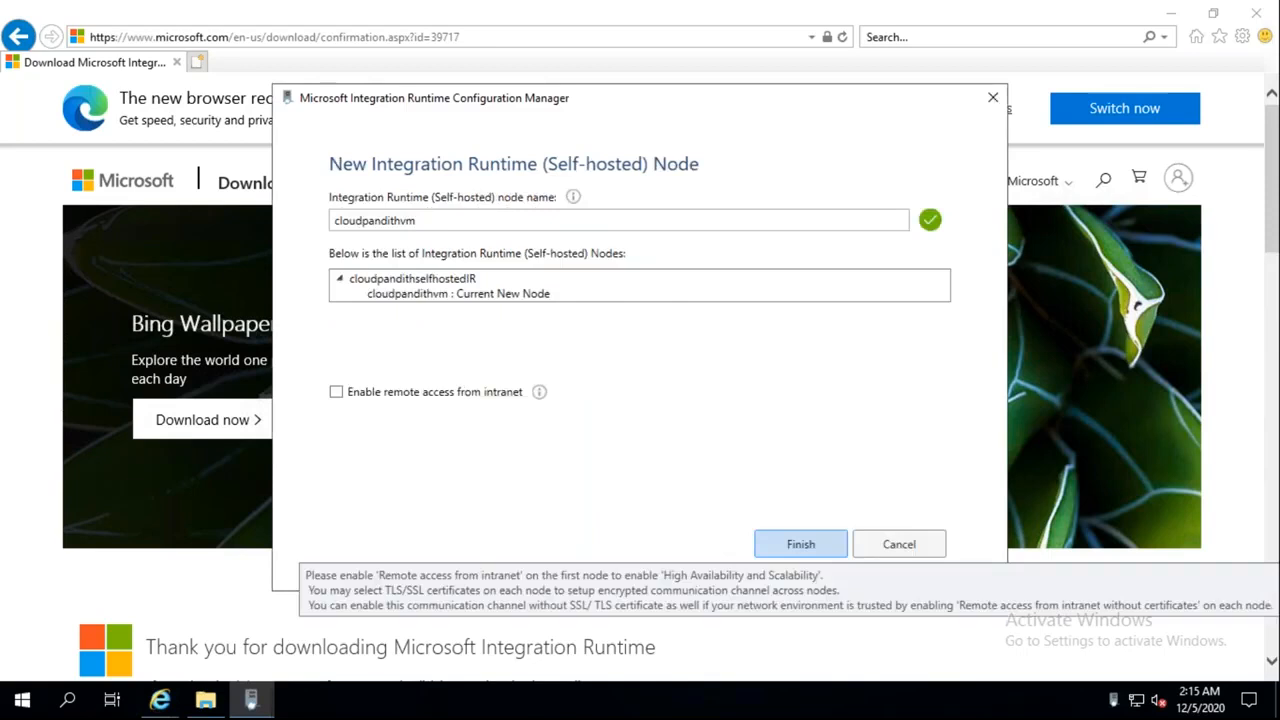
{"action": "left_click", "coordinate": [801, 545]}
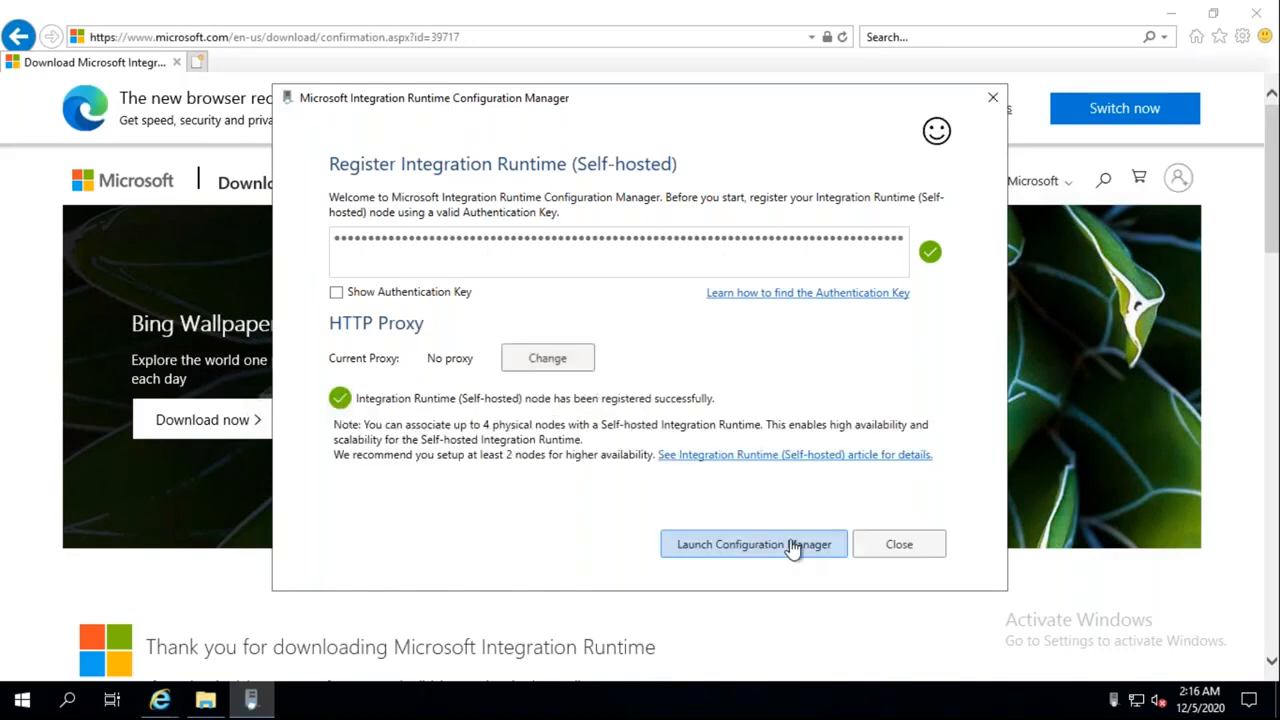
{"action": "left_click", "coordinate": [754, 544]}
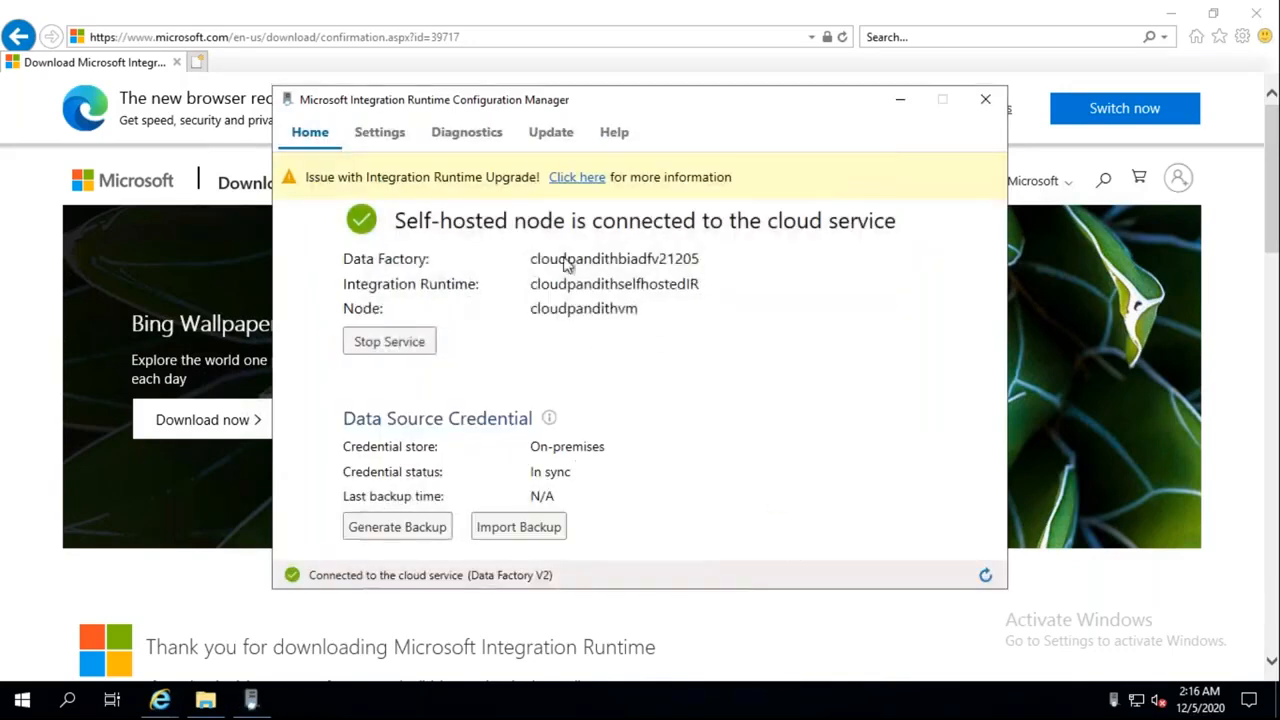
{"action": "left_click", "coordinate": [899, 104]}
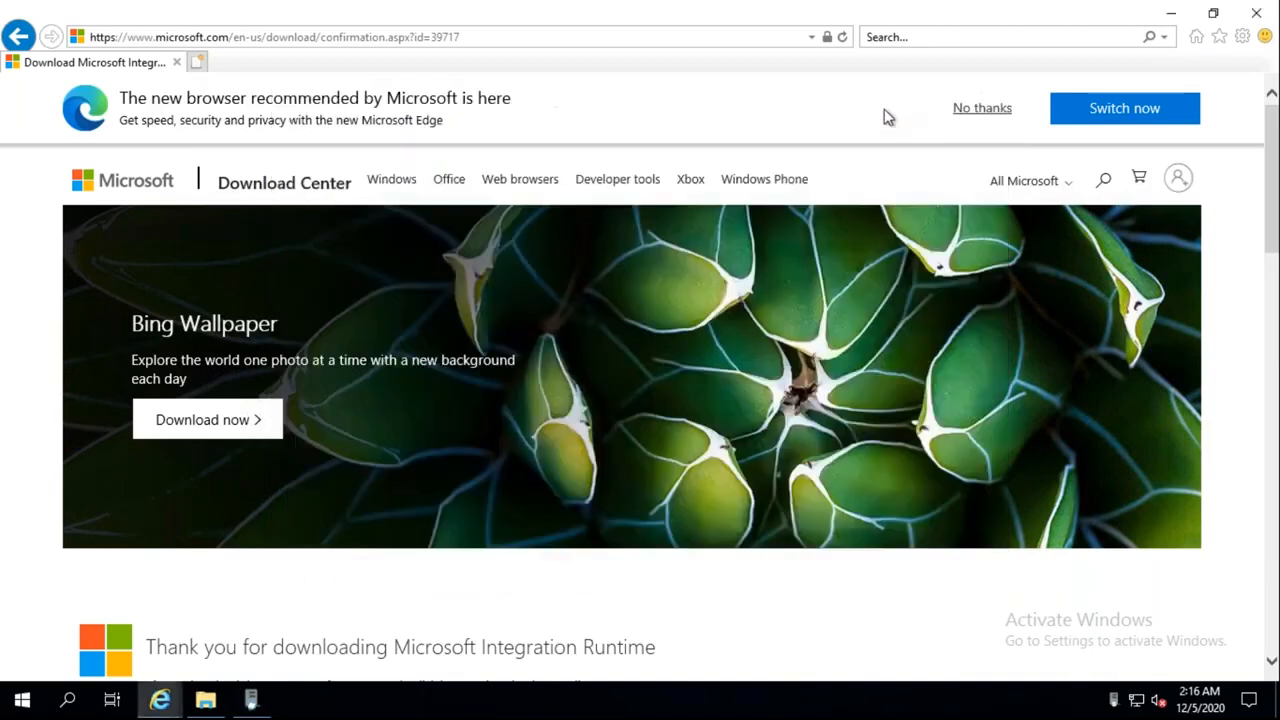
Refresh the integration runtimes to confirm the self-hosted runtime is Running, version 5.0.7632.4
{"action": "mouse_move", "coordinate": [686, 5]}
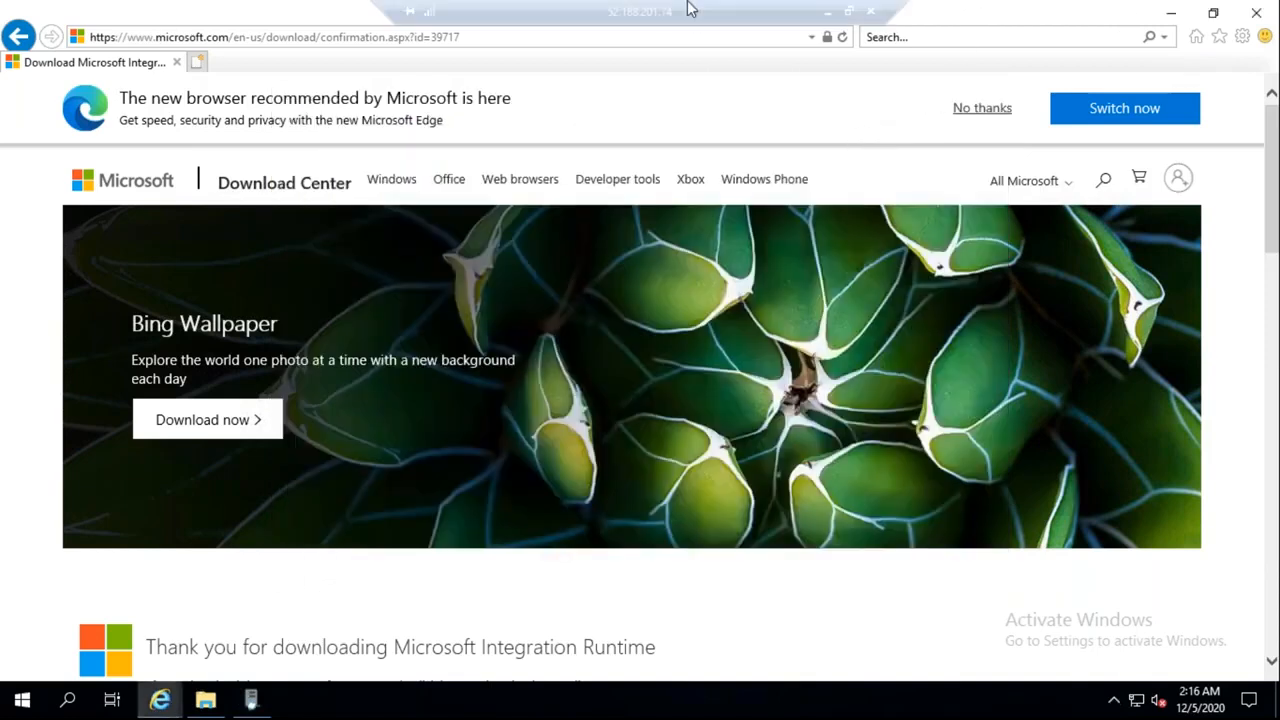
{"action": "left_click", "coordinate": [829, 15]}
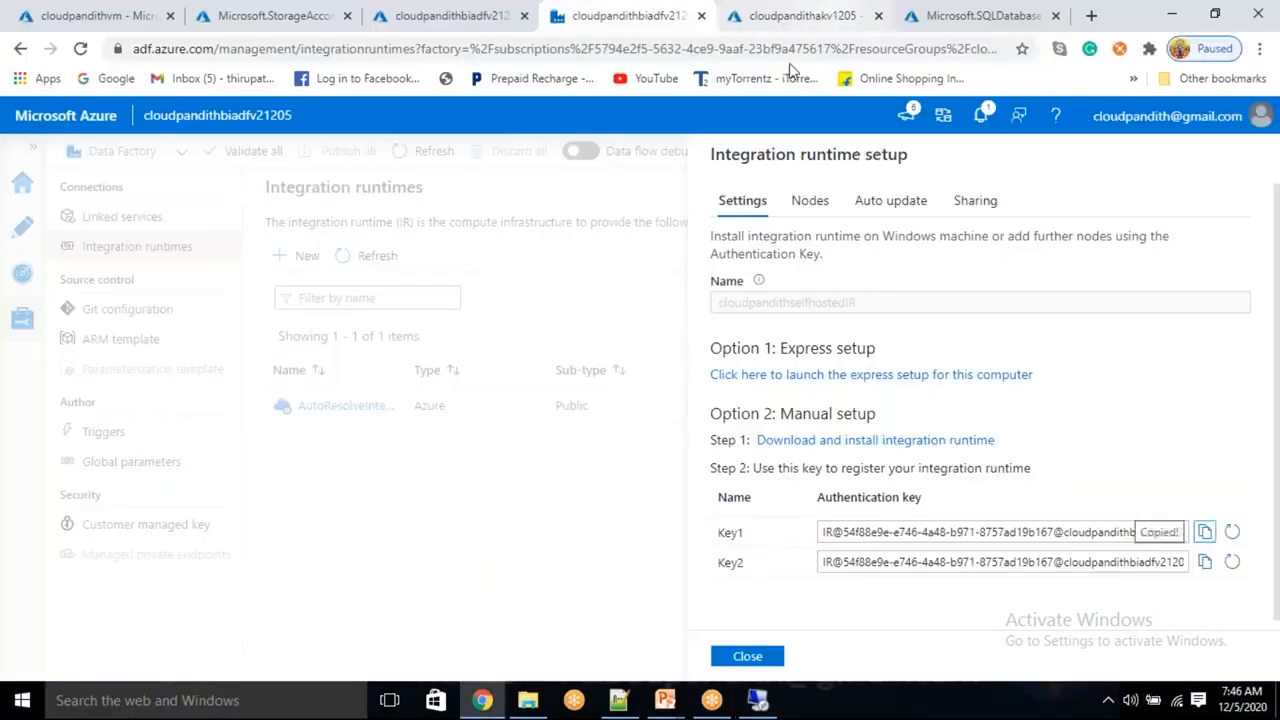
{"action": "left_click", "coordinate": [745, 656]}
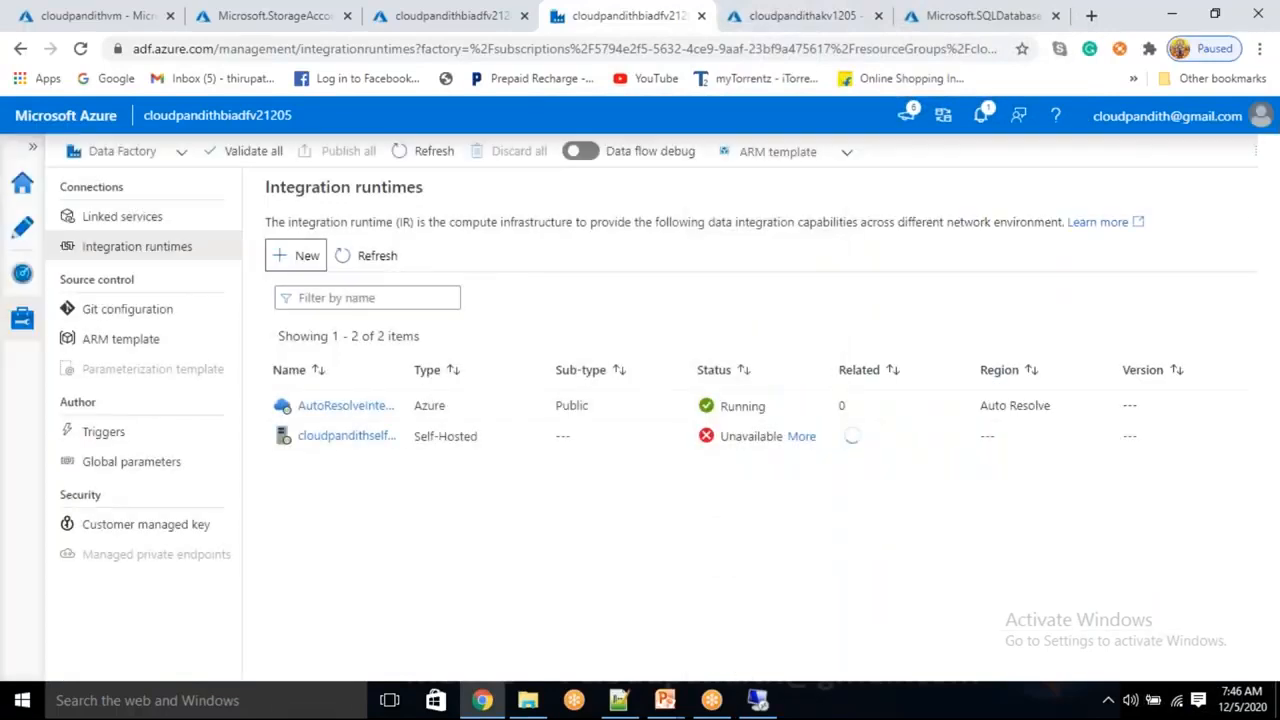
{"action": "left_click", "coordinate": [382, 257]}
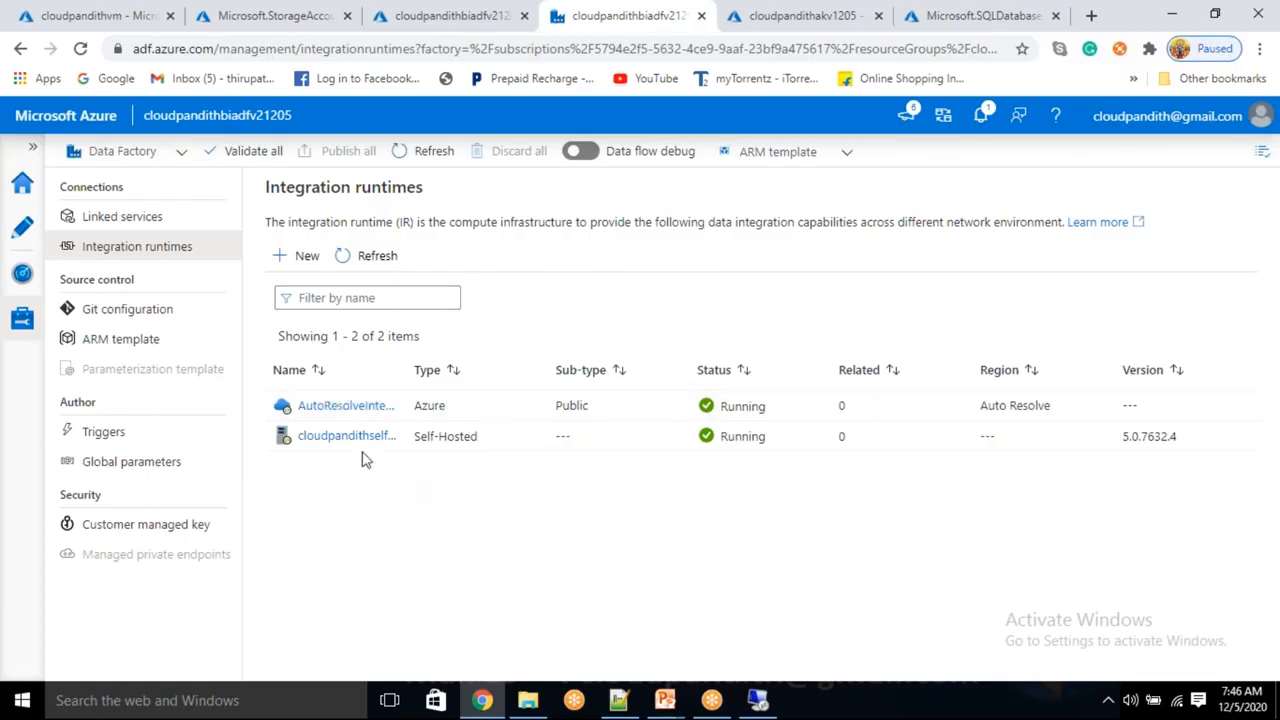
{"action": "left_click", "coordinate": [121, 10]}
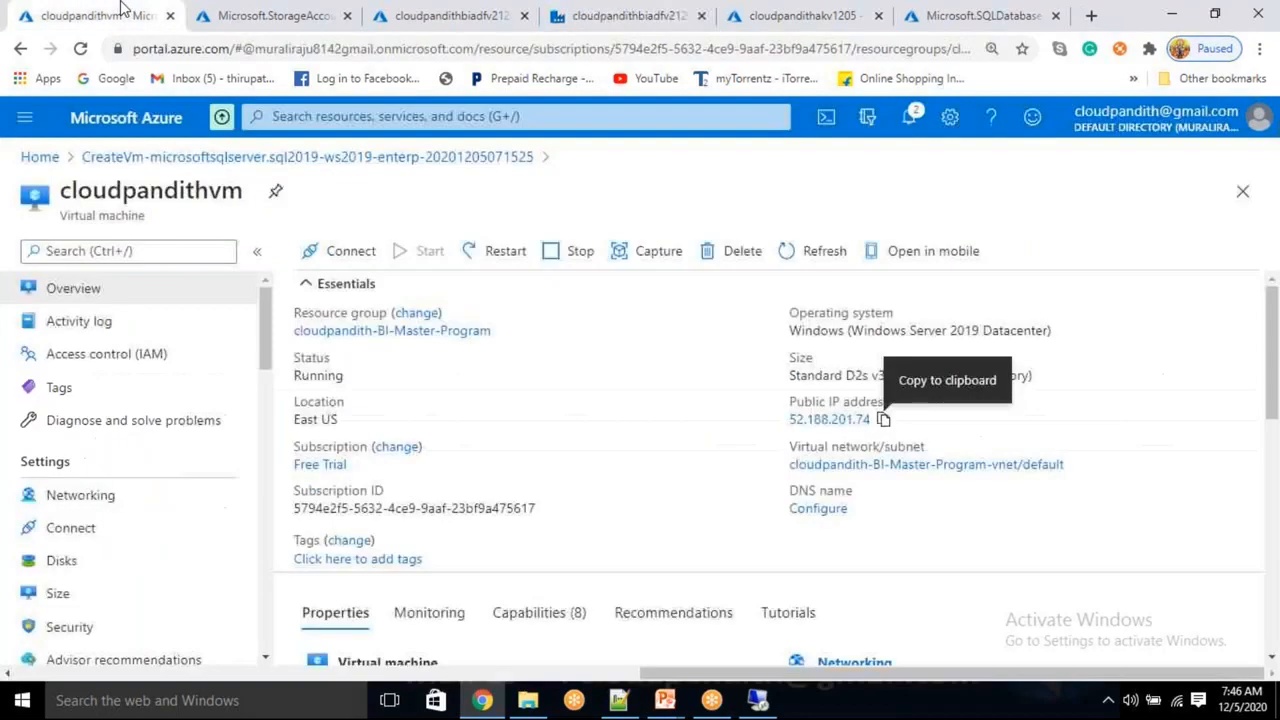
Open the deployed storage account and check its Containers list, which is empty
{"action": "left_click", "coordinate": [280, 14]}
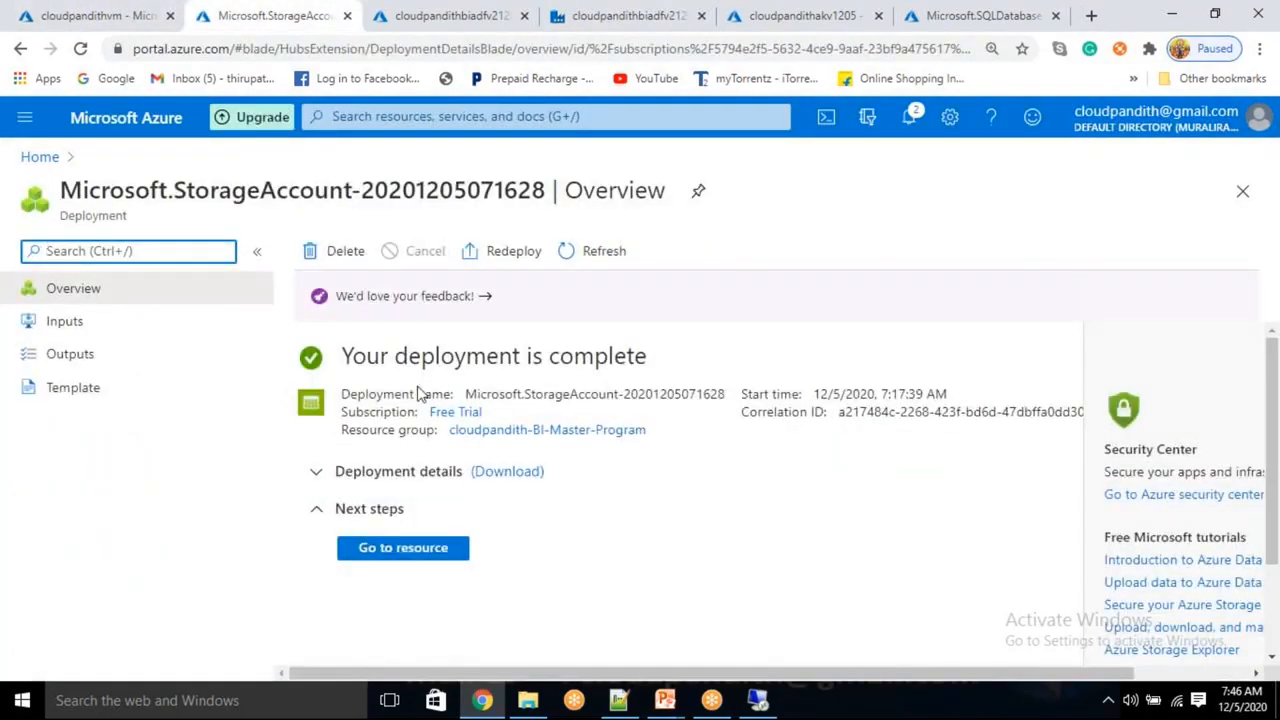
{"action": "left_click", "coordinate": [415, 552]}
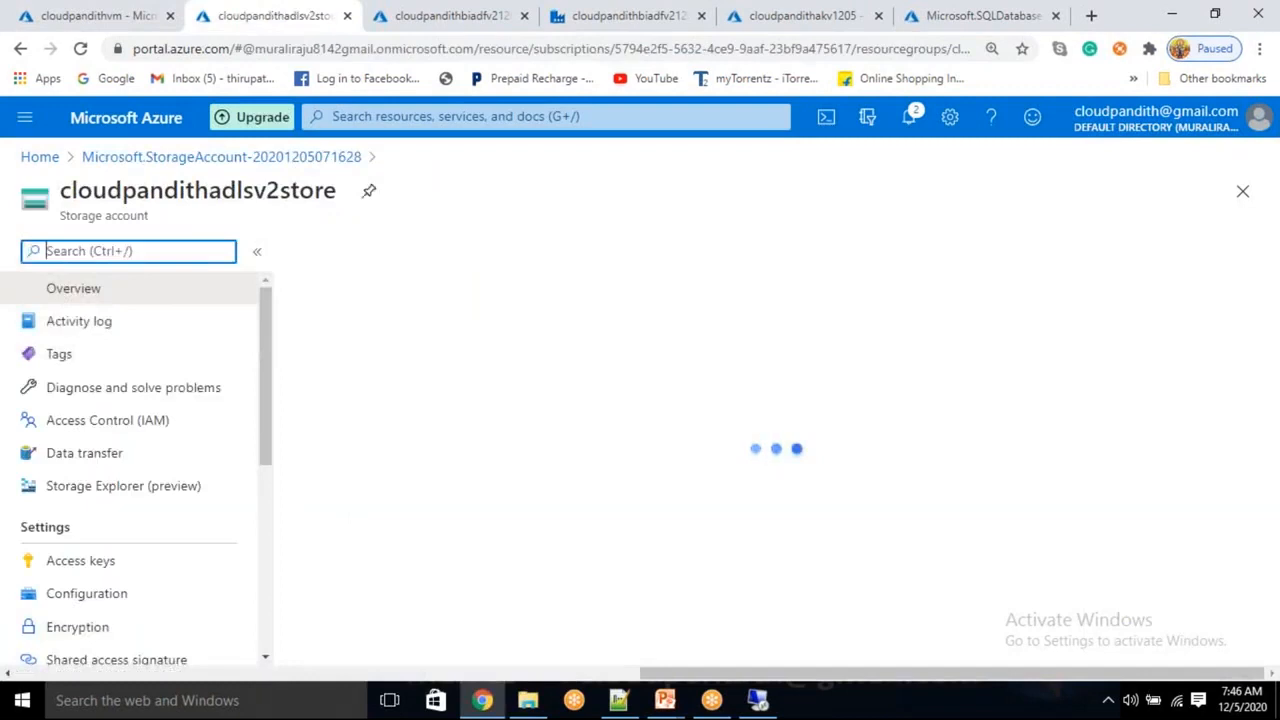
{"action": "scroll", "coordinate": [665, 545], "scroll_direction": "down", "scroll_amount": 1}
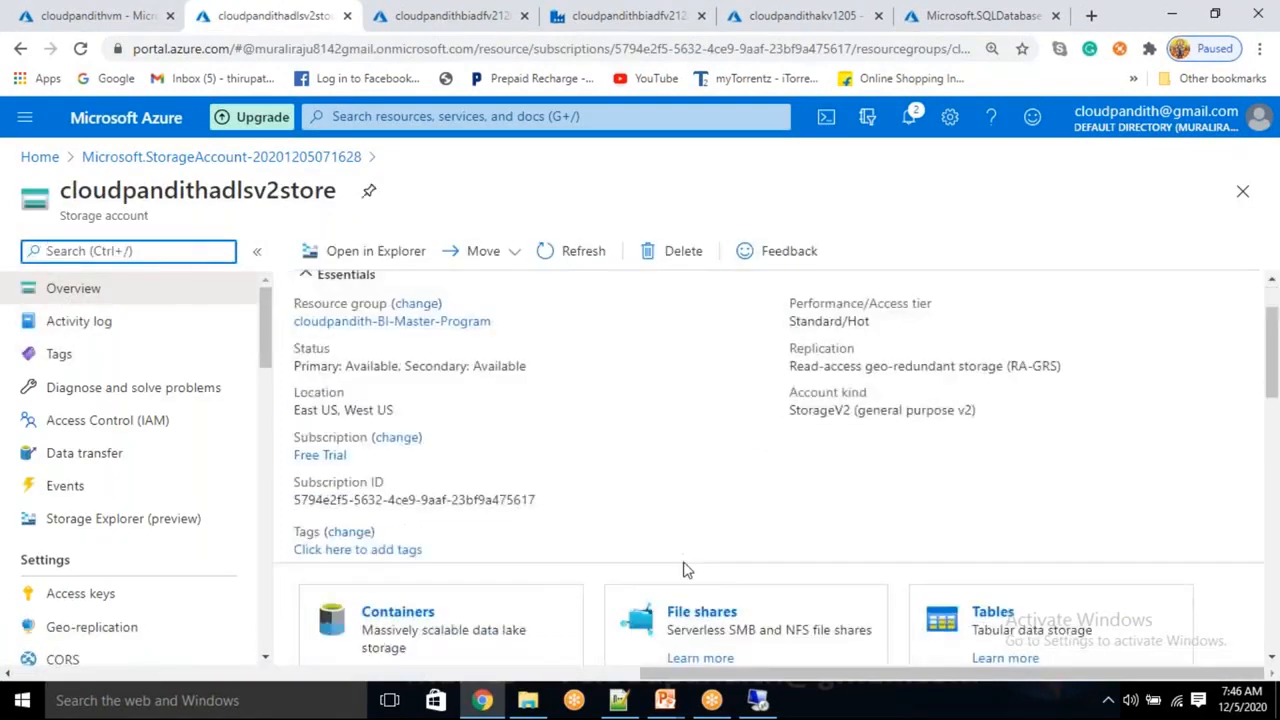
{"action": "left_click", "coordinate": [400, 613]}
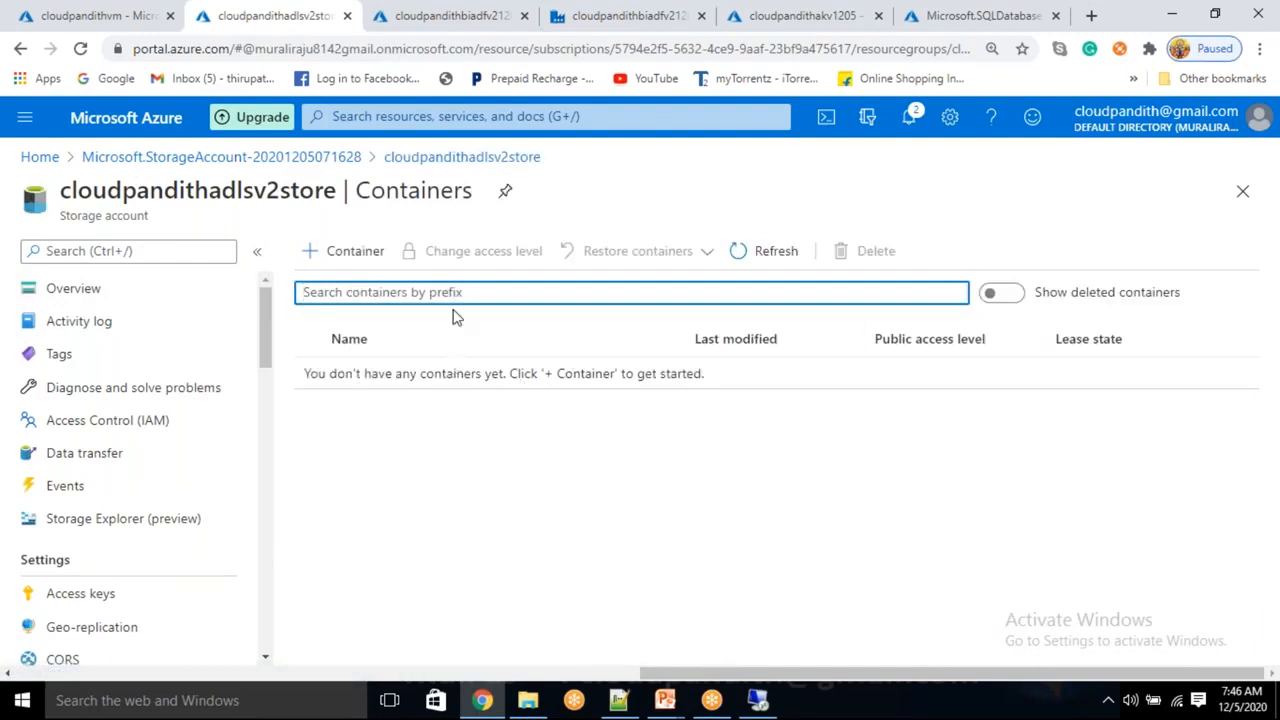
Review the Data Factory, cloudpandithakv1205 and SQL database deployment pages
{"action": "left_click", "coordinate": [457, 12]}
{"action": "left_click", "coordinate": [636, 12]}
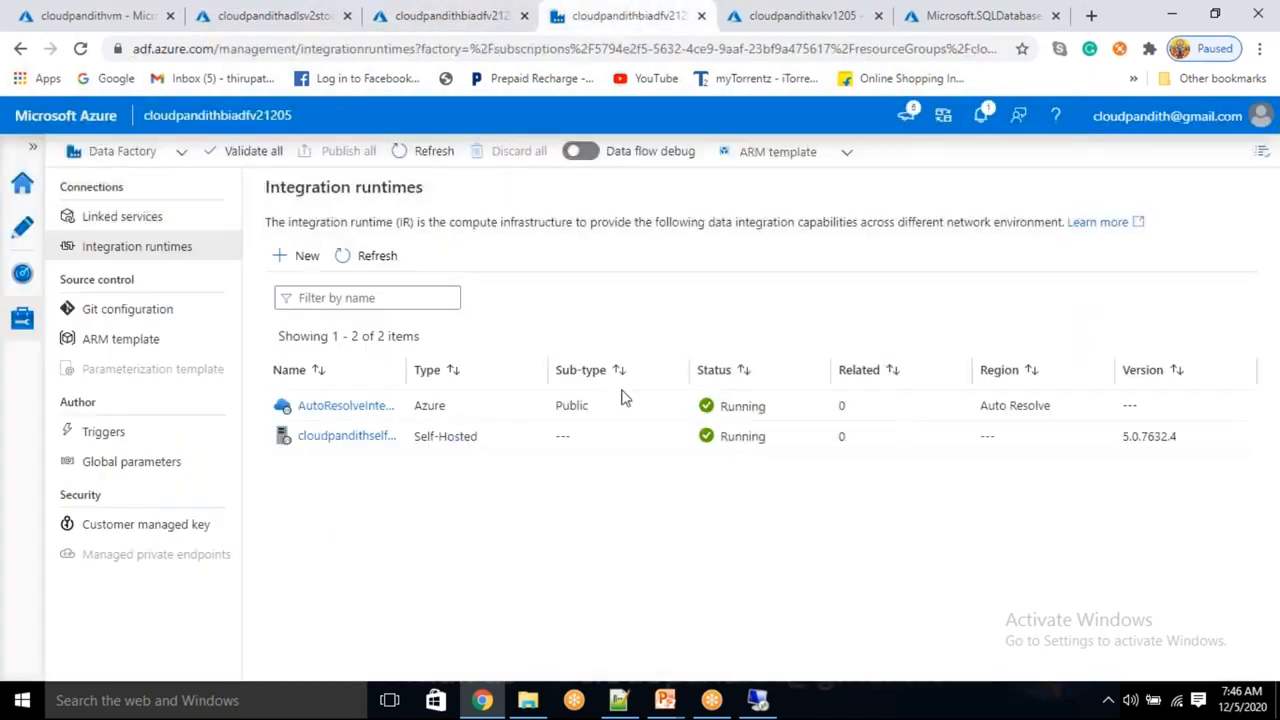
{"action": "left_click", "coordinate": [780, 14]}
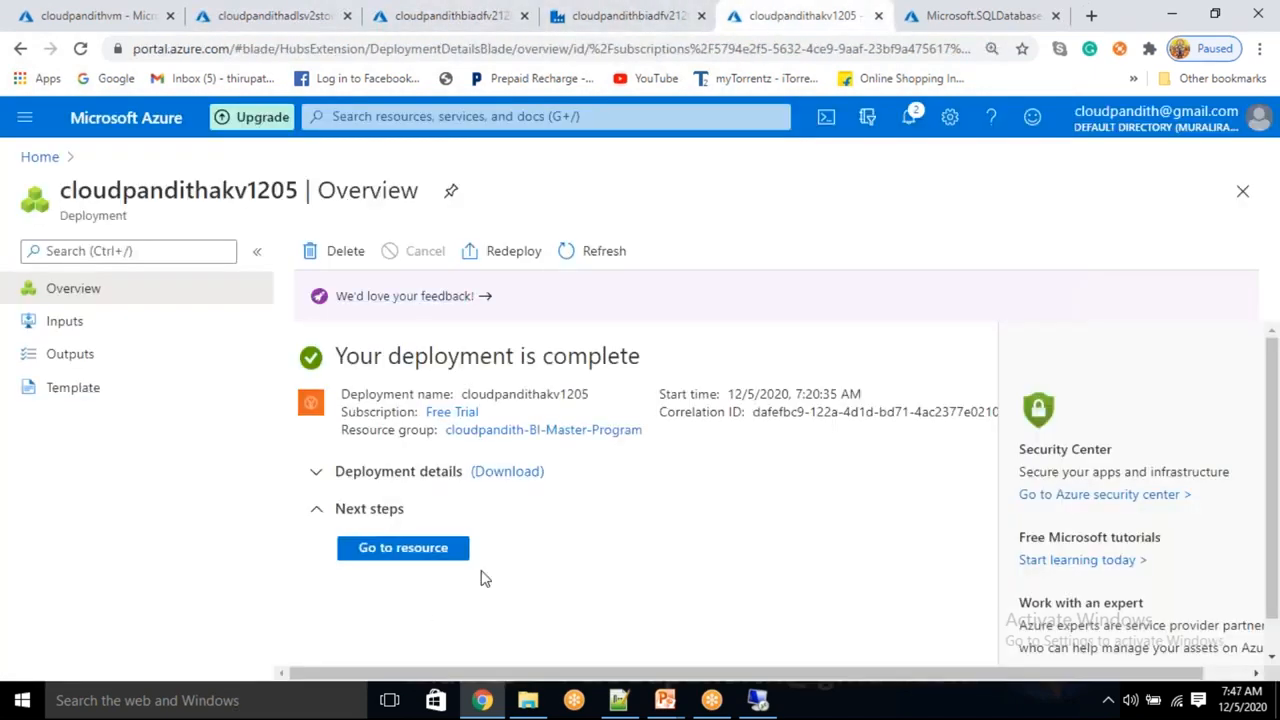
{"action": "left_click", "coordinate": [965, 12]}
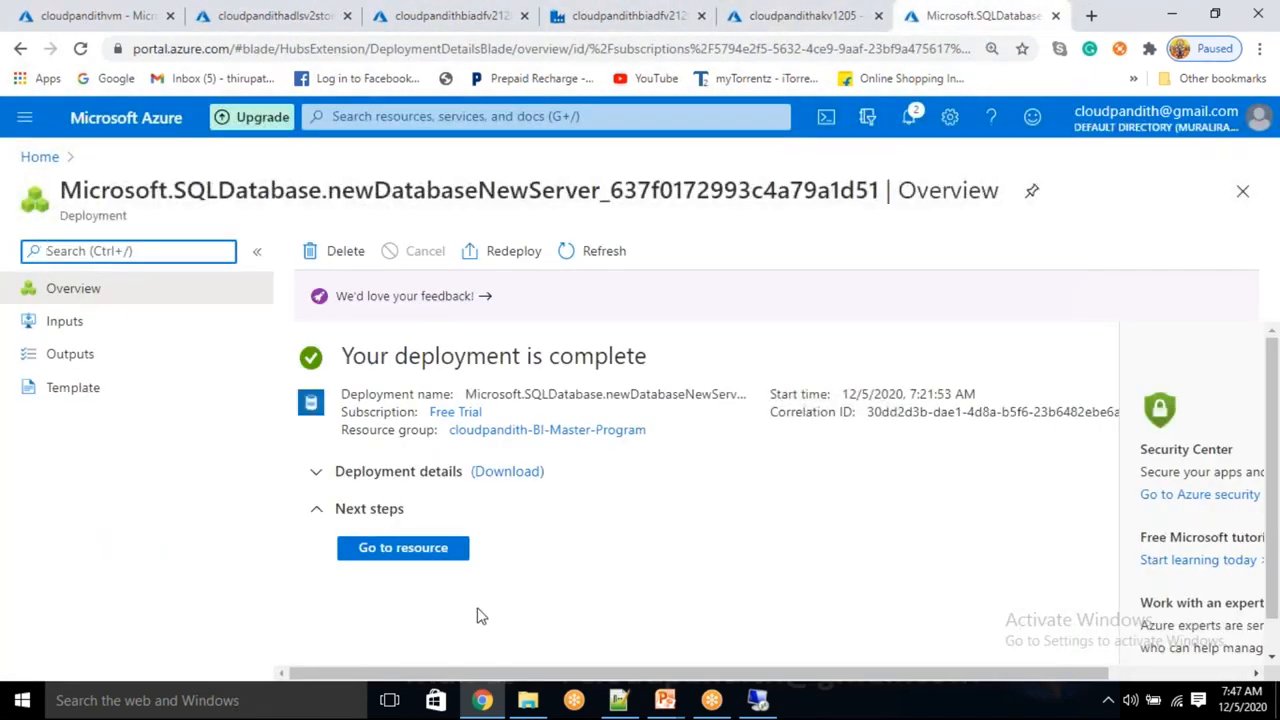
Add a client IP firewall rule and allow Azure services on the SQL server, then save
{"action": "left_click", "coordinate": [421, 556]}
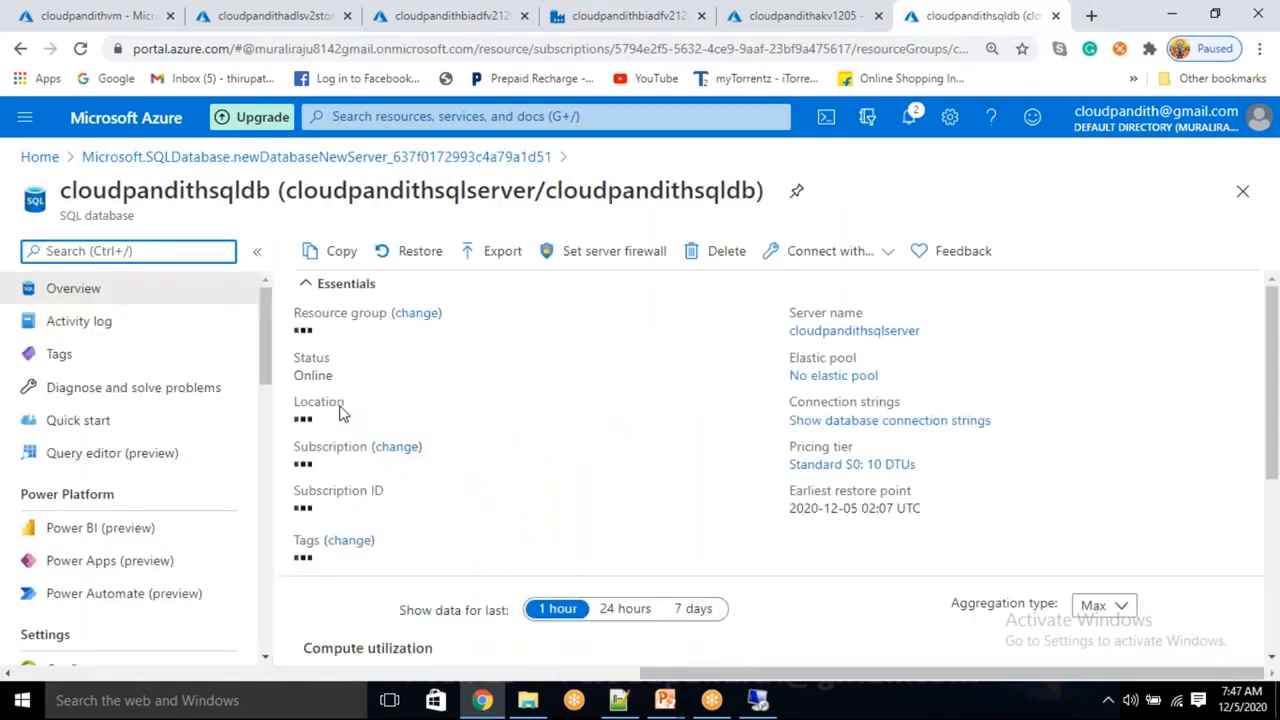
{"action": "left_click", "coordinate": [595, 255]}
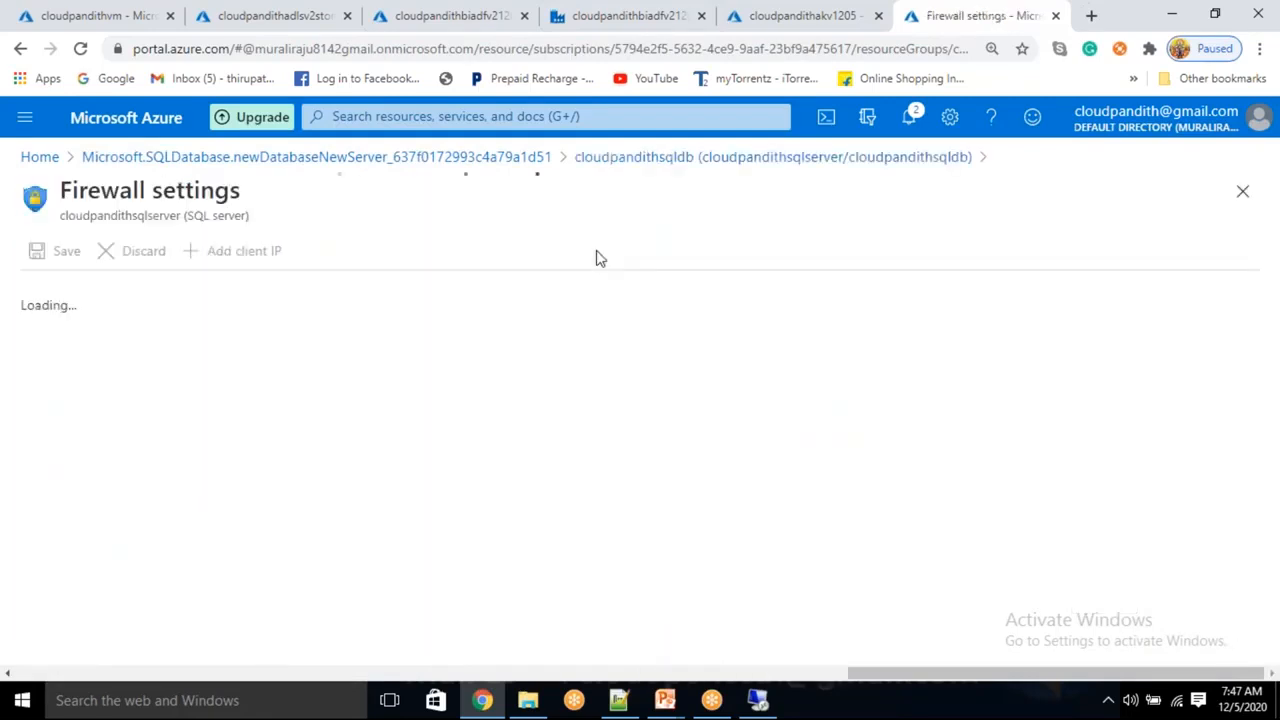
{"action": "left_click", "coordinate": [258, 263]}
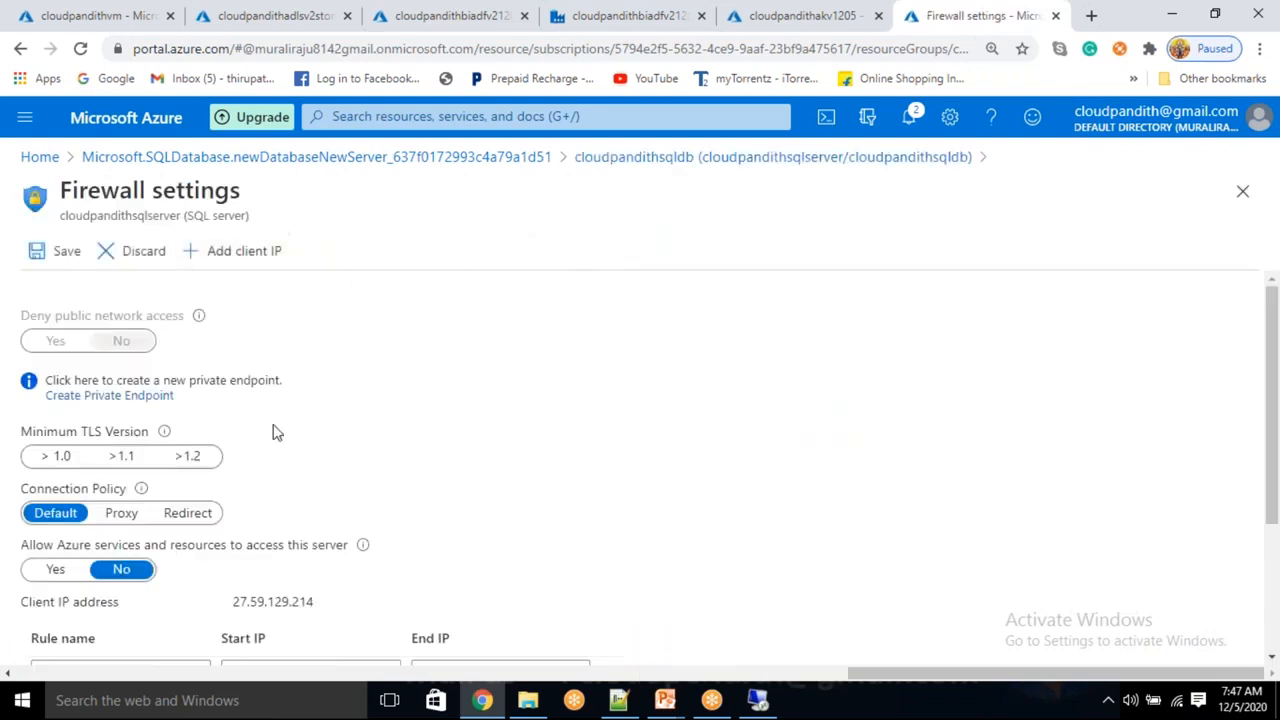
{"action": "scroll", "coordinate": [270, 432], "scroll_direction": "down", "scroll_amount": 1}
{"action": "left_click", "coordinate": [70, 478]}
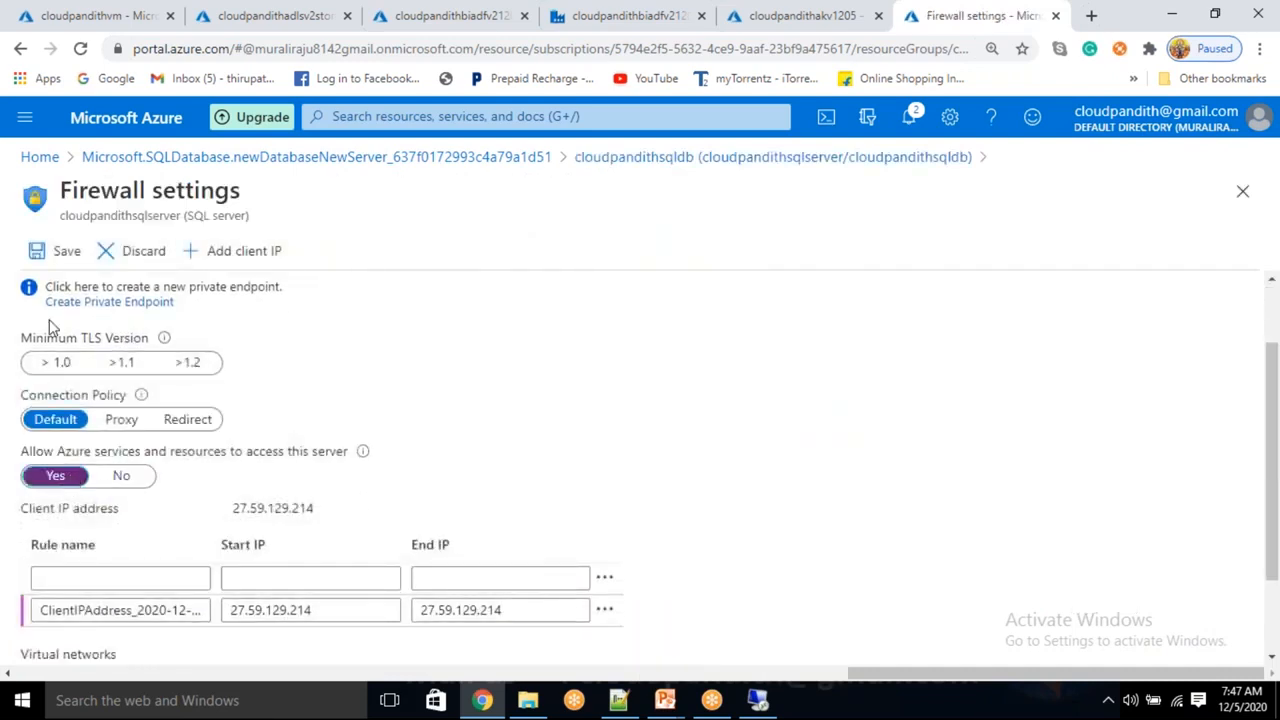
{"action": "left_click", "coordinate": [60, 252]}
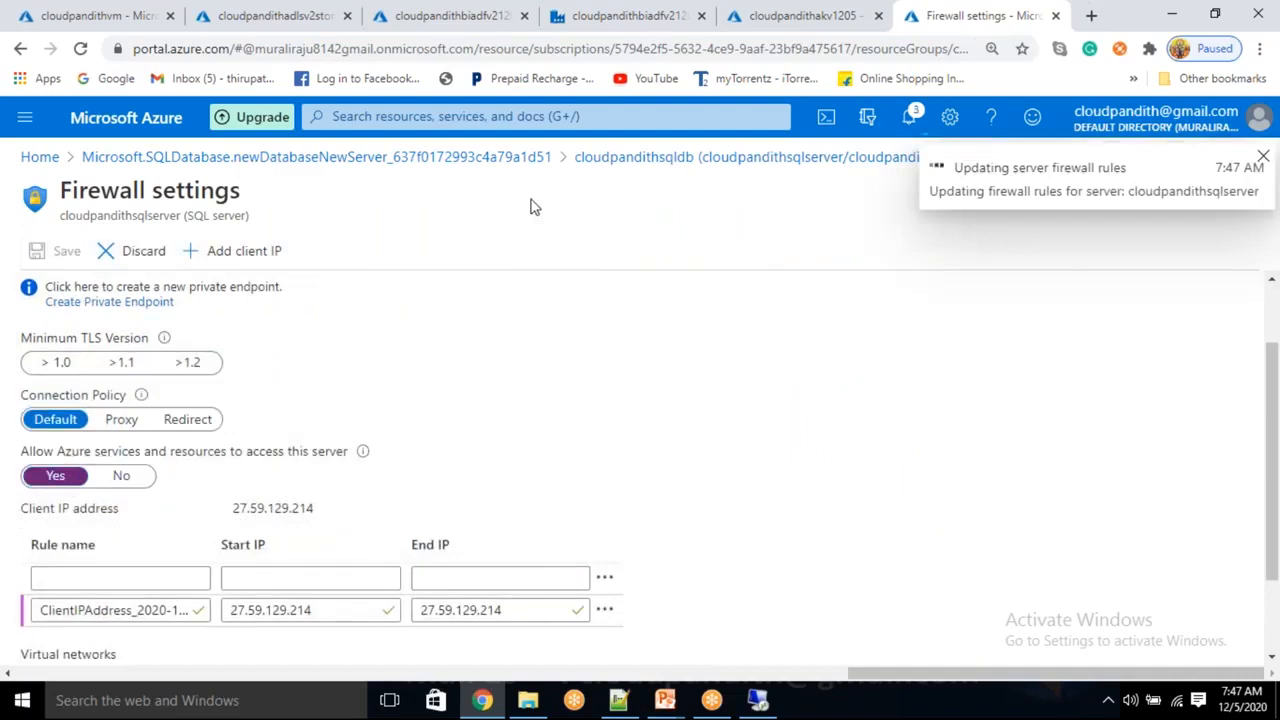
{"action": "left_click", "coordinate": [711, 158]}
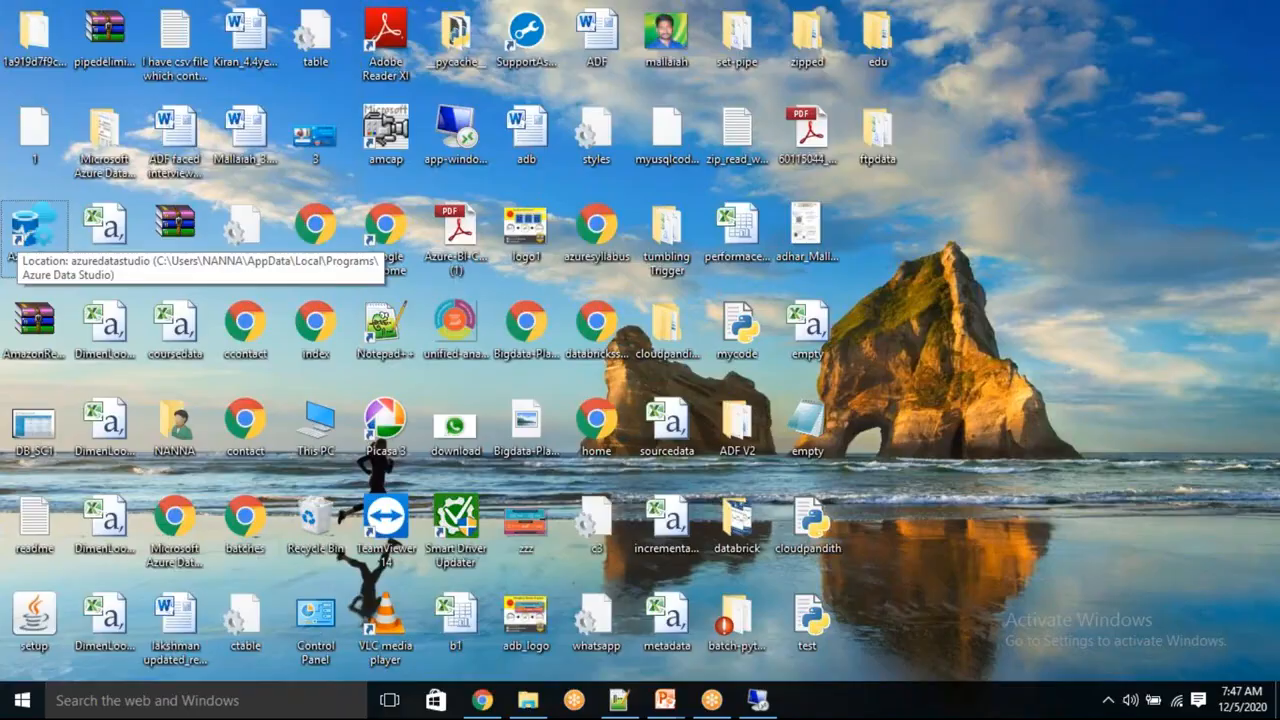
Launch Azure Data Studio and copy the server name cloudpandithsqlserver.database.windows.net
{"action": "double_click", "coordinate": [35, 228]}
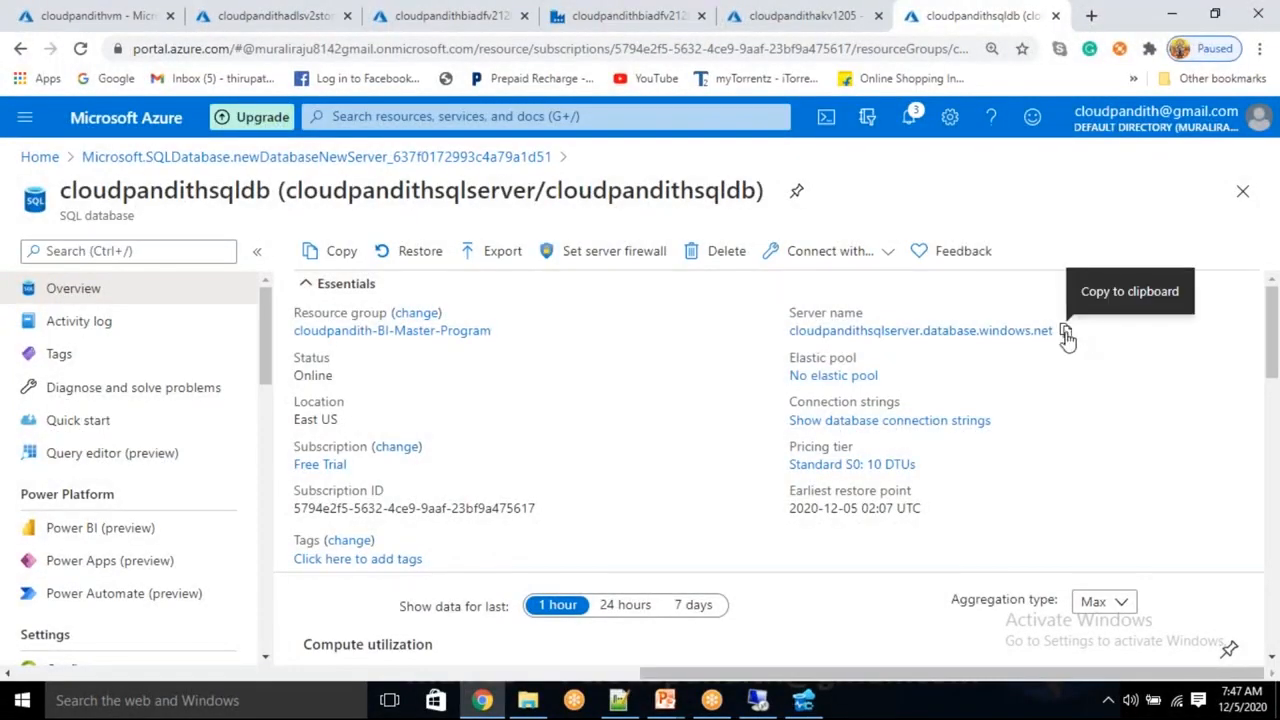
{"action": "left_click", "coordinate": [1066, 332]}
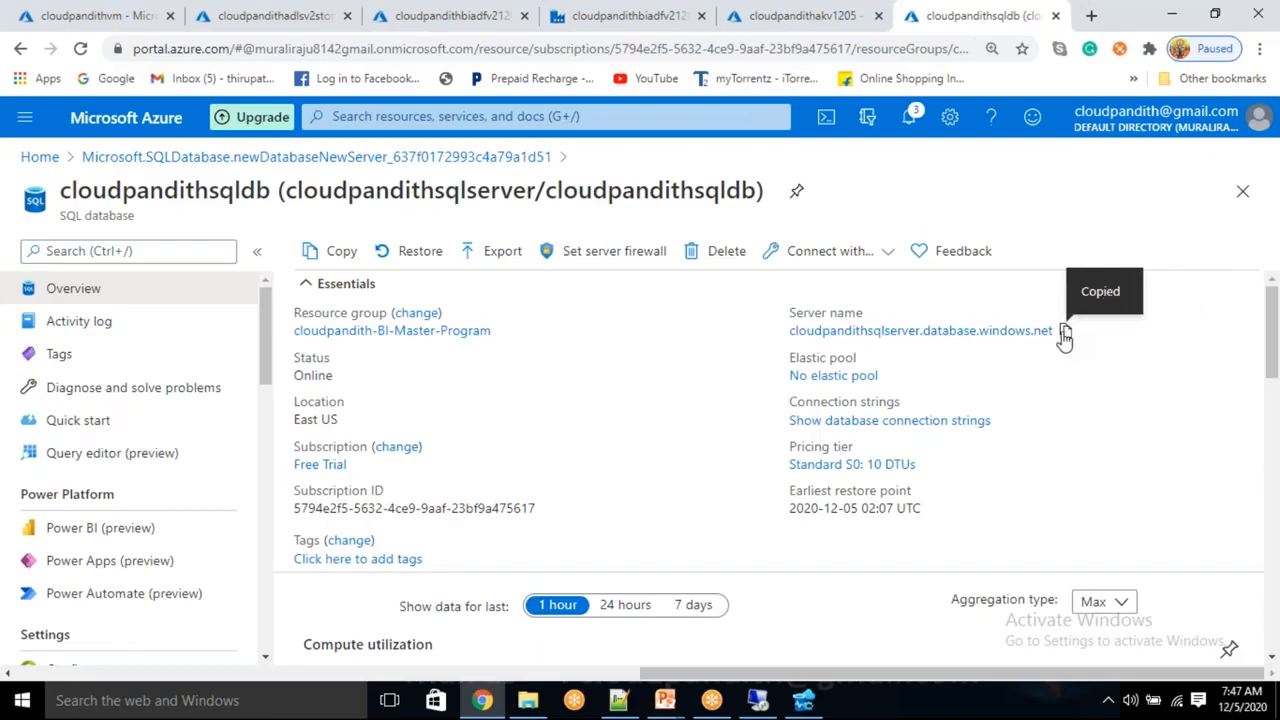
{"action": "mouse_move", "coordinate": [799, 711]}
{"action": "left_click", "coordinate": [892, 643]}
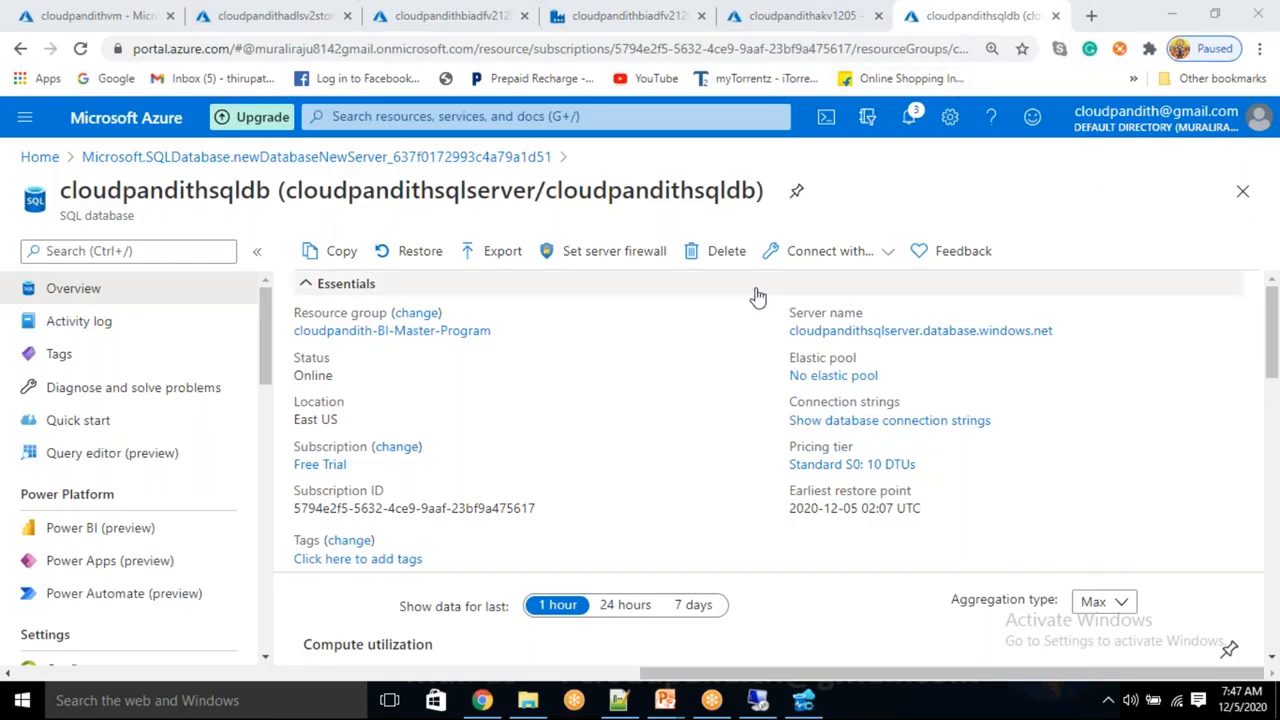
Open the database in Azure Data Studio from Connect with, always allowing the portal to launch it
{"action": "left_click", "coordinate": [818, 250]}
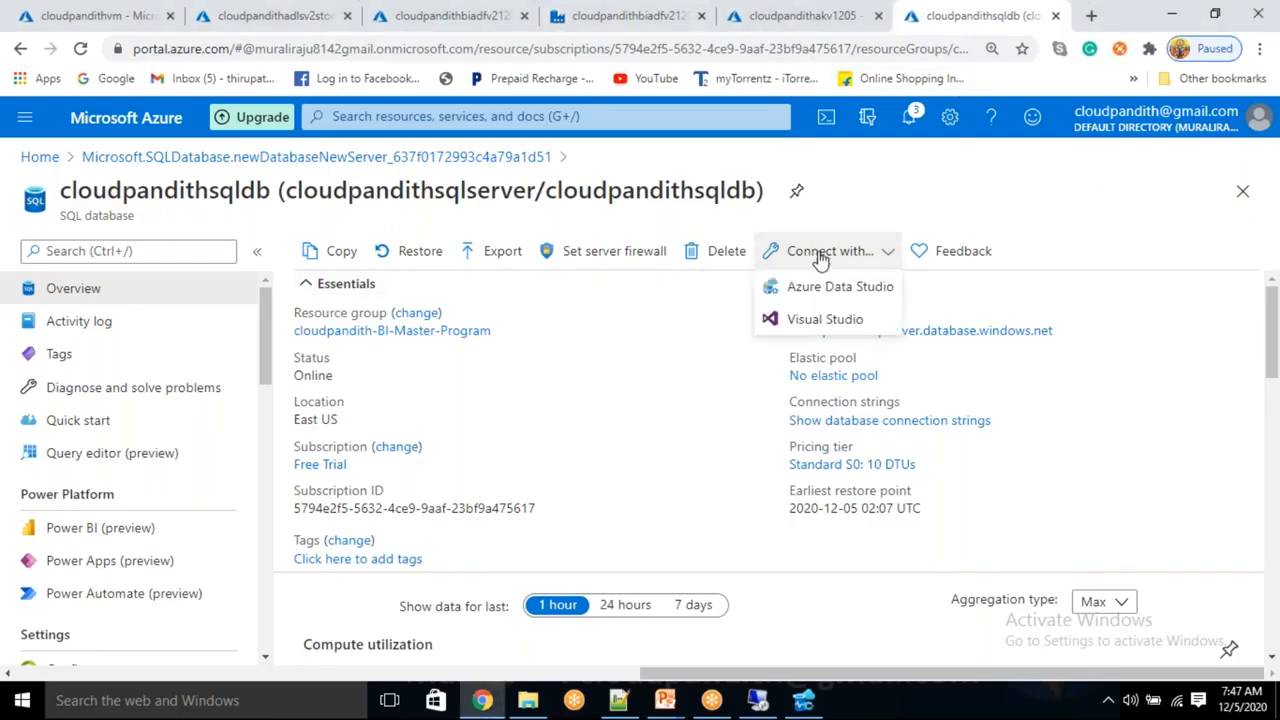
{"action": "left_click", "coordinate": [812, 288]}
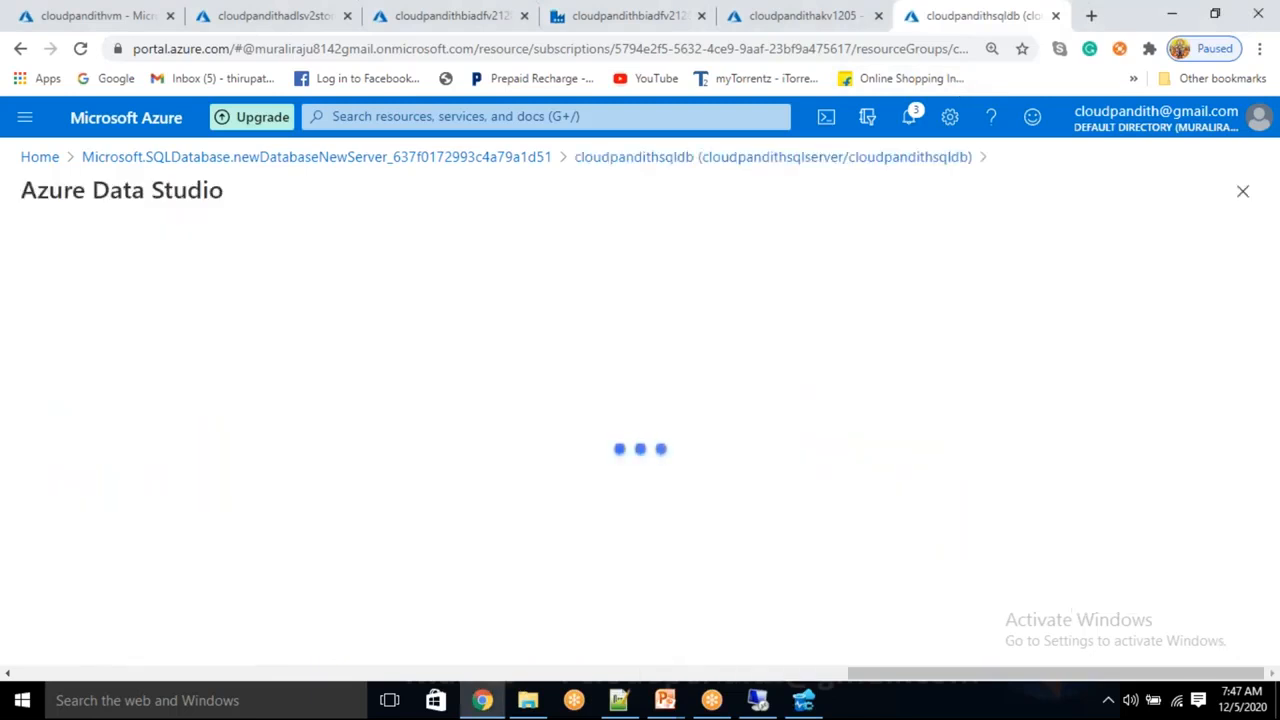
{"action": "scroll", "coordinate": [549, 471], "scroll_direction": "down", "scroll_amount": 1}
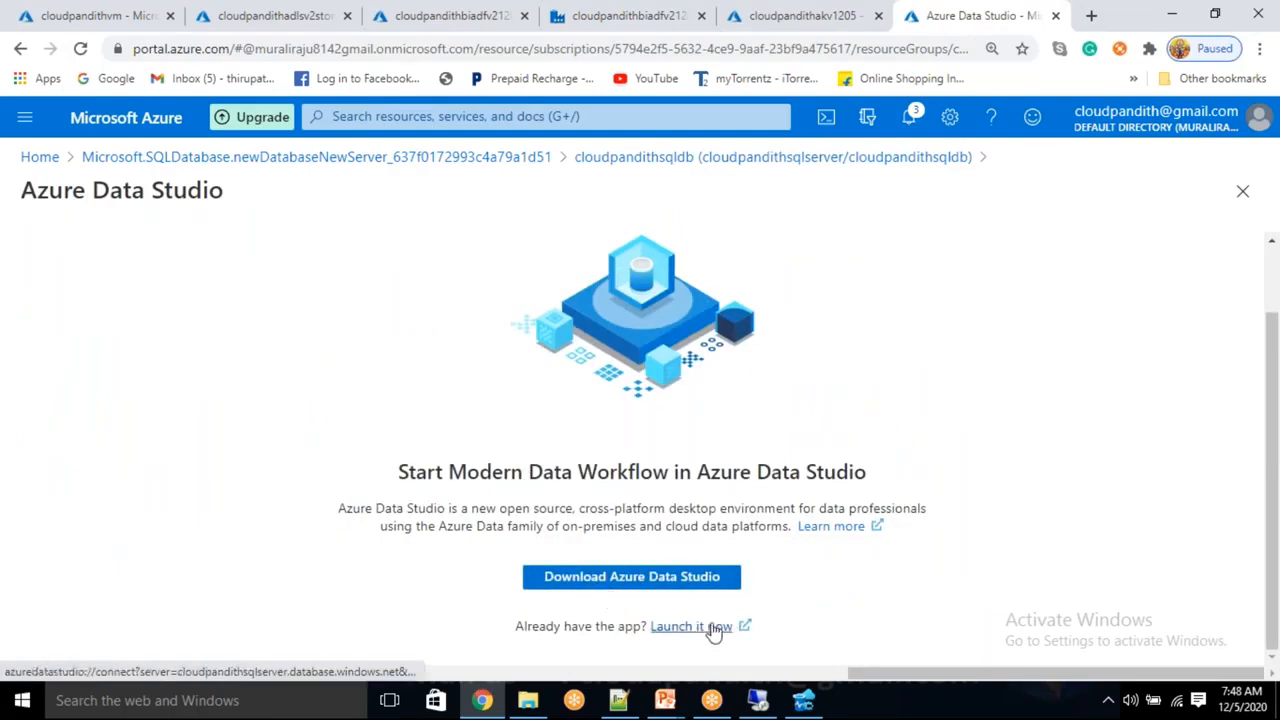
{"action": "left_click", "coordinate": [713, 628]}
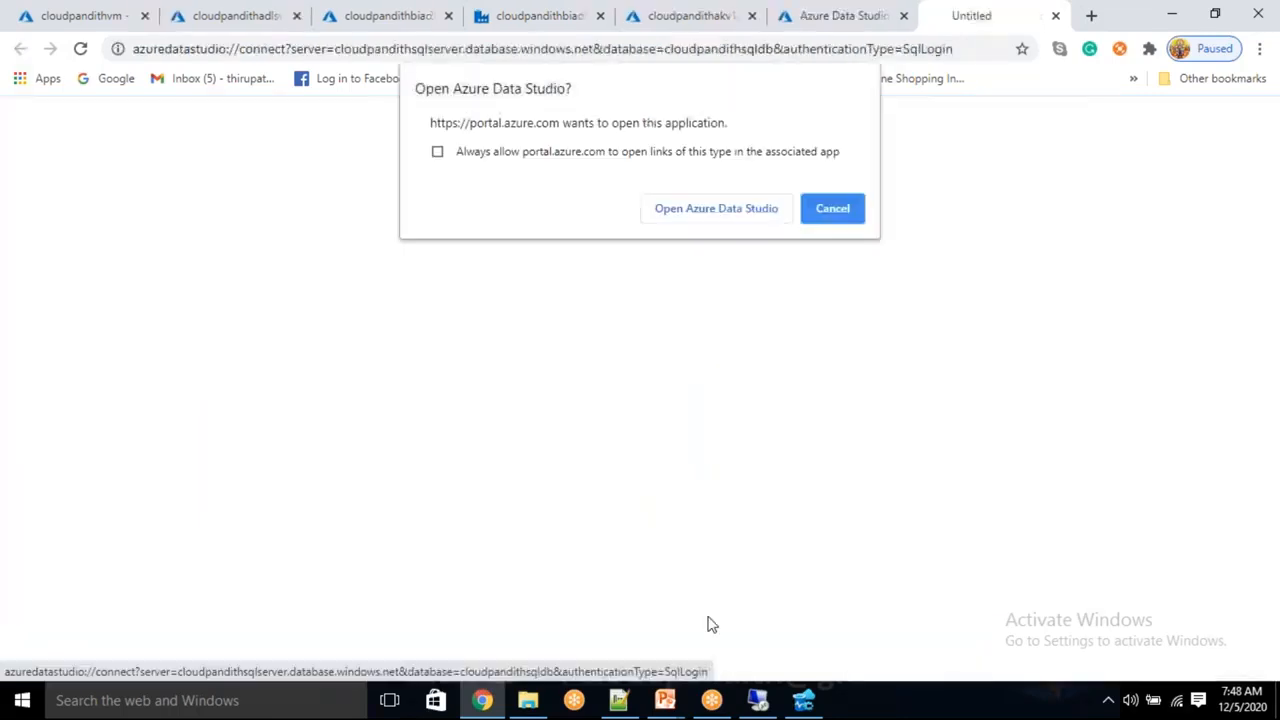
{"action": "left_click", "coordinate": [843, 208]}
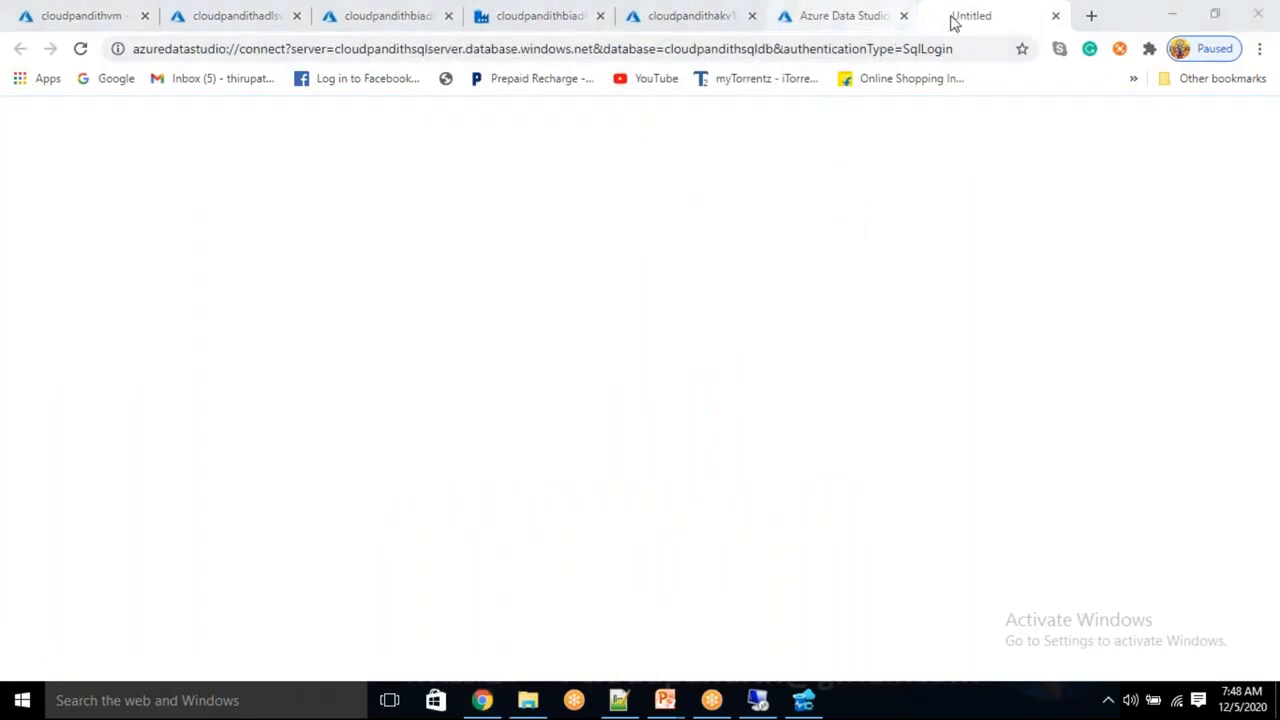
{"action": "left_click", "coordinate": [1056, 17]}
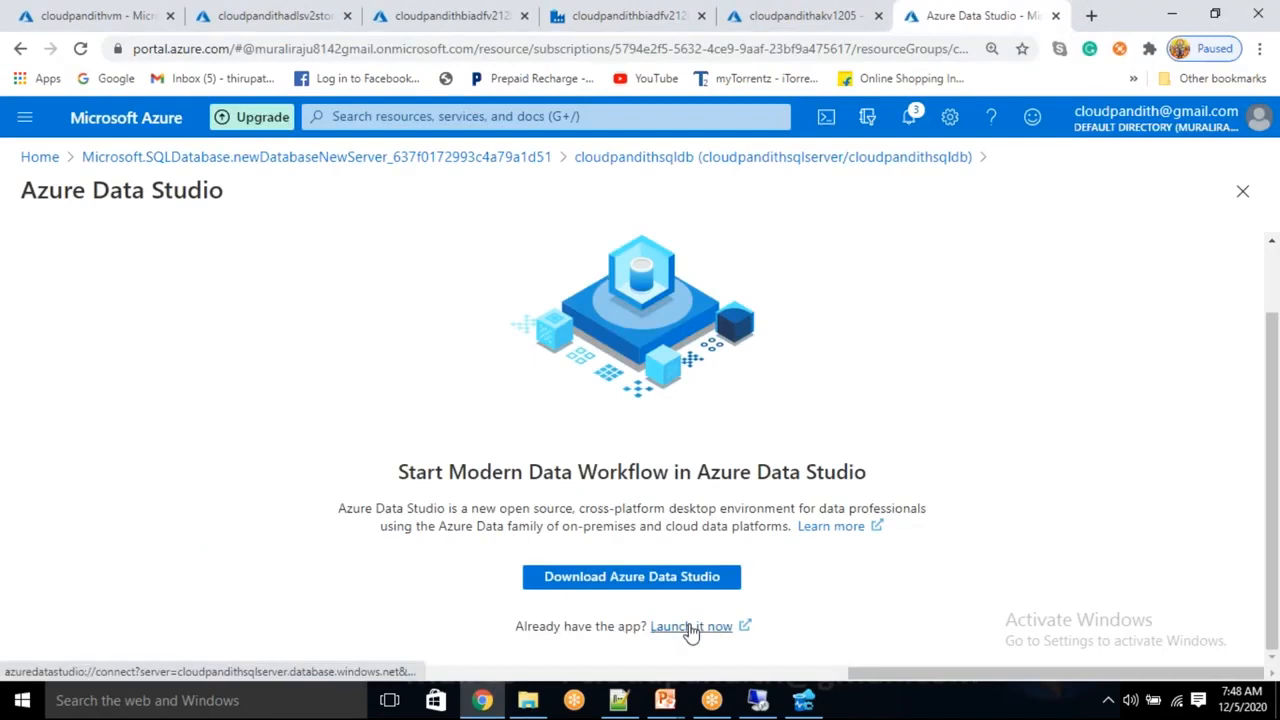
{"action": "left_click", "coordinate": [689, 627]}
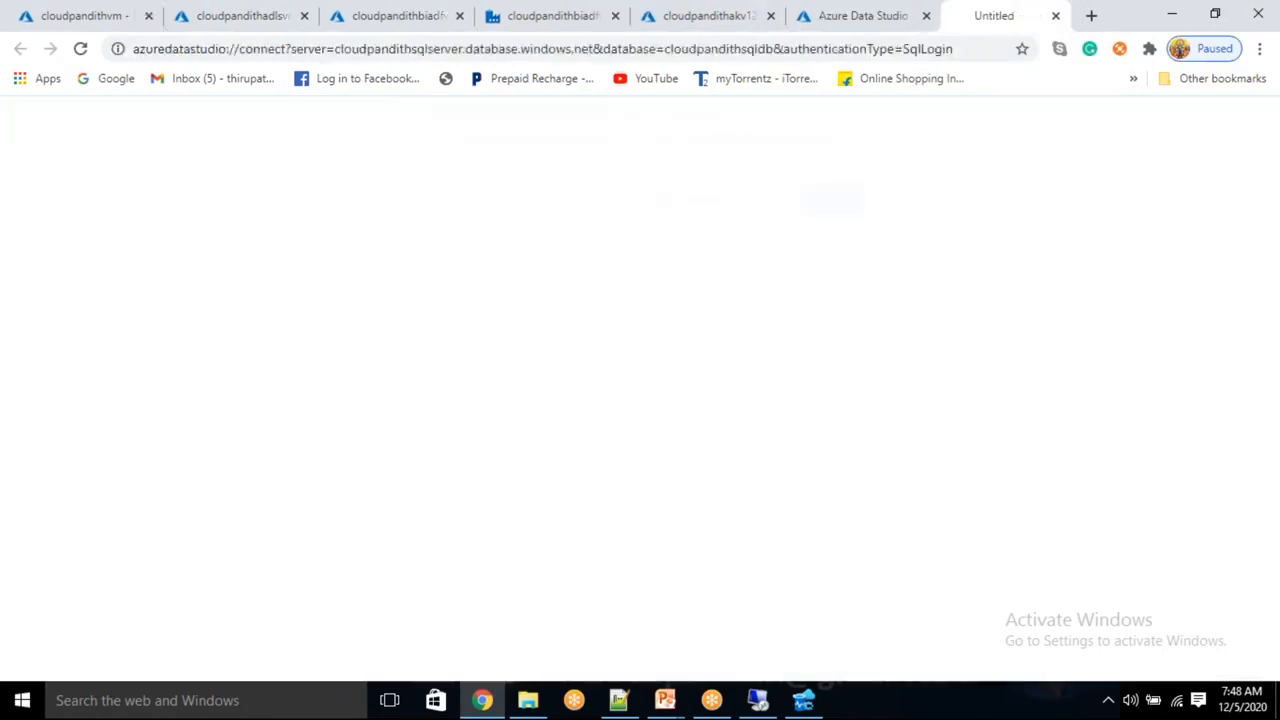
{"action": "left_click", "coordinate": [510, 157]}
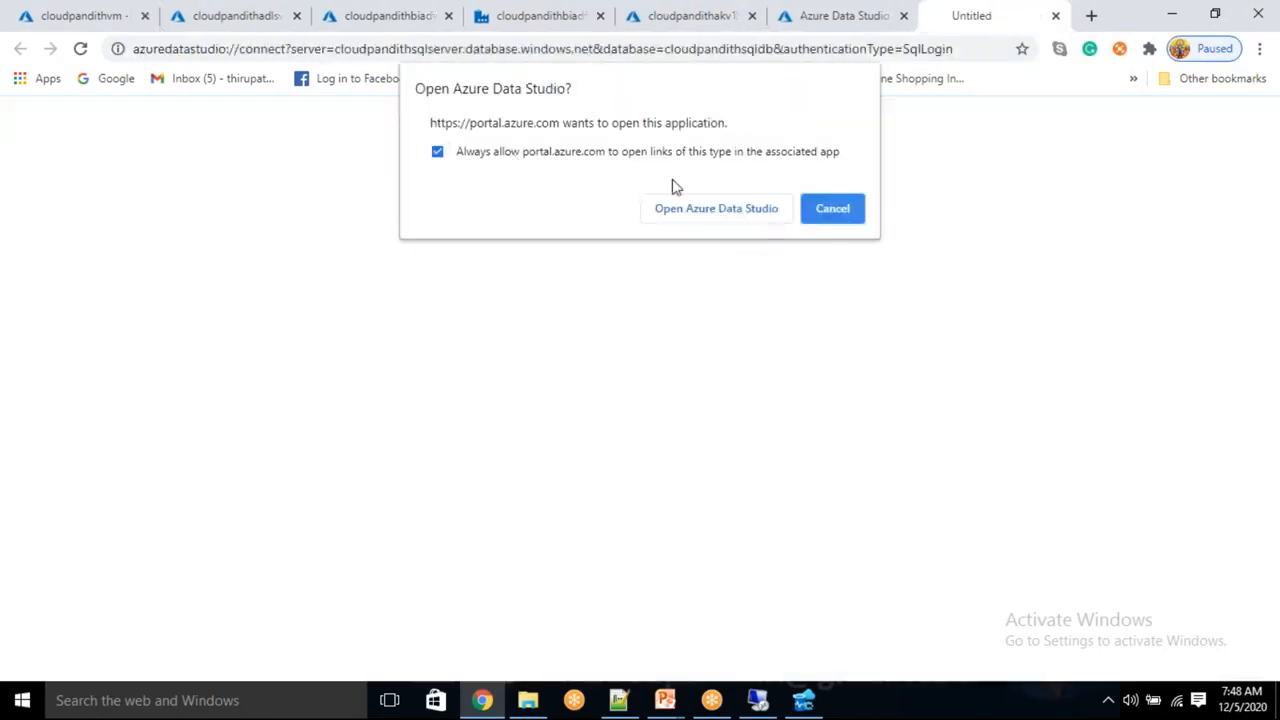
{"action": "left_click", "coordinate": [716, 210]}
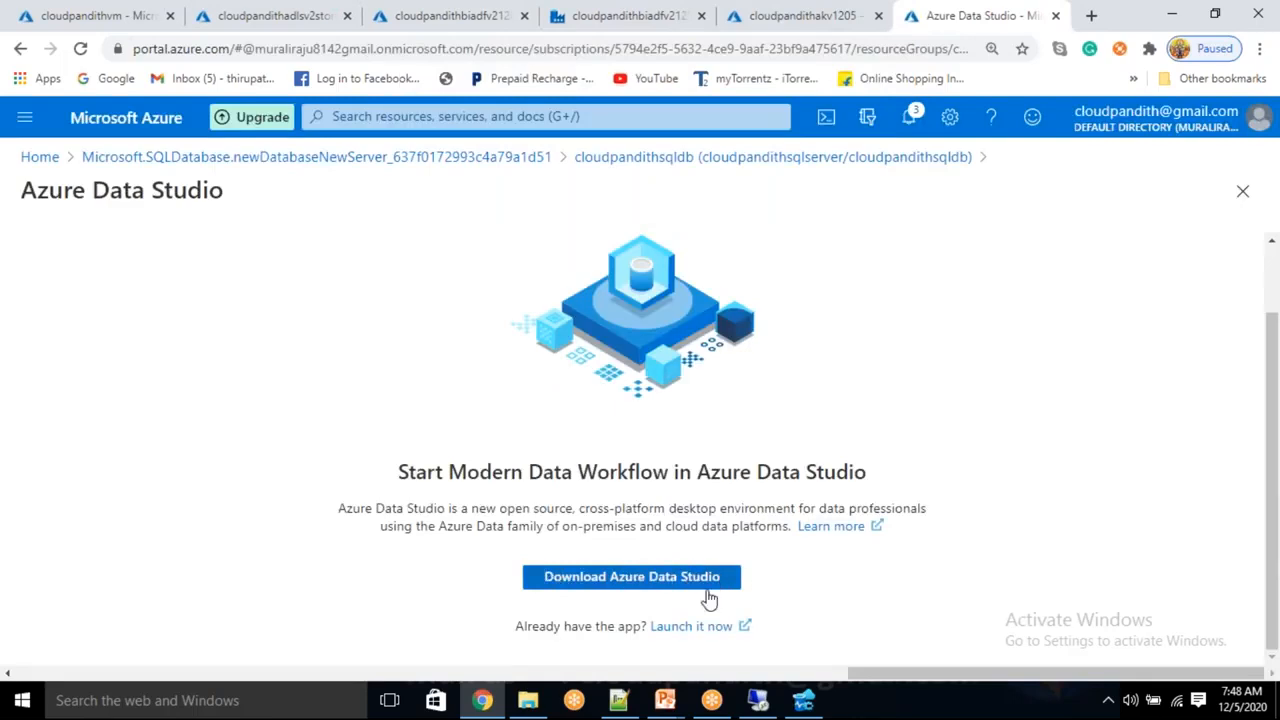
{"action": "left_click", "coordinate": [803, 700]}
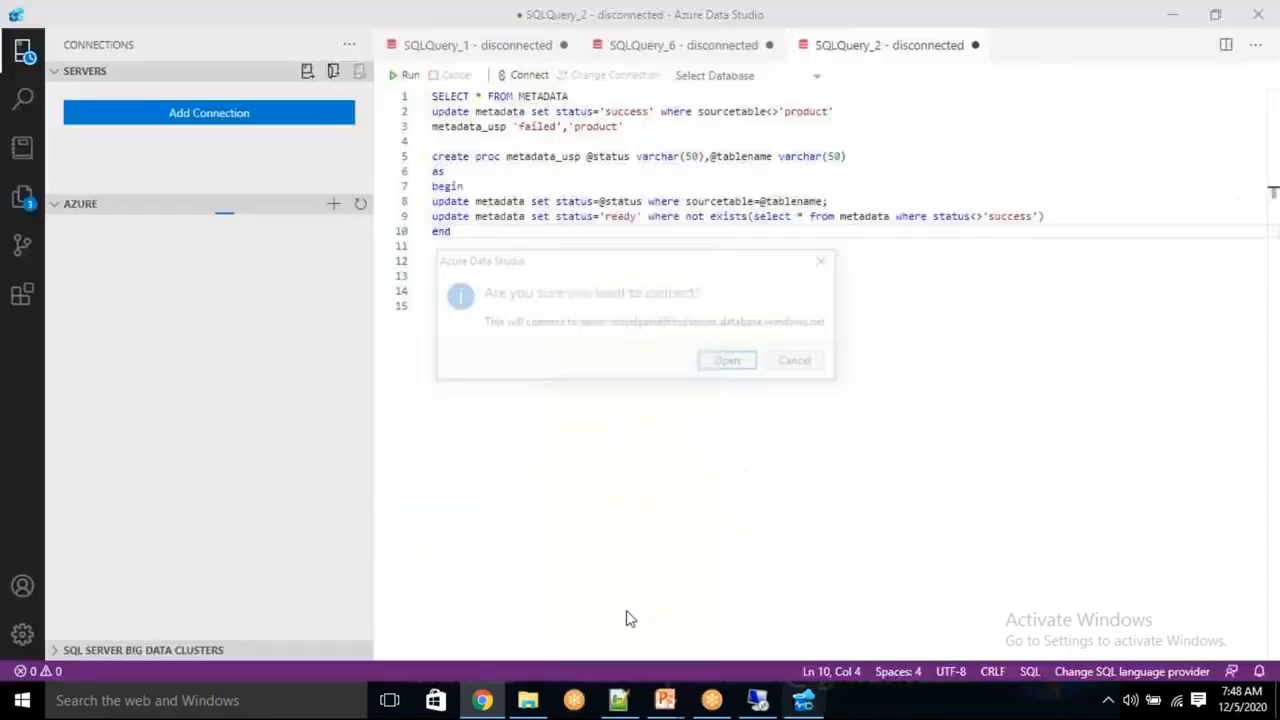
Accept the SQL server connection prompt and dismiss the preview features notice
{"action": "left_click", "coordinate": [731, 364]}
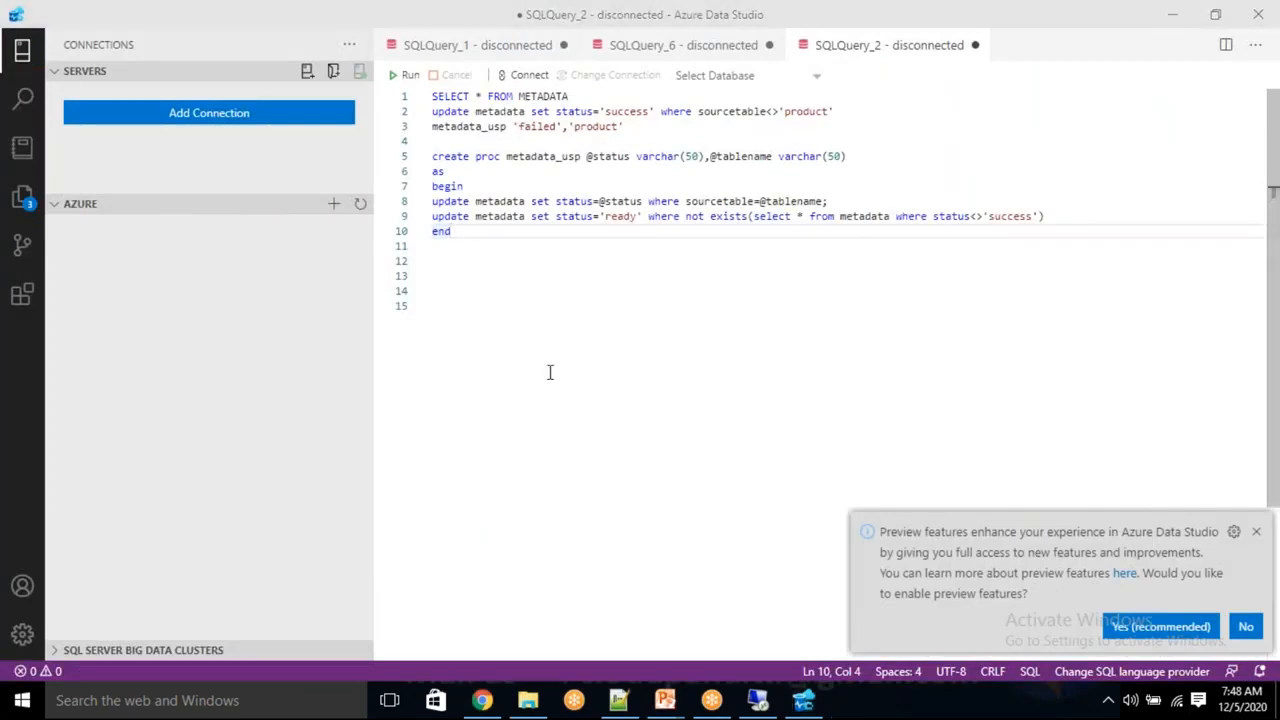
{"action": "left_click", "coordinate": [1256, 531]}
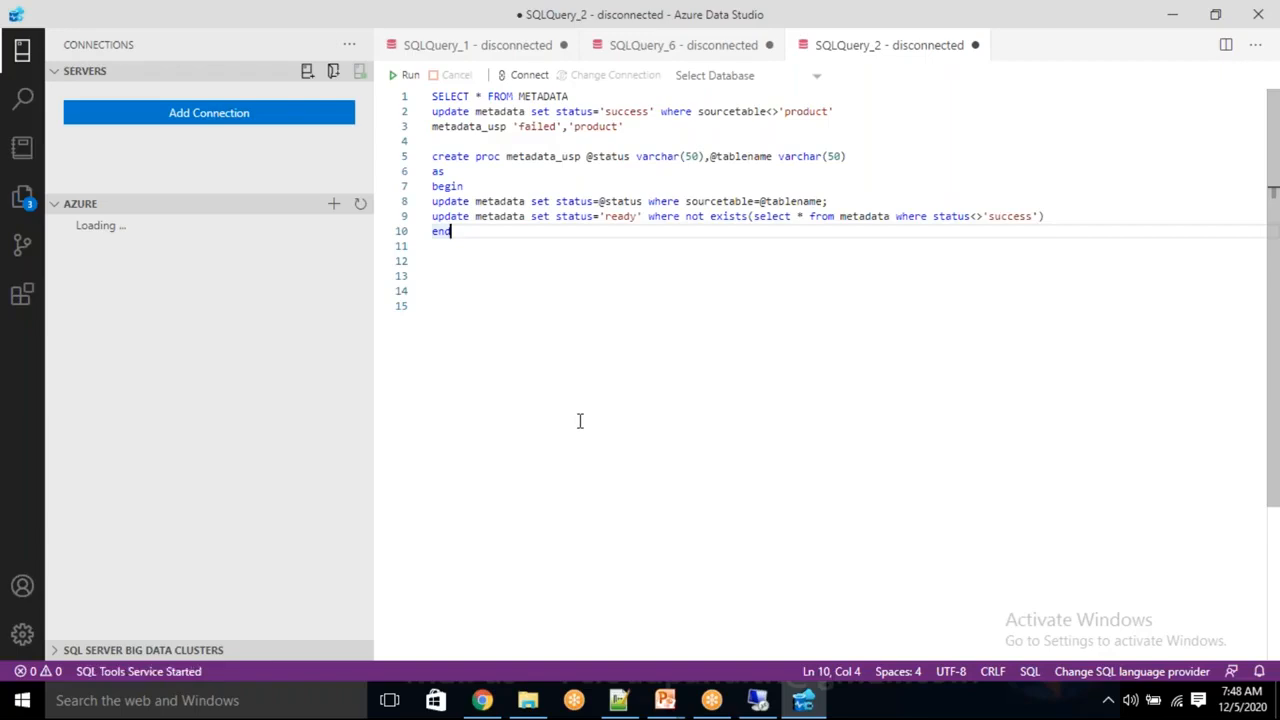
Connect a new query to cloudpandithsqldb by re-entering the SQL login user name and password
{"action": "key", "text": "ctrl+n"}
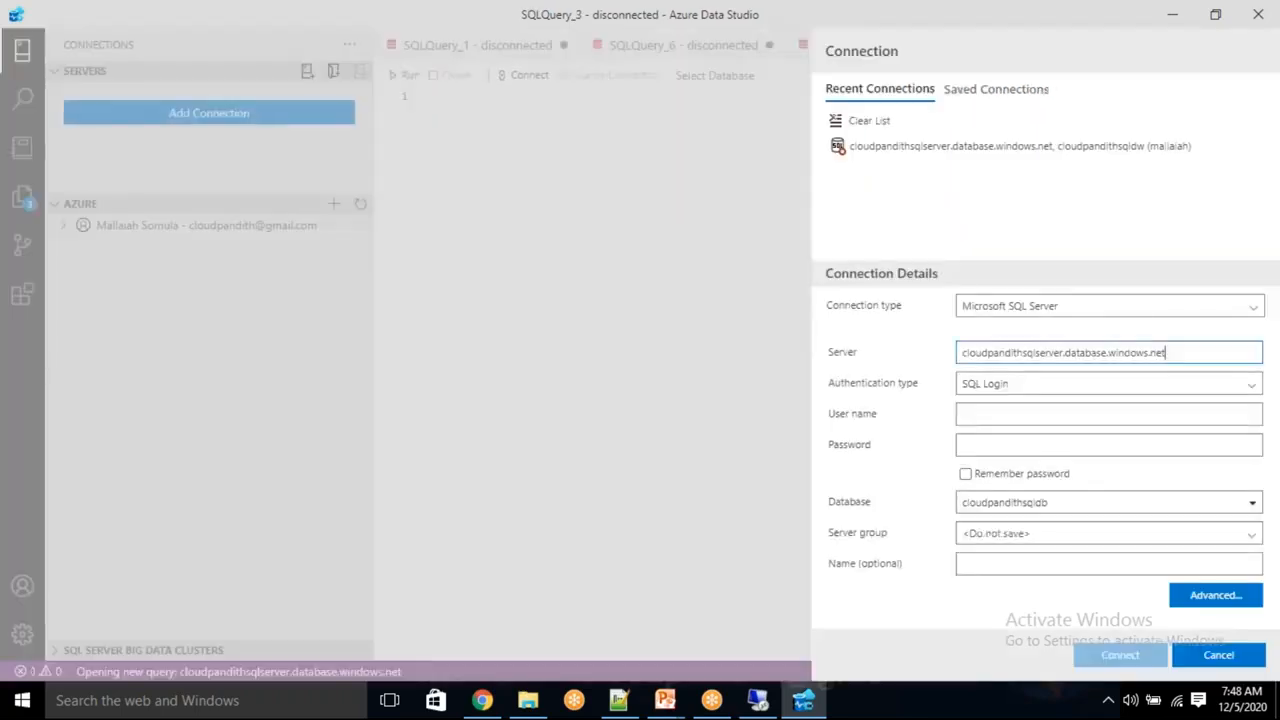
{"action": "left_click", "coordinate": [982, 410]}
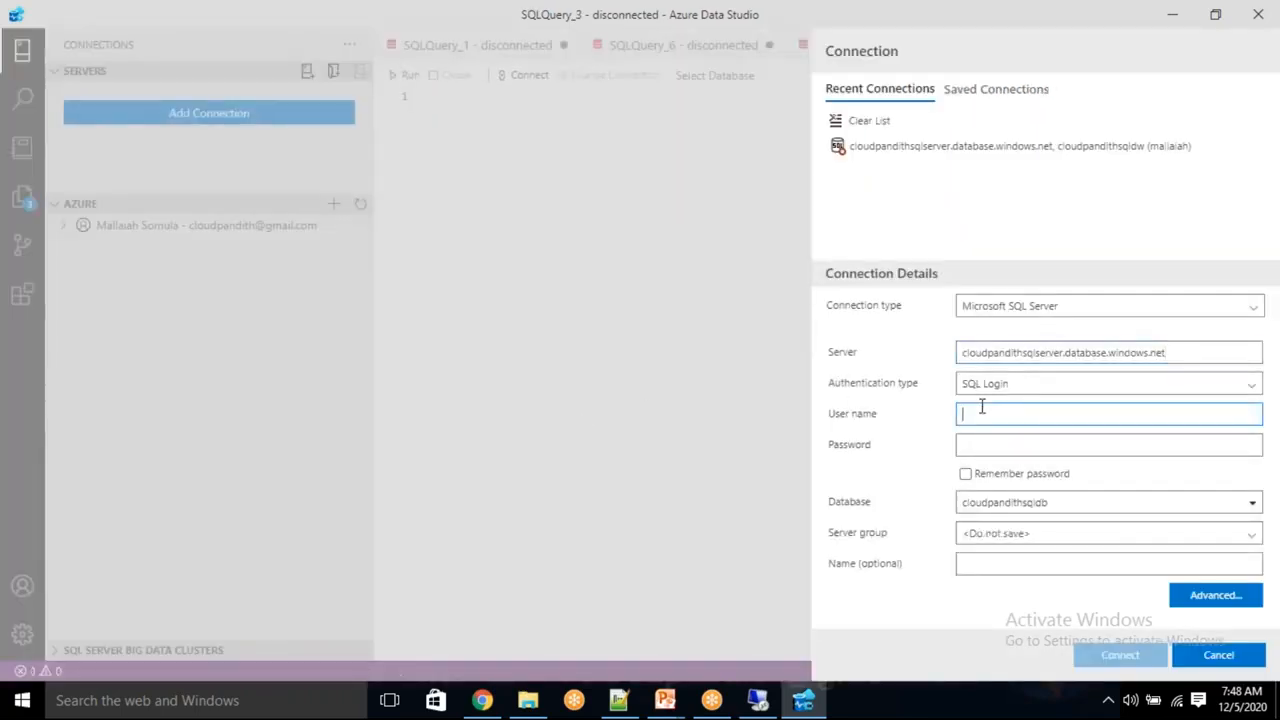
{"action": "type", "text": "ma"}
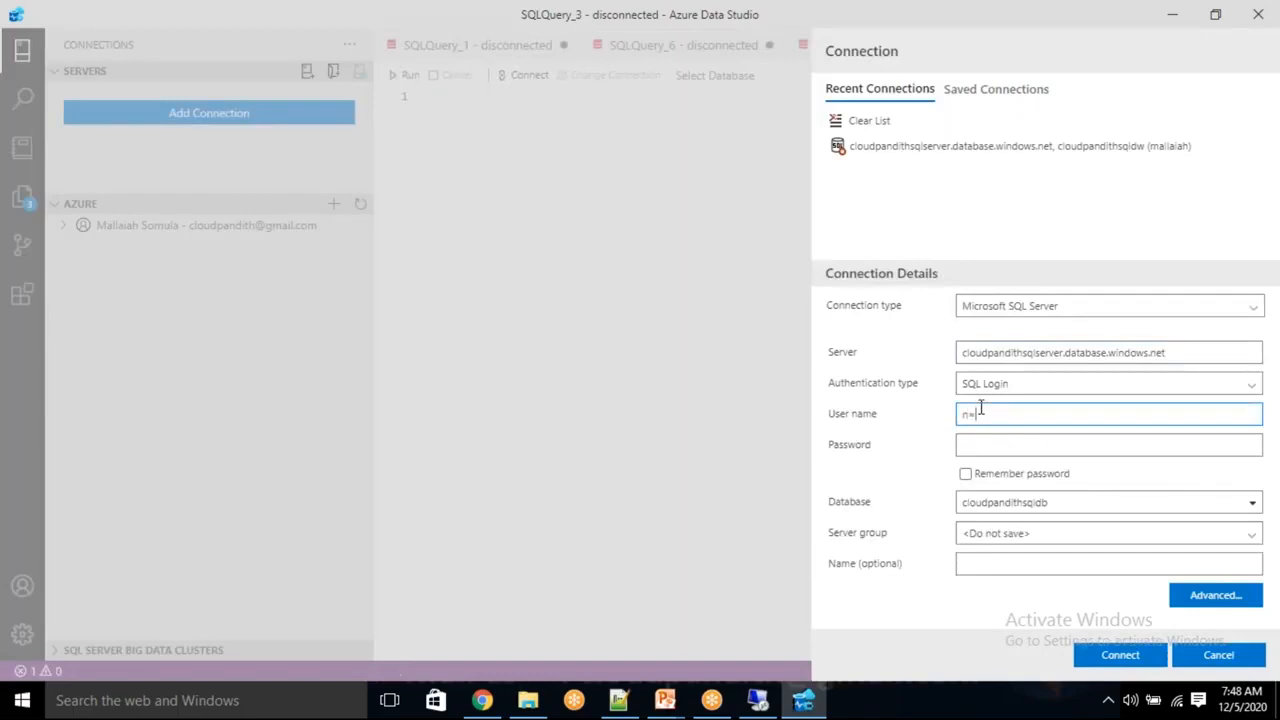
{"action": "key", "text": "BackSpace"}
{"action": "key", "text": "BackSpace"}
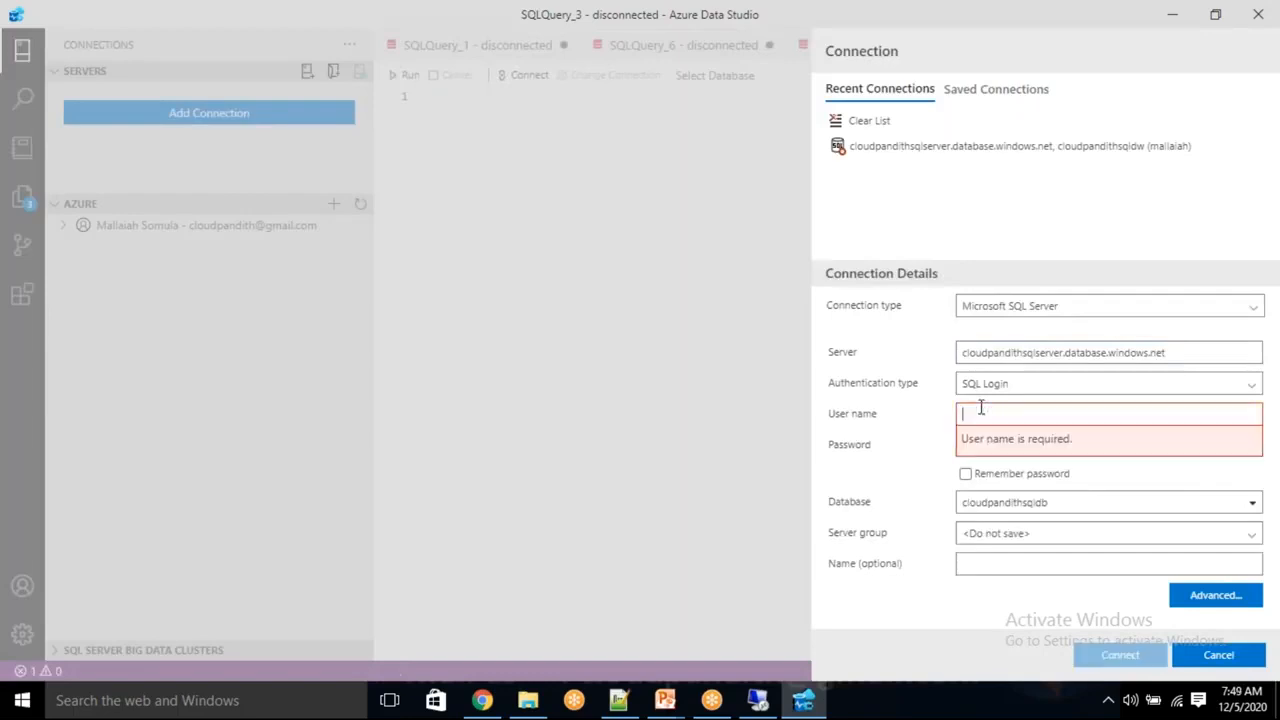
{"action": "type", "text": "mallaiah"}
{"action": "key", "text": "Tab"}
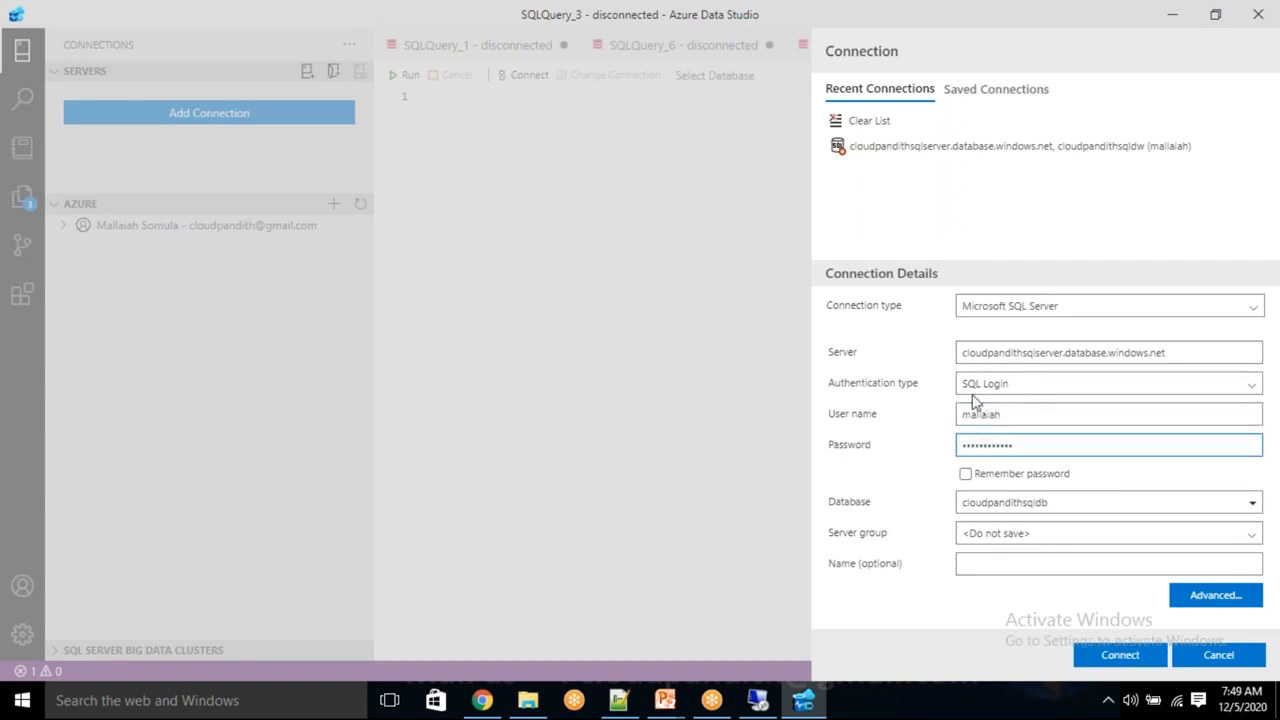
{"action": "left_click", "coordinate": [1140, 664]}
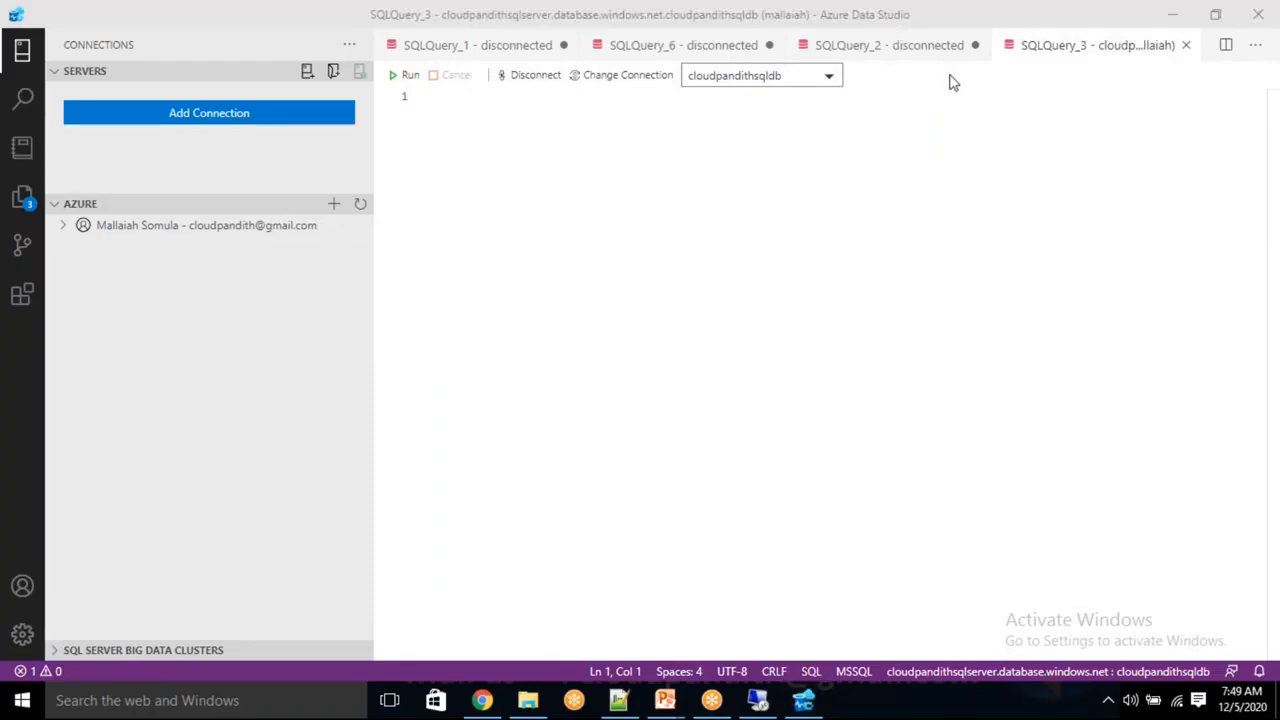
Expand the Azure account, cancel re-authentication, and keep the linked account rather than removing it
{"action": "left_click", "coordinate": [197, 79]}
{"action": "left_click", "coordinate": [197, 79]}
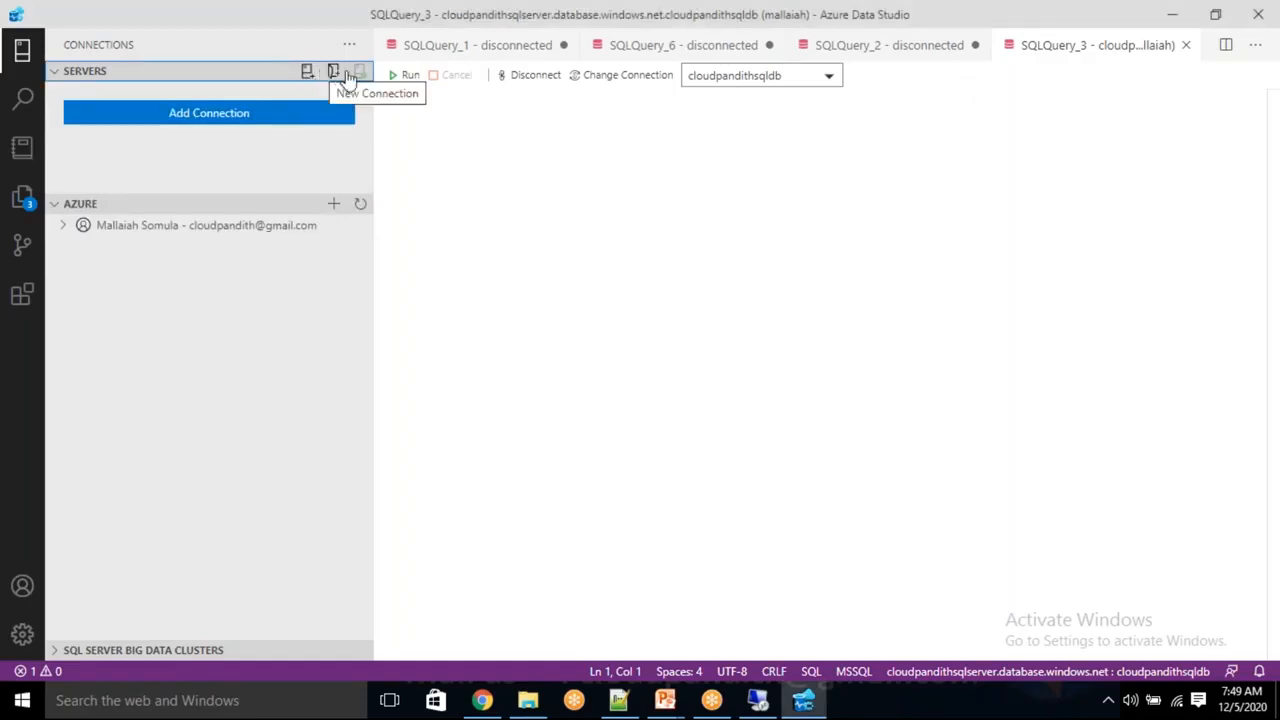
{"action": "left_click", "coordinate": [66, 229]}
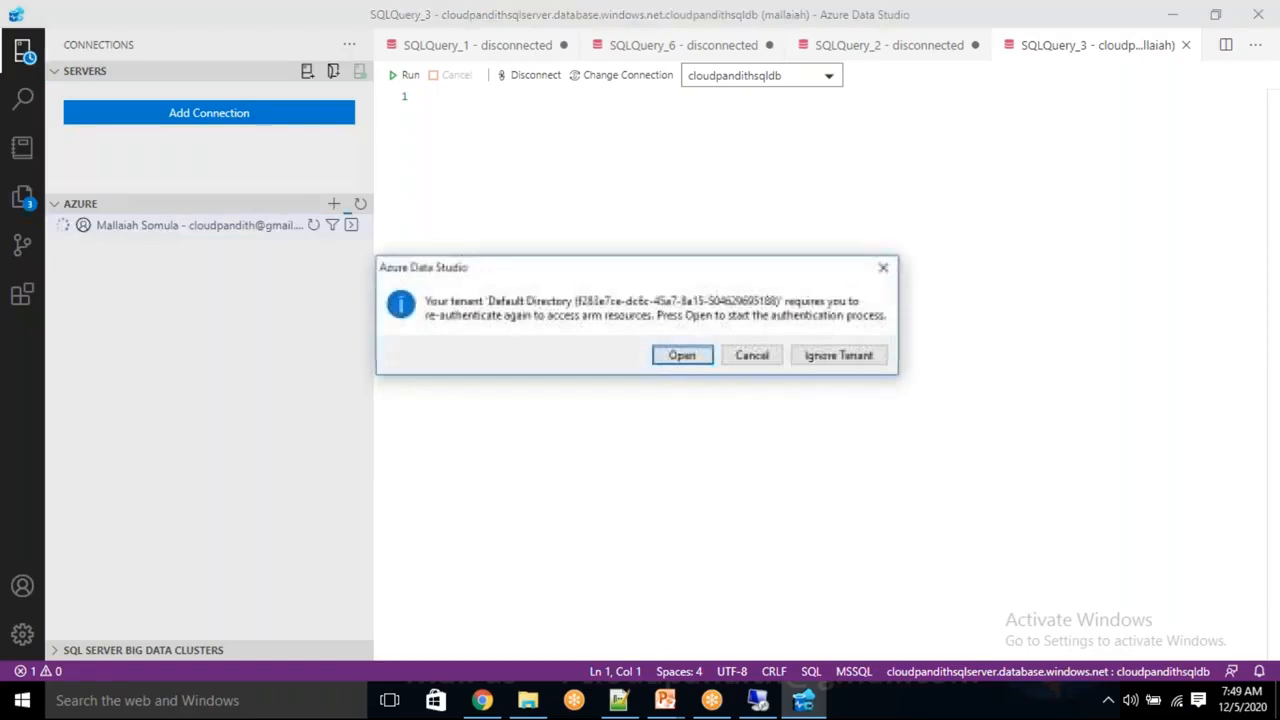
{"action": "left_click", "coordinate": [762, 357]}
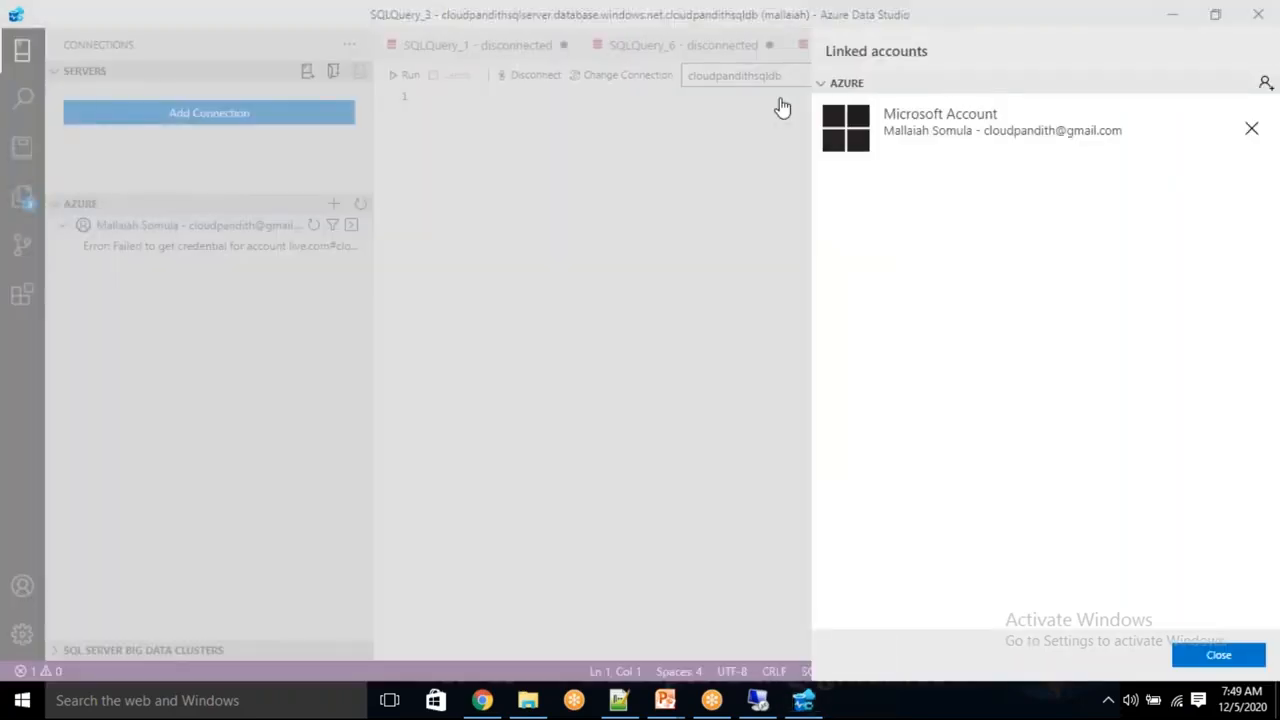
{"action": "left_click", "coordinate": [1251, 128]}
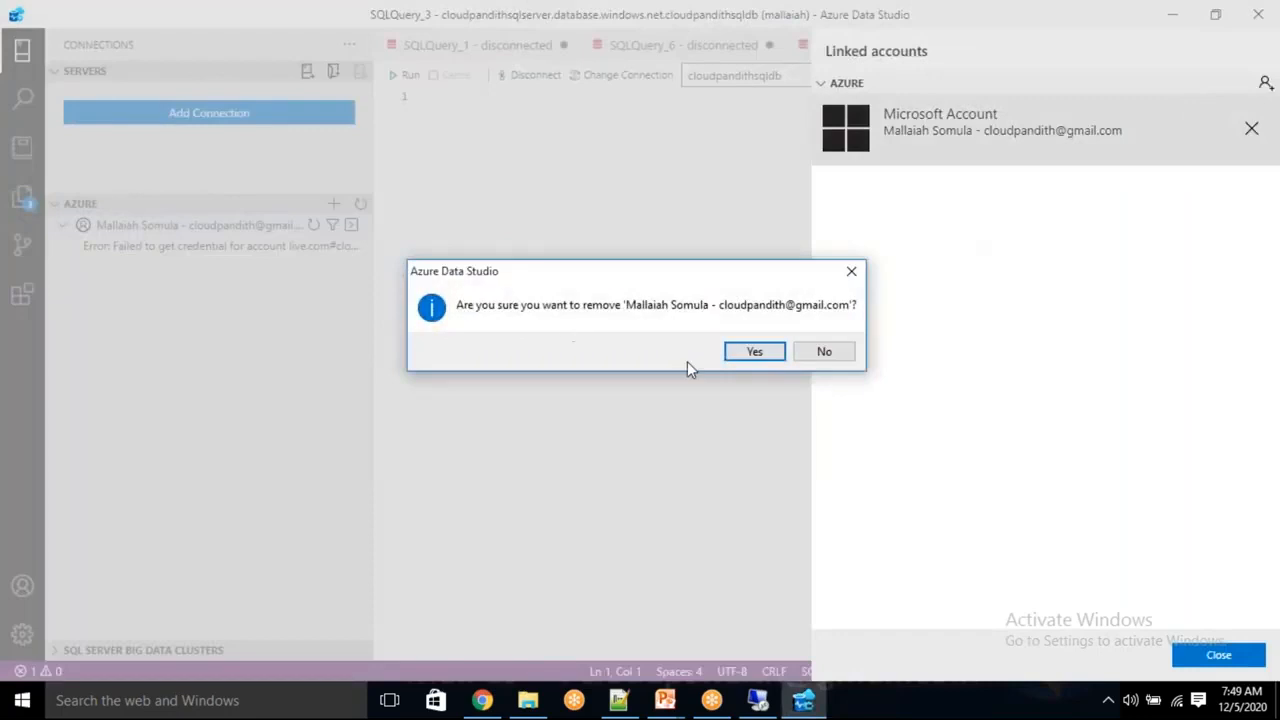
{"action": "left_click", "coordinate": [827, 351]}
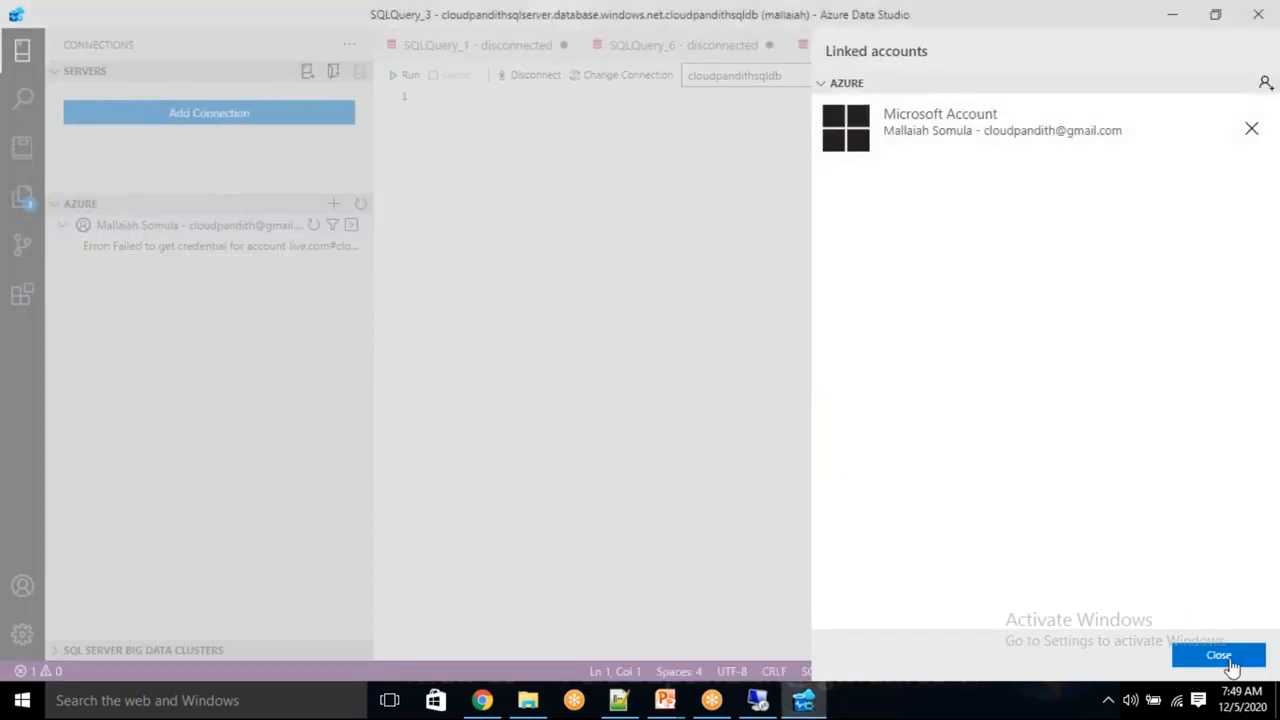
{"action": "left_click", "coordinate": [1219, 655]}
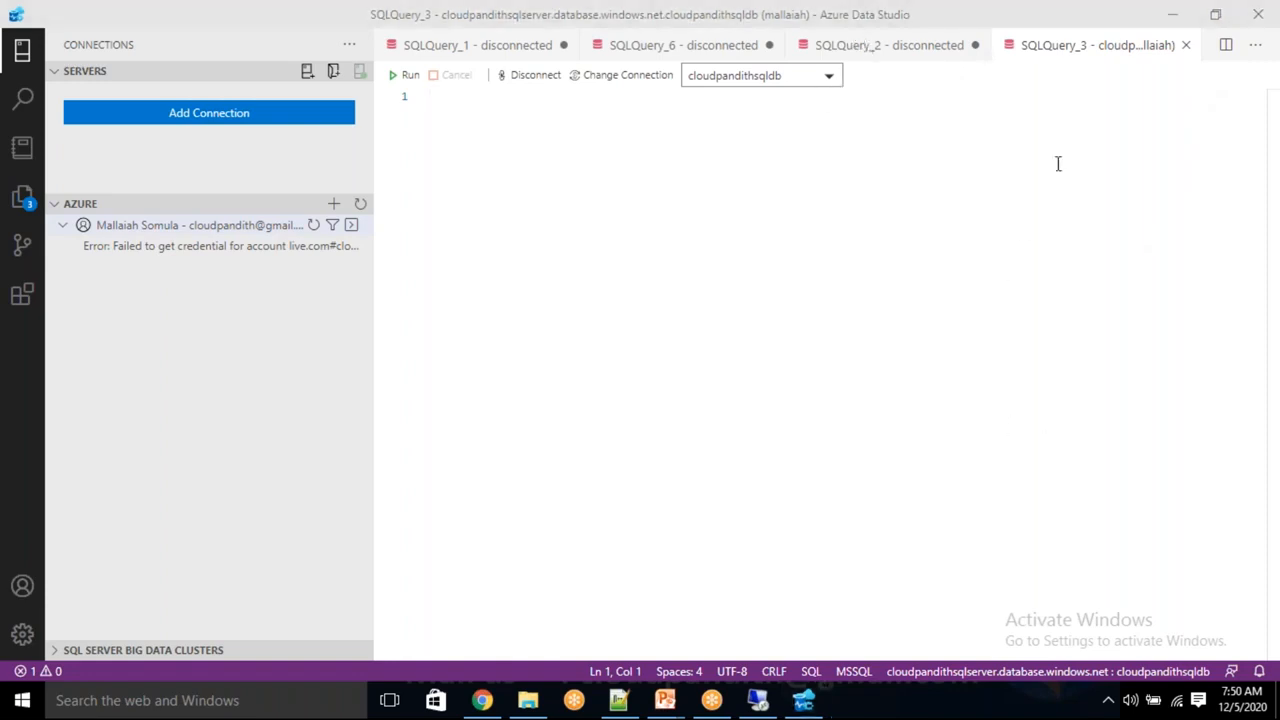
{"action": "right_click", "coordinate": [1090, 50]}
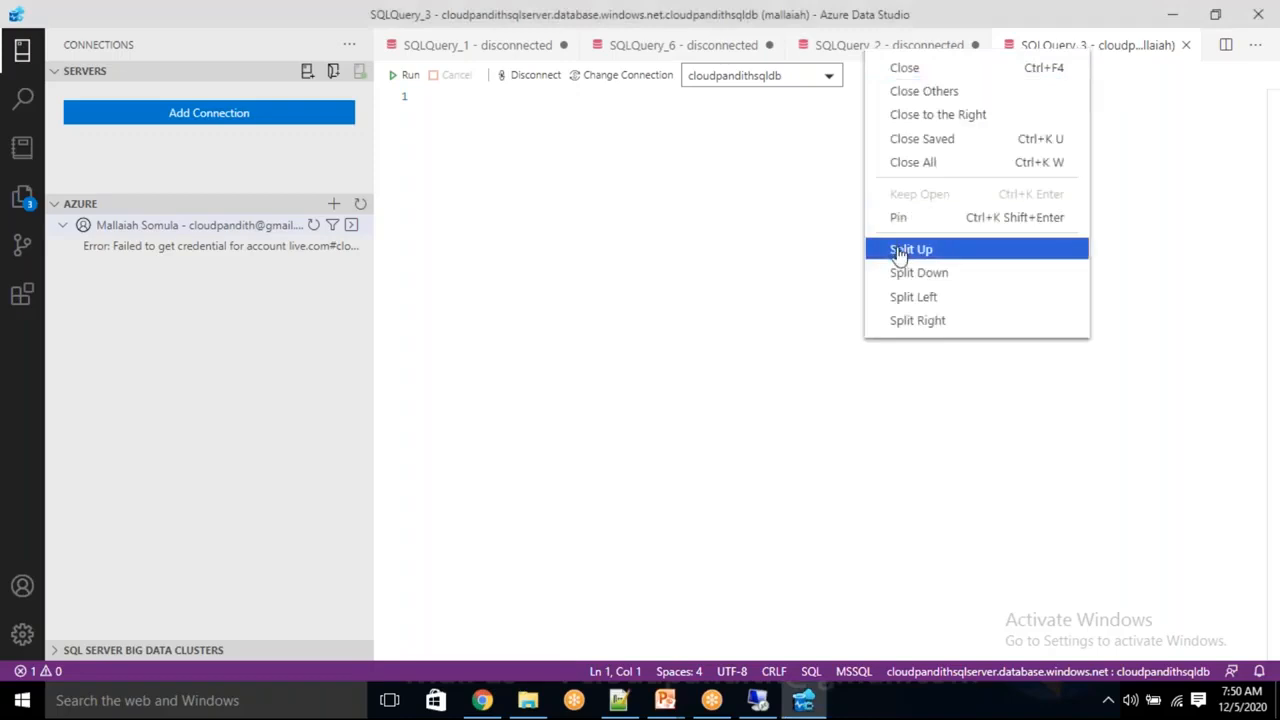
Dismiss the tab menu and select the create table metadata script in SQLQuery_2
{"action": "left_click", "coordinate": [905, 322]}
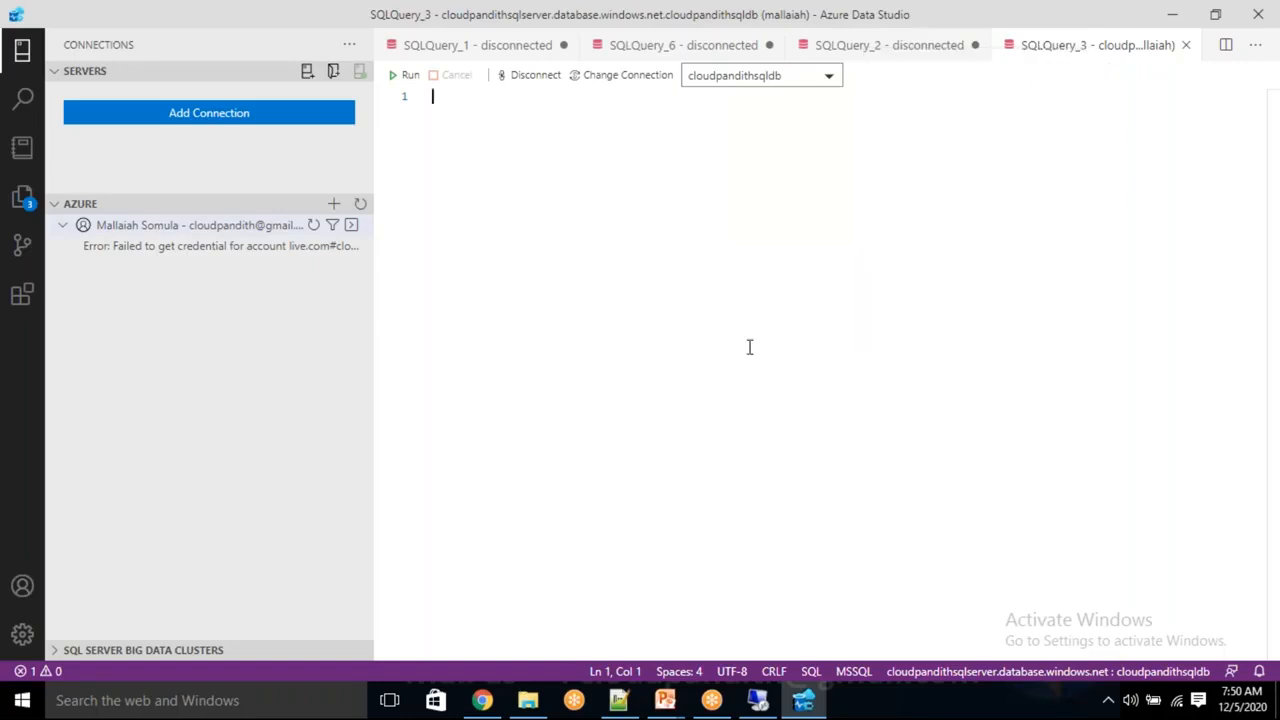
{"action": "left_click", "coordinate": [138, 684]}
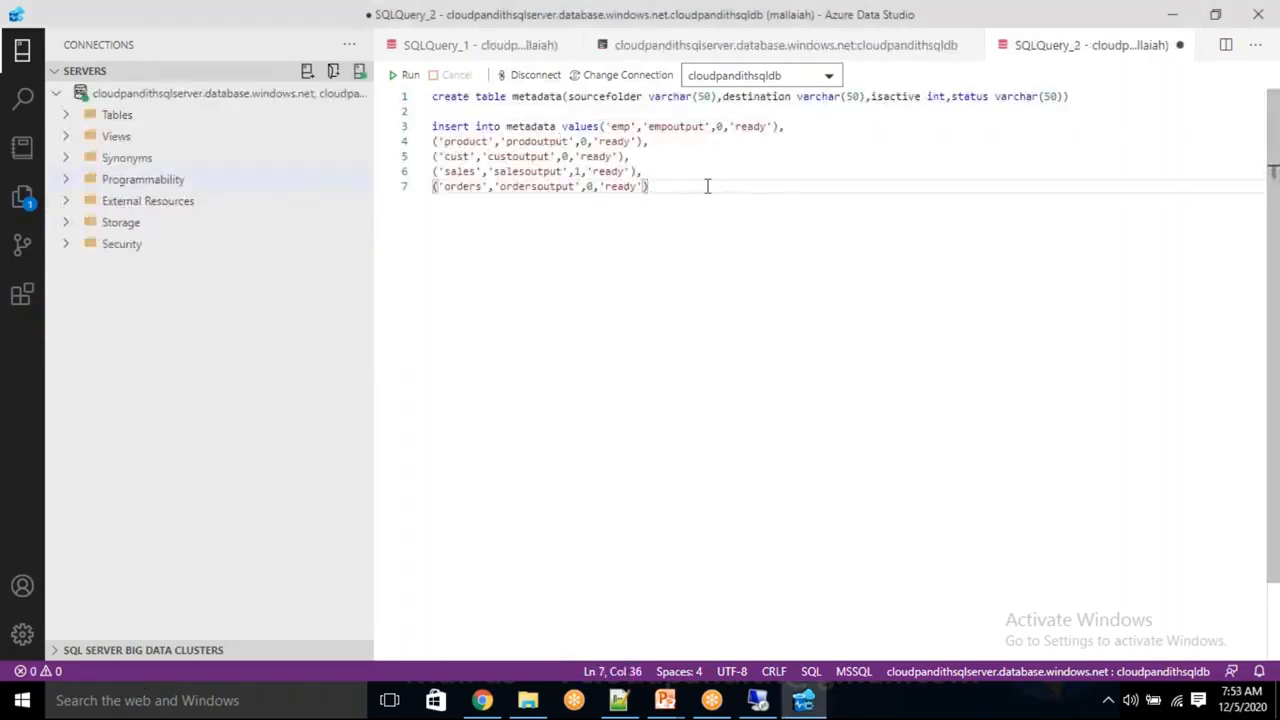
{"action": "left_click_drag", "start_coordinate": [706, 186], "coordinate": [432, 96]}
Rename the isactive column in the insert's column list to inactive
{"action": "left_click", "coordinate": [700, 214]}
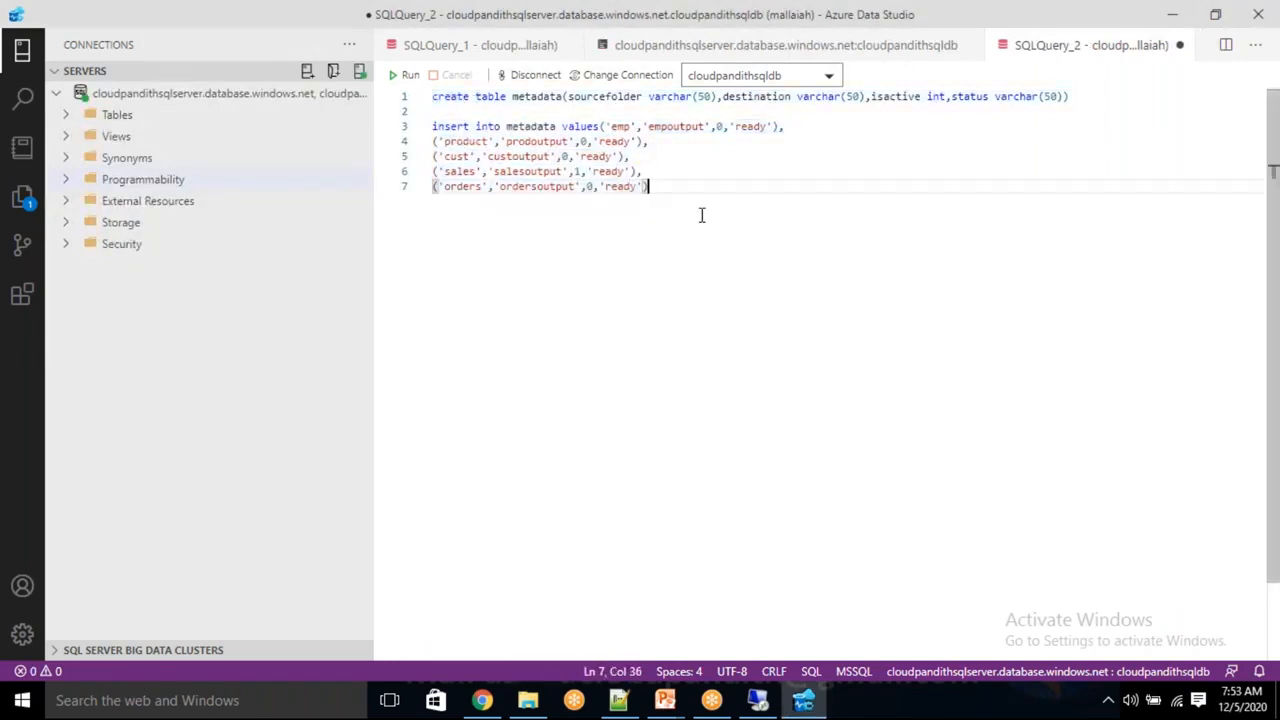
{"action": "double_click", "coordinate": [540, 96]}
{"action": "double_click", "coordinate": [575, 97]}
{"action": "double_click", "coordinate": [775, 97]}
{"action": "left_click", "coordinate": [908, 96]}
{"action": "double_click", "coordinate": [968, 96]}
{"action": "left_click", "coordinate": [898, 96]}
{"action": "double_click", "coordinate": [898, 96]}
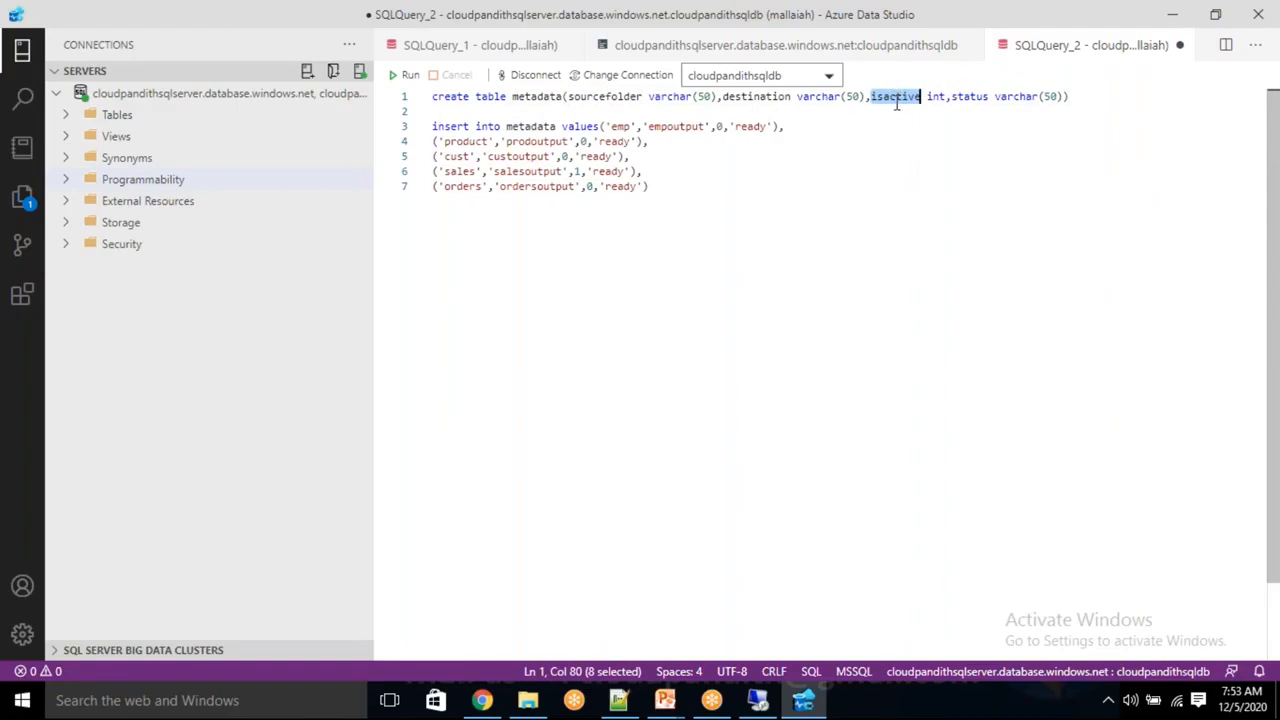
{"action": "key", "text": "BackSpace"}
{"action": "type", "text": "disable"}
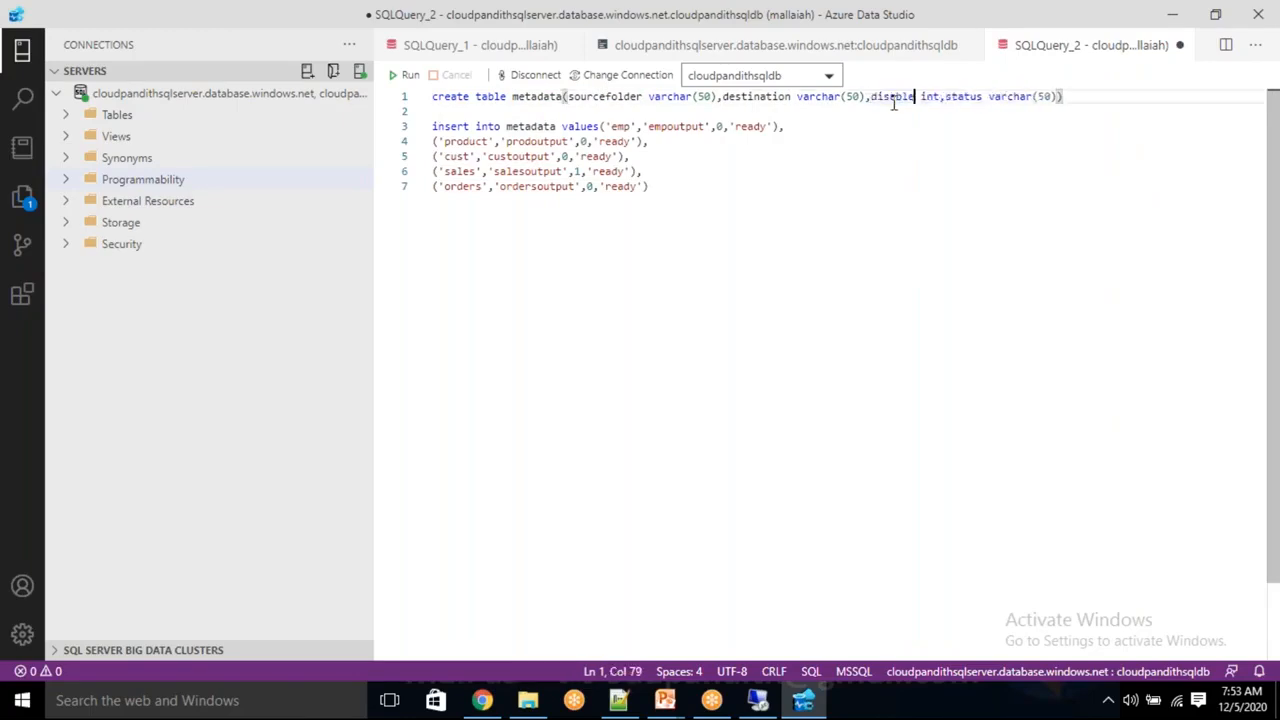
{"action": "key", "text": "BackSpace"}
{"action": "key", "text": "BackSpace"}
{"action": "key", "text": "BackSpace"}
{"action": "key", "text": "BackSpace"}
{"action": "key", "text": "BackSpace"}
{"action": "key", "text": "BackSpace"}
{"action": "key", "text": "BackSpace"}
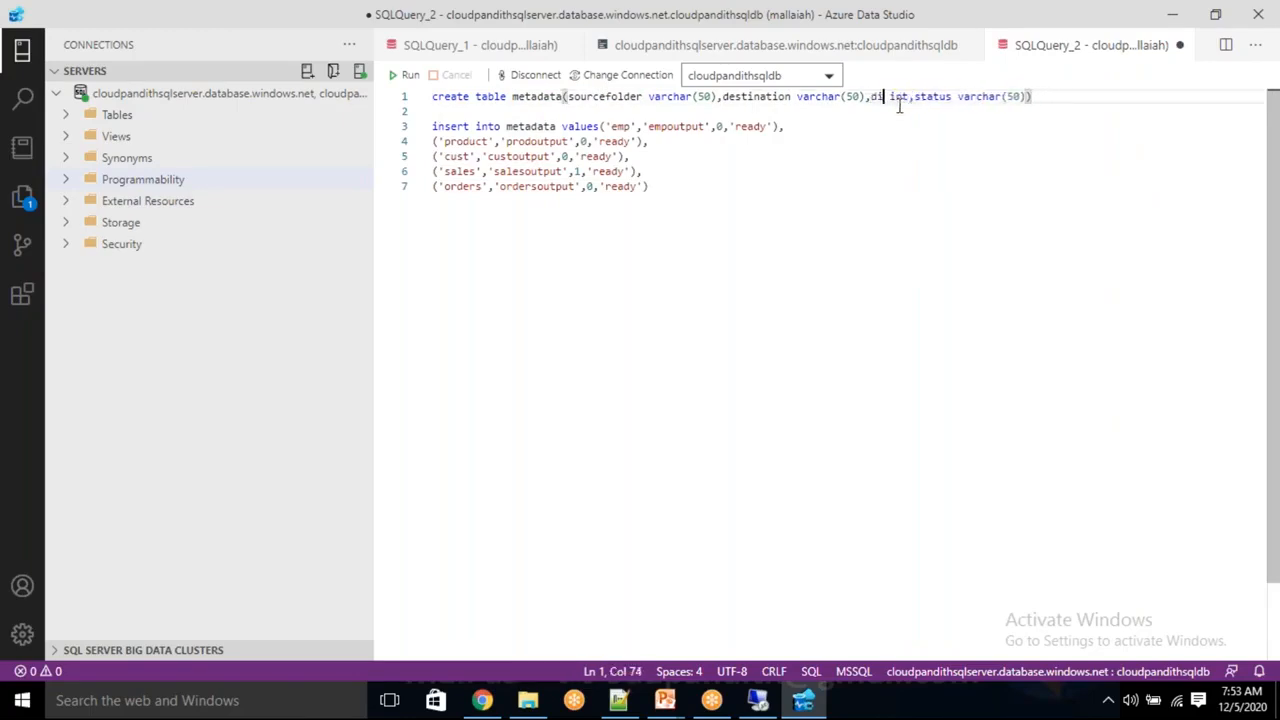
{"action": "type", "text": "inactive"}
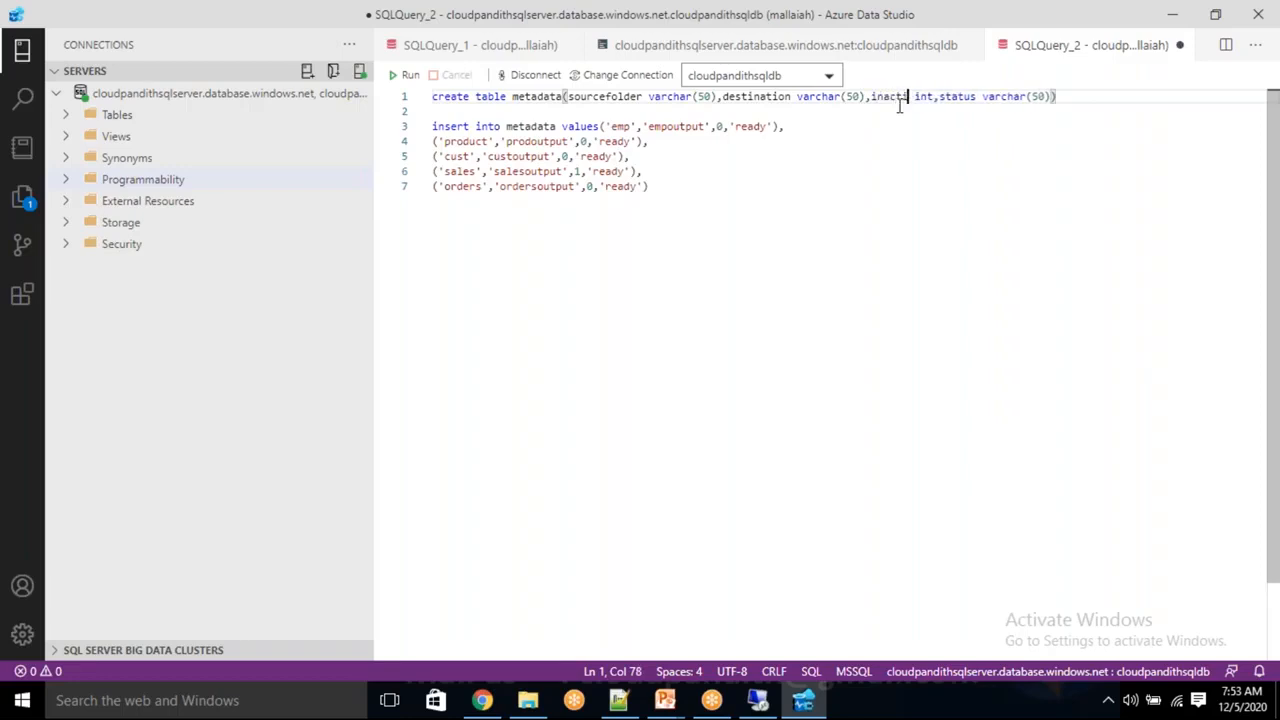
Replace the emp row's source folder and output values with cust values (cust1)
{"action": "left_click", "coordinate": [716, 126]}
{"action": "double_click", "coordinate": [716, 126]}
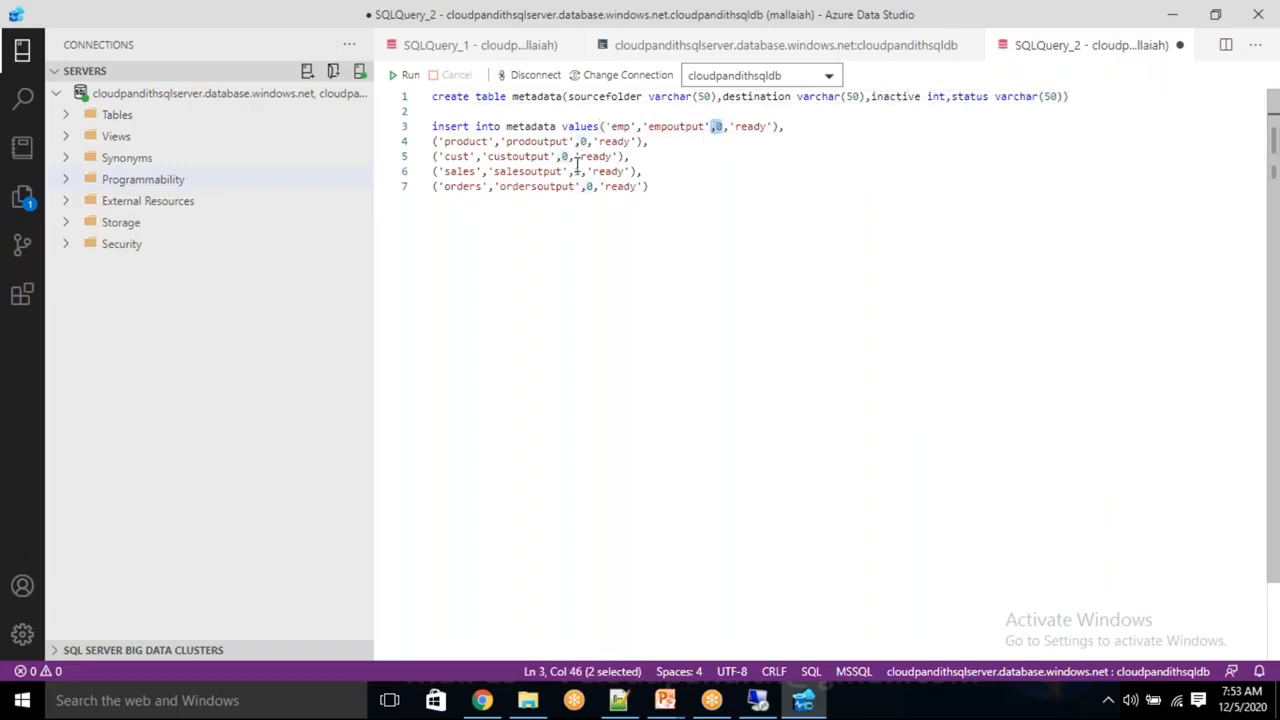
{"action": "left_click_drag", "start_coordinate": [581, 171], "coordinate": [576, 171]}
{"action": "left_click", "coordinate": [689, 207]}
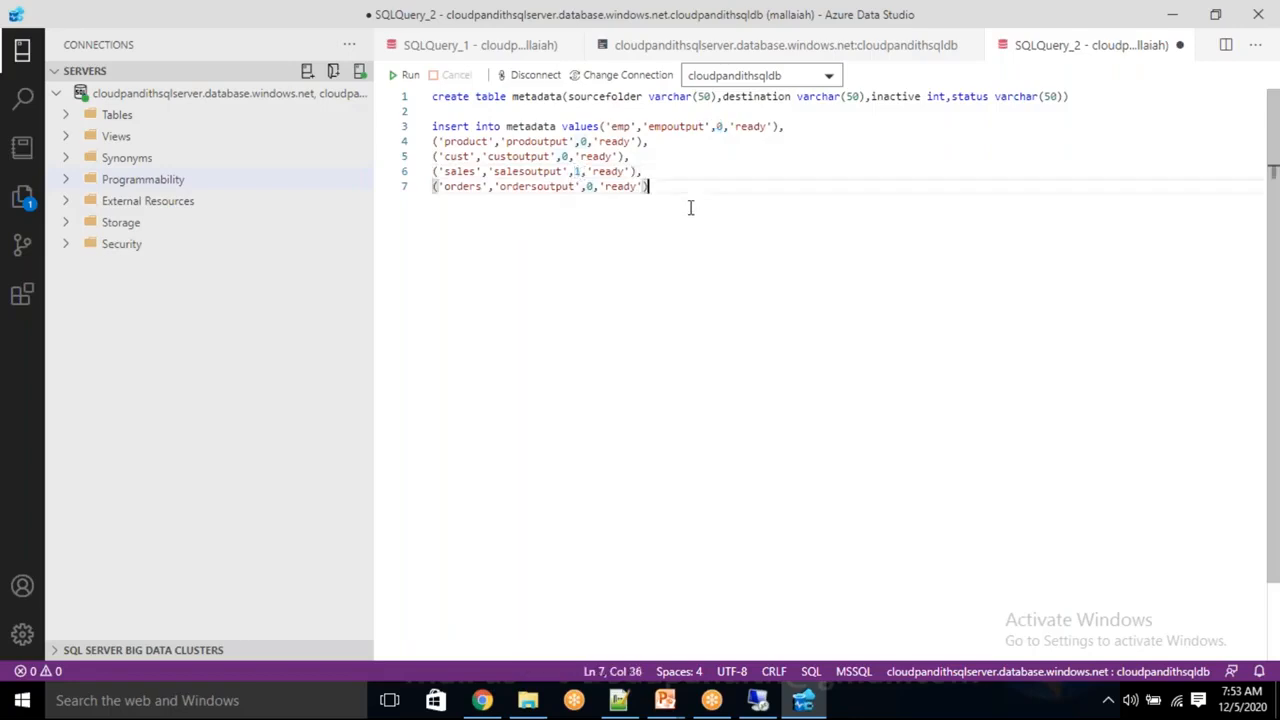
{"action": "double_click", "coordinate": [618, 126]}
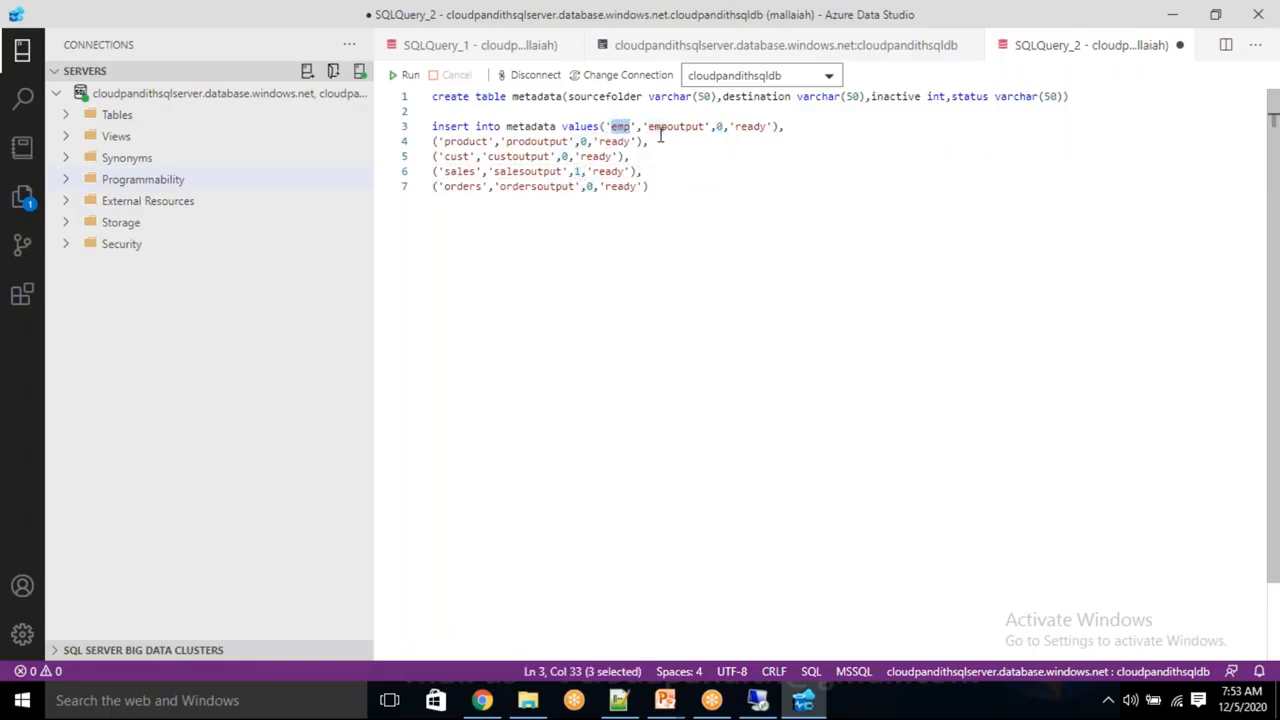
{"action": "type", "text": "cust"}
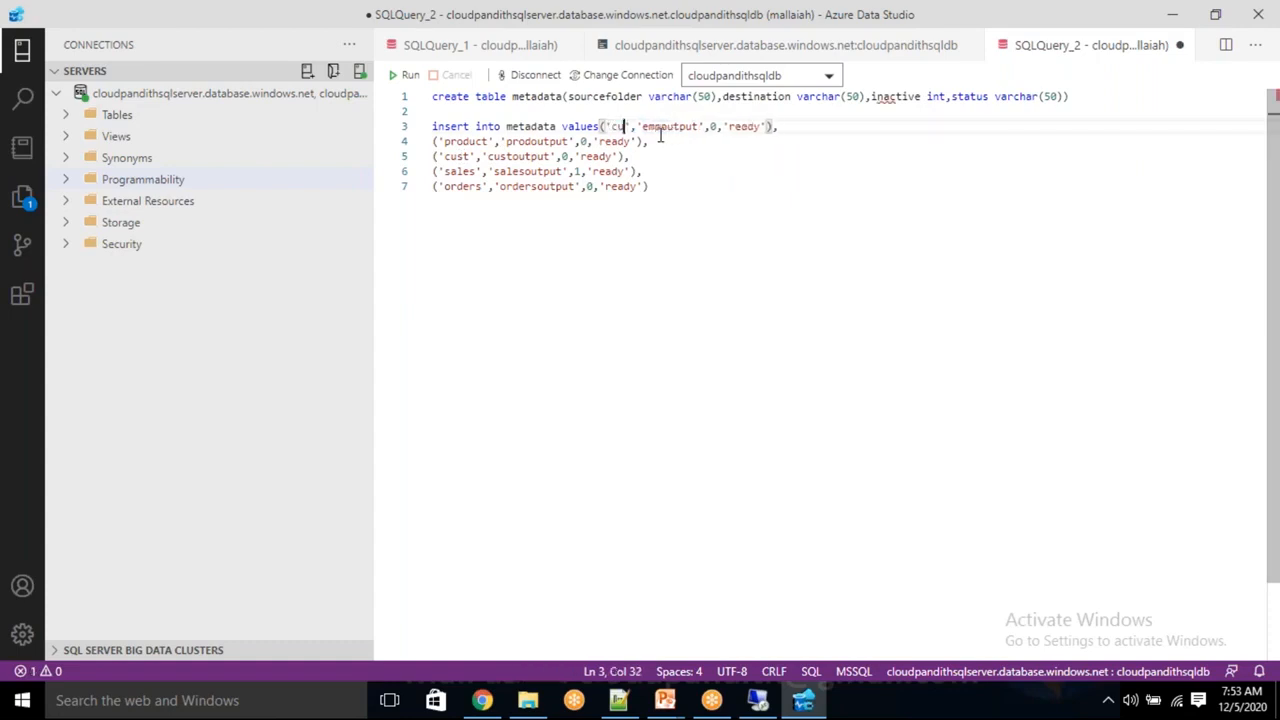
{"action": "key", "text": "Right"}
{"action": "key", "text": "Right"}
{"action": "key", "text": "Right"}
{"action": "key", "text": "Right"}
{"action": "key", "text": "Right"}
{"action": "key", "text": "Right"}
{"action": "key", "text": "Right"}
{"action": "key", "text": "Right"}
{"action": "key", "text": "Right"}
{"action": "key", "text": "Right"}
{"action": "key", "text": "Right"}
{"action": "key", "text": "BackSpace"}
{"action": "key", "text": "BackSpace"}
{"action": "key", "text": "BackSpace"}
{"action": "key", "text": "BackSpace"}
{"action": "key", "text": "BackSpace"}
{"action": "key", "text": "BackSpace"}
{"action": "key", "text": "BackSpace"}
{"action": "key", "text": "BackSpace"}
{"action": "key", "text": "BackSpace"}
{"action": "type", "text": "cust"}
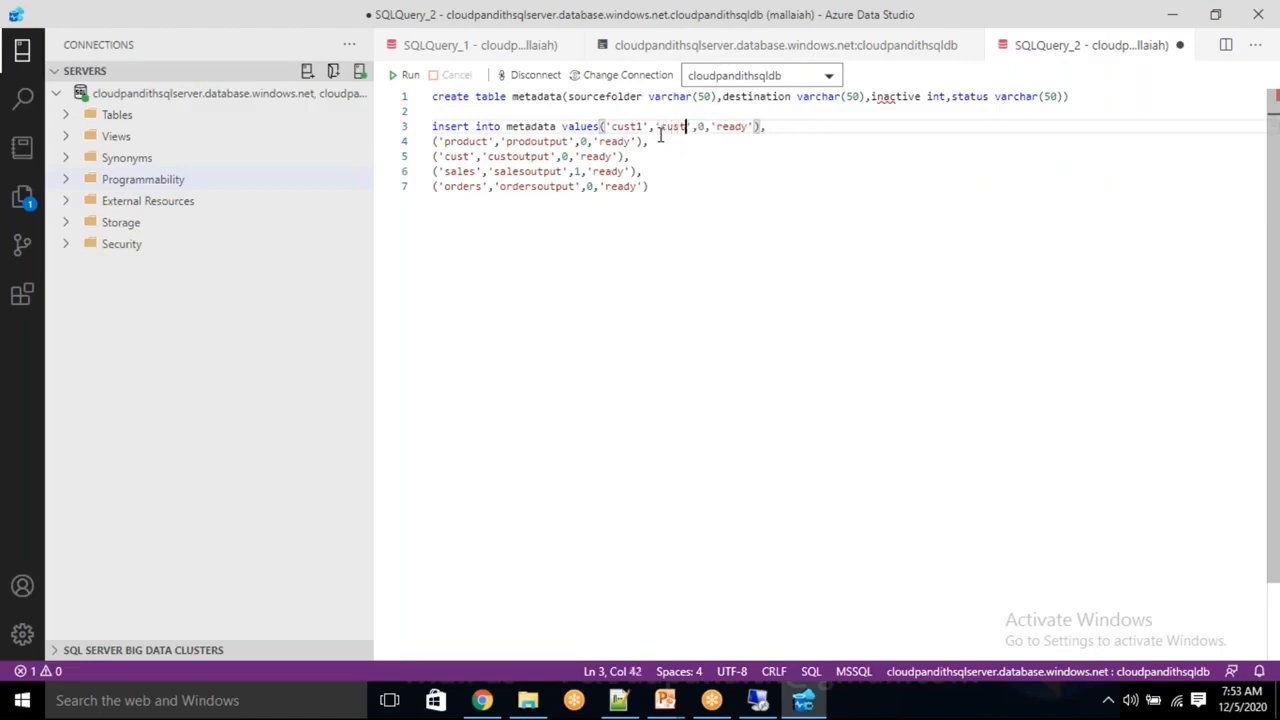
{"action": "type", "text": "1"}
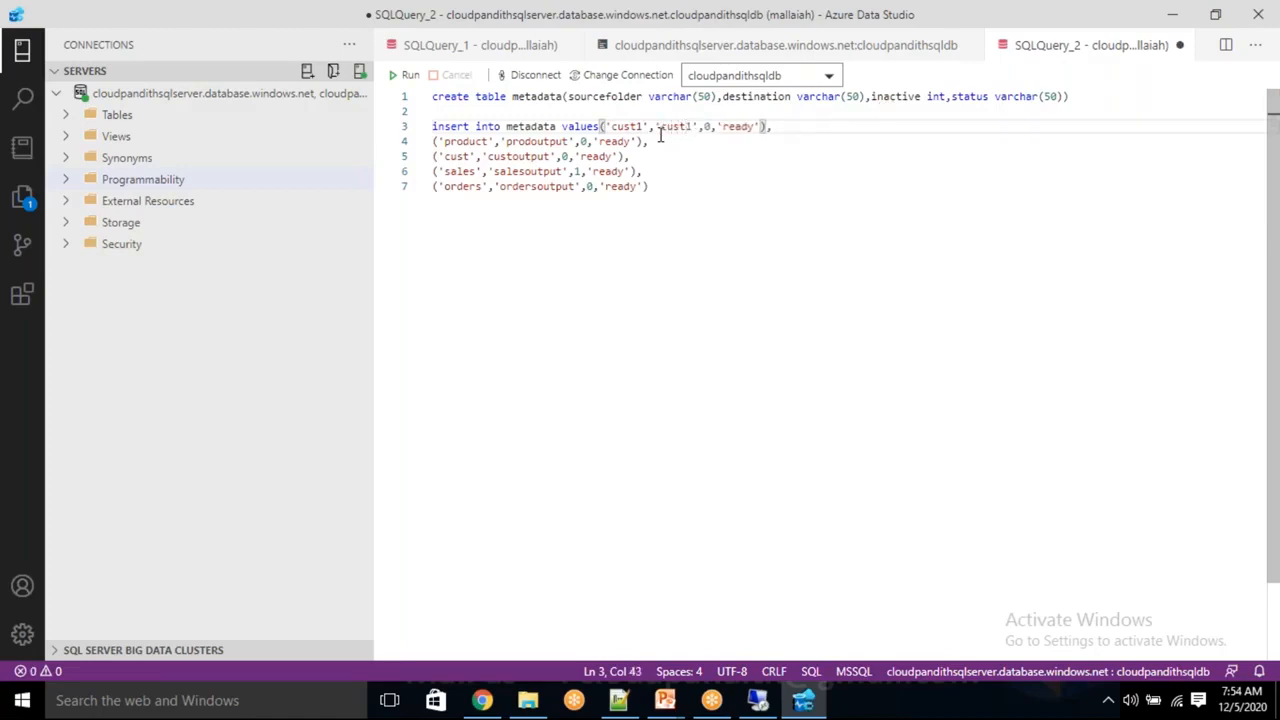
Change the product row's source folder and output values to cust2
{"action": "double_click", "coordinate": [484, 141]}
{"action": "type", "text": "cust1"}
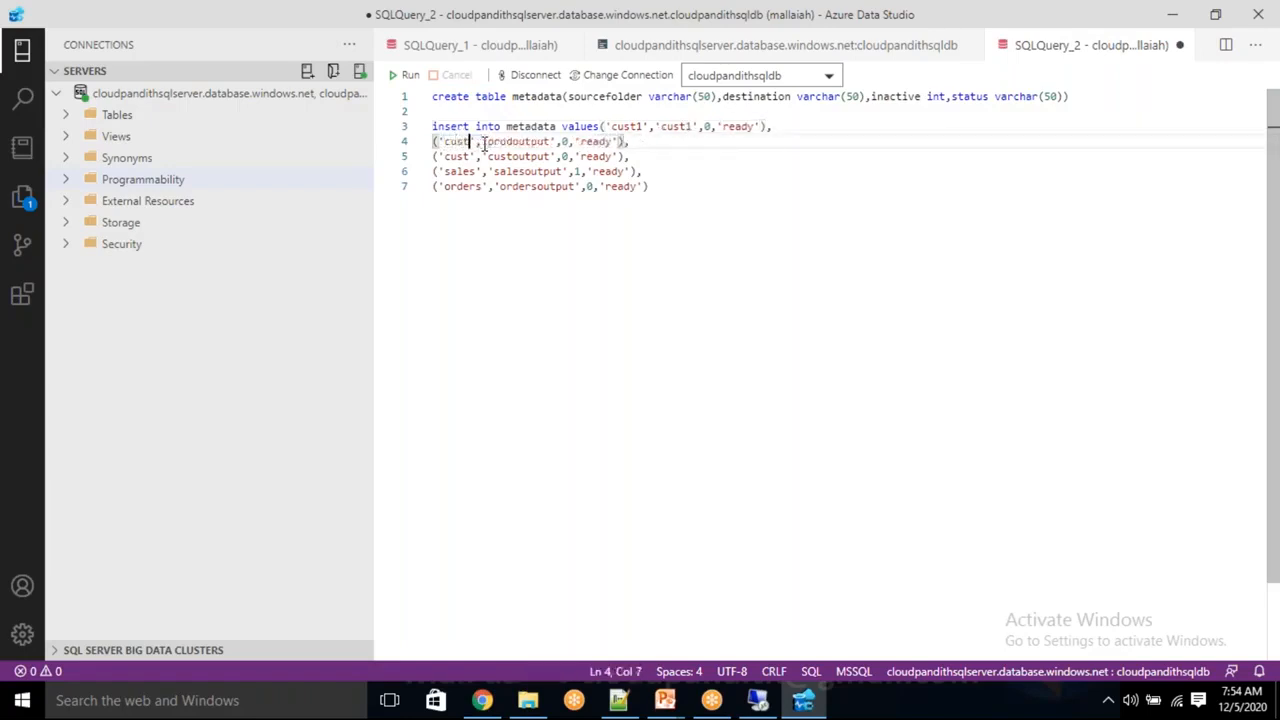
{"action": "key", "text": "BackSpace"}
{"action": "type", "text": "2"}
{"action": "key", "text": "Right"}
{"action": "key", "text": "Right"}
{"action": "key", "text": "Right"}
{"action": "key", "text": "Right"}
{"action": "key", "text": "Right"}
{"action": "key", "text": "Right"}
{"action": "key", "text": "Right"}
{"action": "key", "text": "Right"}
{"action": "key", "text": "Right"}
{"action": "key", "text": "Right"}
{"action": "key", "text": "Right"}
{"action": "key", "text": "Right"}
{"action": "key", "text": "Right"}
{"action": "key", "text": "BackSpace"}
{"action": "key", "text": "BackSpace"}
{"action": "key", "text": "BackSpace"}
{"action": "key", "text": "BackSpace"}
{"action": "key", "text": "BackSpace"}
{"action": "key", "text": "BackSpace"}
{"action": "key", "text": "BackSpace"}
{"action": "key", "text": "BackSpace"}
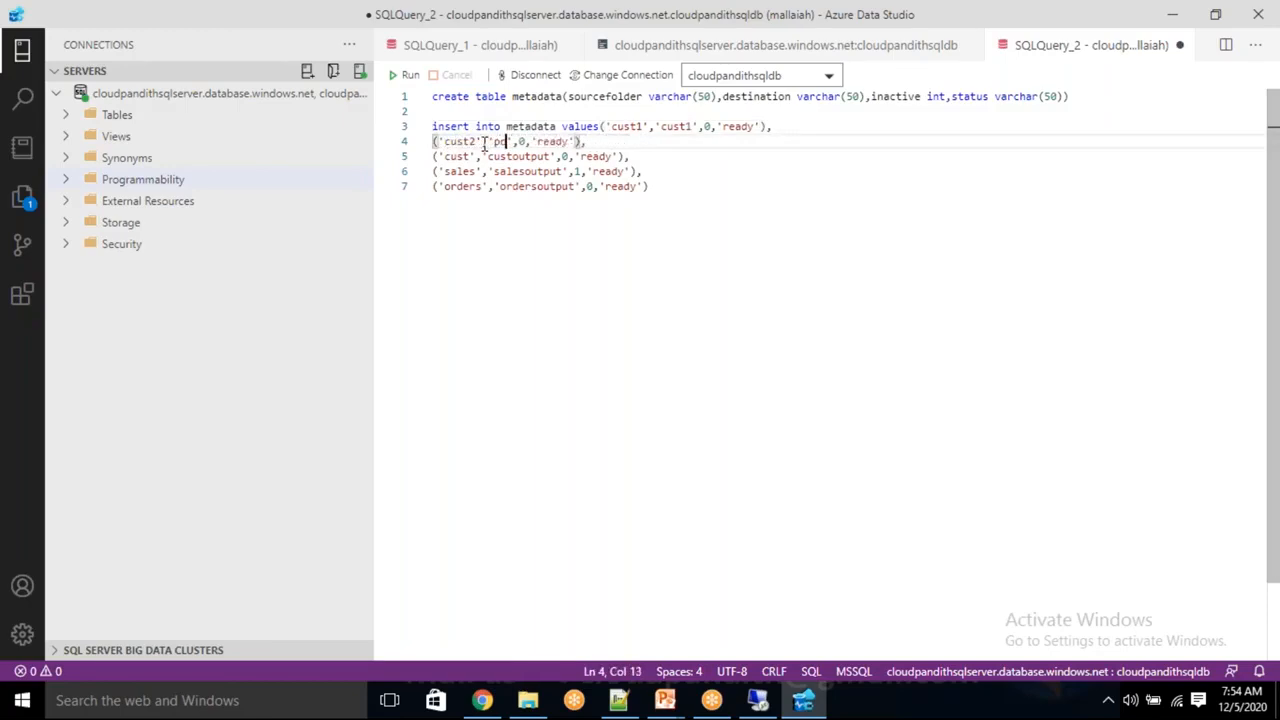
{"action": "key", "text": "BackSpace"}
{"action": "key", "text": "BackSpace"}
{"action": "type", "text": "cust2"}
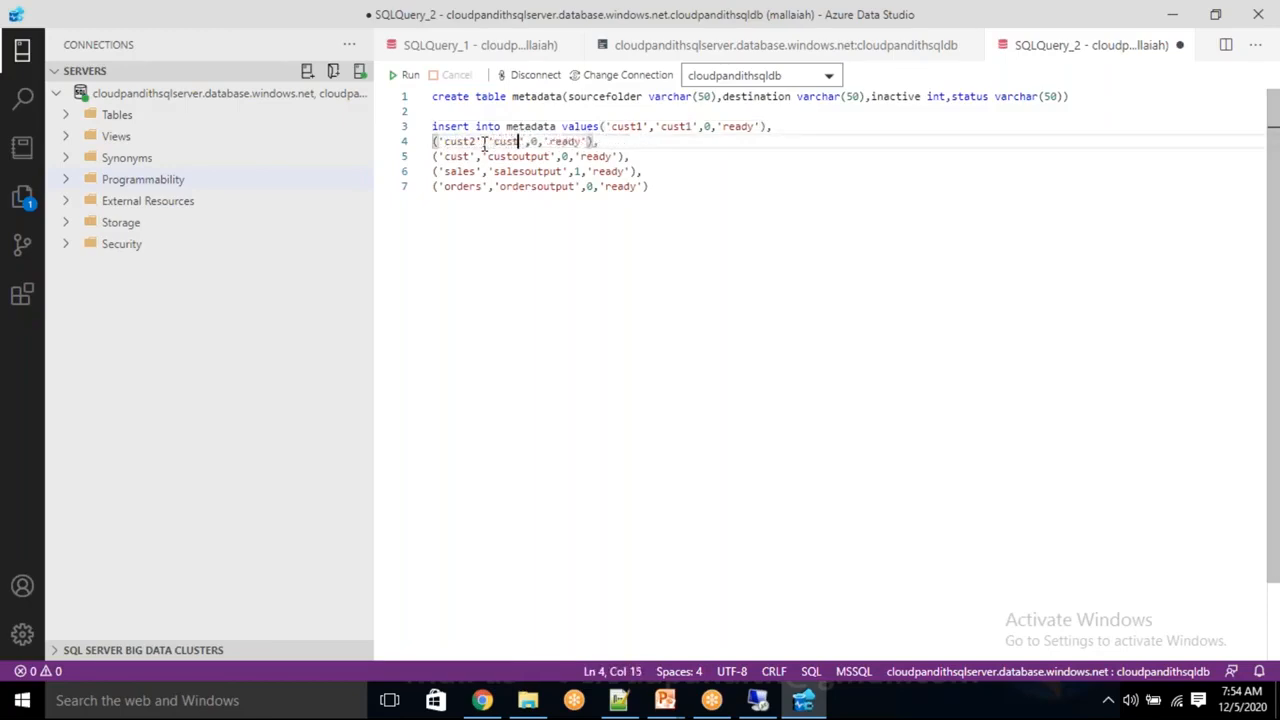
Change the next row's values to cust3 and the sales row's values to cust4
{"action": "left_click", "coordinate": [470, 142]}
{"action": "double_click", "coordinate": [469, 141]}
{"action": "left_click", "coordinate": [469, 157]}
{"action": "type", "text": "3"}
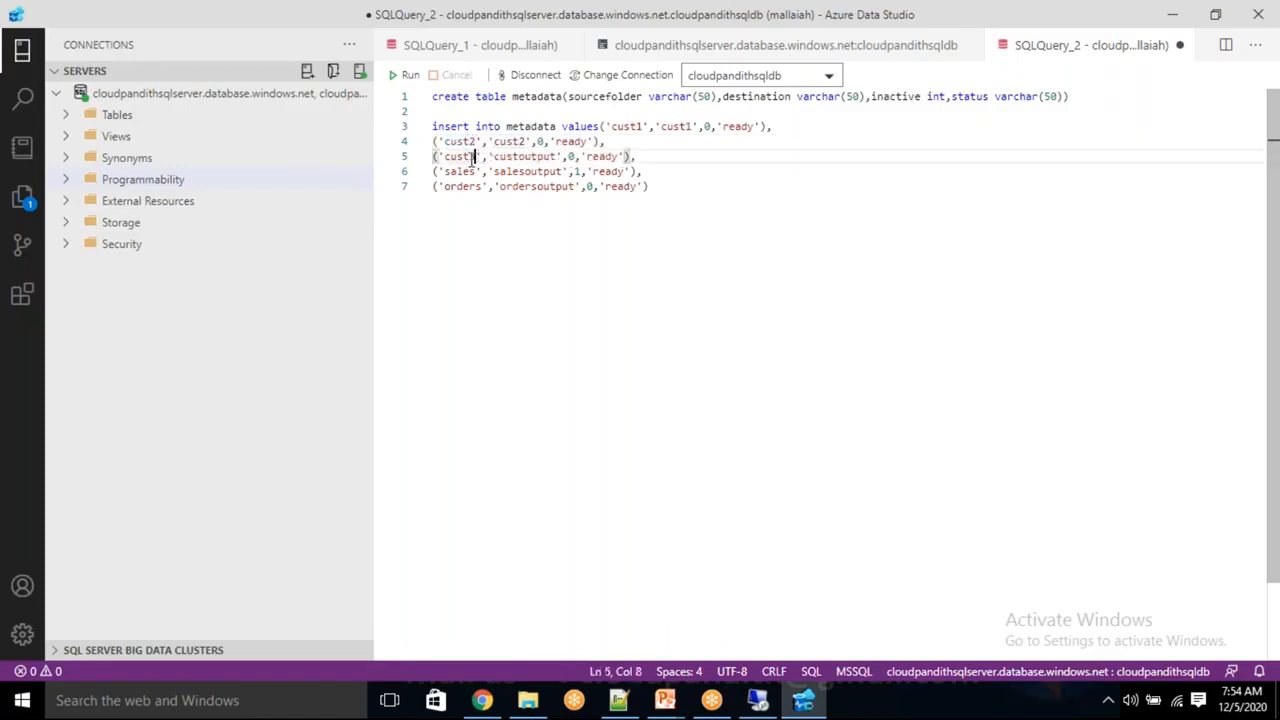
{"action": "left_click", "coordinate": [556, 157]}
{"action": "key", "text": "BackSpace"}
{"action": "key", "text": "BackSpace"}
{"action": "key", "text": "BackSpace"}
{"action": "key", "text": "BackSpace"}
{"action": "key", "text": "BackSpace"}
{"action": "key", "text": "BackSpace"}
{"action": "type", "text": "3"}
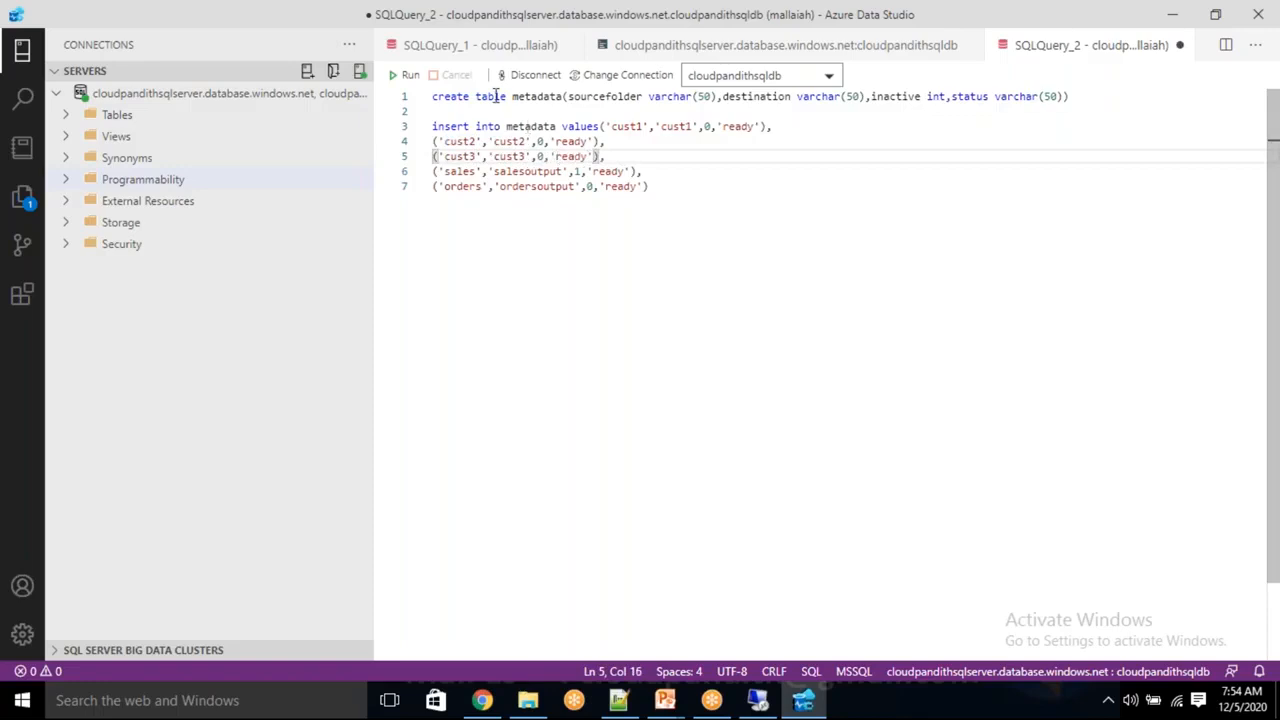
{"action": "double_click", "coordinate": [462, 171]}
{"action": "key", "text": "BackSpace"}
{"action": "type", "text": "cust4"}
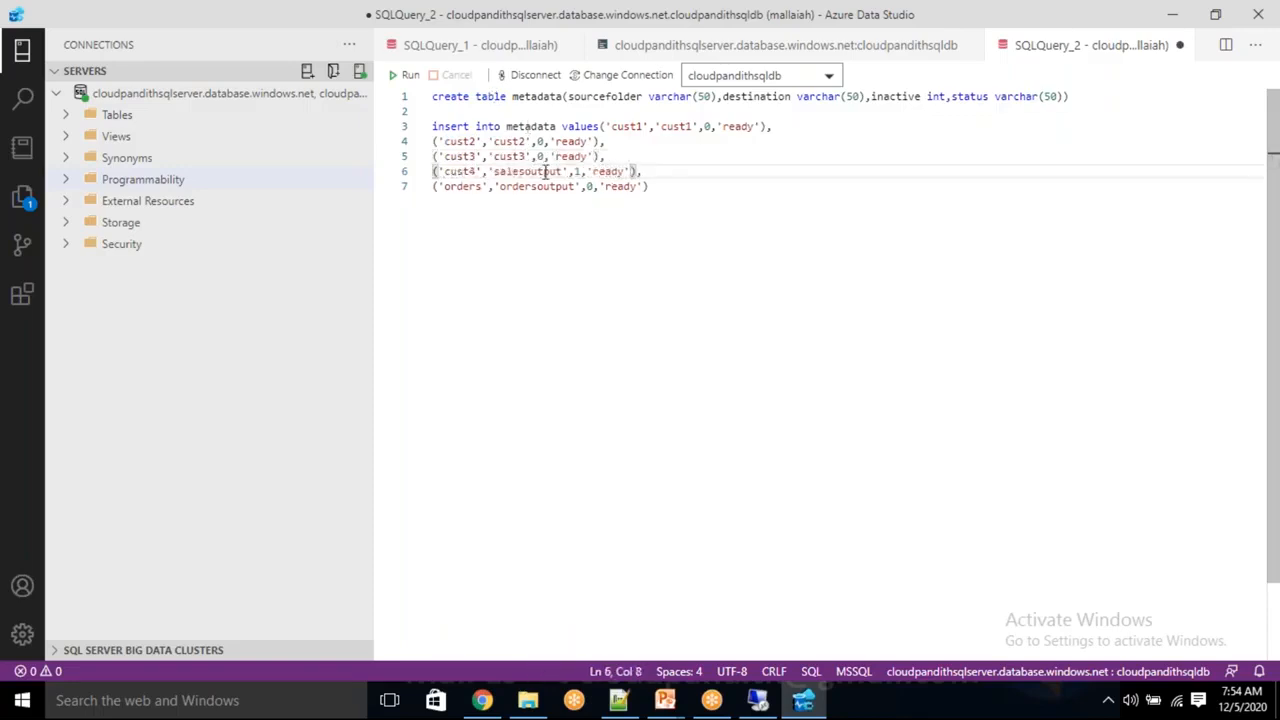
{"action": "double_click", "coordinate": [546, 172]}
{"action": "type", "text": "cust4"}
Replace the orders row values with cust5 and set cust4's inactive flag to 0
{"action": "double_click", "coordinate": [472, 188]}
{"action": "type", "text": "cust5"}
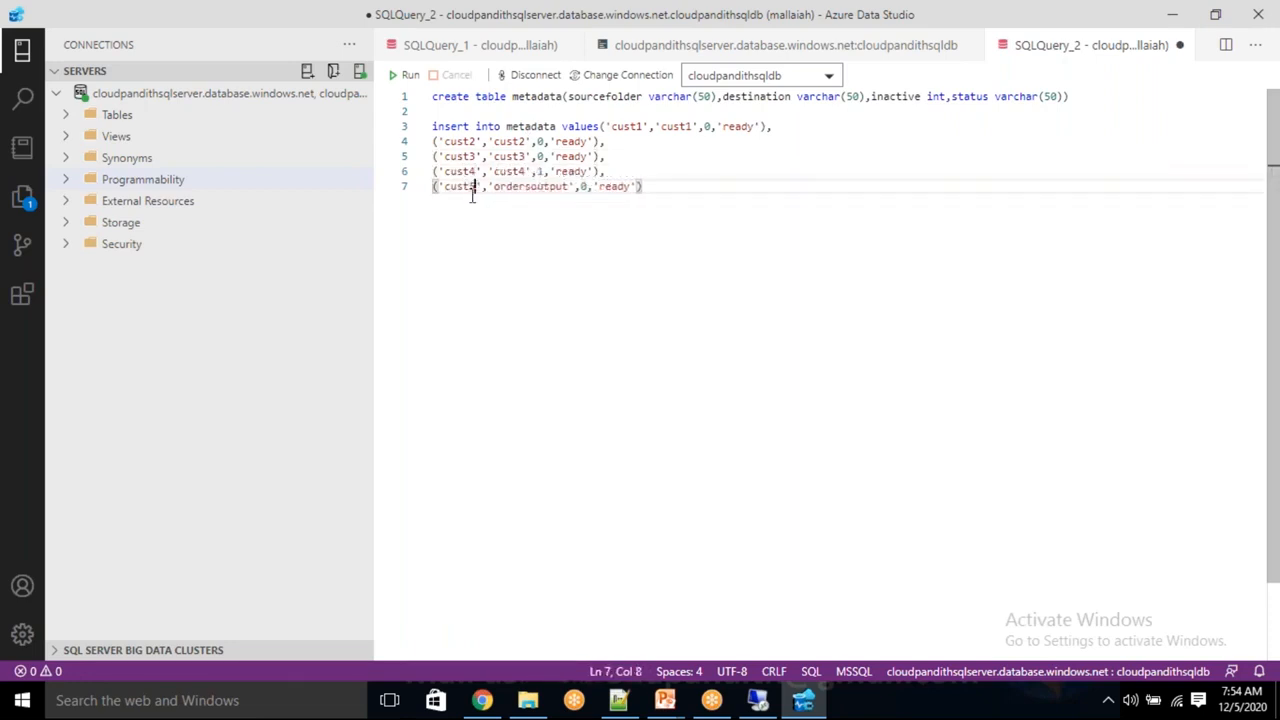
{"action": "double_click", "coordinate": [537, 188]}
{"action": "type", "text": "cust5"}
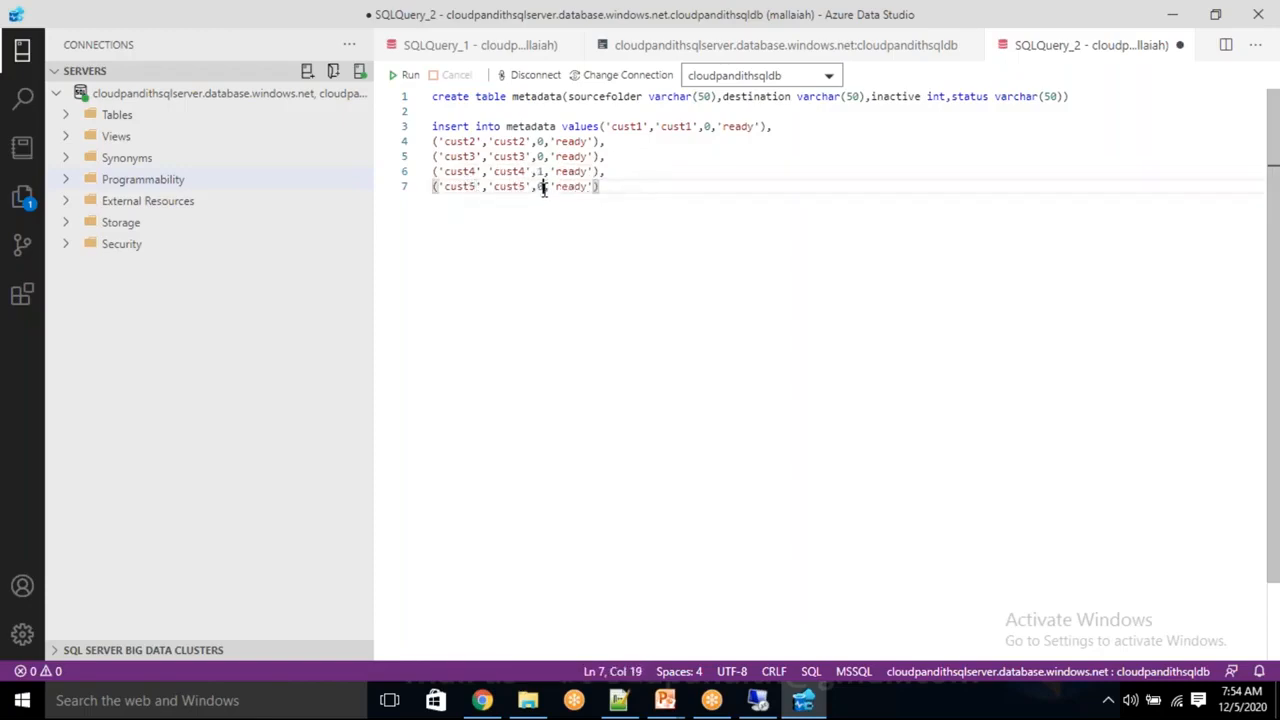
{"action": "key", "text": "Up"}
{"action": "key", "text": "BackSpace"}
{"action": "type", "text": "0"}
{"action": "key", "text": "Down"}
{"action": "left_click", "coordinate": [614, 187]}
Select the edited insert rows and the whole query text to review them
{"action": "left_click_drag", "start_coordinate": [598, 187], "coordinate": [366, 113]}
{"action": "left_click", "coordinate": [644, 192]}
{"action": "double_click", "coordinate": [457, 187]}
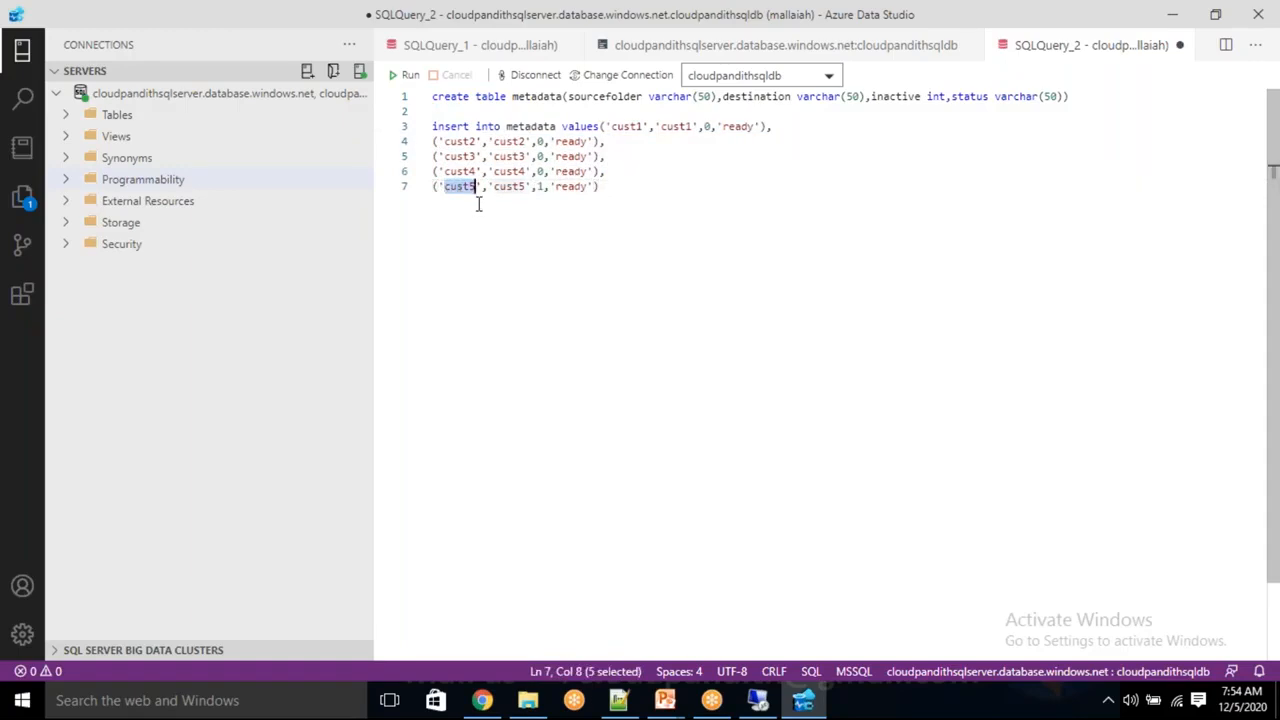
{"action": "left_click", "coordinate": [544, 187]}
{"action": "left_click_drag", "start_coordinate": [600, 188], "coordinate": [430, 198]}
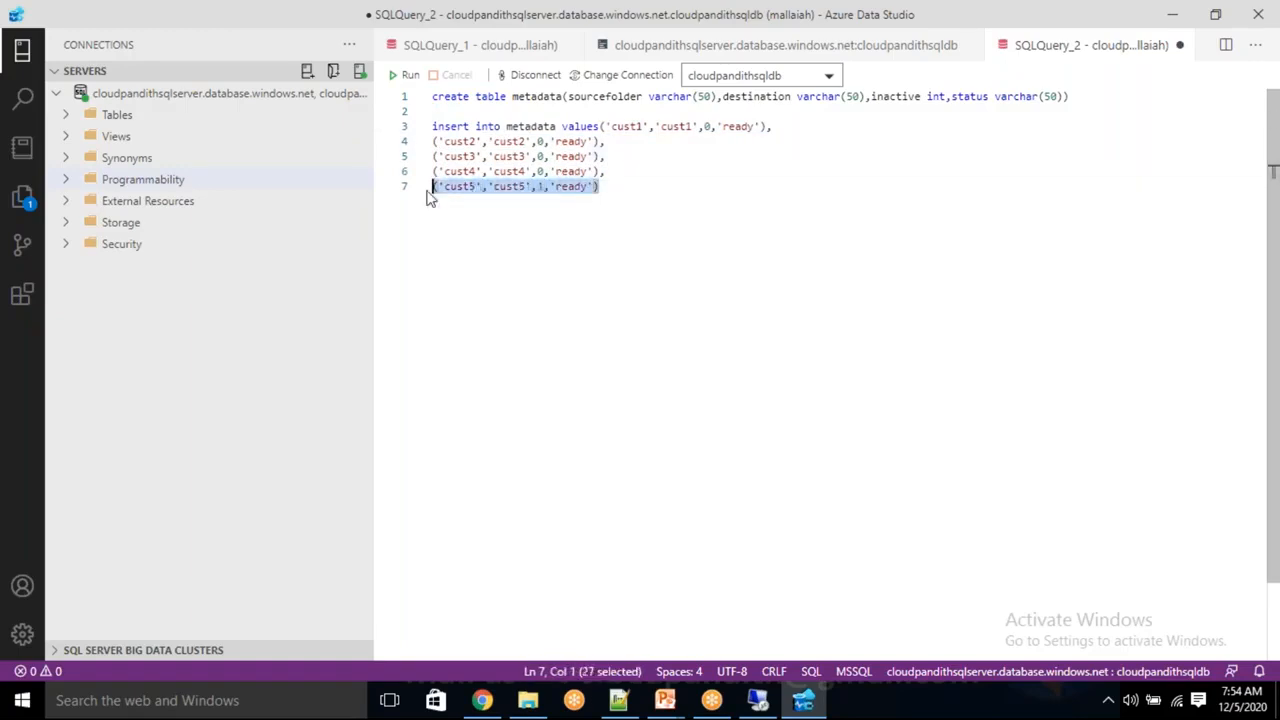
{"action": "left_click", "coordinate": [614, 200]}
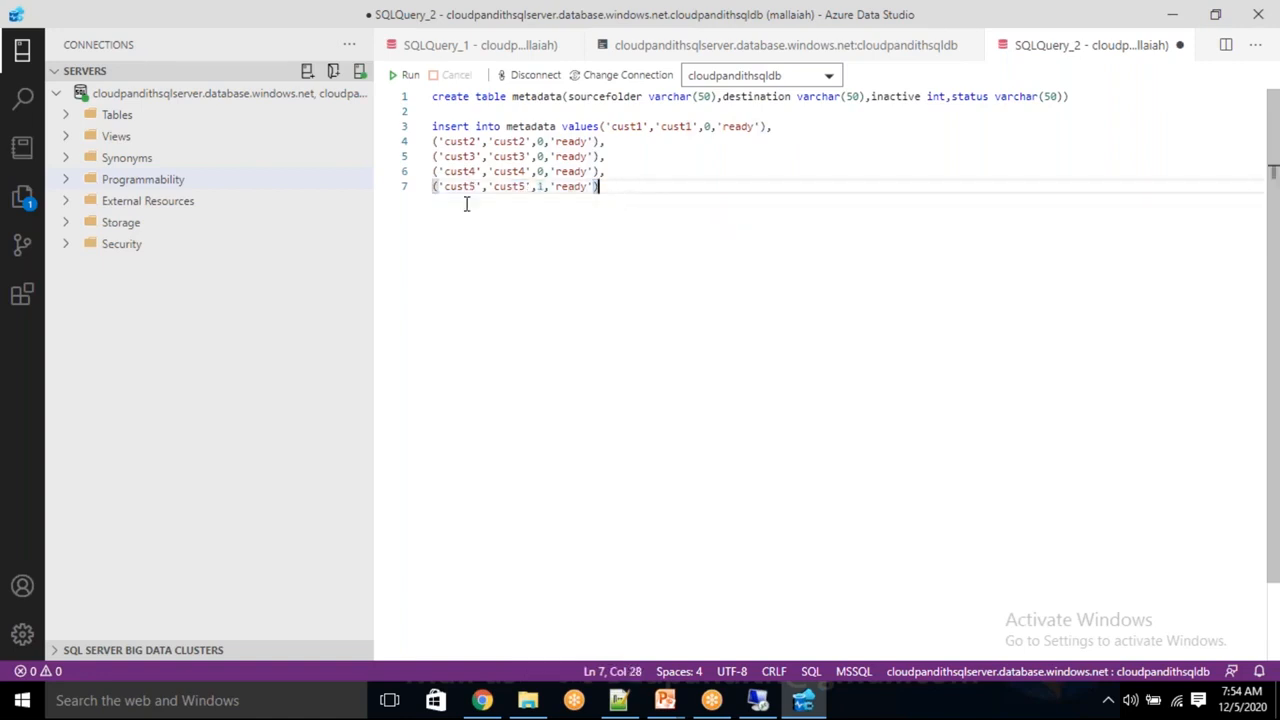
{"action": "left_click", "coordinate": [430, 194], "text": "shift"}
{"action": "left_click", "coordinate": [612, 203]}
{"action": "left_click_drag", "start_coordinate": [600, 188], "coordinate": [434, 93]}
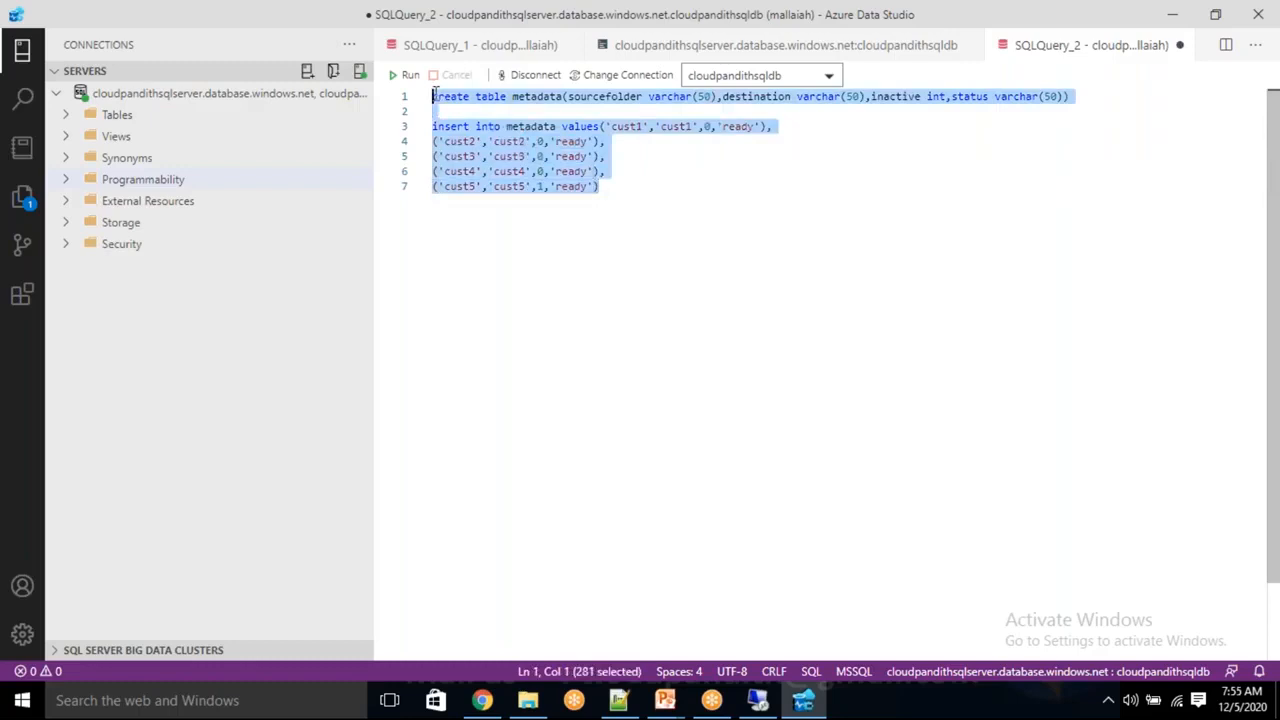
Add blank lines after the cust5 values row of the insert
{"action": "left_click", "coordinate": [650, 204]}
{"action": "left_click_drag", "start_coordinate": [591, 194], "coordinate": [432, 96]}
{"action": "left_click", "coordinate": [616, 187]}
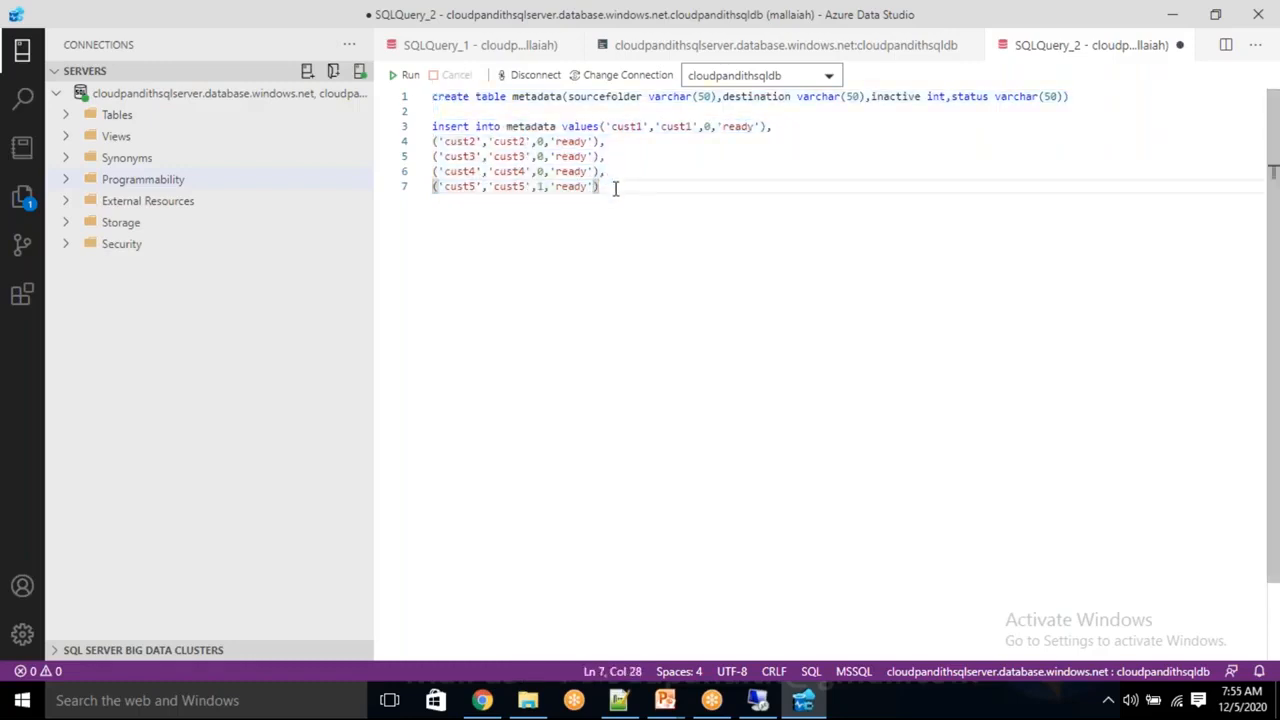
{"action": "key", "text": "Return"}
{"action": "key", "text": "Return"}
Run the selected insert statement, inserting 5 rows into metadata
{"action": "left_click_drag", "start_coordinate": [614, 187], "coordinate": [430, 100]}
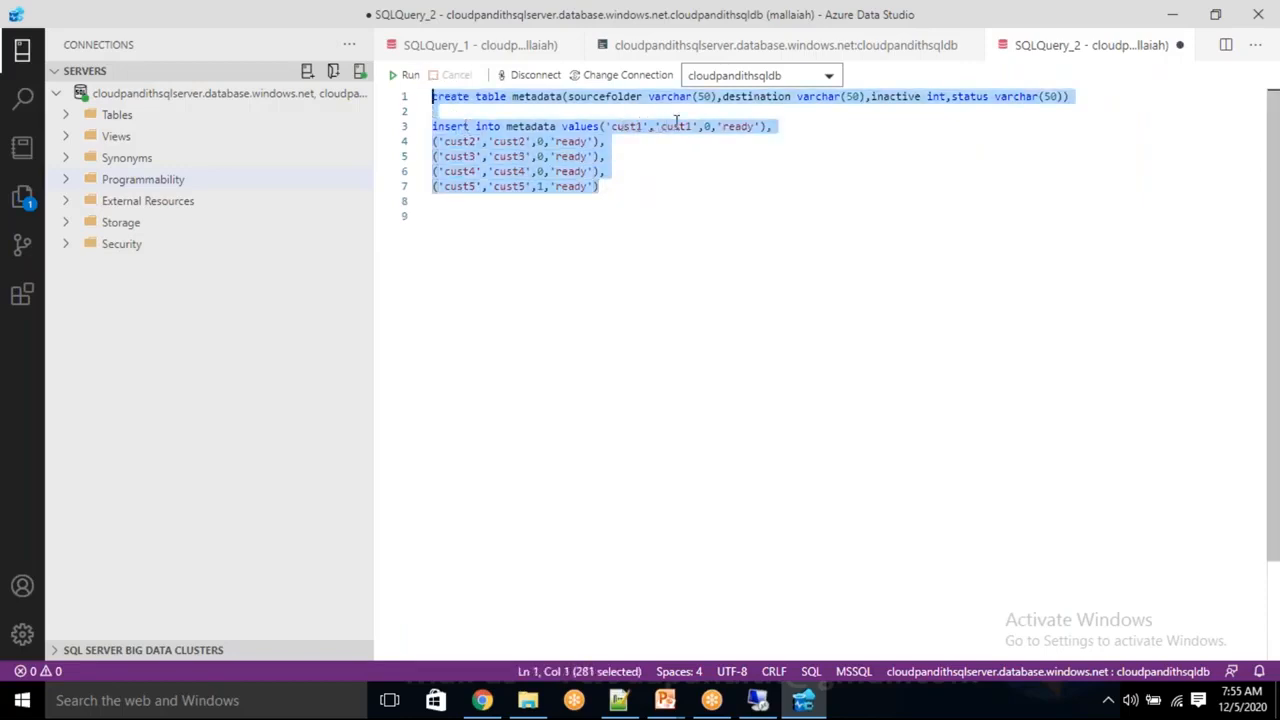
{"action": "left_click", "coordinate": [412, 76]}
{"action": "left_click", "coordinate": [643, 186]}
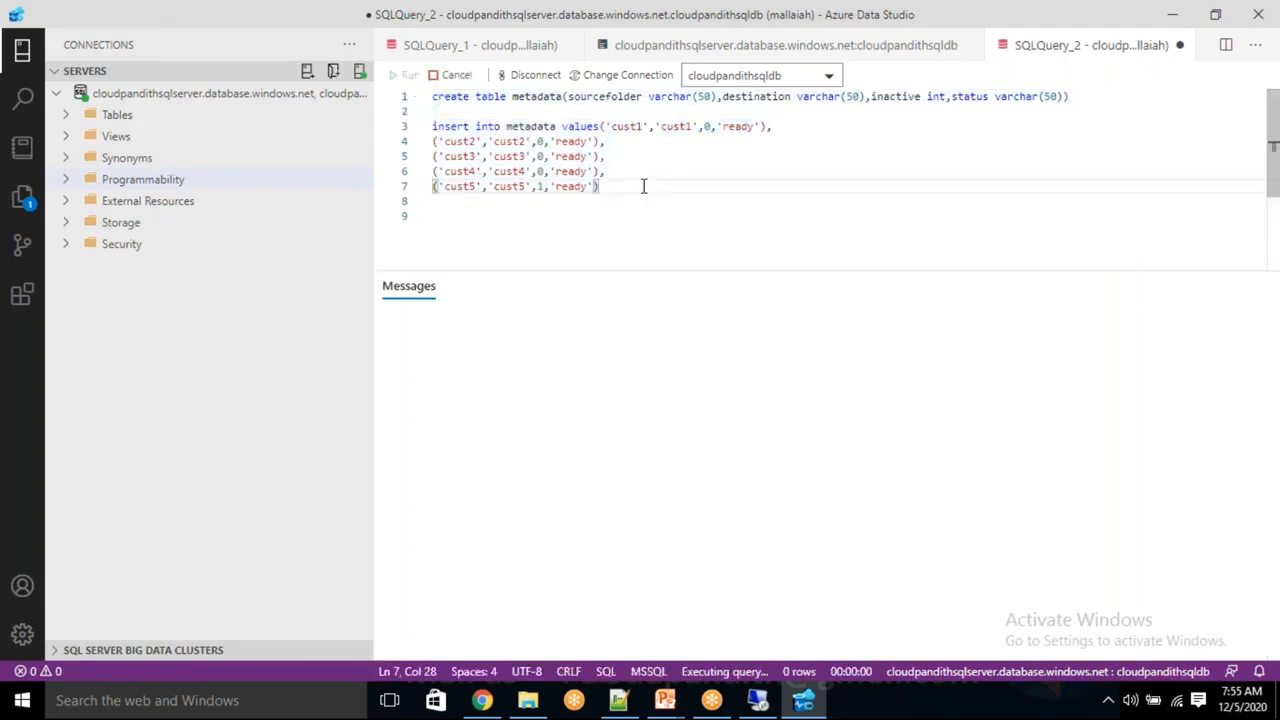
{"action": "left_click", "coordinate": [643, 200]}
{"action": "left_click", "coordinate": [635, 189]}
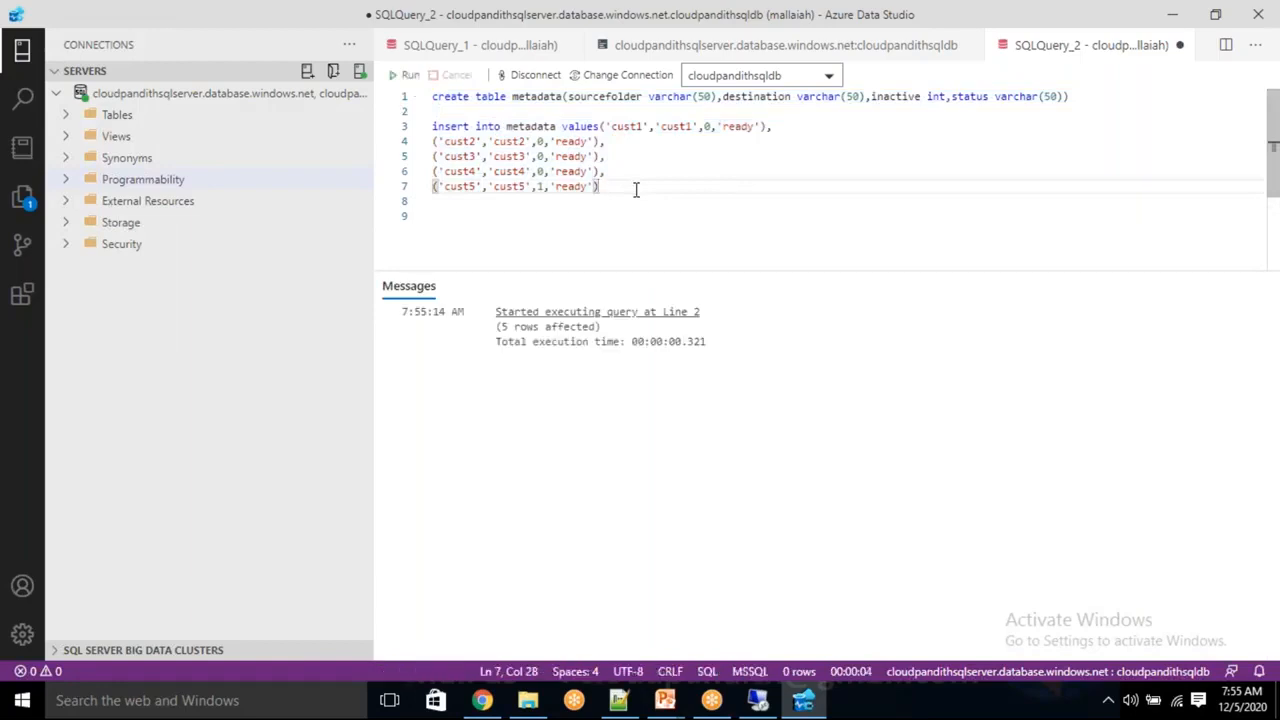
{"action": "left_click_drag", "start_coordinate": [635, 189], "coordinate": [420, 105]}
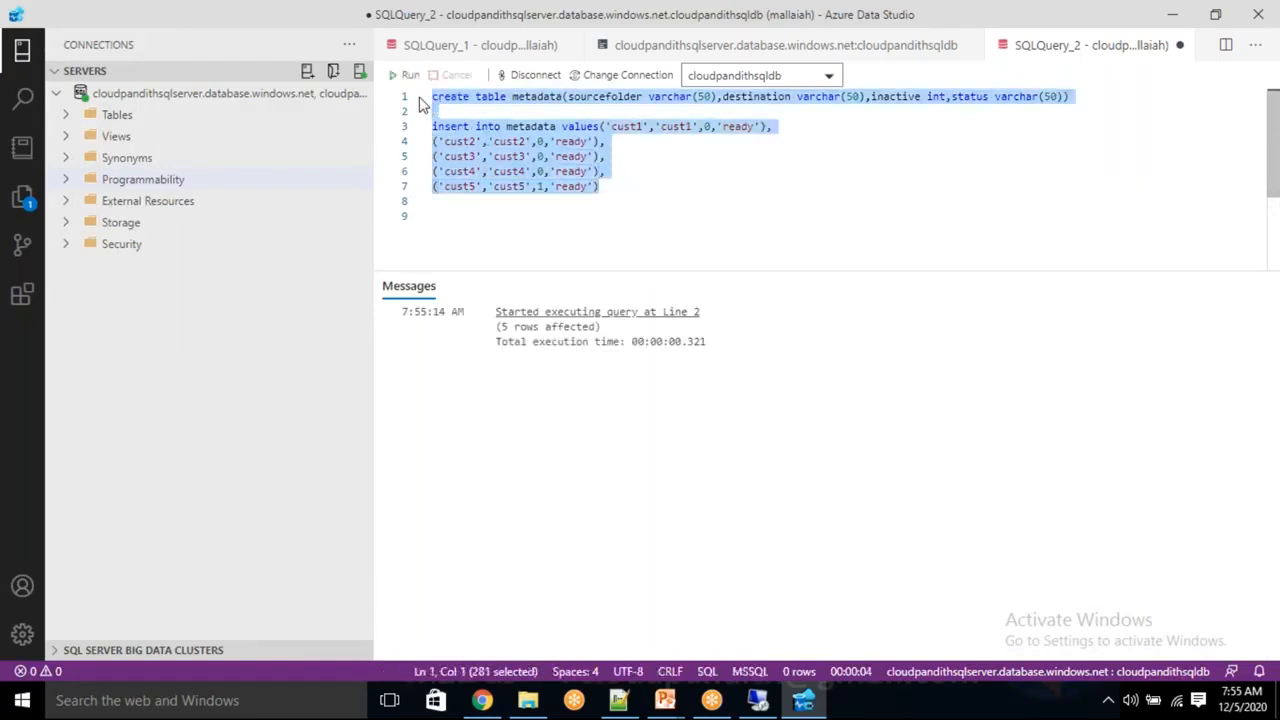
Replace the editor's table and insert script with the metadata_usp procedure copied from Notepad++
{"action": "key", "text": "Delete"}
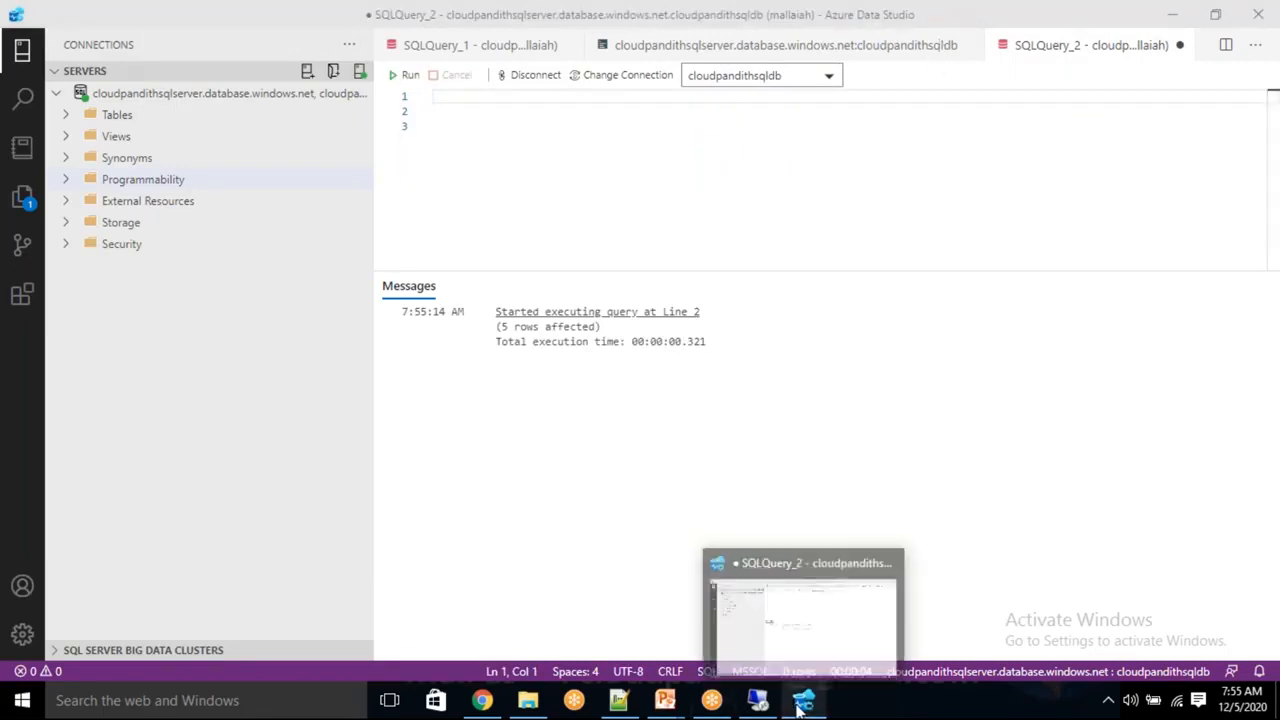
{"action": "left_click", "coordinate": [620, 708]}
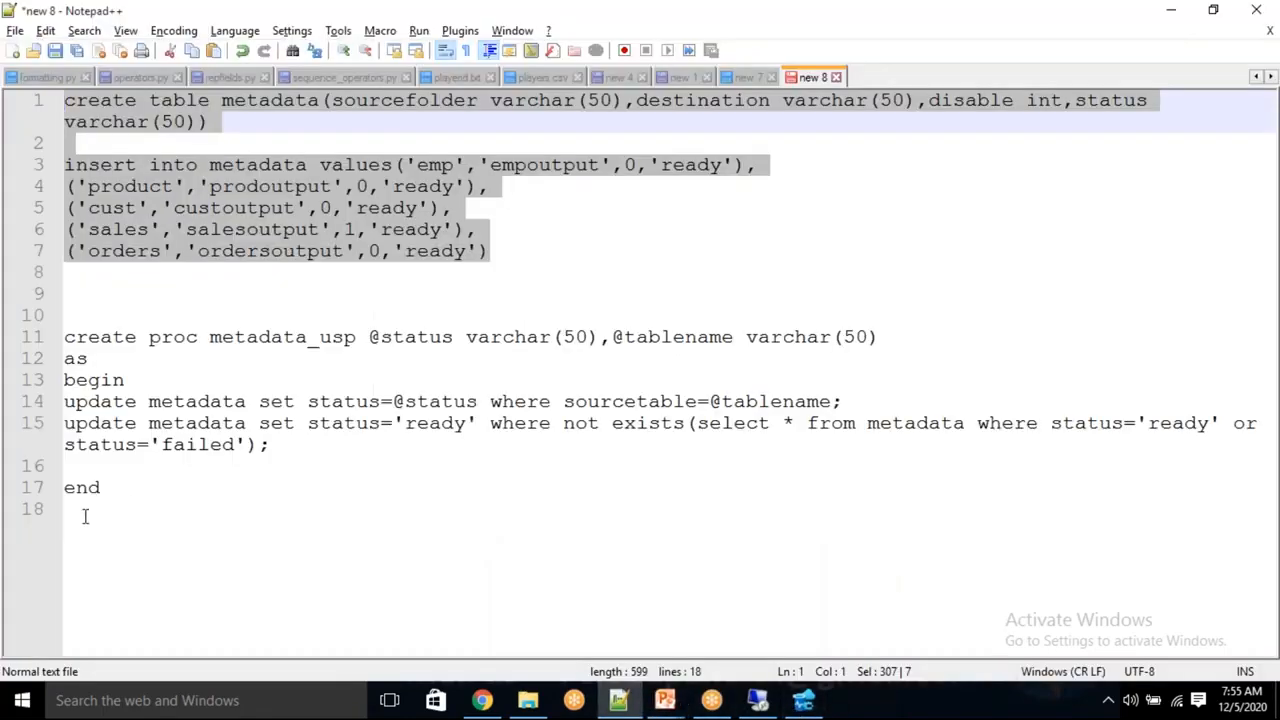
{"action": "left_click_drag", "start_coordinate": [100, 490], "coordinate": [30, 345]}
{"action": "key", "text": "ctrl+c"}
{"action": "key", "text": "alt+Tab"}
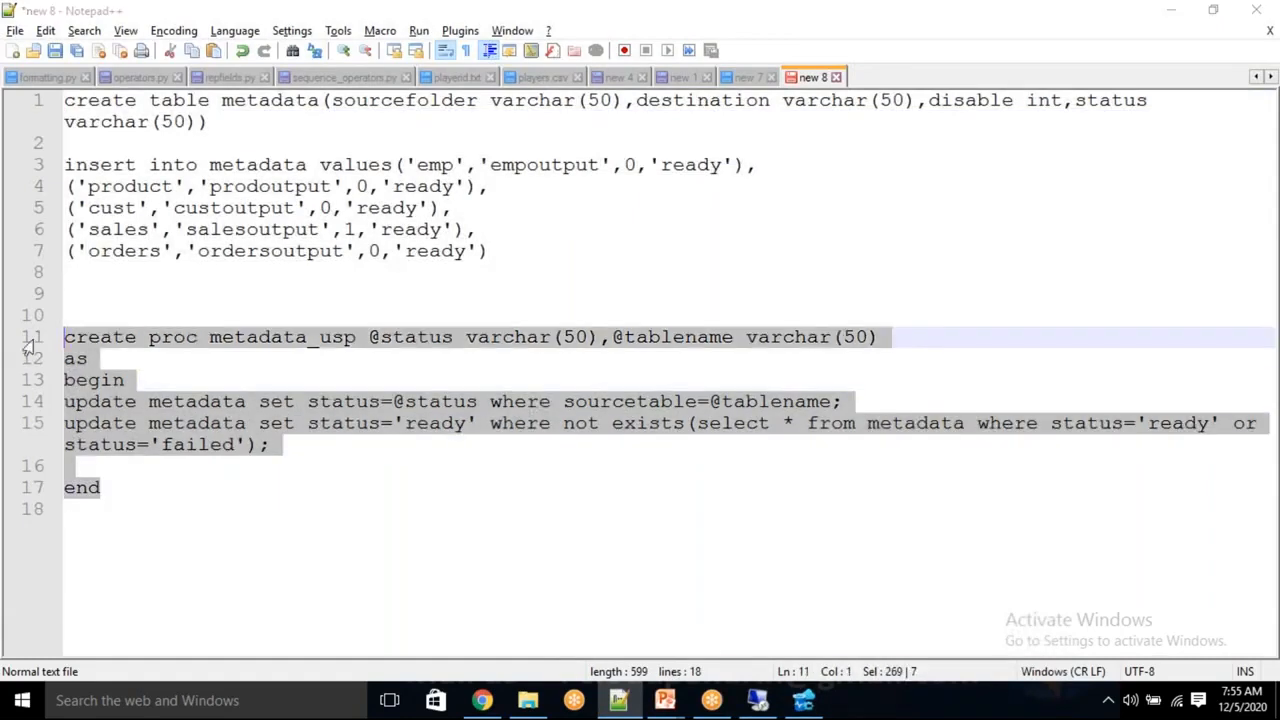
{"action": "key", "text": "ctrl+v"}
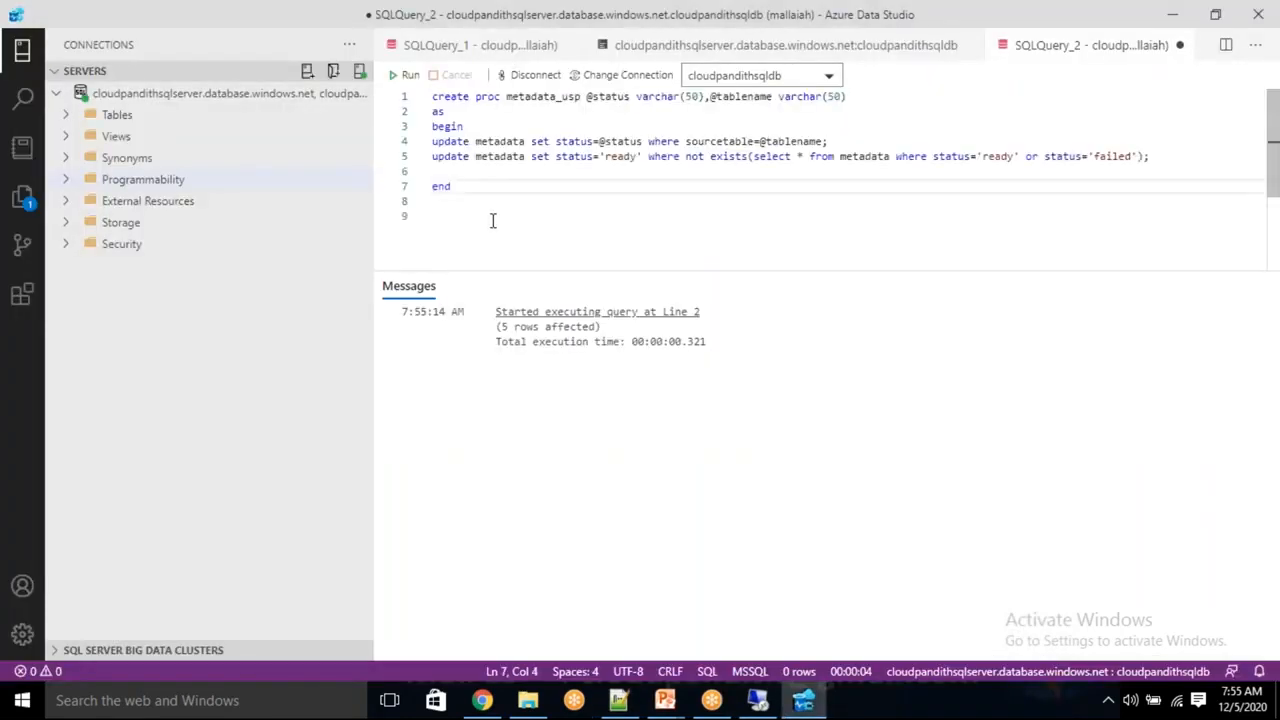
{"action": "left_click", "coordinate": [543, 96]}
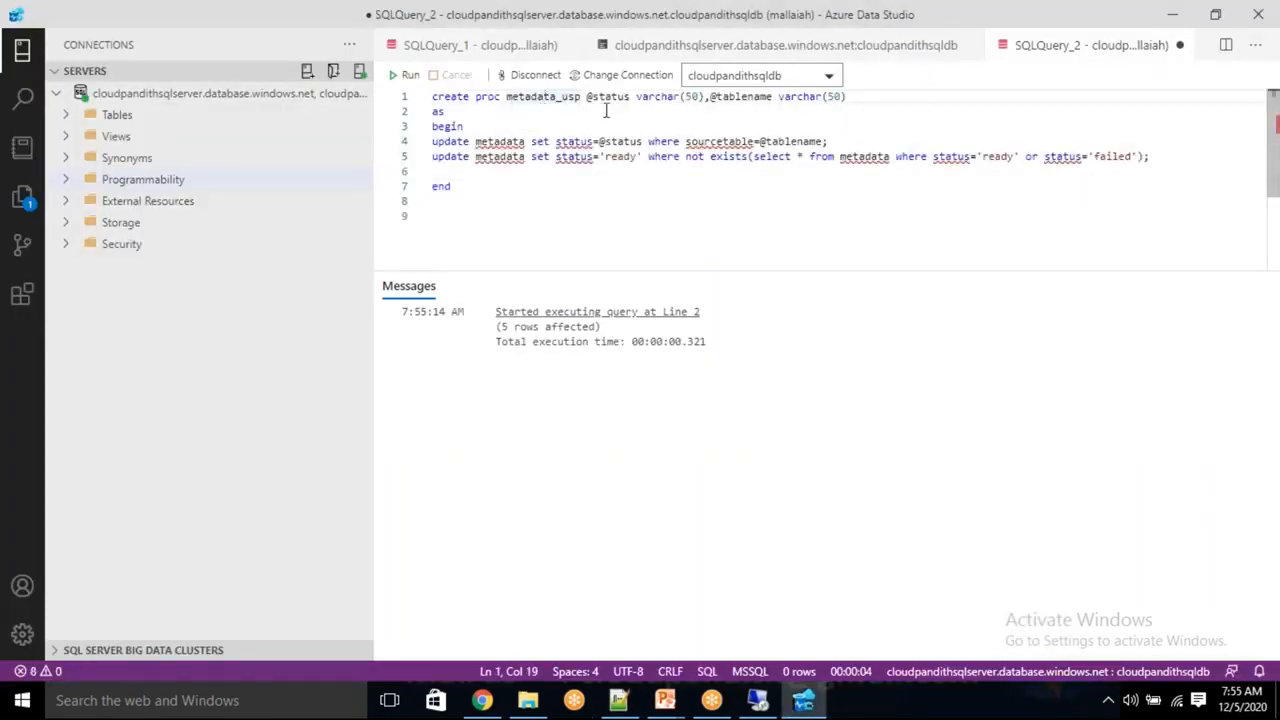
{"action": "double_click", "coordinate": [607, 97]}
{"action": "double_click", "coordinate": [742, 97]}
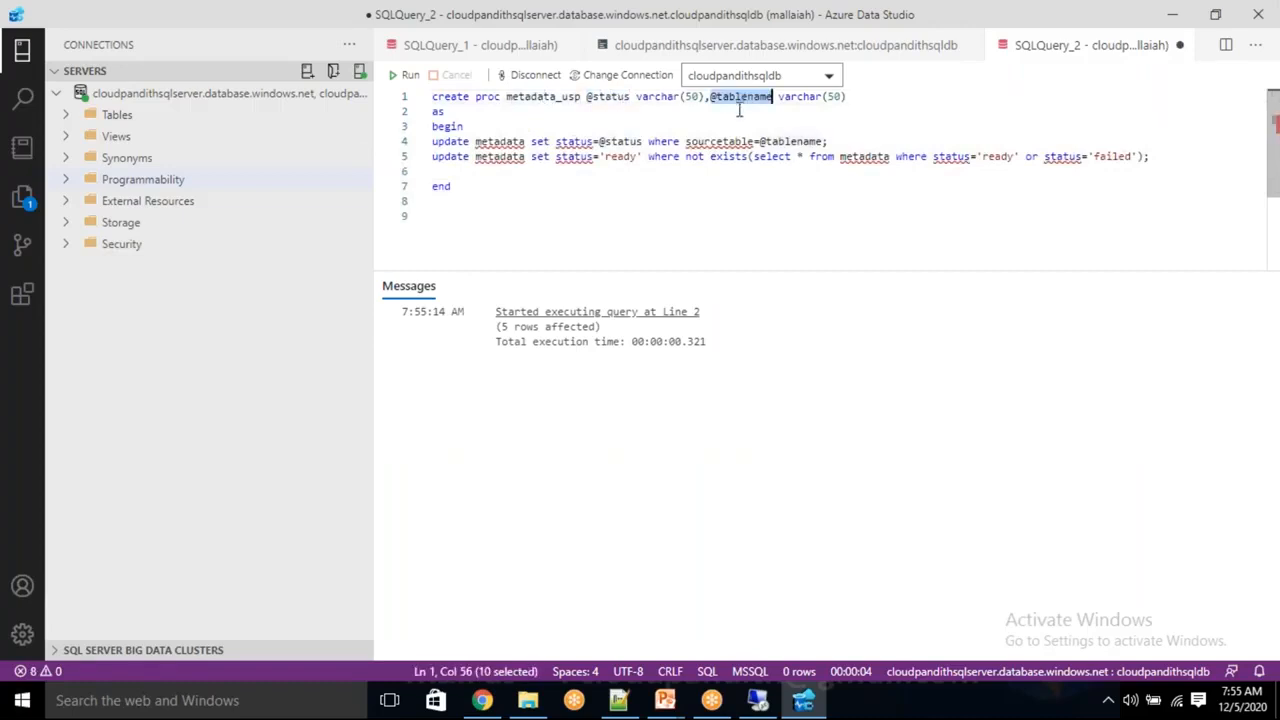
{"action": "key", "text": "BackSpace"}
{"action": "type", "text": "f"}
{"action": "key", "text": "BackSpace"}
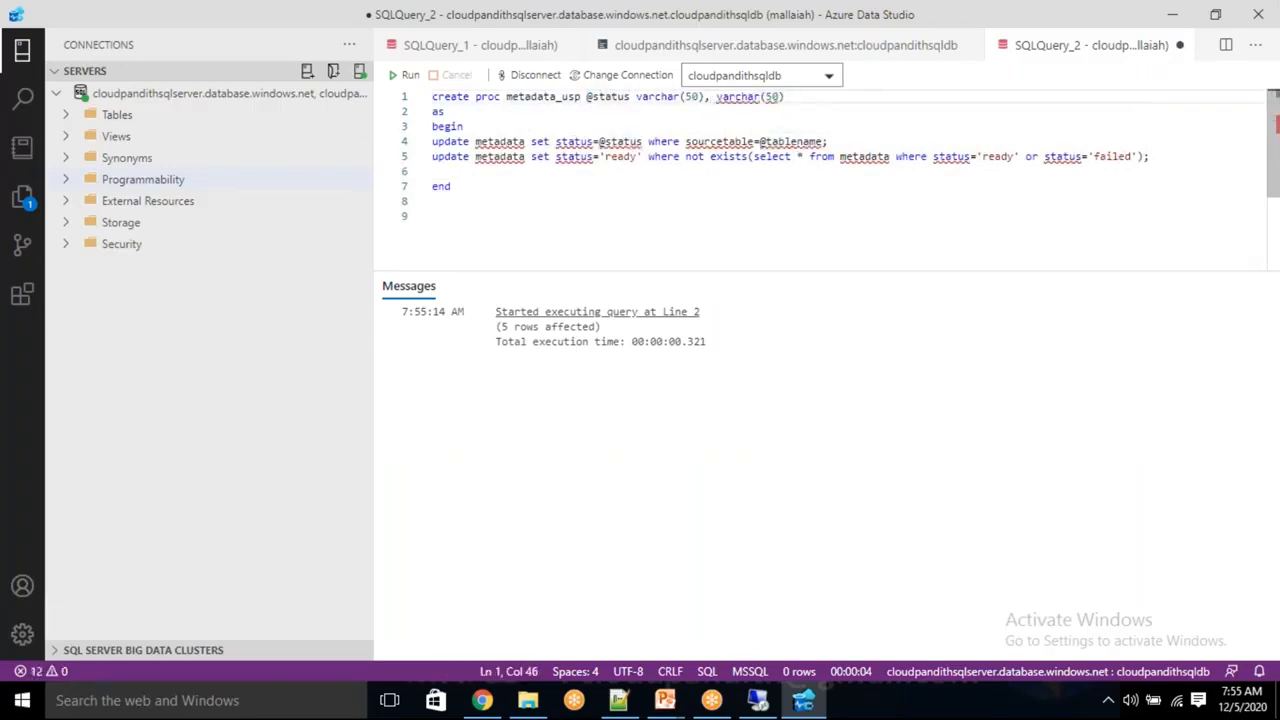
{"action": "type", "text": "@"}
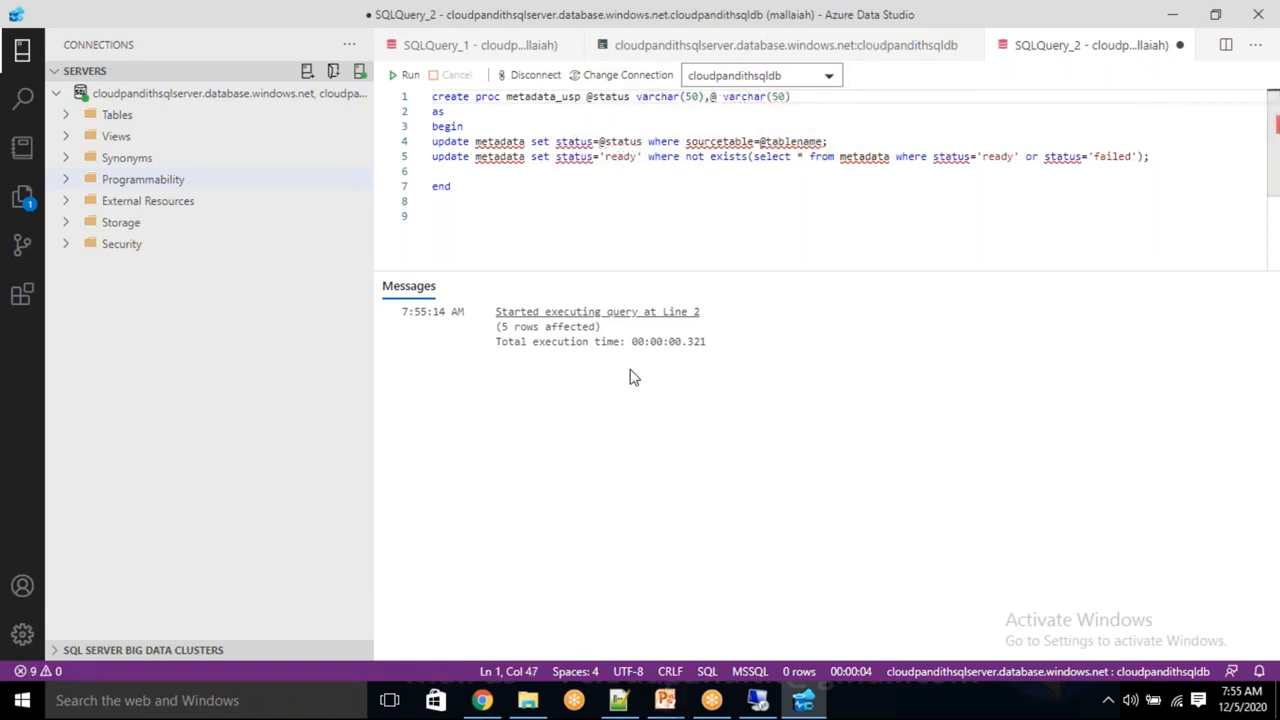
{"action": "key", "text": "BackSpace"}
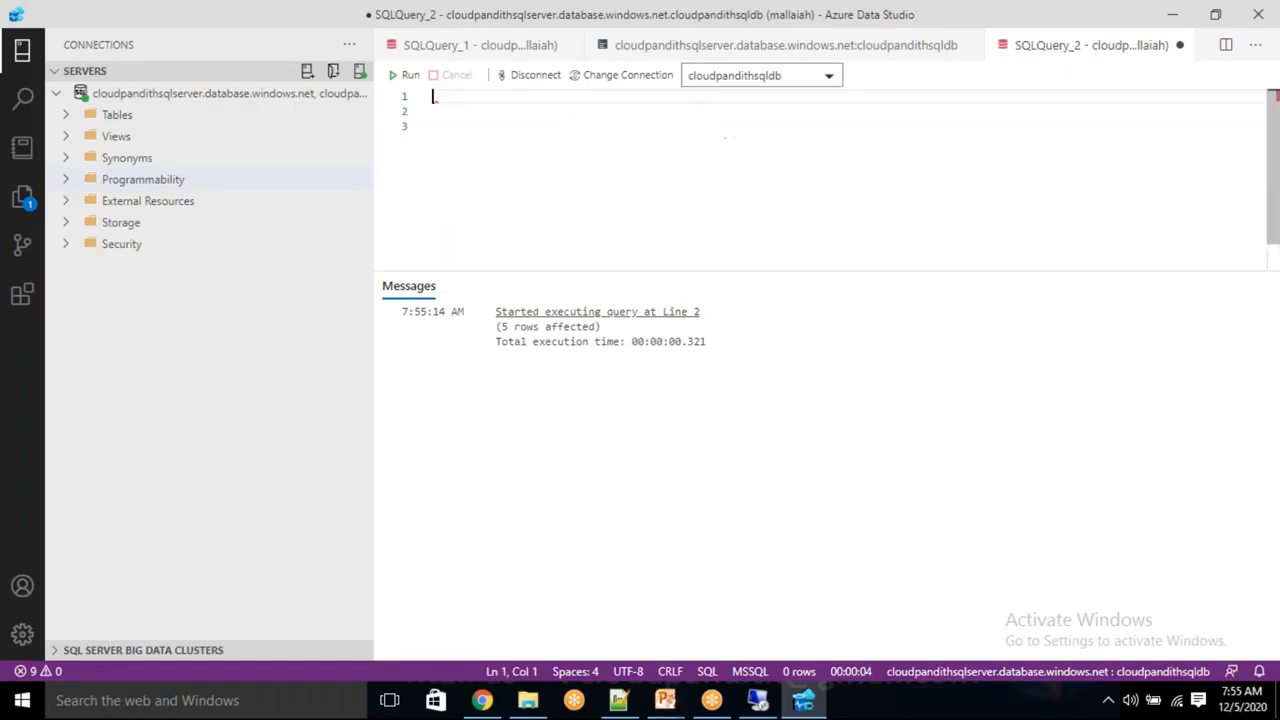
Undo to restore the table and insert script, then paste the procedure below the inserts
{"action": "key", "text": "ctrl+z"}
{"action": "left_click", "coordinate": [596, 204]}
{"action": "key", "text": "Return"}
{"action": "left_click", "coordinate": [618, 700]}
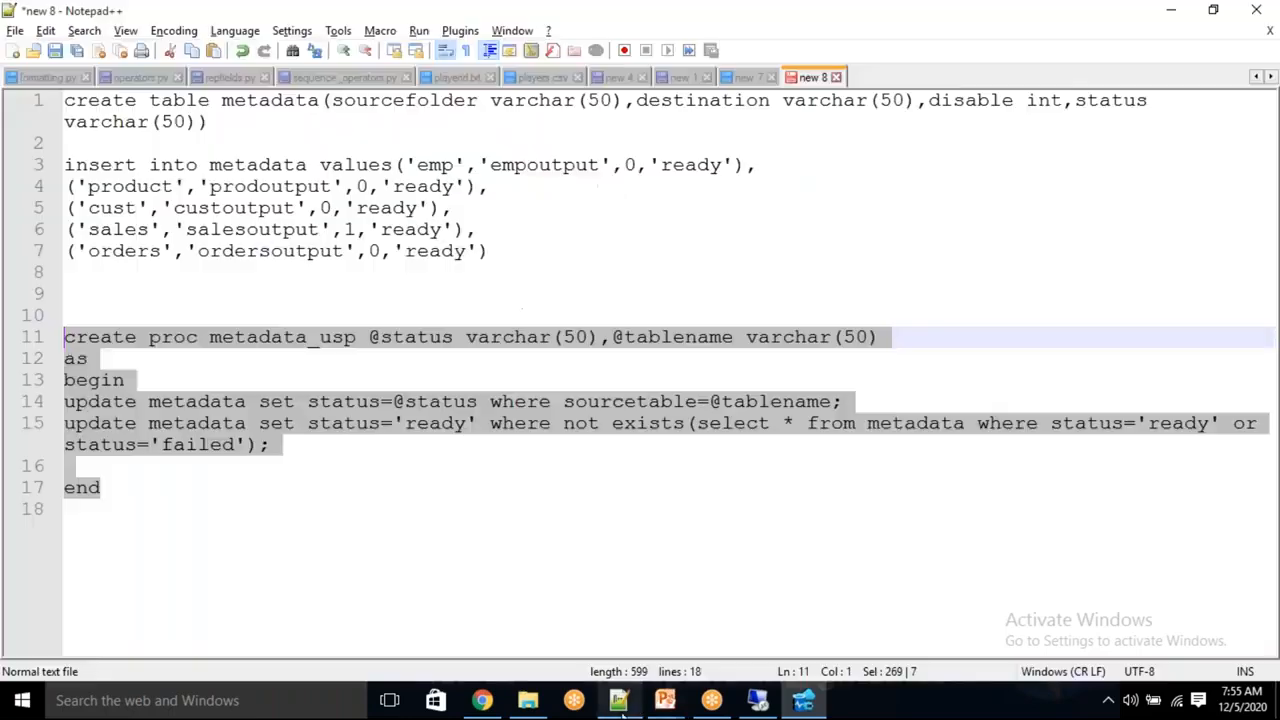
{"action": "left_click_drag", "start_coordinate": [114, 488], "coordinate": [14, 332]}
{"action": "key", "text": "ctrl+c"}
{"action": "key", "text": "alt+Tab"}
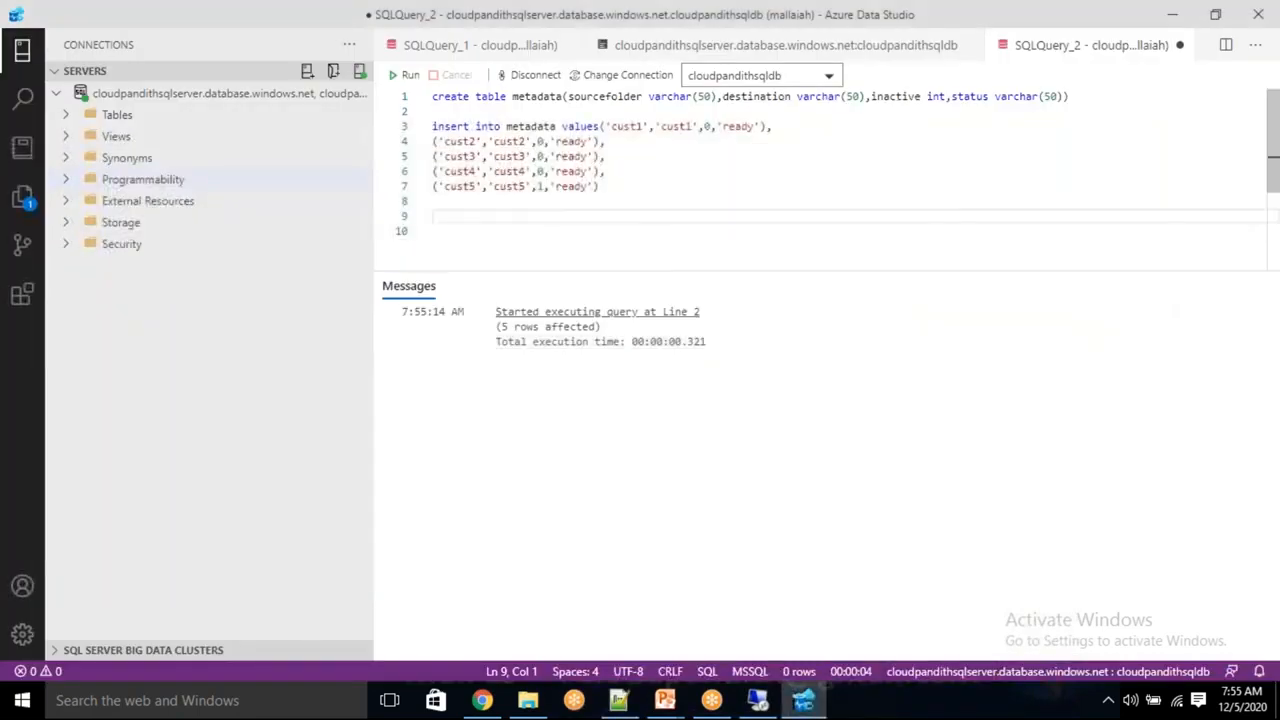
{"action": "key", "text": "ctrl+v"}
{"action": "scroll", "coordinate": [500, 166], "scroll_direction": "down", "scroll_amount": 1}
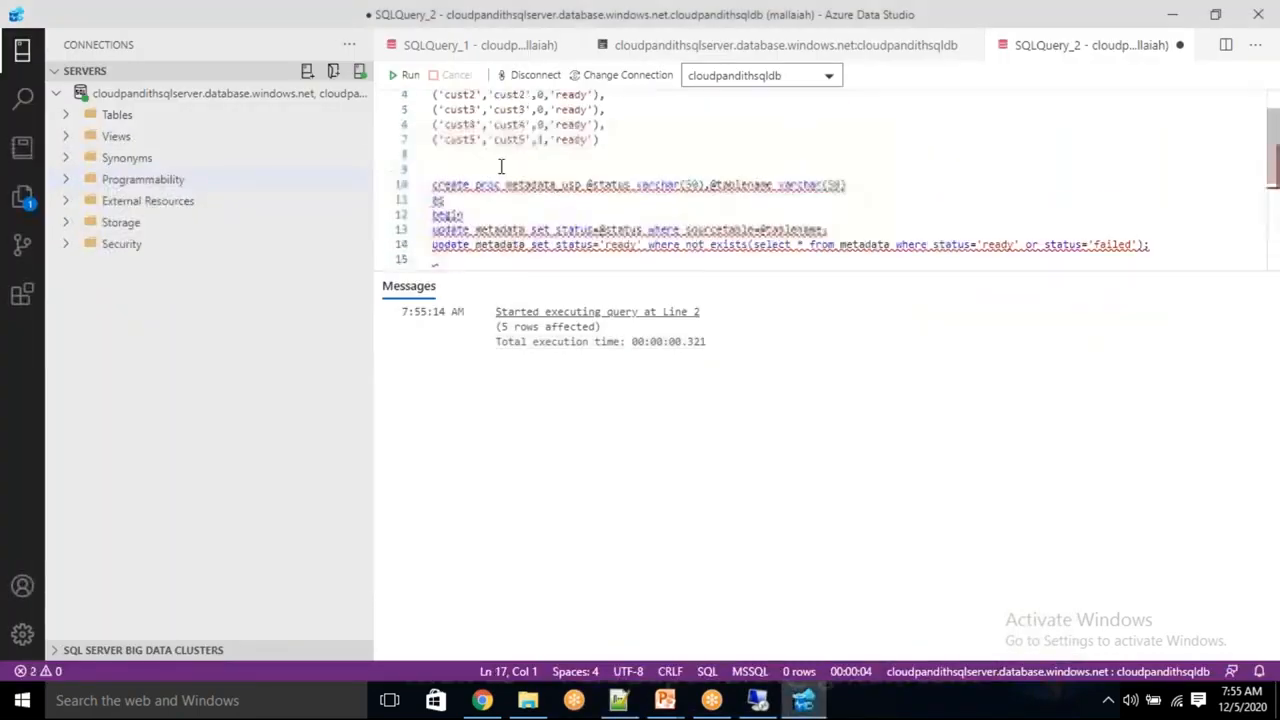
{"action": "scroll", "coordinate": [617, 189], "scroll_direction": "up", "scroll_amount": 1}
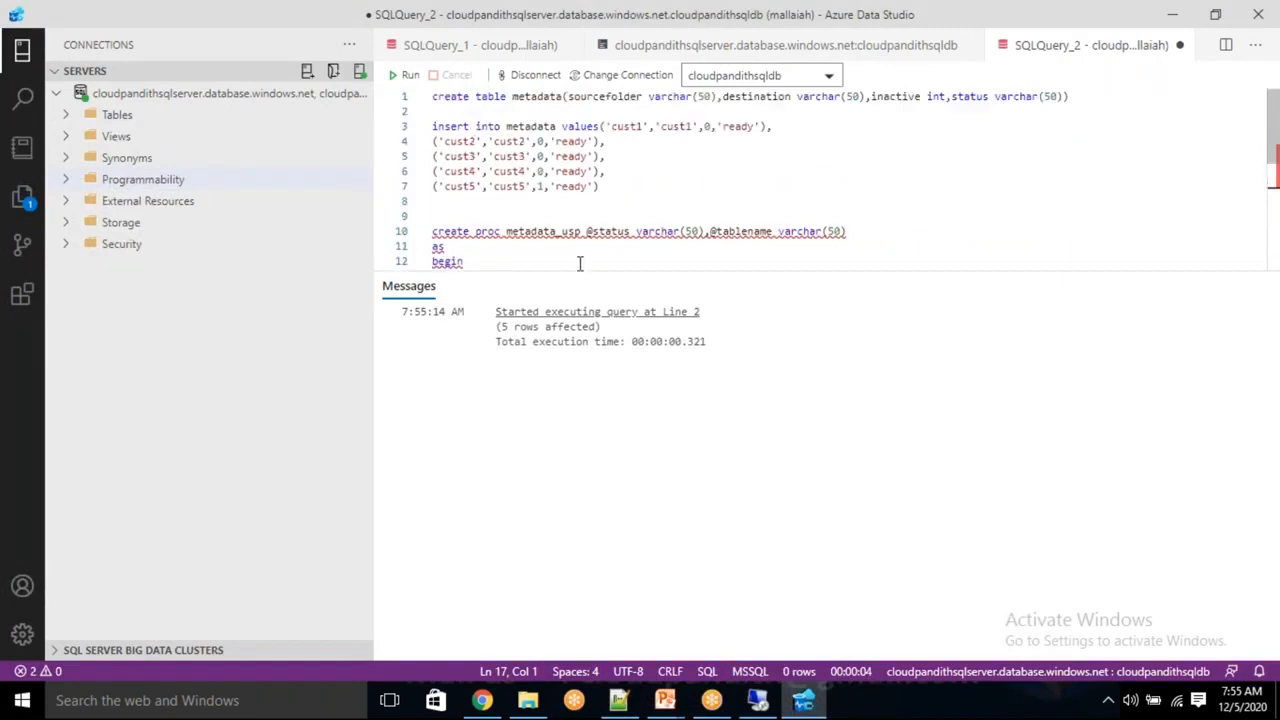
{"action": "double_click", "coordinate": [612, 232]}
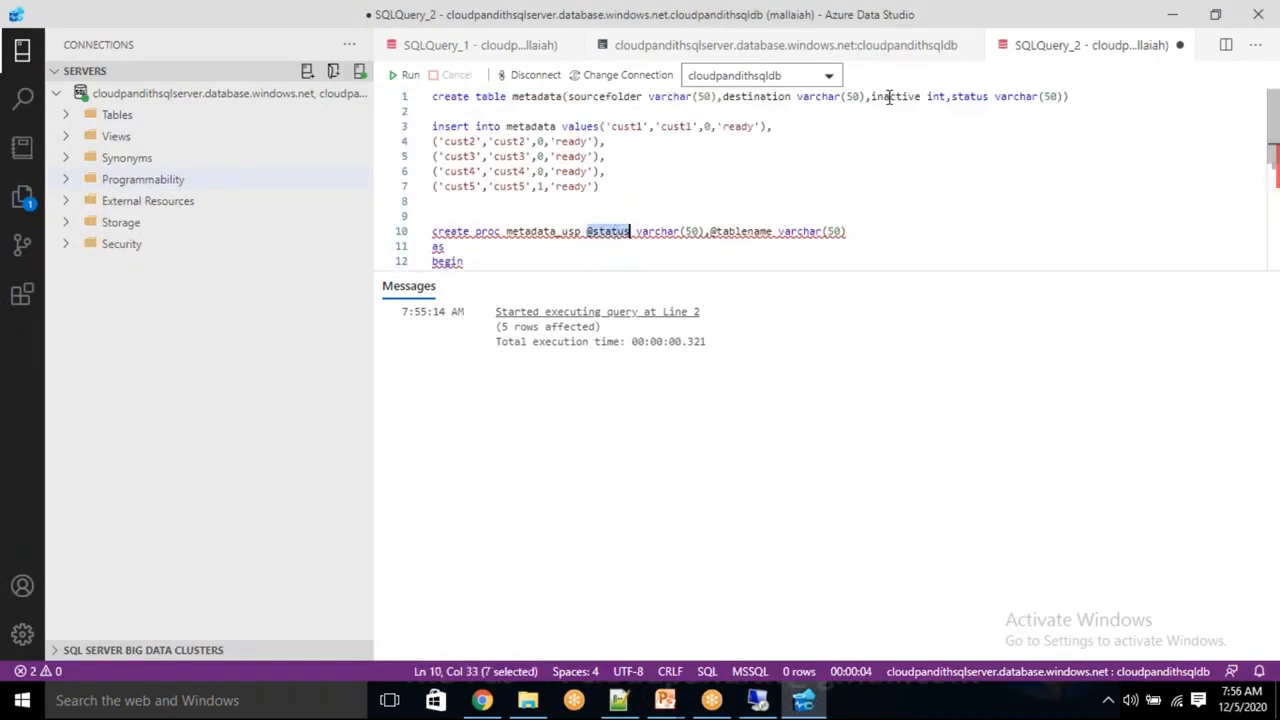
{"action": "left_click", "coordinate": [969, 96]}
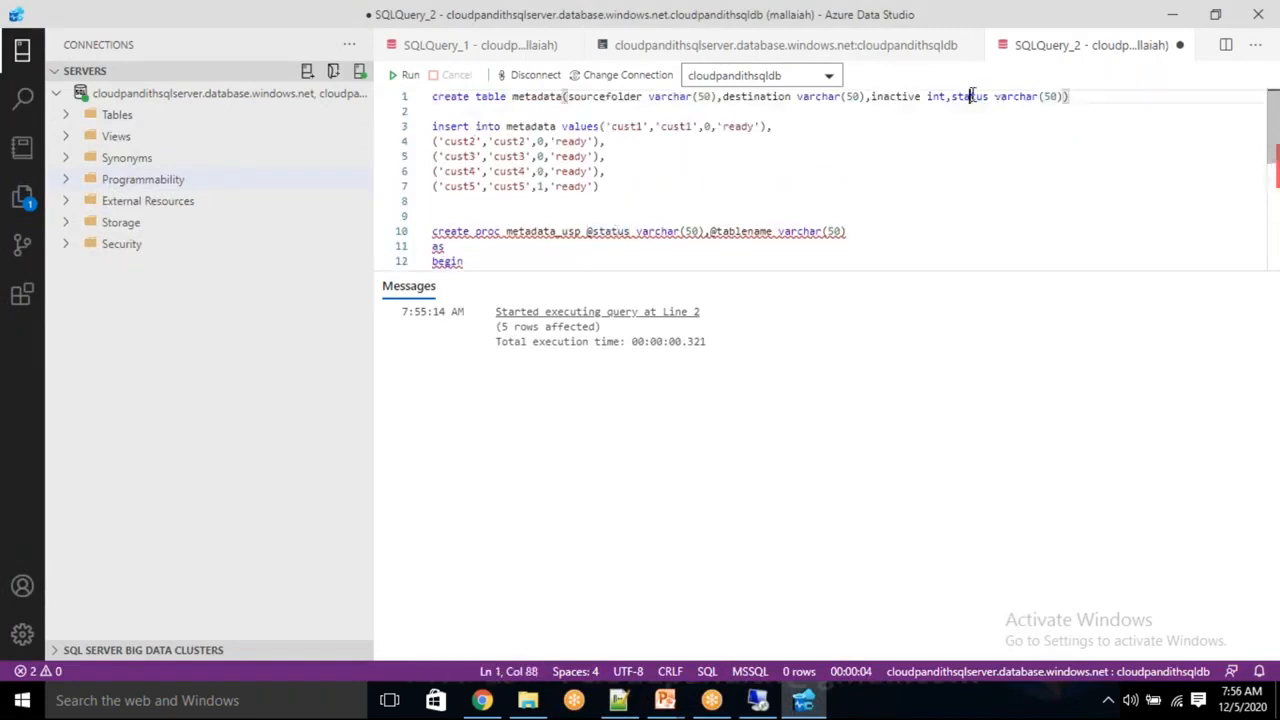
{"action": "double_click", "coordinate": [612, 97]}
{"action": "key", "text": "ctrl+c"}
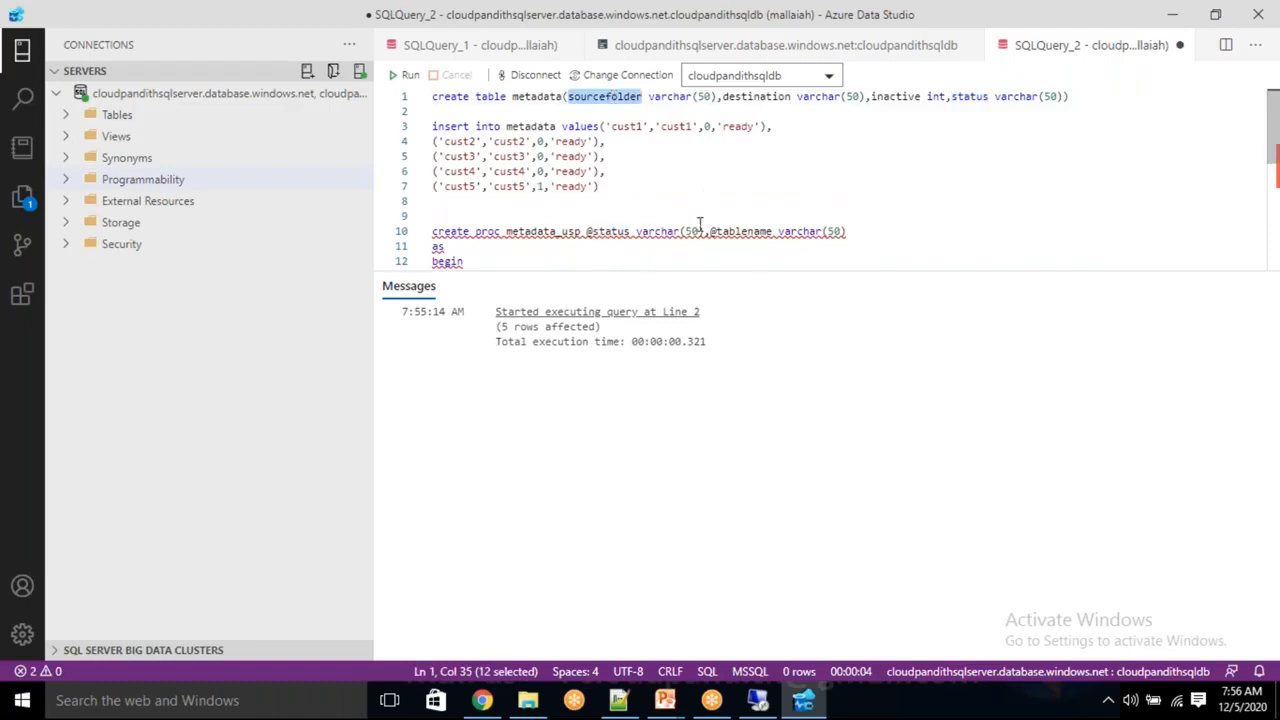
{"action": "double_click", "coordinate": [755, 231]}
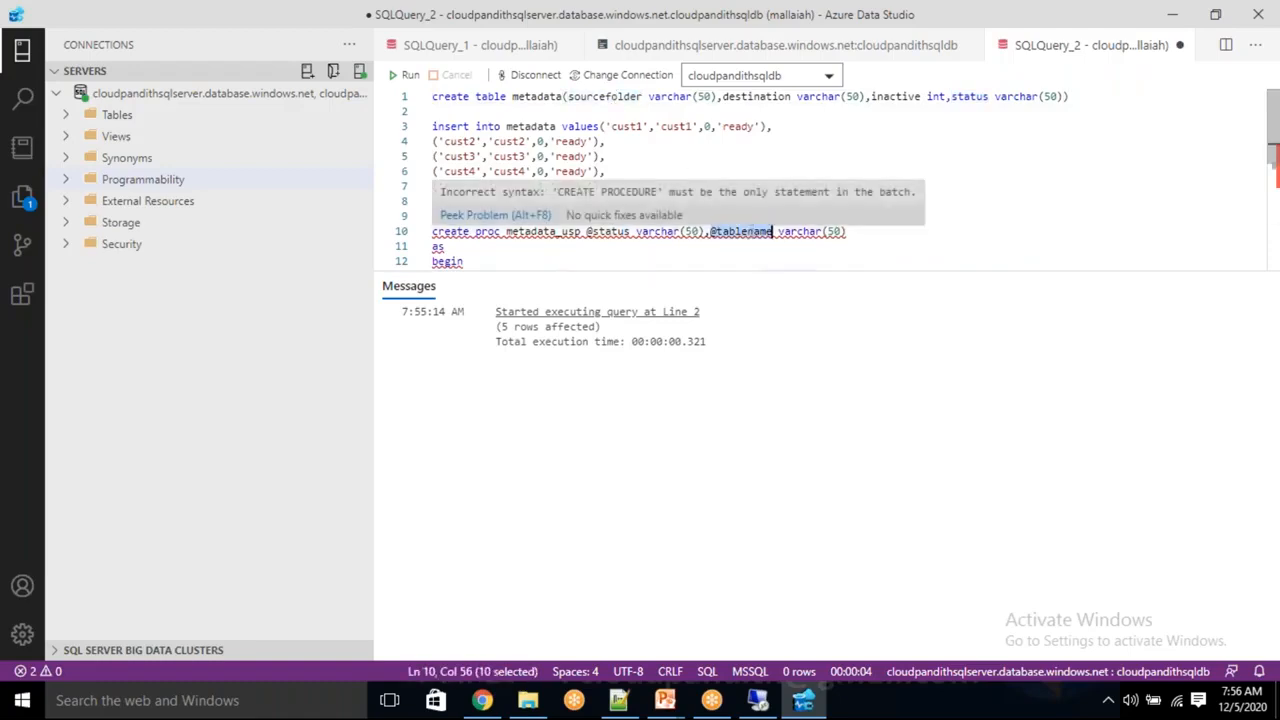
{"action": "key", "text": "BackSpace"}
{"action": "type", "text": "@"}
{"action": "key", "text": "ctrl+v"}
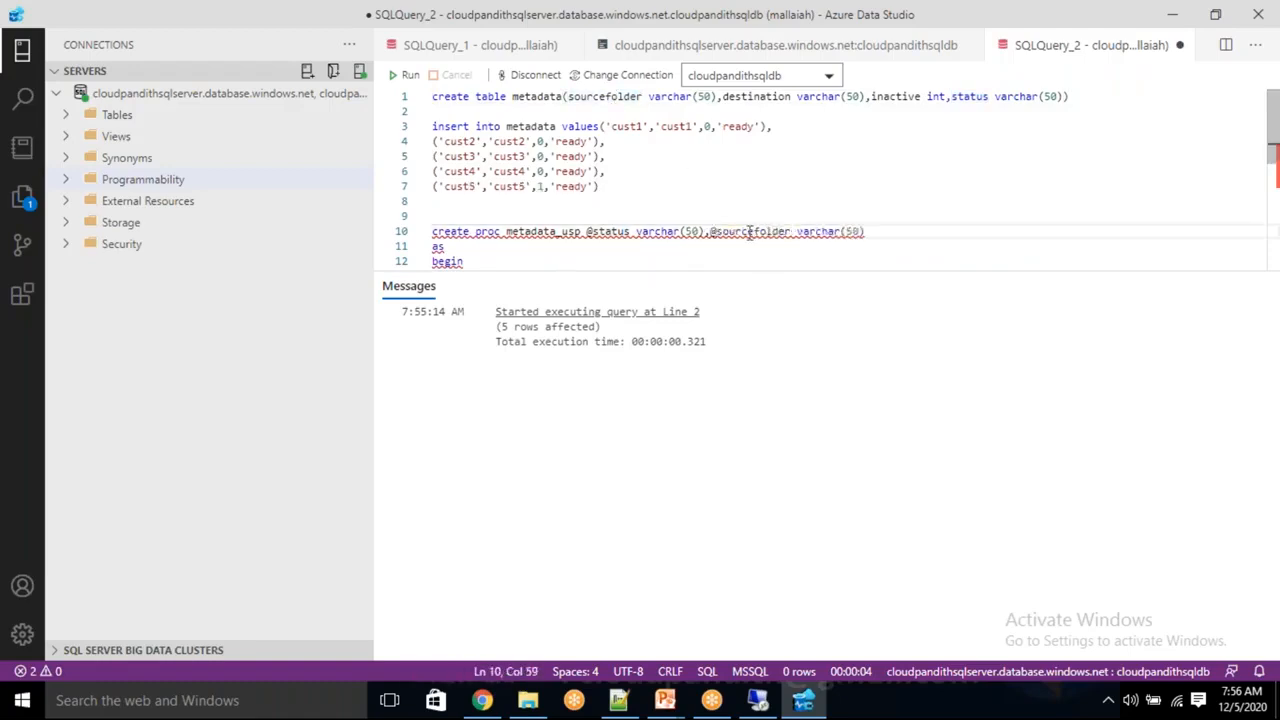
{"action": "scroll", "coordinate": [743, 235], "scroll_direction": "down", "scroll_amount": 2}
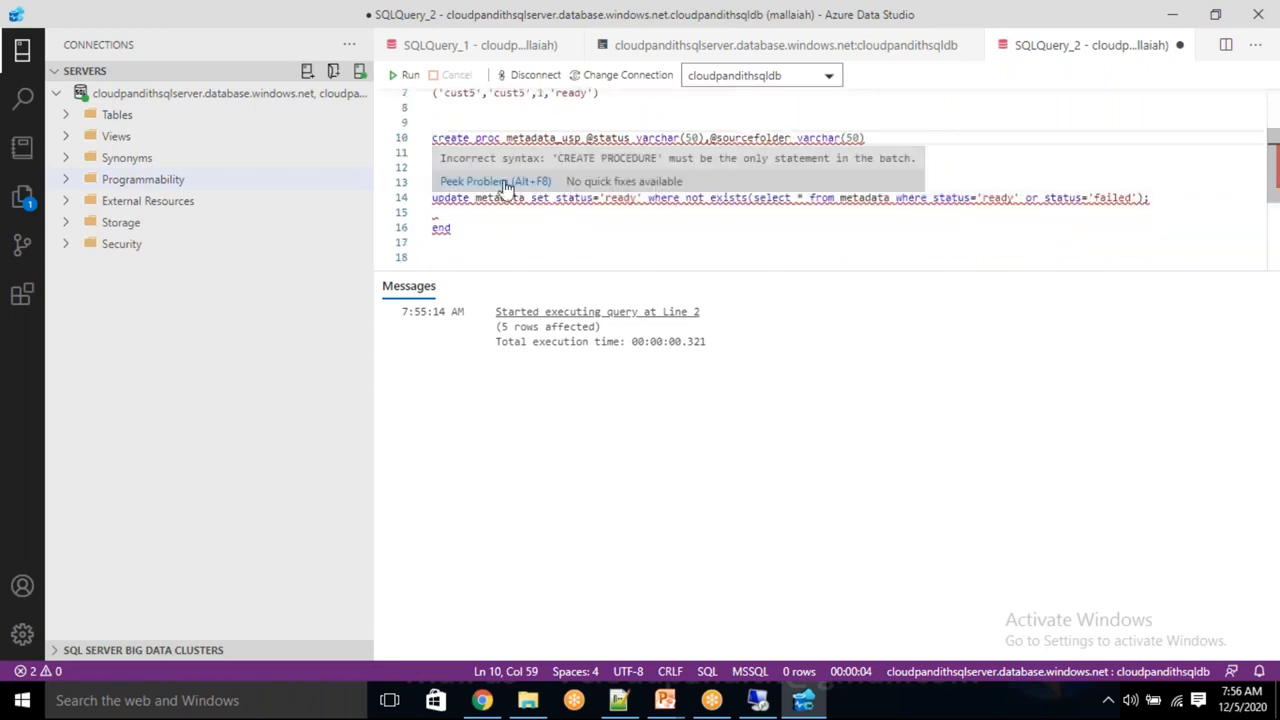
{"action": "left_click", "coordinate": [560, 242]}
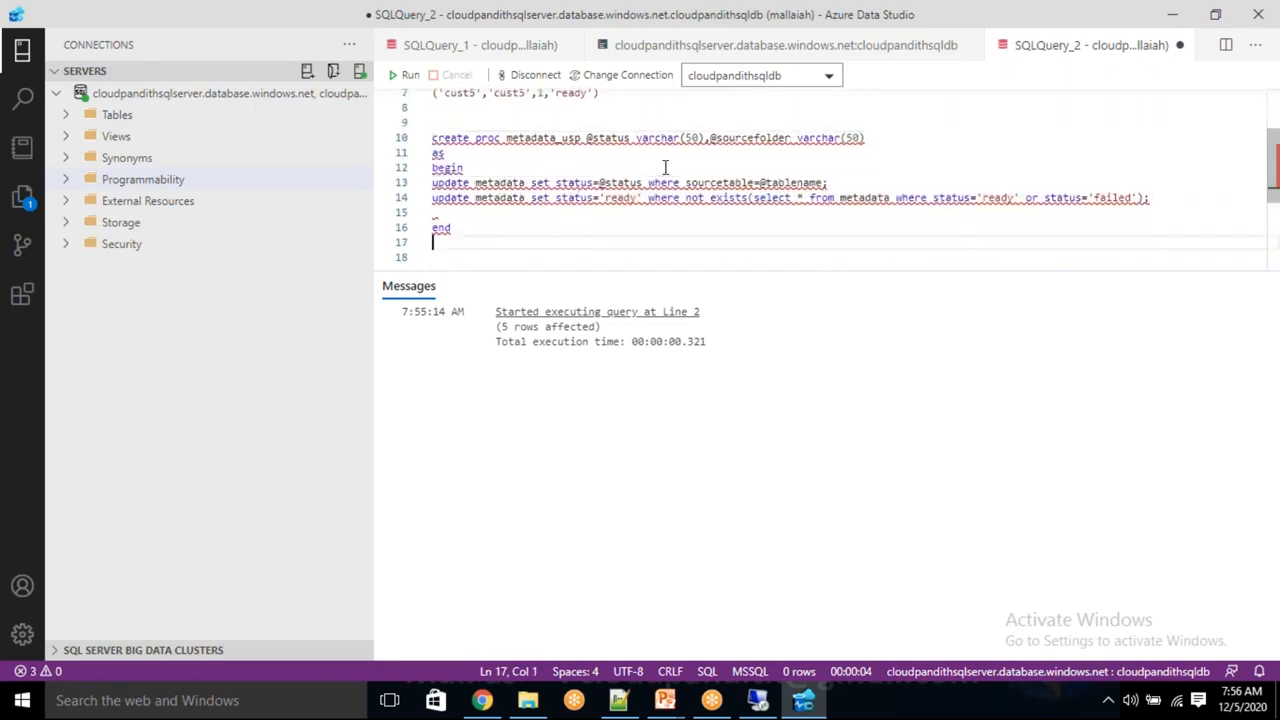
{"action": "left_click", "coordinate": [731, 183]}
{"action": "double_click", "coordinate": [731, 183]}
{"action": "key", "text": "BackSpace"}
{"action": "key", "text": "ctrl+v"}
{"action": "type", "text": "="}
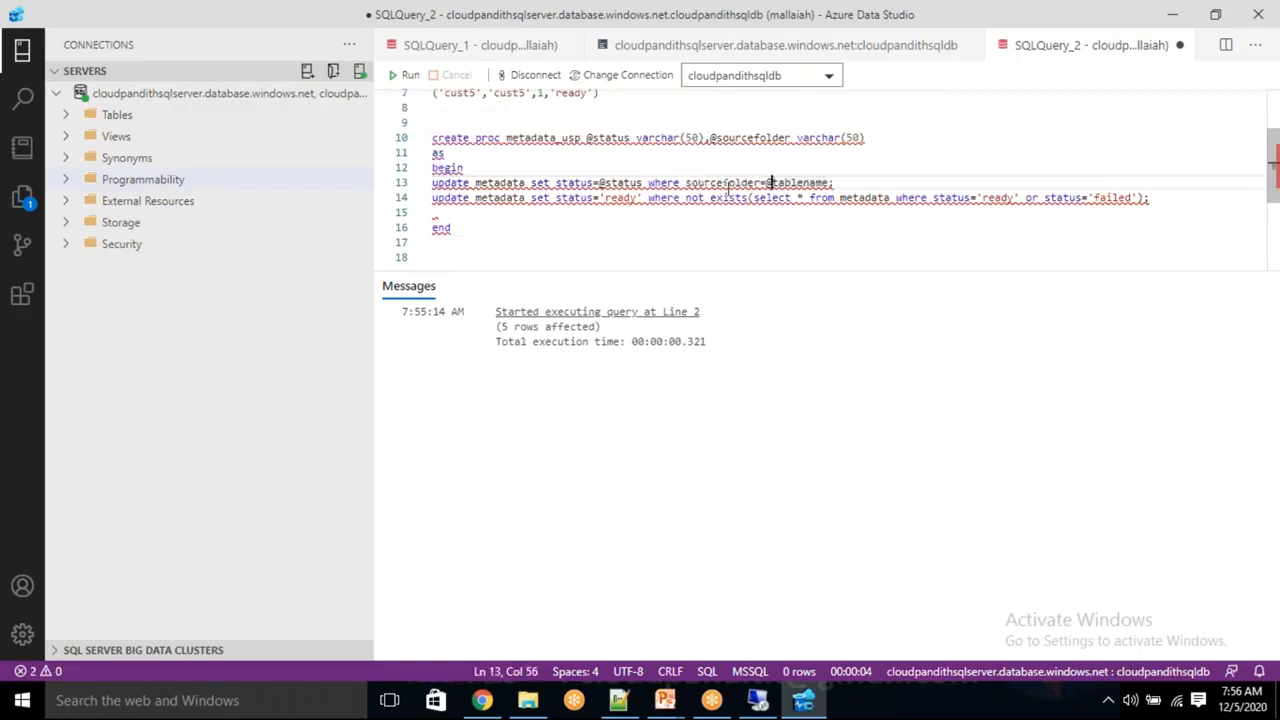
{"action": "key", "text": "shift+End"}
{"action": "key", "text": "BackSpace"}
{"action": "type", "text": "@"}
{"action": "key", "text": "ctrl+v"}
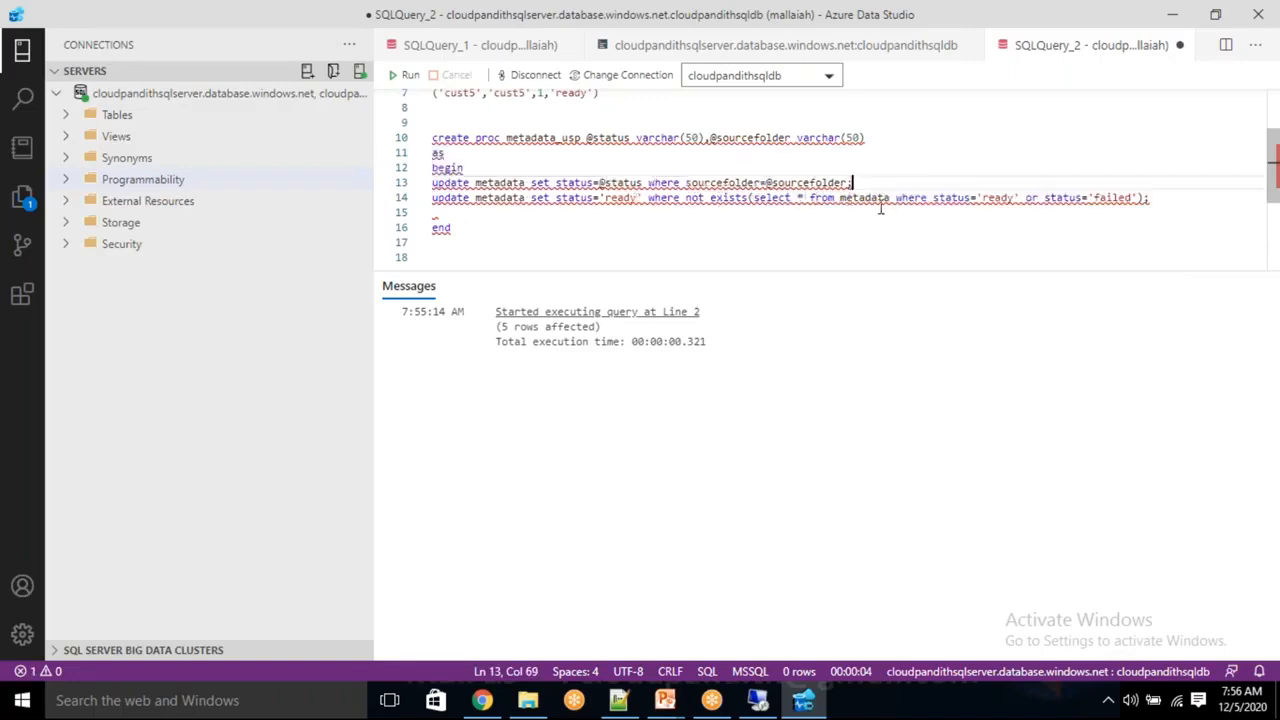
On line 14, replace the ready-or-failed check with status<>'success' and an isactive condition
{"action": "left_click", "coordinate": [969, 197]}
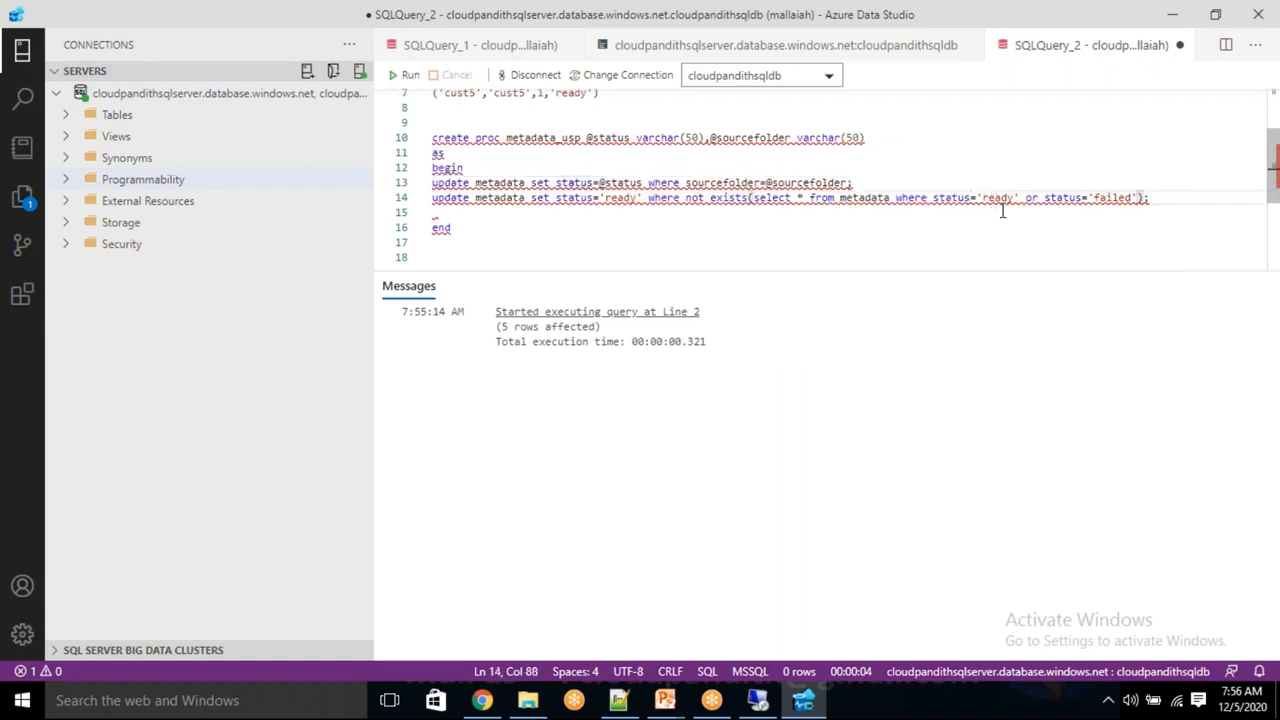
{"action": "key", "text": "shift+End"}
{"action": "key", "text": "shift+Left"}
{"action": "key", "text": "BackSpace"}
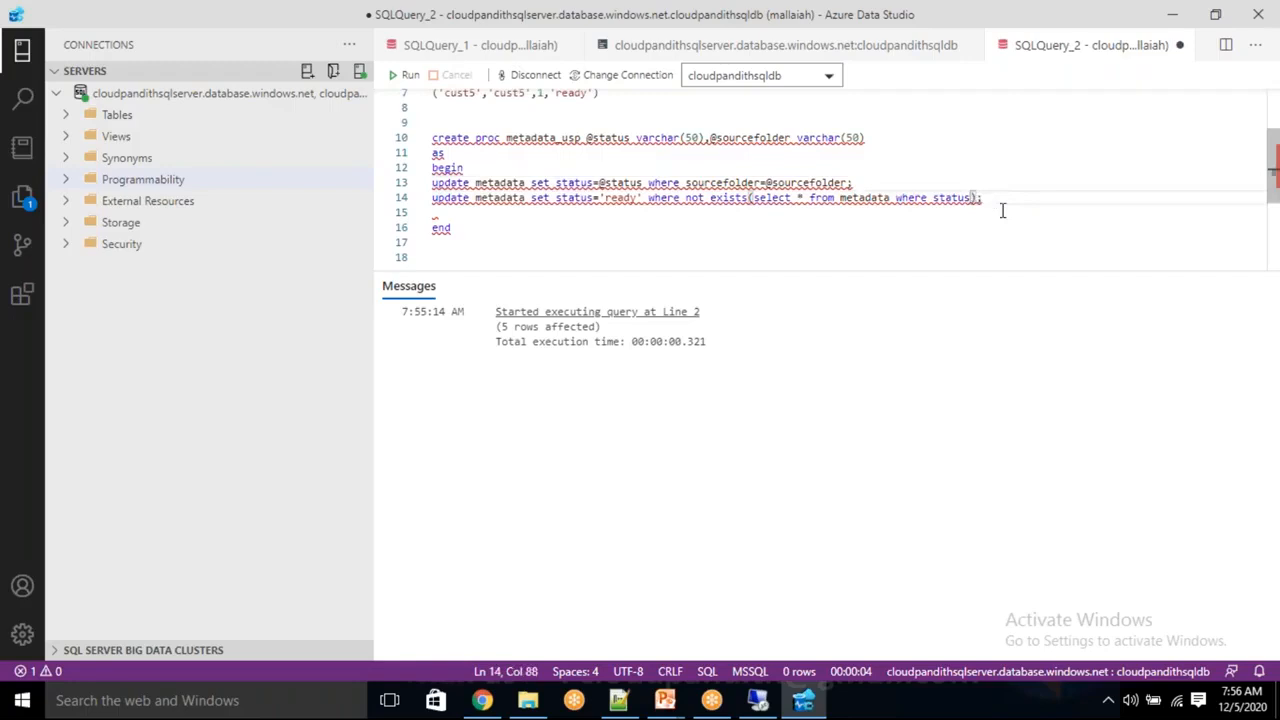
{"action": "type", "text": "<>''"}
{"action": "type", "text": "success"}
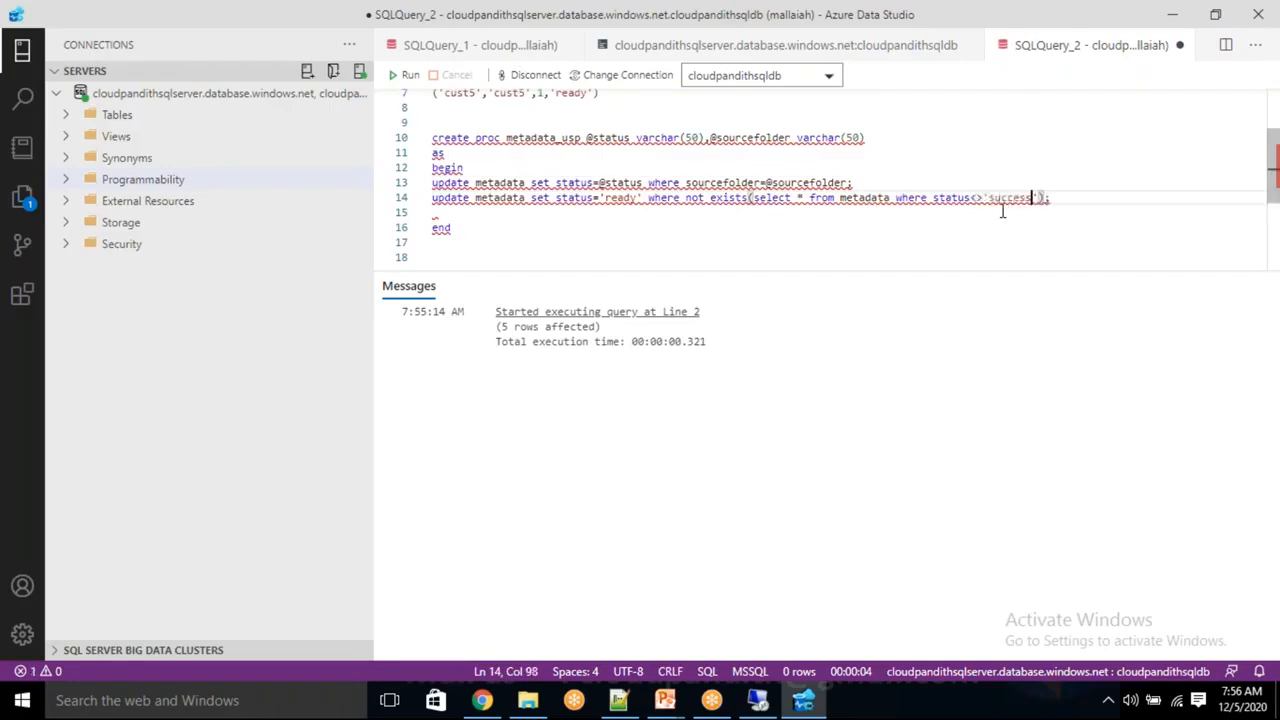
{"action": "type", "text": " and "}
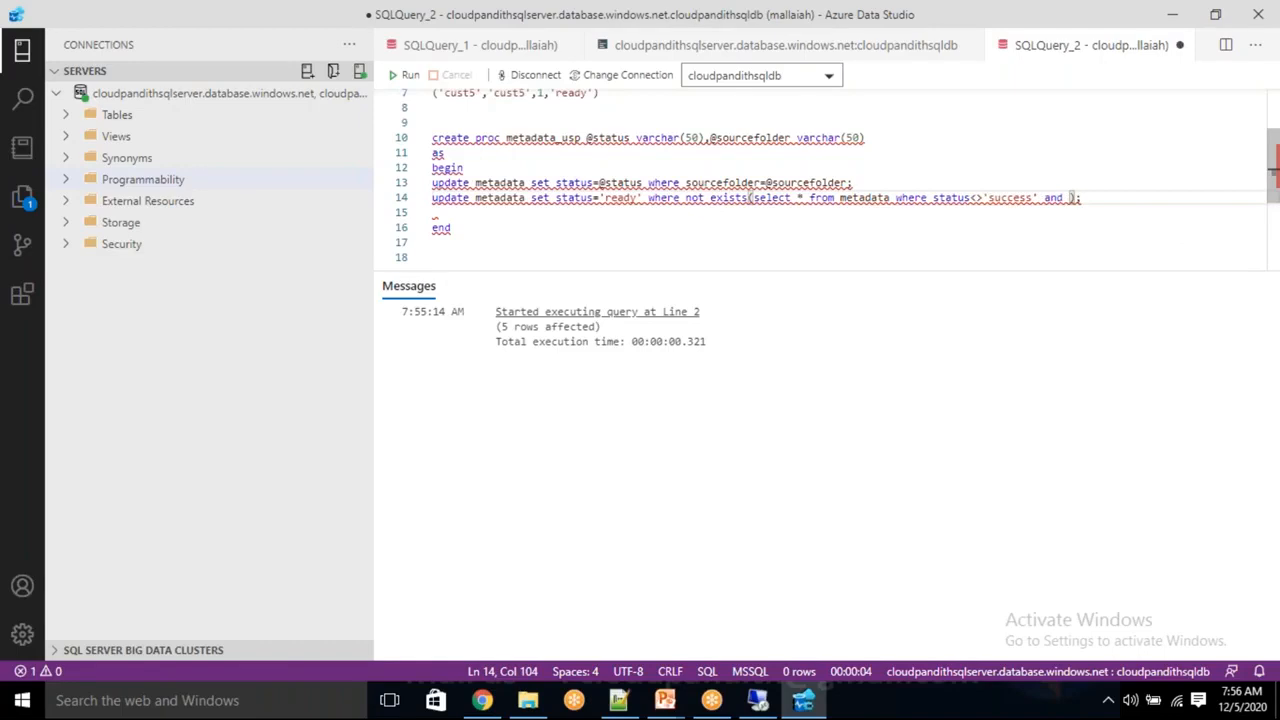
{"action": "type", "text": "isad"}
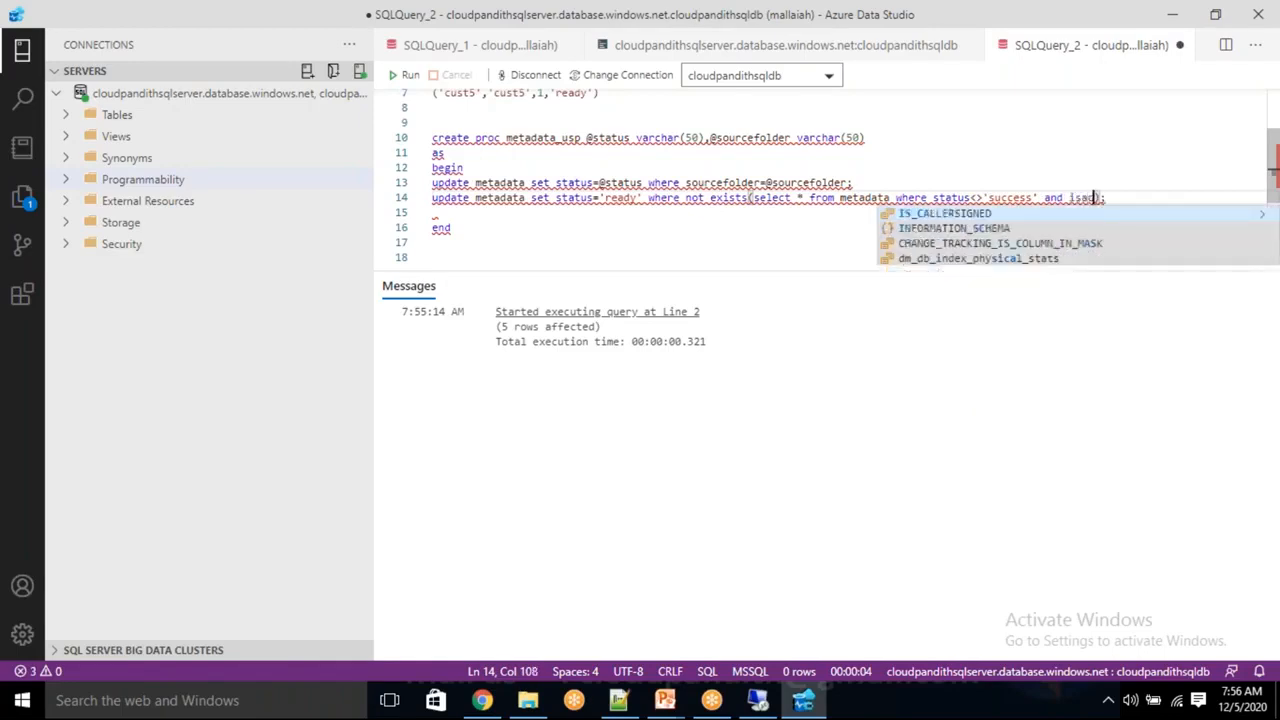
{"action": "key", "text": "BackSpace"}
{"action": "type", "text": "ctive"}
{"action": "type", "text": "=1"}
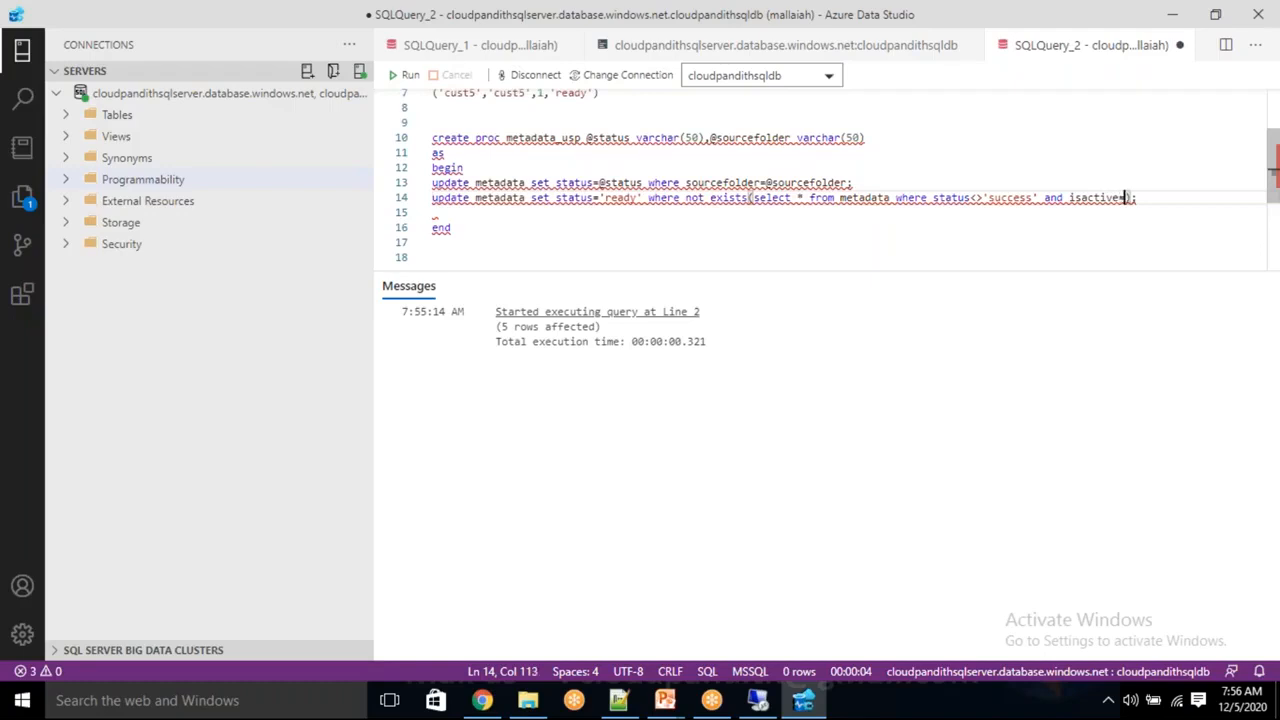
{"action": "left_click", "coordinate": [991, 224]}
{"action": "scroll", "coordinate": [848, 215], "scroll_direction": "down", "scroll_amount": 1}
{"action": "scroll", "coordinate": [707, 187], "scroll_direction": "up", "scroll_amount": 2}
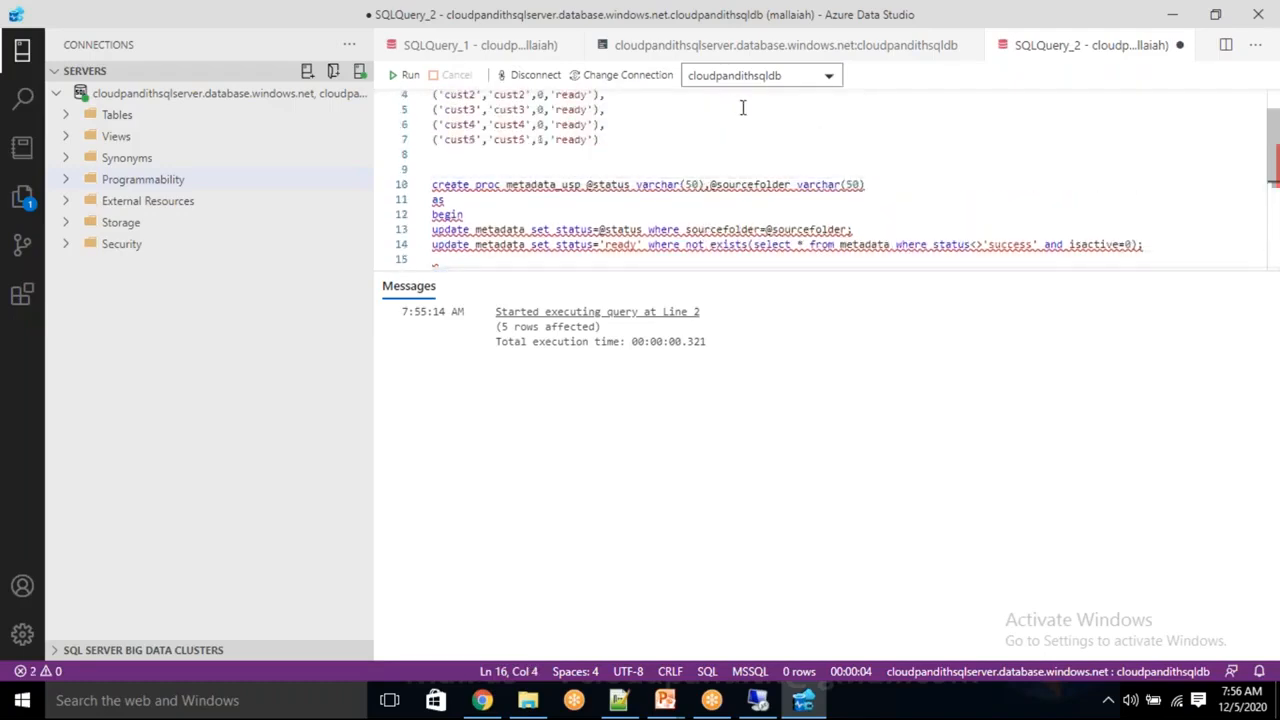
{"action": "double_click", "coordinate": [578, 141]}
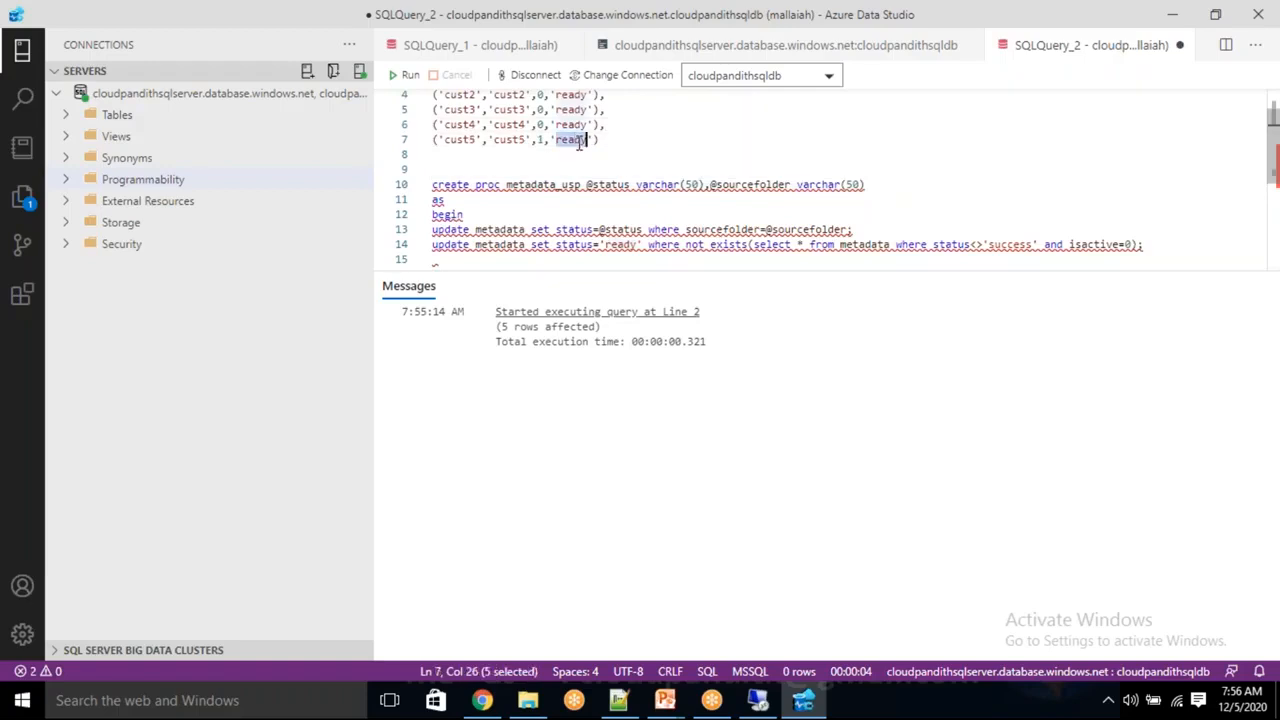
{"action": "left_click", "coordinate": [570, 141]}
{"action": "left_click_drag", "start_coordinate": [604, 127], "coordinate": [543, 96]}
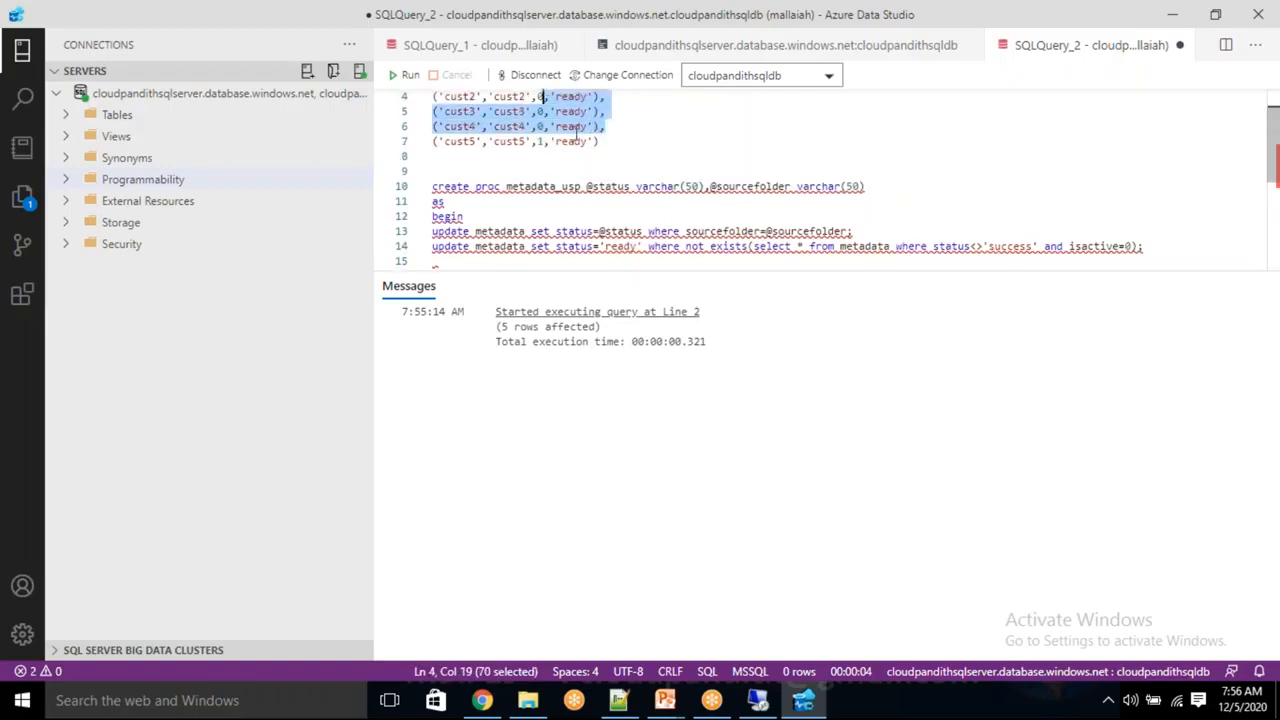
{"action": "double_click", "coordinate": [576, 127]}
{"action": "double_click", "coordinate": [575, 112]}
{"action": "double_click", "coordinate": [571, 97]}
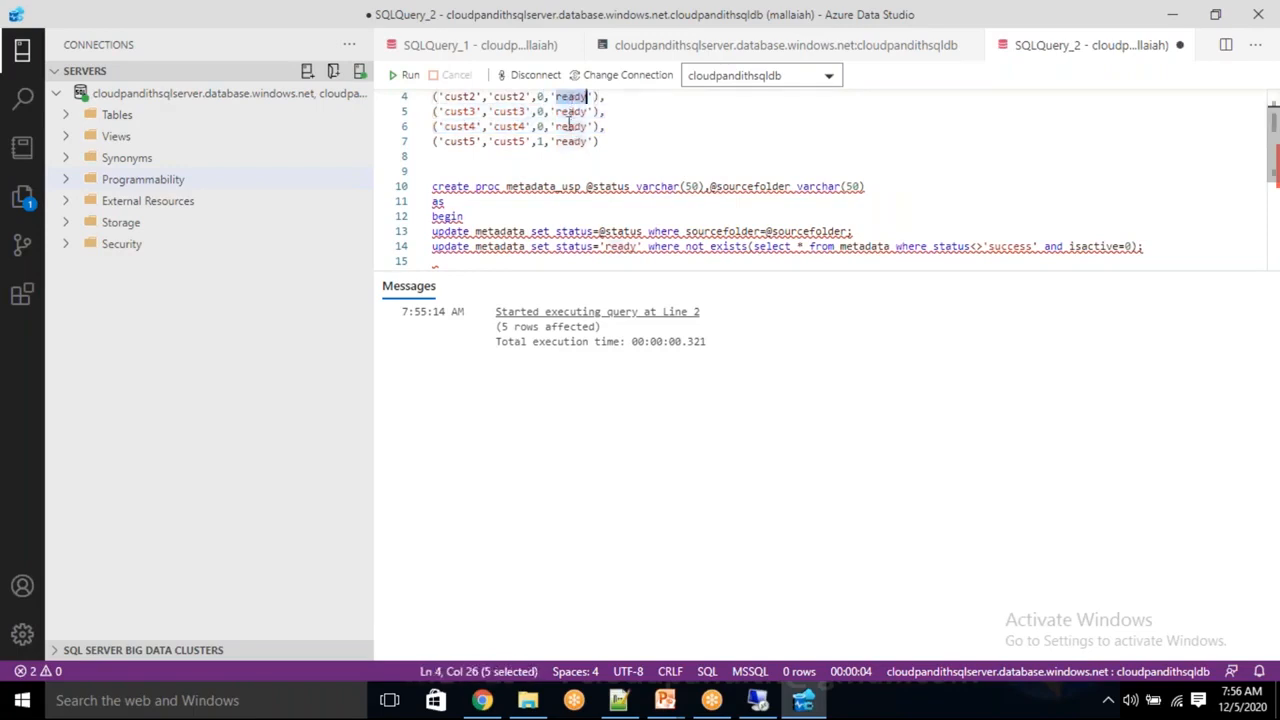
{"action": "double_click", "coordinate": [572, 111]}
{"action": "double_click", "coordinate": [572, 127]}
{"action": "left_click", "coordinate": [646, 141]}
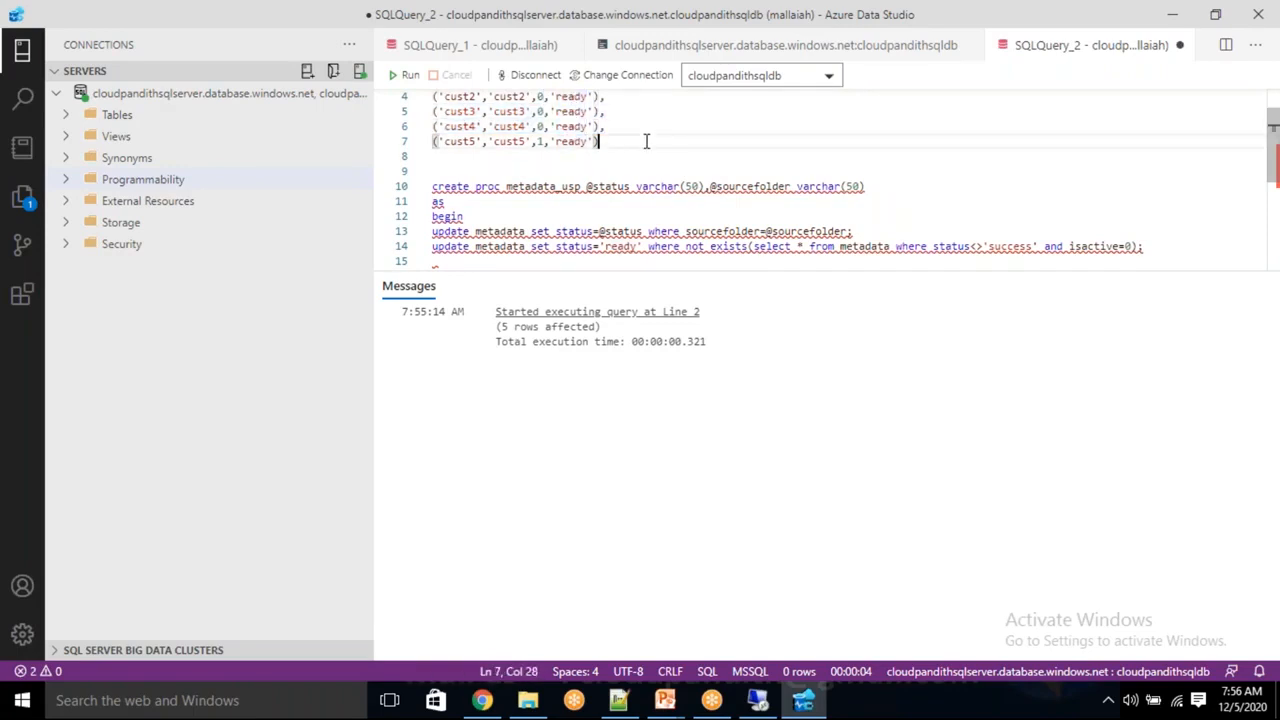
{"action": "scroll", "coordinate": [634, 143], "scroll_direction": "up", "scroll_amount": 1}
{"action": "double_click", "coordinate": [574, 188]}
{"action": "double_click", "coordinate": [574, 189]}
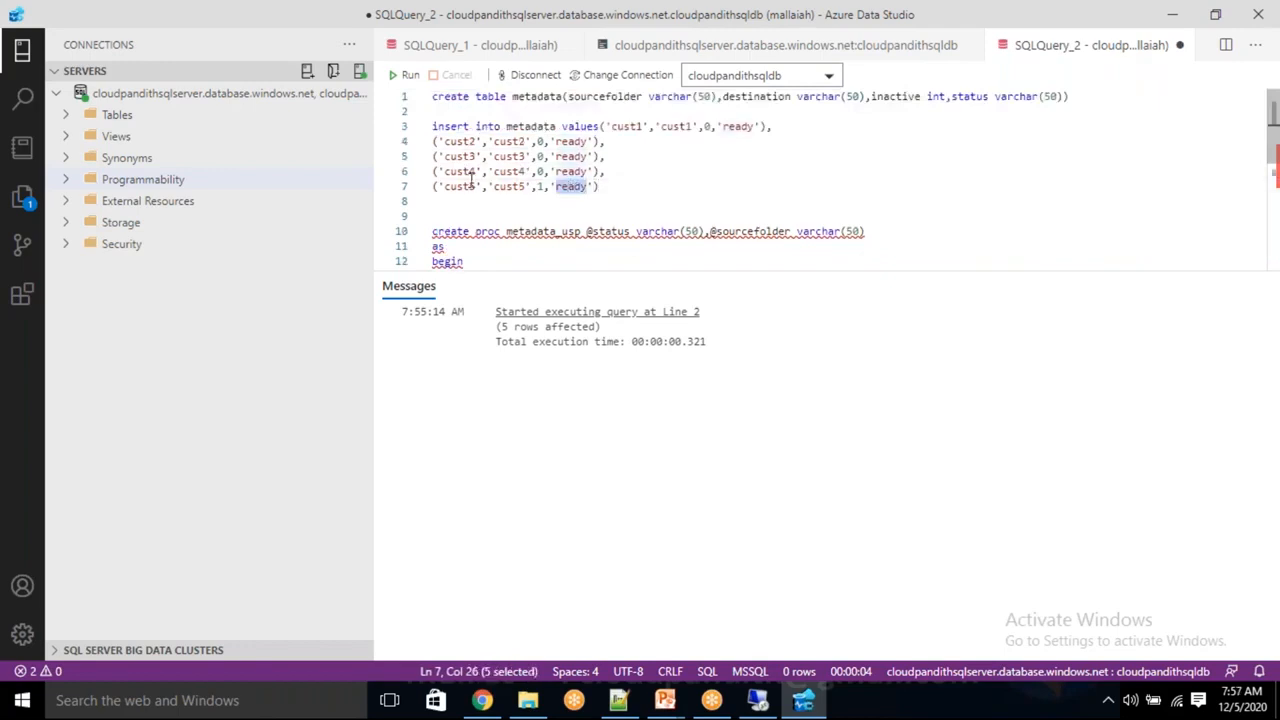
{"action": "left_click_drag", "start_coordinate": [435, 187], "coordinate": [600, 127]}
{"action": "left_click", "coordinate": [612, 170]}
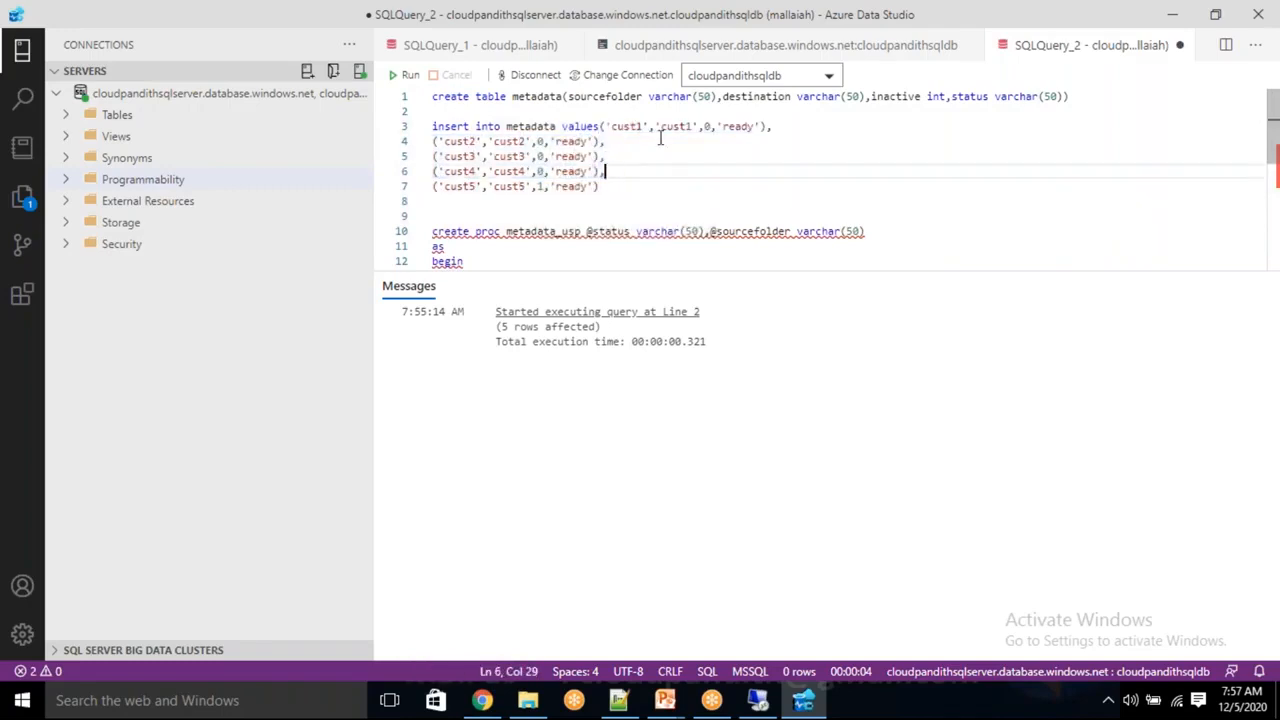
{"action": "left_click_drag", "start_coordinate": [608, 171], "coordinate": [598, 127]}
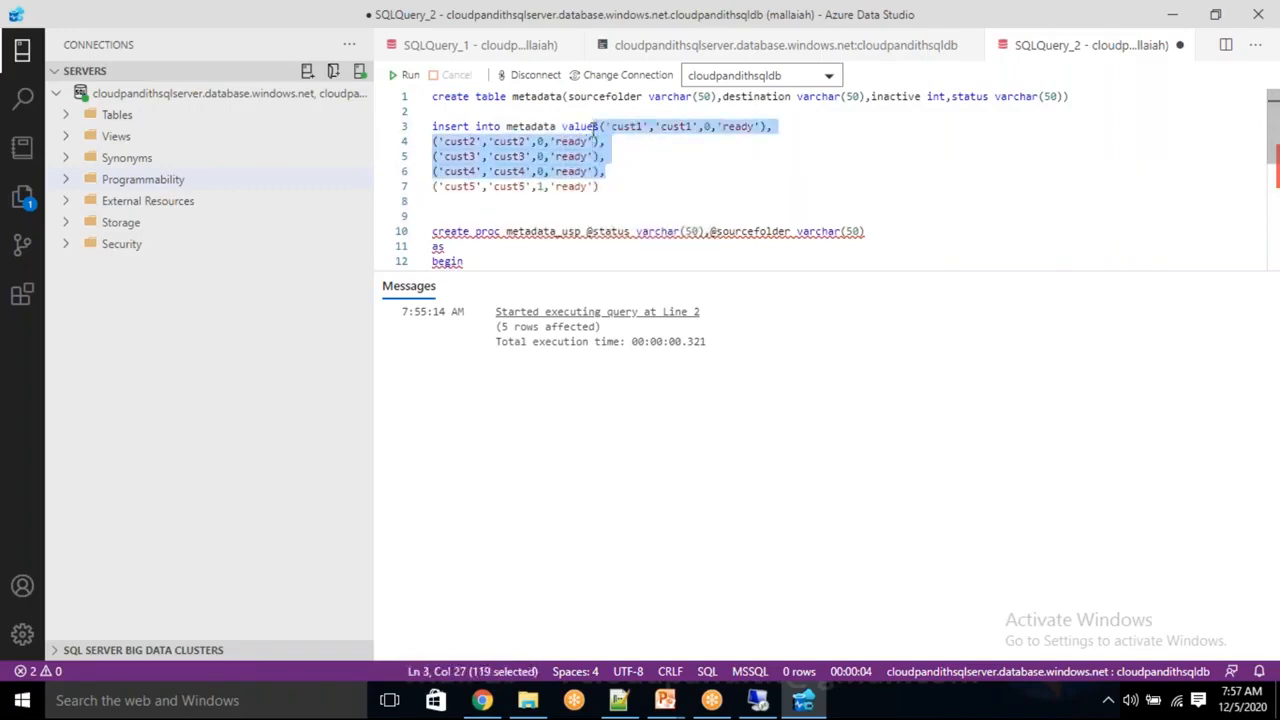
{"action": "left_click", "coordinate": [612, 172]}
{"action": "left_click_drag", "start_coordinate": [612, 170], "coordinate": [600, 127]}
{"action": "left_click", "coordinate": [622, 169]}
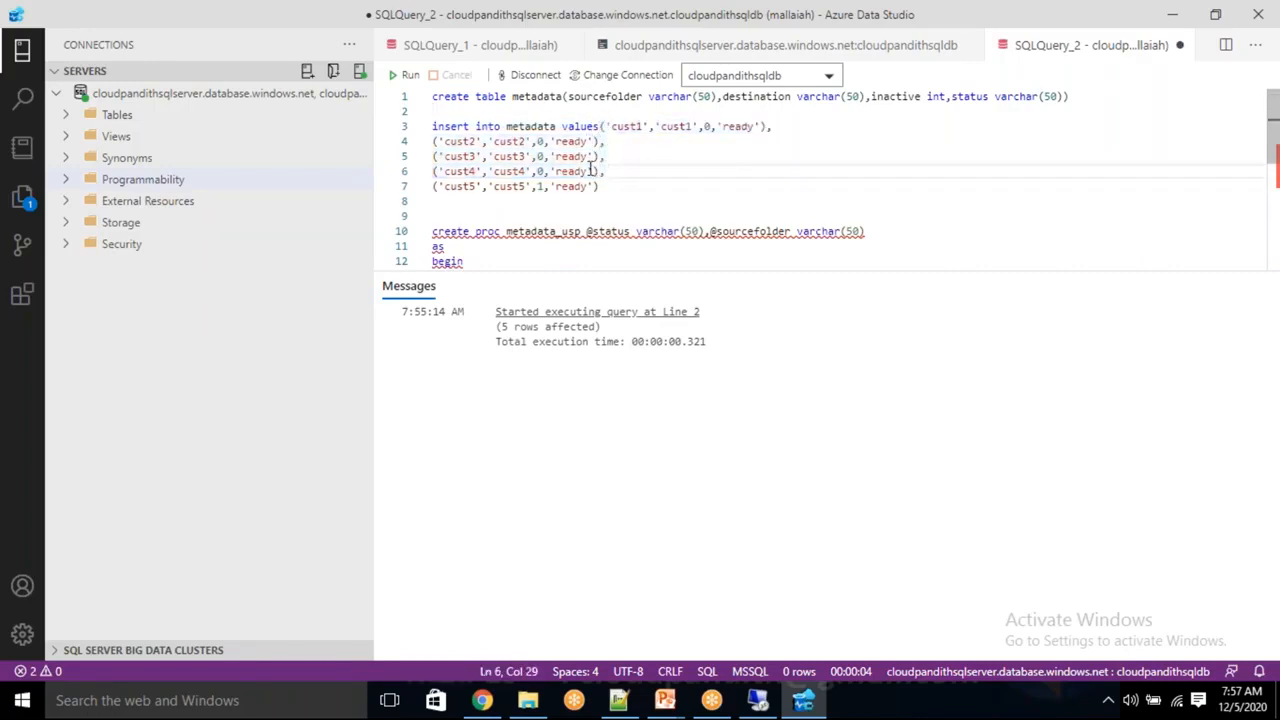
{"action": "double_click", "coordinate": [578, 160]}
{"action": "left_click", "coordinate": [622, 161]}
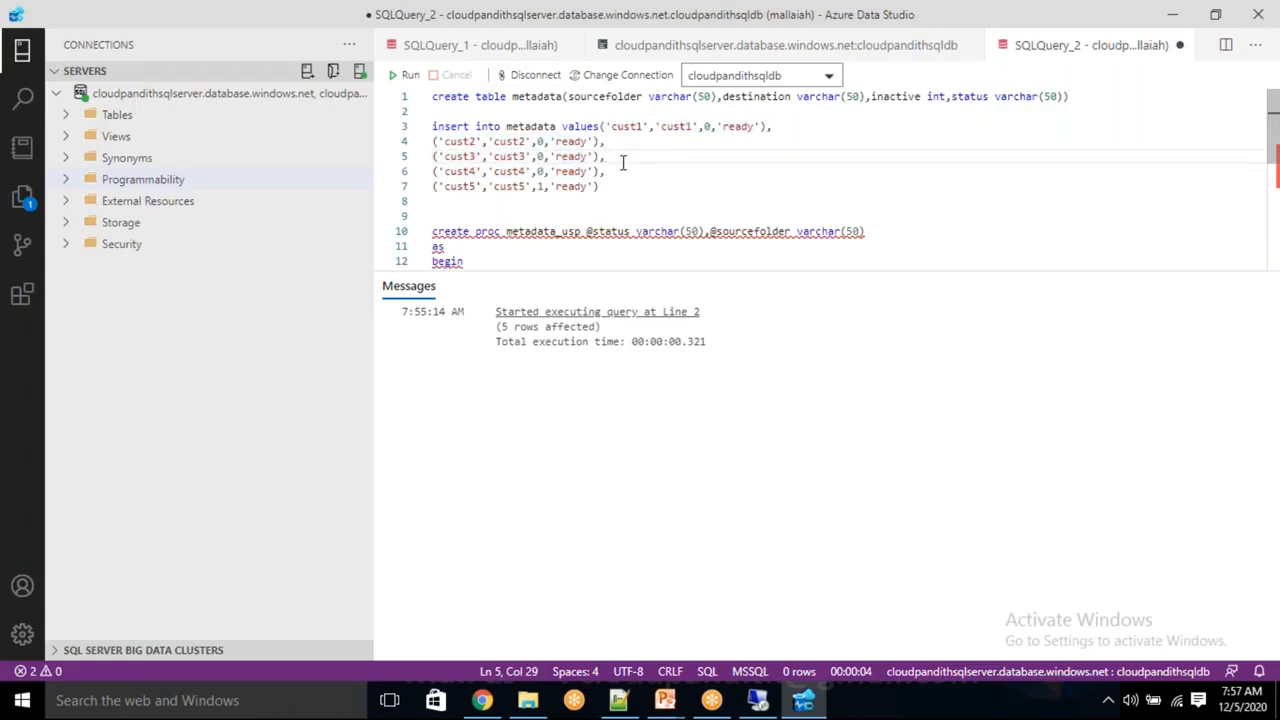
{"action": "double_click", "coordinate": [578, 175]}
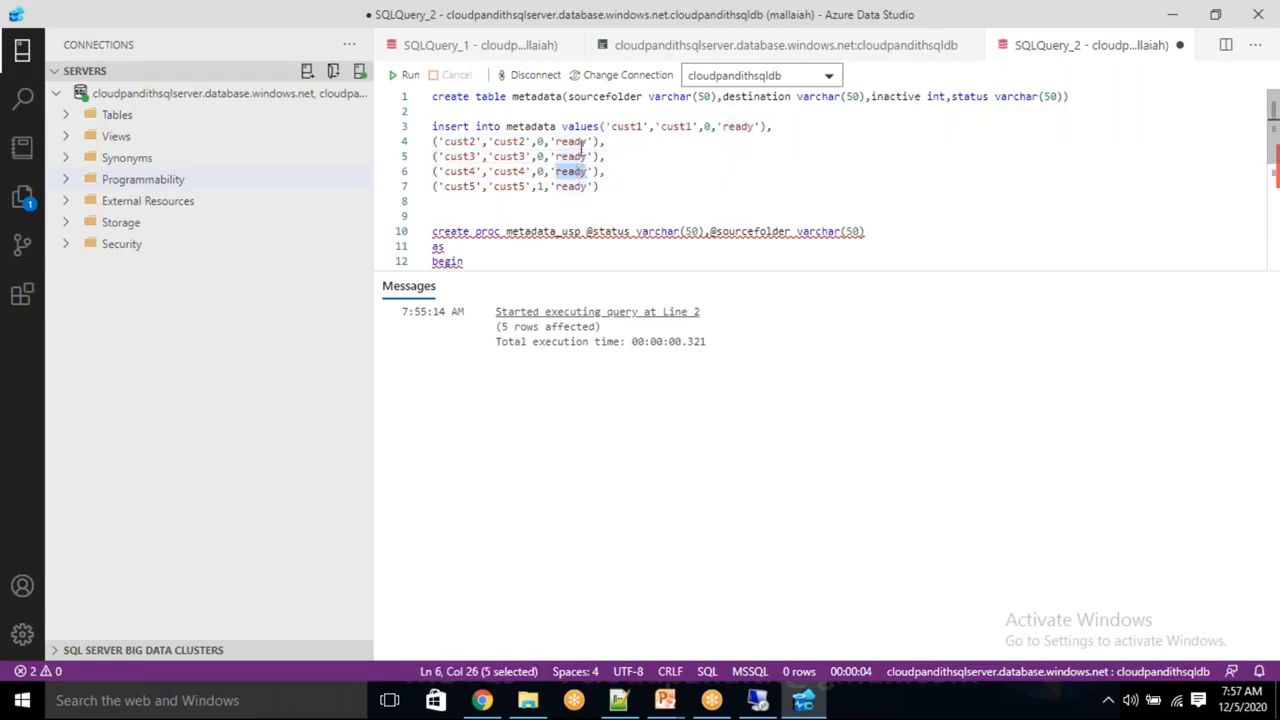
{"action": "double_click", "coordinate": [578, 157]}
{"action": "double_click", "coordinate": [737, 127]}
{"action": "left_click", "coordinate": [580, 171]}
{"action": "double_click", "coordinate": [578, 171]}
{"action": "double_click", "coordinate": [577, 156]}
{"action": "double_click", "coordinate": [577, 141]}
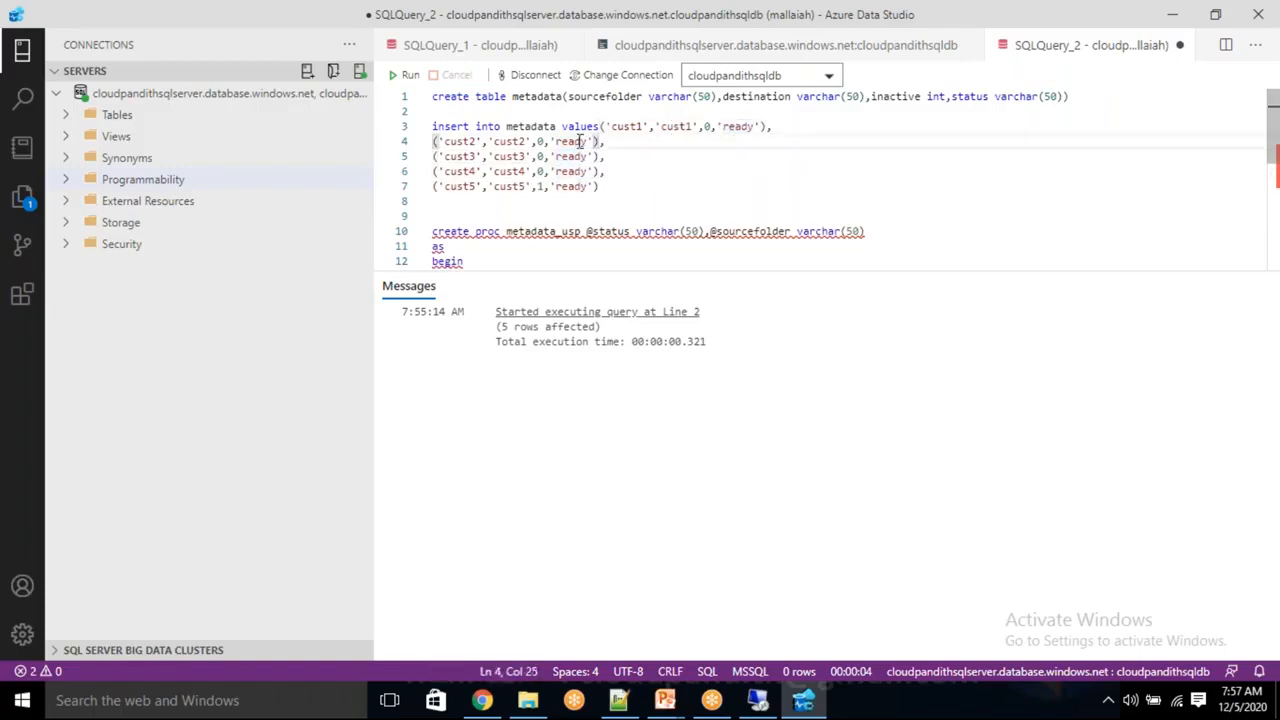
{"action": "double_click", "coordinate": [750, 127]}
{"action": "left_click", "coordinate": [612, 171]}
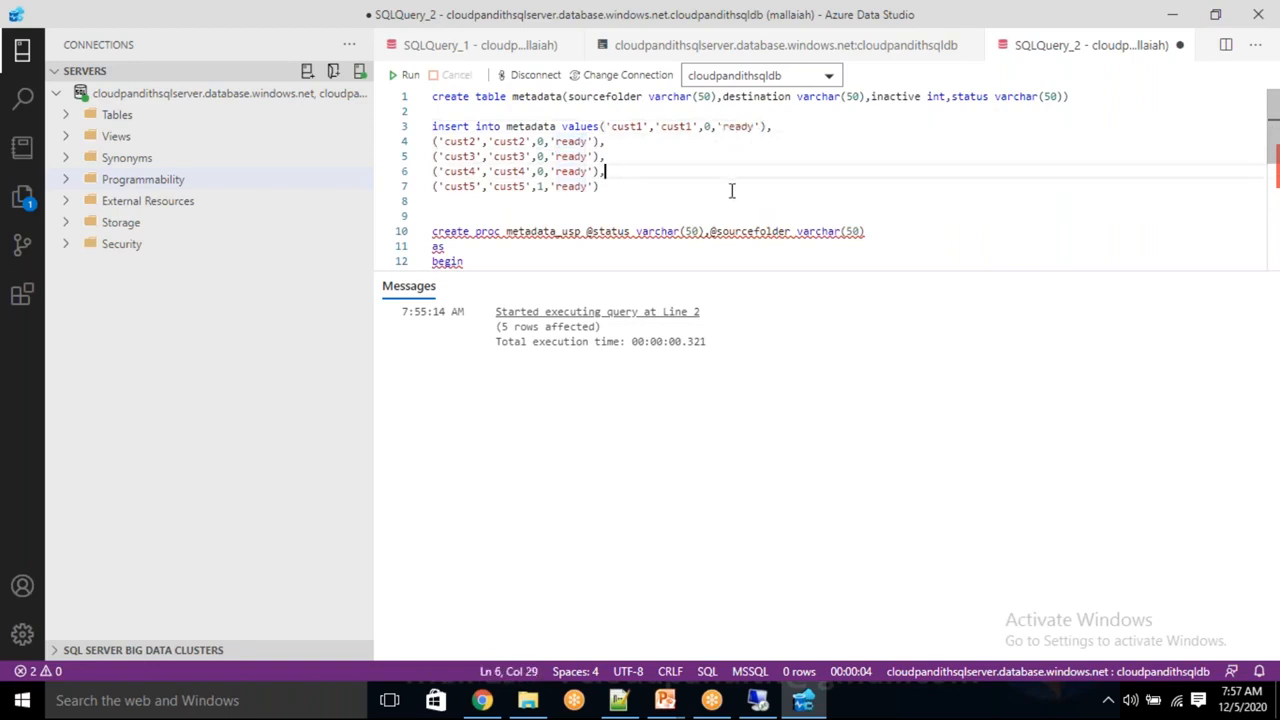
{"action": "scroll", "coordinate": [731, 188], "scroll_direction": "down", "scroll_amount": 1}
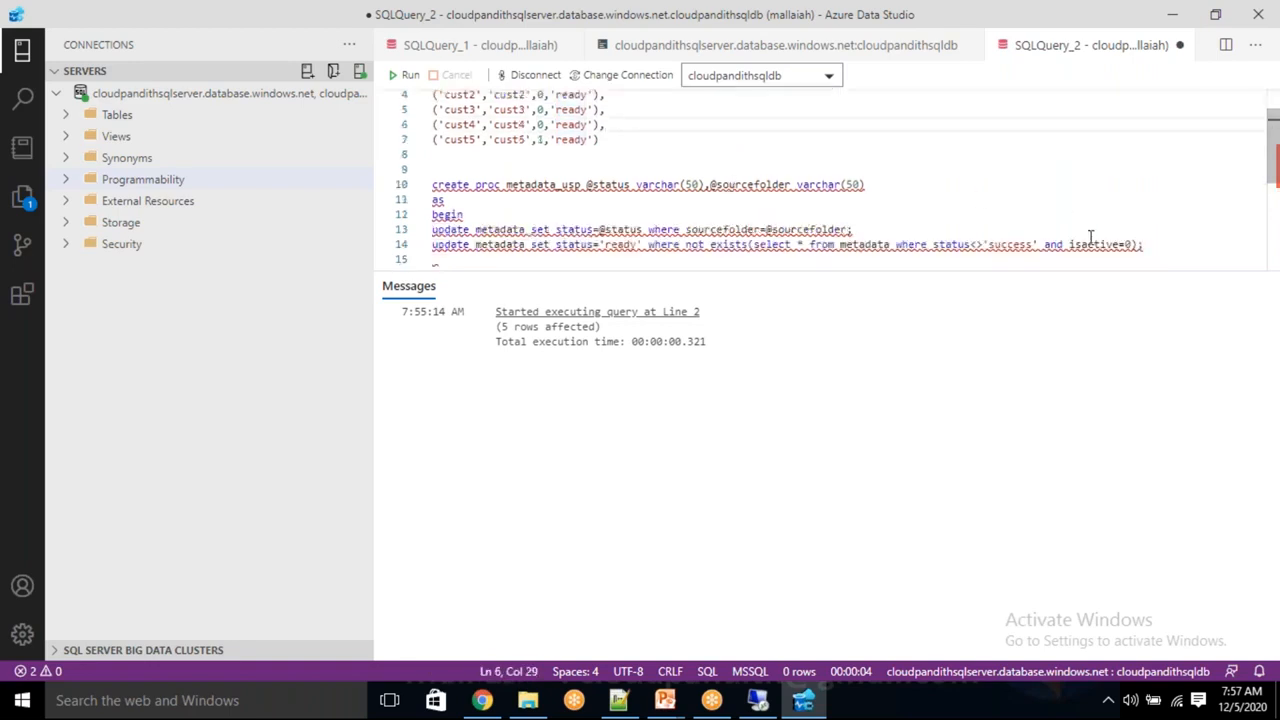
{"action": "left_click_drag", "start_coordinate": [1131, 244], "coordinate": [1068, 244]}
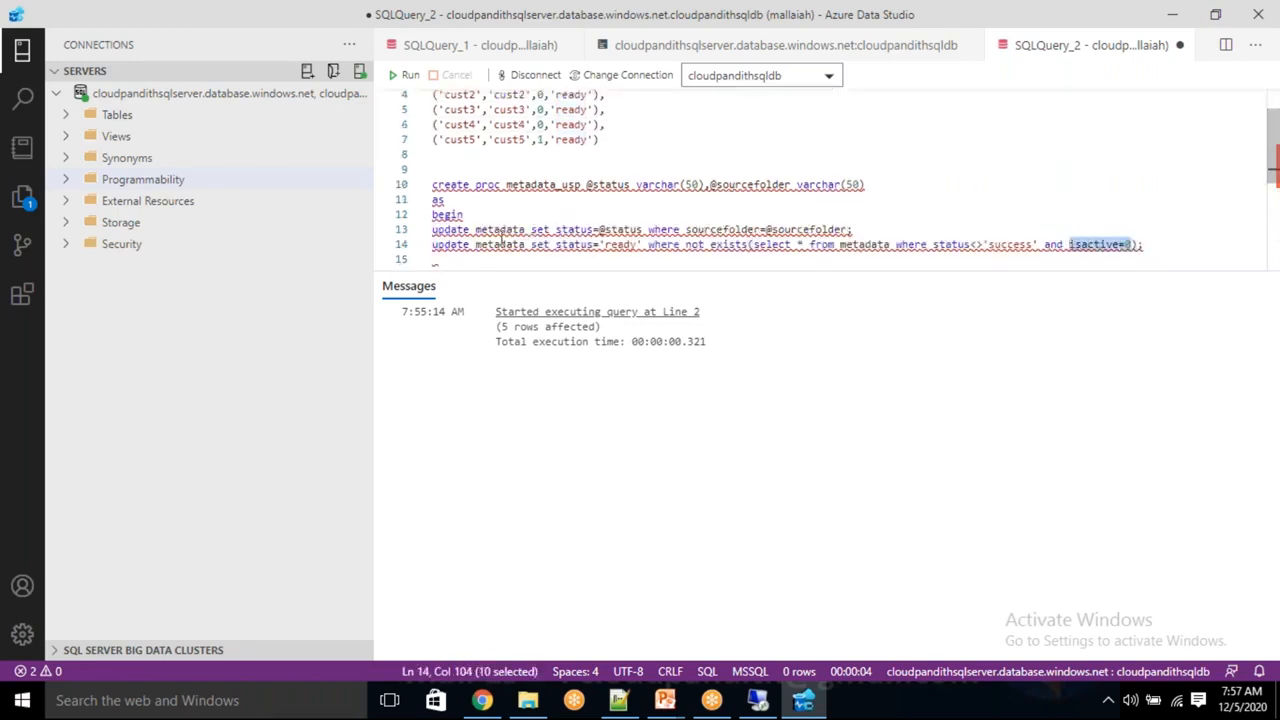
{"action": "scroll", "coordinate": [503, 232], "scroll_direction": "down", "scroll_amount": 1}
{"action": "left_click_drag", "start_coordinate": [479, 234], "coordinate": [431, 140]}
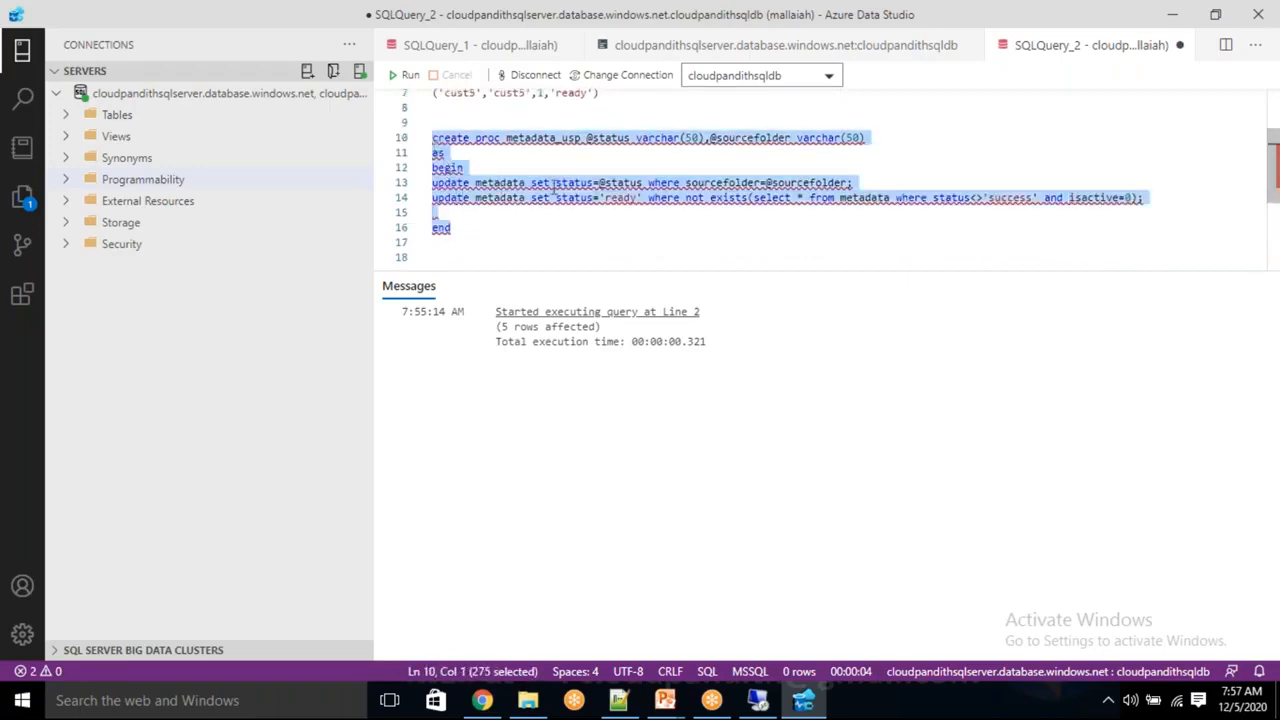
{"action": "left_click", "coordinate": [523, 213]}
{"action": "scroll", "coordinate": [700, 175], "scroll_direction": "up", "scroll_amount": 2}
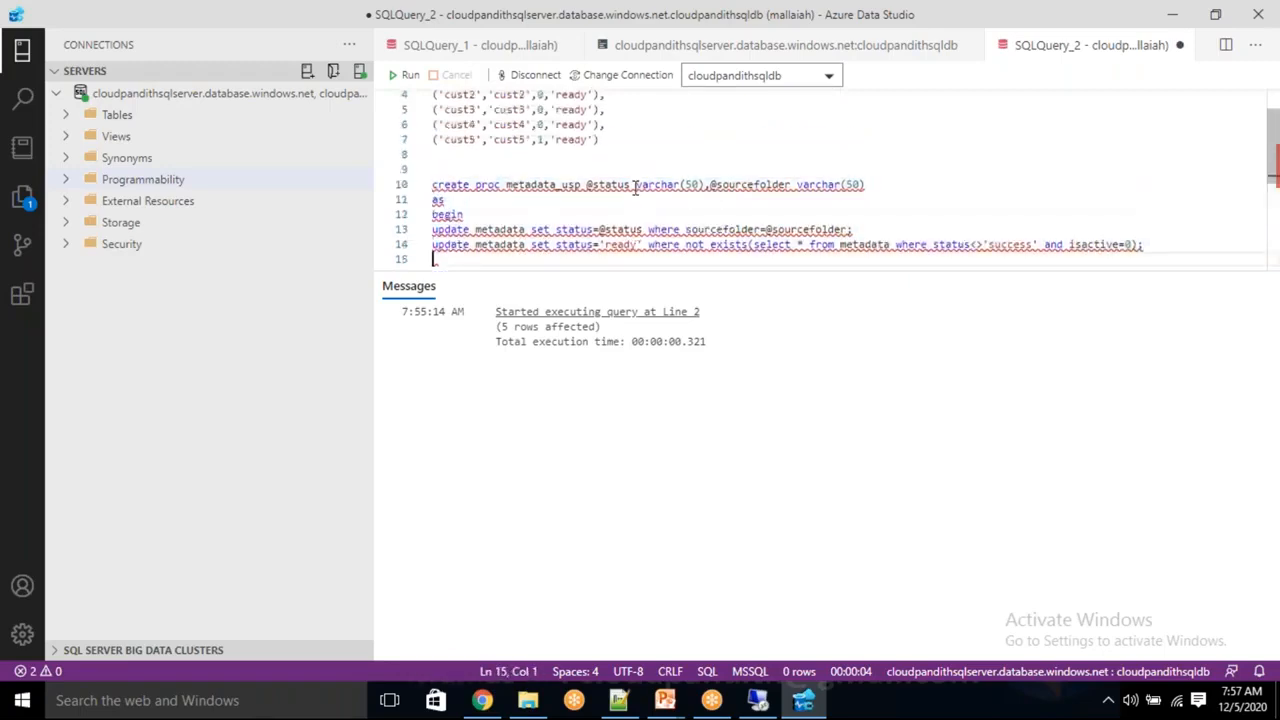
{"action": "left_click", "coordinate": [892, 34]}
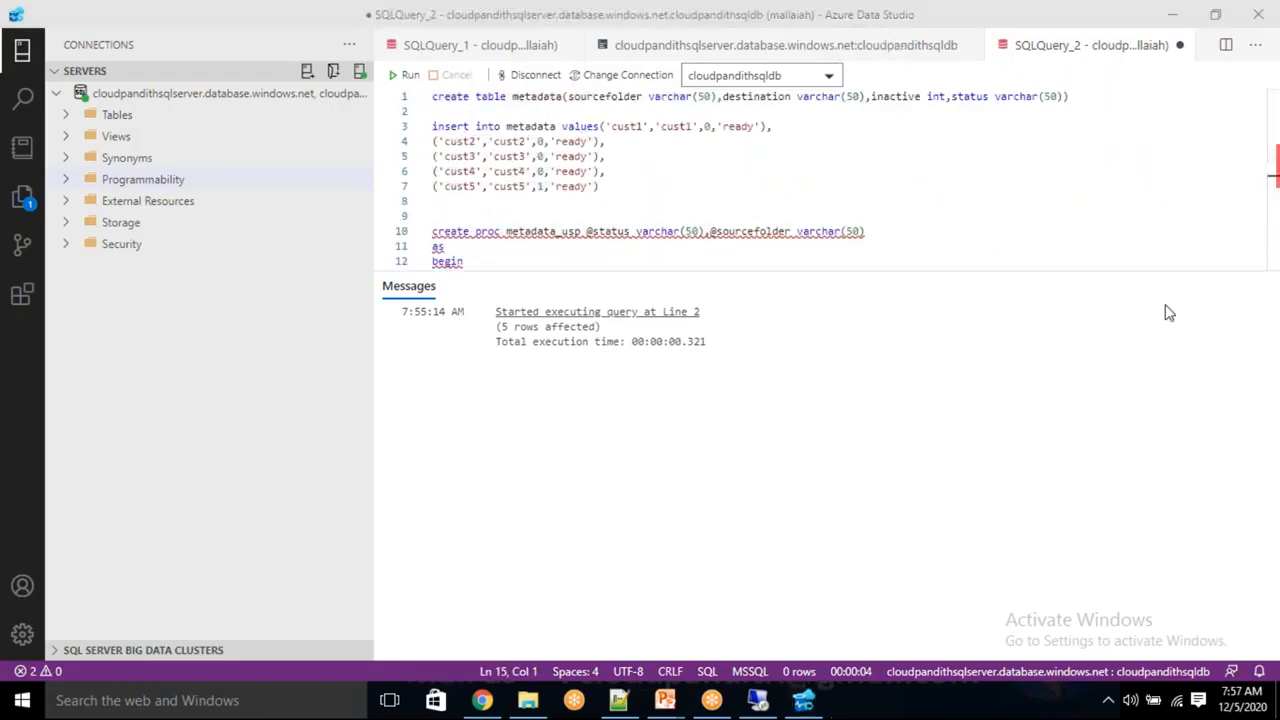
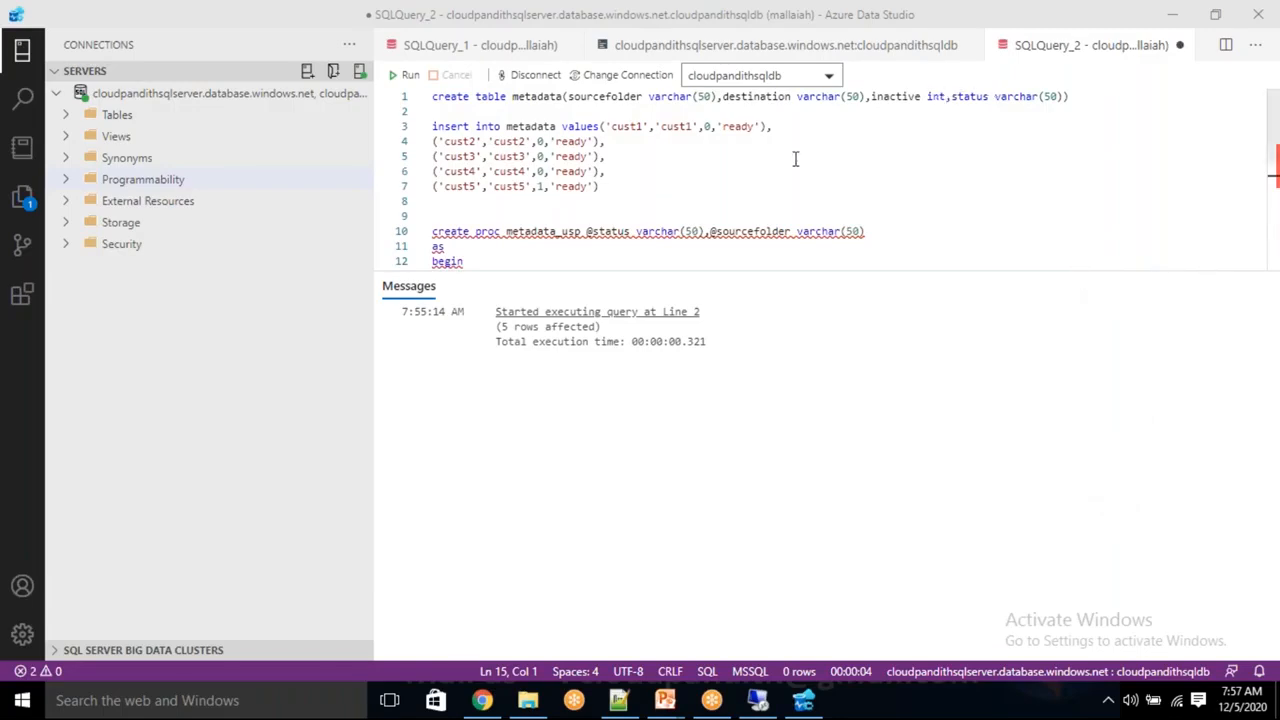
Review the line 10 error and retry running the statements from line 5 onward
{"action": "mouse_move", "coordinate": [536, 237]}
{"action": "left_click", "coordinate": [440, 220]}
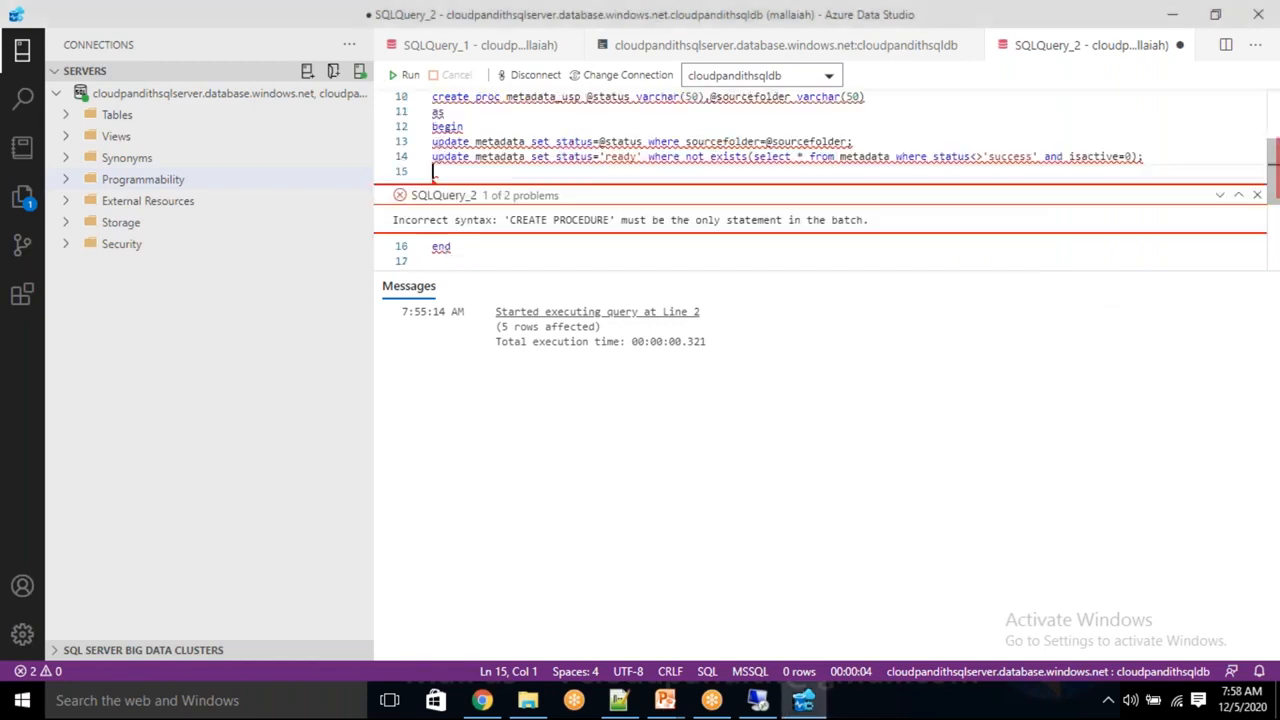
{"action": "left_click", "coordinate": [1257, 195]}
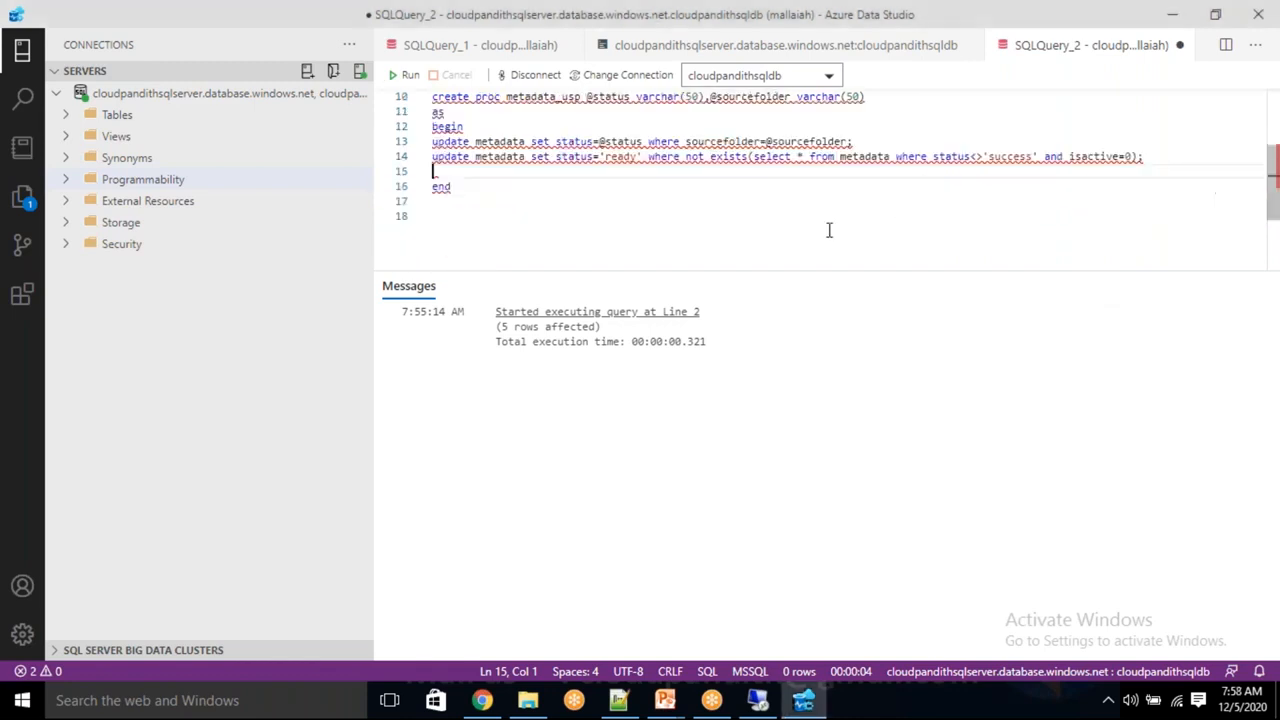
{"action": "left_click_drag", "start_coordinate": [483, 190], "coordinate": [430, 232]}
{"action": "left_click", "coordinate": [403, 76]}
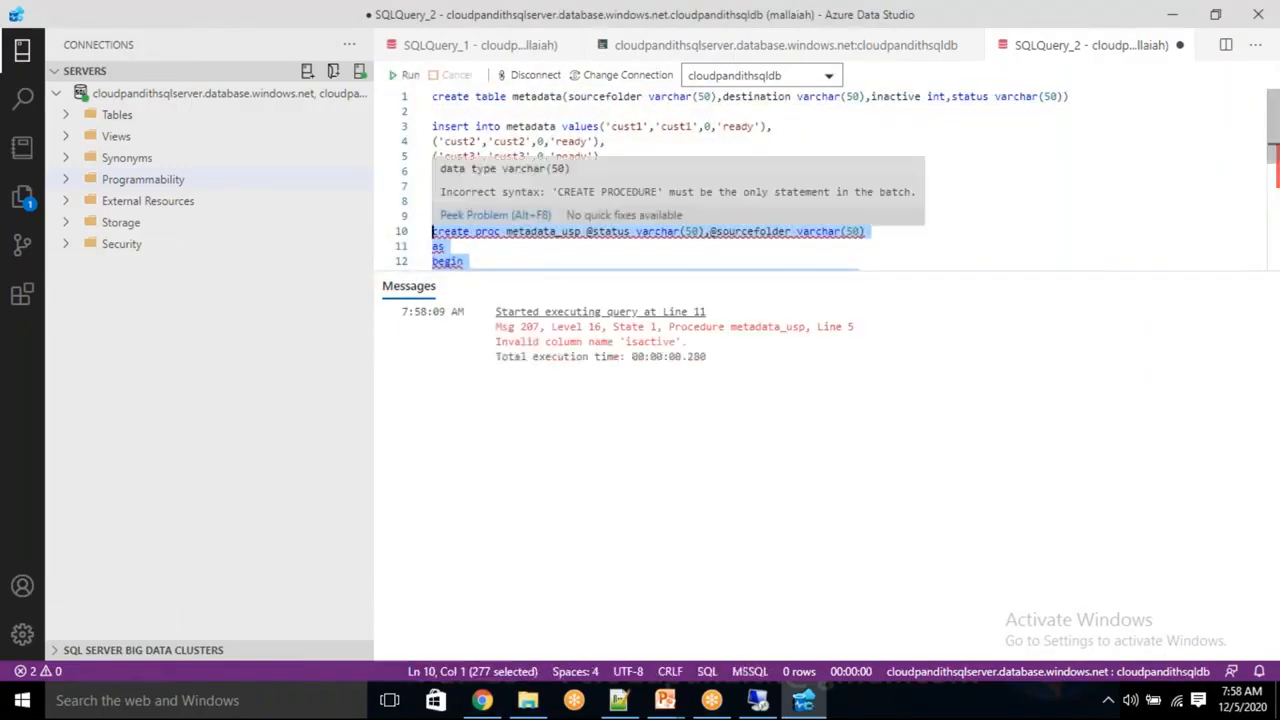
{"action": "left_click", "coordinate": [676, 155]}
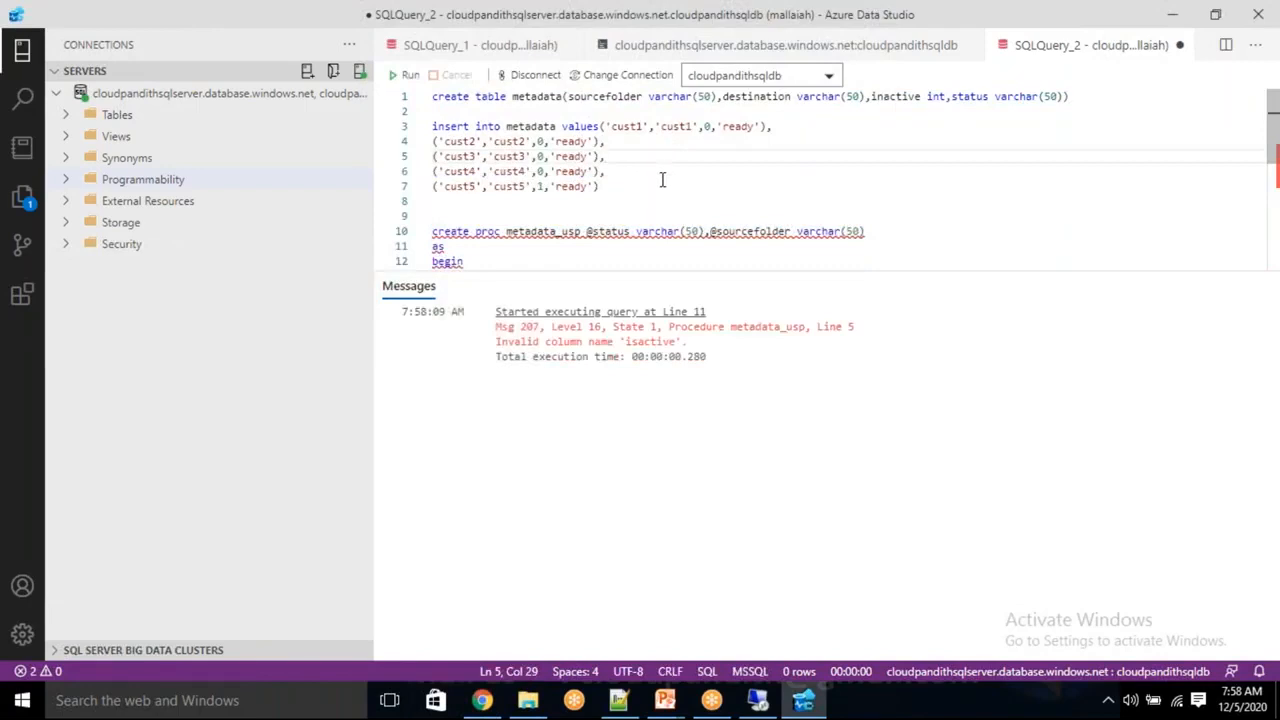
Correct the column name typos, changing isactive to inactive on line 14
{"action": "left_click", "coordinate": [885, 97]}
{"action": "key", "text": "BackSpace"}
{"action": "type", "text": "s"}
{"action": "scroll", "coordinate": [850, 130], "scroll_direction": "down", "scroll_amount": 2}
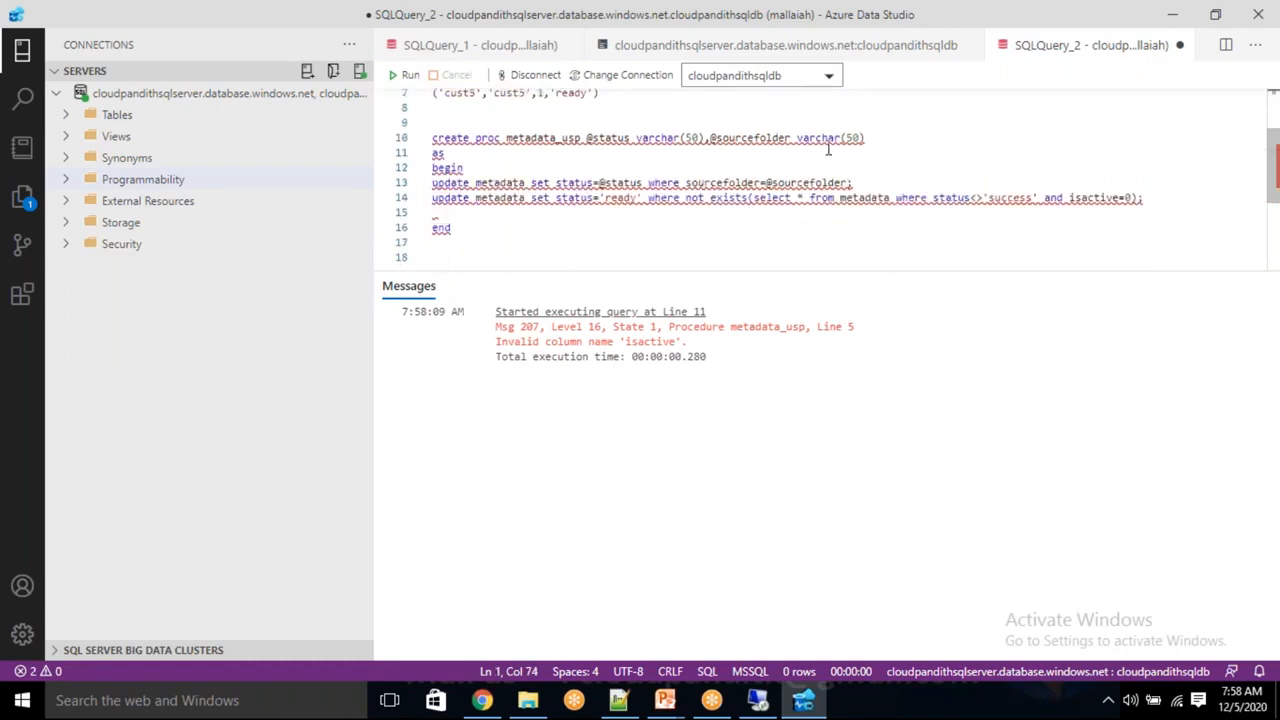
{"action": "left_click", "coordinate": [1079, 197]}
{"action": "key", "text": "BackSpace"}
{"action": "type", "text": "n"}
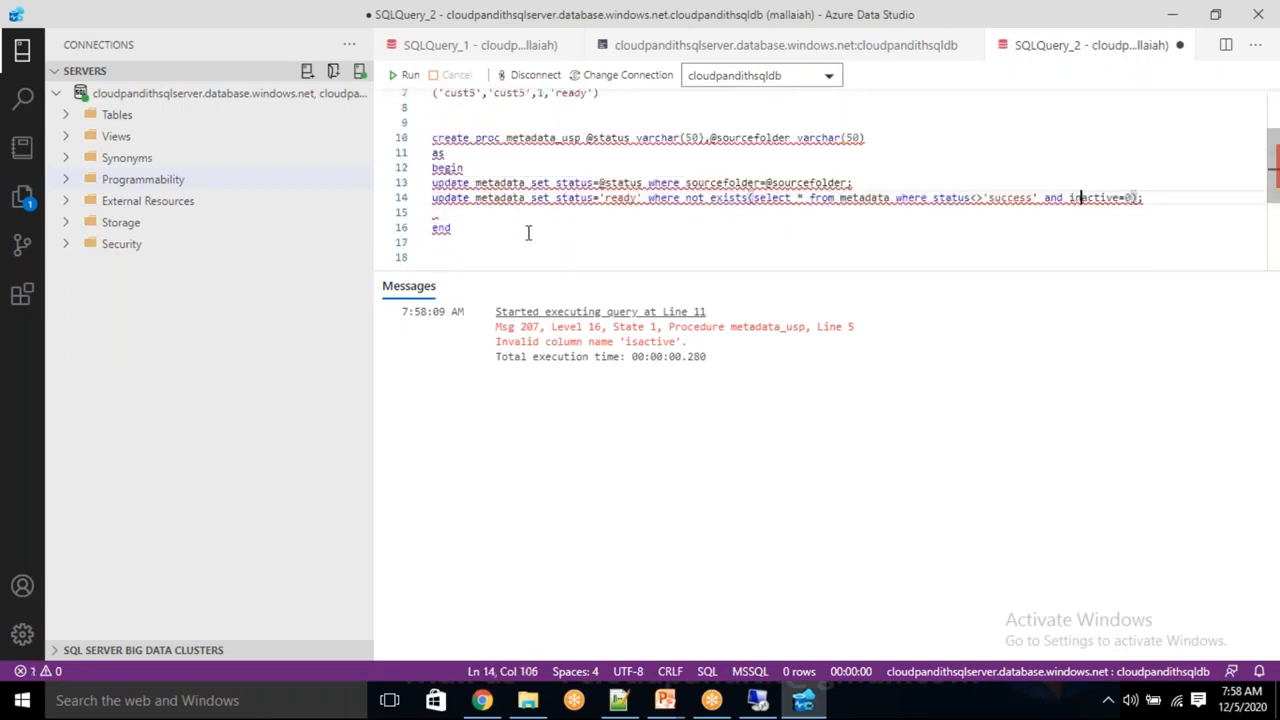
Run lines 10–16 to create the metadata_usp procedure
{"action": "left_click_drag", "start_coordinate": [481, 233], "coordinate": [428, 138]}
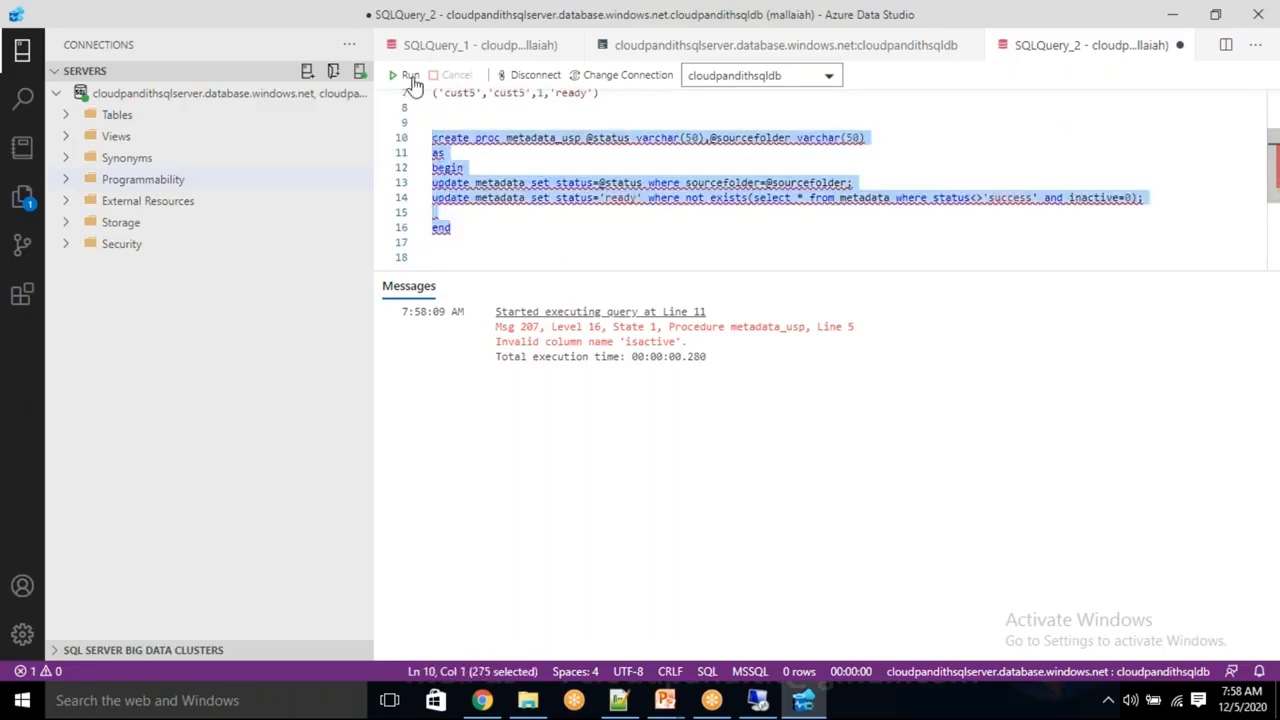
{"action": "left_click", "coordinate": [406, 75]}
{"action": "left_click", "coordinate": [478, 237]}
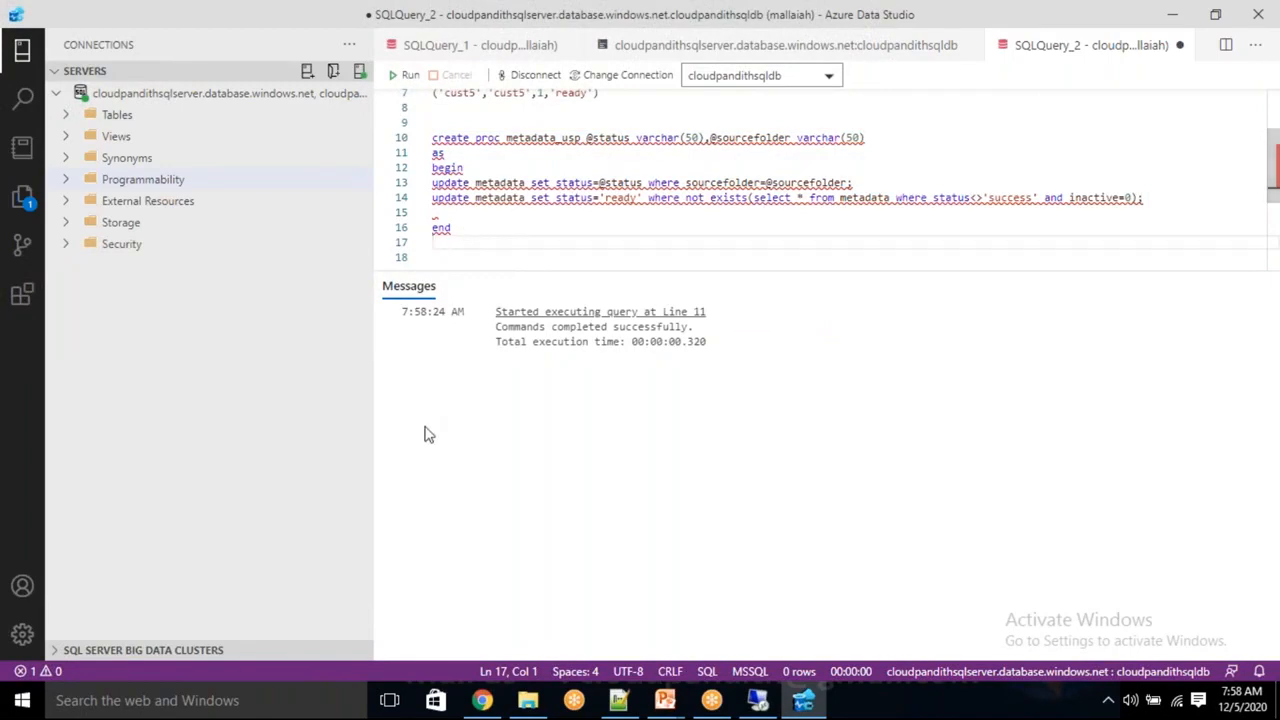
Start a new linked service in Data Factory and pick the Azure Key Vault connector
{"action": "left_click", "coordinate": [482, 700]}
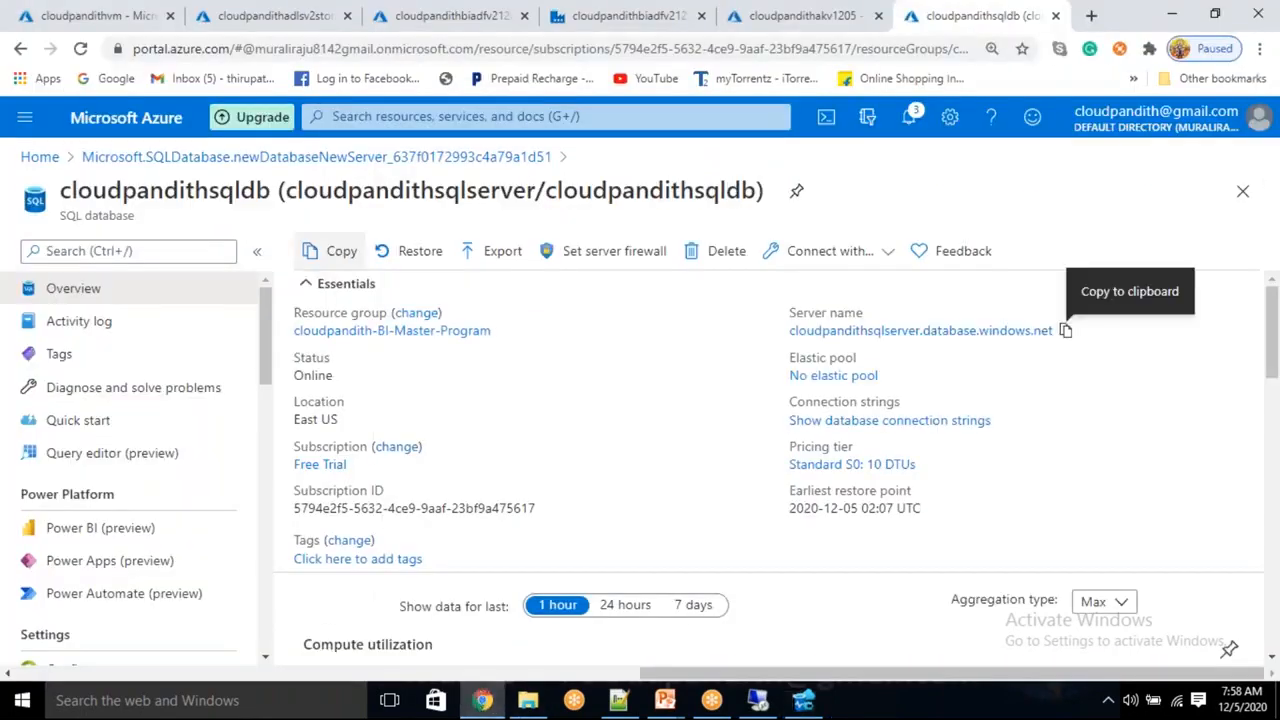
{"action": "left_click", "coordinate": [613, 12]}
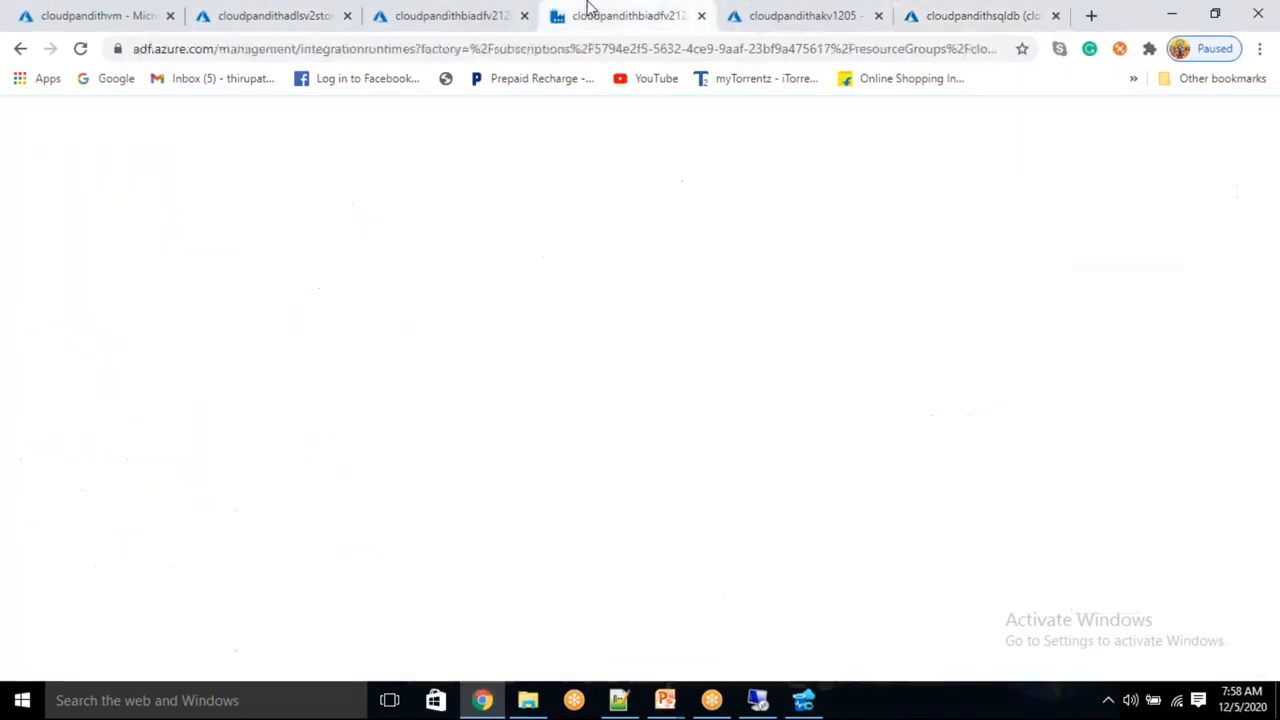
{"action": "left_click", "coordinate": [130, 226]}
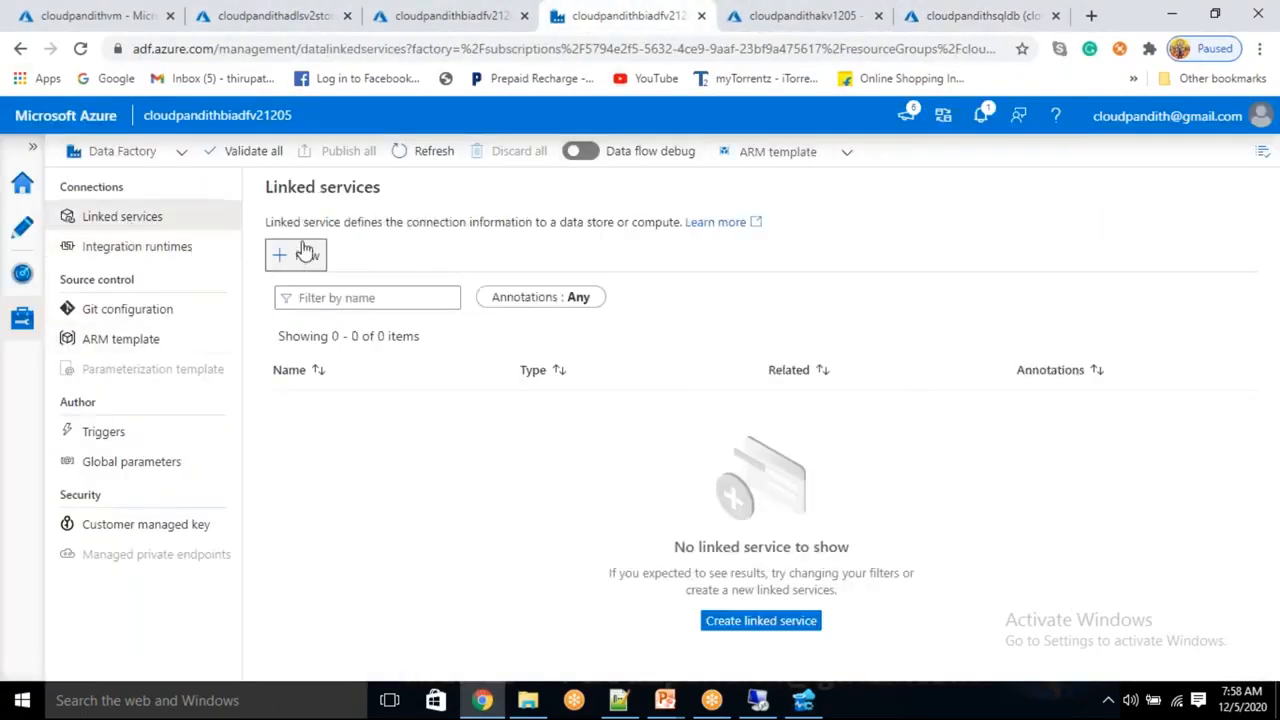
{"action": "left_click", "coordinate": [305, 254]}
{"action": "left_click", "coordinate": [800, 238]}
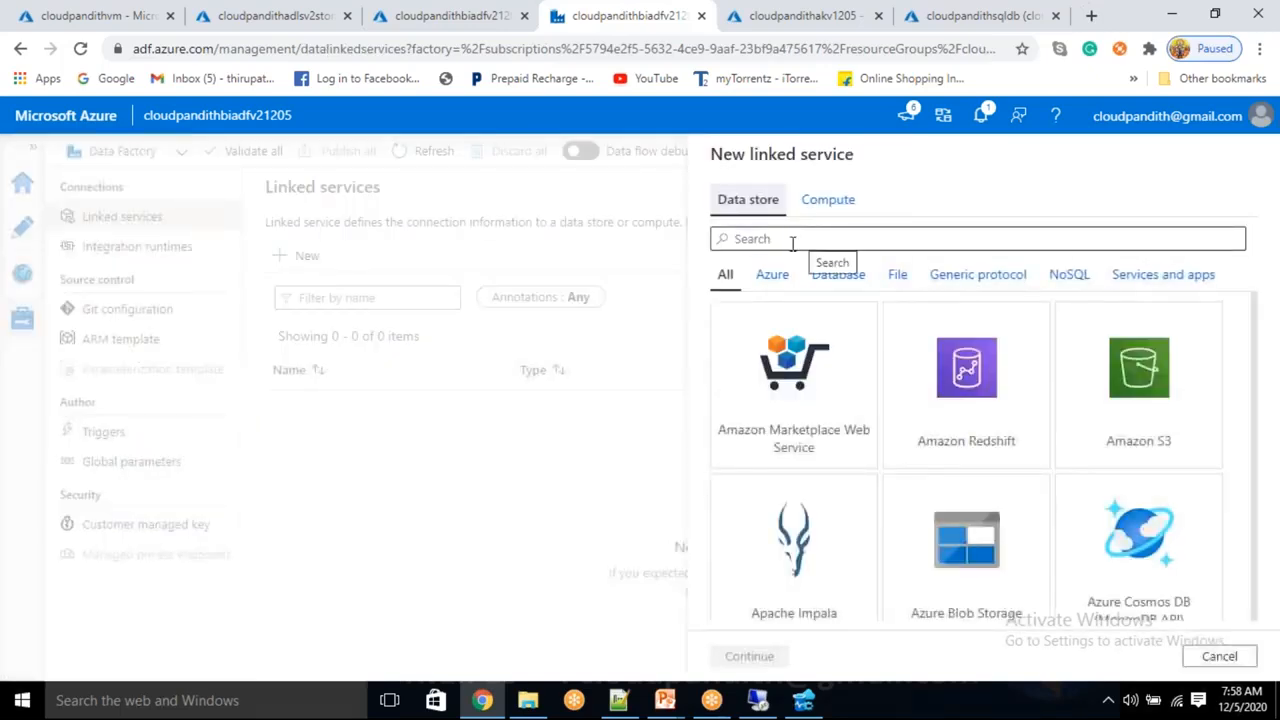
{"action": "left_click", "coordinate": [791, 241]}
{"action": "type", "text": "akv"}
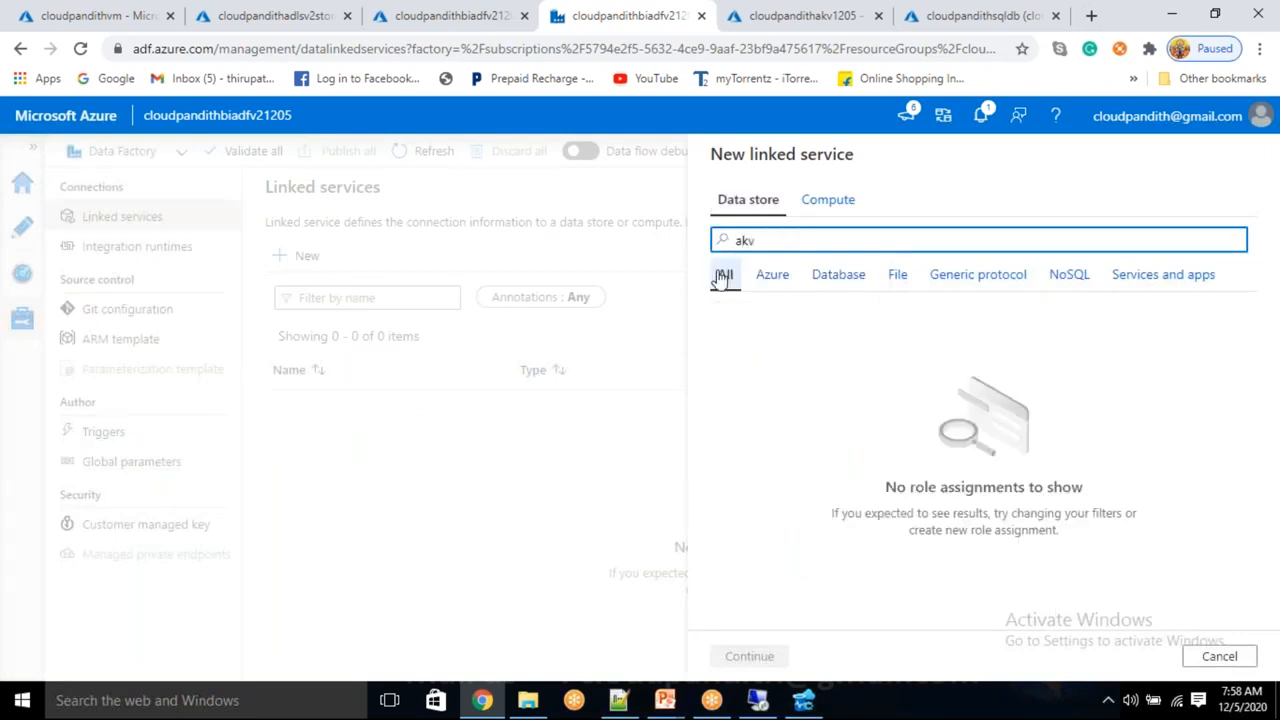
{"action": "key", "text": "ctrl+a"}
{"action": "key", "text": "BackSpace"}
{"action": "type", "text": "key"}
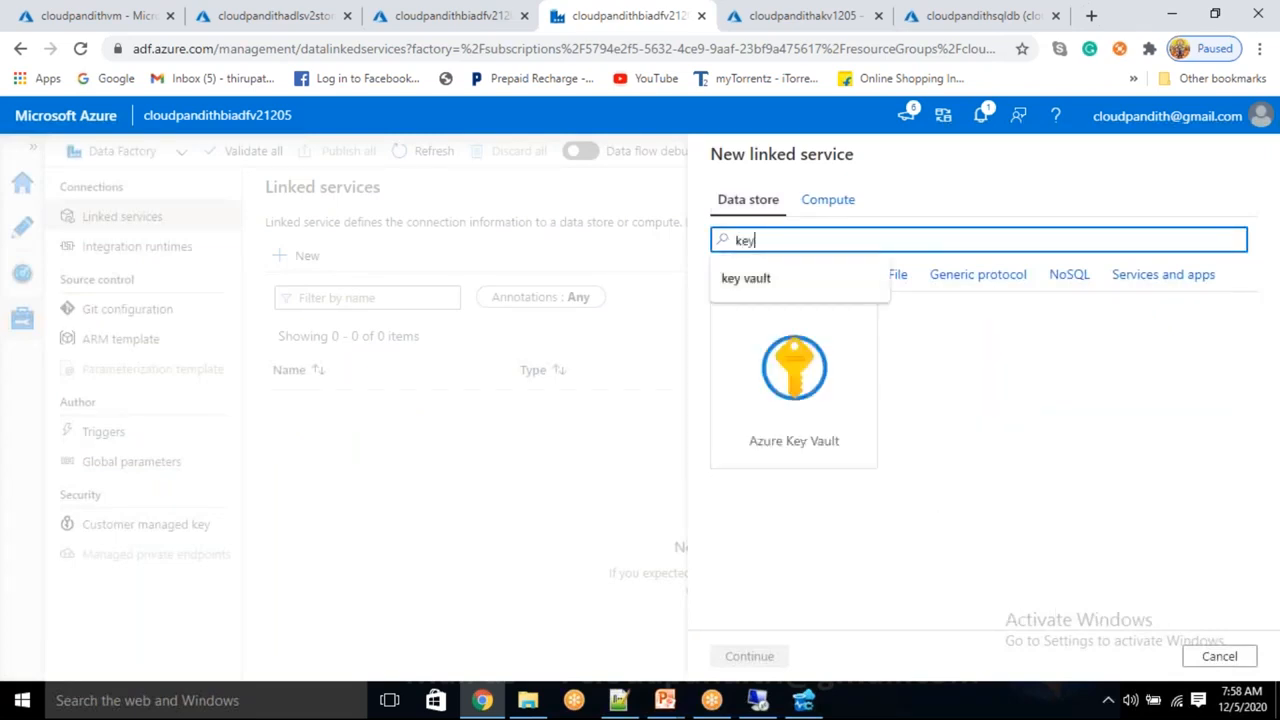
{"action": "left_click", "coordinate": [765, 462]}
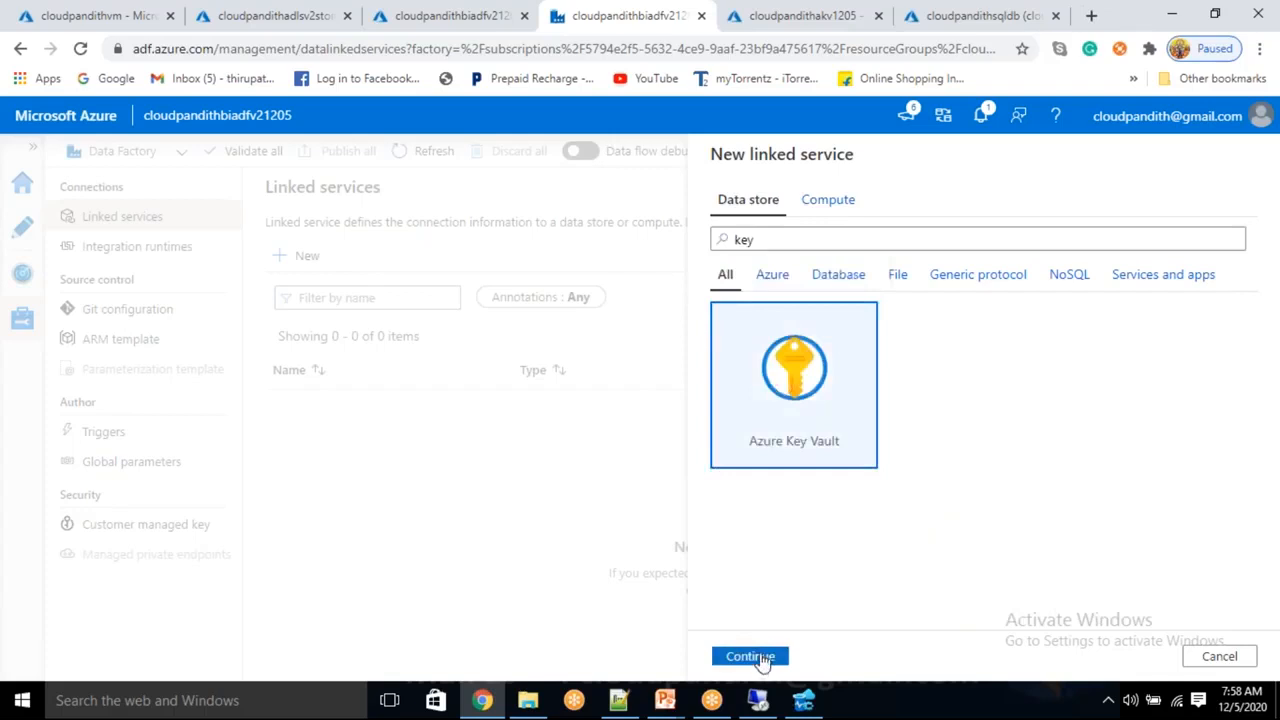
{"action": "left_click", "coordinate": [749, 656]}
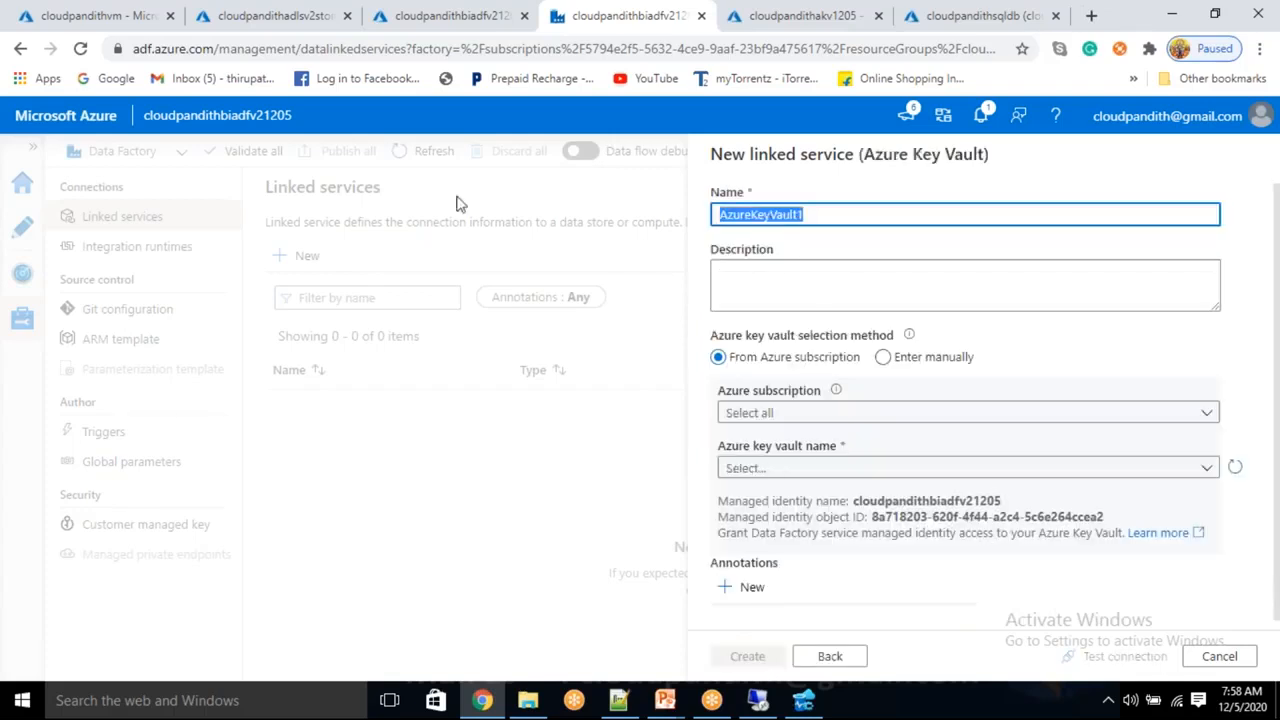
Name it LS_AKV, choose Free Trial and vault cloudpandithakv1205, test, and create it
{"action": "type", "text": "LS_AKV"}
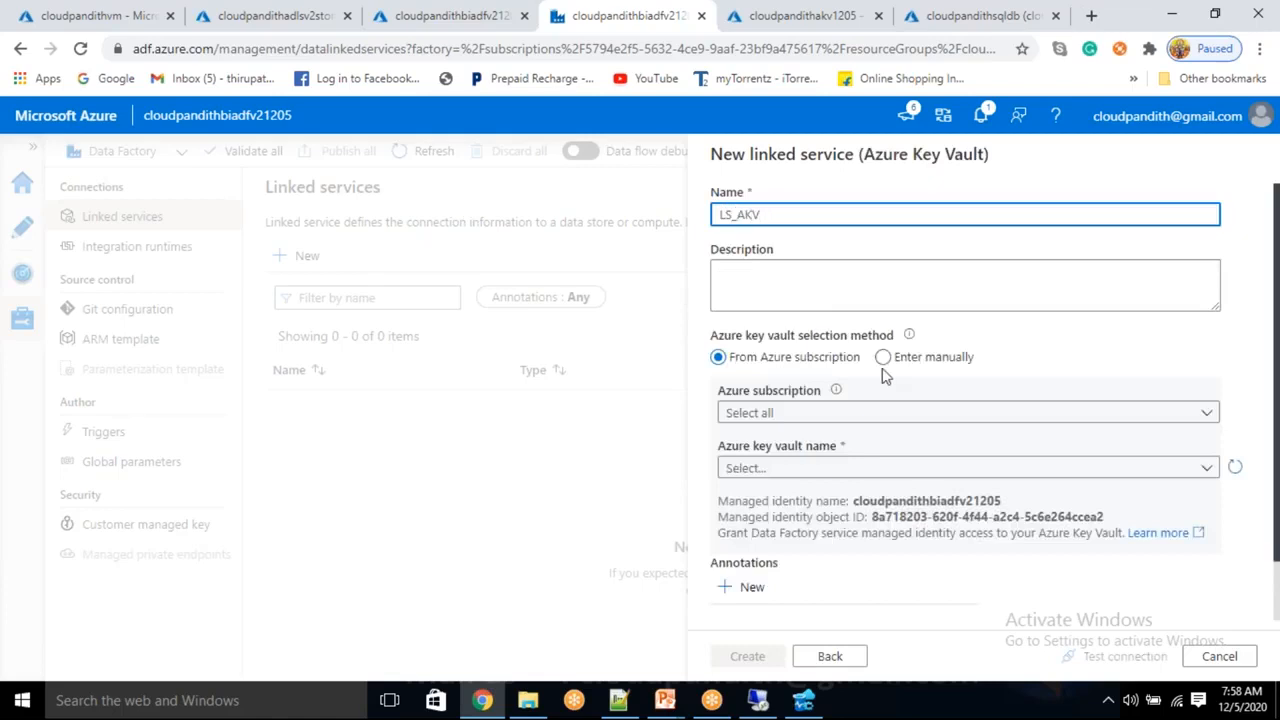
{"action": "left_click", "coordinate": [815, 420]}
{"action": "left_click", "coordinate": [790, 467]}
{"action": "left_click", "coordinate": [794, 466]}
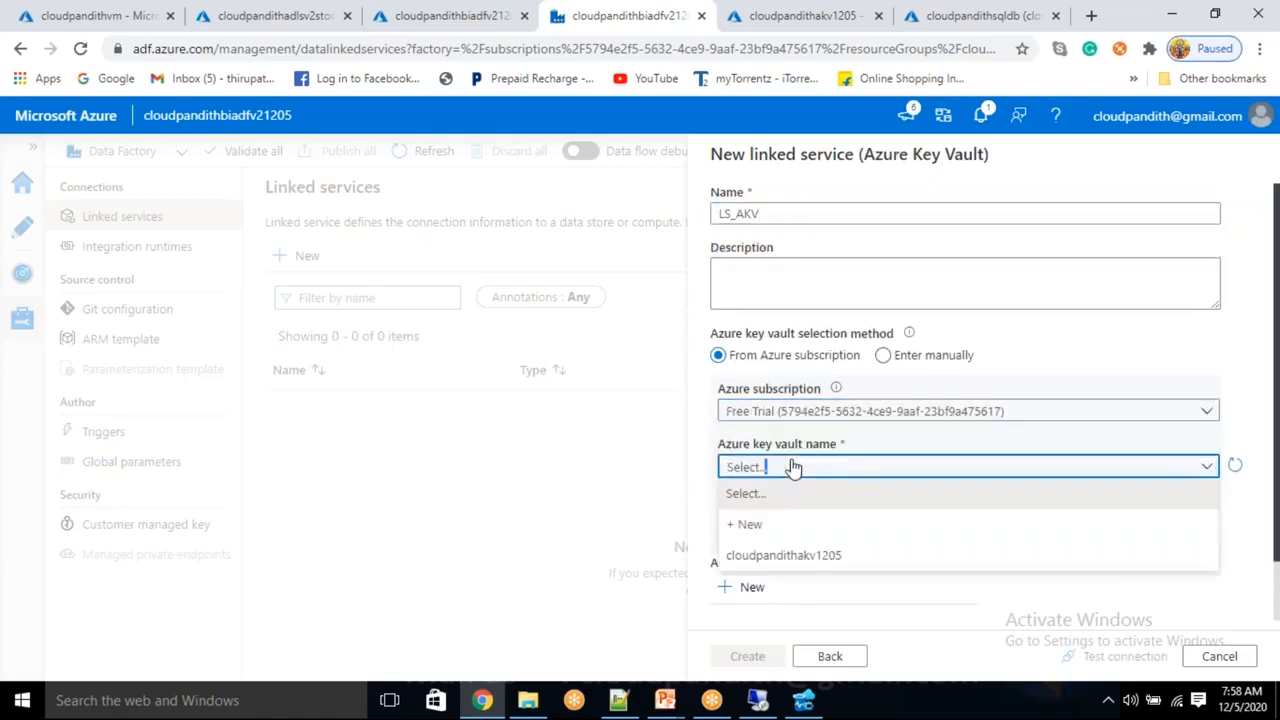
{"action": "left_click", "coordinate": [781, 558]}
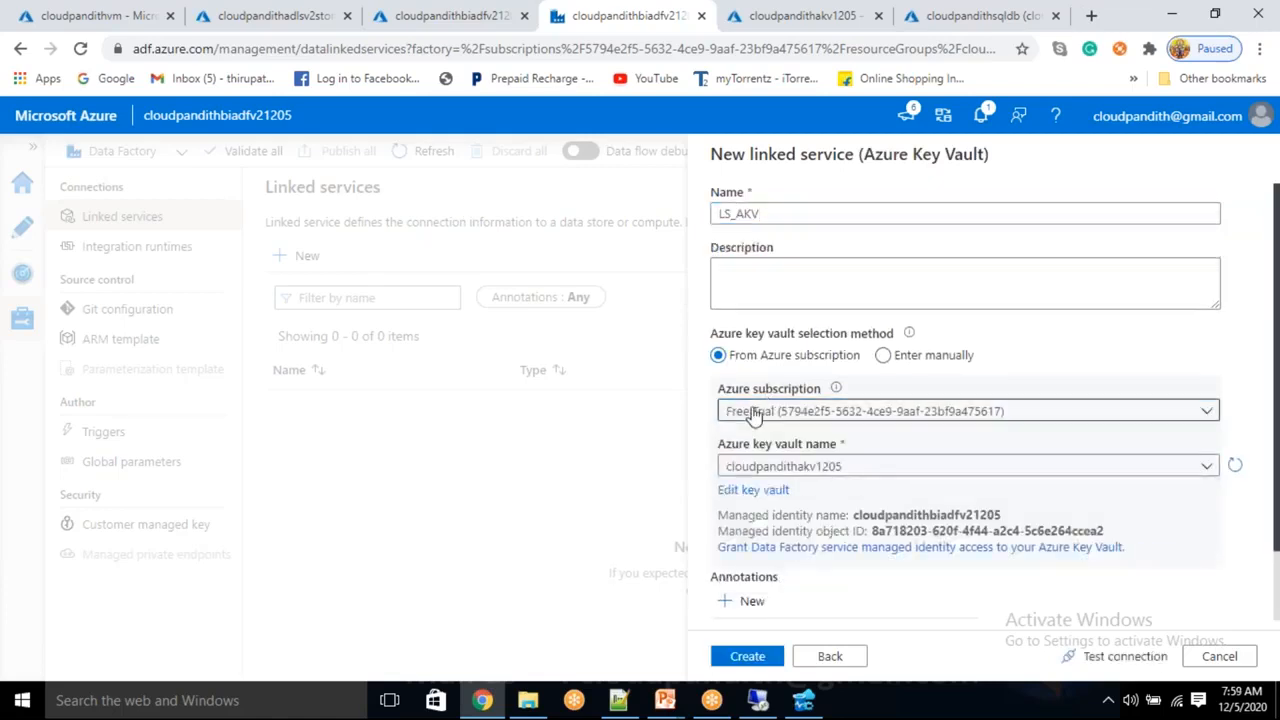
{"action": "left_click", "coordinate": [1160, 652]}
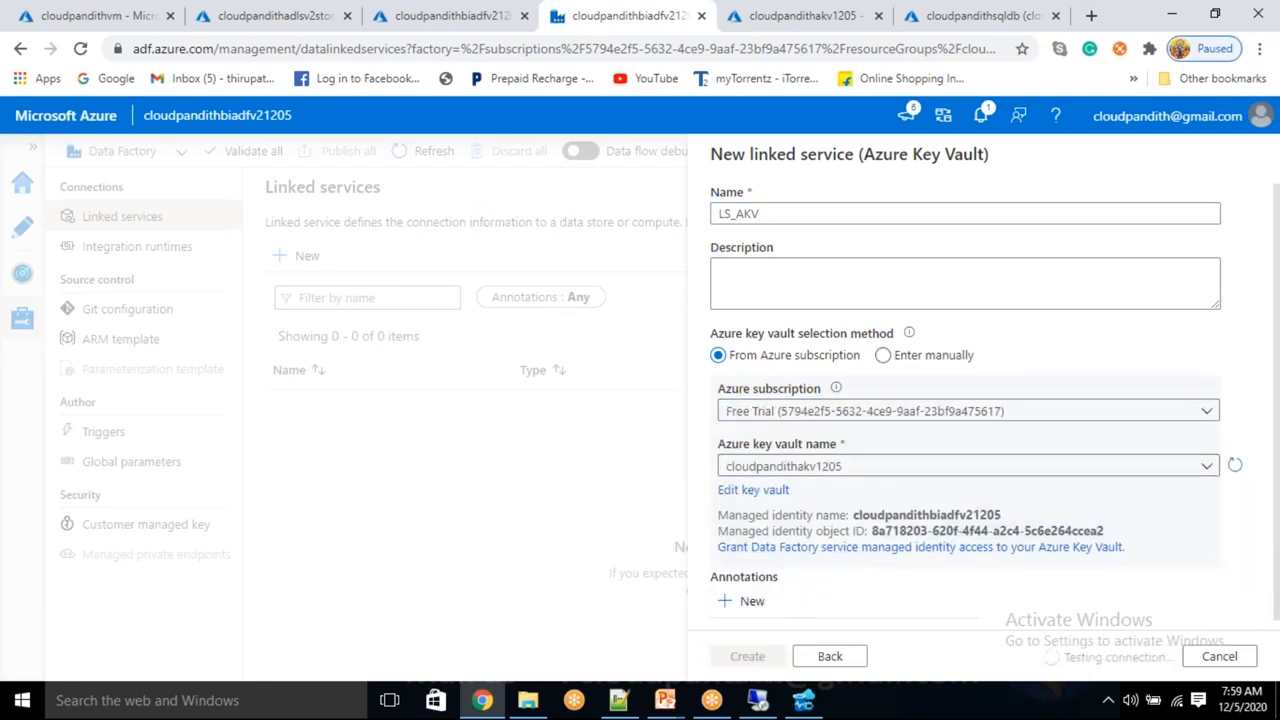
{"action": "left_click", "coordinate": [745, 656]}
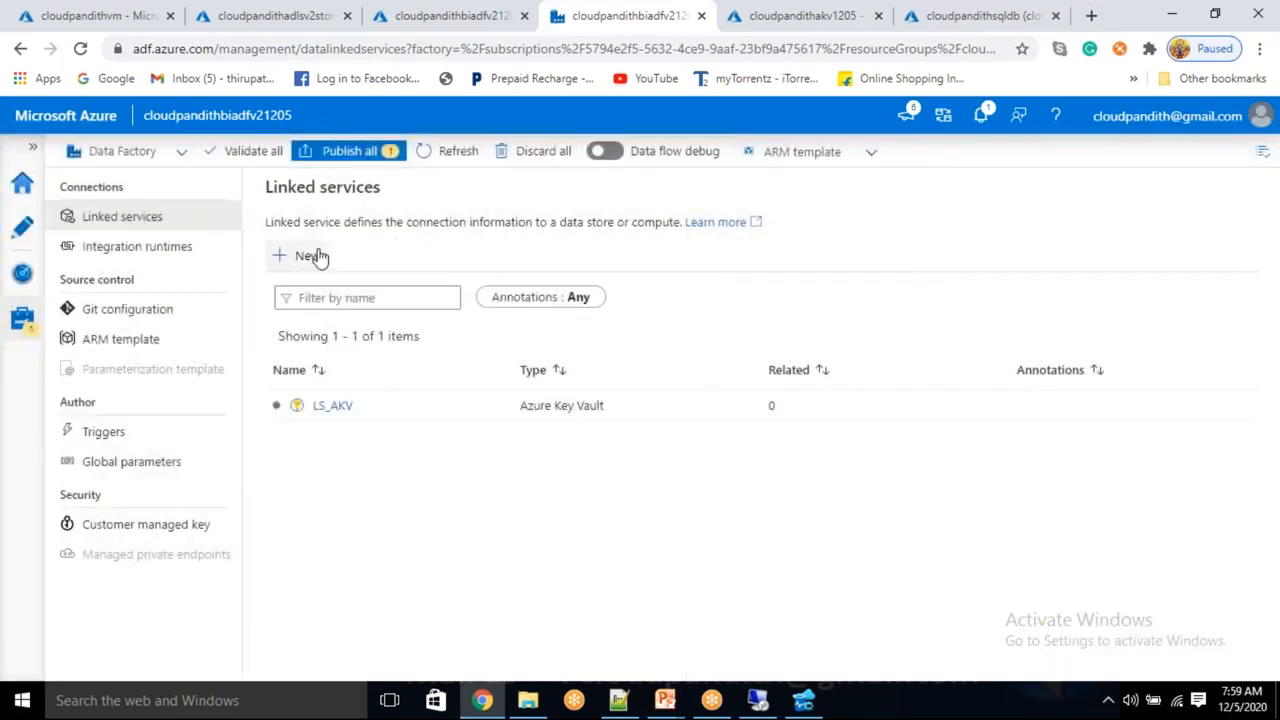
Publish all pending changes, then start a new File System linked service
{"action": "left_click", "coordinate": [350, 156]}
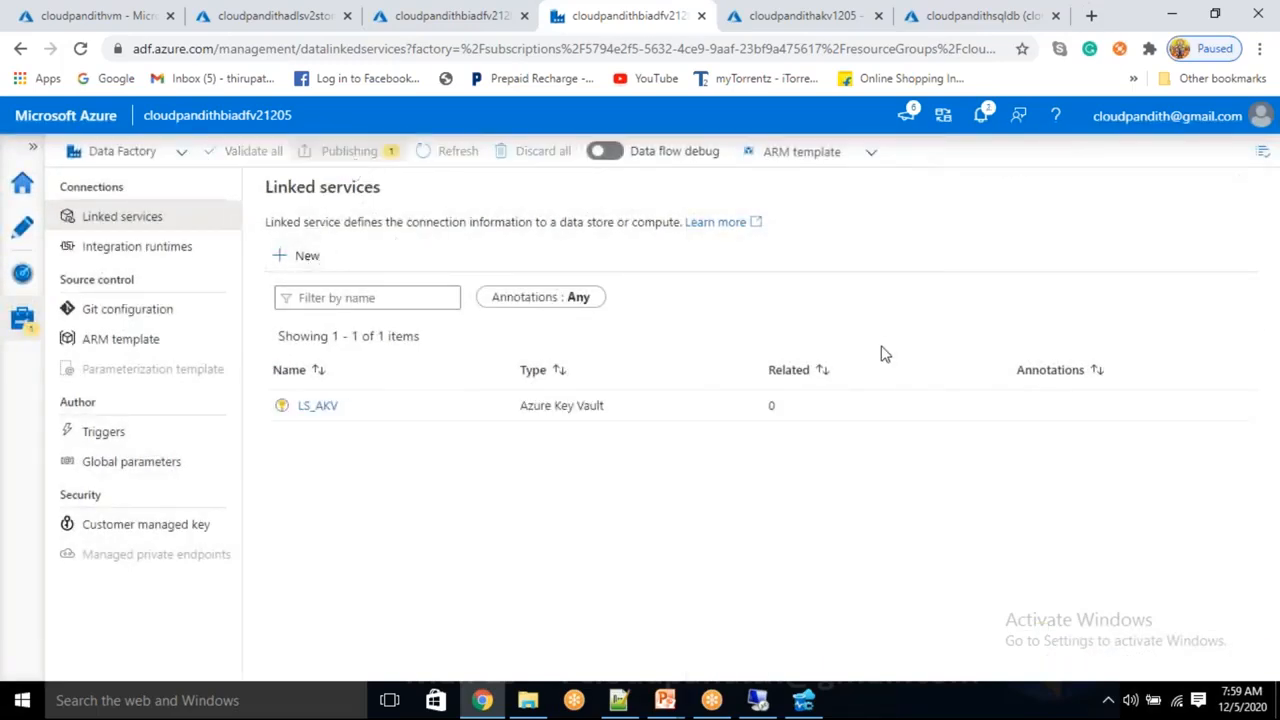
{"action": "left_click", "coordinate": [755, 656]}
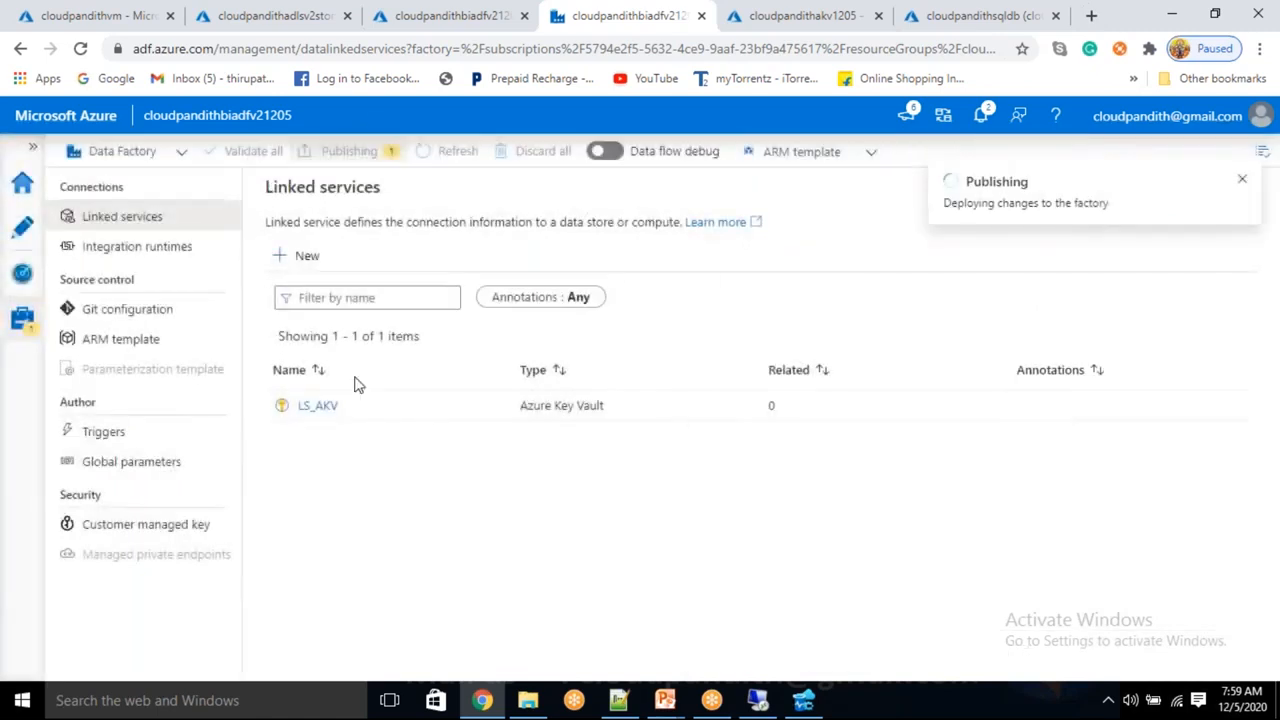
{"action": "left_click", "coordinate": [306, 256]}
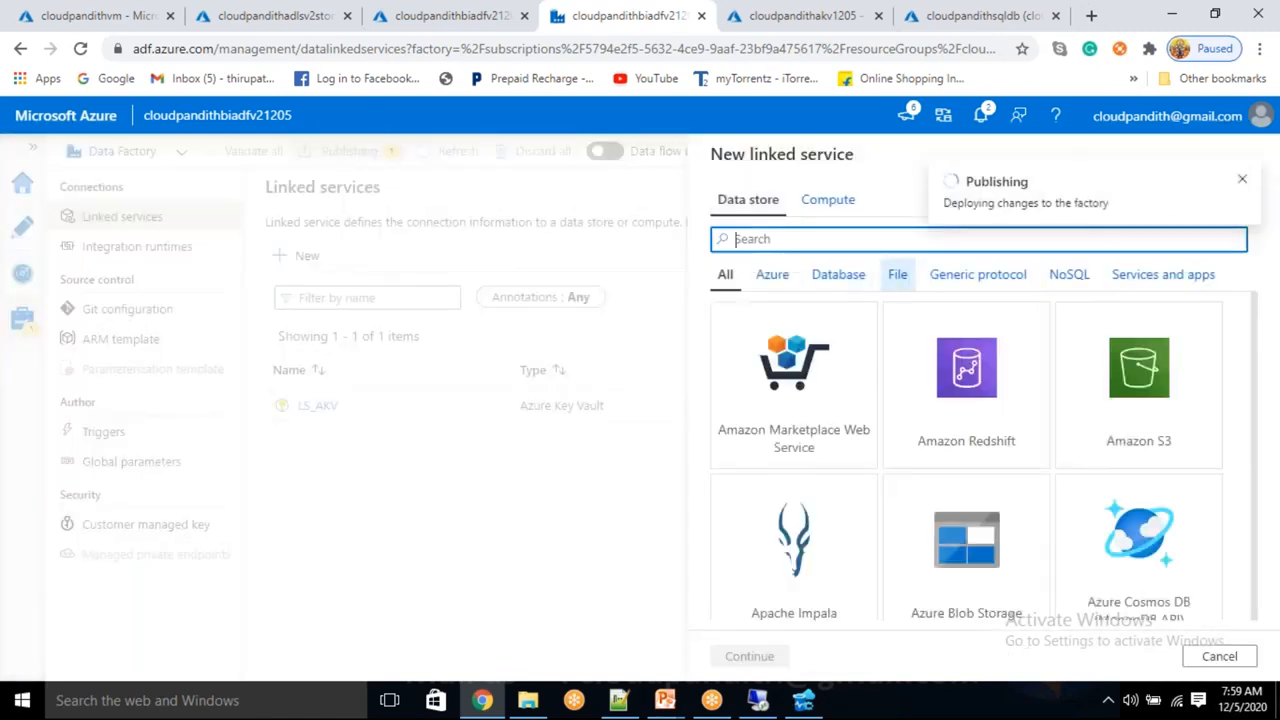
{"action": "type", "text": "FILE SYSTE"}
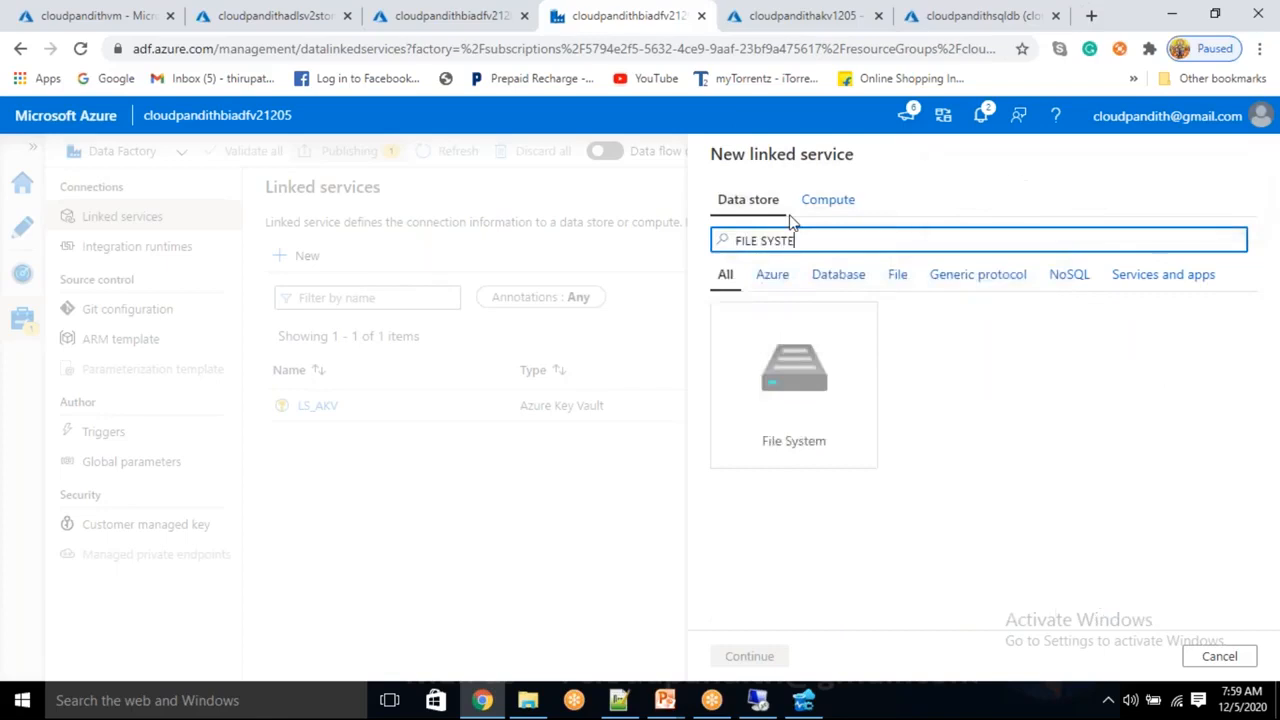
{"action": "left_click", "coordinate": [826, 410]}
{"action": "left_click", "coordinate": [766, 655]}
Name the linked service LS_FileSystem and use the cloudpandithselfhostedIR integration runtime
{"action": "left_click_drag", "start_coordinate": [800, 214], "coordinate": [663, 223]}
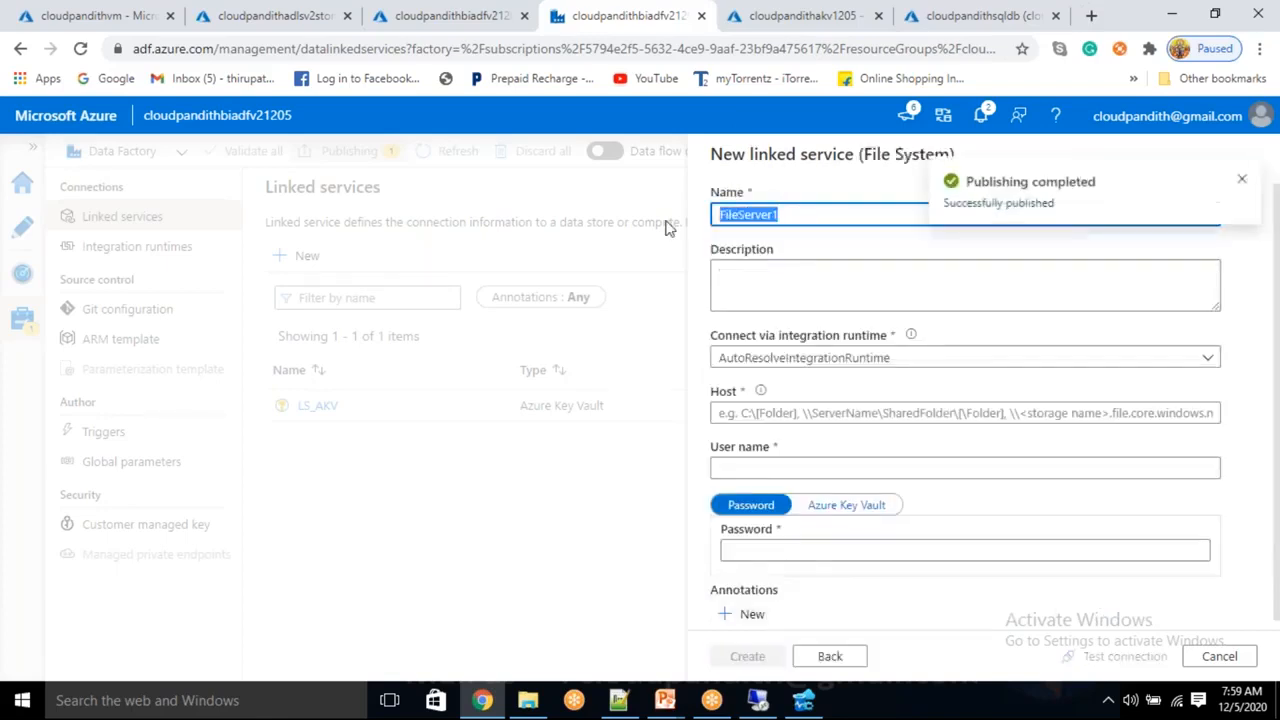
{"action": "key", "text": "BackSpace"}
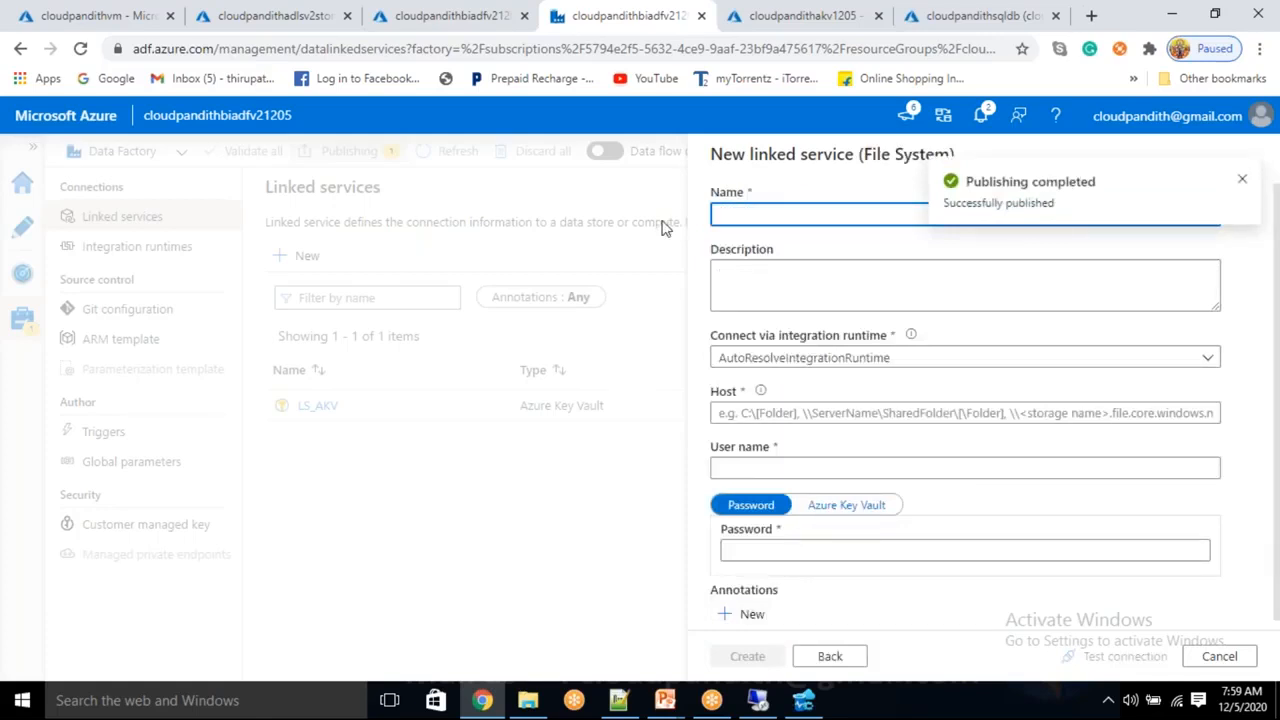
{"action": "type", "text": "LS_FileSystem"}
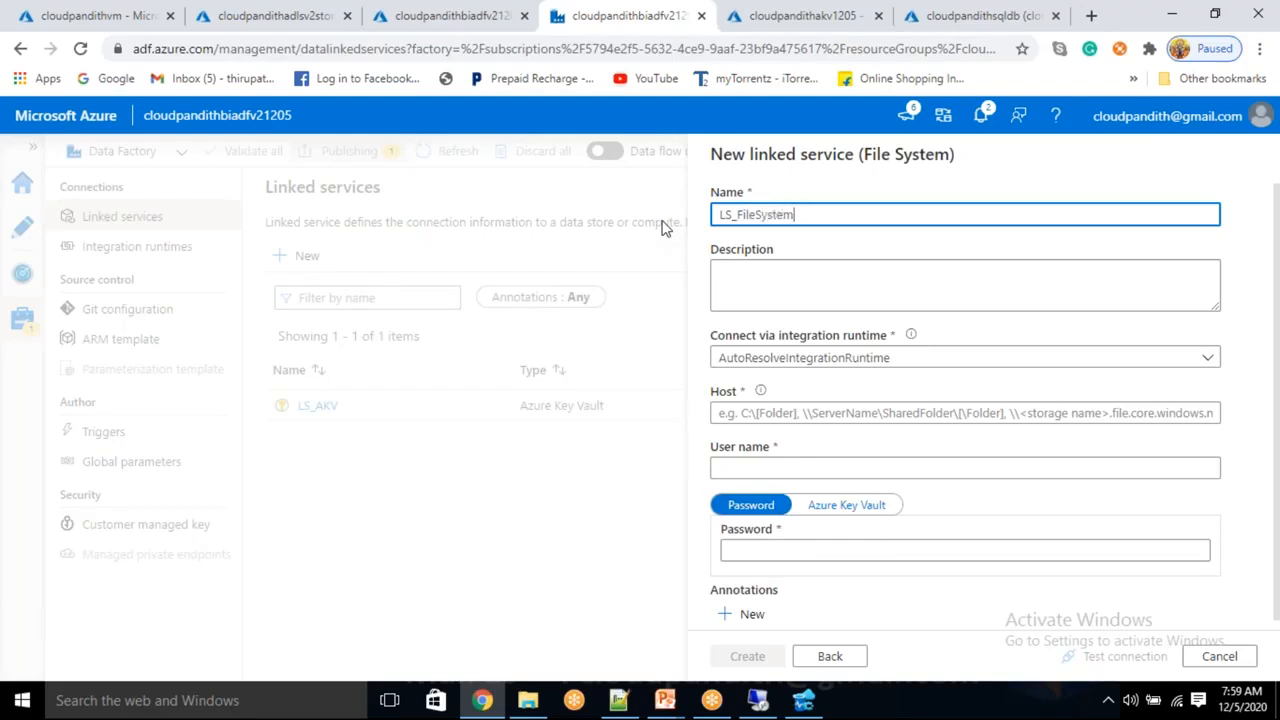
{"action": "left_click", "coordinate": [820, 357]}
{"action": "left_click", "coordinate": [1155, 359]}
{"action": "left_click", "coordinate": [1165, 362]}
{"action": "left_click", "coordinate": [806, 447]}
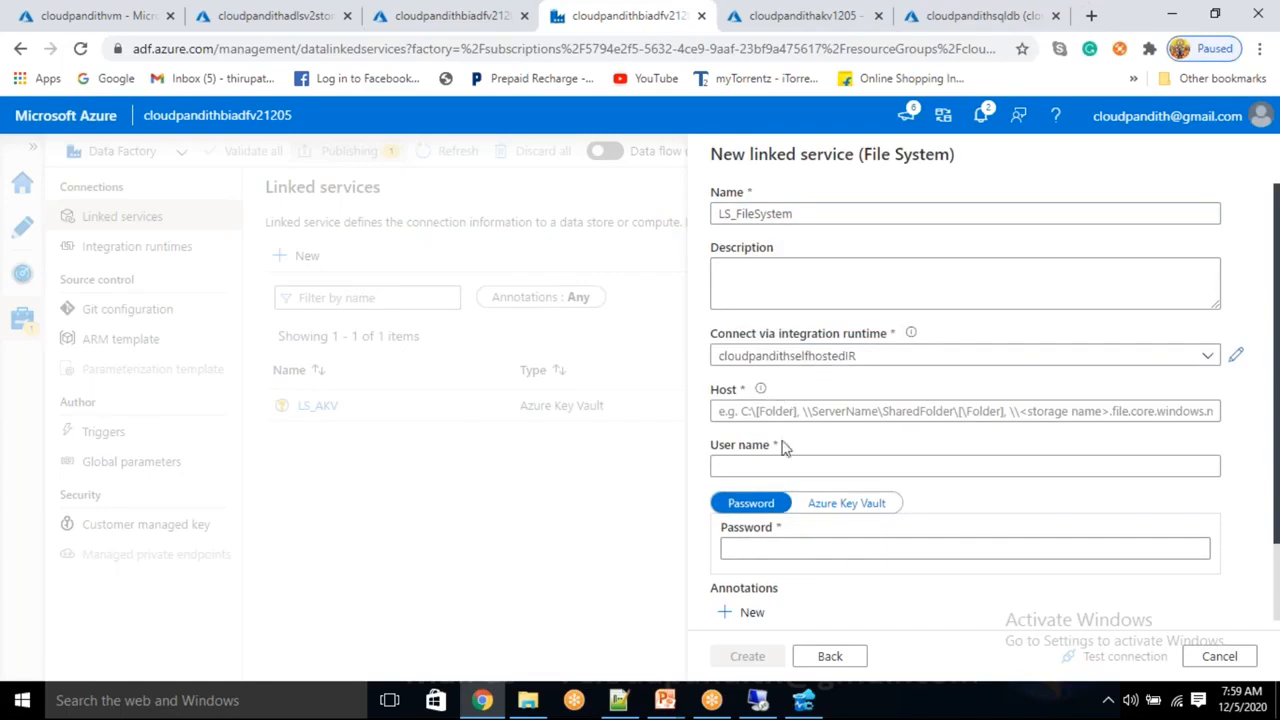
Set the host to C:\cloudpandith and enter the user name
{"action": "left_click", "coordinate": [771, 412]}
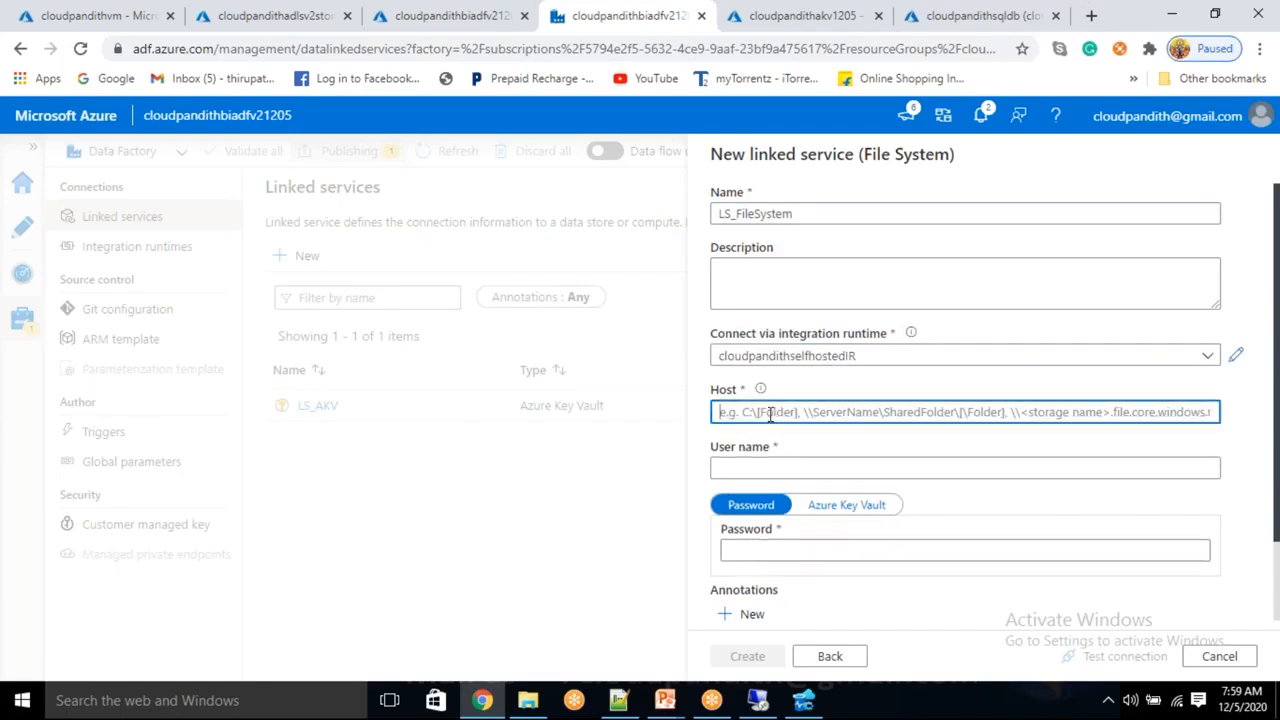
{"action": "type", "text": "C:\\"}
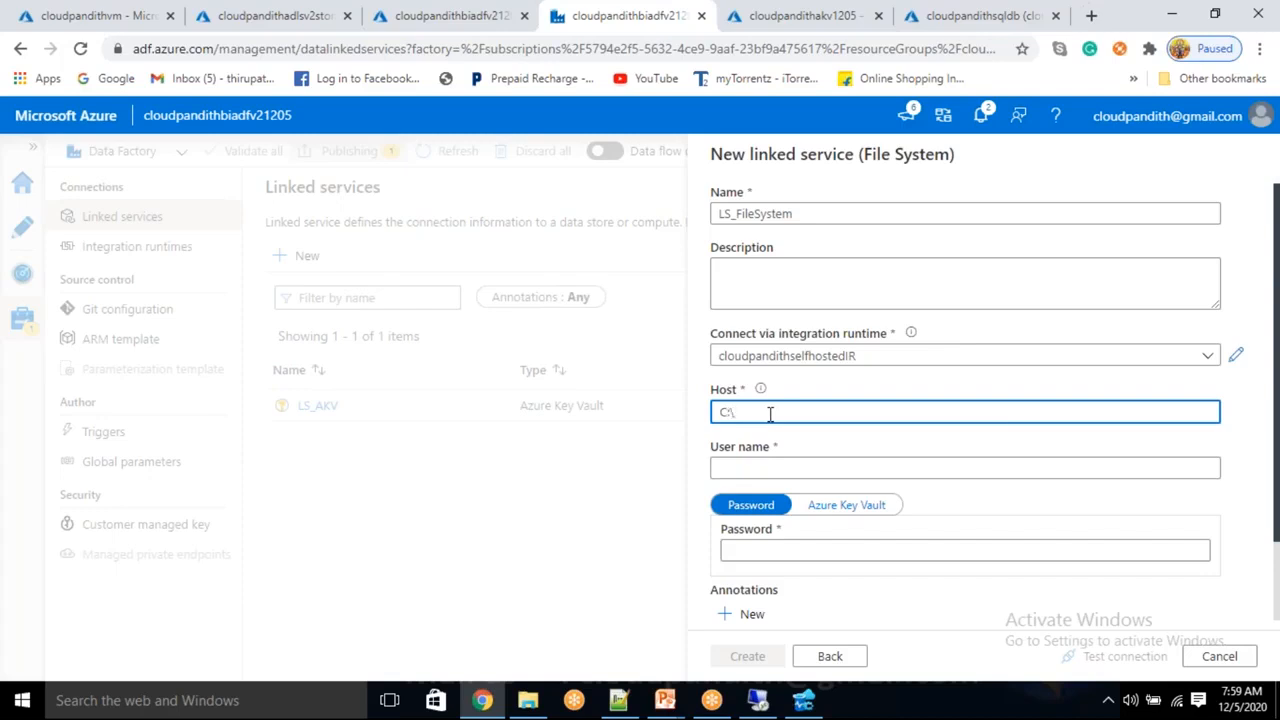
{"action": "type", "text": "cloudpandith"}
{"action": "double_click", "coordinate": [793, 414]}
{"action": "left_click", "coordinate": [820, 410]}
{"action": "left_click", "coordinate": [743, 468]}
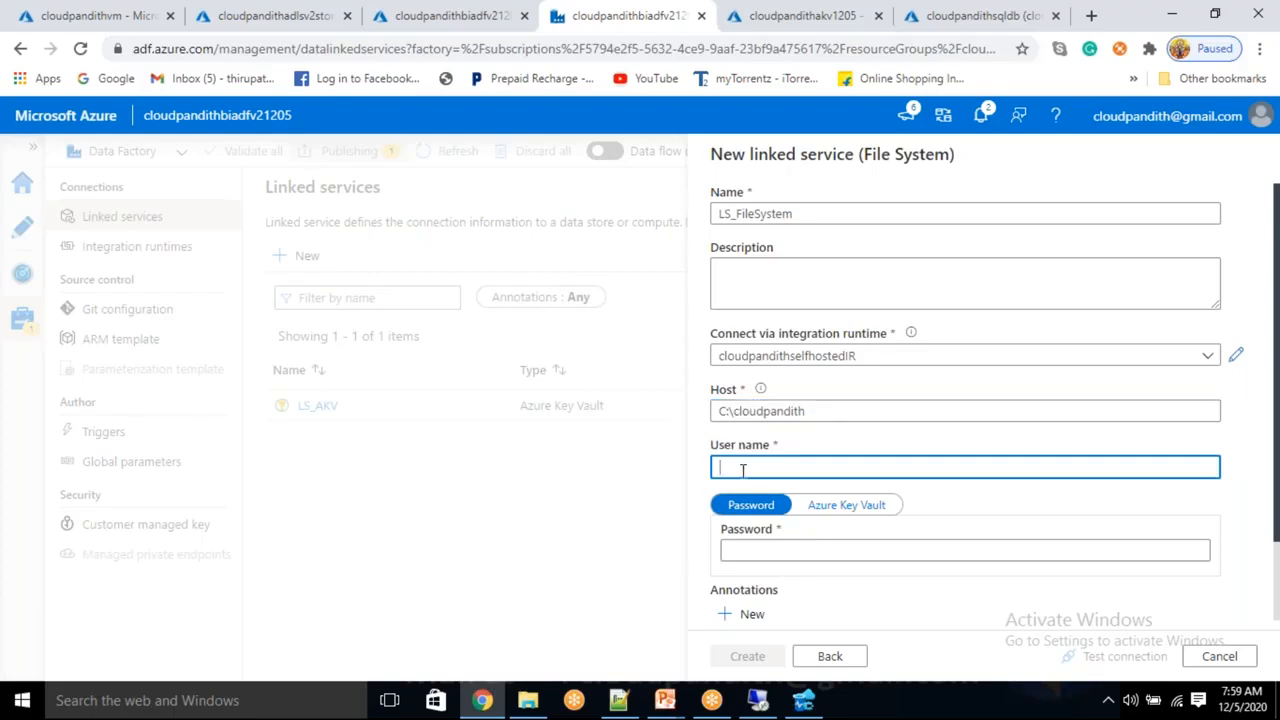
{"action": "type", "text": "mall"}
{"action": "left_click_drag", "start_coordinate": [779, 465], "coordinate": [719, 462]}
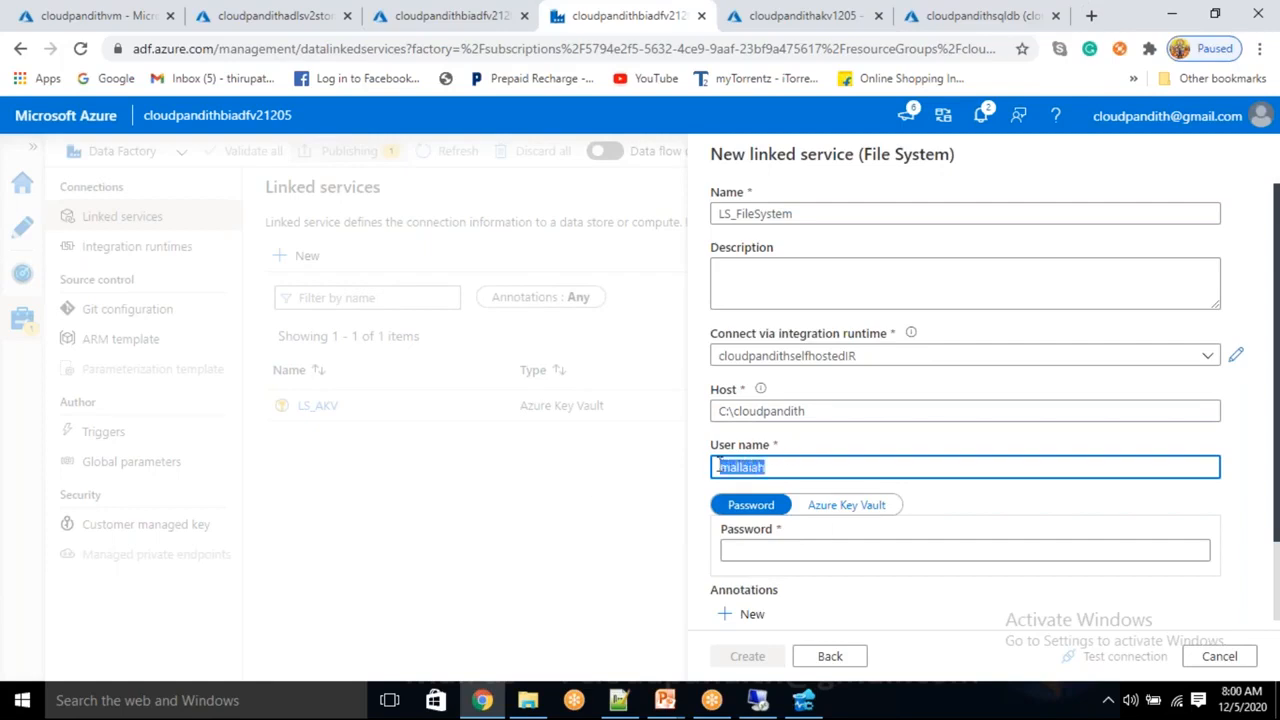
Enter the account password and test the file system connection
{"action": "left_click", "coordinate": [758, 551]}
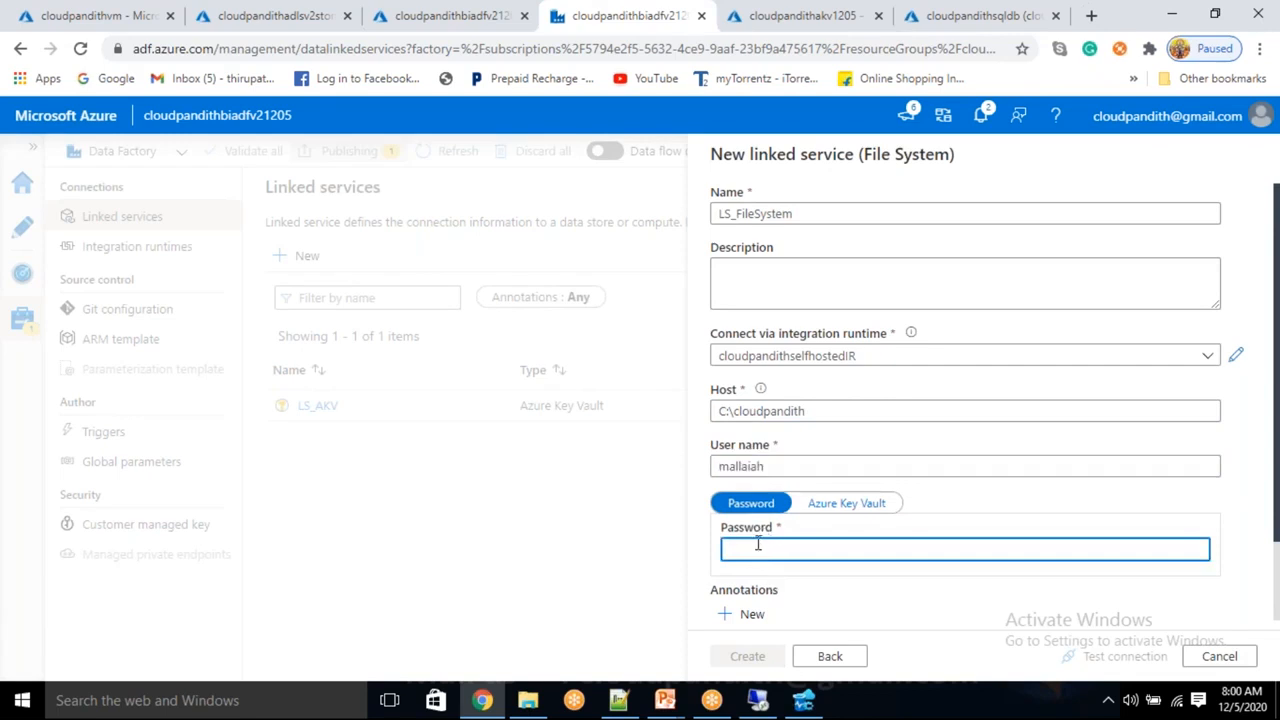
{"action": "type", "text": "••"}
{"action": "key", "text": "ctrl+a"}
{"action": "key", "text": "BackSpace"}
{"action": "left_click", "coordinate": [820, 467]}
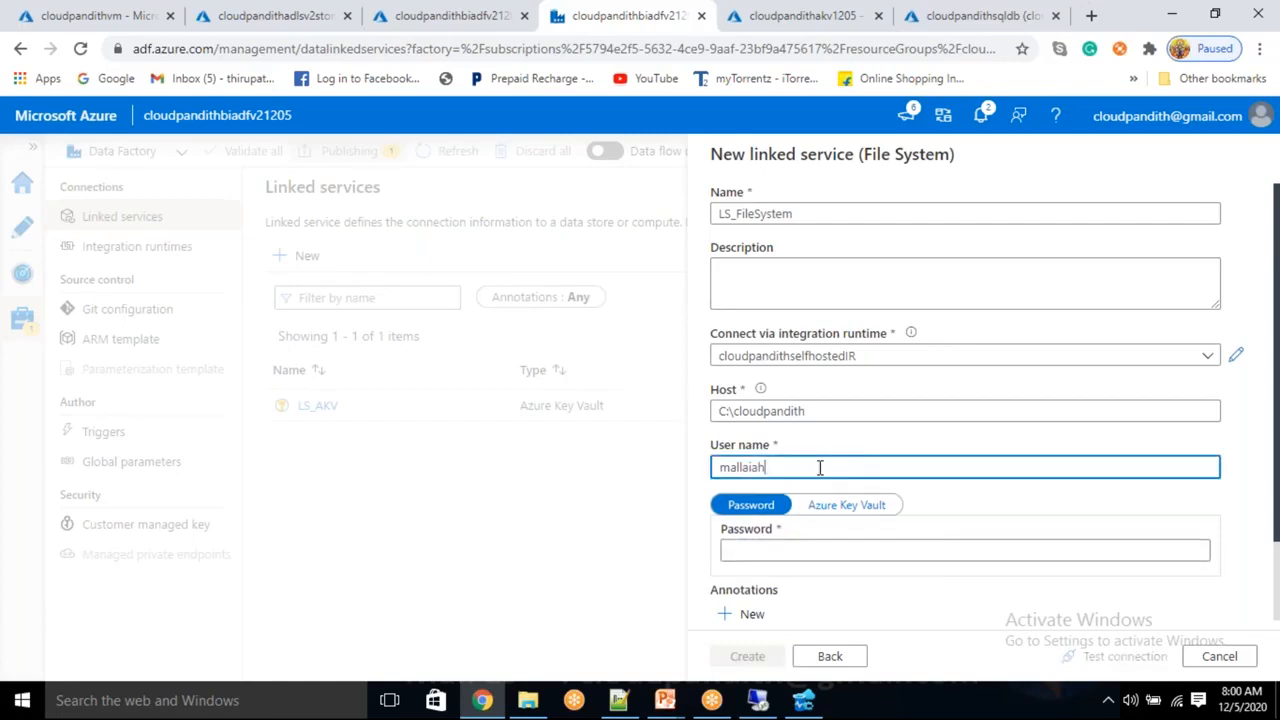
{"action": "left_click", "coordinate": [755, 547]}
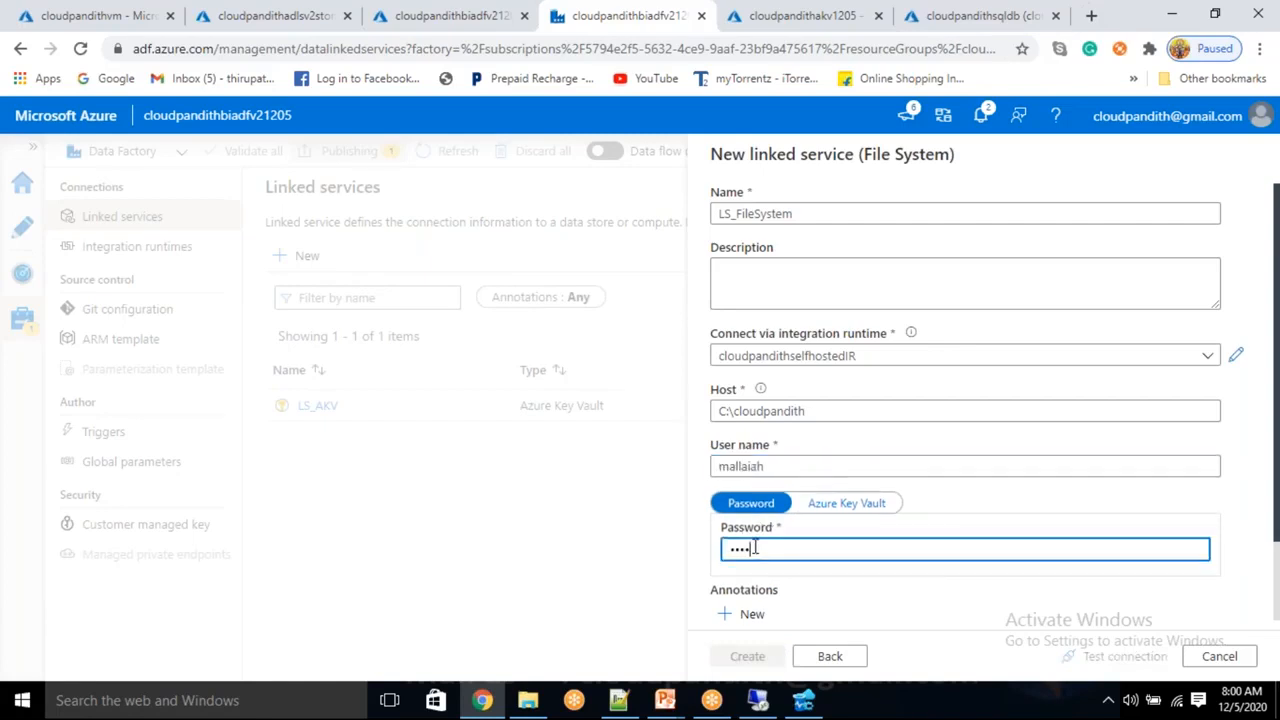
{"action": "type", "text": "••••••••••••"}
{"action": "left_click", "coordinate": [1115, 656]}
Recheck the host path and password entries before turning to the key vault
{"action": "scroll", "coordinate": [958, 543], "scroll_direction": "down", "scroll_amount": 1}
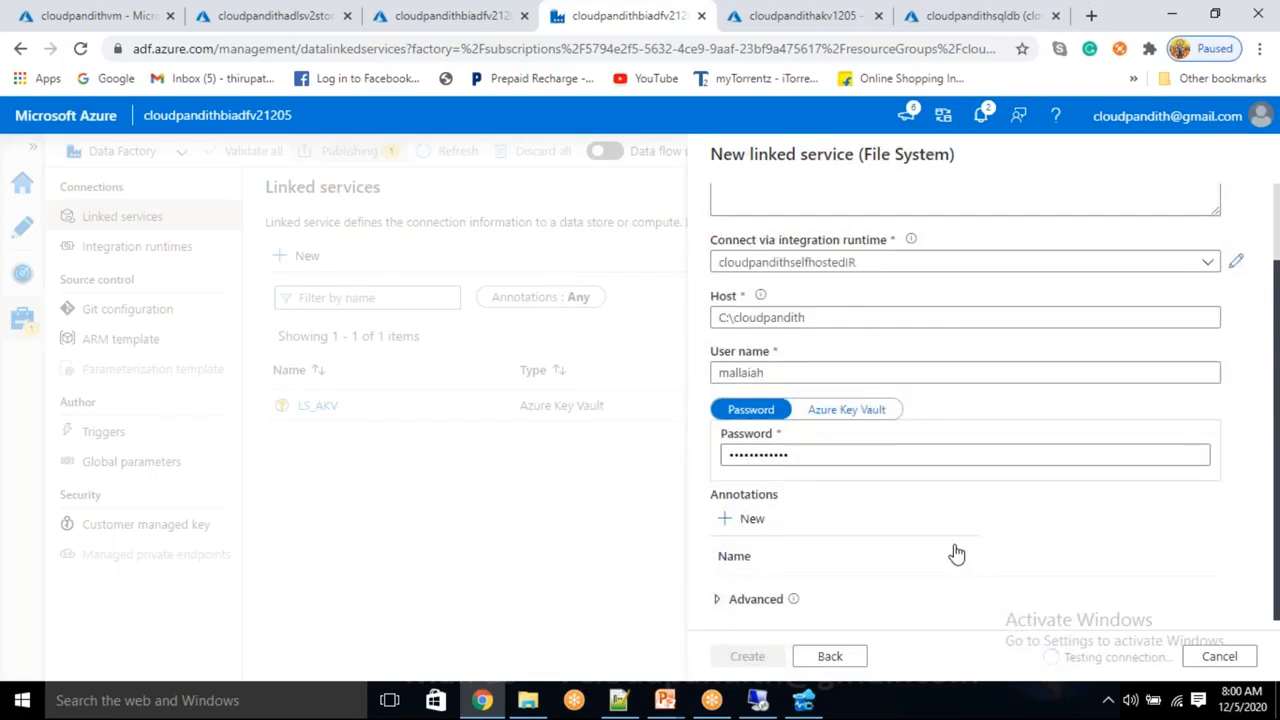
{"action": "scroll", "coordinate": [923, 529], "scroll_direction": "up", "scroll_amount": 1}
{"action": "scroll", "coordinate": [925, 529], "scroll_direction": "down", "scroll_amount": 1}
{"action": "scroll", "coordinate": [923, 529], "scroll_direction": "up", "scroll_amount": 1}
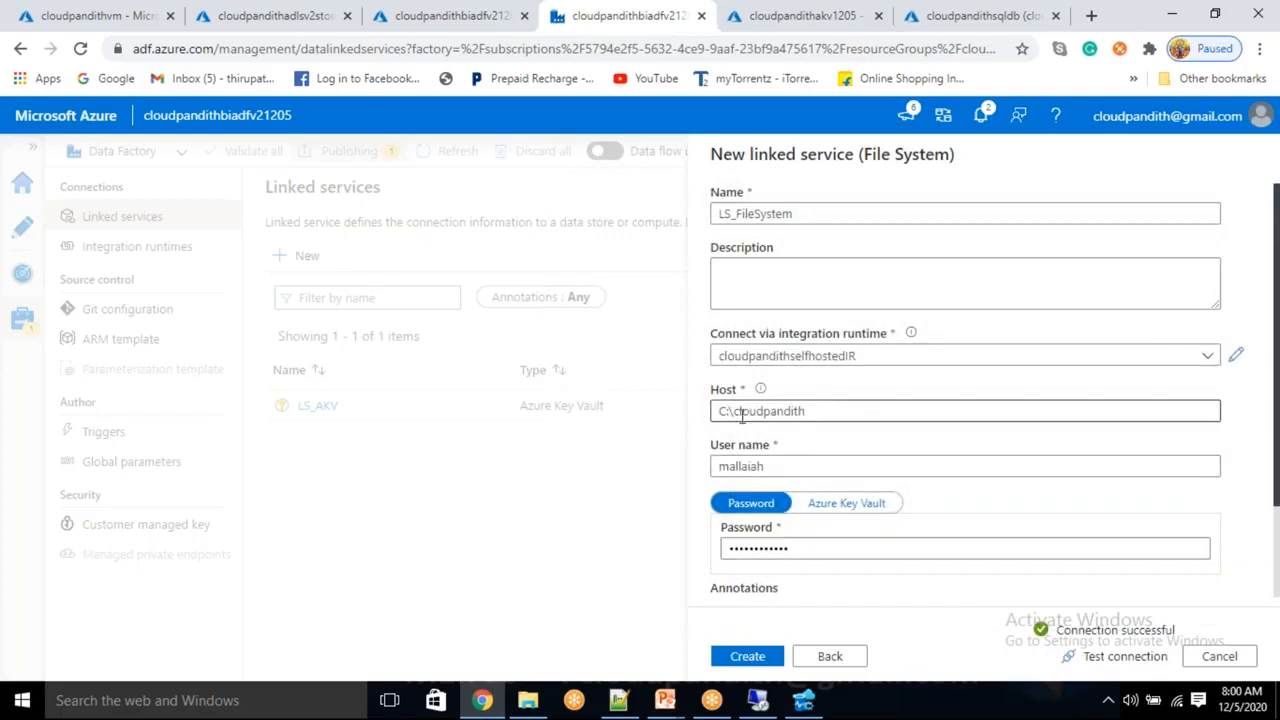
{"action": "left_click_drag", "start_coordinate": [740, 413], "coordinate": [760, 415]}
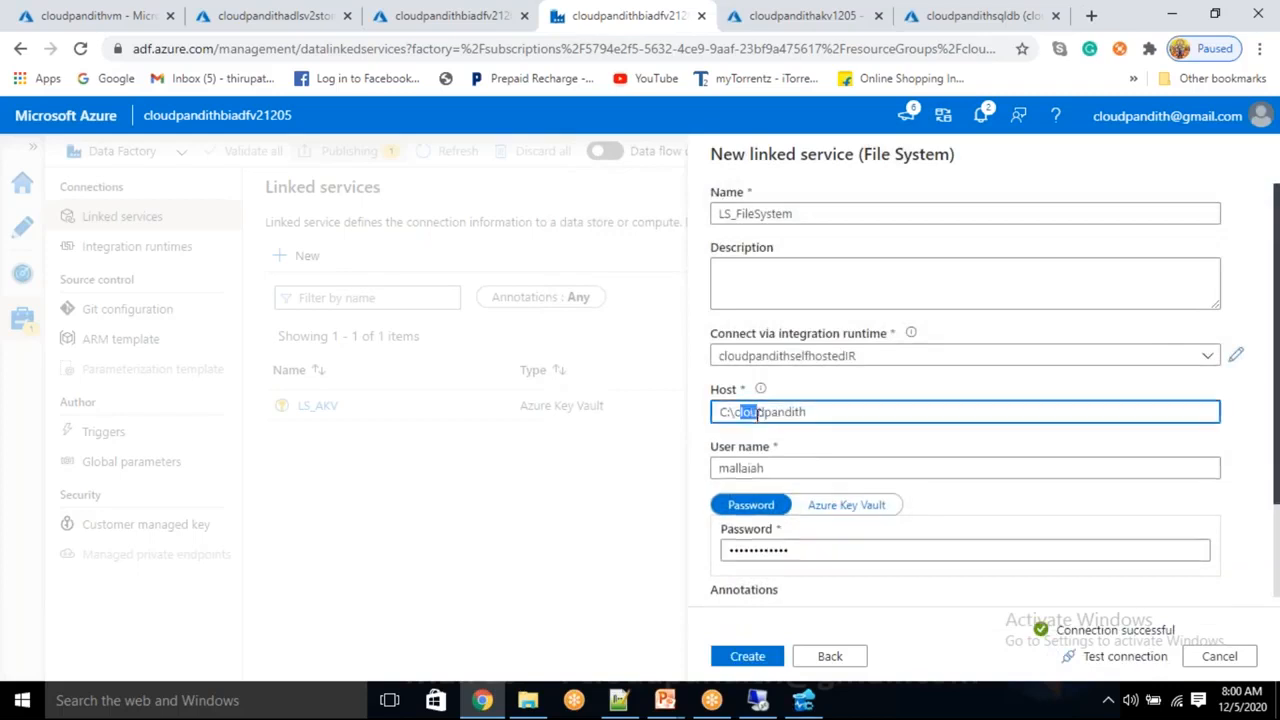
{"action": "left_click", "coordinate": [912, 450]}
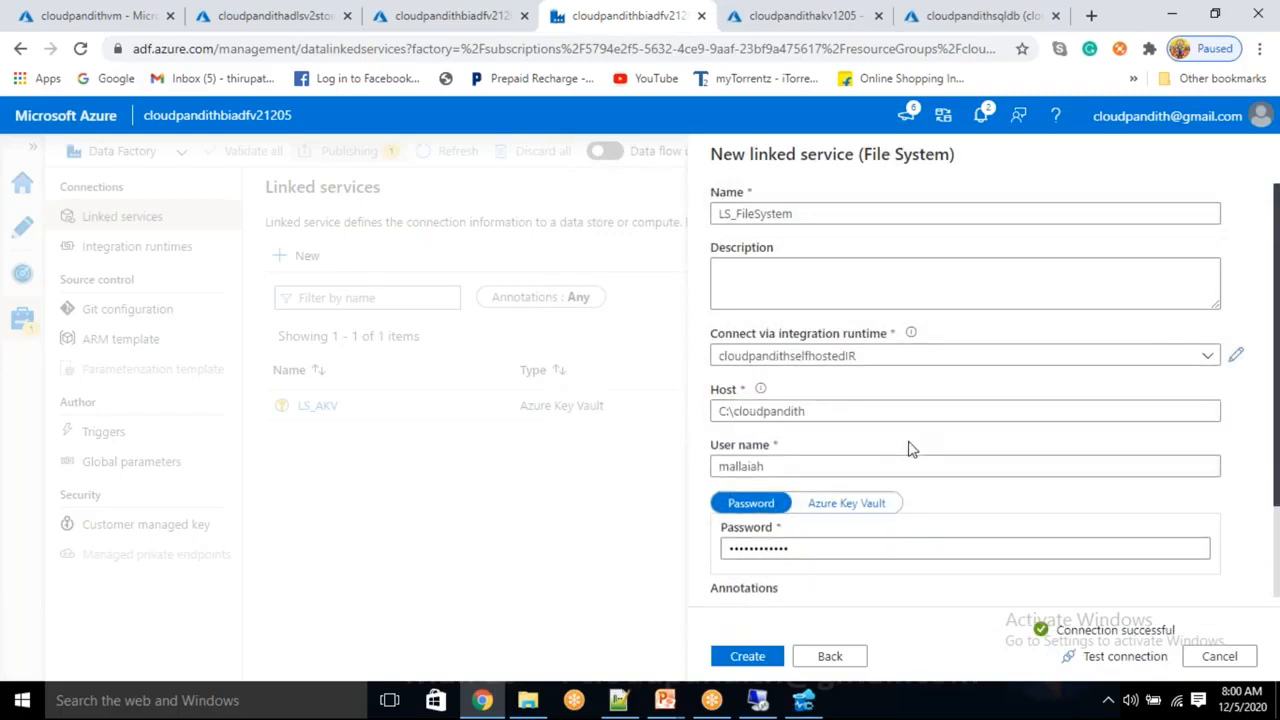
{"action": "left_click", "coordinate": [796, 547]}
{"action": "left_click", "coordinate": [800, 22]}
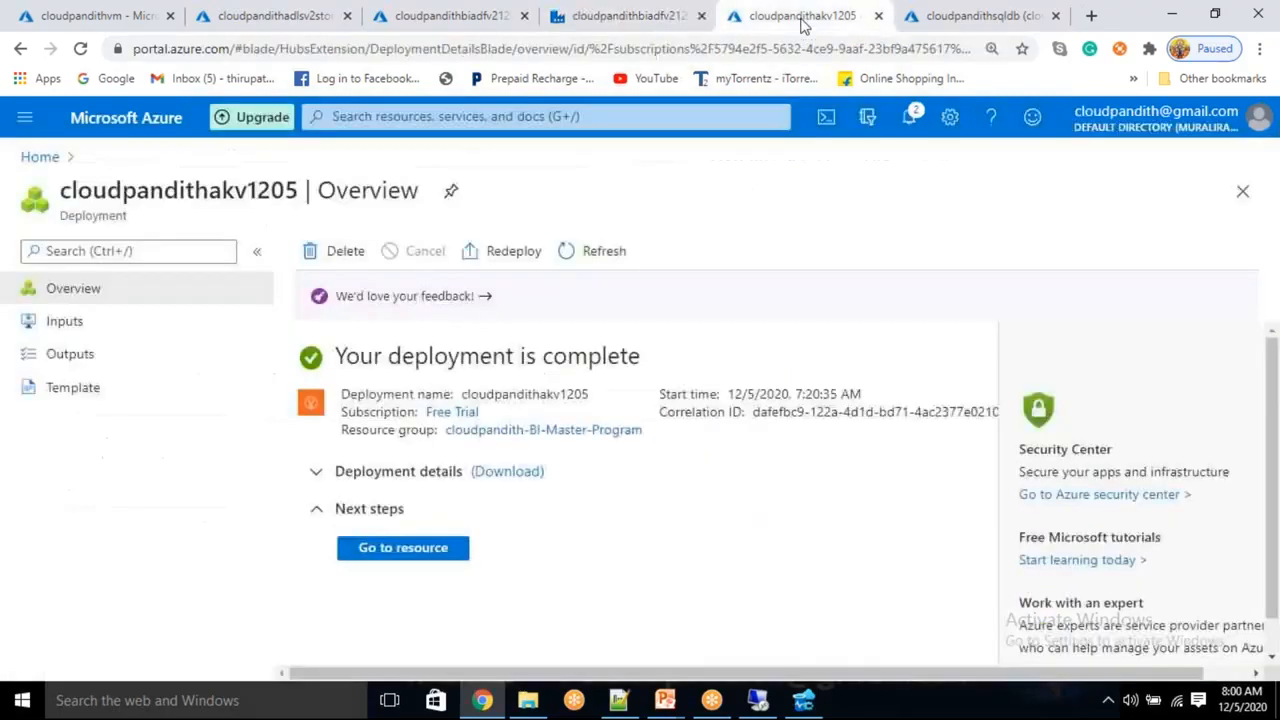
Create an fspassword secret holding the file system password in cloudpandithakv1205
{"action": "left_click", "coordinate": [400, 556]}
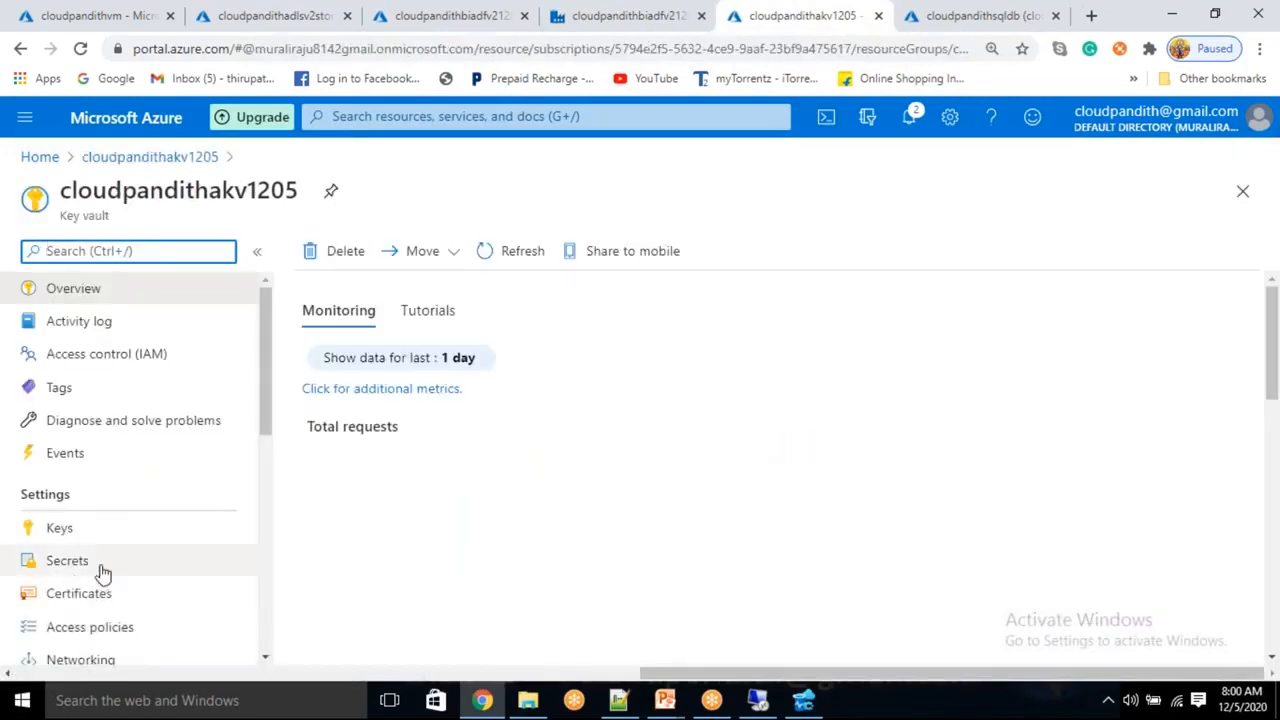
{"action": "left_click", "coordinate": [88, 566]}
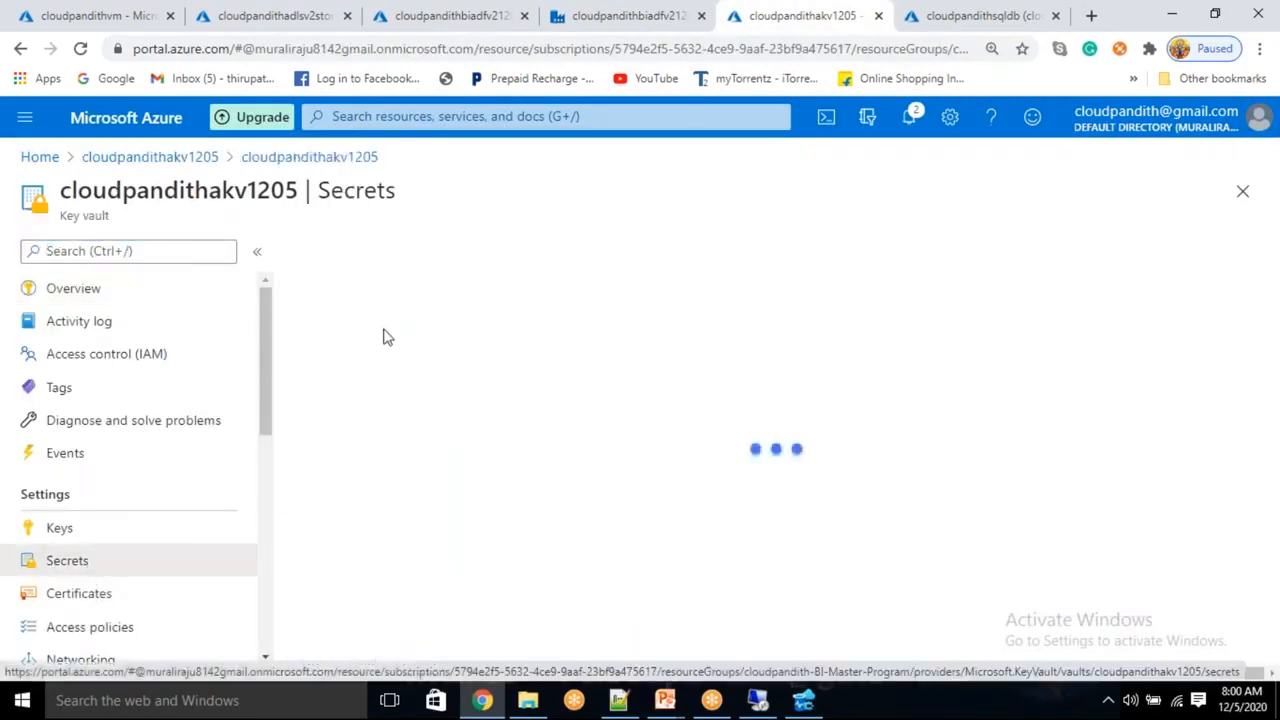
{"action": "left_click", "coordinate": [346, 262]}
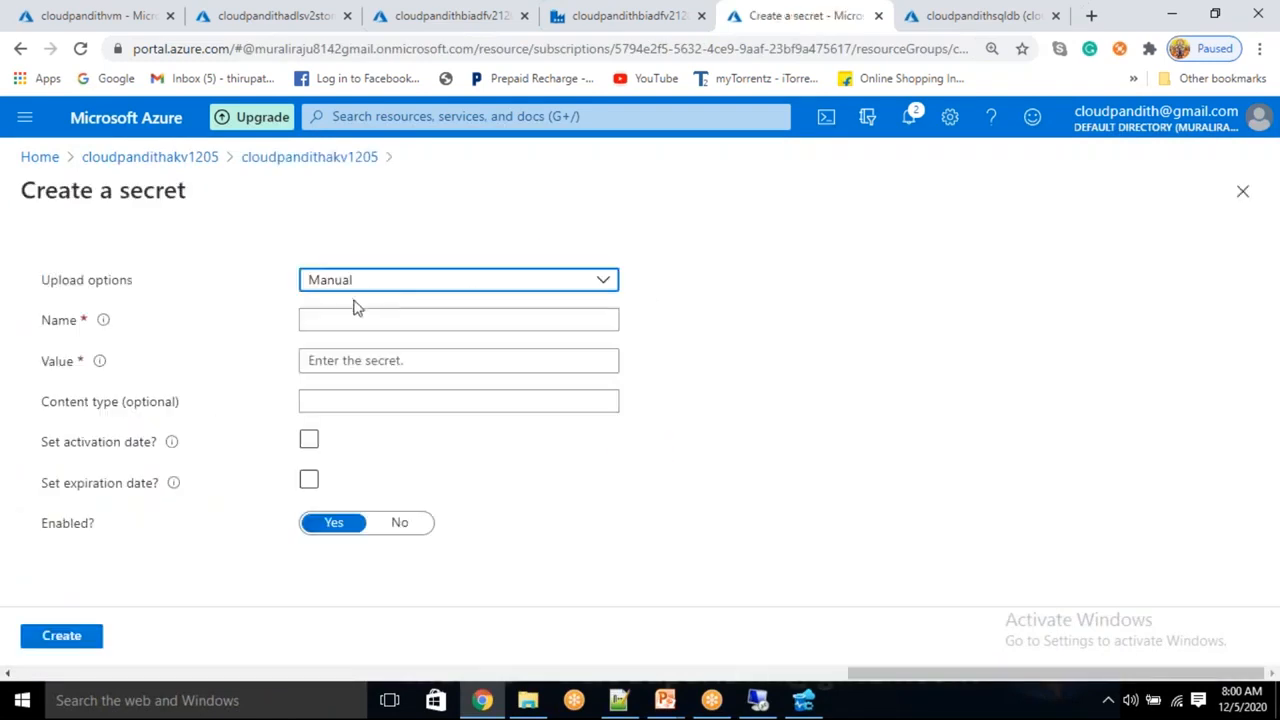
{"action": "left_click", "coordinate": [326, 320]}
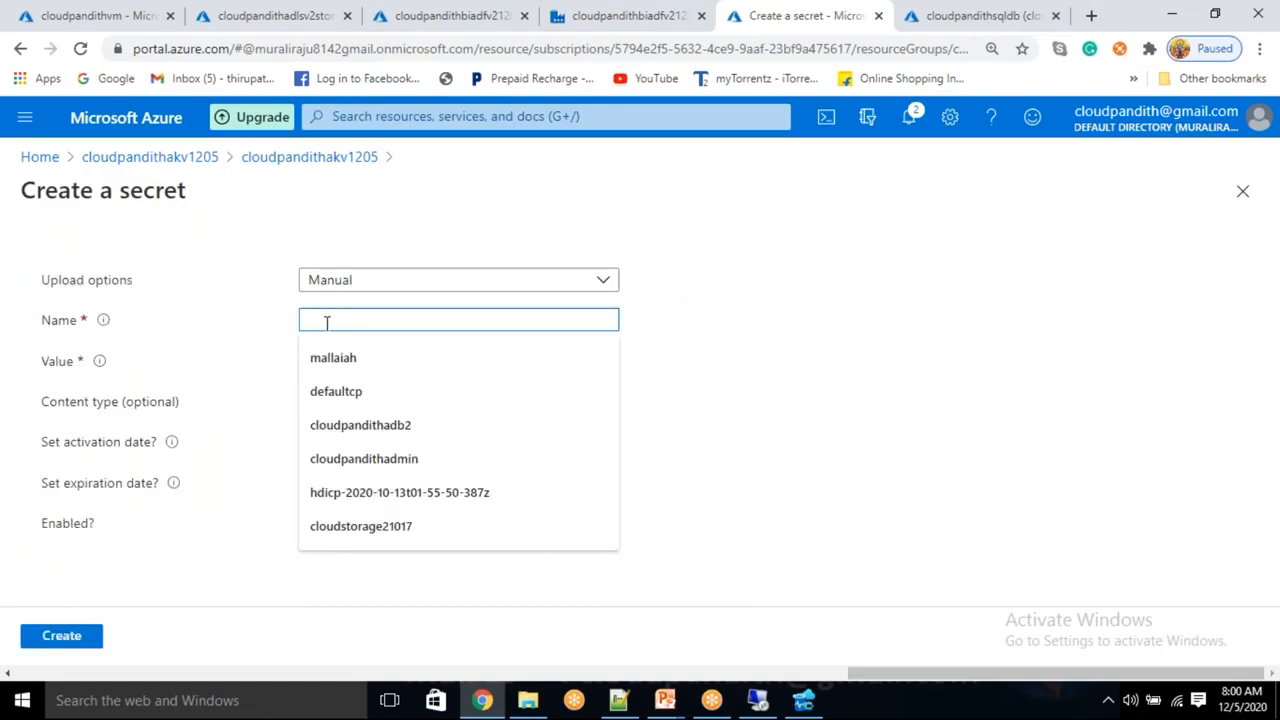
{"action": "type", "text": "FILE"}
{"action": "key", "text": "BackSpace"}
{"action": "key", "text": "BackSpace"}
{"action": "key", "text": "BackSpace"}
{"action": "type", "text": "spassword"}
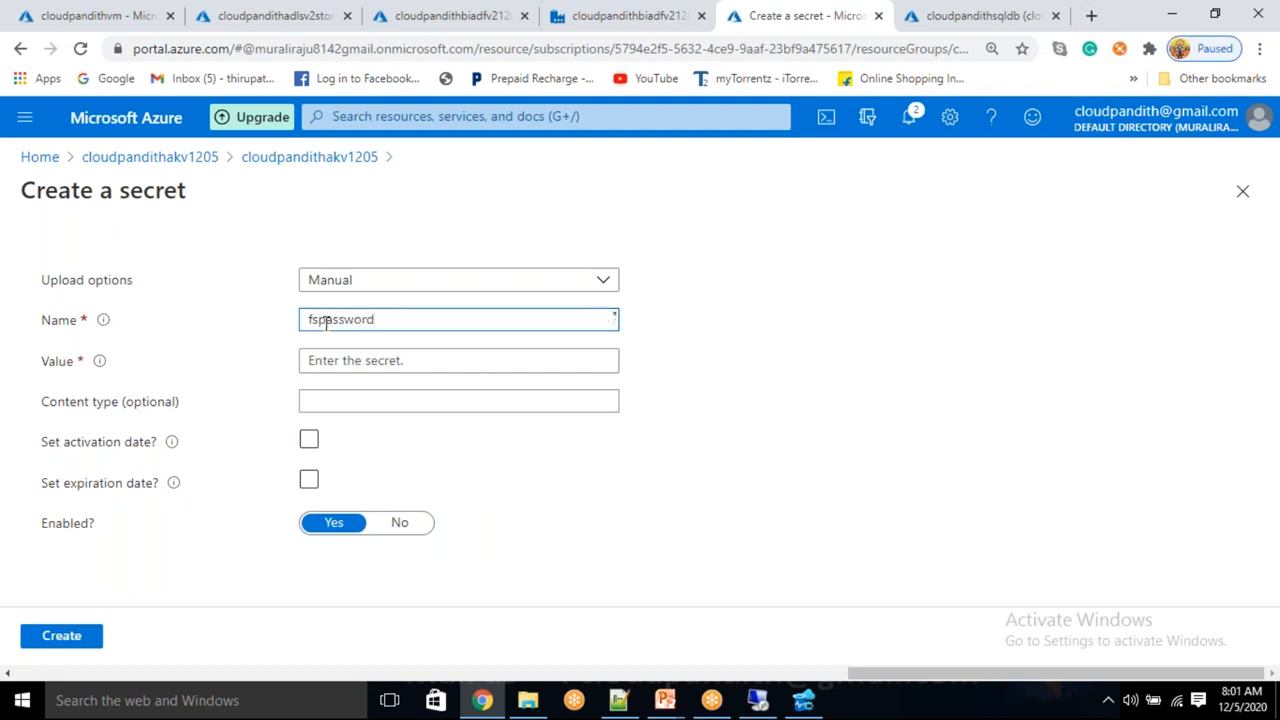
{"action": "left_click", "coordinate": [333, 364]}
{"action": "type", "text": "********"}
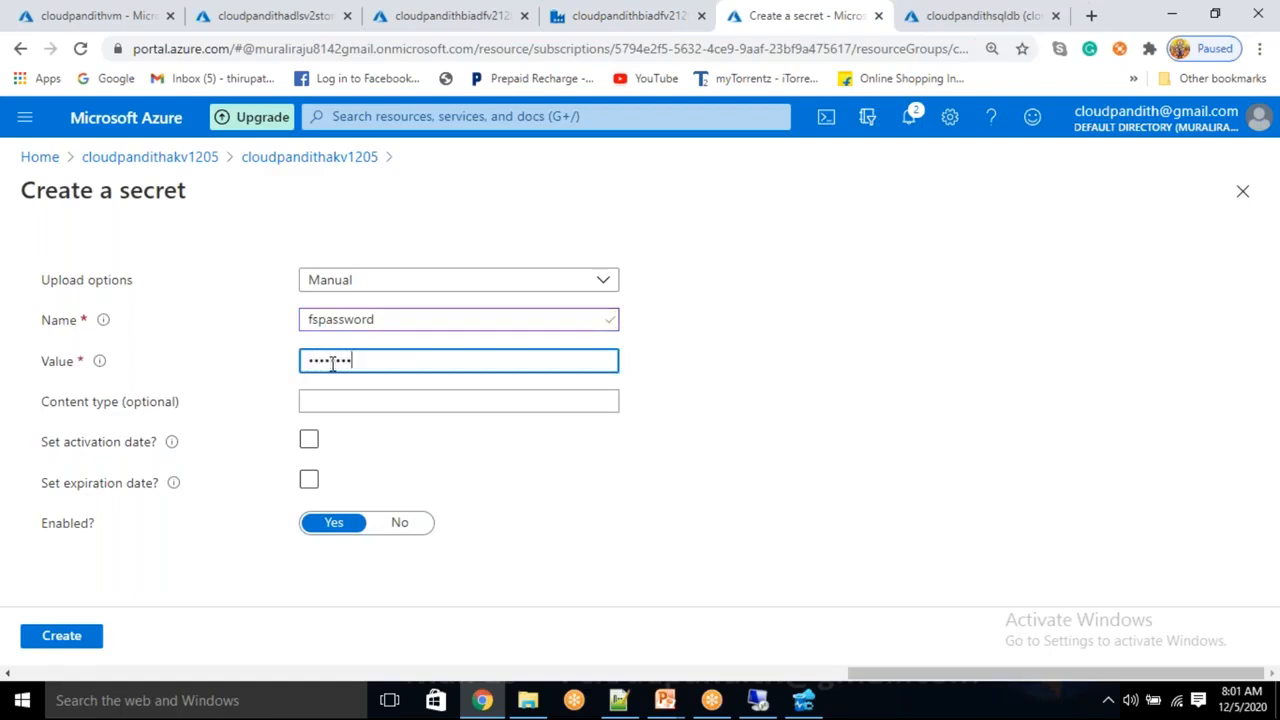
{"action": "type", "text": "**"}
{"action": "left_click", "coordinate": [62, 636]}
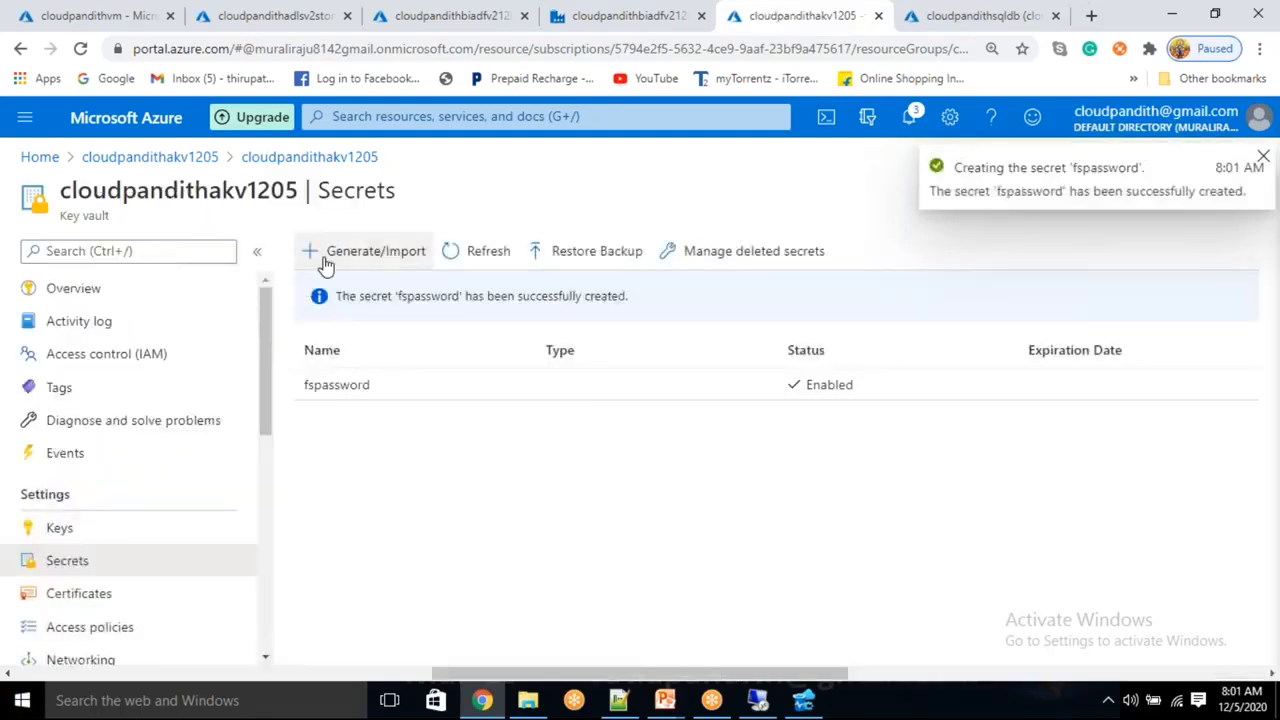
{"action": "left_click", "coordinate": [325, 262]}
Add an adlskey secret whose value is the storage account's copied key1
{"action": "left_click", "coordinate": [411, 322]}
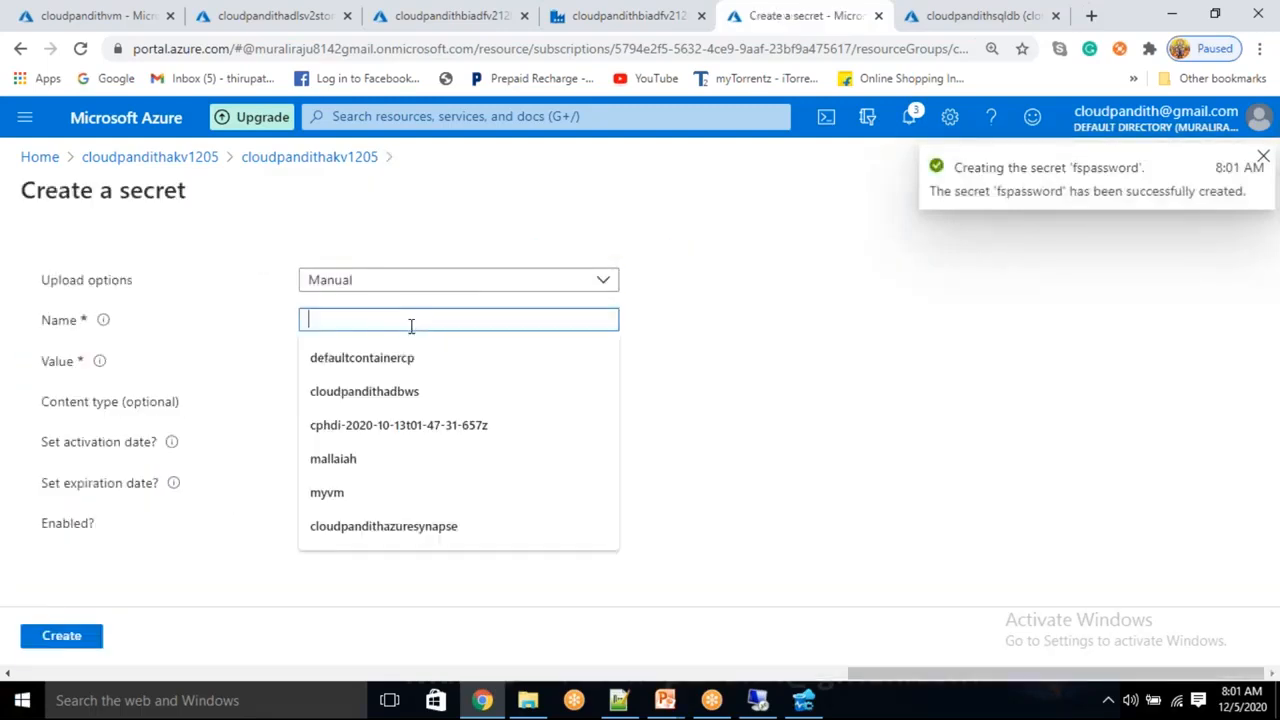
{"action": "type", "text": "A"}
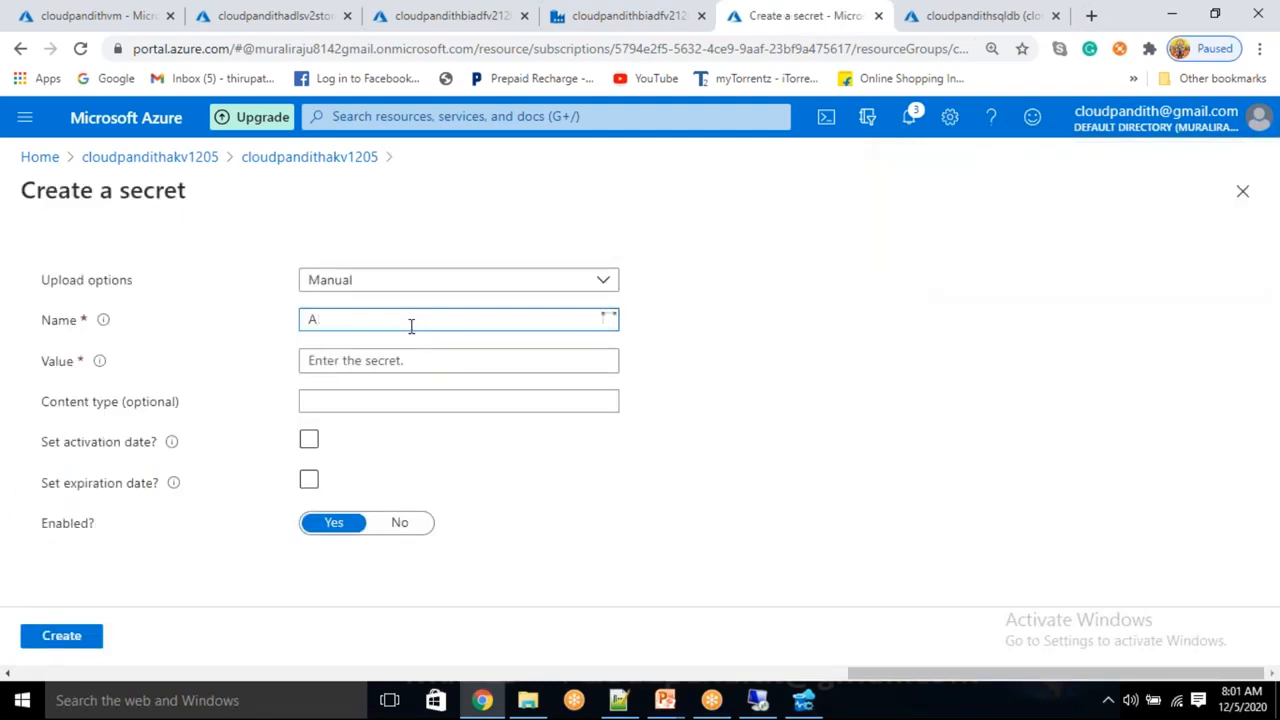
{"action": "type", "text": "LDadlskey"}
{"action": "left_click", "coordinate": [270, 16]}
{"action": "left_click", "coordinate": [87, 607]}
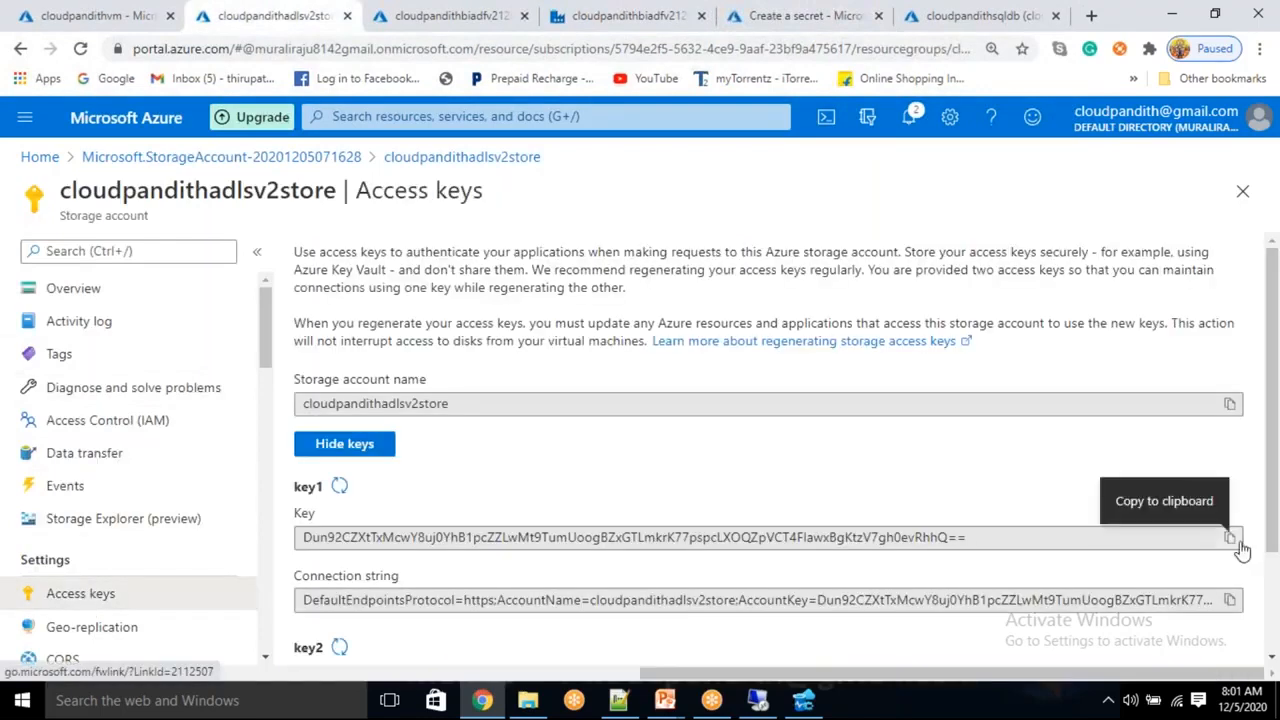
{"action": "left_click", "coordinate": [1230, 537]}
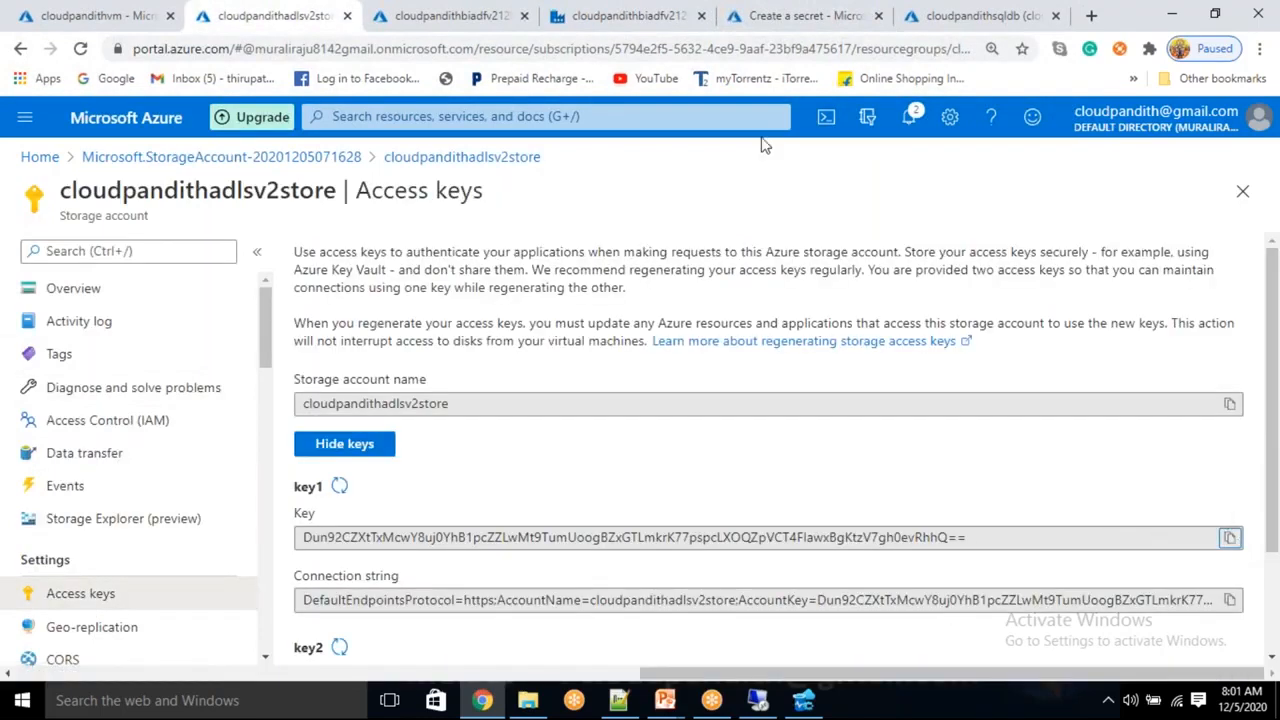
{"action": "left_click", "coordinate": [768, 14]}
{"action": "left_click", "coordinate": [352, 364]}
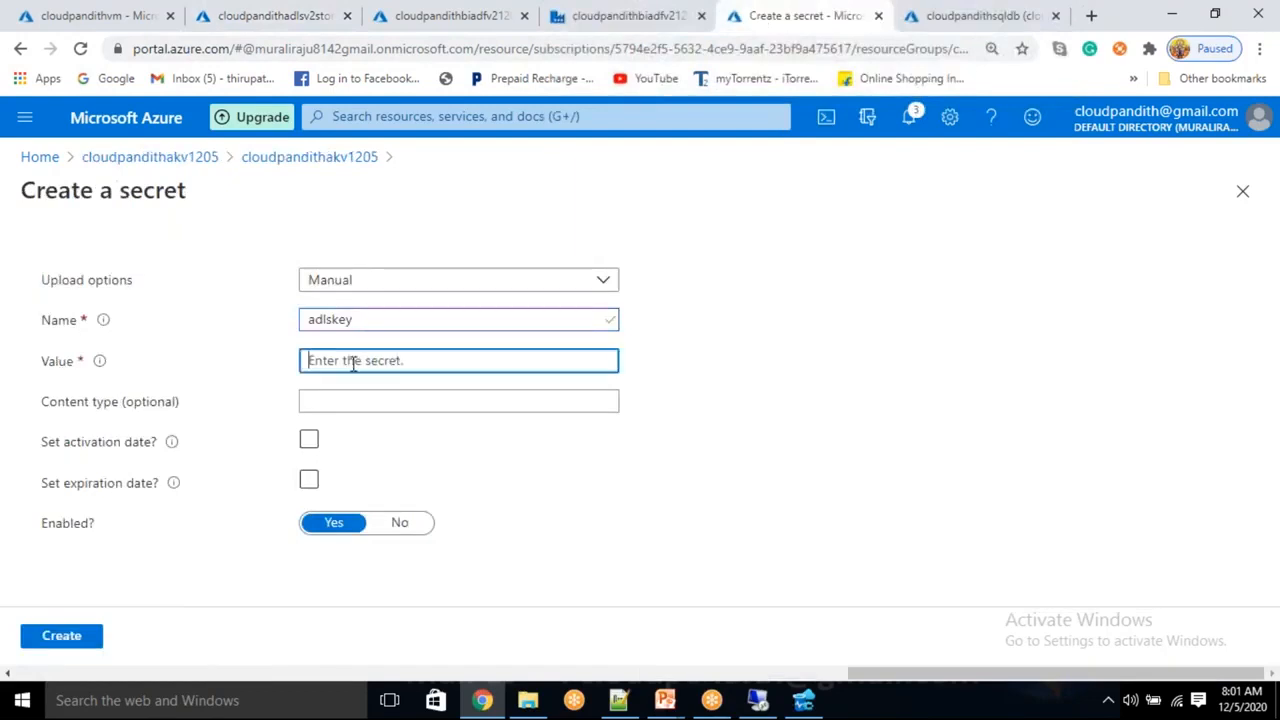
{"action": "key", "text": "ctrl+v"}
{"action": "left_click", "coordinate": [55, 636]}
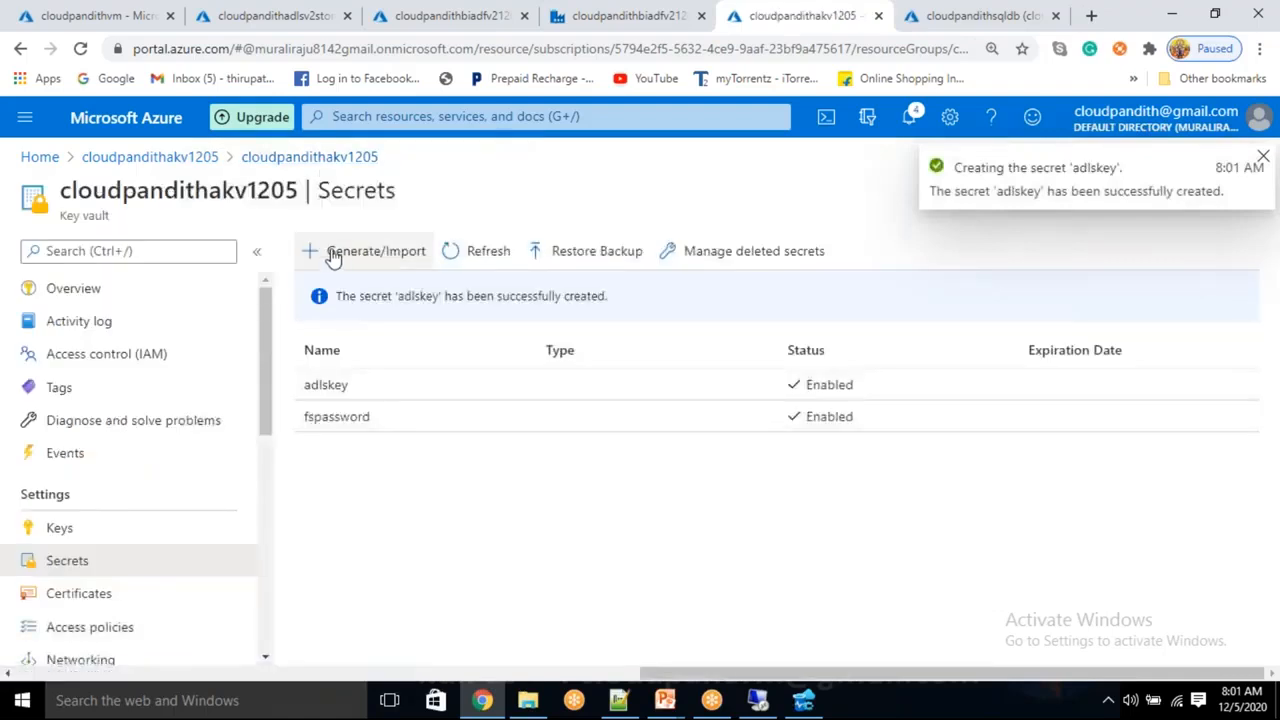
{"action": "left_click", "coordinate": [333, 254]}
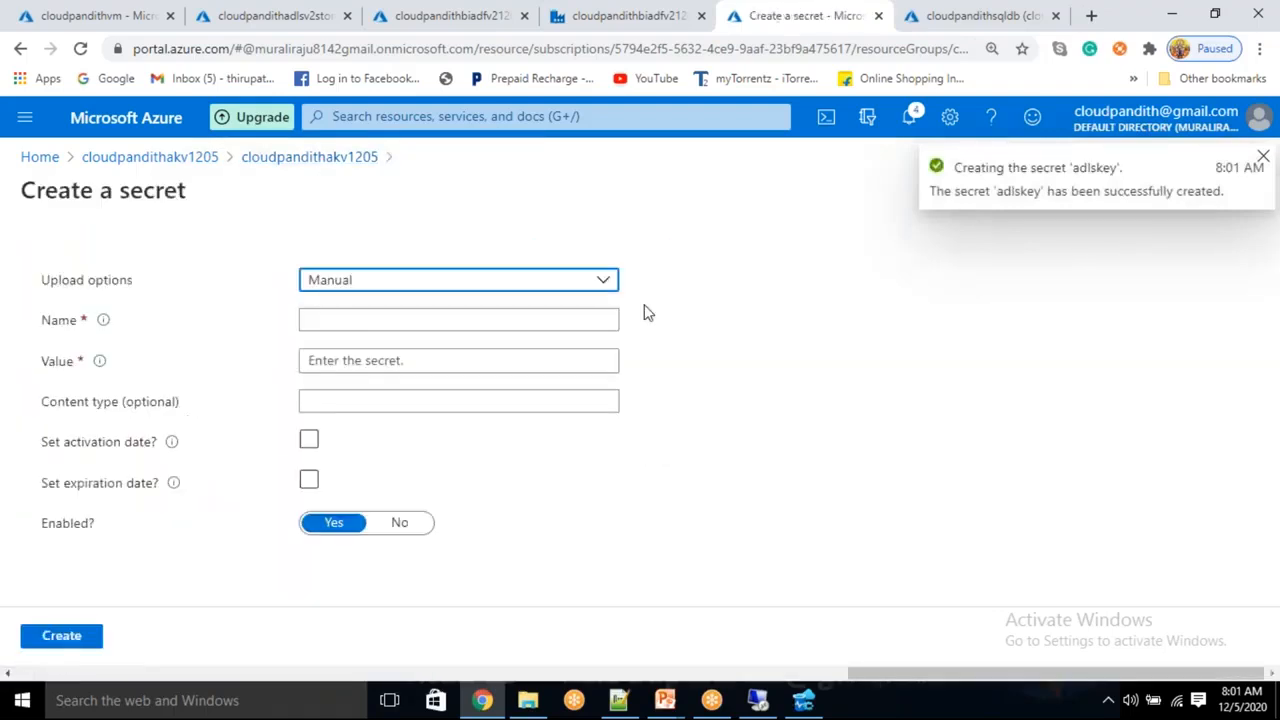
Name the third secret sqldbconnectionstring
{"action": "left_click", "coordinate": [437, 329]}
{"action": "type", "text": "sqldb"}
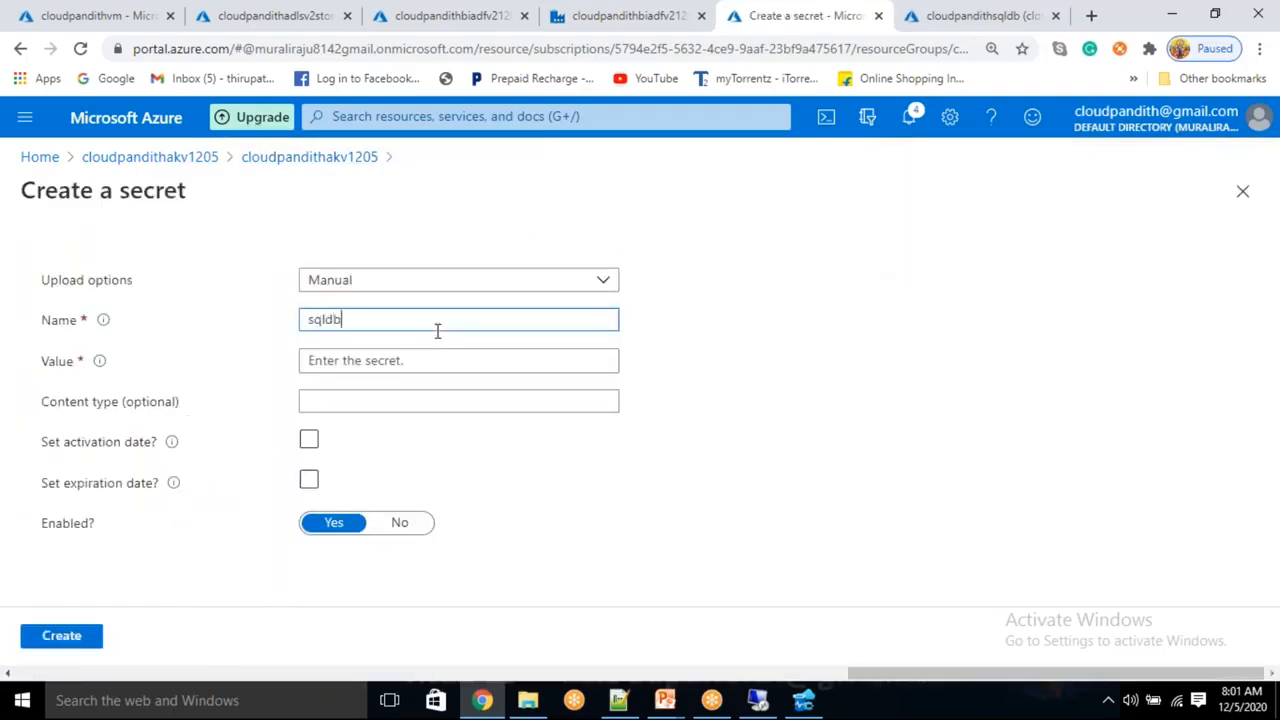
{"action": "type", "text": "connectionstrn"}
{"action": "key", "text": "BackSpace"}
{"action": "key", "text": "BackSpace"}
{"action": "key", "text": "BackSpace"}
{"action": "type", "text": "ring"}
{"action": "left_click", "coordinate": [399, 360]}
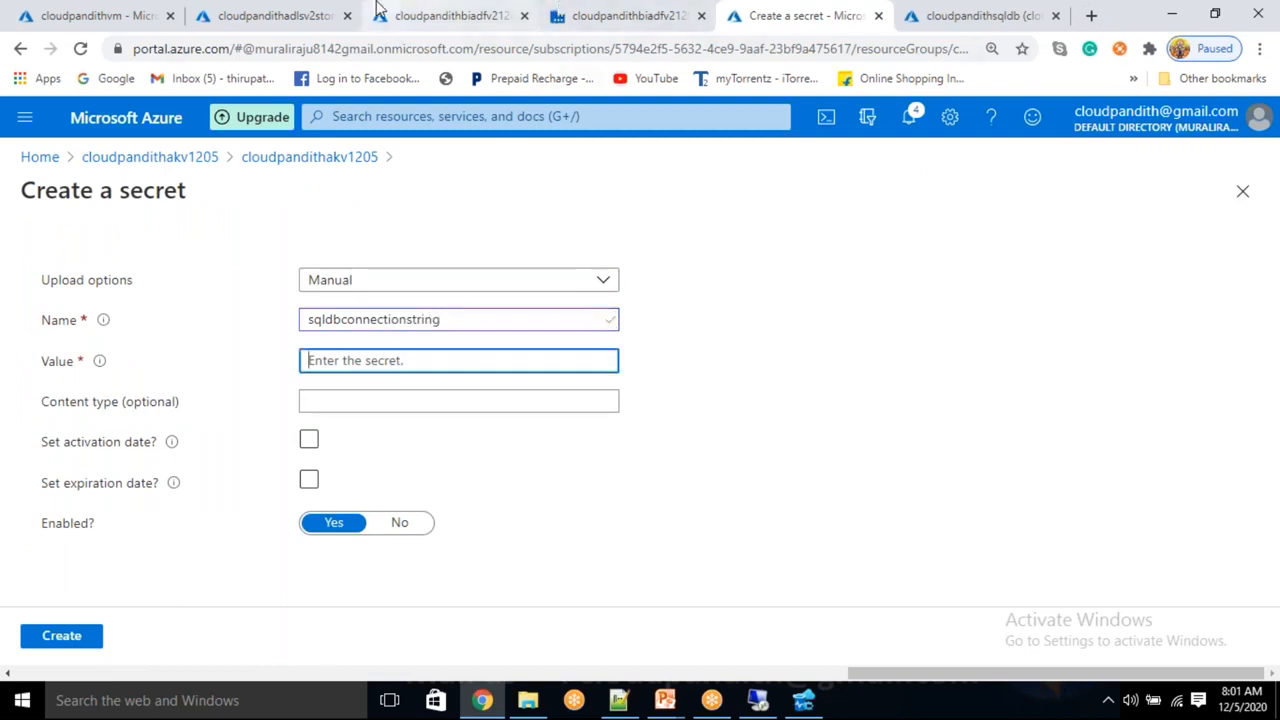
Show the SQL database's ADO.NET connection string and select it
{"action": "left_click", "coordinate": [566, 10]}
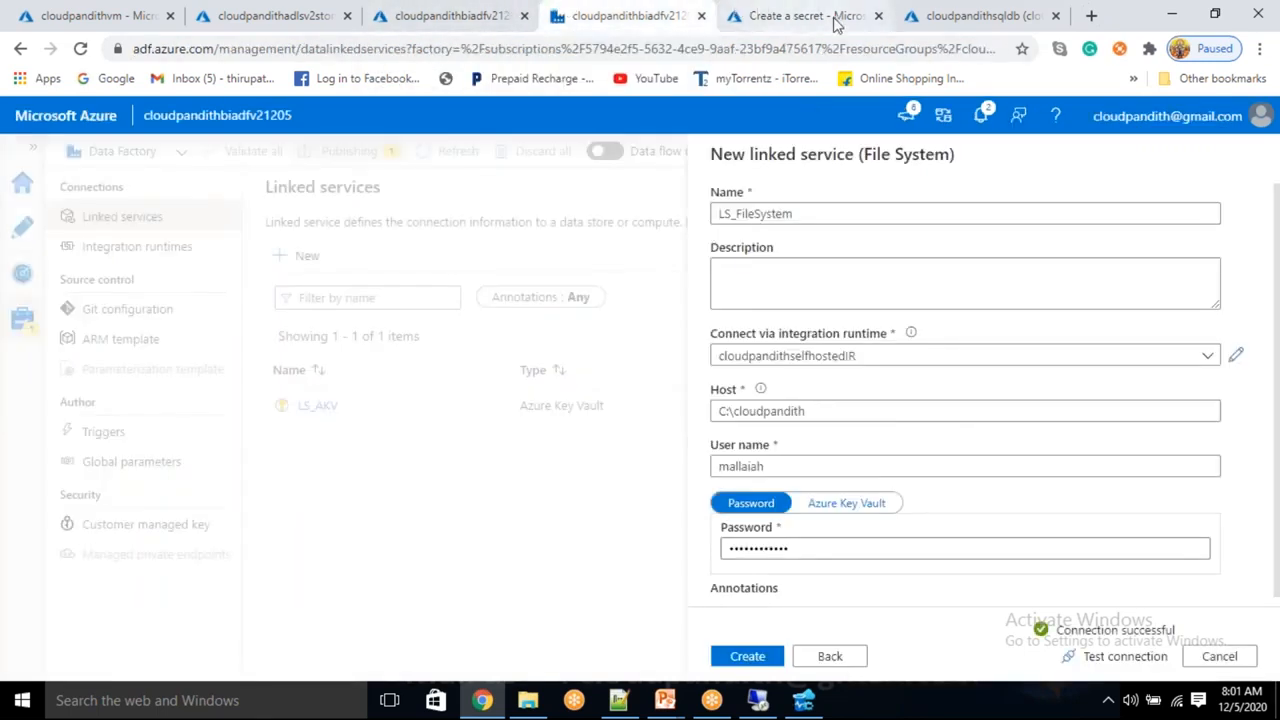
{"action": "left_click", "coordinate": [955, 15]}
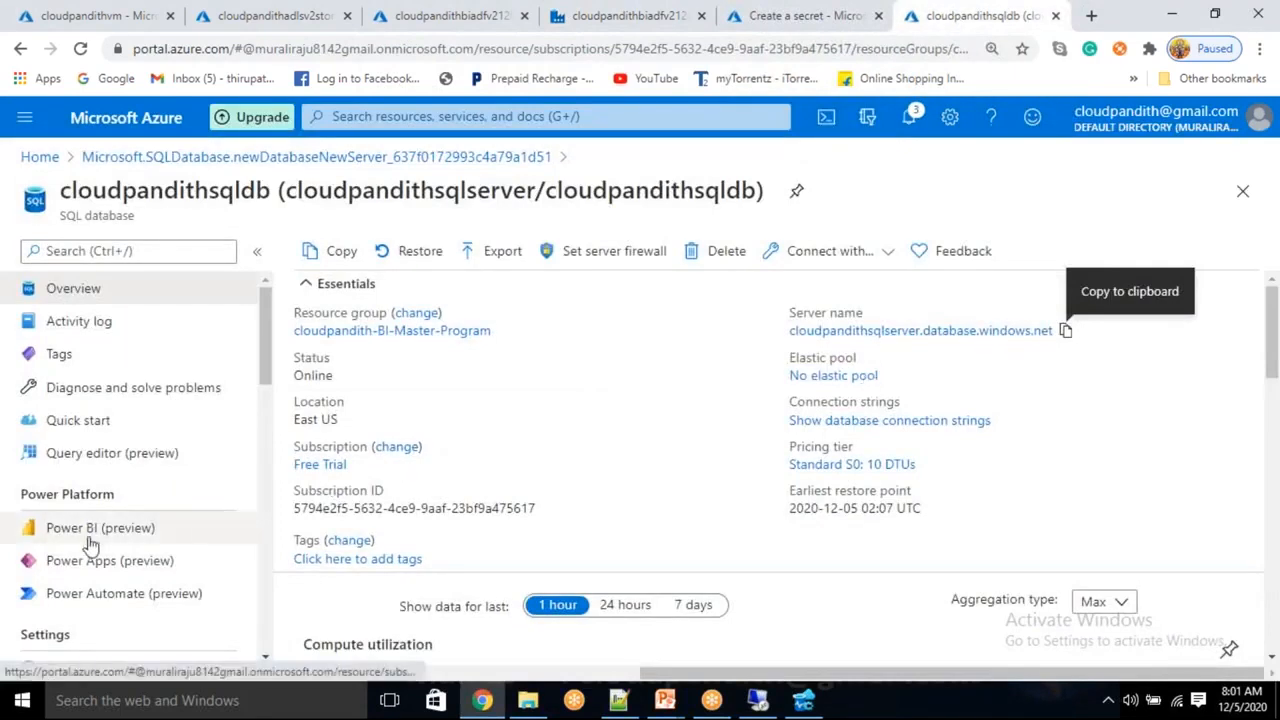
{"action": "scroll", "coordinate": [88, 550], "scroll_direction": "down", "scroll_amount": 3}
{"action": "scroll", "coordinate": [90, 515], "scroll_direction": "up", "scroll_amount": 1}
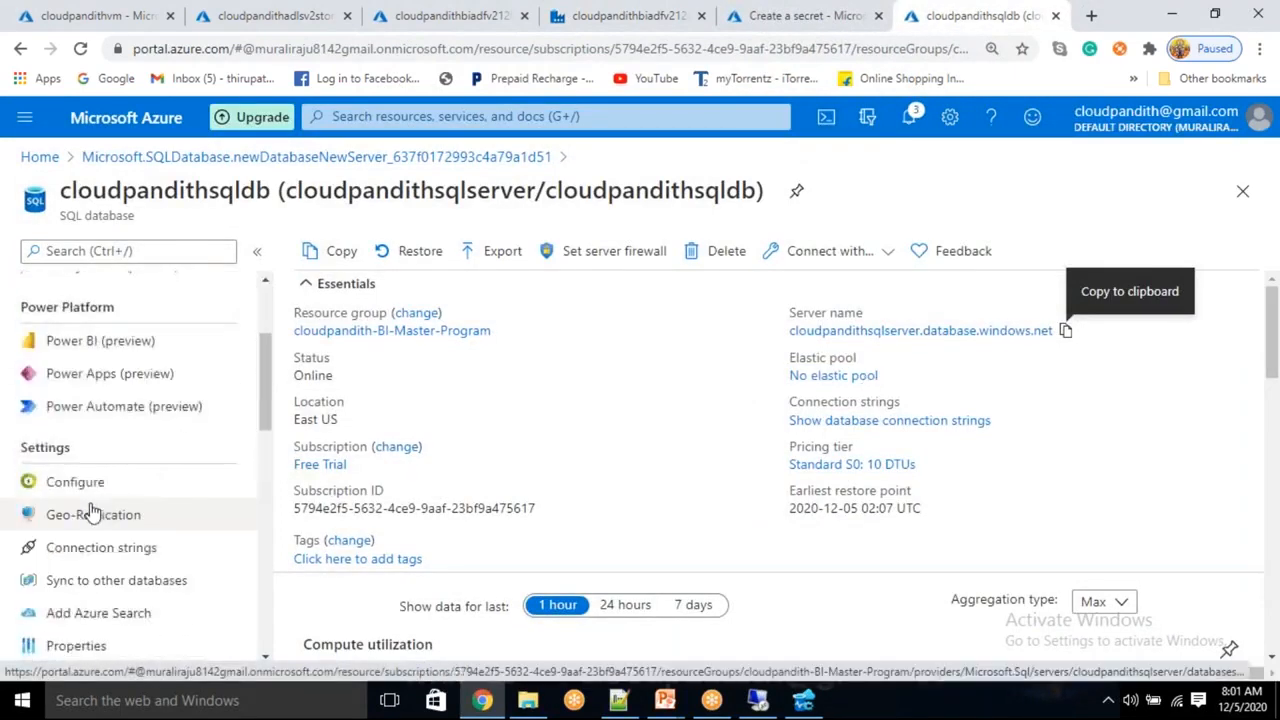
{"action": "left_click", "coordinate": [88, 487]}
{"action": "left_click", "coordinate": [86, 551]}
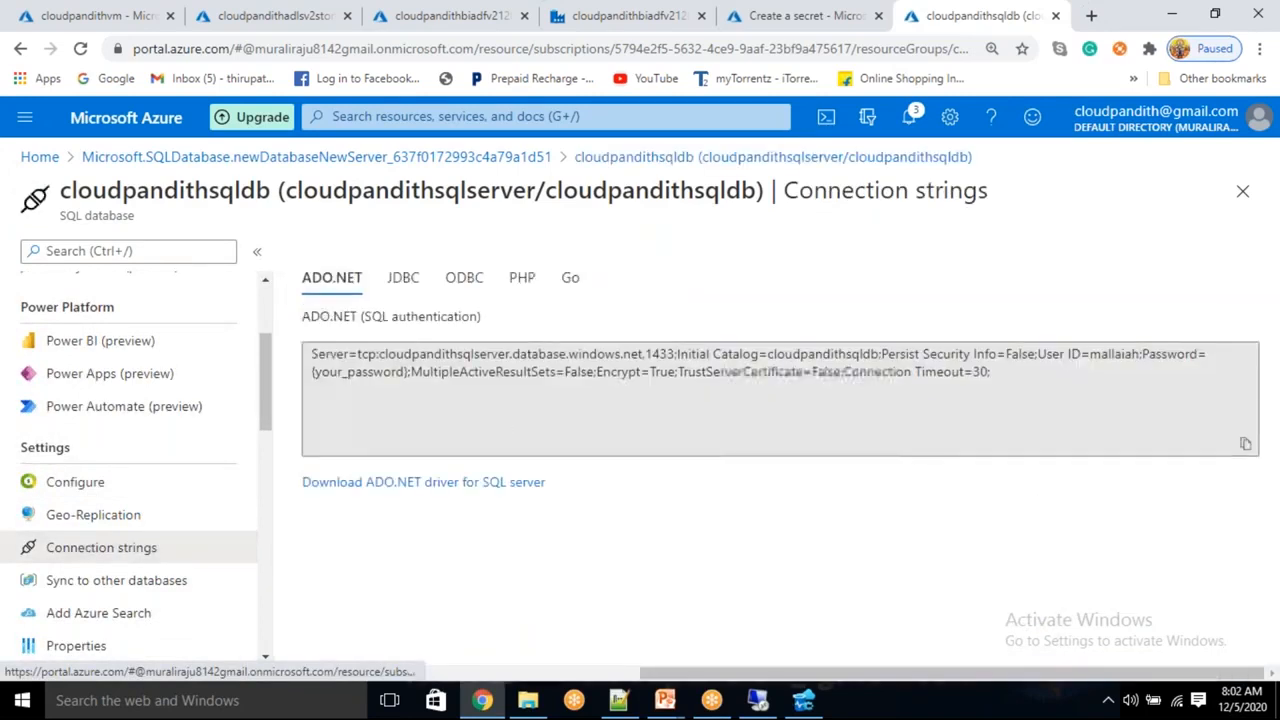
{"action": "left_click", "coordinate": [1037, 389]}
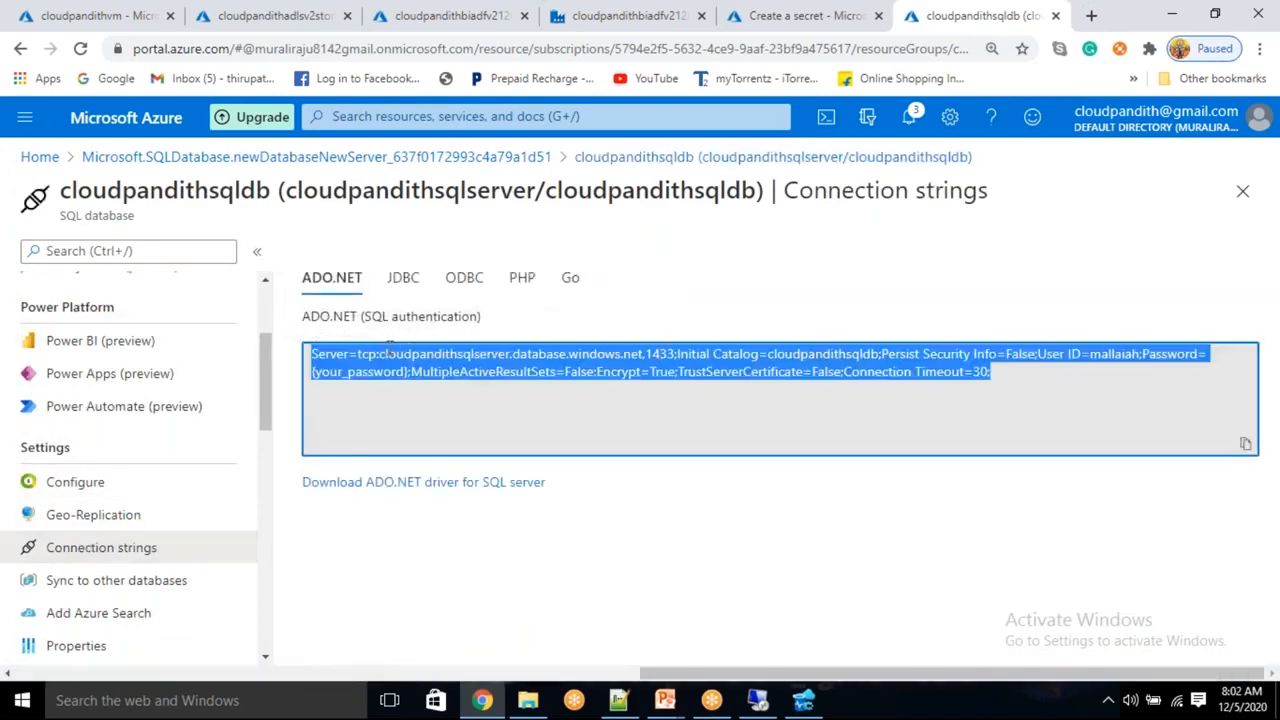
Add blank lines below the Notepad++ script, undoing an accidental key paste
{"action": "left_click", "coordinate": [618, 700]}
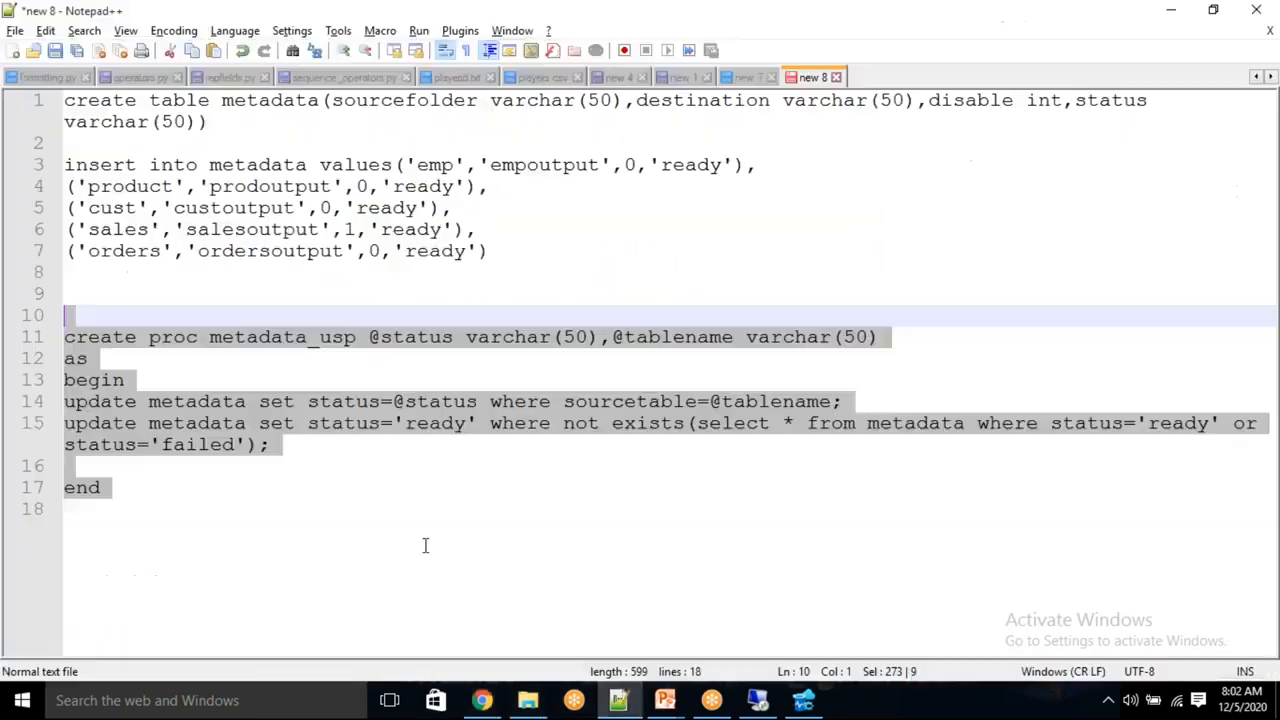
{"action": "left_click", "coordinate": [308, 533]}
{"action": "key", "text": "Return"}
{"action": "key", "text": "Return"}
{"action": "key", "text": "ctrl+v"}
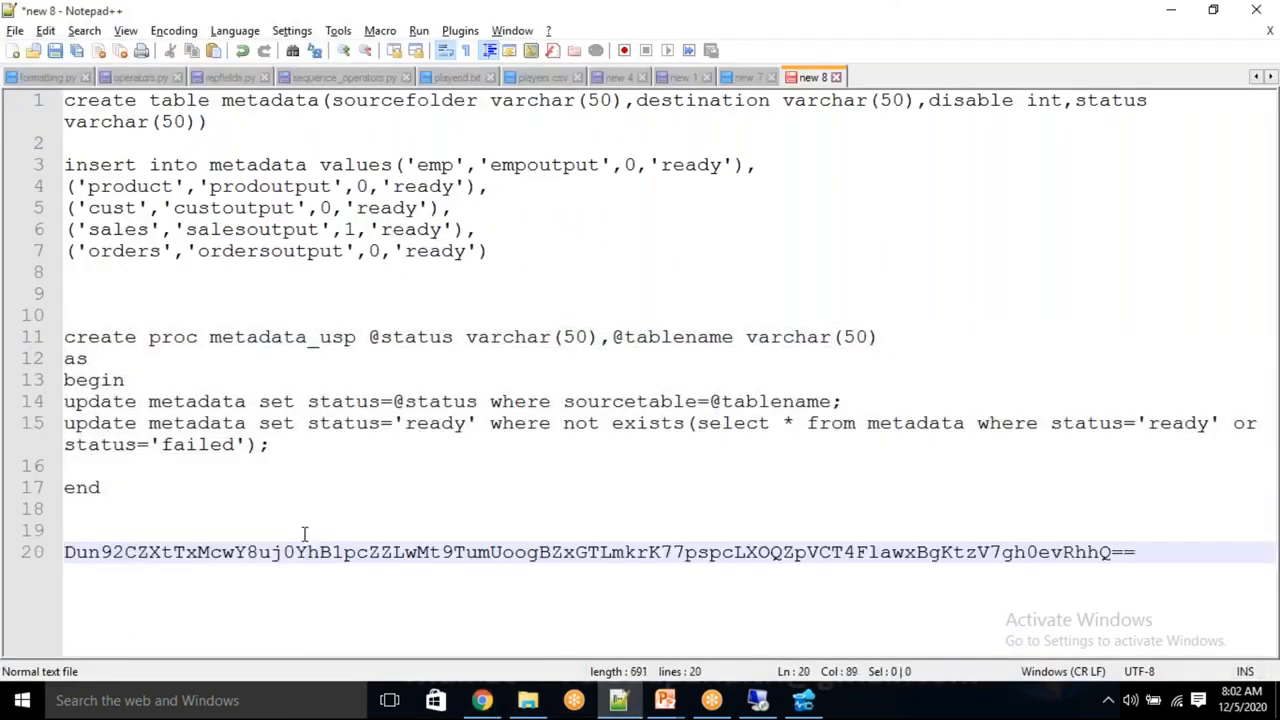
{"action": "key", "text": "ctrl+z"}
Paste the ADO.NET string on line 20, delete {your_password}, and cut it out
{"action": "key", "text": "alt+Tab"}
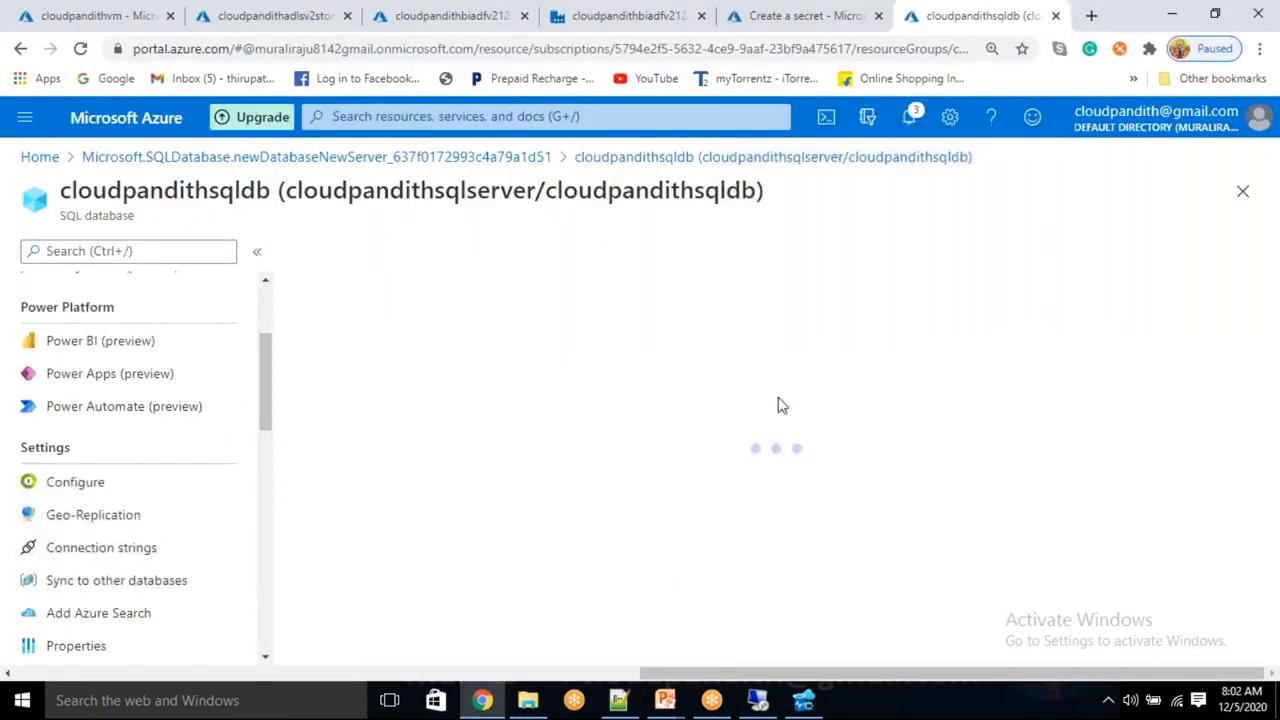
{"action": "left_click", "coordinate": [128, 552]}
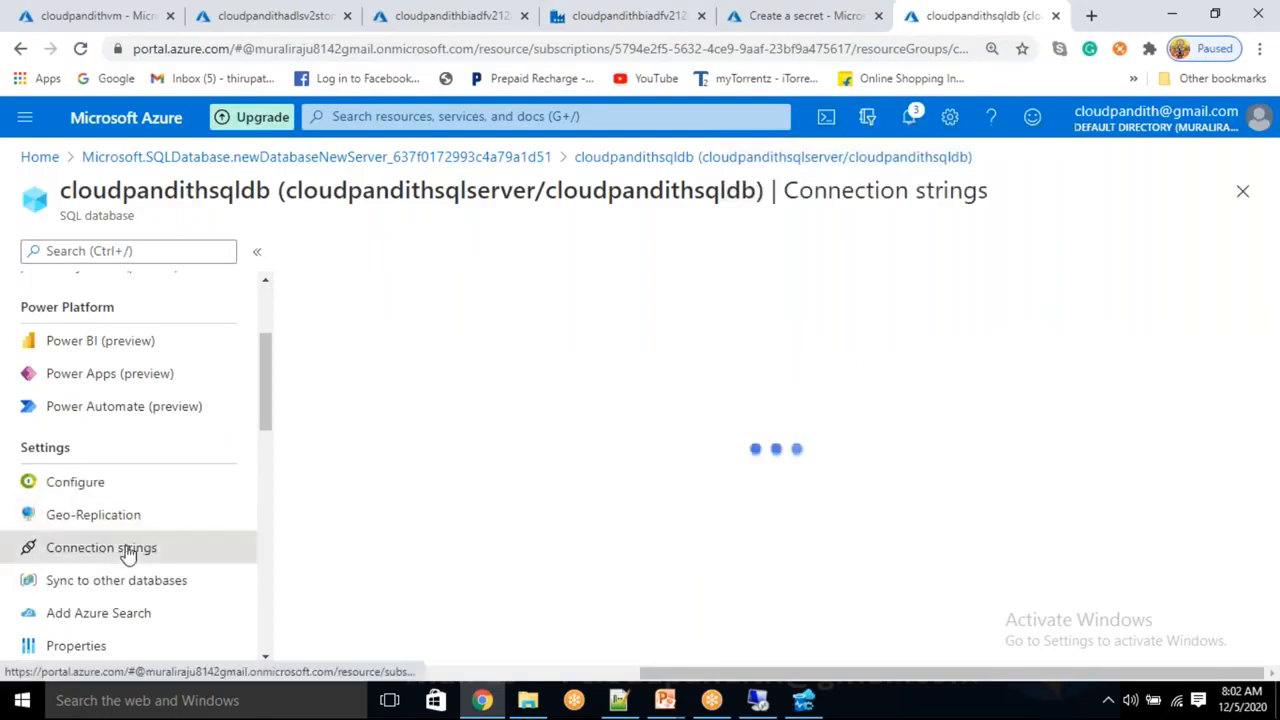
{"action": "left_click_drag", "start_coordinate": [986, 371], "coordinate": [415, 345]}
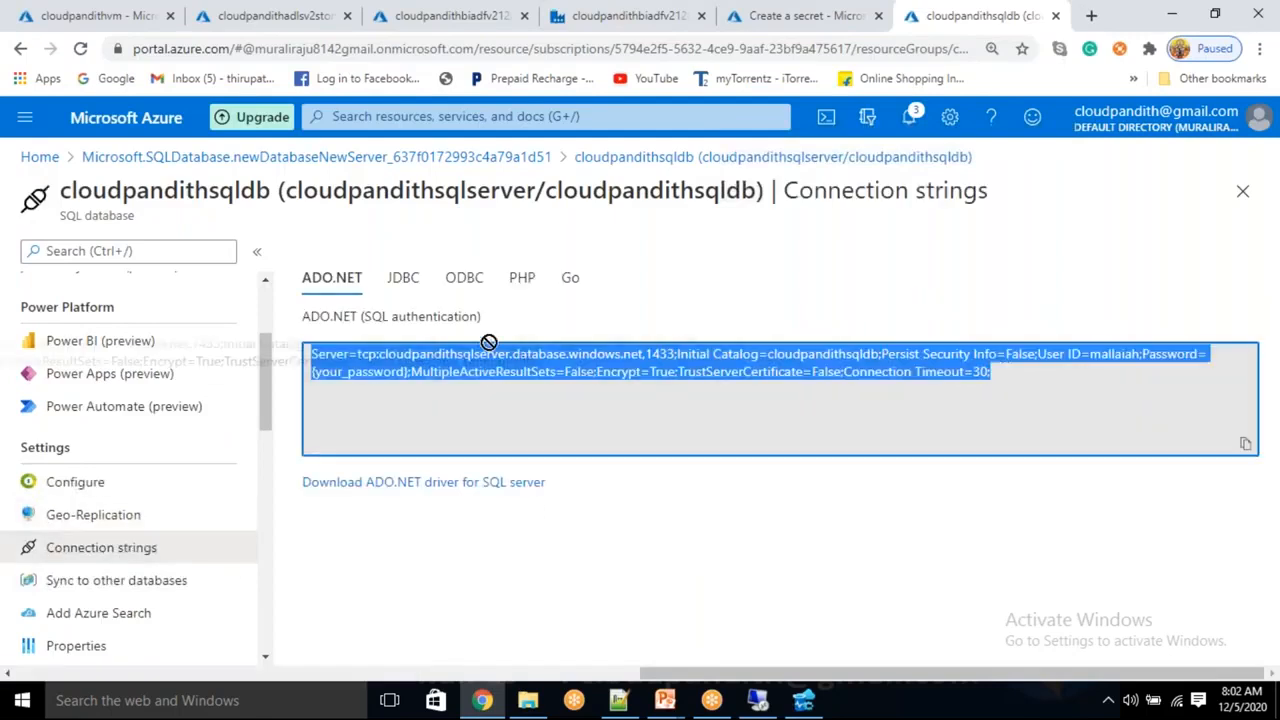
{"action": "key", "text": "ctrl+c"}
{"action": "key", "text": "alt+Tab"}
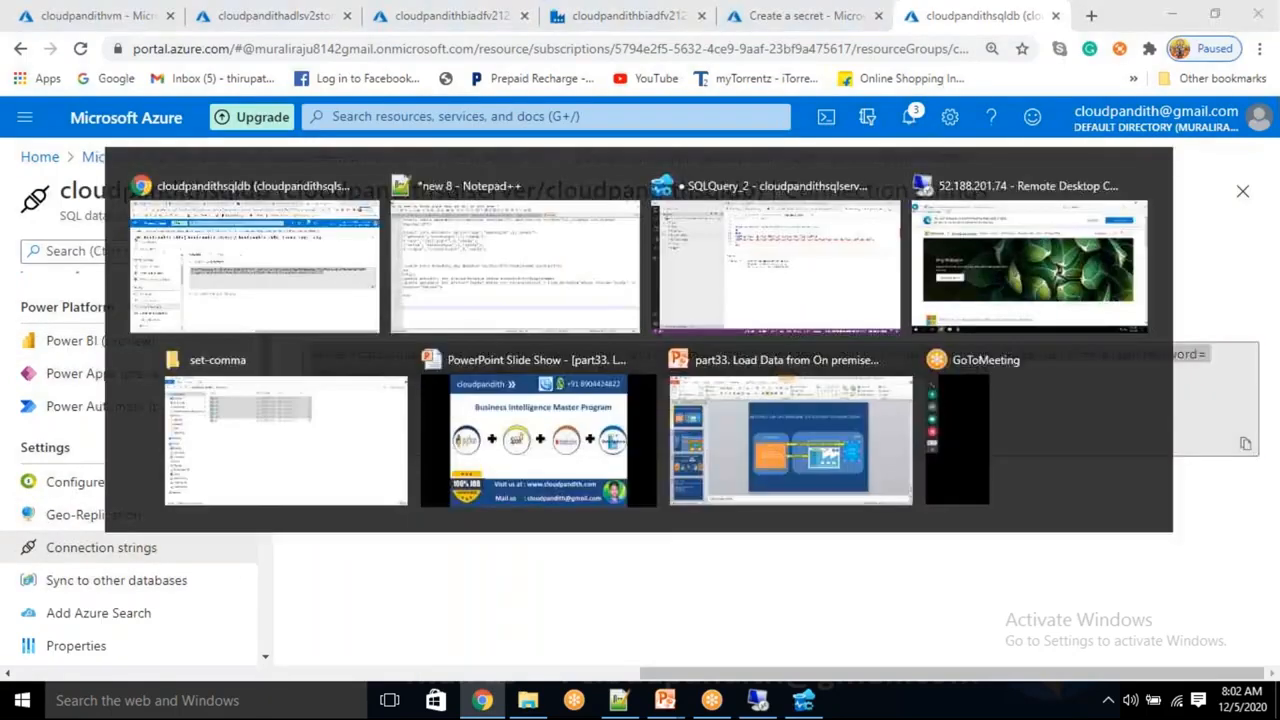
{"action": "key", "text": "ctrl+v"}
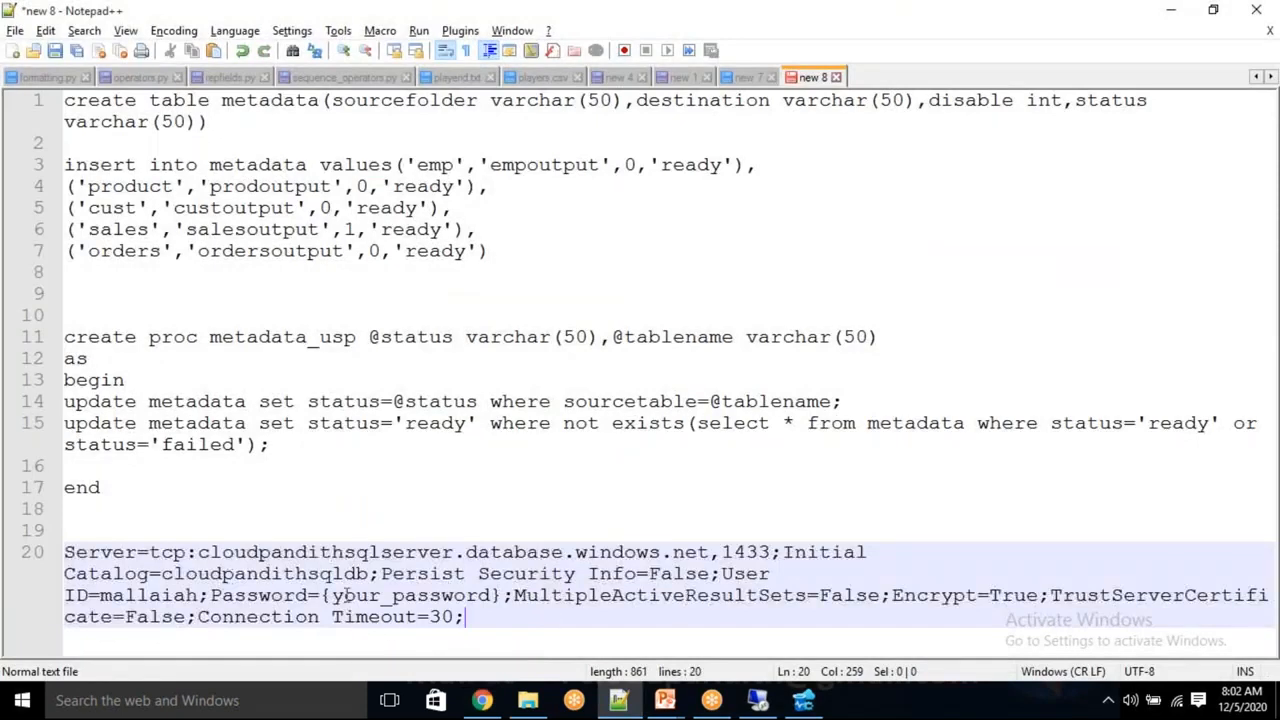
{"action": "left_click_drag", "start_coordinate": [322, 595], "coordinate": [509, 600]}
{"action": "key", "text": "Delete"}
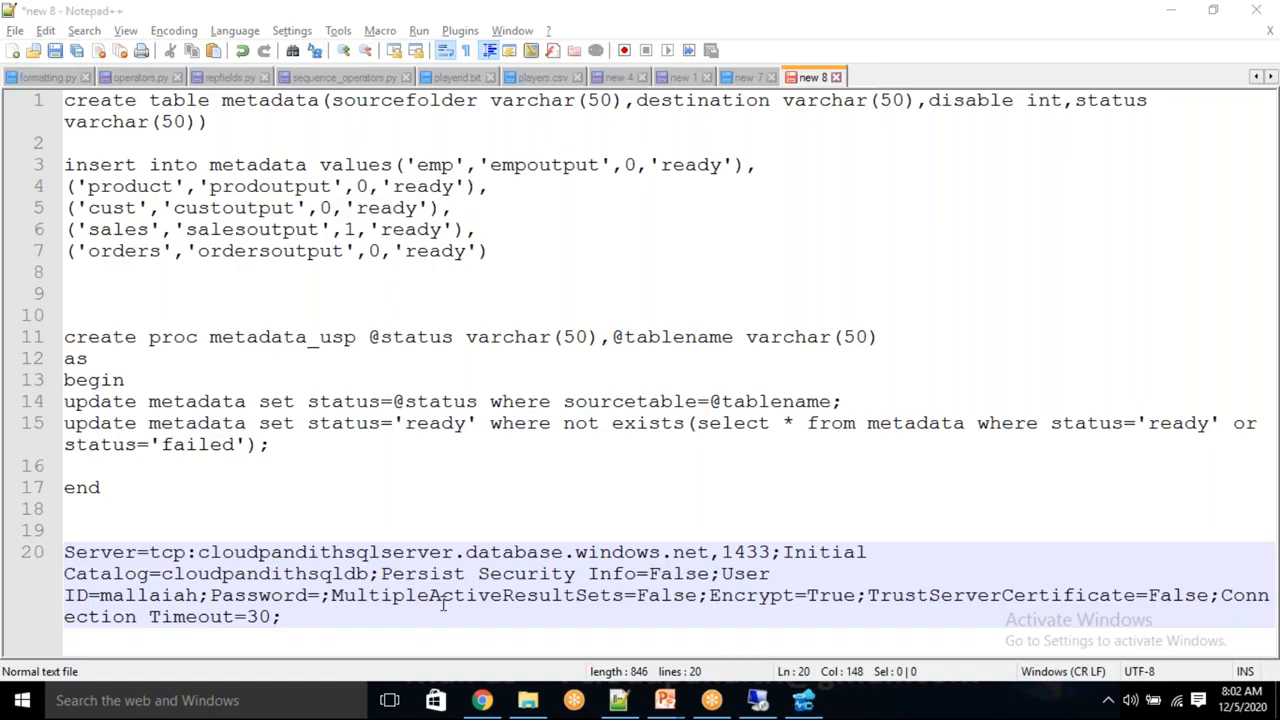
{"action": "key", "text": "ctrl+z"}
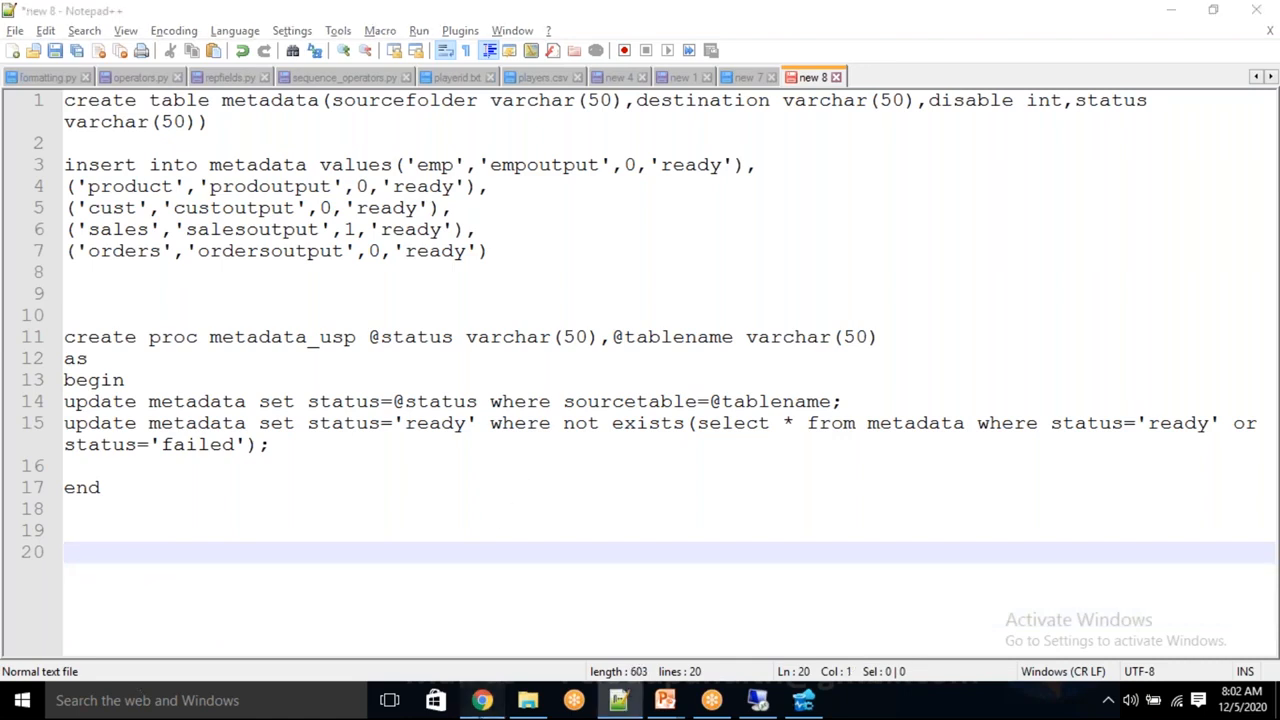
{"action": "key", "text": "alt+Tab"}
Paste the edited connection string as sqldbconnectionstring's value and create the secret
{"action": "left_click", "coordinate": [785, 15]}
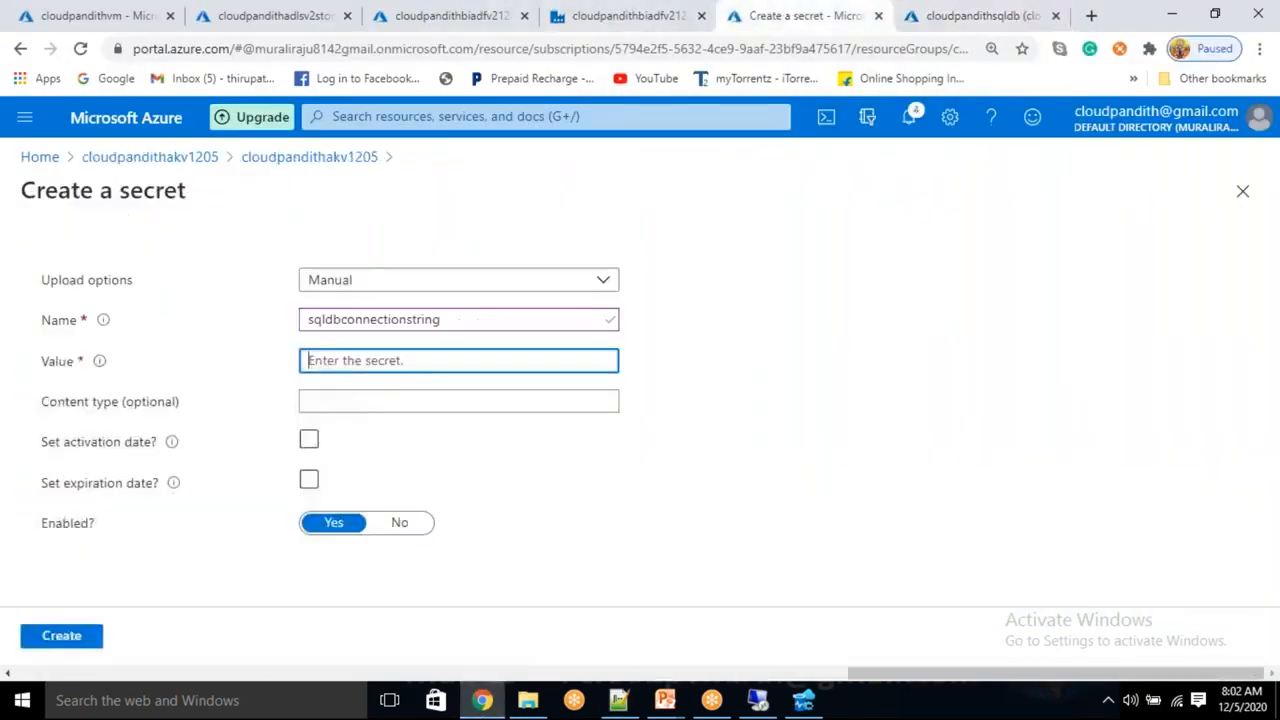
{"action": "key", "text": "ctrl+v"}
{"action": "left_click", "coordinate": [78, 632]}
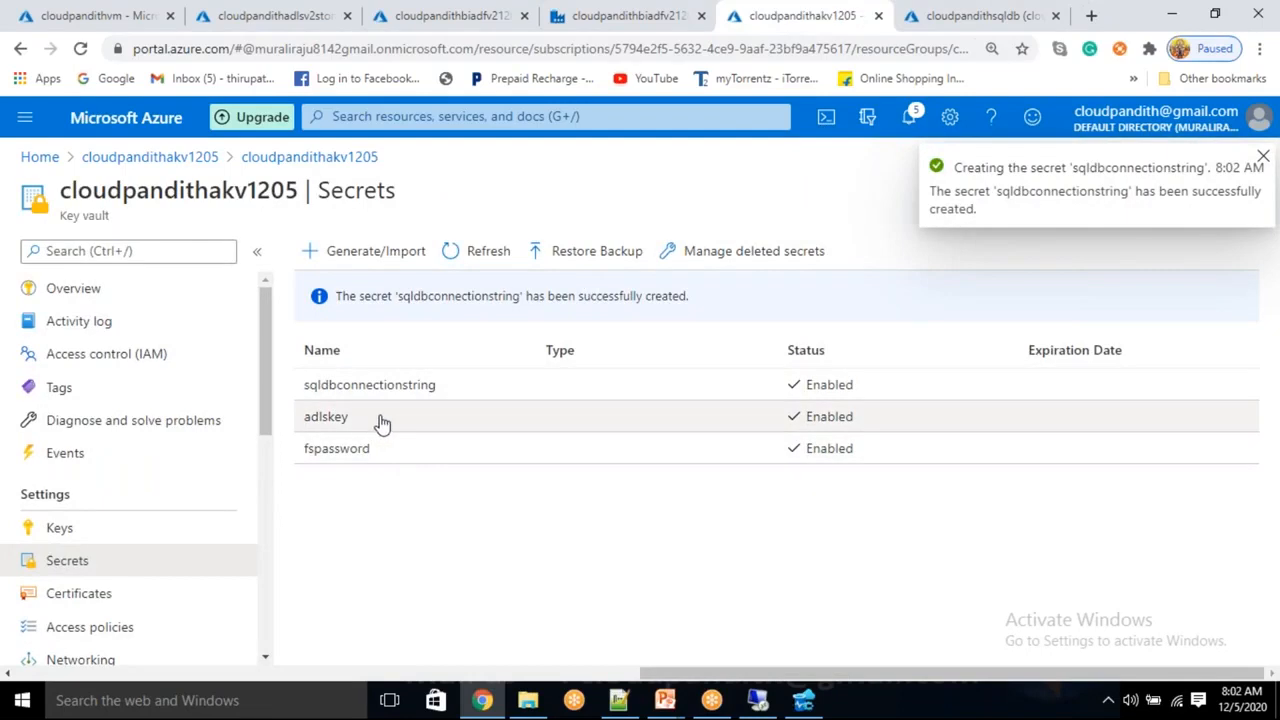
{"action": "left_click_drag", "start_coordinate": [386, 460], "coordinate": [297, 463]}
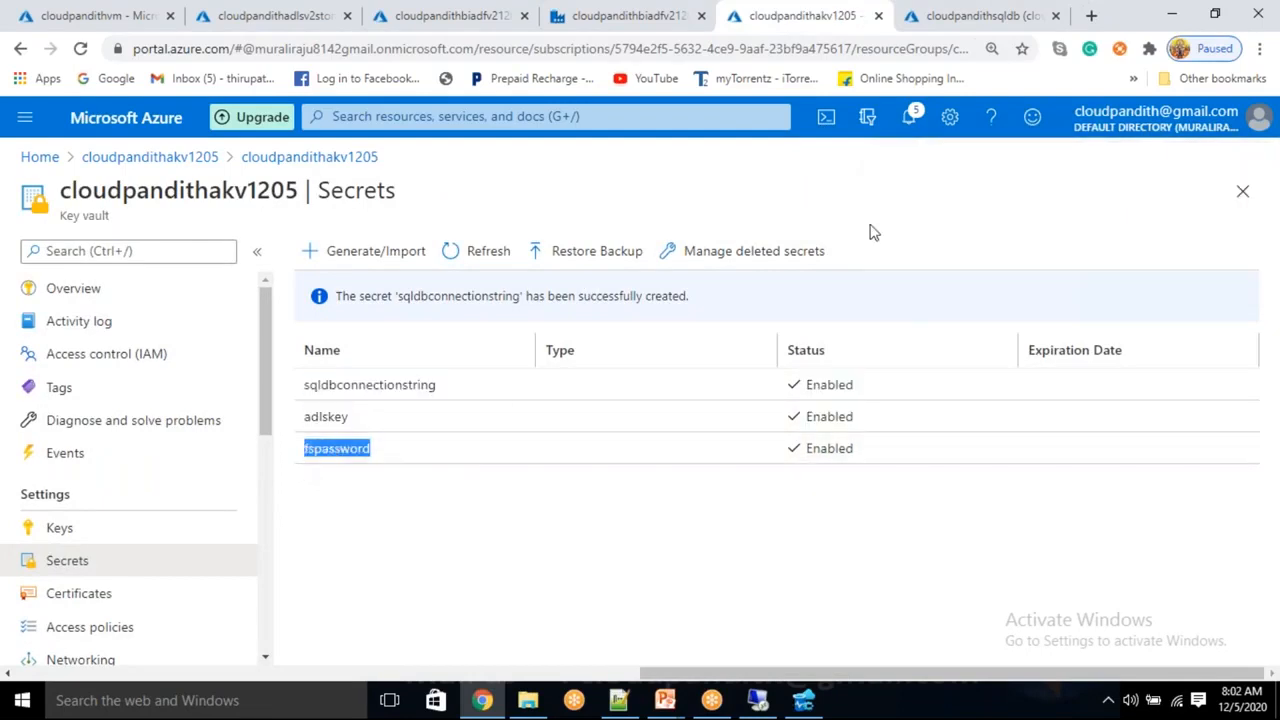
{"action": "left_click", "coordinate": [925, 14]}
Source LS_FileSystem's password from secret fspassword via LS_AKV, test, and create it
{"action": "left_click", "coordinate": [593, 15]}
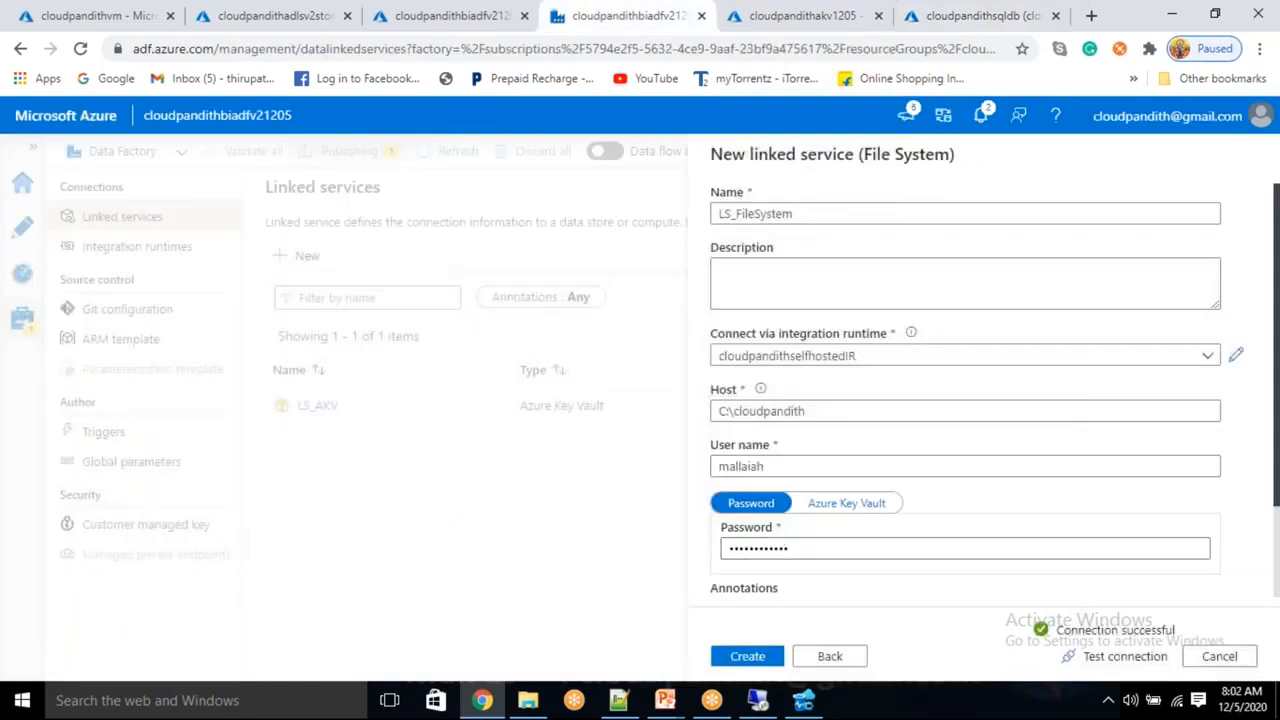
{"action": "left_click", "coordinate": [842, 510]}
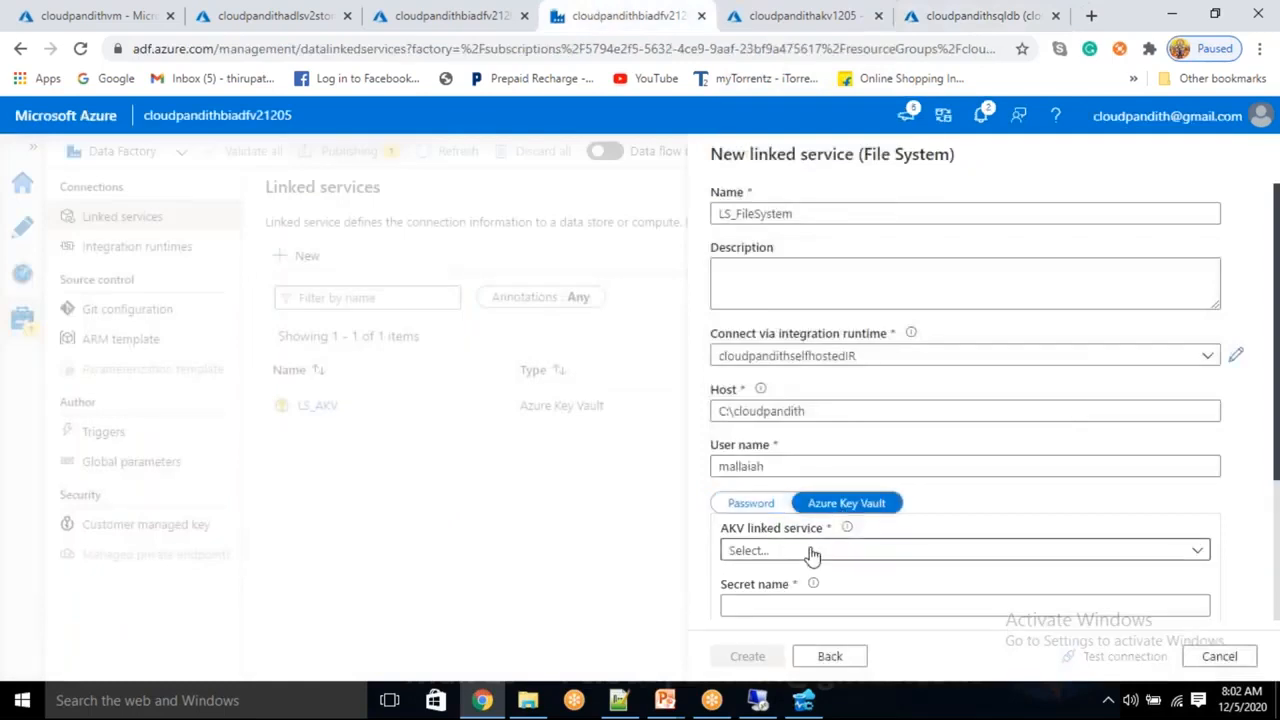
{"action": "left_click", "coordinate": [810, 553]}
{"action": "scroll", "coordinate": [785, 605], "scroll_direction": "down", "scroll_amount": 2}
{"action": "scroll", "coordinate": [787, 600], "scroll_direction": "up", "scroll_amount": 1}
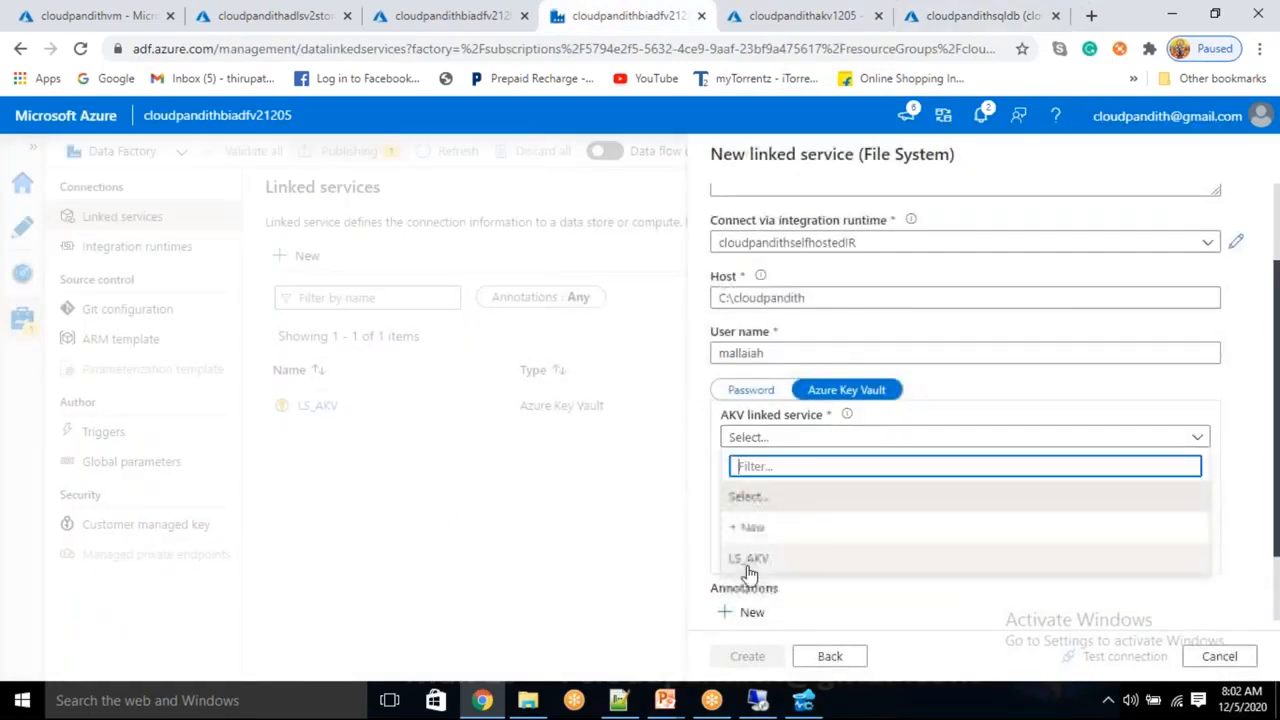
{"action": "left_click", "coordinate": [749, 556]}
{"action": "left_click", "coordinate": [767, 487]}
{"action": "key", "text": "ctrl+v"}
{"action": "left_click", "coordinate": [1126, 656]}
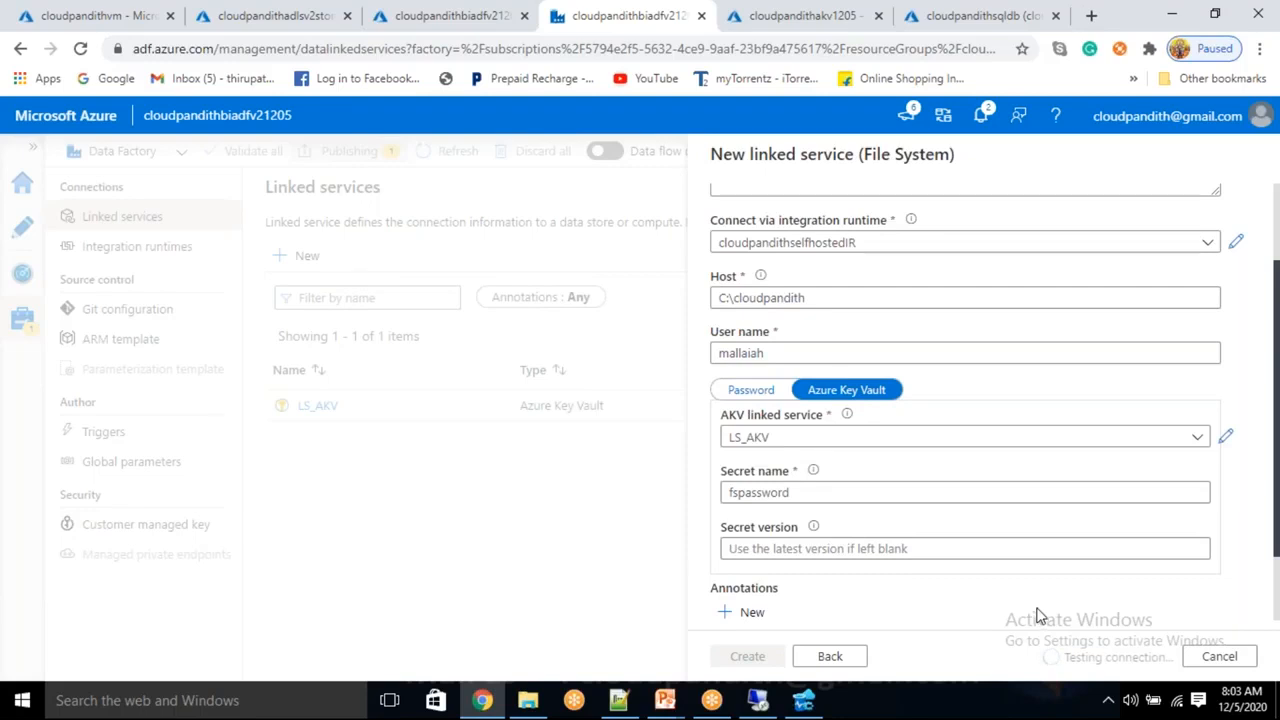
{"action": "left_click", "coordinate": [745, 660]}
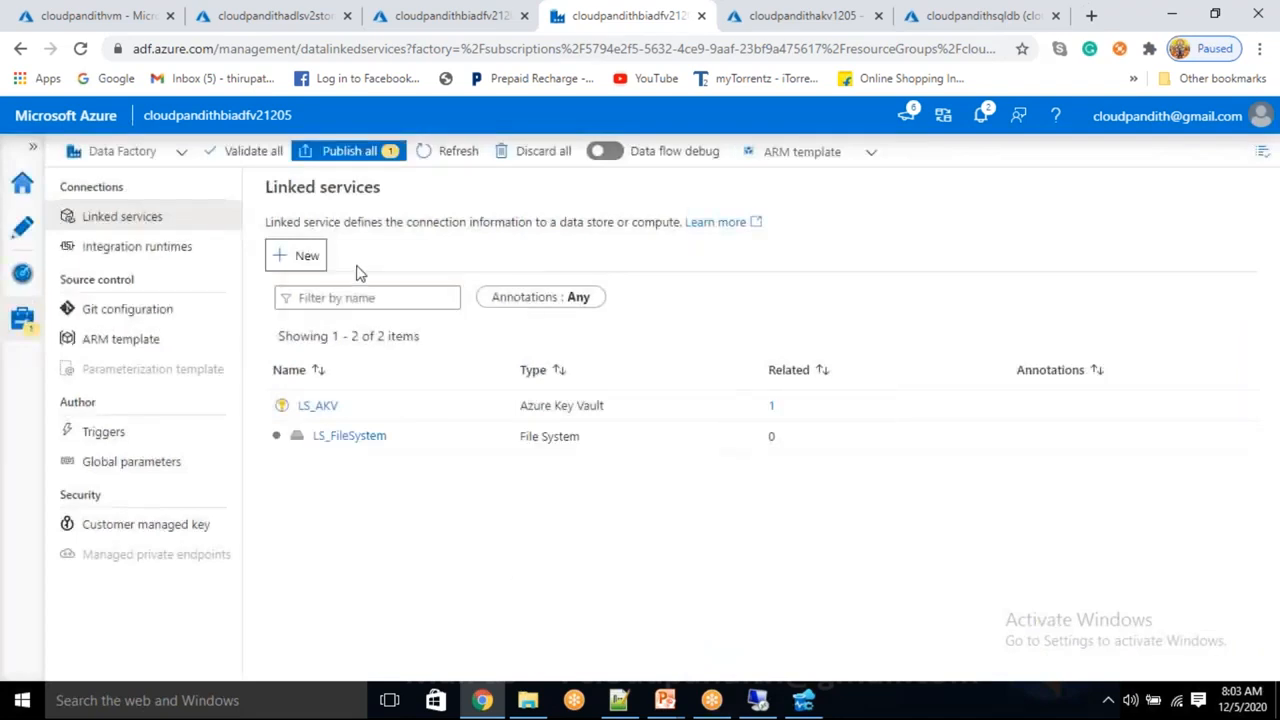
Start a new Azure Data Lake Storage Gen2 linked service and rename it LS_ADLSGen2
{"action": "left_click", "coordinate": [298, 254]}
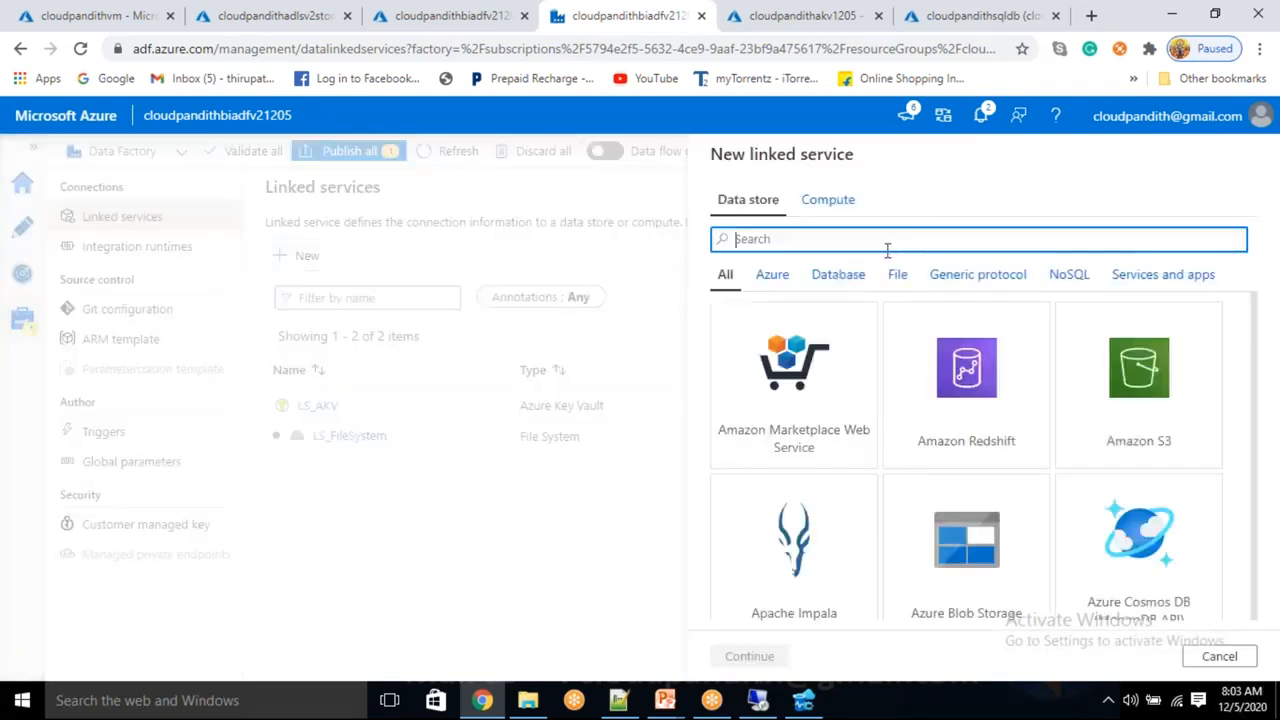
{"action": "type", "text": "GEN2"}
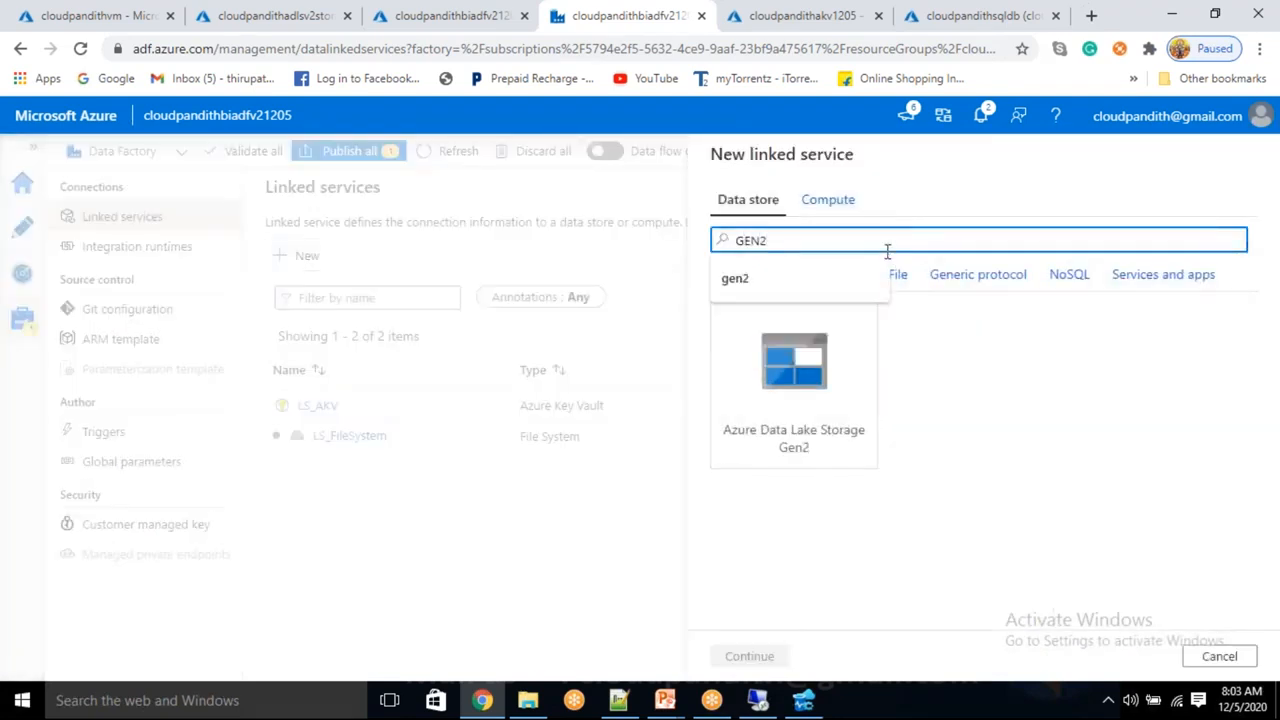
{"action": "left_click", "coordinate": [820, 398]}
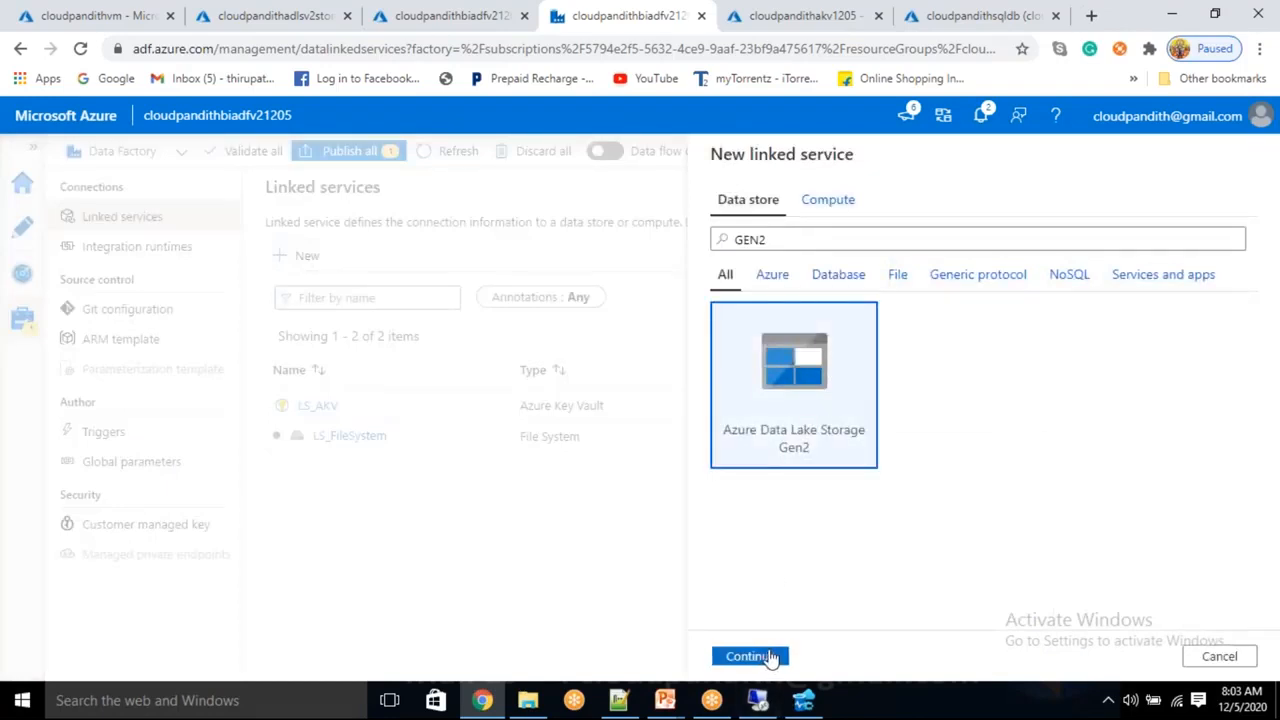
{"action": "left_click", "coordinate": [764, 657]}
{"action": "key", "text": "ctrl+a"}
{"action": "key", "text": "BackSpace"}
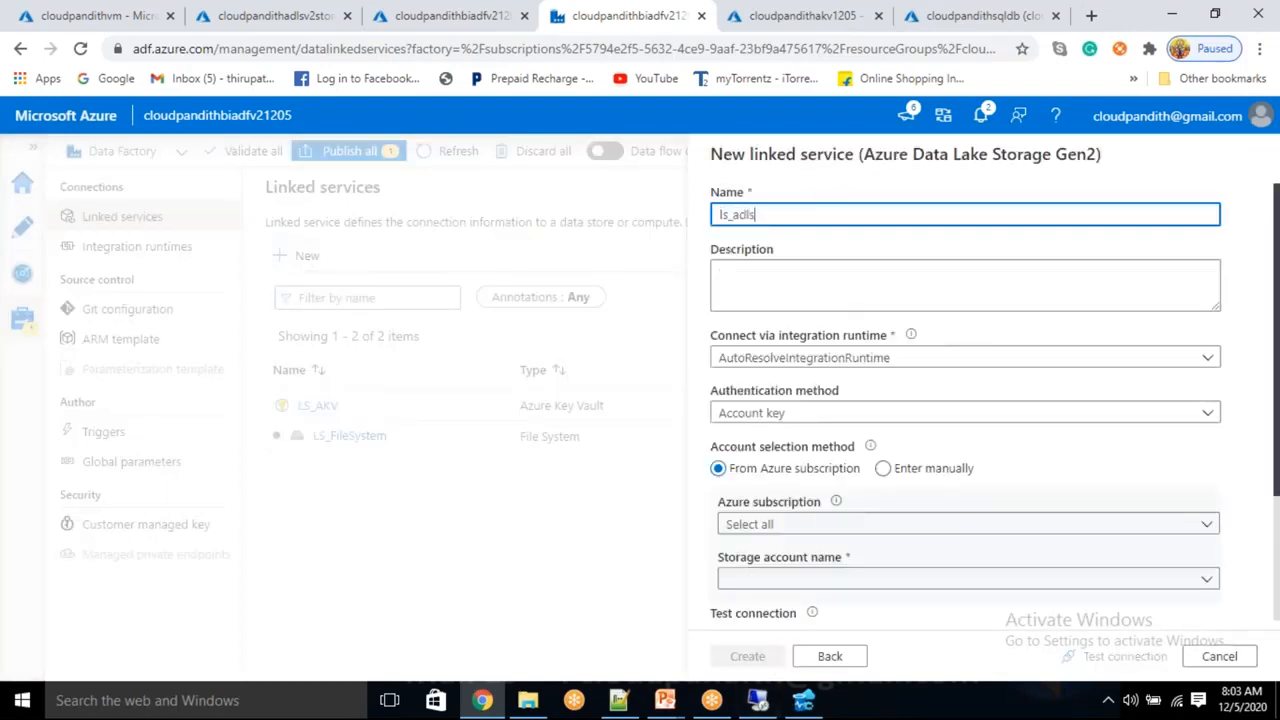
{"action": "key", "text": "ctrl+a"}
{"action": "key", "text": "BackSpace"}
Keep Account key authentication and choose to enter the storage account manually
{"action": "left_click", "coordinate": [795, 418]}
{"action": "left_click", "coordinate": [795, 418]}
{"action": "left_click", "coordinate": [795, 418]}
{"action": "left_click", "coordinate": [883, 470]}
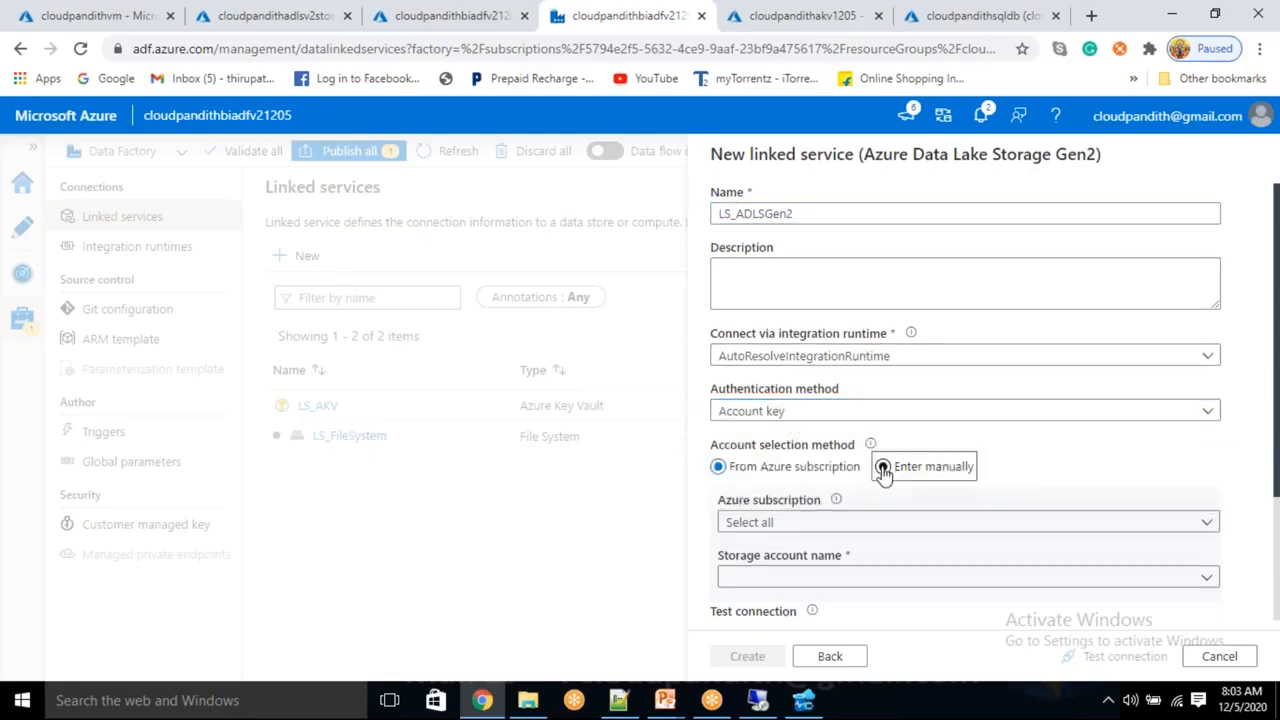
{"action": "scroll", "coordinate": [883, 471], "scroll_direction": "down", "scroll_amount": 1}
Take the account key from Azure Key Vault via LS_AKV and view the vault's secrets list
{"action": "left_click", "coordinate": [793, 511]}
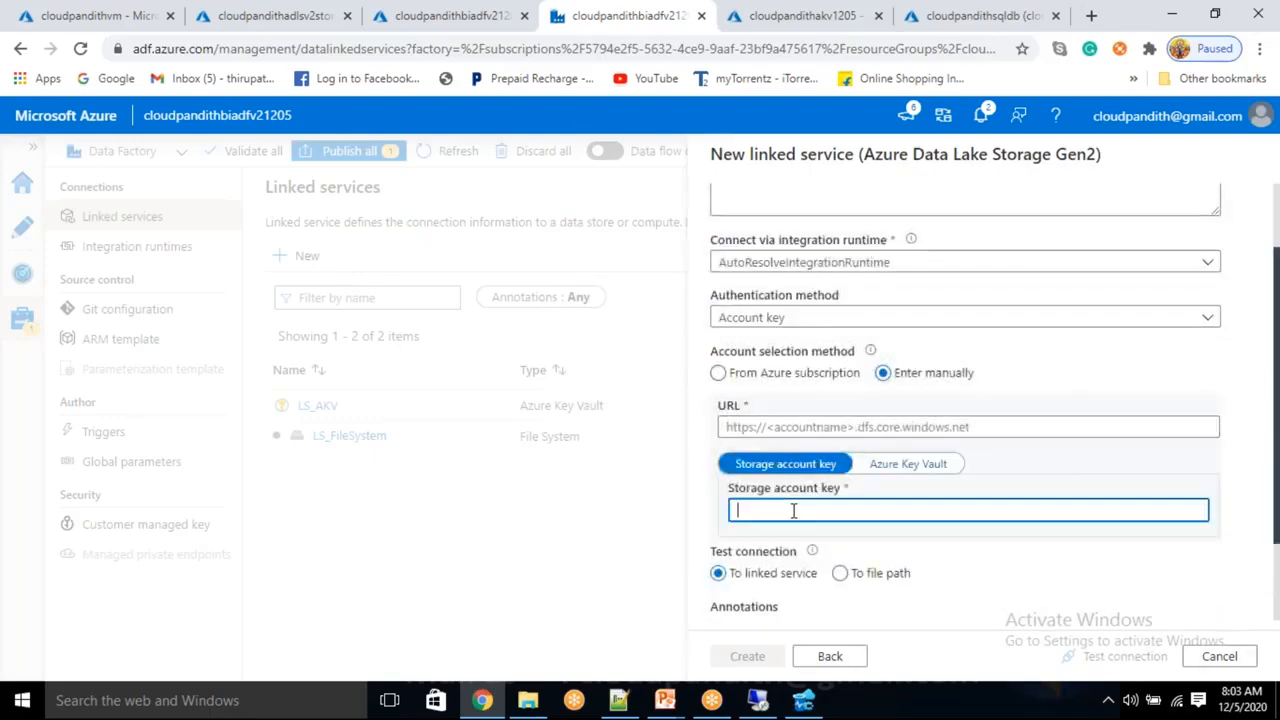
{"action": "left_click", "coordinate": [910, 465]}
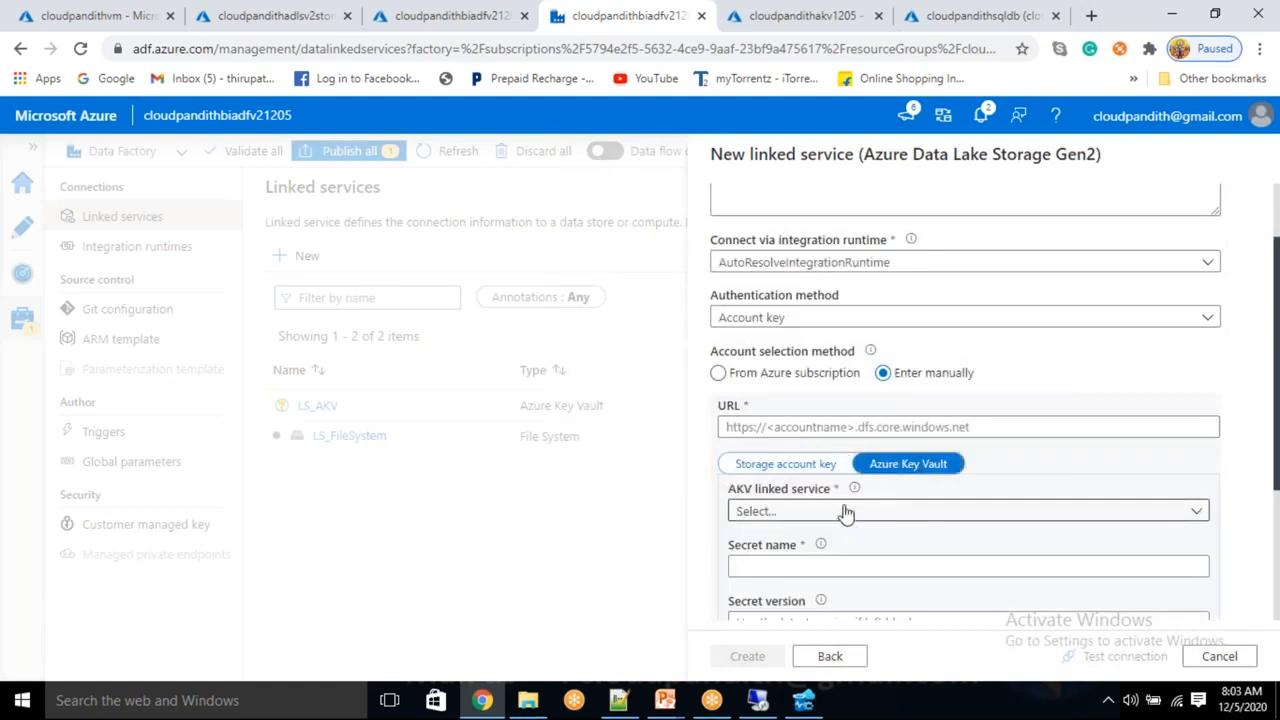
{"action": "left_click", "coordinate": [838, 513]}
{"action": "scroll", "coordinate": [786, 586], "scroll_direction": "down", "scroll_amount": 1}
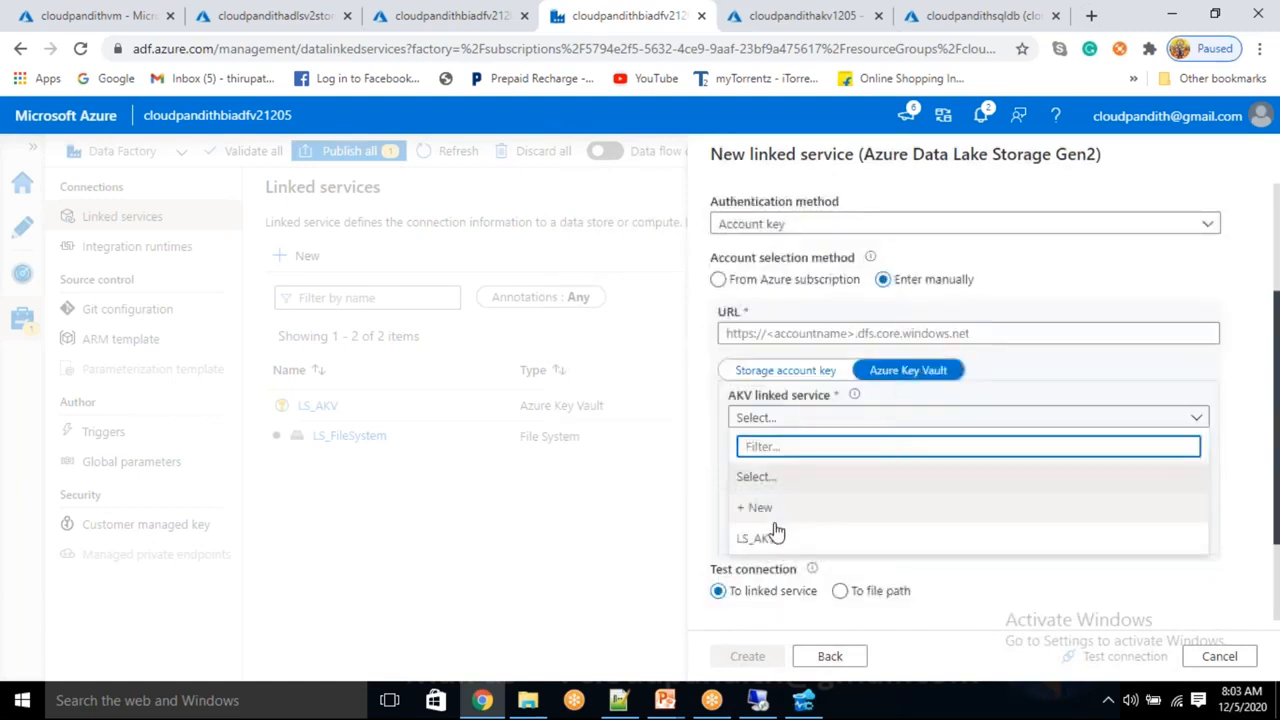
{"action": "left_click", "coordinate": [765, 535]}
{"action": "left_click", "coordinate": [775, 471]}
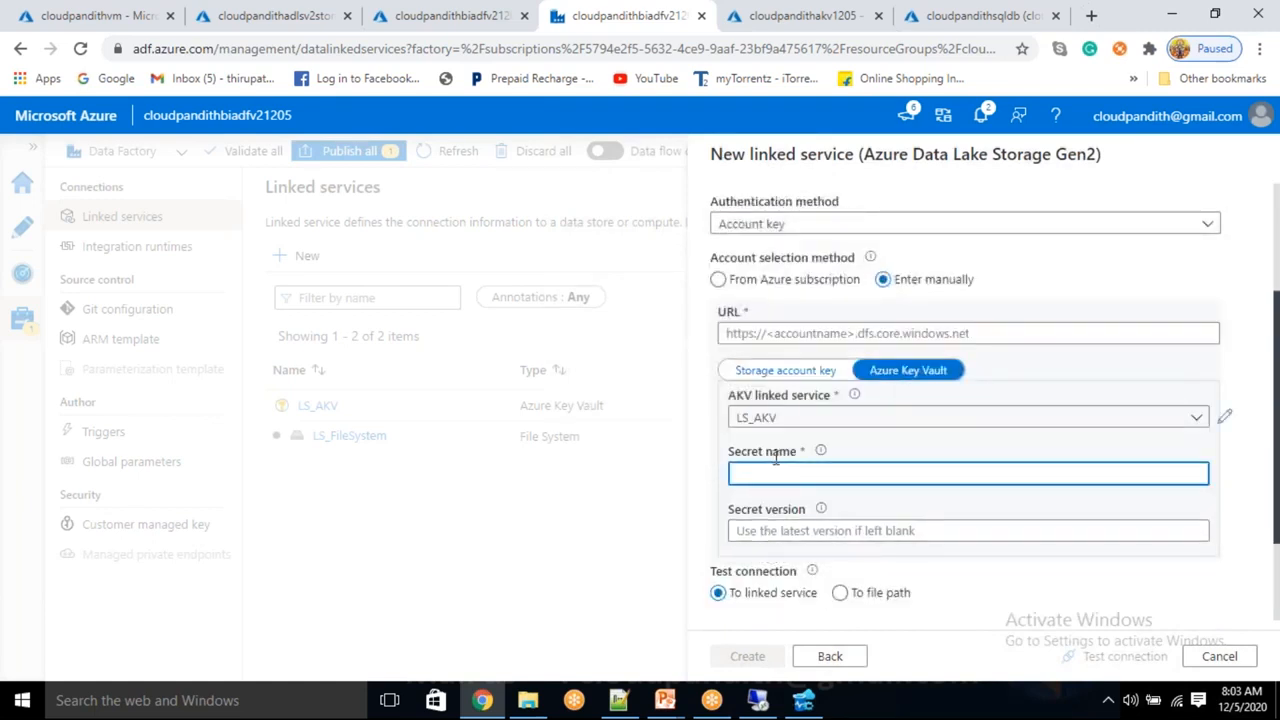
{"action": "left_click", "coordinate": [805, 16]}
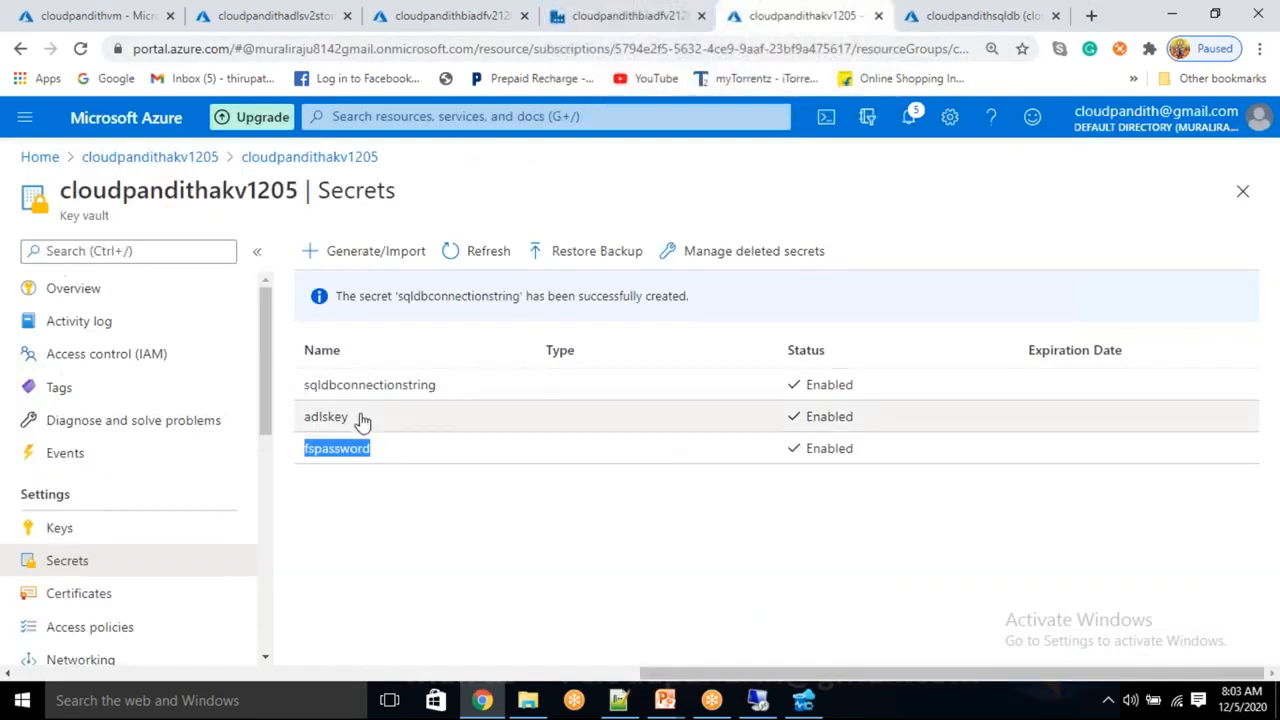
Copy the adlskey secret name from the key vault into the form's Secret name
{"action": "left_click_drag", "start_coordinate": [362, 422], "coordinate": [309, 428]}
{"action": "key", "text": "ctrl+c"}
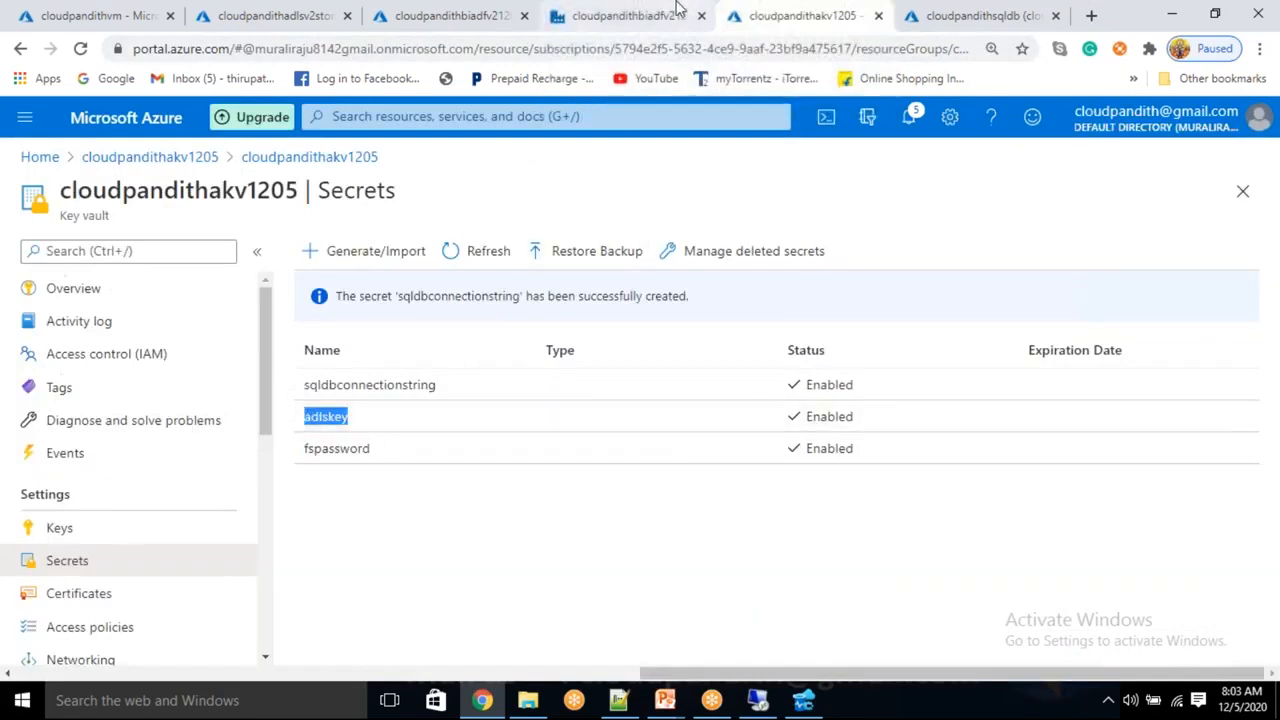
{"action": "left_click", "coordinate": [677, 12]}
{"action": "key", "text": "ctrl+v"}
Copy the storage account name cloudpandithadlsv2store from Access keys for the URL
{"action": "left_click", "coordinate": [767, 334]}
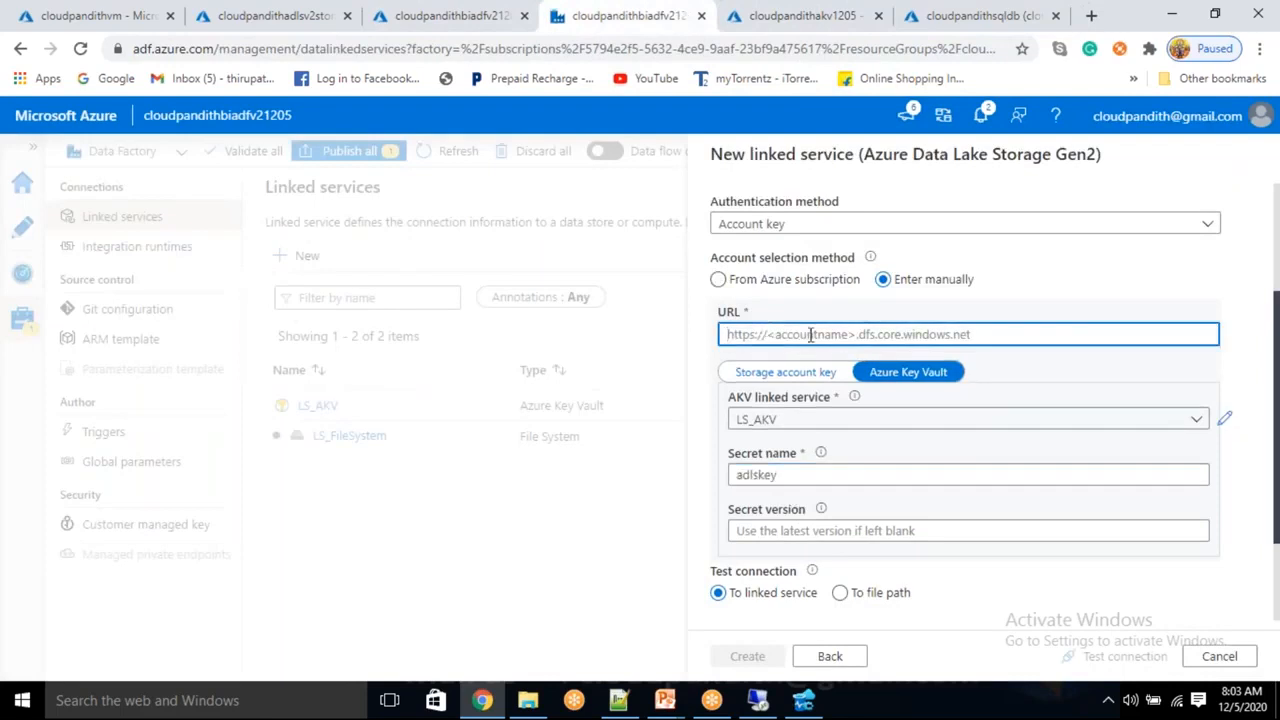
{"action": "left_click", "coordinate": [255, 14]}
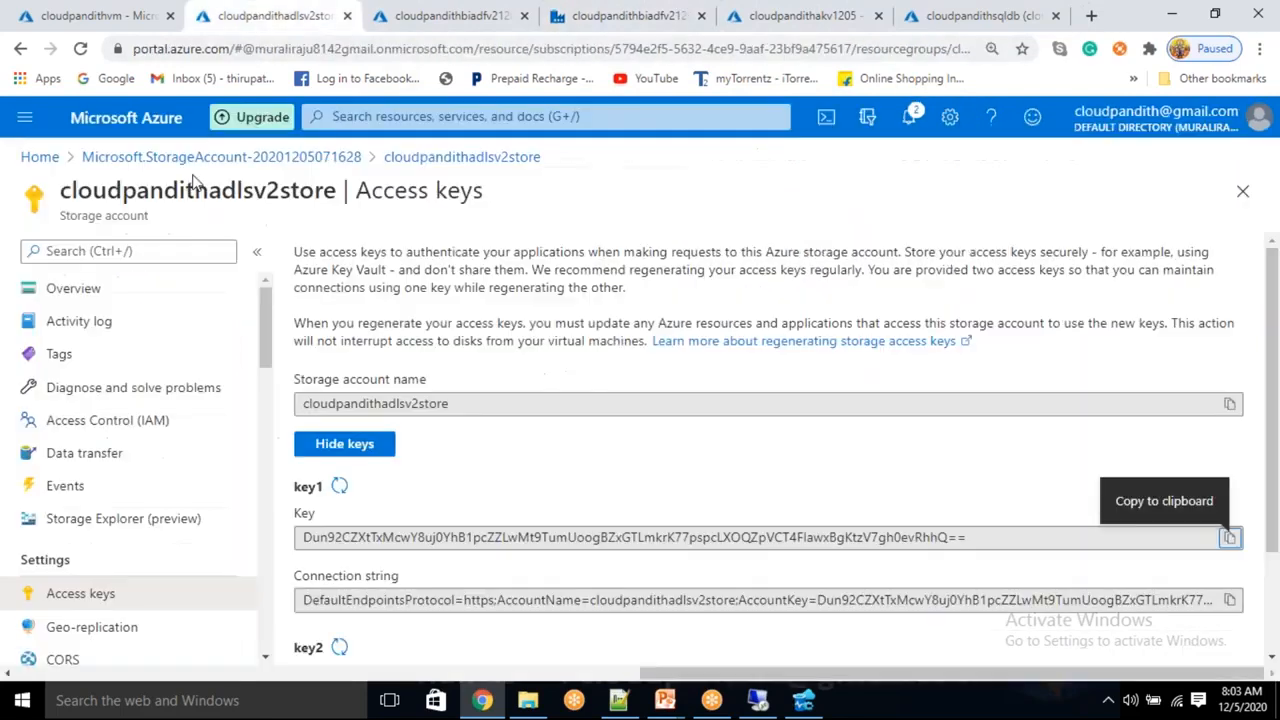
{"action": "double_click", "coordinate": [187, 190]}
{"action": "key", "text": "ctrl+c"}
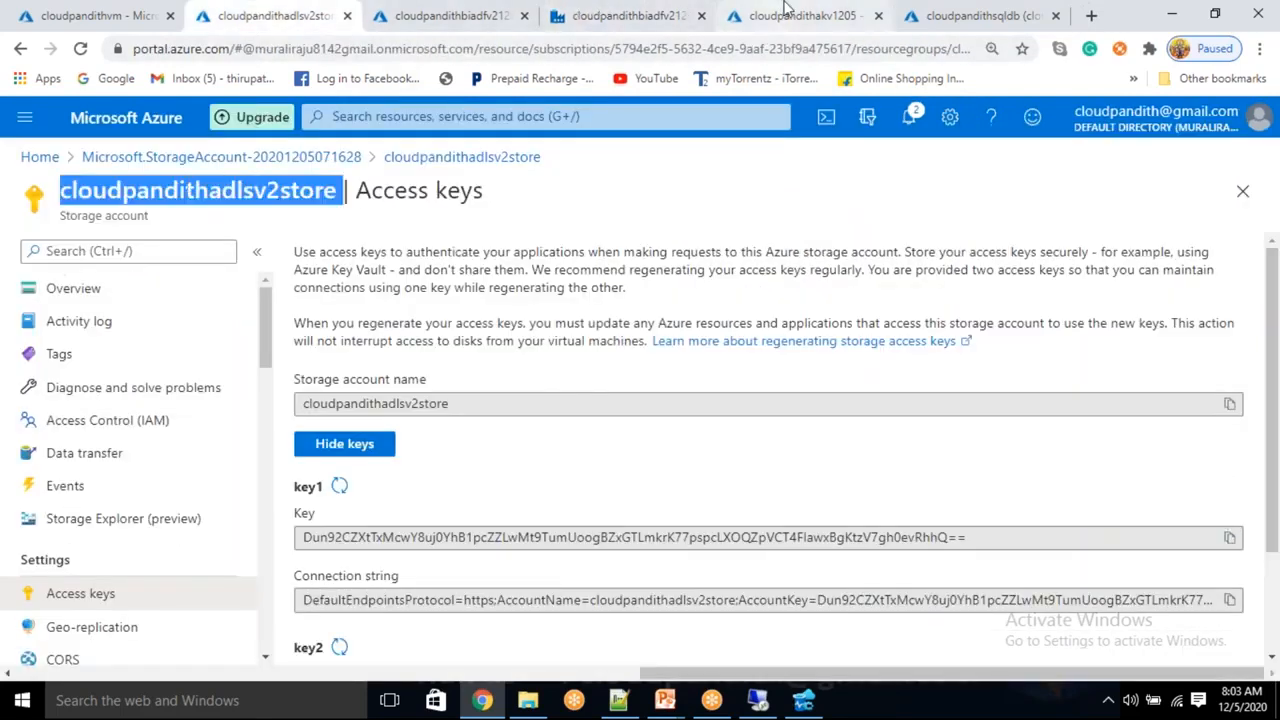
{"action": "left_click", "coordinate": [622, 15]}
{"action": "type", "text": "h"}
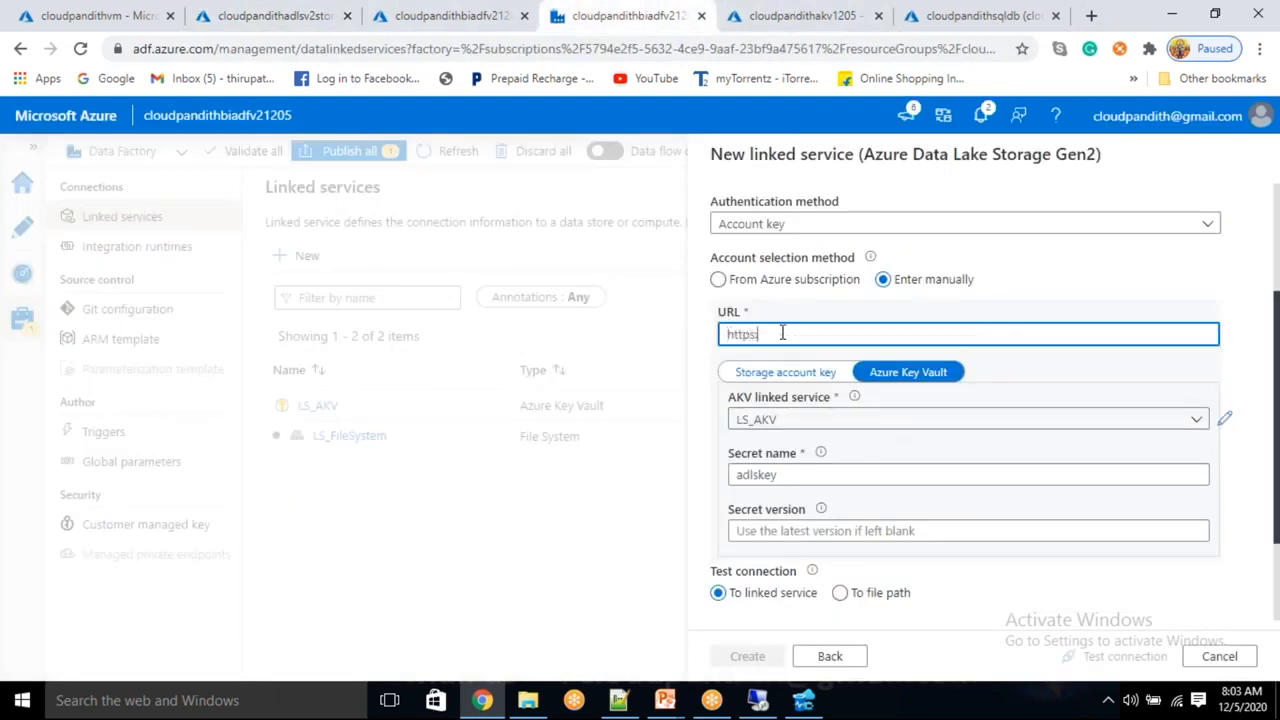
{"action": "type", "text": "ttps://"}
{"action": "key", "text": "ctrl+v"}
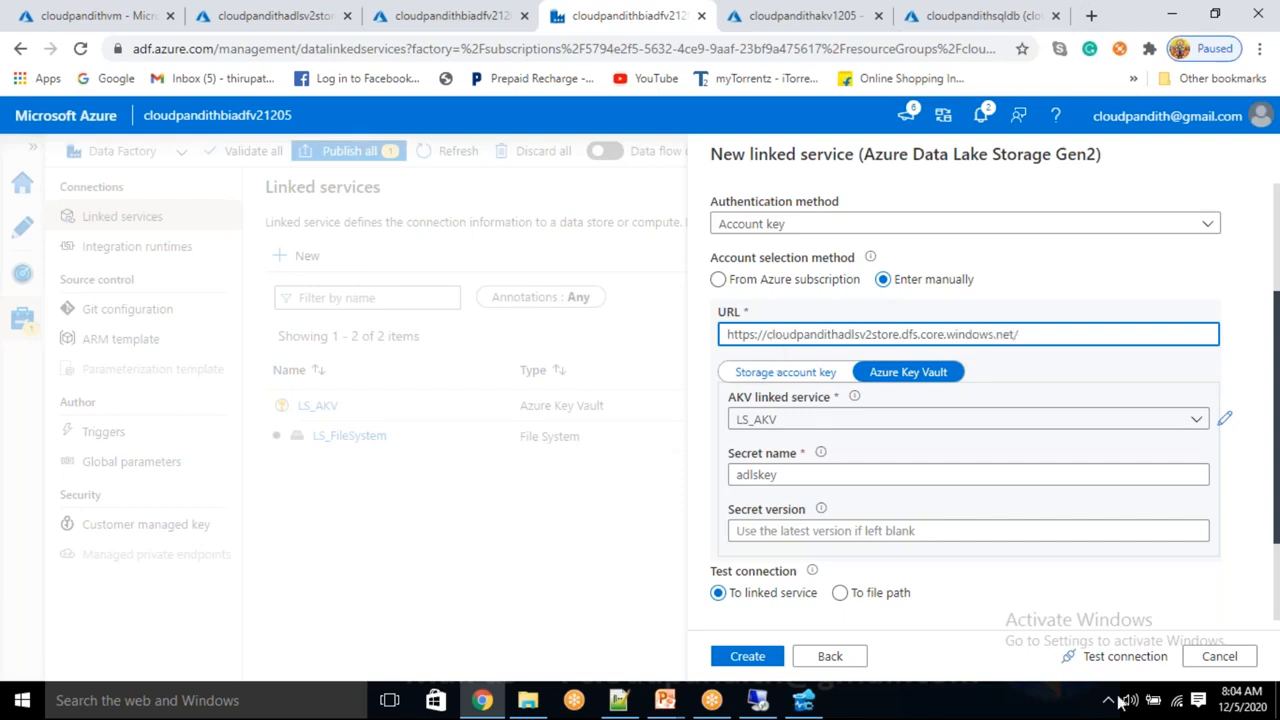
{"action": "left_click", "coordinate": [1108, 657]}
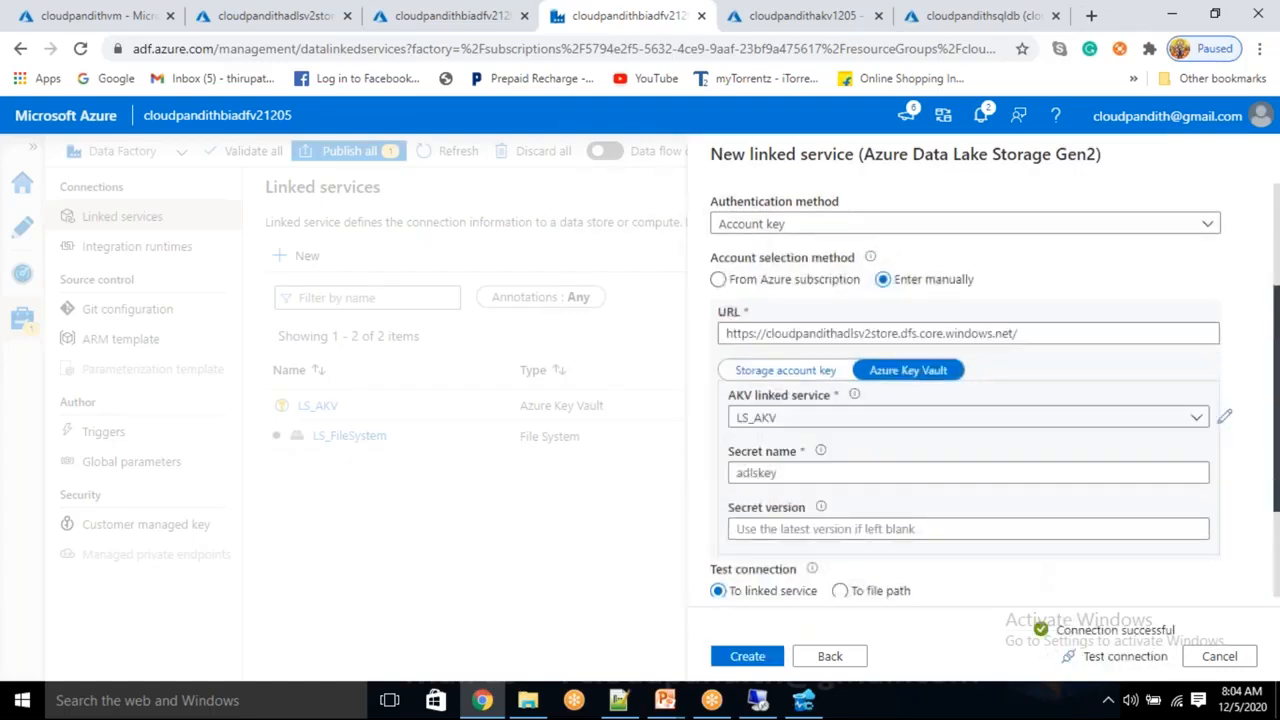
Try the self-hosted runtime, revert to AutoResolveIntegrationRuntime, and create LS_ADLSGen2
{"action": "scroll", "coordinate": [898, 454], "scroll_direction": "up", "scroll_amount": 3}
{"action": "left_click", "coordinate": [820, 358]}
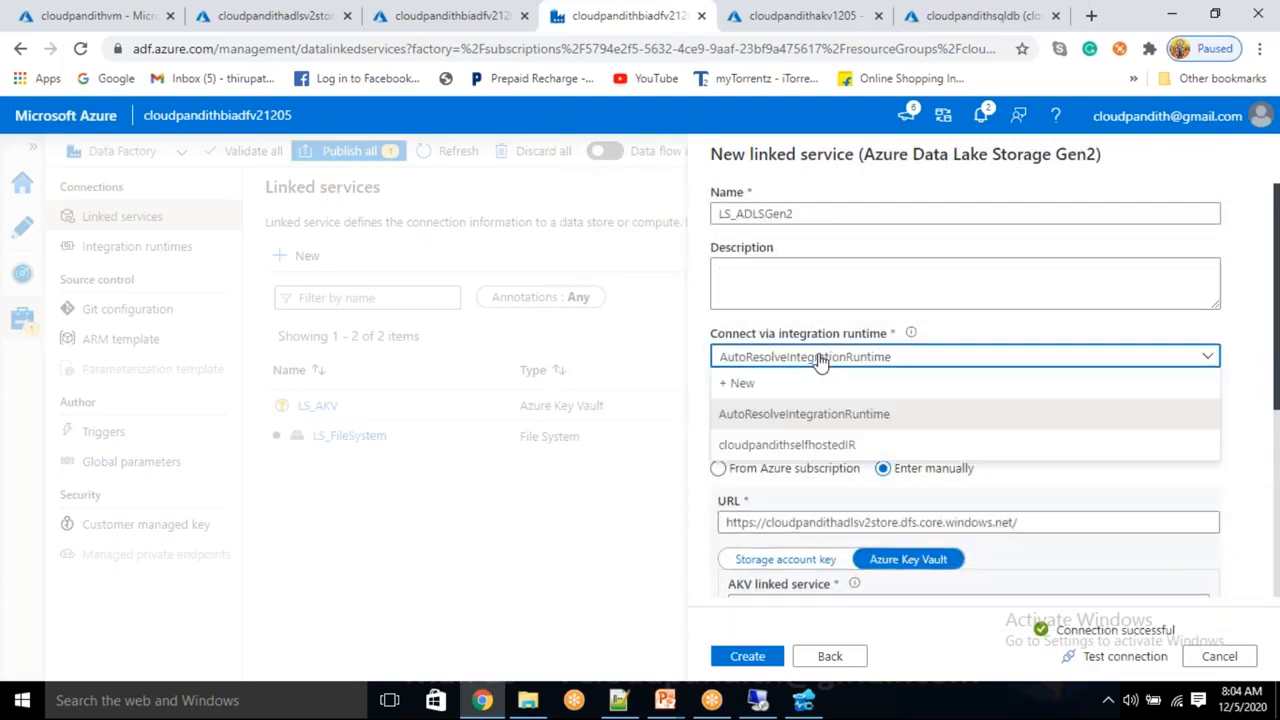
{"action": "left_click", "coordinate": [786, 446]}
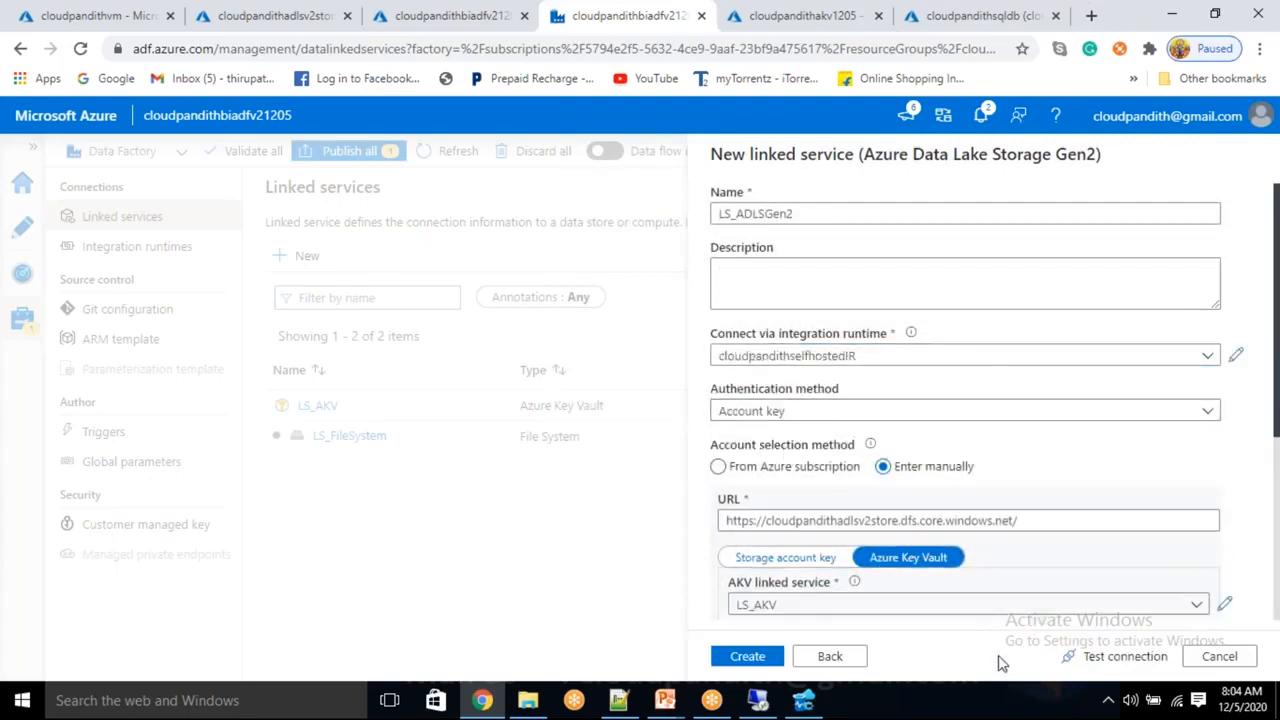
{"action": "left_click", "coordinate": [1113, 653]}
{"action": "scroll", "coordinate": [1089, 568], "scroll_direction": "down", "scroll_amount": 3}
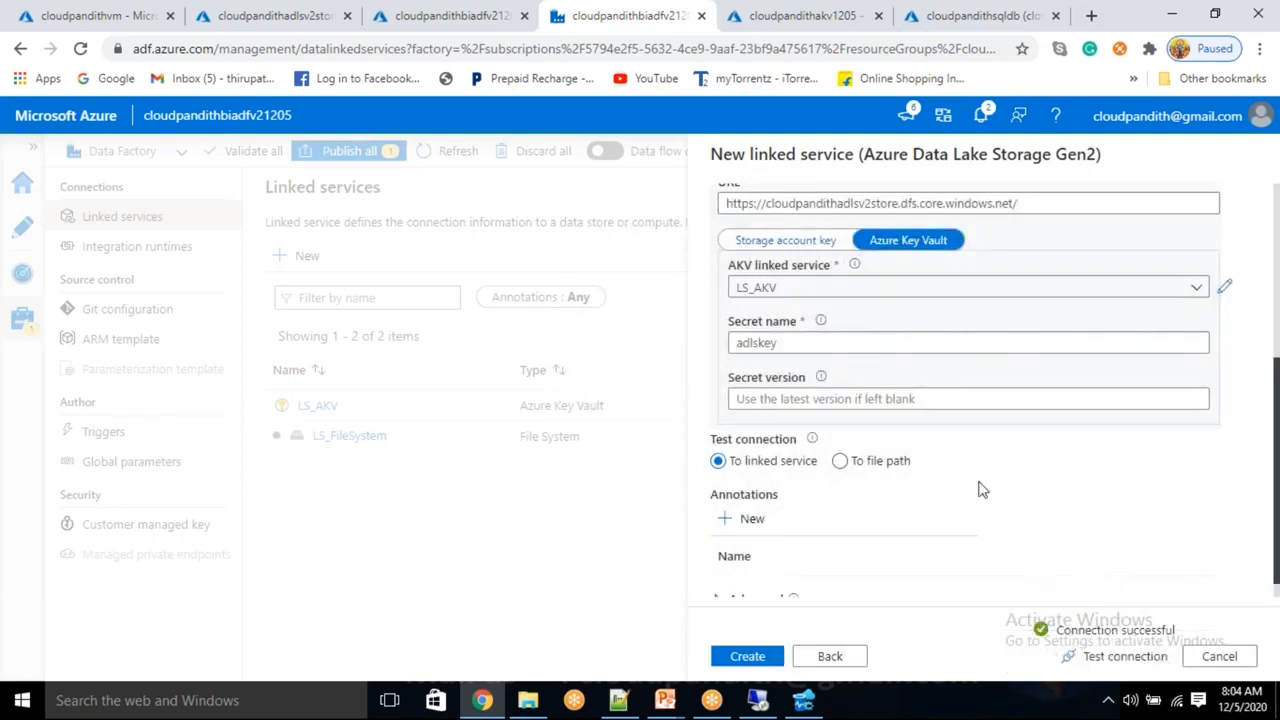
{"action": "scroll", "coordinate": [981, 489], "scroll_direction": "up", "scroll_amount": 1}
{"action": "scroll", "coordinate": [981, 489], "scroll_direction": "up", "scroll_amount": 3}
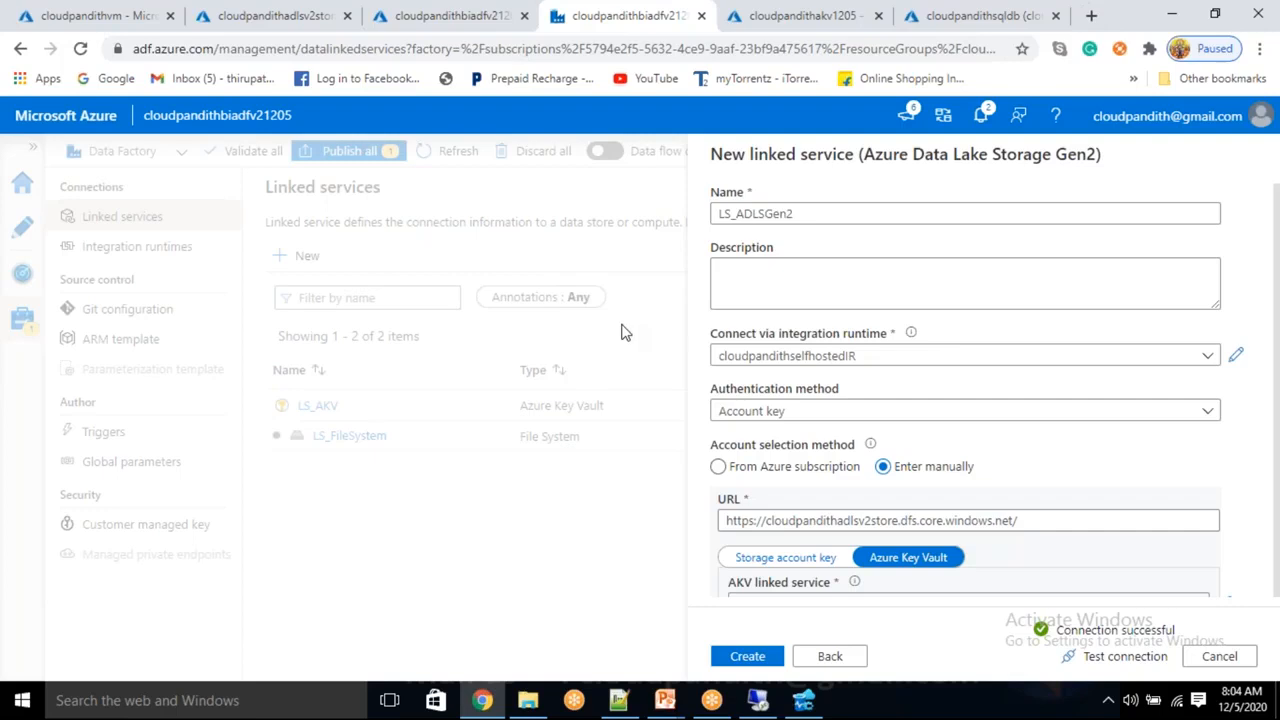
{"action": "left_click", "coordinate": [880, 357]}
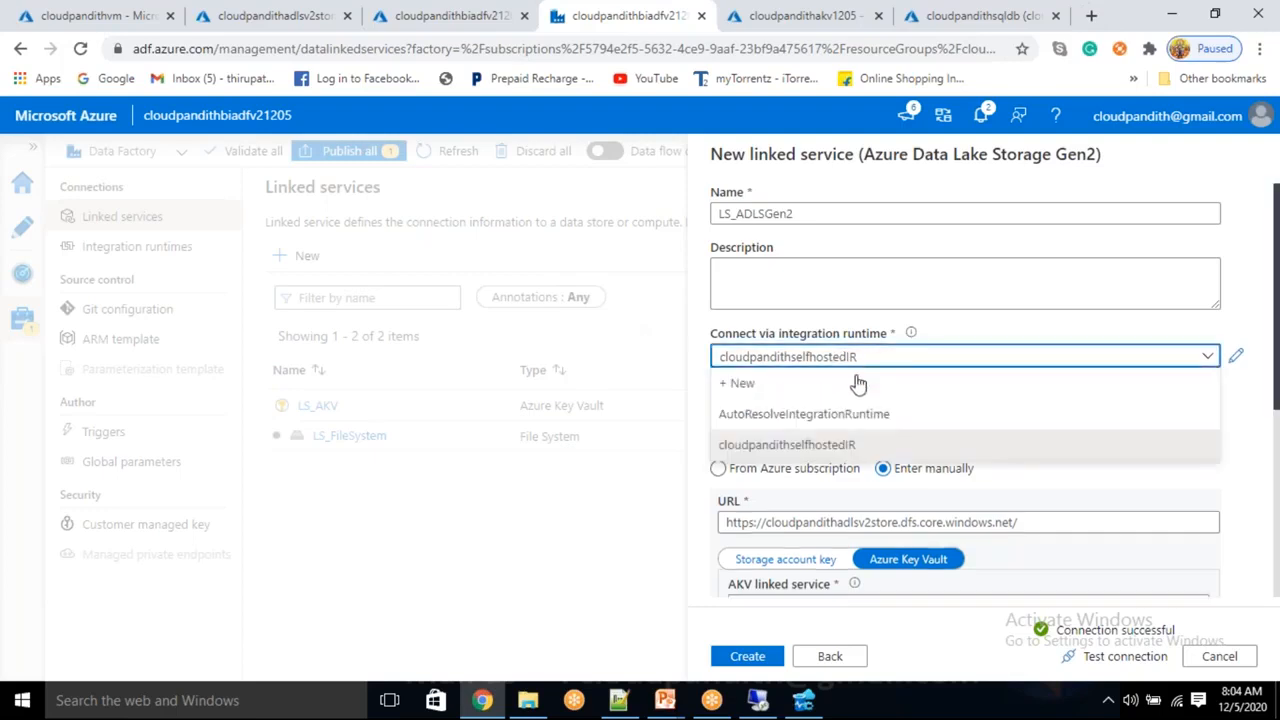
{"action": "left_click", "coordinate": [818, 414]}
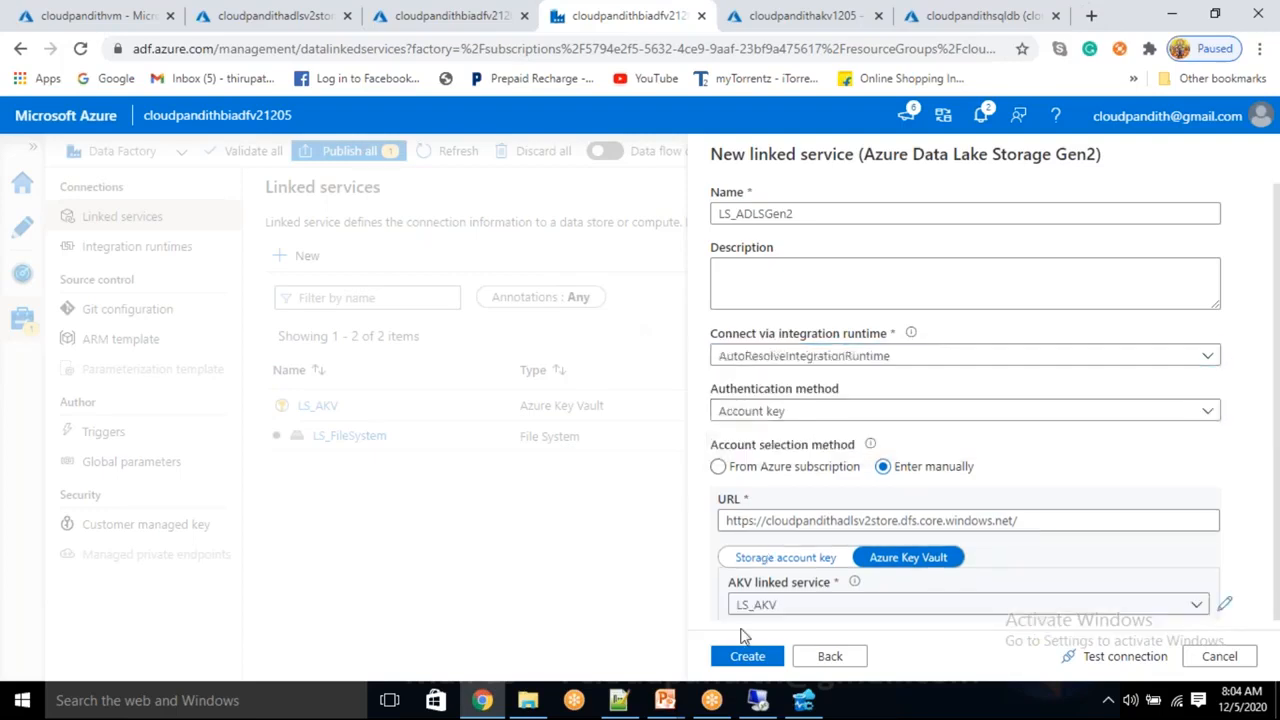
{"action": "left_click", "coordinate": [757, 664]}
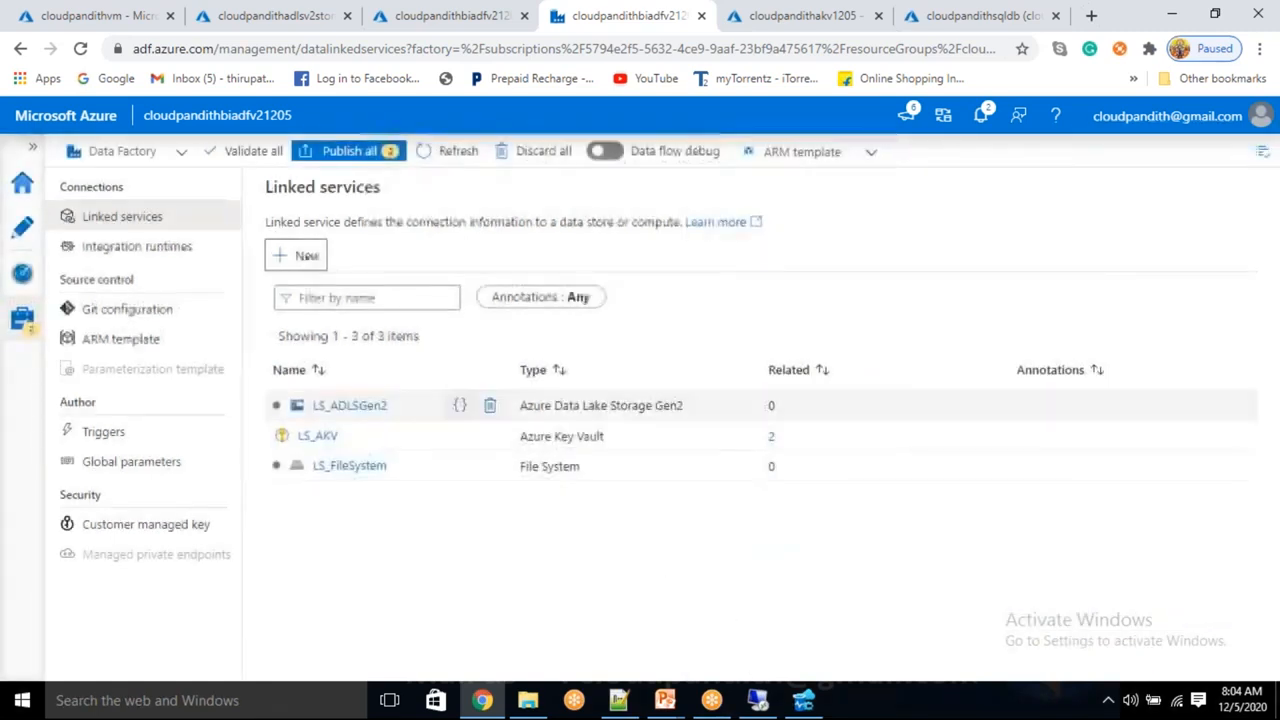
Start an Azure SQL Database linked service named LS_ASDB on AutoResolveIntegrationRuntime
{"action": "left_click", "coordinate": [303, 256]}
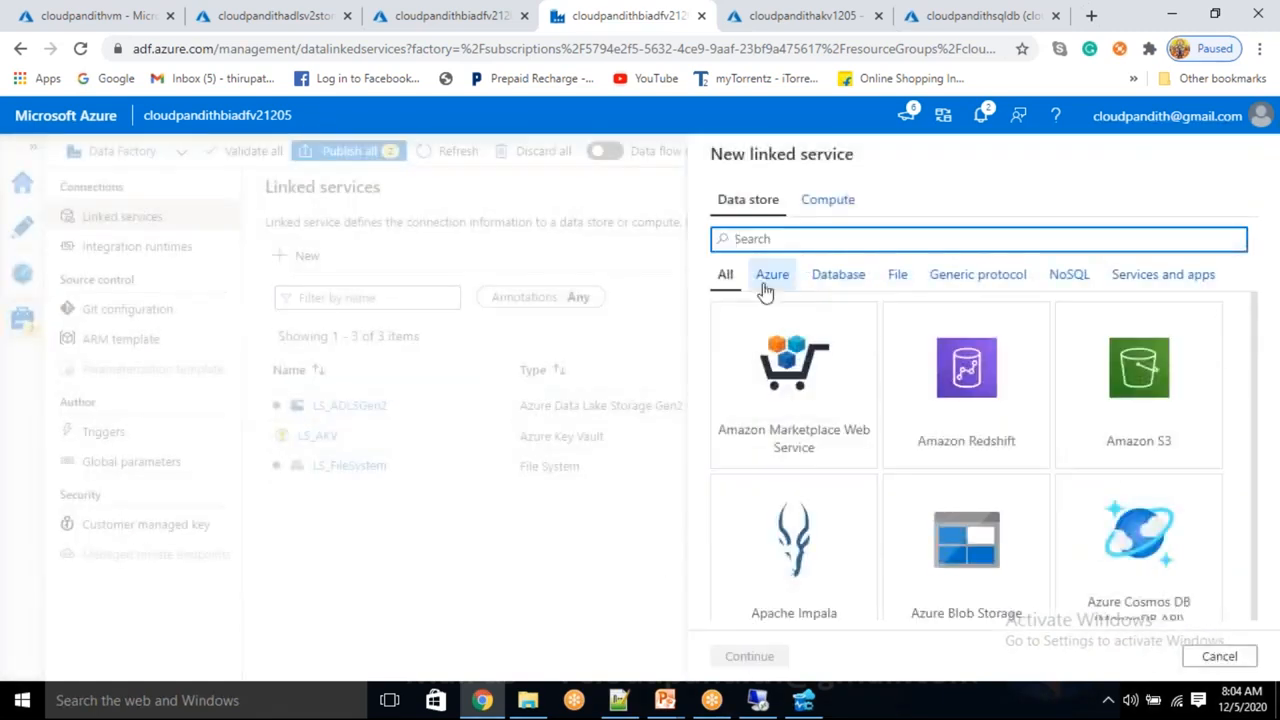
{"action": "type", "text": "sql data"}
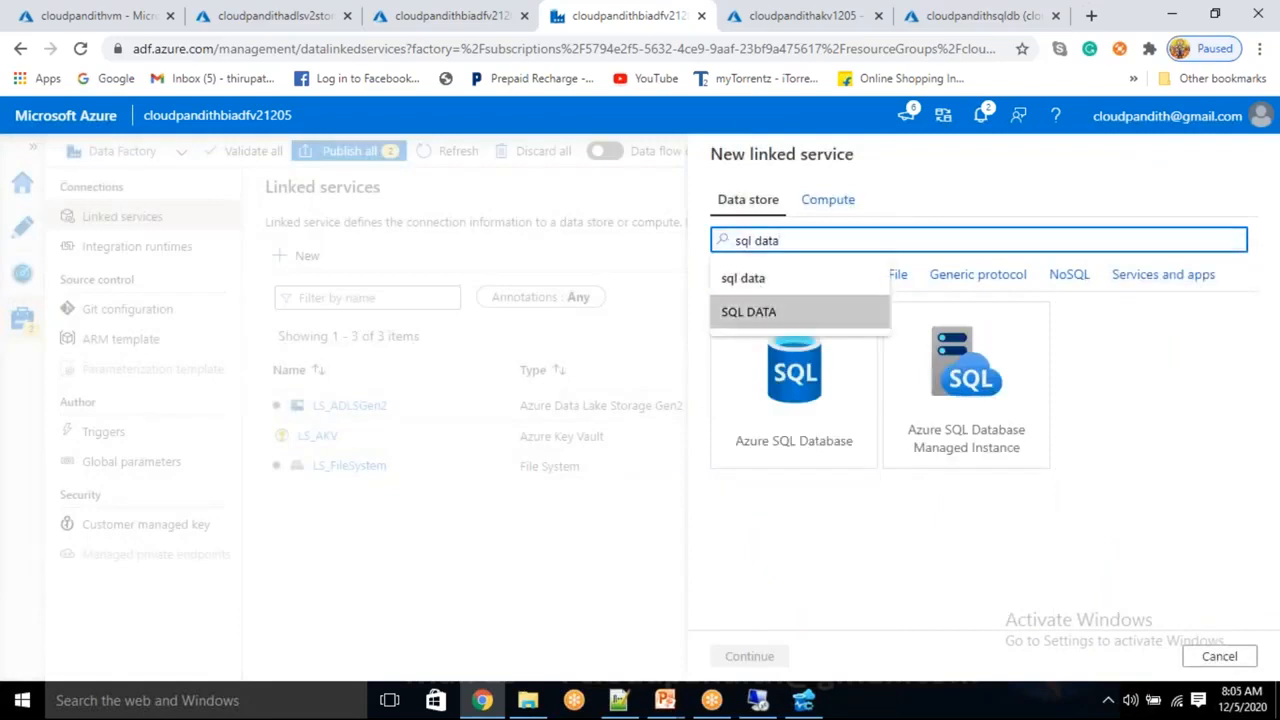
{"action": "left_click", "coordinate": [806, 440]}
{"action": "left_click", "coordinate": [769, 656]}
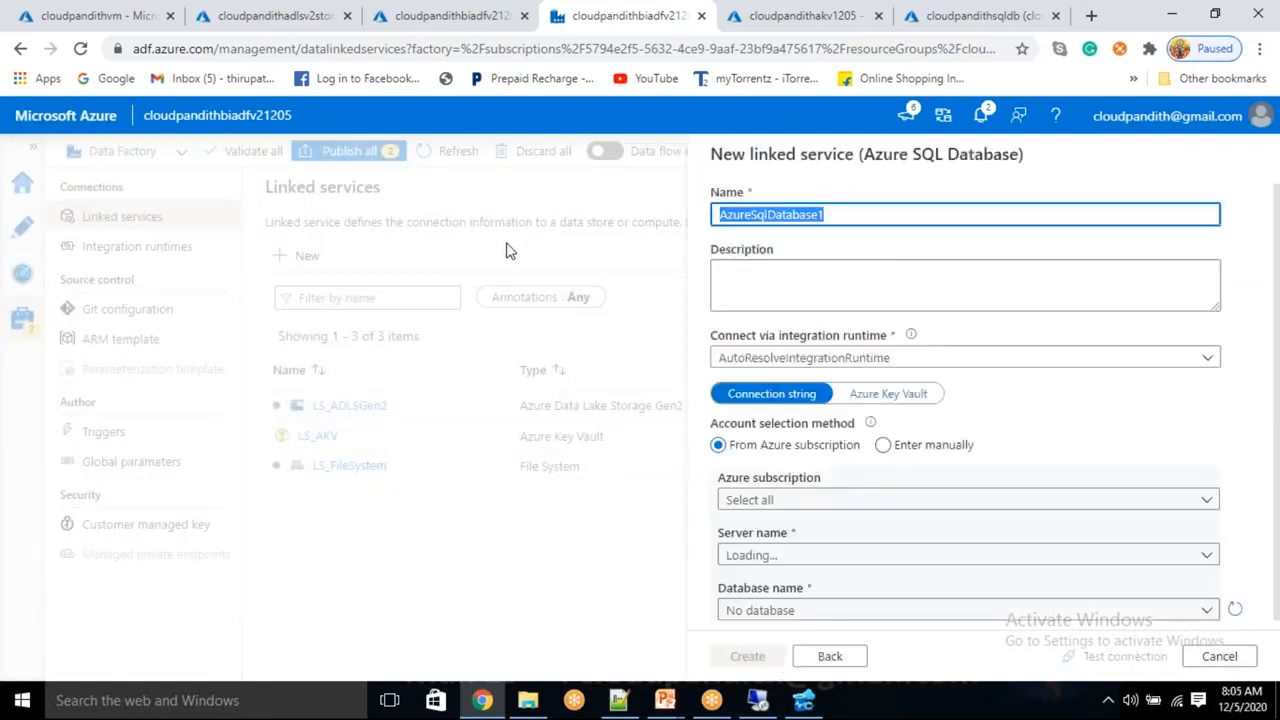
{"action": "type", "text": "LS_ASDB"}
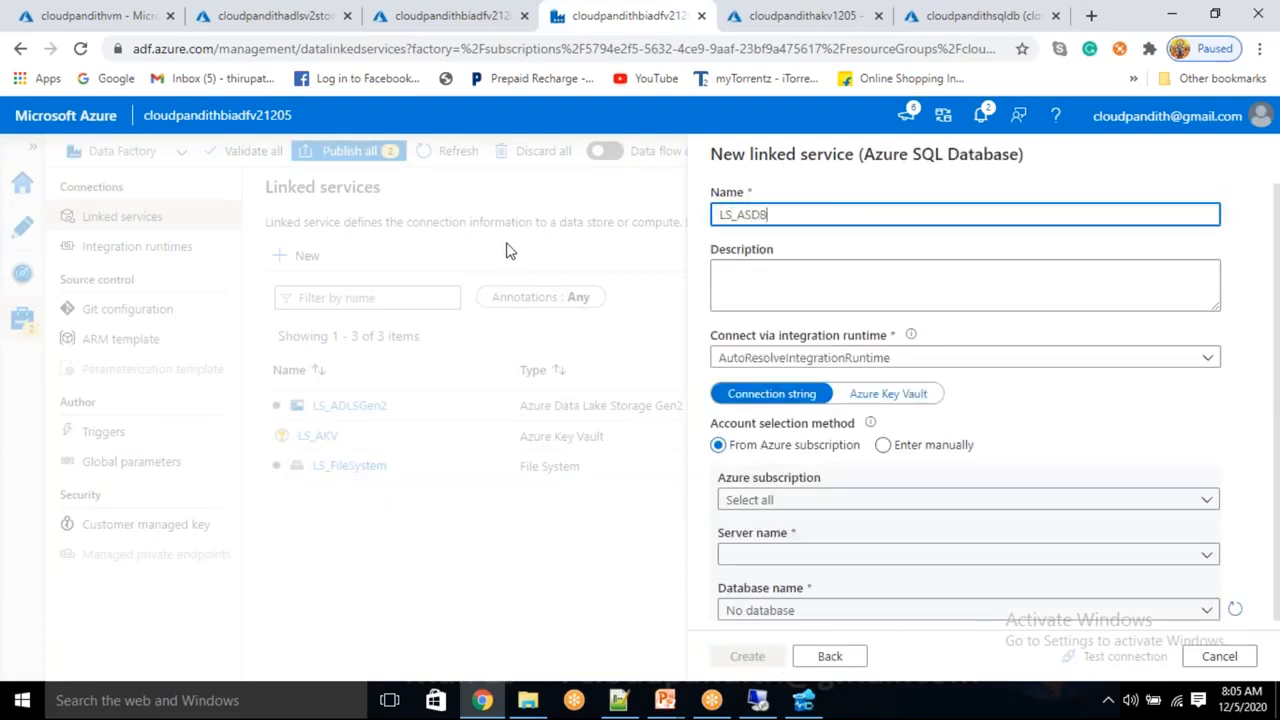
{"action": "left_click", "coordinate": [808, 355]}
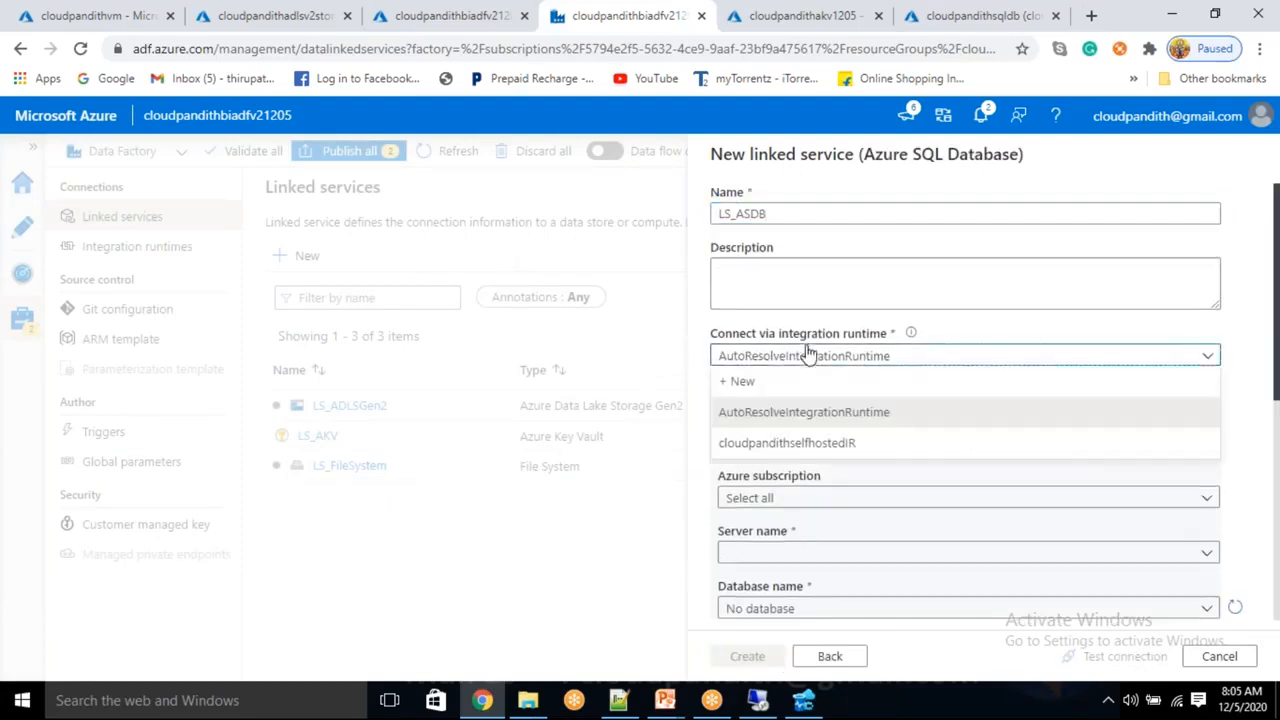
{"action": "left_click", "coordinate": [945, 334]}
{"action": "left_click", "coordinate": [885, 444]}
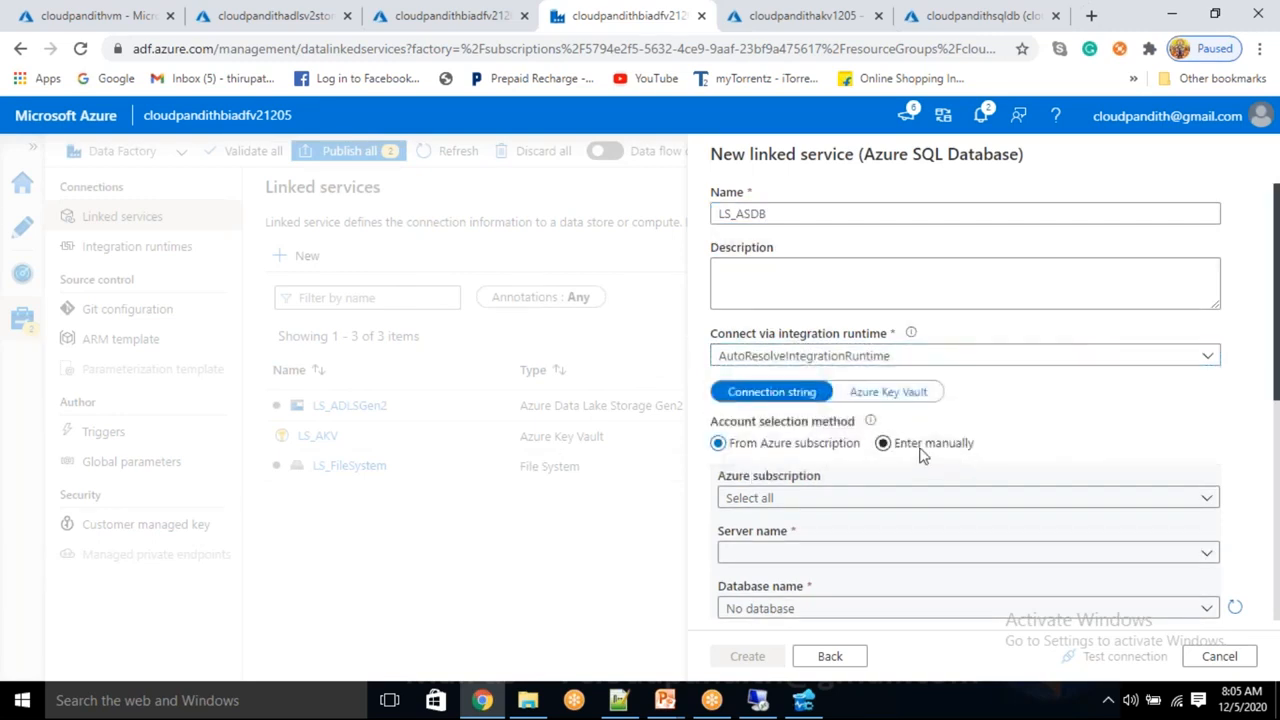
Pick the Free Trial subscription and cloudpandithsqlserver, then take the connection string from Azure Key Vault
{"action": "scroll", "coordinate": [920, 453], "scroll_direction": "down", "scroll_amount": 1}
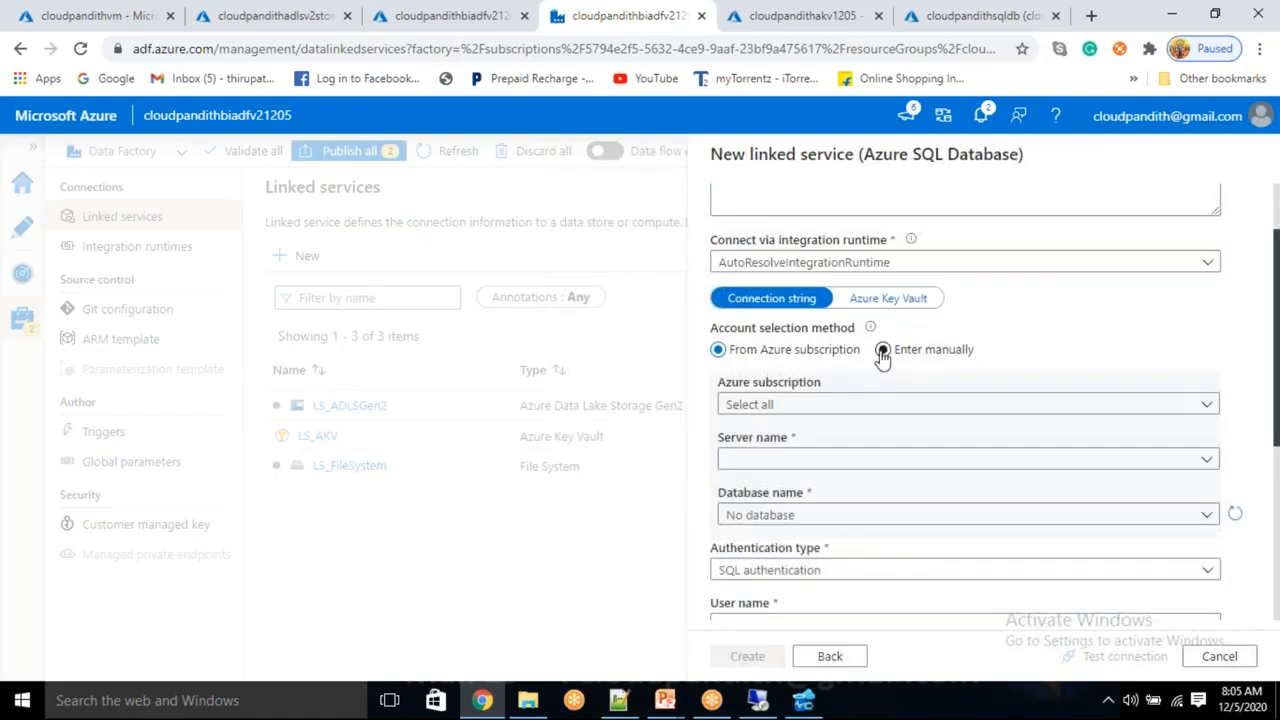
{"action": "left_click", "coordinate": [811, 414]}
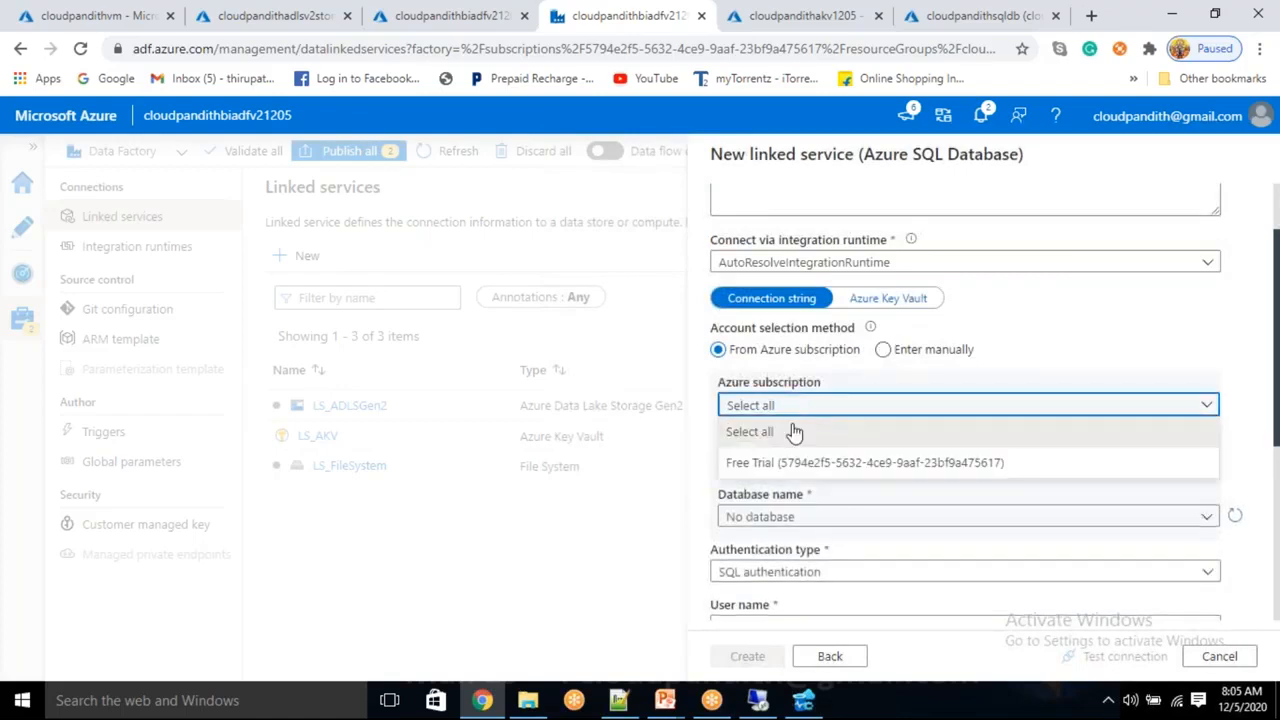
{"action": "left_click", "coordinate": [776, 464]}
{"action": "left_click", "coordinate": [776, 466]}
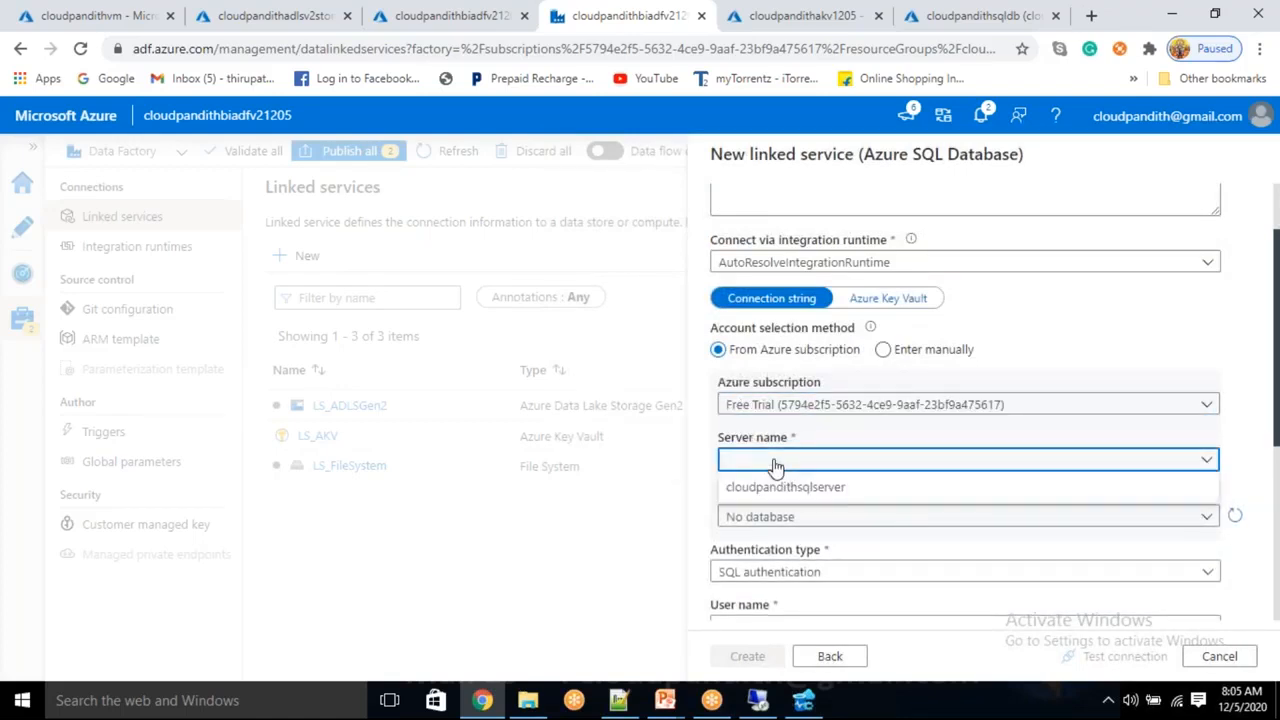
{"action": "left_click", "coordinate": [773, 485]}
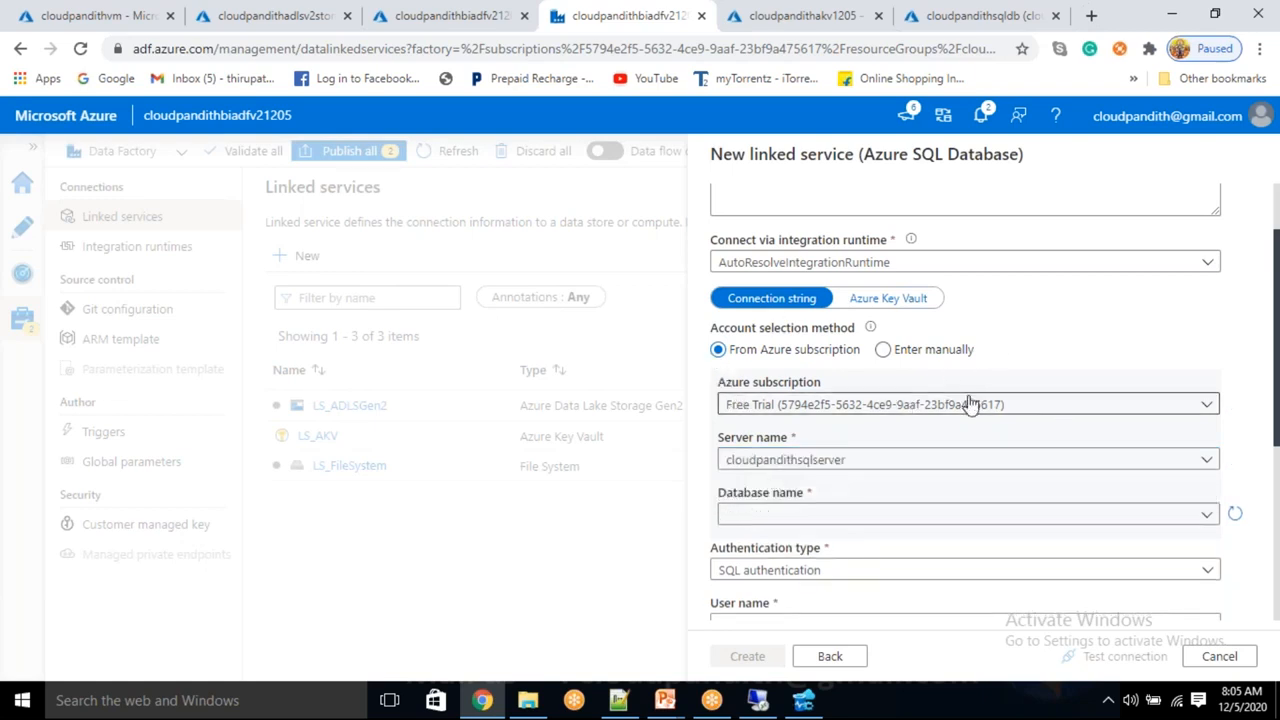
{"action": "left_click", "coordinate": [790, 519]}
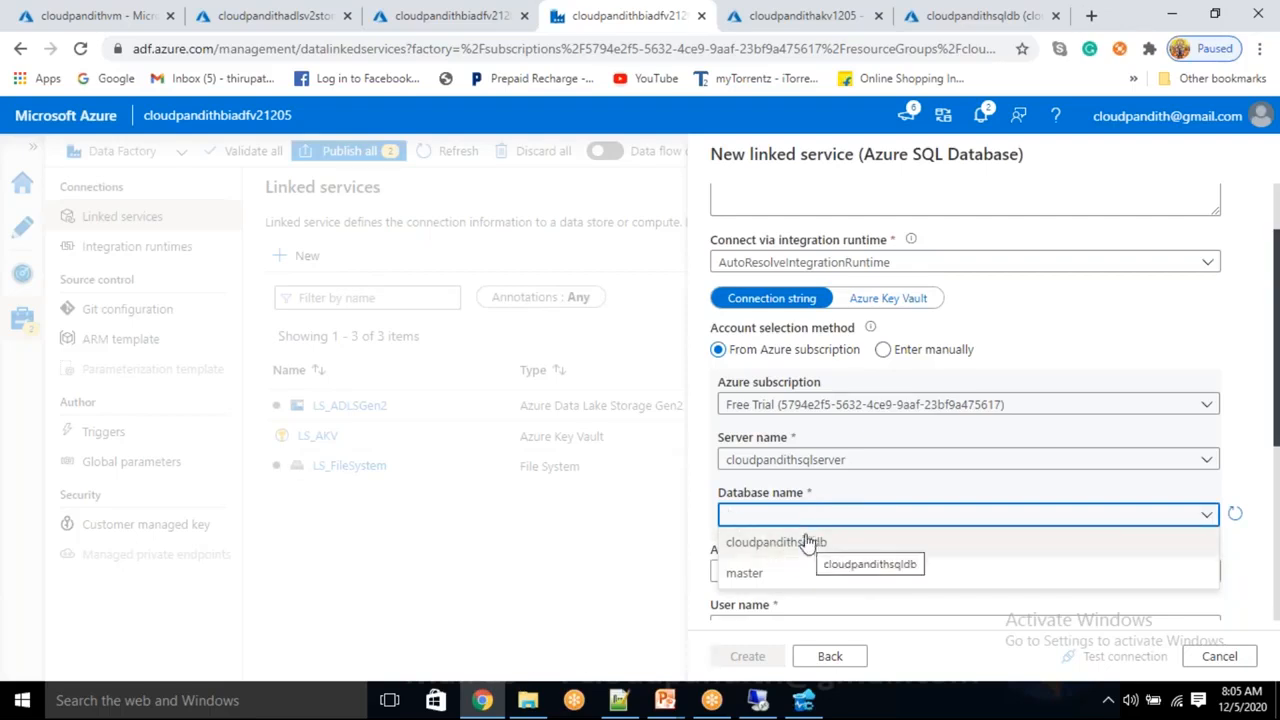
{"action": "left_click", "coordinate": [900, 298]}
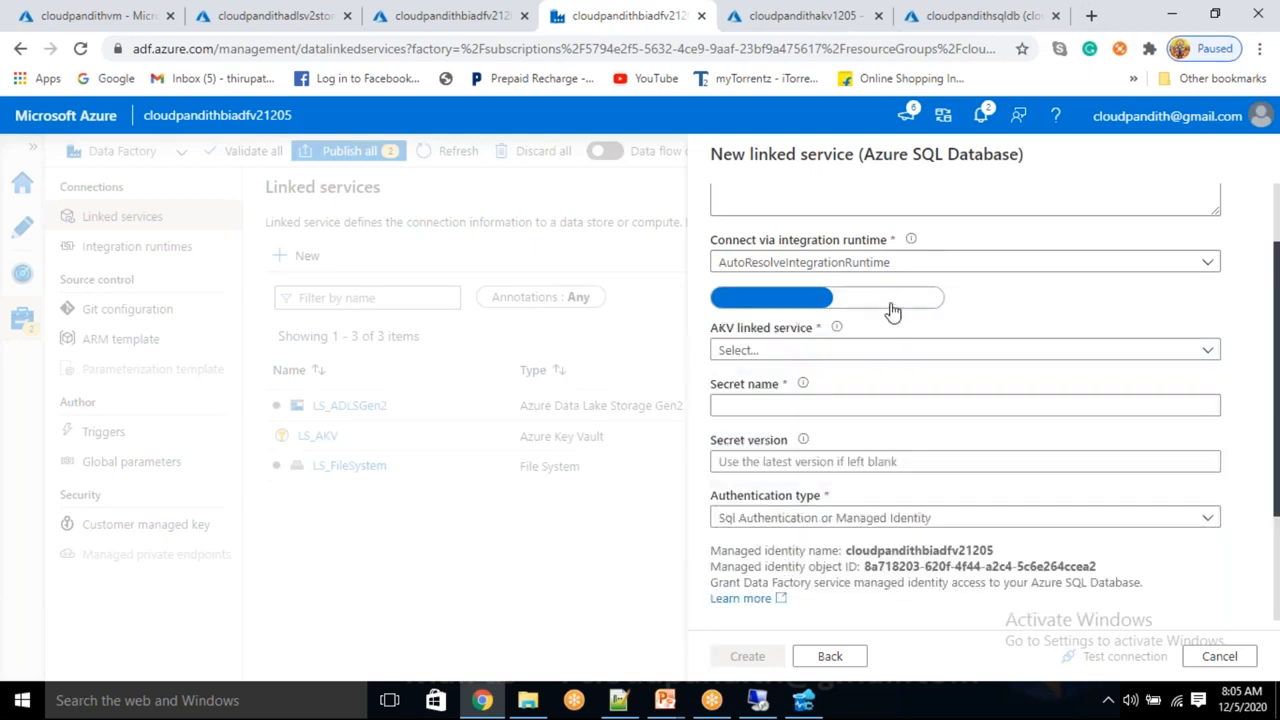
Point LS_ASDB at LS_AKV secret sqldbconnectionstring, test the connection, and create it
{"action": "left_click", "coordinate": [863, 352]}
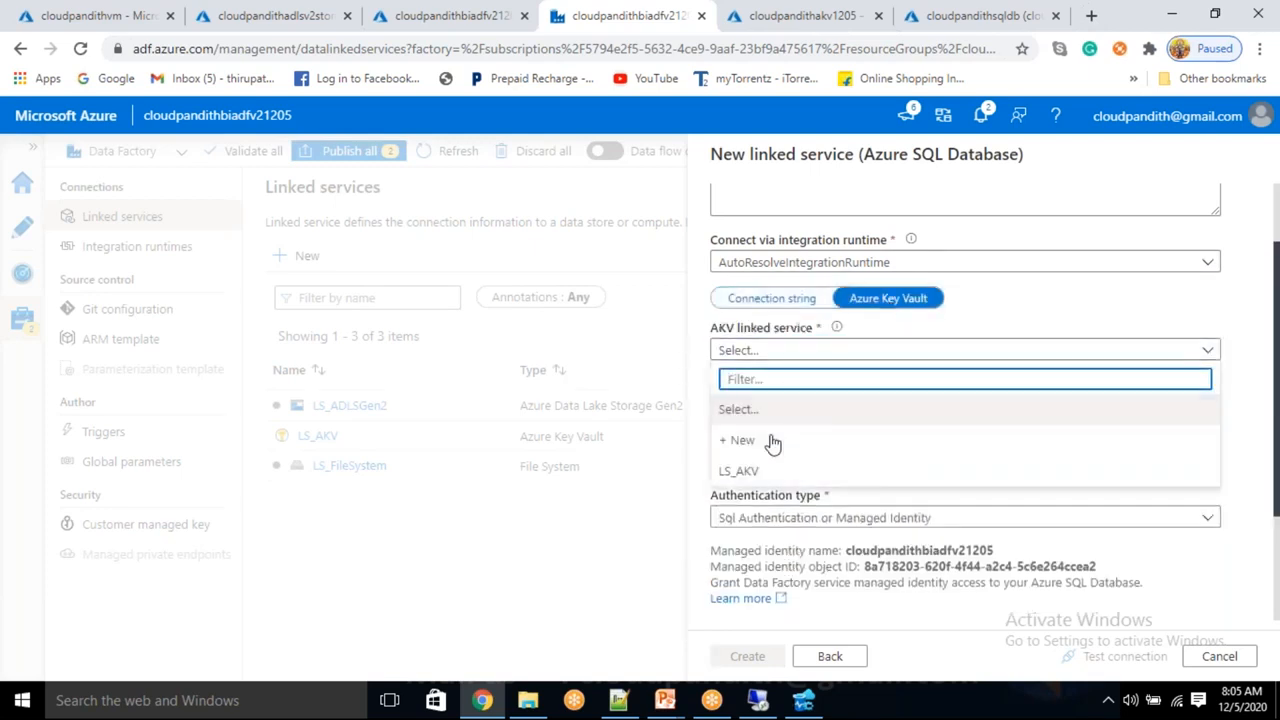
{"action": "left_click", "coordinate": [740, 470]}
{"action": "left_click", "coordinate": [750, 410]}
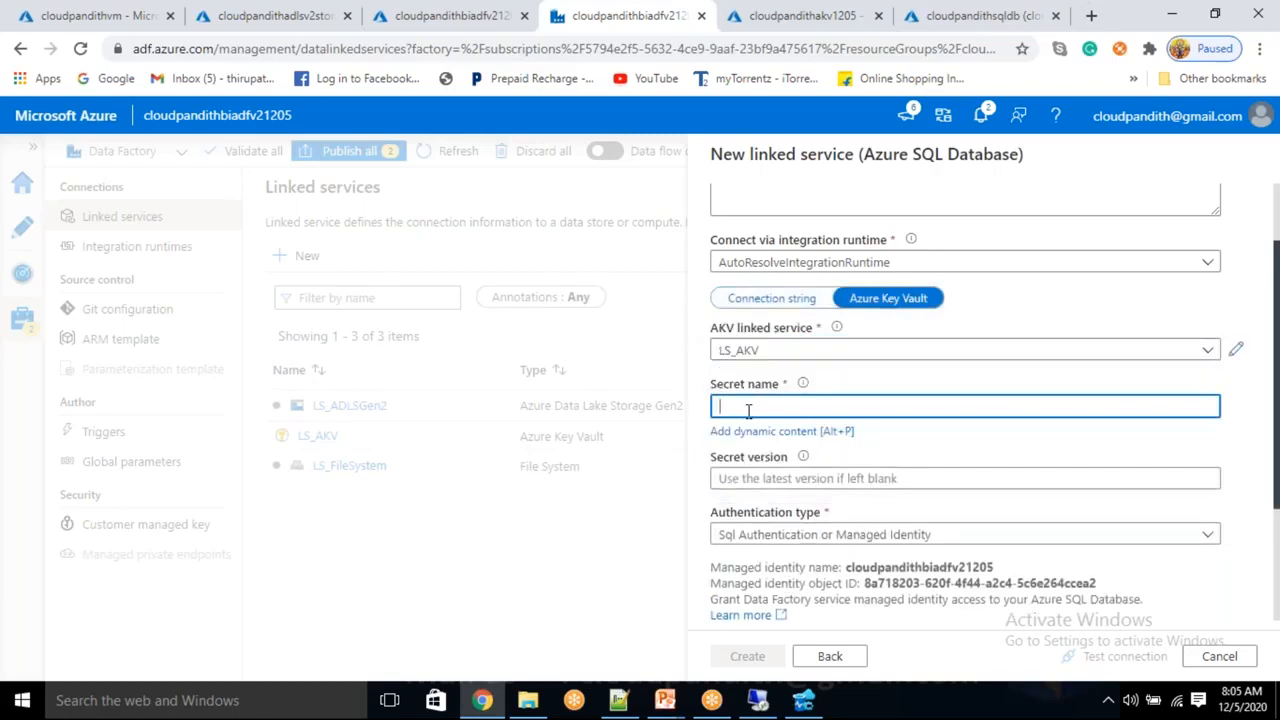
{"action": "left_click", "coordinate": [800, 15]}
{"action": "left_click_drag", "start_coordinate": [448, 385], "coordinate": [307, 393]}
{"action": "key", "text": "ctrl+c"}
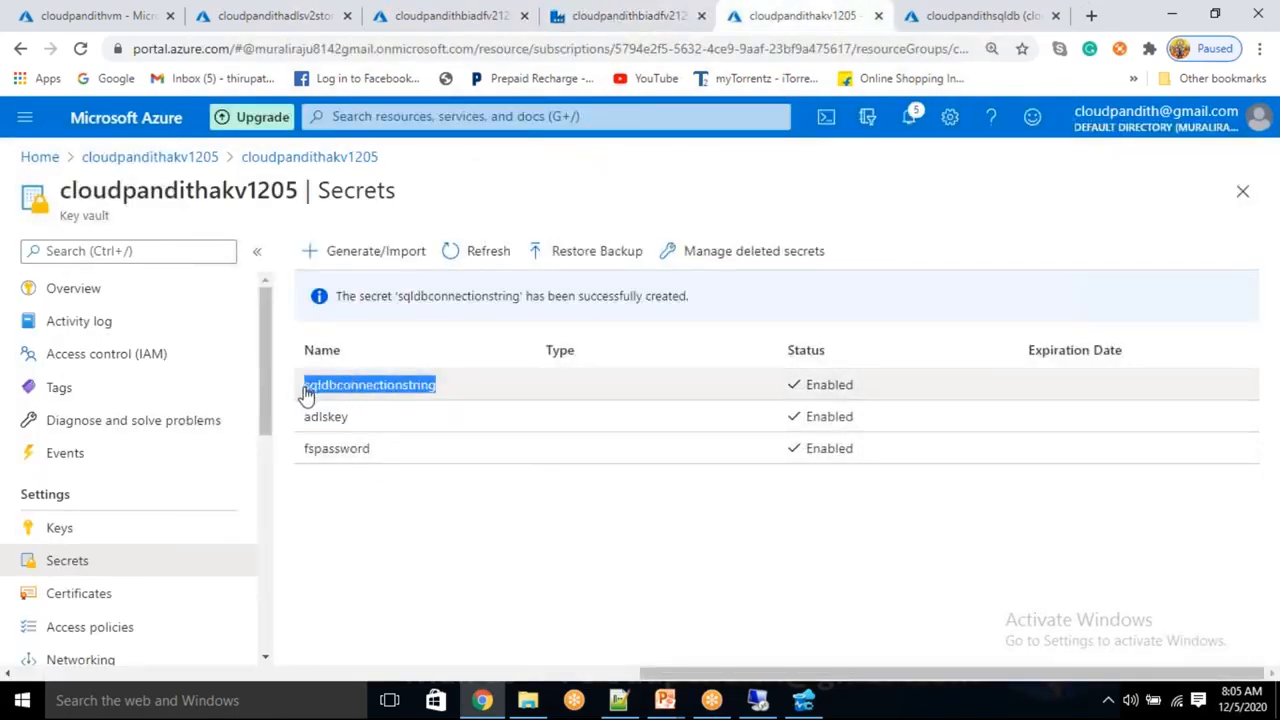
{"action": "left_click", "coordinate": [628, 15]}
{"action": "key", "text": "ctrl+v"}
{"action": "left_click", "coordinate": [1085, 656]}
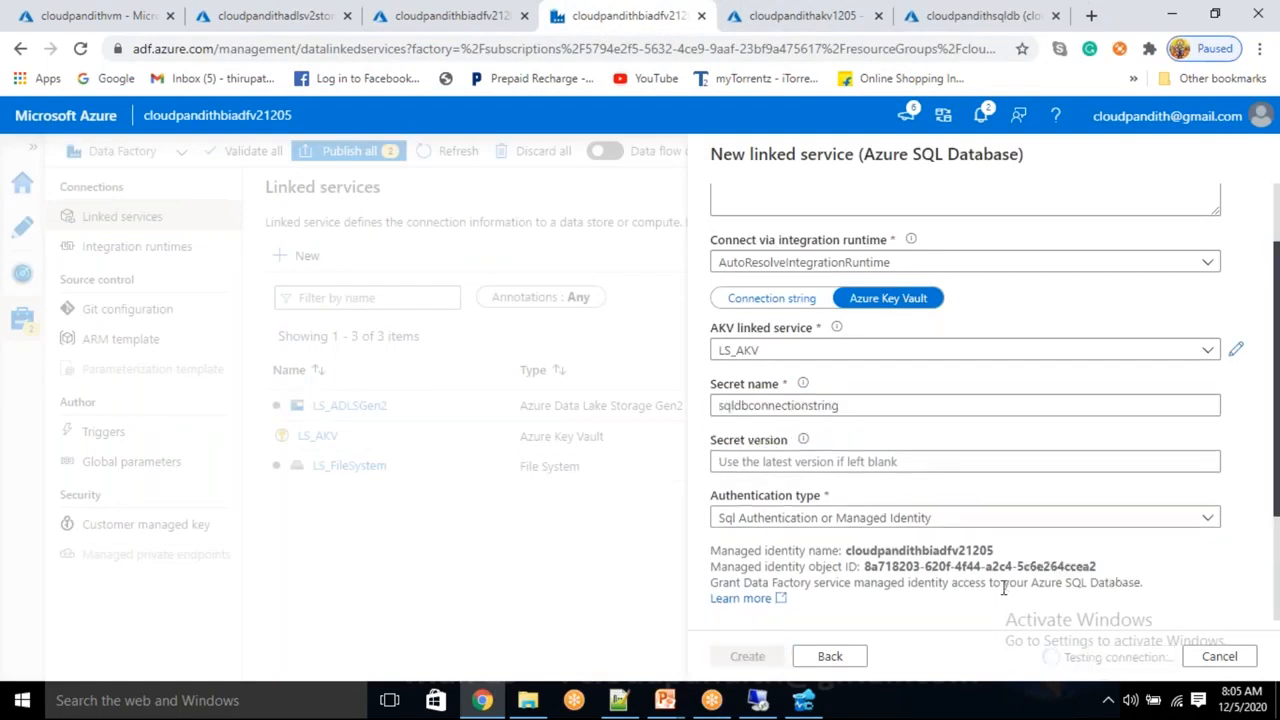
{"action": "left_click", "coordinate": [758, 664]}
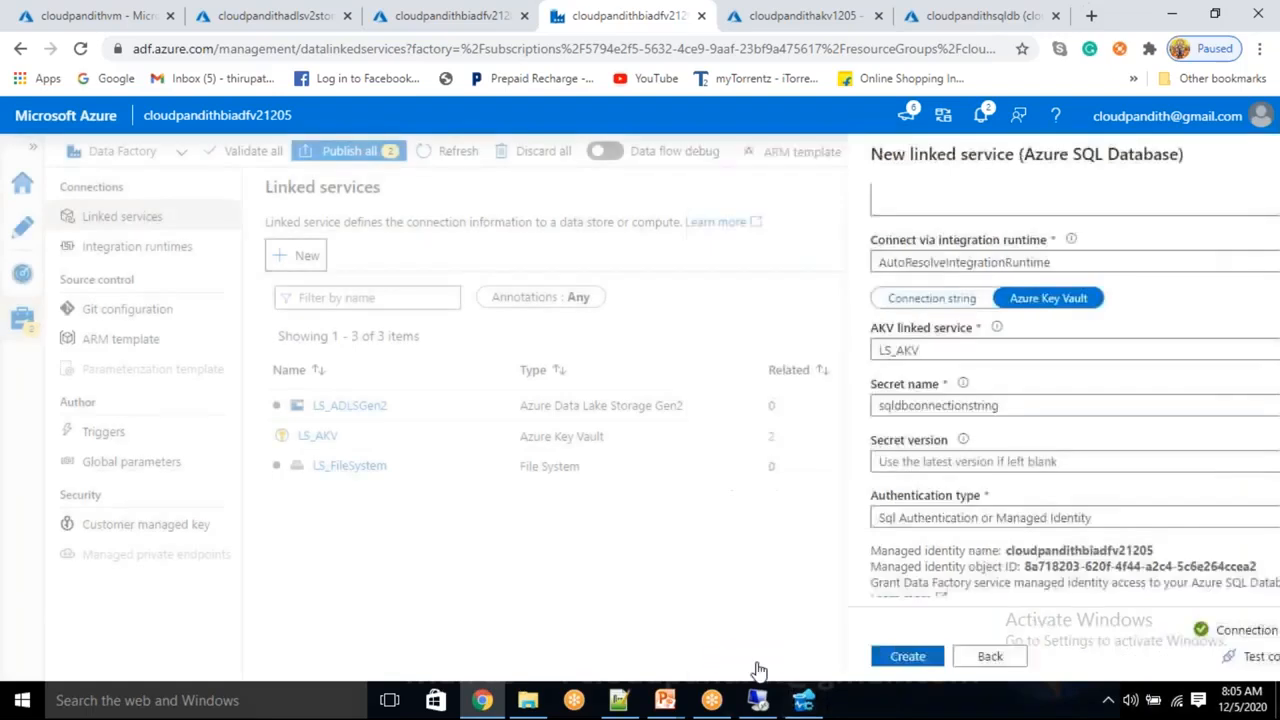
Add a new pipeline and rename it PL_DATA_FileSystem_ADLSGen2
{"action": "left_click", "coordinate": [18, 238]}
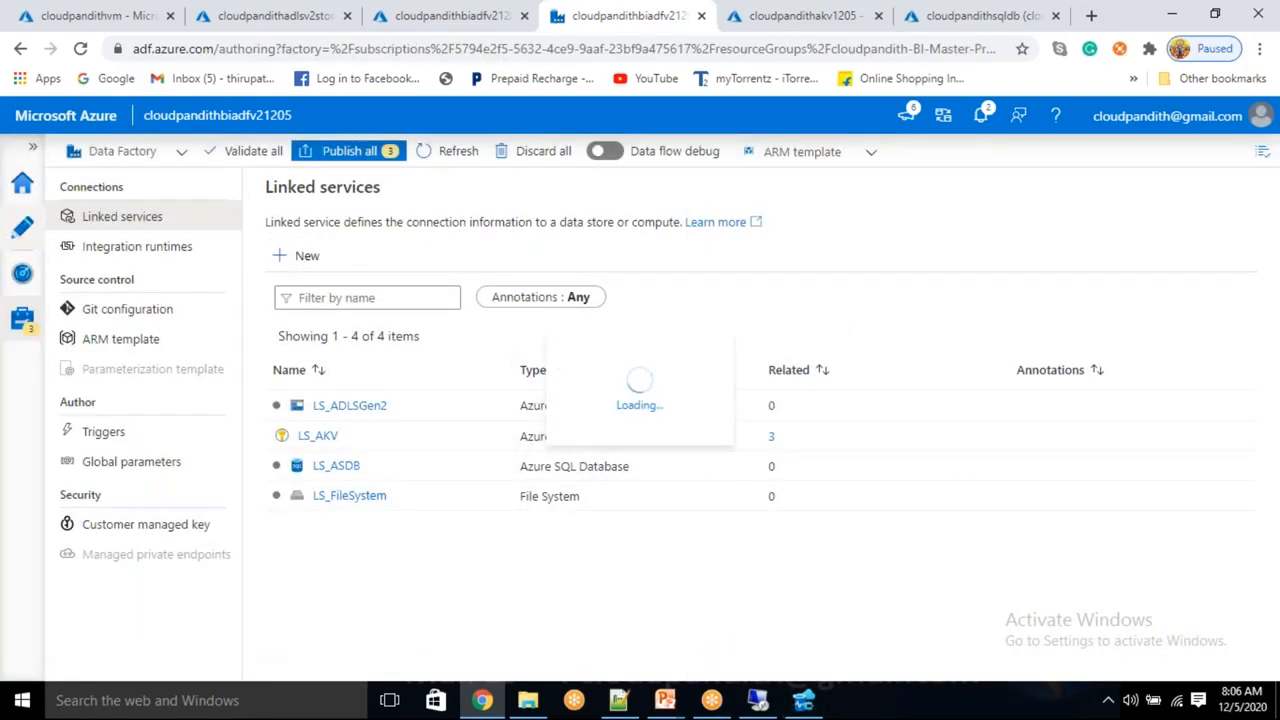
{"action": "left_click", "coordinate": [297, 224]}
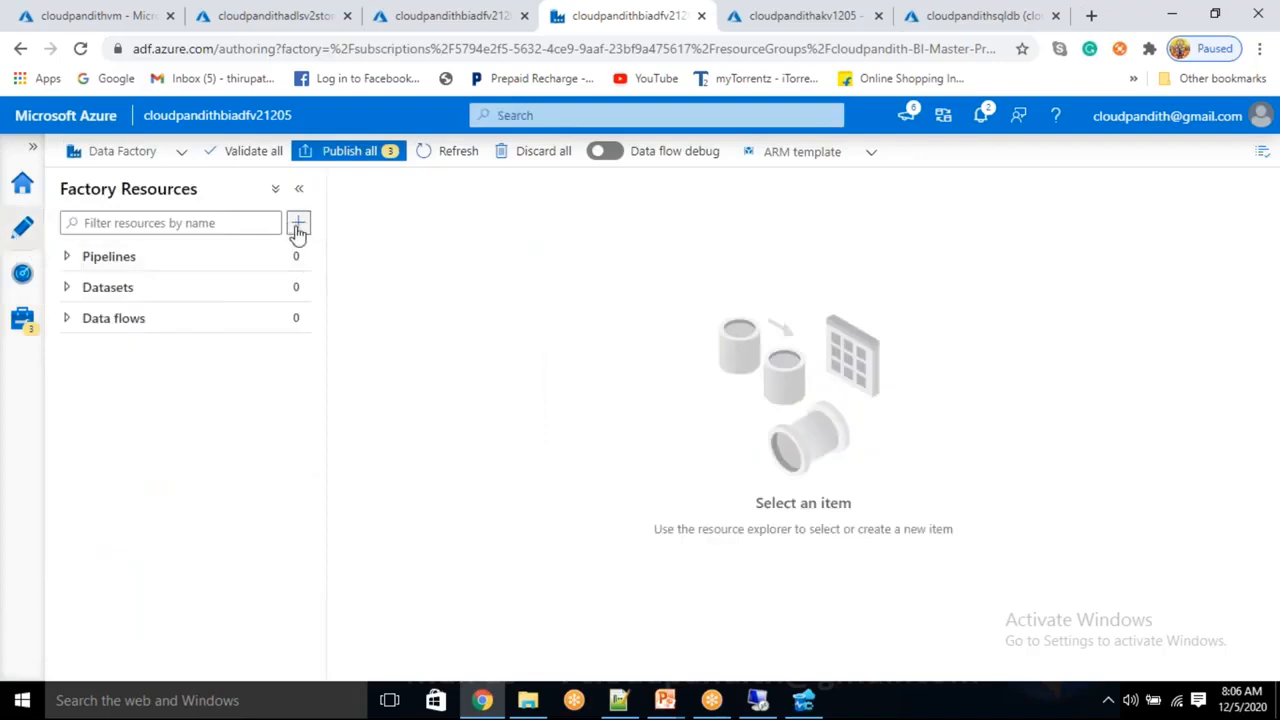
{"action": "left_click", "coordinate": [332, 252]}
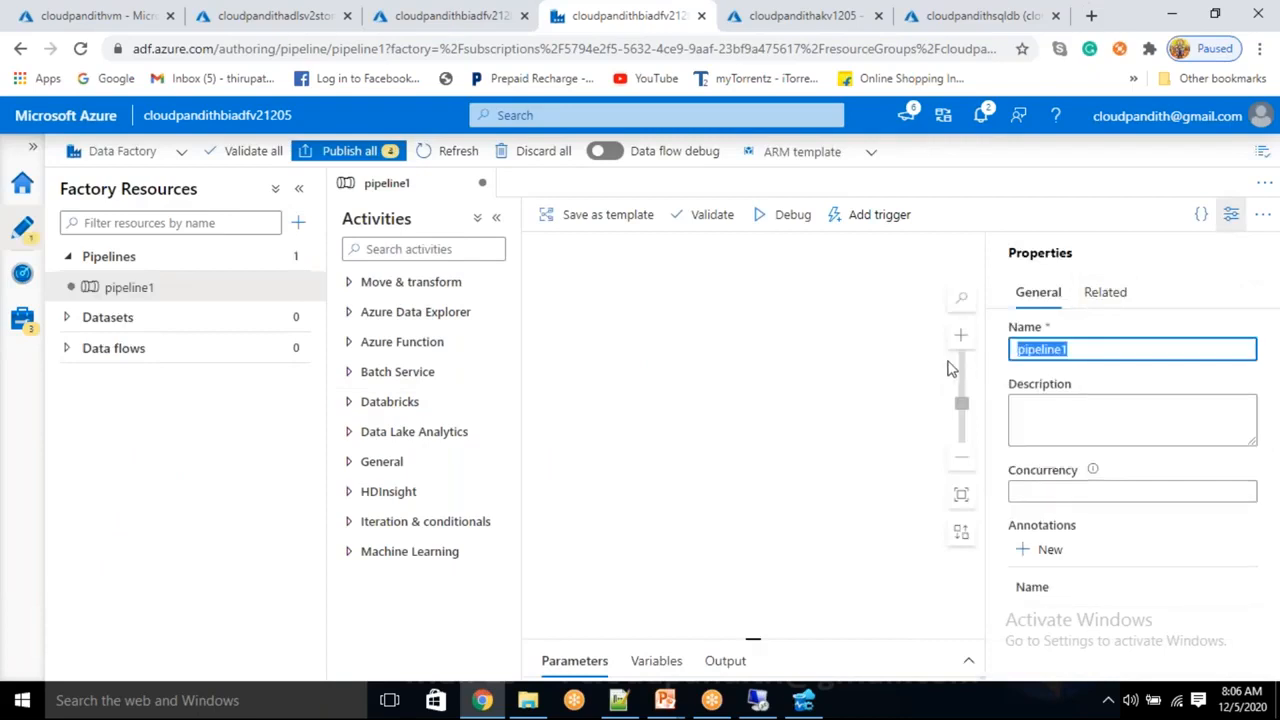
{"action": "key", "text": "BackSpace"}
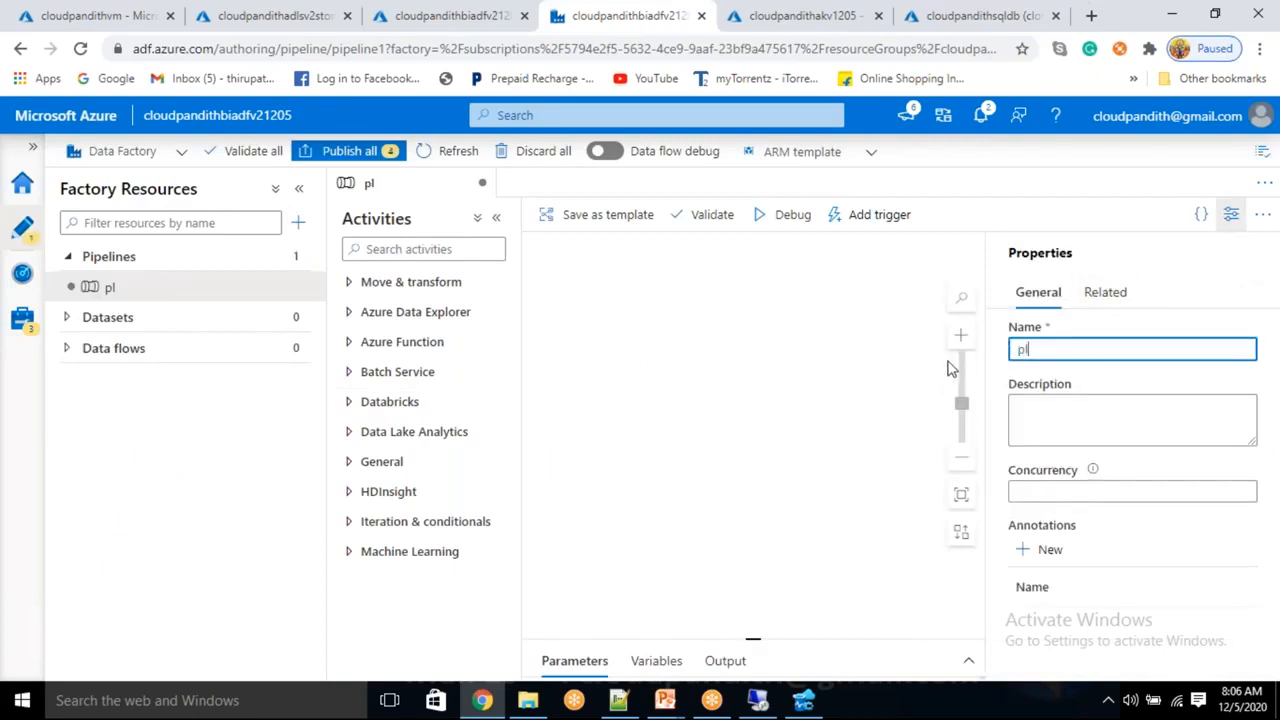
{"action": "type", "text": "_+"}
{"action": "key", "text": "BackSpace"}
{"action": "type", "text": "DATA_File"}
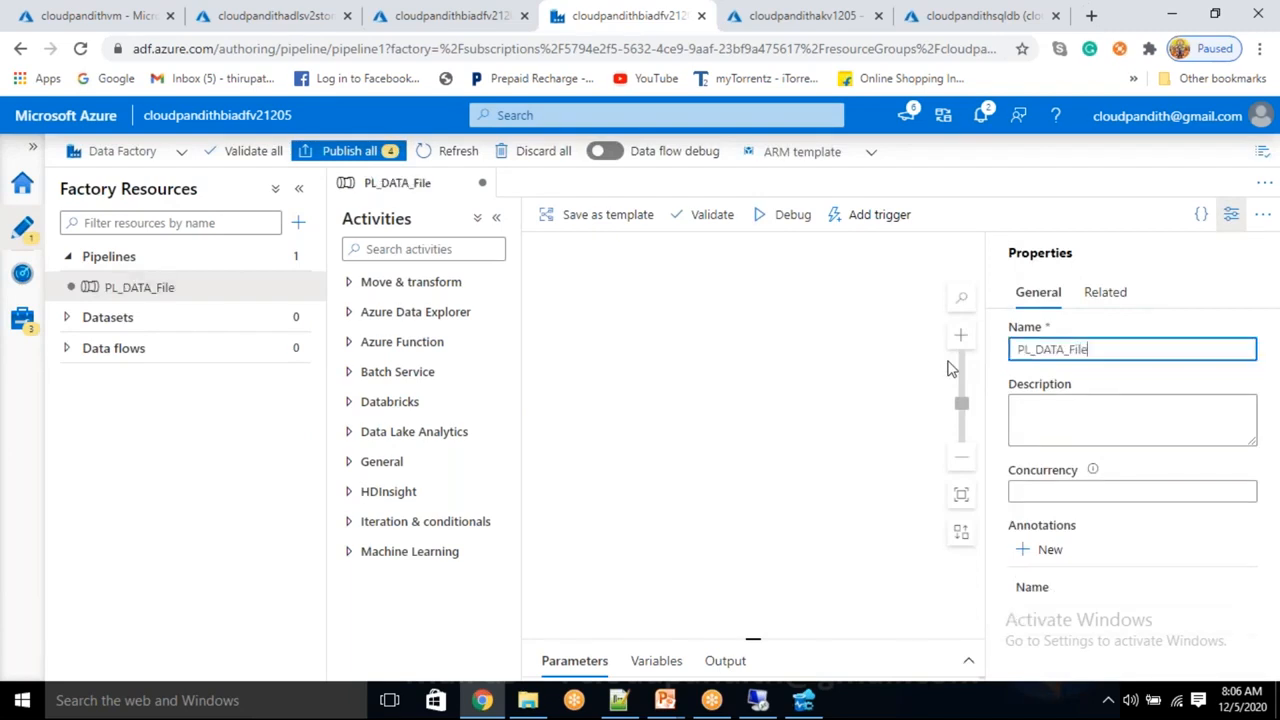
{"action": "type", "text": "System_ADLSGen2"}
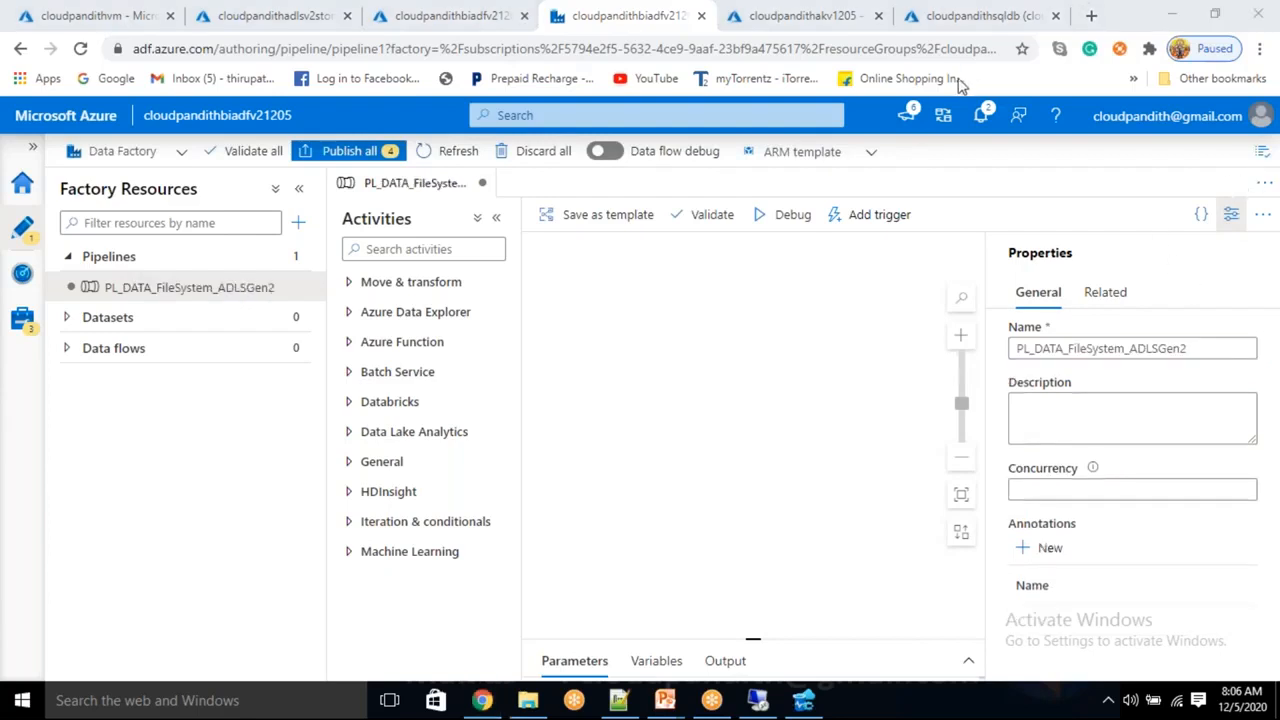
{"action": "left_click", "coordinate": [1233, 222]}
Place a Lookup activity named Lookup_Metadata and untick First row only
{"action": "left_click", "coordinate": [404, 250]}
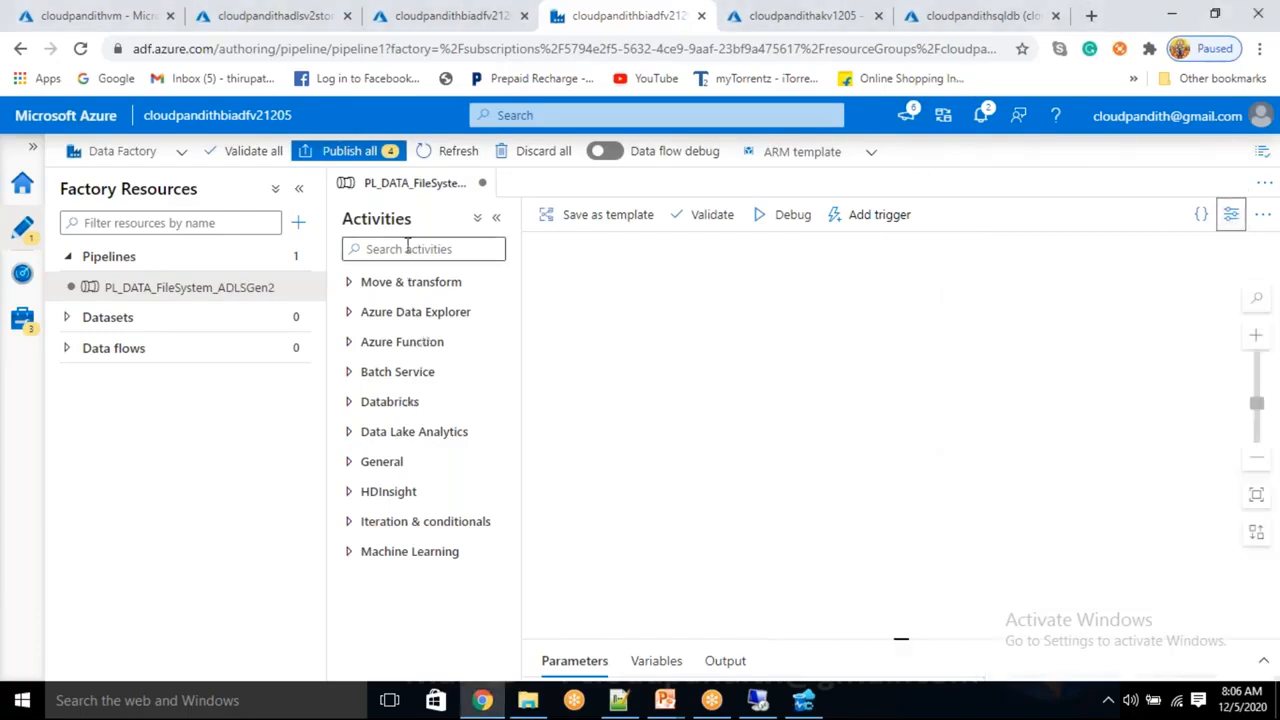
{"action": "type", "text": "lookup"}
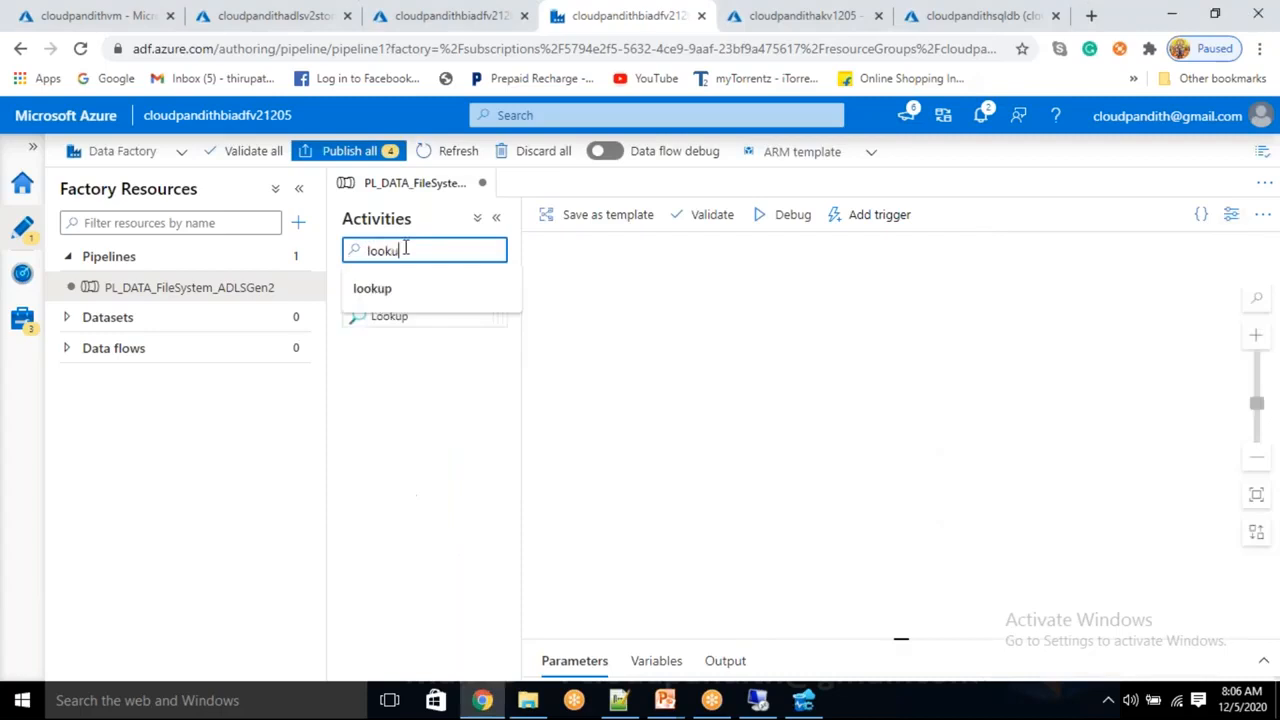
{"action": "left_click_drag", "start_coordinate": [384, 316], "coordinate": [702, 340]}
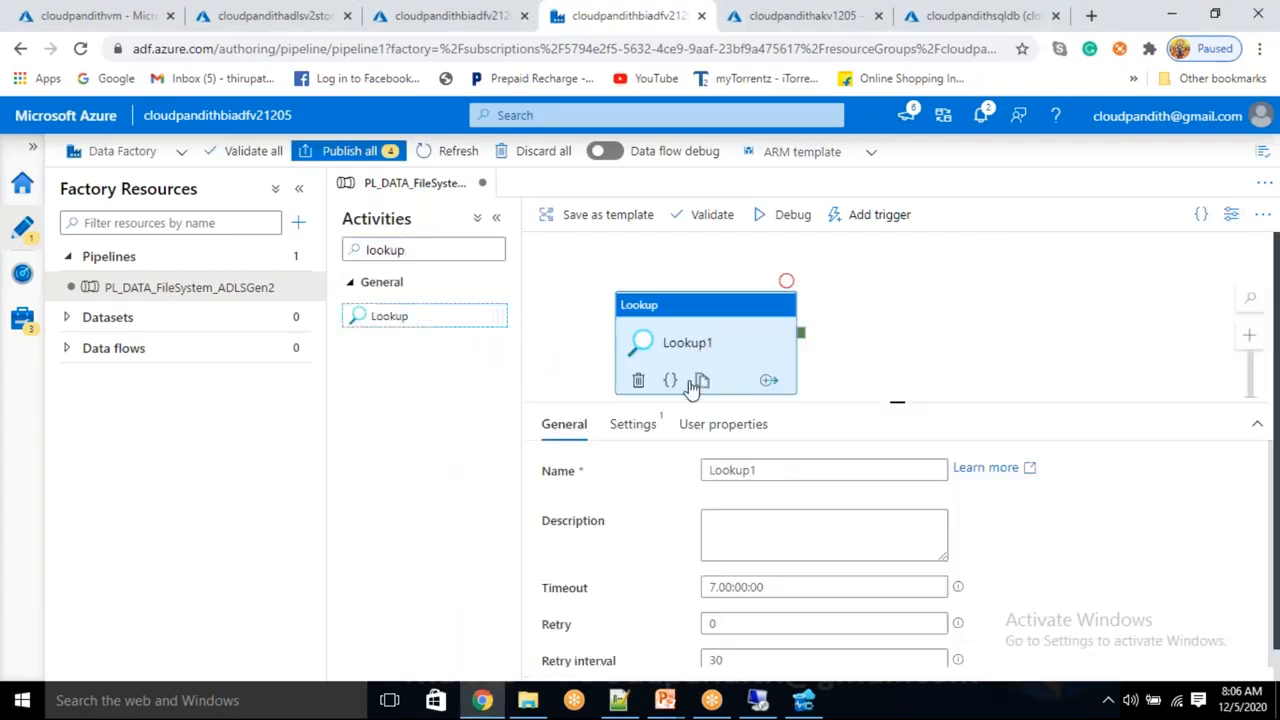
{"action": "left_click", "coordinate": [774, 472]}
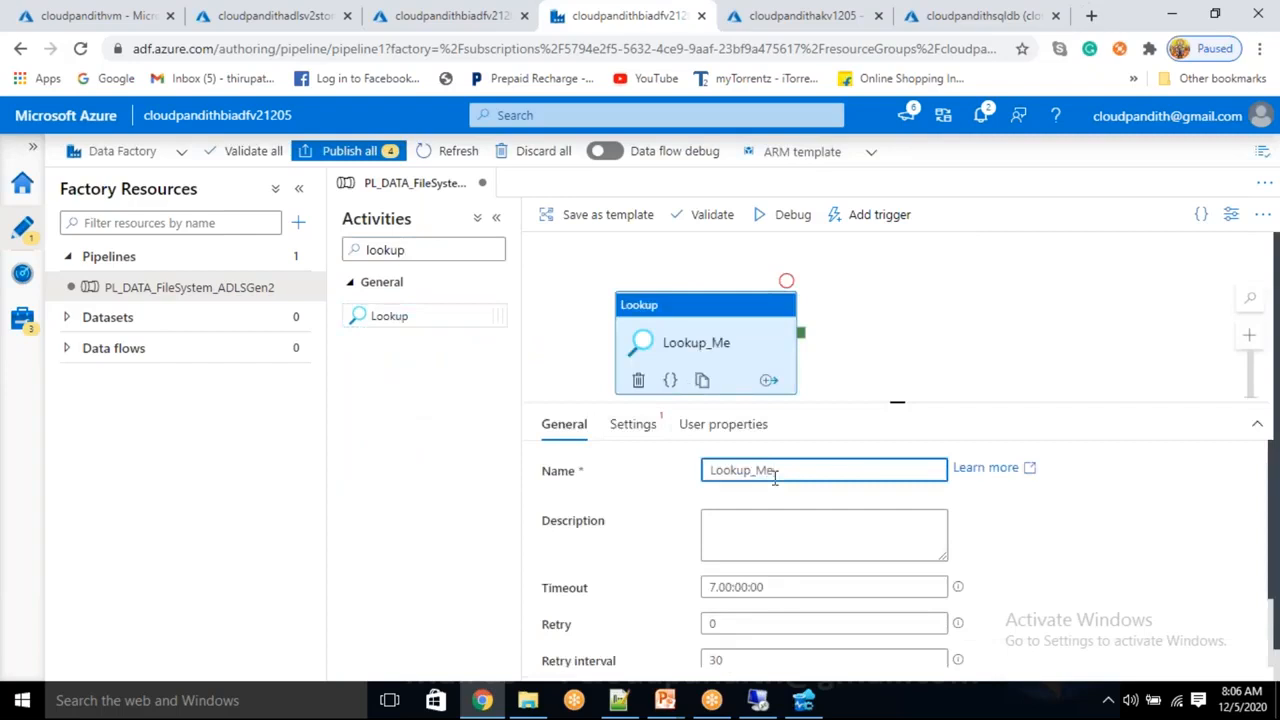
{"action": "left_click", "coordinate": [650, 430]}
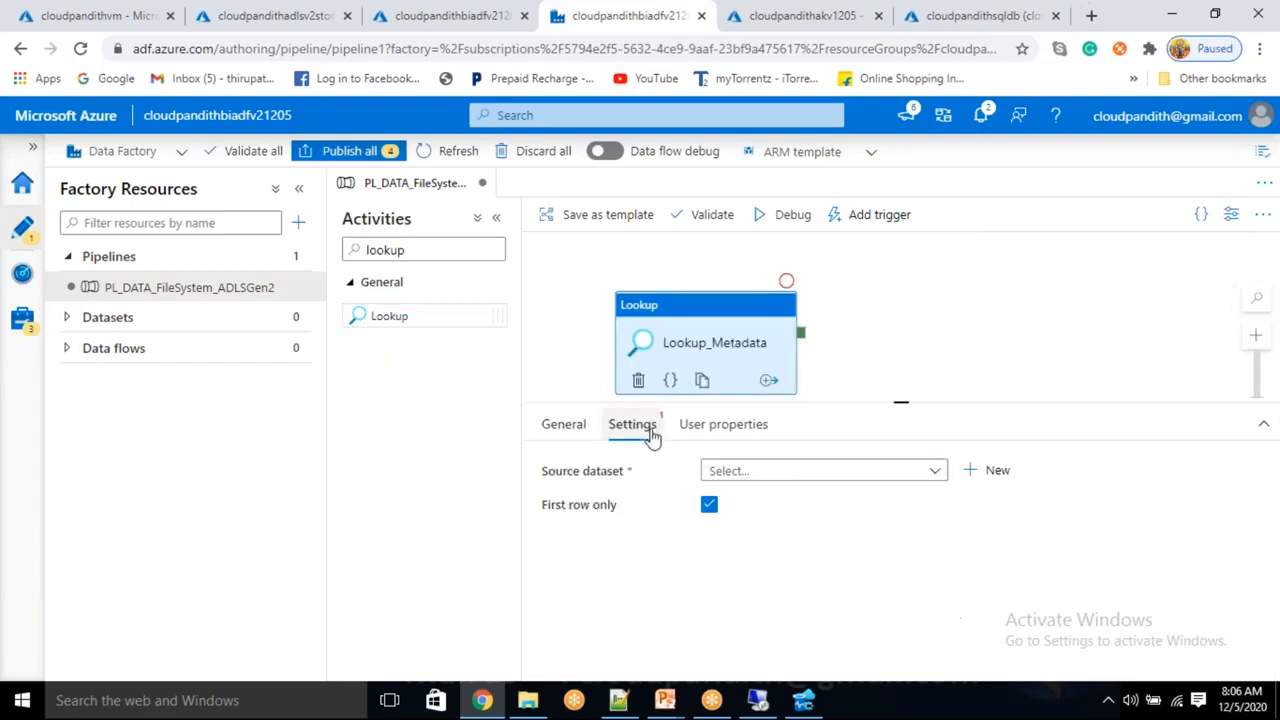
{"action": "left_click", "coordinate": [997, 472]}
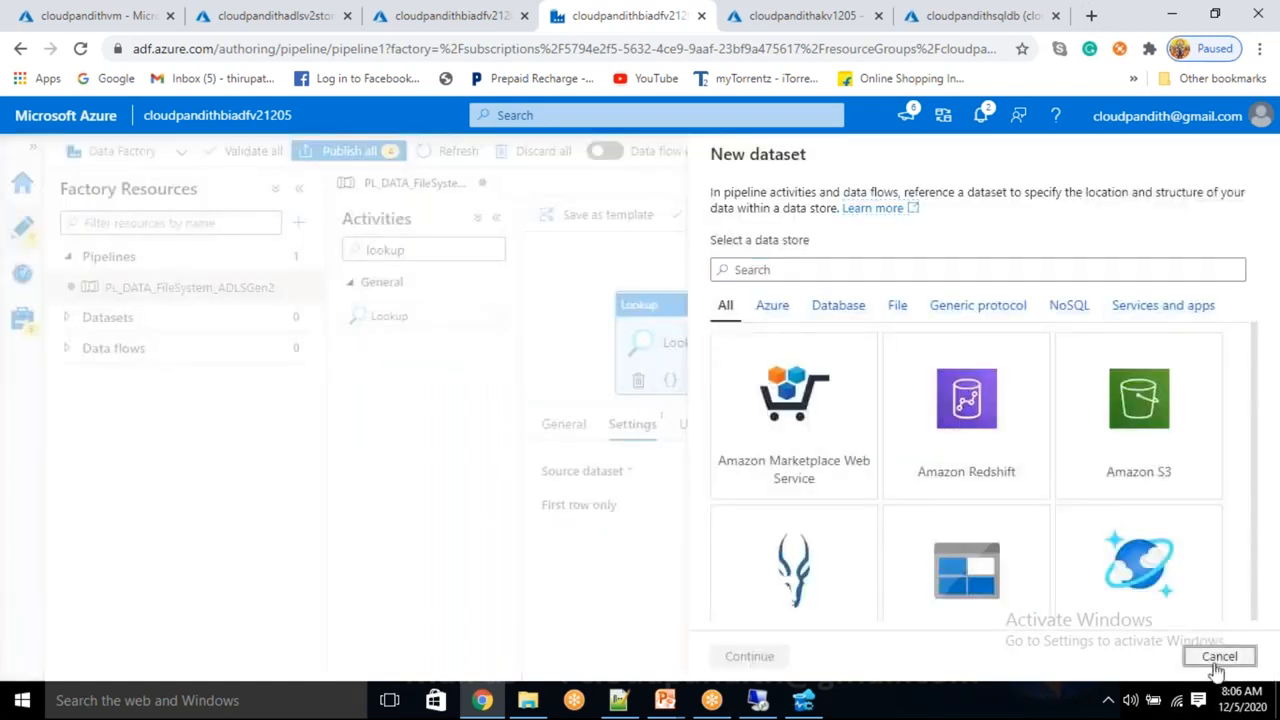
{"action": "left_click", "coordinate": [1219, 656]}
{"action": "left_click", "coordinate": [707, 507]}
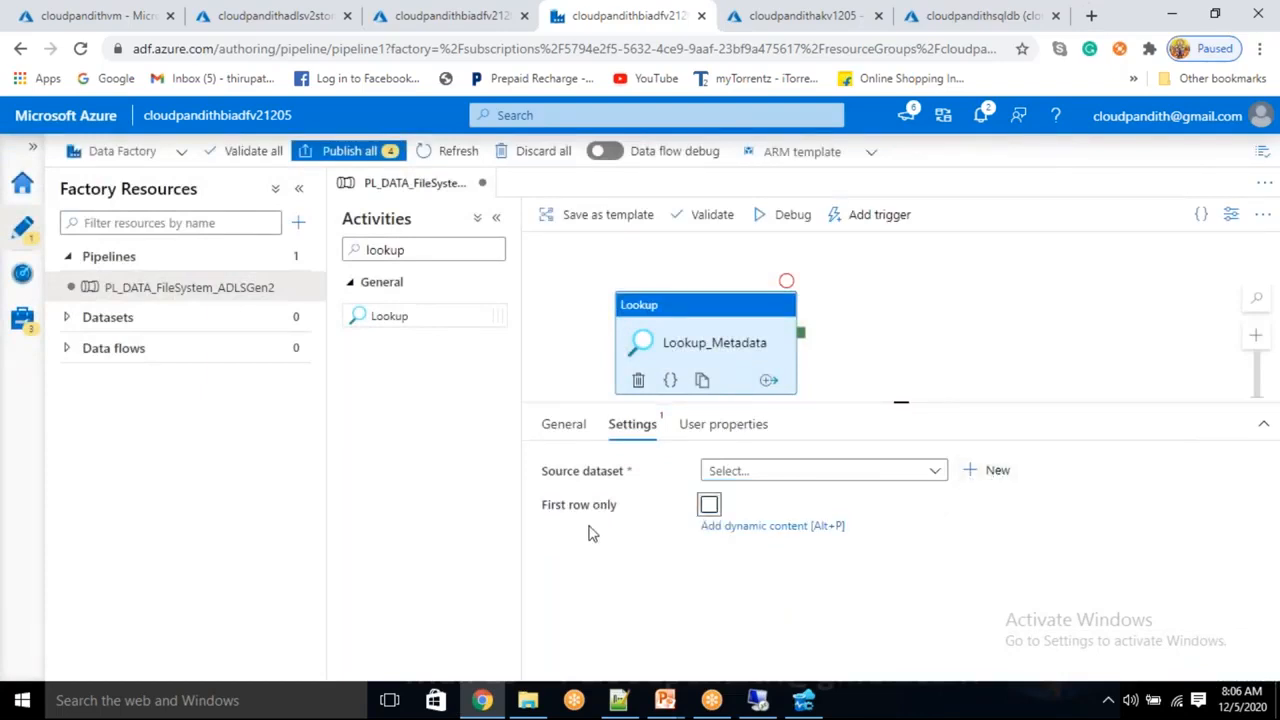
Create Azure SQL Database dataset DS_ASDB_LKP on LS_ASDB with no table set
{"action": "left_click", "coordinate": [977, 482]}
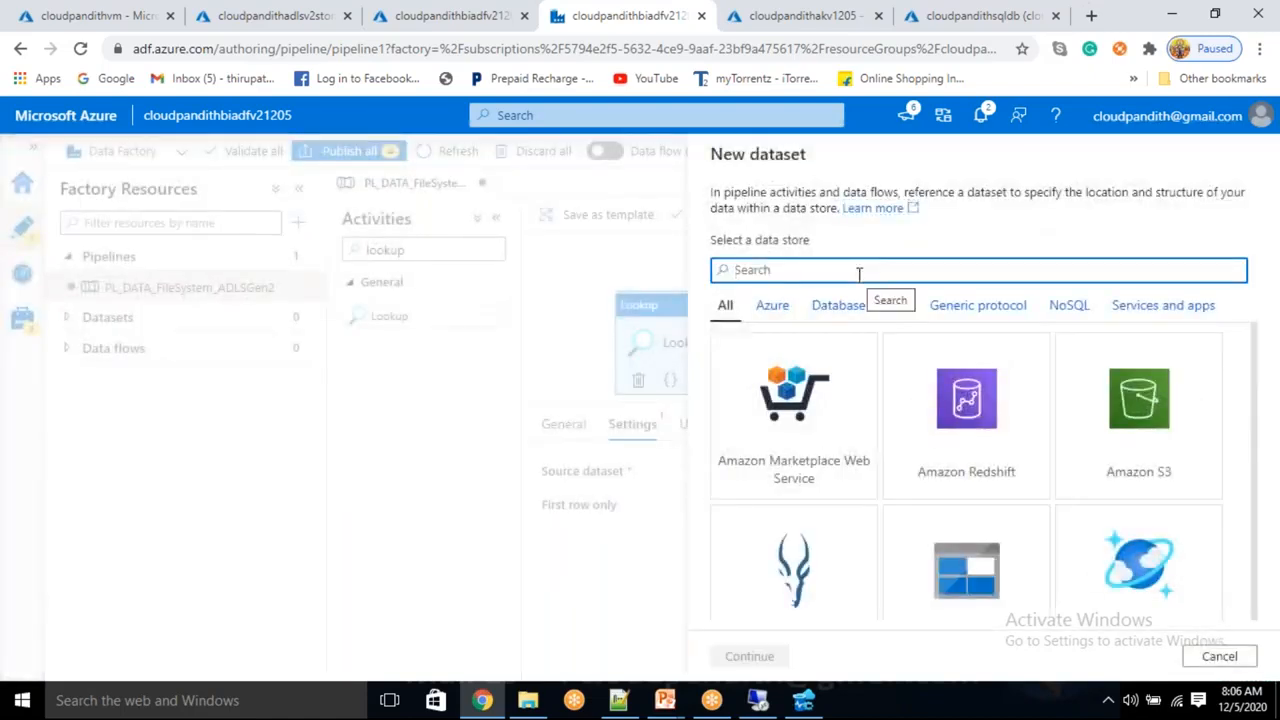
{"action": "type", "text": "sql data"}
{"action": "left_click", "coordinate": [795, 445]}
{"action": "left_click", "coordinate": [763, 656]}
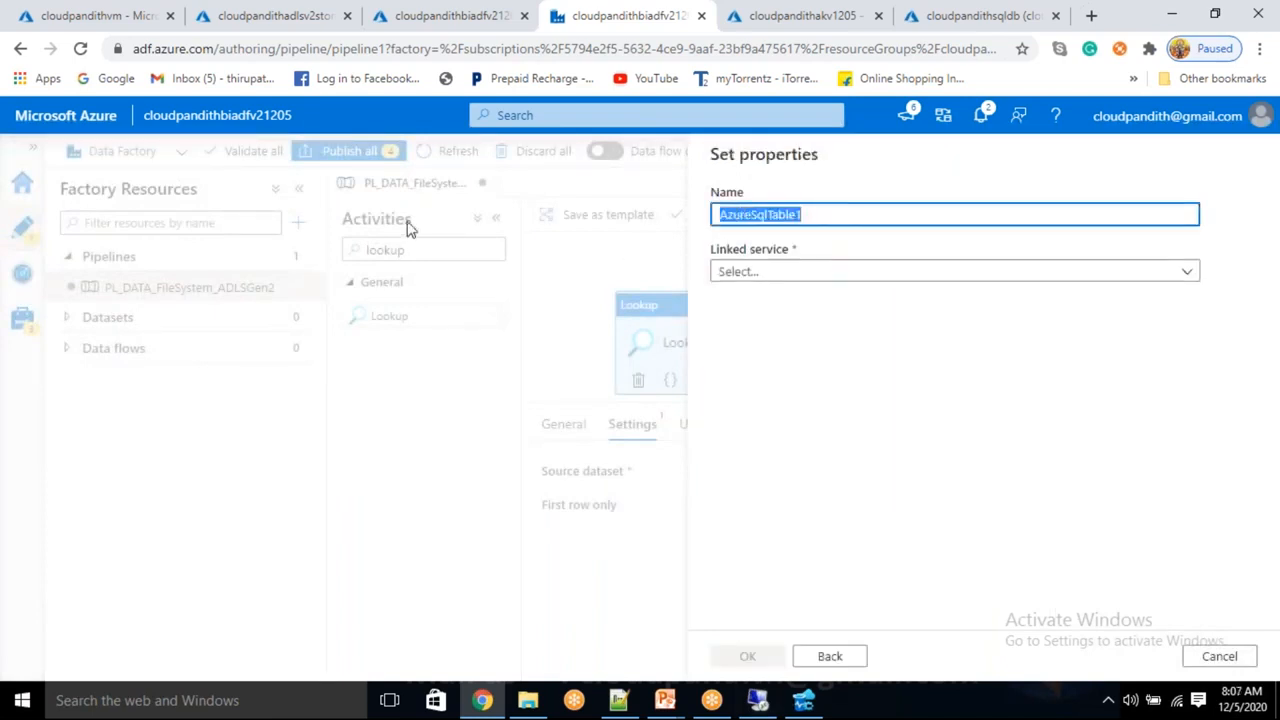
{"action": "type", "text": "DS_ASDB_LKP"}
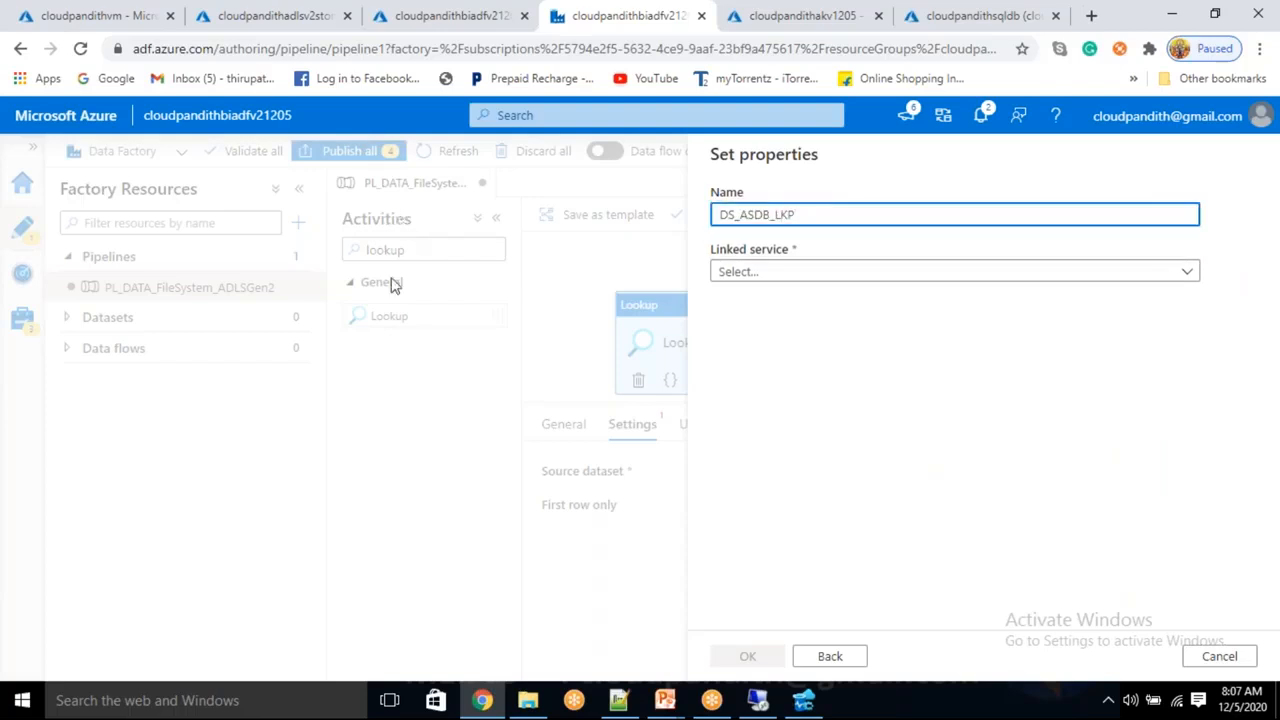
{"action": "left_click", "coordinate": [820, 275]}
{"action": "left_click", "coordinate": [742, 390]}
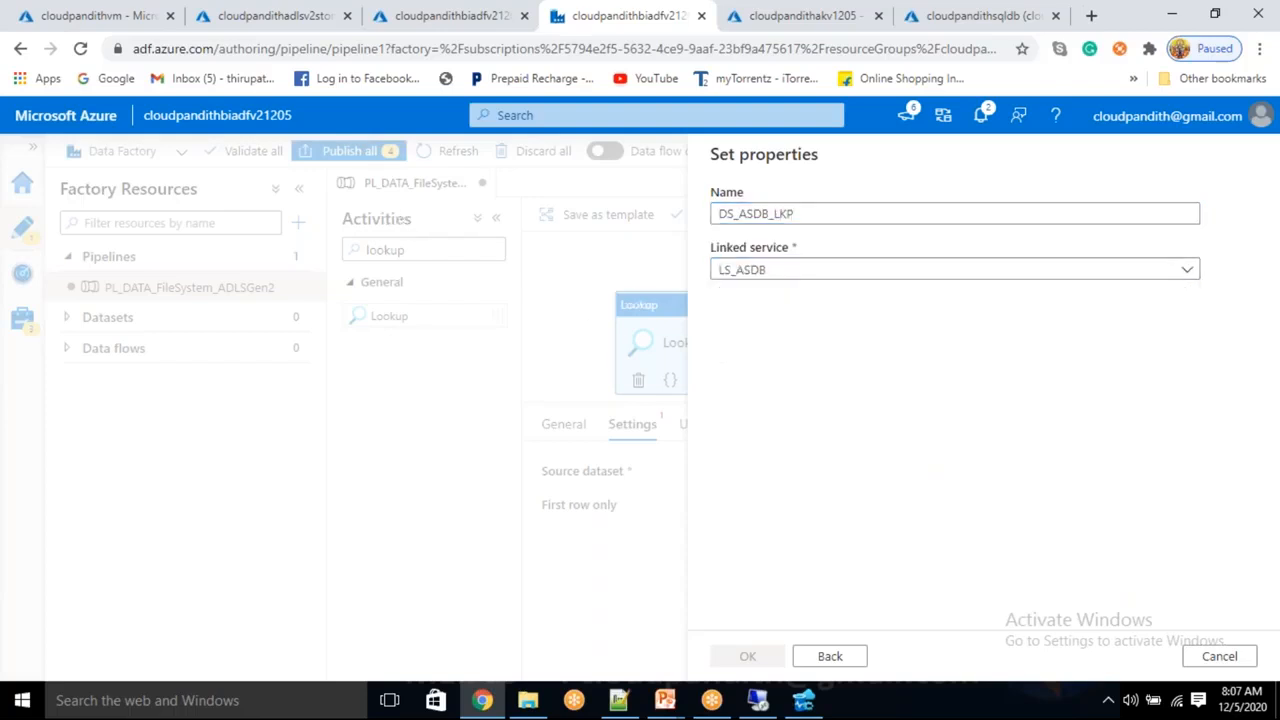
{"action": "left_click", "coordinate": [760, 328]}
{"action": "left_click", "coordinate": [762, 331]}
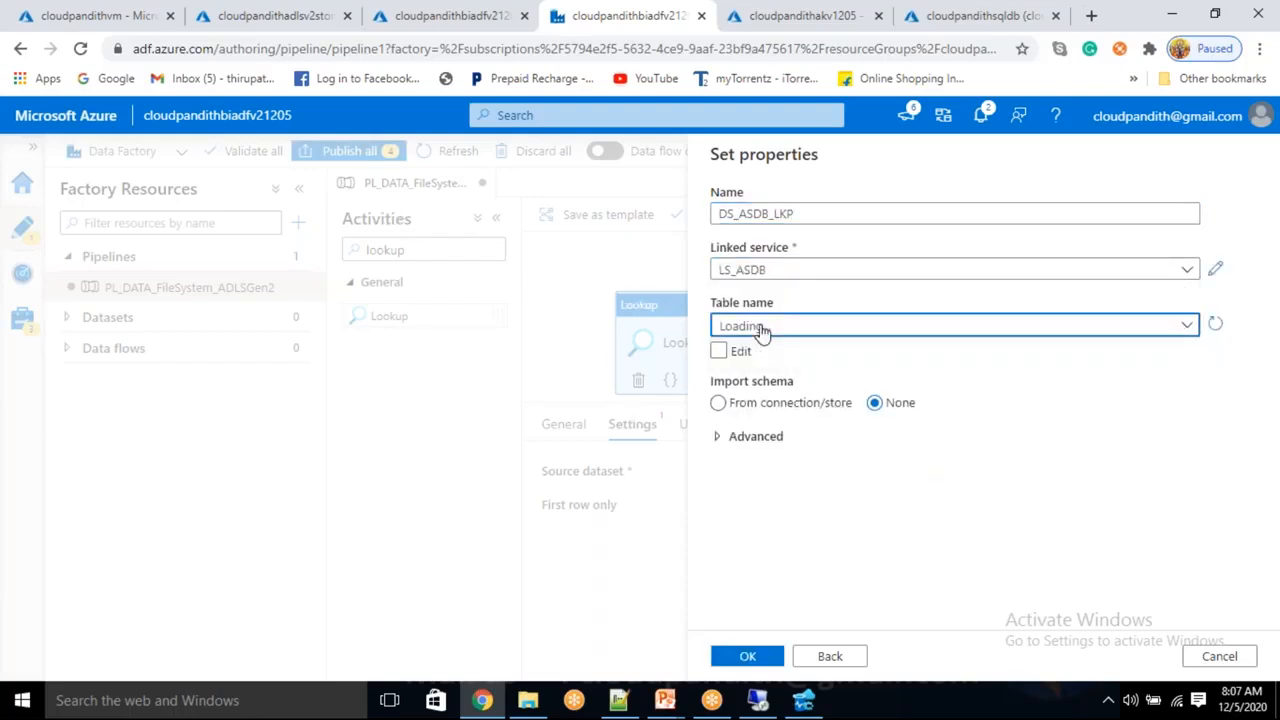
{"action": "double_click", "coordinate": [762, 331]}
{"action": "left_click", "coordinate": [762, 331]}
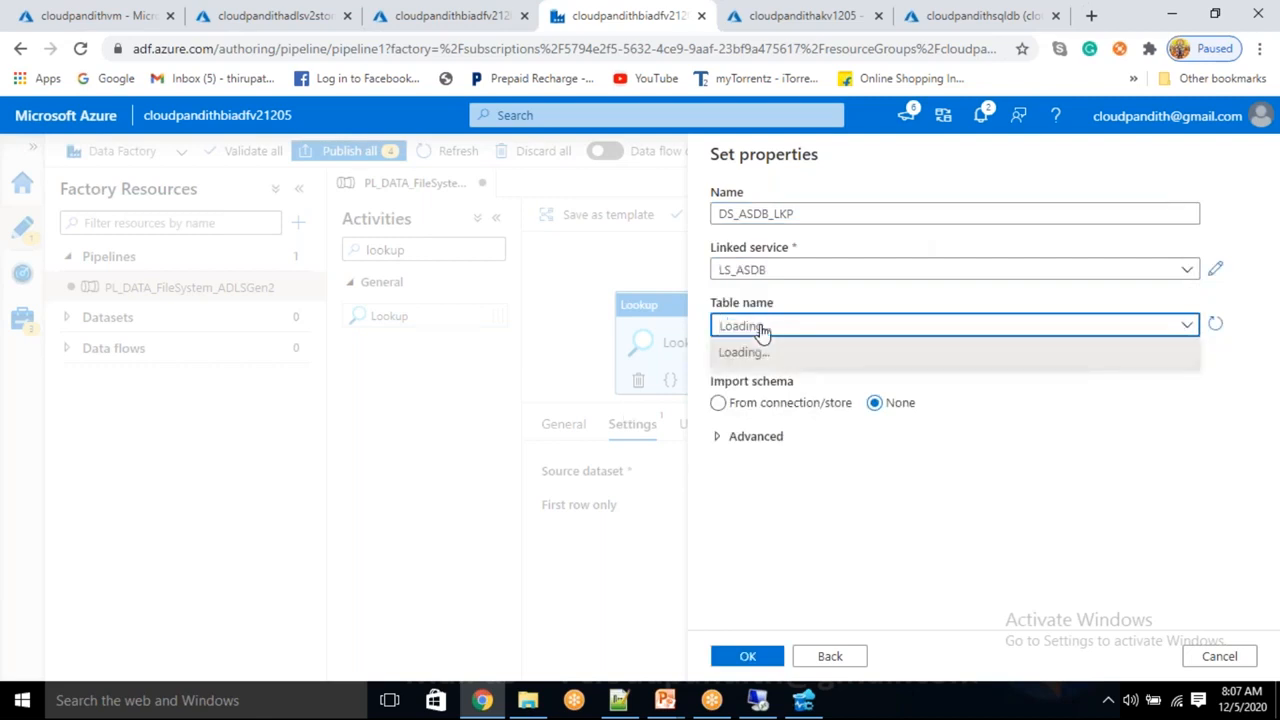
{"action": "left_click", "coordinate": [918, 523]}
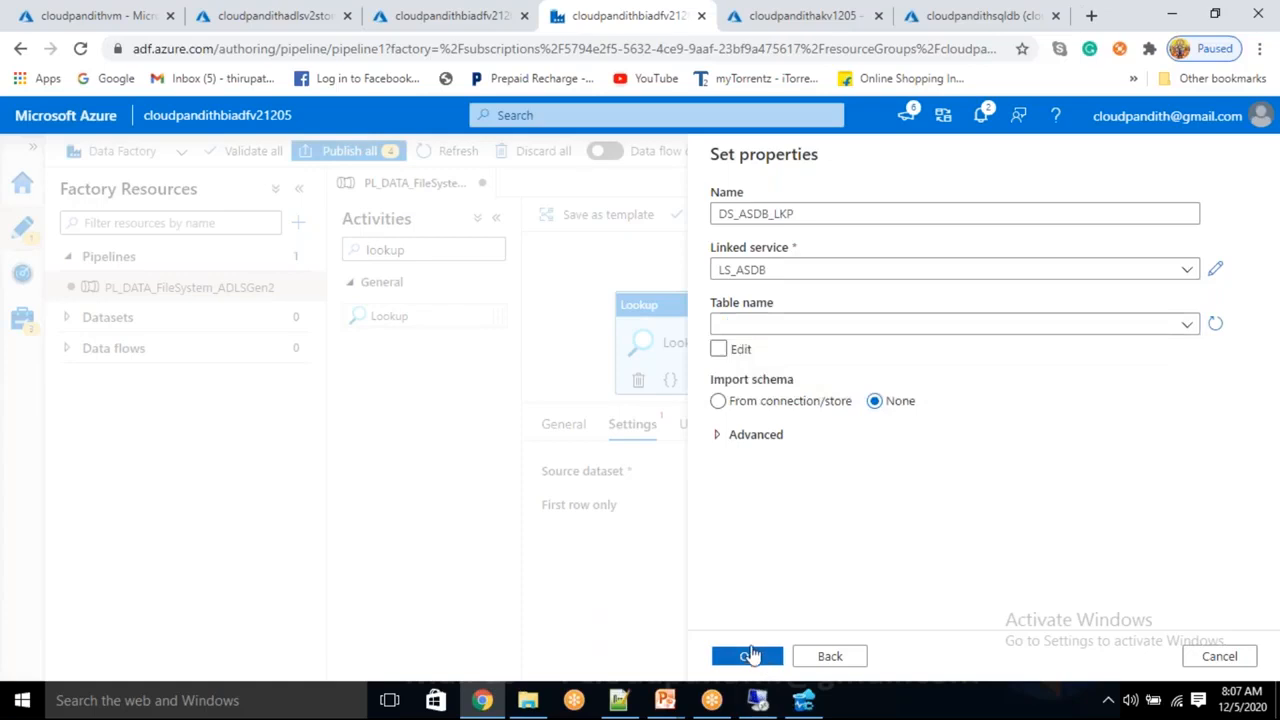
{"action": "left_click", "coordinate": [749, 657]}
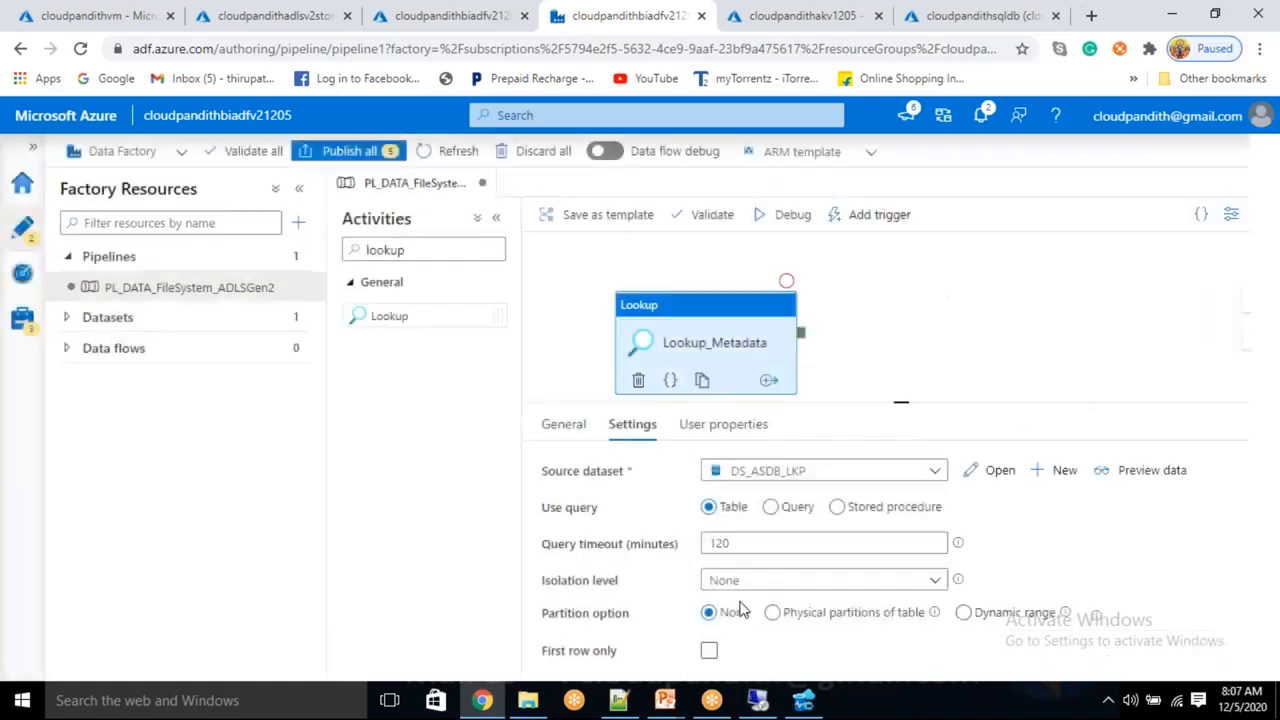
Switch the Lookup source to a select * from metadata query and preview its rows
{"action": "left_click", "coordinate": [772, 508]}
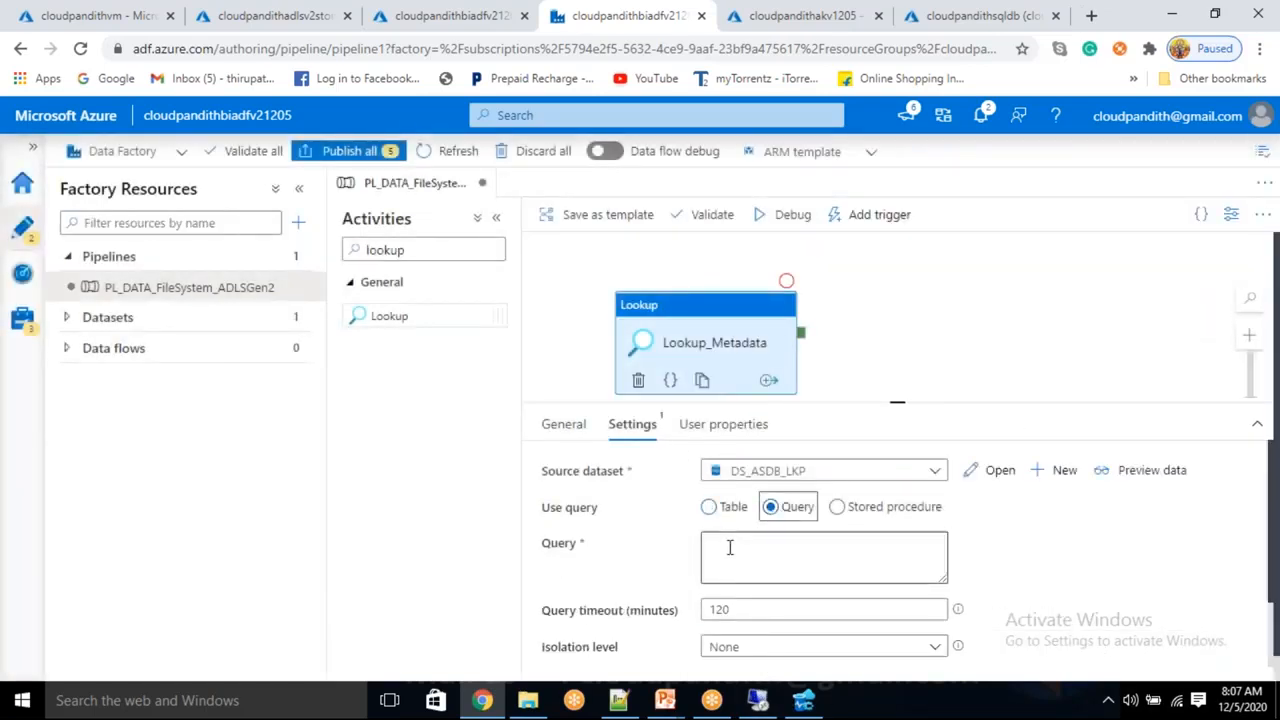
{"action": "left_click", "coordinate": [730, 547]}
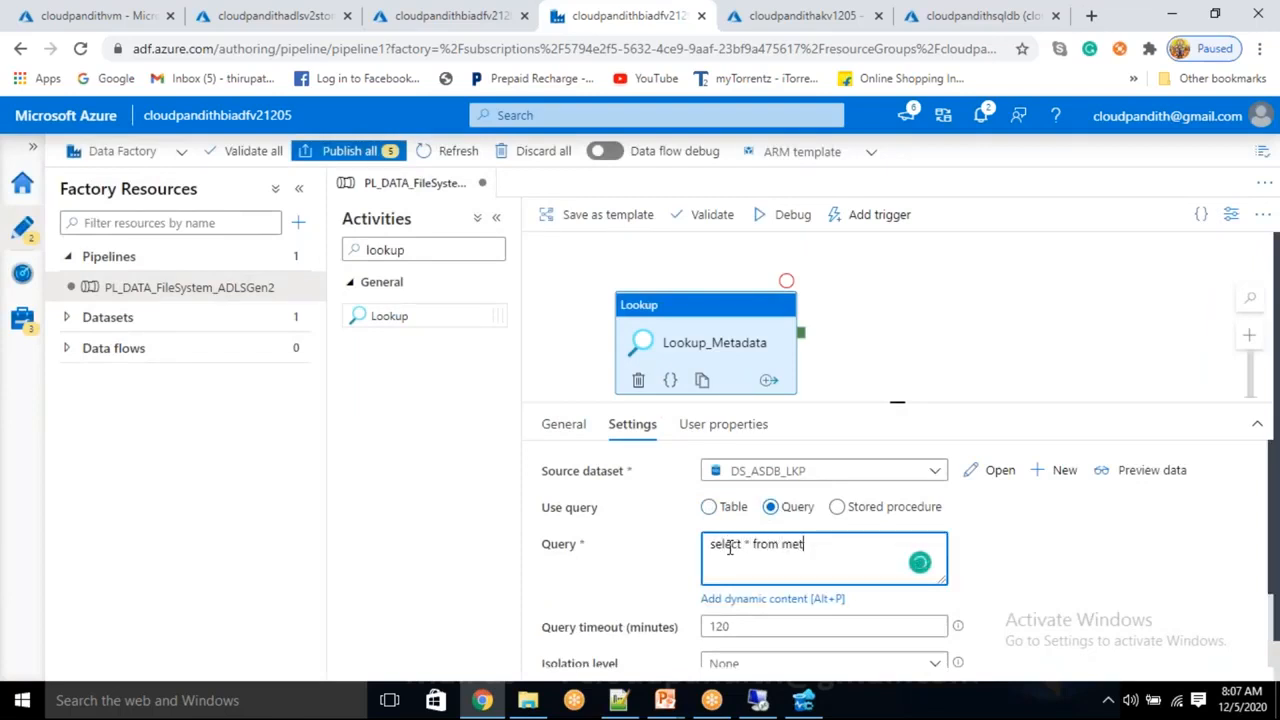
{"action": "left_click", "coordinate": [1140, 472]}
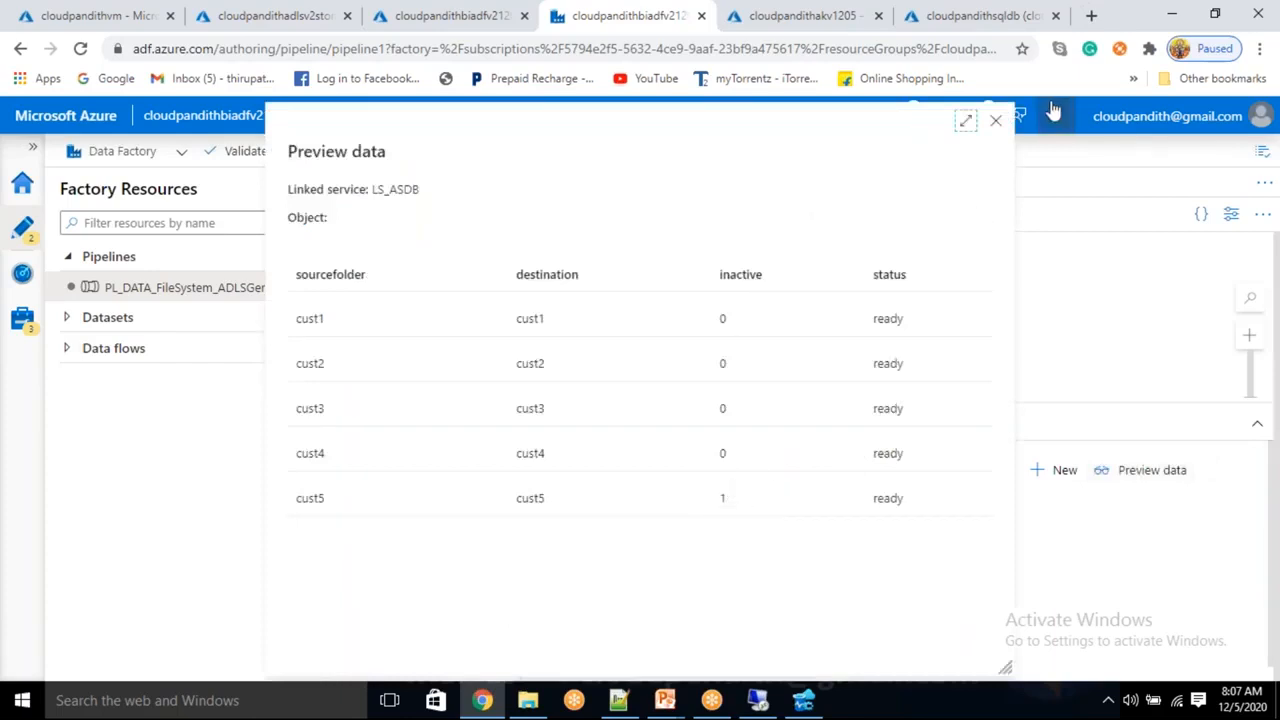
{"action": "left_click", "coordinate": [997, 122]}
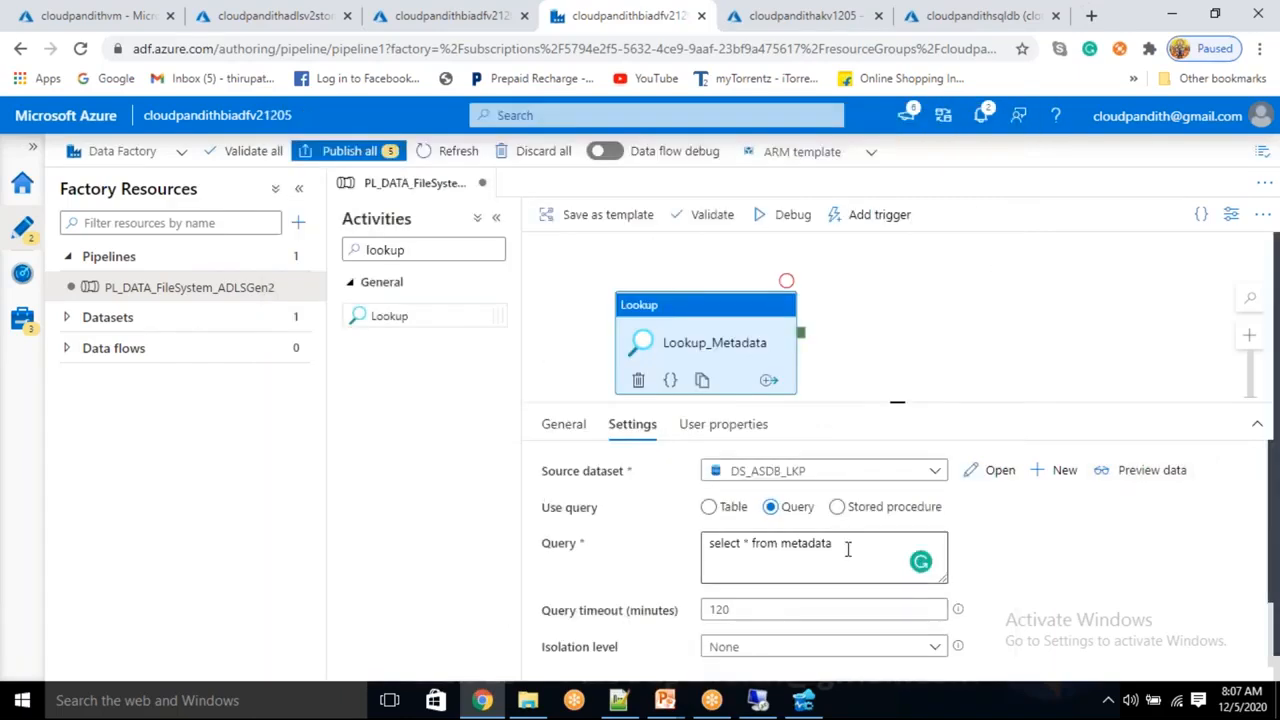
Add inactive=0 and status<>'success' filters, previewing rows cust1 to cust4
{"action": "type", "text": "ere inactive=0"}
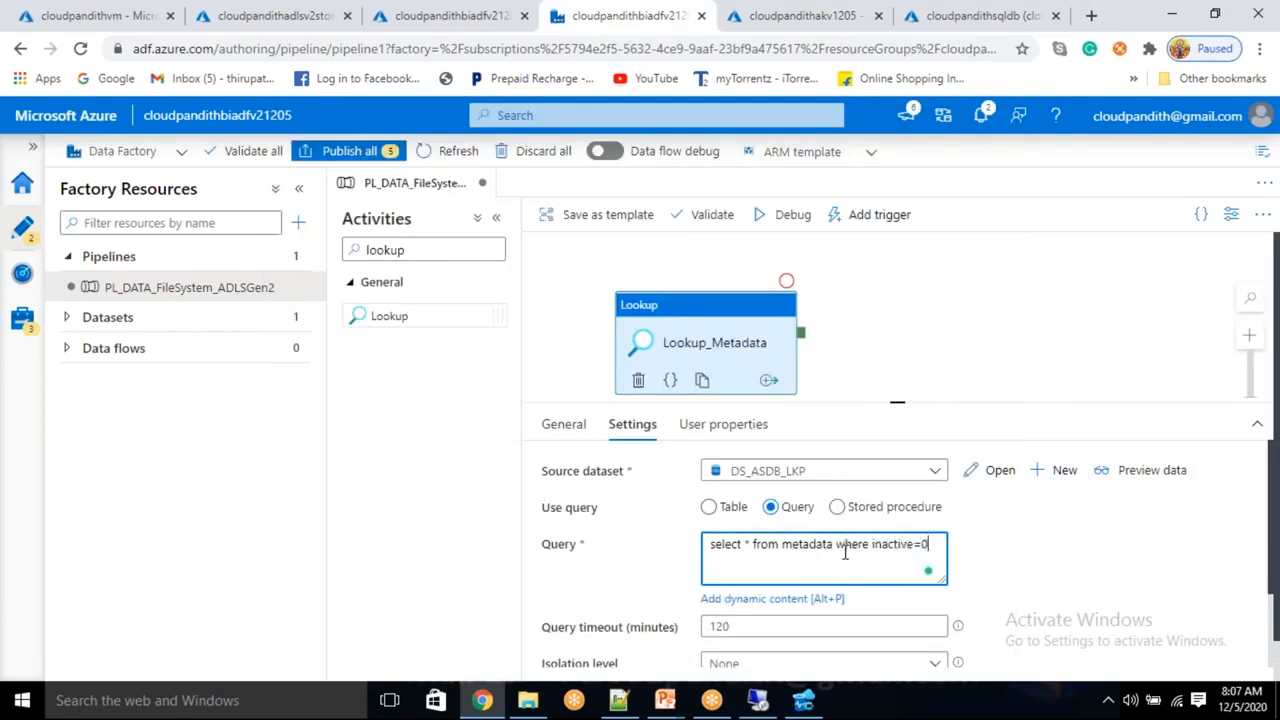
{"action": "left_click", "coordinate": [1150, 472]}
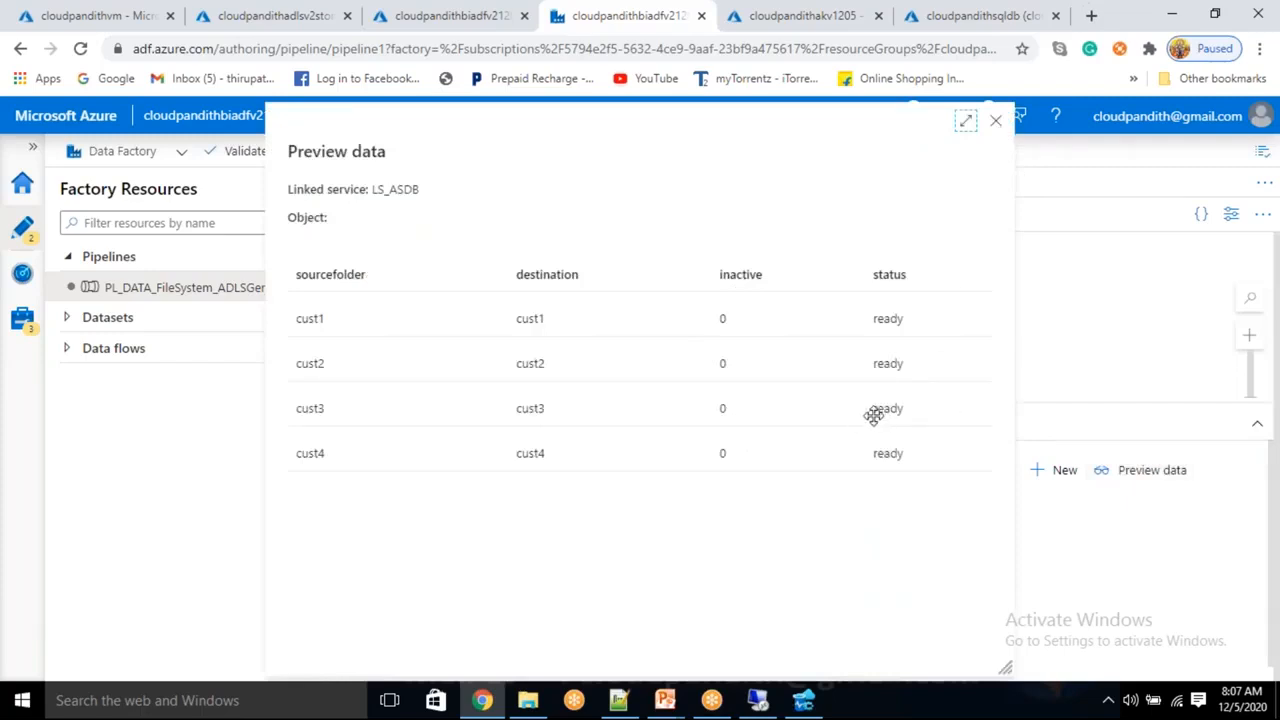
{"action": "left_click", "coordinate": [996, 121]}
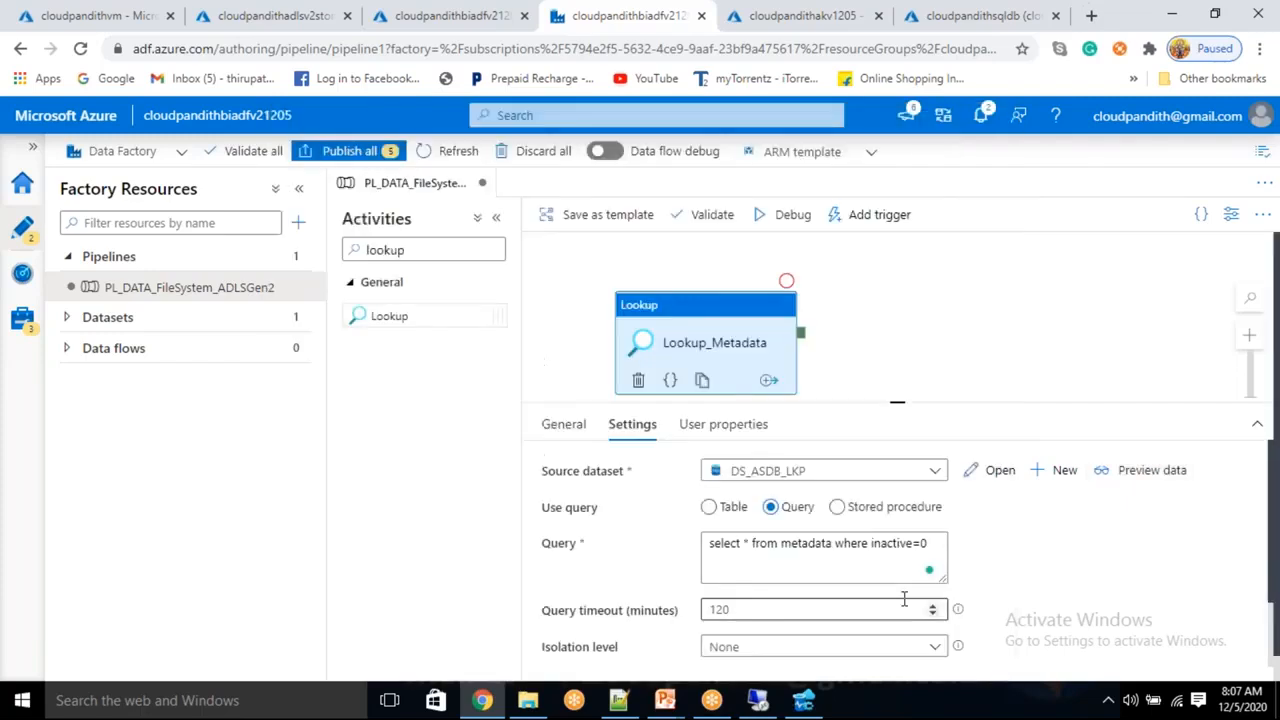
{"action": "left_click", "coordinate": [930, 544]}
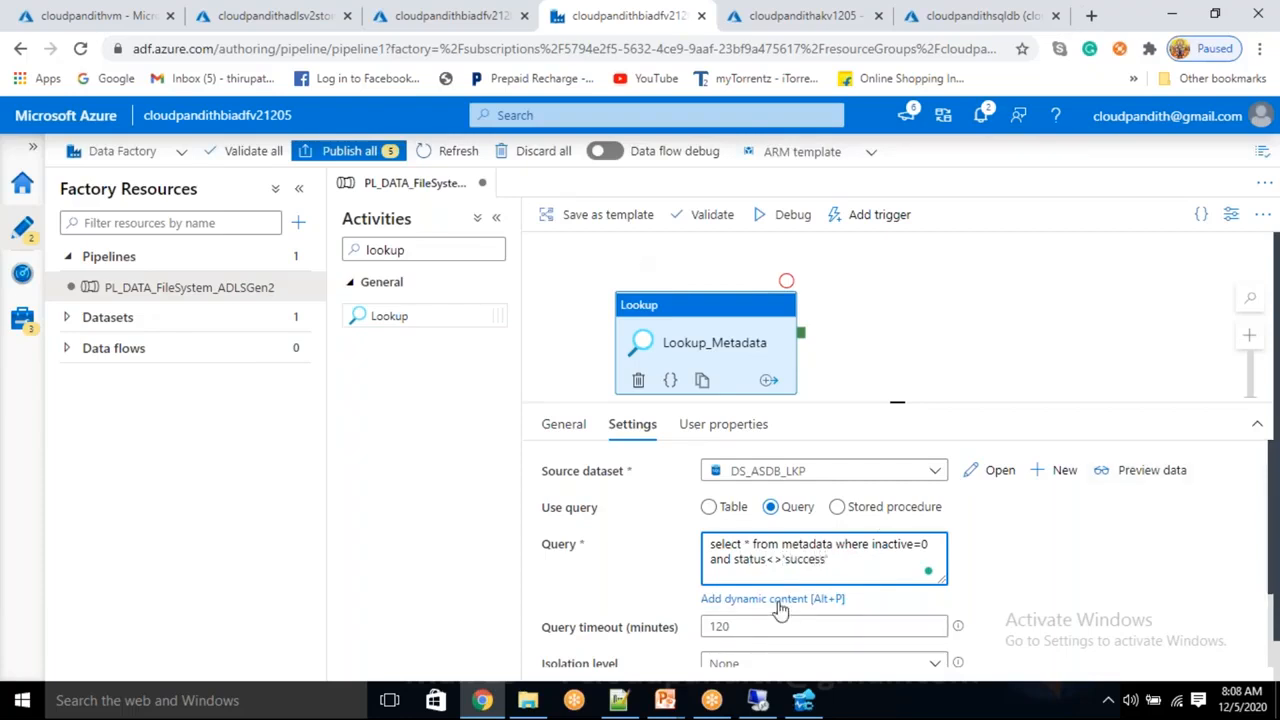
{"action": "left_click", "coordinate": [1125, 474]}
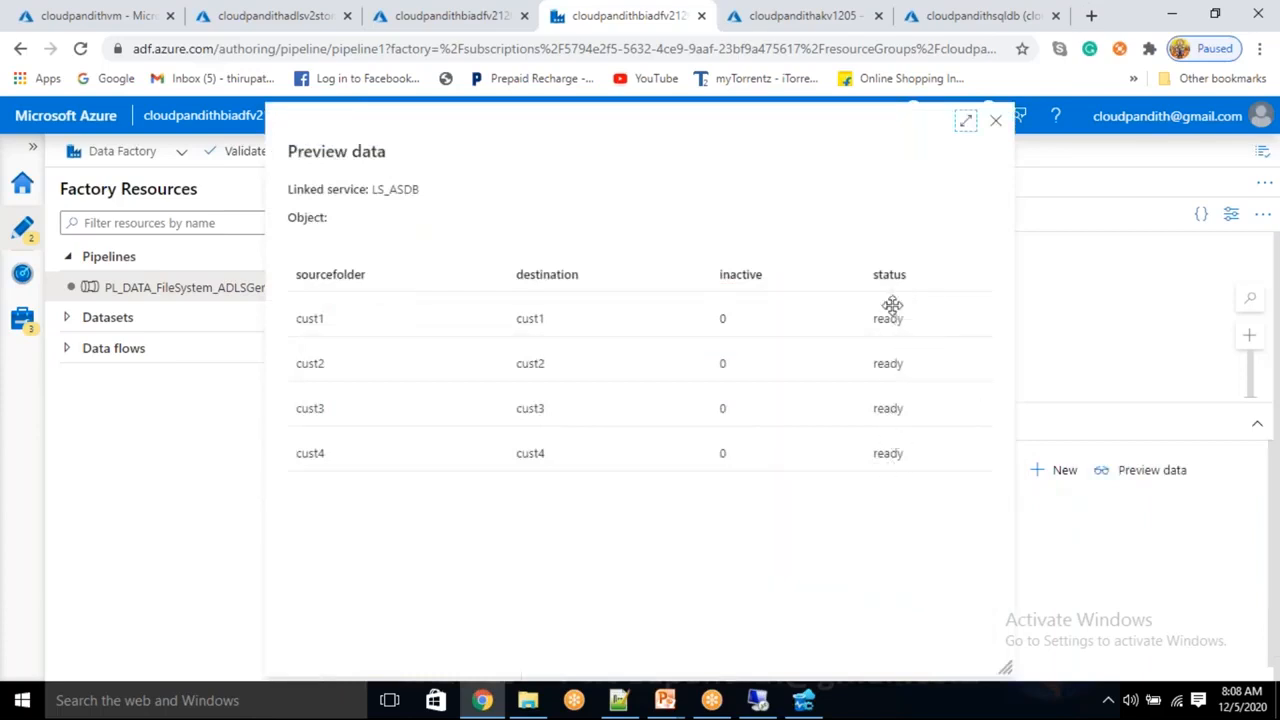
{"action": "left_click", "coordinate": [996, 122]}
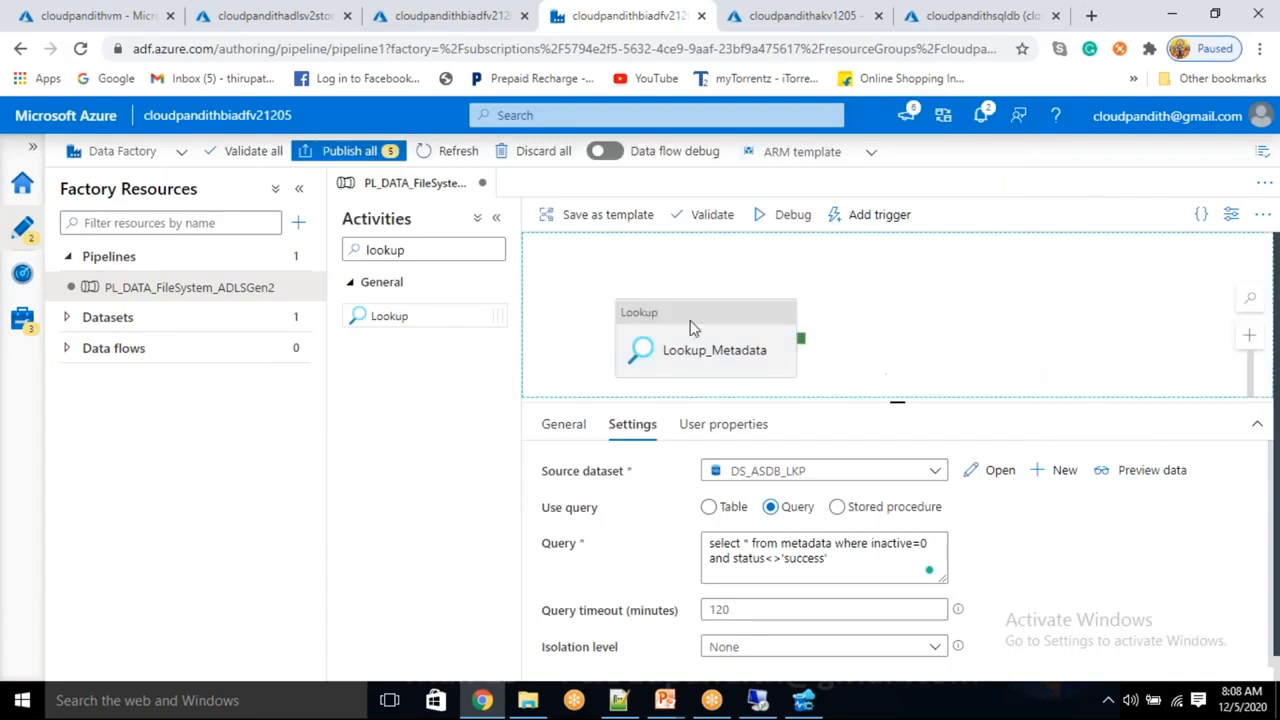
{"action": "left_click_drag", "start_coordinate": [689, 323], "coordinate": [679, 311]}
{"action": "double_click", "coordinate": [427, 252]}
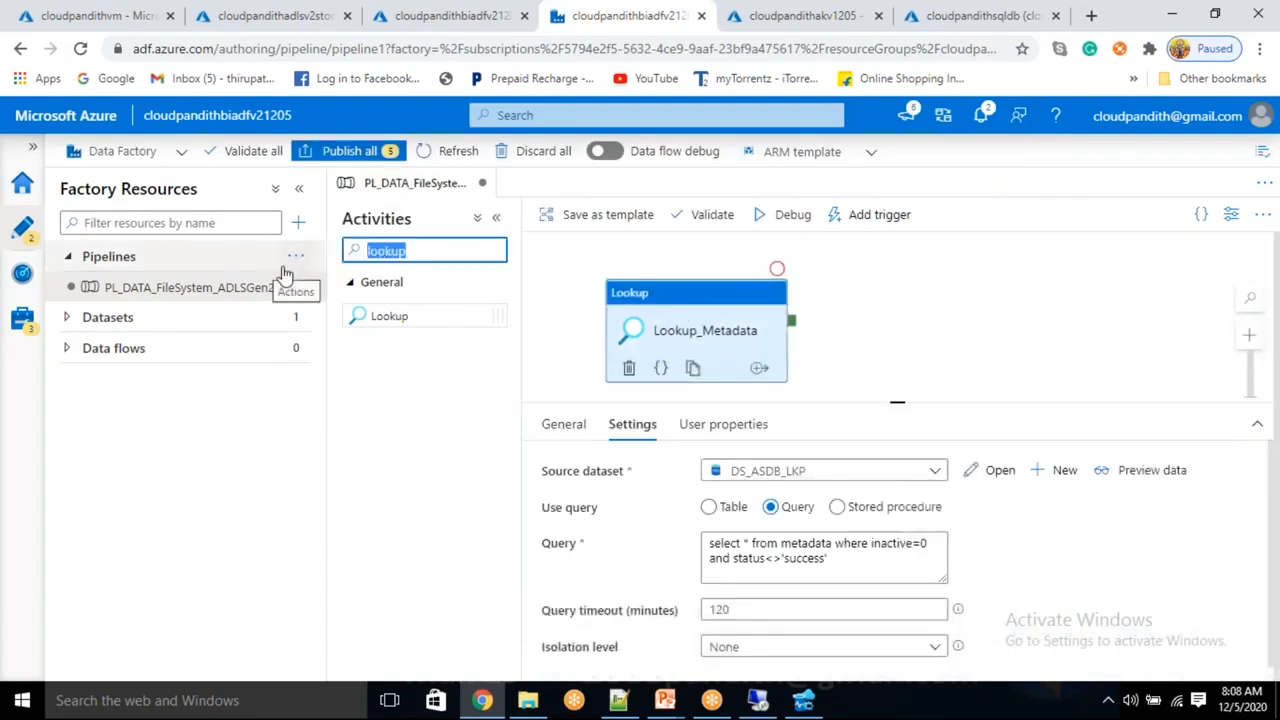
Add ForEach1 and connect it to run on Lookup_Metadata's success
{"action": "type", "text": "forea"}
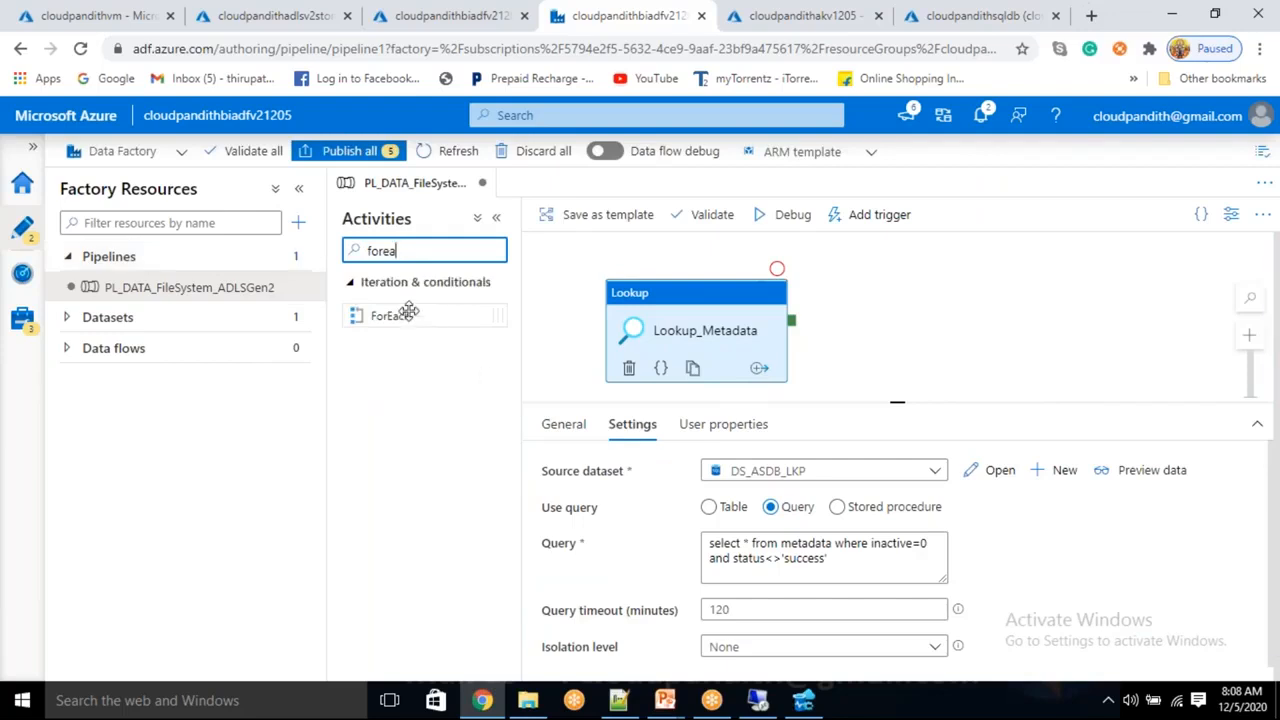
{"action": "left_click_drag", "start_coordinate": [412, 306], "coordinate": [946, 326]}
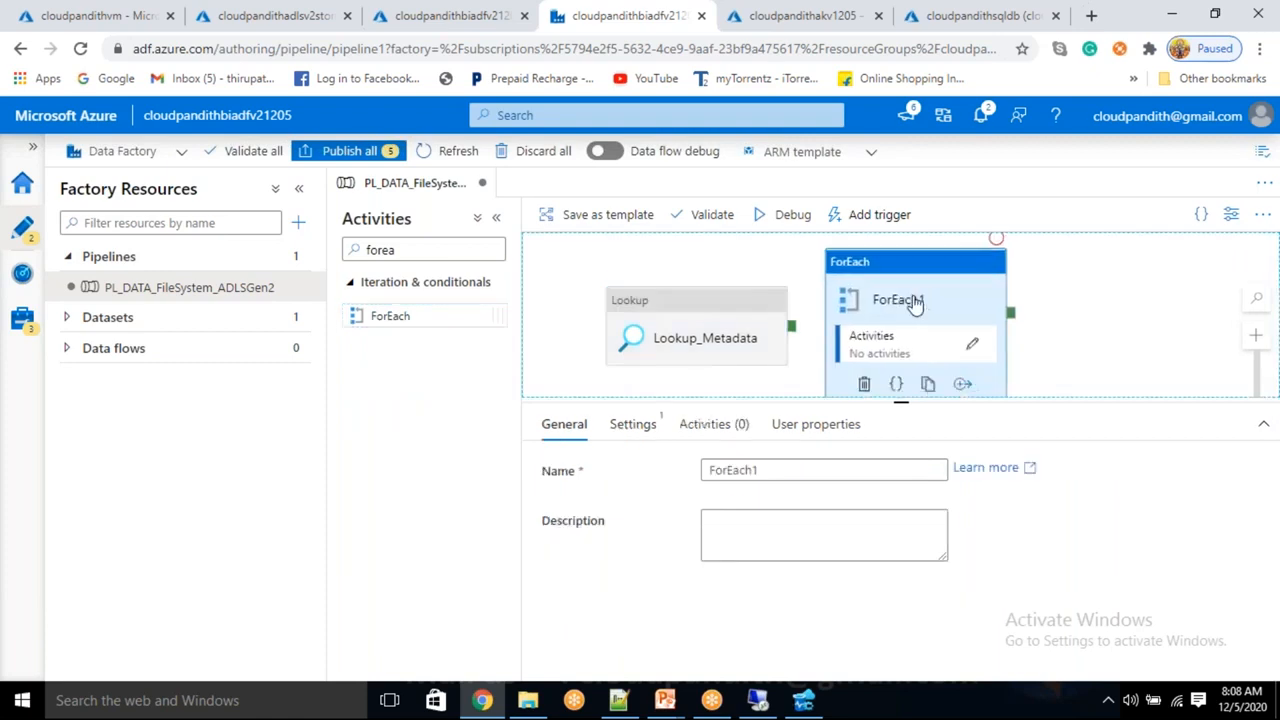
{"action": "left_click_drag", "start_coordinate": [790, 330], "coordinate": [850, 338]}
{"action": "left_click", "coordinate": [949, 316]}
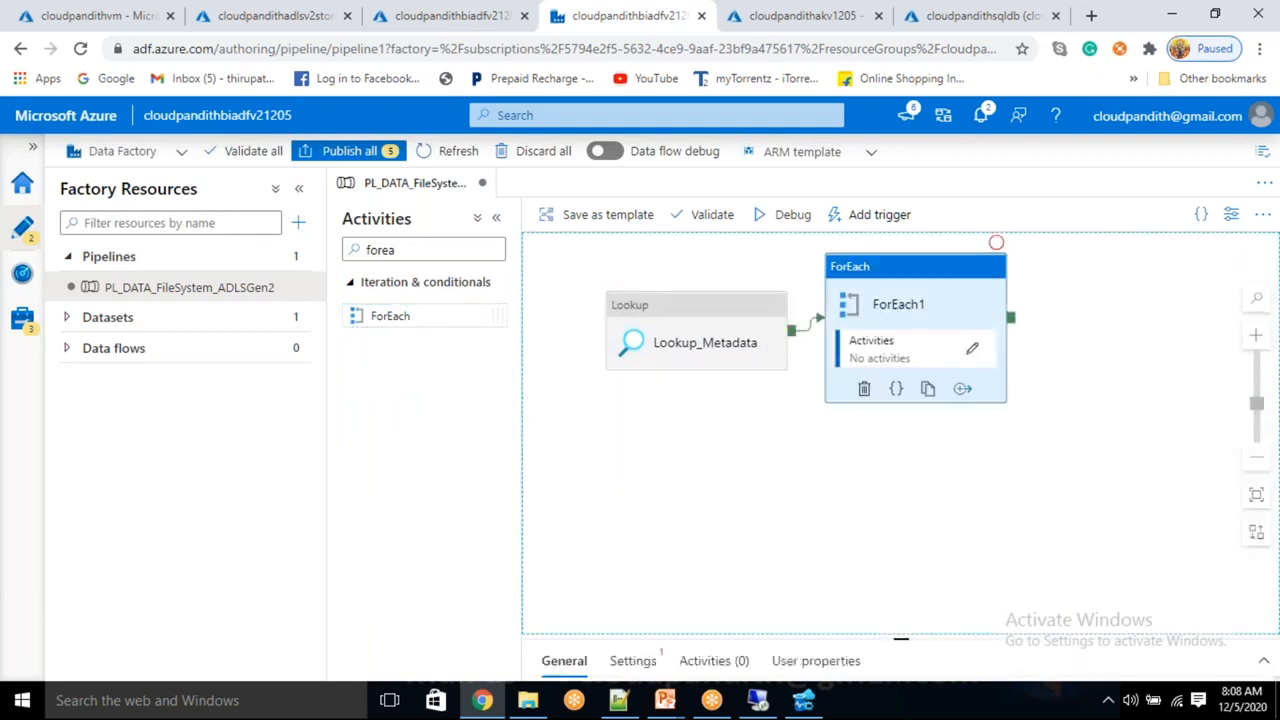
{"action": "left_click_drag", "start_coordinate": [903, 413], "coordinate": [908, 454]}
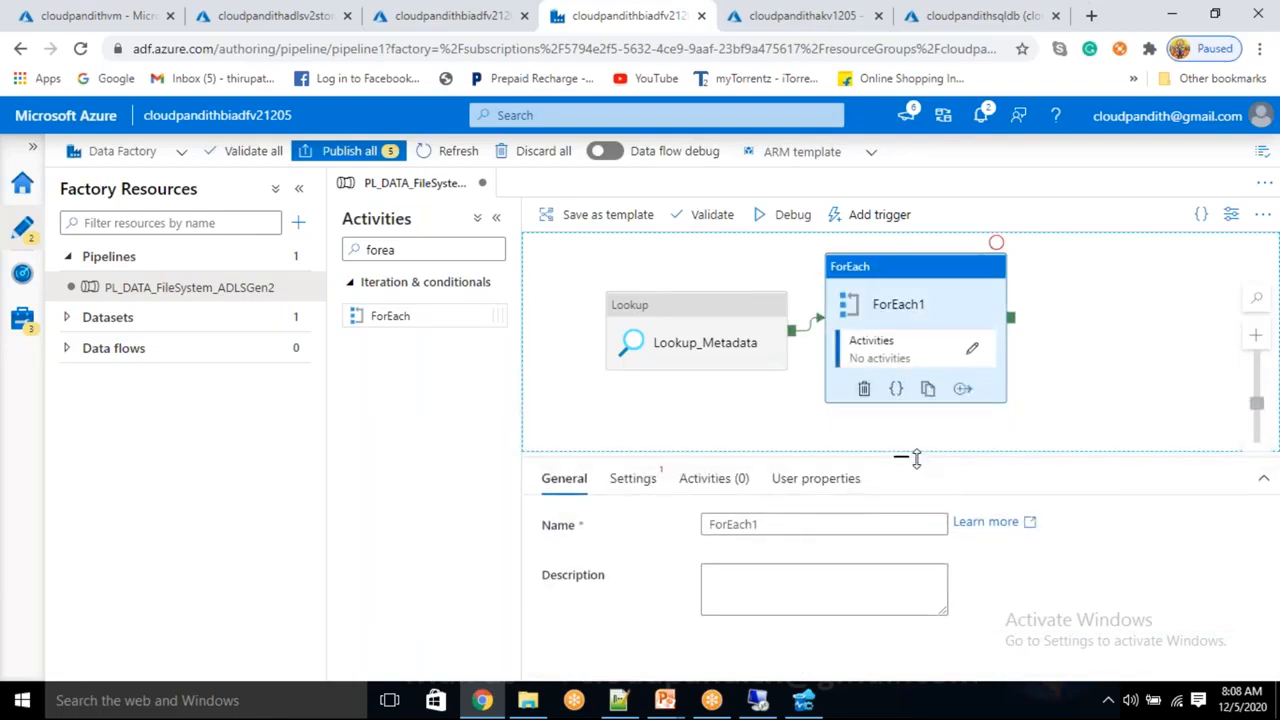
Debug the pipeline only up to the Lookup_Metadata activity
{"action": "left_click", "coordinate": [698, 354]}
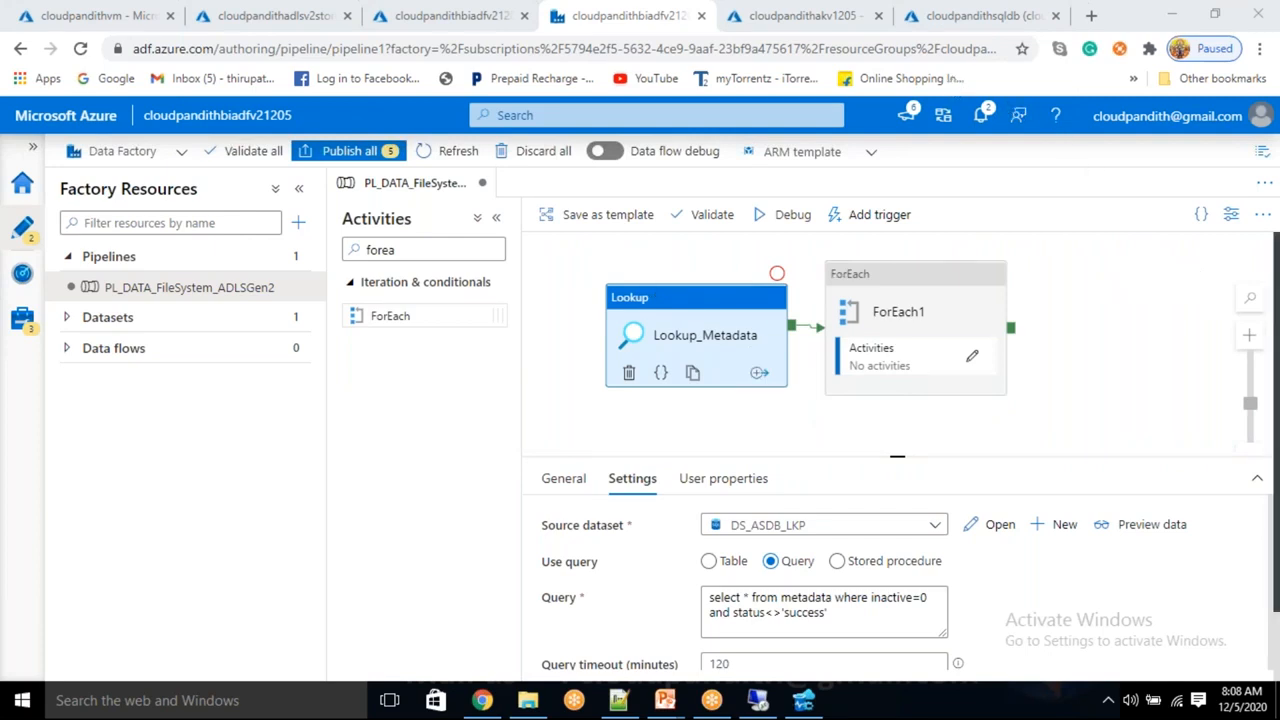
{"action": "left_click", "coordinate": [777, 273]}
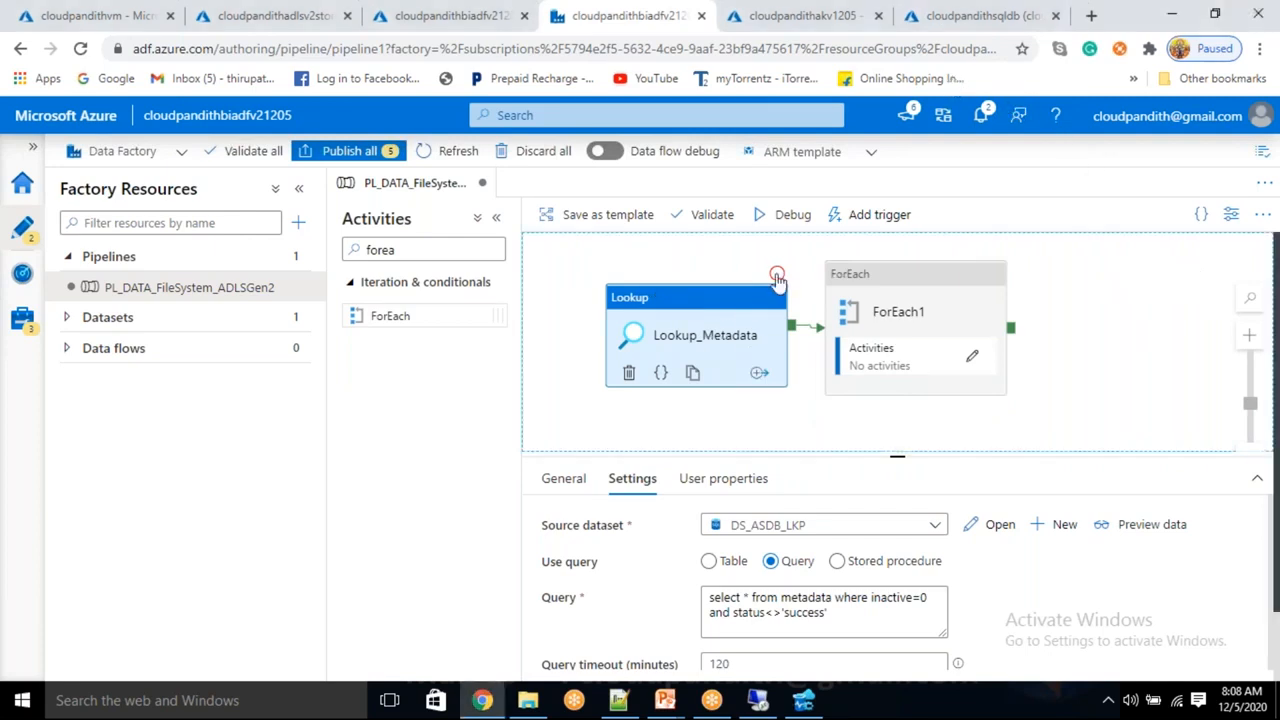
{"action": "left_click", "coordinate": [800, 214]}
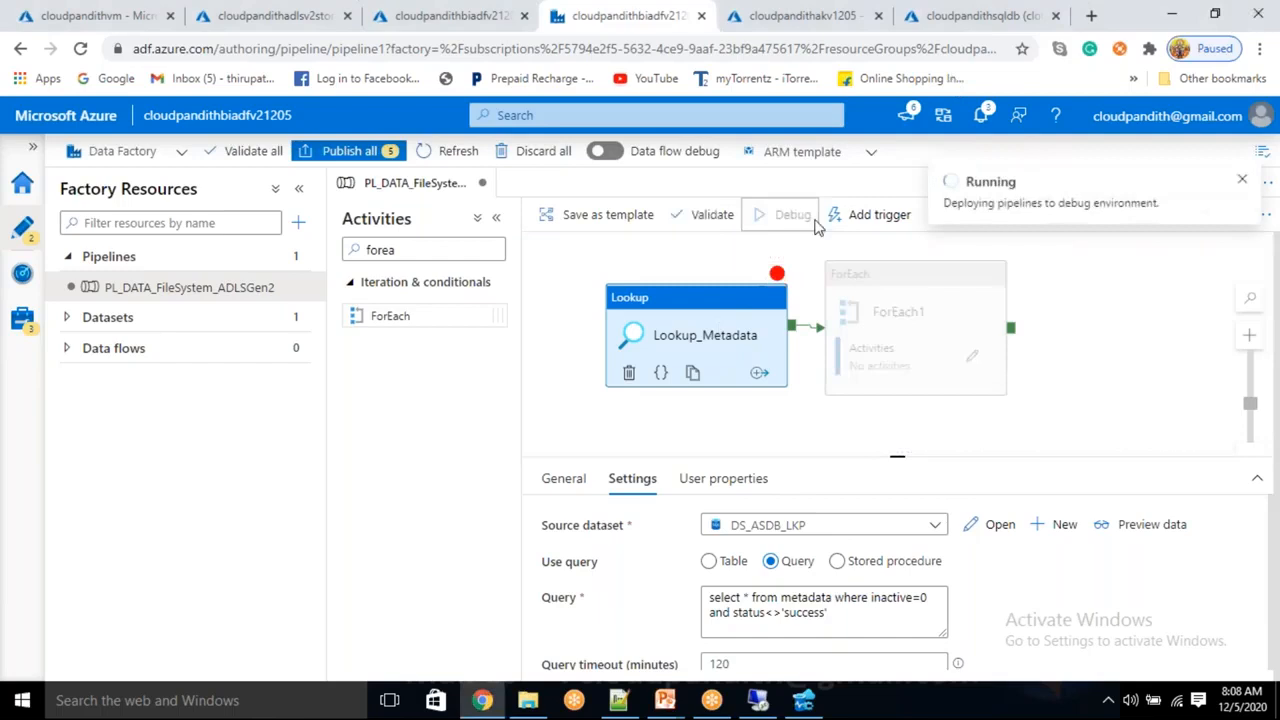
{"action": "left_click", "coordinate": [836, 436]}
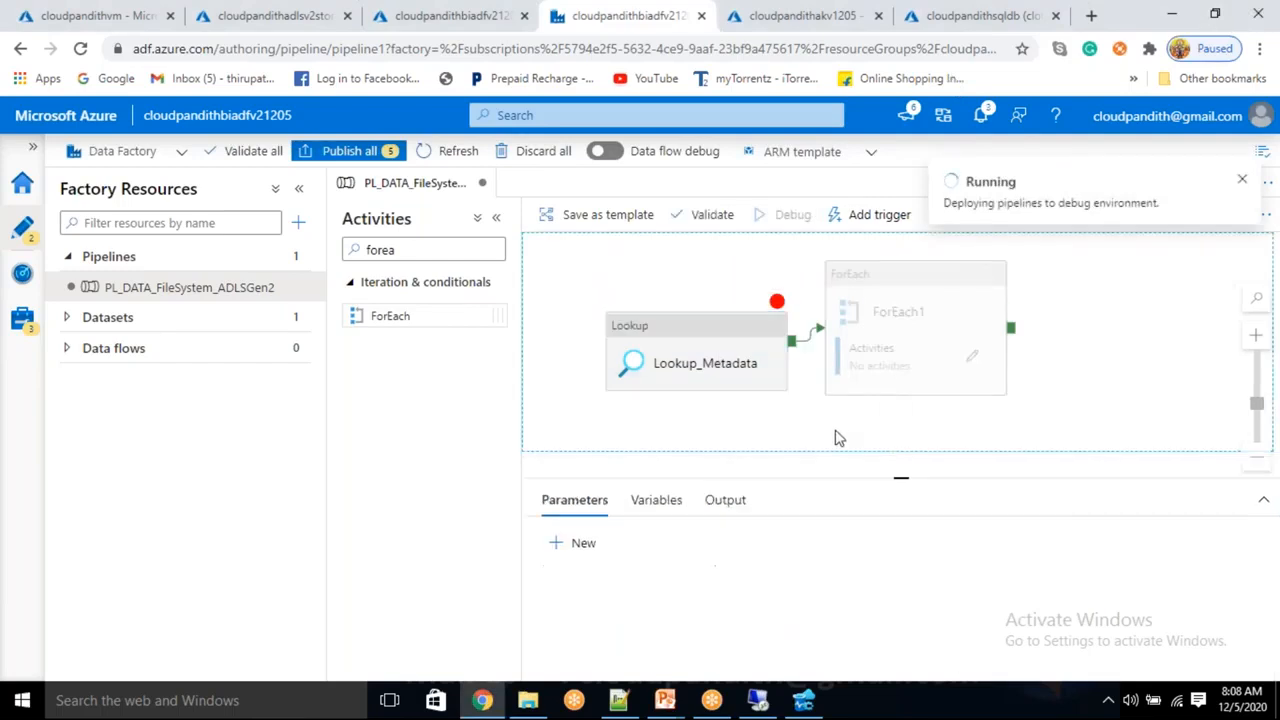
{"action": "left_click_drag", "start_coordinate": [901, 637], "coordinate": [882, 514]}
{"action": "left_click", "coordinate": [918, 582]}
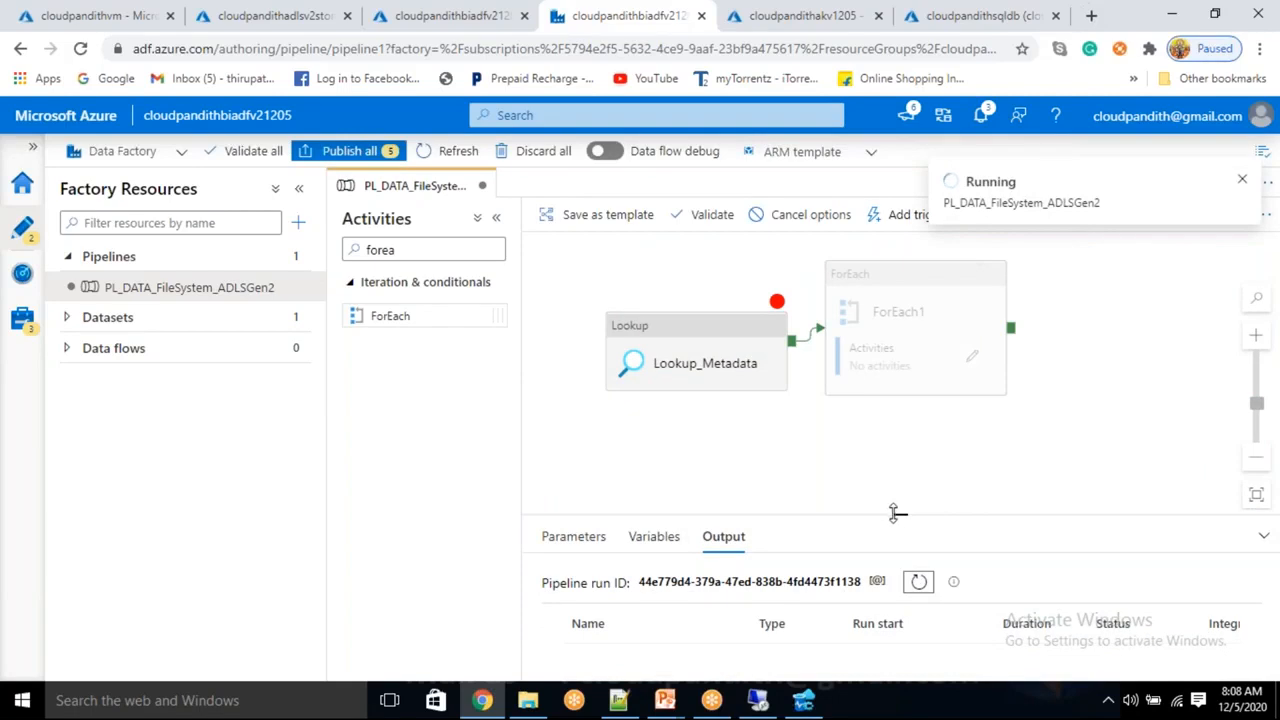
Confirm the Lookup run succeeded and copy its output JSON rows cust1–cust4
{"action": "left_click_drag", "start_coordinate": [894, 514], "coordinate": [894, 471]}
{"action": "left_click", "coordinate": [917, 539]}
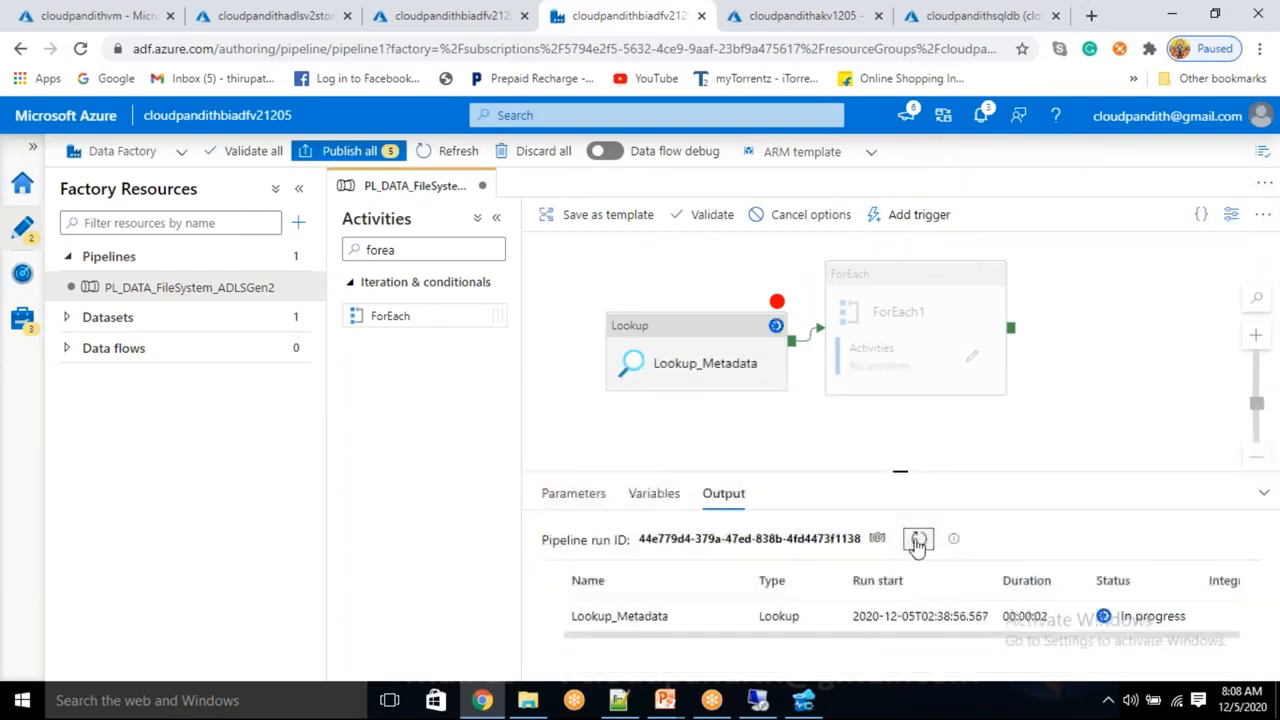
{"action": "left_click", "coordinate": [917, 540]}
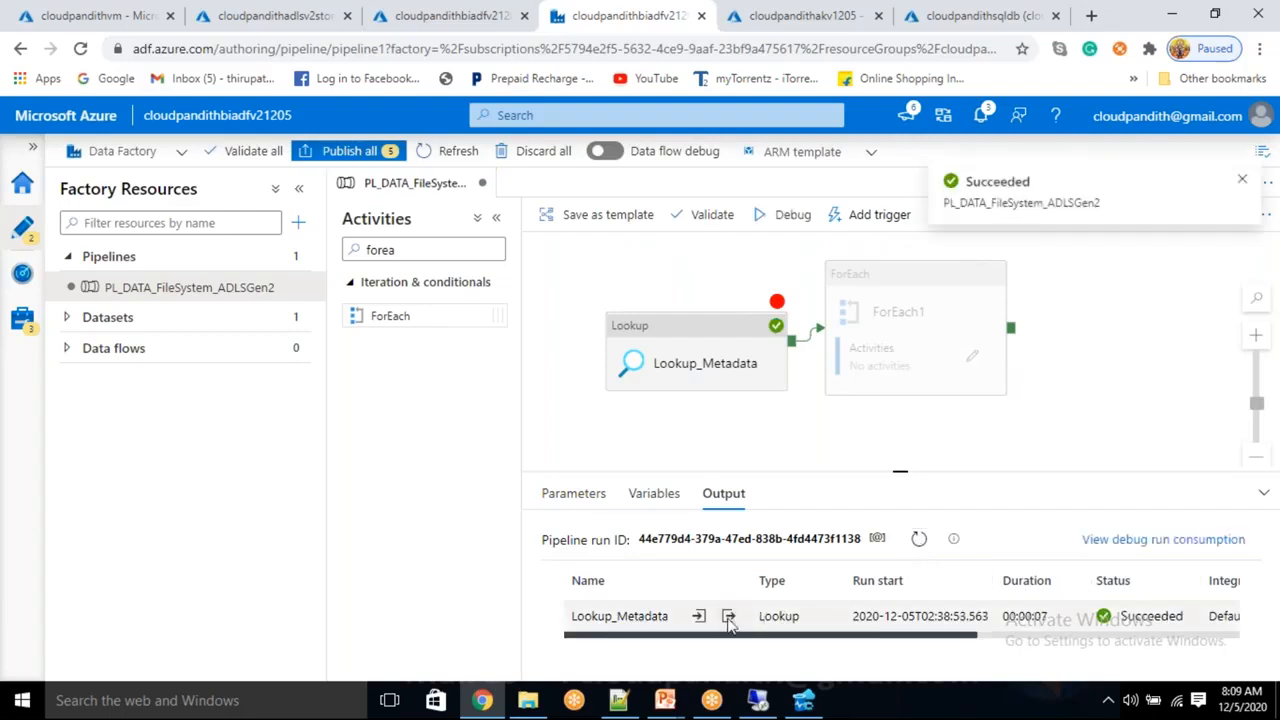
{"action": "left_click", "coordinate": [728, 616]}
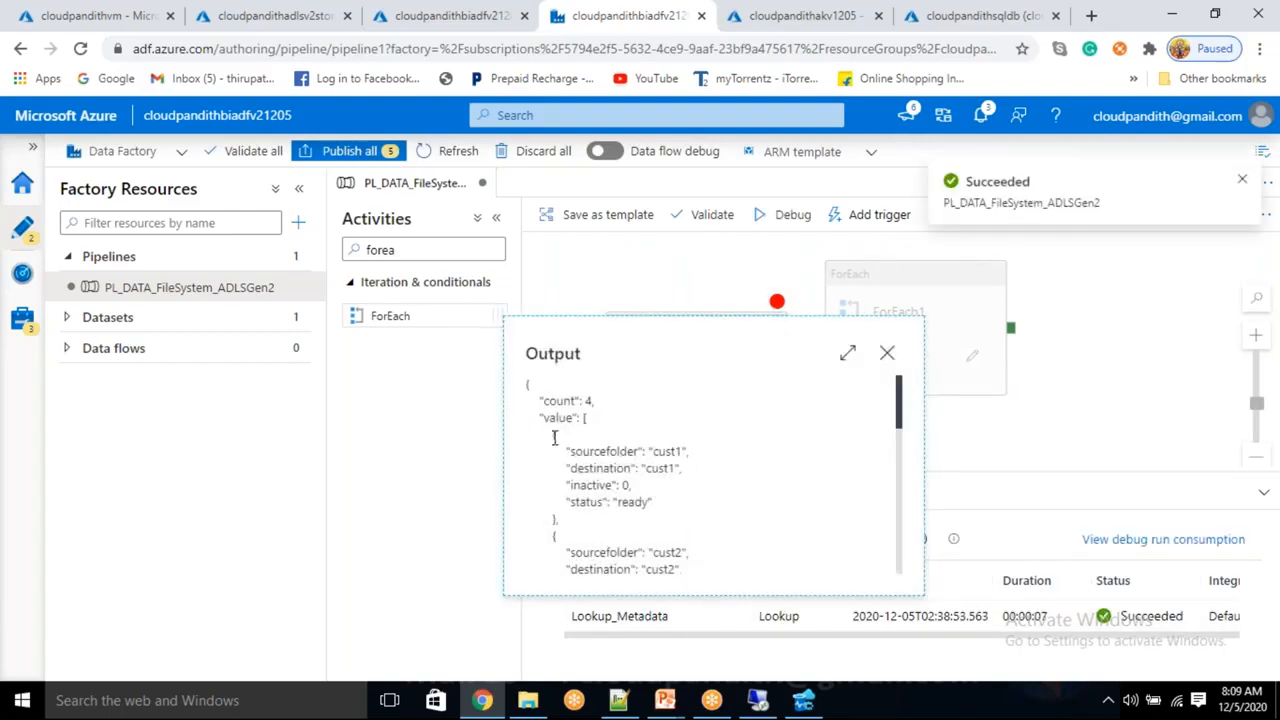
{"action": "left_click_drag", "start_coordinate": [540, 353], "coordinate": [588, 358]}
{"action": "left_click_drag", "start_coordinate": [549, 428], "coordinate": [562, 530]}
Paste the Lookup output JSON for cust1–cust4 below the SQL script in Notepad++
{"action": "left_click", "coordinate": [618, 700]}
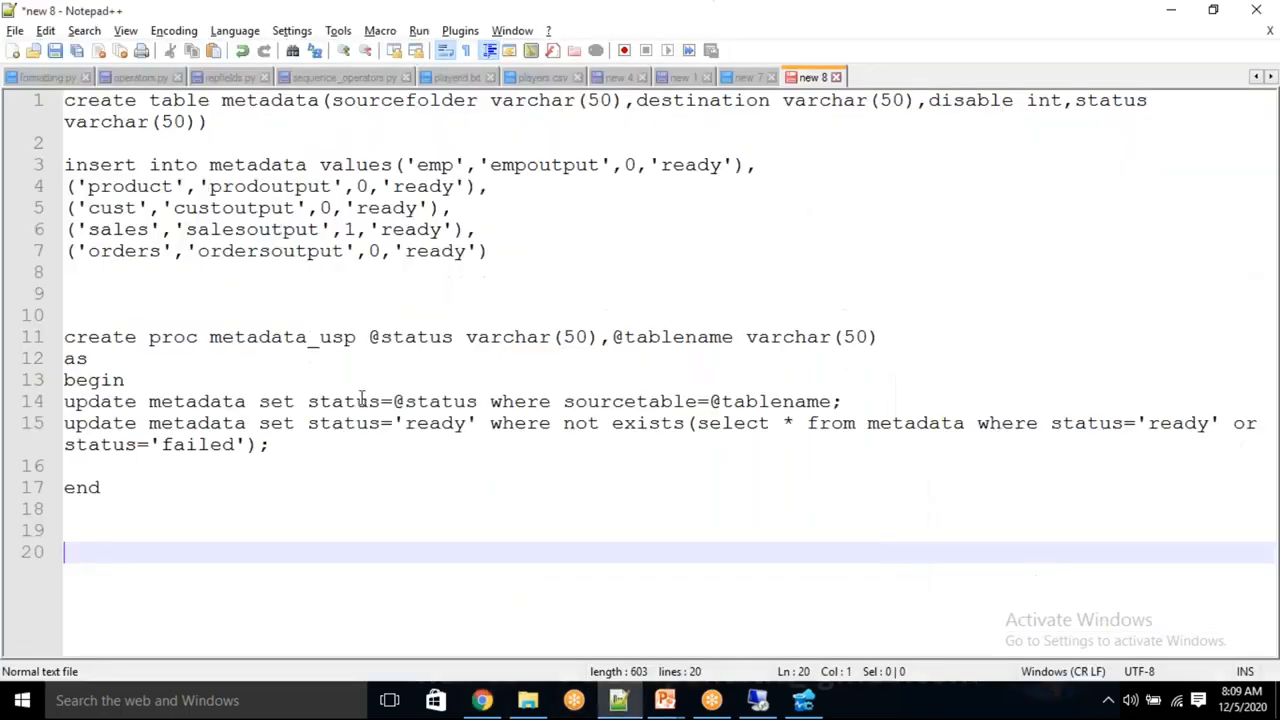
{"action": "key", "text": "ctrl+v"}
{"action": "scroll", "coordinate": [288, 415], "scroll_direction": "up", "scroll_amount": 2}
Highlight the cust1–cust3 records and the sourcefolder fields in the pasted JSON
{"action": "left_click", "coordinate": [200, 295]}
{"action": "left_click_drag", "start_coordinate": [200, 300], "coordinate": [237, 363]}
{"action": "left_click_drag", "start_coordinate": [177, 408], "coordinate": [200, 512]}
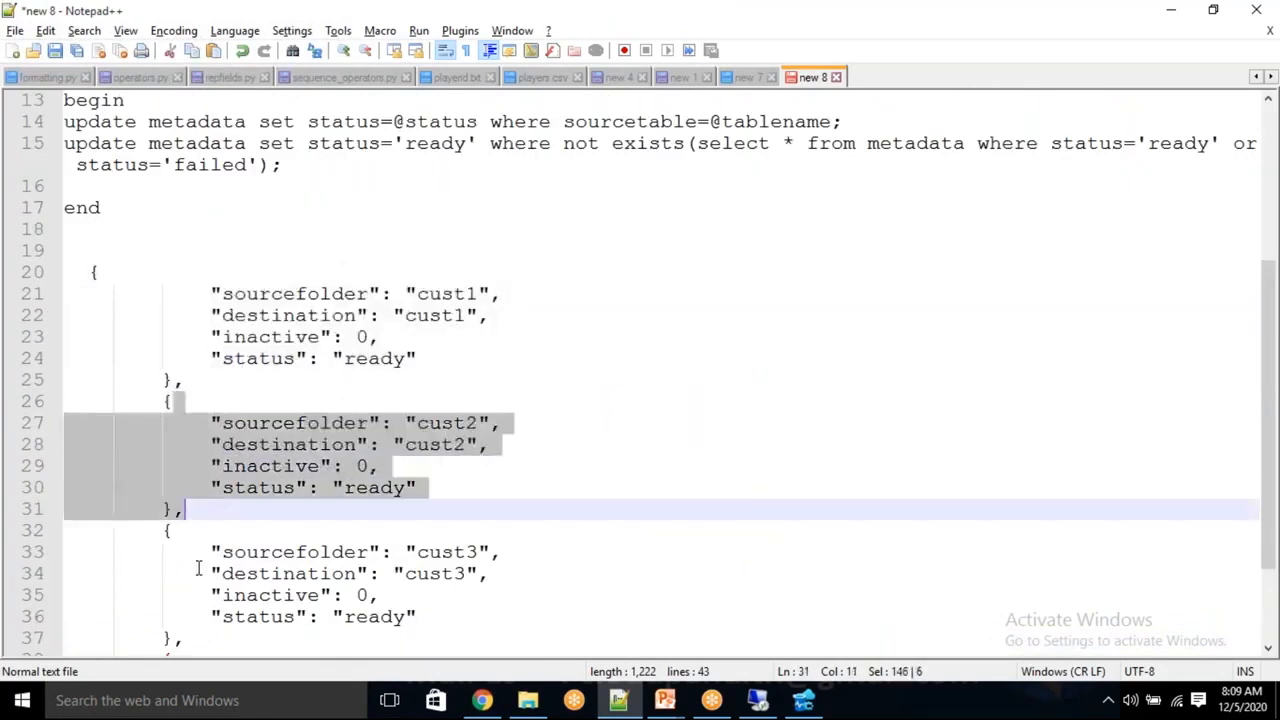
{"action": "left_click_drag", "start_coordinate": [200, 573], "coordinate": [210, 597]}
{"action": "left_click_drag", "start_coordinate": [237, 652], "coordinate": [185, 645]}
{"action": "left_click", "coordinate": [487, 377]}
{"action": "double_click", "coordinate": [319, 272]}
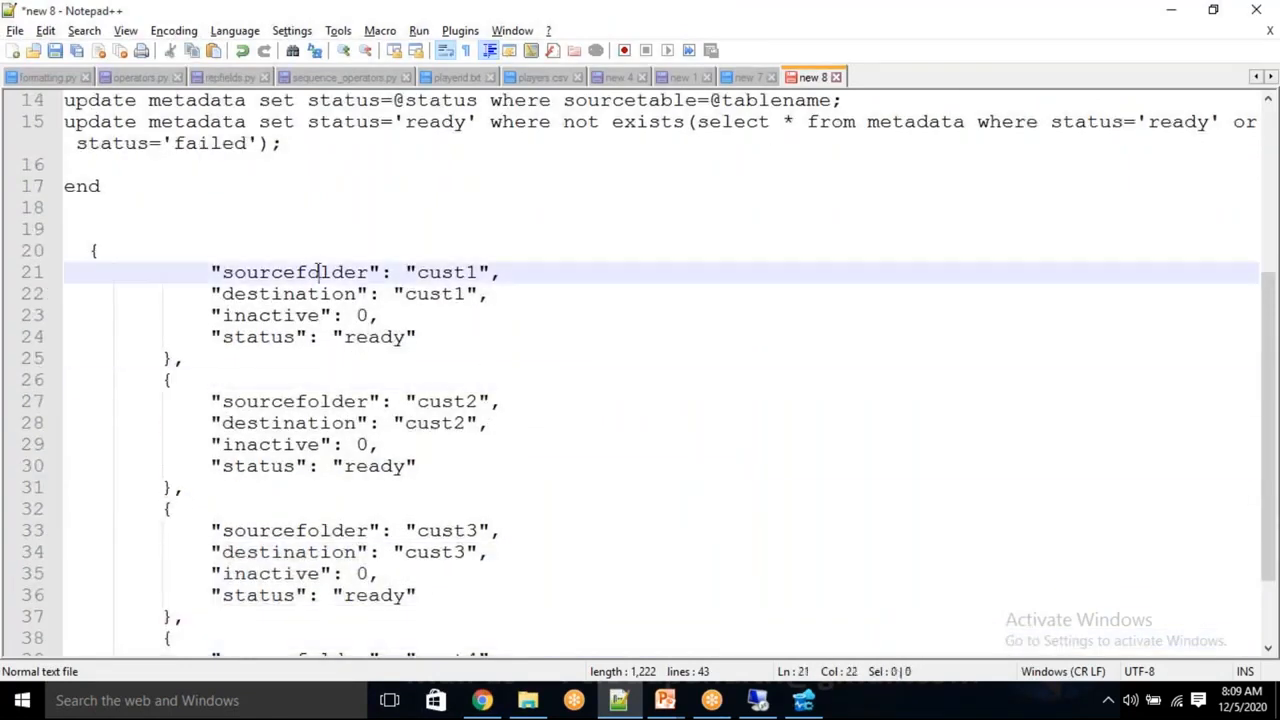
{"action": "key", "text": "alt+Tab"}
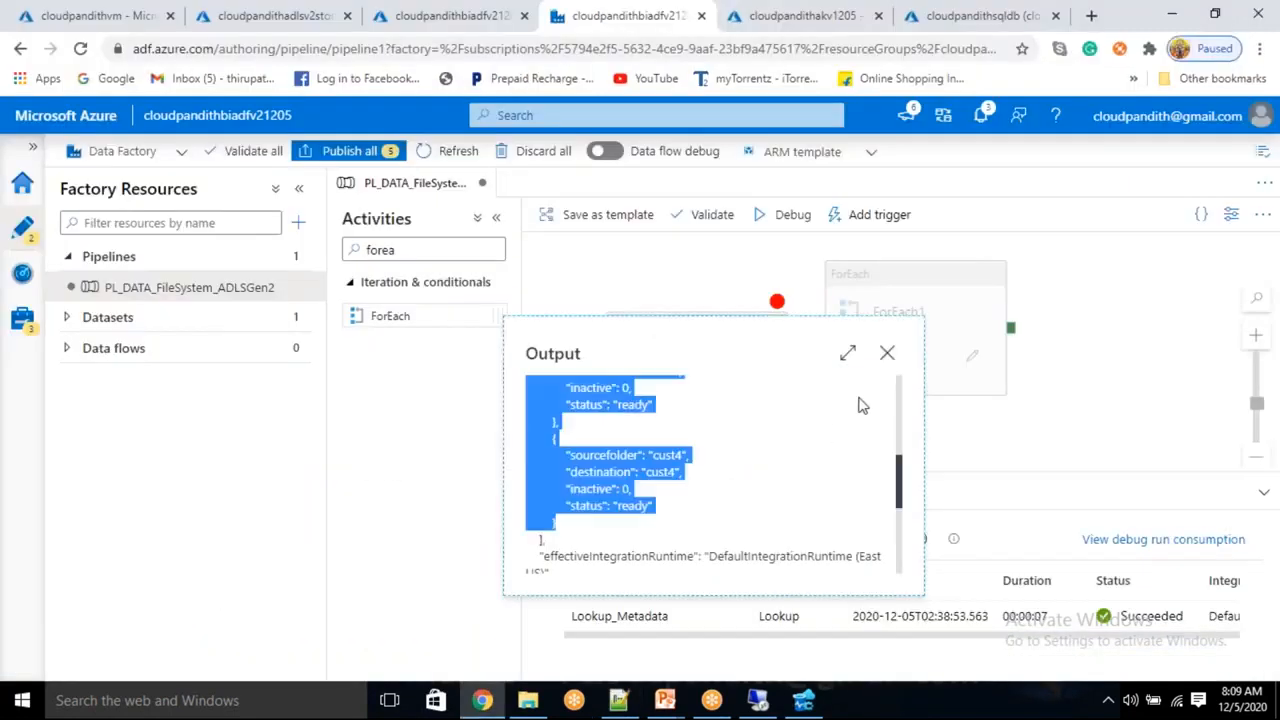
Close the Lookup output and rename the ForEach activity to ForEach_Item
{"action": "left_click", "coordinate": [887, 353]}
{"action": "left_click", "coordinate": [778, 312]}
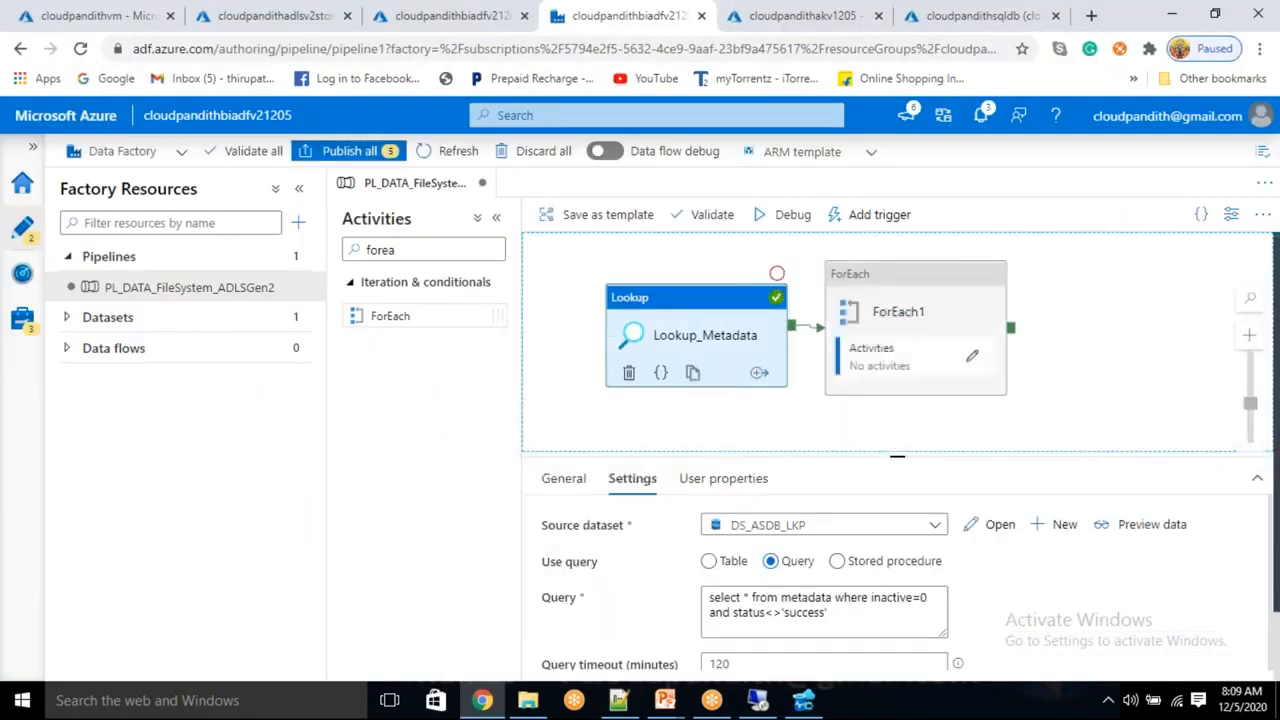
{"action": "left_click", "coordinate": [920, 314]}
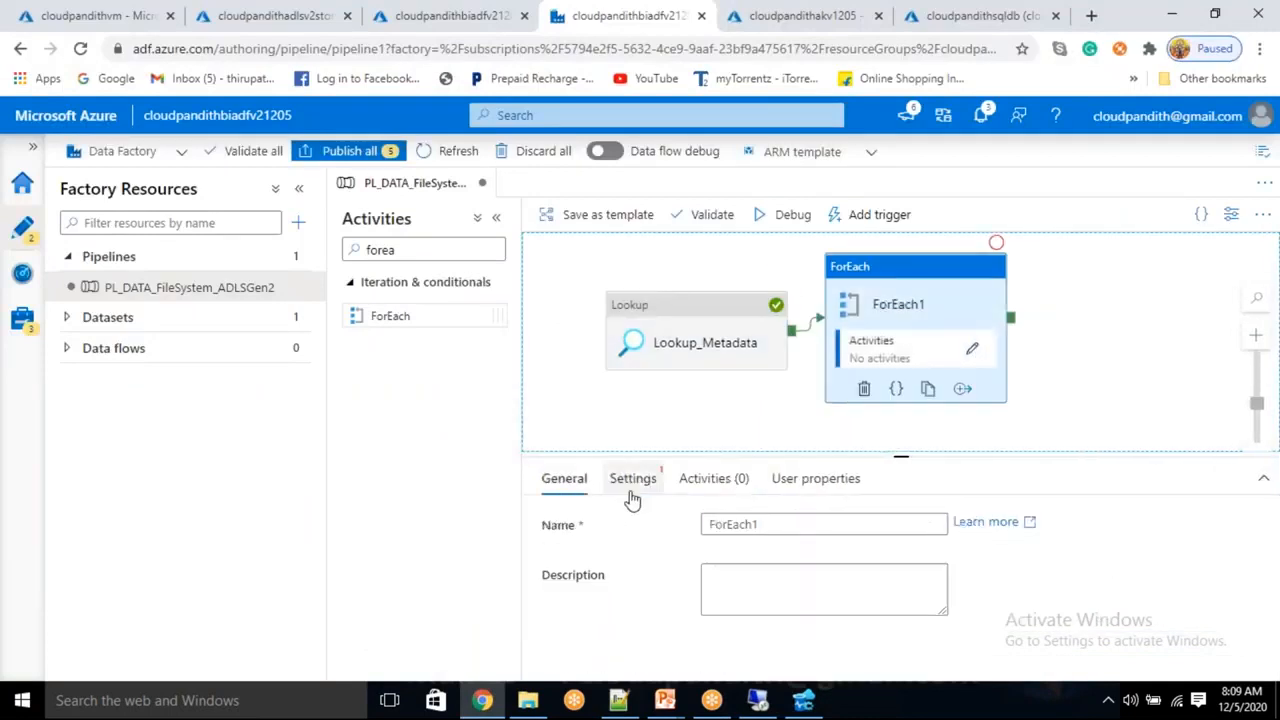
{"action": "left_click", "coordinate": [788, 525]}
{"action": "type", "text": "_"}
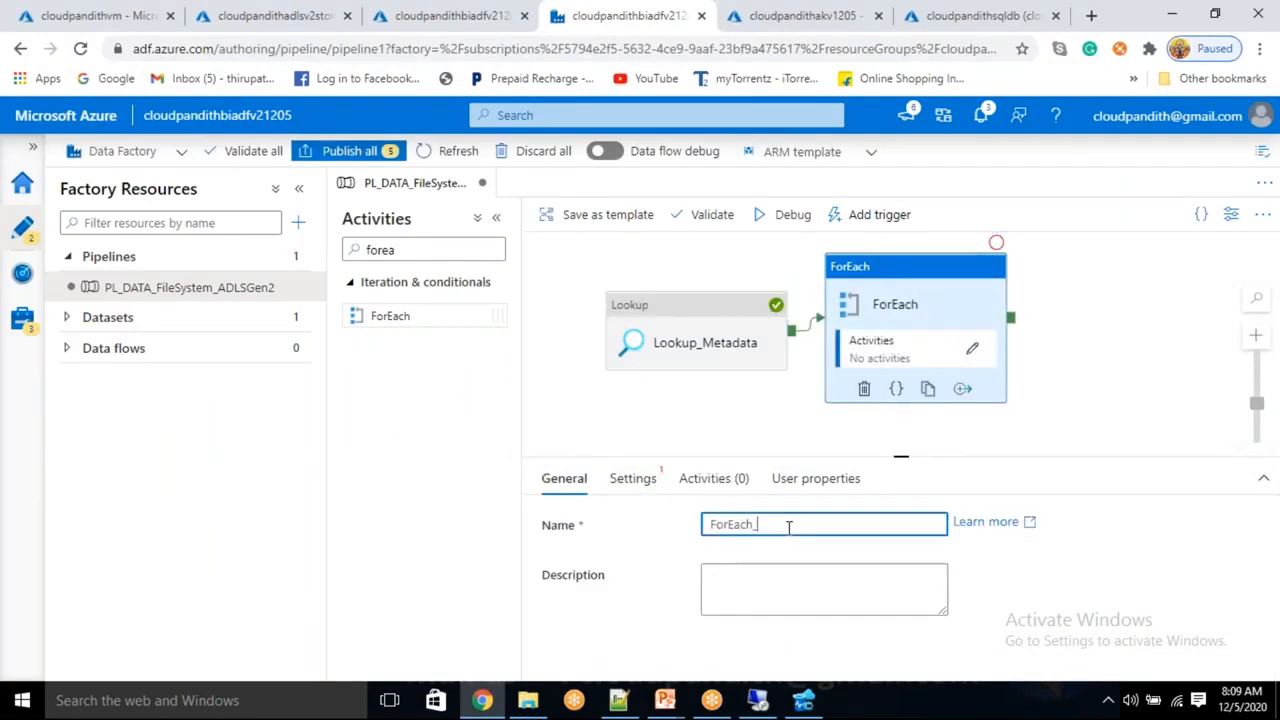
{"action": "type", "text": "Item"}
Make ForEach_Item run sequentially and open dynamic content for its Items
{"action": "left_click", "coordinate": [633, 478]}
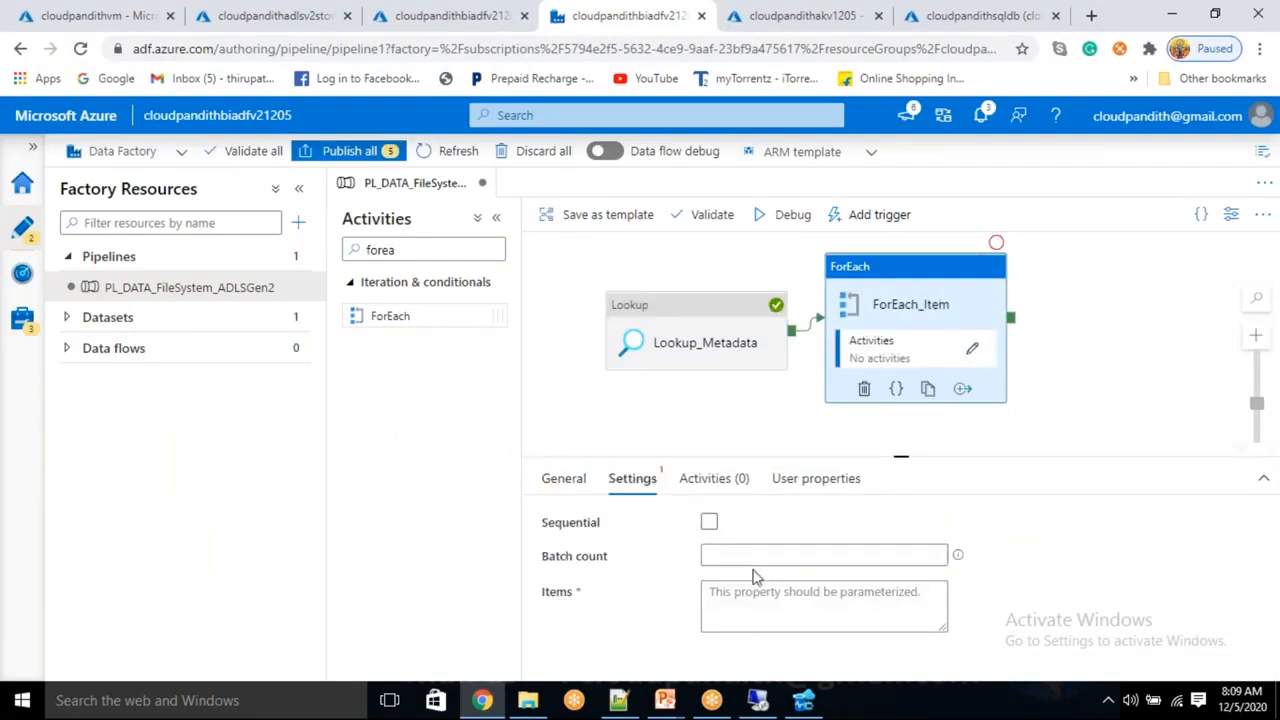
{"action": "left_click", "coordinate": [709, 528]}
{"action": "left_click", "coordinate": [741, 582]}
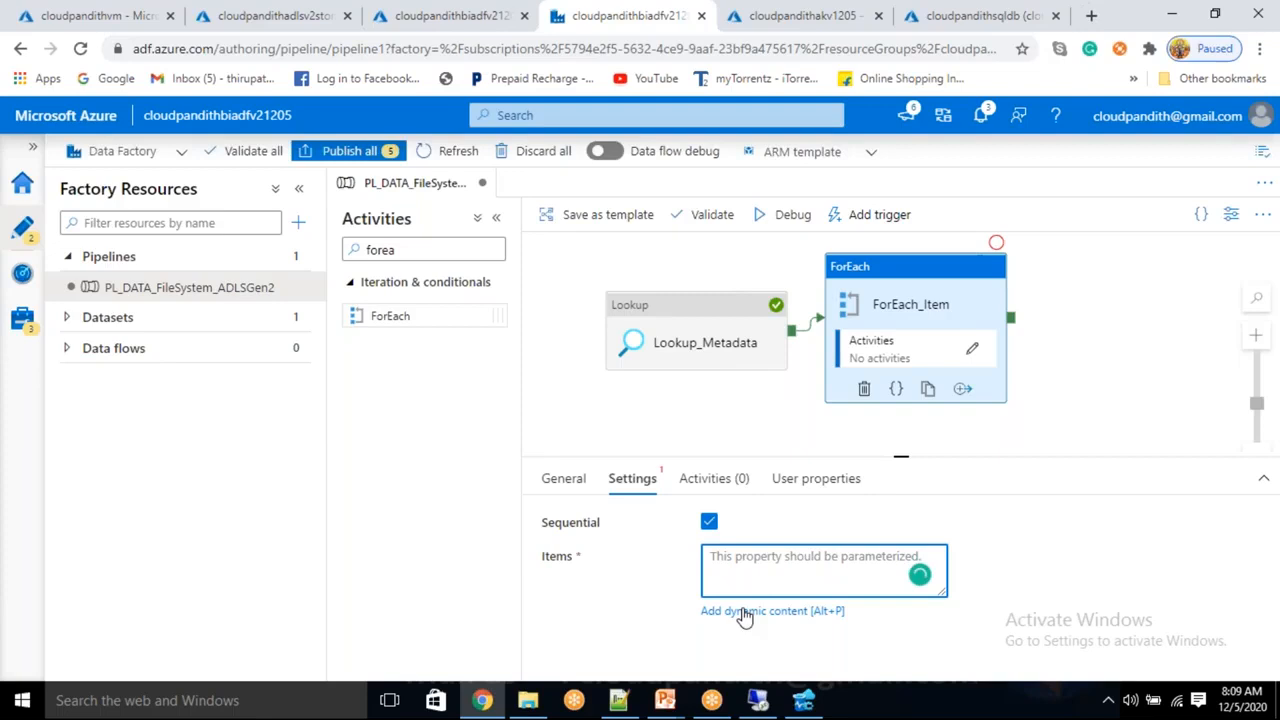
{"action": "left_click", "coordinate": [743, 611]}
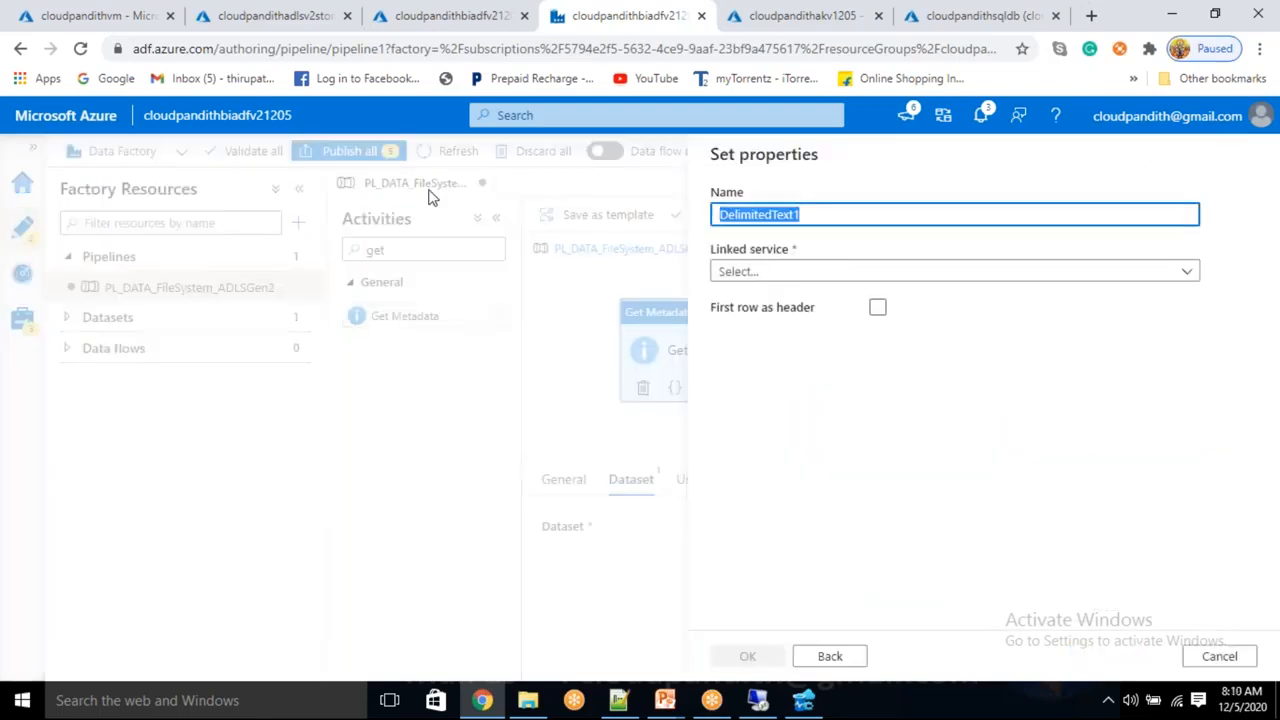
Name the new delimited-text dataset DS_FS_Generic
{"action": "key", "text": "BackSpace"}
{"action": "type", "text": "Cvs"}
{"action": "key", "text": "BackSpace"}
{"action": "key", "text": "BackSpace"}
{"action": "type", "text": "sv"}
{"action": "key", "text": "BackSpace"}
{"action": "key", "text": "BackSpace"}
{"action": "key", "text": "BackSpace"}
{"action": "type", "text": "DS_FS_"}
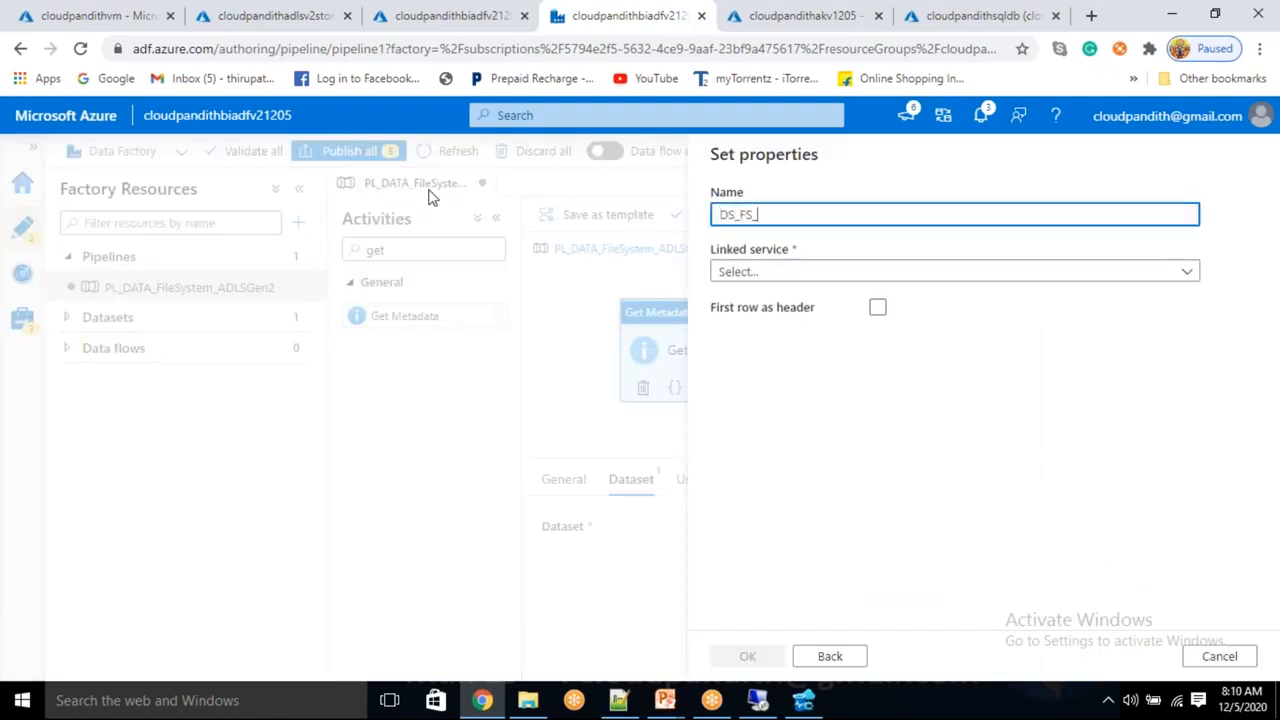
{"action": "type", "text": "Genetric"}
{"action": "key", "text": "BackSpace"}
{"action": "key", "text": "BackSpace"}
{"action": "key", "text": "BackSpace"}
{"action": "type", "text": "roc"}
{"action": "key", "text": "BackSpace"}
{"action": "key", "text": "BackSpace"}
{"action": "type", "text": "ic"}
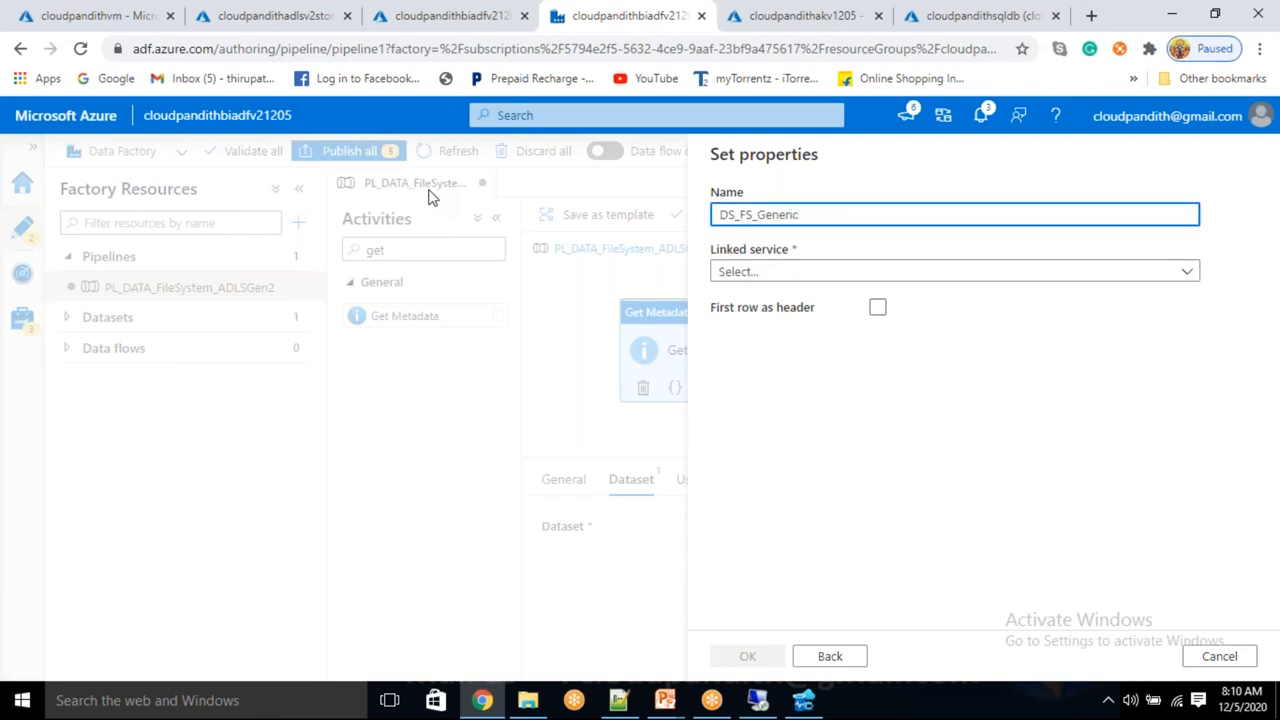
Link DS_FS_Generic to LS_FileSystem with first row as header, and create it
{"action": "left_click", "coordinate": [803, 270]}
{"action": "left_click", "coordinate": [746, 392]}
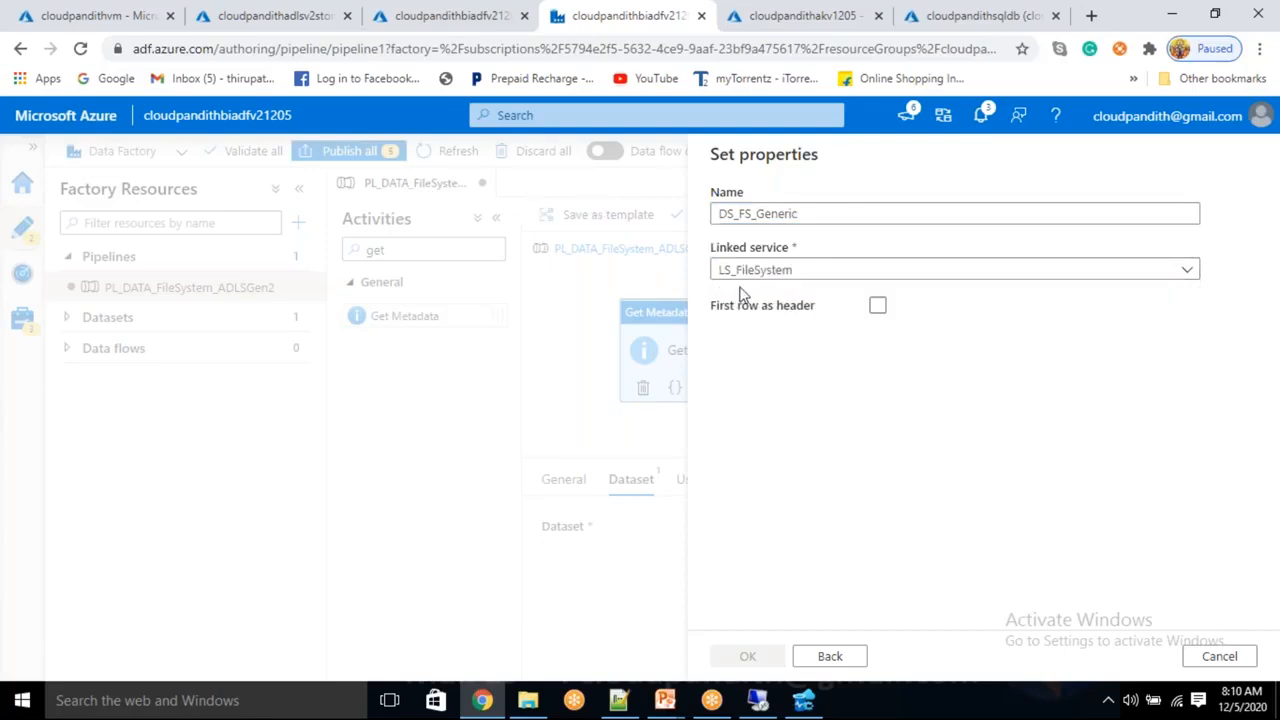
{"action": "left_click", "coordinate": [921, 380]}
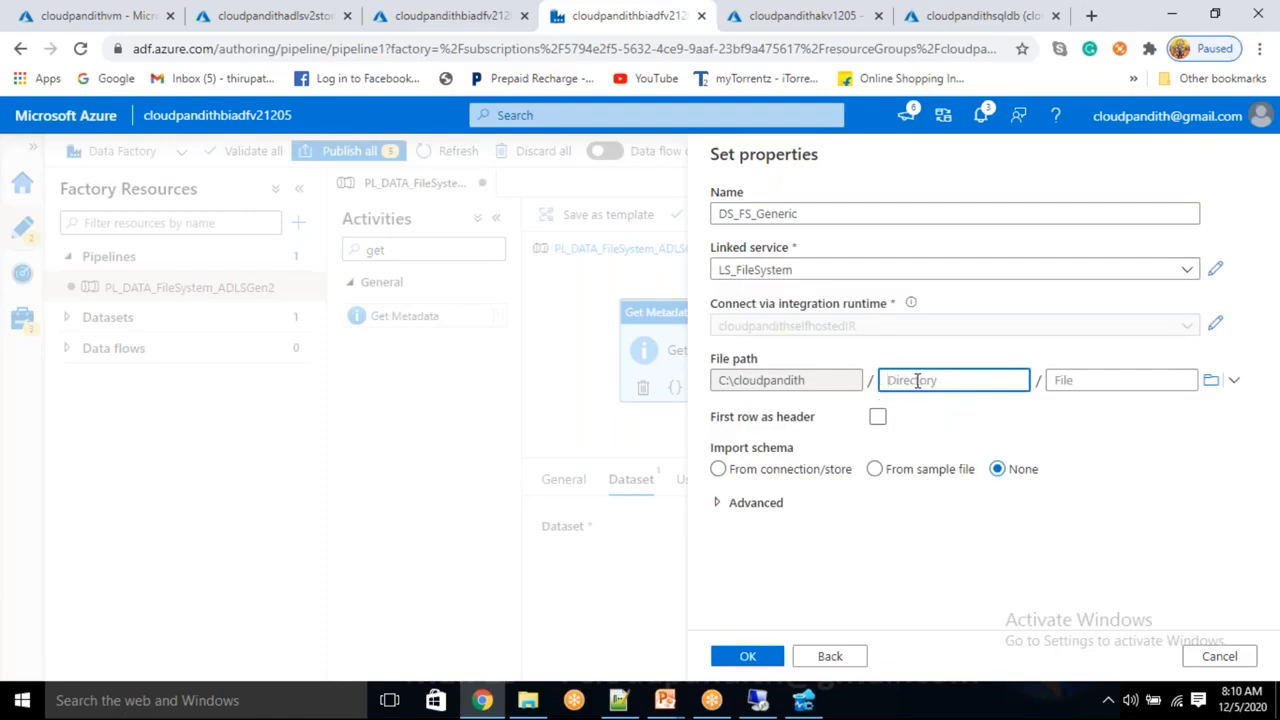
{"action": "left_click", "coordinate": [878, 417]}
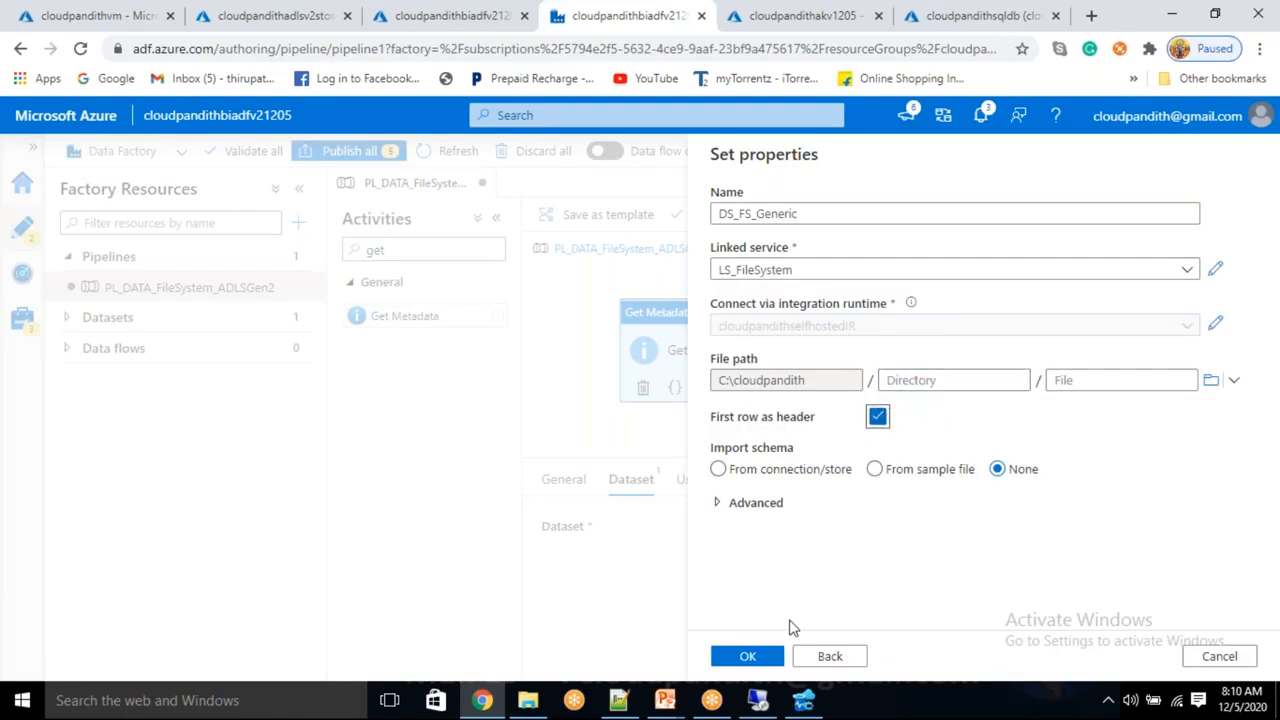
{"action": "left_click", "coordinate": [755, 660]}
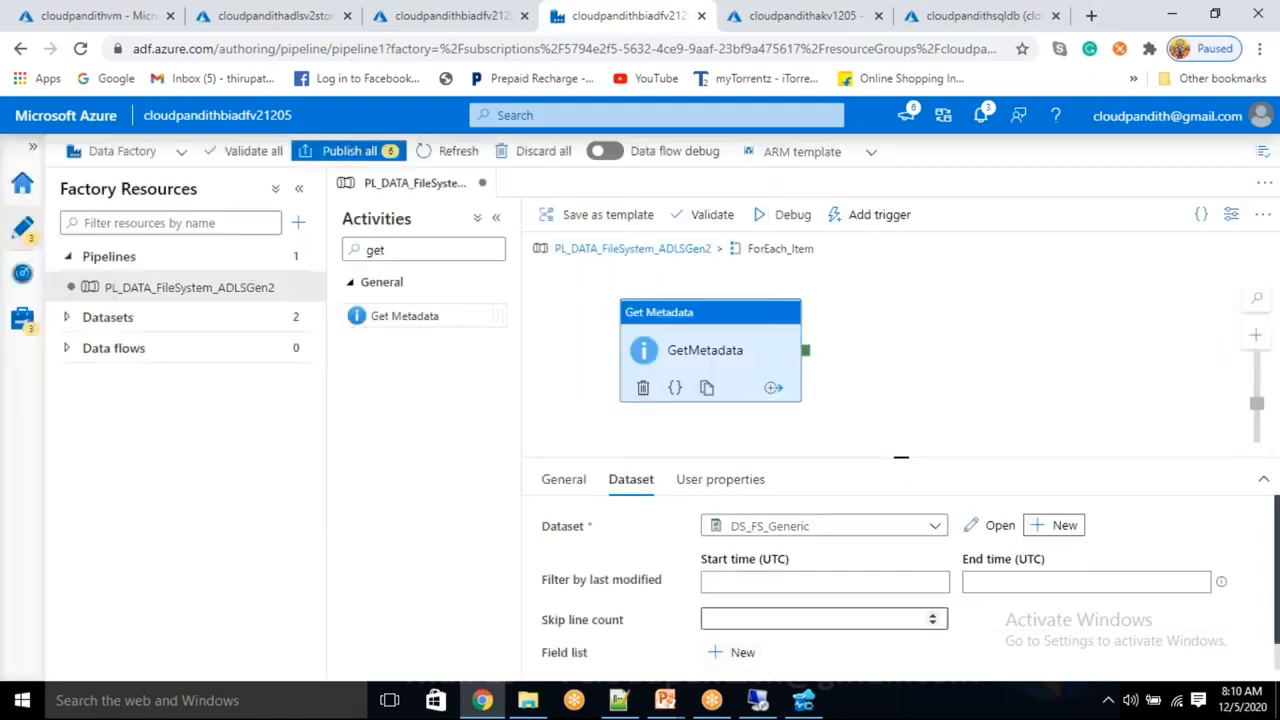
Add a parameter named sourcefn to the DS_FS_Generic dataset
{"action": "left_click", "coordinate": [163, 326]}
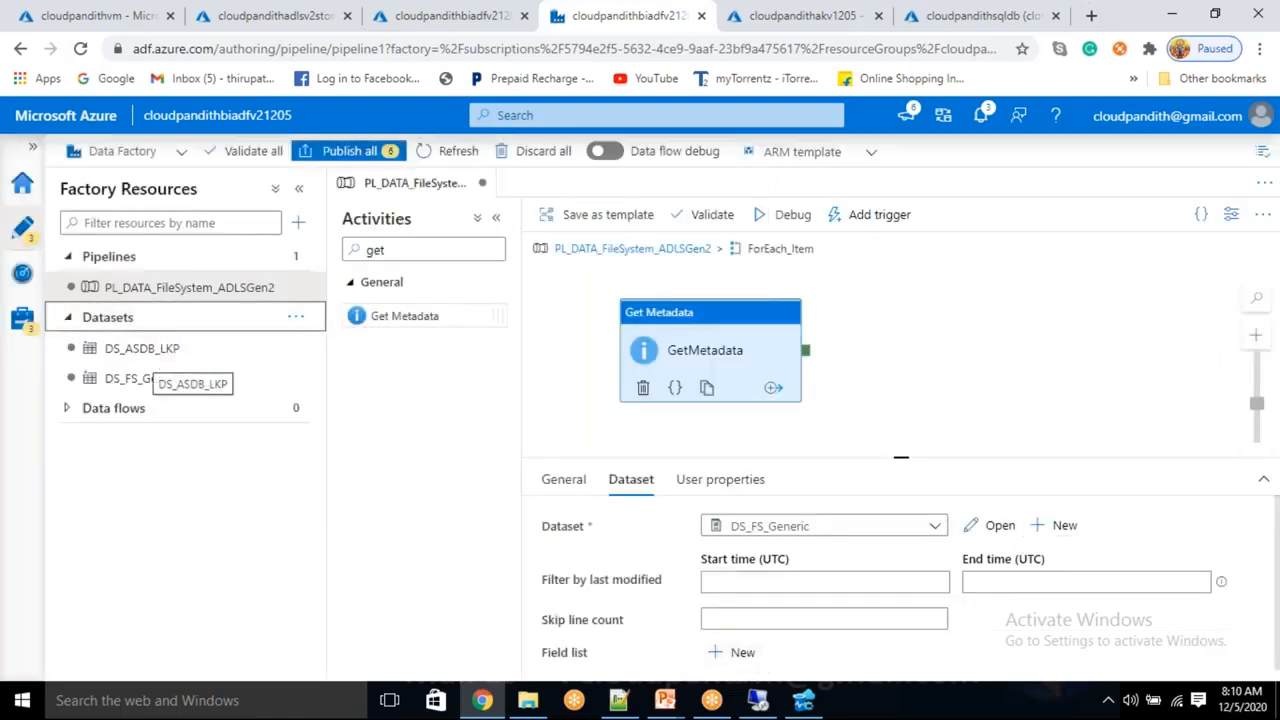
{"action": "left_click", "coordinate": [150, 380]}
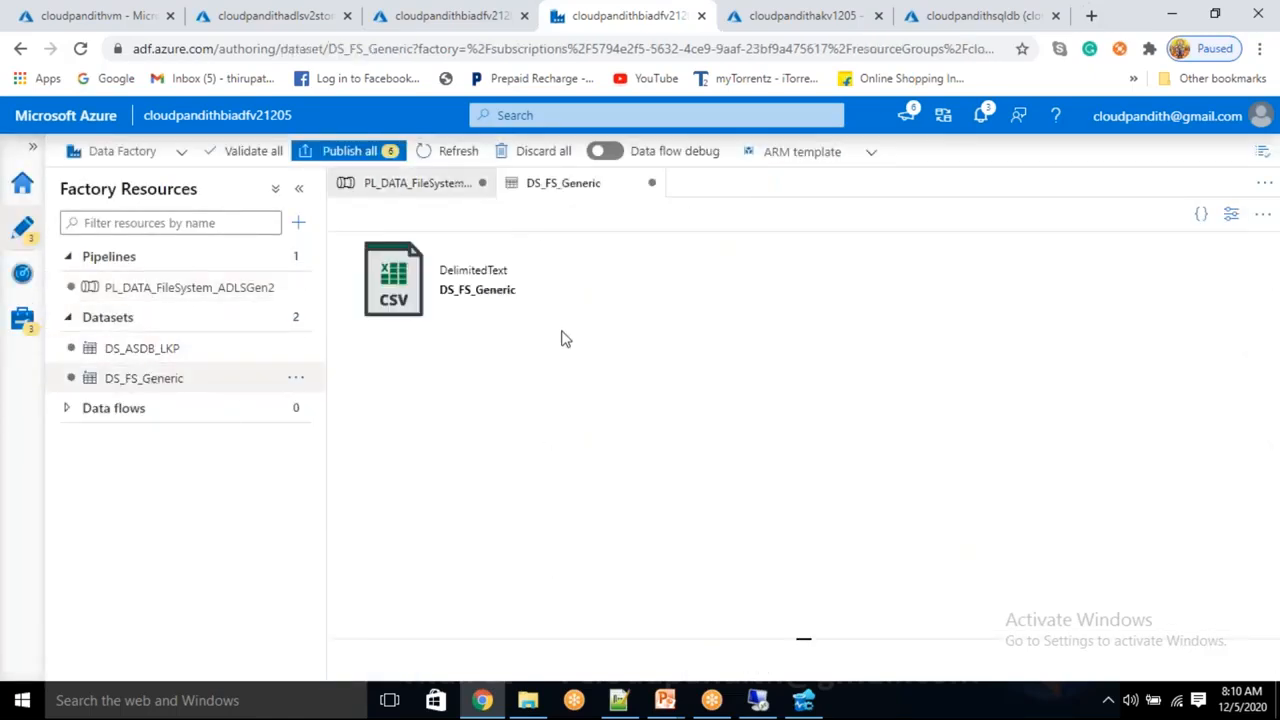
{"action": "left_click", "coordinate": [536, 260]}
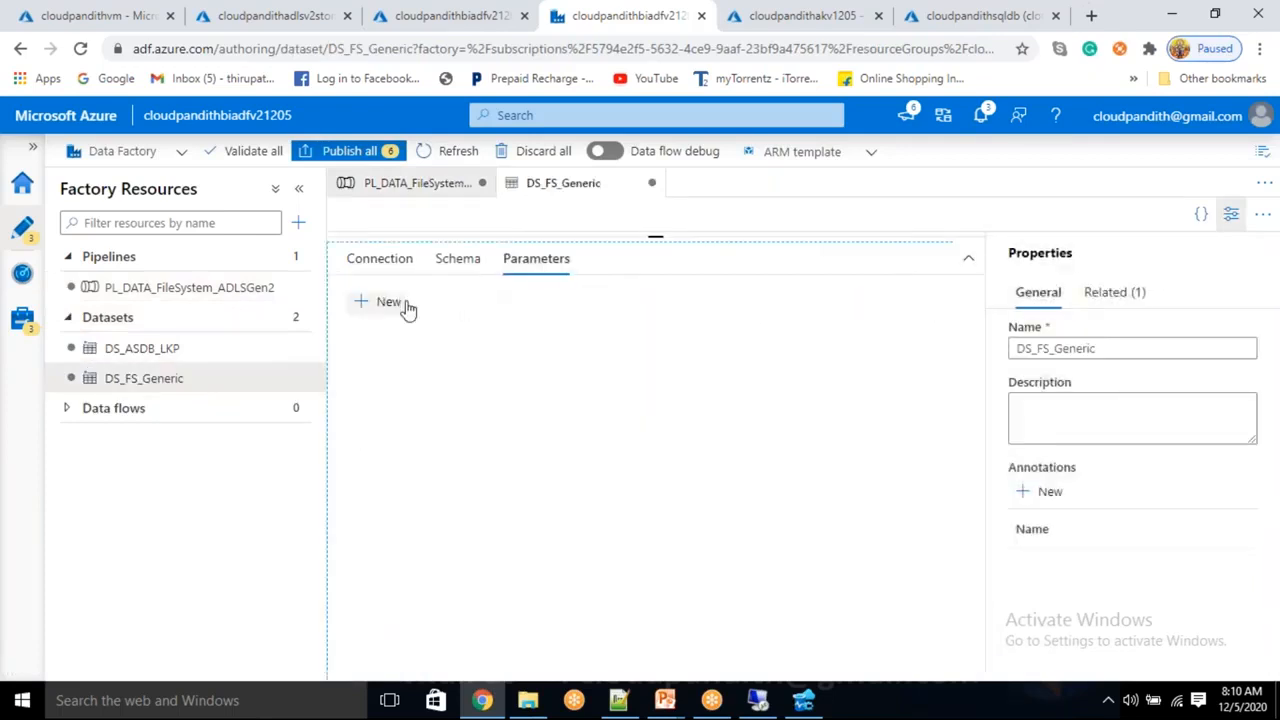
{"action": "left_click", "coordinate": [388, 304]}
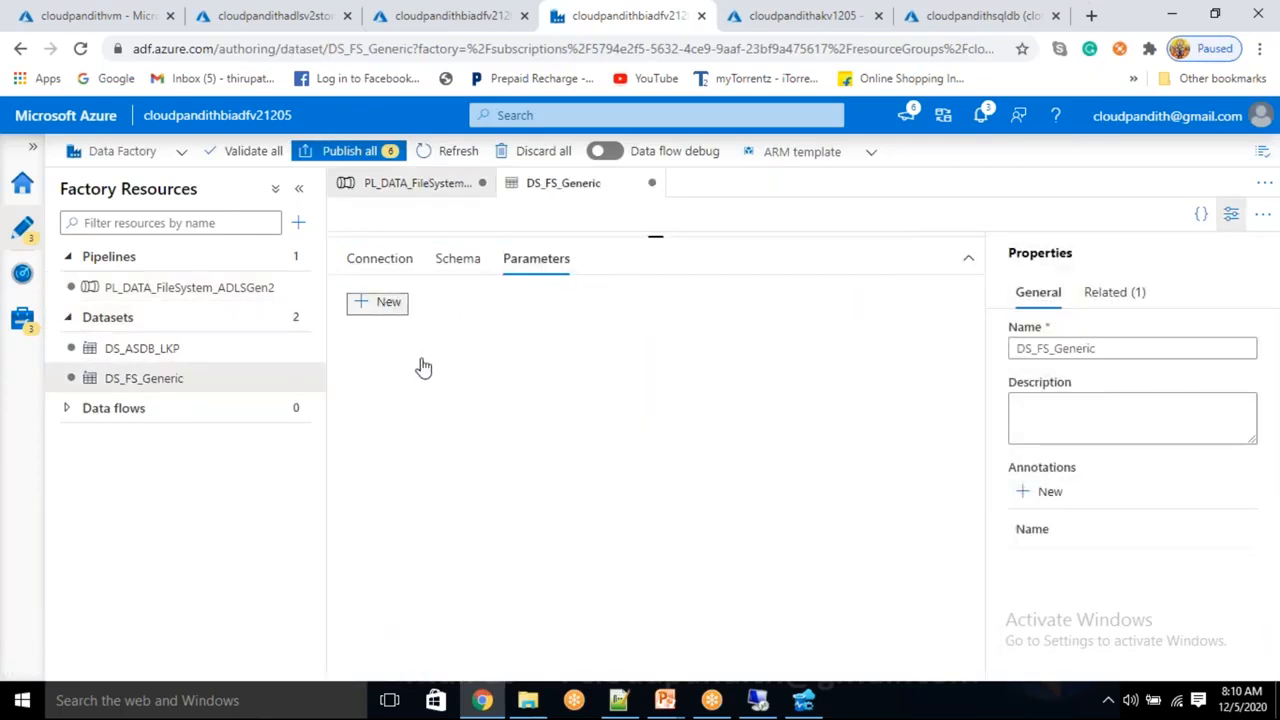
{"action": "left_click", "coordinate": [423, 380]}
{"action": "left_click", "coordinate": [423, 380]}
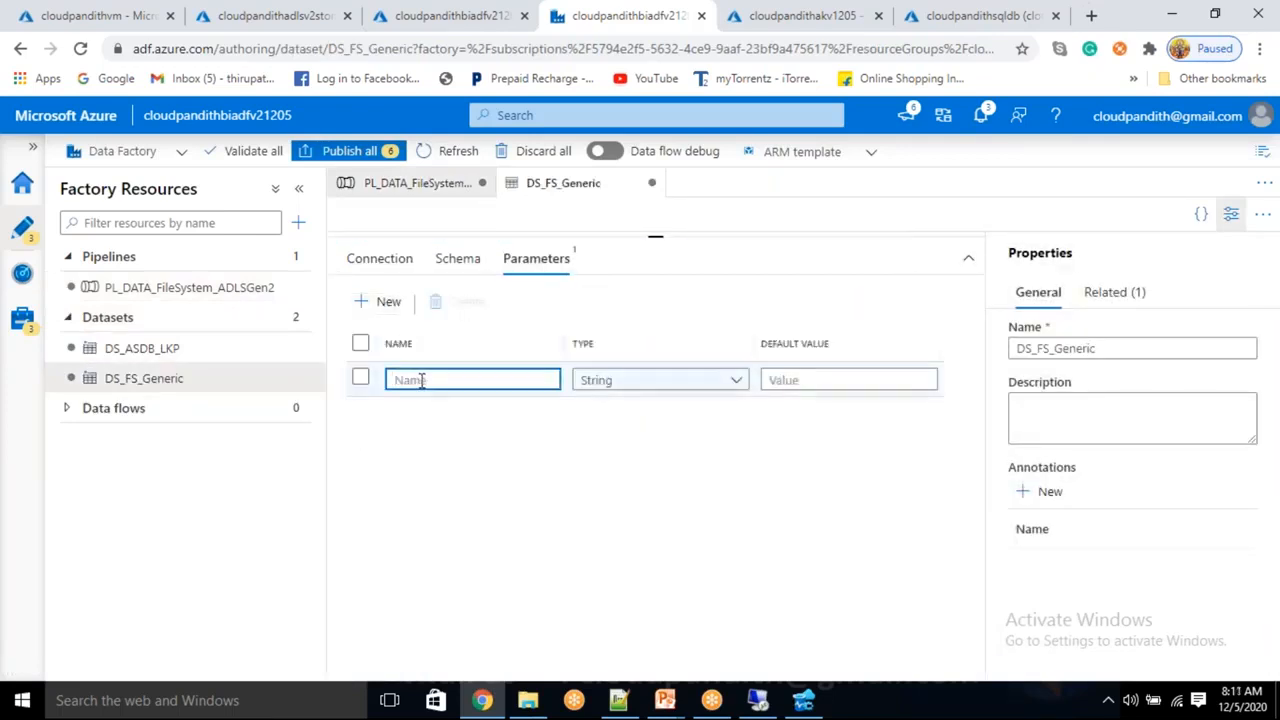
{"action": "type", "text": "sfoldername"}
{"action": "key", "text": "ctrl+a"}
{"action": "key", "text": "BackSpace"}
{"action": "type", "text": "sourcefn"}
{"action": "left_click", "coordinate": [397, 262]}
{"action": "left_click", "coordinate": [710, 404]}
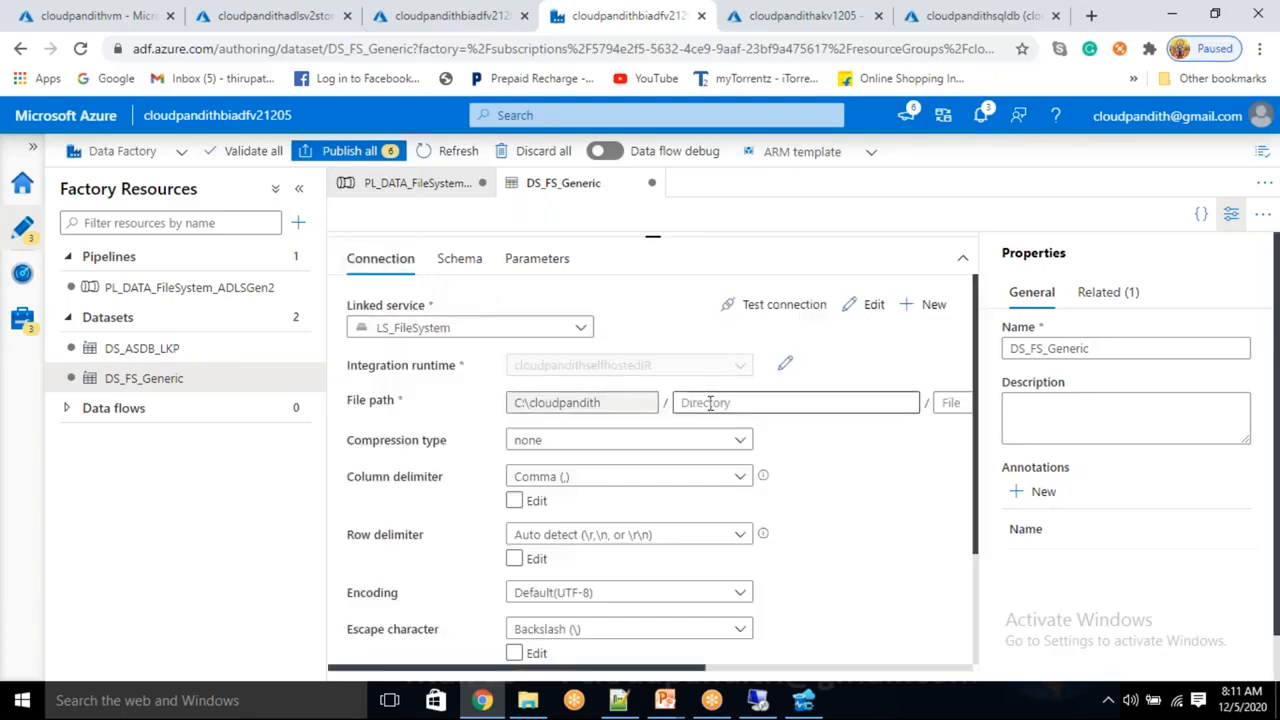
{"action": "left_click", "coordinate": [716, 427]}
{"action": "scroll", "coordinate": [790, 580], "scroll_direction": "down", "scroll_amount": 1}
{"action": "scroll", "coordinate": [798, 594], "scroll_direction": "down", "scroll_amount": 3}
{"action": "left_click", "coordinate": [794, 606]}
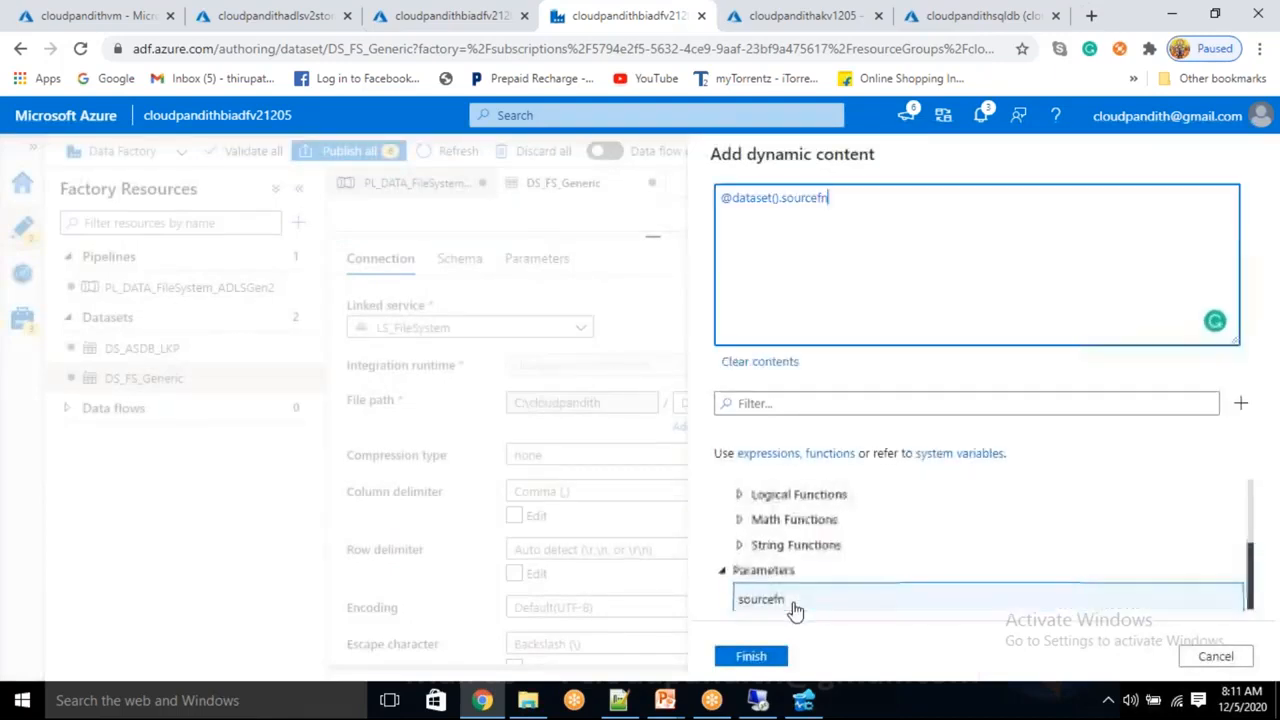
{"action": "left_click", "coordinate": [760, 657]}
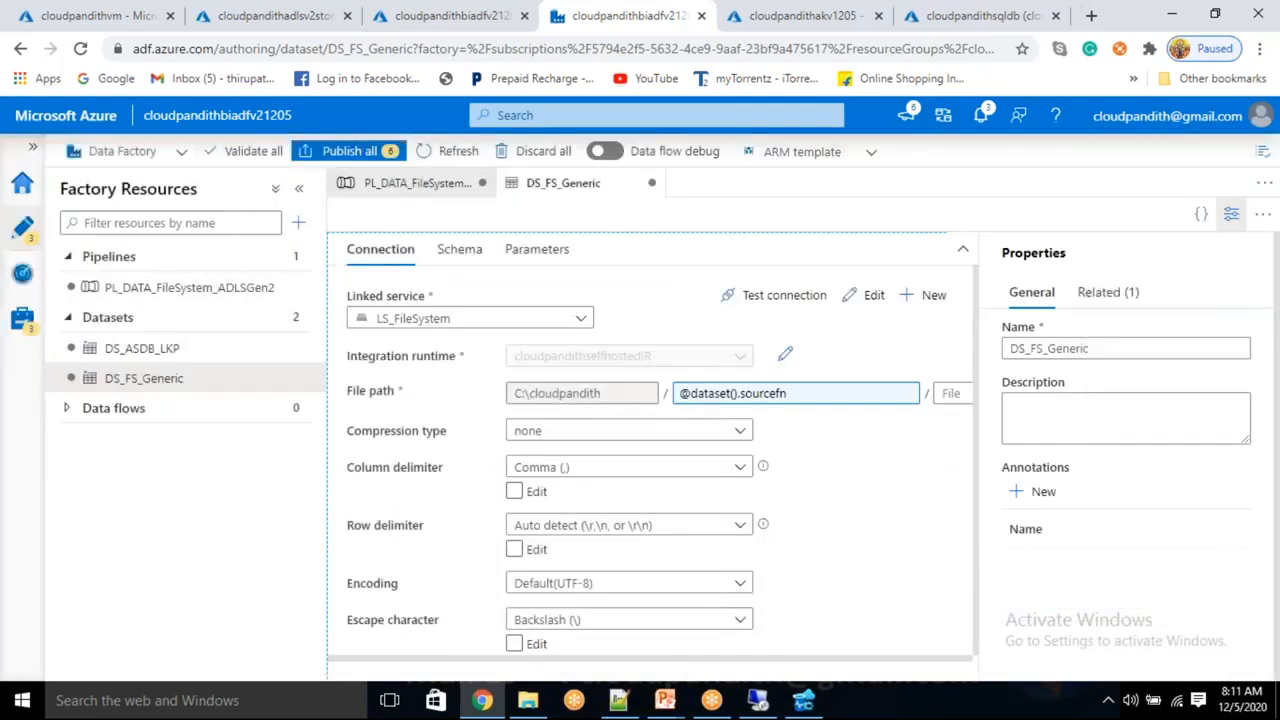
{"action": "left_click", "coordinate": [1231, 216]}
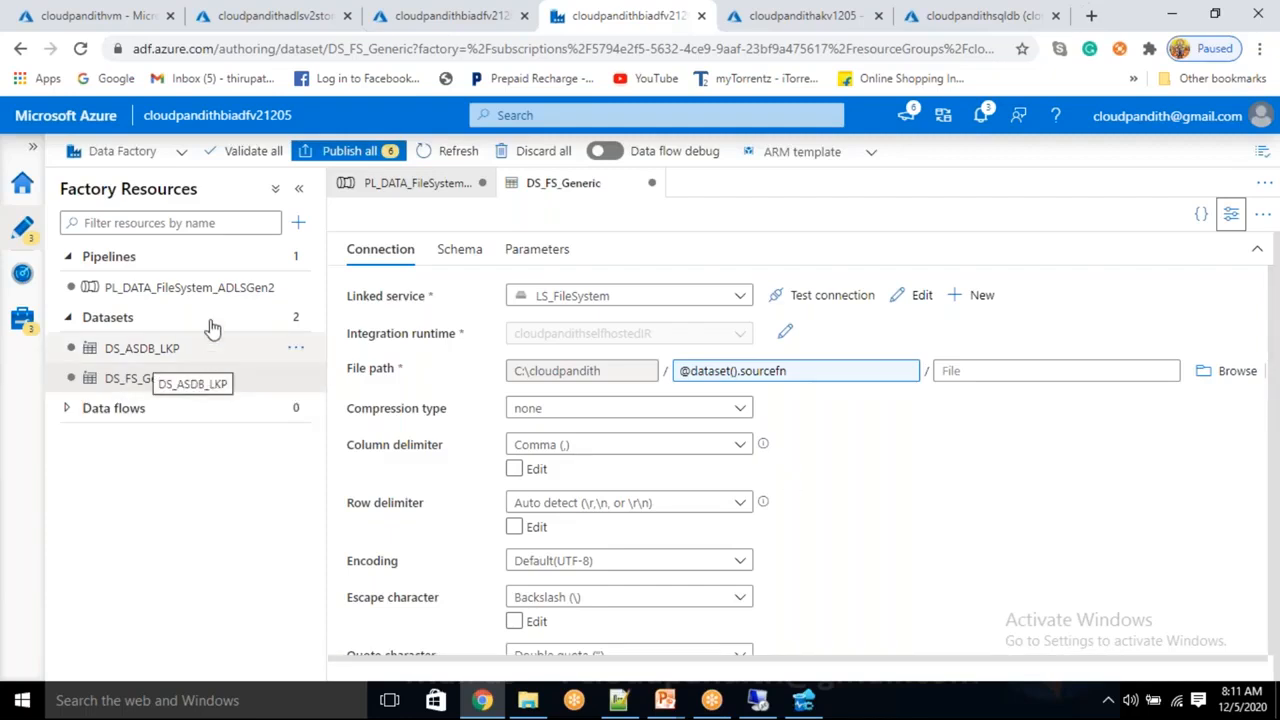
{"action": "left_click", "coordinate": [282, 291]}
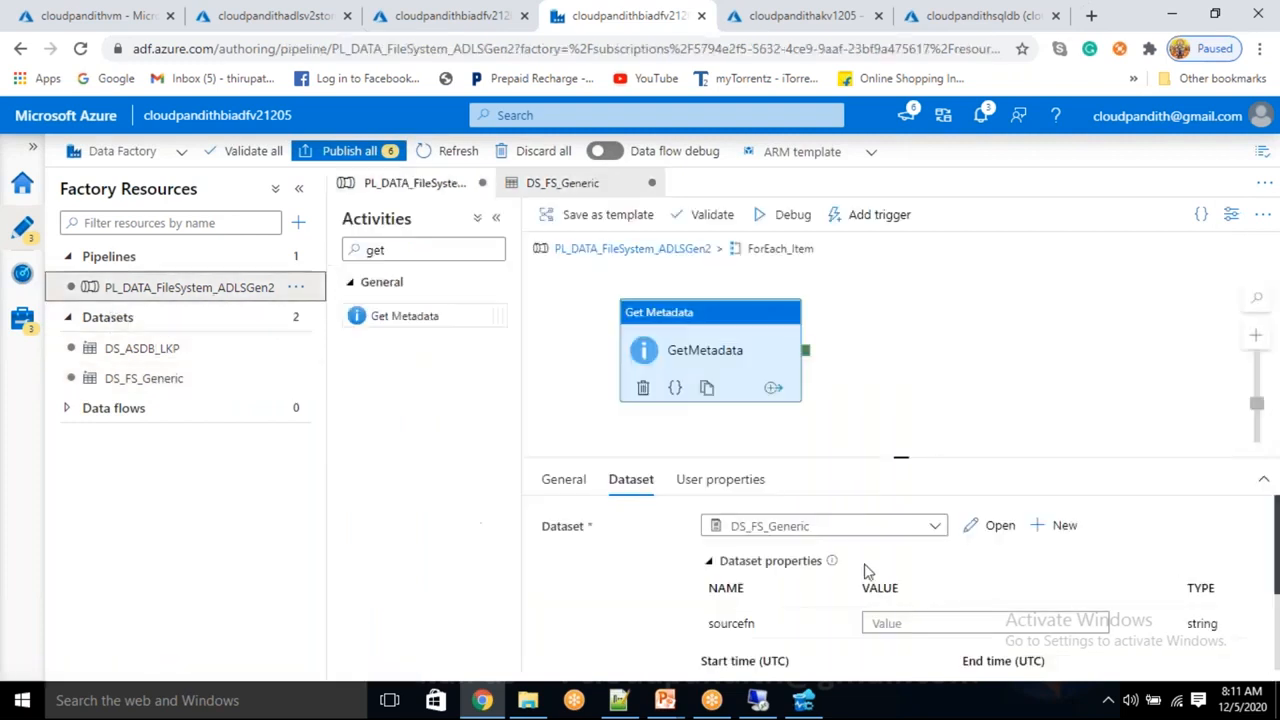
{"action": "scroll", "coordinate": [637, 580], "scroll_direction": "down", "scroll_amount": 3}
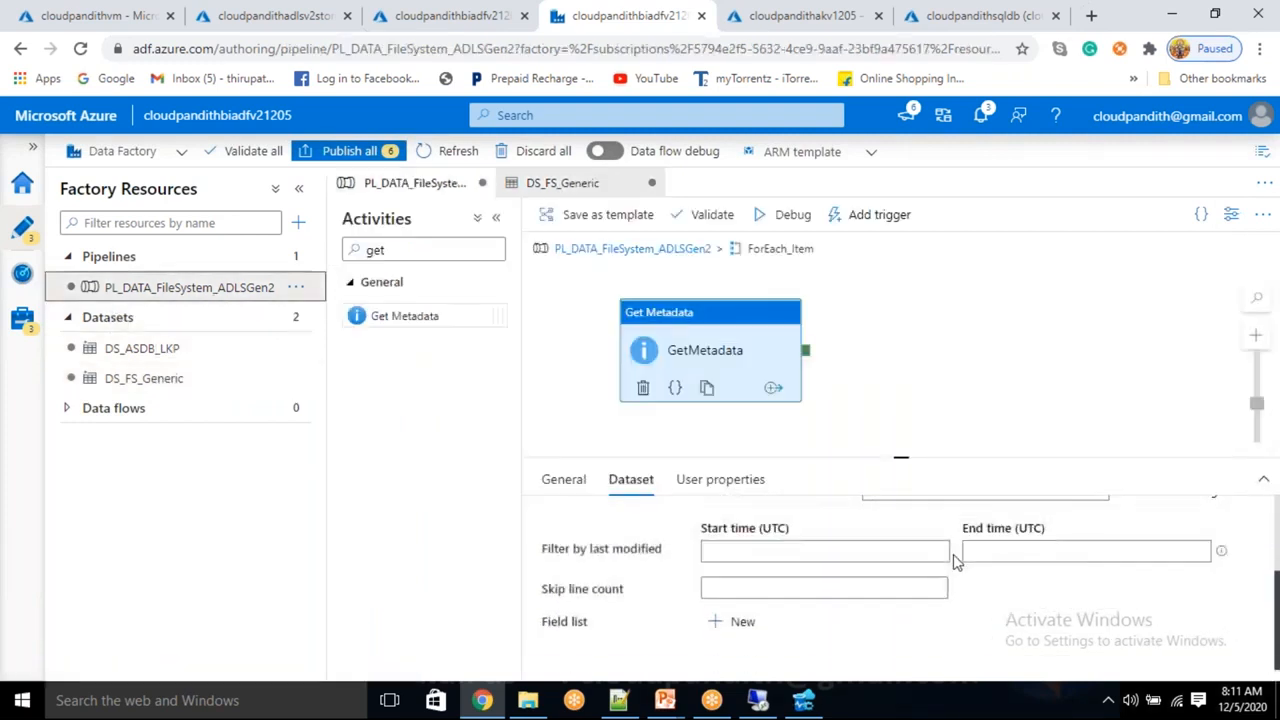
{"action": "scroll", "coordinate": [935, 580], "scroll_direction": "up", "scroll_amount": 2}
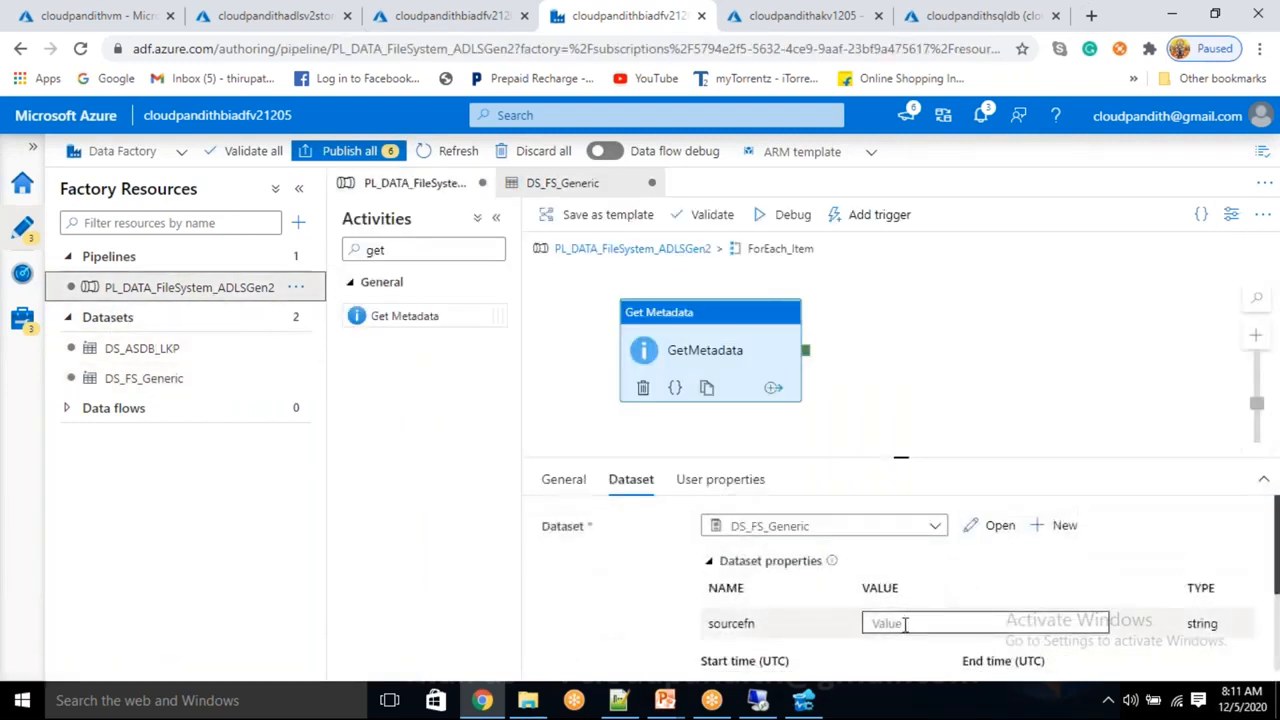
{"action": "left_click", "coordinate": [905, 623]}
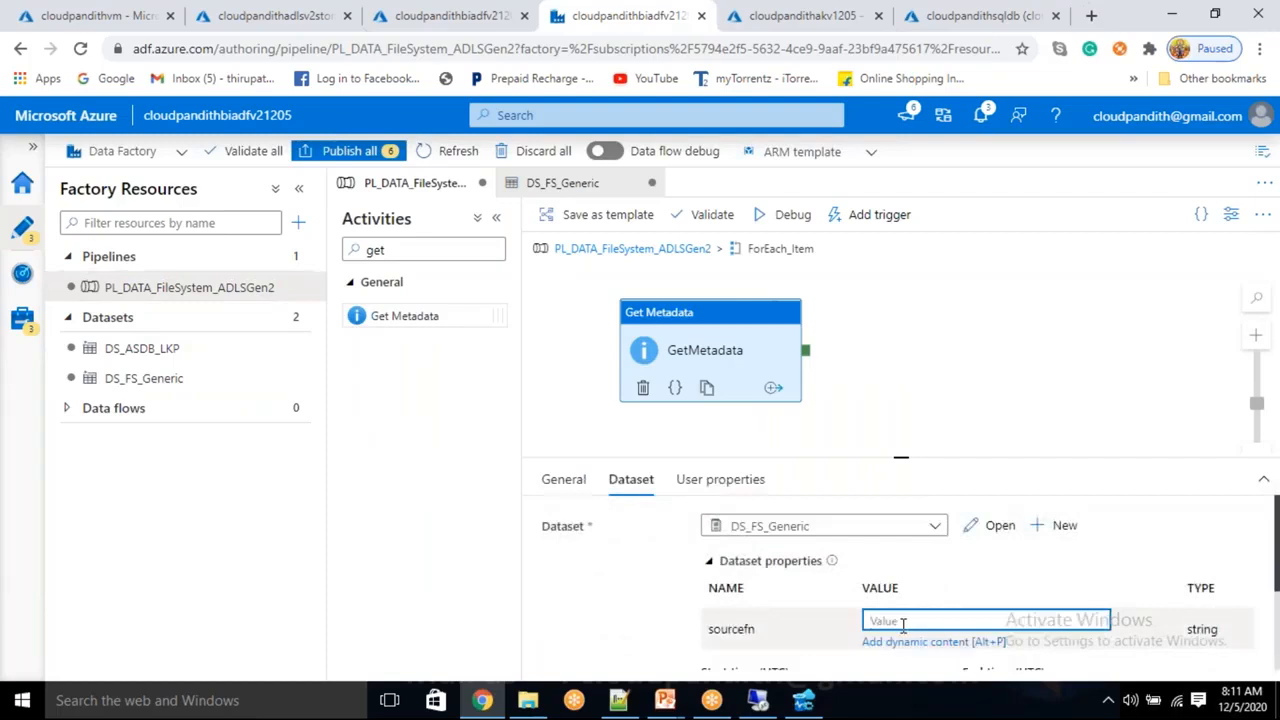
{"action": "type", "text": "@itm("}
{"action": "key", "text": "alt+Tab"}
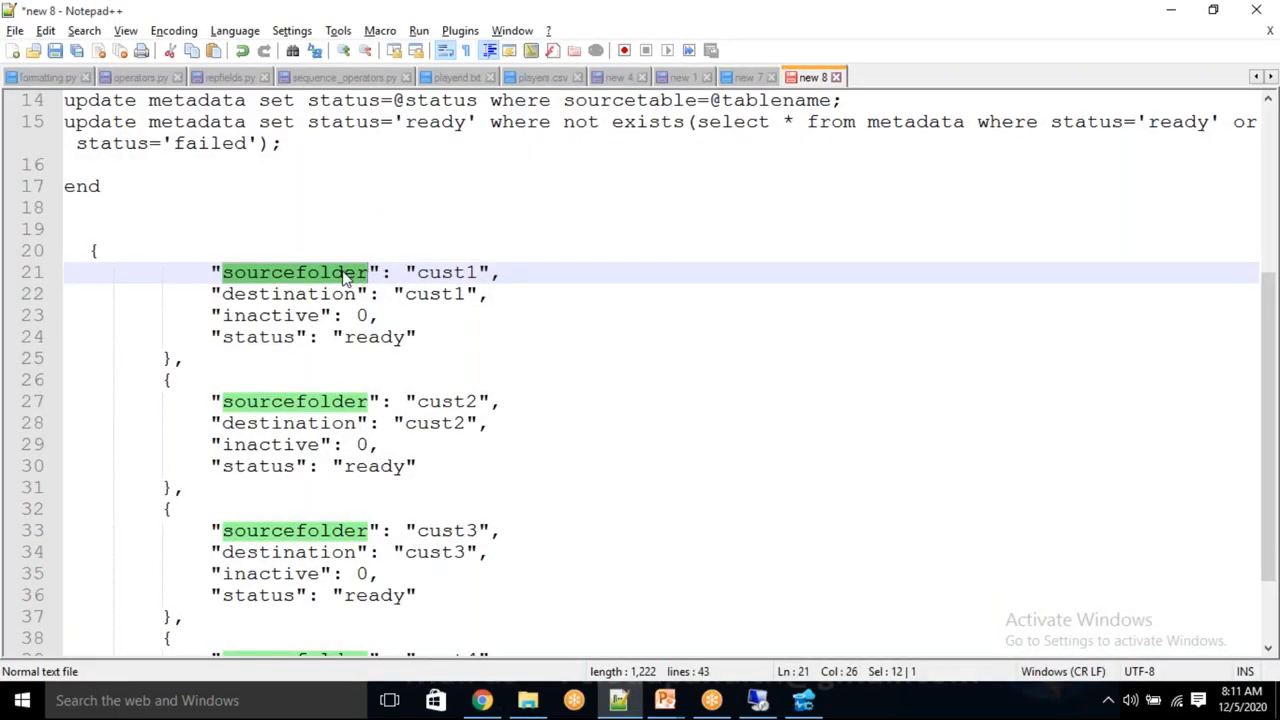
{"action": "key", "text": "alt+Tab"}
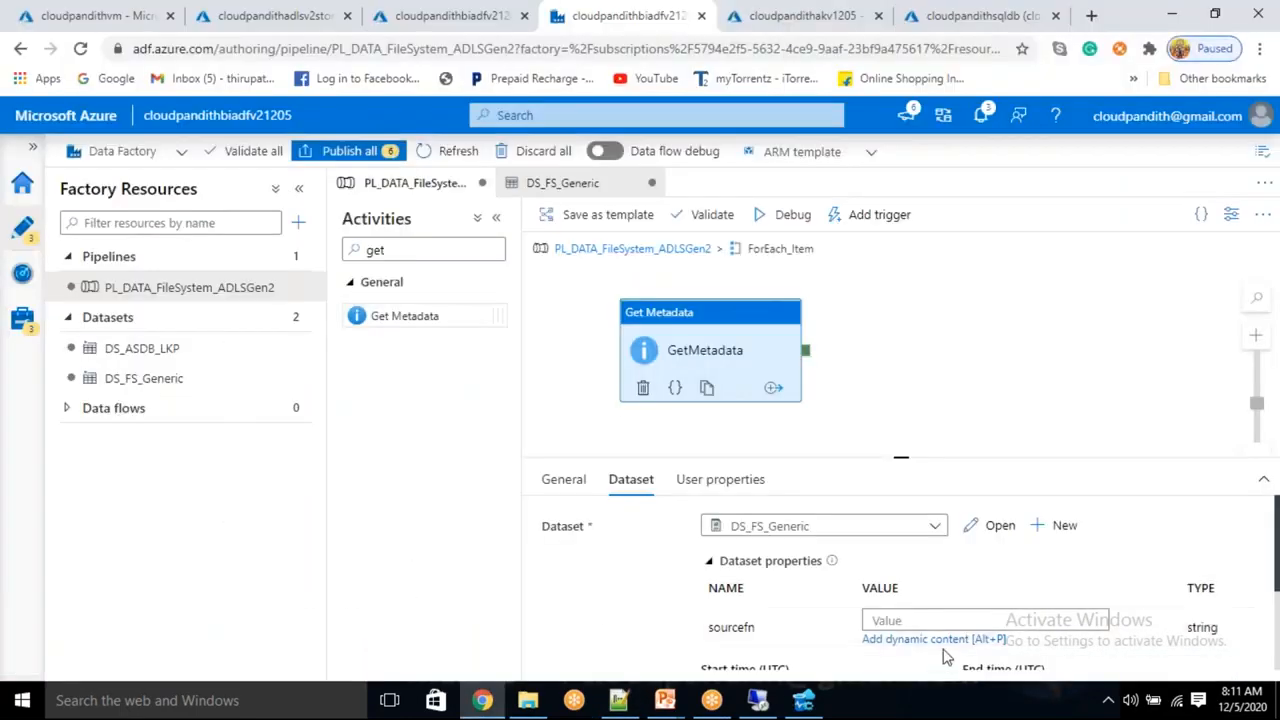
{"action": "left_click", "coordinate": [940, 645]}
{"action": "scroll", "coordinate": [843, 597], "scroll_direction": "down", "scroll_amount": 5}
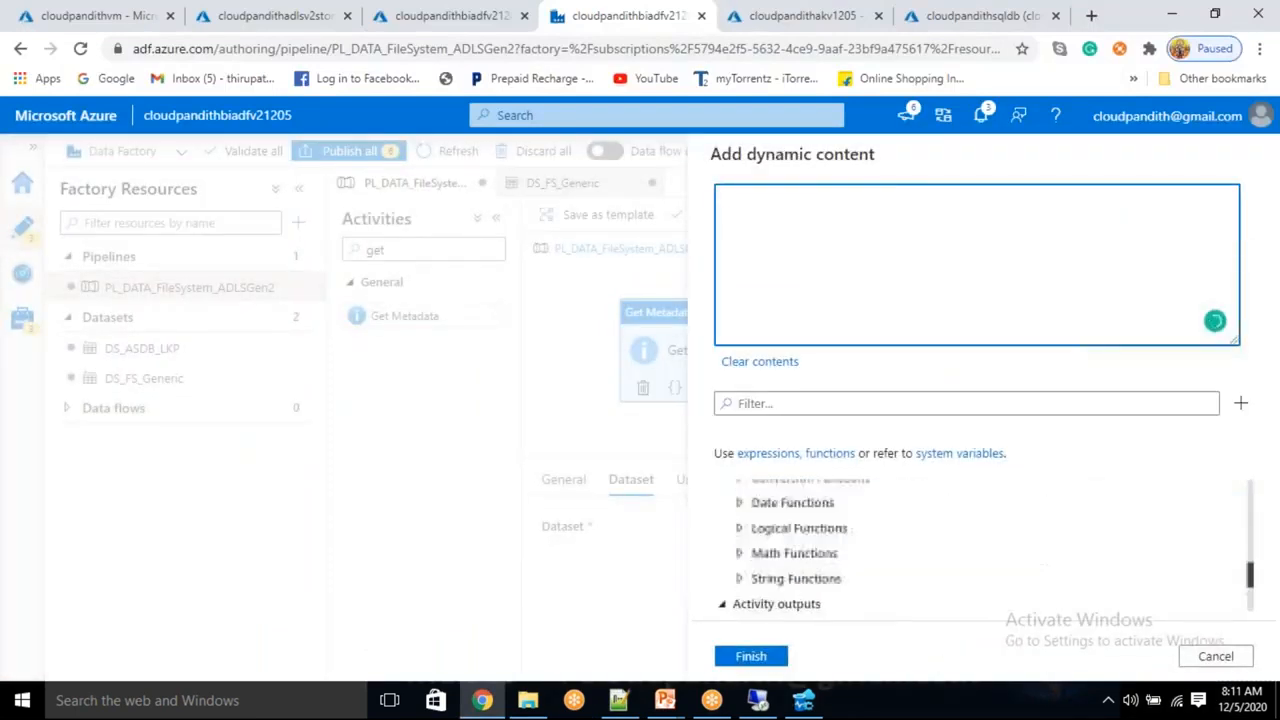
{"action": "scroll", "coordinate": [829, 571], "scroll_direction": "down", "scroll_amount": 3}
{"action": "left_click", "coordinate": [817, 585]}
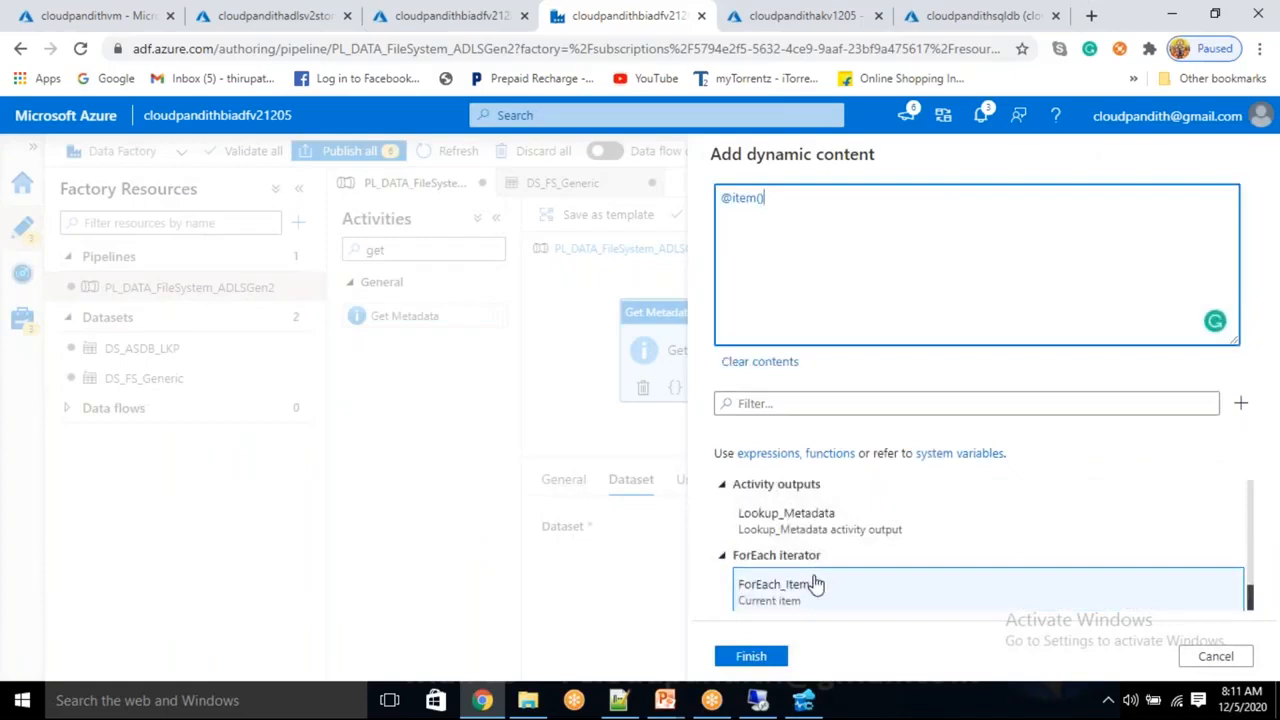
{"action": "type", "text": ".sourcefolder"}
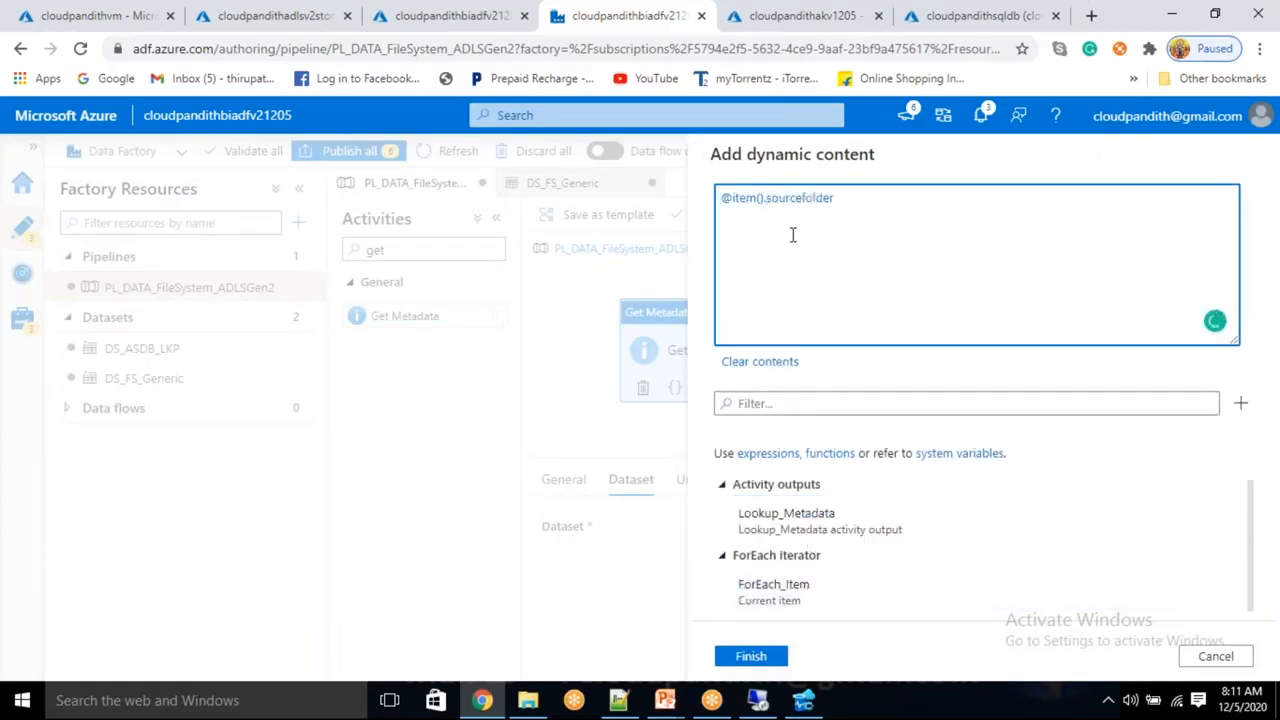
{"action": "left_click", "coordinate": [766, 657]}
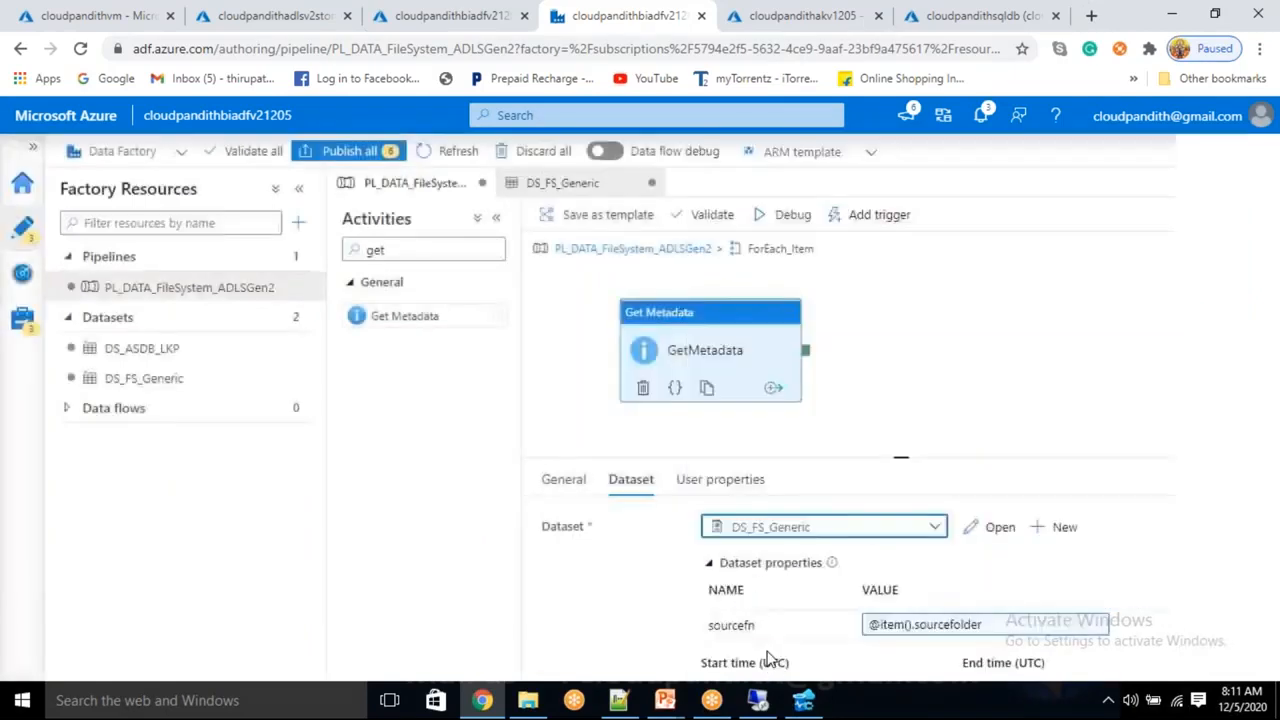
Add Exists as a field list argument for Get Metadata
{"action": "scroll", "coordinate": [757, 628], "scroll_direction": "down", "scroll_amount": 2}
{"action": "scroll", "coordinate": [757, 628], "scroll_direction": "down", "scroll_amount": 1}
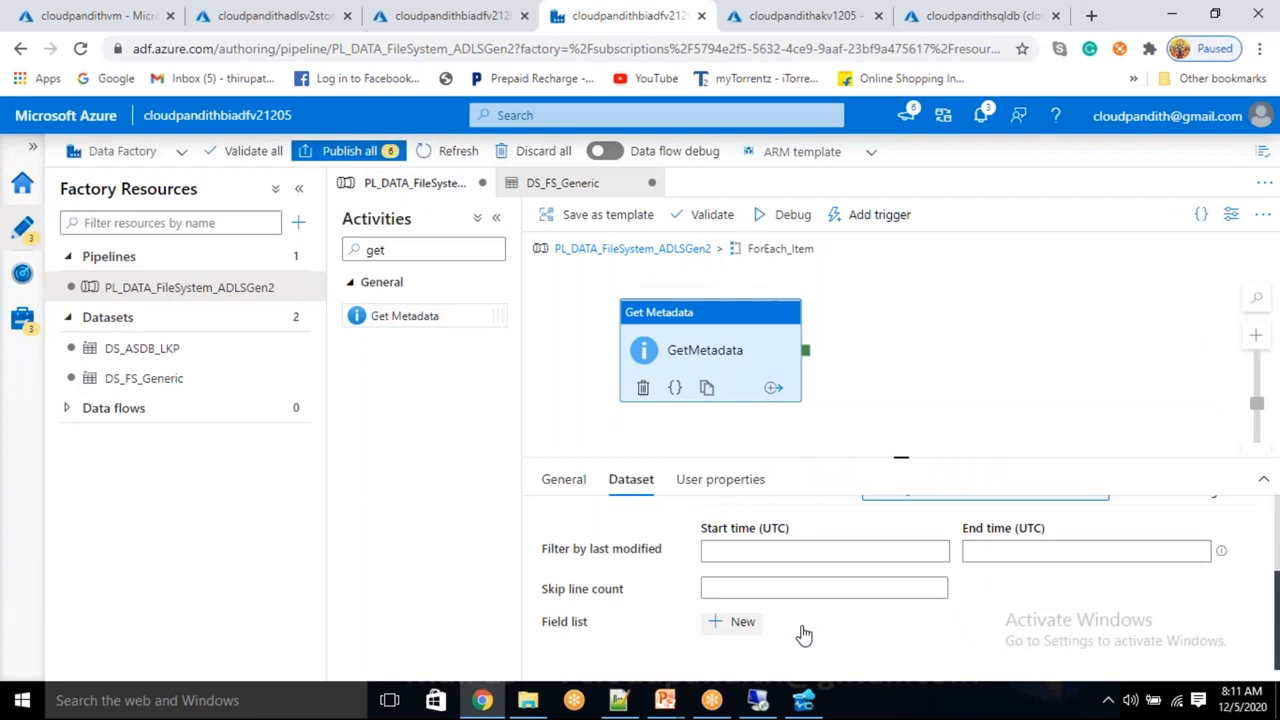
{"action": "scroll", "coordinate": [704, 643], "scroll_direction": "up", "scroll_amount": 1}
{"action": "scroll", "coordinate": [714, 645], "scroll_direction": "down", "scroll_amount": 2}
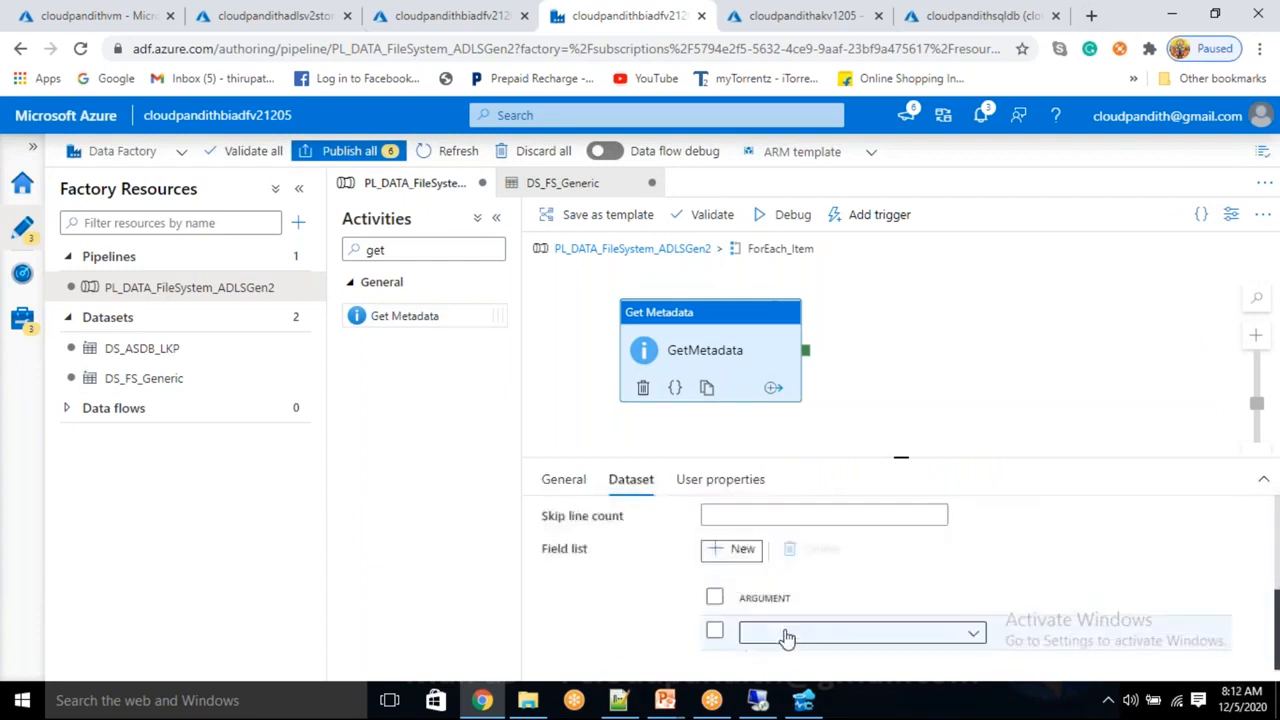
{"action": "left_click", "coordinate": [788, 637]}
{"action": "scroll", "coordinate": [794, 631], "scroll_direction": "down", "scroll_amount": 1}
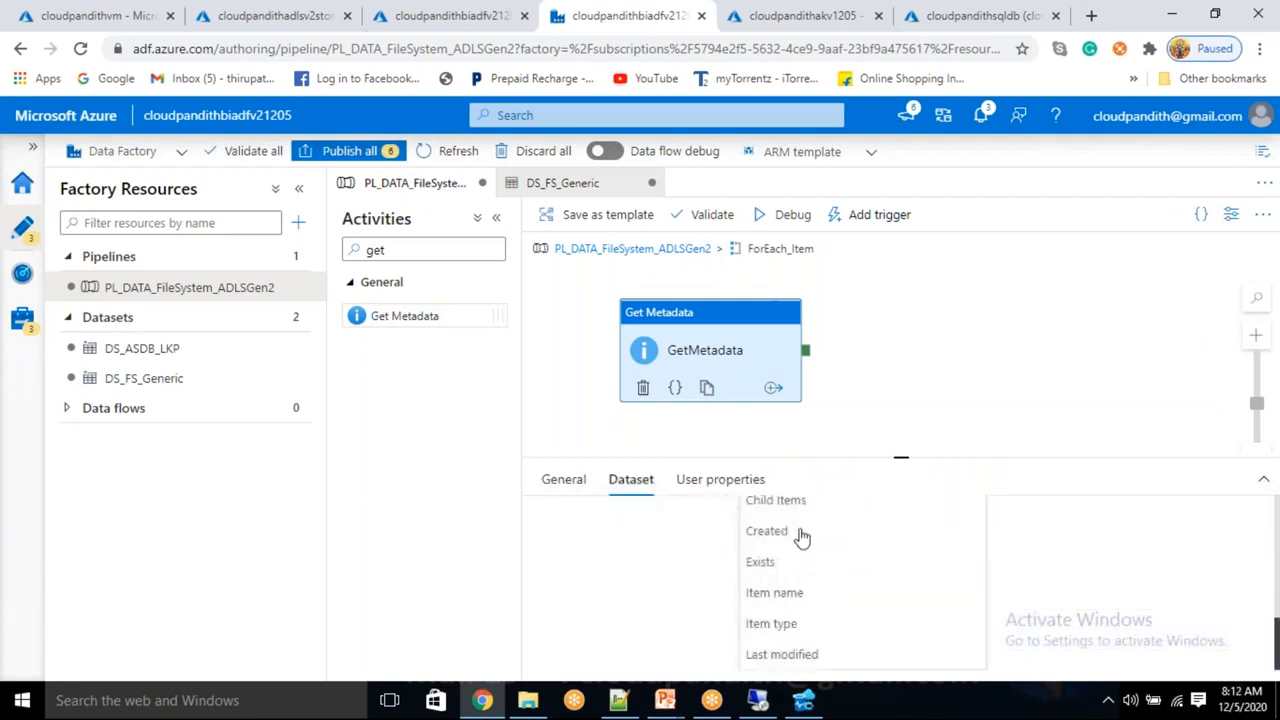
{"action": "left_click", "coordinate": [764, 561]}
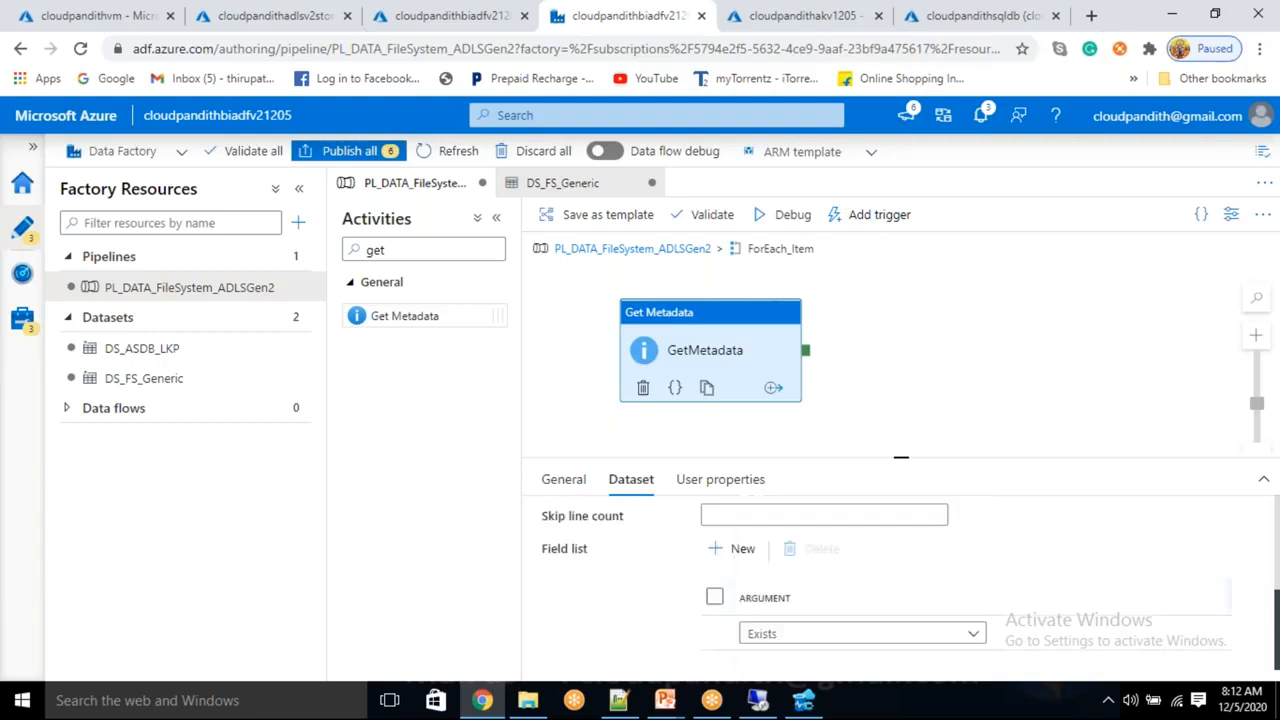
Clear the activity search and start a debug run of the pipeline
{"action": "double_click", "coordinate": [350, 250]}
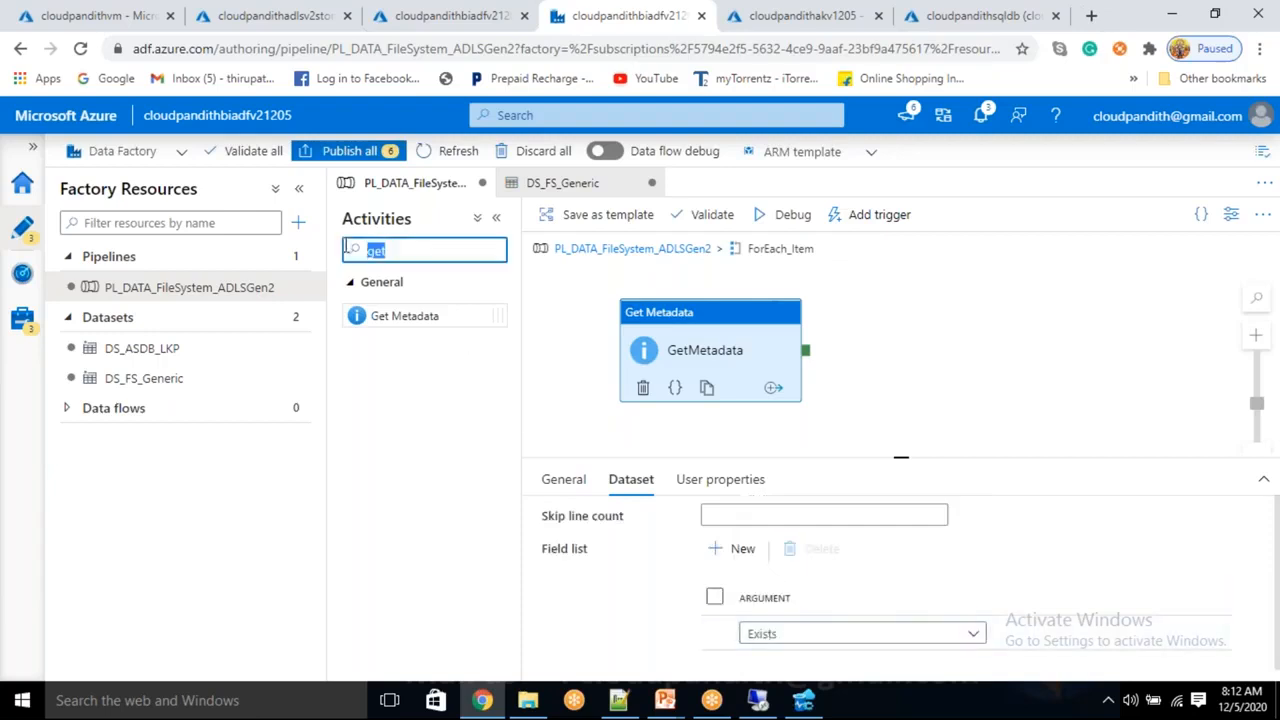
{"action": "type", "text": "if"}
{"action": "key", "text": "BackSpace"}
{"action": "key", "text": "BackSpace"}
{"action": "left_click", "coordinate": [786, 215]}
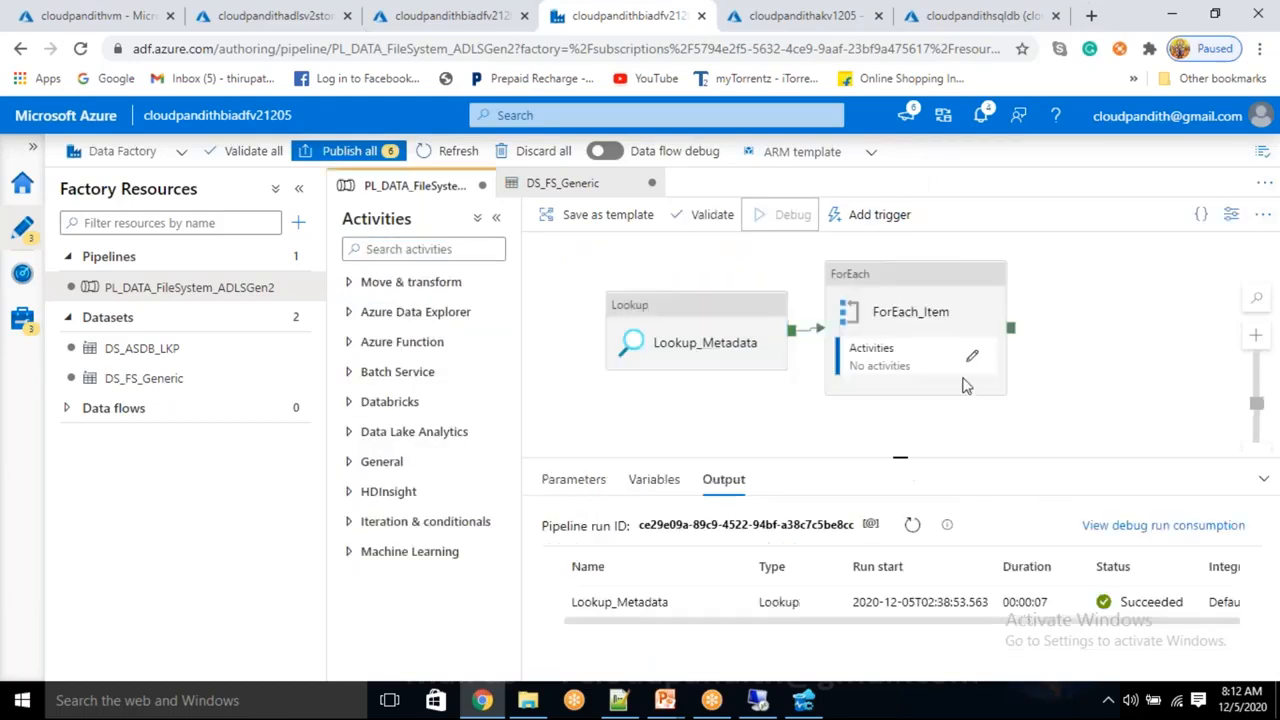
Refresh the debug run status and enlarge the Output panel to watch activity statuses
{"action": "left_click", "coordinate": [912, 541]}
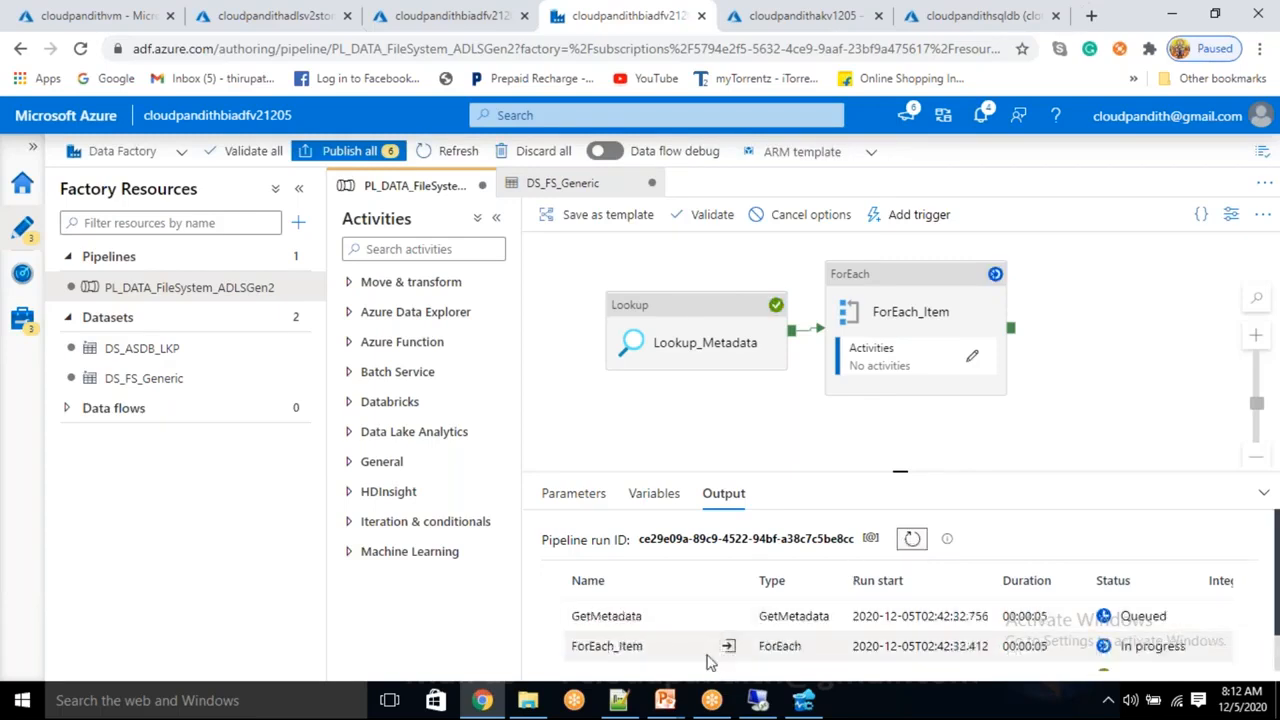
{"action": "scroll", "coordinate": [712, 655], "scroll_direction": "down", "scroll_amount": 2}
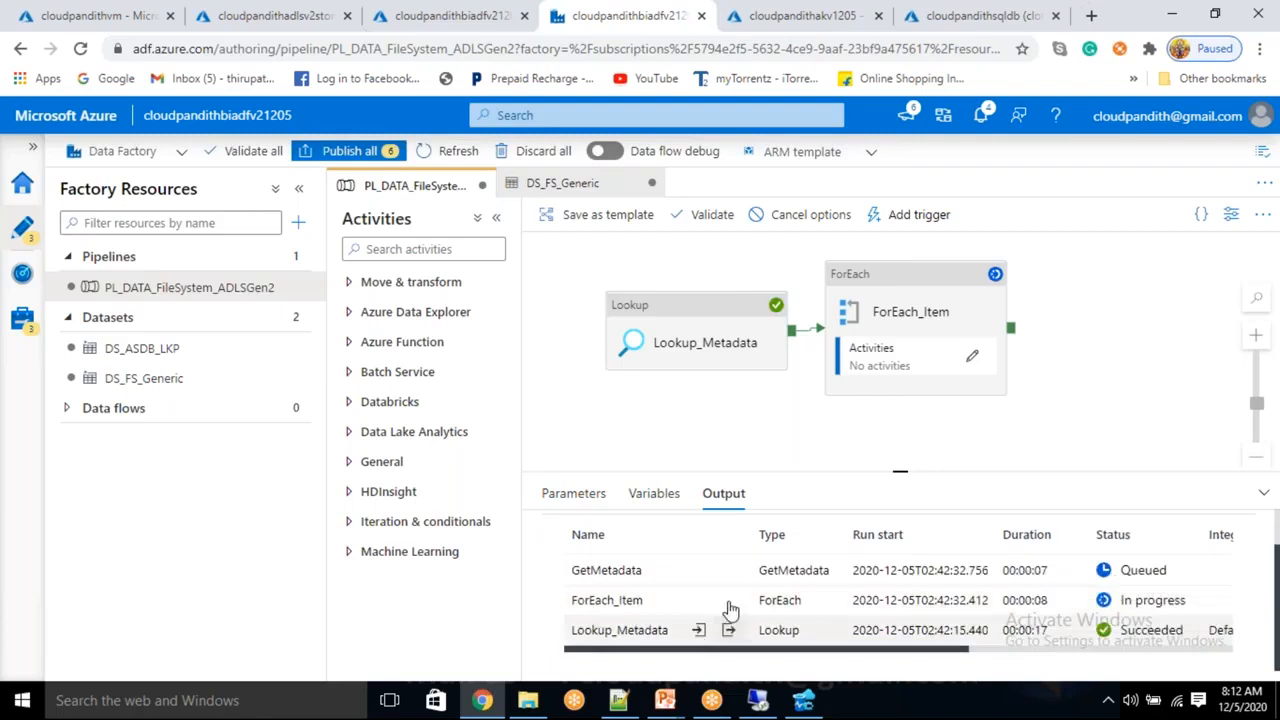
{"action": "left_click_drag", "start_coordinate": [918, 477], "coordinate": [900, 272]}
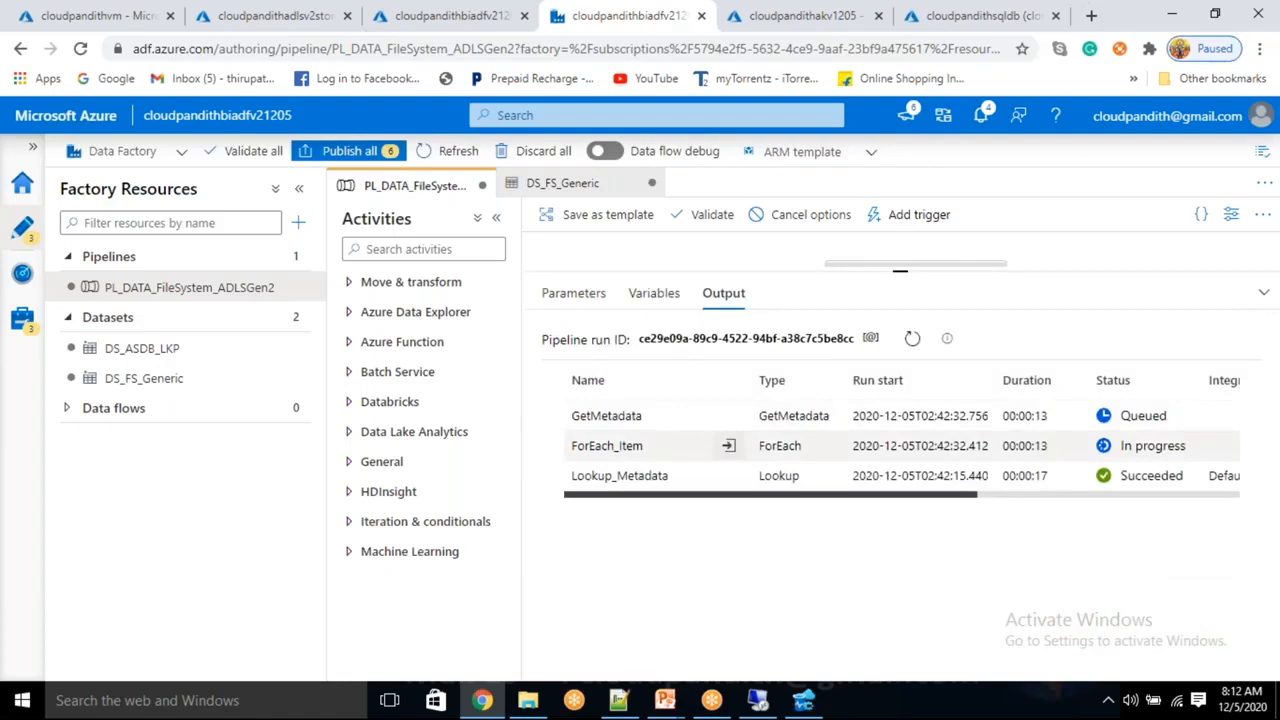
Inspect the ForEach_Item input and the first GetMetadata input showing cust1
{"action": "left_click", "coordinate": [728, 445]}
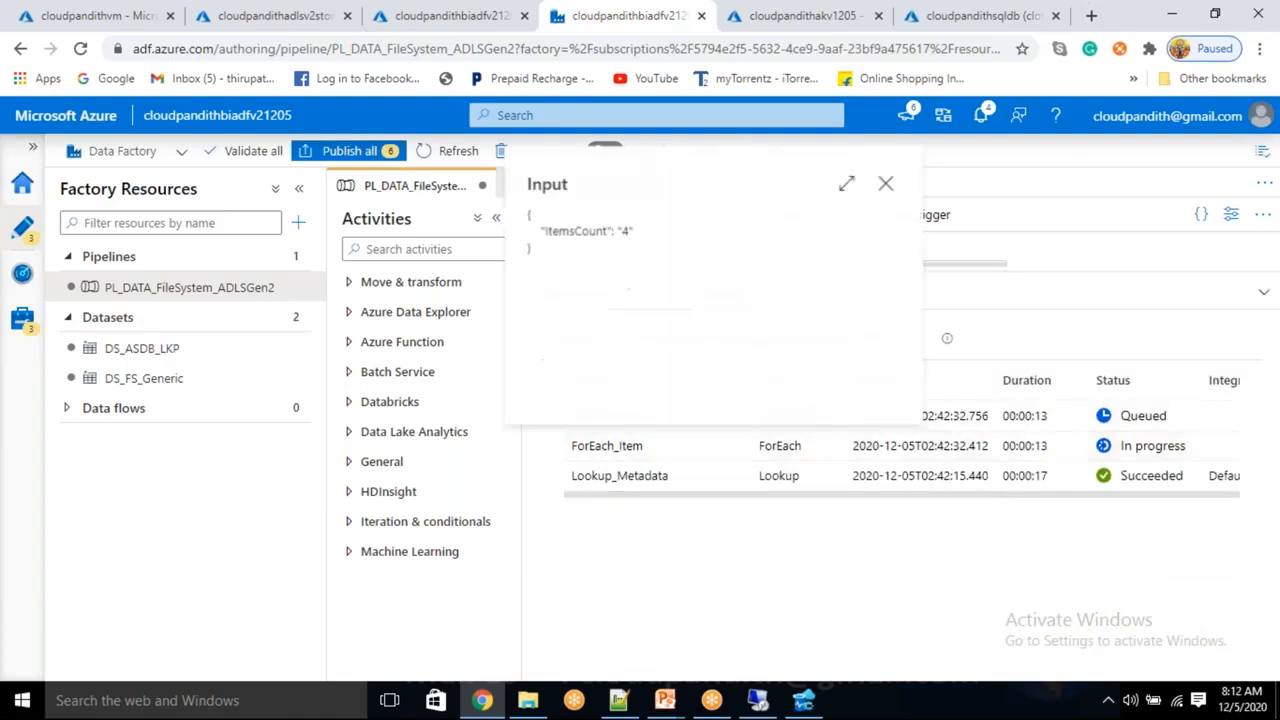
{"action": "left_click", "coordinate": [889, 183]}
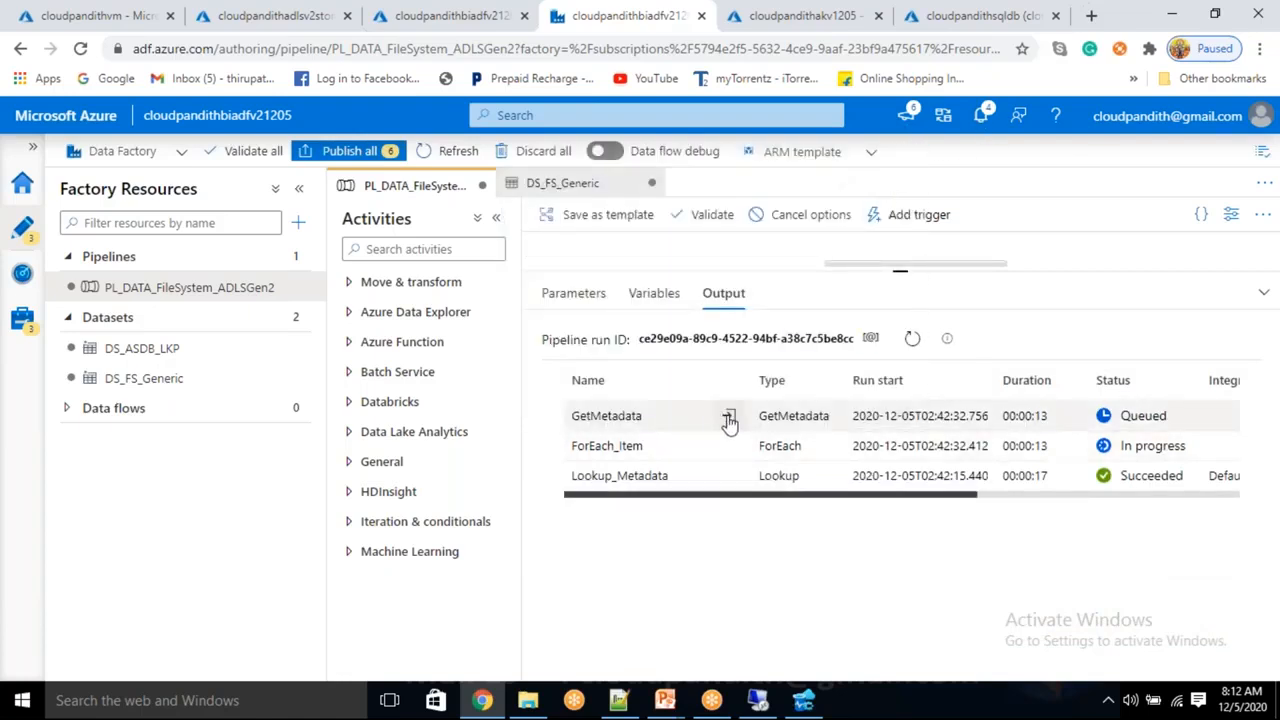
{"action": "left_click", "coordinate": [728, 416]}
{"action": "double_click", "coordinate": [640, 269]}
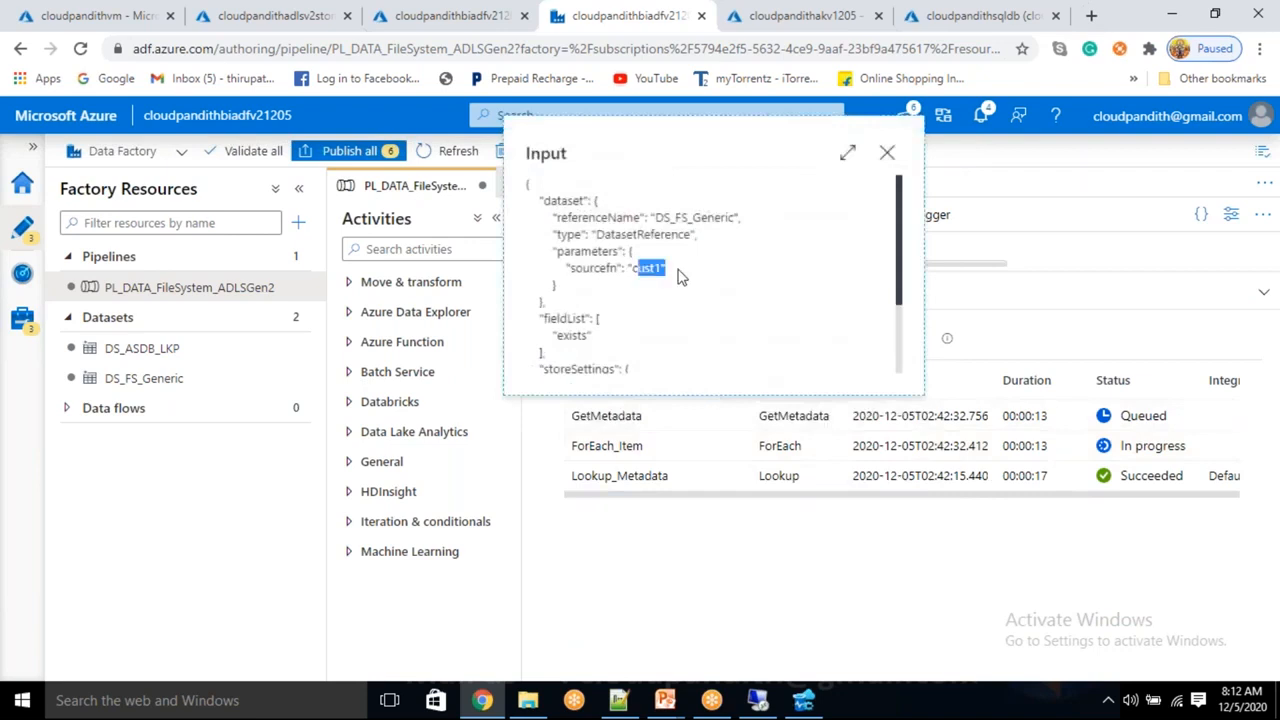
{"action": "left_click", "coordinate": [887, 153]}
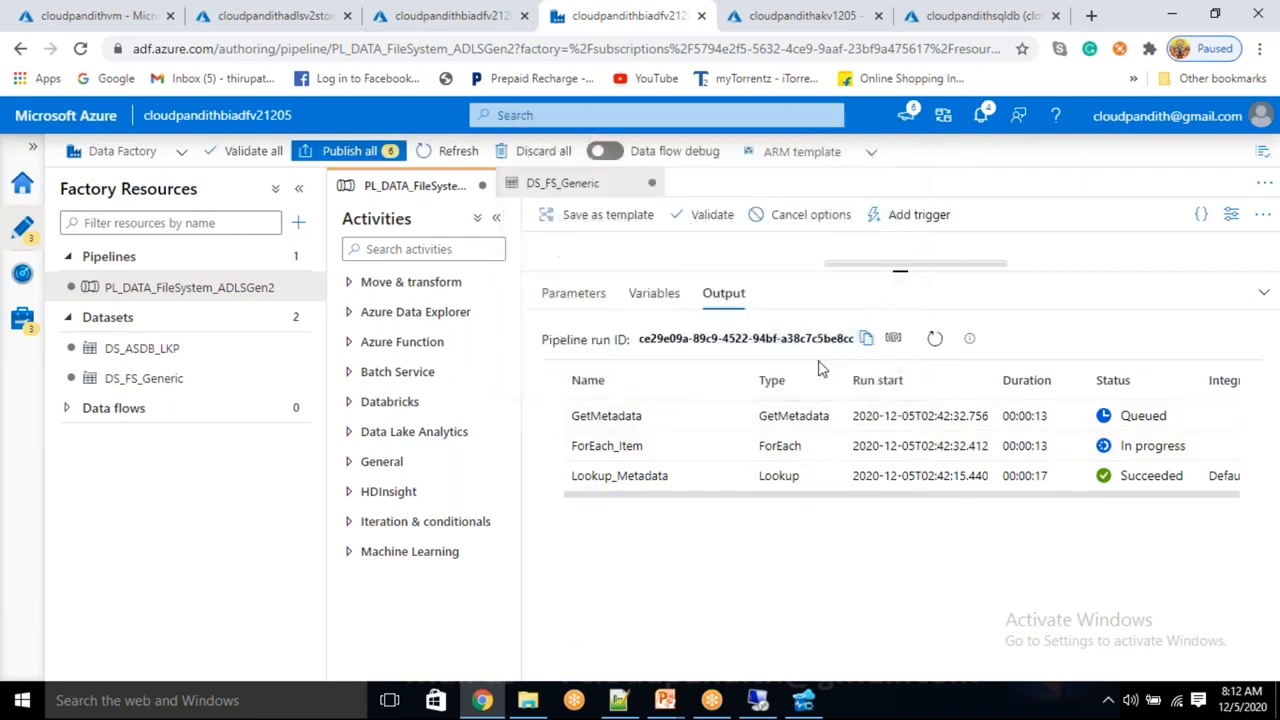
Refresh and check a GetMetadata output reporting exists: true and the input showing cust2
{"action": "left_click", "coordinate": [911, 344]}
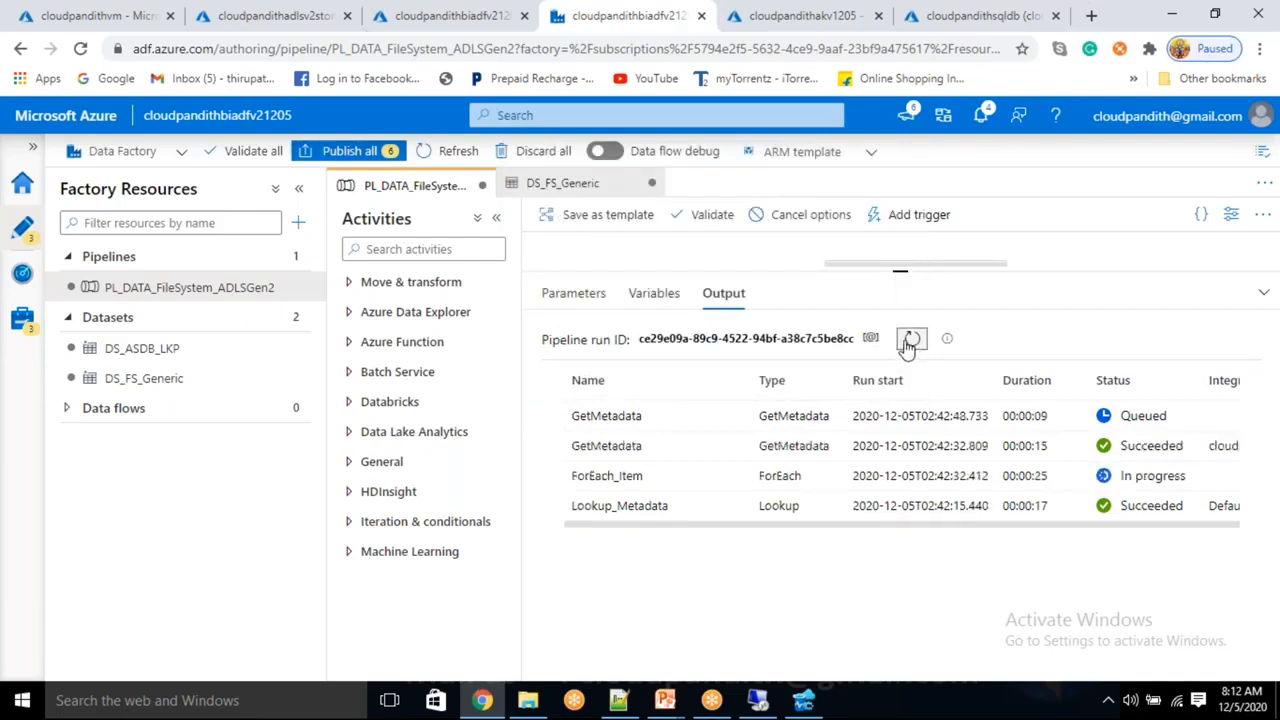
{"action": "left_click", "coordinate": [735, 446]}
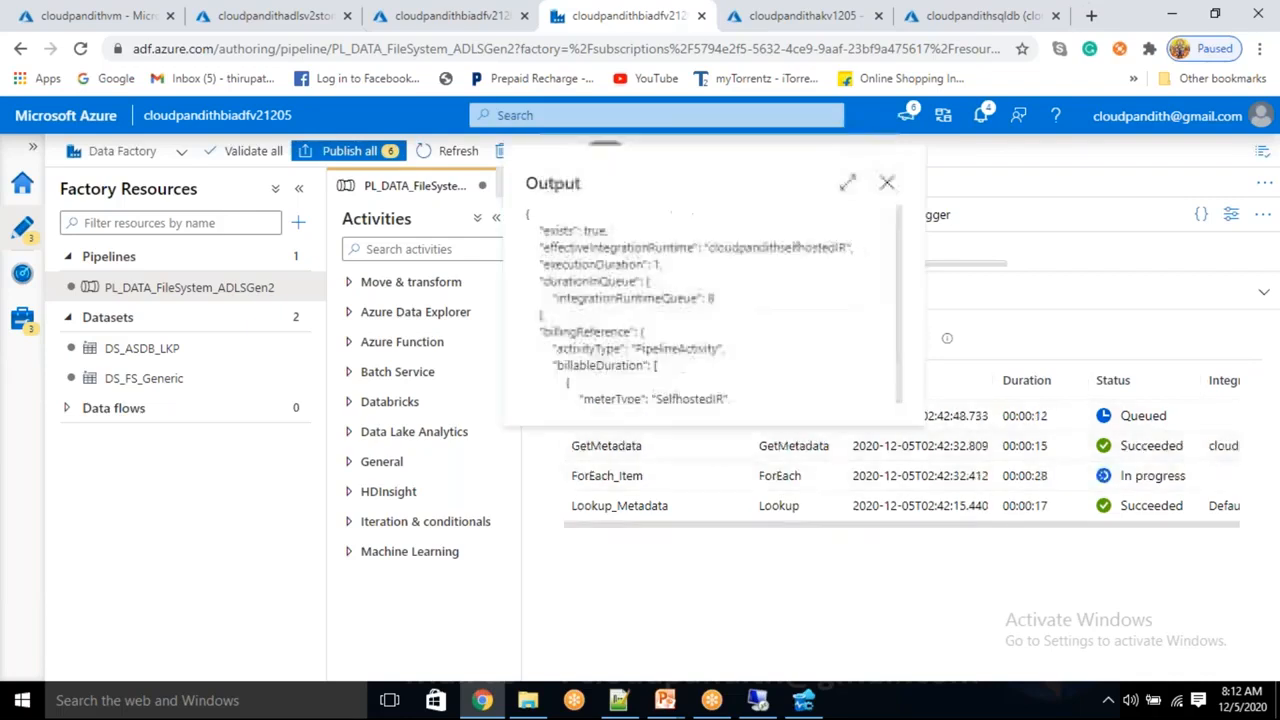
{"action": "double_click", "coordinate": [590, 231]}
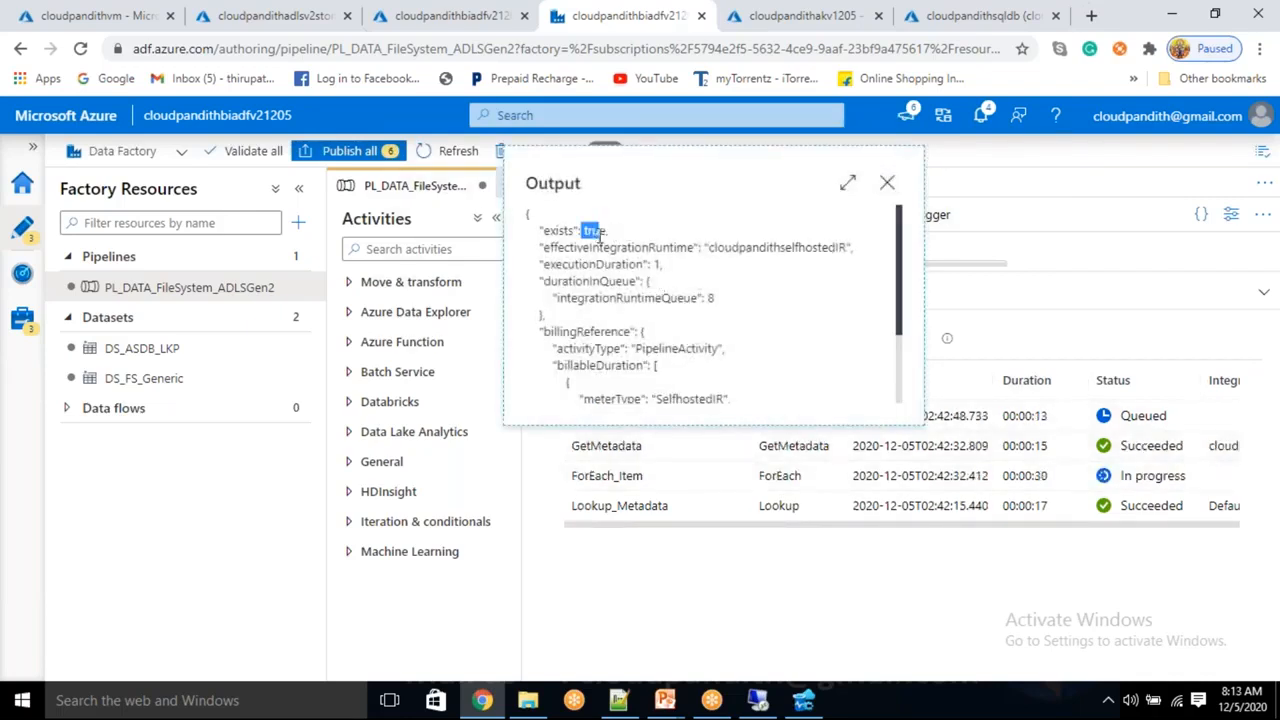
{"action": "left_click", "coordinate": [886, 183]}
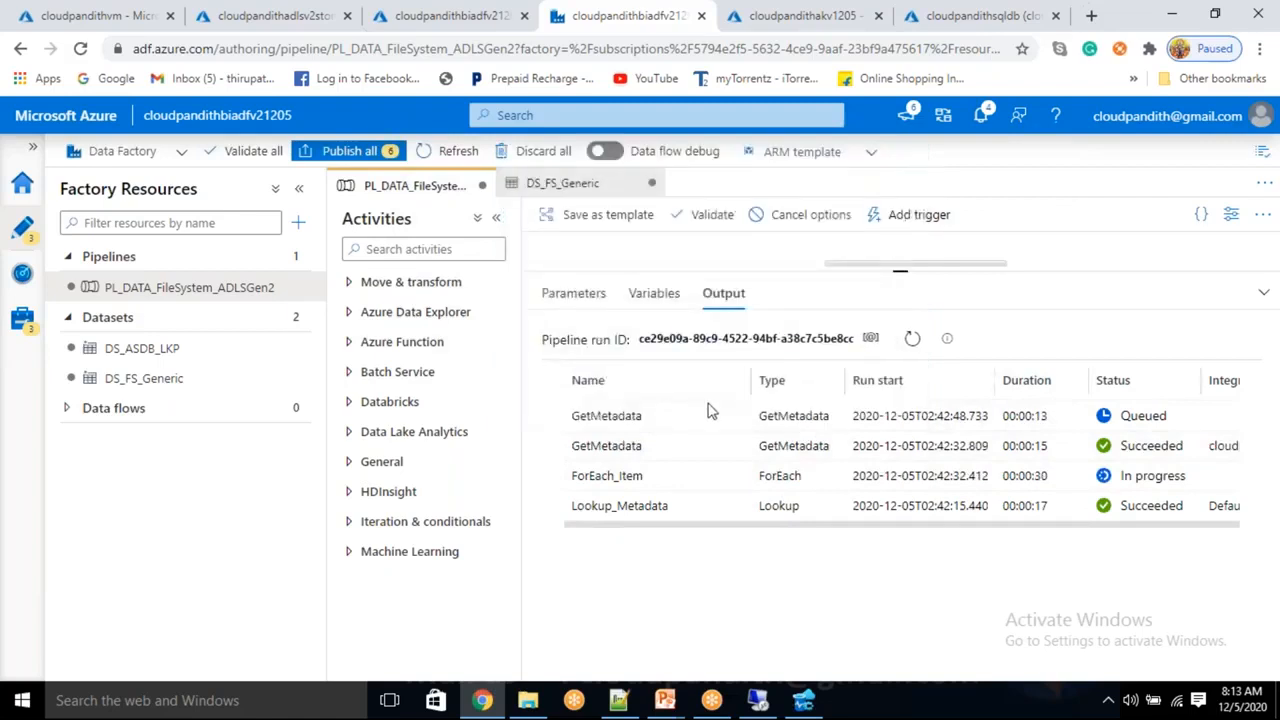
{"action": "left_click", "coordinate": [728, 417]}
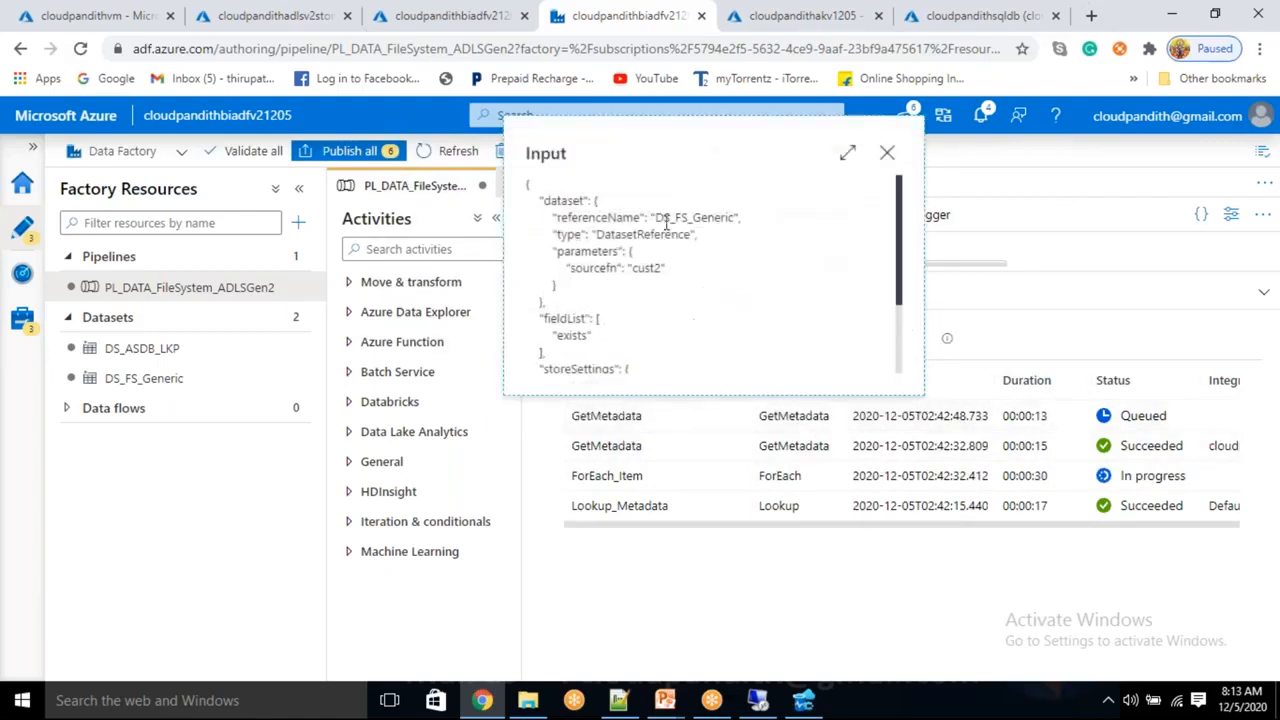
{"action": "double_click", "coordinate": [640, 268]}
{"action": "left_click", "coordinate": [887, 153]}
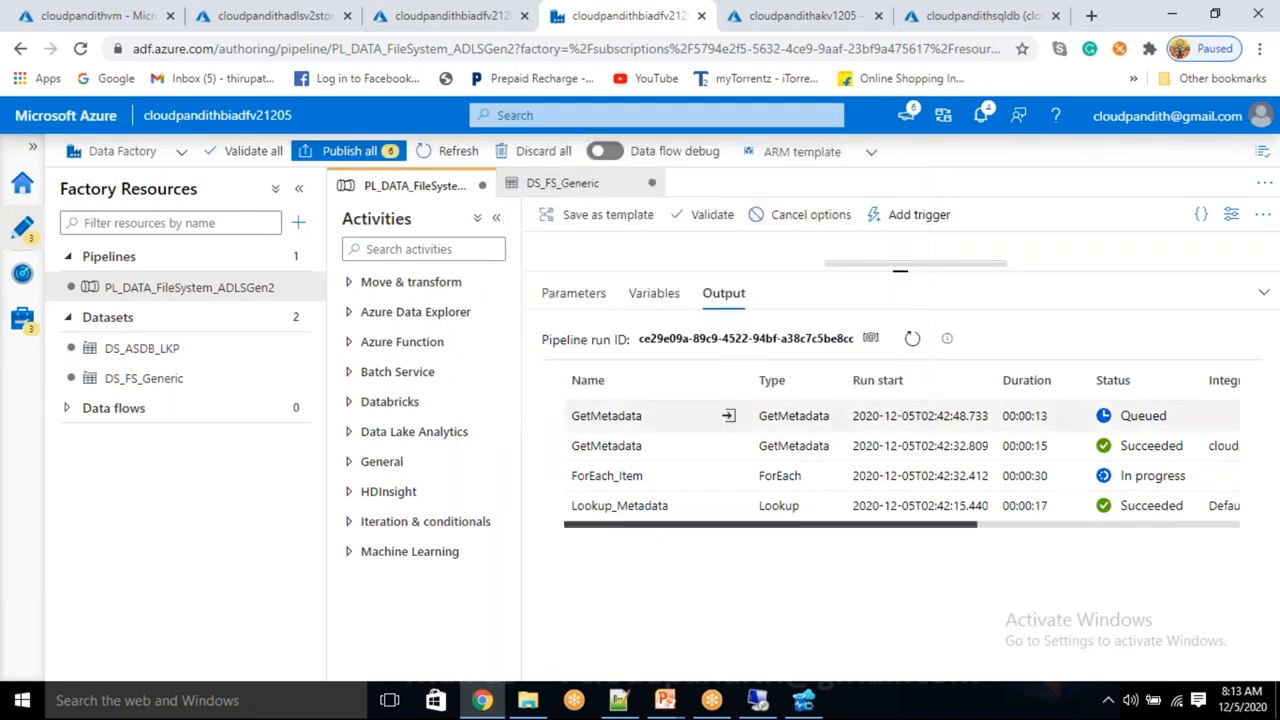
{"action": "left_click", "coordinate": [728, 417]}
{"action": "double_click", "coordinate": [645, 268]}
{"action": "left_click", "coordinate": [887, 153]}
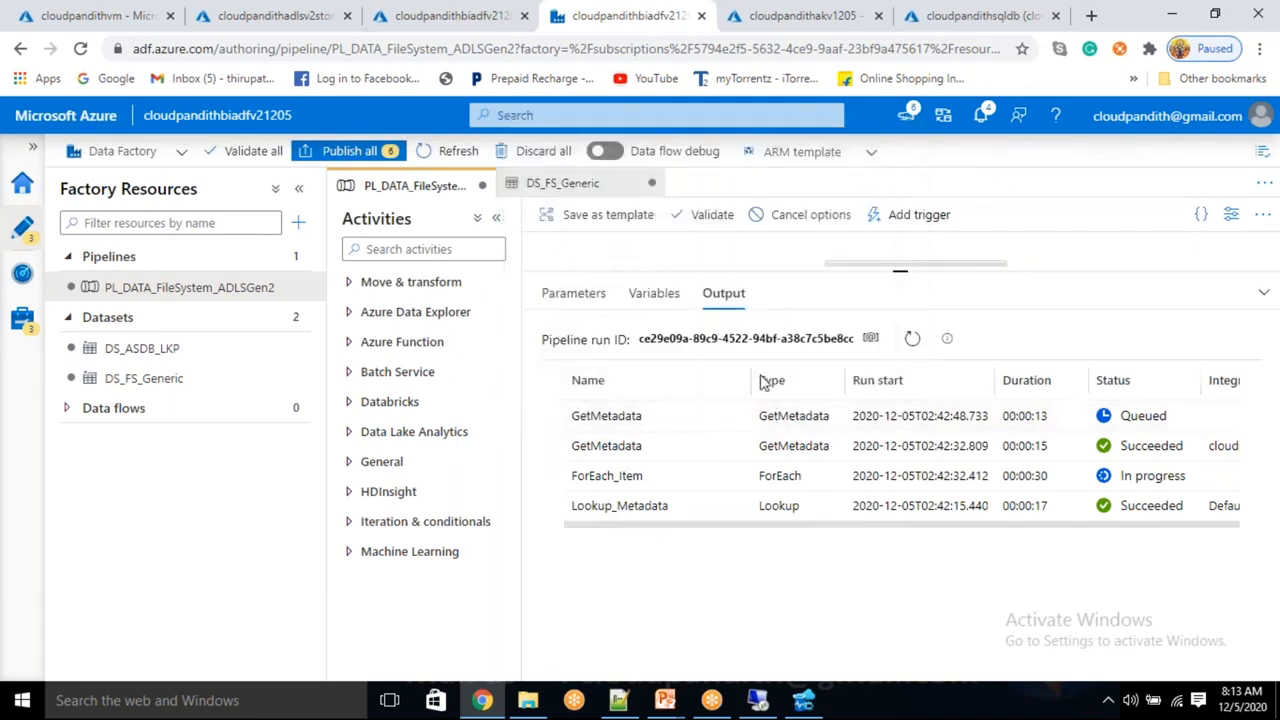
Refresh until all activities succeed, reviewing the remaining GetMetadata outputs and inputs
{"action": "left_click", "coordinate": [910, 342]}
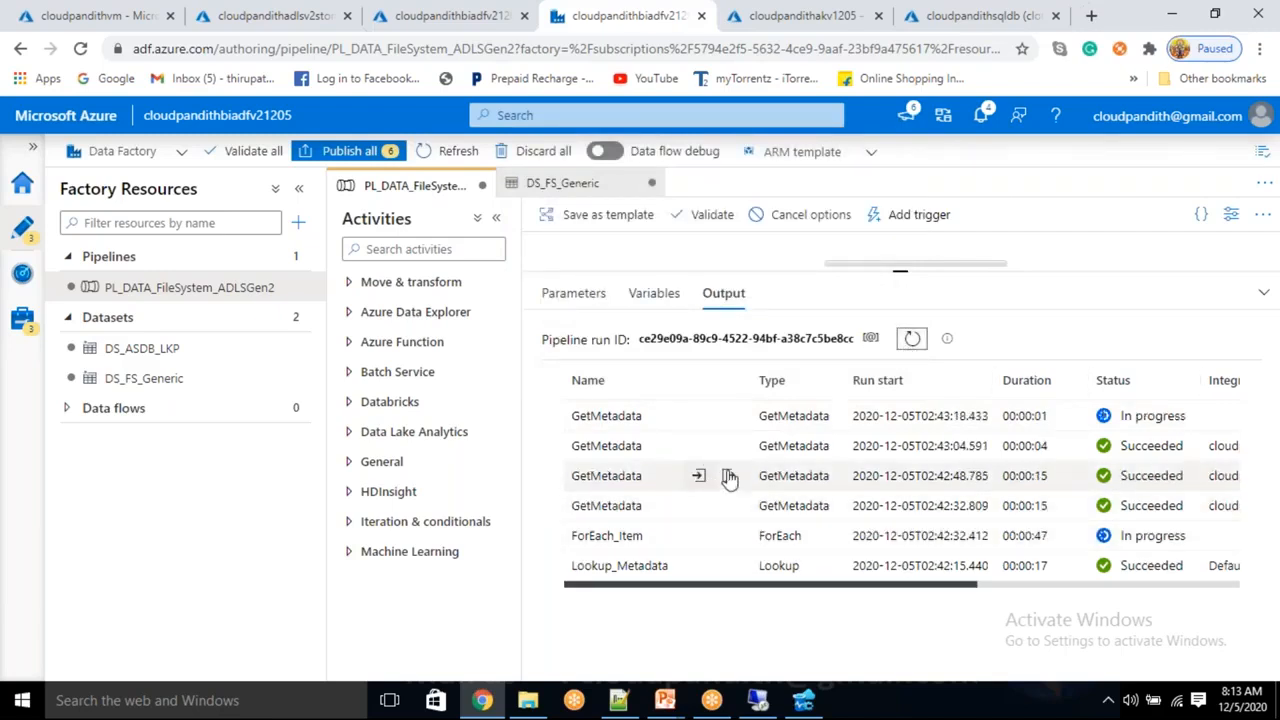
{"action": "left_click", "coordinate": [729, 476]}
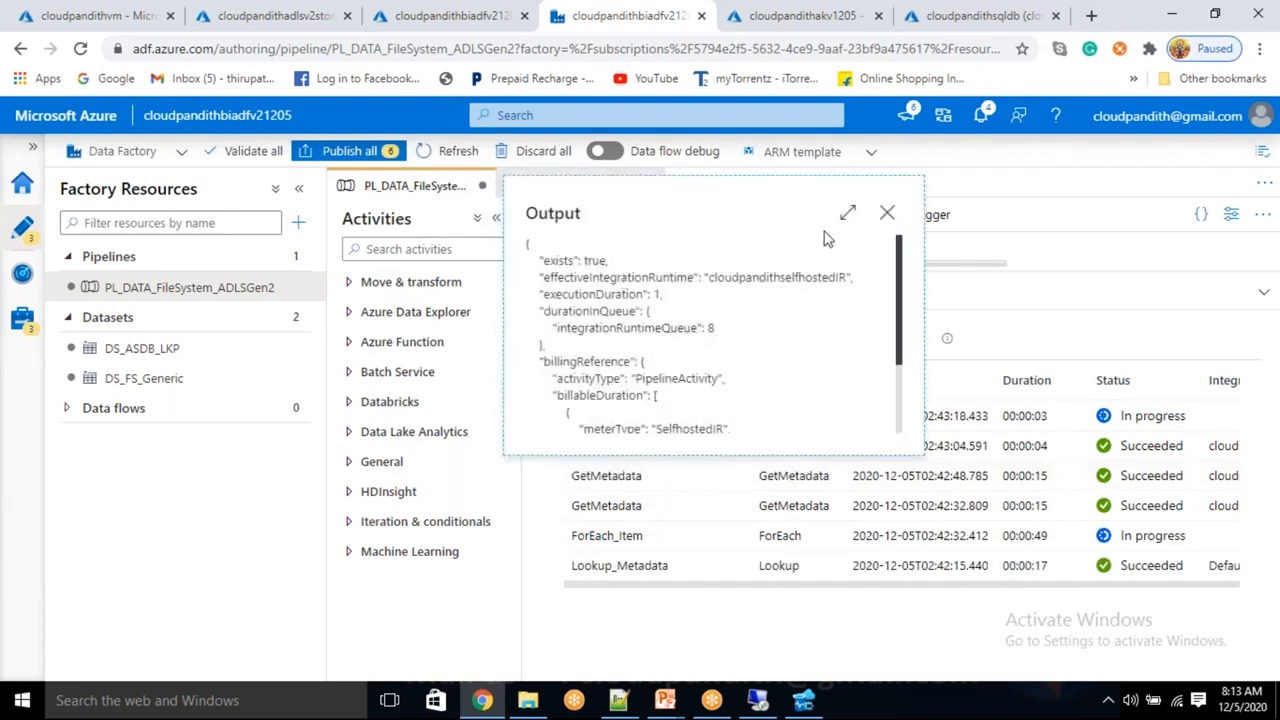
{"action": "left_click", "coordinate": [888, 215]}
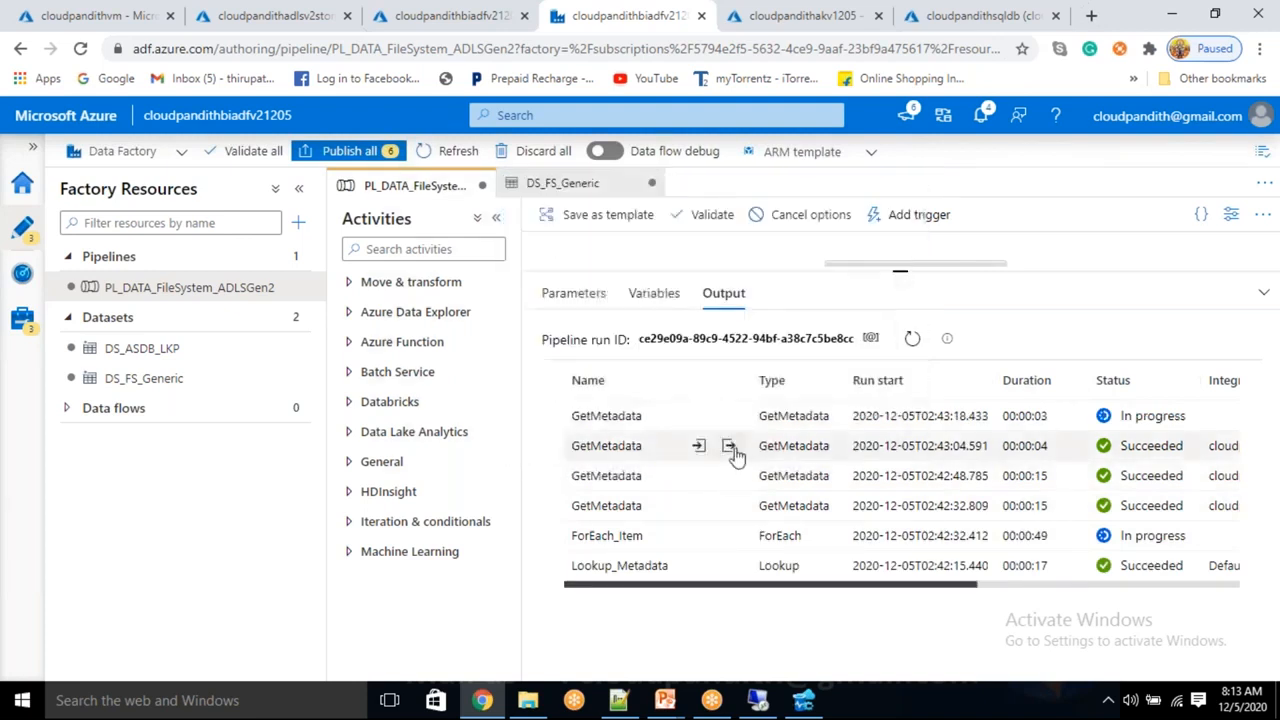
{"action": "left_click", "coordinate": [729, 446]}
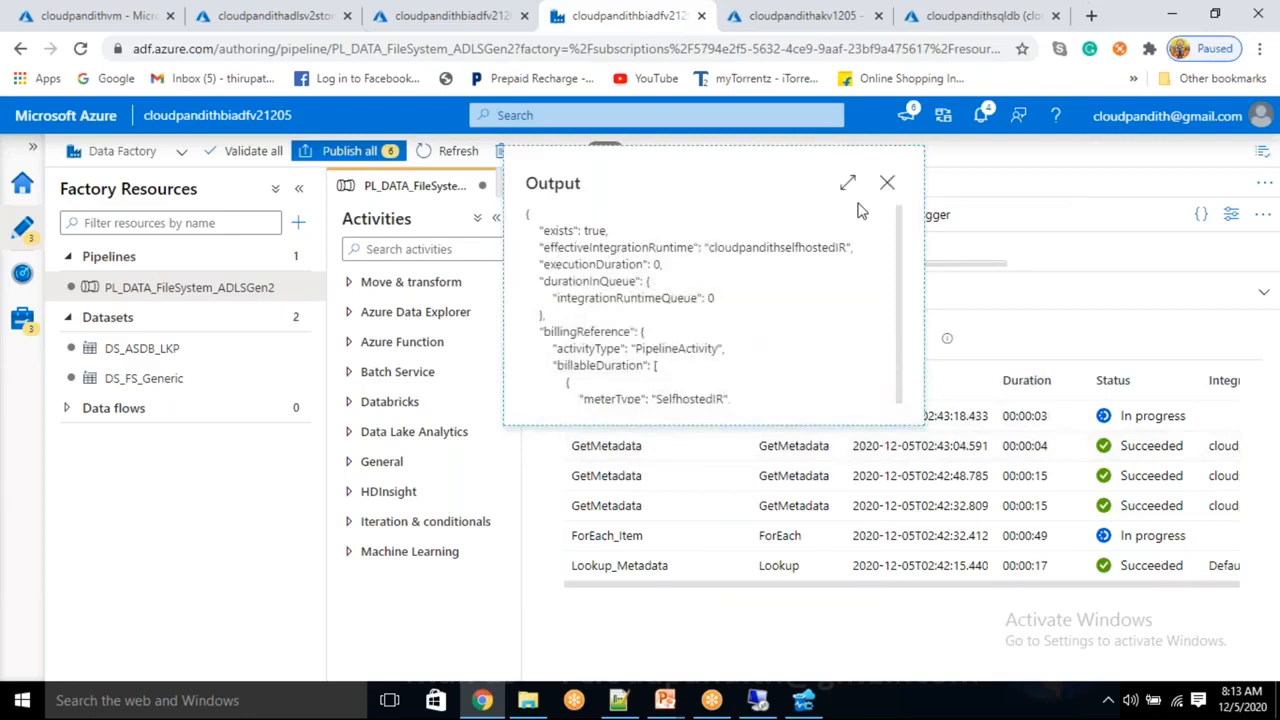
{"action": "left_click", "coordinate": [887, 182]}
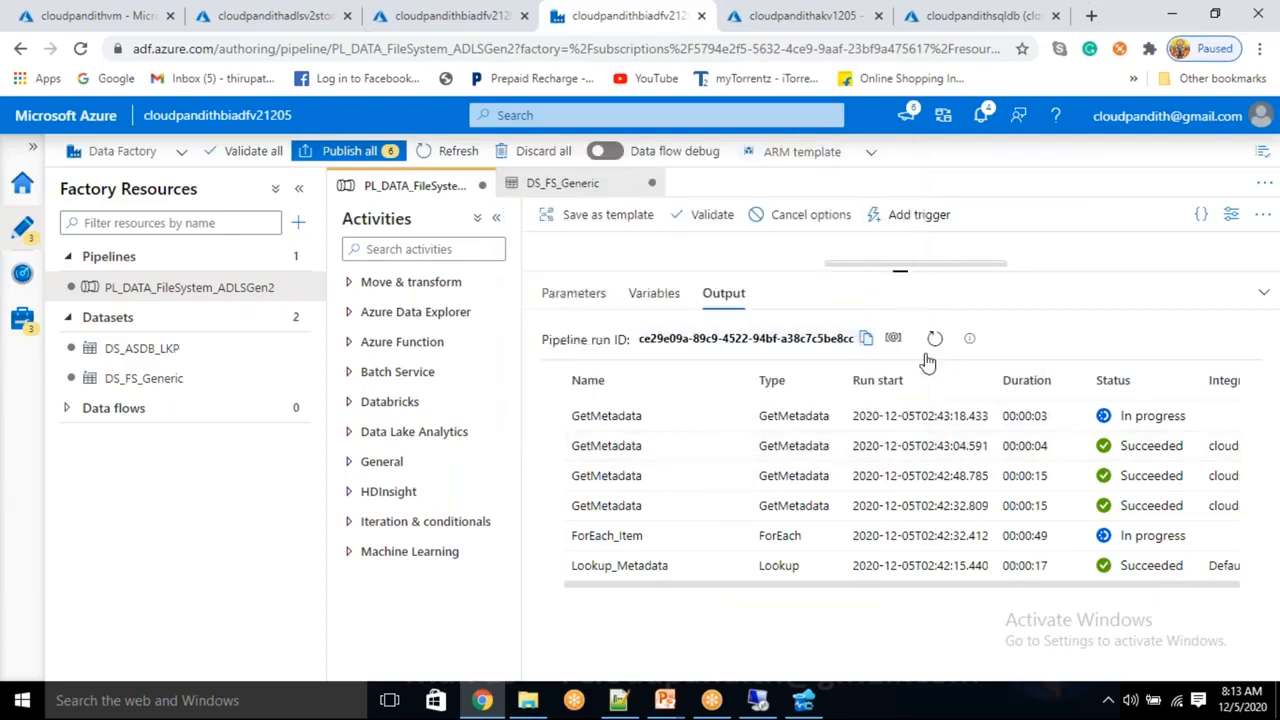
{"action": "left_click", "coordinate": [699, 415]}
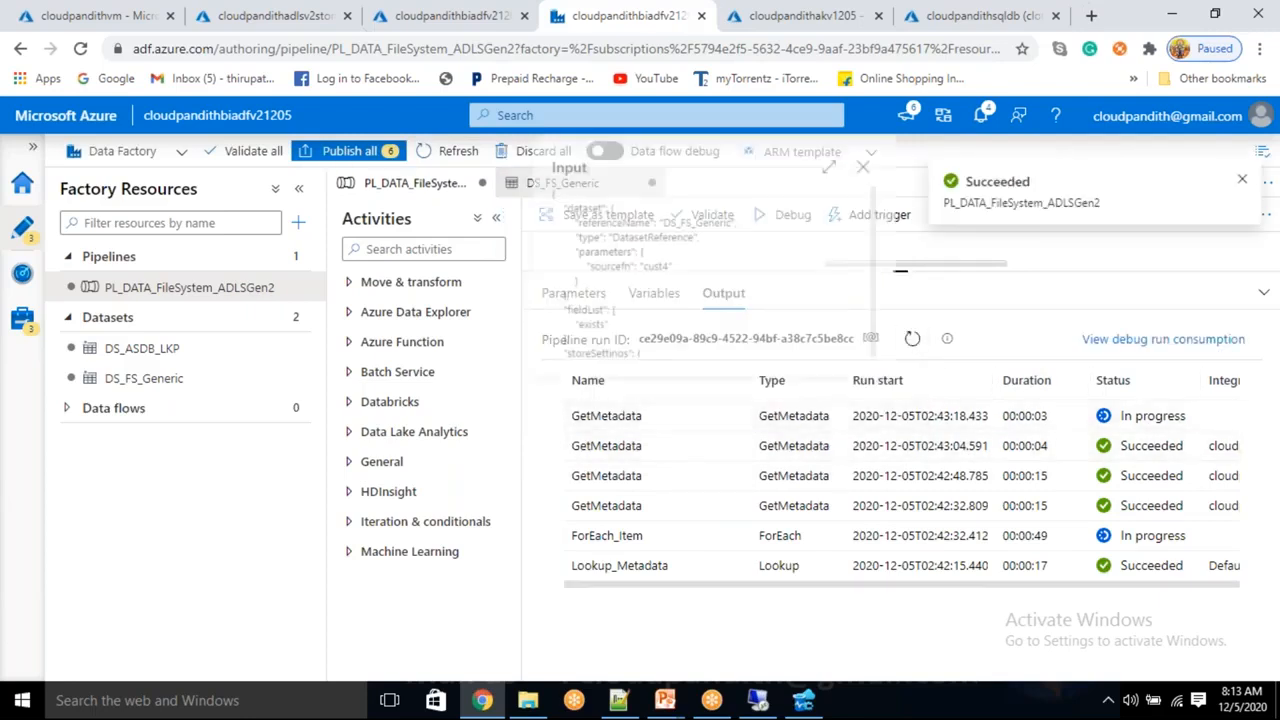
{"action": "left_click", "coordinate": [887, 153]}
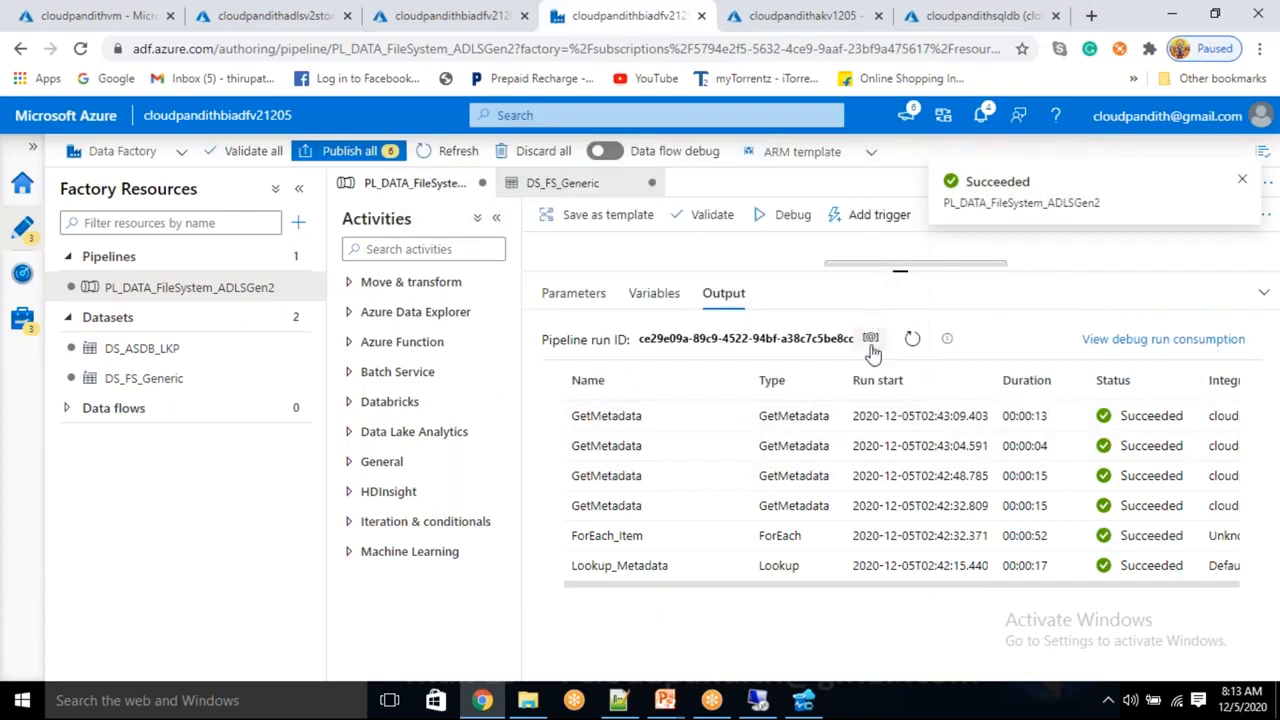
{"action": "left_click", "coordinate": [912, 341]}
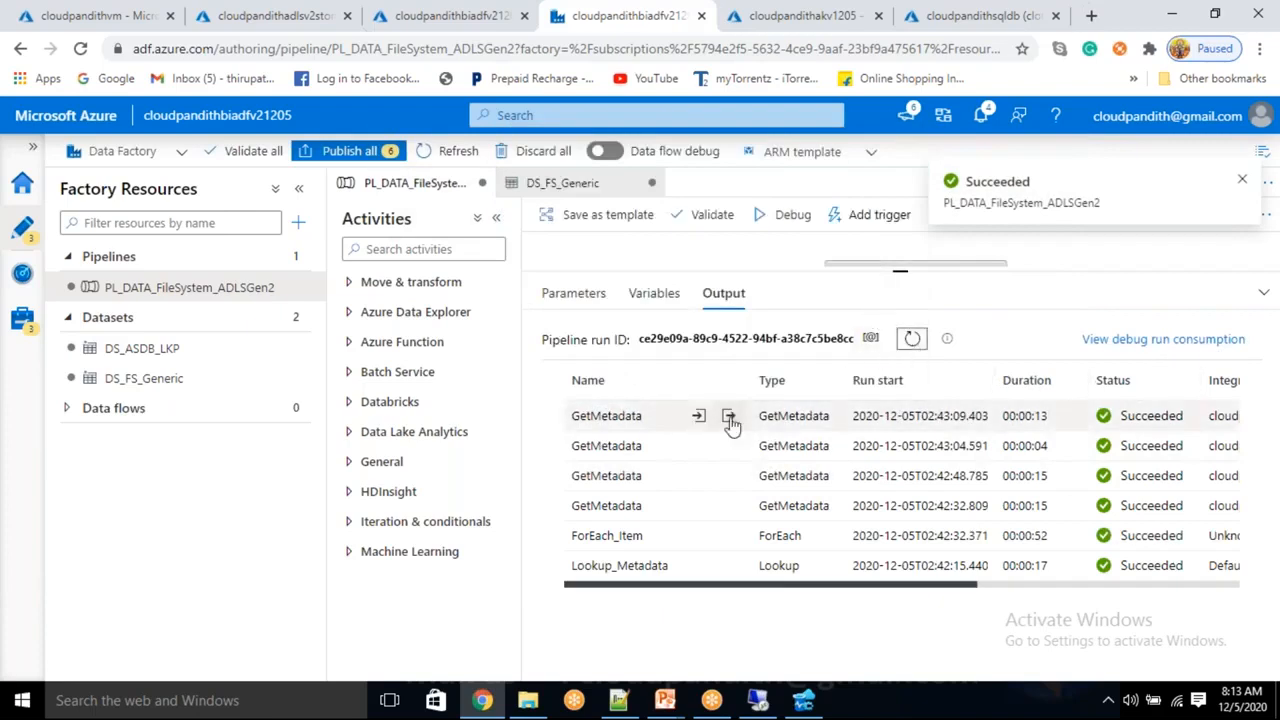
{"action": "left_click", "coordinate": [729, 416]}
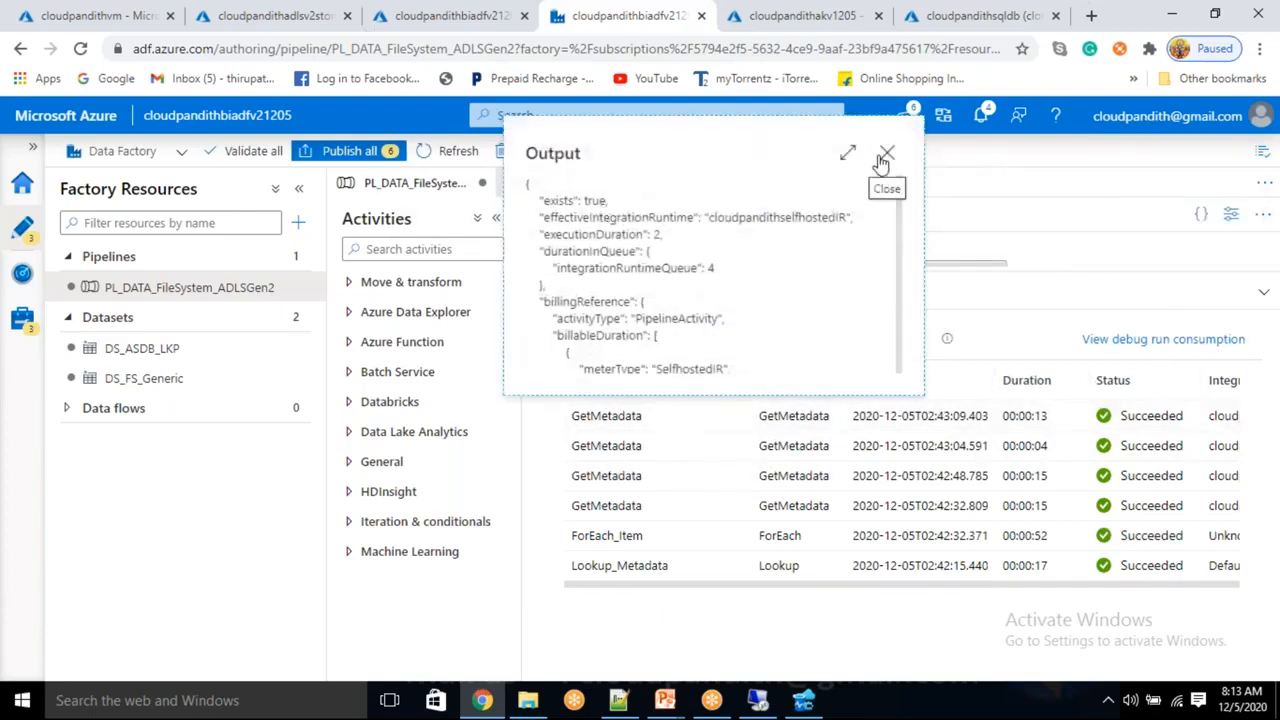
{"action": "left_click", "coordinate": [885, 155]}
Copy the first insert statement onto a new line 9 in the SQL editor
{"action": "key", "text": "alt+Tab"}
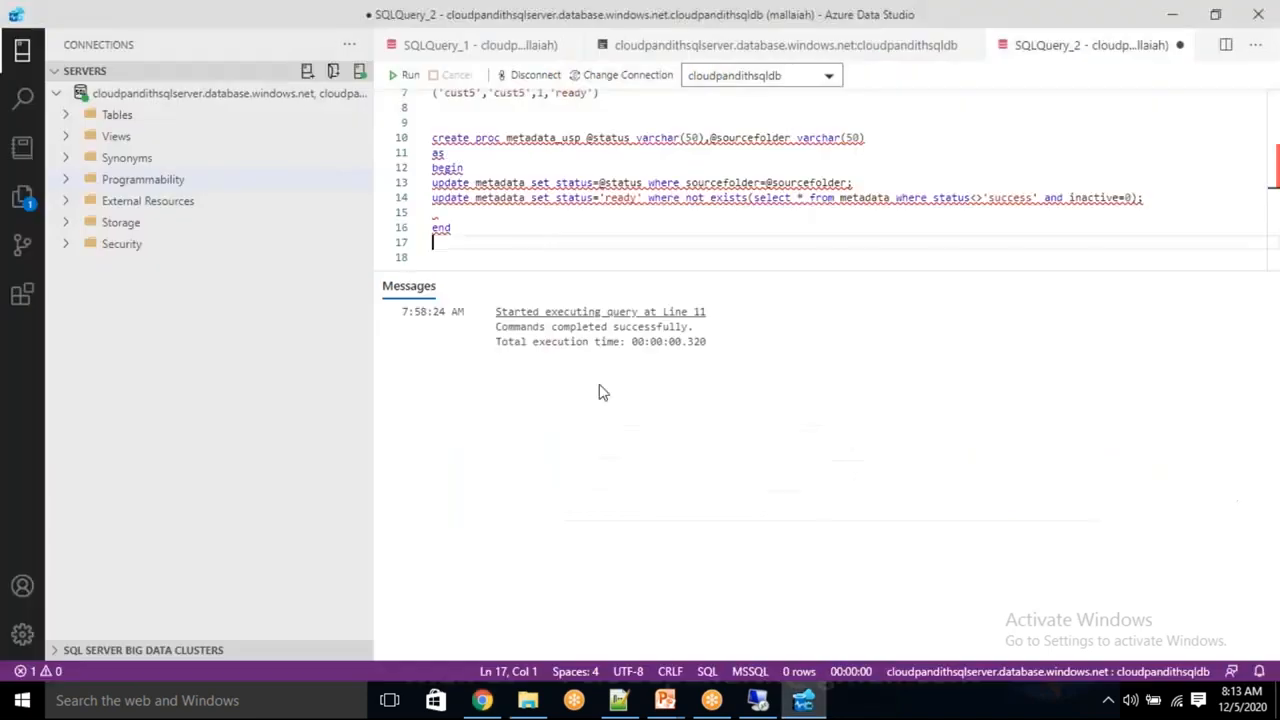
{"action": "scroll", "coordinate": [520, 232], "scroll_direction": "up", "scroll_amount": 2}
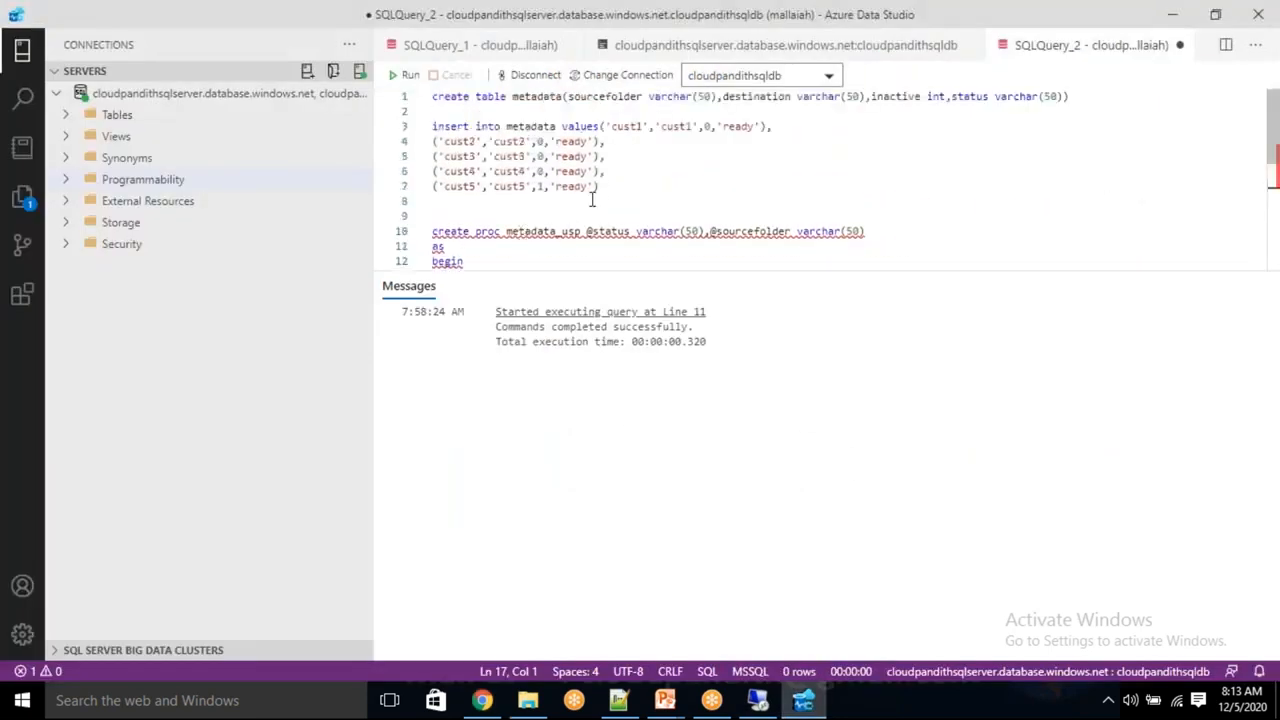
{"action": "left_click", "coordinate": [610, 187]}
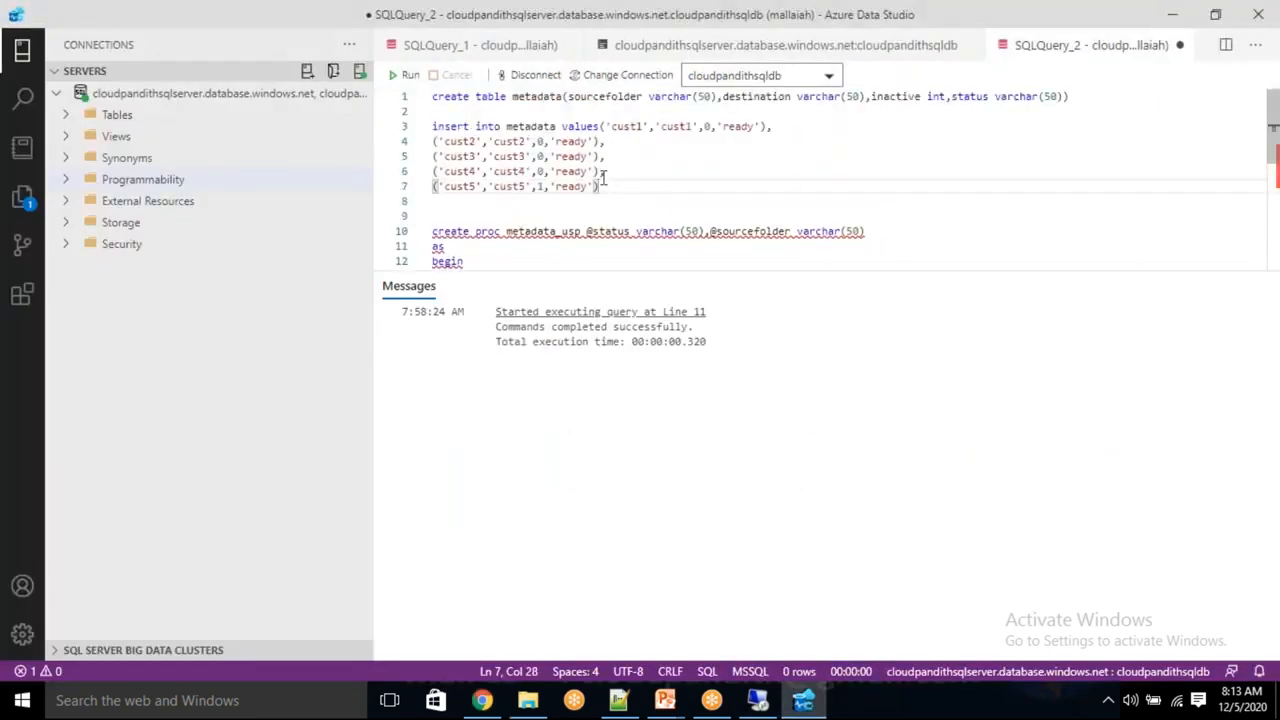
{"action": "key", "text": "Return"}
{"action": "key", "text": "Return"}
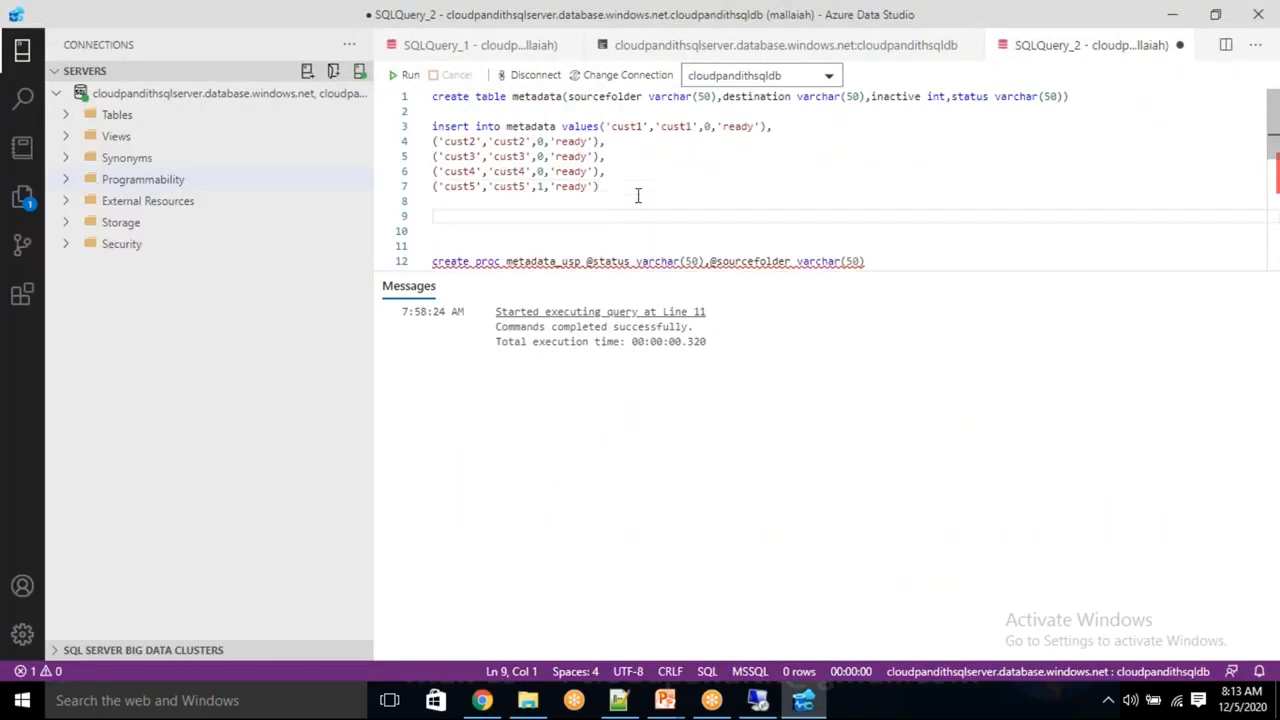
{"action": "left_click", "coordinate": [782, 130]}
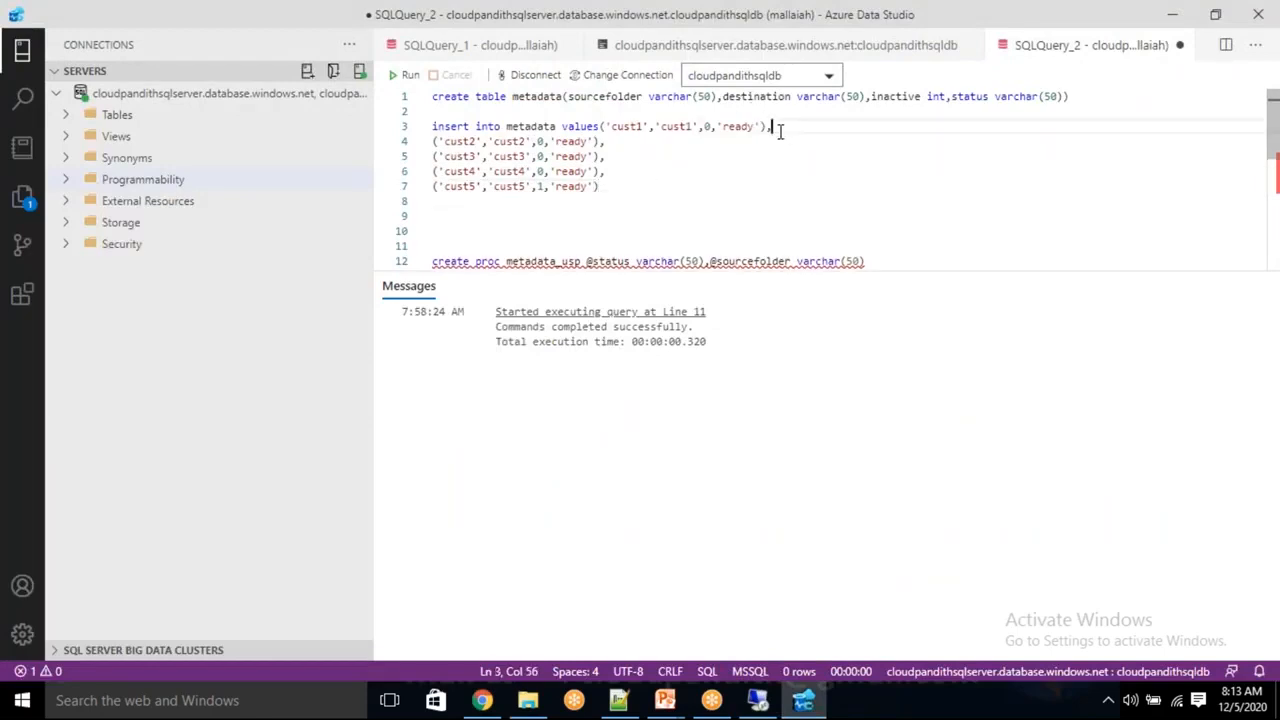
{"action": "key", "text": "shift+Home"}
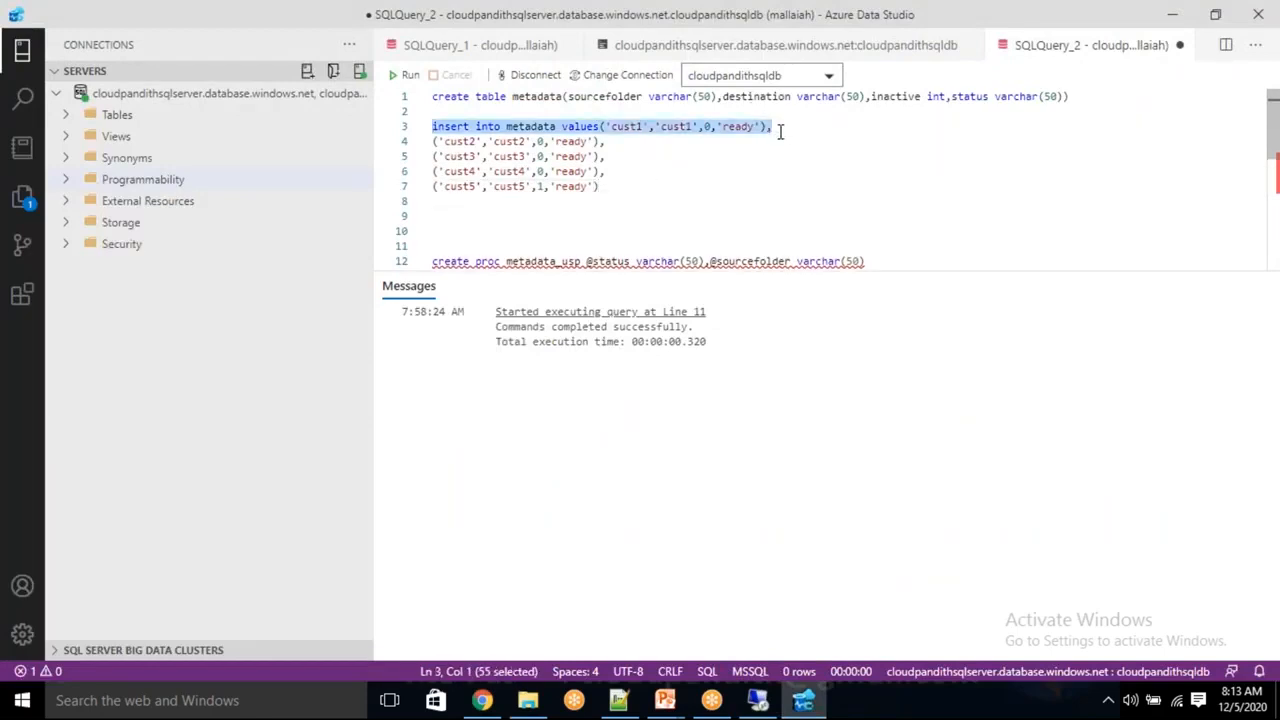
{"action": "key", "text": "ctrl+c"}
{"action": "left_click", "coordinate": [453, 210]}
{"action": "key", "text": "ctrl+v"}
Change the copied row to cust6, drop the trailing comma, and run only that insert
{"action": "left_click", "coordinate": [641, 217]}
{"action": "key", "text": "BackSpace"}
{"action": "type", "text": "6"}
{"action": "key", "text": "Right"}
{"action": "key", "text": "Right"}
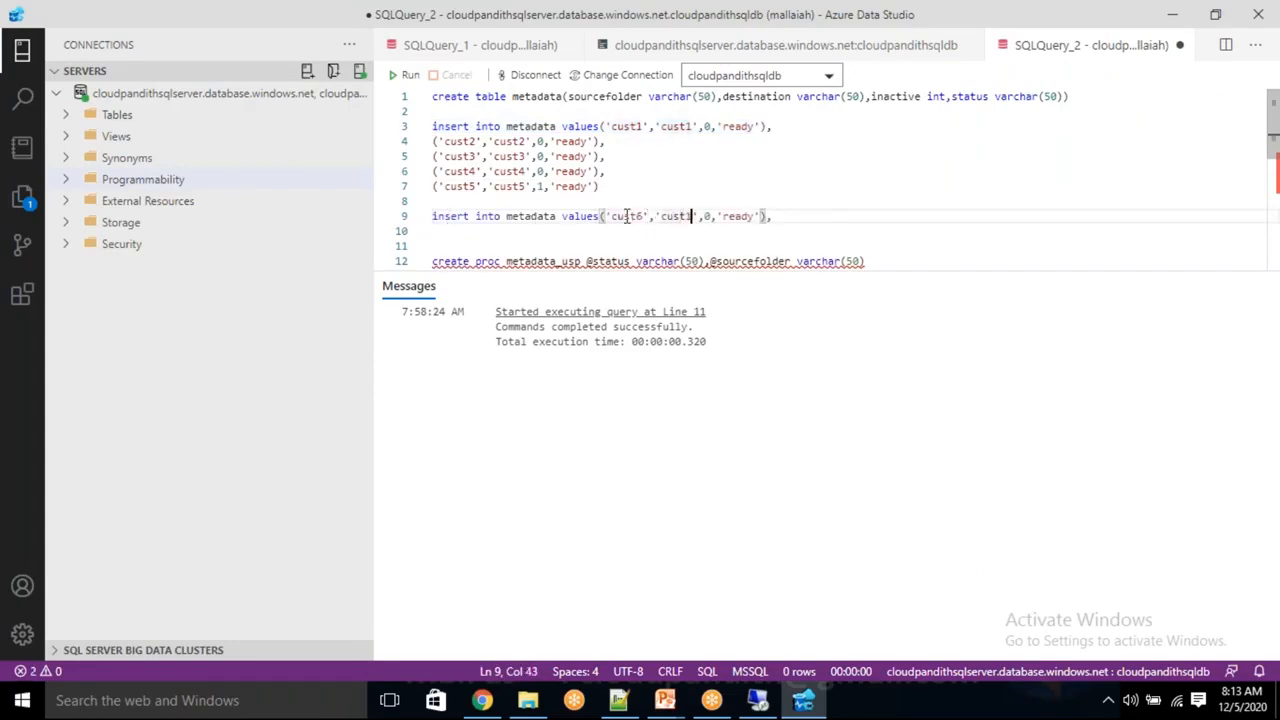
{"action": "key", "text": "End"}
{"action": "key", "text": "shift+Home"}
{"action": "key", "text": "End"}
{"action": "key", "text": "BackSpace"}
{"action": "key", "text": "shift+Home"}
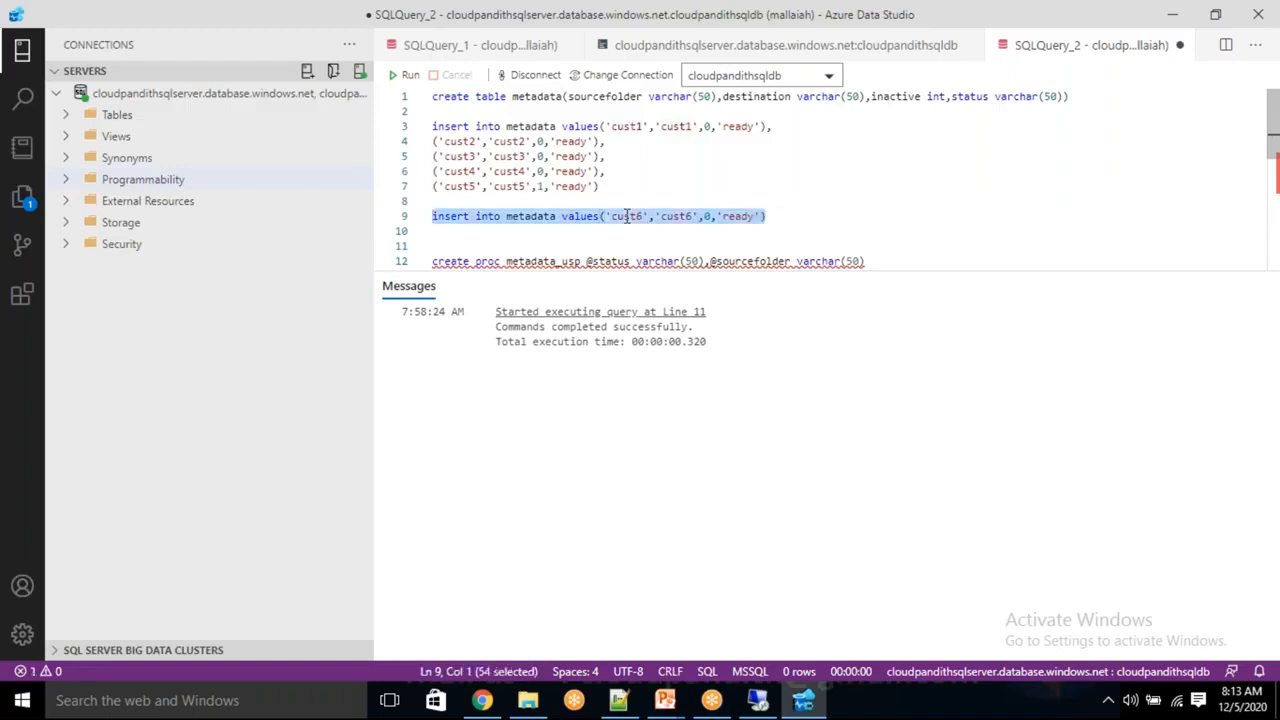
{"action": "left_click", "coordinate": [403, 75]}
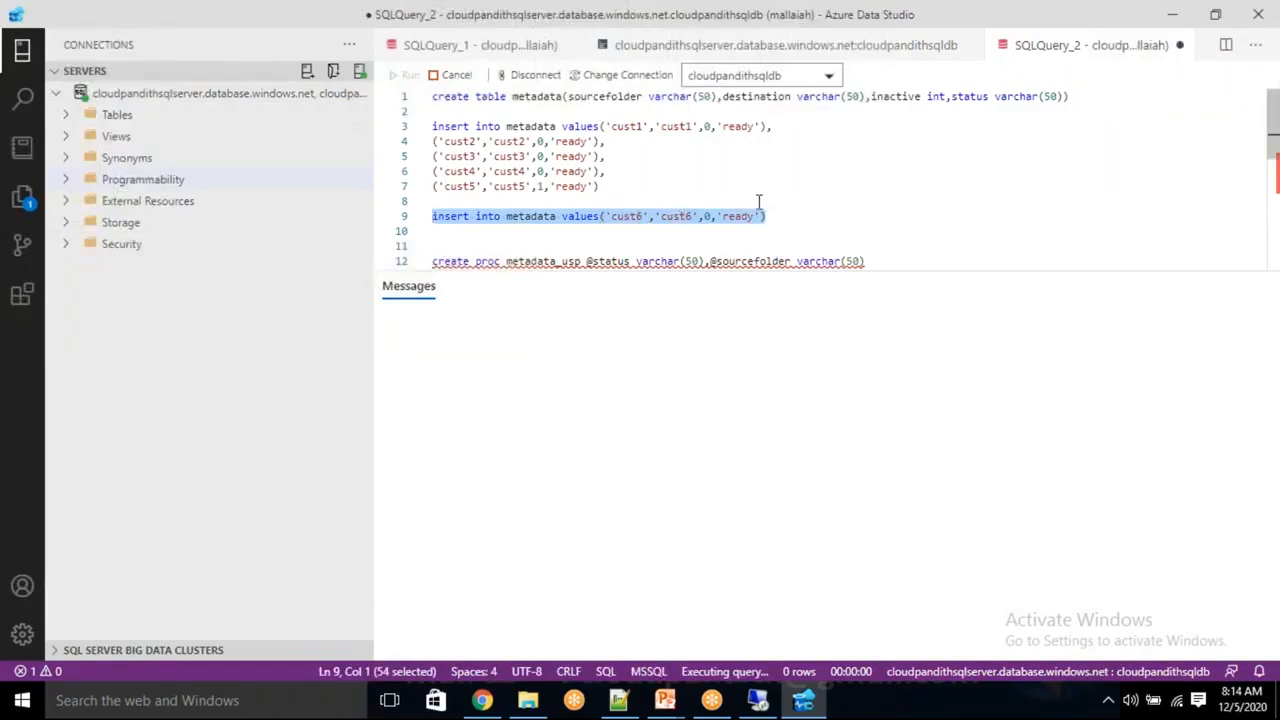
Start a new pipeline debug run in Data Factory and refresh its status
{"action": "left_click", "coordinate": [801, 215]}
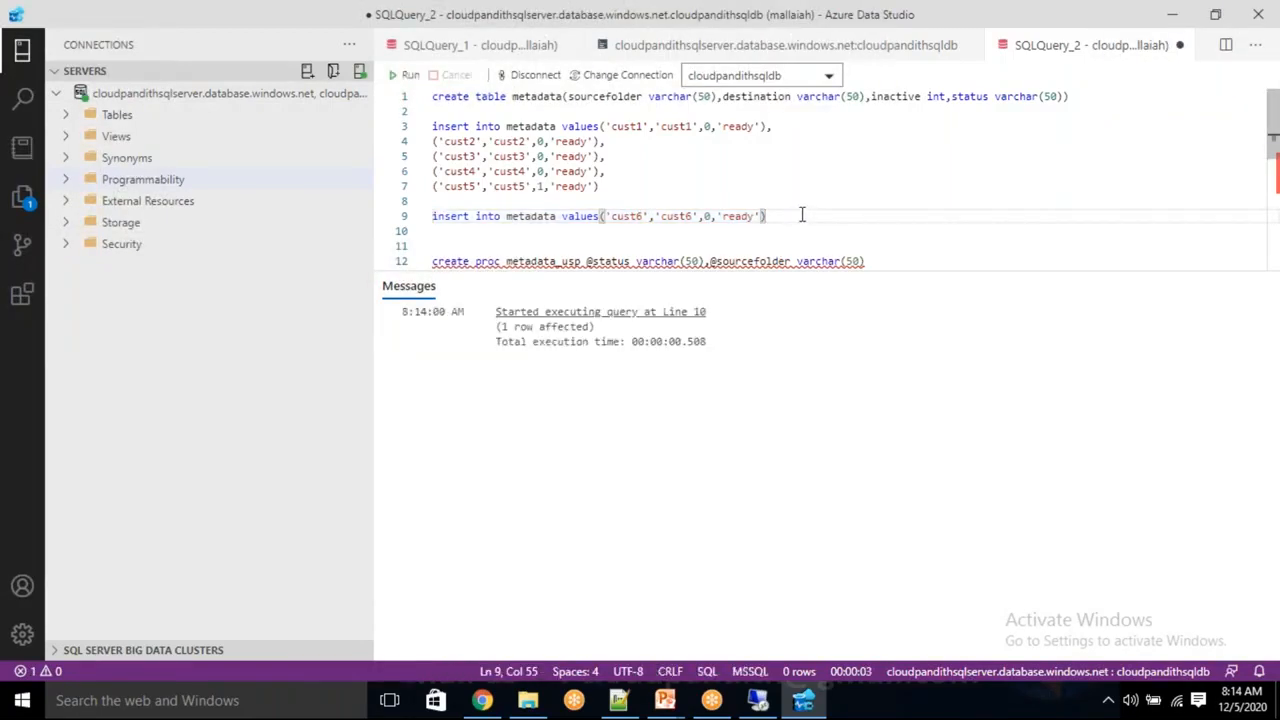
{"action": "key", "text": "alt+Tab"}
{"action": "left_click", "coordinate": [785, 214]}
{"action": "left_click", "coordinate": [914, 342]}
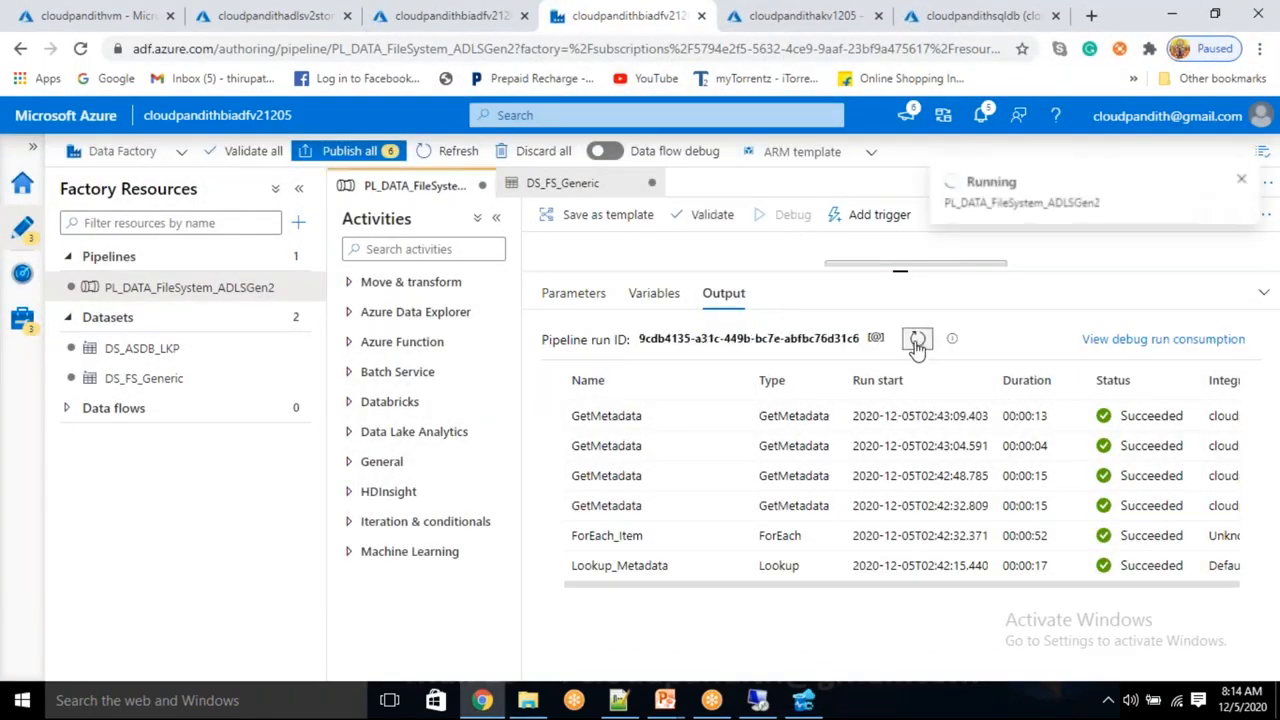
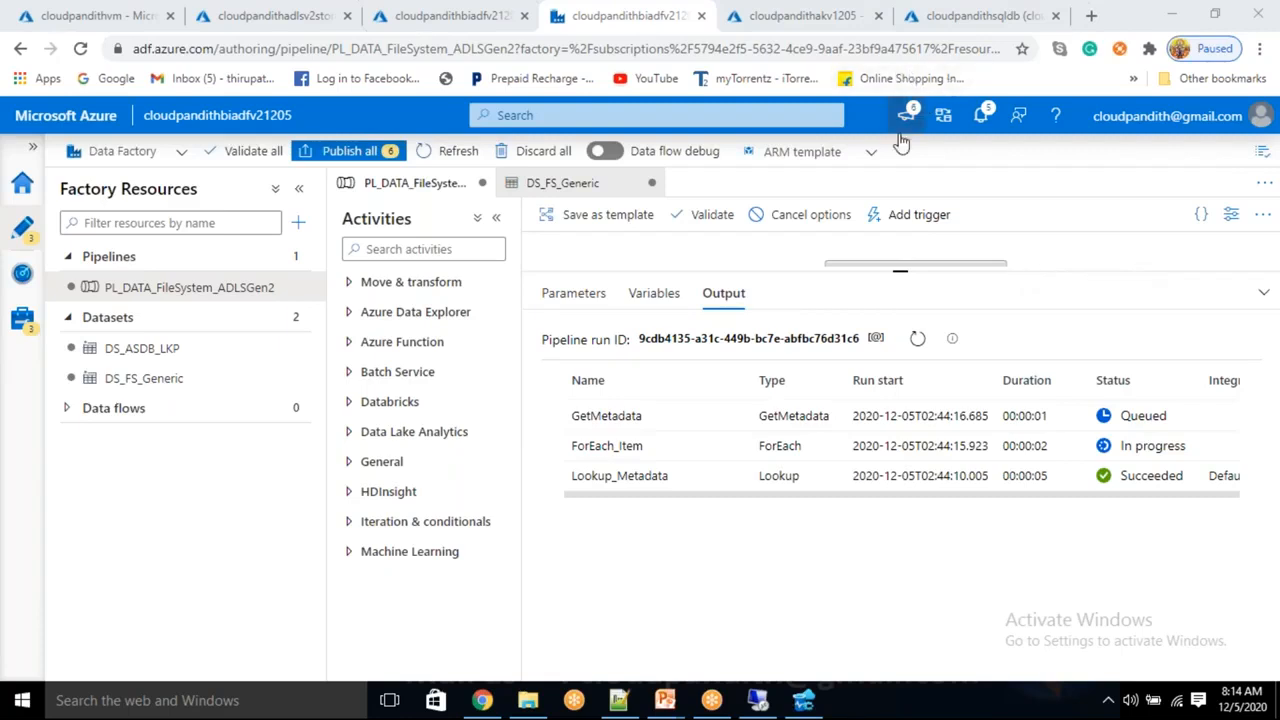
Refresh the debug run and inspect the Lookup_Metadata, ForEach_Item and GetMetadata run details
{"action": "left_click", "coordinate": [917, 338]}
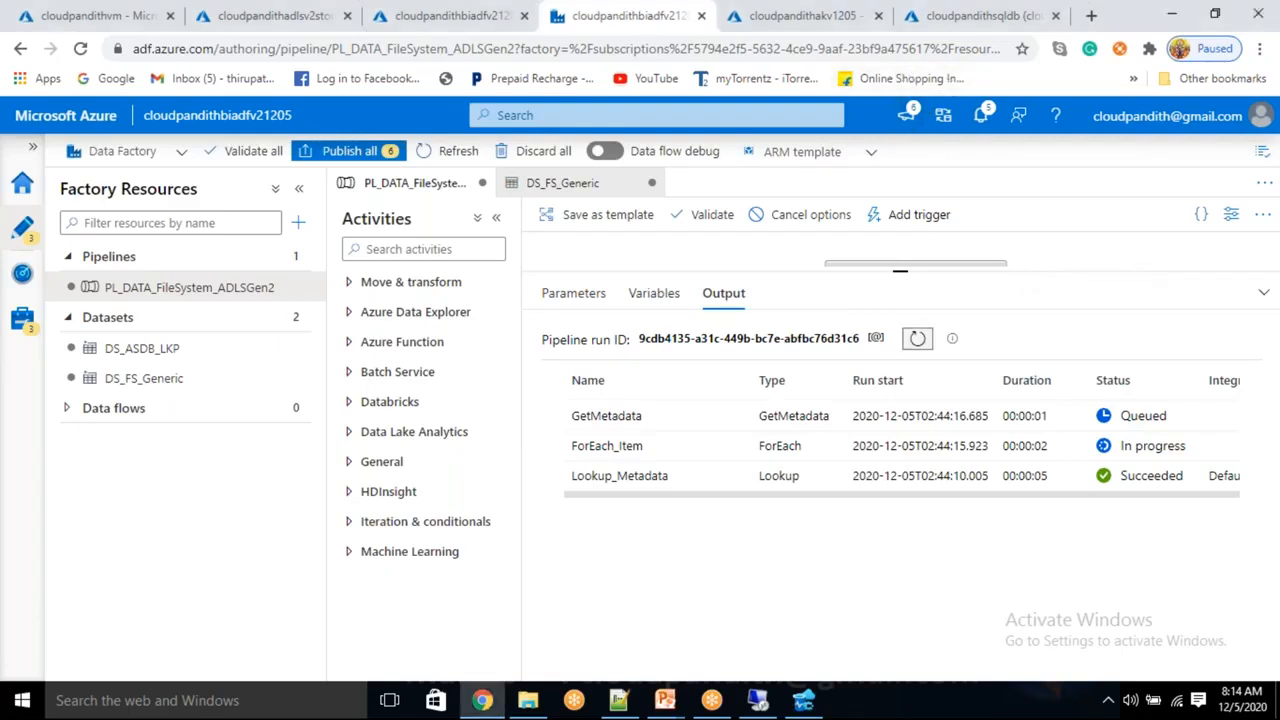
{"action": "left_click", "coordinate": [917, 339]}
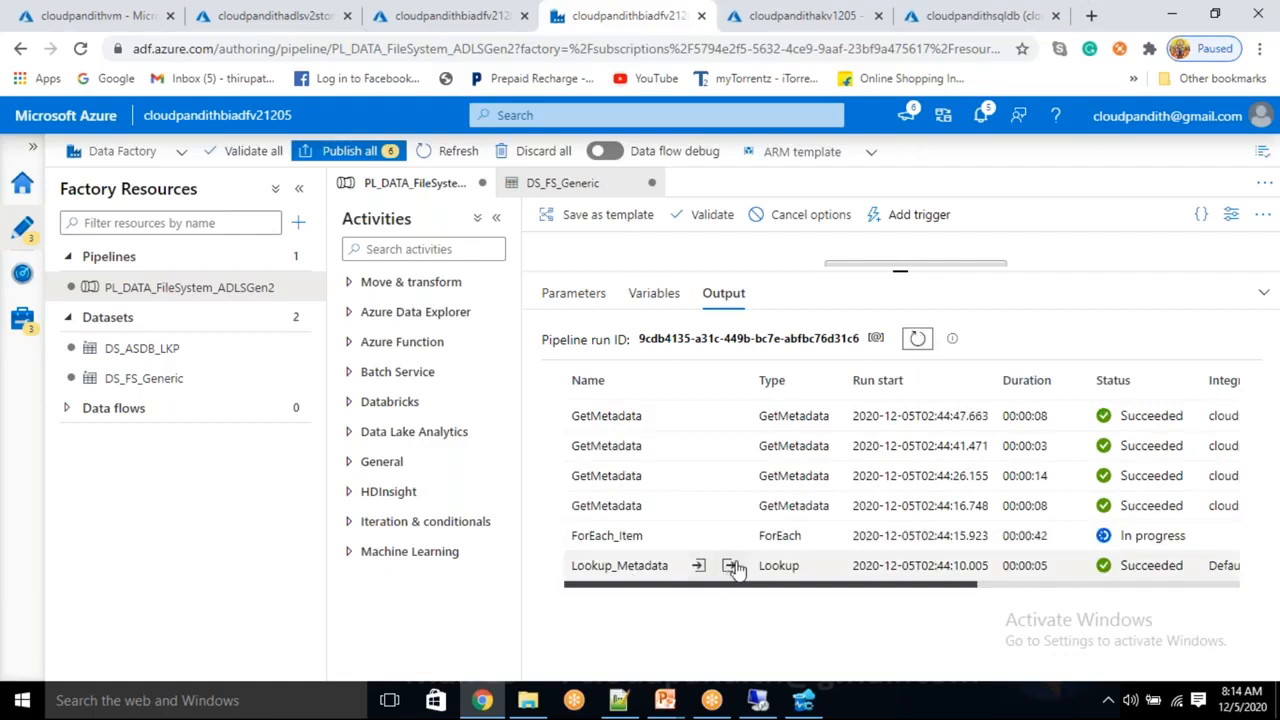
{"action": "left_click", "coordinate": [731, 566]}
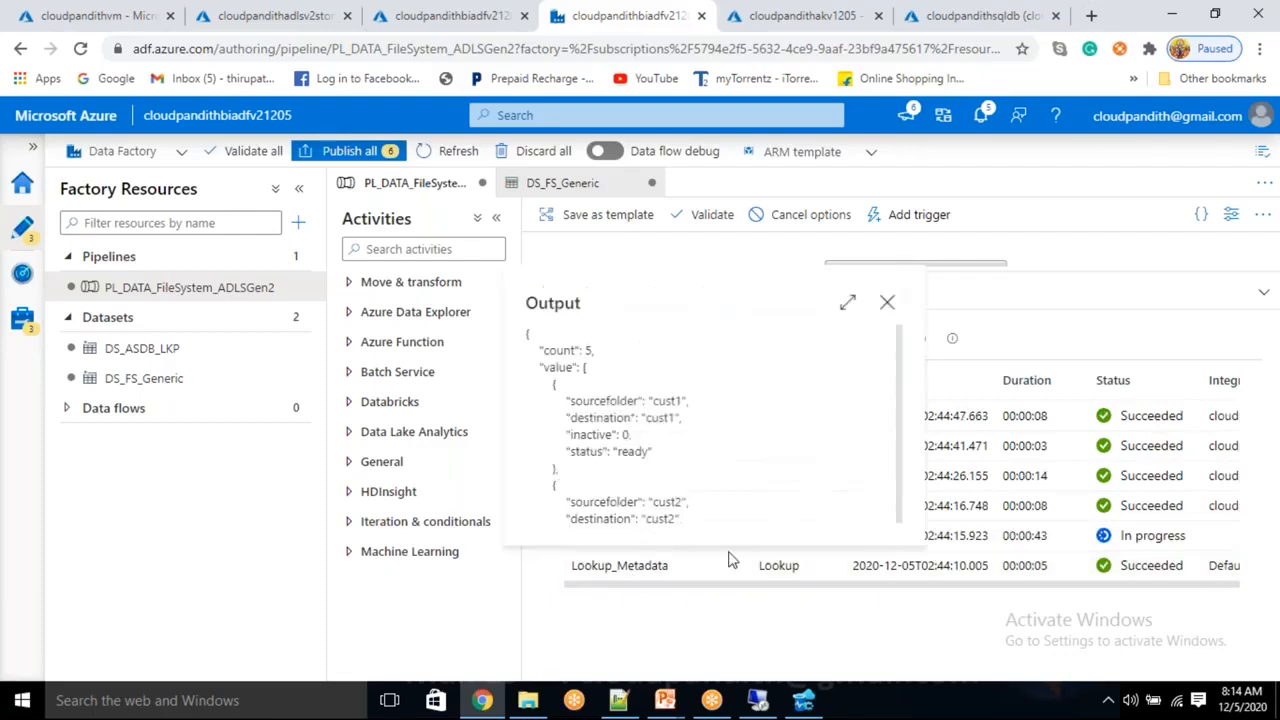
{"action": "left_click", "coordinate": [887, 304]}
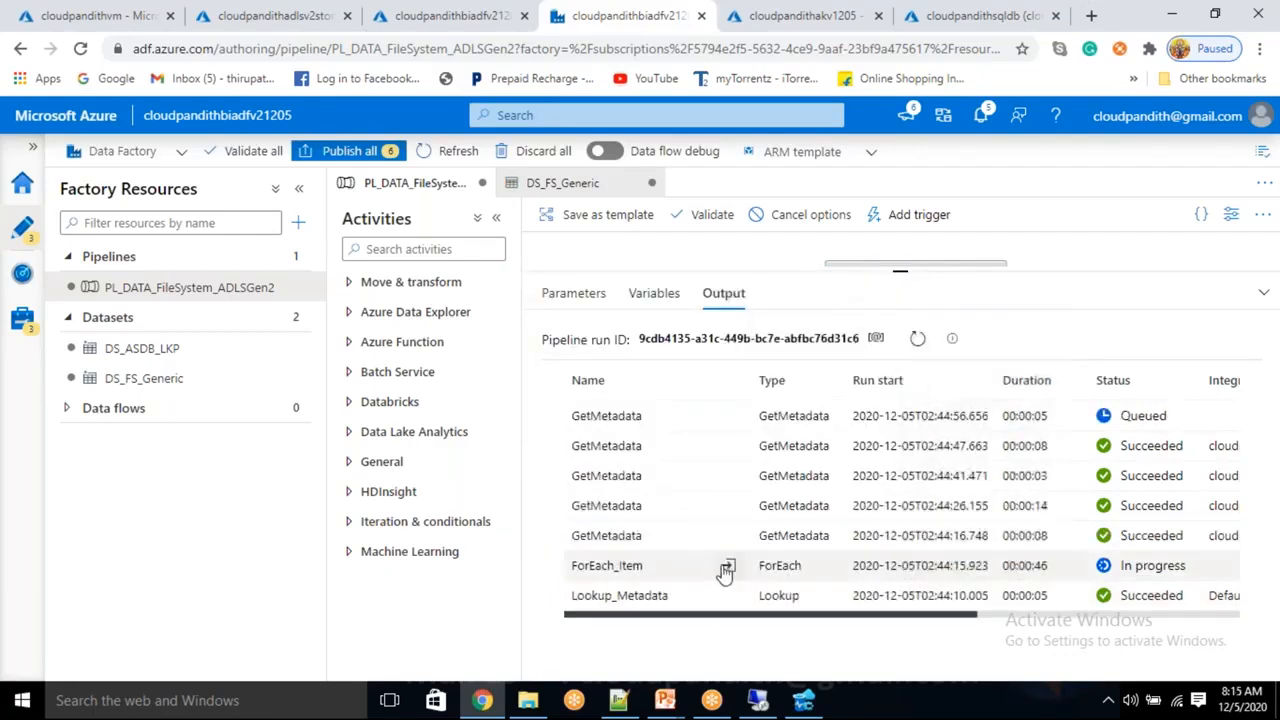
{"action": "left_click", "coordinate": [728, 566]}
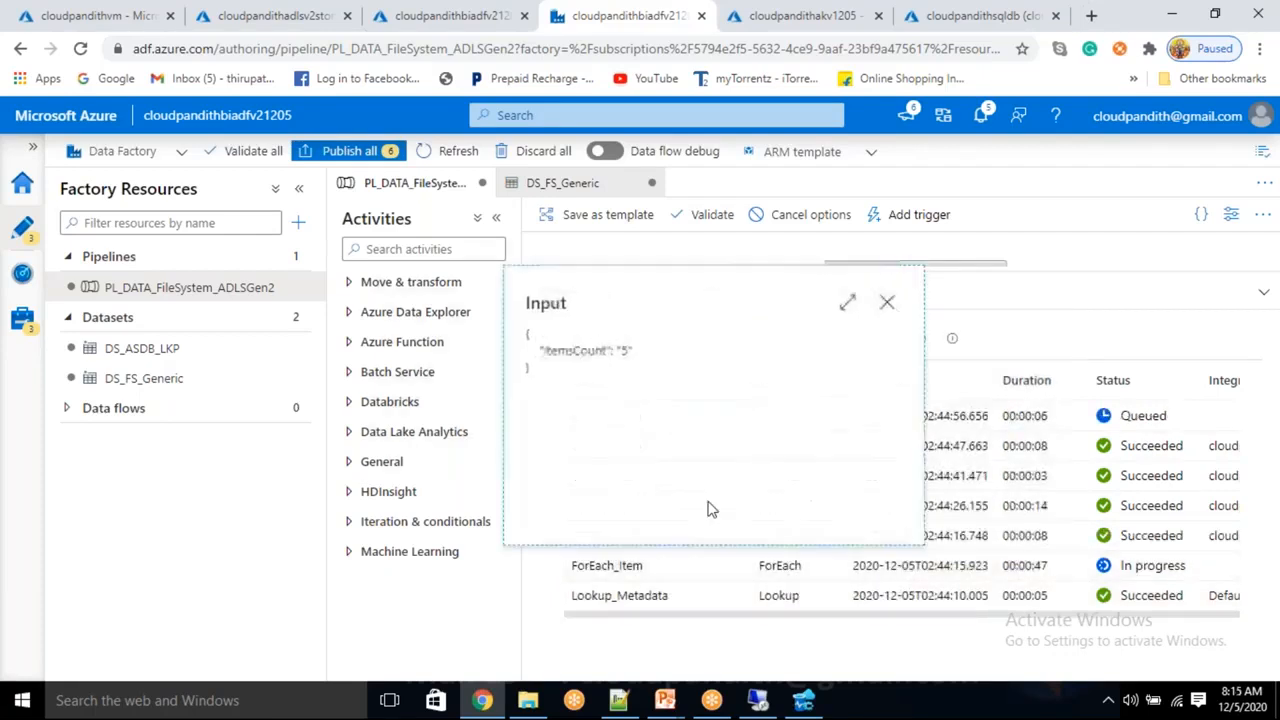
{"action": "left_click", "coordinate": [889, 302]}
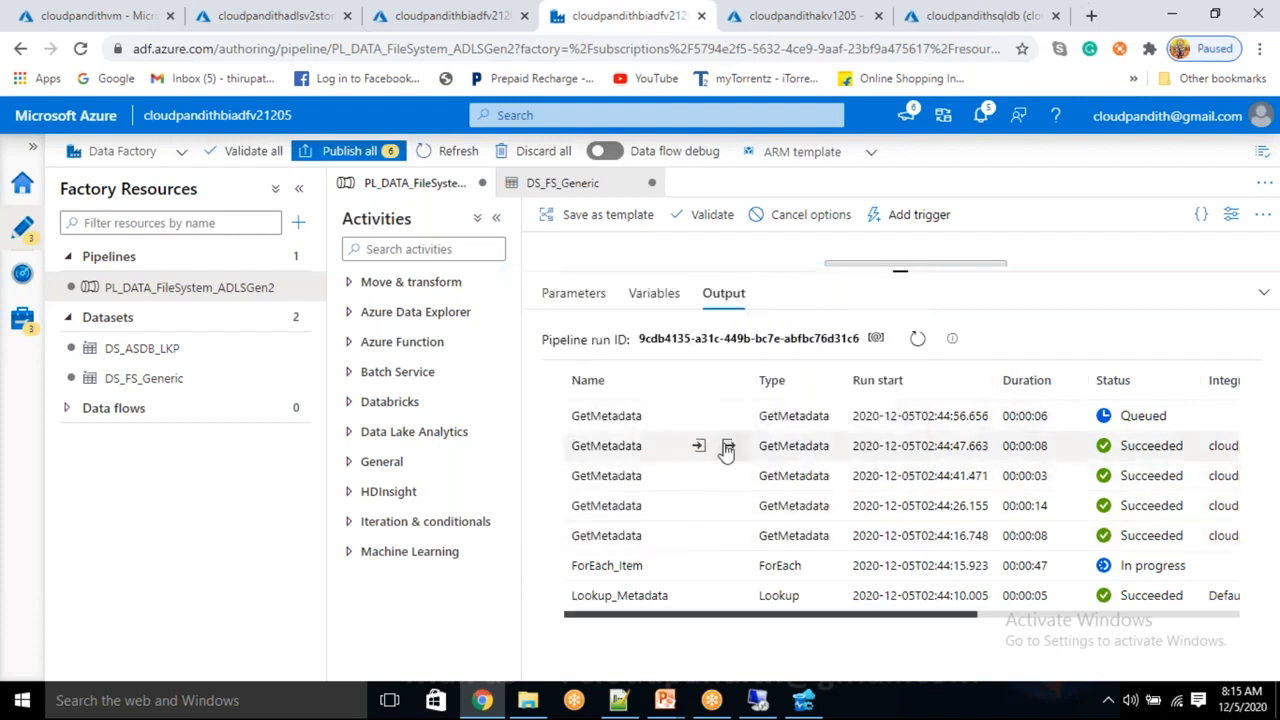
{"action": "left_click", "coordinate": [727, 418]}
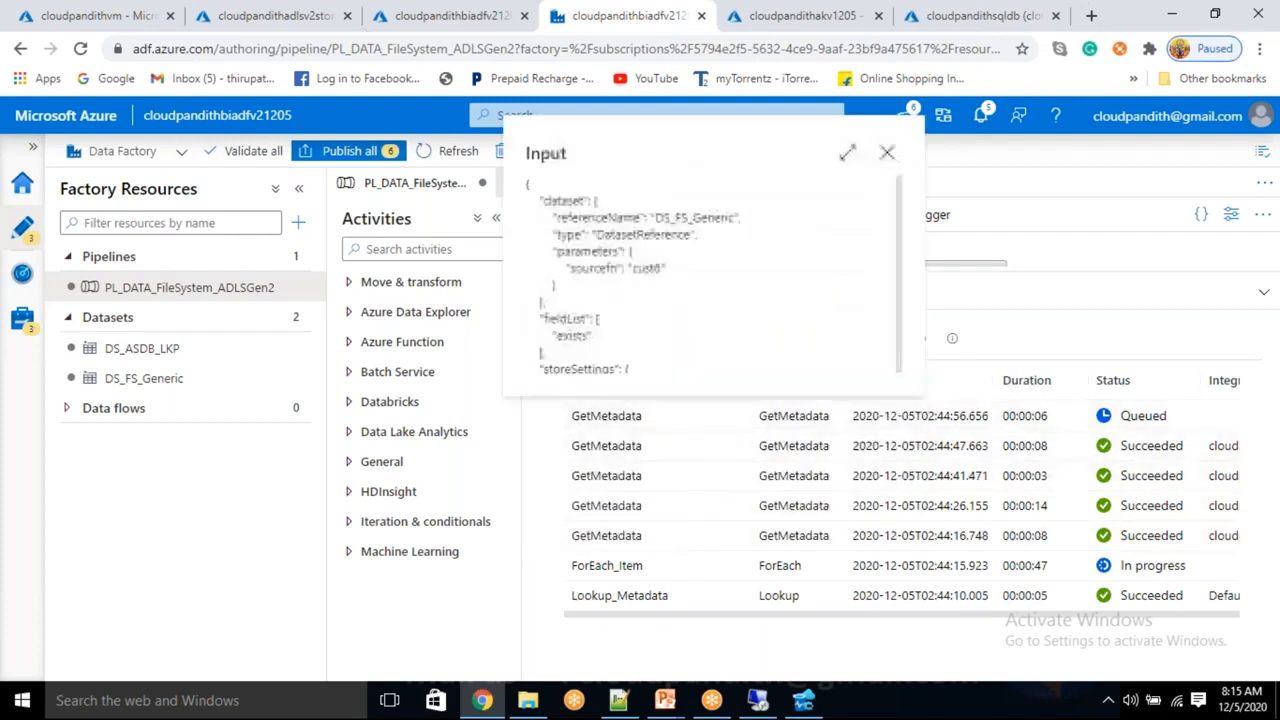
{"action": "left_click", "coordinate": [887, 153]}
Refresh to the final statuses and confirm the latest GetMetadata output reports exists false
{"action": "left_click", "coordinate": [918, 340]}
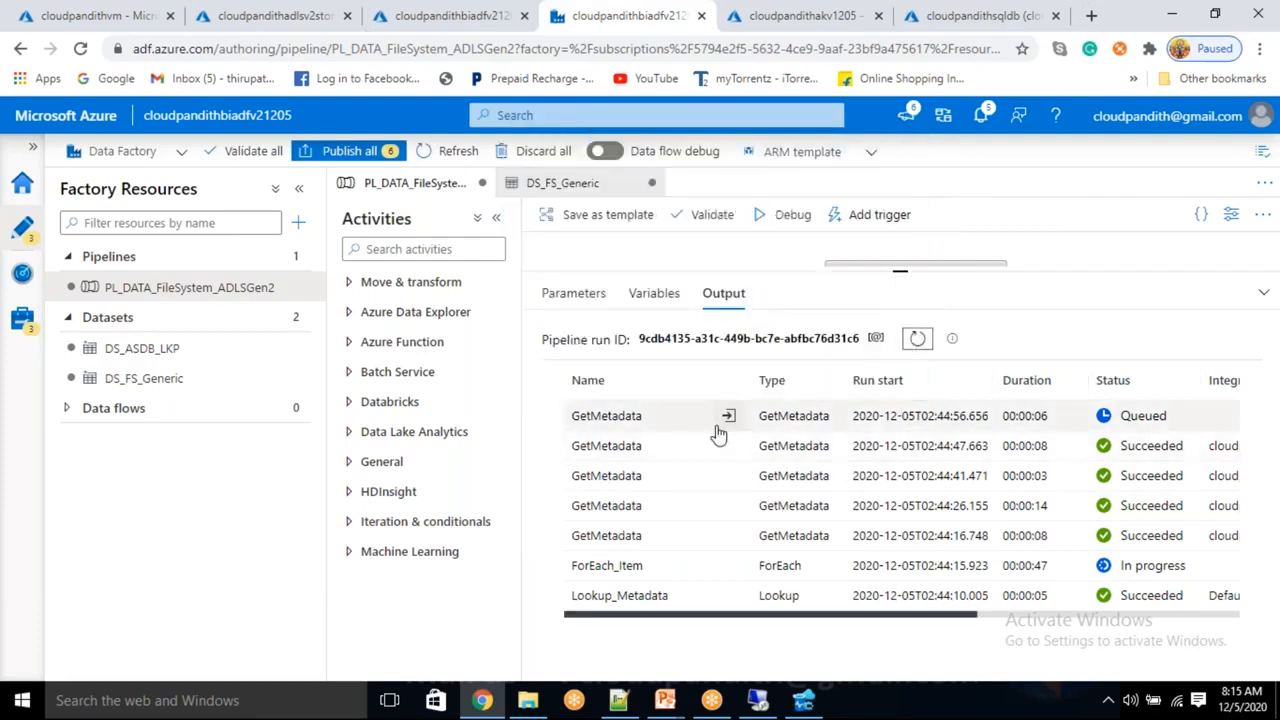
{"action": "left_click", "coordinate": [918, 338]}
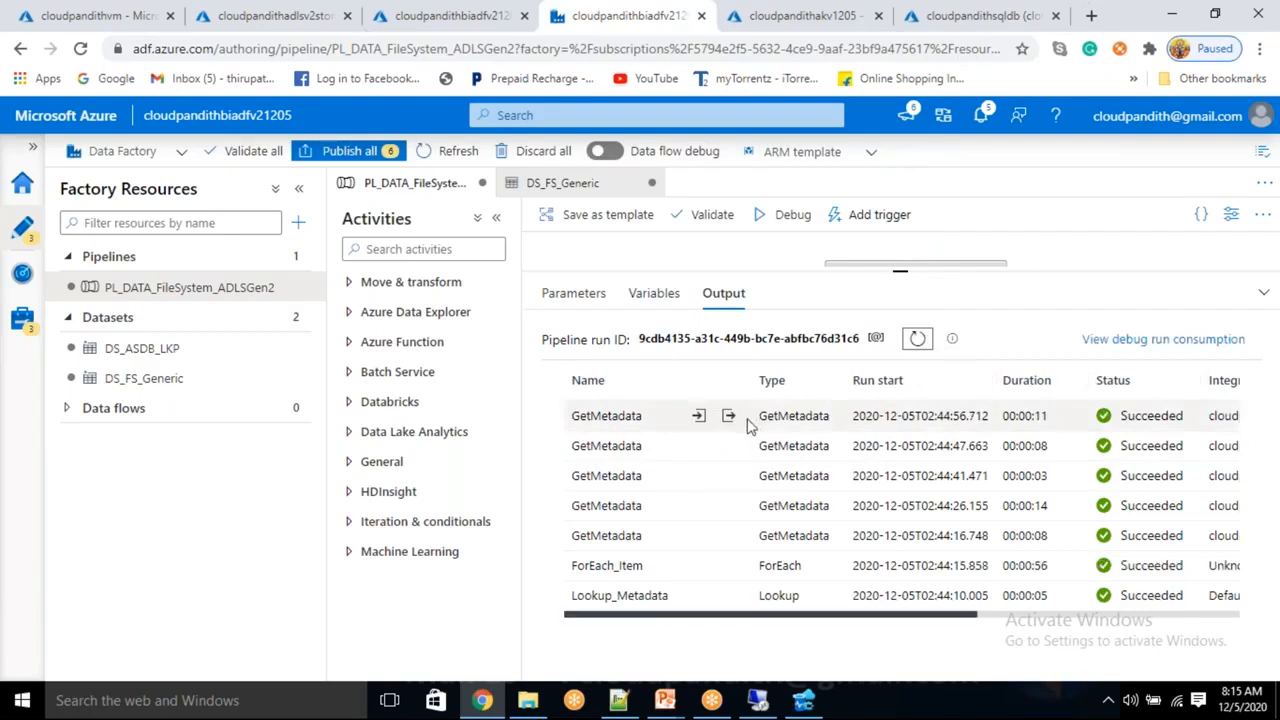
{"action": "left_click", "coordinate": [729, 416]}
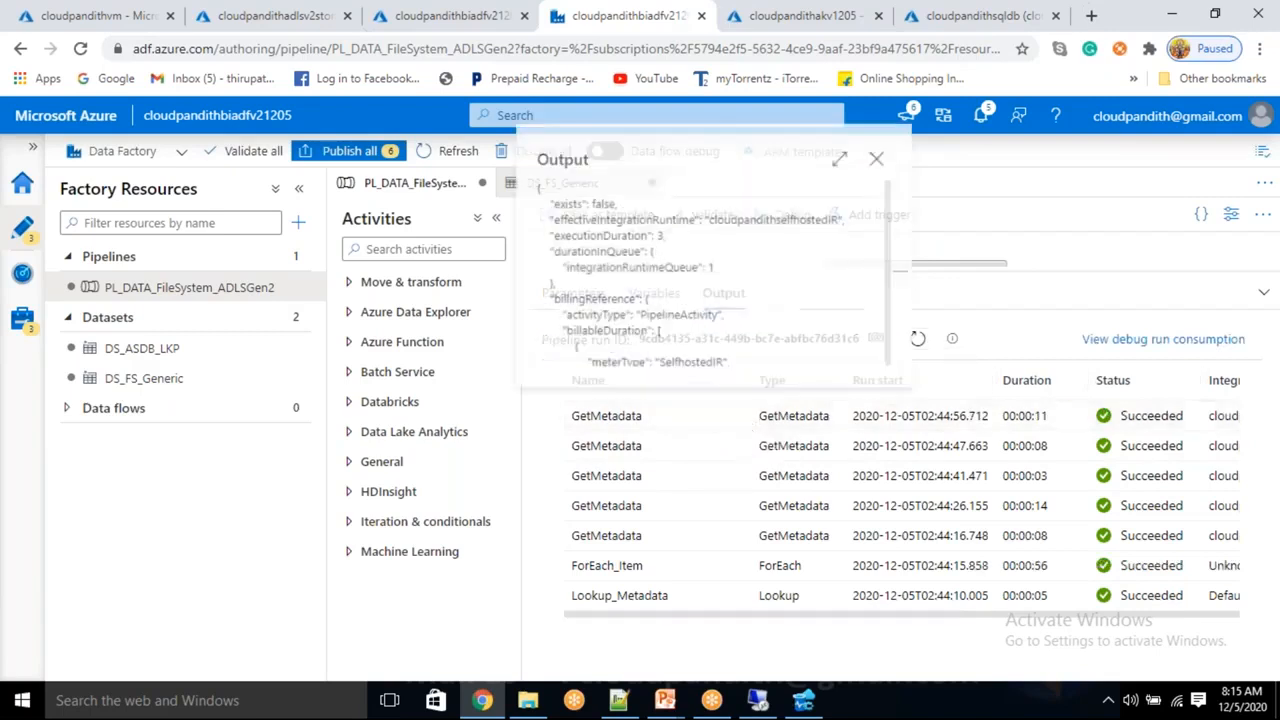
{"action": "double_click", "coordinate": [596, 200]}
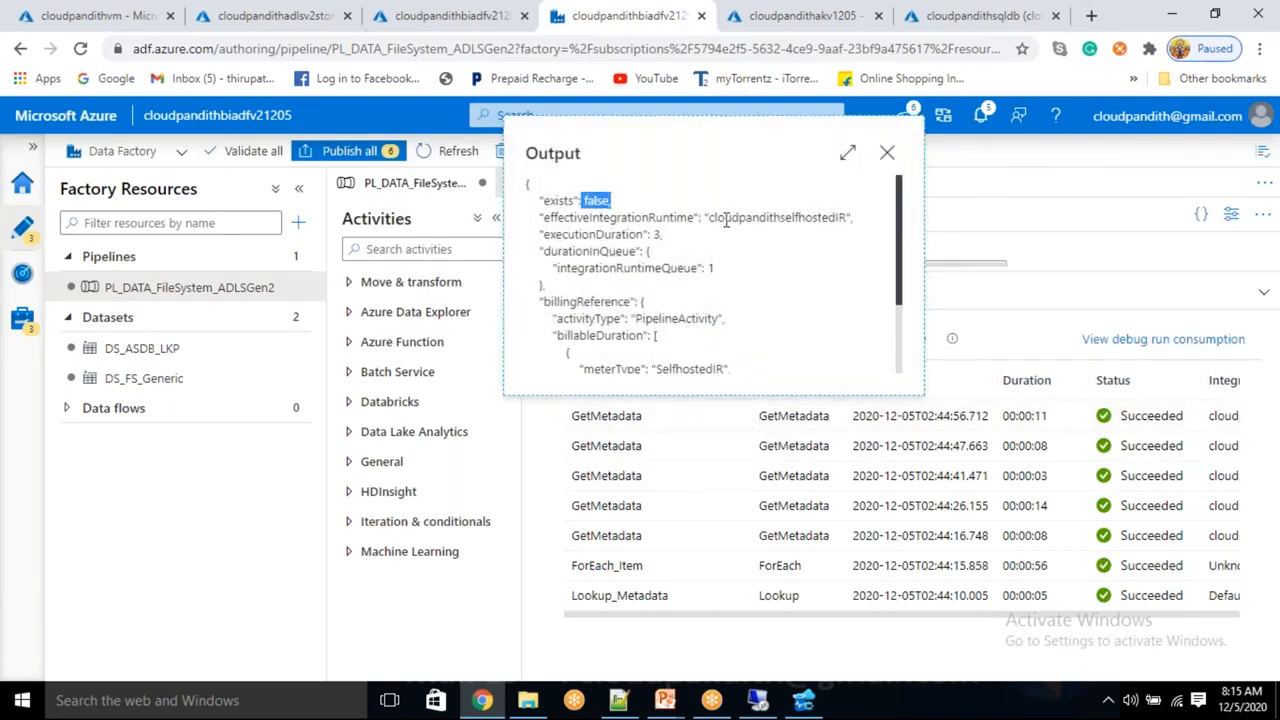
{"action": "left_click", "coordinate": [887, 153]}
{"action": "left_click", "coordinate": [699, 416]}
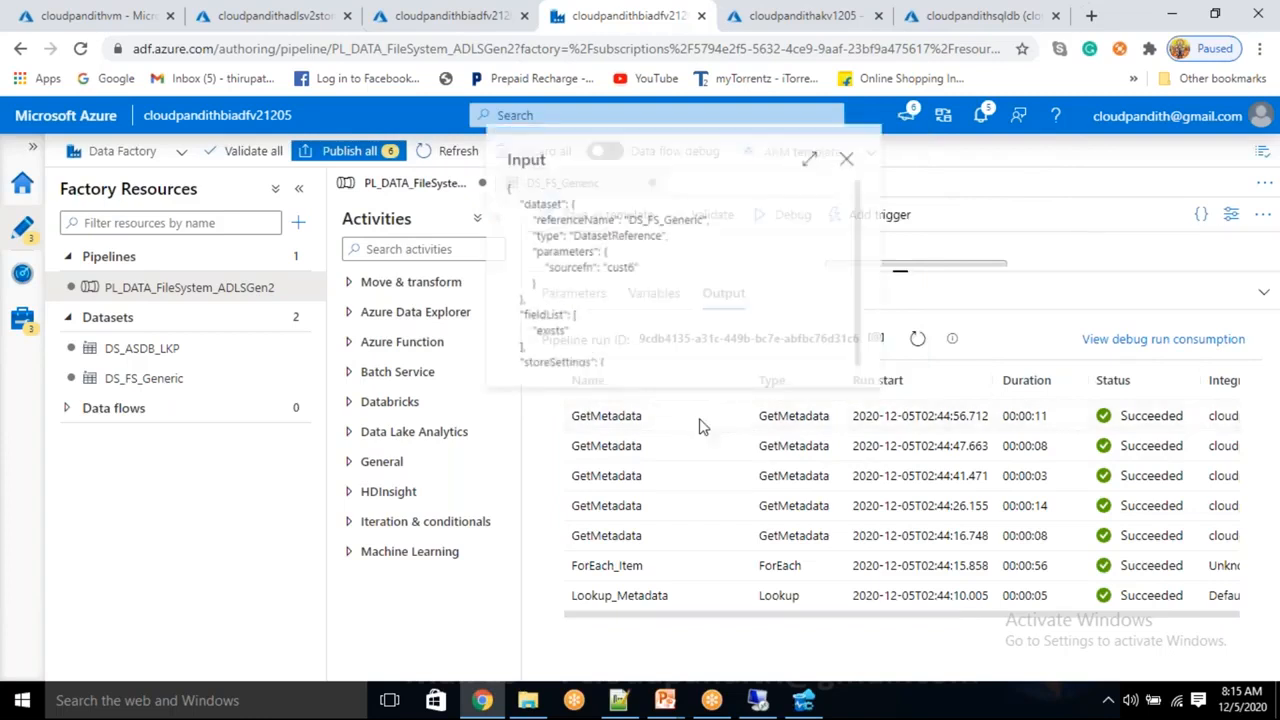
{"action": "left_click", "coordinate": [856, 153]}
Recheck the latest GetMetadata output, then shrink the output pane to reveal the pipeline canvas
{"action": "mouse_move", "coordinate": [731, 418]}
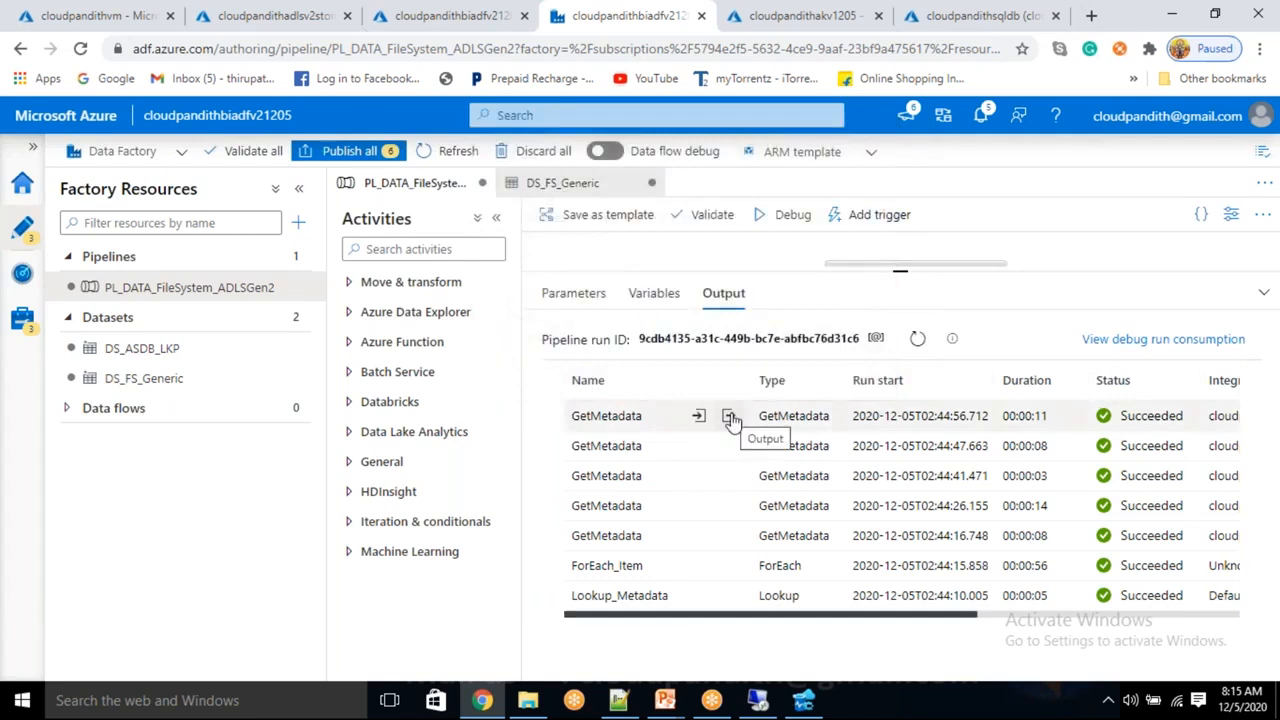
{"action": "left_click", "coordinate": [729, 416]}
{"action": "left_click_drag", "start_coordinate": [612, 200], "coordinate": [648, 303]}
{"action": "left_click", "coordinate": [820, 372]}
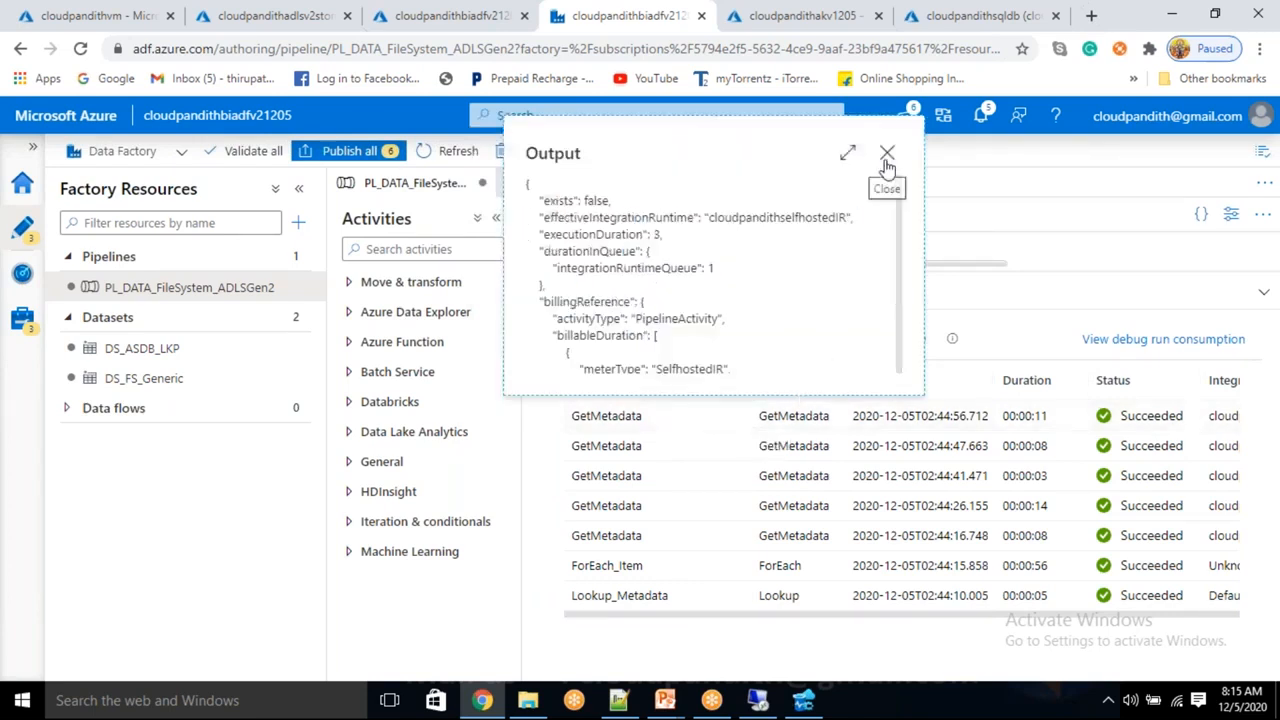
{"action": "left_click", "coordinate": [887, 153]}
{"action": "left_click_drag", "start_coordinate": [900, 268], "coordinate": [900, 480]}
Inside ForEach_Item, add an If Condition activity linked to GetMetadata's success output
{"action": "left_click", "coordinate": [971, 348]}
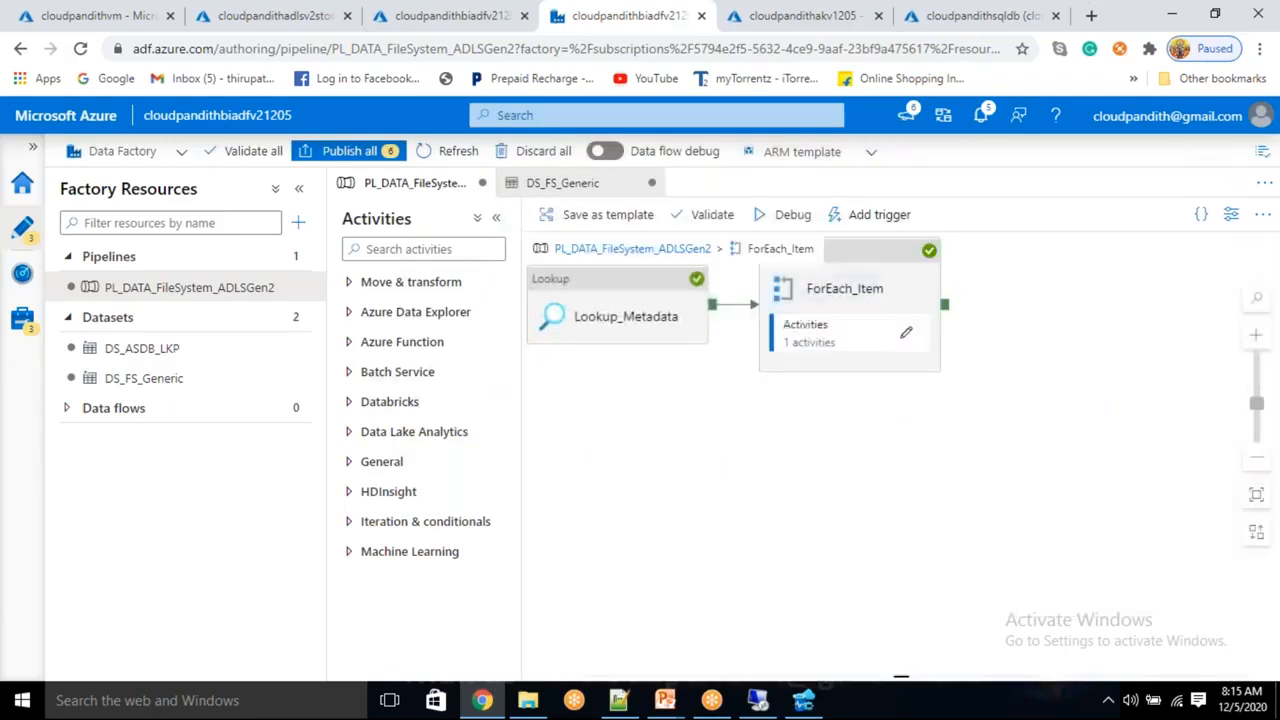
{"action": "left_click", "coordinate": [888, 297]}
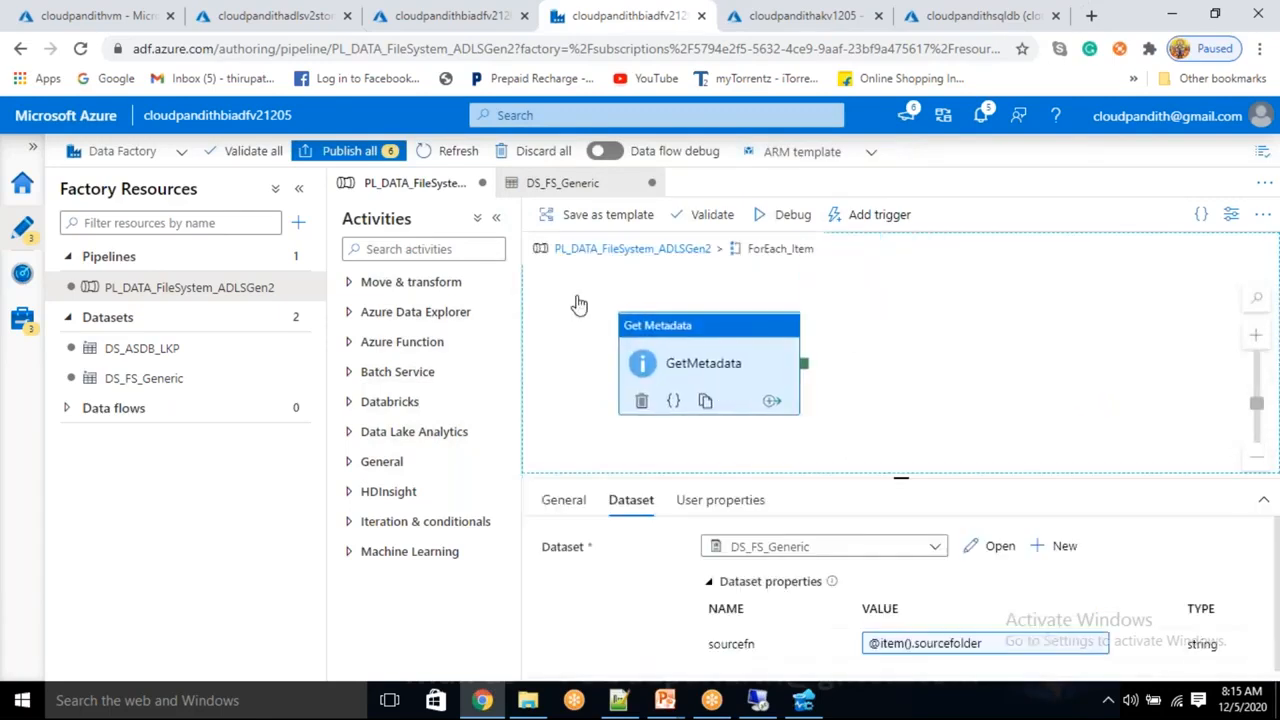
{"action": "left_click", "coordinate": [380, 252]}
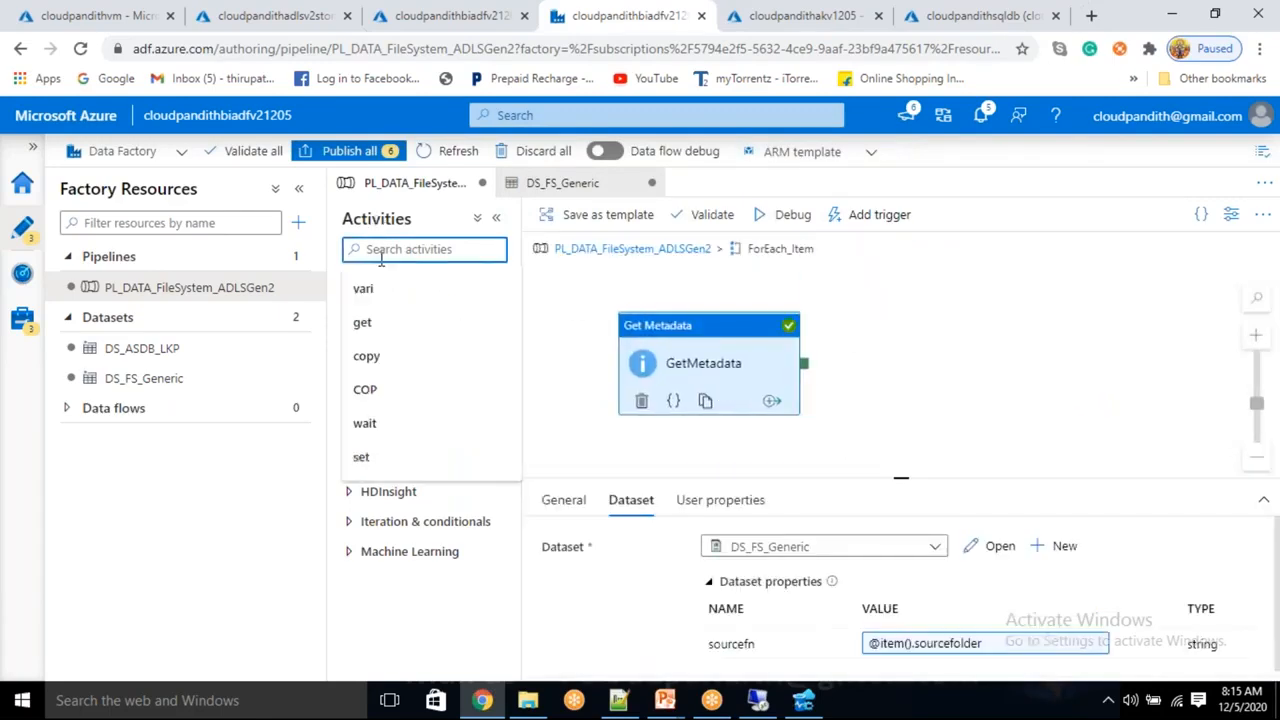
{"action": "type", "text": "if activit"}
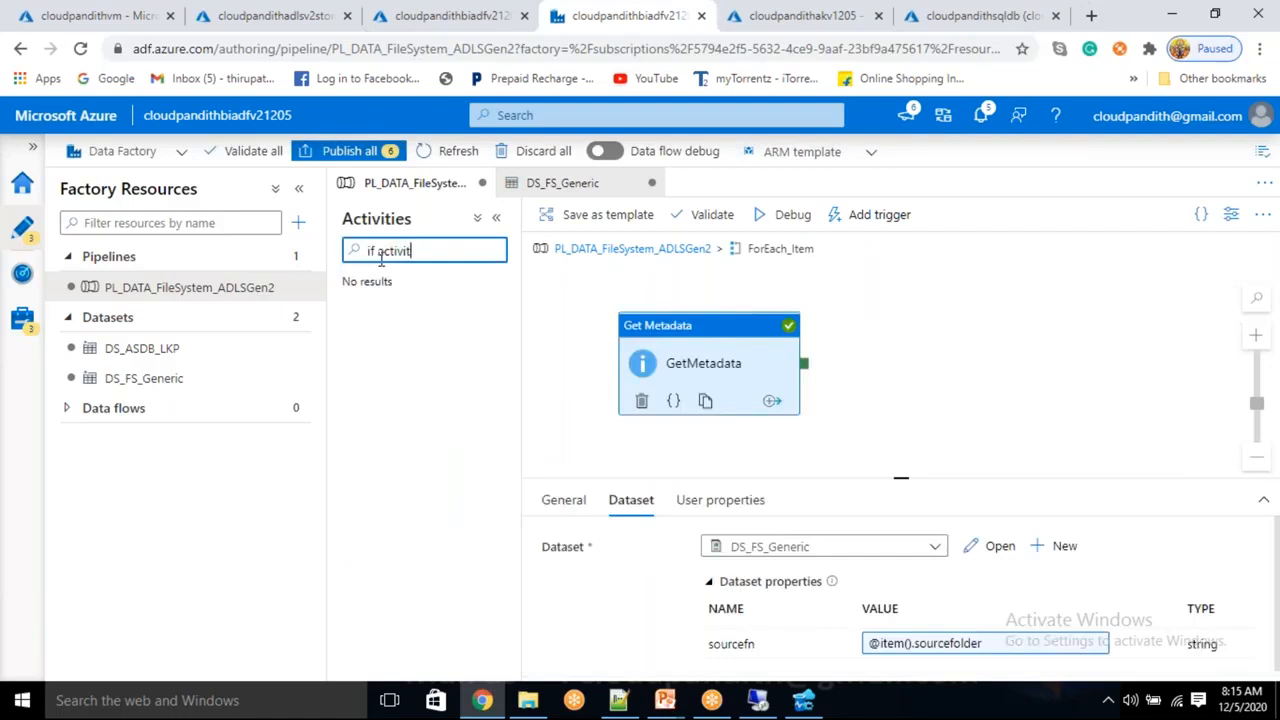
{"action": "key", "text": "BackSpace"}
{"action": "key", "text": "BackSpace"}
{"action": "key", "text": "BackSpace"}
{"action": "key", "text": "BackSpace"}
{"action": "key", "text": "BackSpace"}
{"action": "key", "text": "BackSpace"}
{"action": "key", "text": "BackSpace"}
{"action": "key", "text": "BackSpace"}
{"action": "key", "text": "BackSpace"}
{"action": "key", "text": "BackSpace"}
{"action": "type", "text": "if"}
{"action": "left_click_drag", "start_coordinate": [400, 316], "coordinate": [945, 340]}
{"action": "mouse_move", "coordinate": [805, 380]}
{"action": "left_mouse_down"}
{"action": "mouse_move", "coordinate": [925, 385]}
{"action": "mouse_move", "coordinate": [971, 354]}
{"action": "left_mouse_up"}
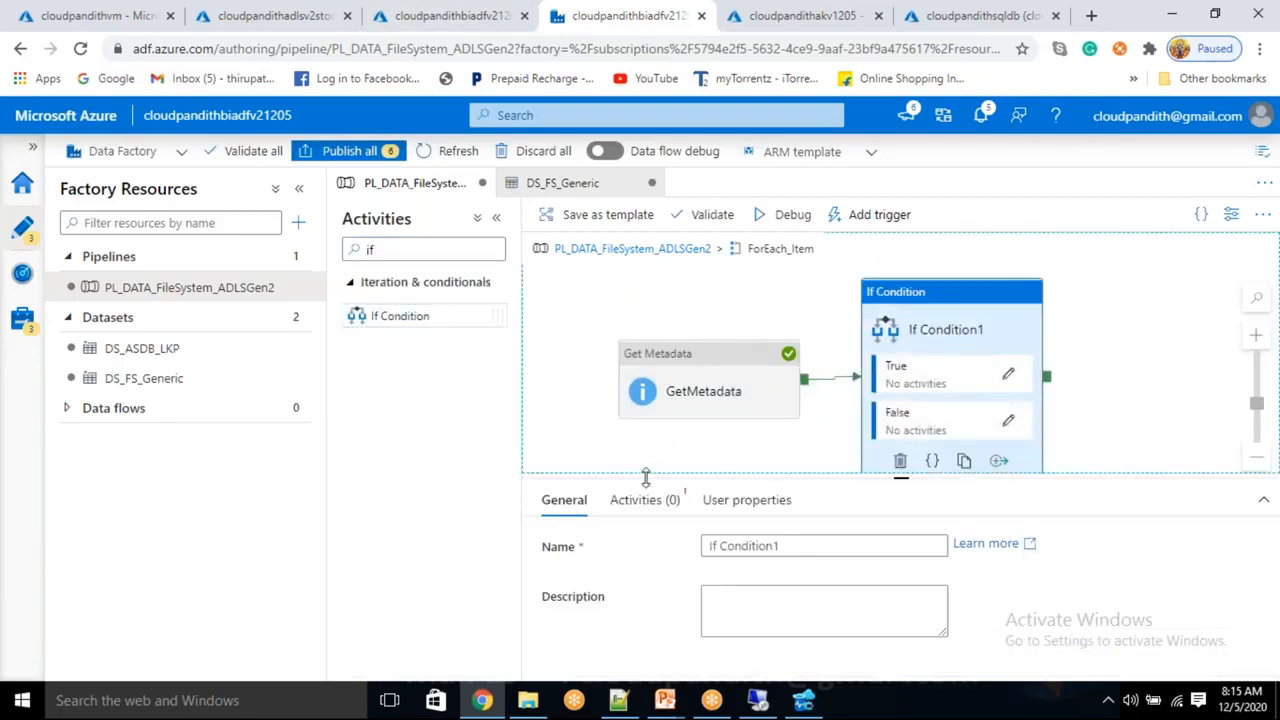
{"action": "left_click", "coordinate": [664, 510]}
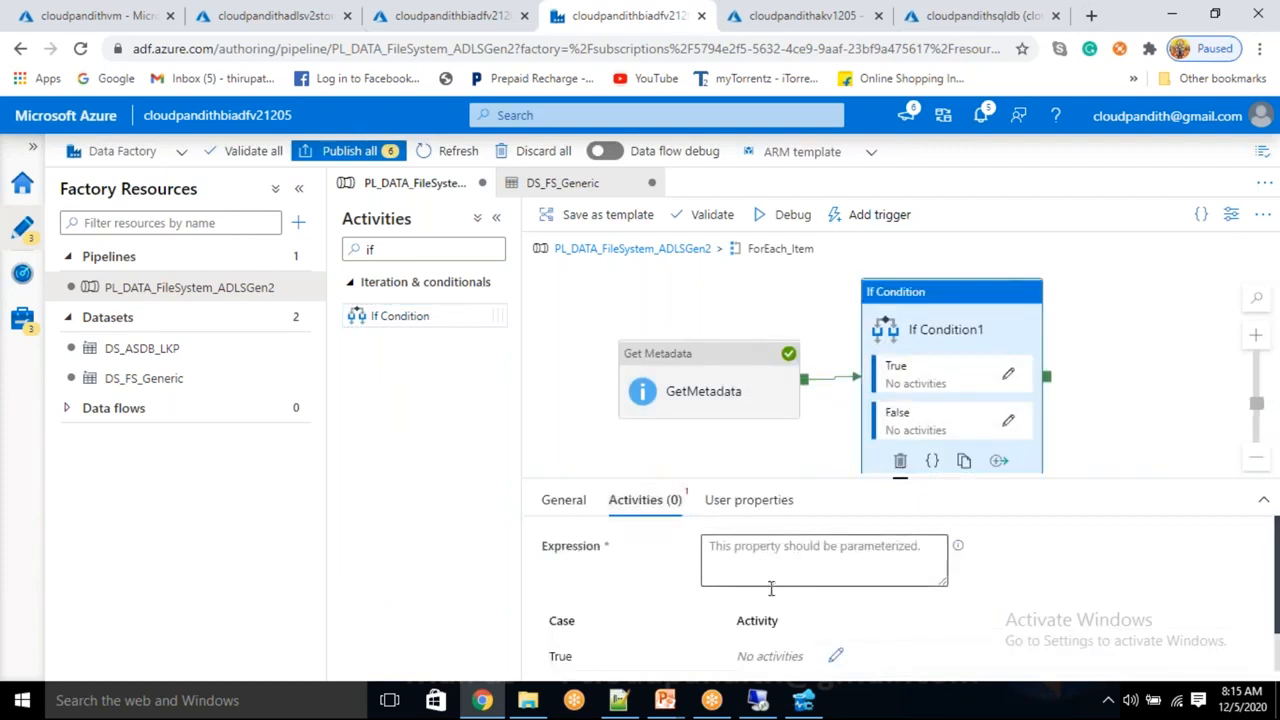
{"action": "left_click", "coordinate": [760, 570]}
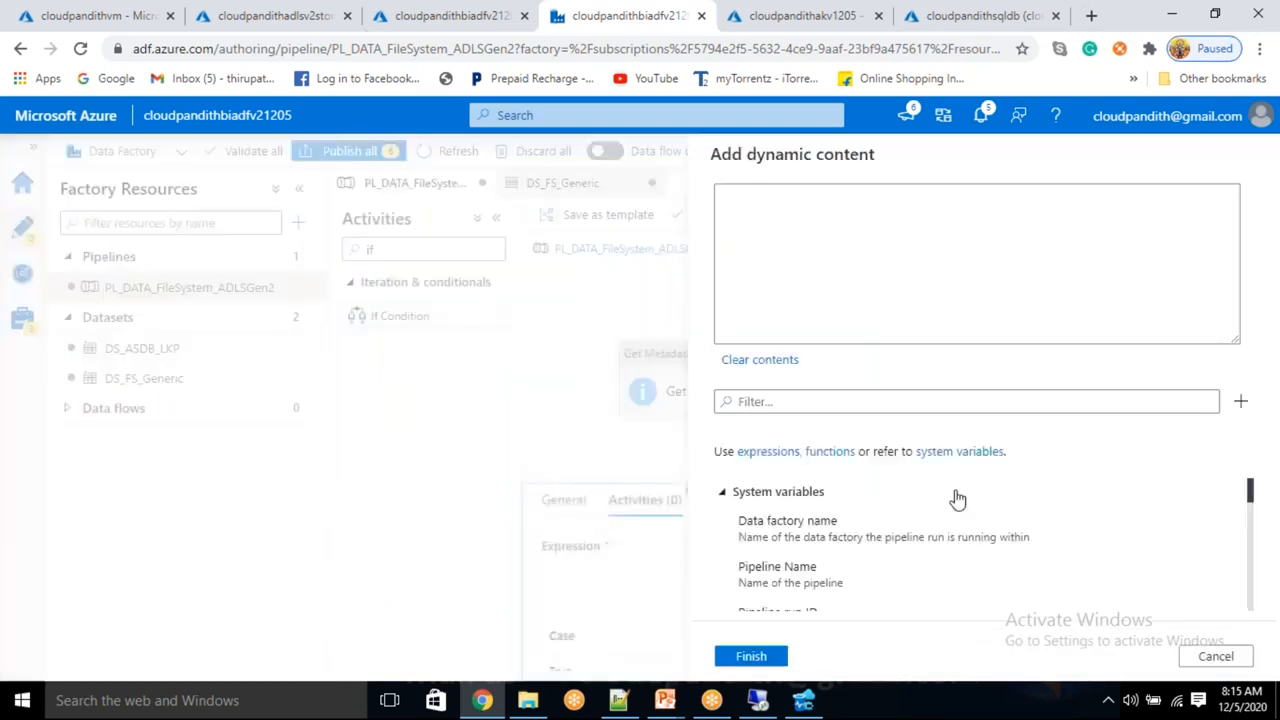
{"action": "scroll", "coordinate": [885, 528], "scroll_direction": "down", "scroll_amount": 15}
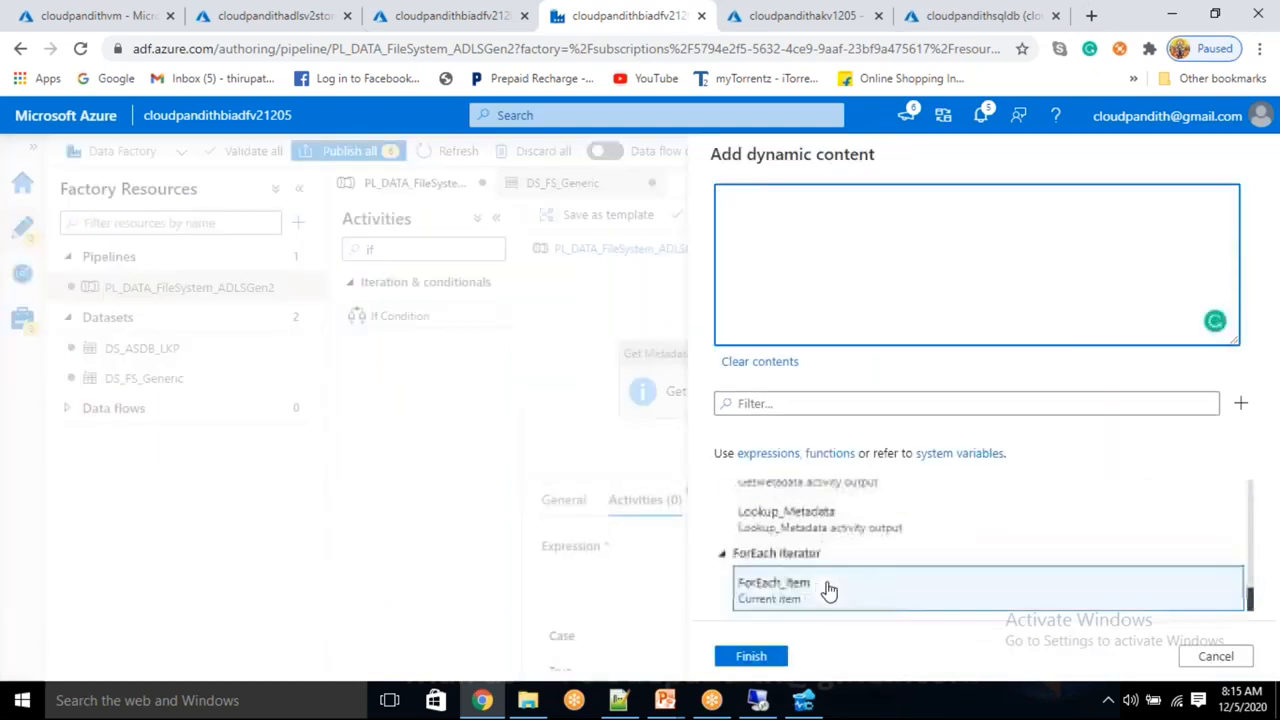
{"action": "scroll", "coordinate": [823, 583], "scroll_direction": "up", "scroll_amount": 2}
{"action": "left_click", "coordinate": [817, 574]}
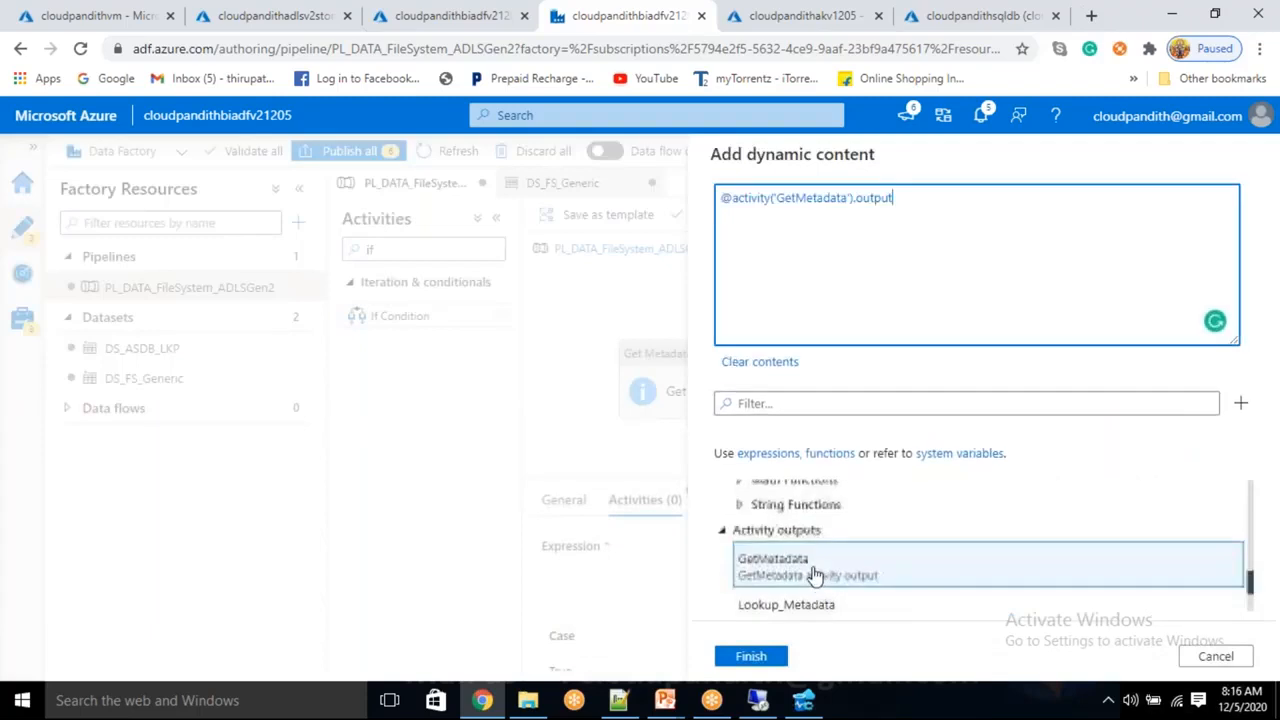
{"action": "type", "text": "ex"}
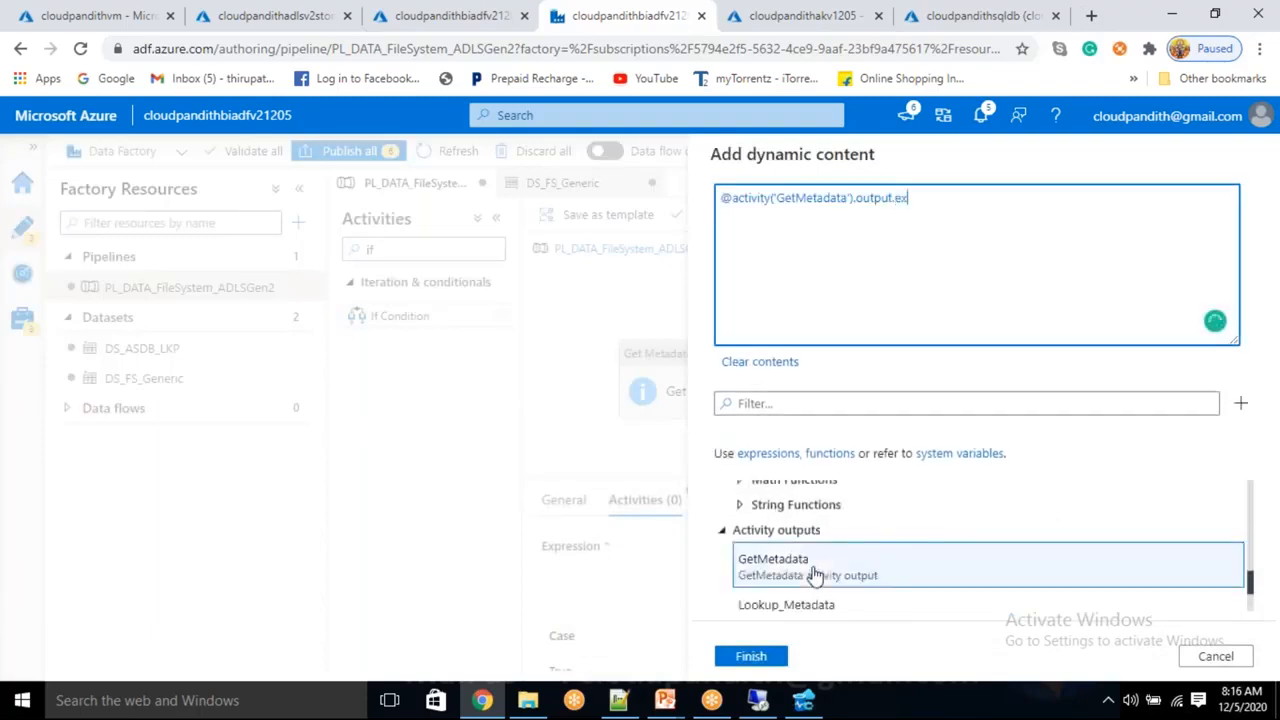
{"action": "type", "text": "ists"}
{"action": "left_click", "coordinate": [775, 658]}
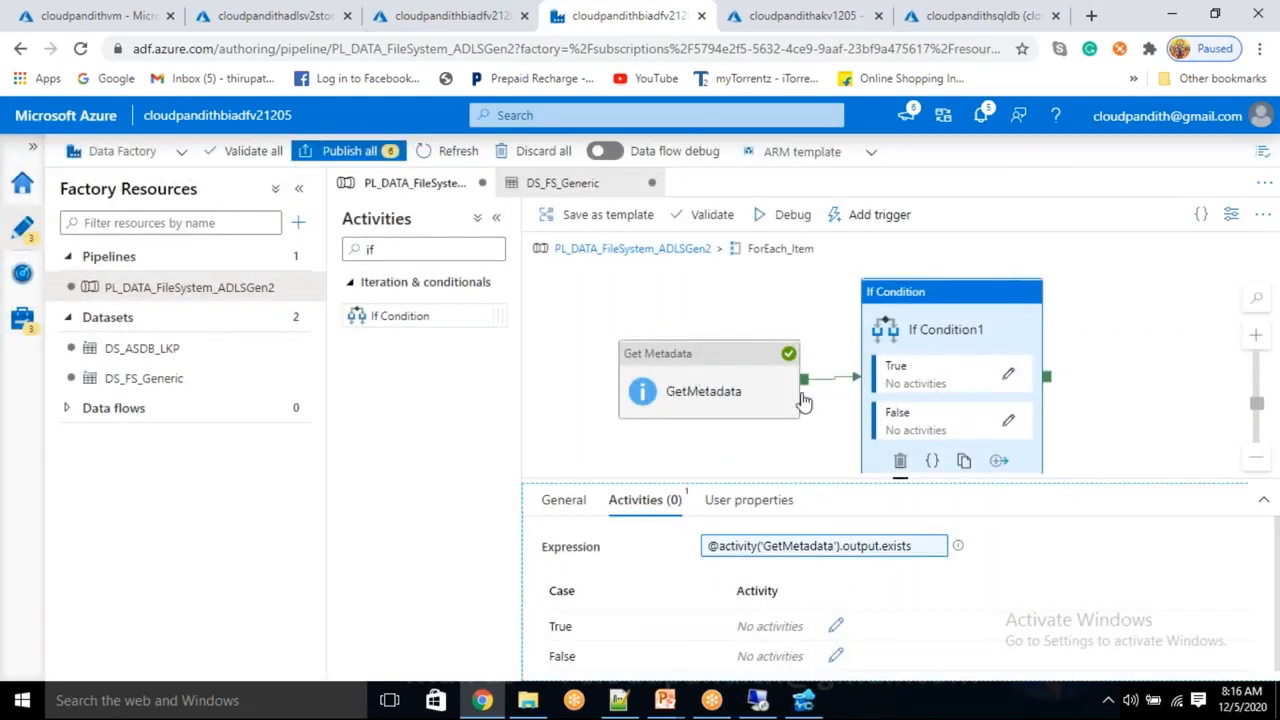
In the True branch, add a Copy data activity with DS_FS_Generic as its source
{"action": "left_click", "coordinate": [1007, 374]}
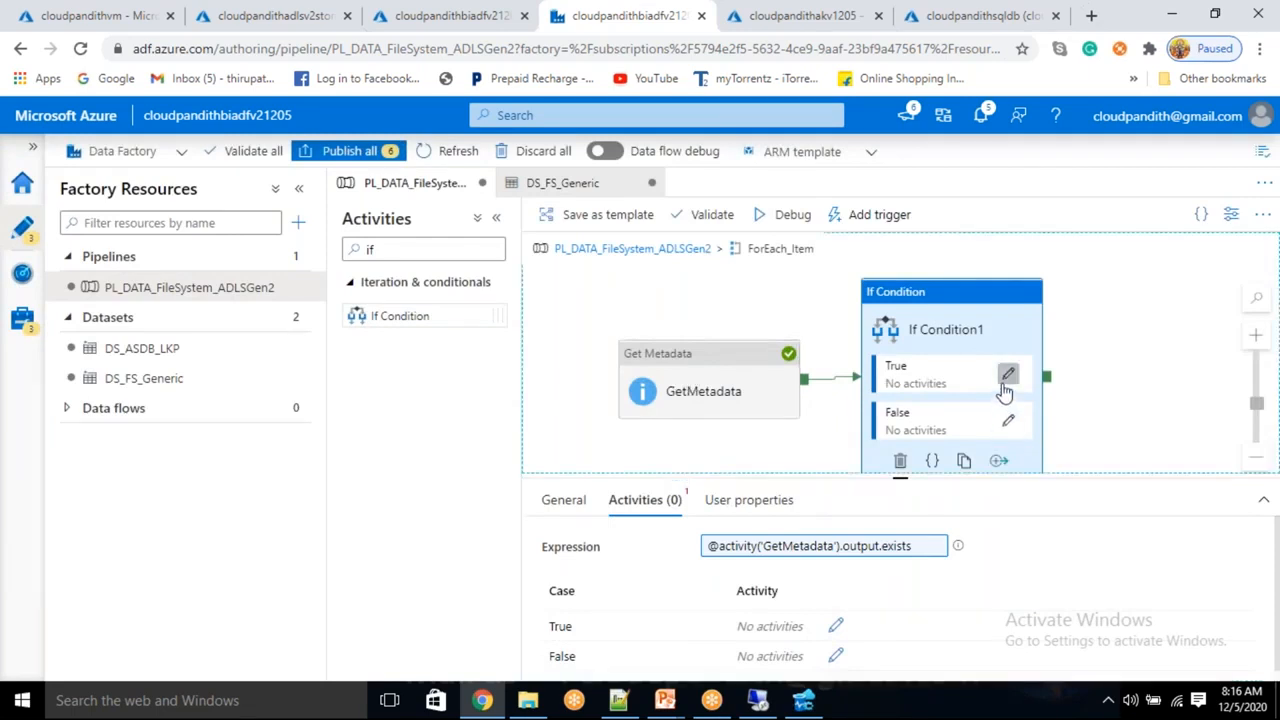
{"action": "double_click", "coordinate": [394, 251]}
{"action": "key", "text": "BackSpace"}
{"action": "type", "text": "copy"}
{"action": "left_click_drag", "start_coordinate": [360, 316], "coordinate": [676, 352]}
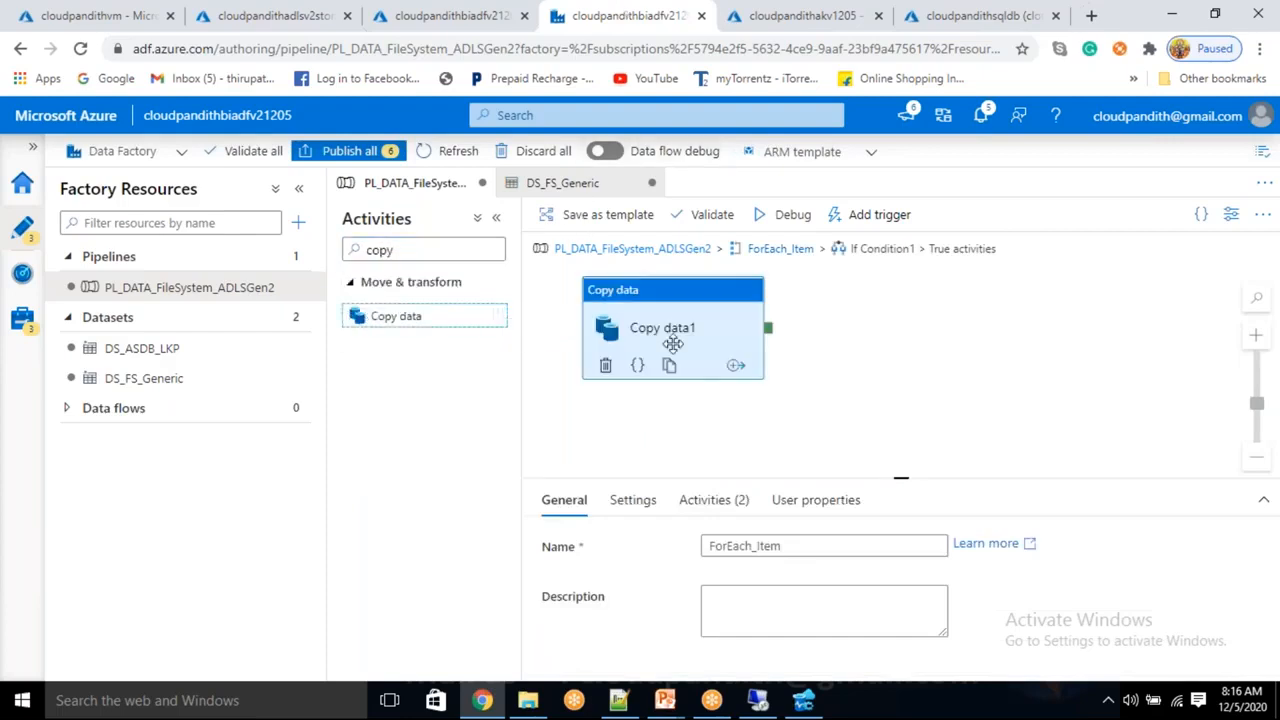
{"action": "left_click", "coordinate": [628, 501]}
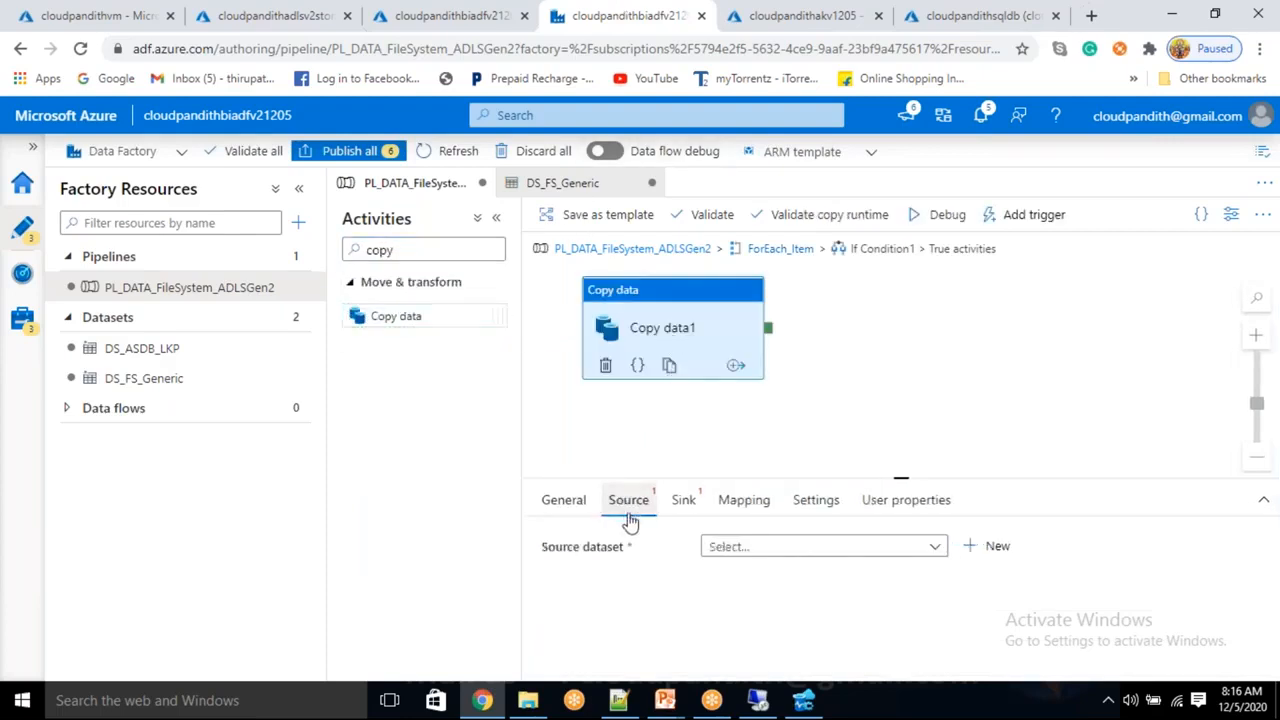
{"action": "left_click", "coordinate": [784, 553]}
{"action": "left_click", "coordinate": [785, 635]}
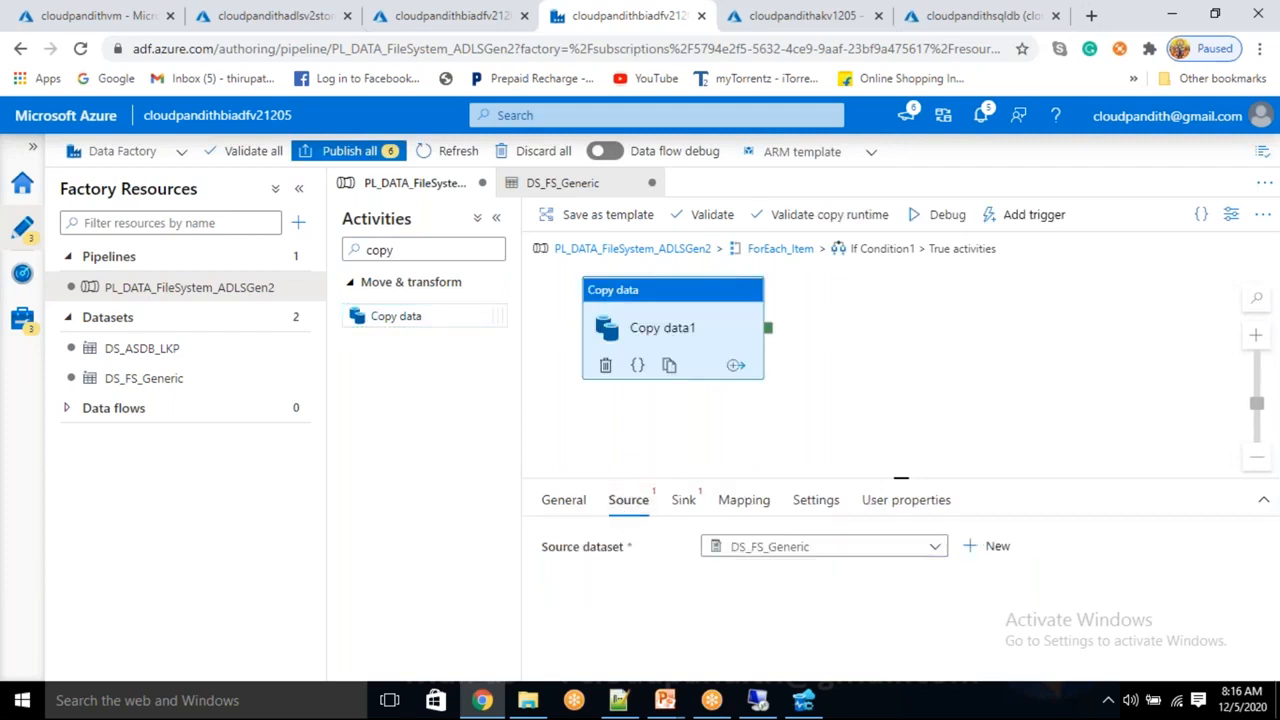
{"action": "scroll", "coordinate": [774, 628], "scroll_direction": "down", "scroll_amount": 1}
{"action": "left_click", "coordinate": [901, 549]}
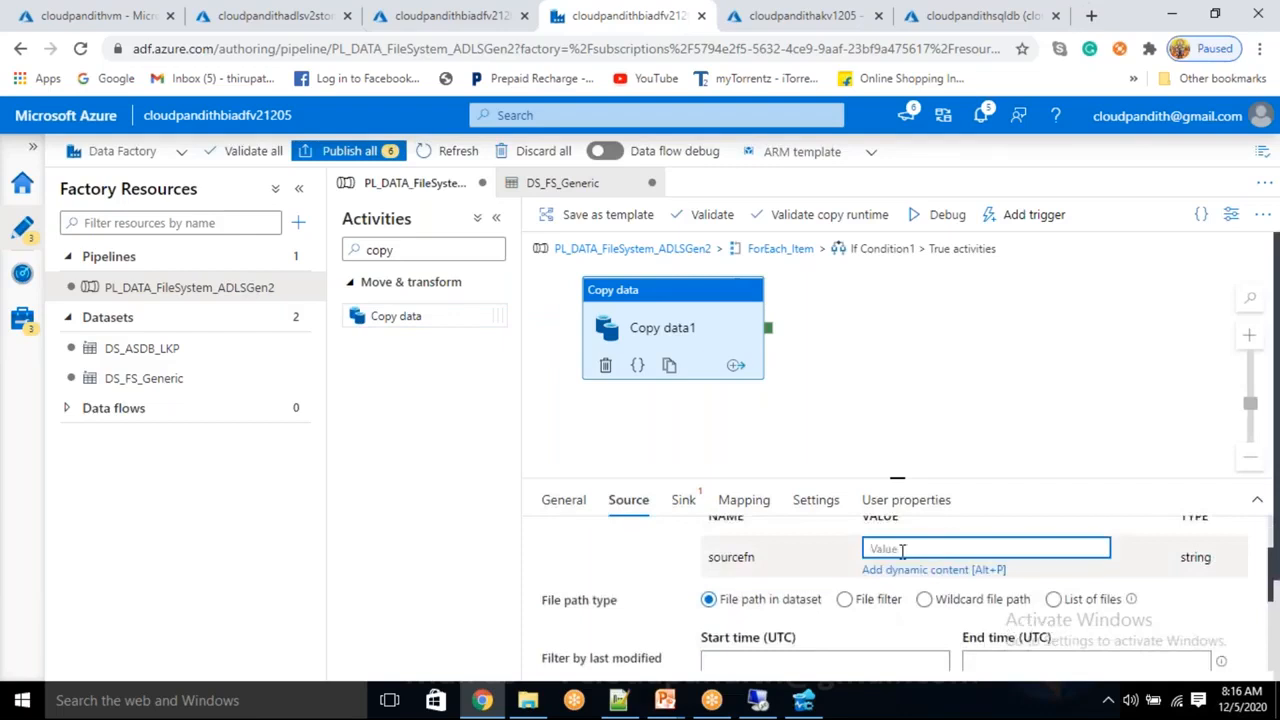
{"action": "type", "text": "@item"}
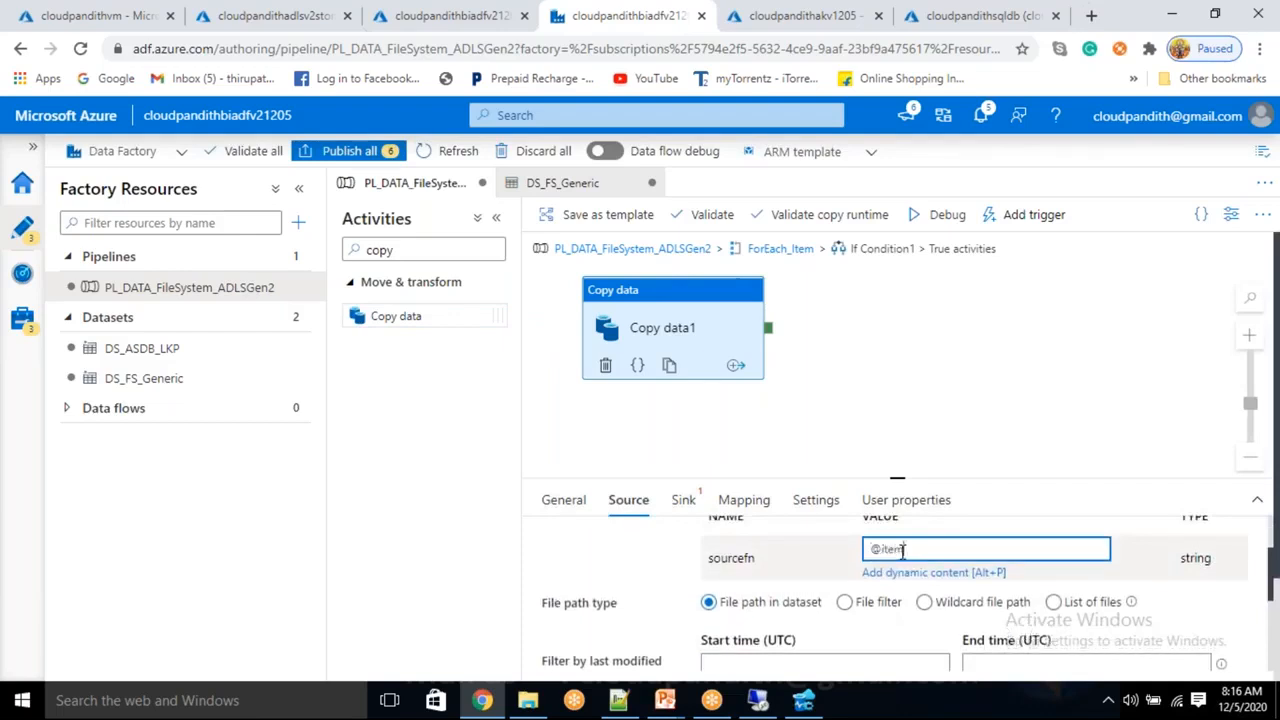
{"action": "type", "text": "()"}
{"action": "type", "text": ".insert into metadata values('cust1','cust1',0,'ready'),"}
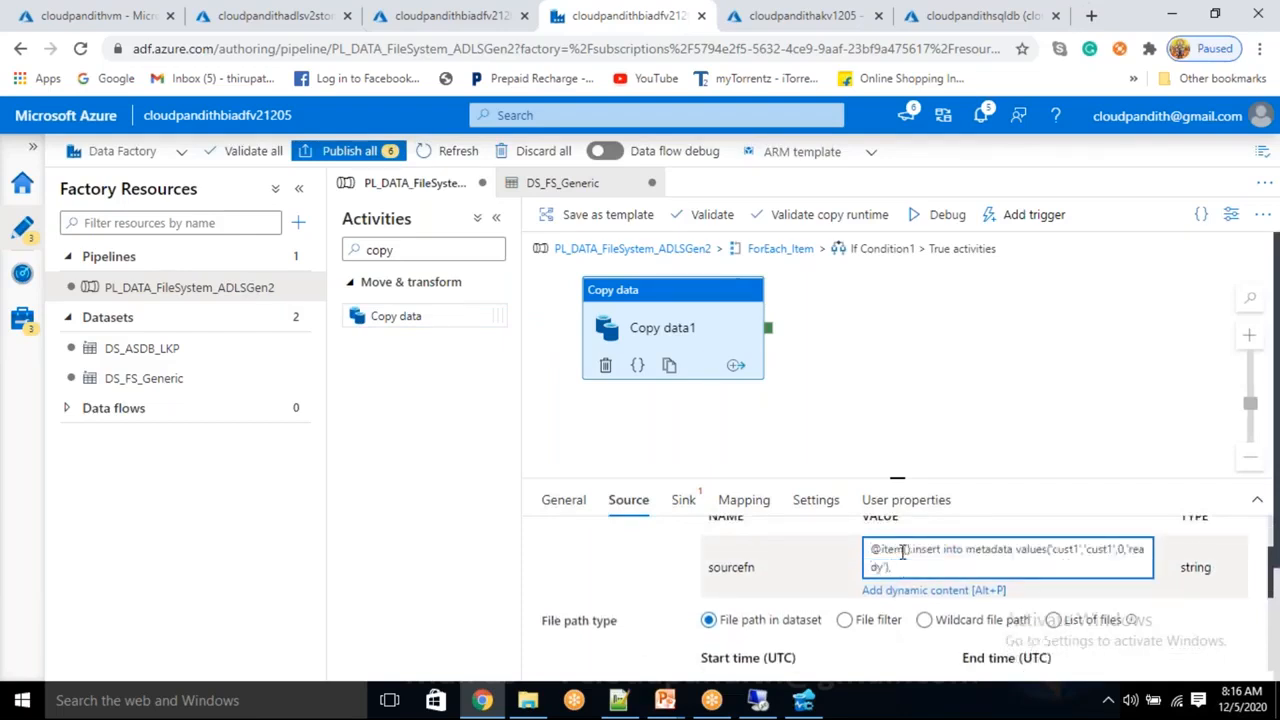
{"action": "key", "text": "ctrl+z"}
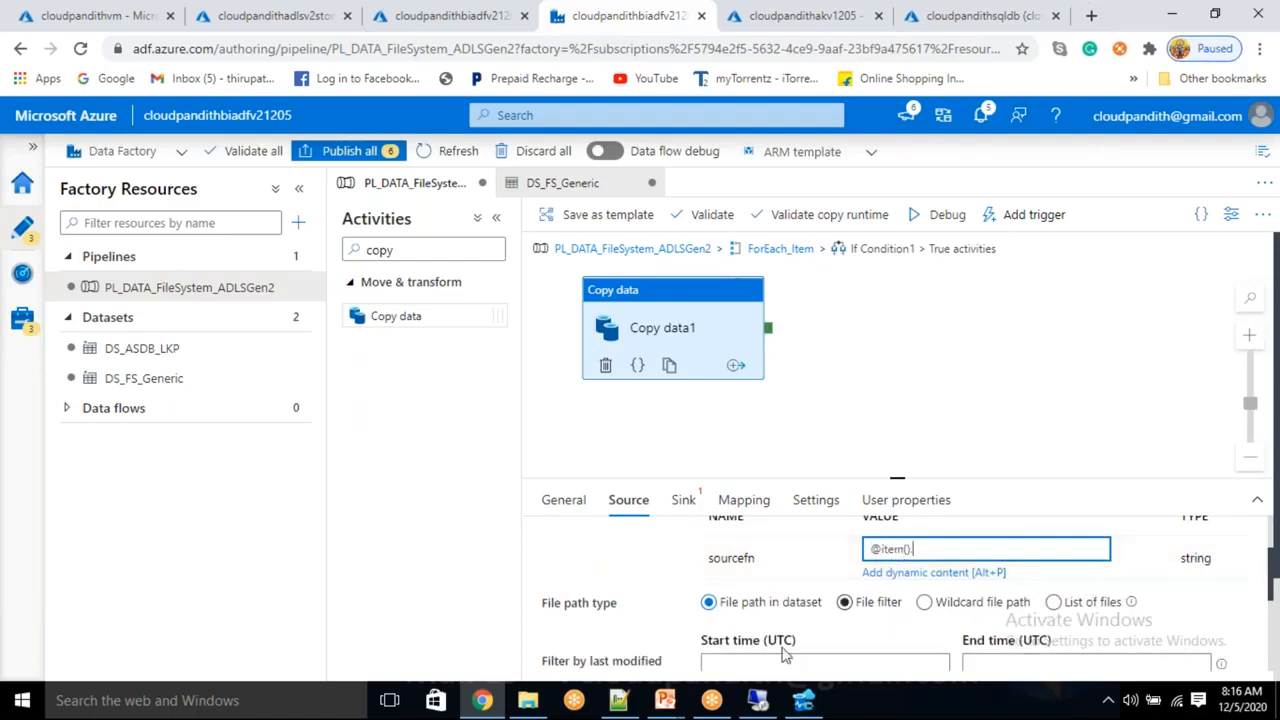
{"action": "left_click", "coordinate": [622, 702]}
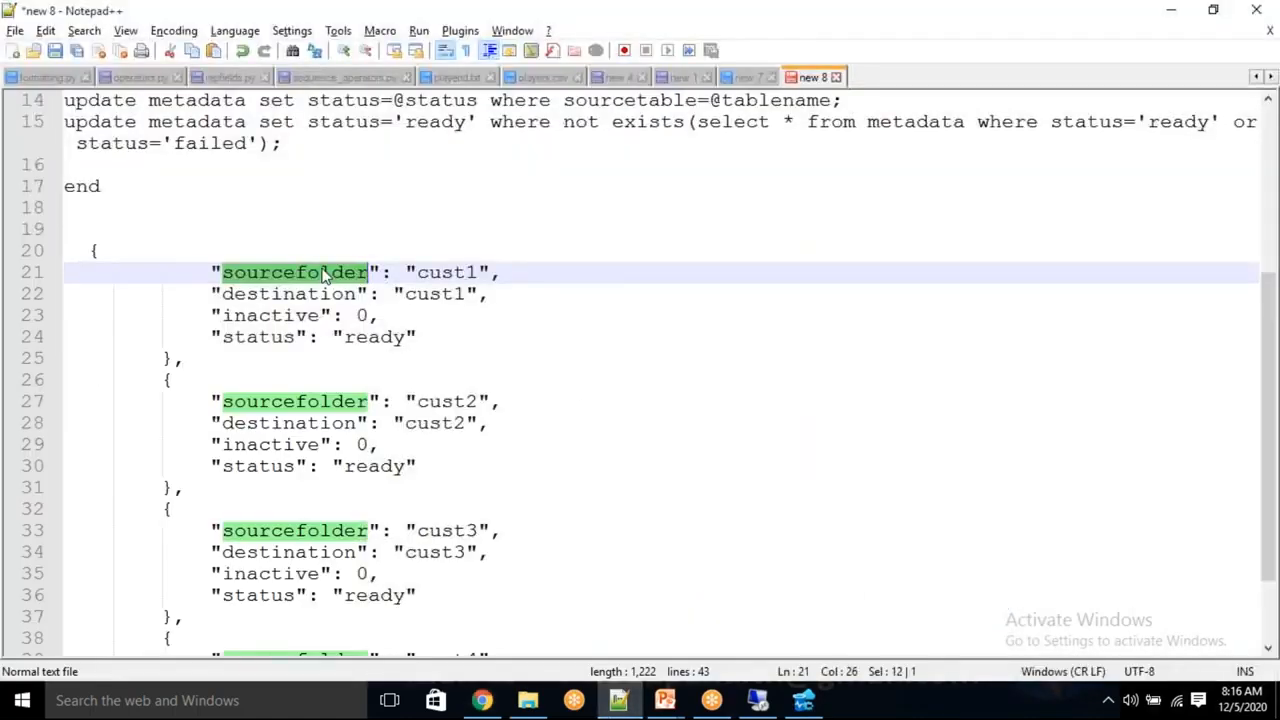
{"action": "key", "text": "alt+Tab"}
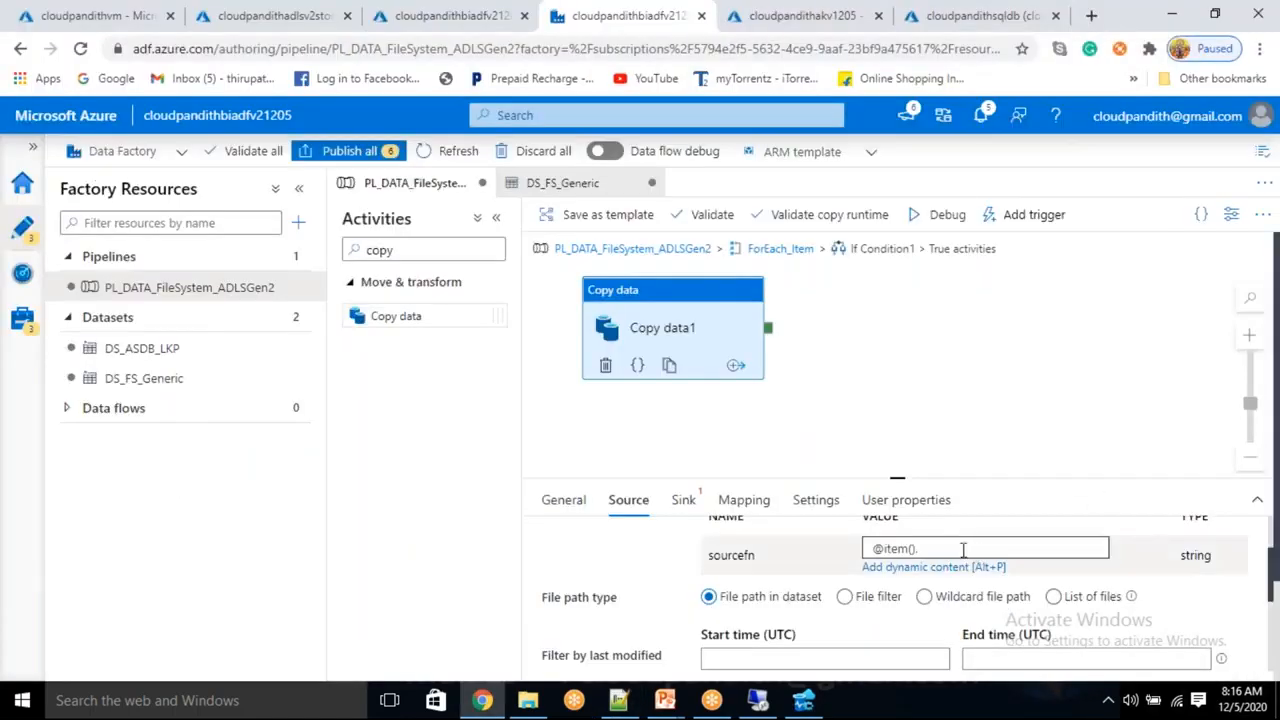
{"action": "left_click", "coordinate": [963, 549]}
{"action": "type", "text": "sourcefolder"}
{"action": "left_click", "coordinate": [619, 507]}
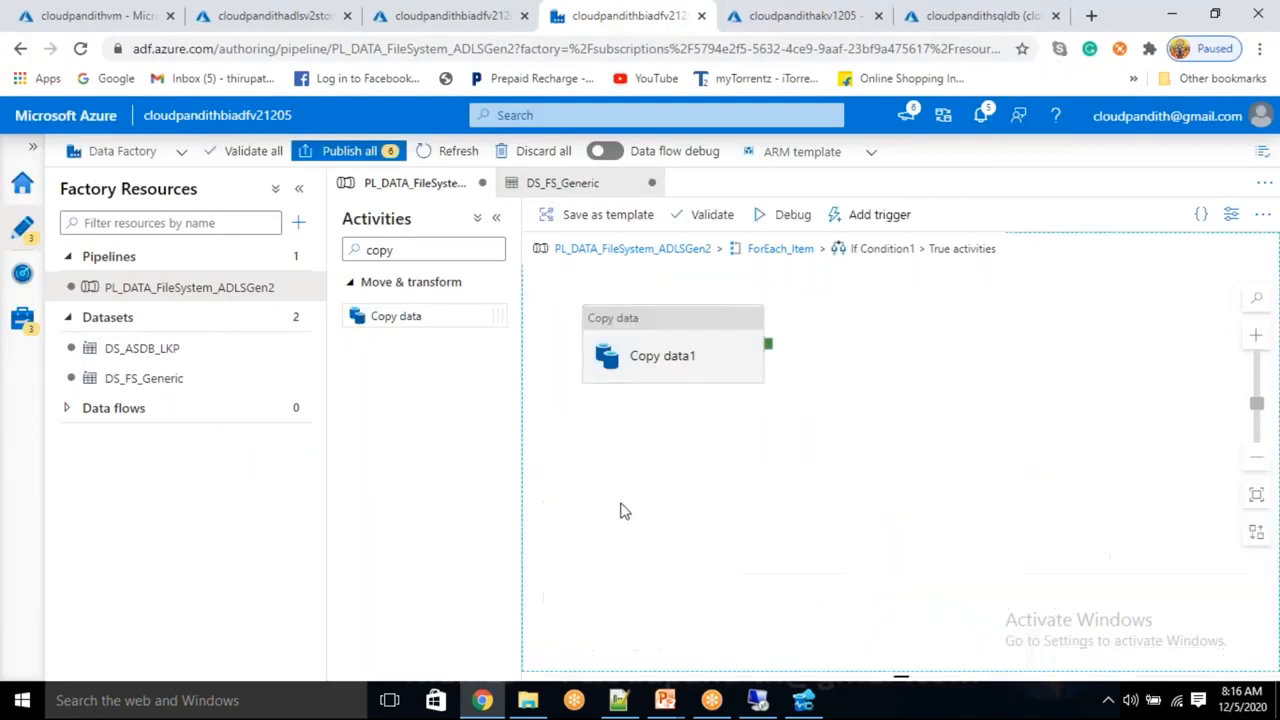
Begin a new sink dataset on Azure Data Lake Storage Gen2 in DelimitedText format
{"action": "left_click", "coordinate": [660, 362]}
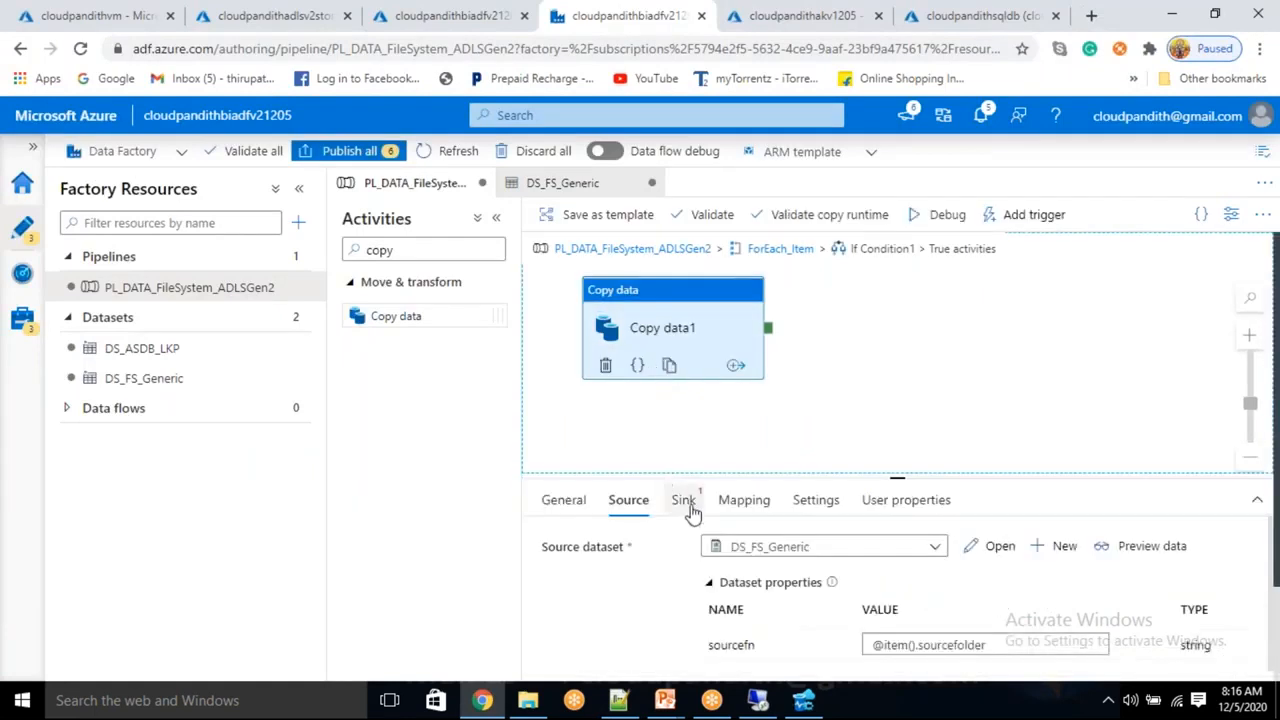
{"action": "left_click", "coordinate": [688, 506]}
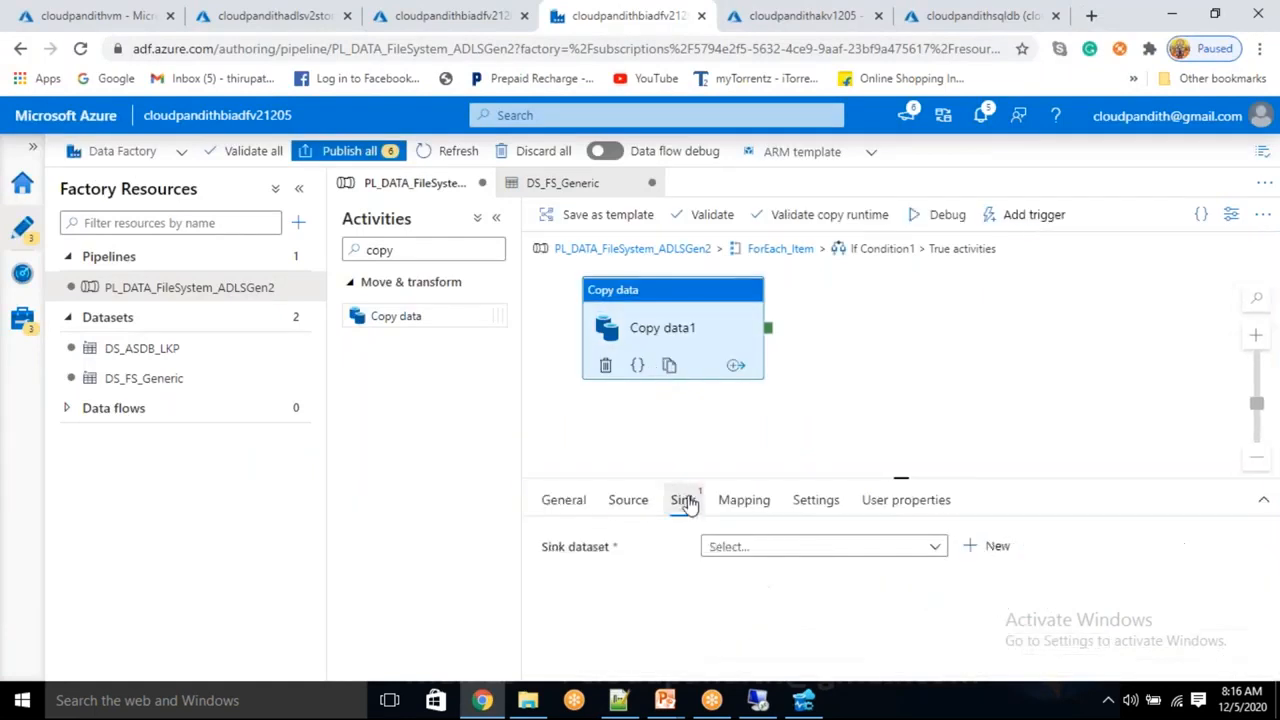
{"action": "left_click", "coordinate": [990, 546]}
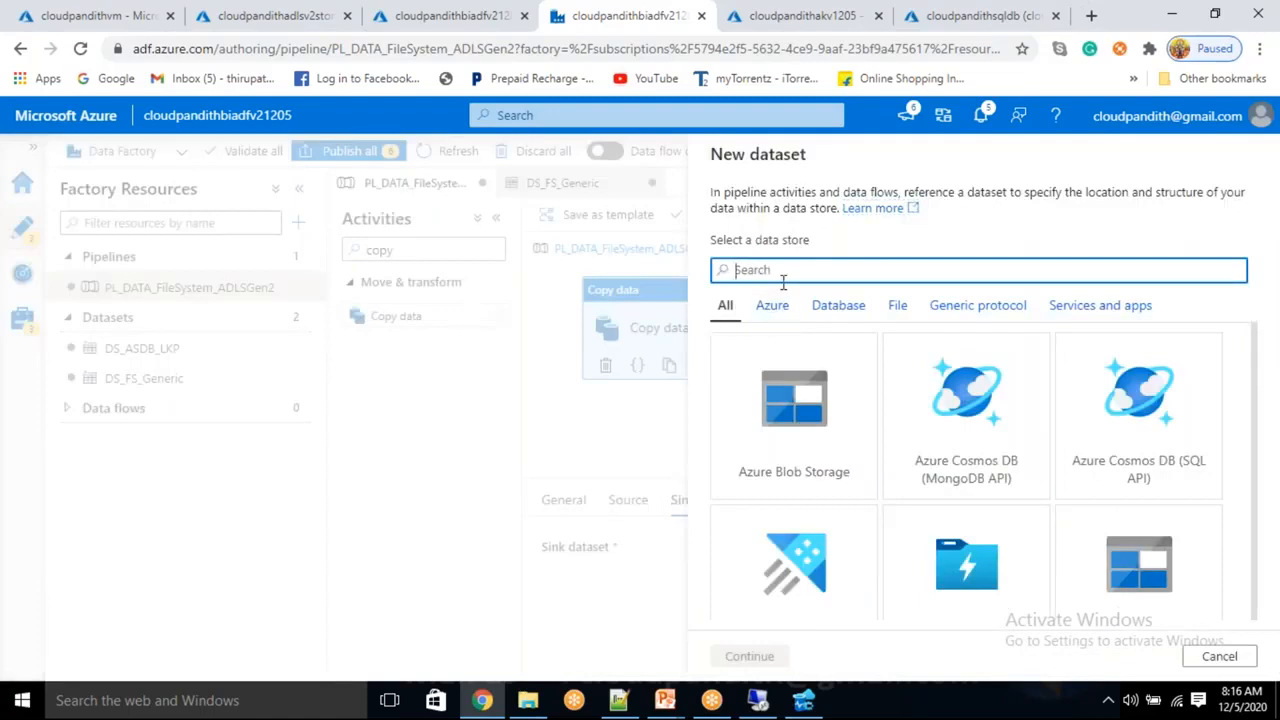
{"action": "type", "text": "data l"}
{"action": "key", "text": "BackSpace"}
{"action": "key", "text": "BackSpace"}
{"action": "key", "text": "BackSpace"}
{"action": "key", "text": "BackSpace"}
{"action": "key", "text": "BackSpace"}
{"action": "key", "text": "BackSpace"}
{"action": "type", "text": "gen2"}
{"action": "left_click", "coordinate": [771, 471]}
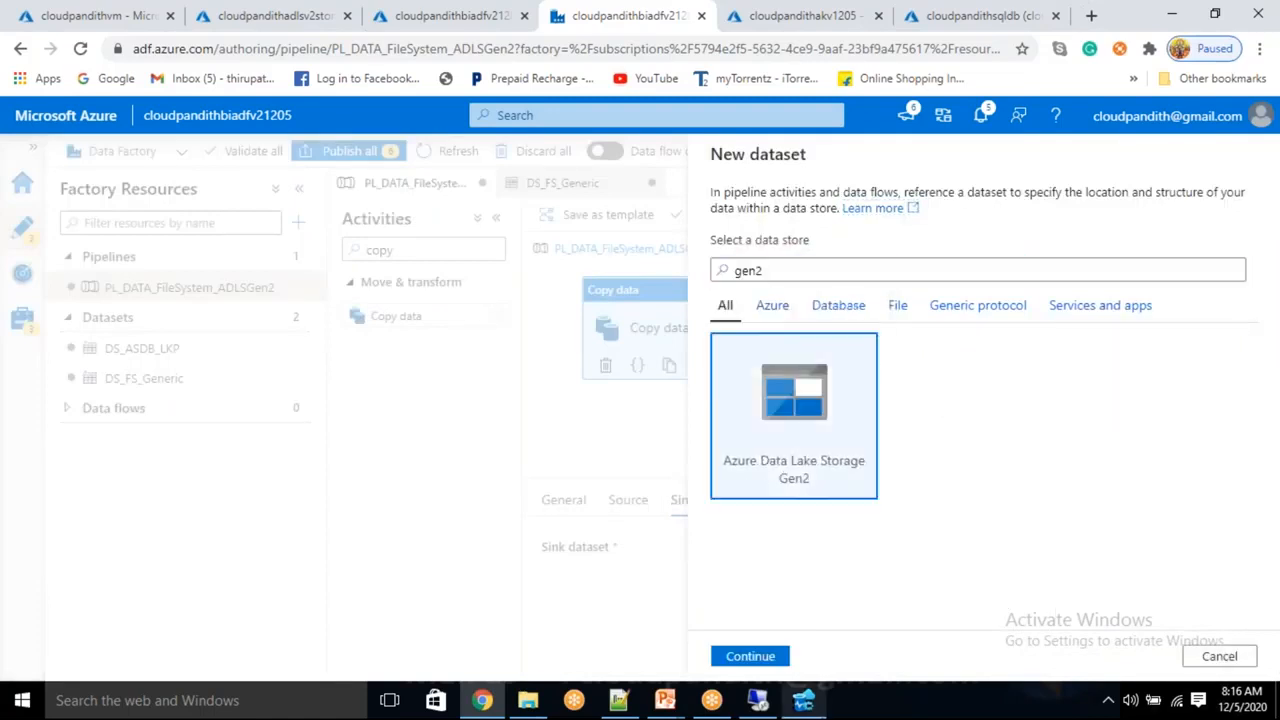
{"action": "left_click", "coordinate": [760, 660]}
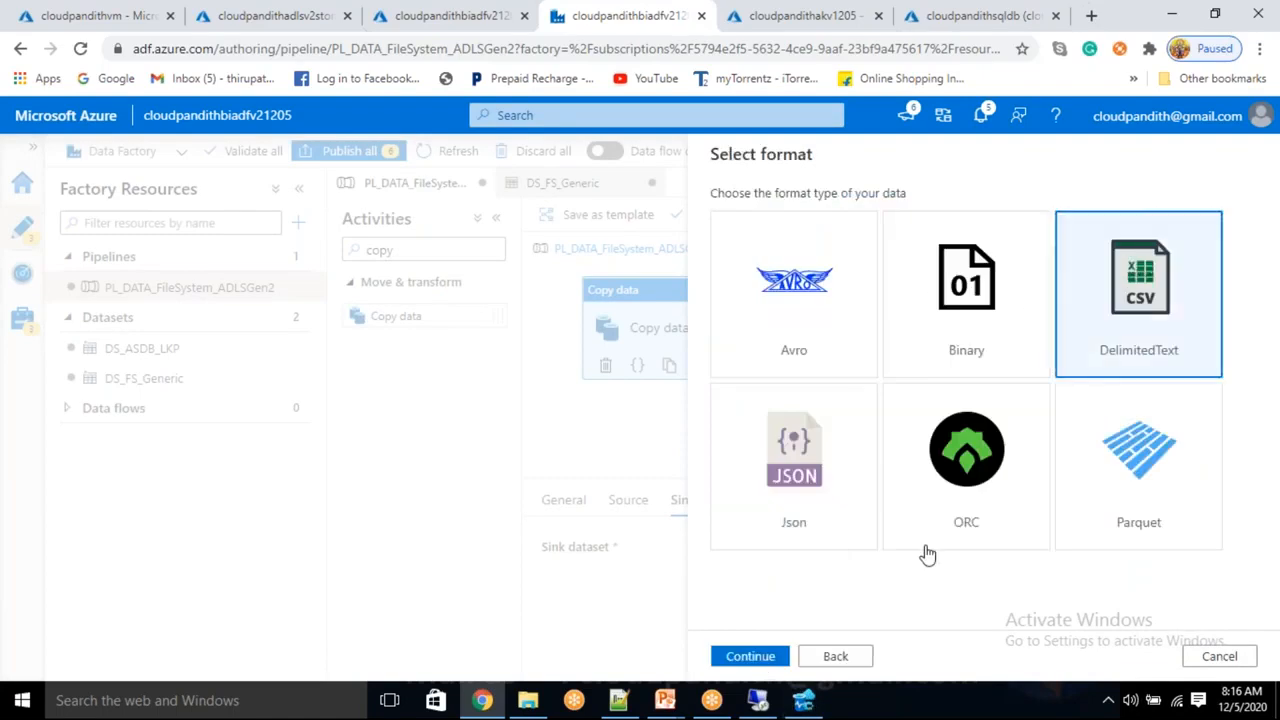
{"action": "left_click", "coordinate": [745, 657]}
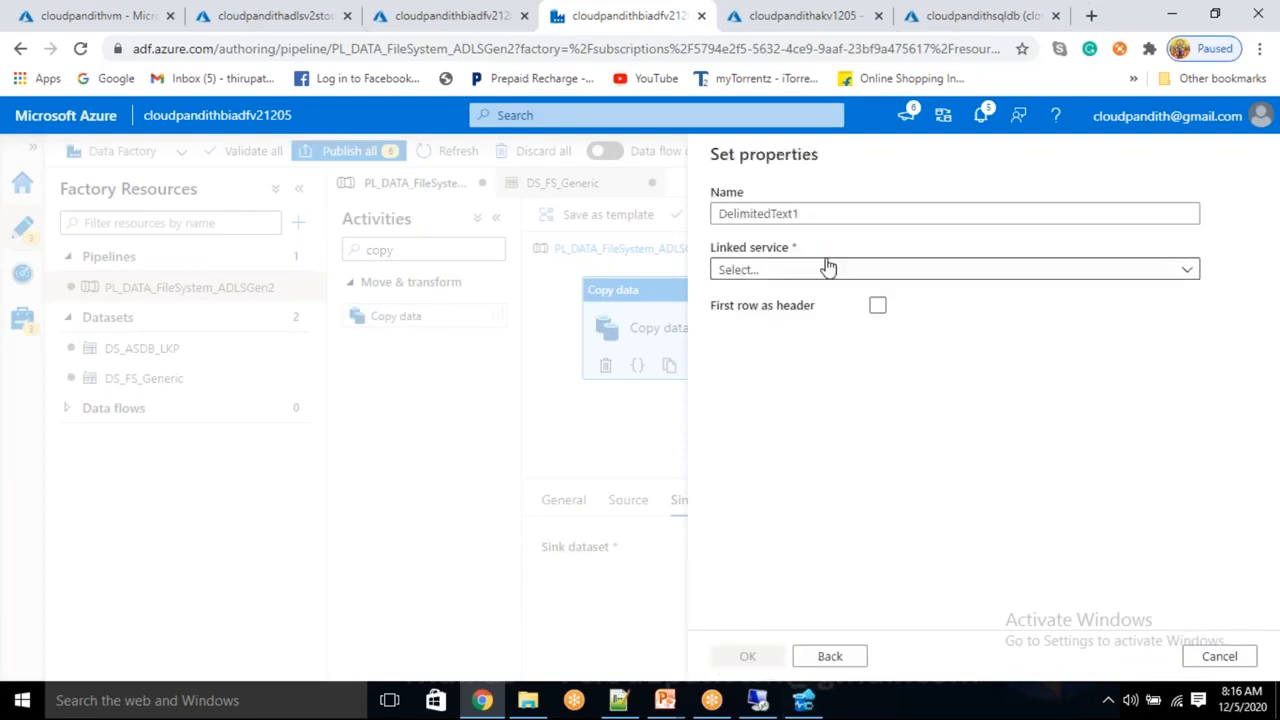
Name it DS_ADLSGen2_Sink on LS_ADLSGen2, first row as header, file system cloudpandithoutput
{"action": "double_click", "coordinate": [828, 206]}
{"action": "key", "text": "BackSpace"}
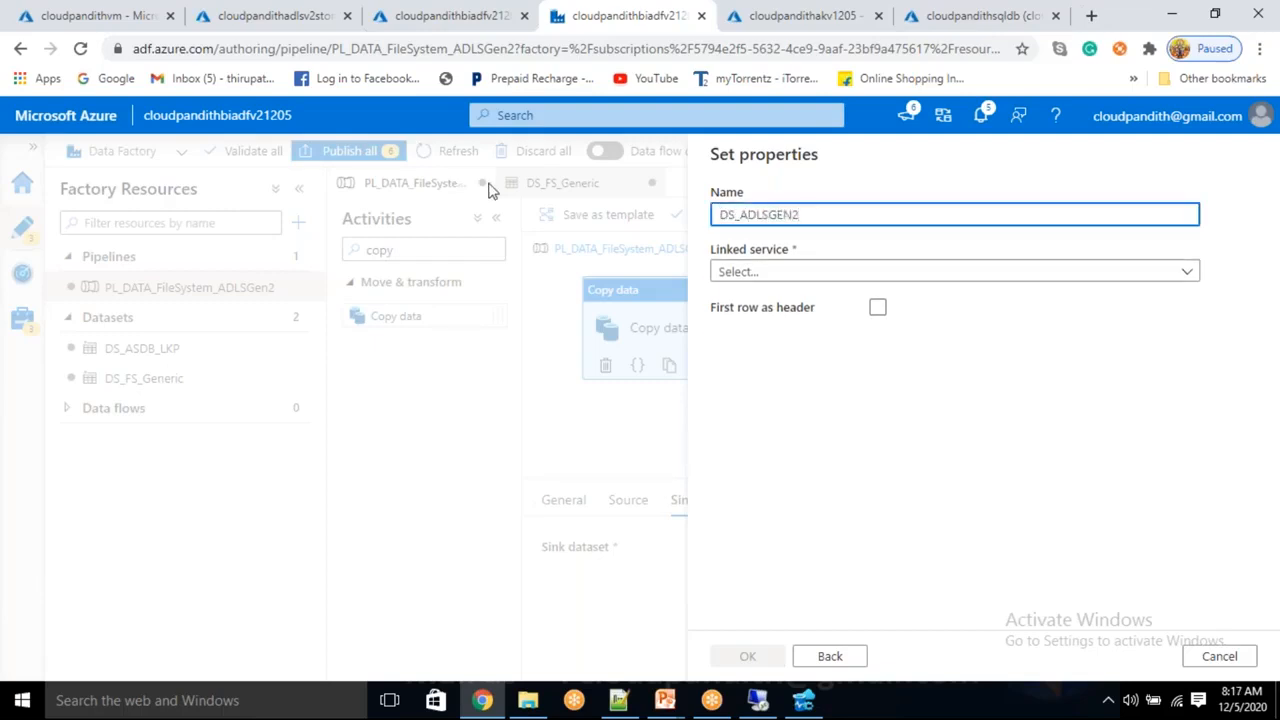
{"action": "left_click", "coordinate": [801, 270]}
{"action": "left_click", "coordinate": [829, 211]}
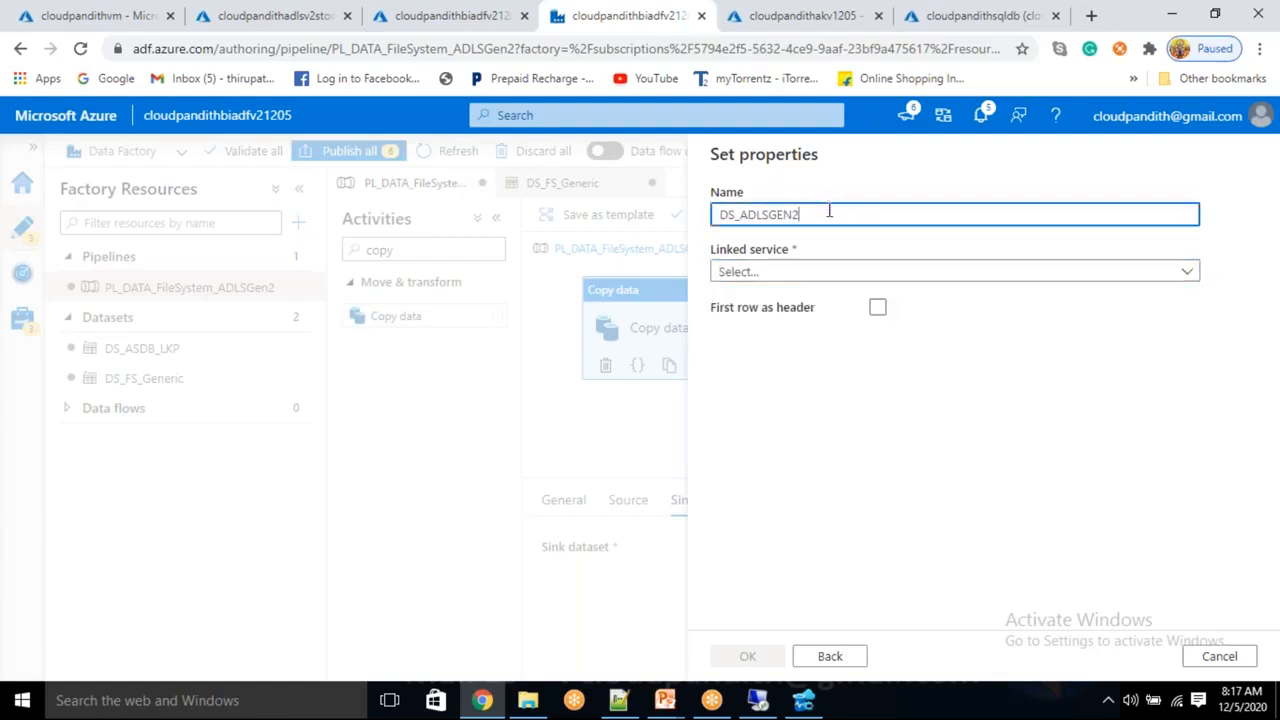
{"action": "type", "text": "_Sink"}
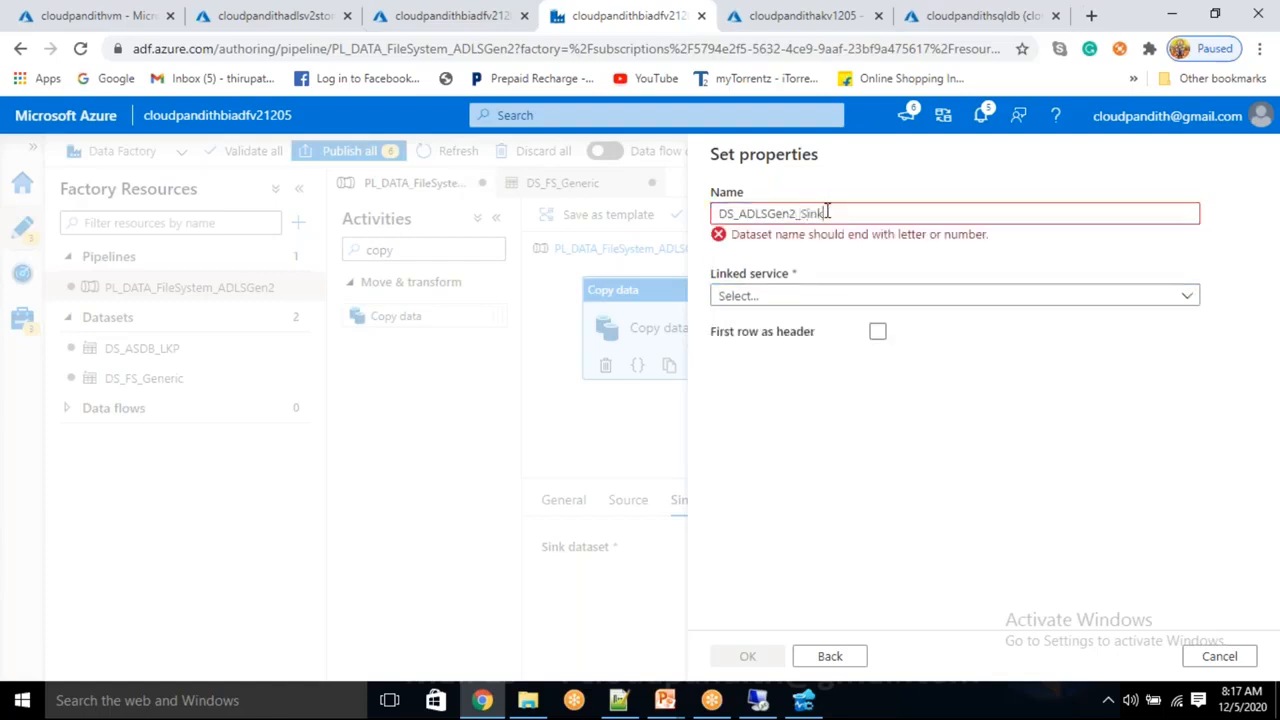
{"action": "left_click", "coordinate": [790, 270]}
{"action": "left_click", "coordinate": [745, 392]}
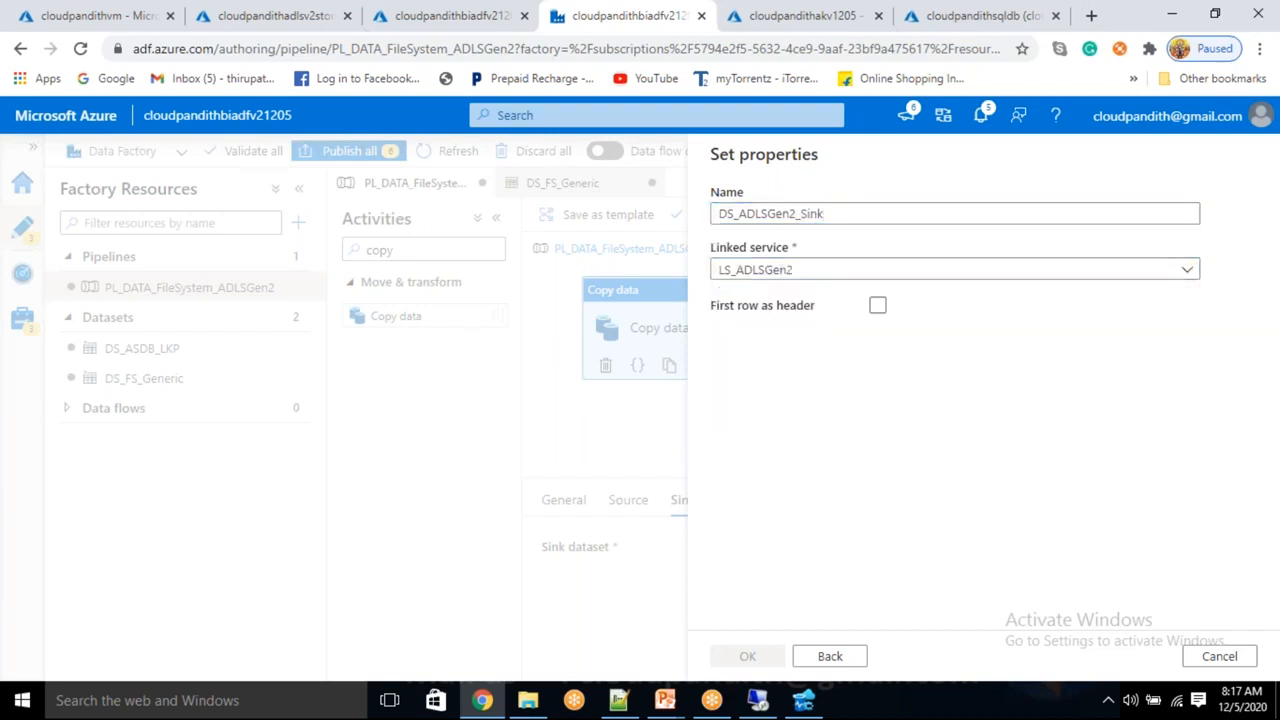
{"action": "left_click", "coordinate": [877, 358]}
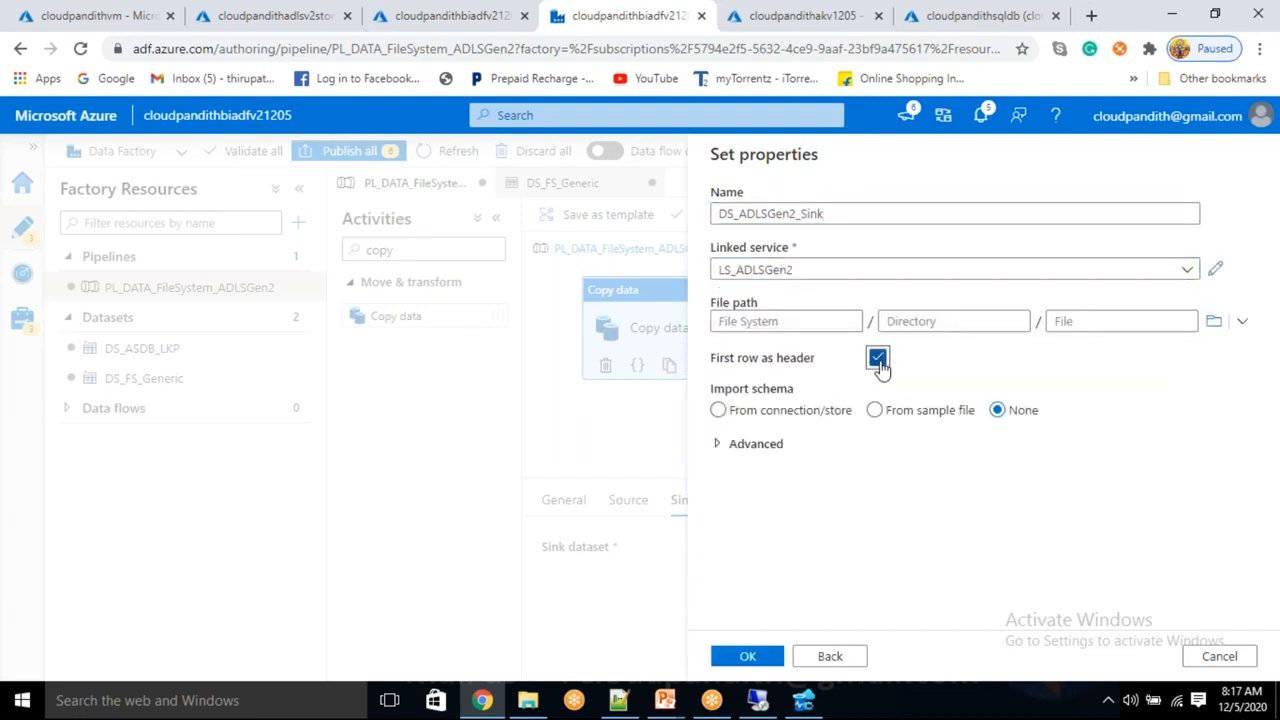
{"action": "left_click", "coordinate": [788, 322]}
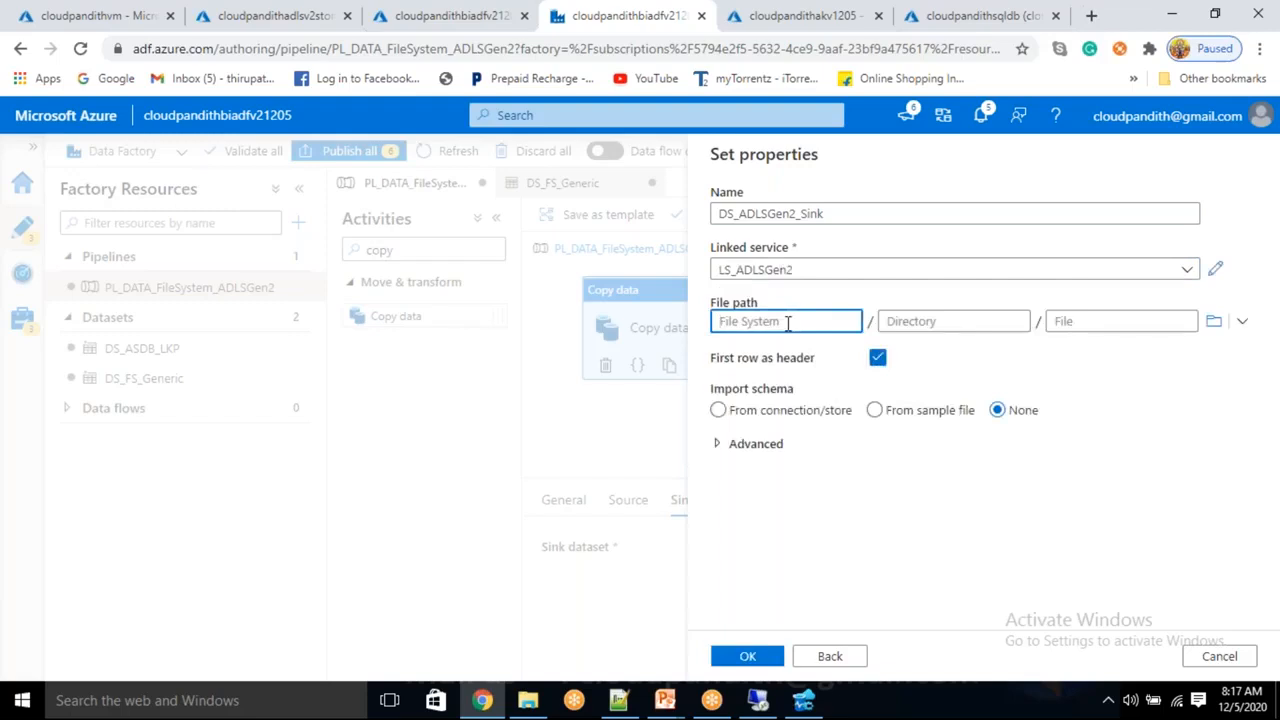
{"action": "type", "text": "cloudpanditho"}
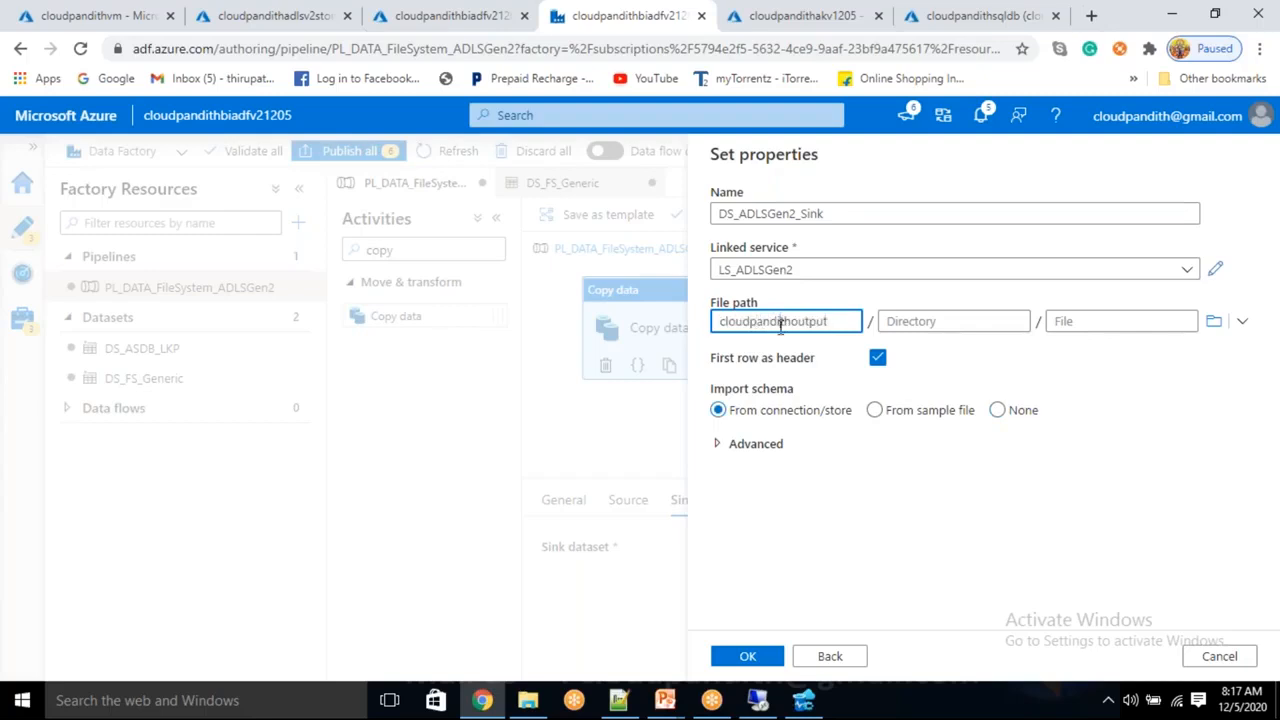
{"action": "type", "text": "utput"}
{"action": "double_click", "coordinate": [780, 322]}
{"action": "left_click", "coordinate": [893, 321]}
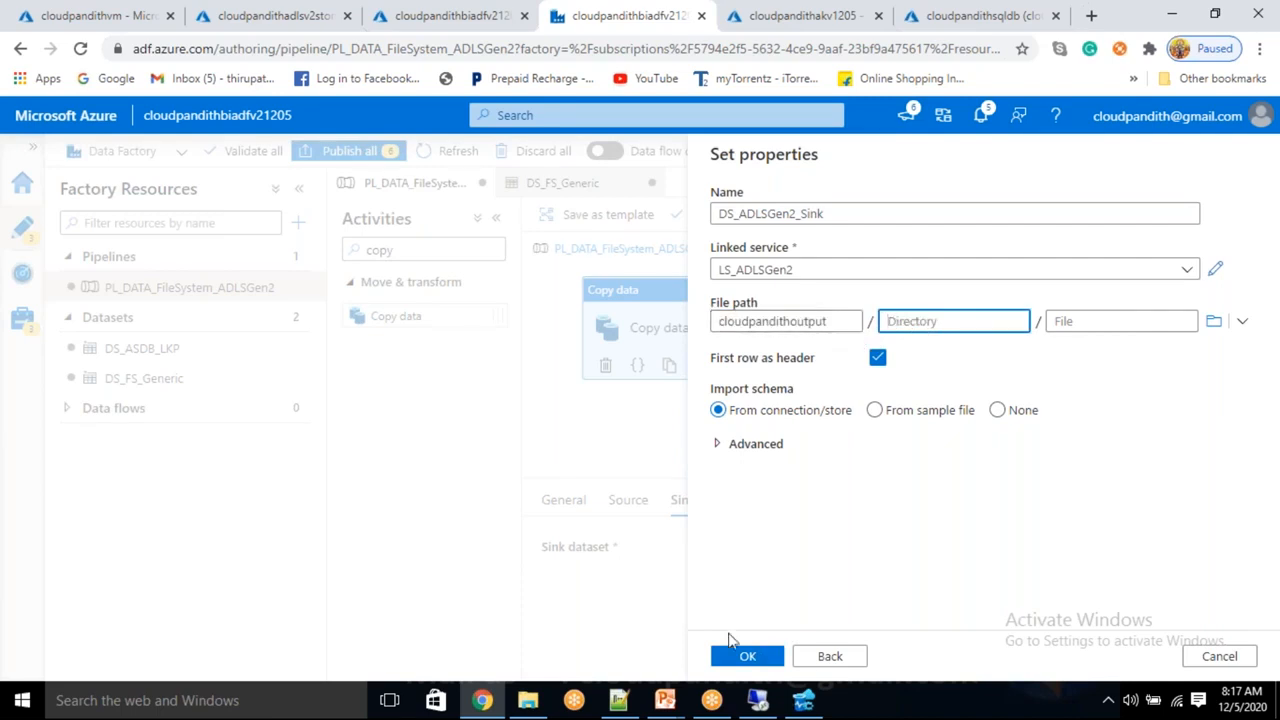
Create the sink dataset with schema import set to None and open it for editing
{"action": "left_click", "coordinate": [747, 658]}
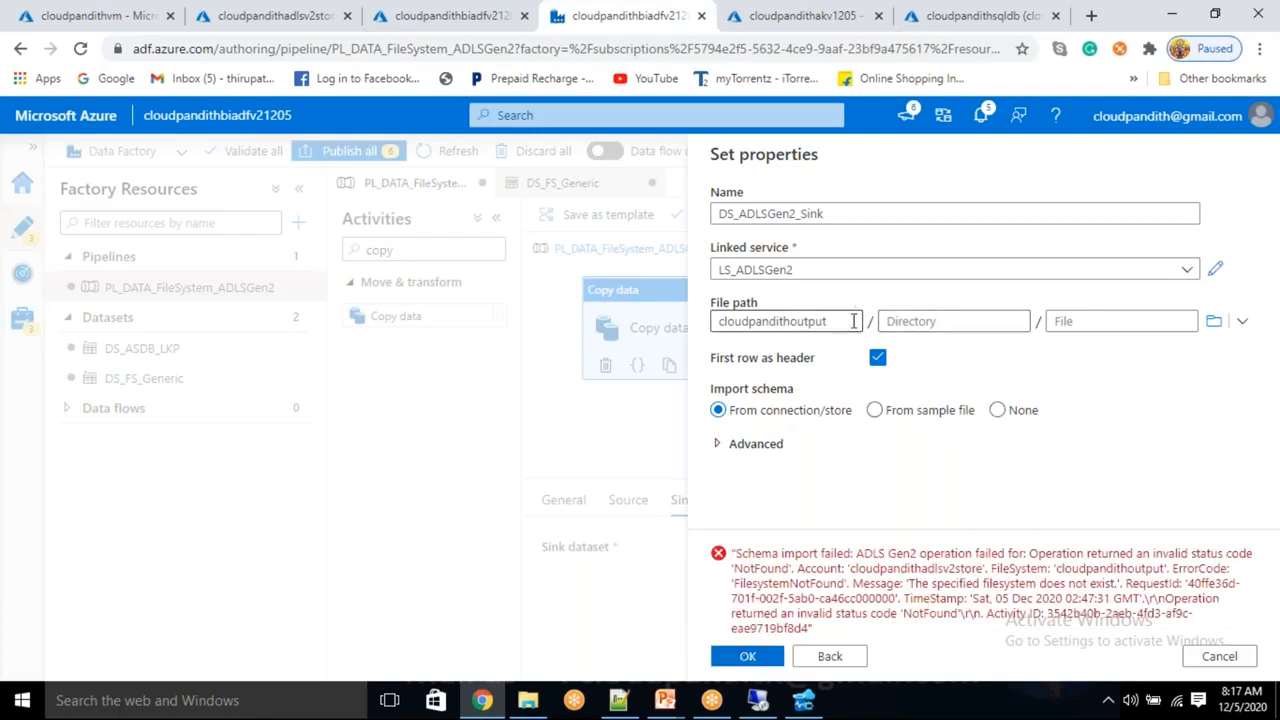
{"action": "left_click", "coordinate": [997, 410]}
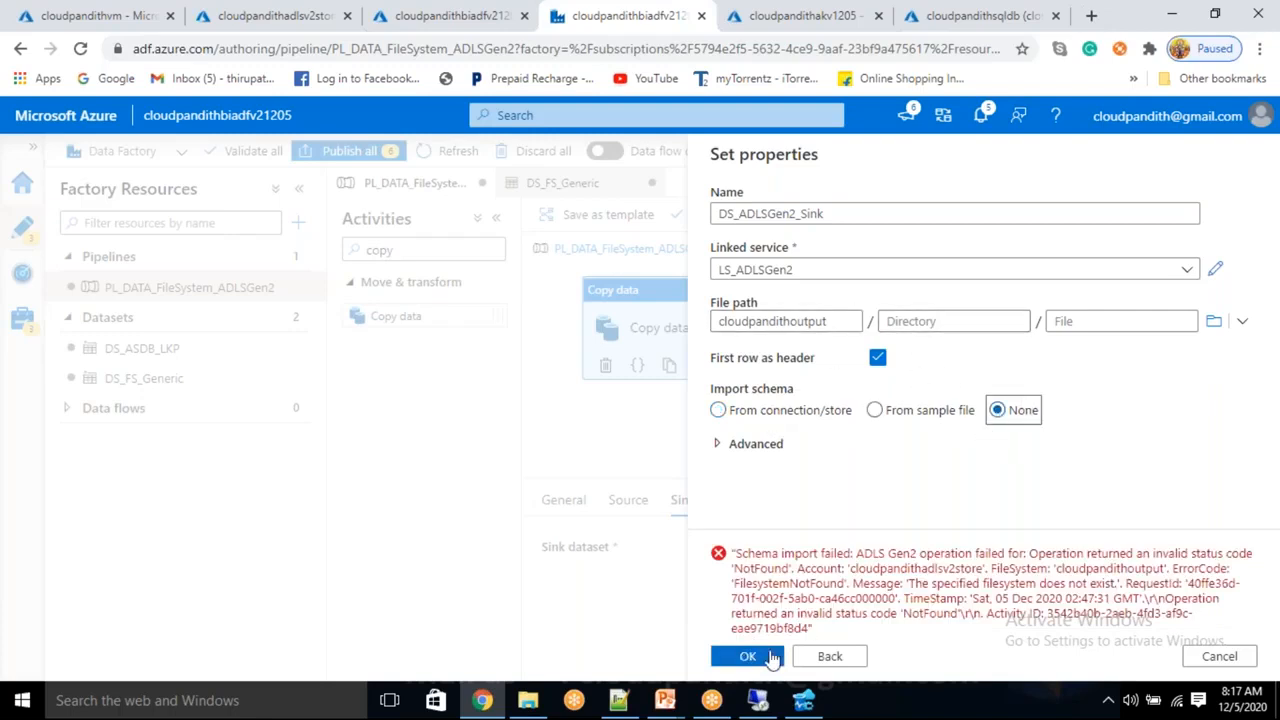
{"action": "left_click", "coordinate": [748, 656]}
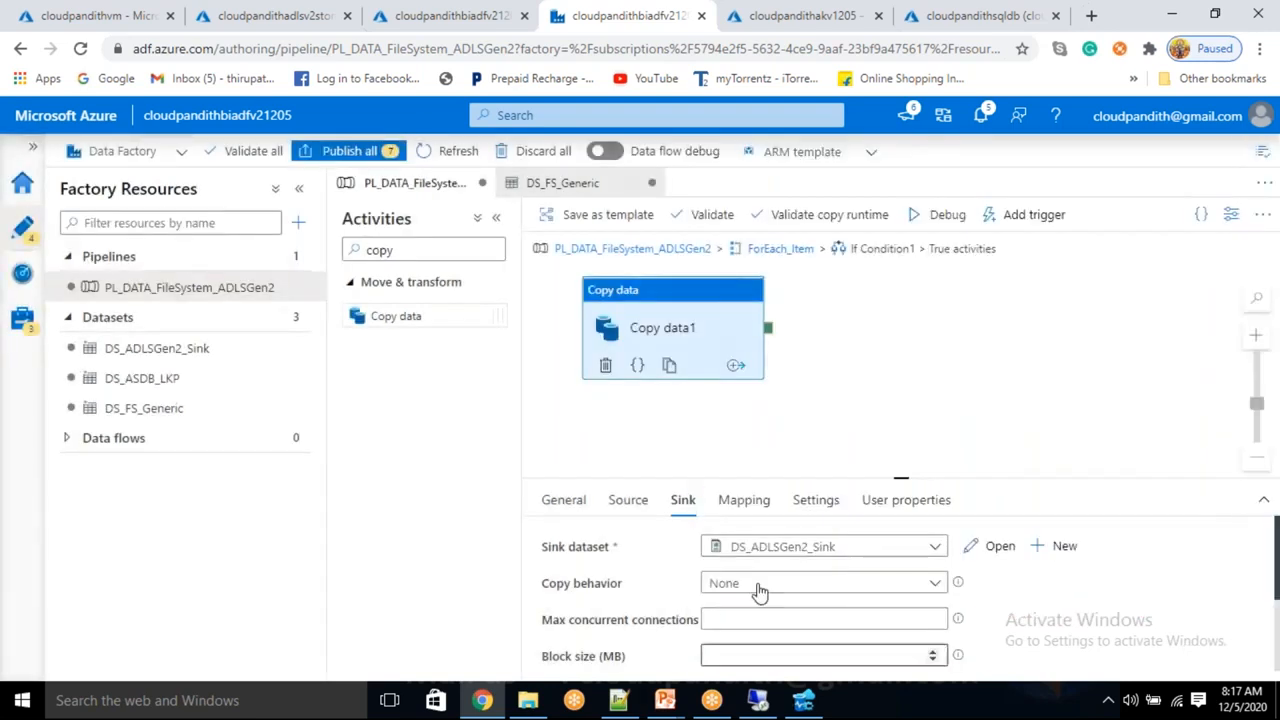
{"action": "left_click", "coordinate": [193, 366]}
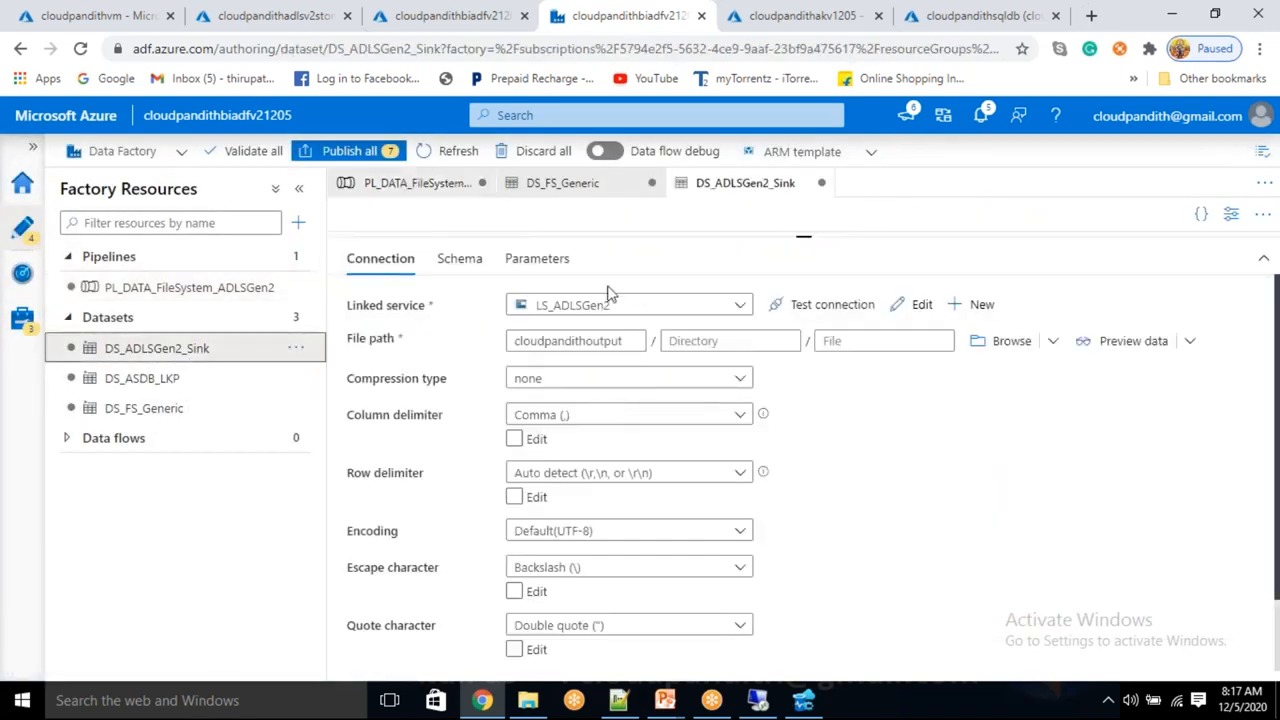
{"action": "left_click", "coordinate": [535, 259]}
{"action": "left_click", "coordinate": [384, 305]}
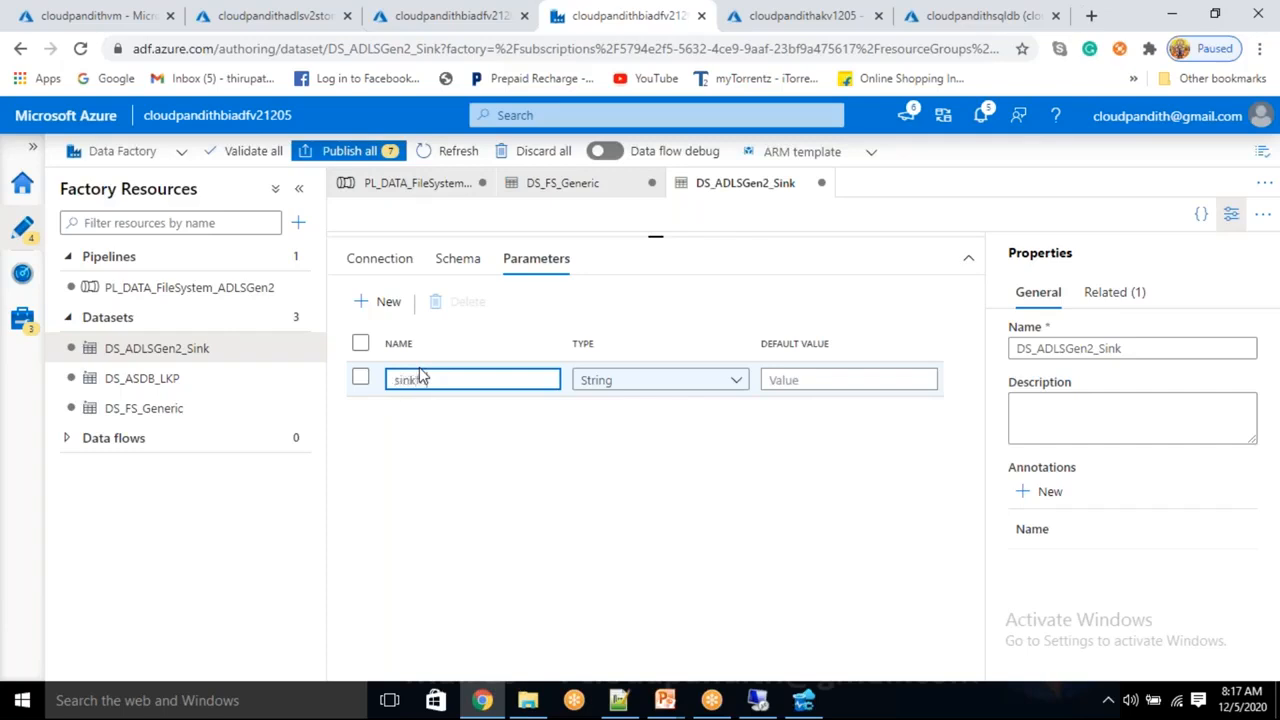
{"action": "left_click", "coordinate": [388, 257]}
{"action": "left_click", "coordinate": [690, 363]}
{"action": "left_click", "coordinate": [705, 390]}
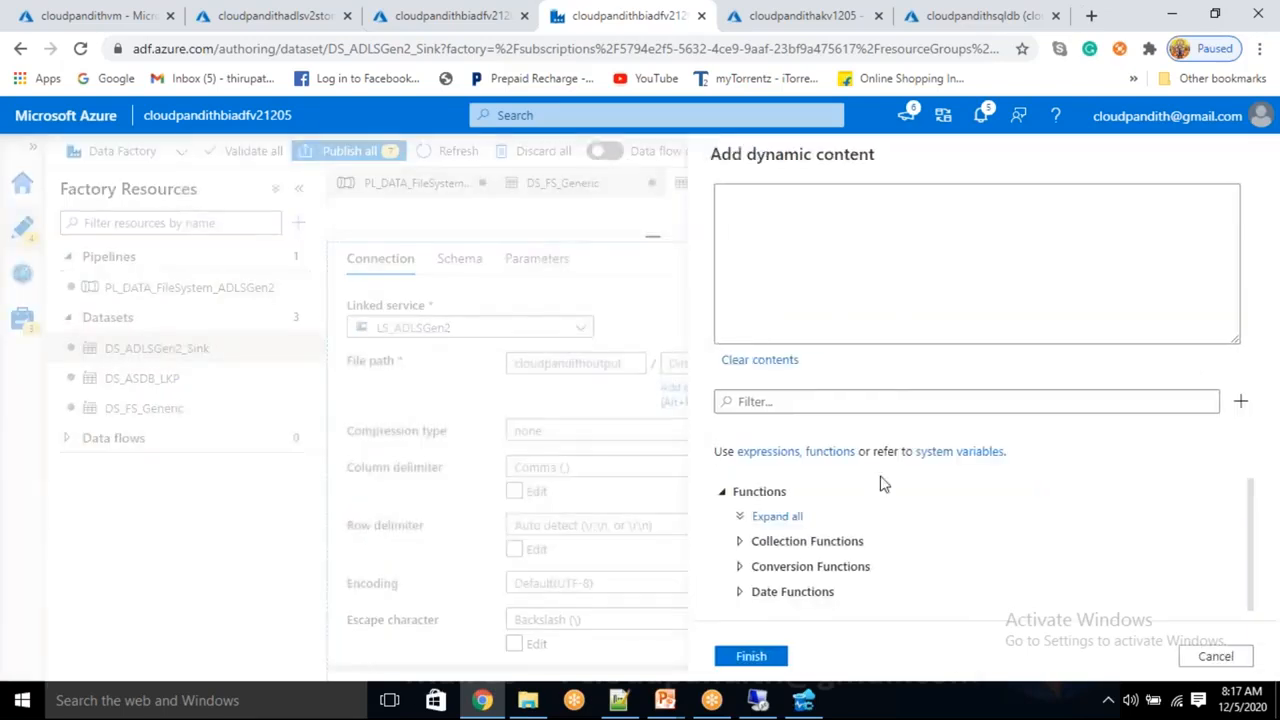
{"action": "scroll", "coordinate": [808, 568], "scroll_direction": "down", "scroll_amount": 3}
{"action": "left_click", "coordinate": [755, 598]}
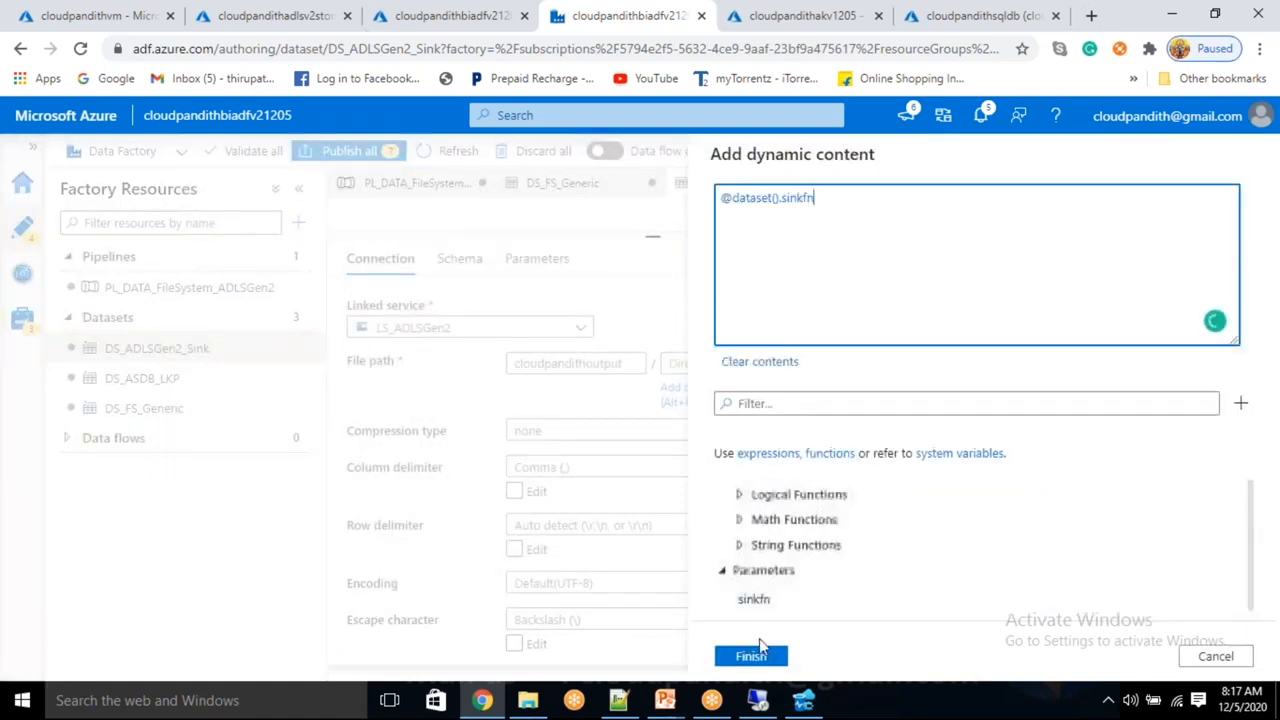
{"action": "left_click", "coordinate": [757, 658]}
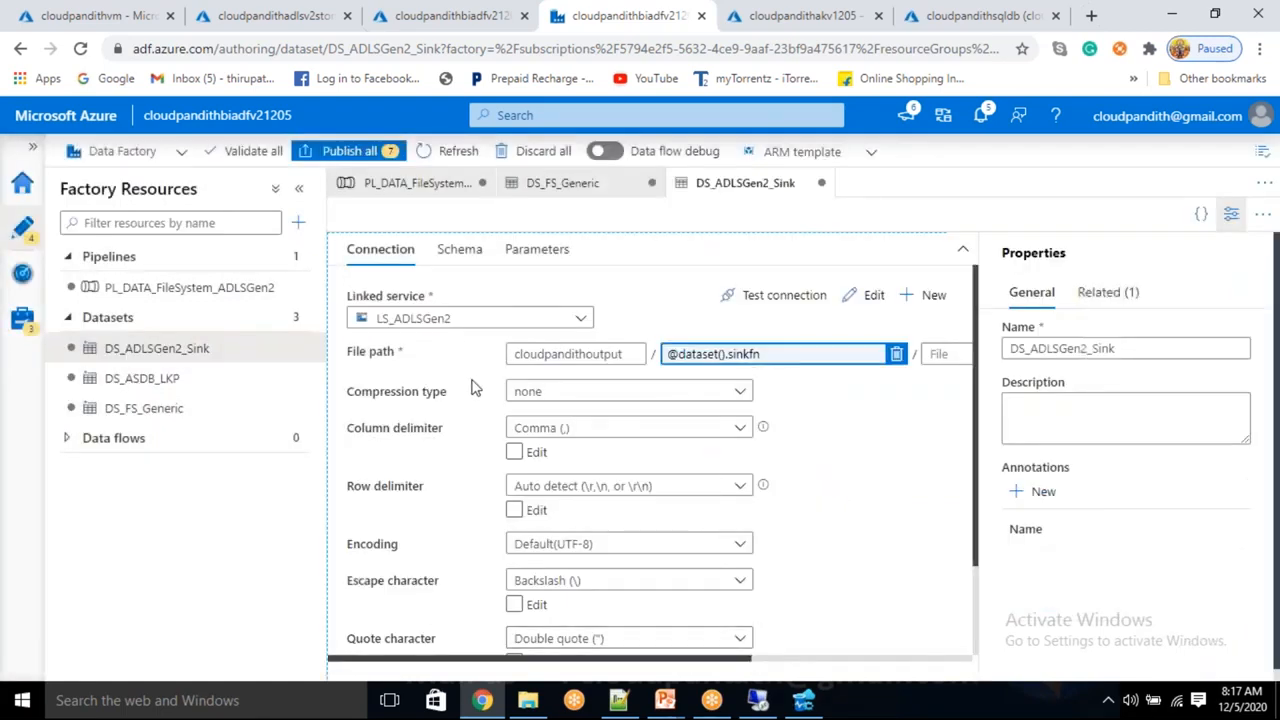
{"action": "left_click", "coordinate": [138, 298]}
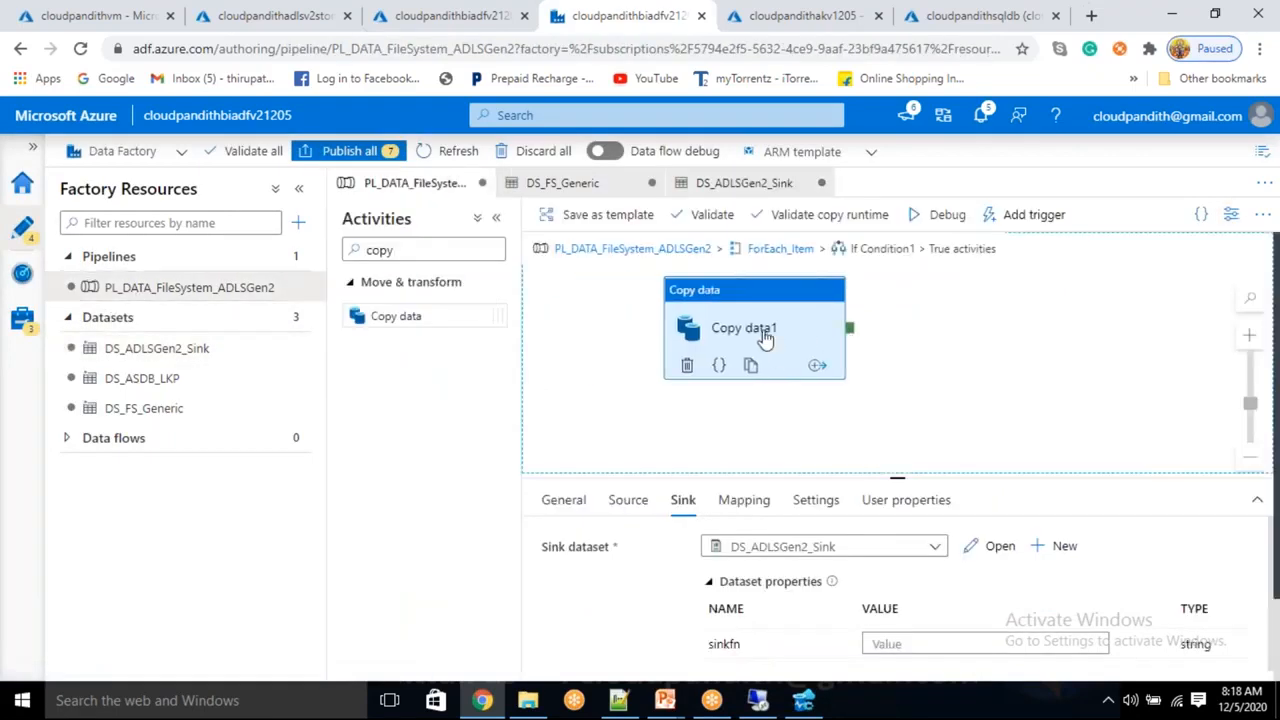
{"action": "scroll", "coordinate": [828, 600], "scroll_direction": "down", "scroll_amount": 5}
{"action": "scroll", "coordinate": [828, 600], "scroll_direction": "up", "scroll_amount": 5}
{"action": "left_click", "coordinate": [896, 642]}
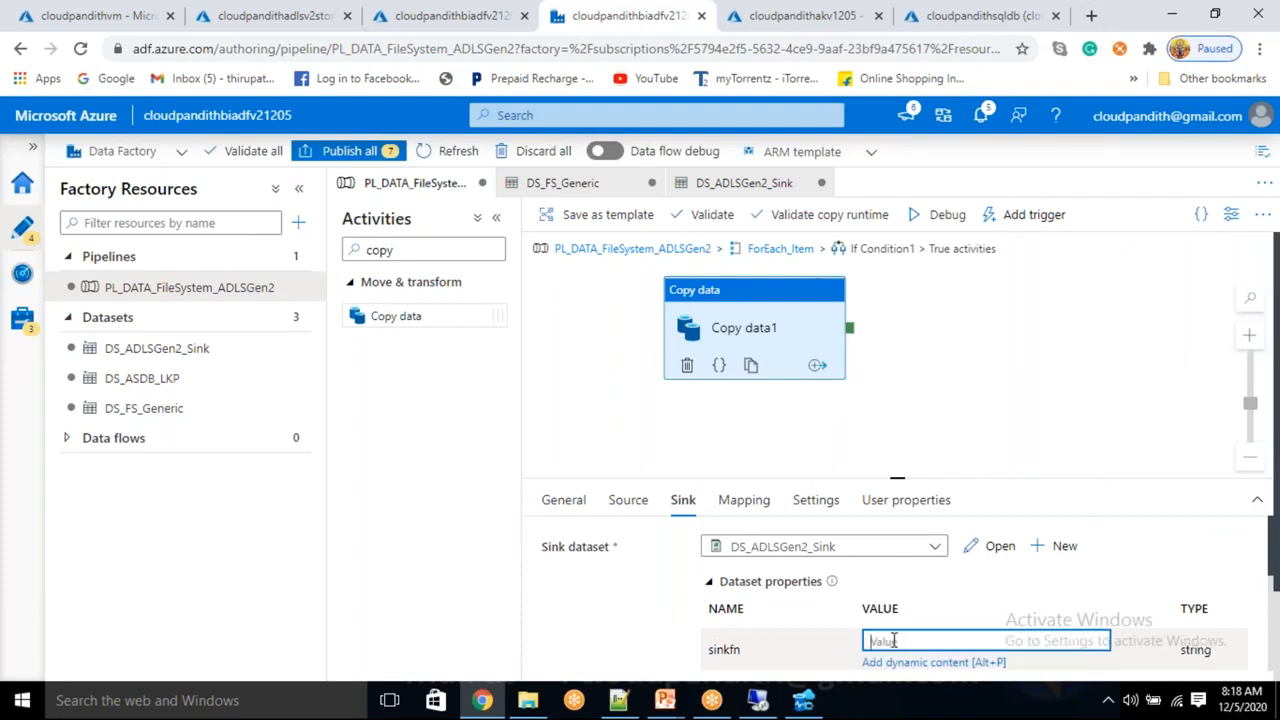
{"action": "type", "text": "@item("}
{"action": "key", "text": "alt+Tab"}
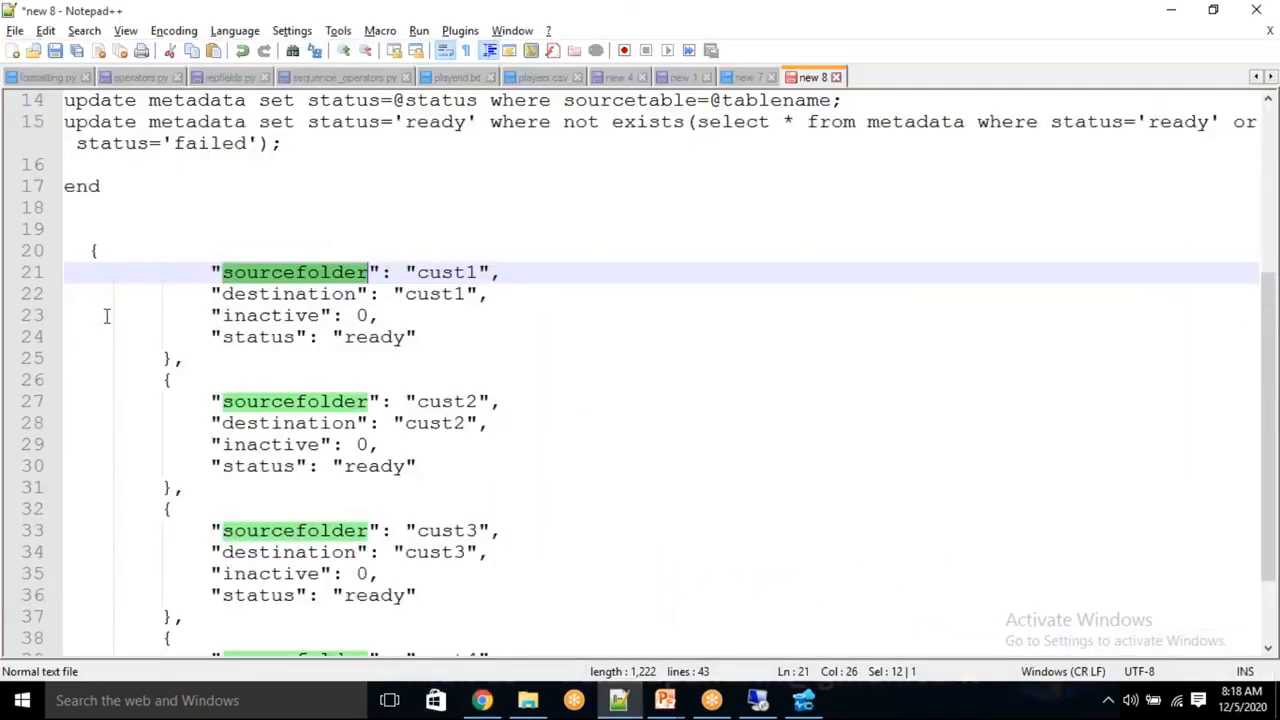
{"action": "double_click", "coordinate": [307, 296]}
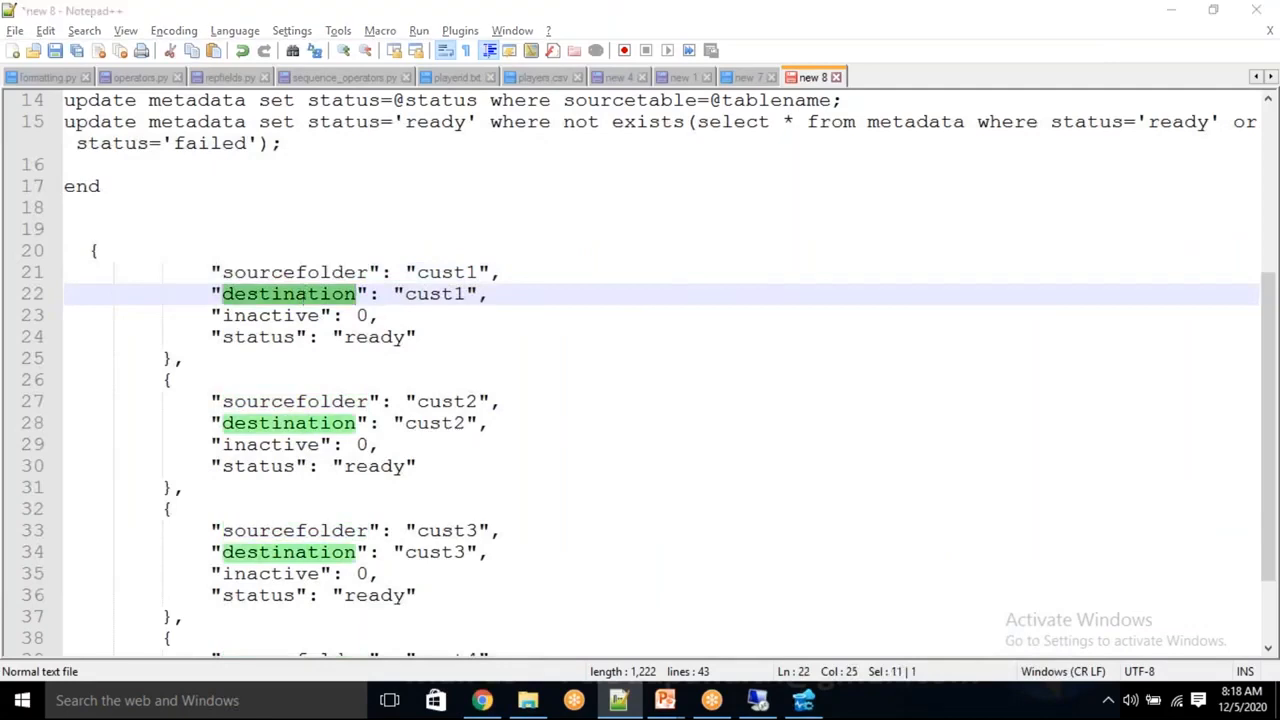
{"action": "key", "text": "ctrl+c"}
{"action": "key", "text": "alt+Tab"}
{"action": "type", "text": "()."}
{"action": "key", "text": "ctrl+v"}
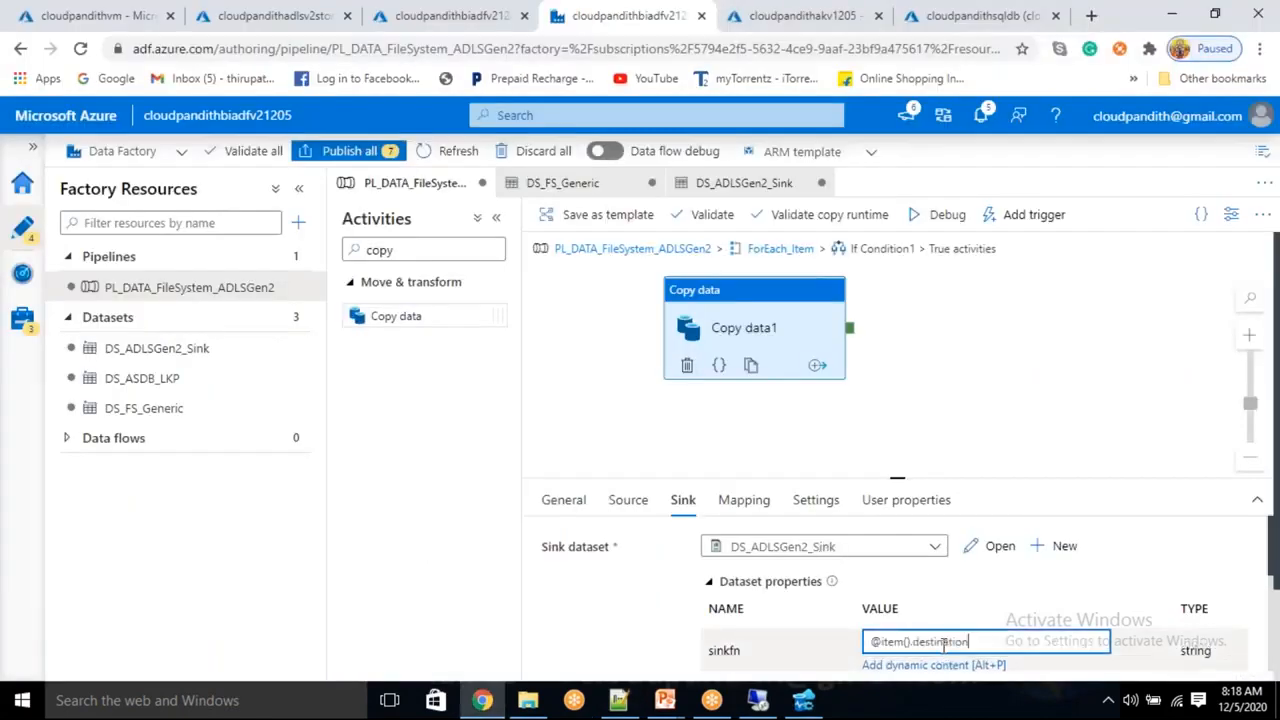
{"action": "left_click", "coordinate": [976, 402]}
Switch Copy data1's source to Wildcard file path with wildcard file name *
{"action": "left_click", "coordinate": [757, 363]}
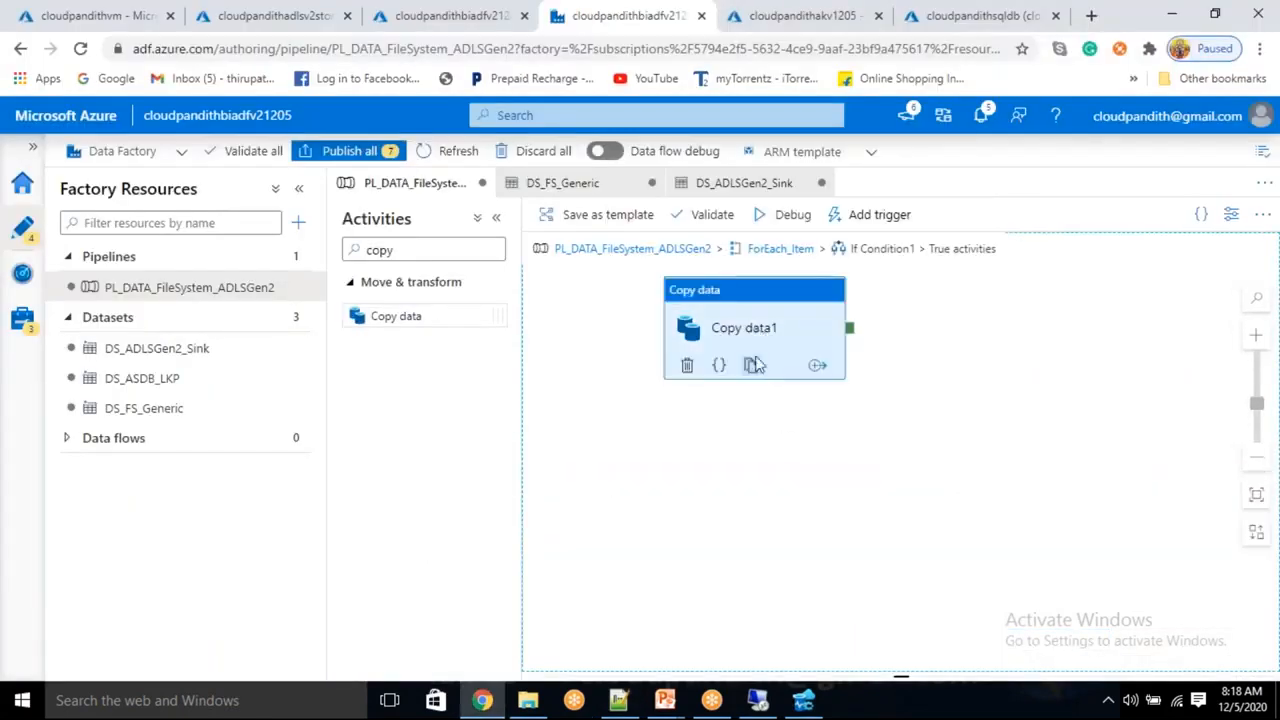
{"action": "left_click", "coordinate": [628, 502]}
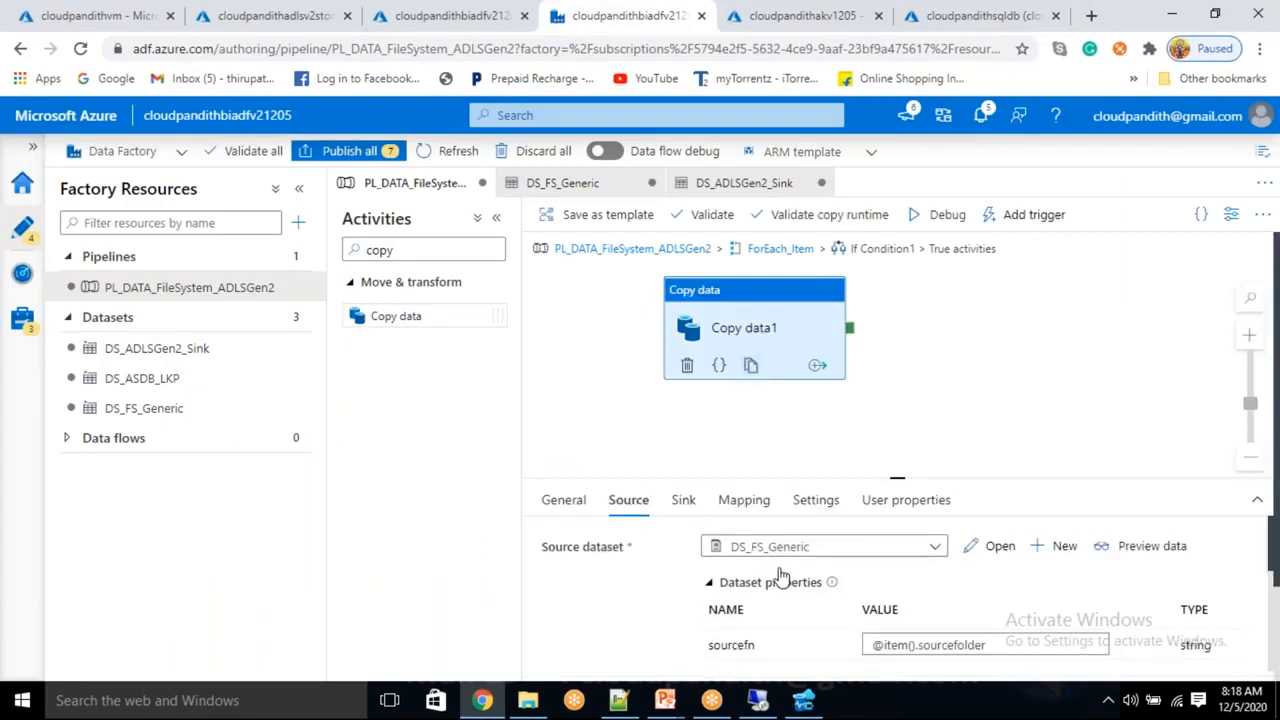
{"action": "scroll", "coordinate": [780, 578], "scroll_direction": "down", "scroll_amount": 4}
{"action": "scroll", "coordinate": [900, 600], "scroll_direction": "up", "scroll_amount": 2}
{"action": "left_click", "coordinate": [924, 588]}
{"action": "left_click", "coordinate": [1008, 632]}
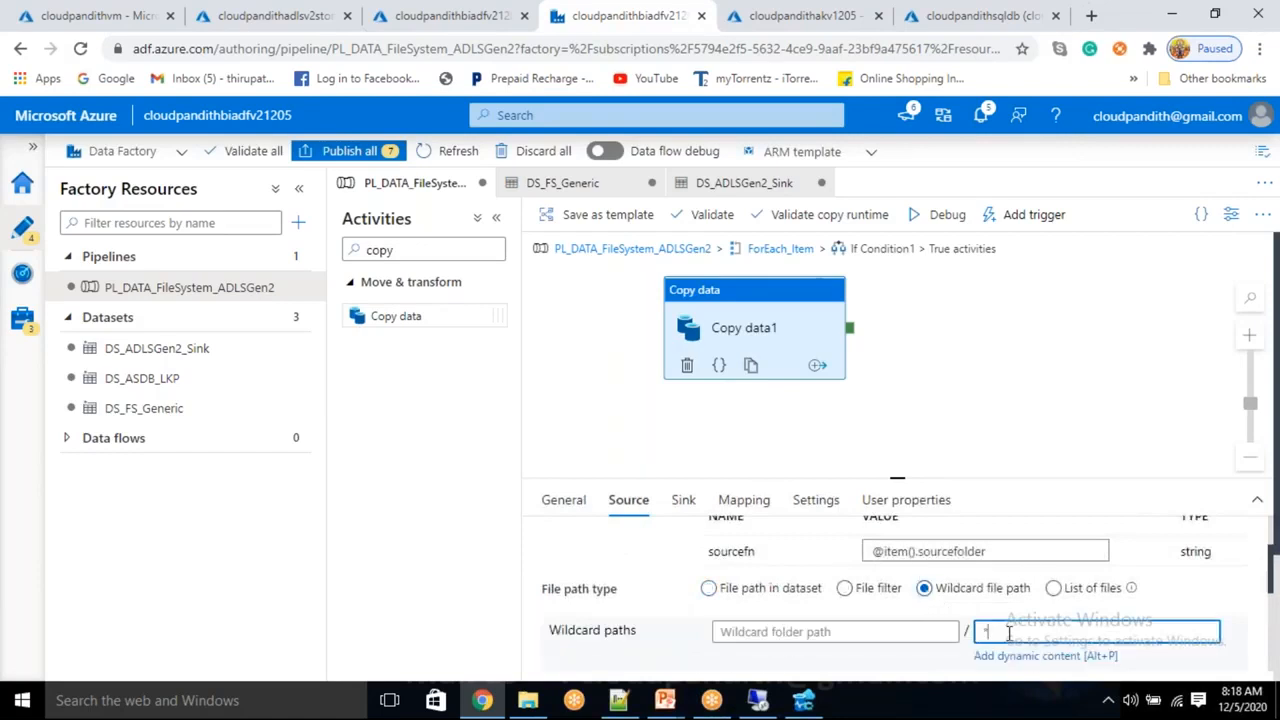
{"action": "left_click_drag", "start_coordinate": [766, 320], "coordinate": [757, 331]}
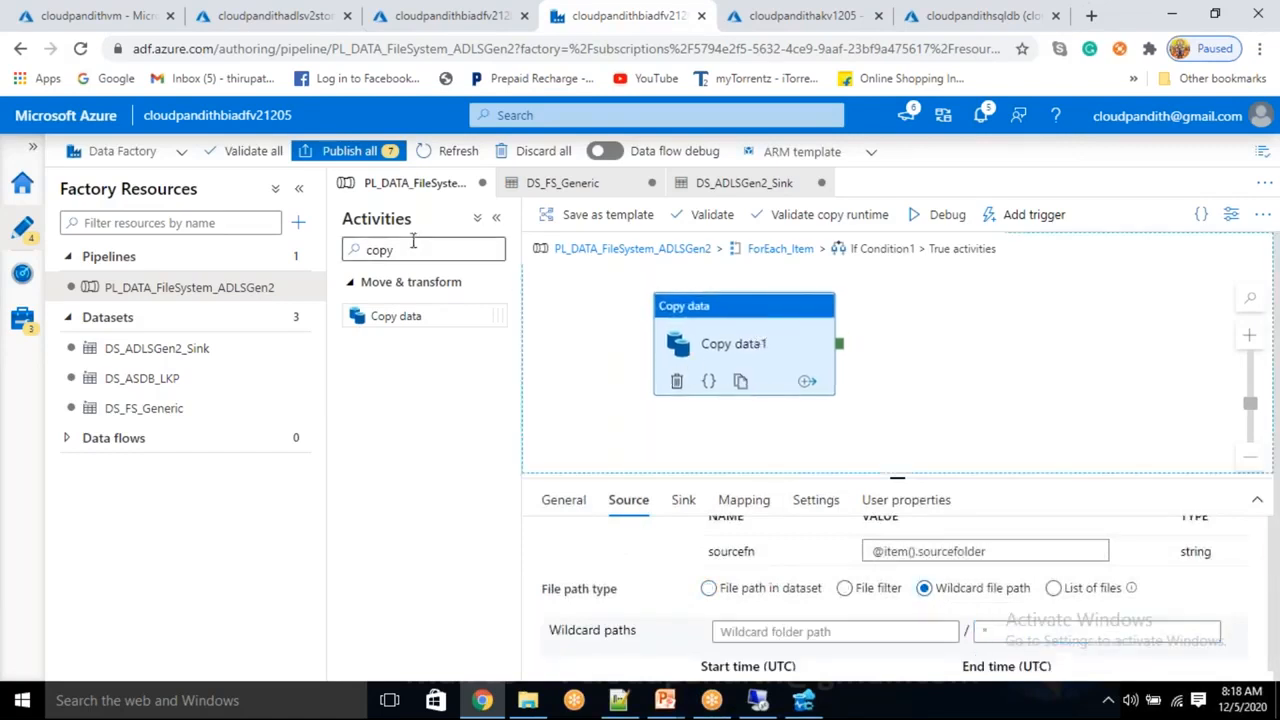
{"action": "left_click_drag", "start_coordinate": [409, 247], "coordinate": [362, 255]}
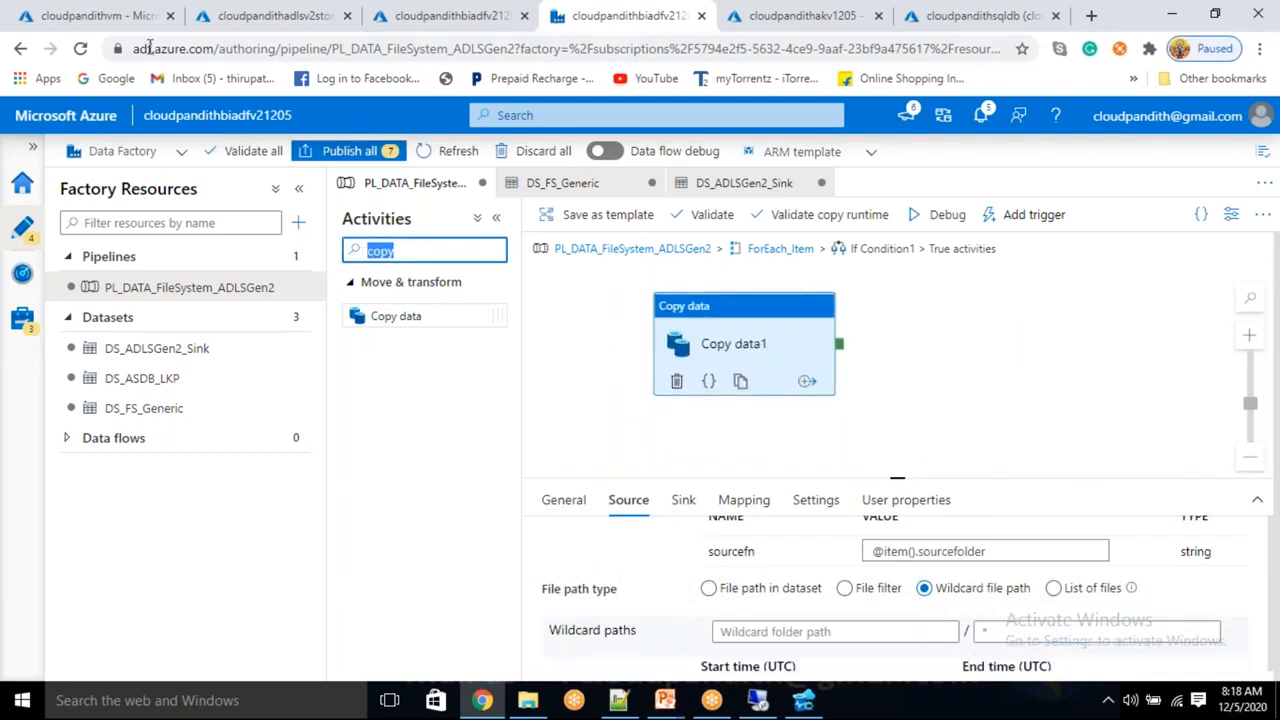
Add a Stored procedure activity after Copy data1's success, named Success_Stored_Procedure
{"action": "type", "text": "stored"}
{"action": "left_click", "coordinate": [388, 285]}
{"action": "left_click_drag", "start_coordinate": [405, 315], "coordinate": [1008, 316]}
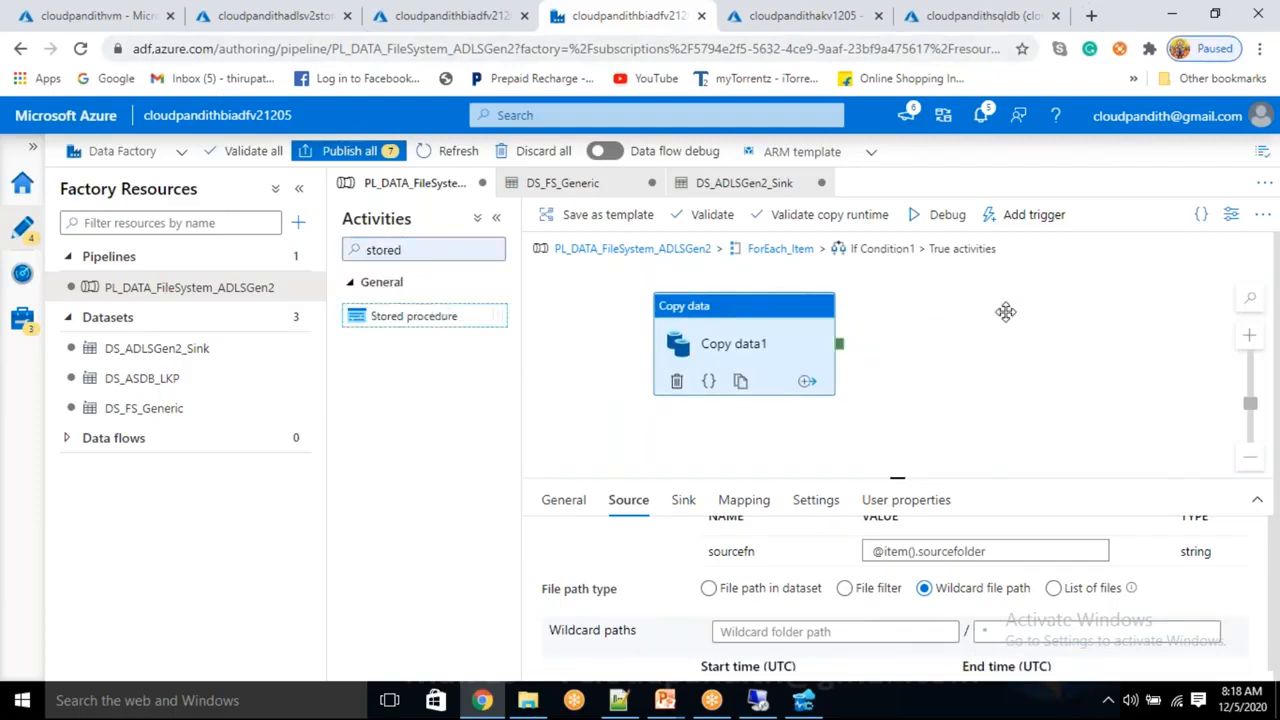
{"action": "left_click_drag", "start_coordinate": [842, 362], "coordinate": [1010, 298]}
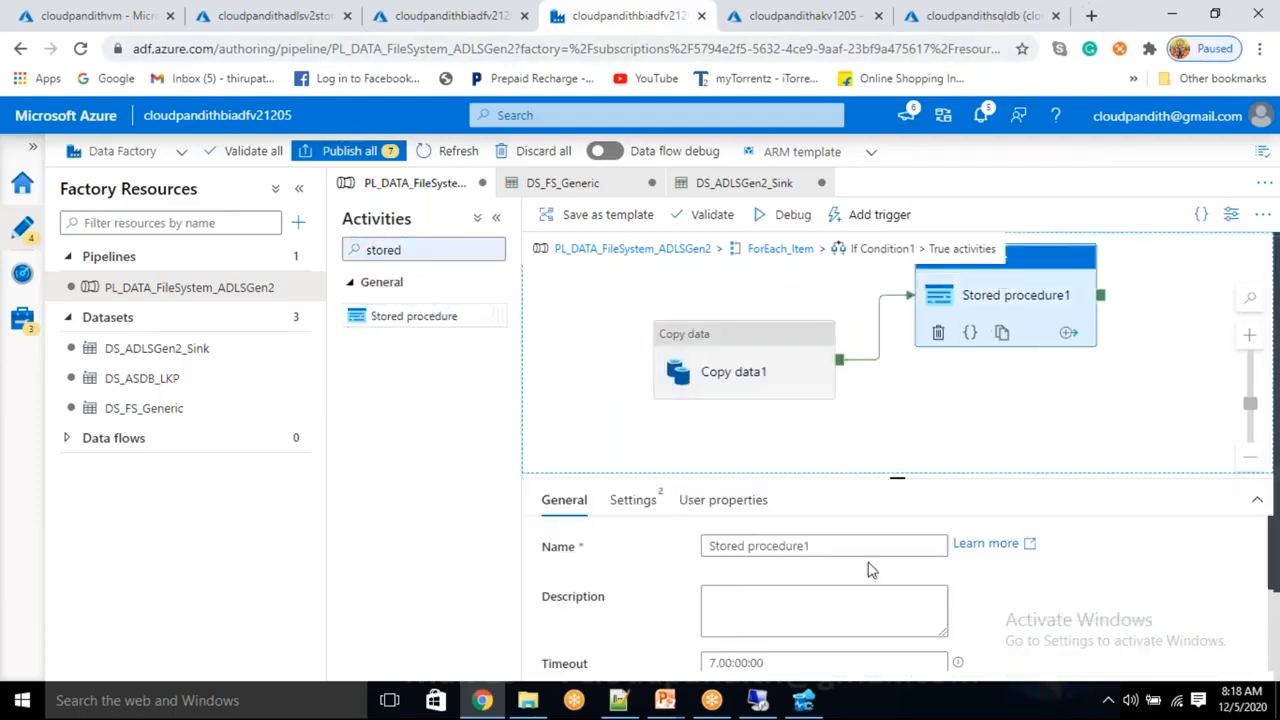
{"action": "left_click_drag", "start_coordinate": [862, 547], "coordinate": [426, 592]}
{"action": "key", "text": "BackSpace"}
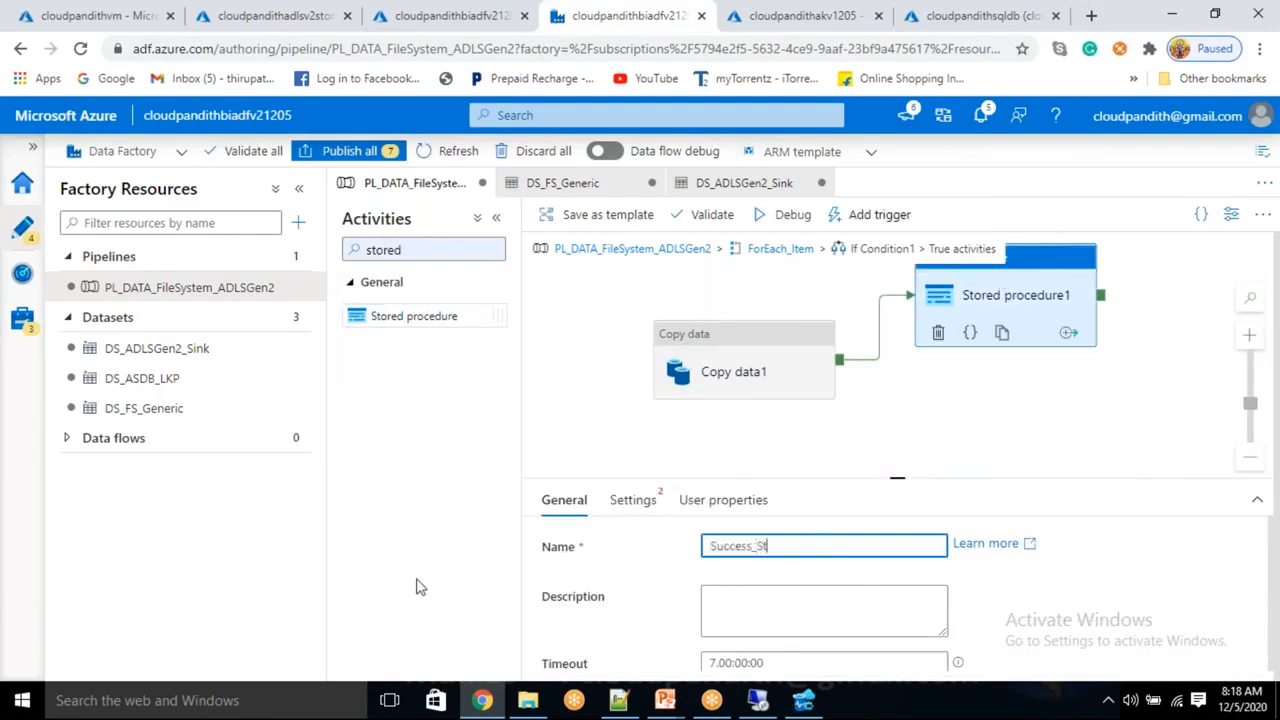
{"action": "type", "text": "Success_Stored_Procedure"}
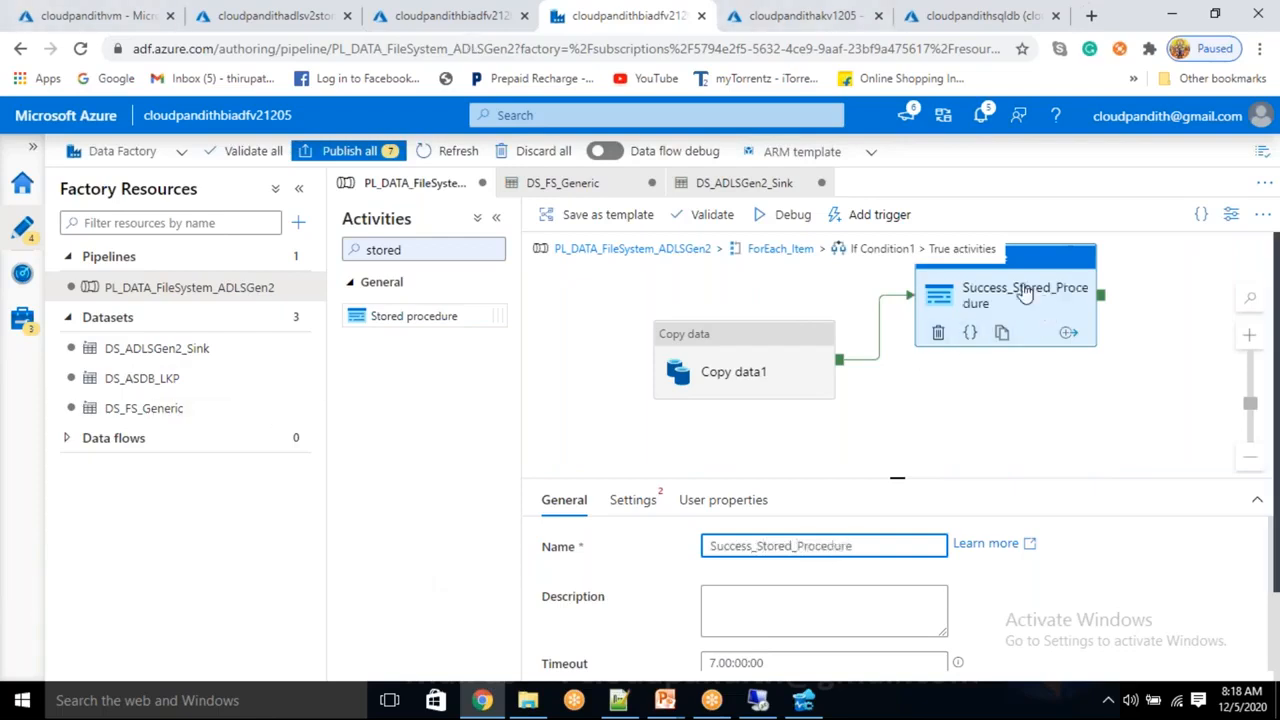
Point it at LS_ASDB and [dbo].[metadata_usp] and import the procedure's parameters
{"action": "left_click", "coordinate": [617, 500]}
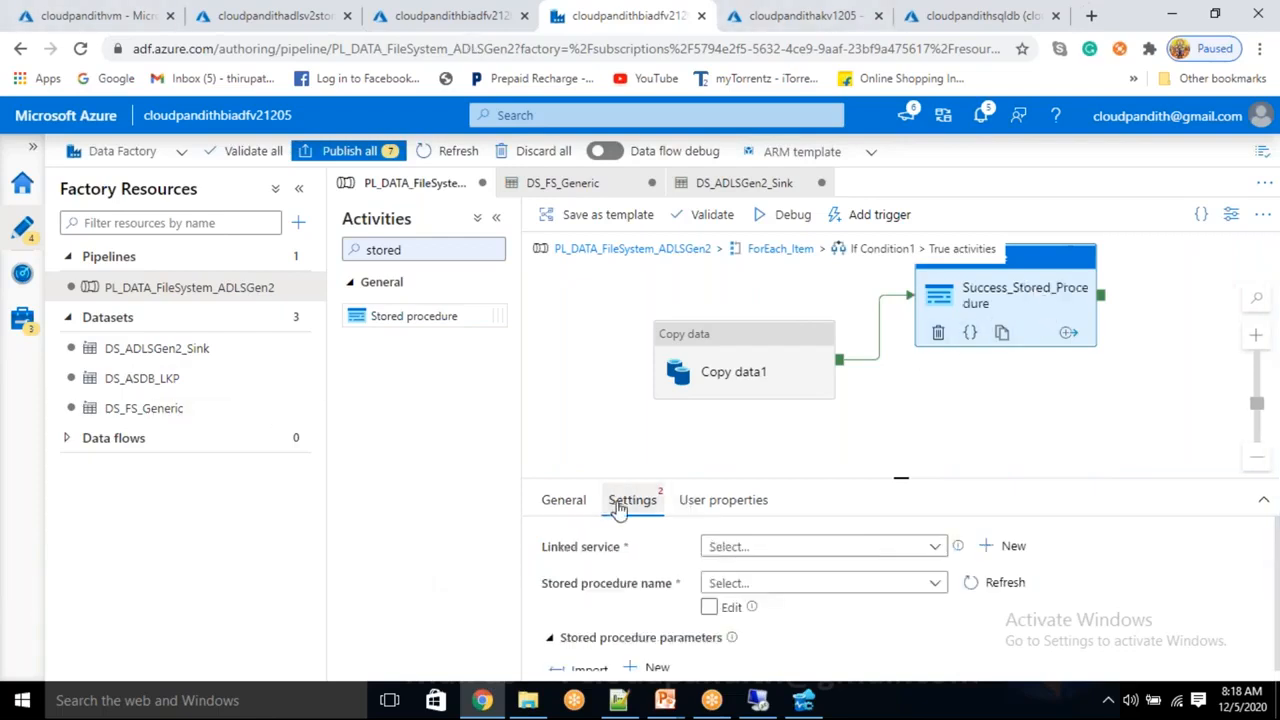
{"action": "left_click", "coordinate": [808, 548]}
{"action": "left_click", "coordinate": [777, 600]}
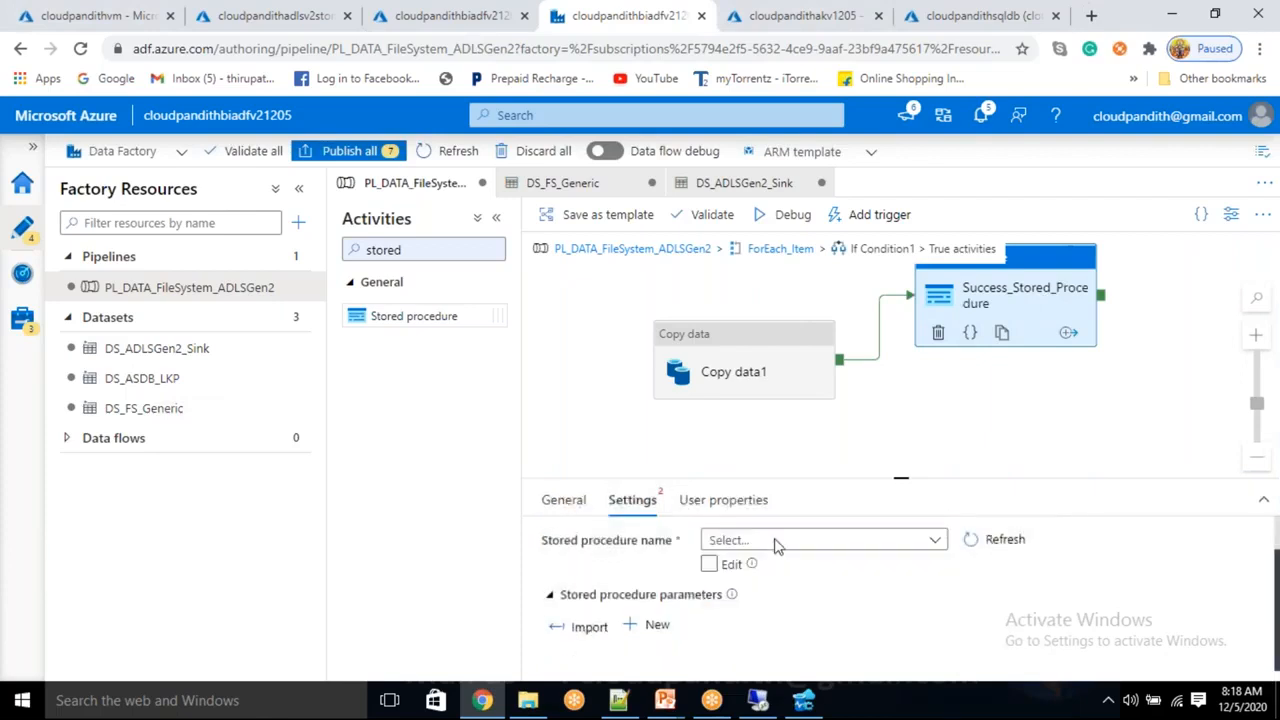
{"action": "left_click", "coordinate": [771, 541]}
{"action": "left_click", "coordinate": [781, 540]}
{"action": "left_click", "coordinate": [781, 540]}
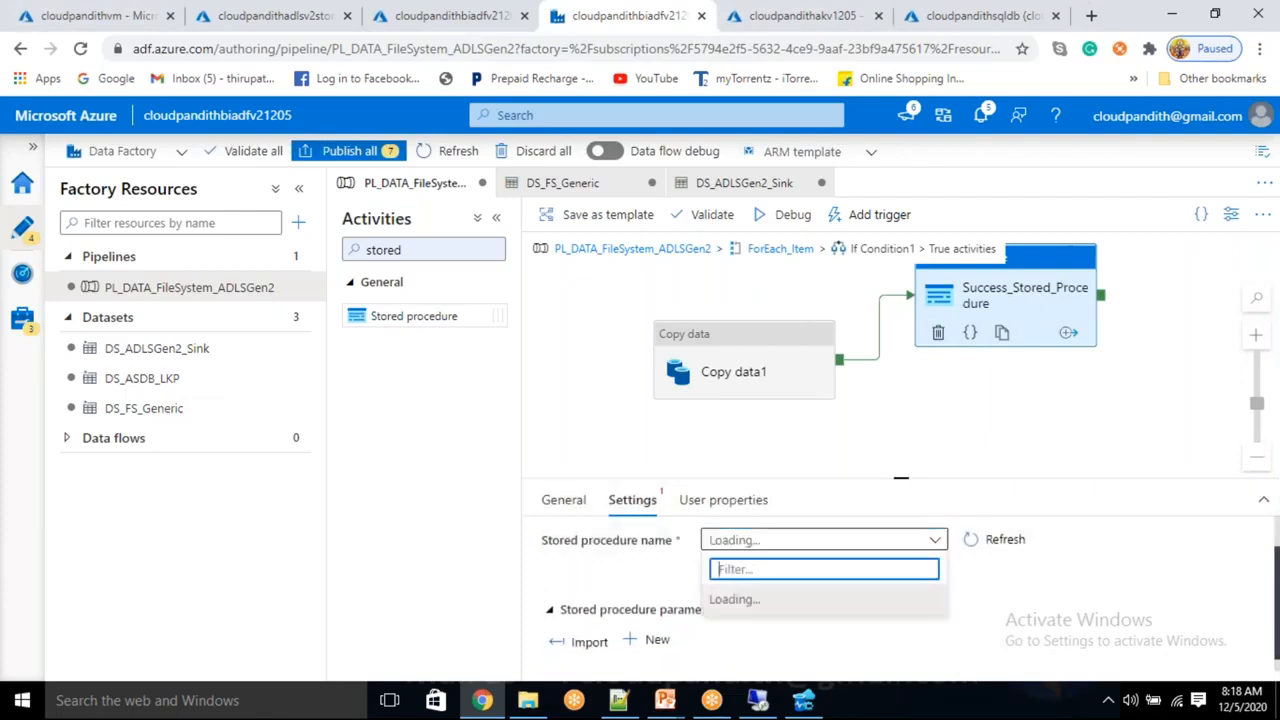
{"action": "left_click", "coordinate": [781, 540]}
{"action": "left_click", "coordinate": [781, 540]}
{"action": "left_click", "coordinate": [757, 629]}
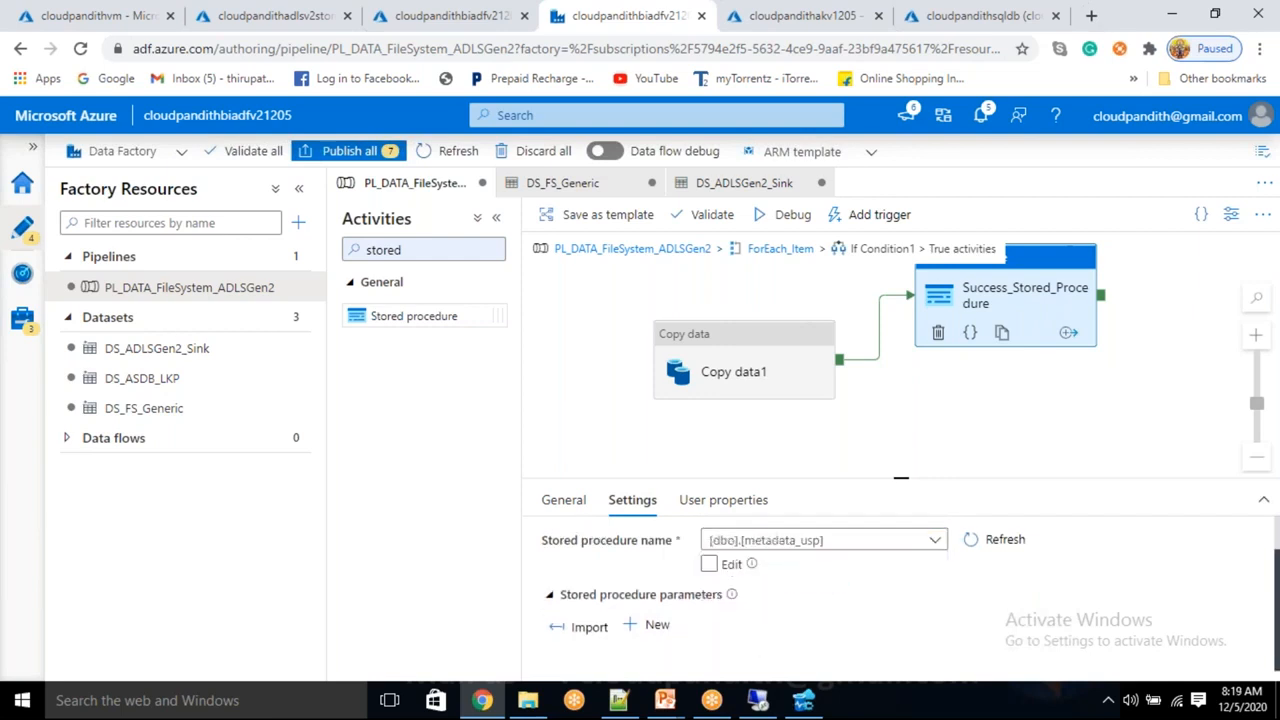
{"action": "left_click", "coordinate": [595, 630]}
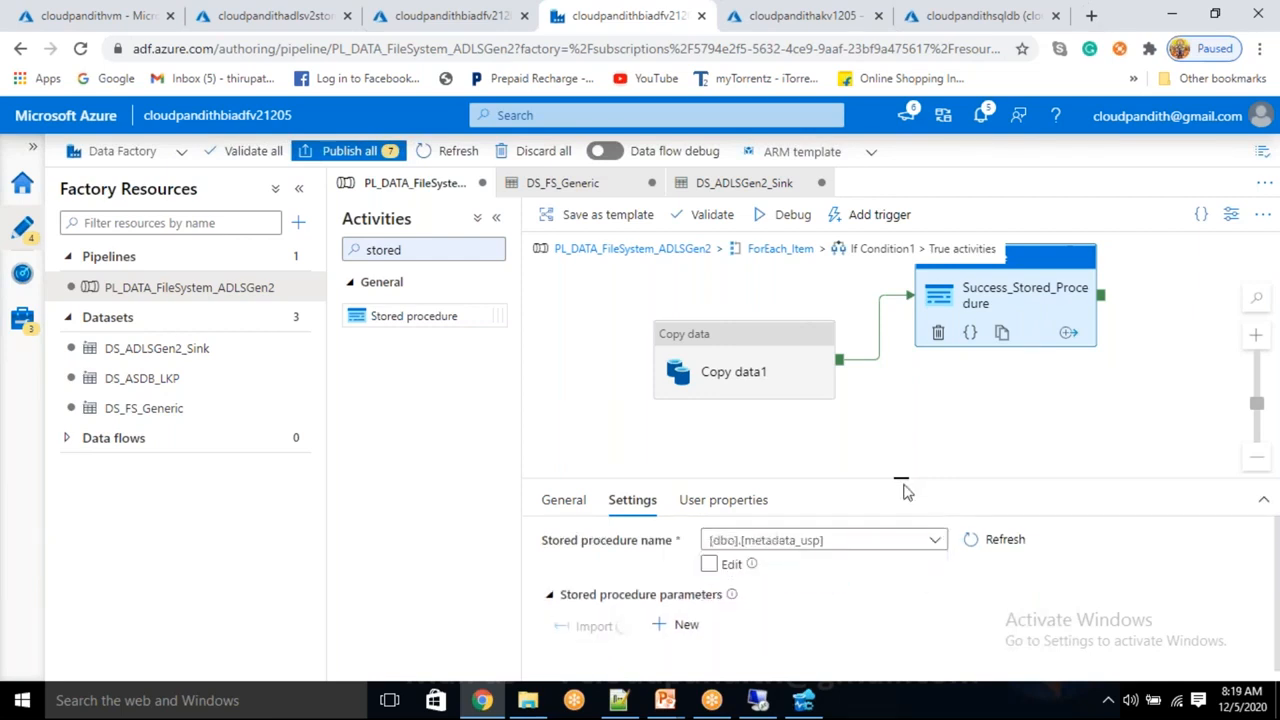
{"action": "left_click_drag", "start_coordinate": [901, 478], "coordinate": [901, 380]}
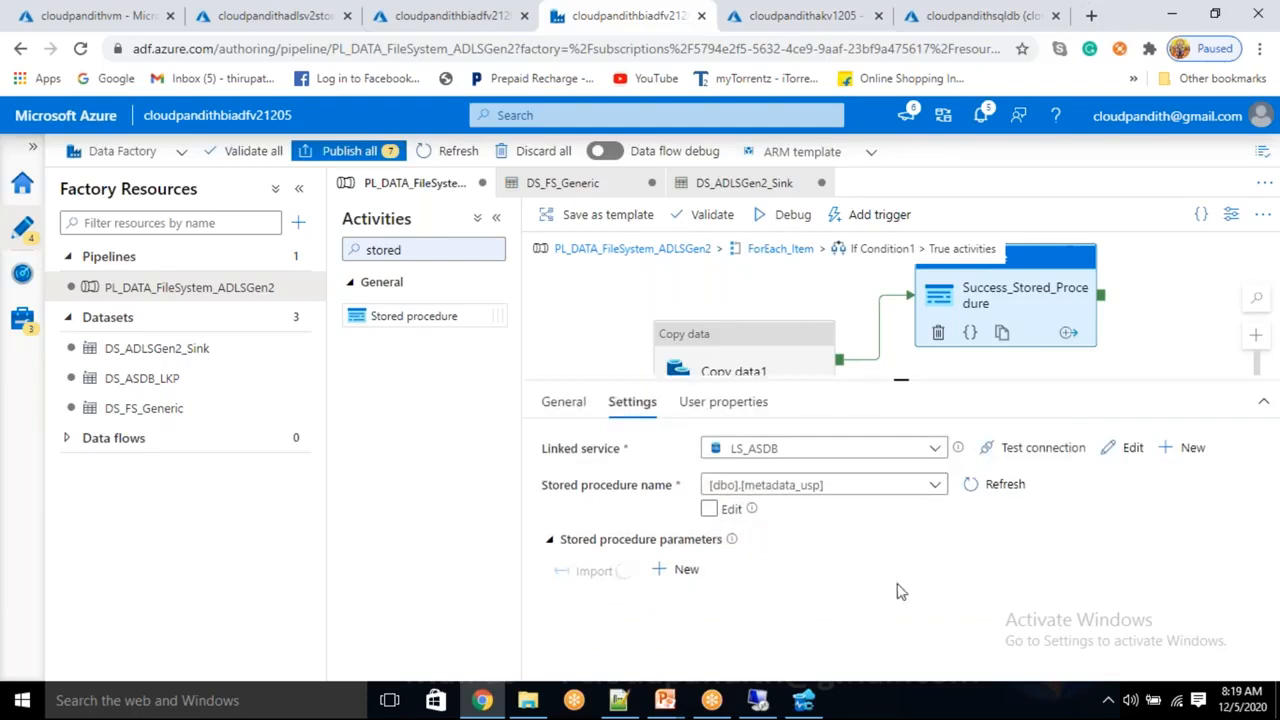
{"action": "left_click", "coordinate": [921, 637]}
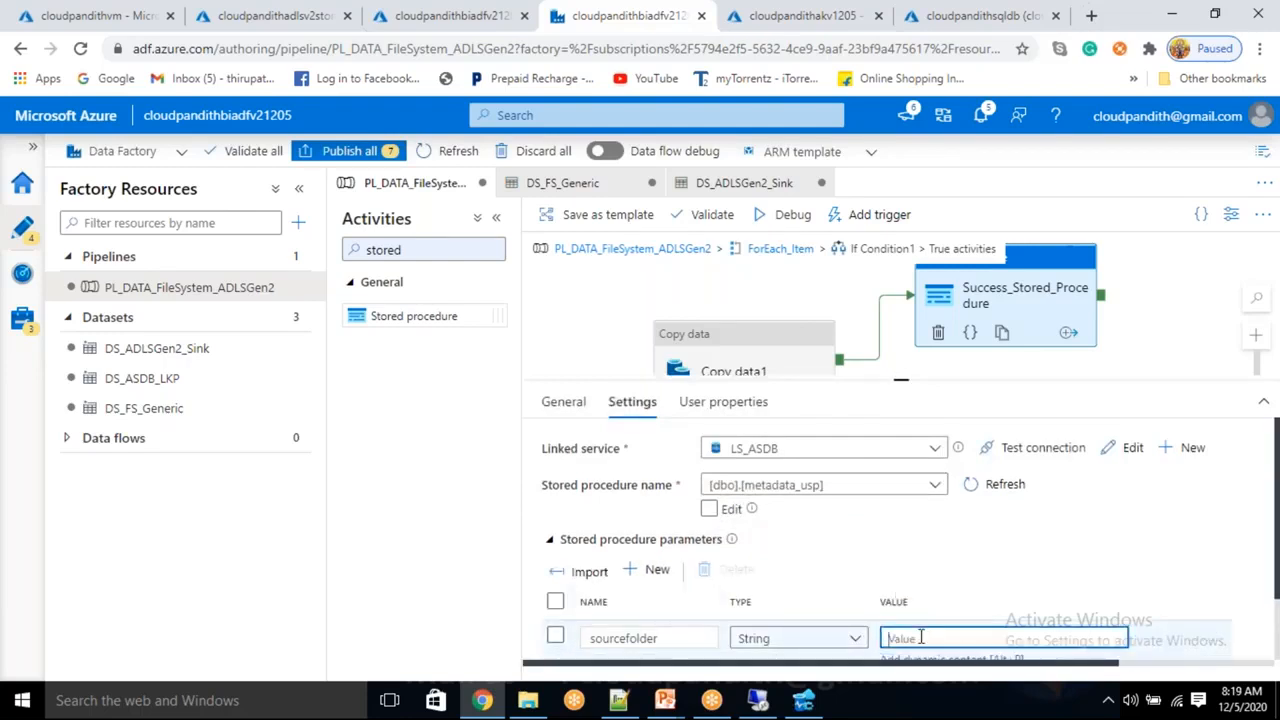
{"action": "scroll", "coordinate": [921, 637], "scroll_direction": "down", "scroll_amount": 2}
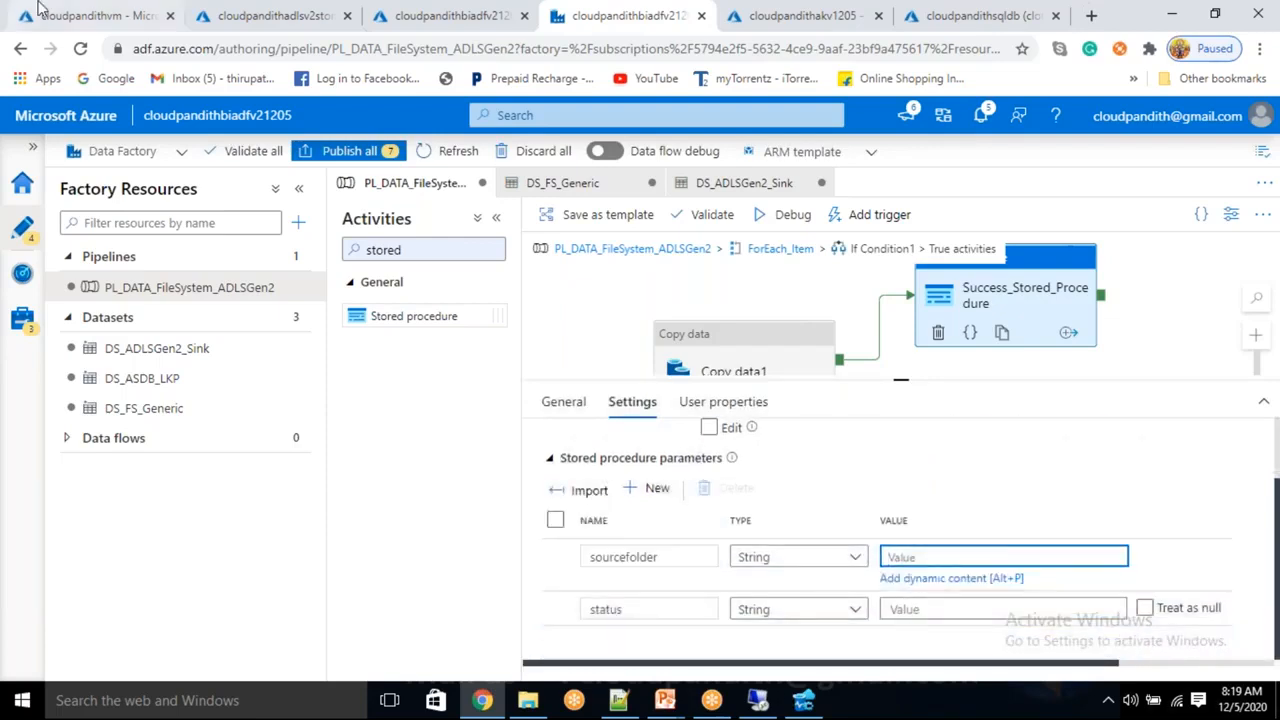
{"action": "key", "text": "ctrl+v"}
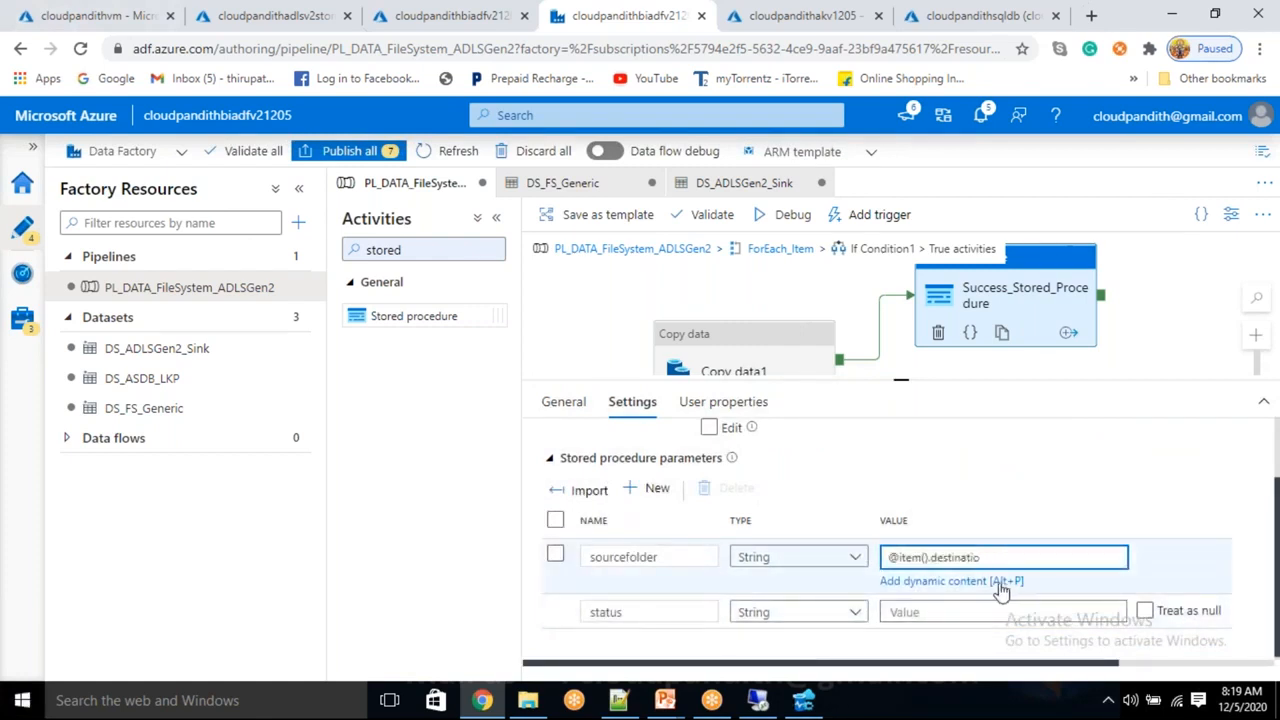
{"action": "key", "text": "ctrl+BackSpace"}
{"action": "left_click", "coordinate": [607, 704]}
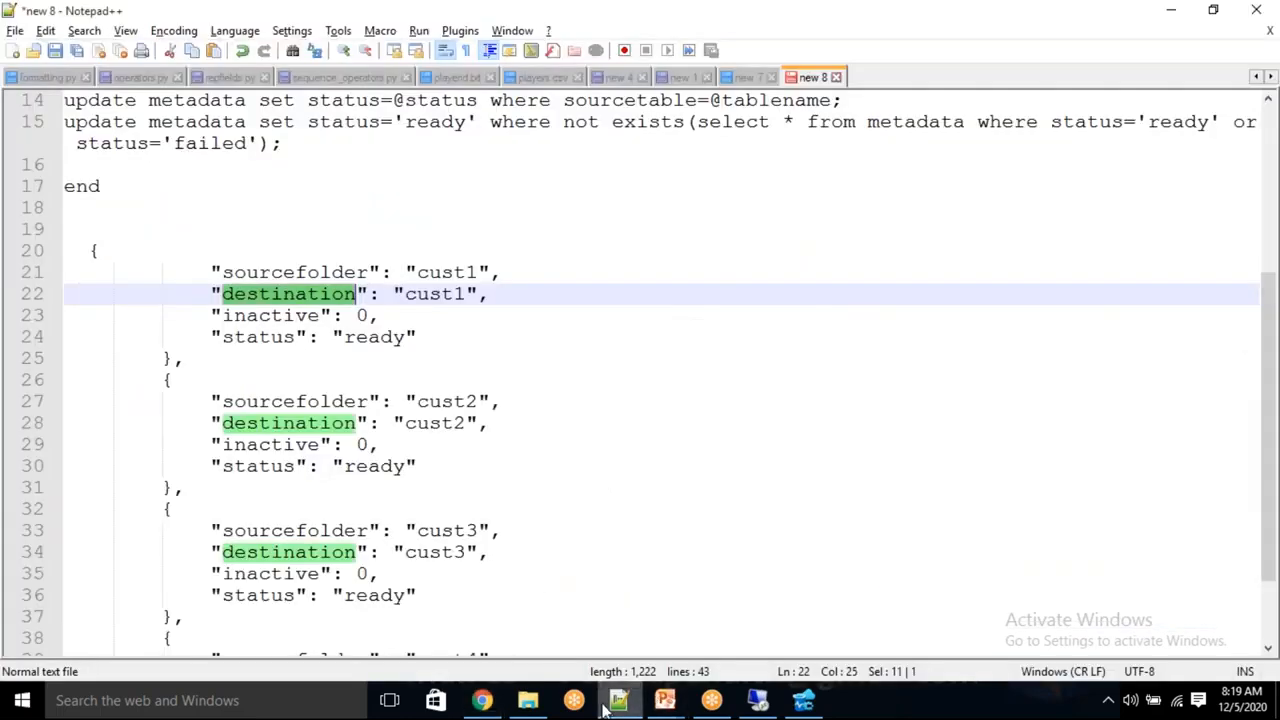
{"action": "left_click_drag", "start_coordinate": [362, 284], "coordinate": [344, 258]}
{"action": "double_click", "coordinate": [338, 275]}
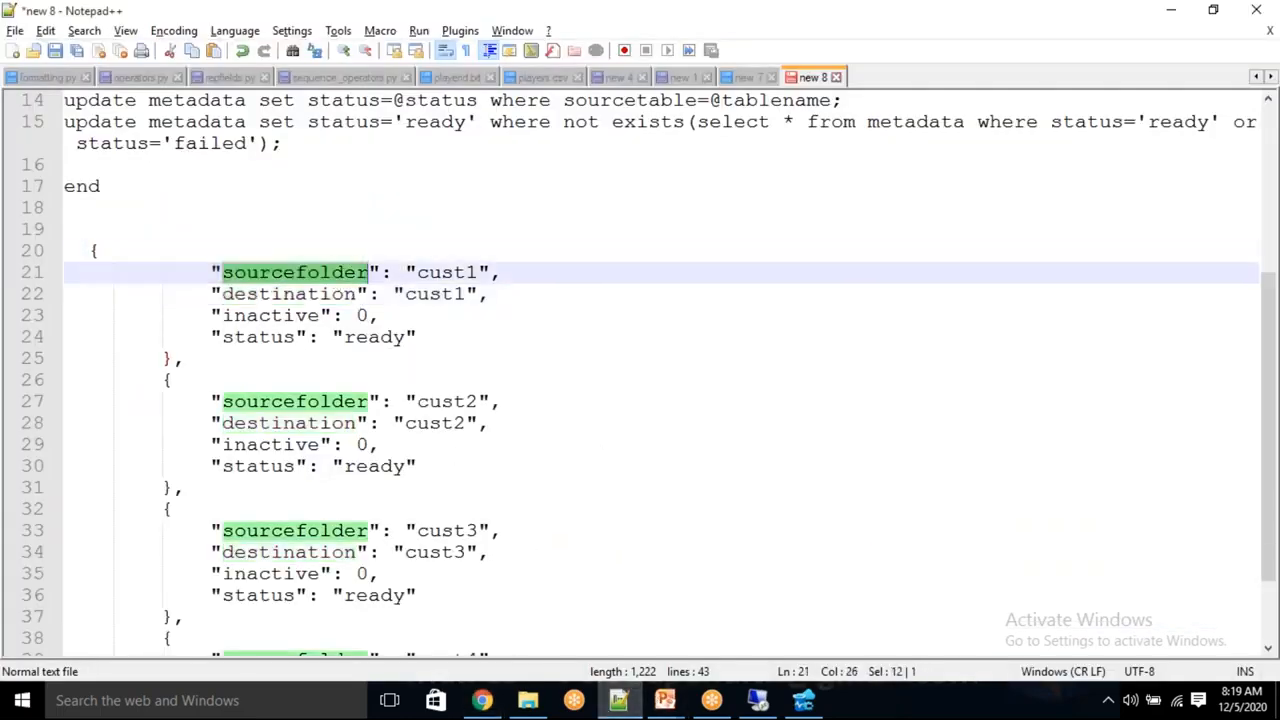
{"action": "key", "text": "alt+Tab"}
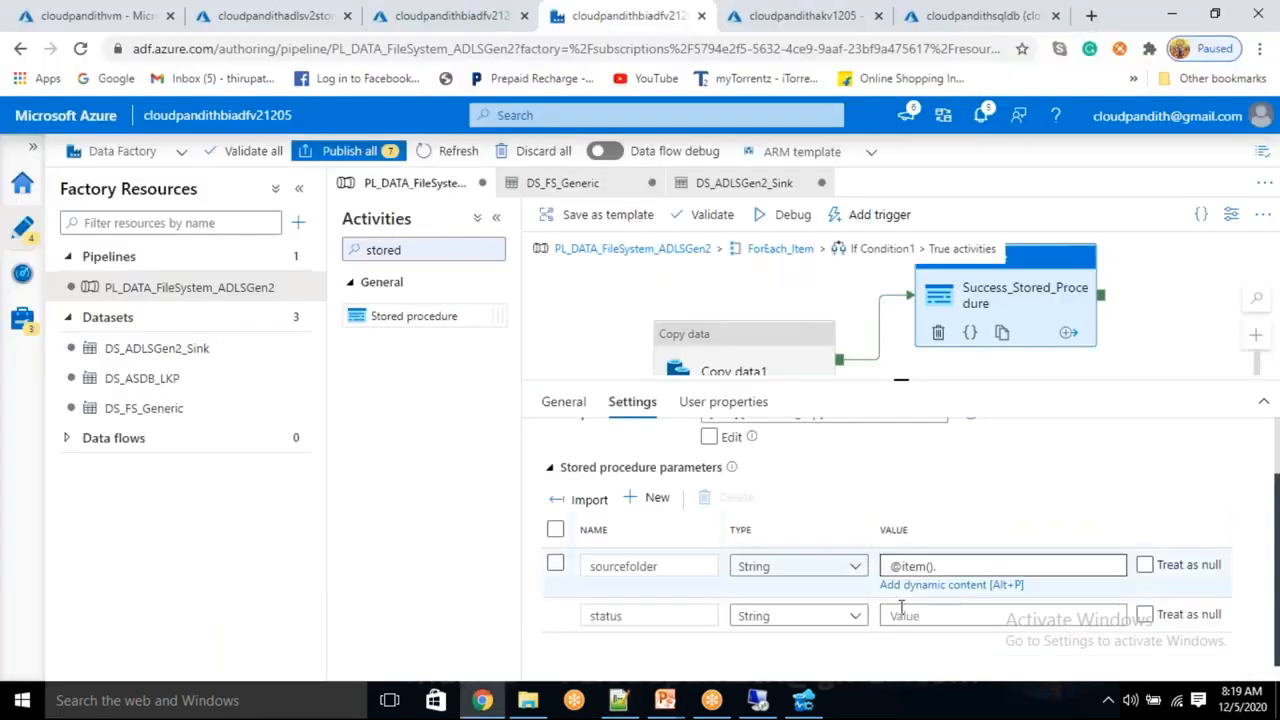
{"action": "left_click", "coordinate": [967, 561]}
{"action": "key", "text": "ctrl+v"}
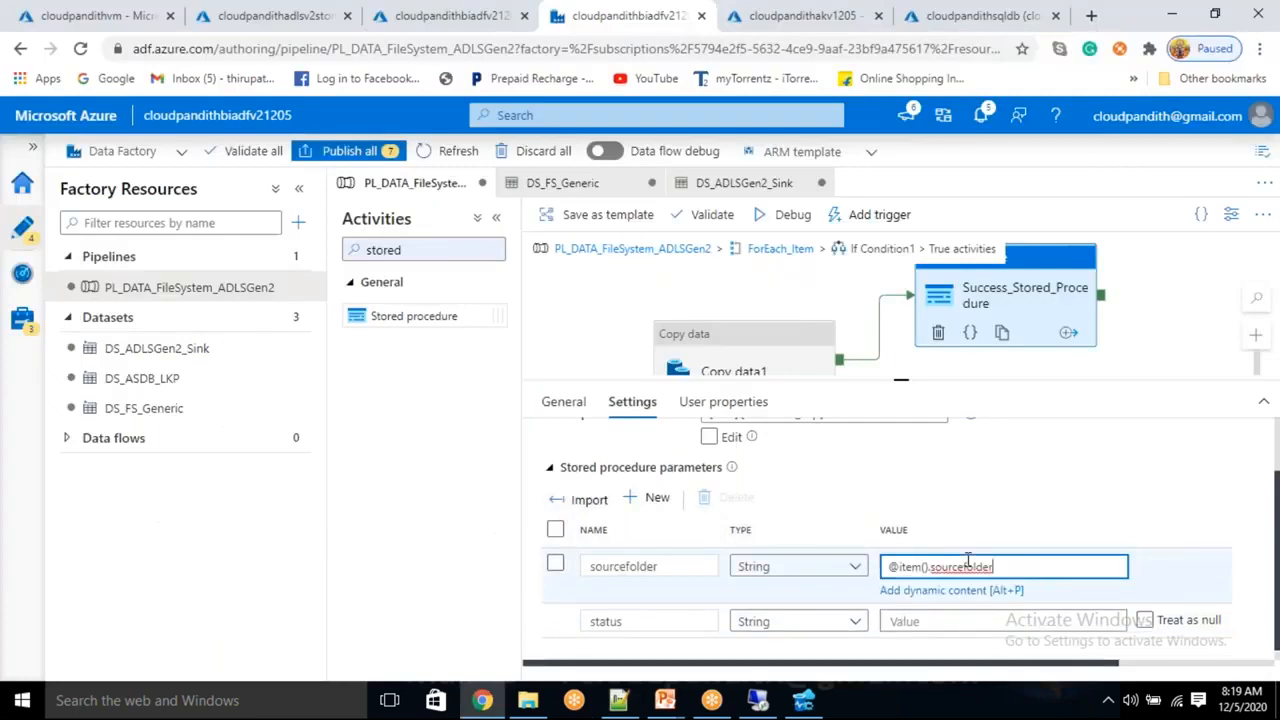
{"action": "left_click", "coordinate": [905, 621]}
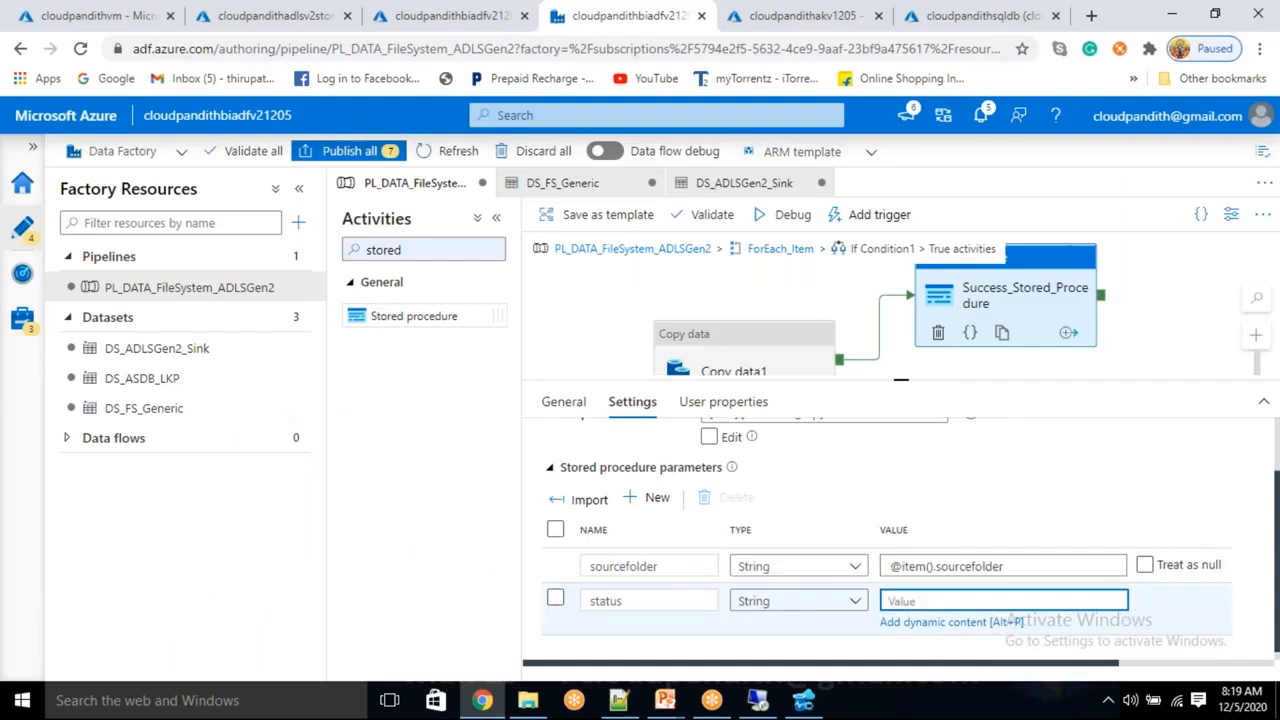
{"action": "type", "text": "success"}
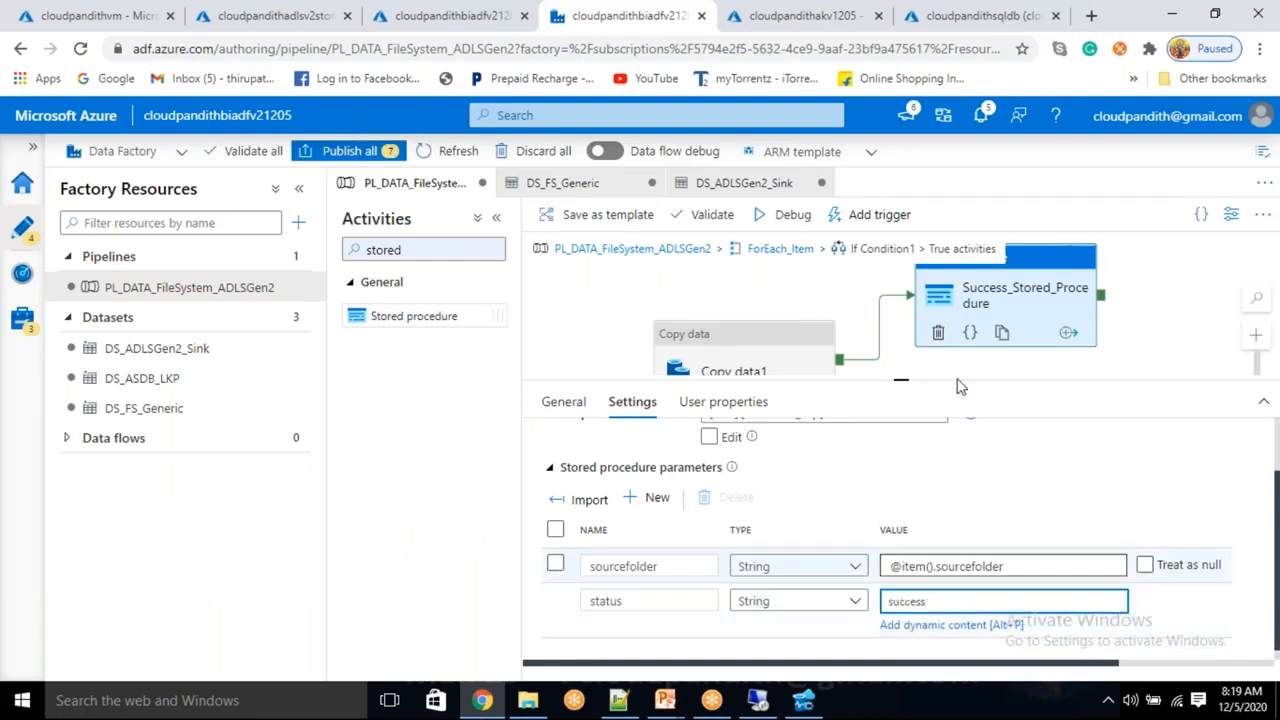
{"action": "left_click", "coordinate": [1002, 334]}
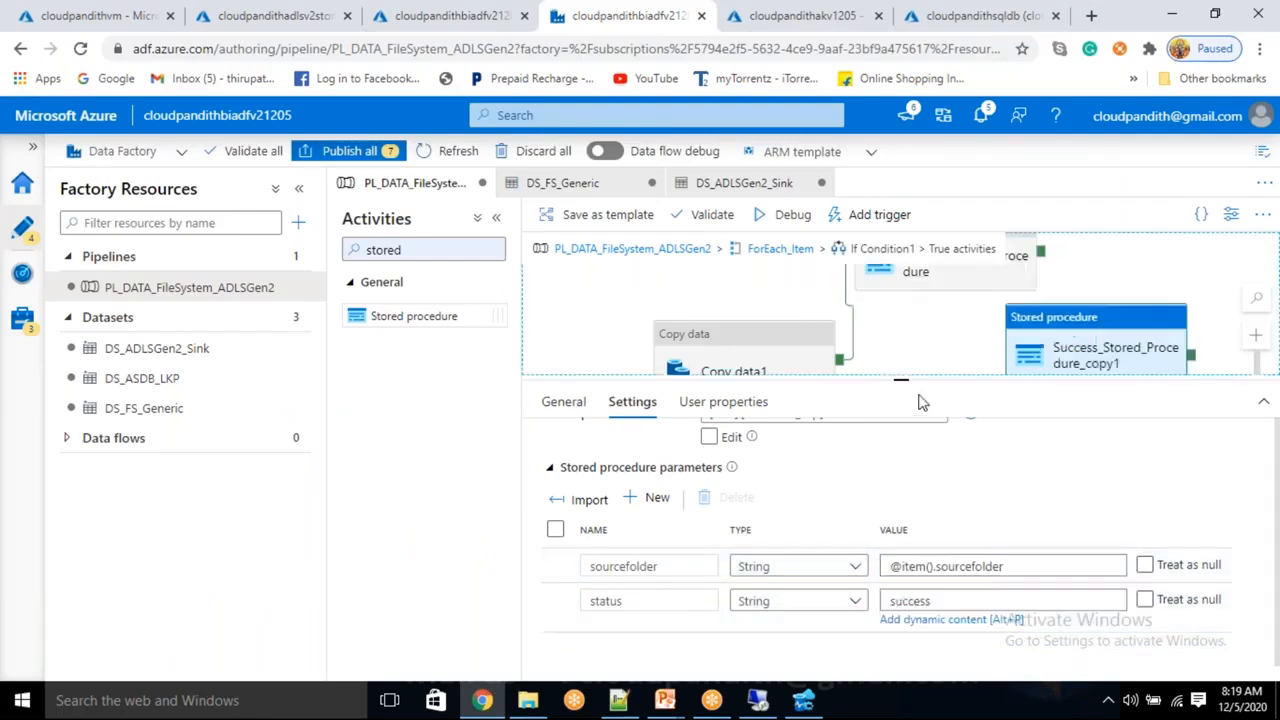
Link Copy data1 to the copied procedure and rename the copy Failure_Stored_Procedure
{"action": "left_click_drag", "start_coordinate": [901, 387], "coordinate": [890, 470]}
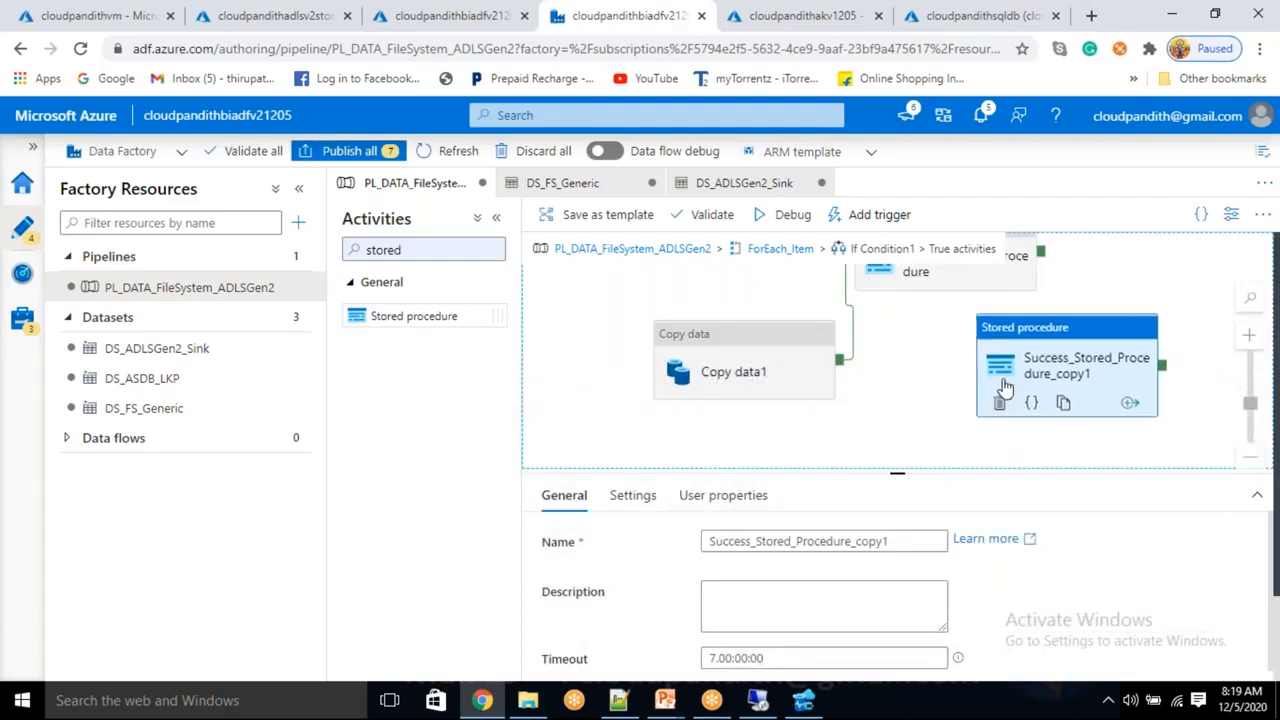
{"action": "left_click_drag", "start_coordinate": [840, 361], "coordinate": [1033, 368]}
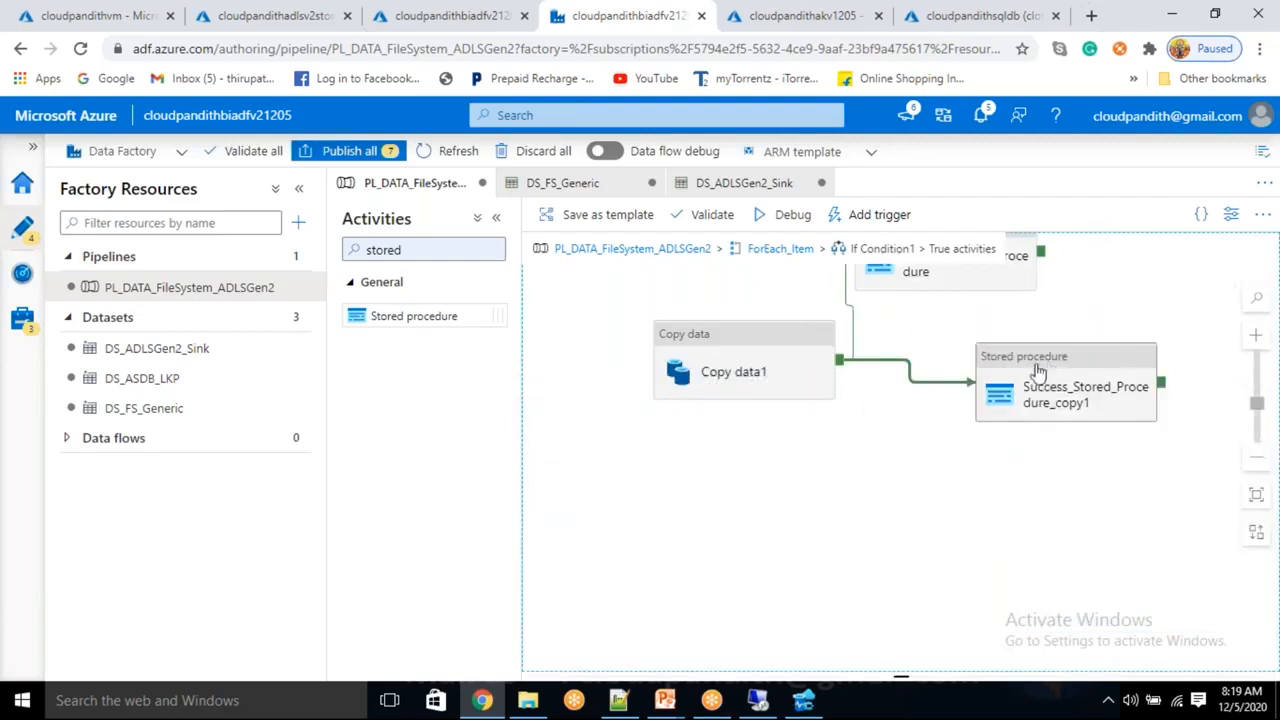
{"action": "left_click", "coordinate": [967, 382]}
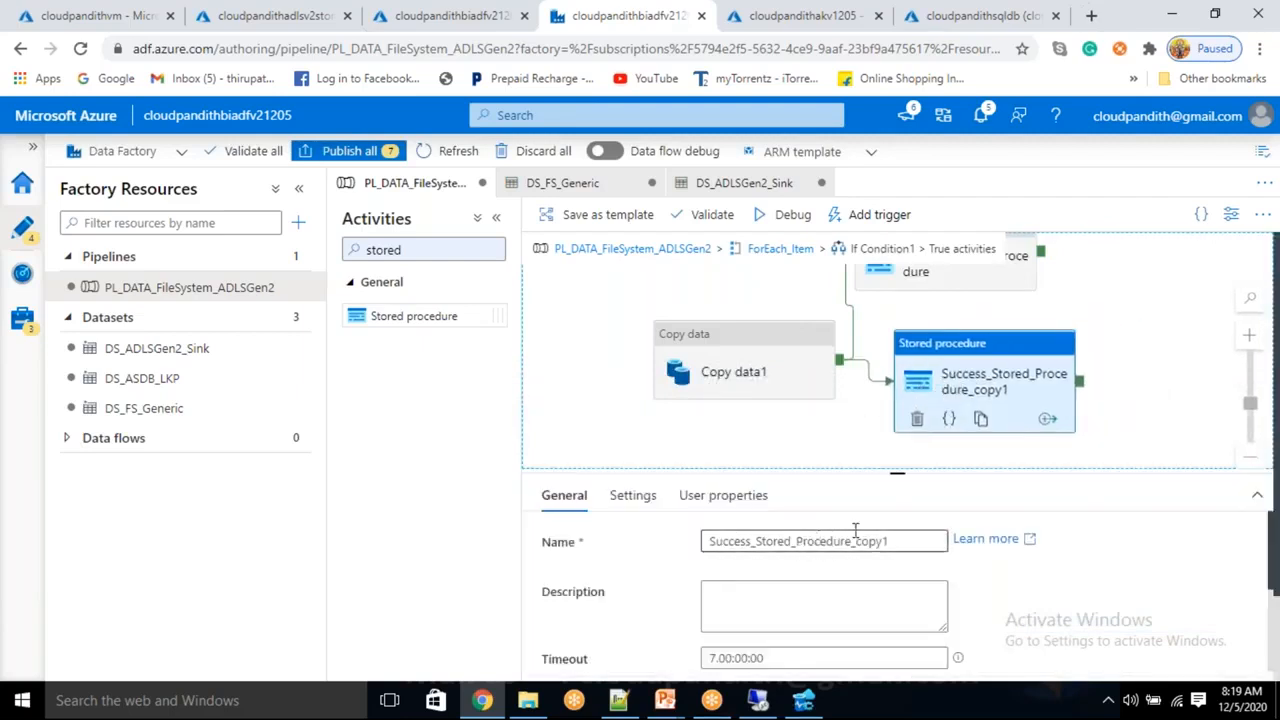
{"action": "left_click", "coordinate": [903, 543]}
{"action": "key", "text": "BackSpace"}
{"action": "key", "text": "BackSpace"}
{"action": "key", "text": "BackSpace"}
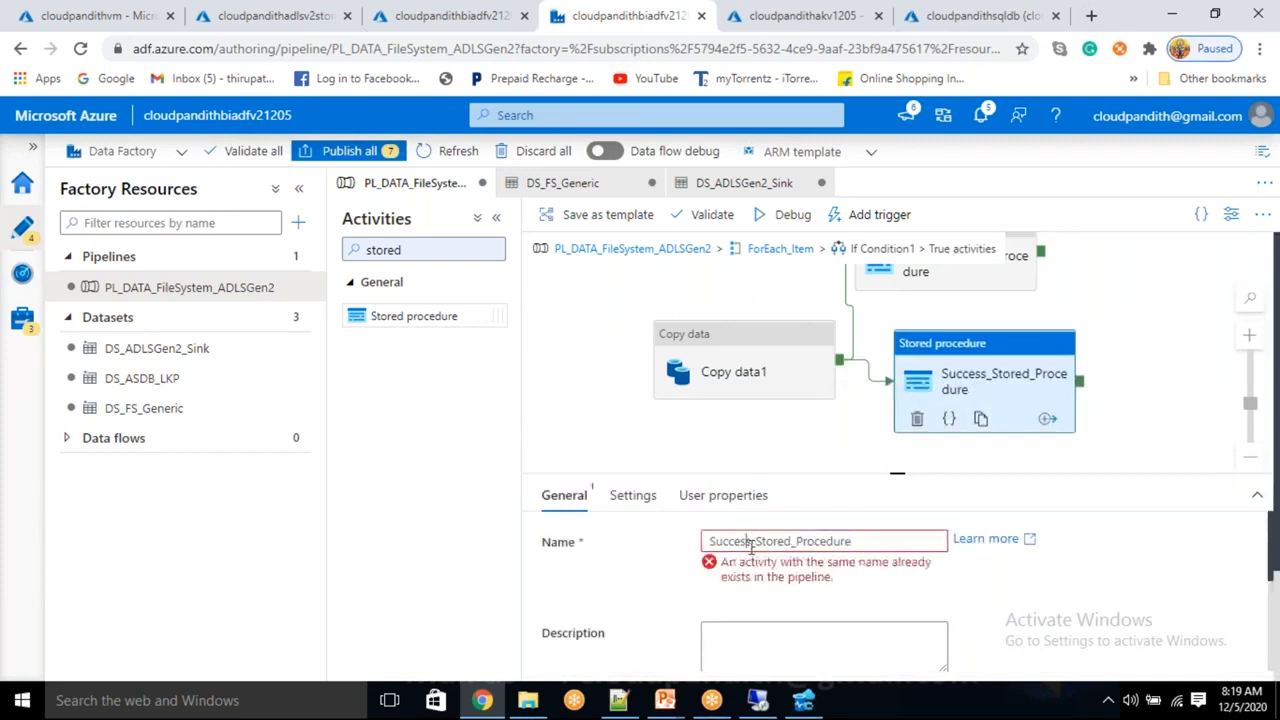
{"action": "key", "text": "BackSpace"}
{"action": "key", "text": "BackSpace"}
{"action": "key", "text": "BackSpace"}
{"action": "key", "text": "BackSpace"}
{"action": "key", "text": "BackSpace"}
{"action": "key", "text": "BackSpace"}
{"action": "key", "text": "BackSpace"}
{"action": "type", "text": "Failur"}
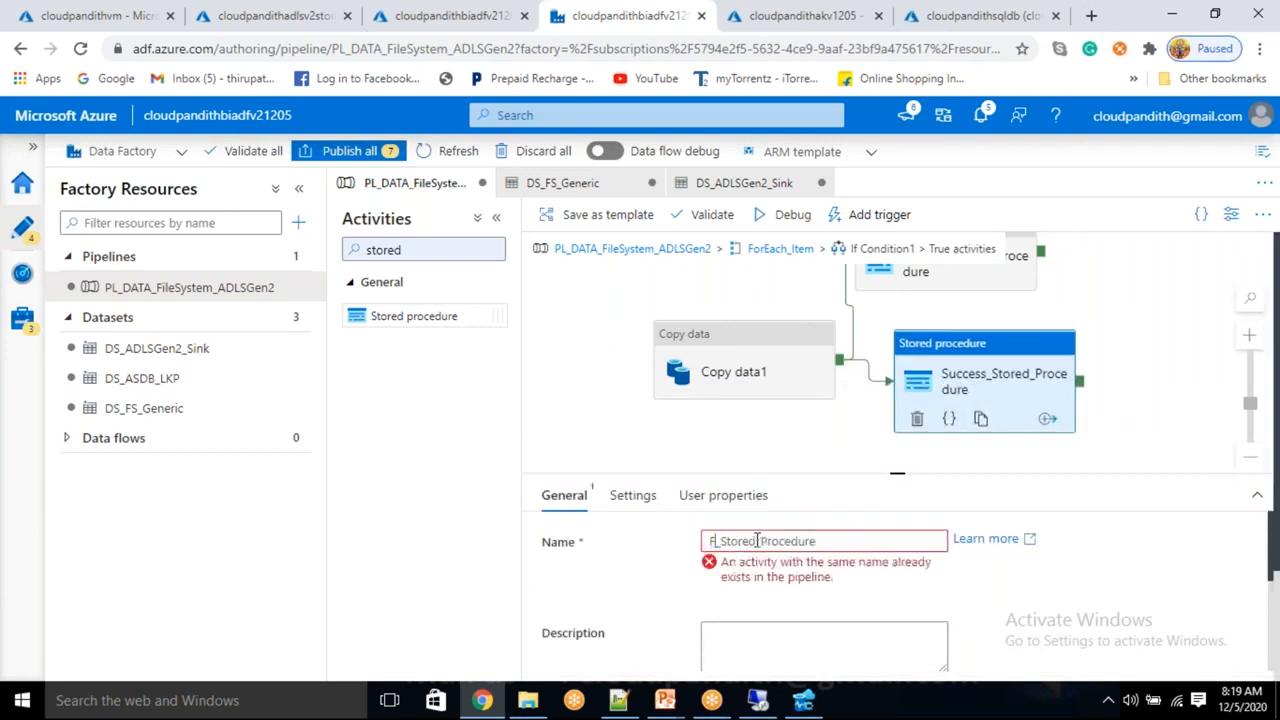
{"action": "type", "text": "e"}
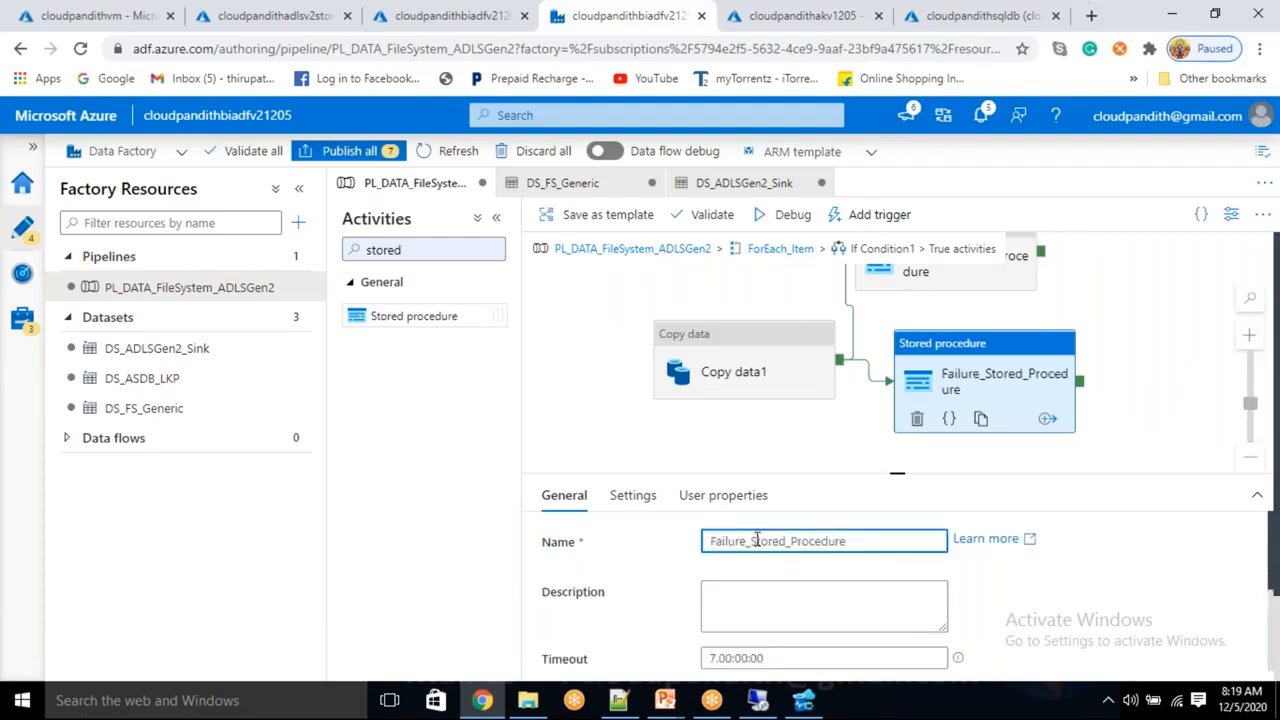
Change the stored procedure's status parameter value from success to Failure
{"action": "left_click", "coordinate": [641, 508]}
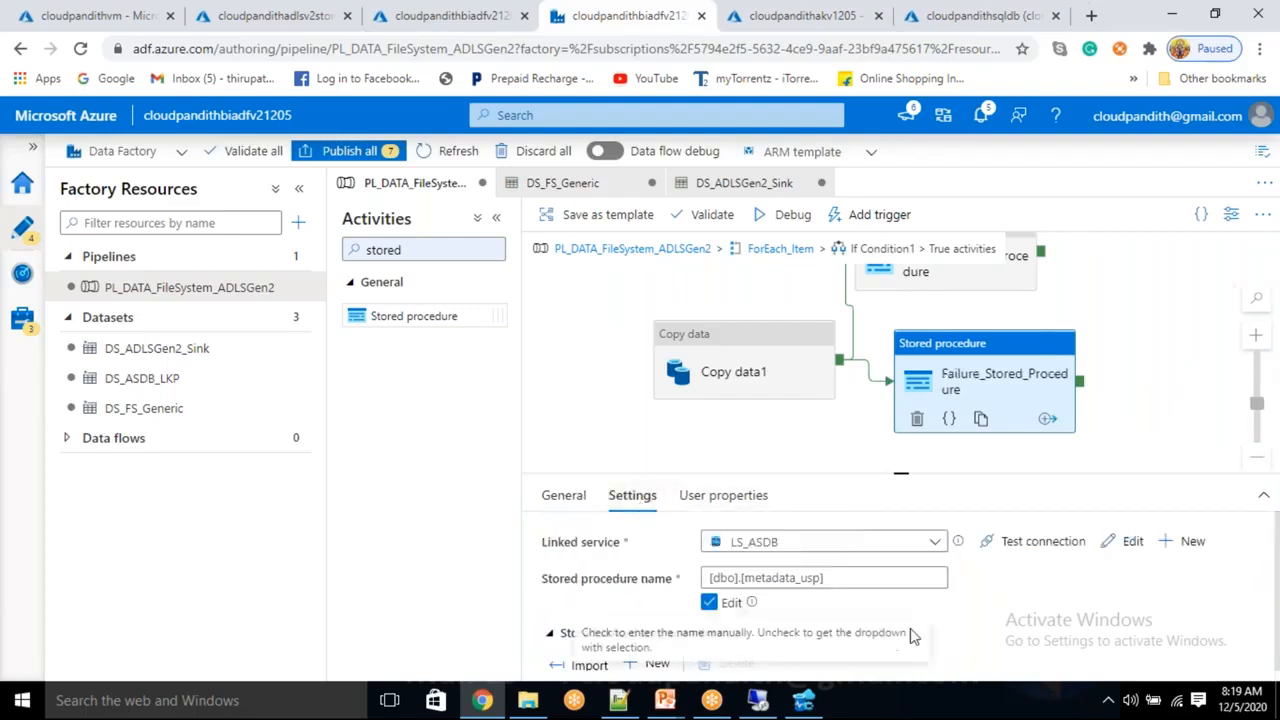
{"action": "scroll", "coordinate": [1040, 645], "scroll_direction": "down", "scroll_amount": 3}
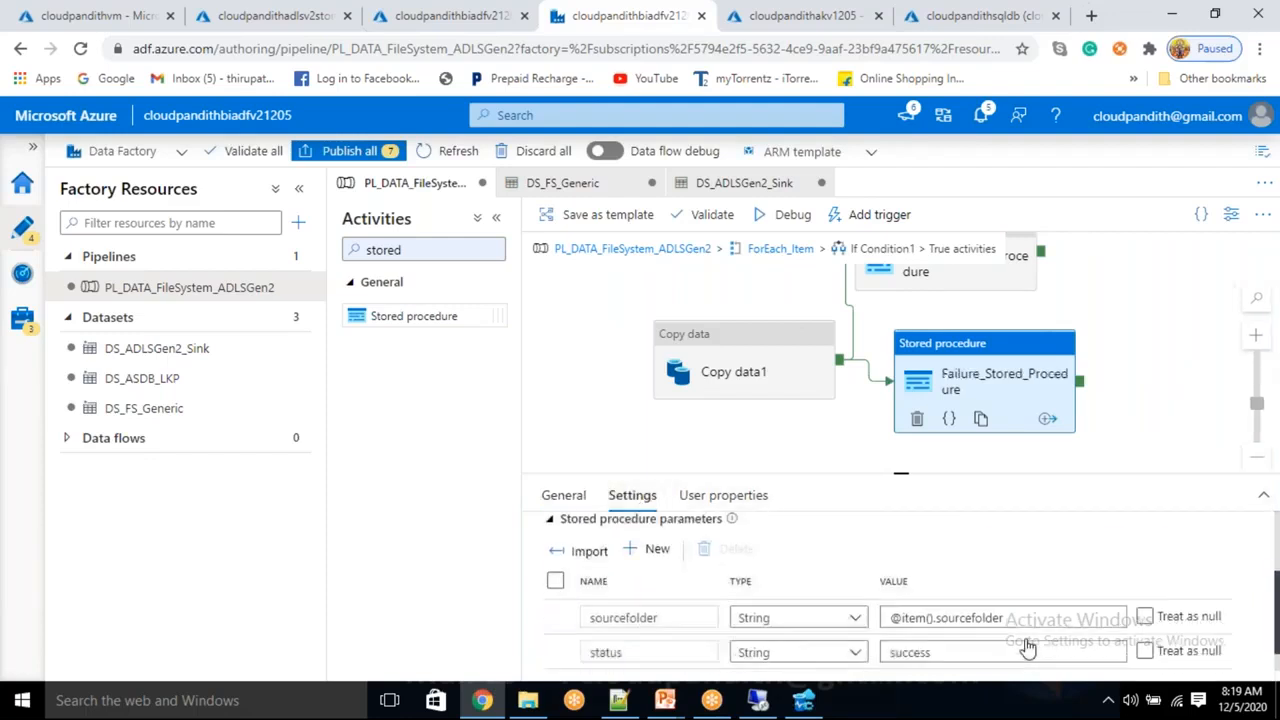
{"action": "left_click", "coordinate": [979, 622]}
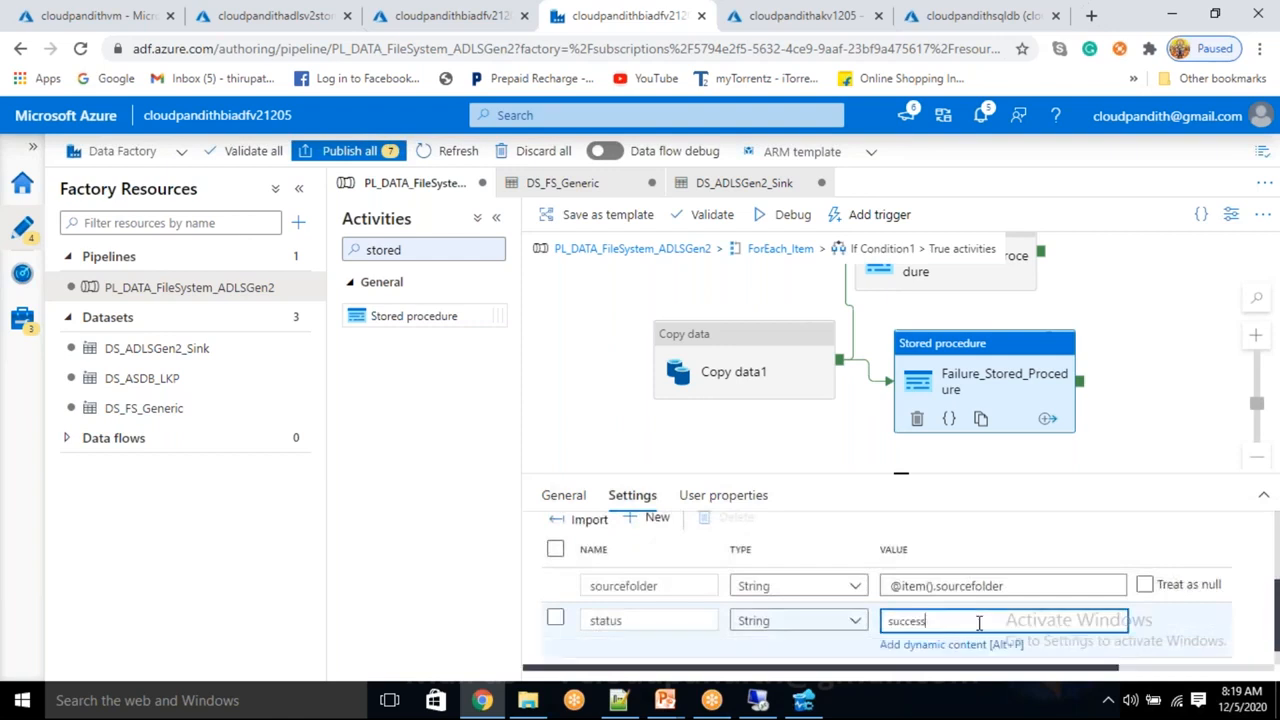
{"action": "double_click", "coordinate": [979, 622]}
{"action": "type", "text": "Failure"}
{"action": "left_click", "coordinate": [1128, 395]}
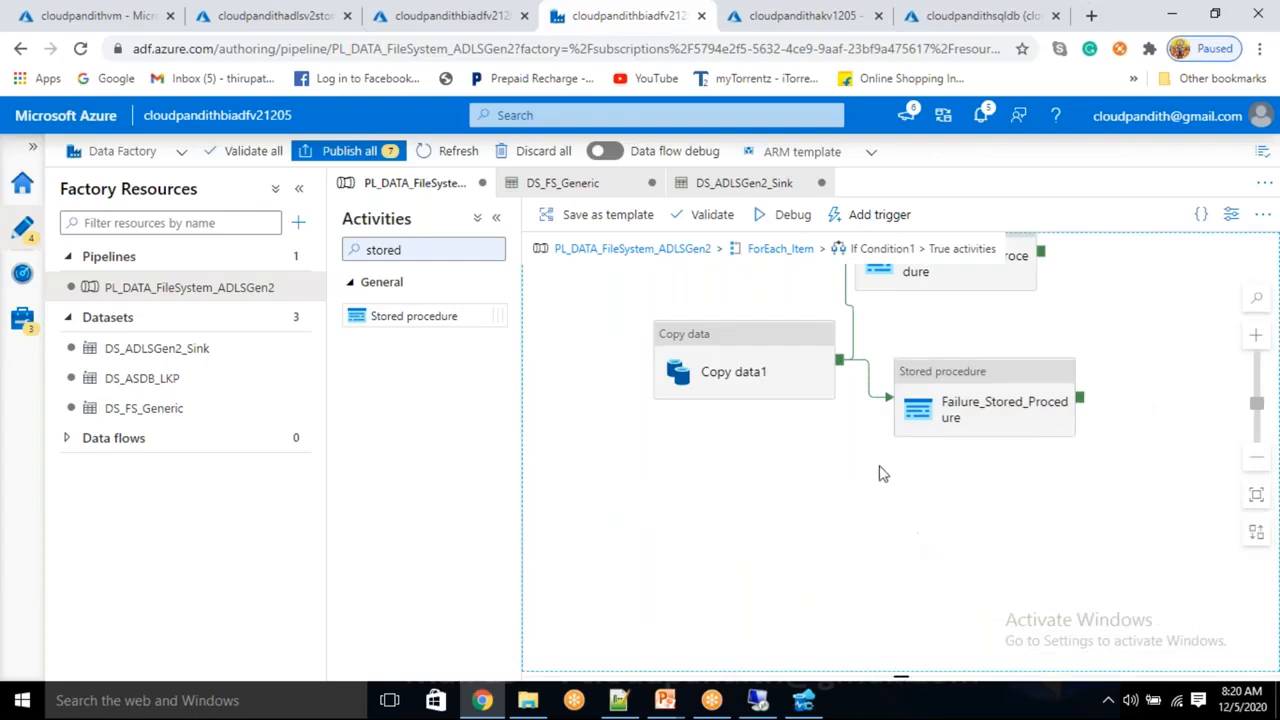
Change the Copy data1 to Failure_Stored_Procedure connector to run on failure
{"action": "left_click", "coordinate": [930, 393]}
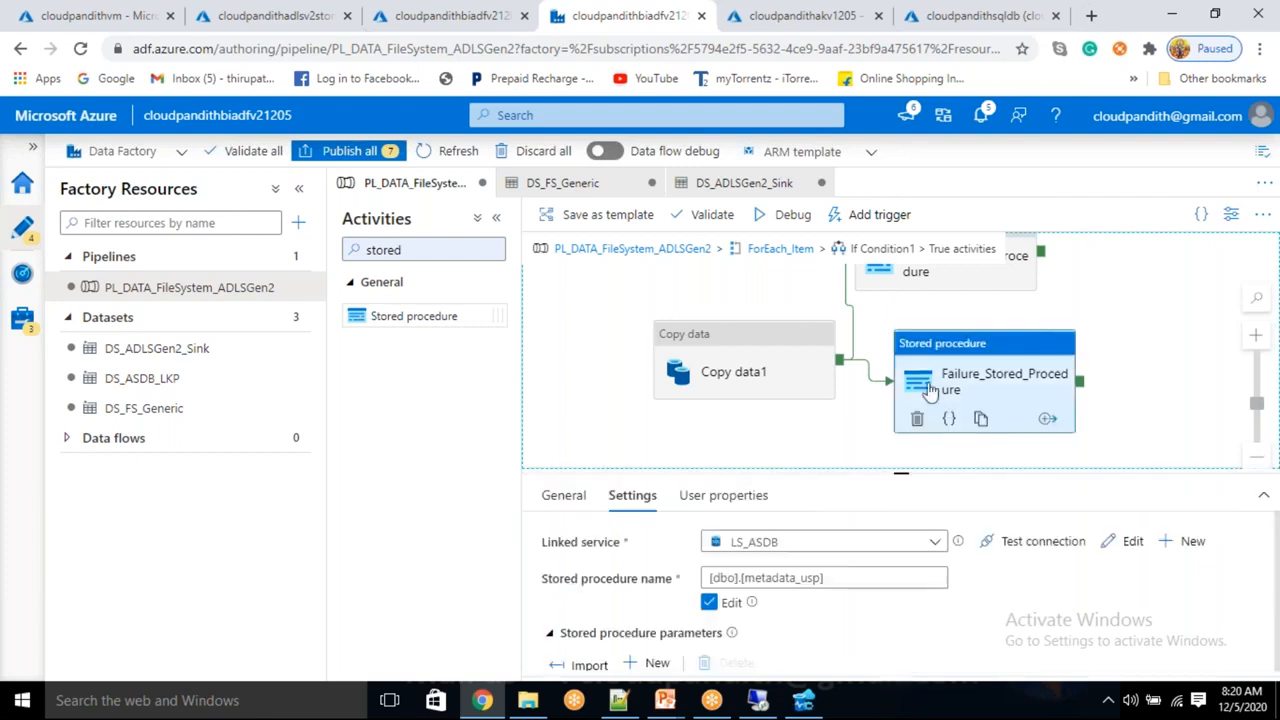
{"action": "left_click", "coordinate": [797, 382]}
{"action": "left_click", "coordinate": [968, 277]}
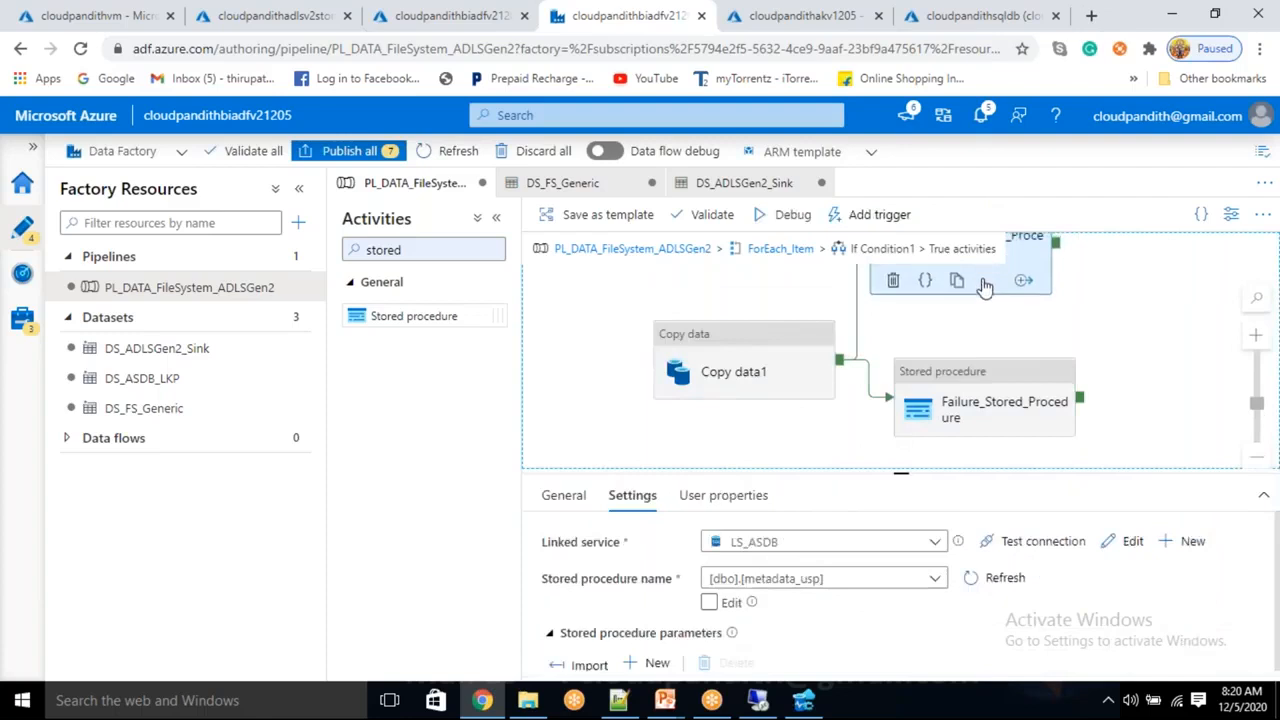
{"action": "left_click_drag", "start_coordinate": [979, 311], "coordinate": [989, 326]}
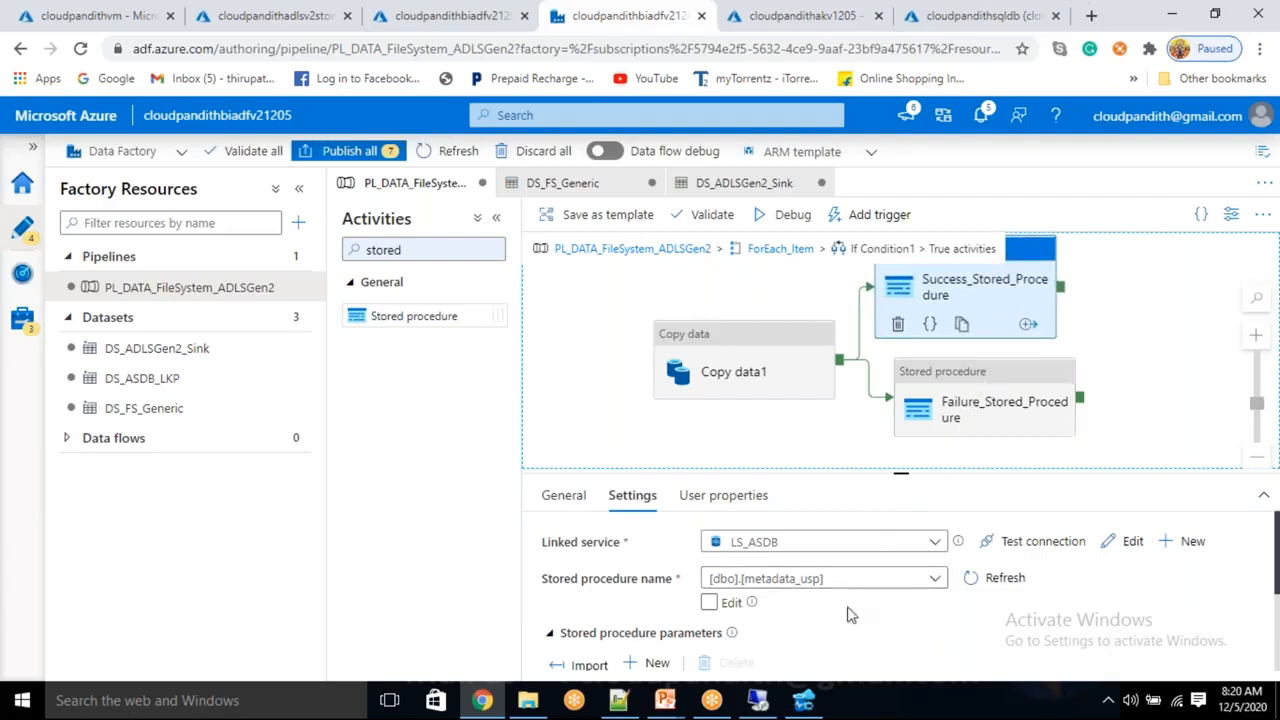
{"action": "left_click", "coordinate": [868, 374]}
{"action": "right_click", "coordinate": [869, 372]}
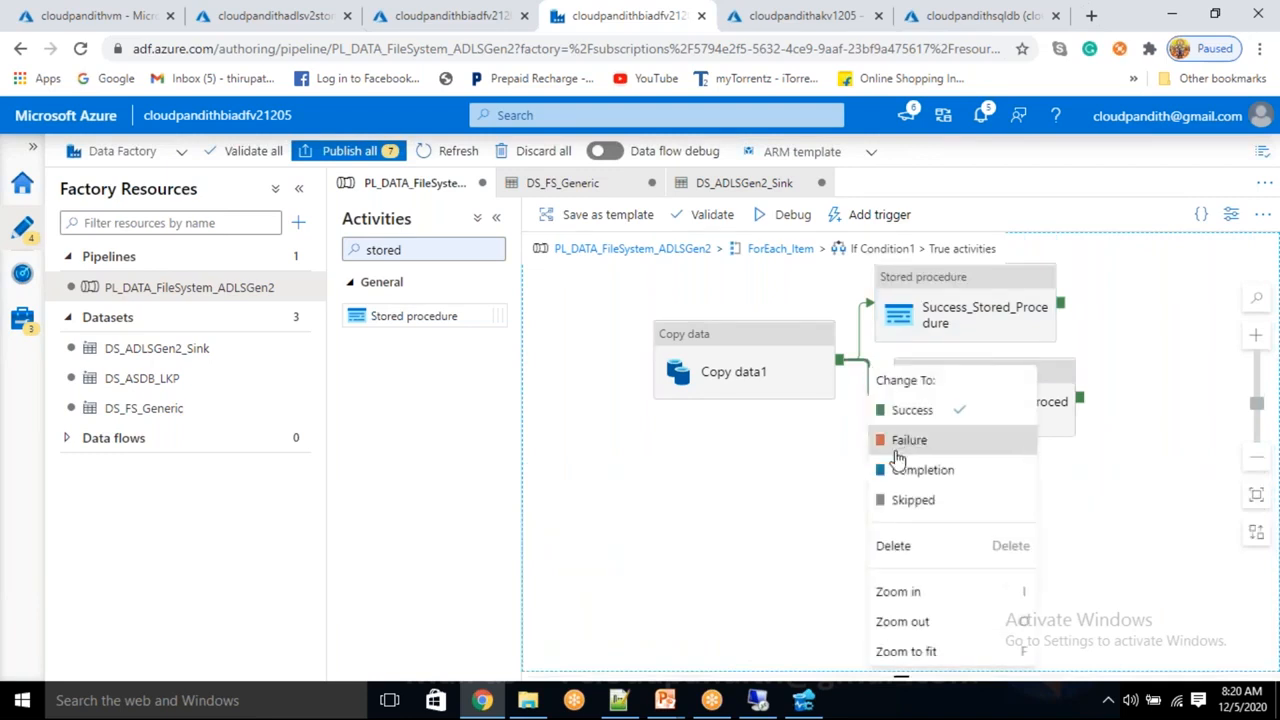
{"action": "left_click", "coordinate": [905, 441]}
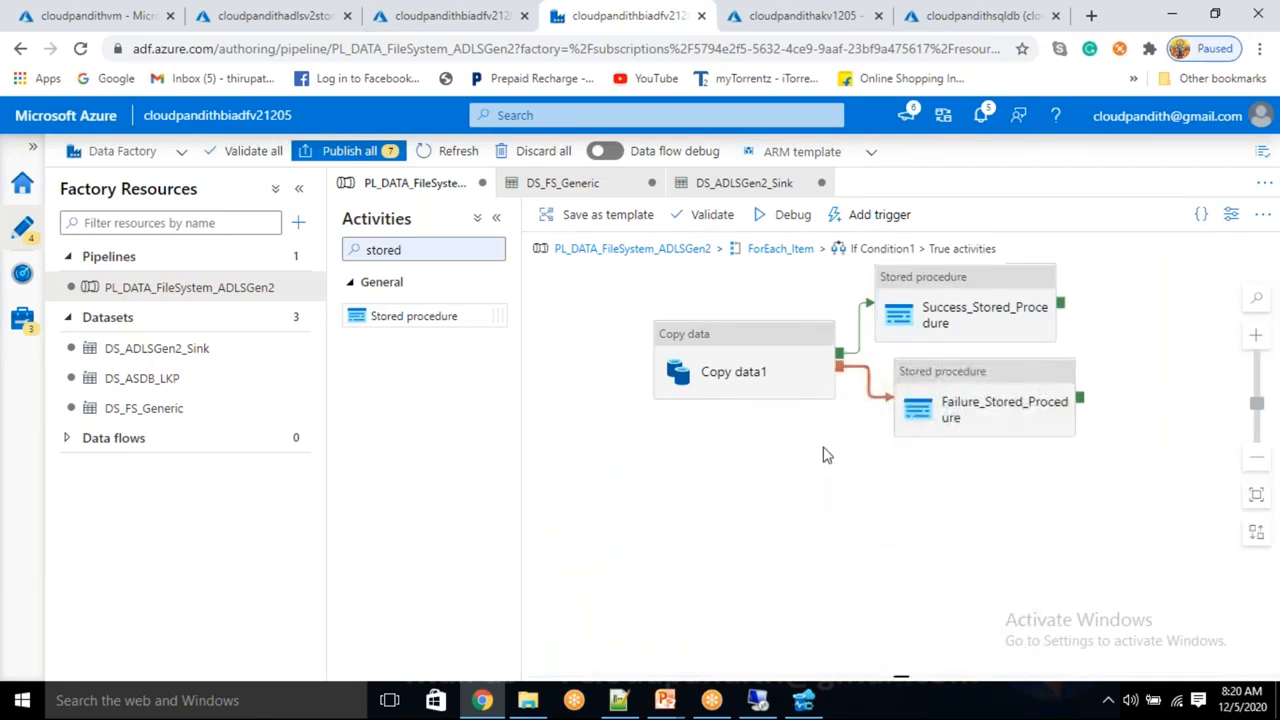
Tidy the activity layout on the canvas and glance at the trigger options
{"action": "scroll", "coordinate": [822, 454], "scroll_direction": "up", "scroll_amount": 2}
{"action": "left_click_drag", "start_coordinate": [815, 385], "coordinate": [820, 297]}
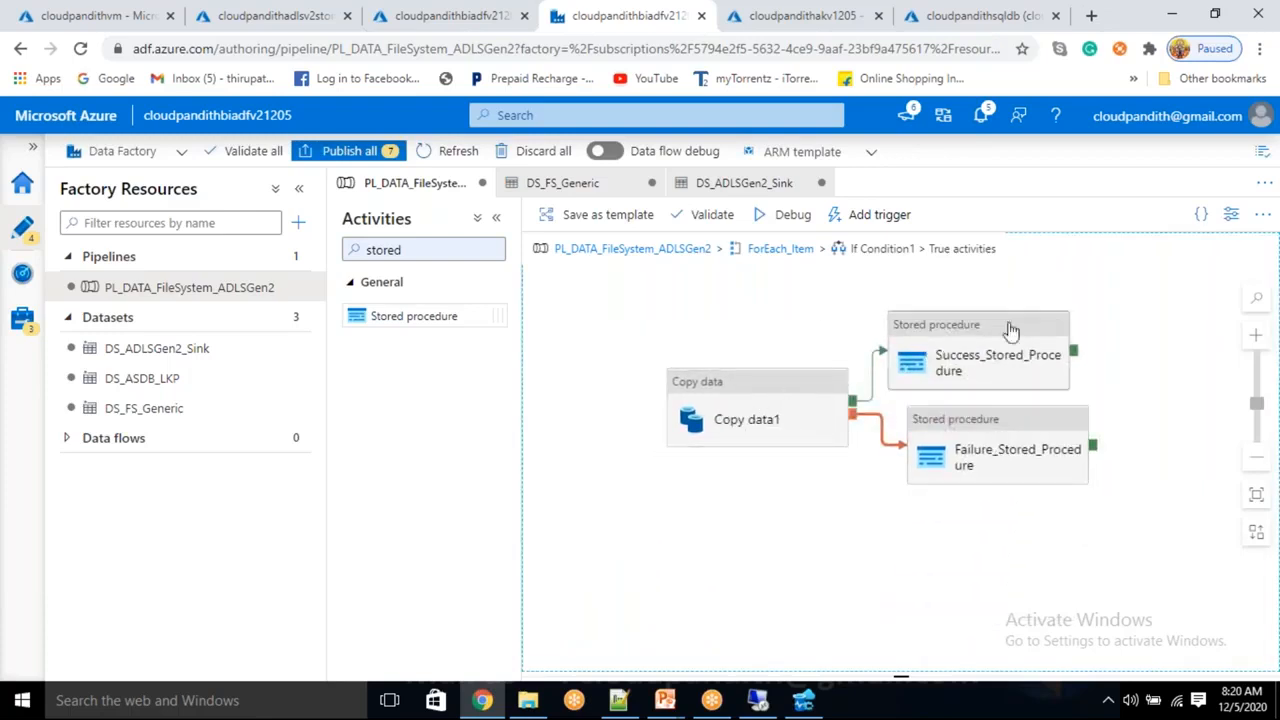
{"action": "left_click", "coordinate": [979, 362]}
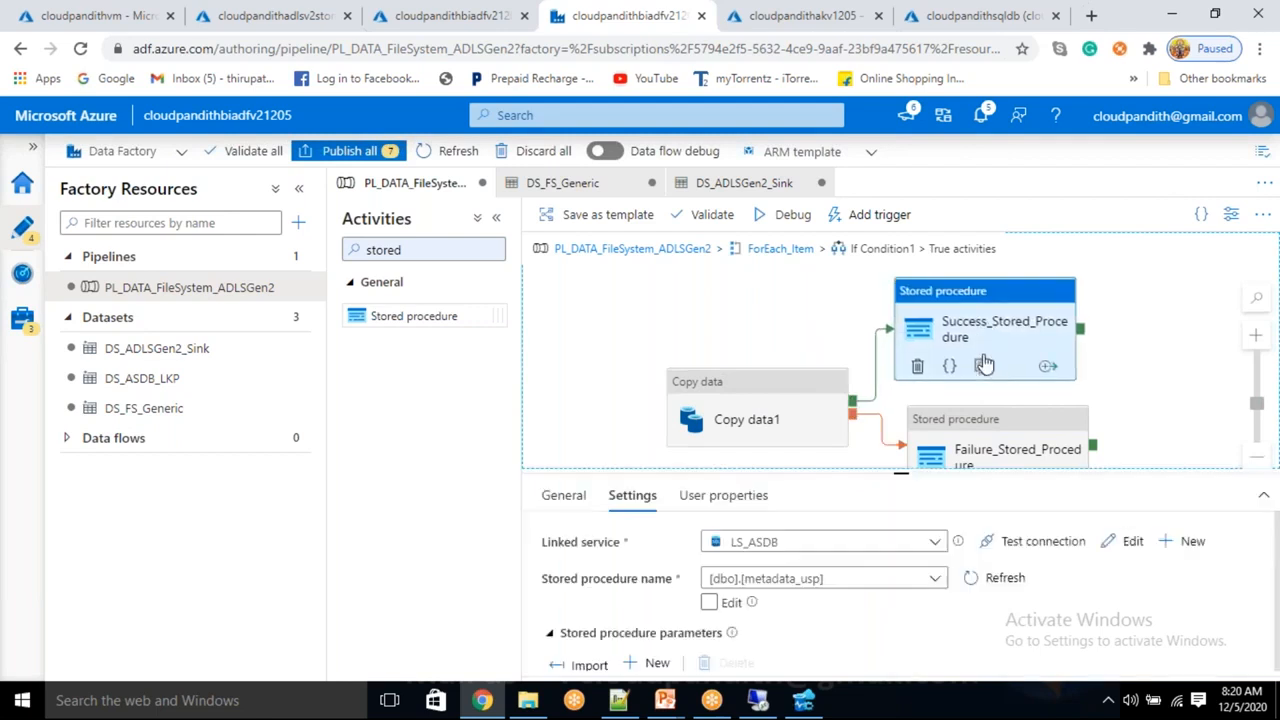
{"action": "left_click", "coordinate": [729, 407]}
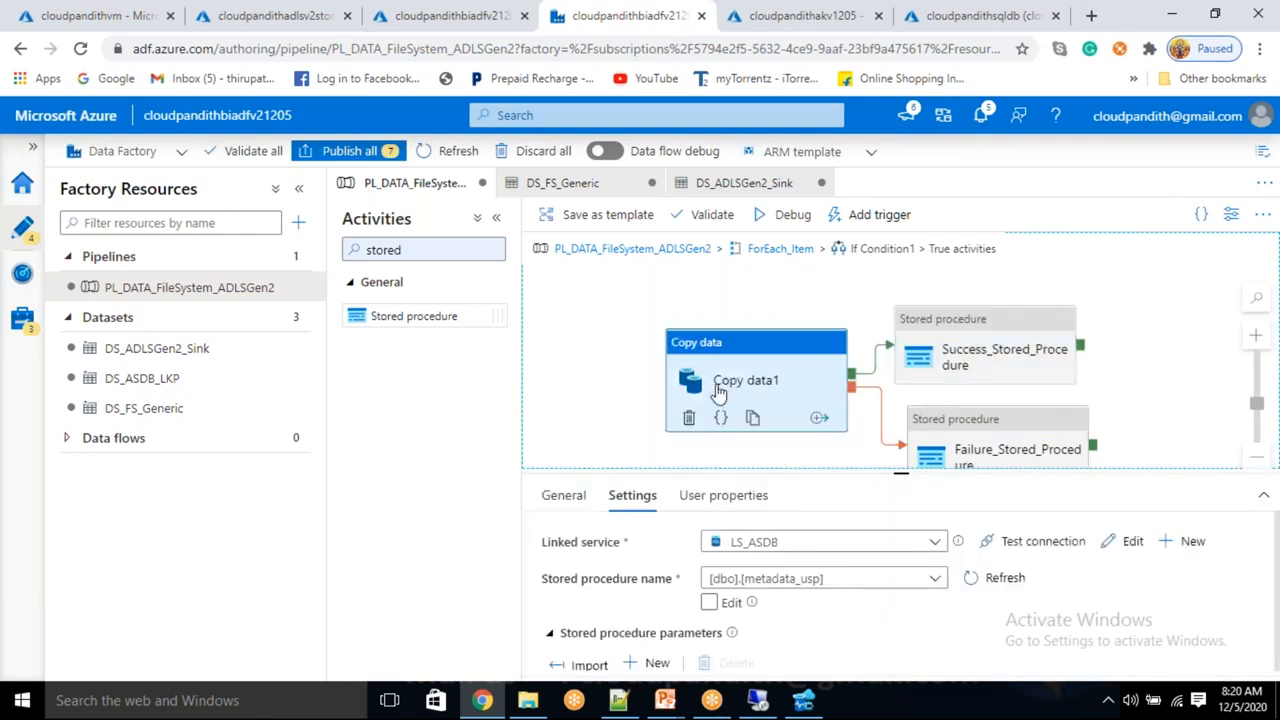
{"action": "left_click_drag", "start_coordinate": [727, 389], "coordinate": [712, 385]}
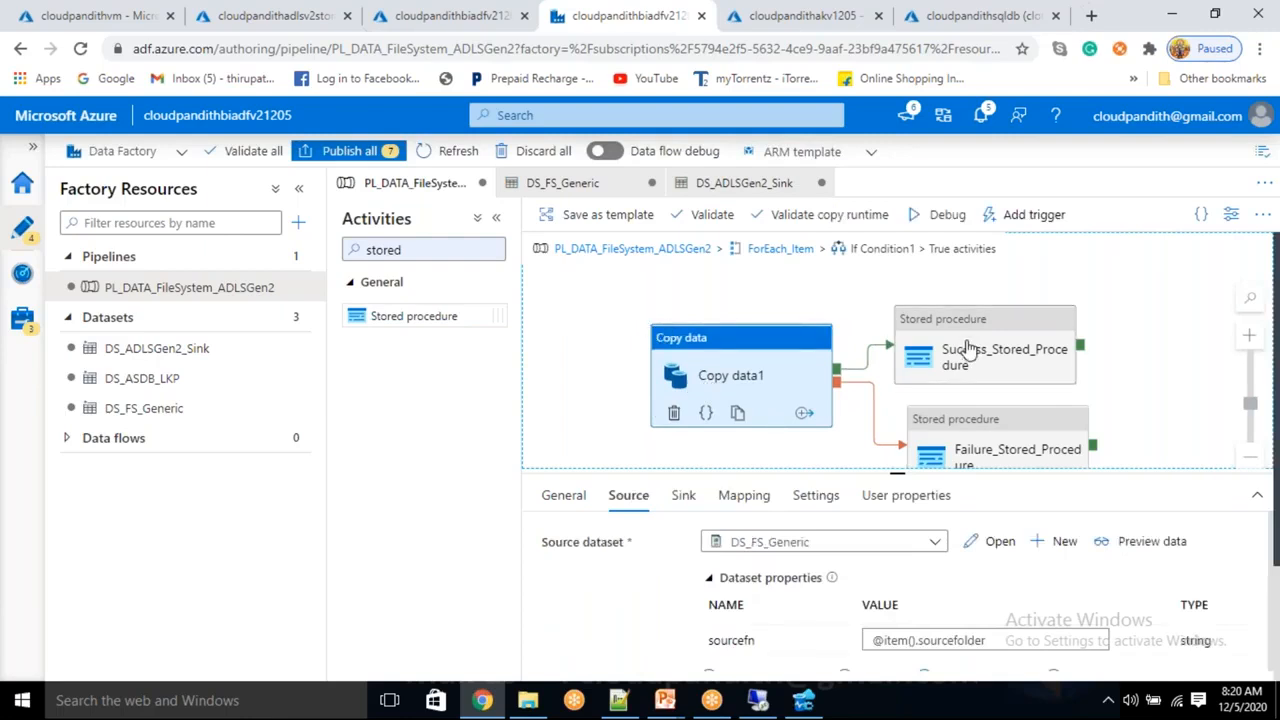
{"action": "left_click", "coordinate": [1028, 216]}
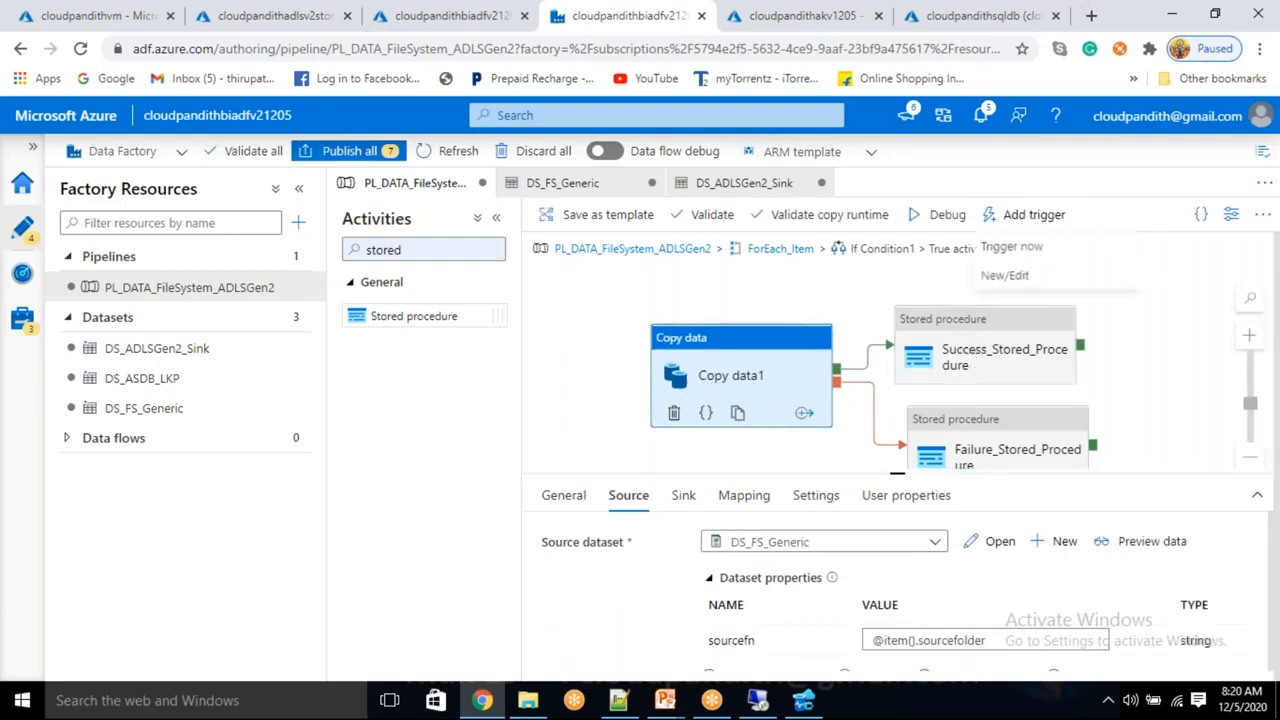
{"action": "left_click", "coordinate": [839, 291]}
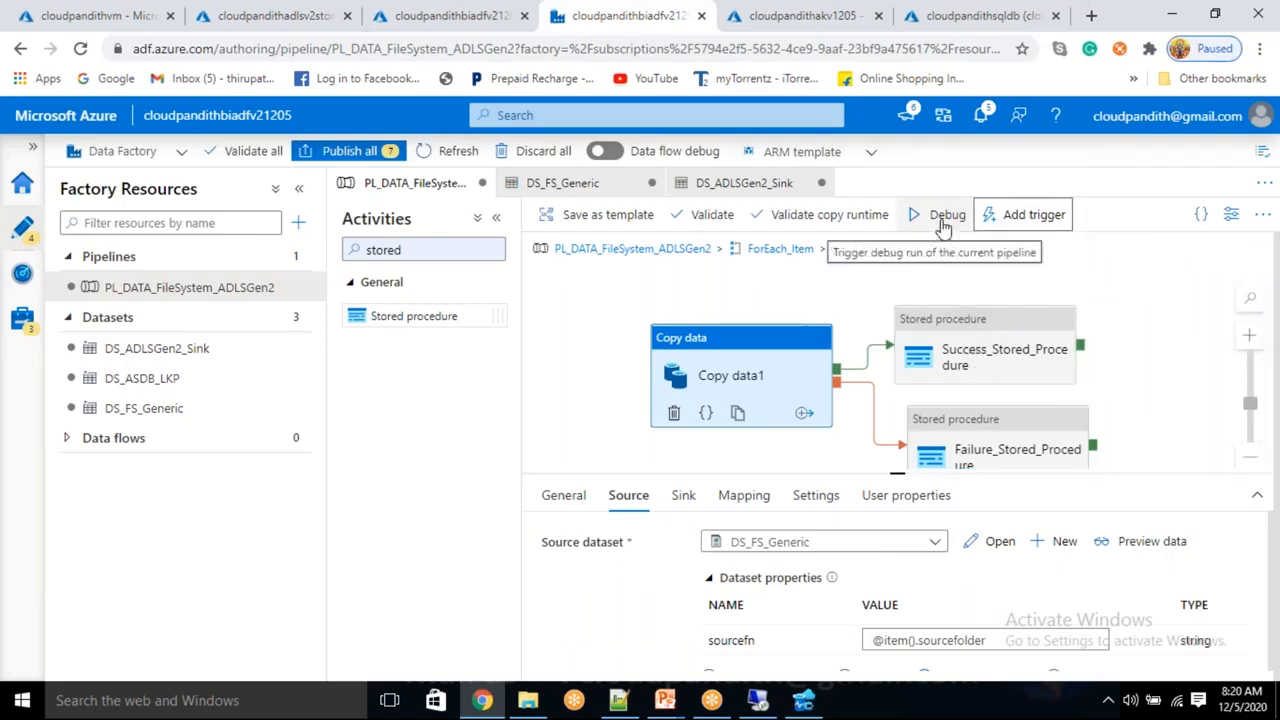
Publish all seven pending changes to the live factory
{"action": "left_click", "coordinate": [345, 151]}
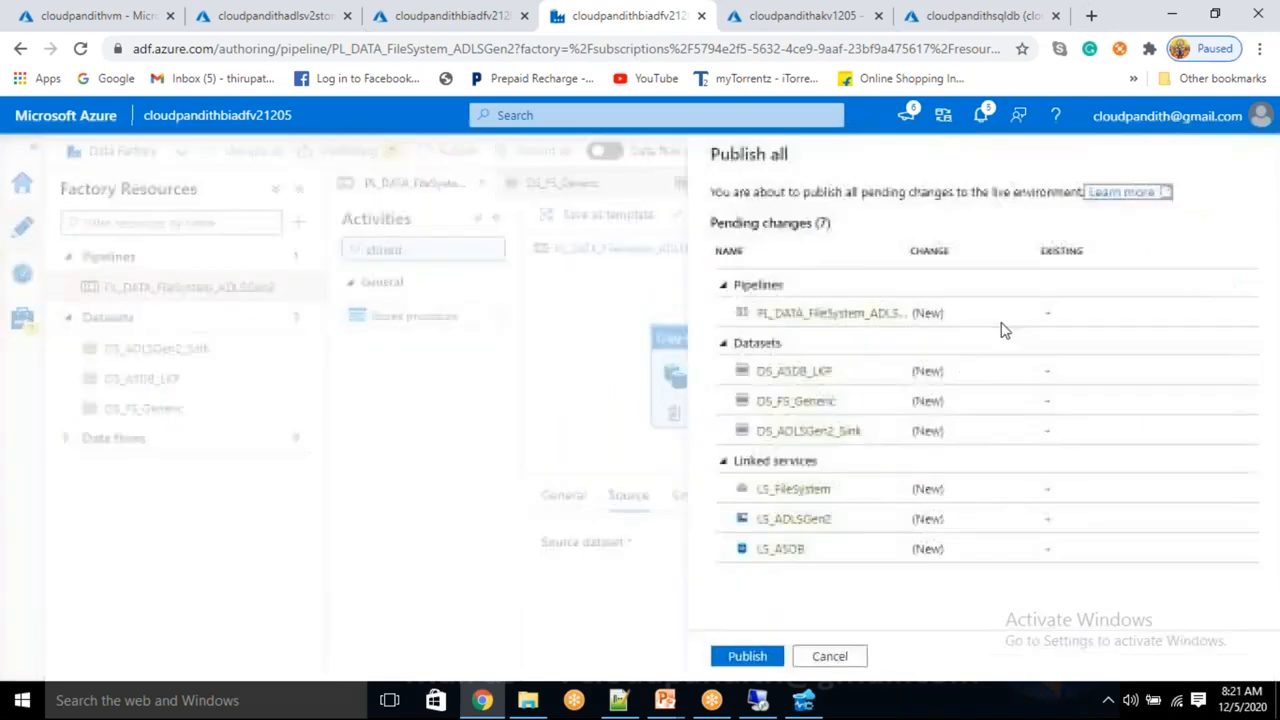
{"action": "left_click", "coordinate": [762, 655]}
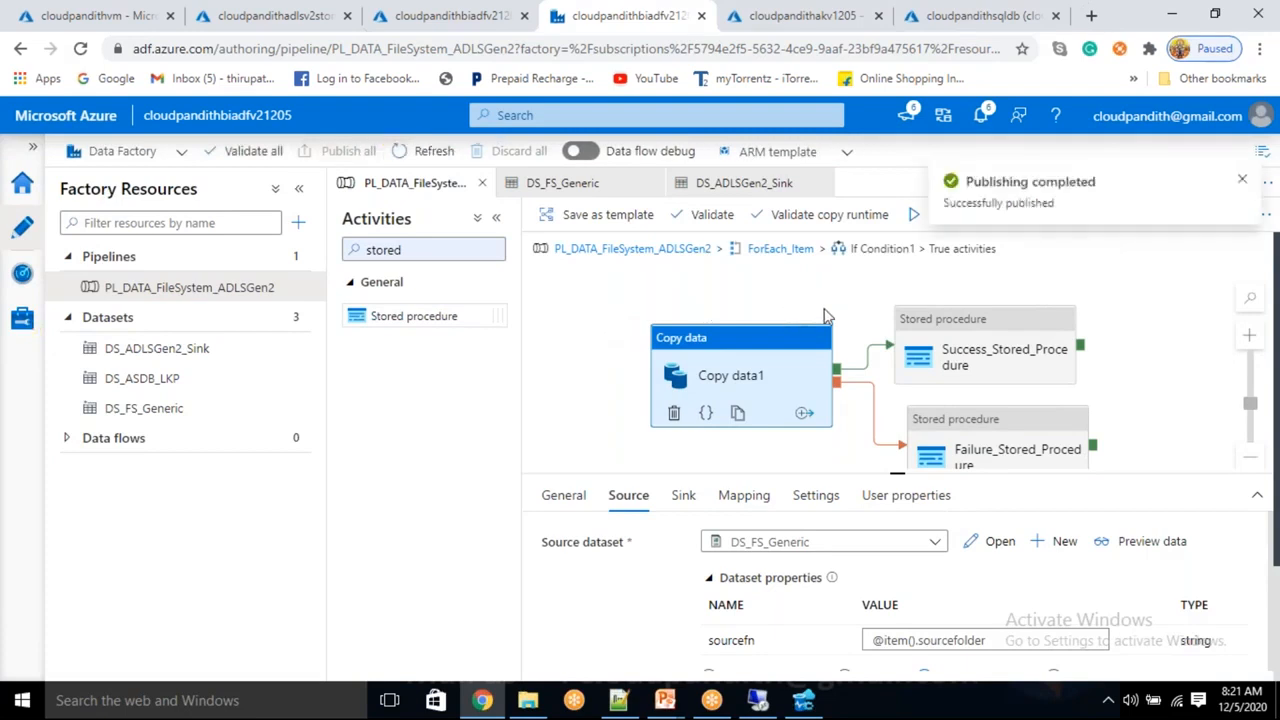
{"action": "left_click", "coordinate": [857, 299]}
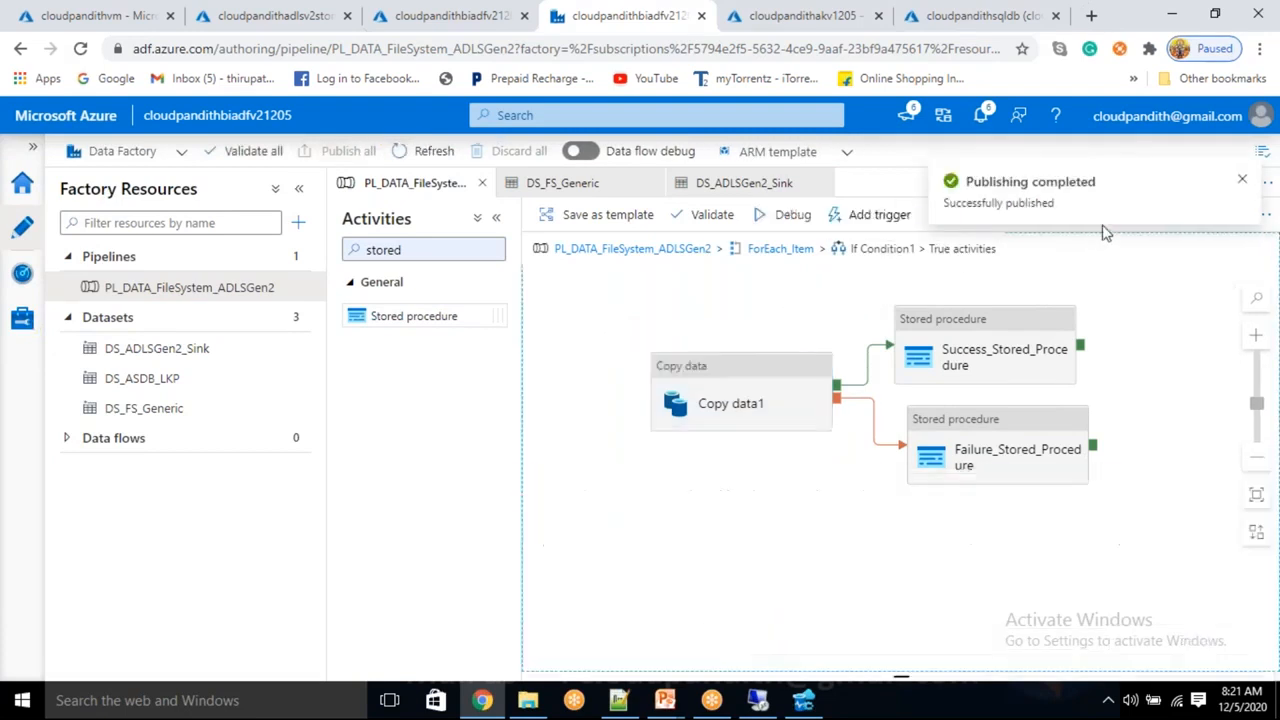
{"action": "left_click", "coordinate": [1243, 178]}
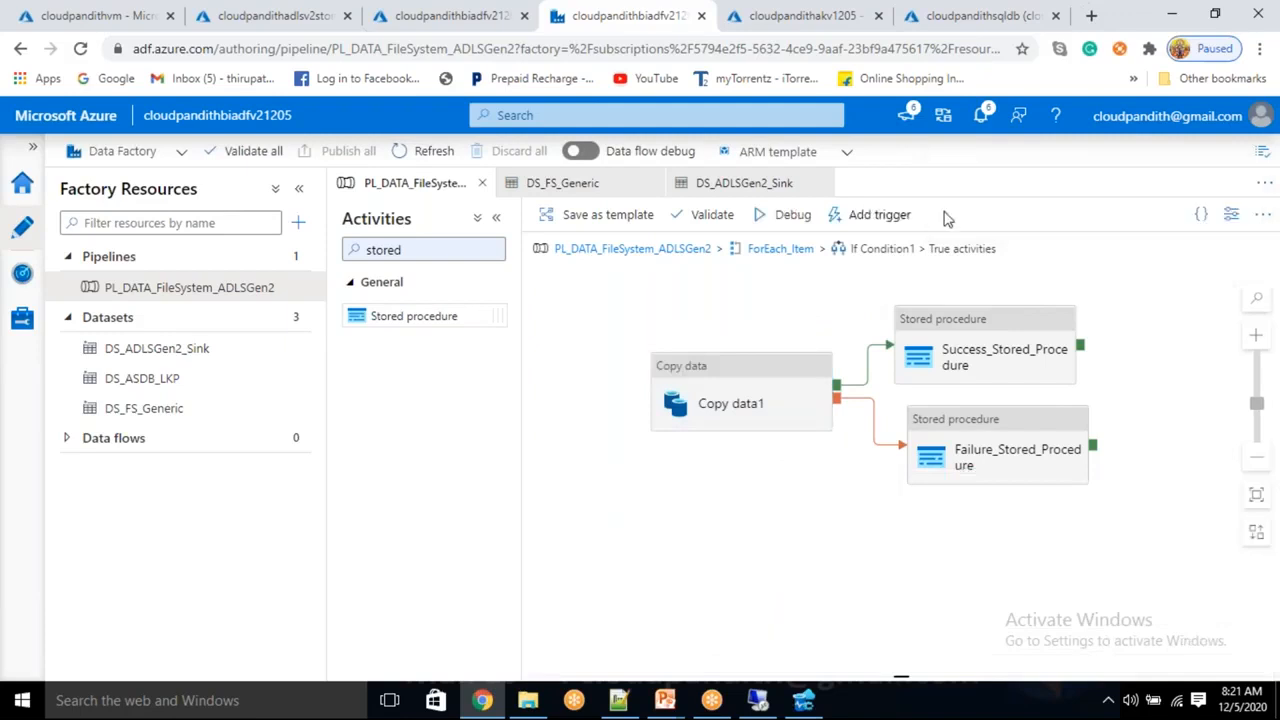
Start a pipeline run immediately with Trigger now
{"action": "left_click", "coordinate": [883, 216]}
{"action": "left_click", "coordinate": [855, 247]}
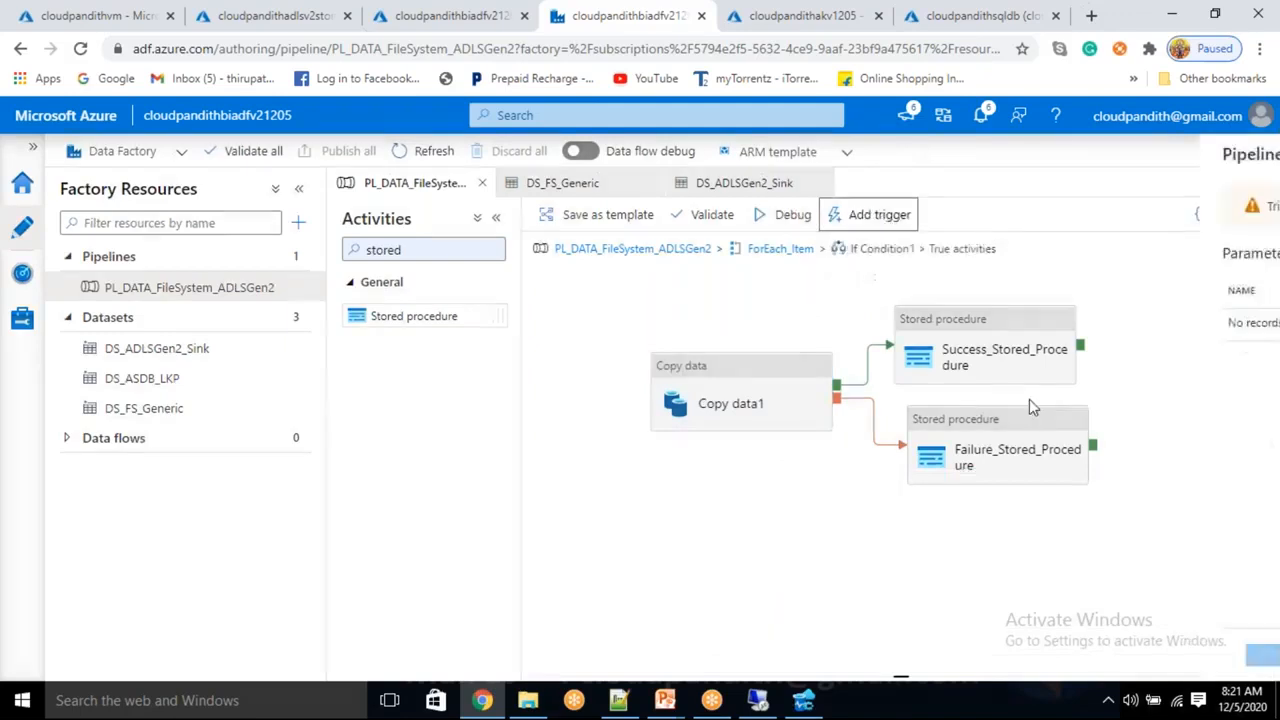
{"action": "left_click", "coordinate": [770, 657]}
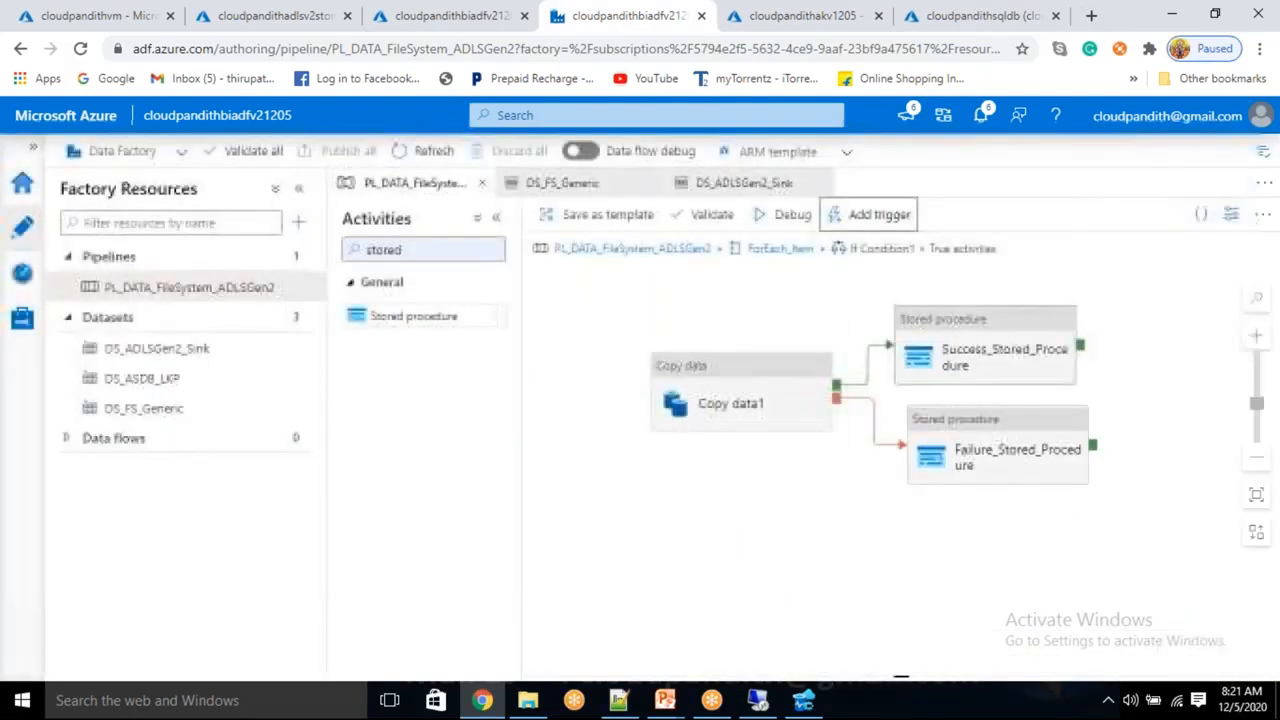
In monitoring, review Lookup_Metadata's output: a count of 5 starting with folder cust1
{"action": "left_click", "coordinate": [21, 277]}
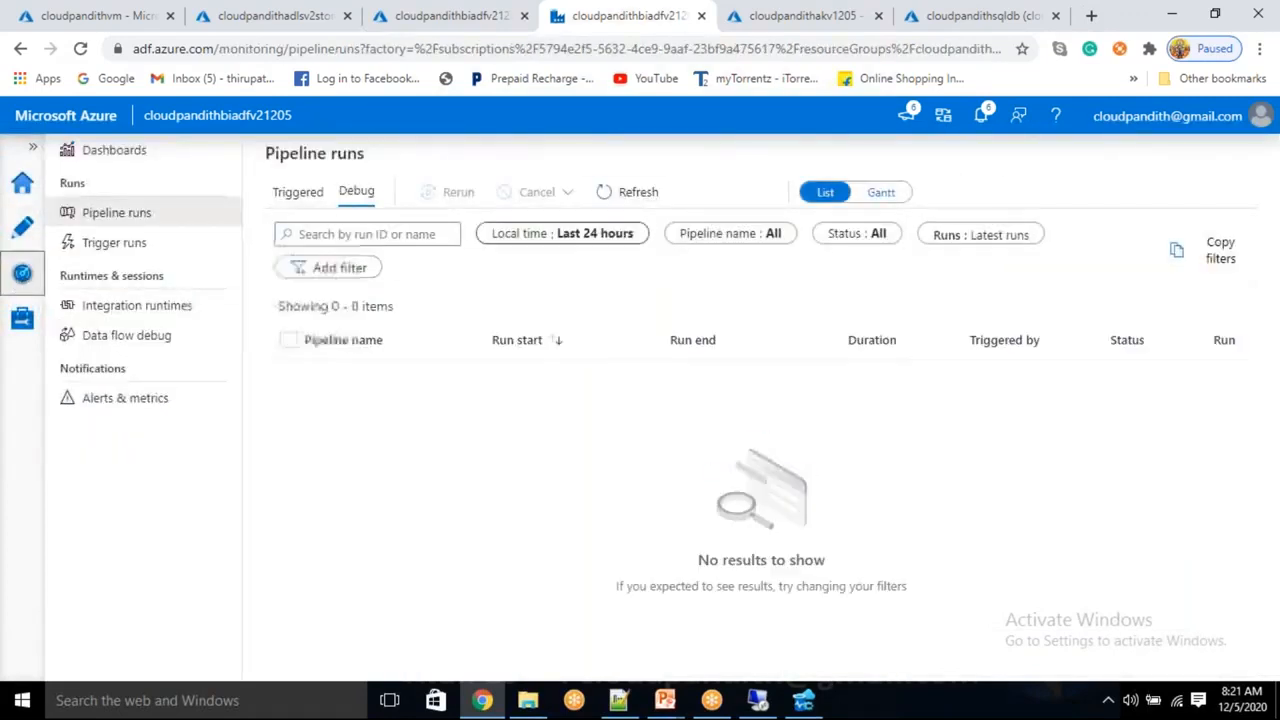
{"action": "left_click", "coordinate": [627, 195]}
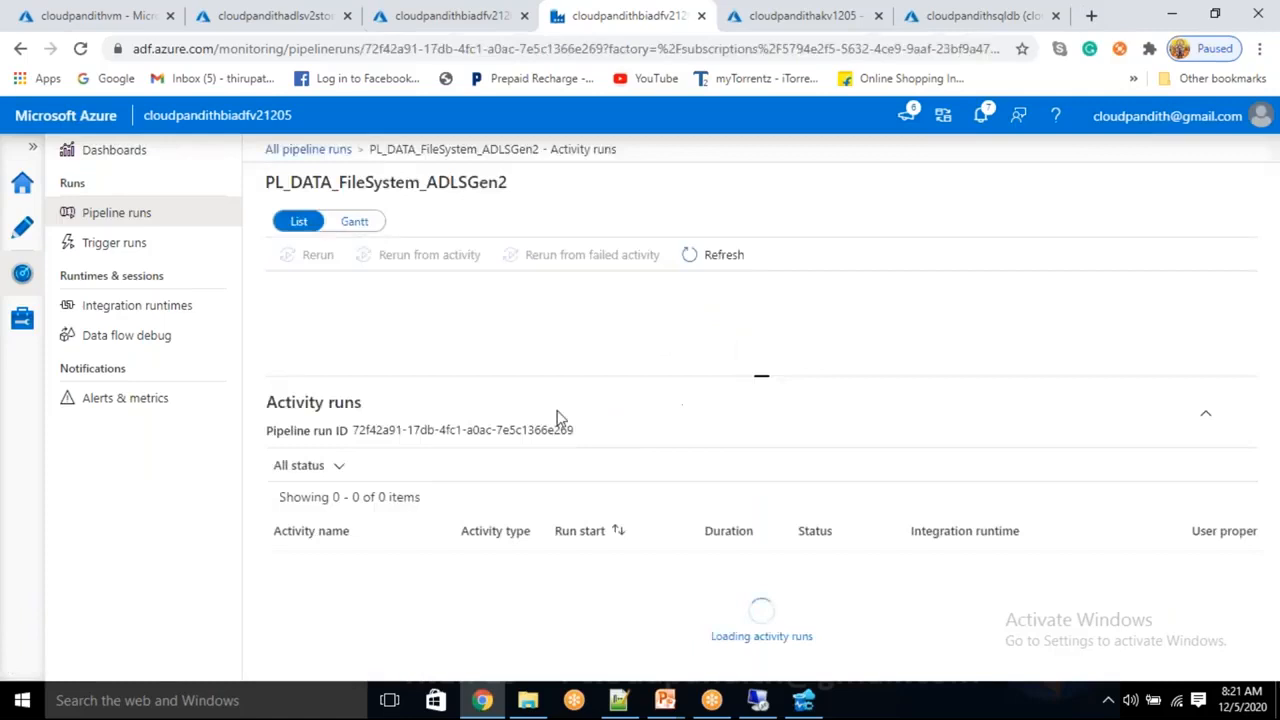
{"action": "left_click_drag", "start_coordinate": [760, 387], "coordinate": [762, 272]}
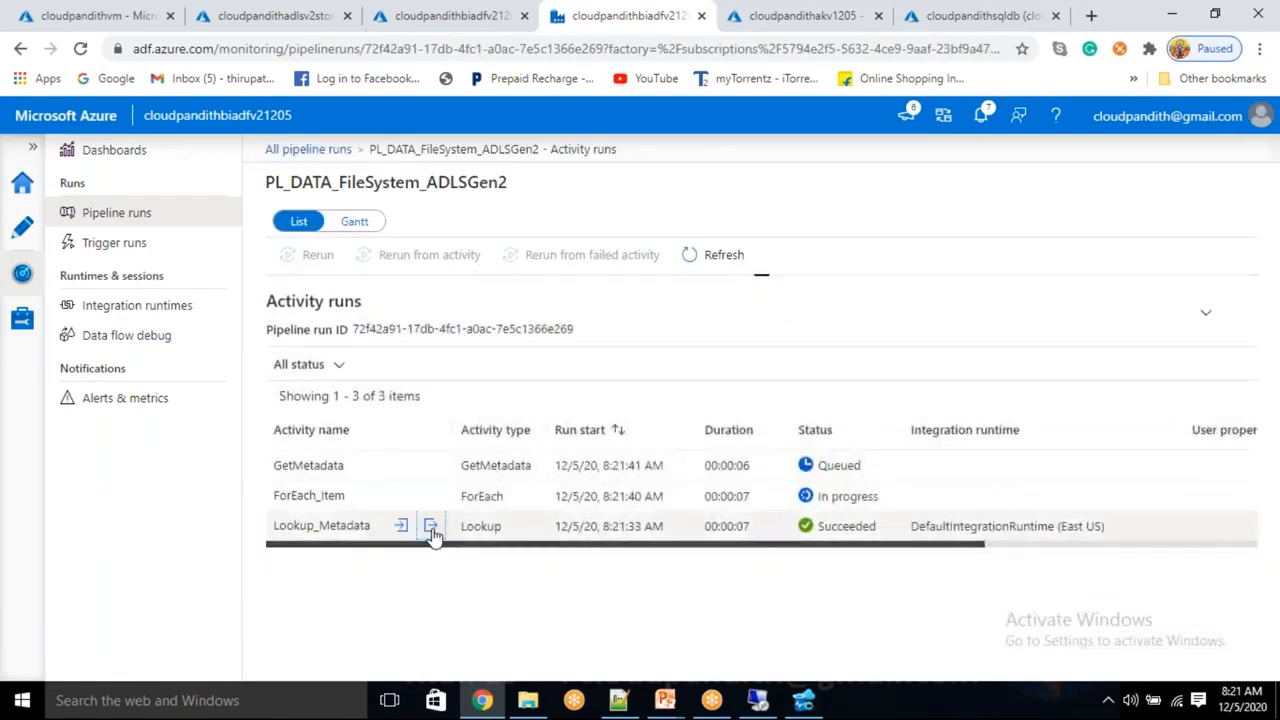
{"action": "left_click", "coordinate": [430, 527]}
{"action": "double_click", "coordinate": [290, 332]}
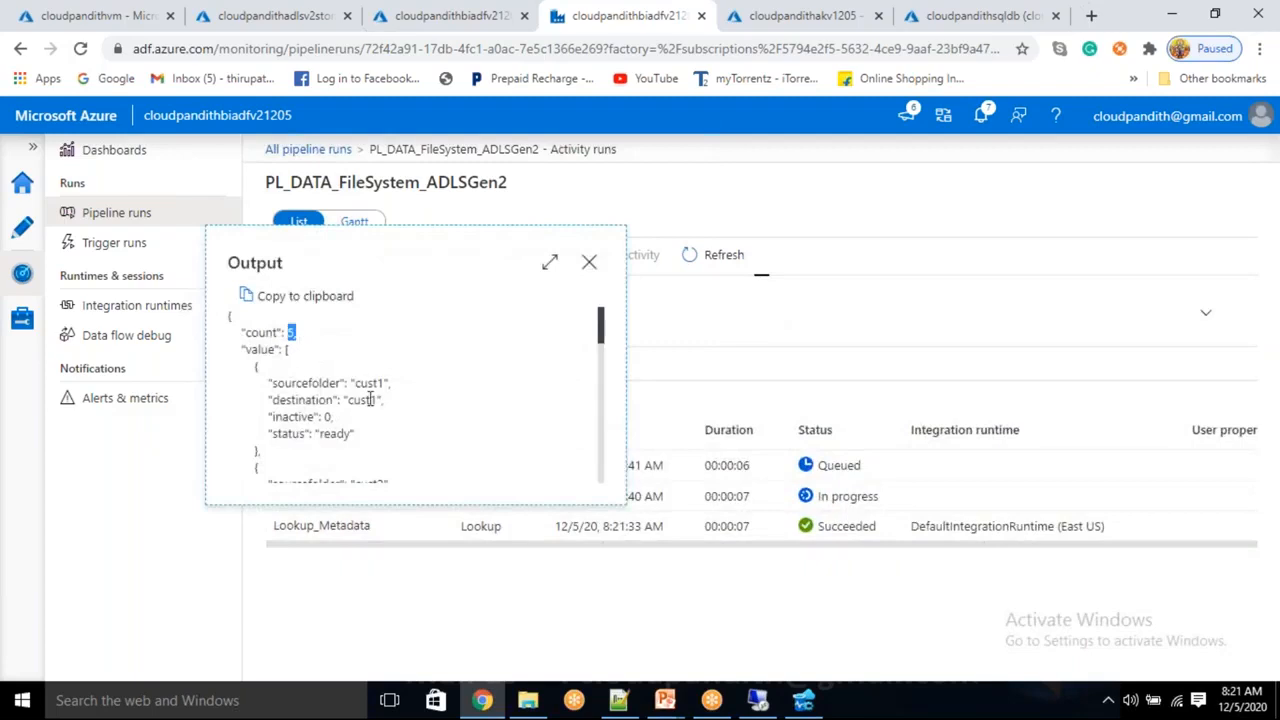
{"action": "double_click", "coordinate": [364, 380]}
{"action": "scroll", "coordinate": [364, 380], "scroll_direction": "down", "scroll_amount": 3}
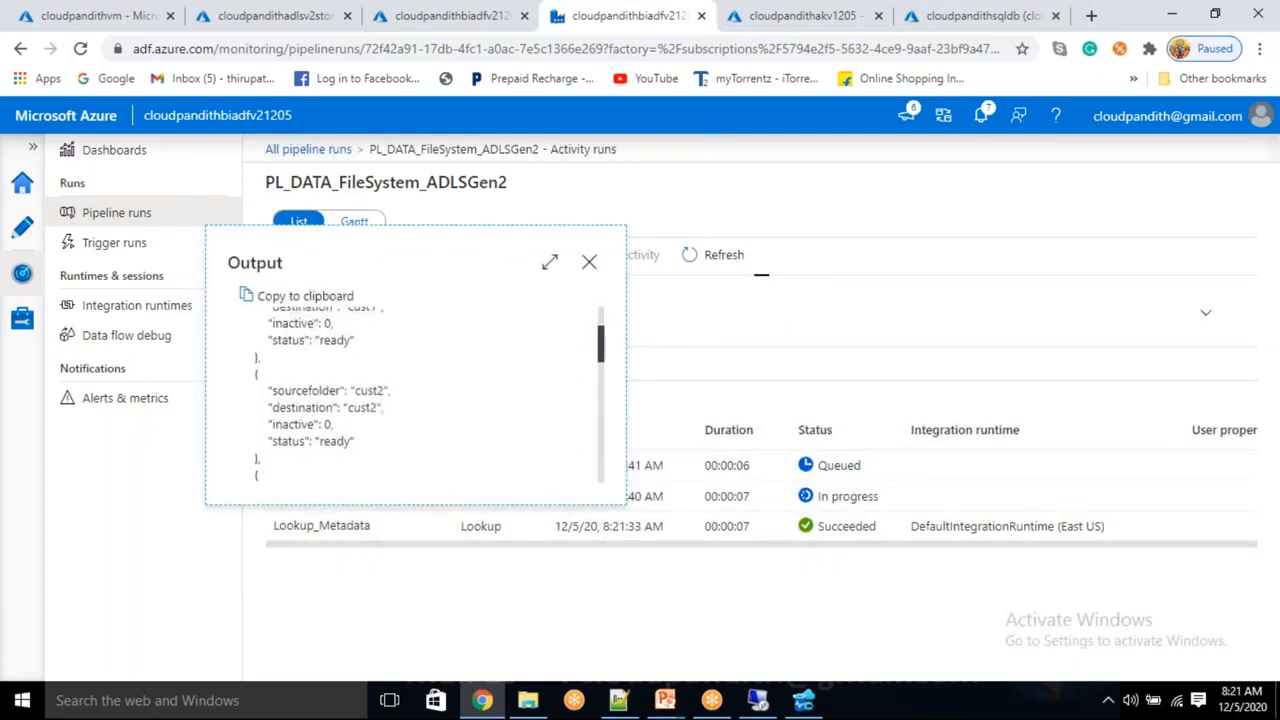
{"action": "scroll", "coordinate": [364, 380], "scroll_direction": "down", "scroll_amount": 3}
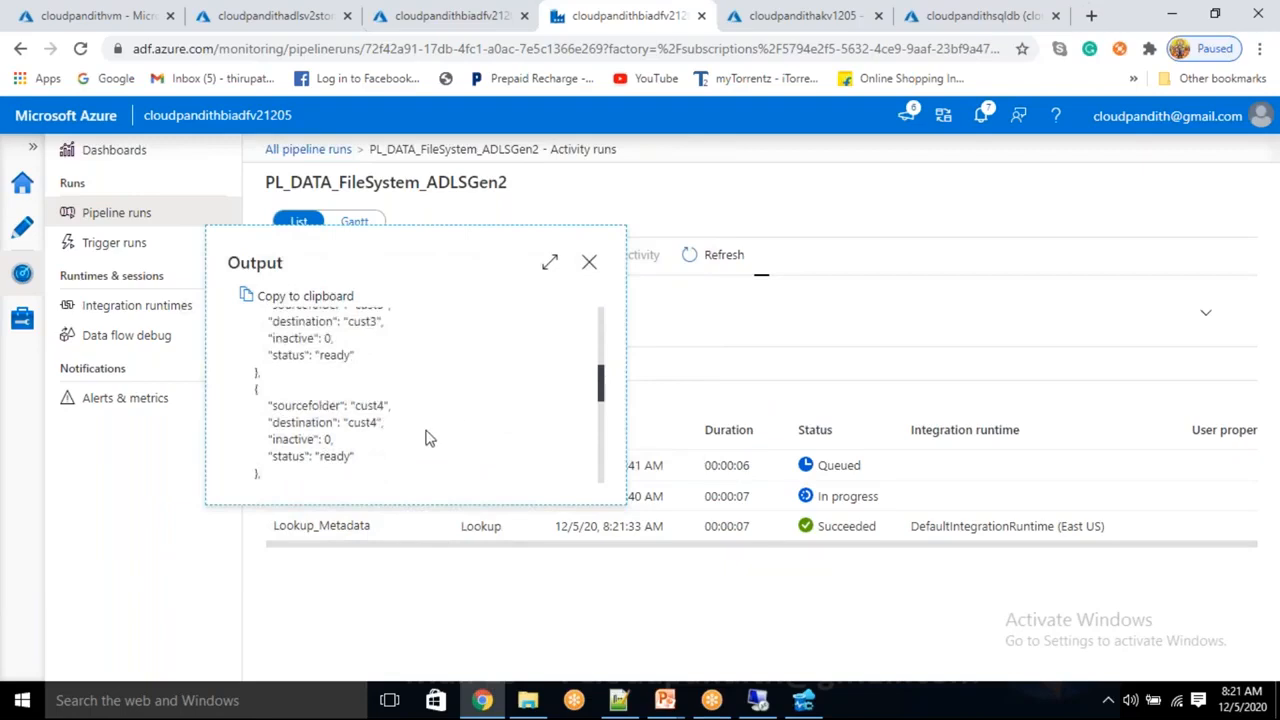
{"action": "scroll", "coordinate": [424, 432], "scroll_direction": "down", "scroll_amount": 2}
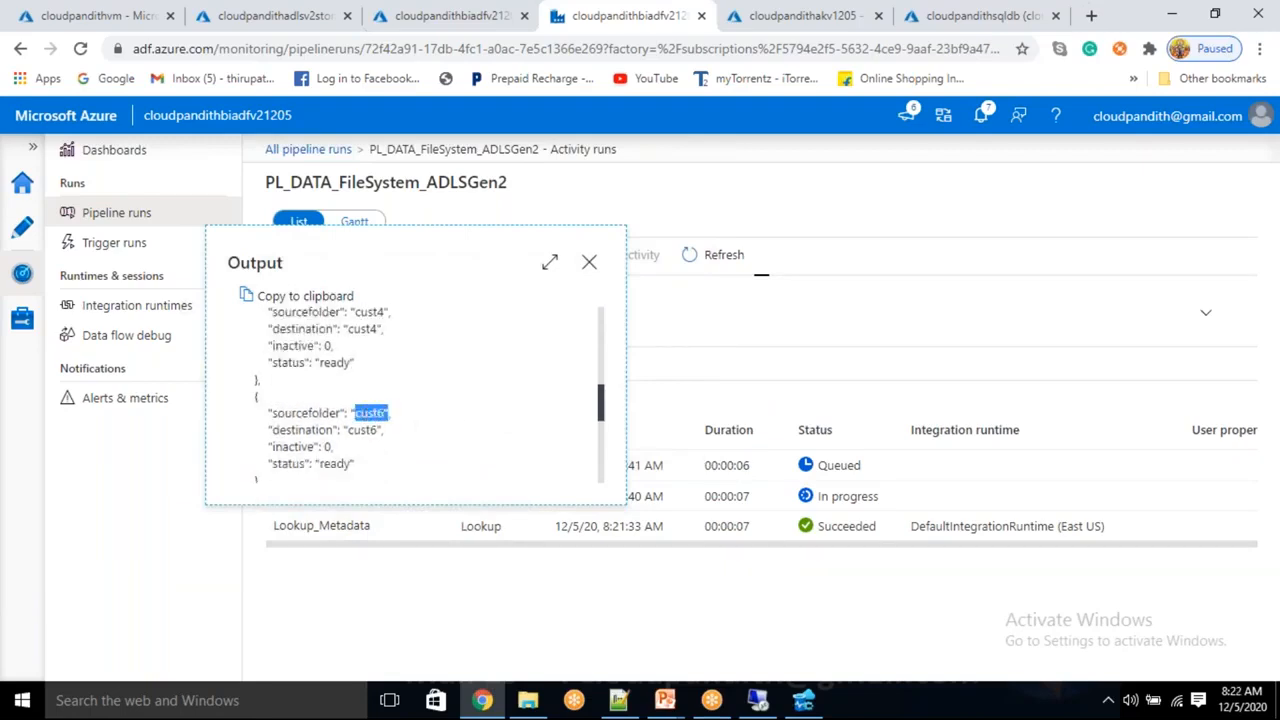
{"action": "left_click", "coordinate": [589, 262]}
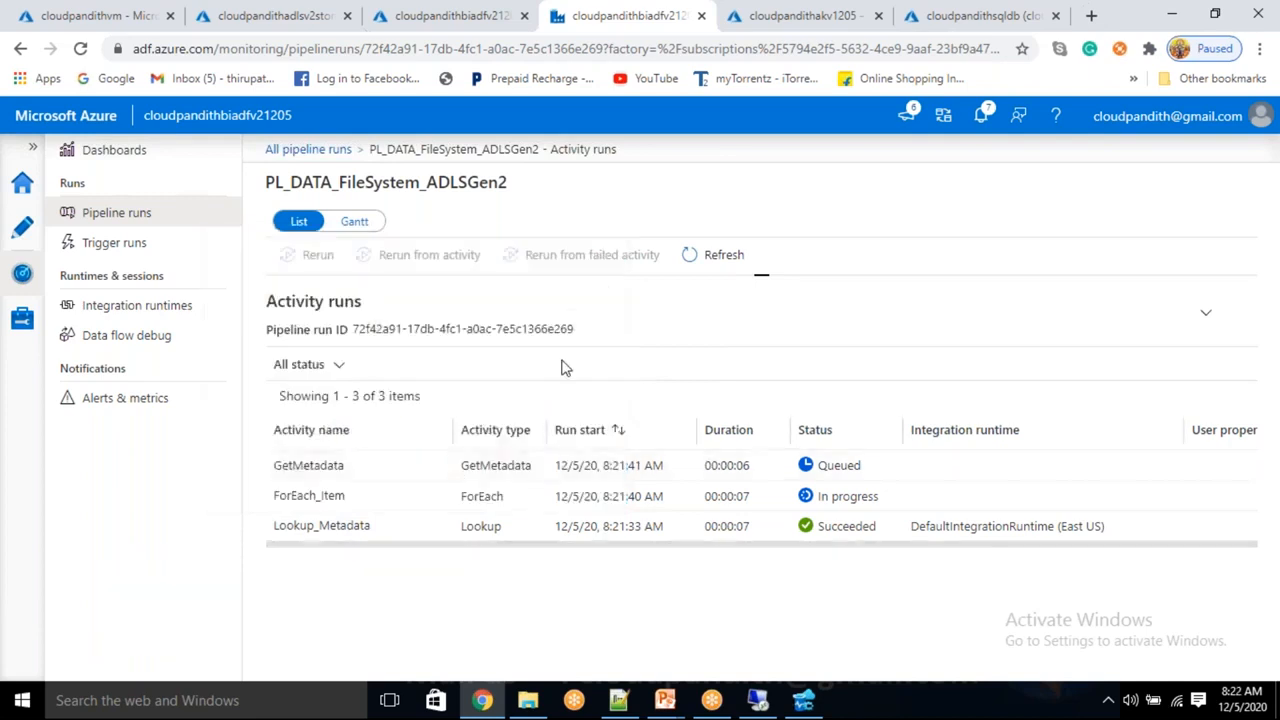
Refresh the activity runs and inspect GetMetadata's input/output and Copy data1's files read
{"action": "left_click_drag", "start_coordinate": [762, 270], "coordinate": [763, 312]}
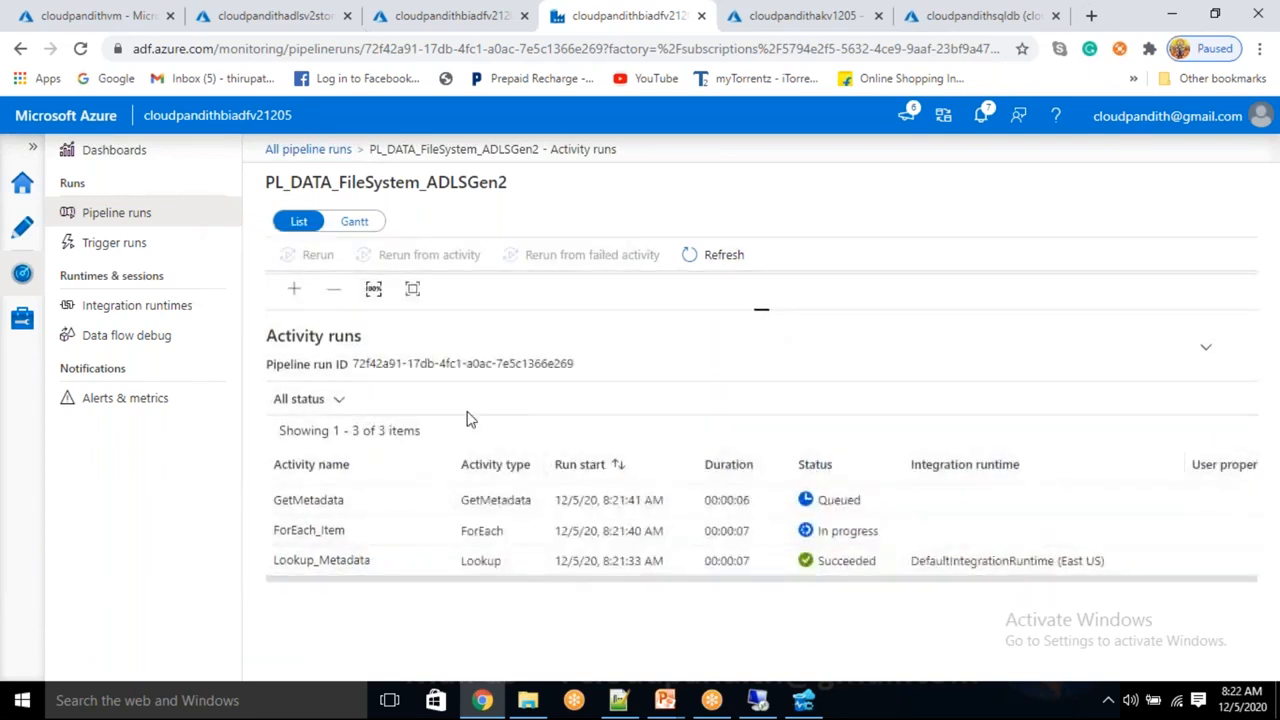
{"action": "left_click", "coordinate": [718, 262]}
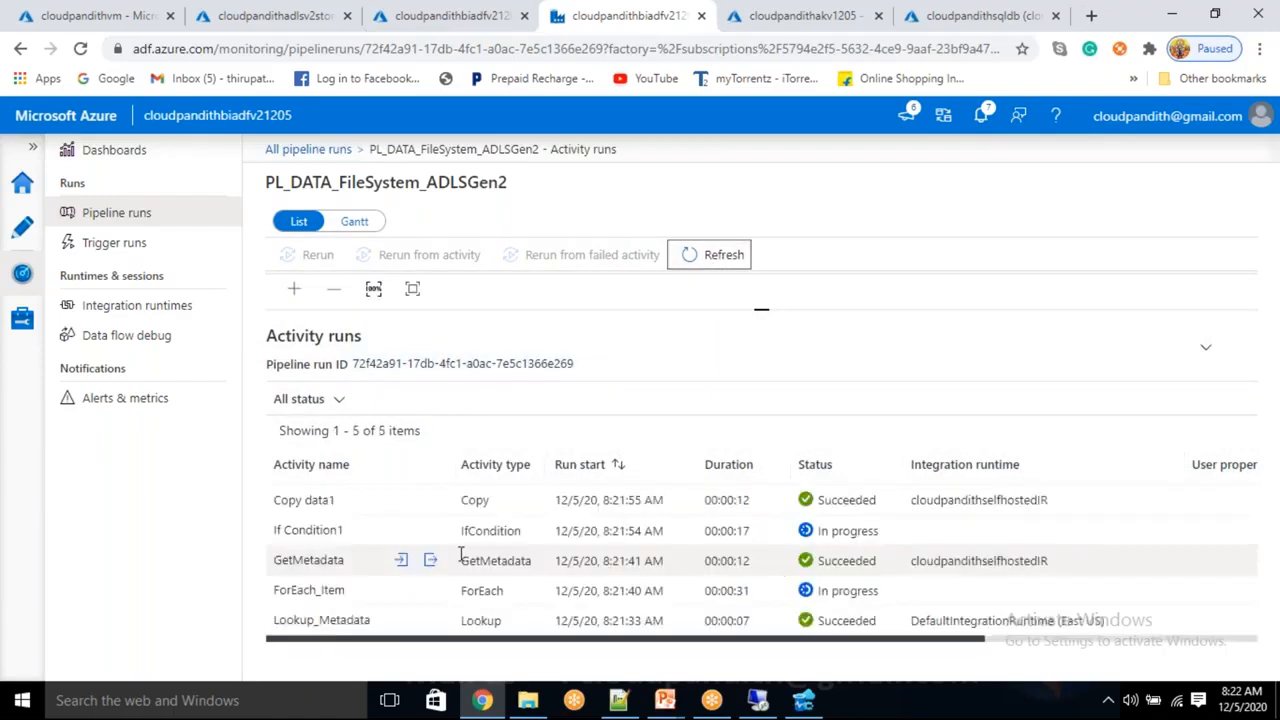
{"action": "left_click", "coordinate": [401, 561]}
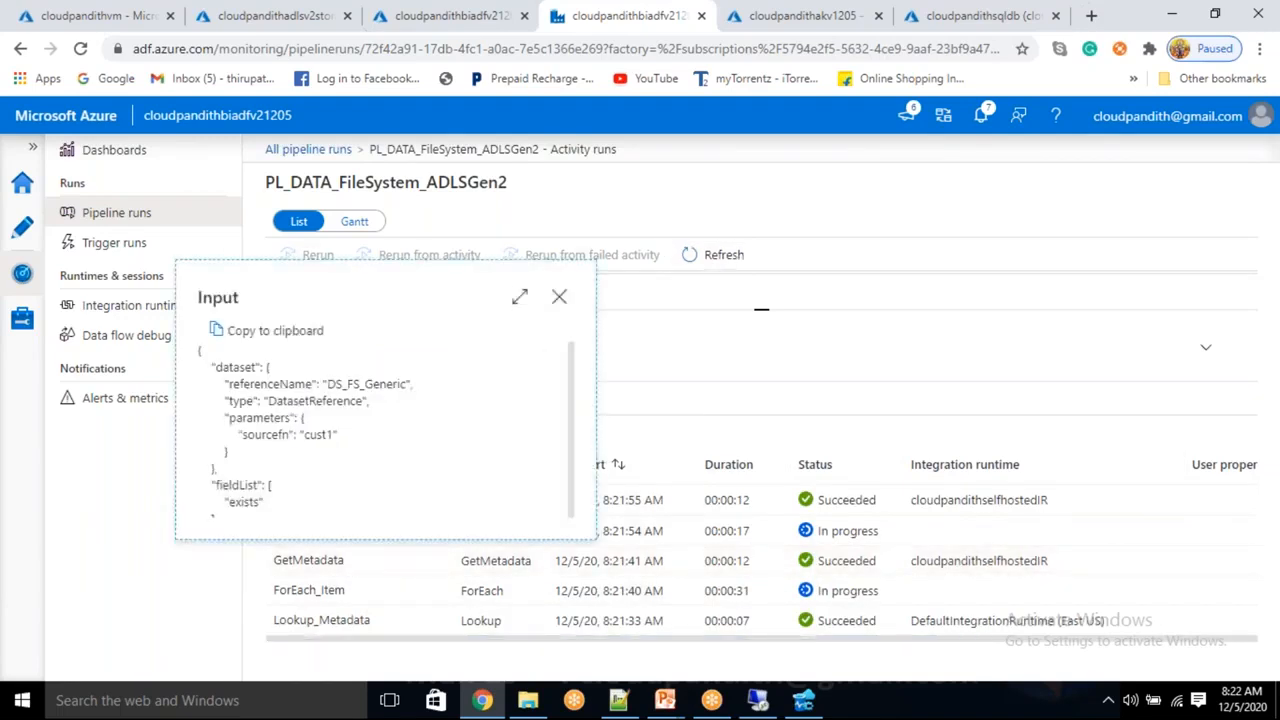
{"action": "key", "text": "Escape"}
{"action": "left_click", "coordinate": [425, 561]}
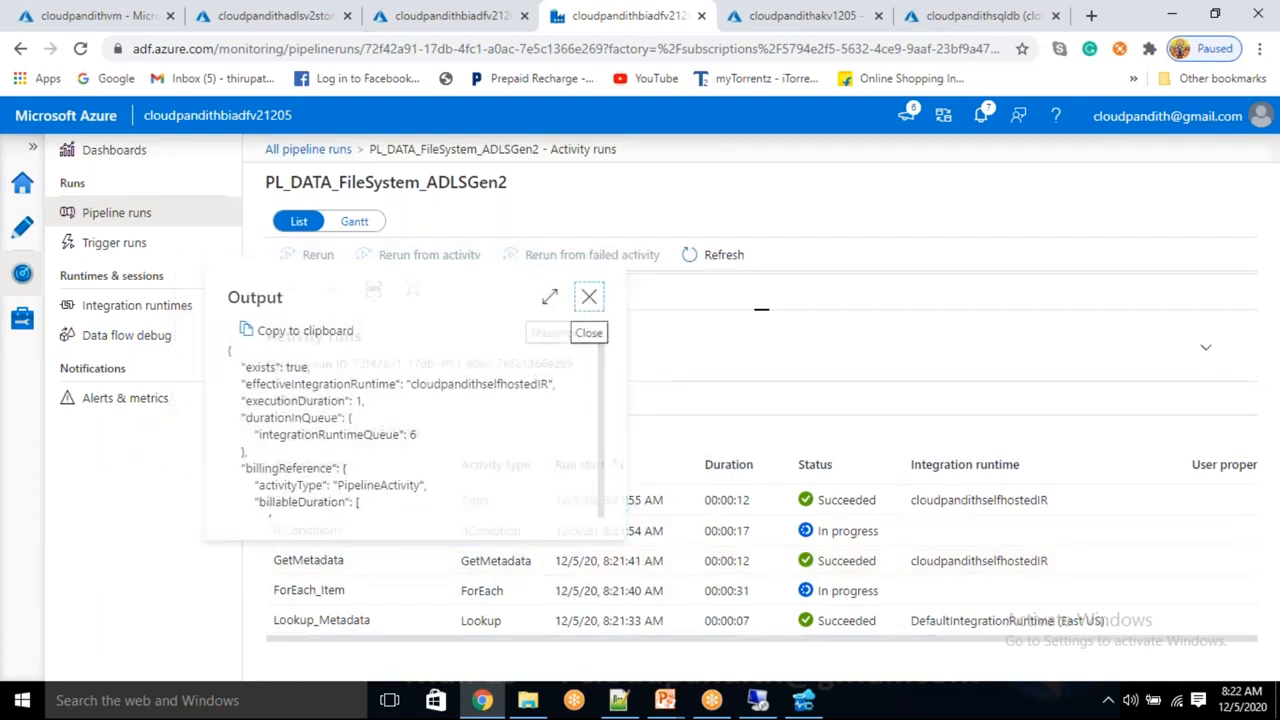
{"action": "left_click", "coordinate": [589, 296]}
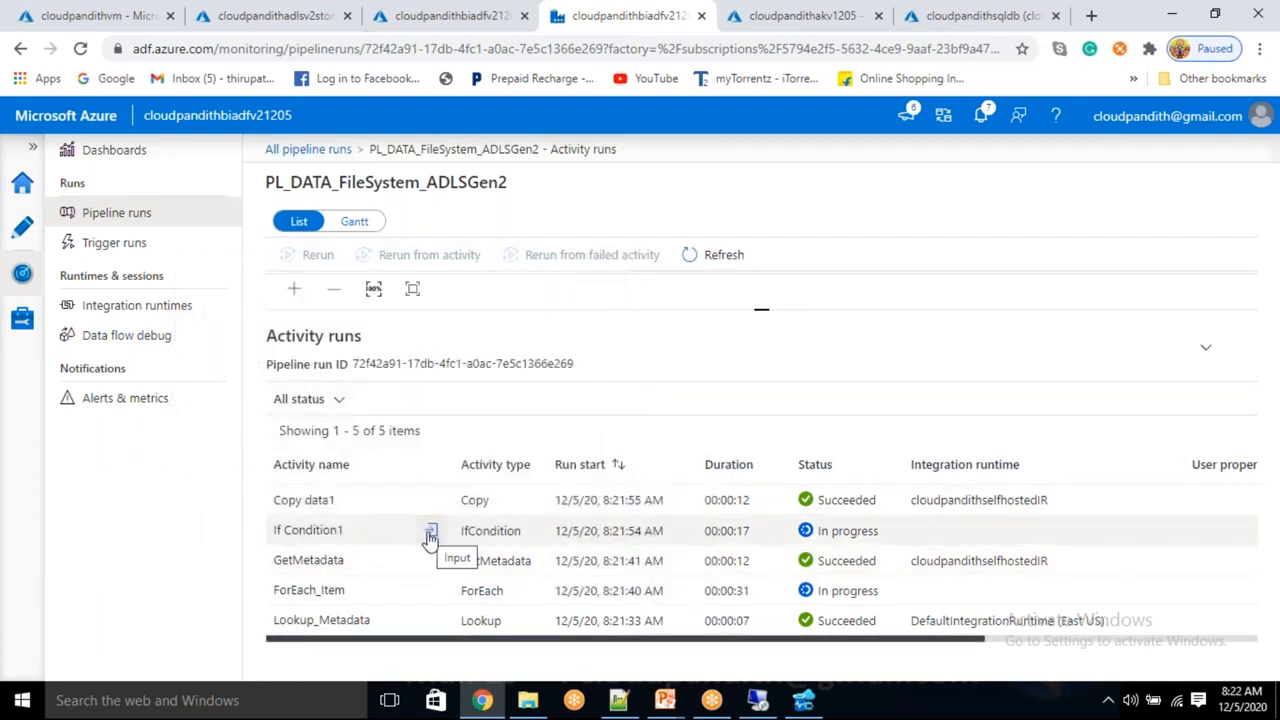
{"action": "left_click", "coordinate": [431, 505]}
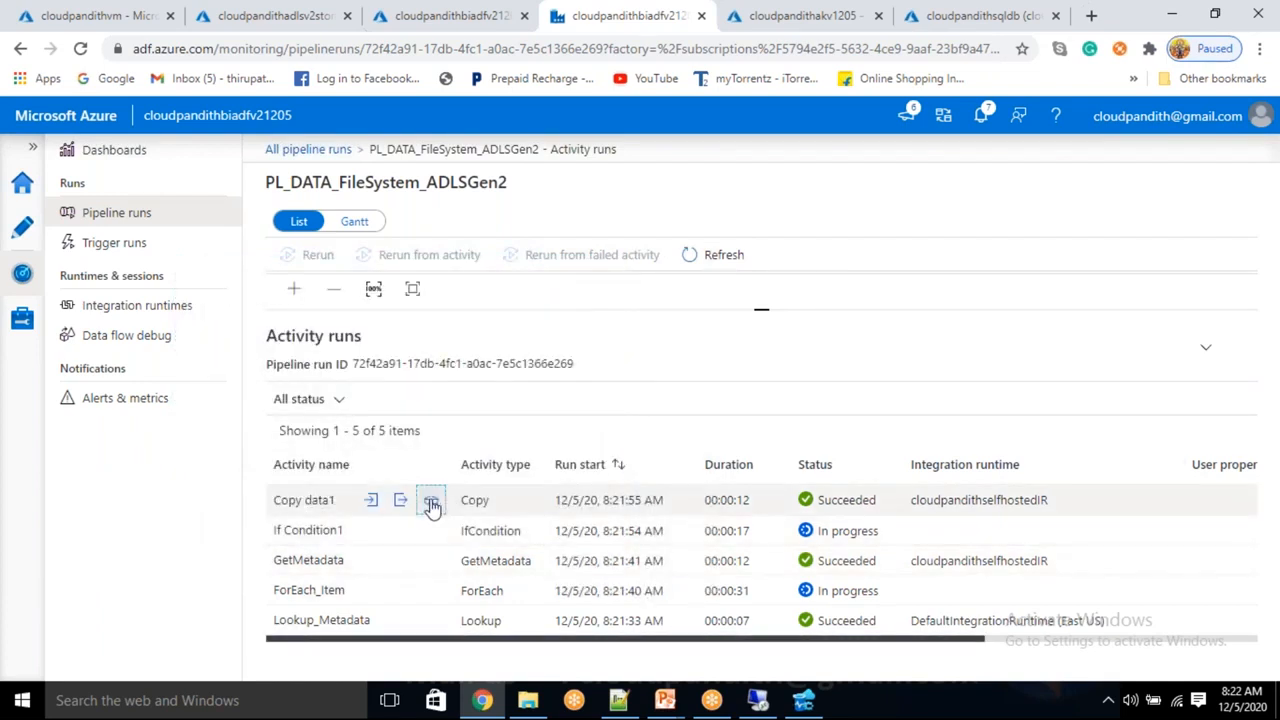
{"action": "double_click", "coordinate": [286, 471]}
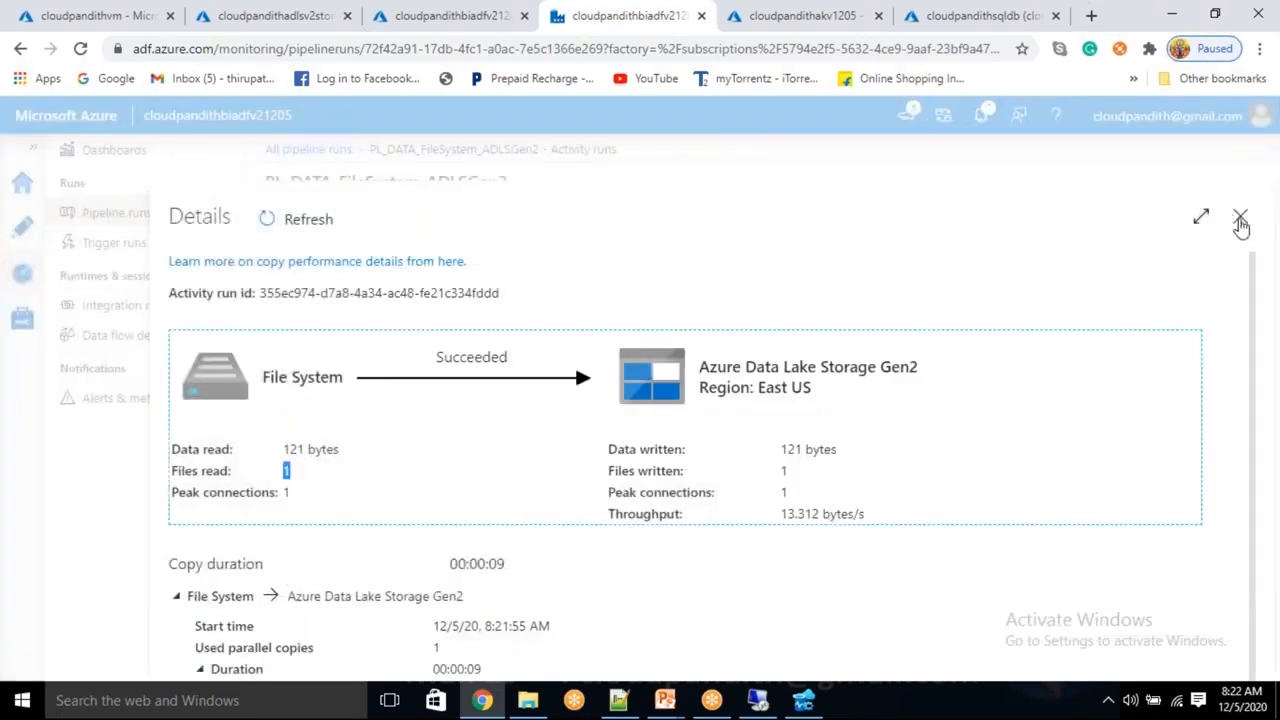
{"action": "left_click", "coordinate": [1240, 217]}
Refresh again and inspect the next GetMetadata run's input and output
{"action": "left_click", "coordinate": [738, 256]}
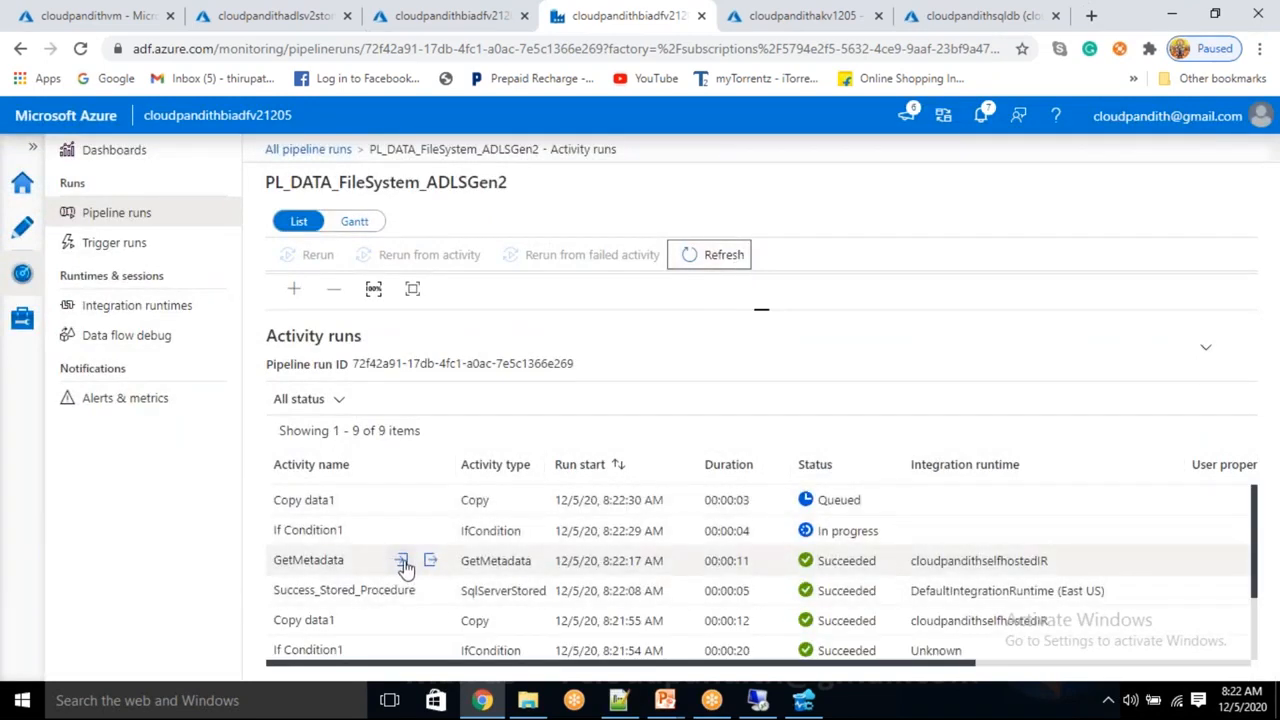
{"action": "left_click", "coordinate": [401, 561]}
{"action": "left_click", "coordinate": [559, 297]}
{"action": "left_click", "coordinate": [434, 561]}
{"action": "left_click", "coordinate": [434, 565]}
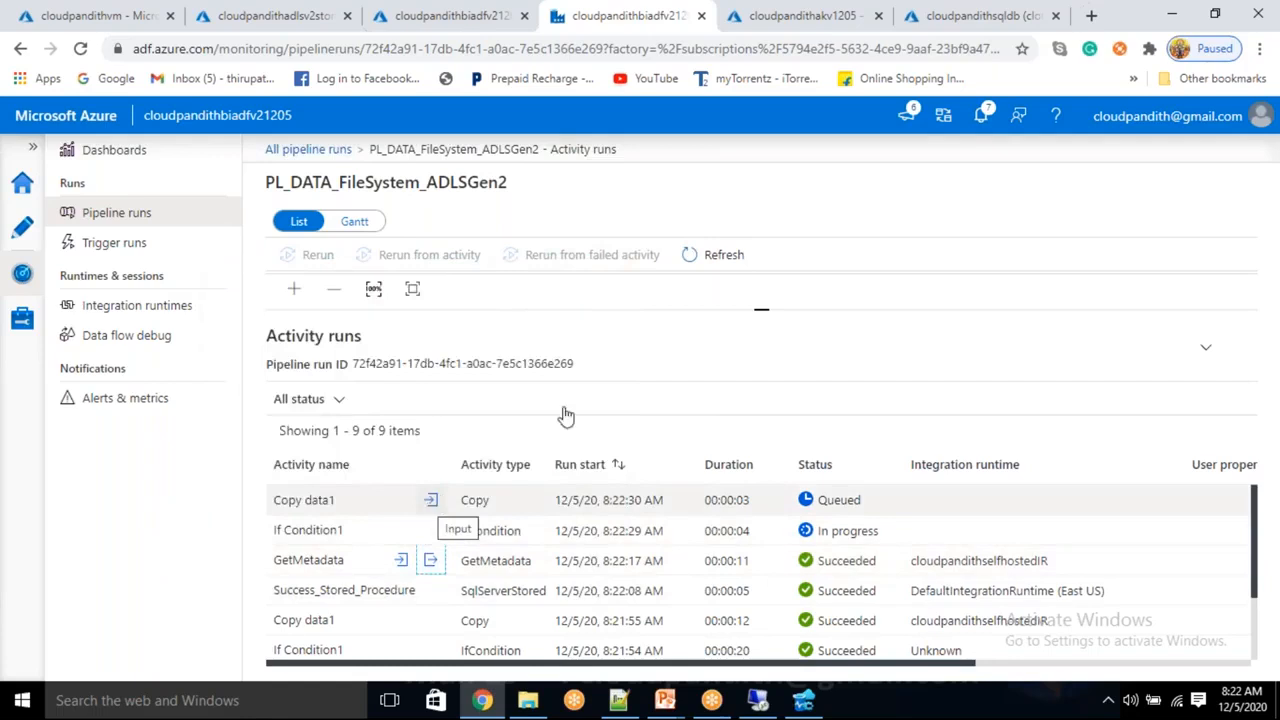
Refresh and open the latest Copy data1 run's copy details
{"action": "left_click", "coordinate": [721, 263]}
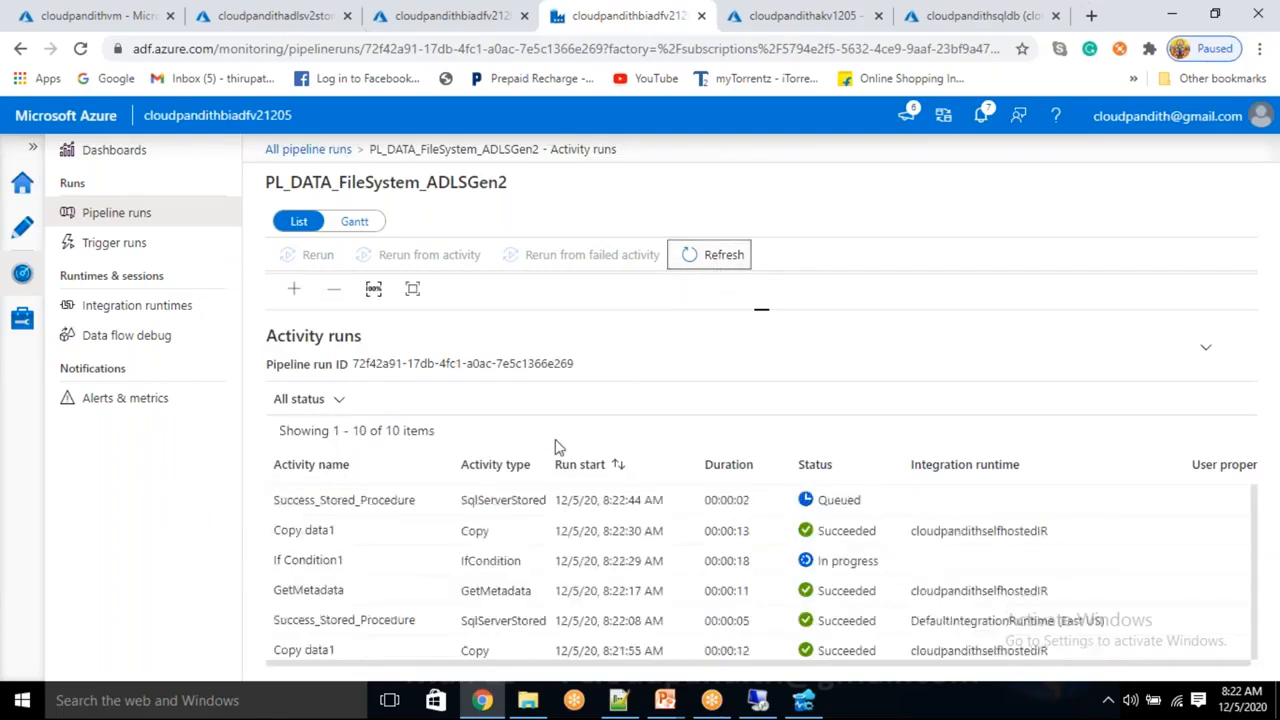
{"action": "mouse_move", "coordinate": [428, 541]}
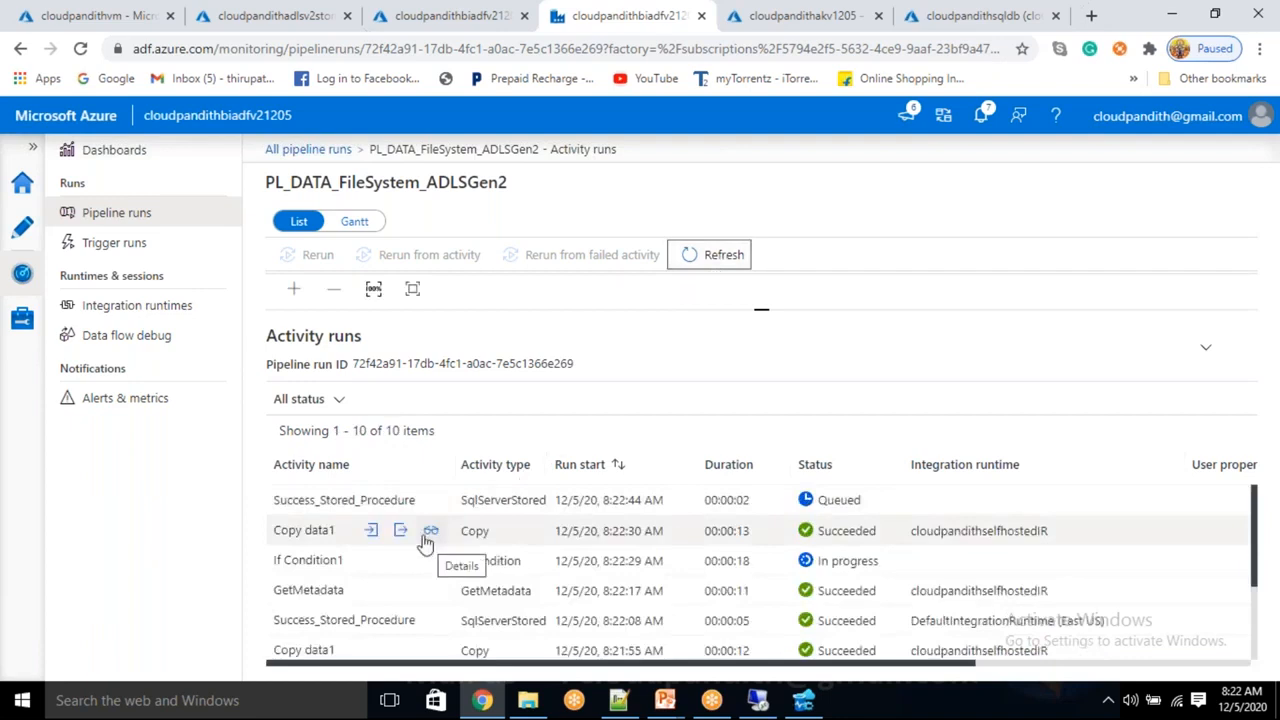
{"action": "left_click", "coordinate": [429, 531]}
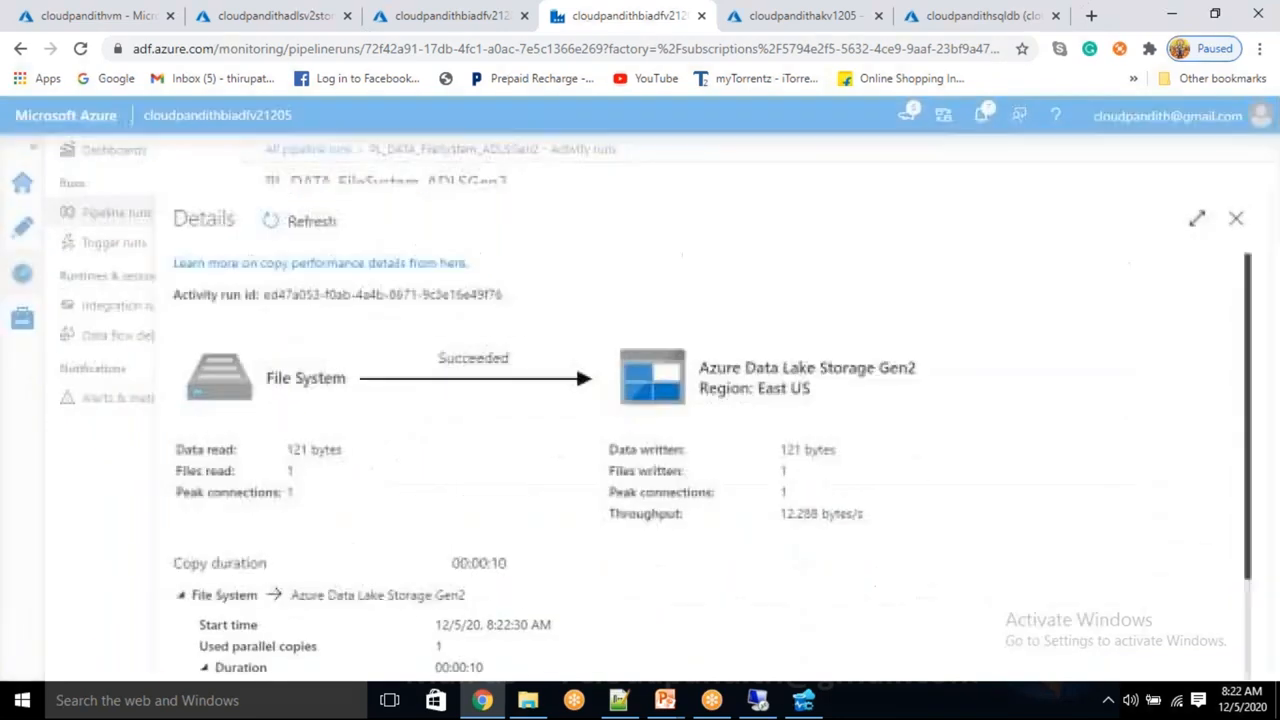
Run 'select * from metadata' in Azure Data Studio's query editor
{"action": "left_click", "coordinate": [1238, 226]}
{"action": "key", "text": "alt+Tab"}
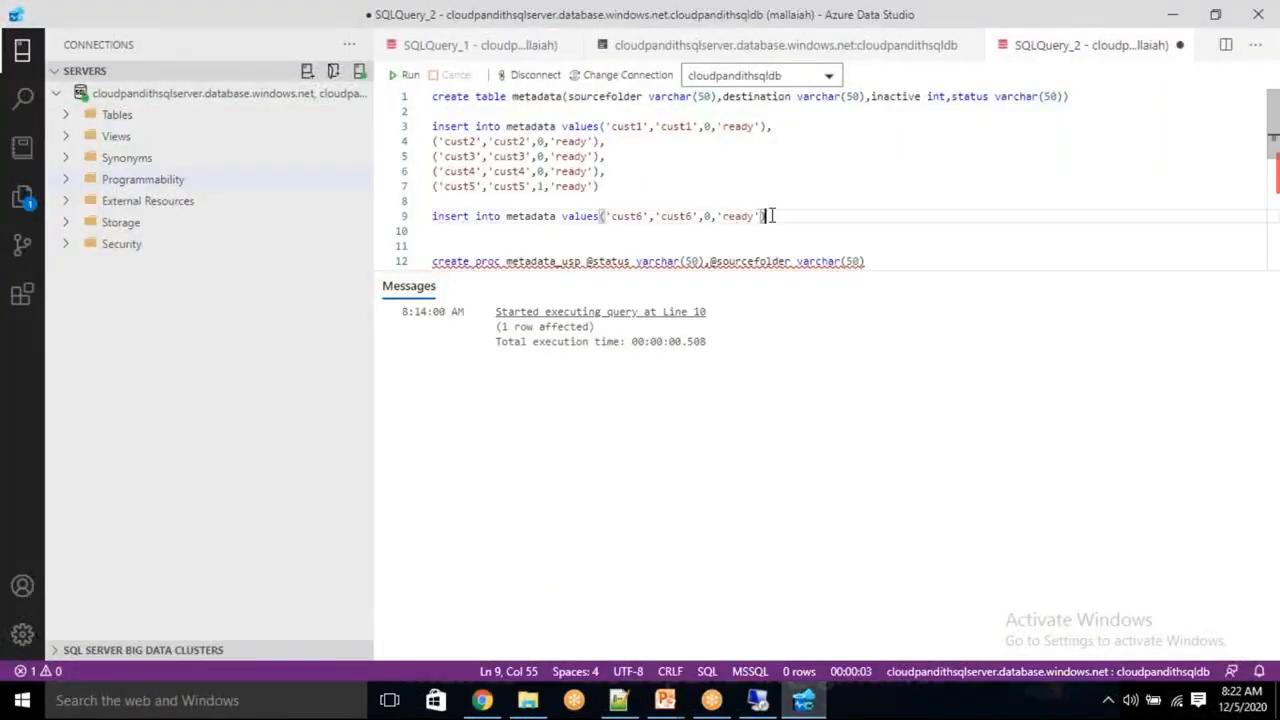
{"action": "key", "text": "Return"}
{"action": "key", "text": "Return"}
{"action": "key", "text": "Return"}
{"action": "key", "text": "Return"}
{"action": "type", "text": "select * from meytadata"}
{"action": "key", "text": "BackSpace"}
{"action": "key", "text": "BackSpace"}
{"action": "key", "text": "BackSpace"}
{"action": "key", "text": "BackSpace"}
{"action": "key", "text": "BackSpace"}
{"action": "key", "text": "BackSpace"}
{"action": "key", "text": "BackSpace"}
{"action": "type", "text": "tadata"}
{"action": "key", "text": "shift+Home"}
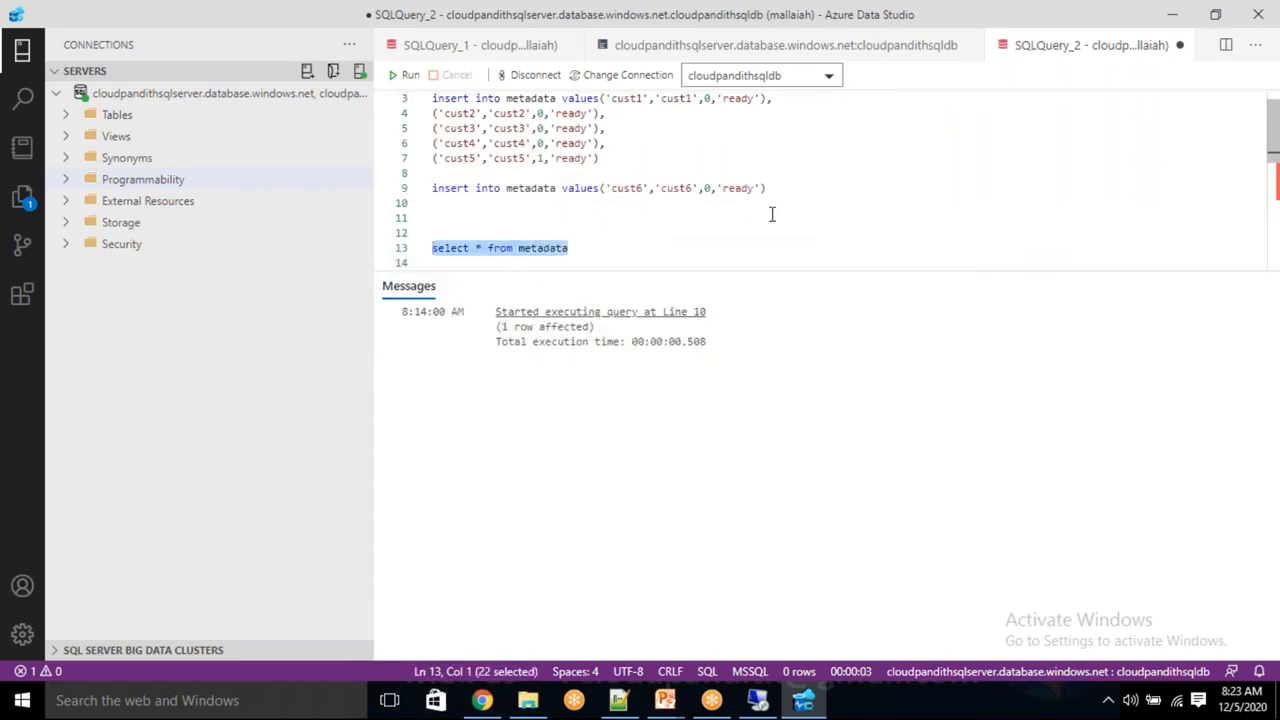
{"action": "left_click", "coordinate": [402, 75]}
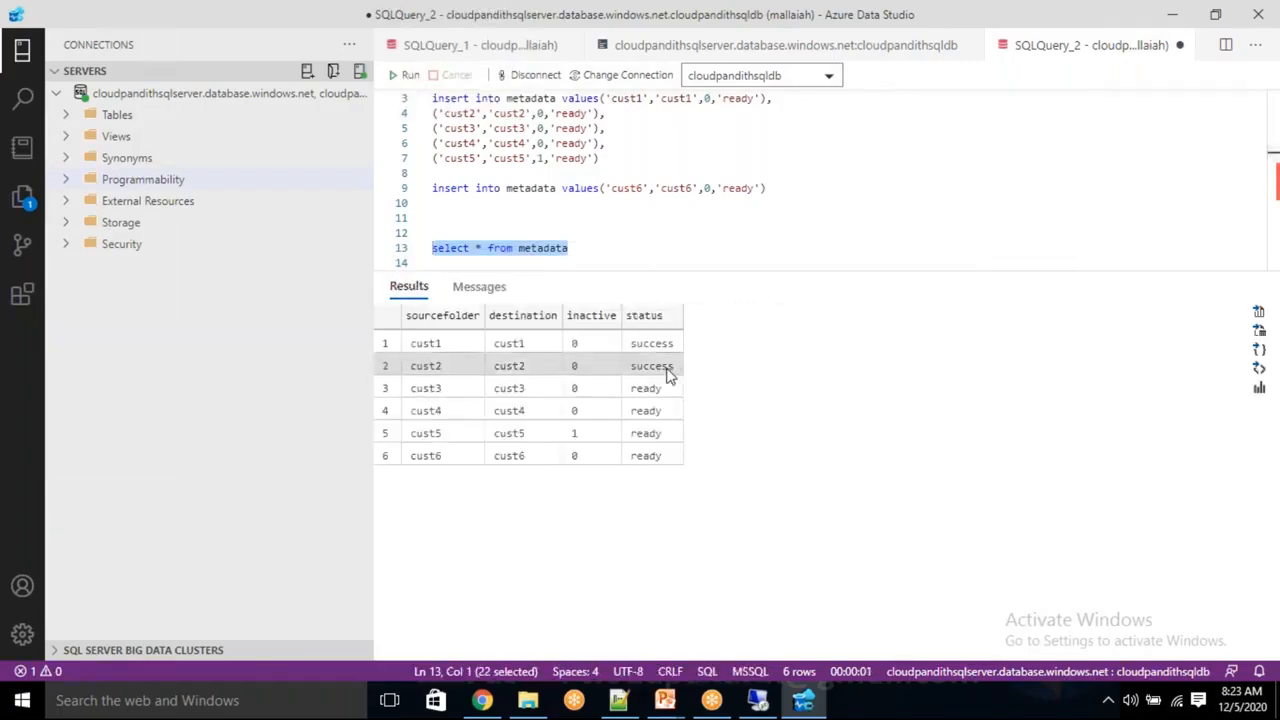
Compare the cust1 and cust2 status values, both success, then return to Data Factory
{"action": "left_click", "coordinate": [663, 364]}
{"action": "left_click", "coordinate": [654, 346]}
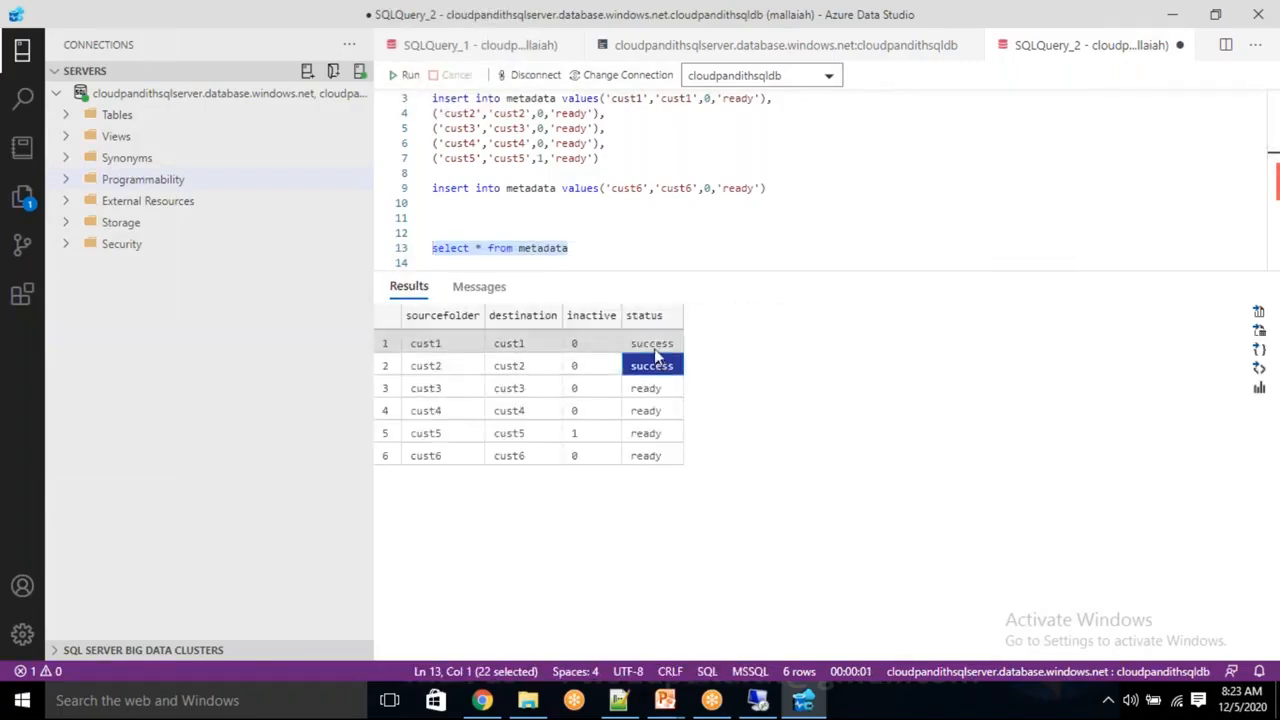
{"action": "left_click", "coordinate": [656, 366]}
{"action": "left_click", "coordinate": [652, 346]}
{"action": "left_click", "coordinate": [656, 366]}
{"action": "left_click", "coordinate": [650, 348]}
{"action": "left_click", "coordinate": [651, 368]}
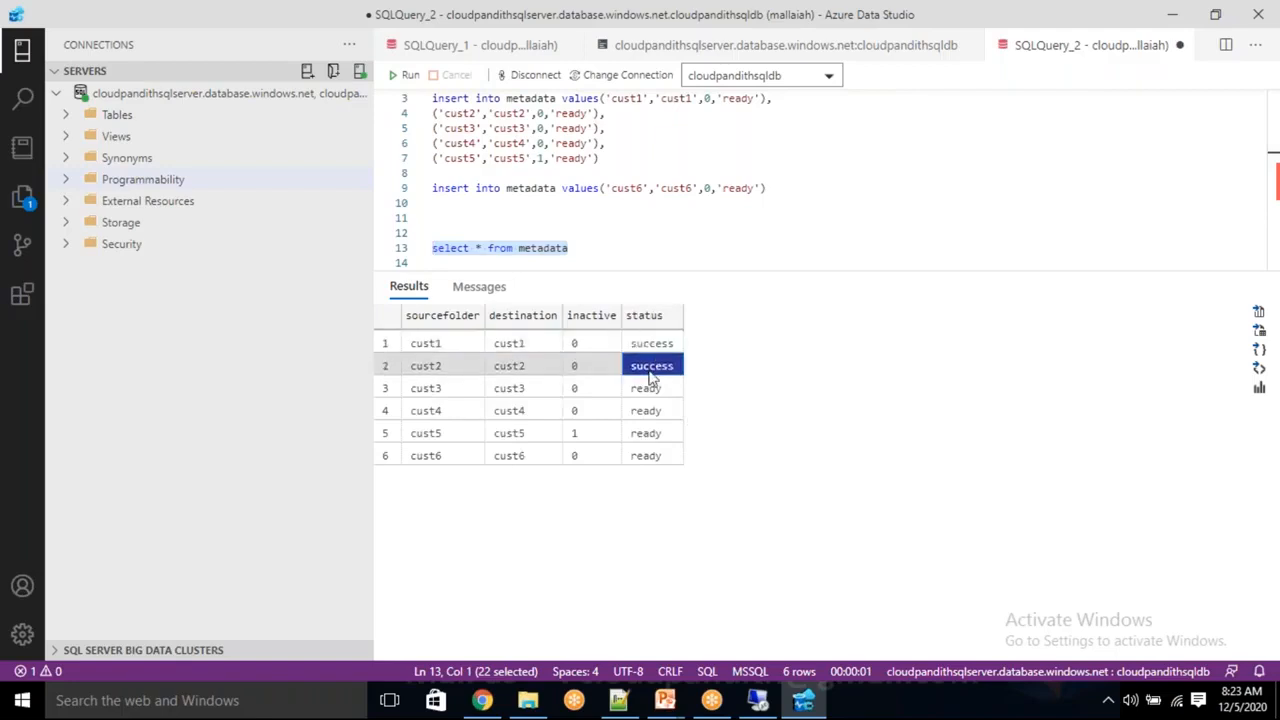
{"action": "key", "text": "alt+Tab"}
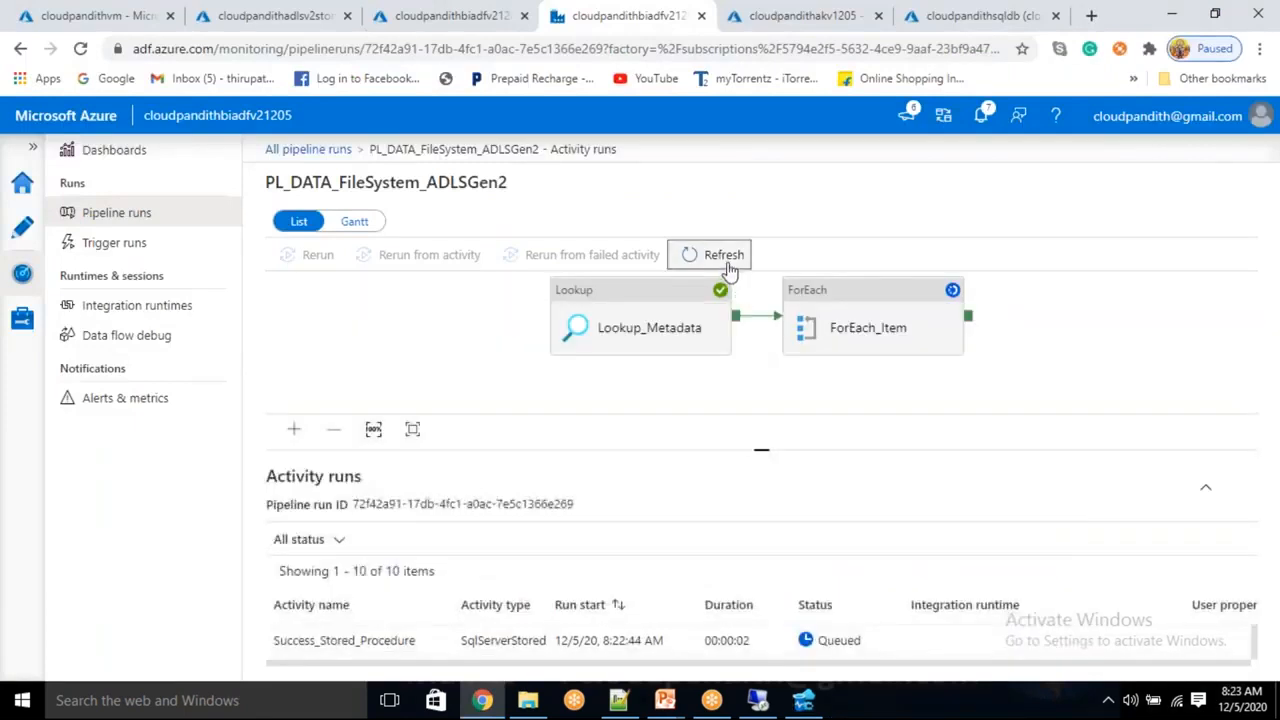
Refresh the debug run's progress repeatedly and enlarge the activity runs list
{"action": "left_click", "coordinate": [727, 268]}
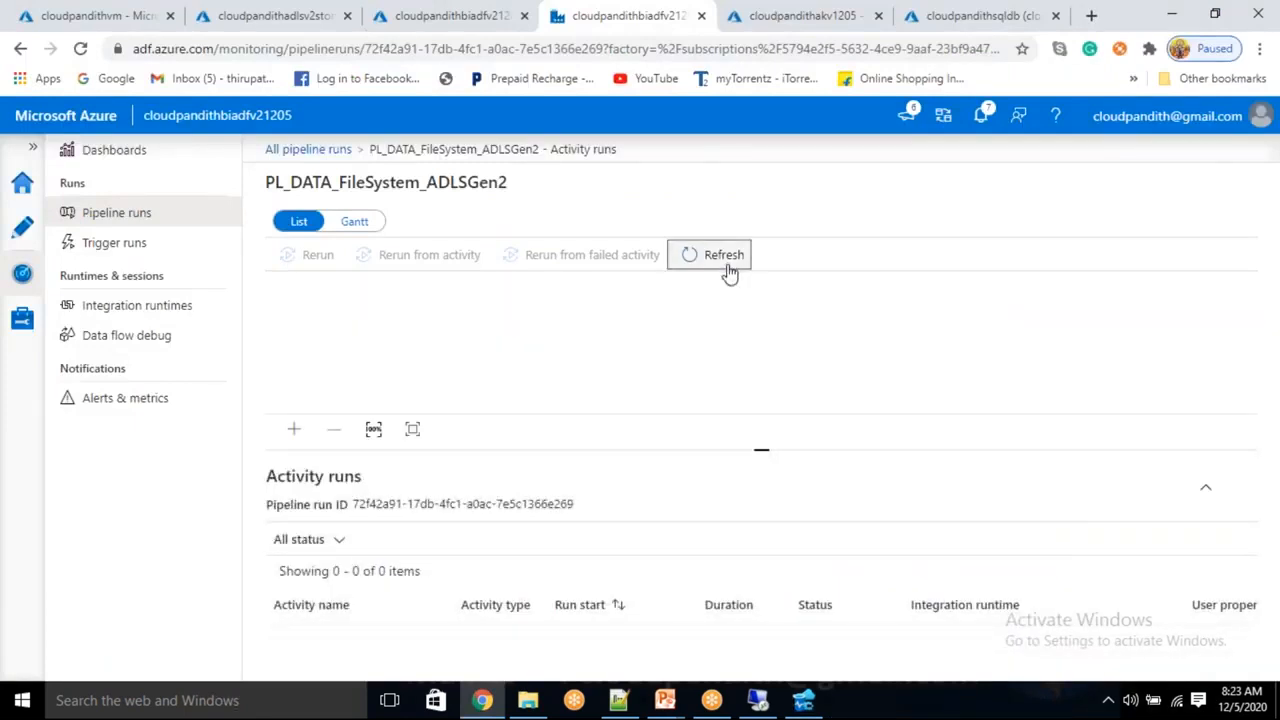
{"action": "left_click", "coordinate": [727, 258]}
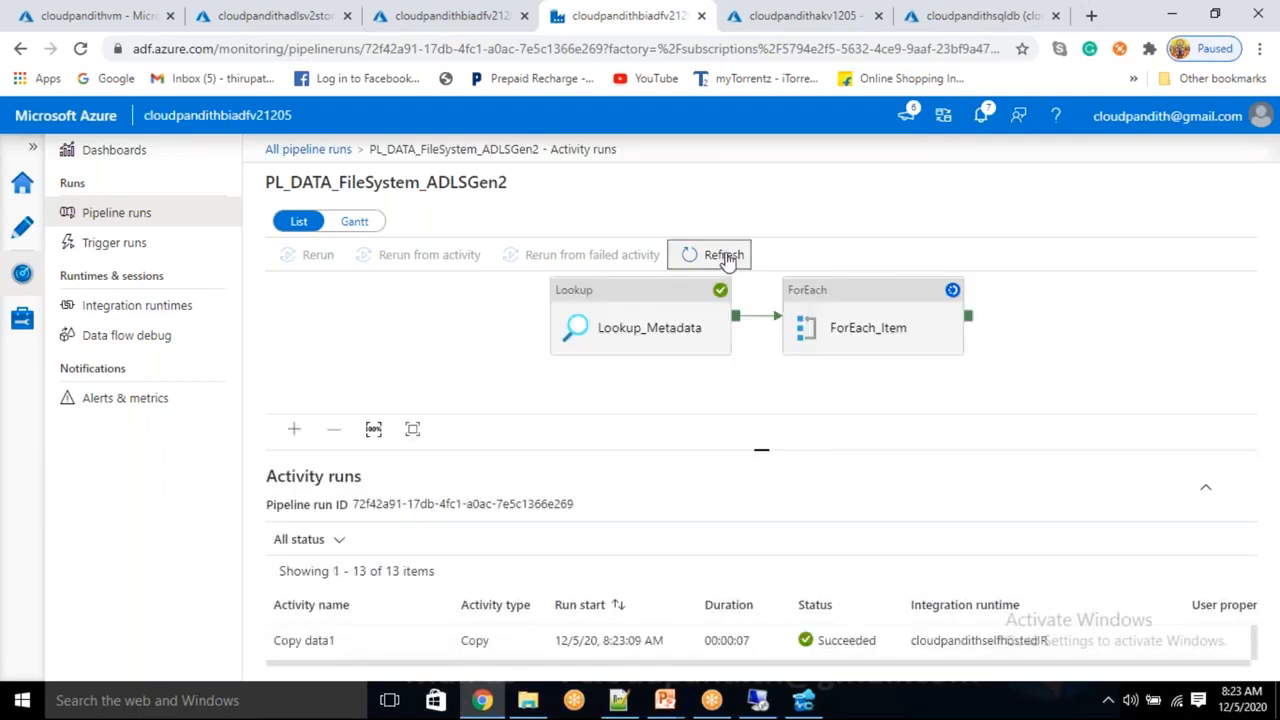
{"action": "left_click", "coordinate": [727, 258]}
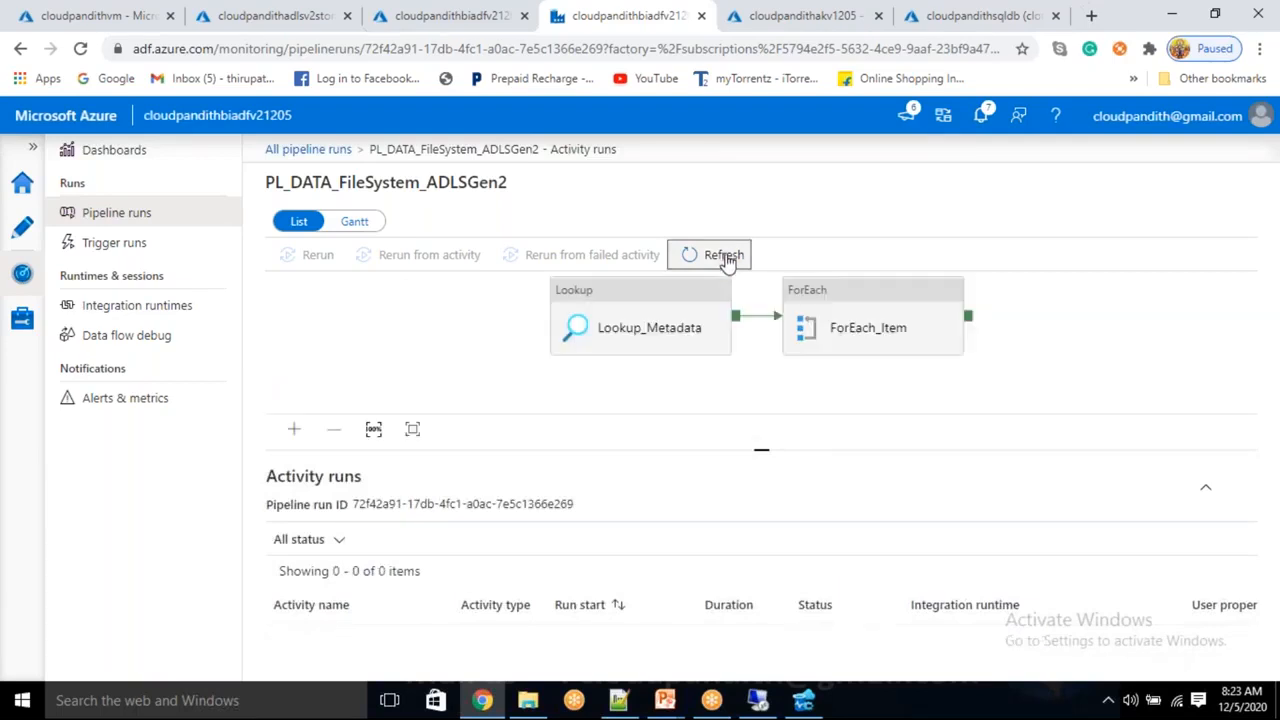
{"action": "left_click", "coordinate": [727, 258]}
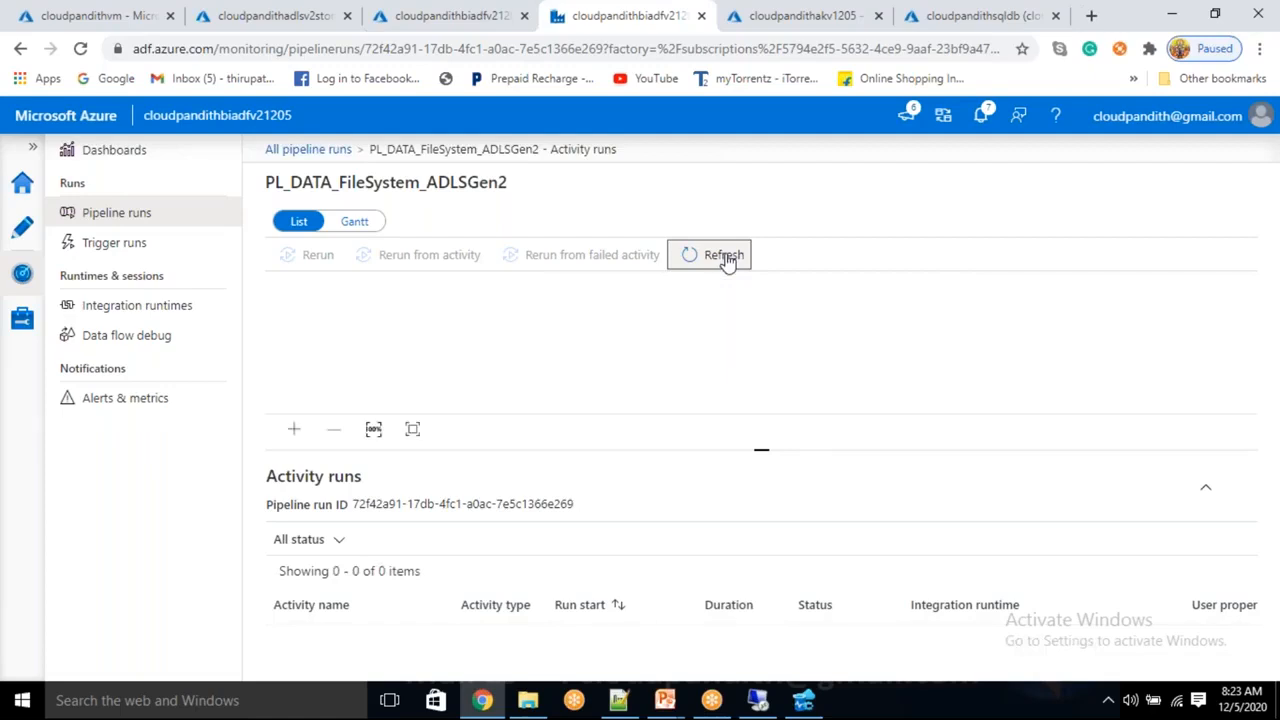
{"action": "left_click", "coordinate": [727, 258]}
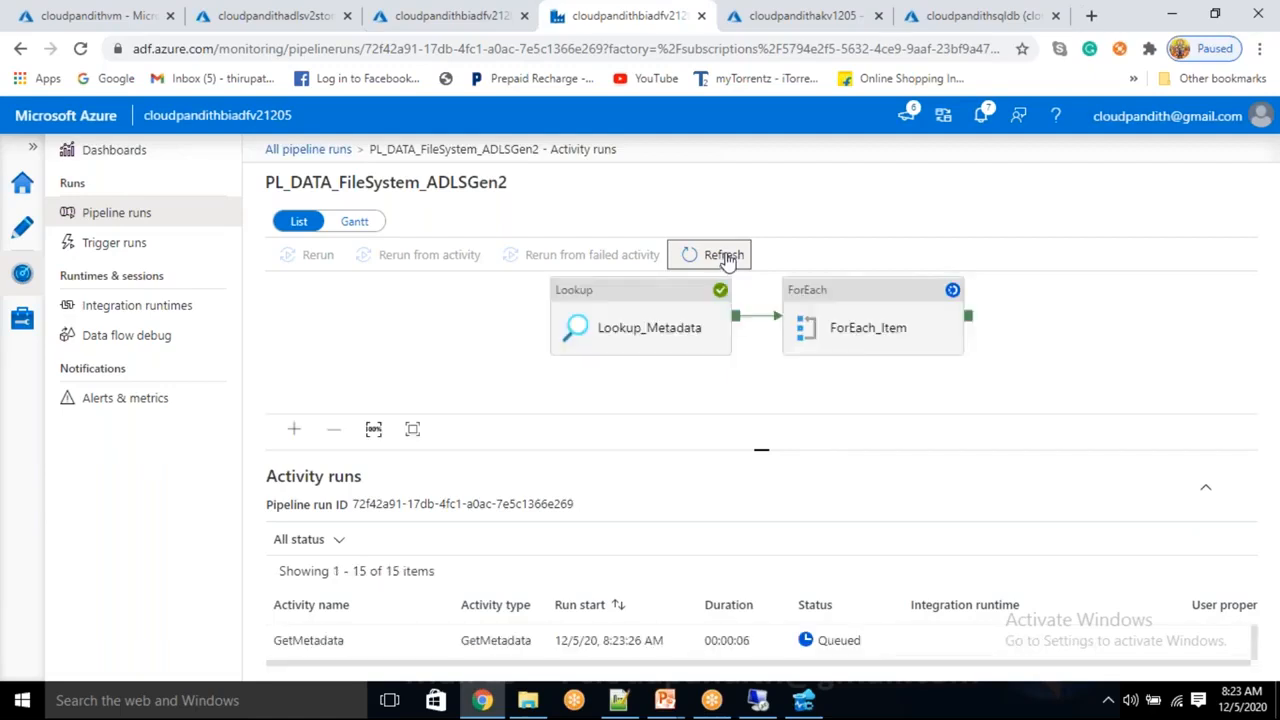
{"action": "left_click", "coordinate": [727, 258]}
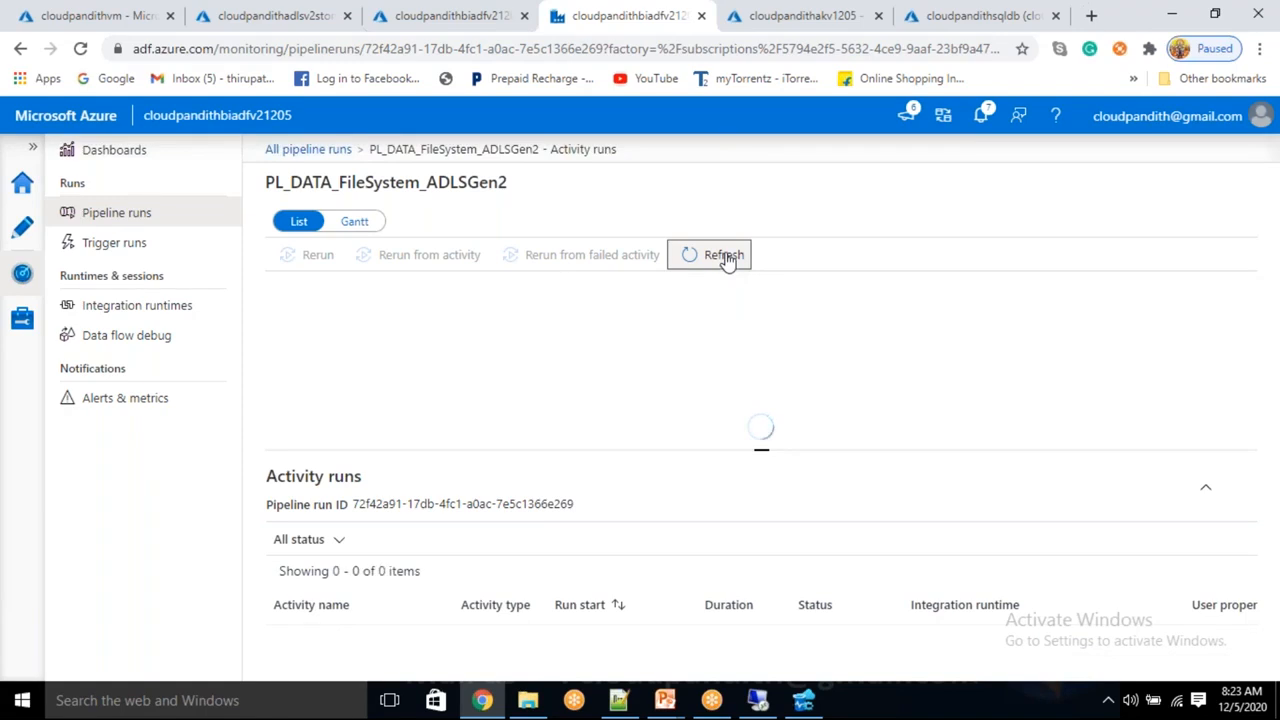
{"action": "left_click", "coordinate": [727, 258]}
{"action": "left_click_drag", "start_coordinate": [758, 450], "coordinate": [760, 401]}
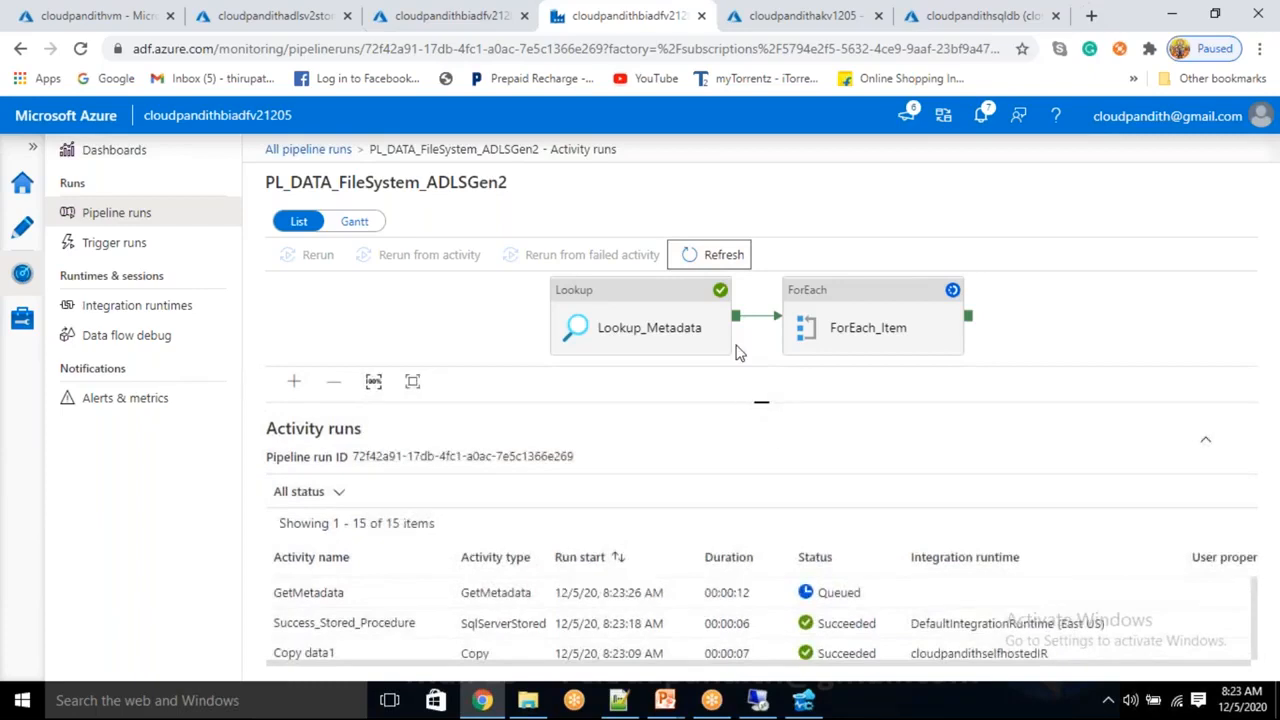
{"action": "left_click", "coordinate": [712, 256]}
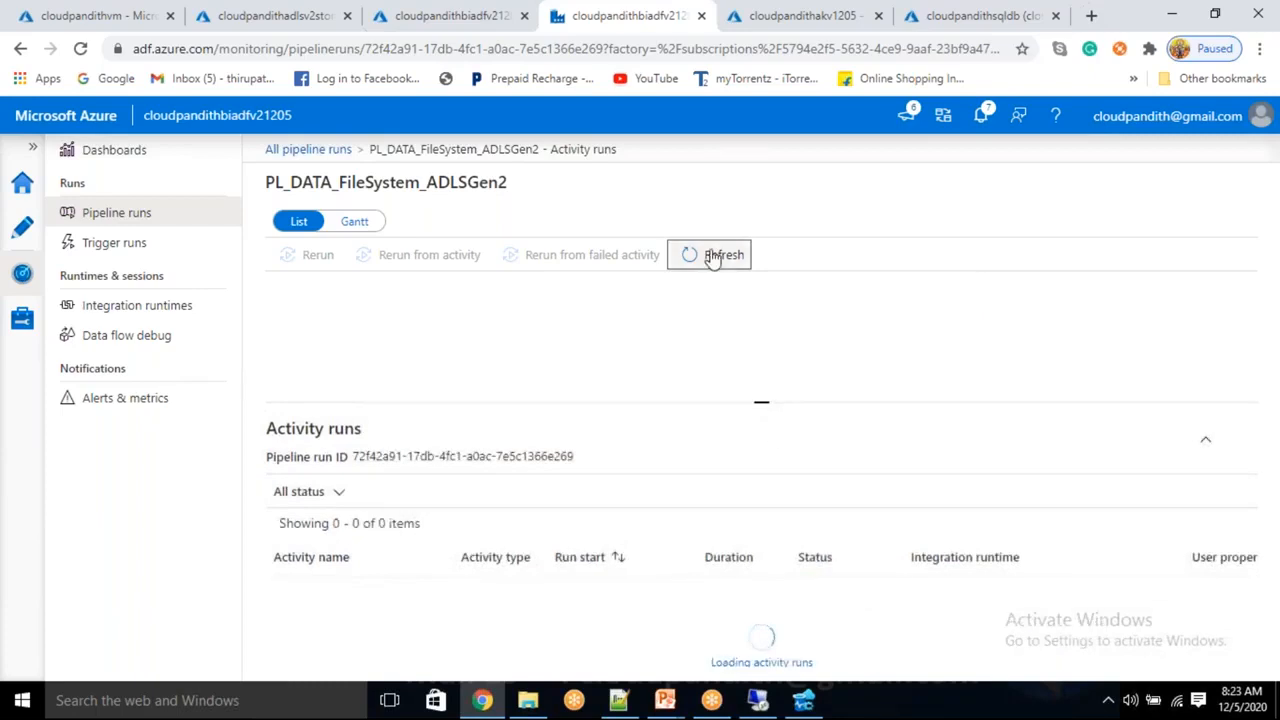
{"action": "left_click_drag", "start_coordinate": [760, 400], "coordinate": [760, 392]}
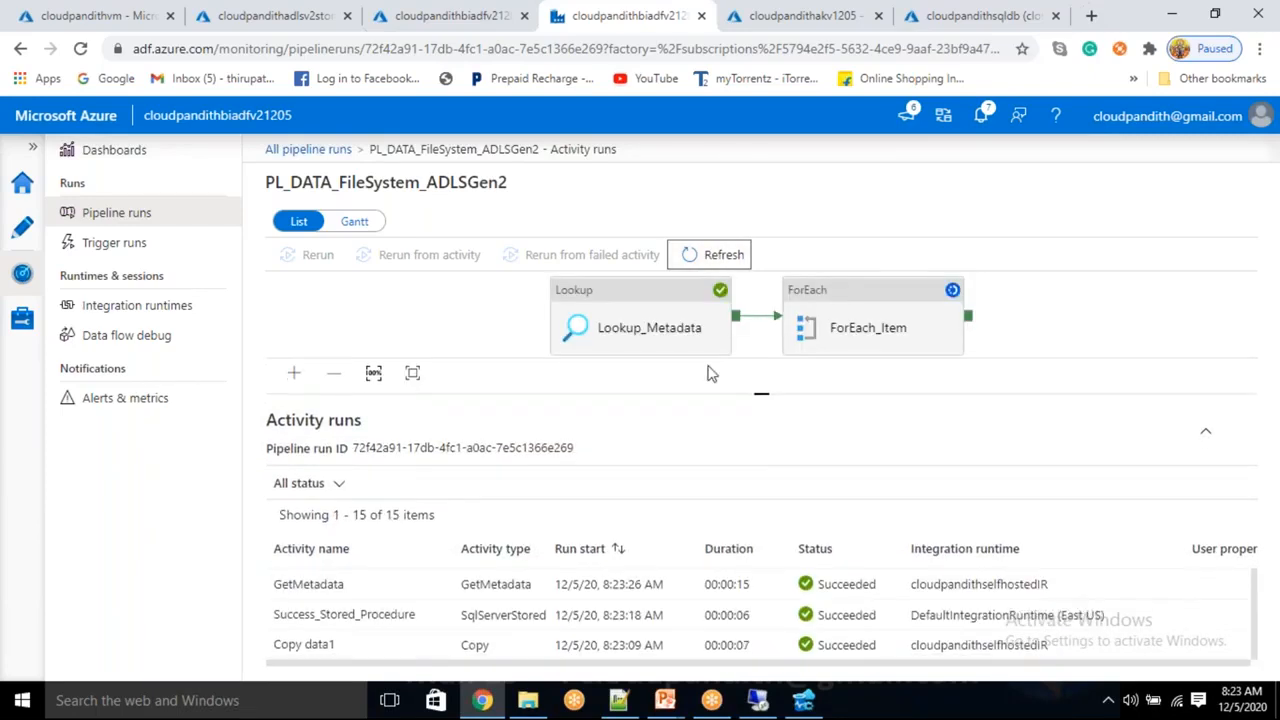
Check which folder GetMetadata examined and that its output reports exists true
{"action": "left_click", "coordinate": [710, 371]}
{"action": "mouse_move", "coordinate": [412, 592]}
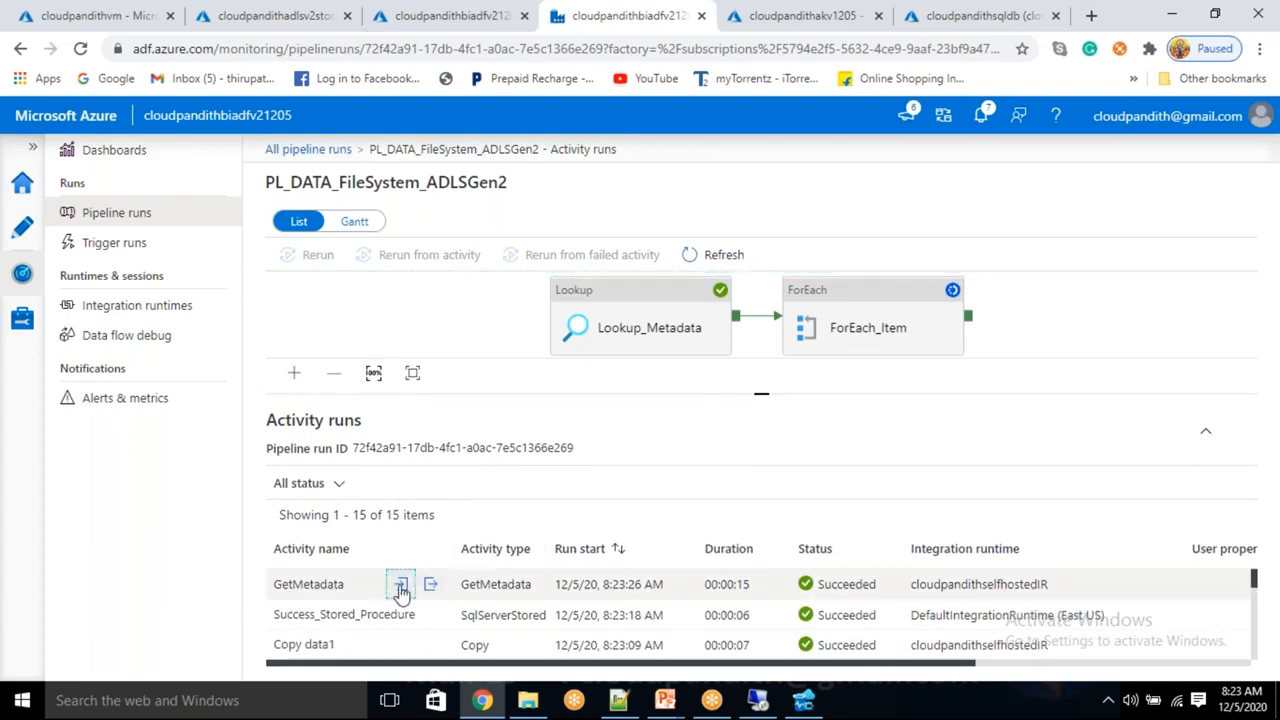
{"action": "left_click", "coordinate": [401, 588]}
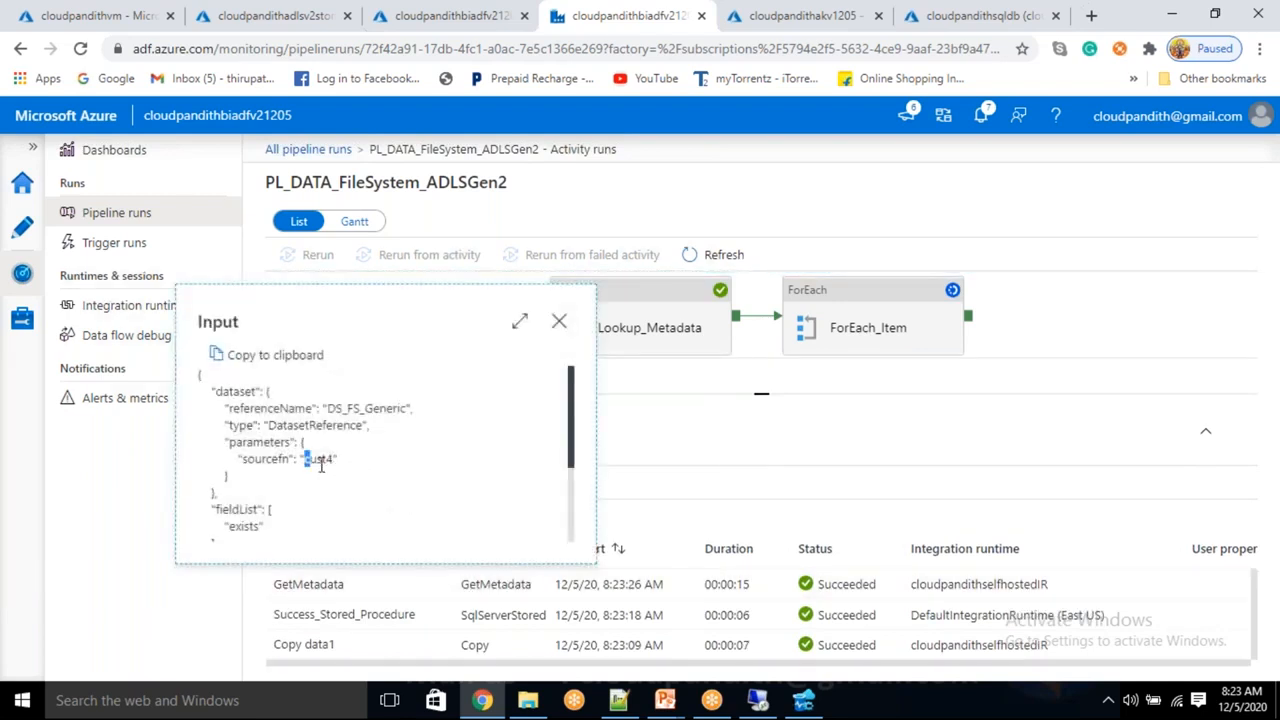
{"action": "left_click", "coordinate": [559, 321]}
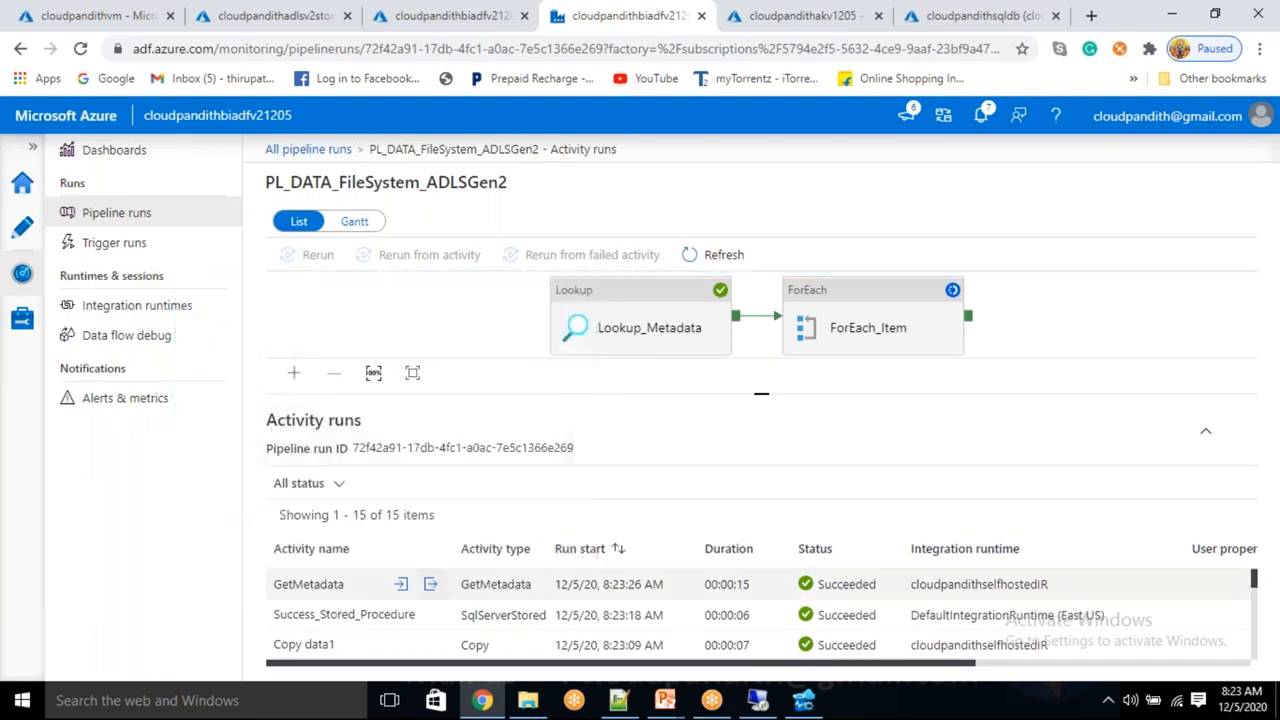
{"action": "left_click", "coordinate": [430, 584]}
{"action": "double_click", "coordinate": [298, 391]}
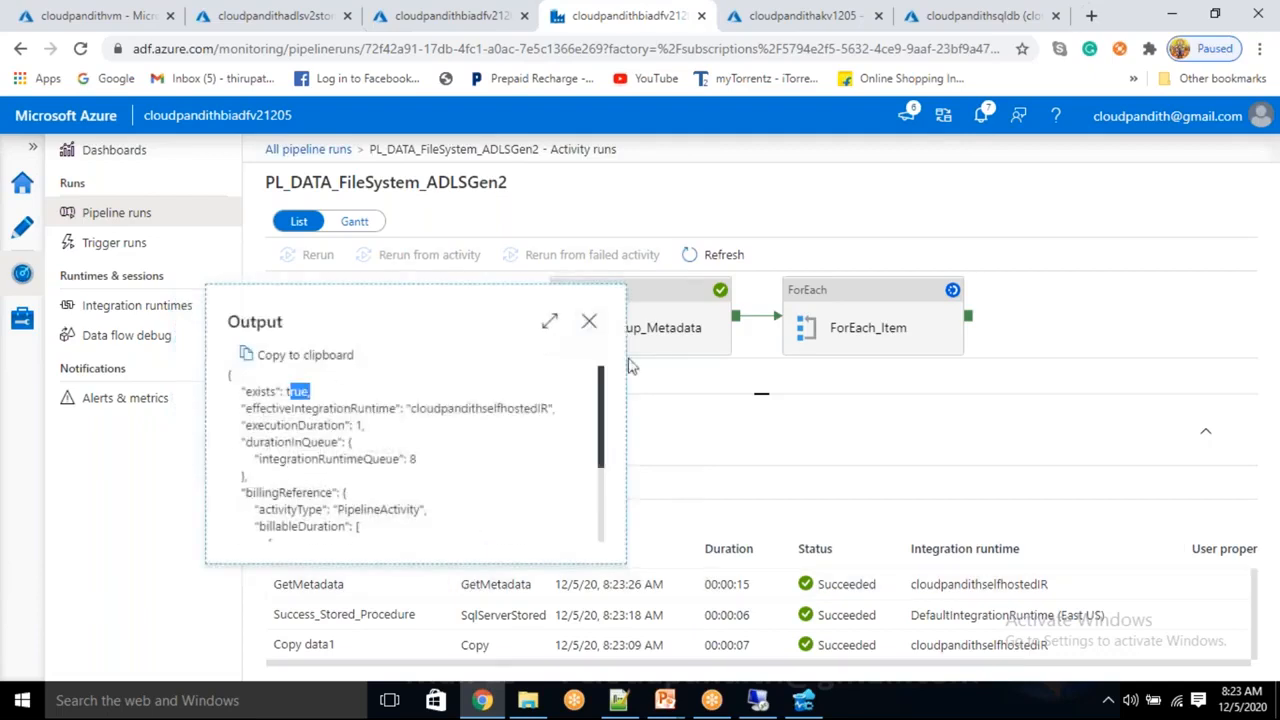
{"action": "left_click", "coordinate": [589, 321]}
{"action": "left_click", "coordinate": [710, 257]}
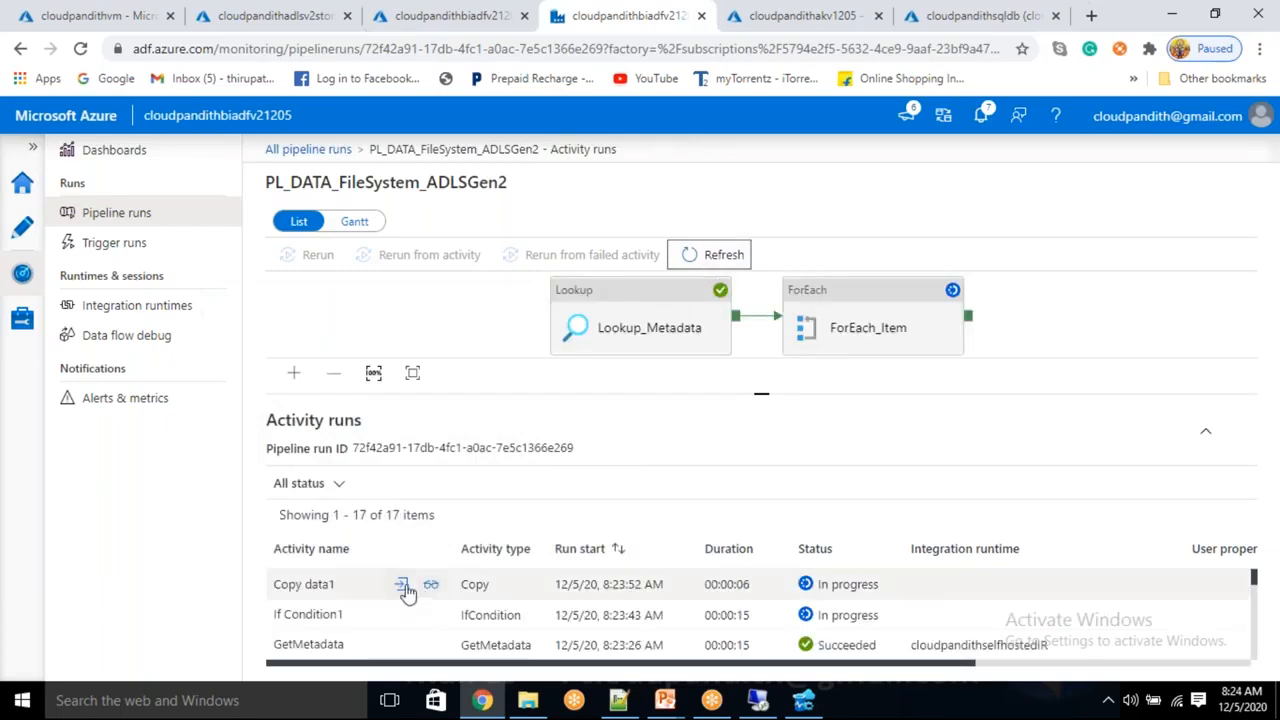
Review Copy data1's input and its copy statistics for files read and written
{"action": "left_click", "coordinate": [402, 588]}
{"action": "key", "text": "Escape"}
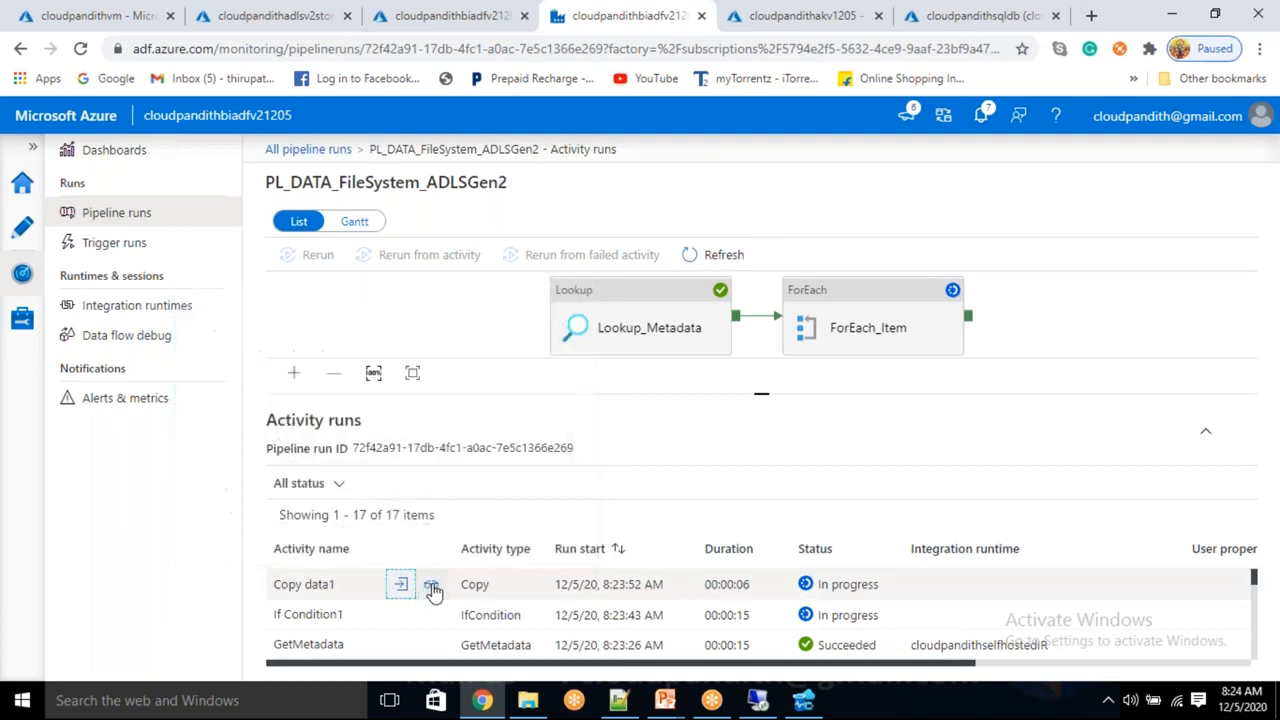
{"action": "left_click", "coordinate": [432, 588]}
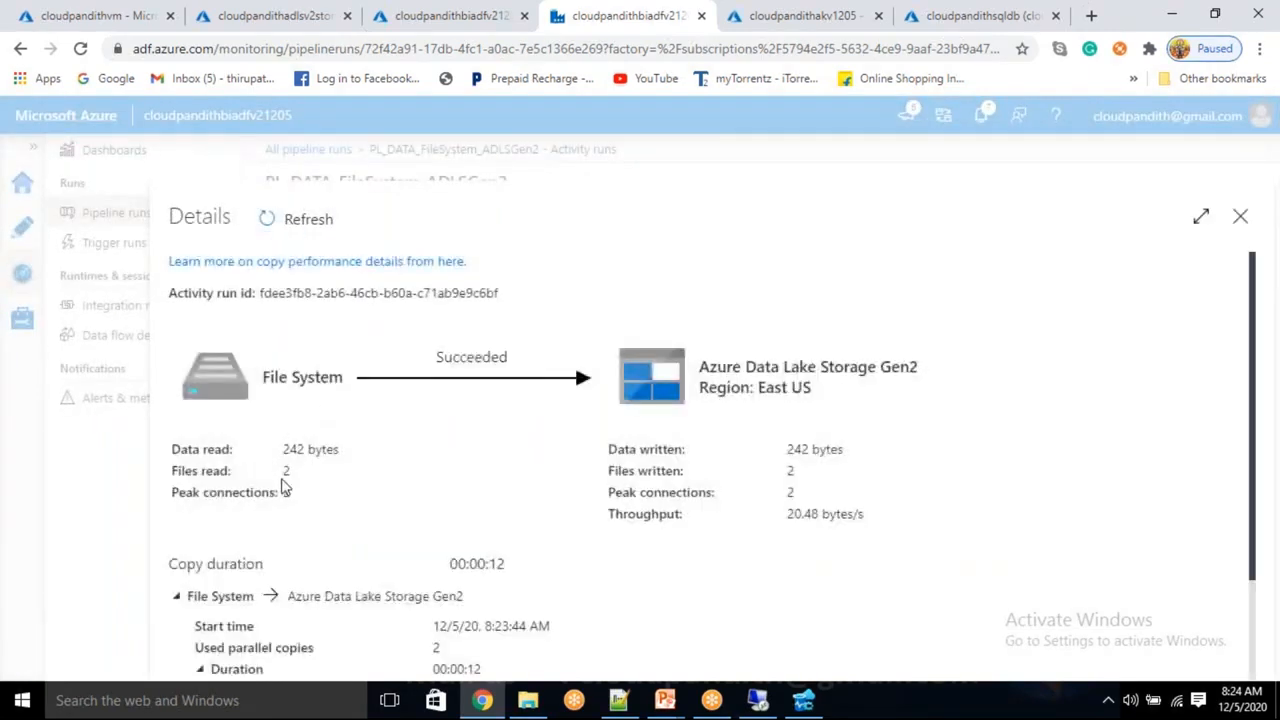
{"action": "double_click", "coordinate": [285, 473]}
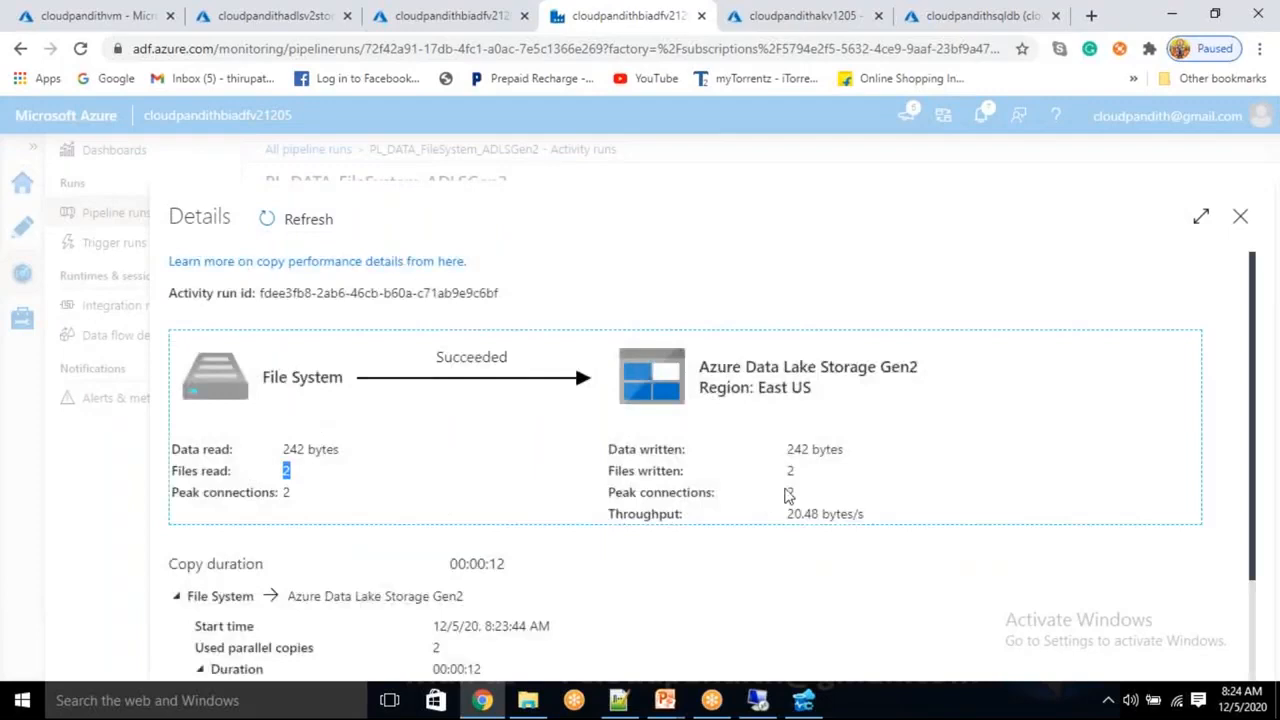
{"action": "double_click", "coordinate": [790, 471]}
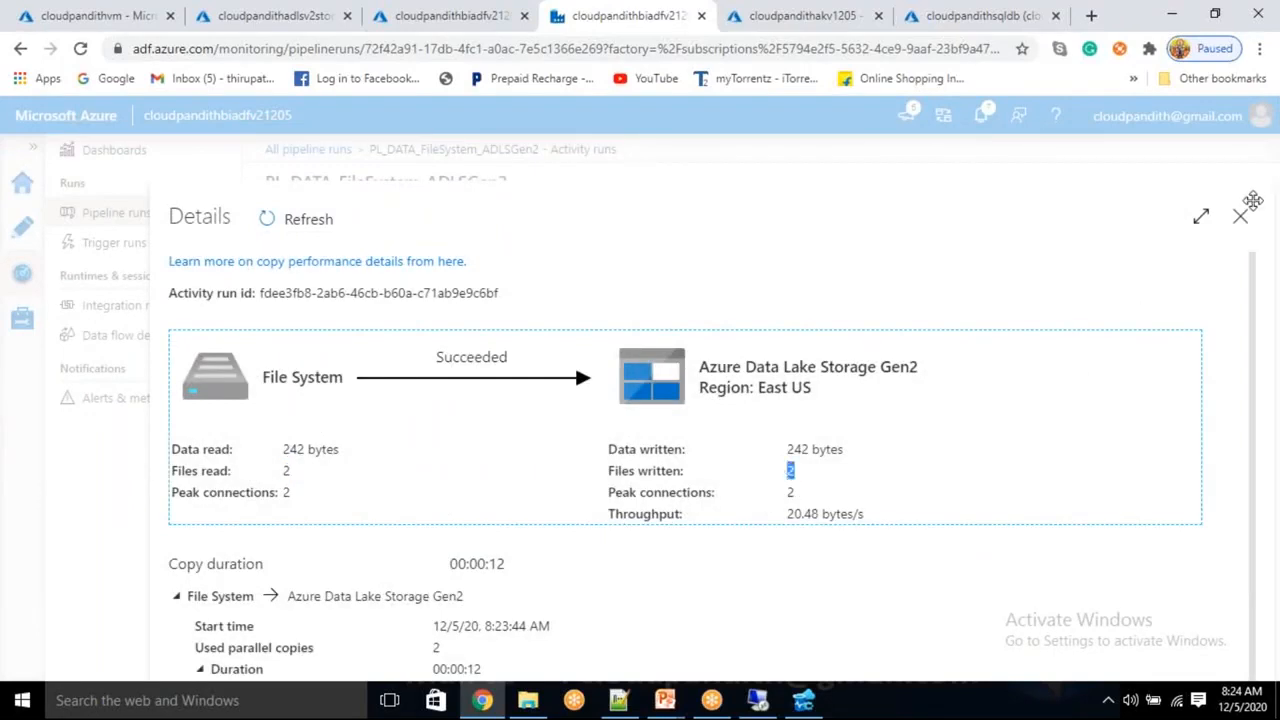
{"action": "left_click", "coordinate": [1240, 220]}
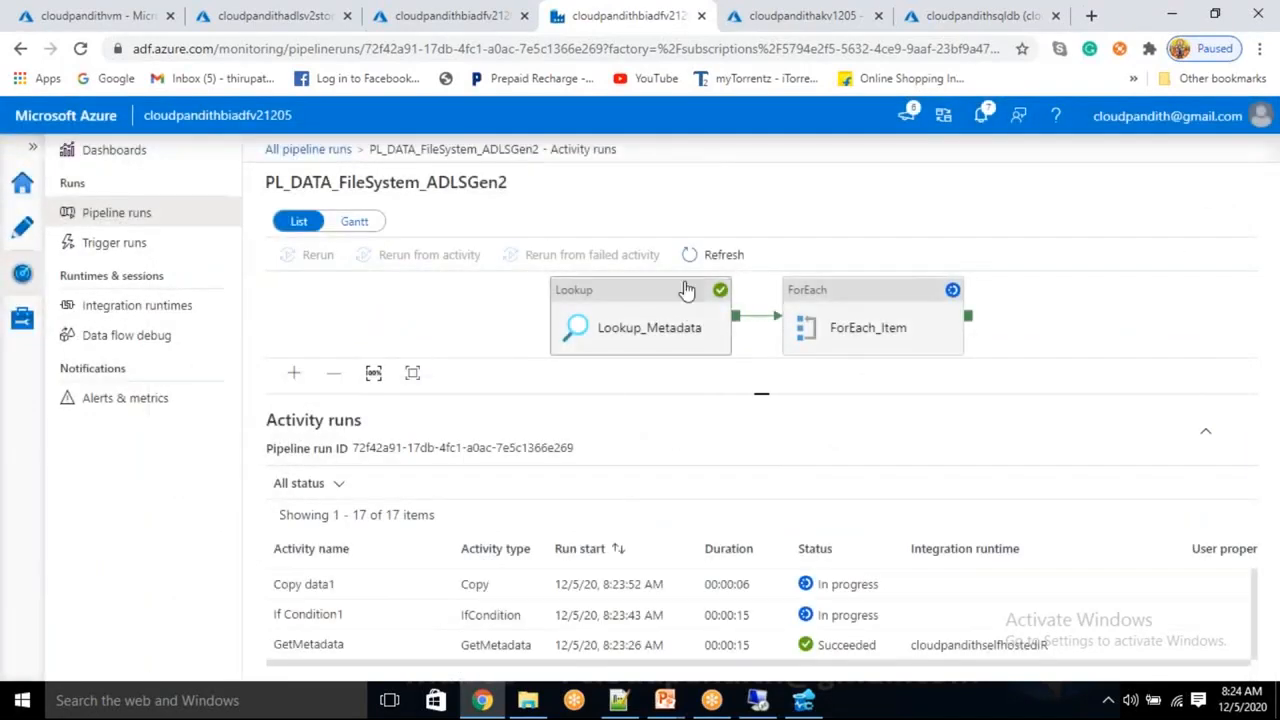
{"action": "left_click", "coordinate": [707, 258]}
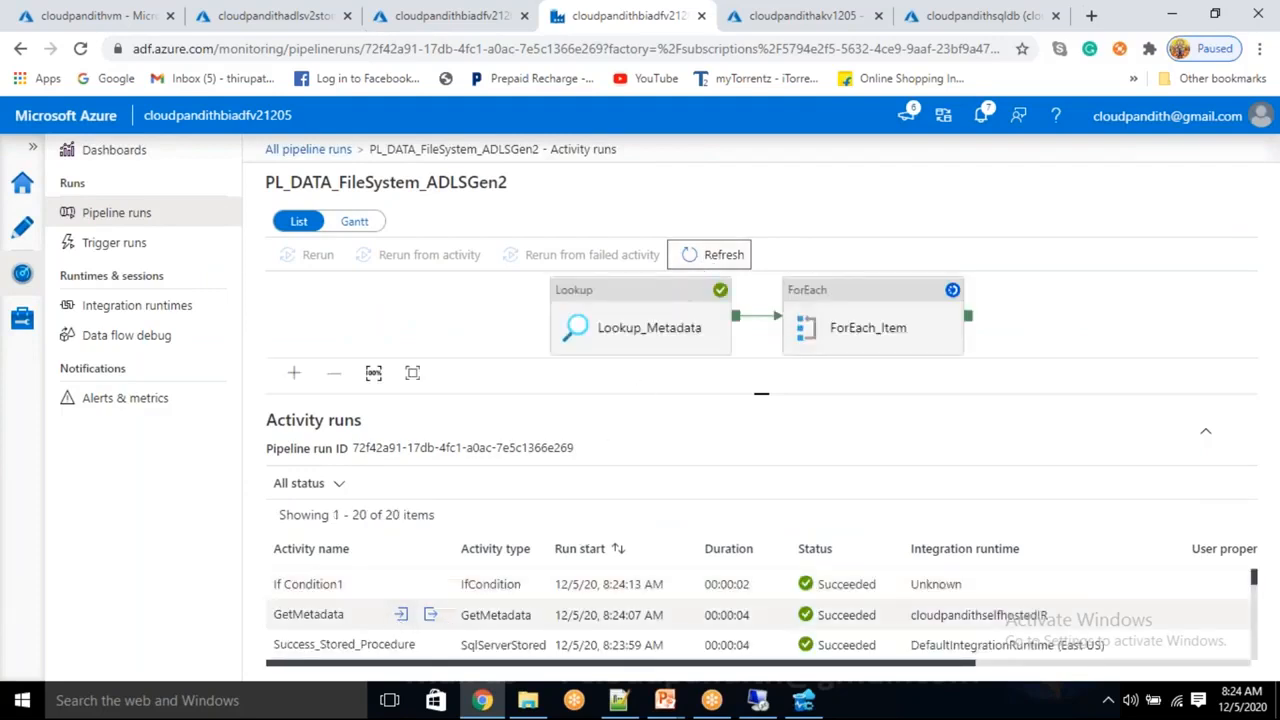
Confirm the cust6 GetMetadata run's input folder and its exists false output
{"action": "left_click", "coordinate": [401, 614]}
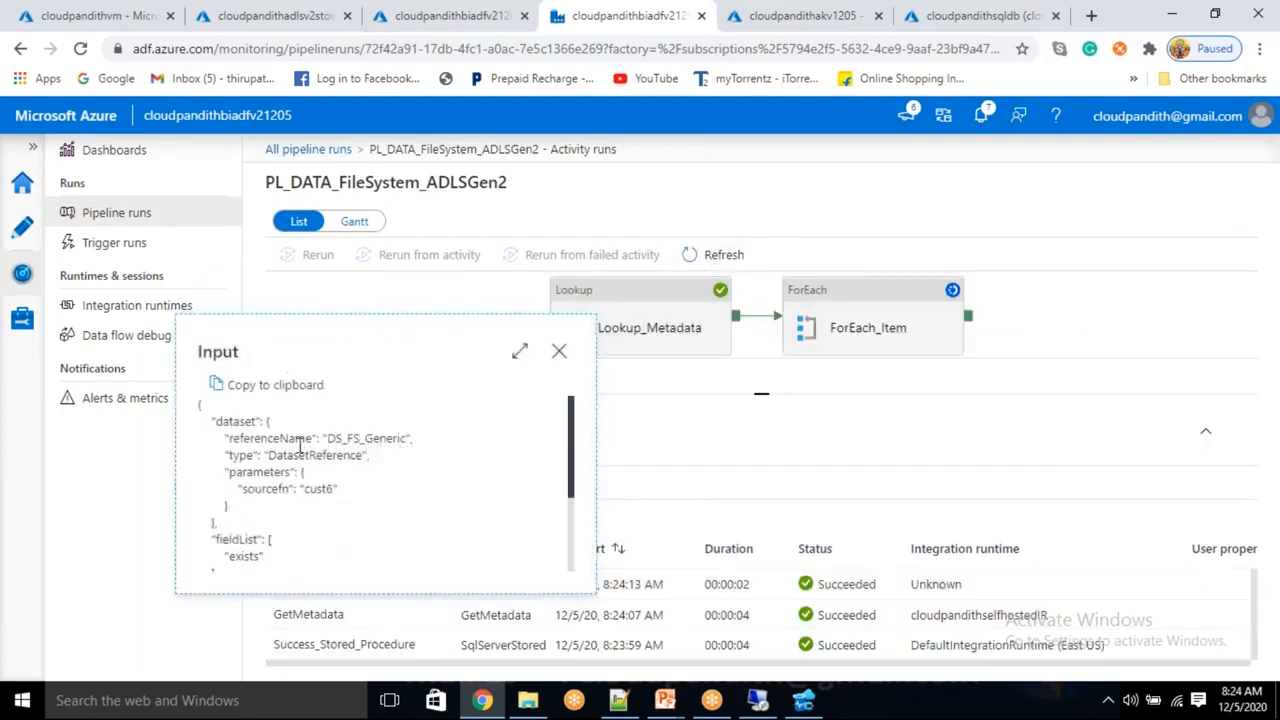
{"action": "left_click_drag", "start_coordinate": [306, 491], "coordinate": [339, 491]}
{"action": "left_click", "coordinate": [561, 350]}
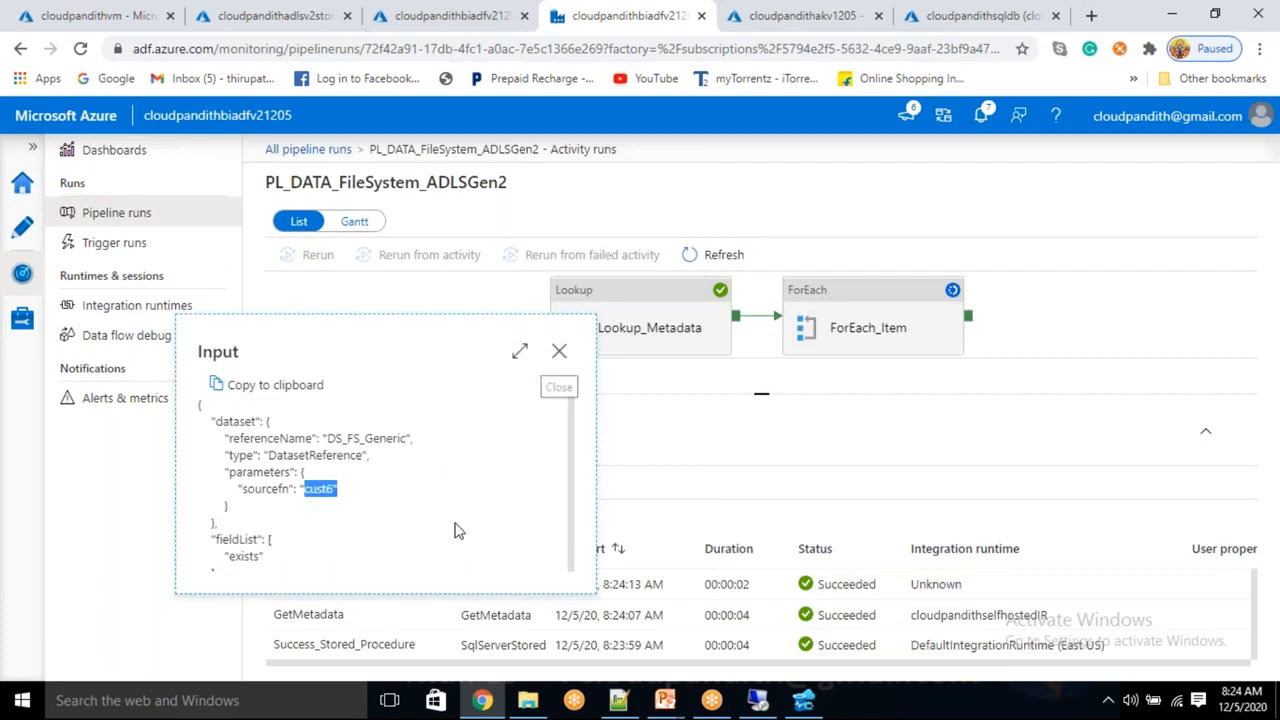
{"action": "left_click", "coordinate": [430, 614]}
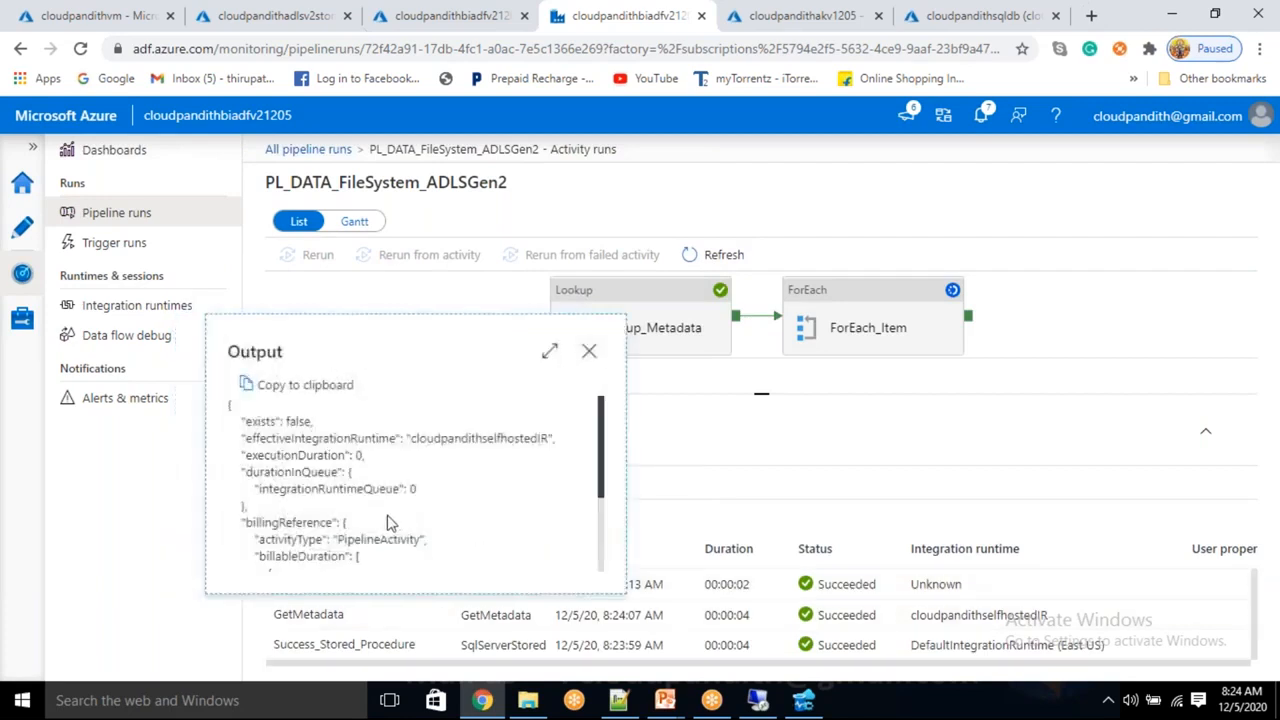
{"action": "double_click", "coordinate": [292, 420]}
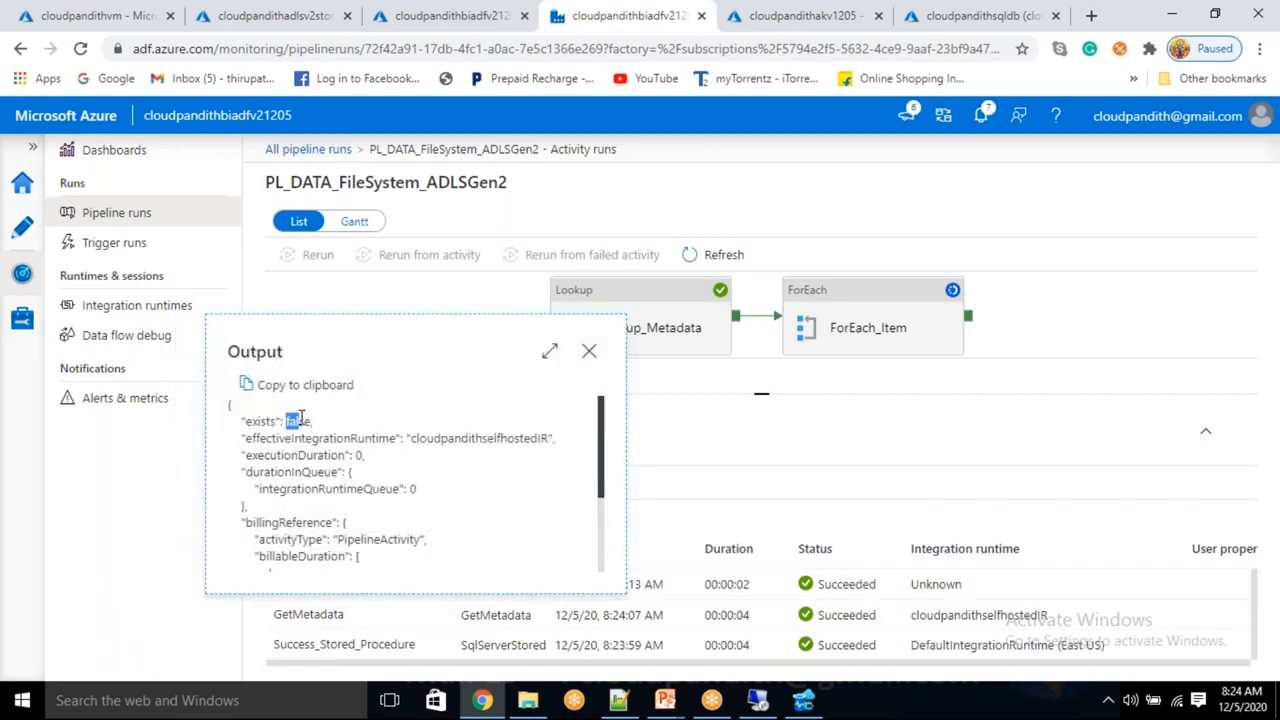
{"action": "left_click", "coordinate": [589, 351]}
{"action": "mouse_move", "coordinate": [385, 592]}
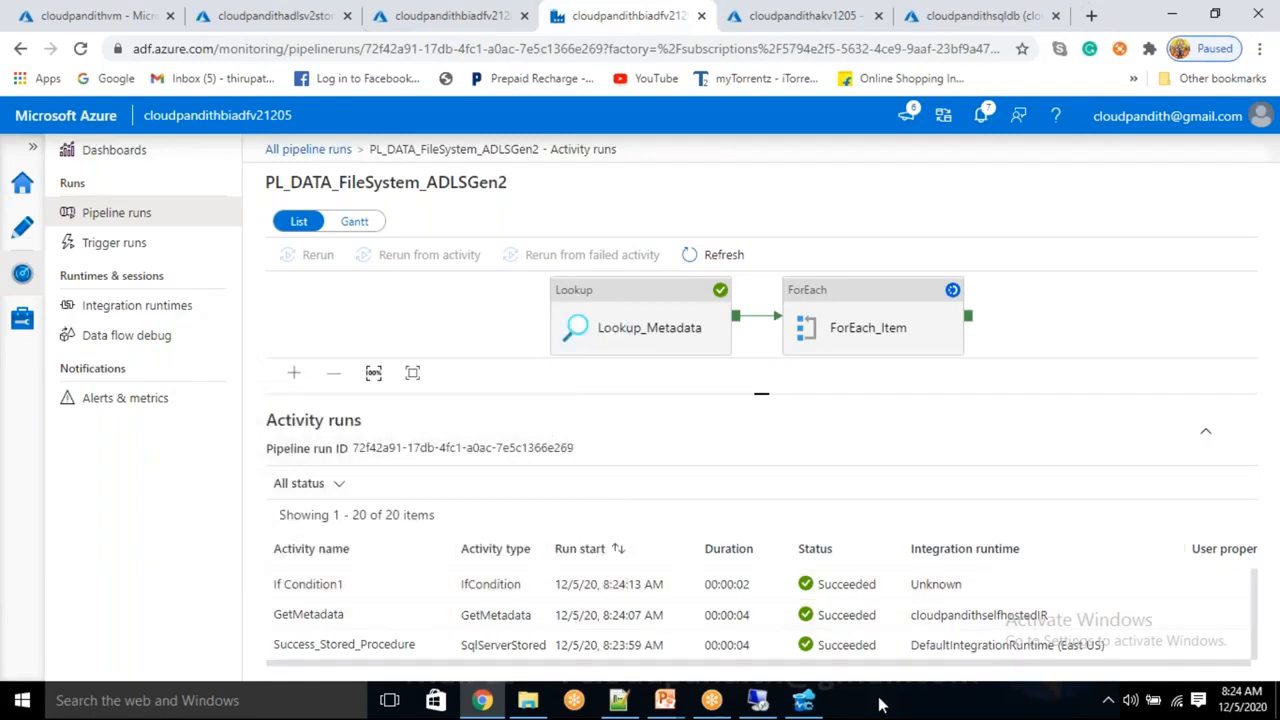
Re-run 'select * from metadata' in Azure Data Studio to refresh the statuses
{"action": "left_click", "coordinate": [818, 708]}
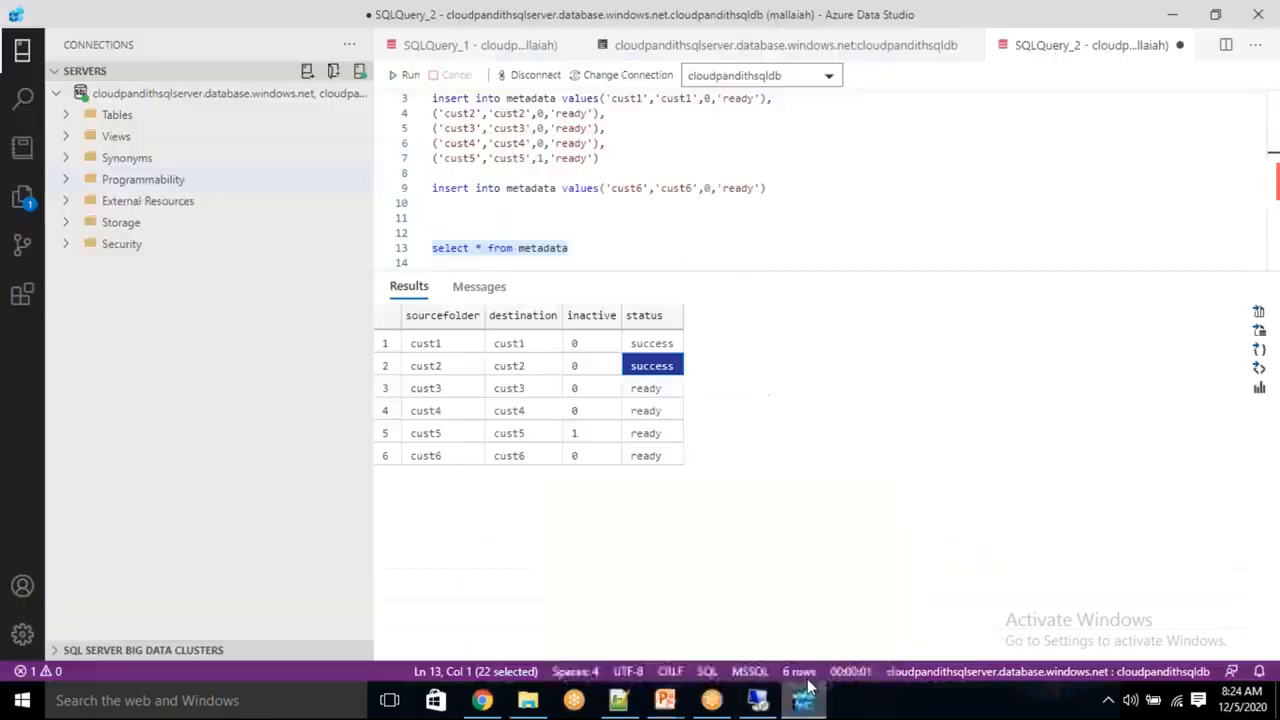
{"action": "left_click_drag", "start_coordinate": [583, 251], "coordinate": [418, 260]}
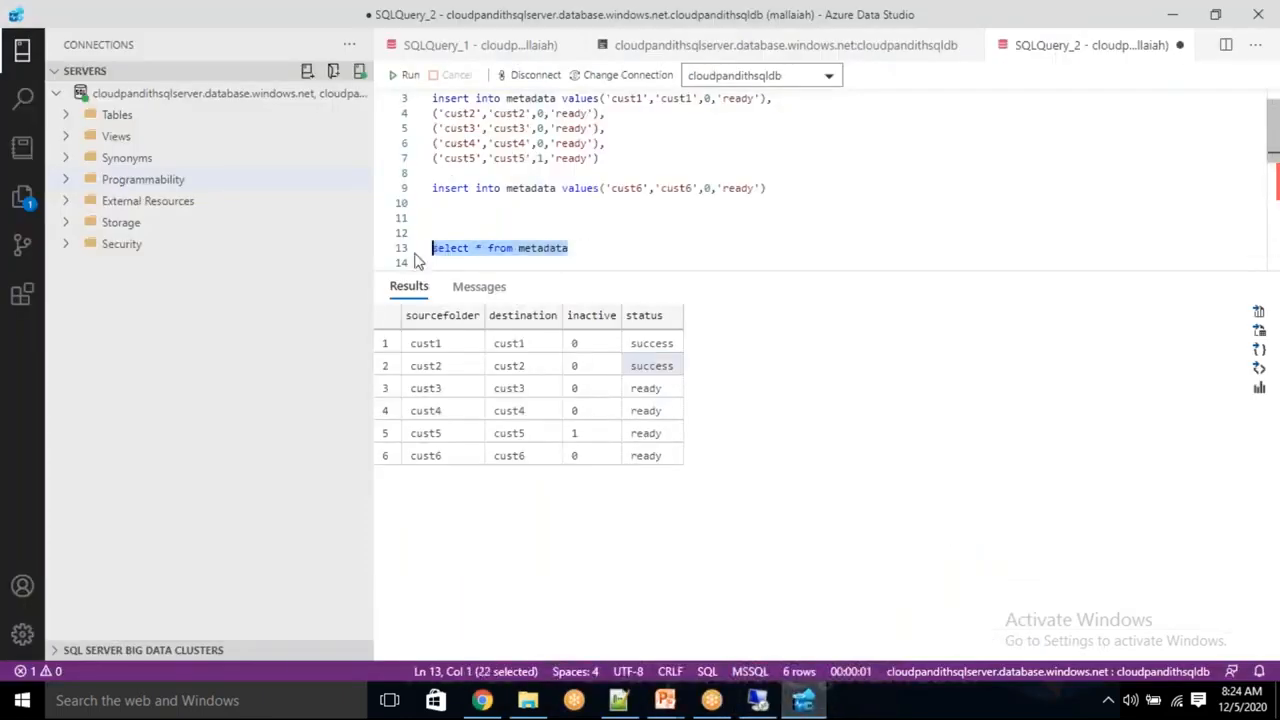
{"action": "left_click", "coordinate": [405, 76]}
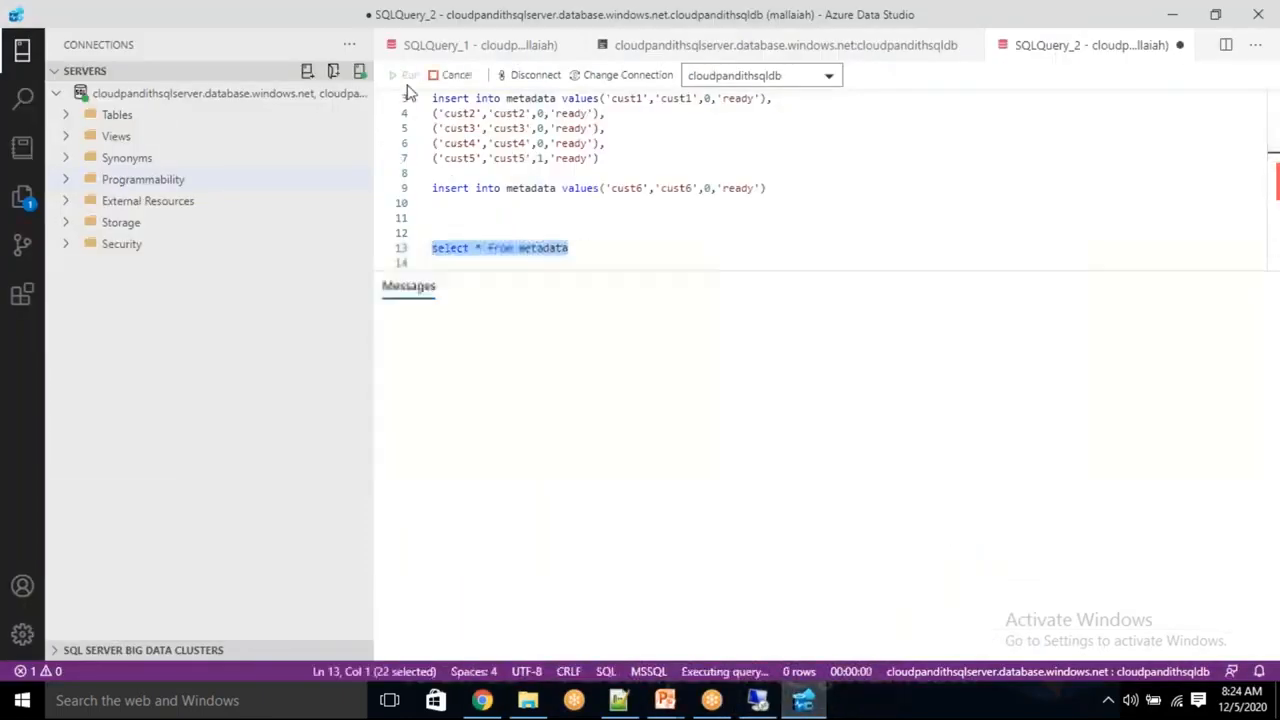
{"action": "left_click", "coordinate": [598, 253]}
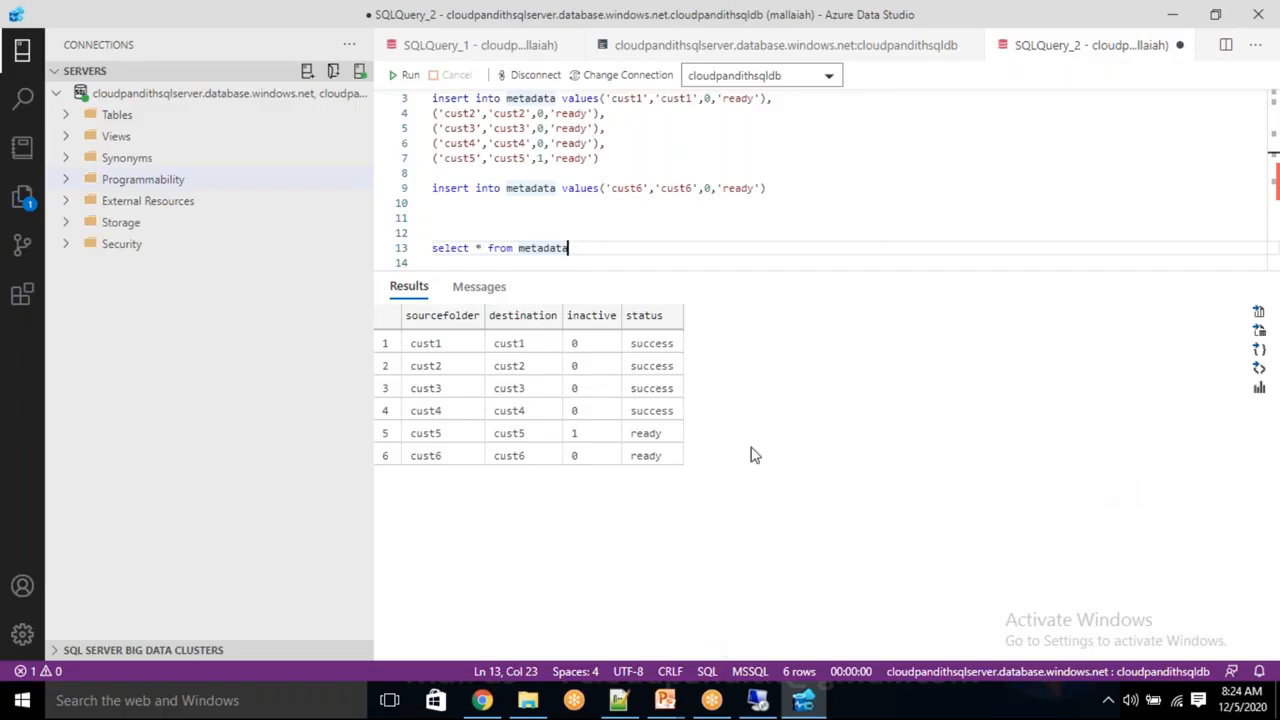
Inspect the status values of cust1 through cust4 in the metadata results
{"action": "left_click", "coordinate": [893, 23]}
{"action": "left_click", "coordinate": [581, 354]}
{"action": "left_click", "coordinate": [651, 343]}
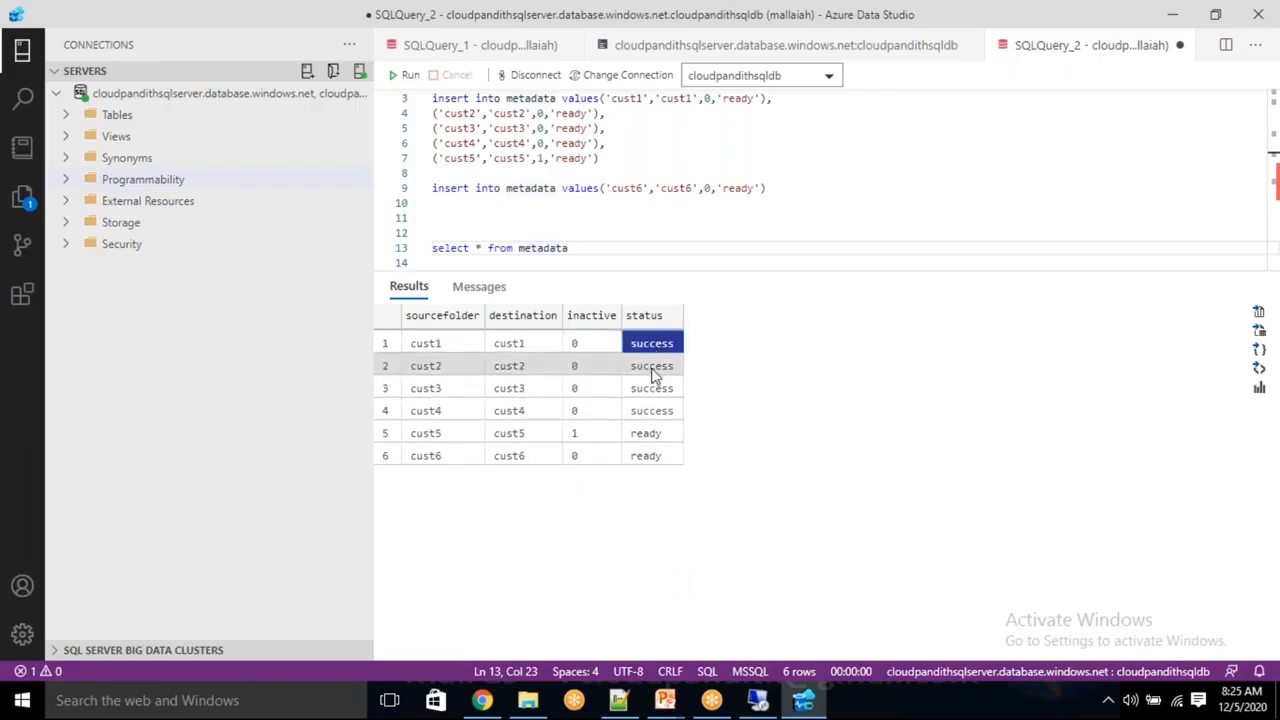
{"action": "left_click", "coordinate": [651, 372]}
{"action": "left_click", "coordinate": [649, 390]}
{"action": "left_click", "coordinate": [666, 414]}
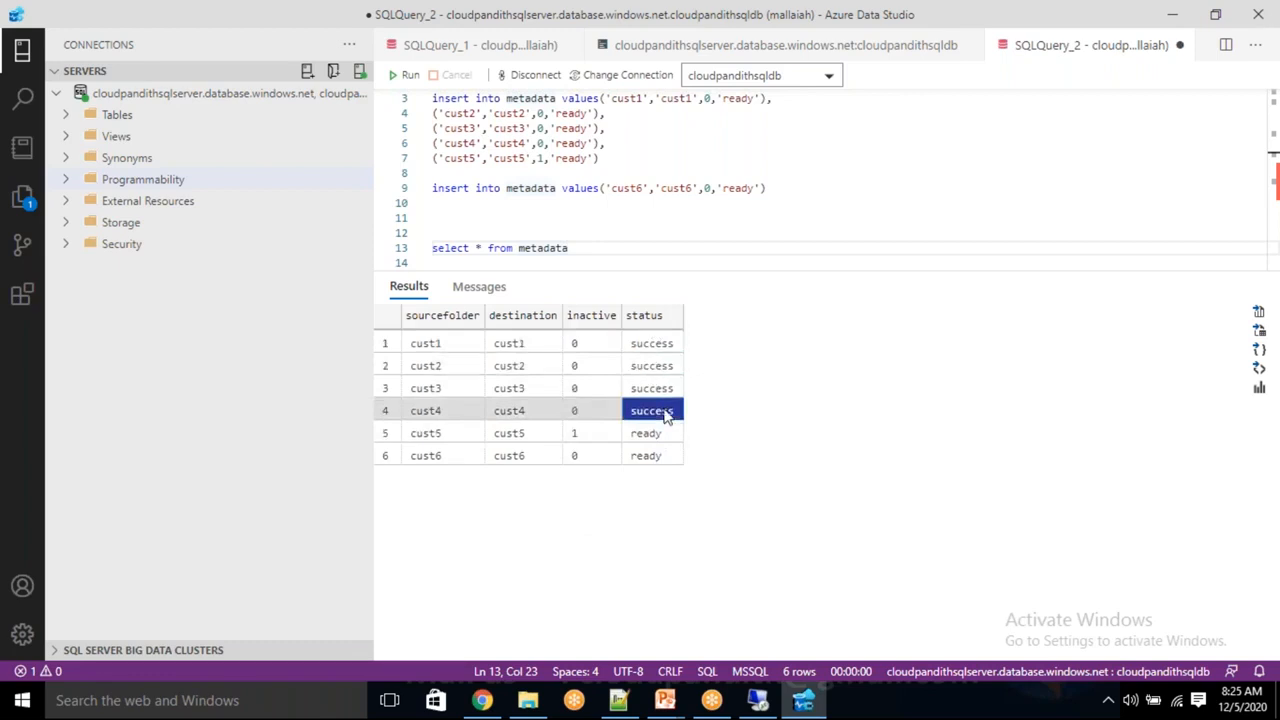
Note cust5's inactive flag of 1, then return to the Data Factory run page
{"action": "left_click", "coordinate": [601, 437]}
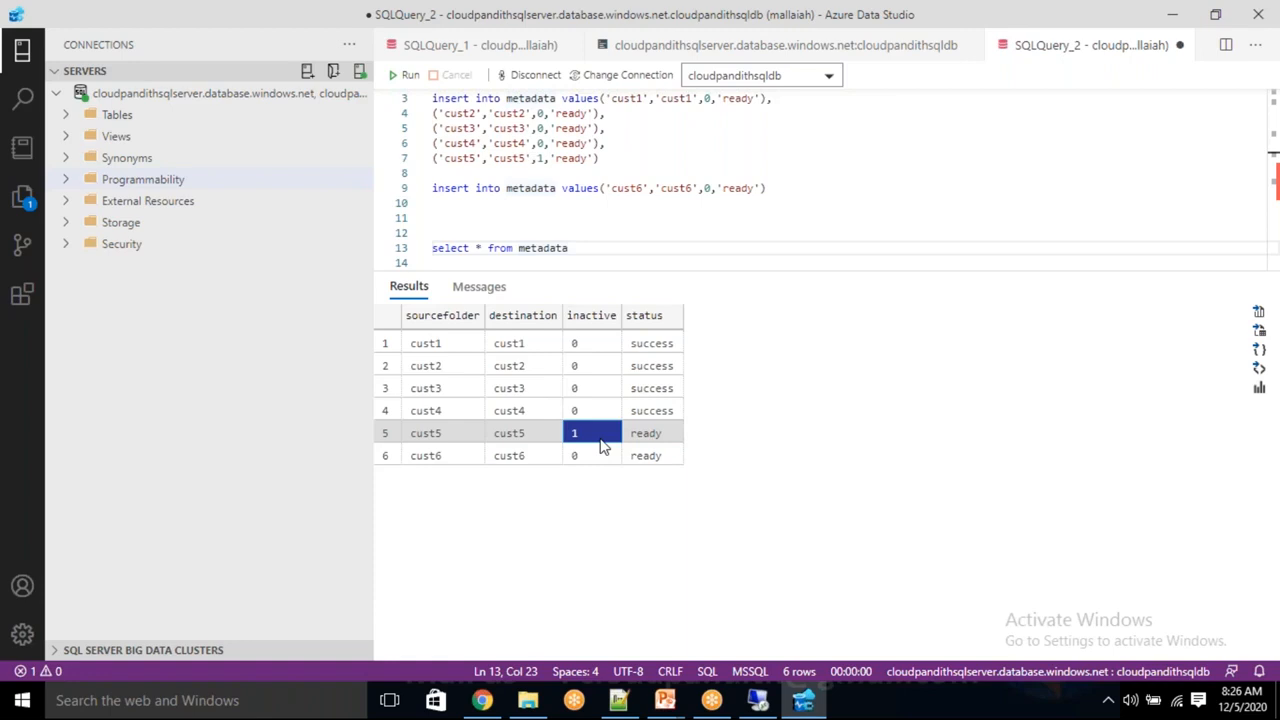
{"action": "left_click_drag", "start_coordinate": [648, 347], "coordinate": [645, 411]}
{"action": "left_click", "coordinate": [590, 433]}
{"action": "left_click", "coordinate": [482, 700]}
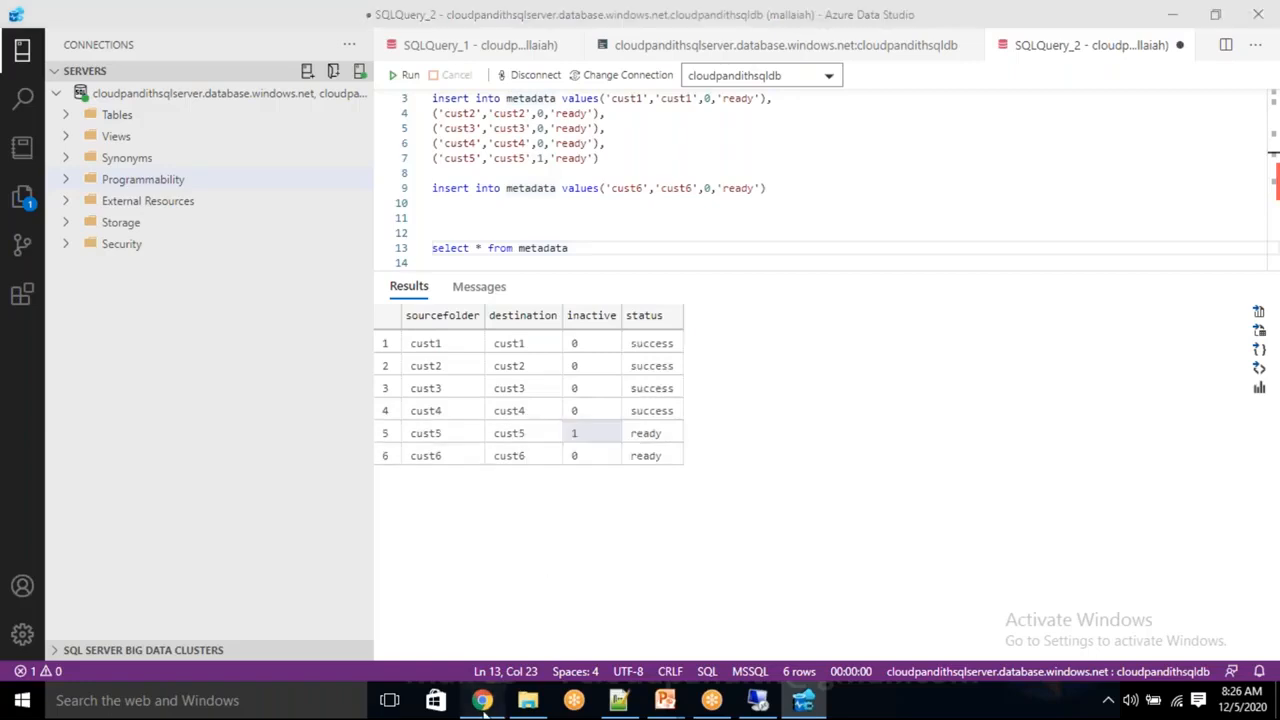
{"action": "left_click", "coordinate": [624, 330]}
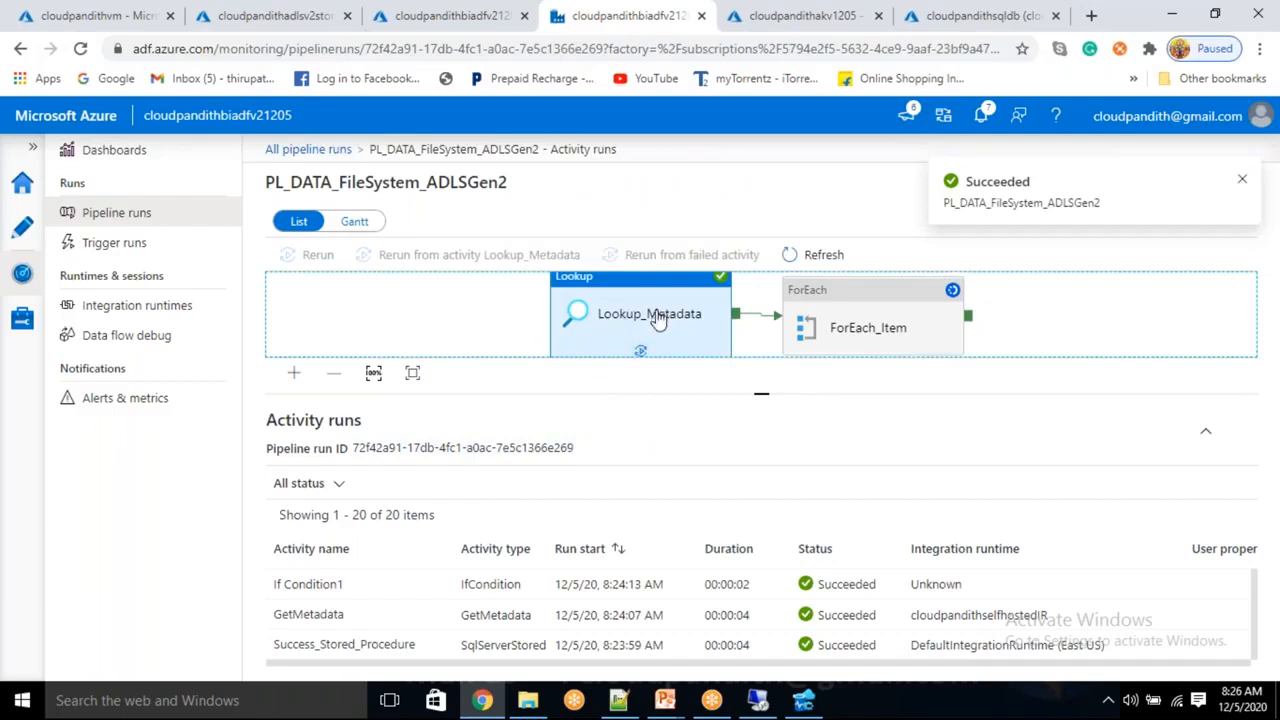
View Lookup_Metadata's source query filtering inactive=0 and non-success status in the Author view
{"action": "left_click", "coordinate": [449, 288]}
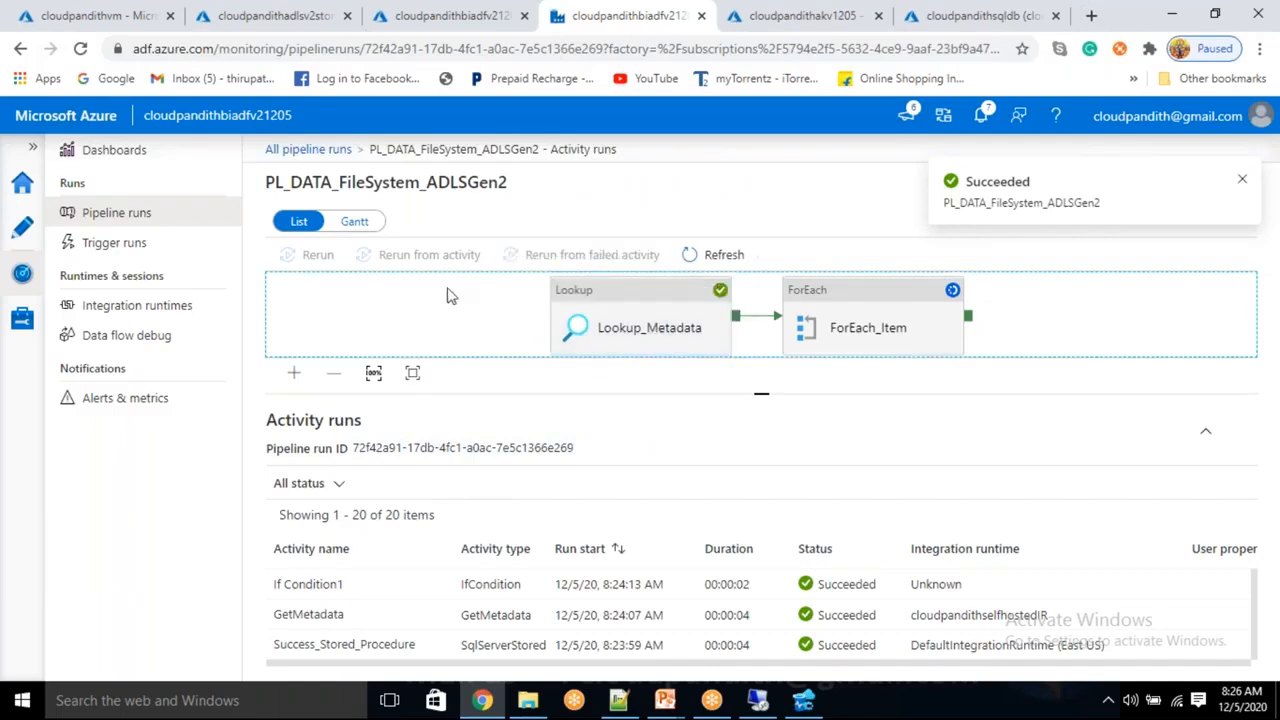
{"action": "left_click", "coordinate": [24, 229]}
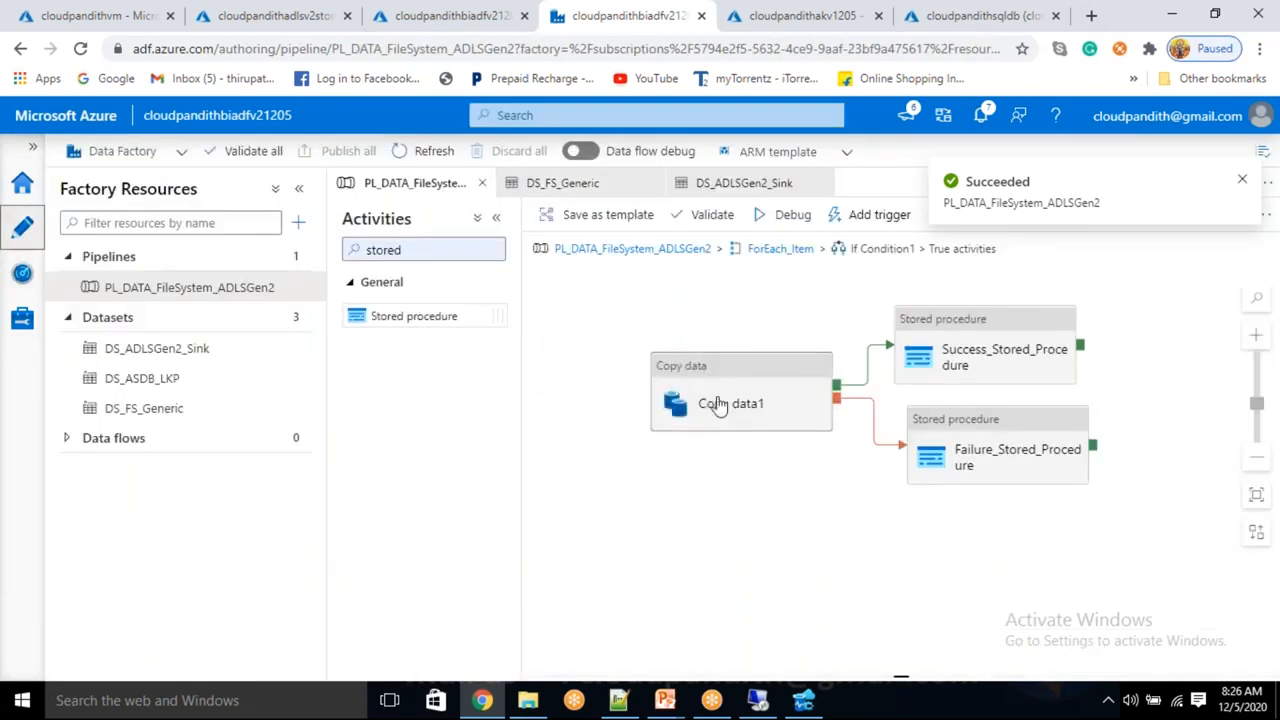
{"action": "left_click", "coordinate": [640, 250]}
{"action": "left_click", "coordinate": [600, 328]}
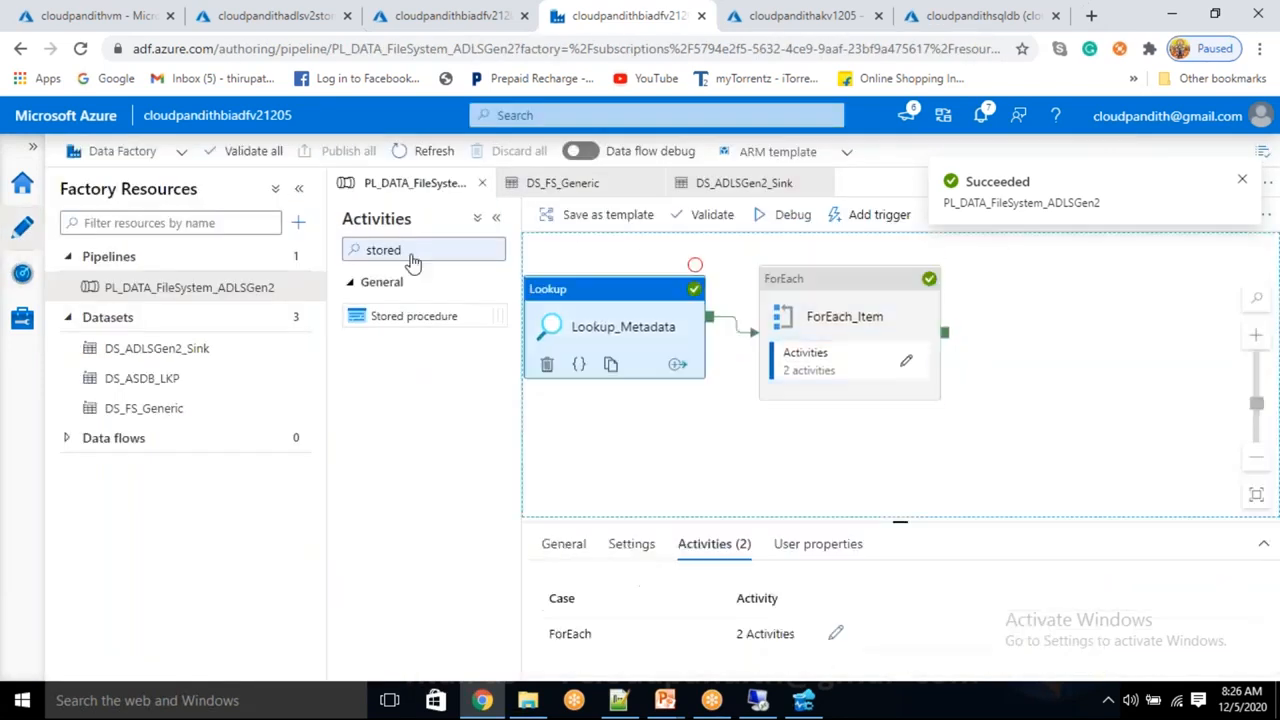
{"action": "left_click", "coordinate": [299, 190]}
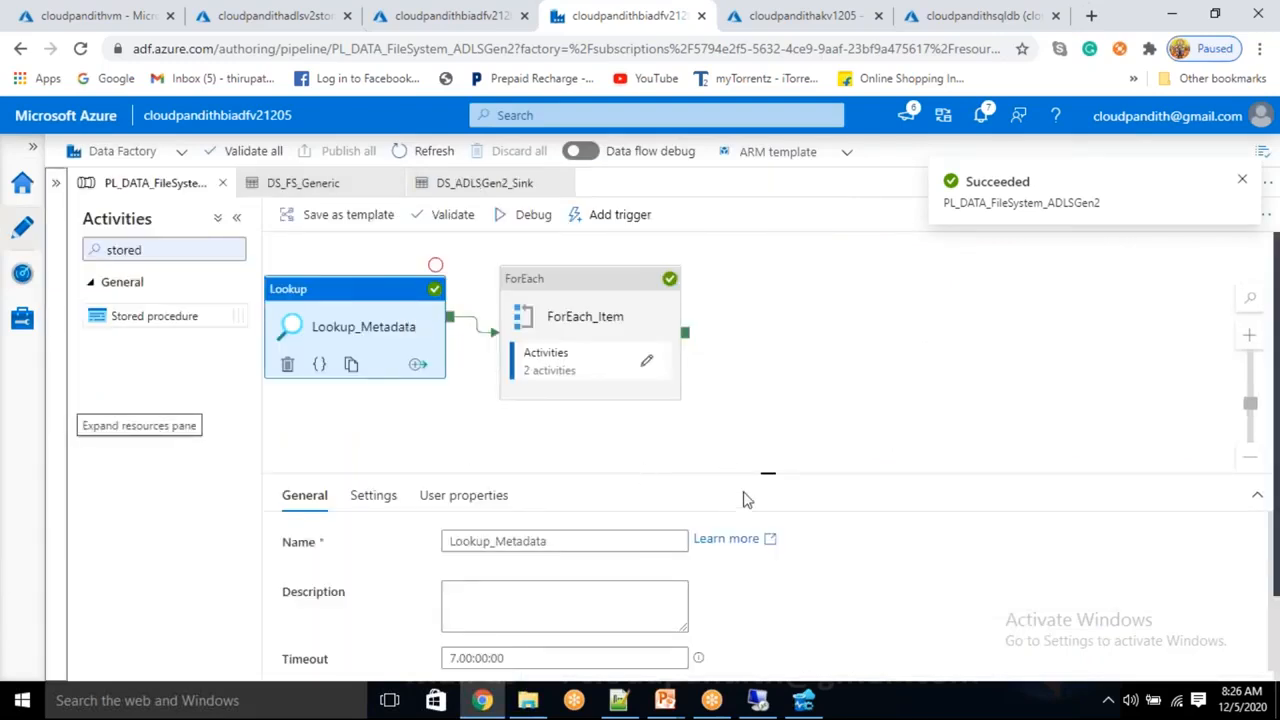
{"action": "left_click_drag", "start_coordinate": [768, 472], "coordinate": [768, 425]}
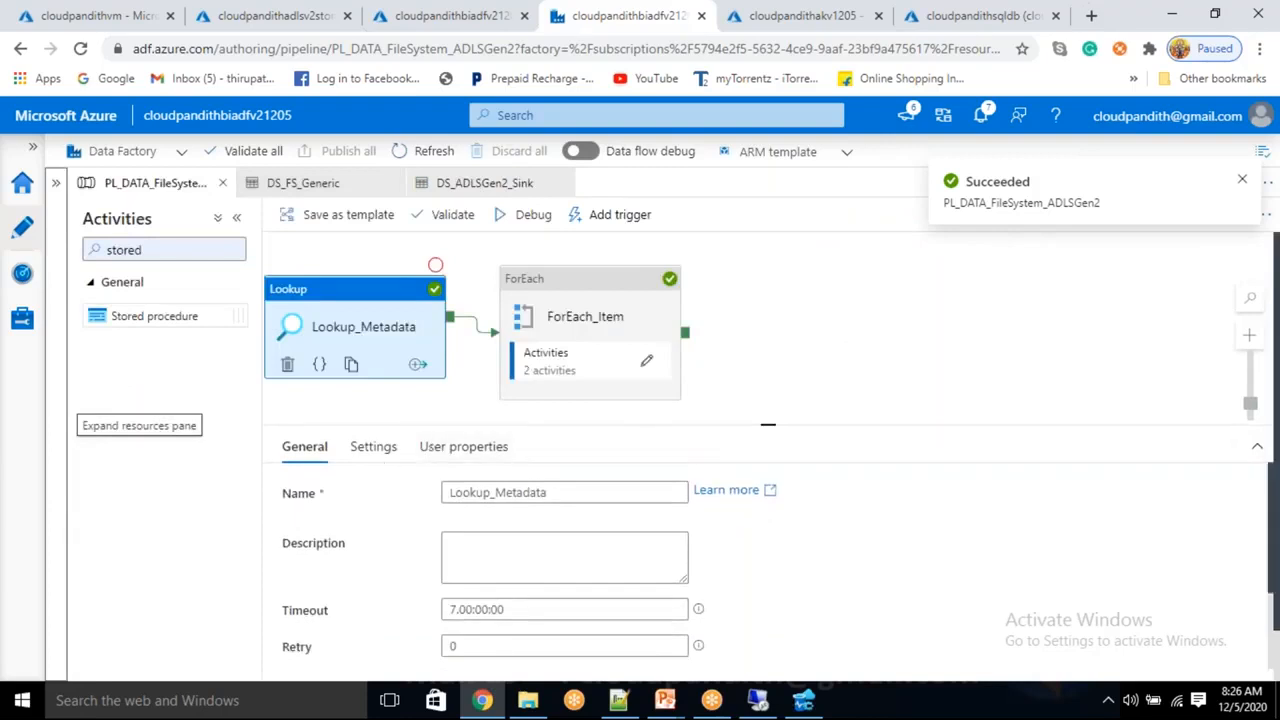
{"action": "left_click", "coordinate": [374, 452]}
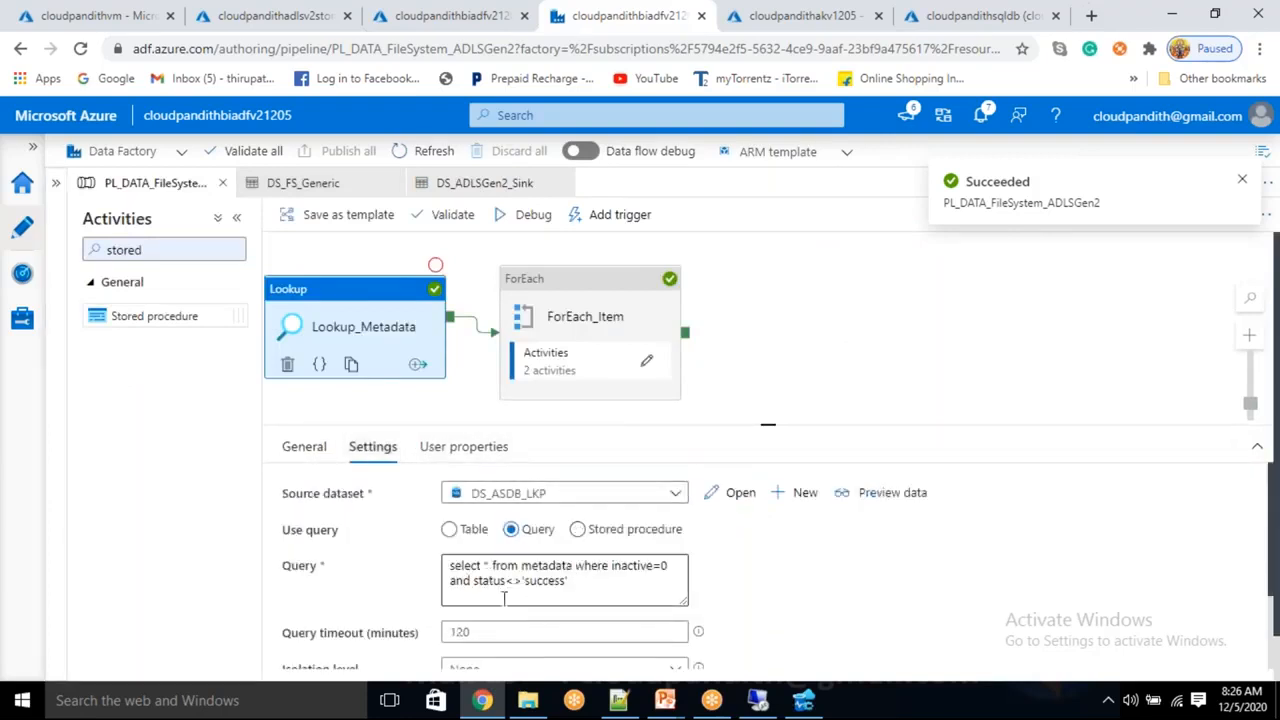
{"action": "left_click", "coordinate": [630, 568]}
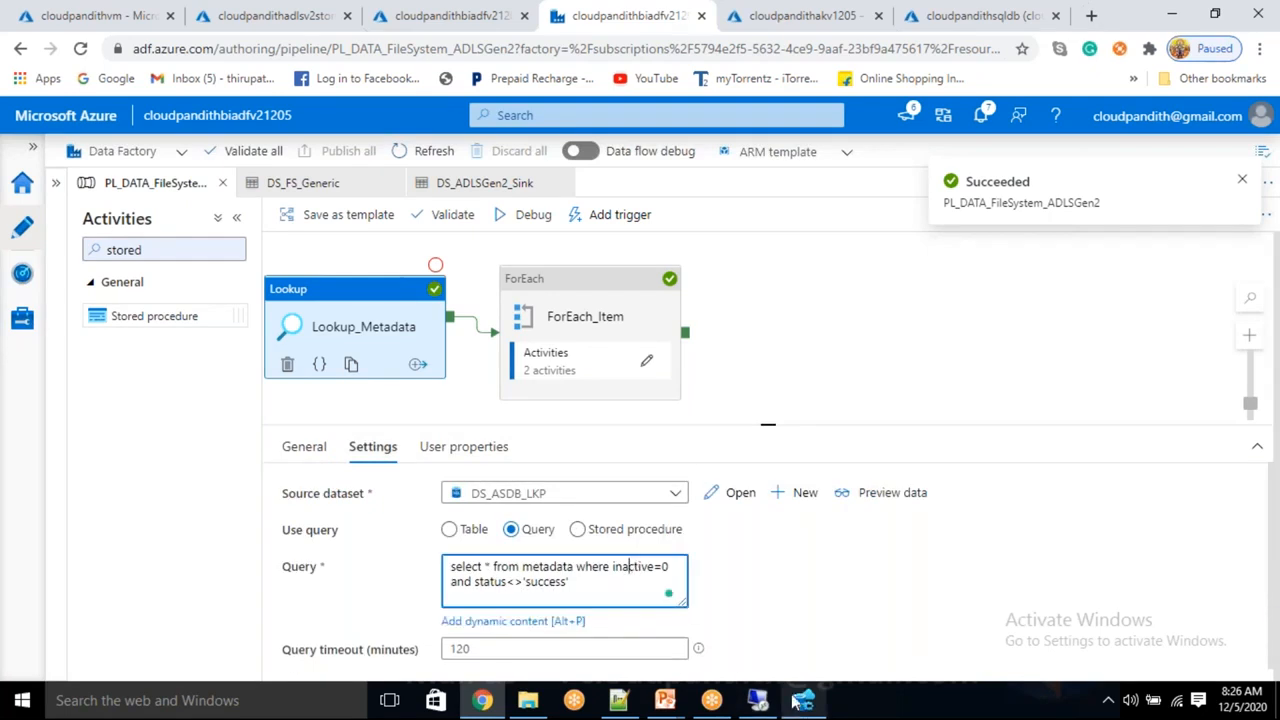
Back in Azure Data Studio, check the inactive flags of cust1 and cust2
{"action": "left_click", "coordinate": [803, 700]}
{"action": "left_click", "coordinate": [590, 345]}
{"action": "left_click", "coordinate": [588, 366]}
Compare cust5's inactive flag in the metadata table with the pipeline's lookup query
{"action": "left_click", "coordinate": [586, 440]}
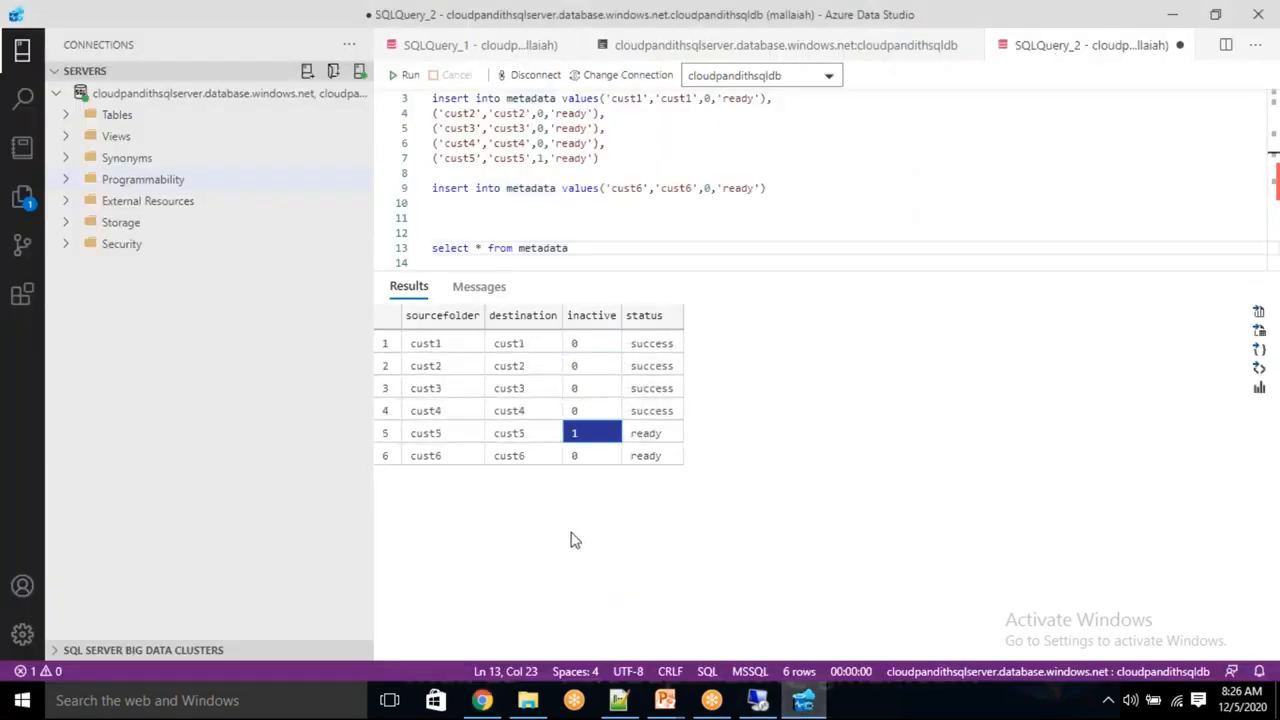
{"action": "mouse_move", "coordinate": [476, 700]}
{"action": "left_click", "coordinate": [492, 588]}
{"action": "left_click", "coordinate": [507, 572]}
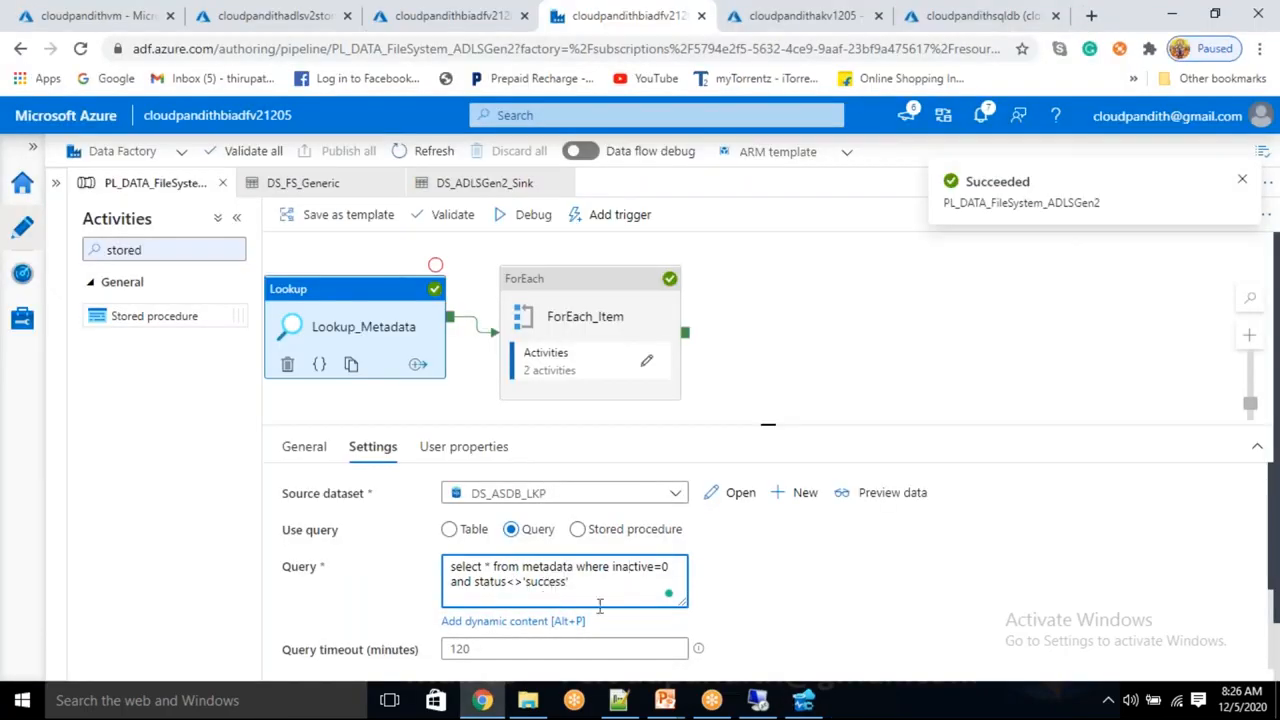
Check the status column for cust2–cust6, confirming cust6 is ready with its destination set
{"action": "left_click", "coordinate": [803, 702]}
{"action": "left_click", "coordinate": [668, 426]}
{"action": "left_click", "coordinate": [665, 402]}
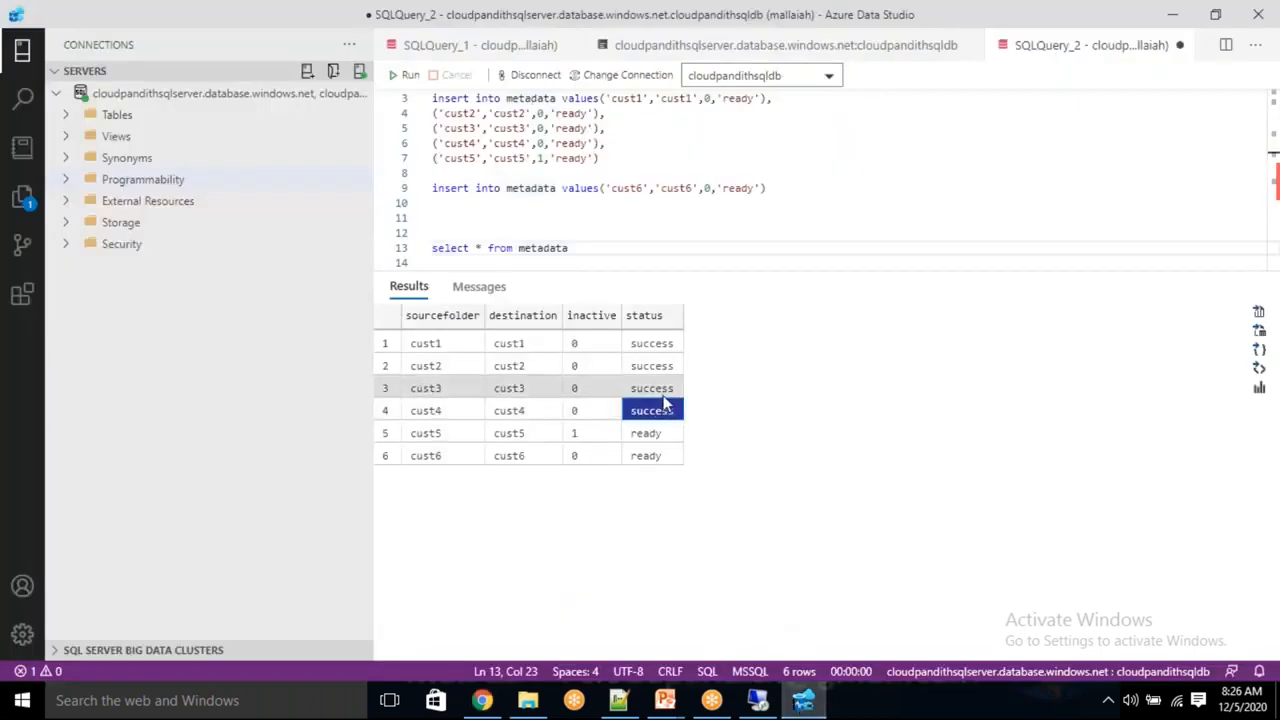
{"action": "left_click", "coordinate": [659, 385]}
{"action": "left_click", "coordinate": [657, 367]}
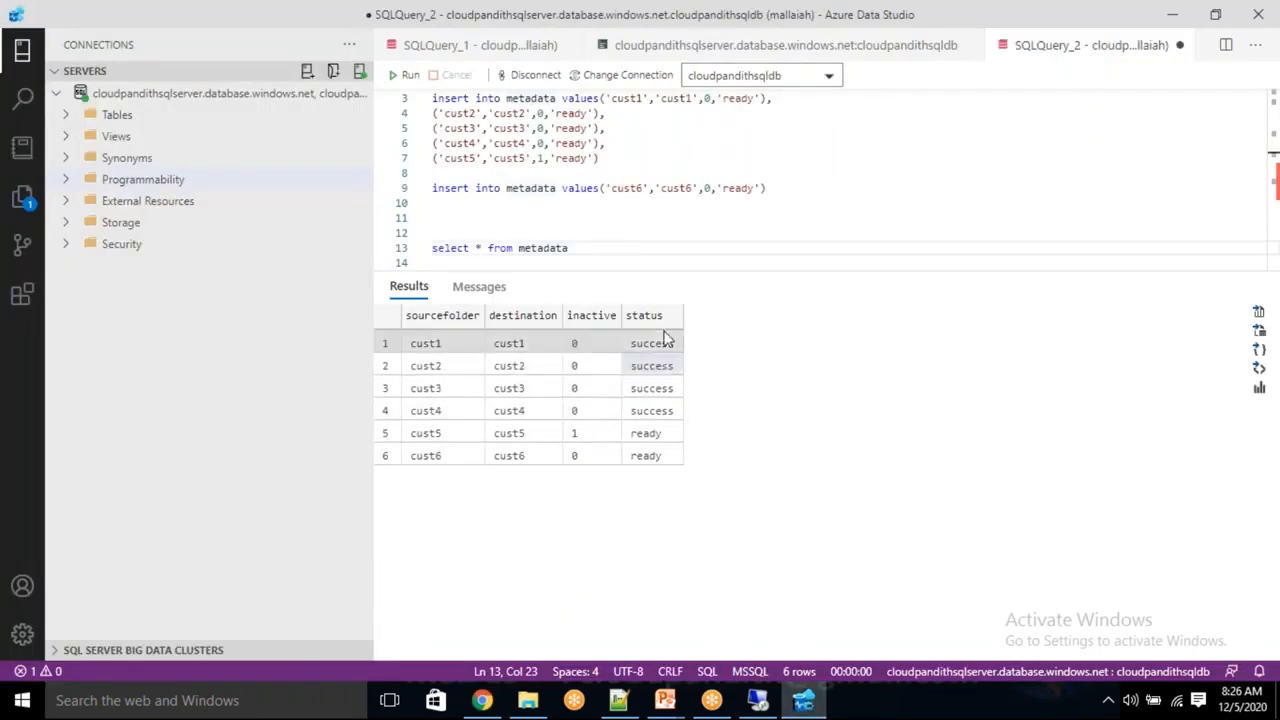
{"action": "left_click", "coordinate": [648, 458]}
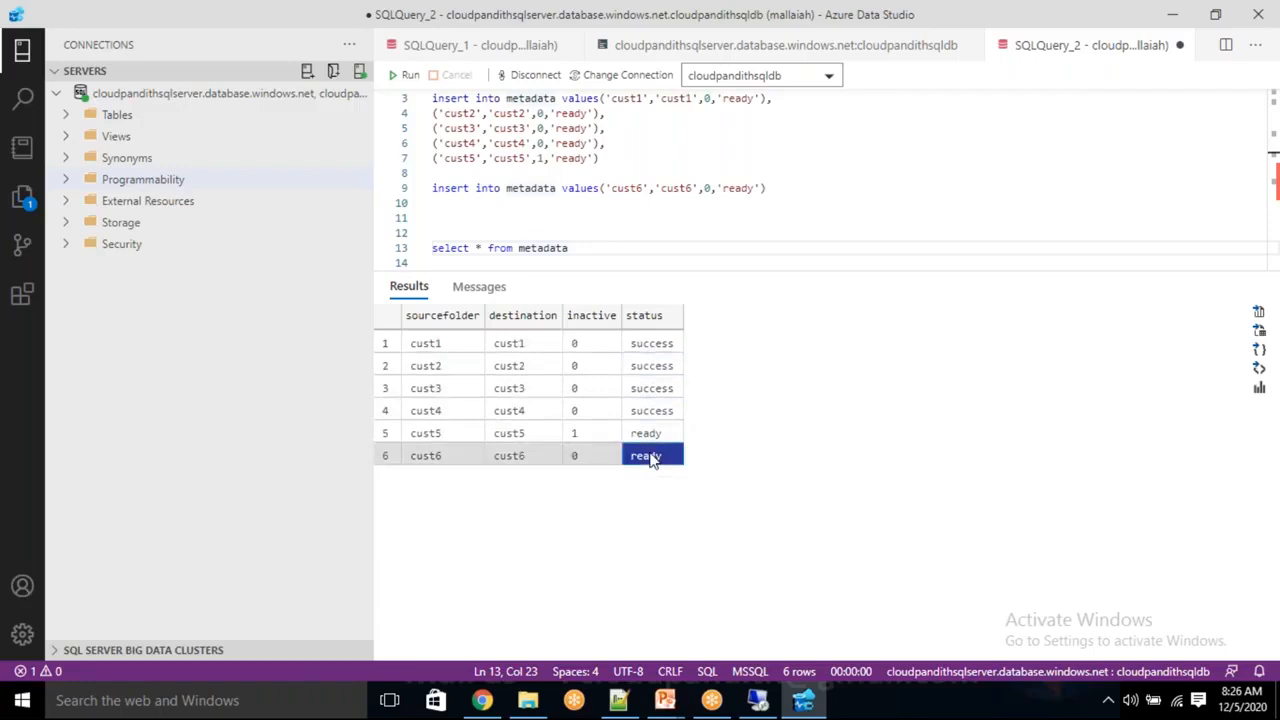
{"action": "left_click", "coordinate": [515, 458]}
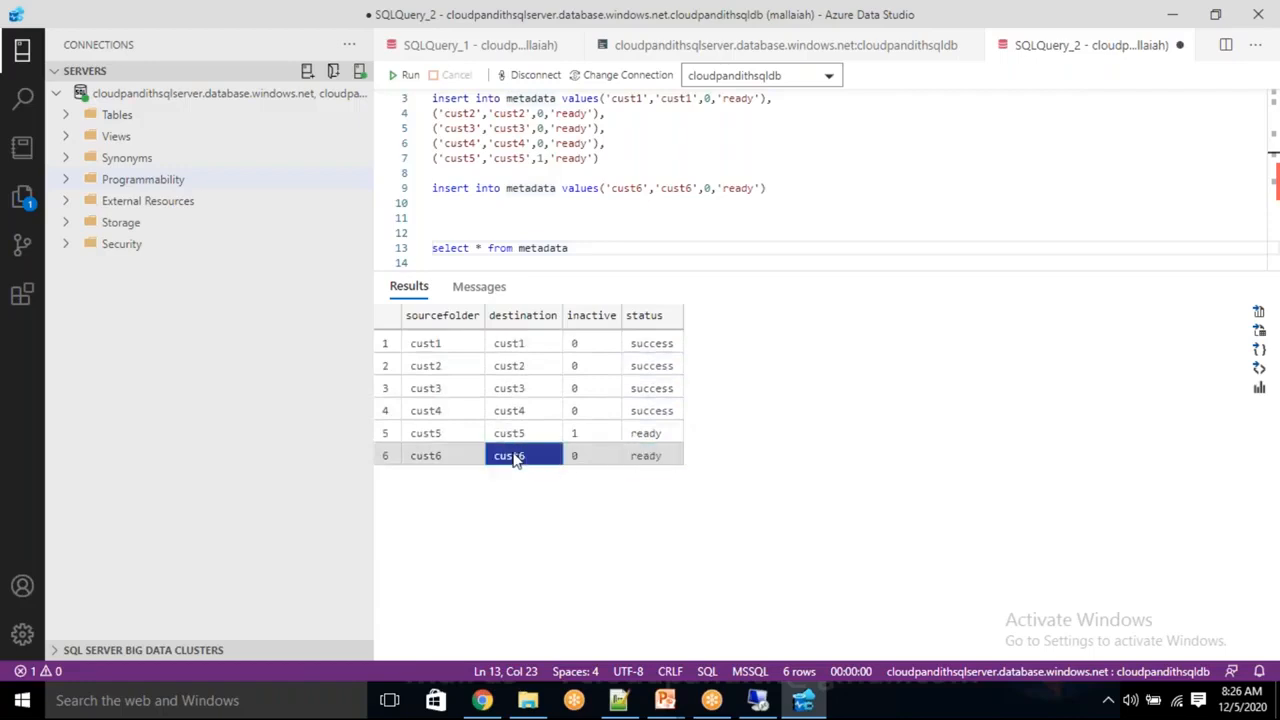
{"action": "left_click", "coordinate": [483, 703]}
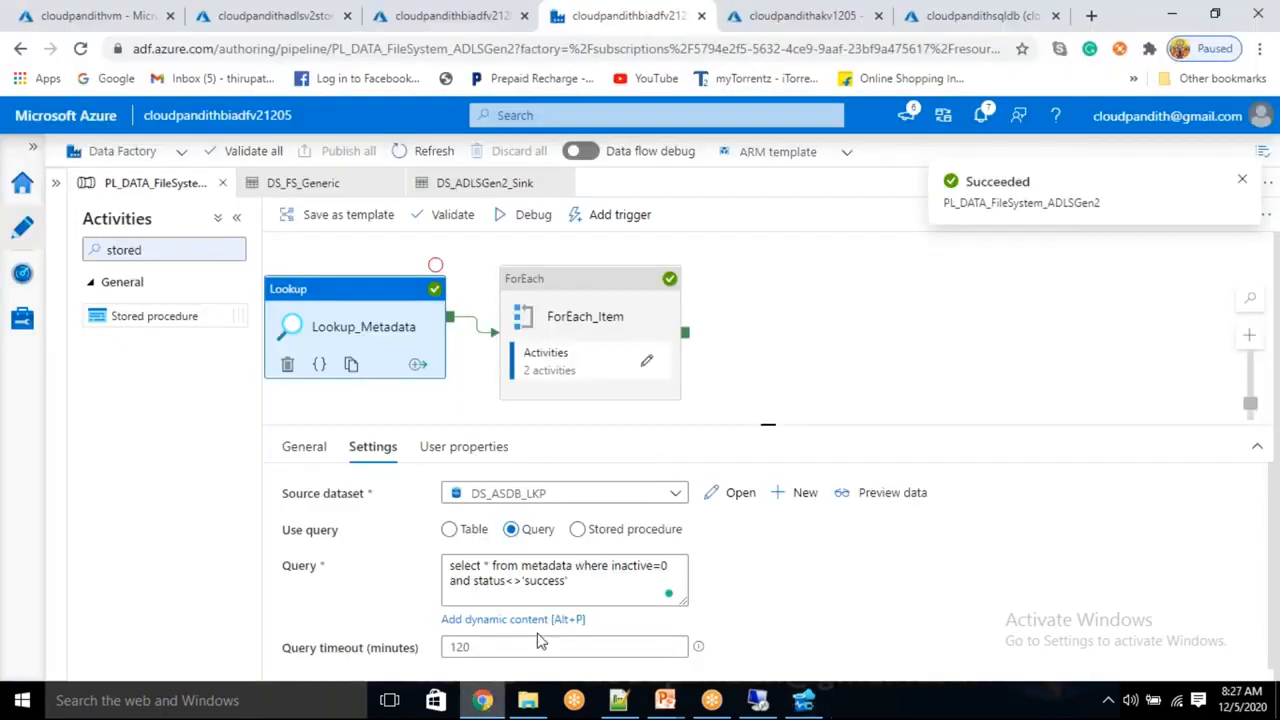
{"action": "left_click", "coordinate": [731, 587]}
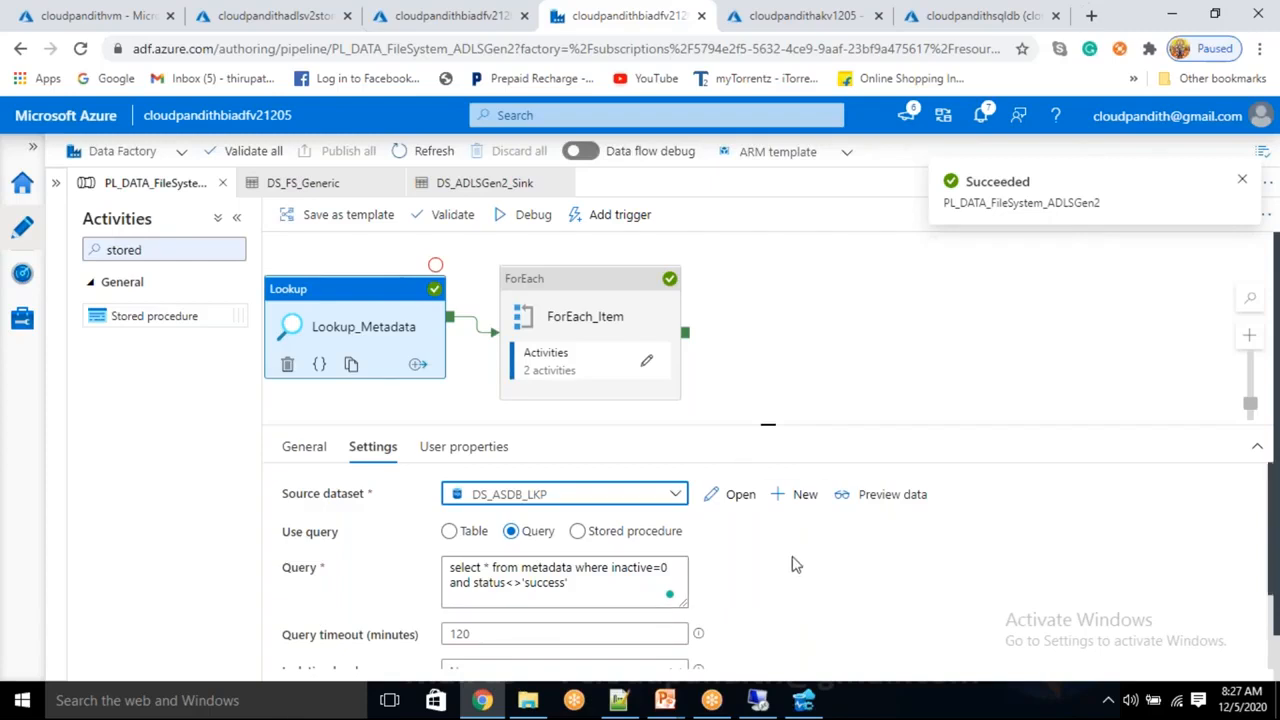
{"action": "left_click", "coordinate": [885, 500]}
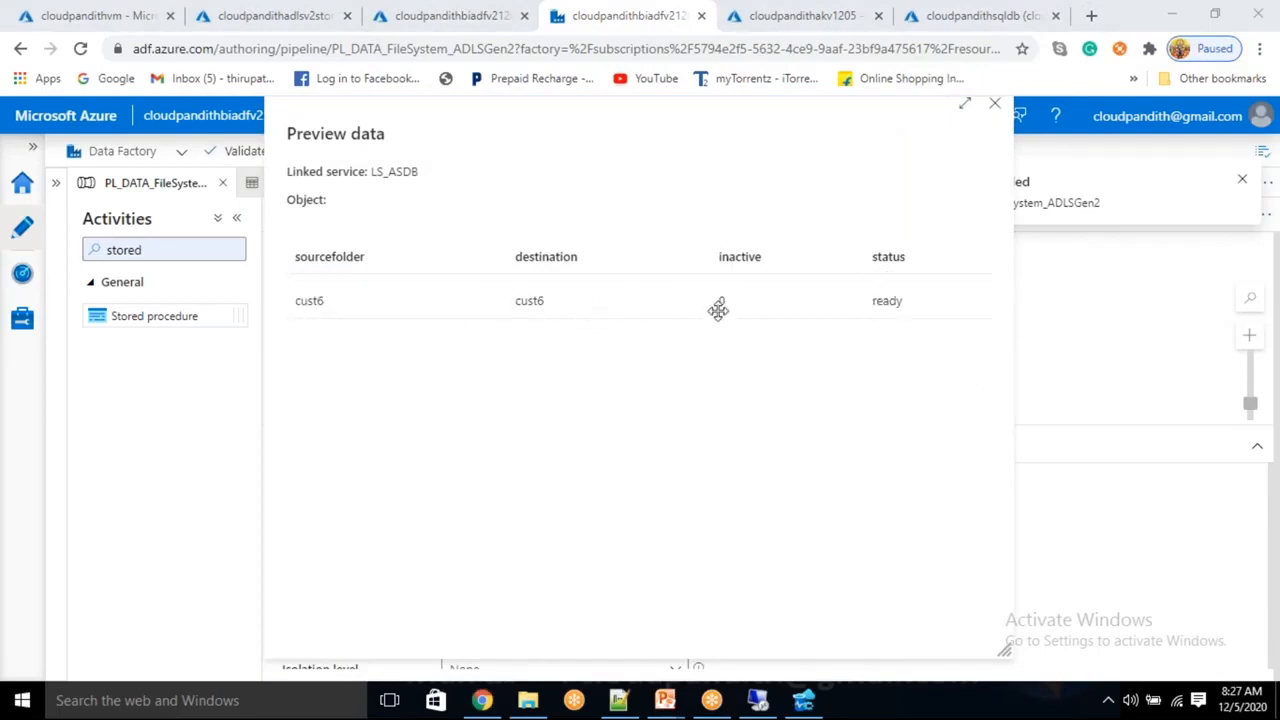
{"action": "left_click", "coordinate": [994, 106]}
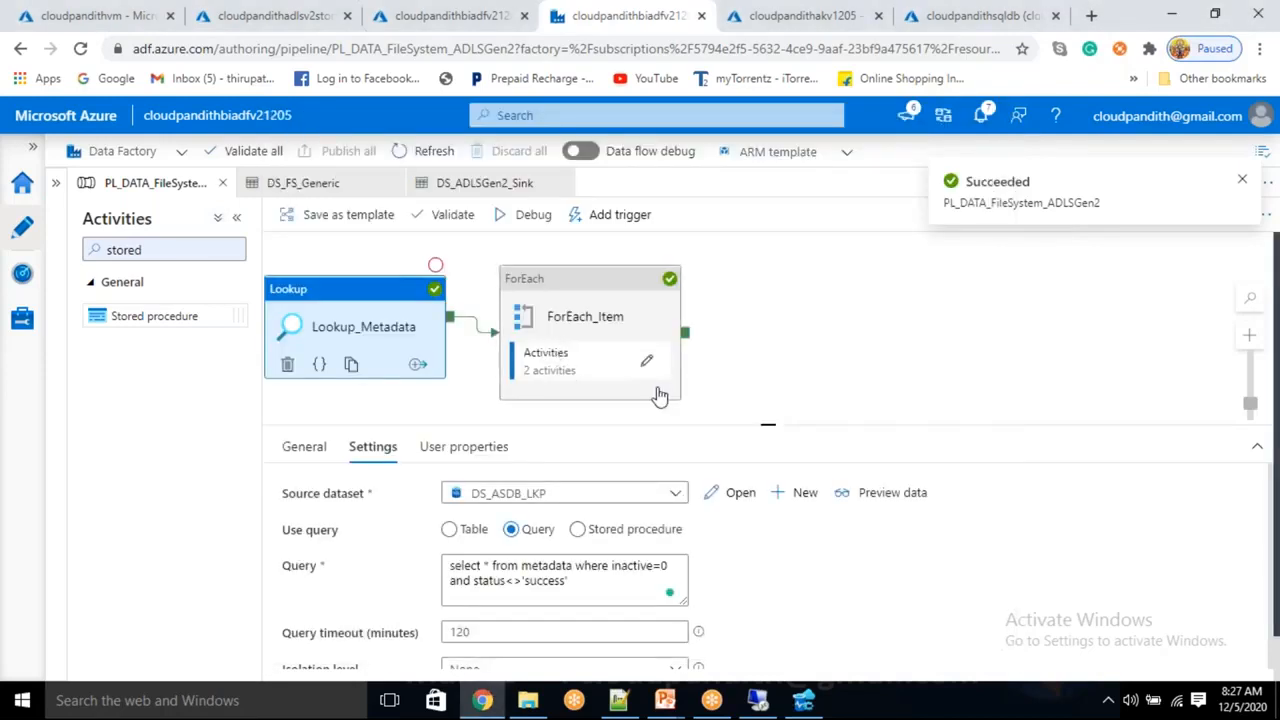
Add a Stored procedure activity to If Condition1's False branch inside ForEach_Item
{"action": "left_click", "coordinate": [647, 363]}
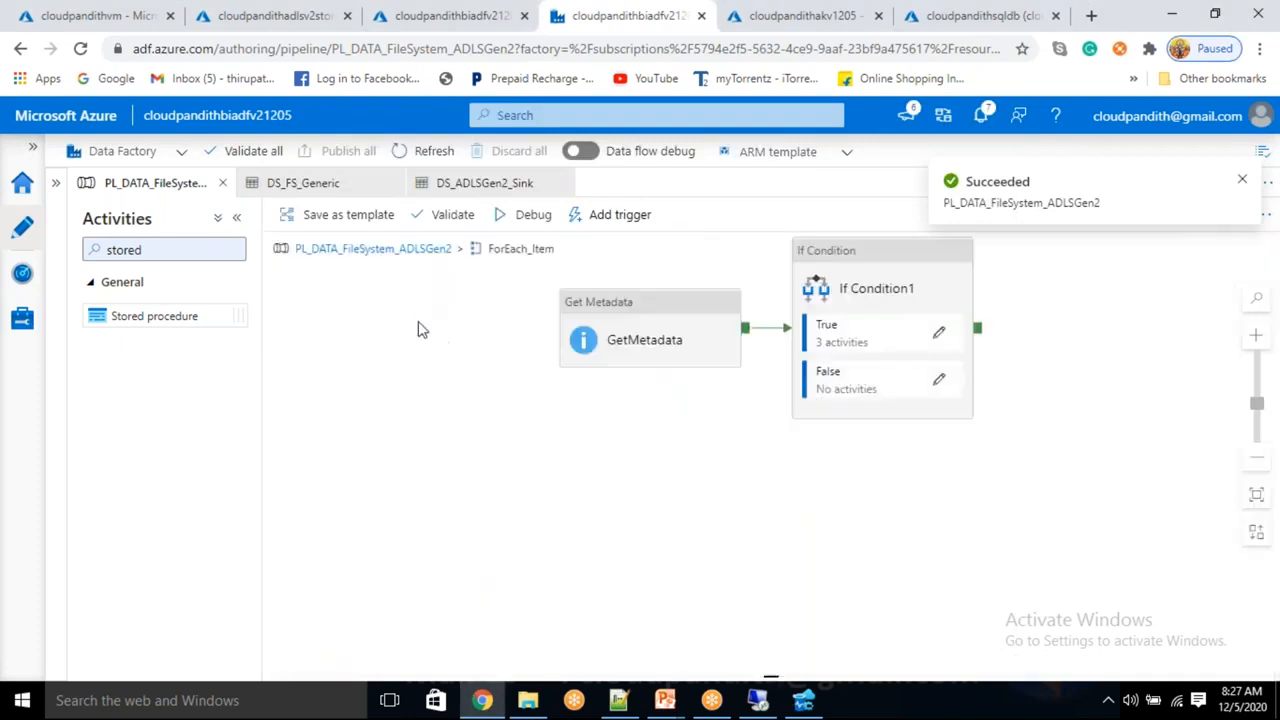
{"action": "left_click", "coordinate": [628, 313]}
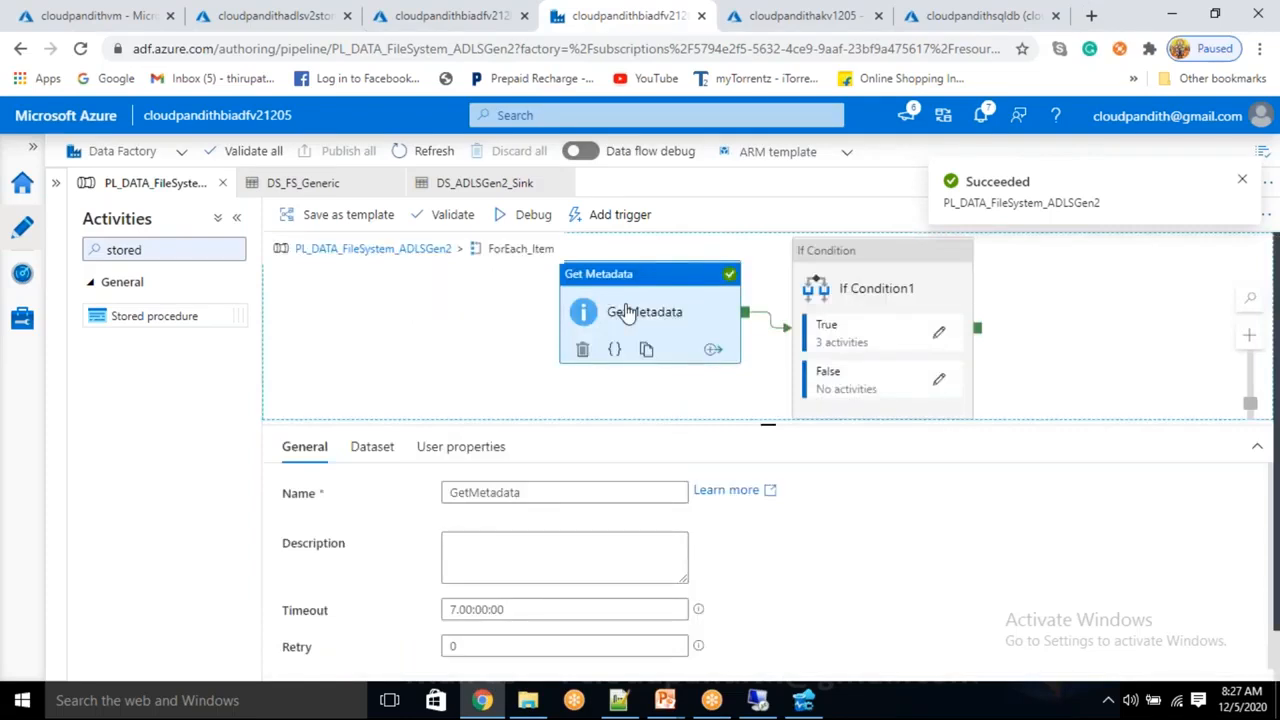
{"action": "left_click", "coordinate": [937, 385]}
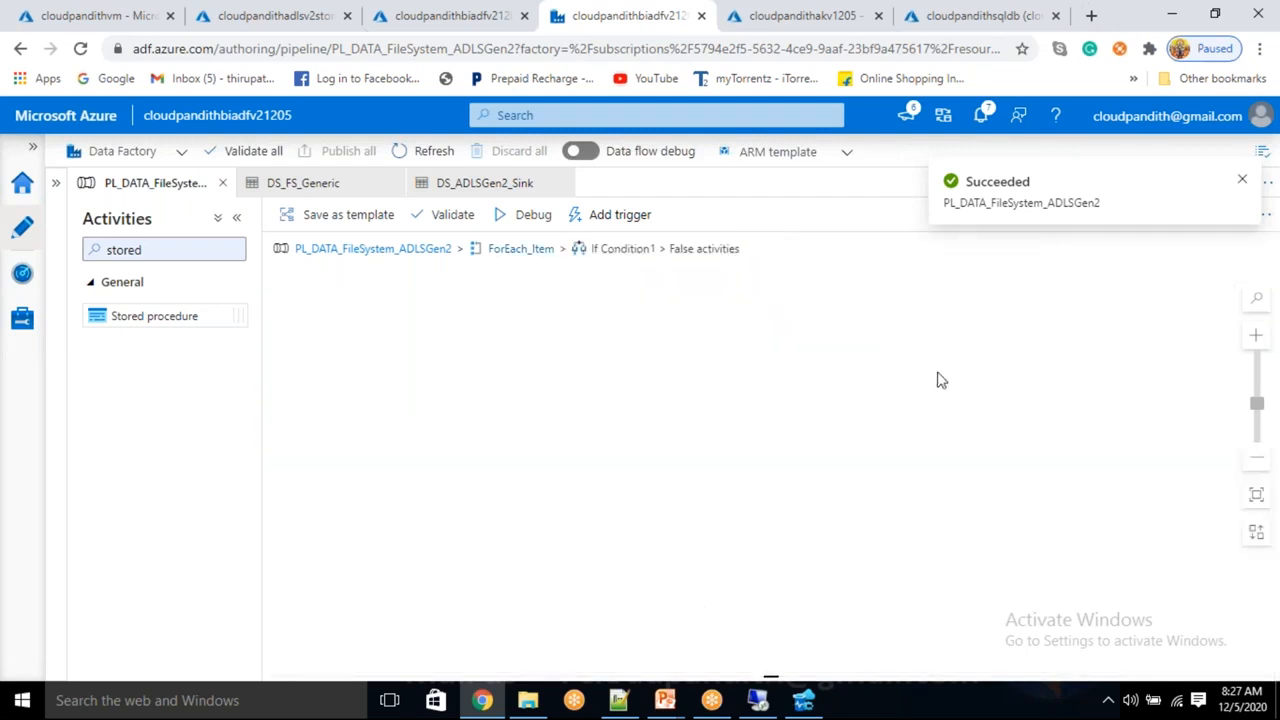
{"action": "left_click_drag", "start_coordinate": [165, 310], "coordinate": [646, 303]}
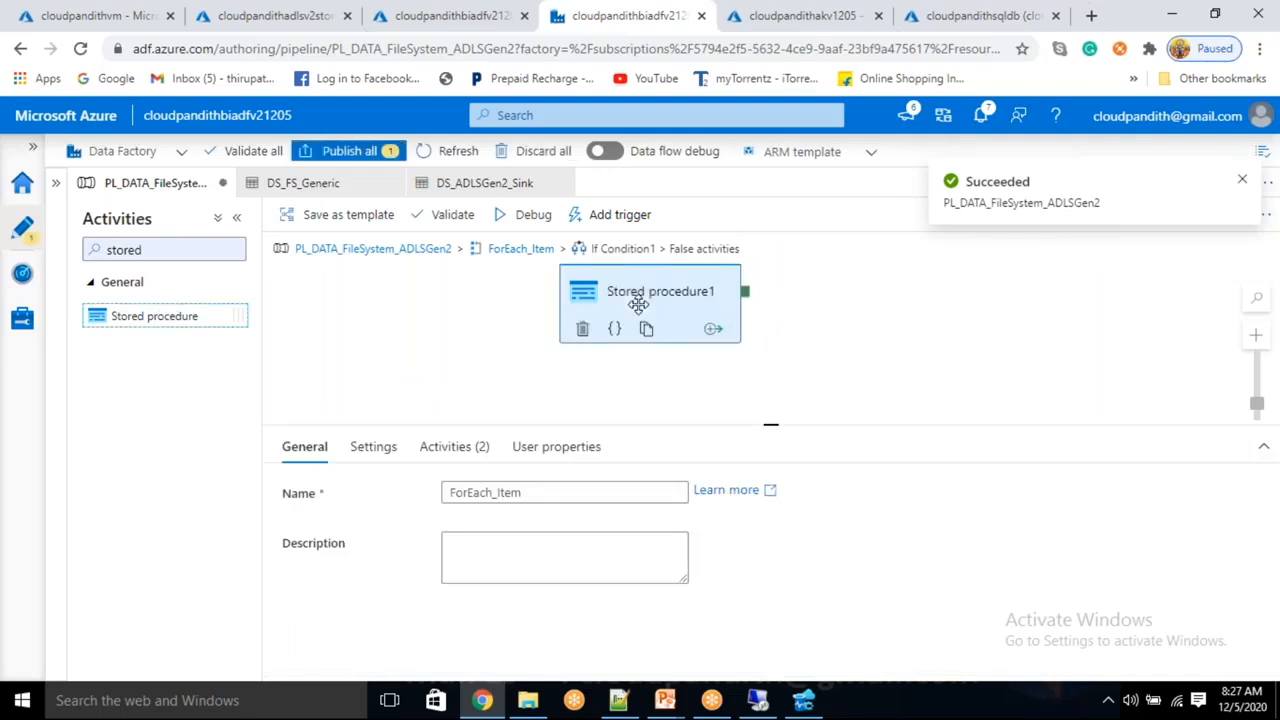
Point the stored procedure activity at linked service LS_ASDB and procedure [dbo].[metadata_usp]
{"action": "left_click", "coordinate": [643, 318]}
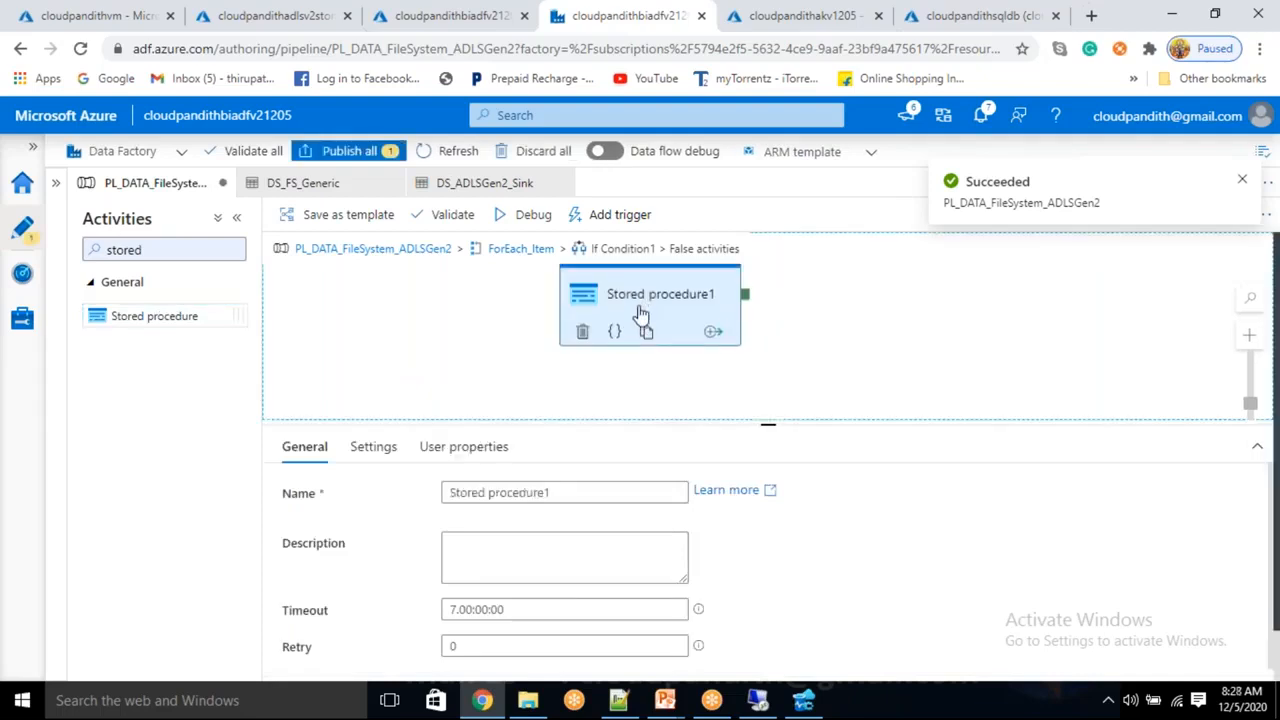
{"action": "left_click", "coordinate": [382, 450]}
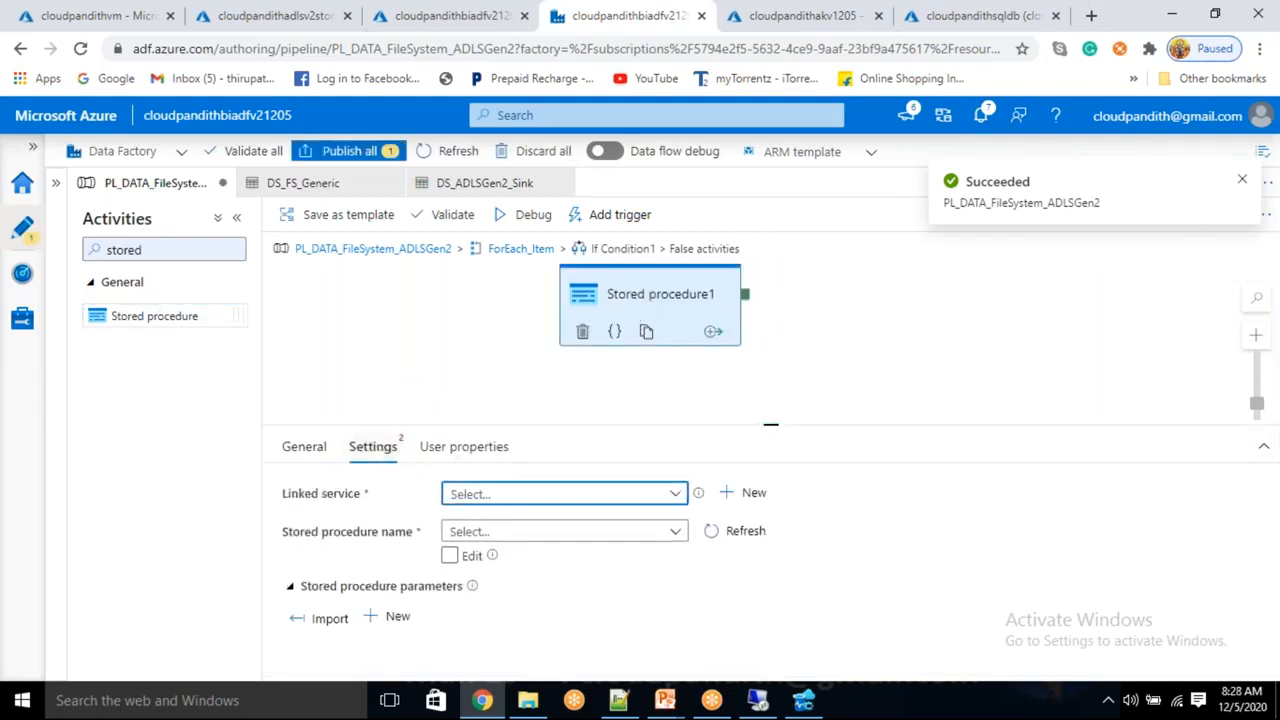
{"action": "left_click", "coordinate": [560, 493]}
{"action": "left_click", "coordinate": [505, 582]}
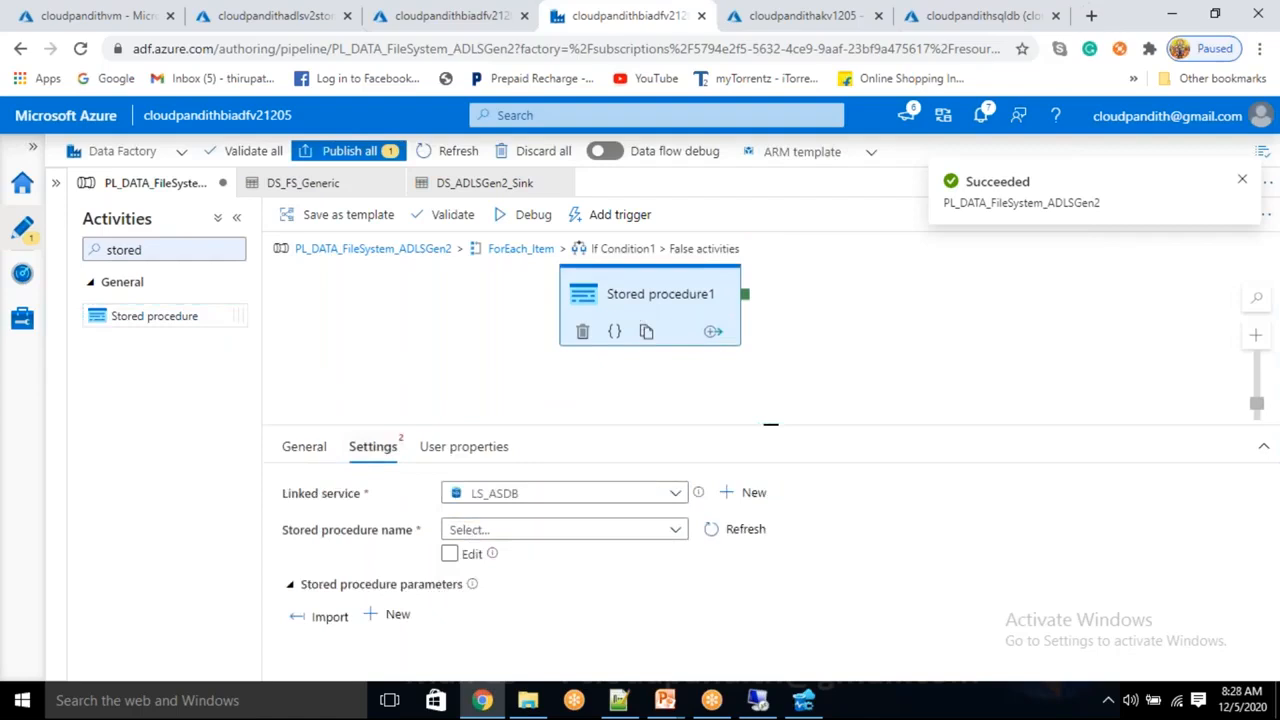
{"action": "left_click", "coordinate": [510, 538]}
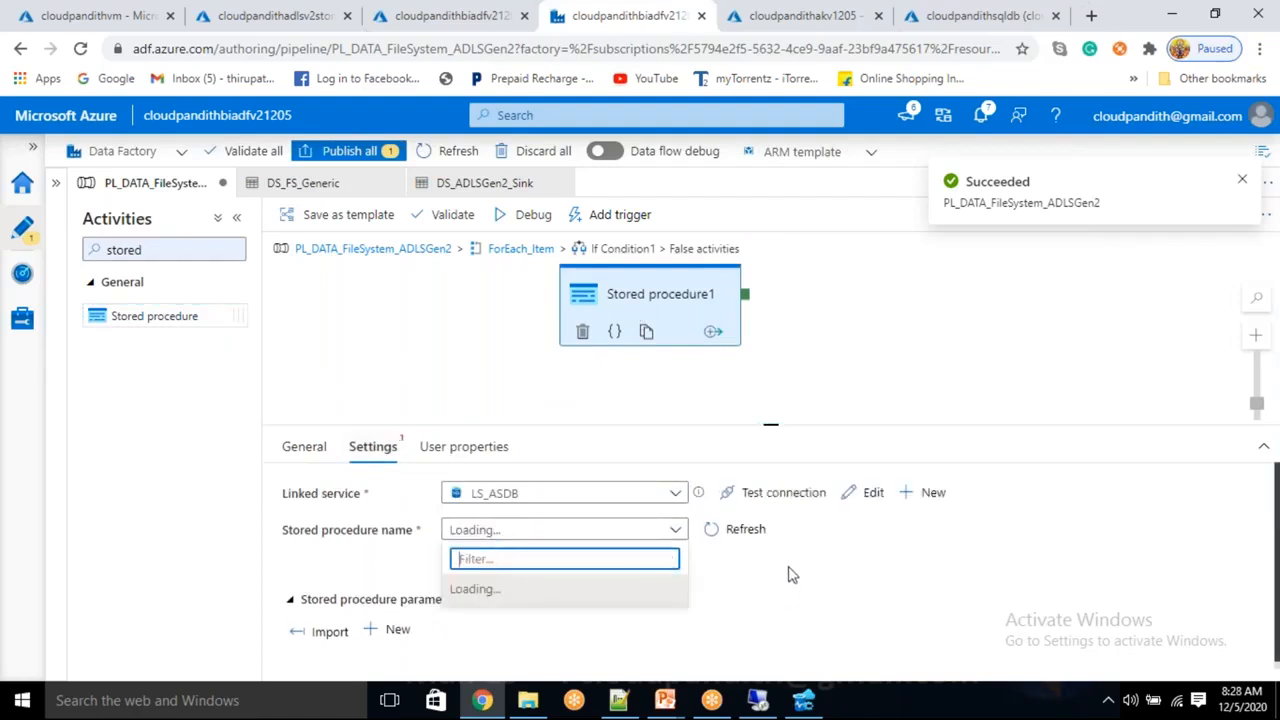
{"action": "left_click", "coordinate": [640, 534]}
{"action": "left_click", "coordinate": [638, 533]}
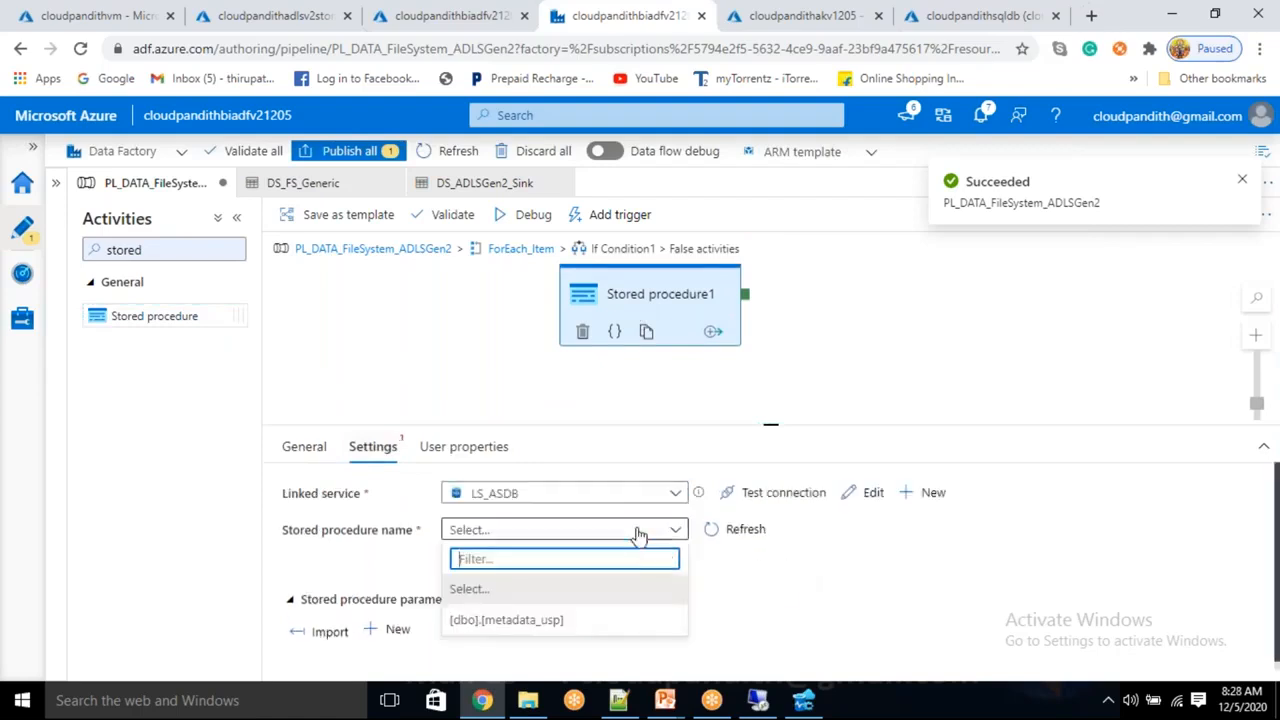
{"action": "left_click", "coordinate": [571, 614]}
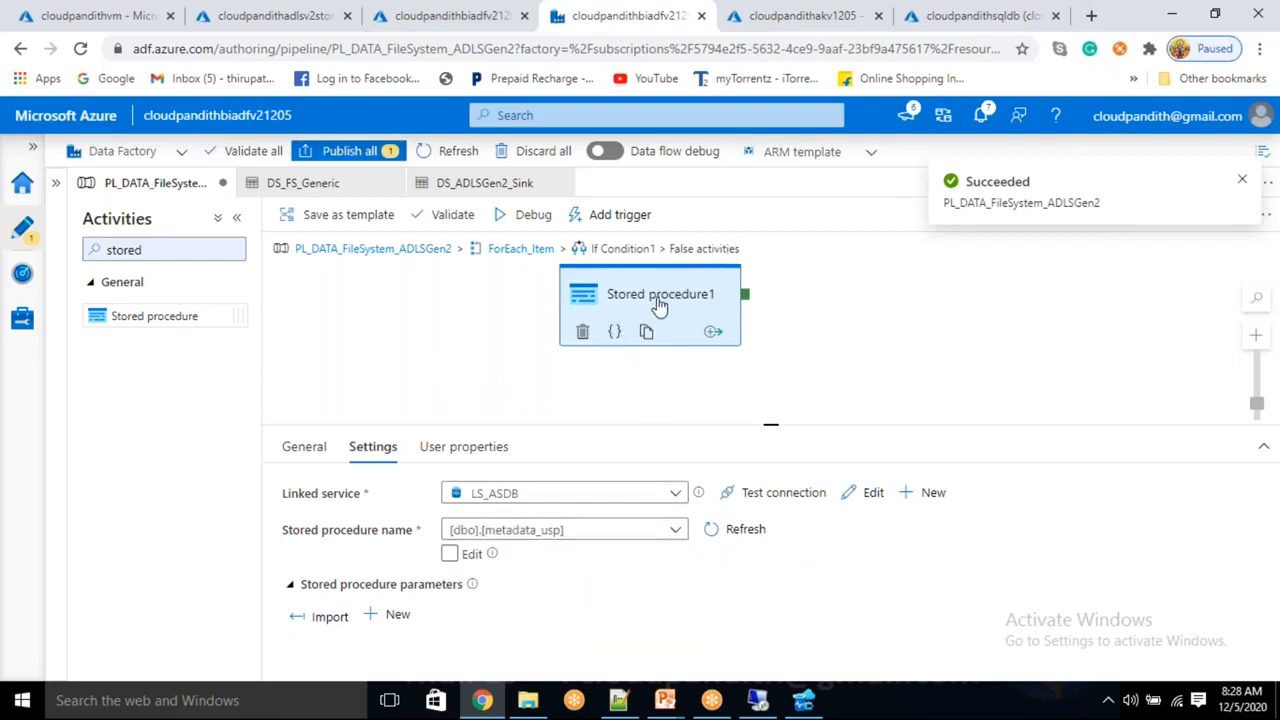
Rename the activity to False_Stored_Procedure
{"action": "left_click", "coordinate": [304, 447]}
{"action": "left_click_drag", "start_coordinate": [554, 493], "coordinate": [433, 475]}
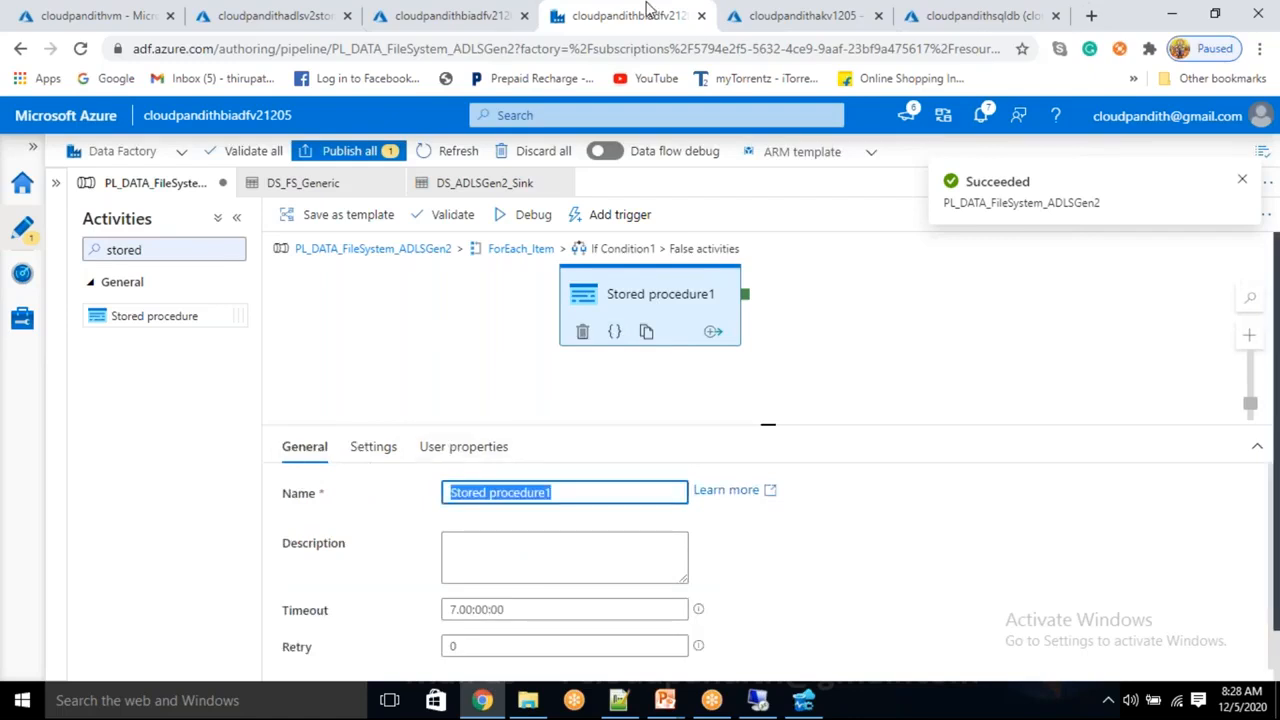
{"action": "key", "text": "BackSpace"}
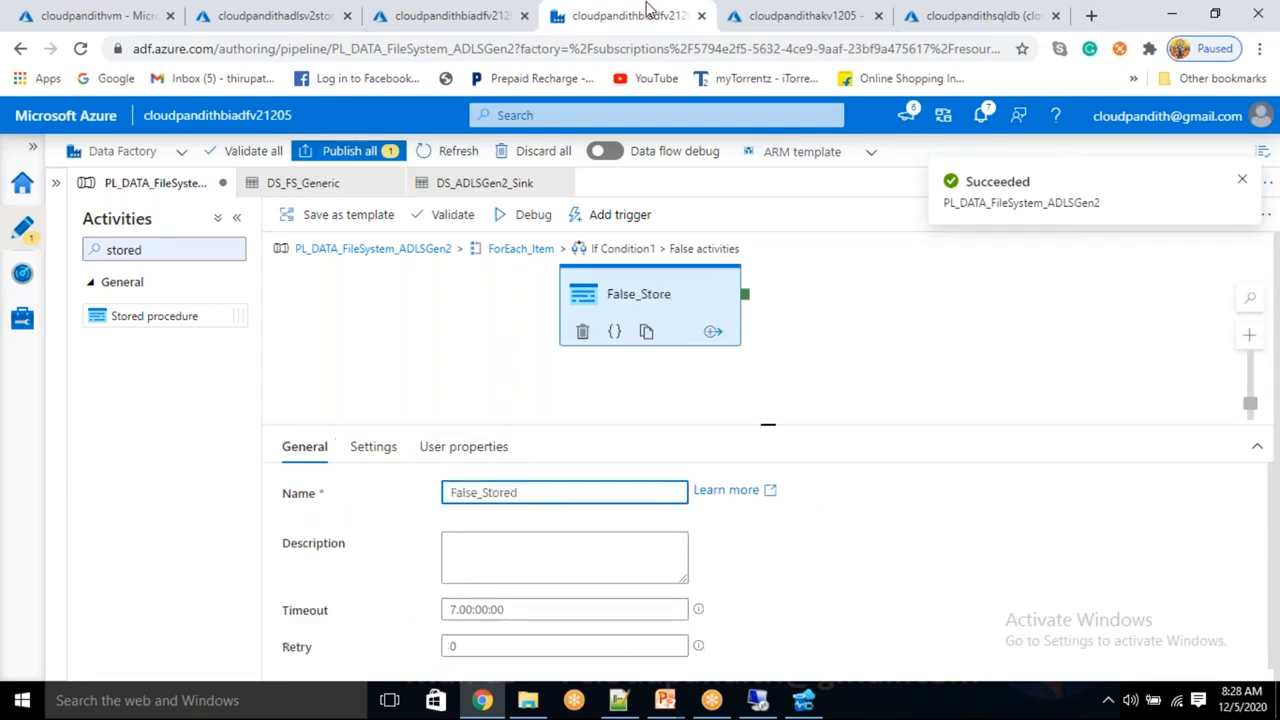
{"action": "type", "text": "Pro"}
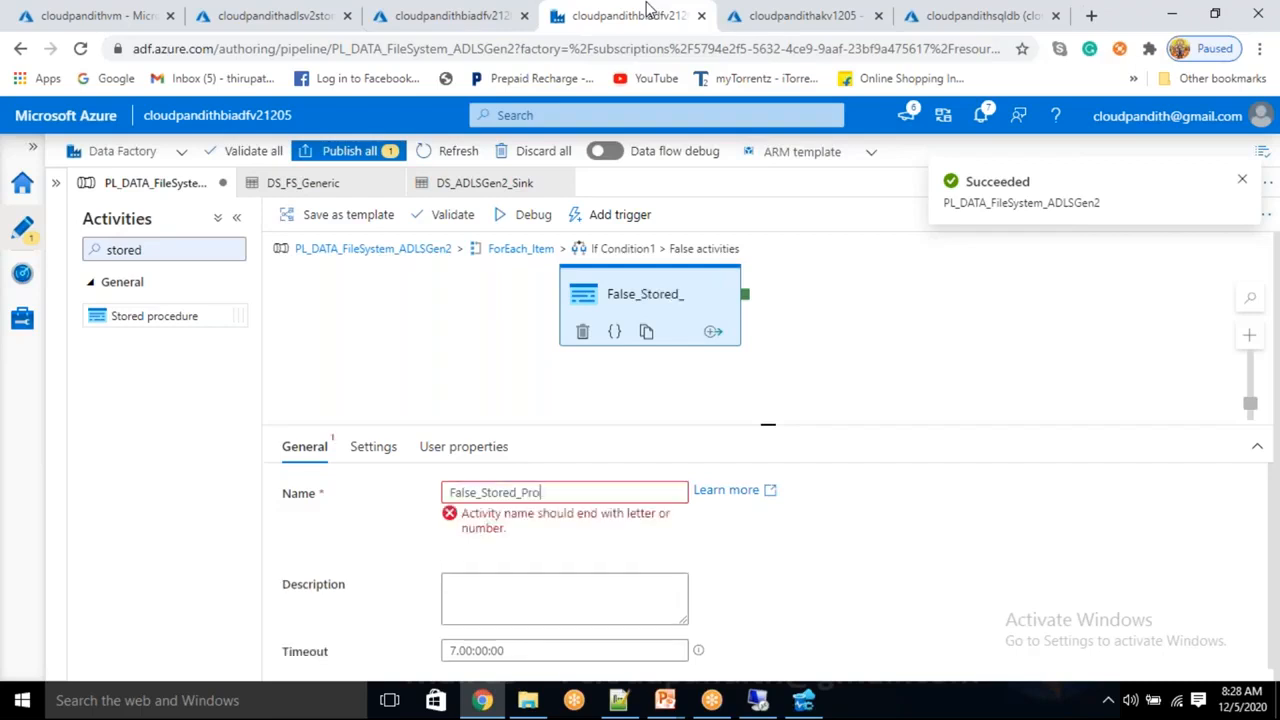
{"action": "type", "text": "cedure"}
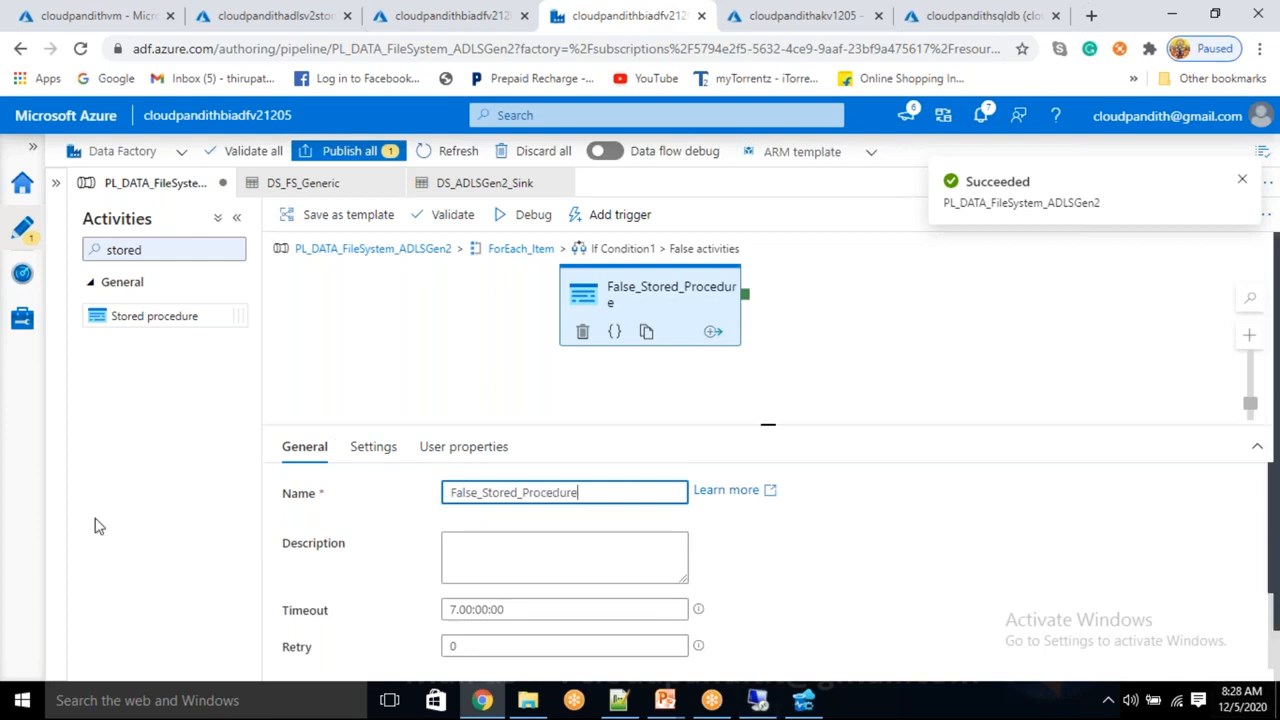
{"action": "left_click", "coordinate": [368, 449]}
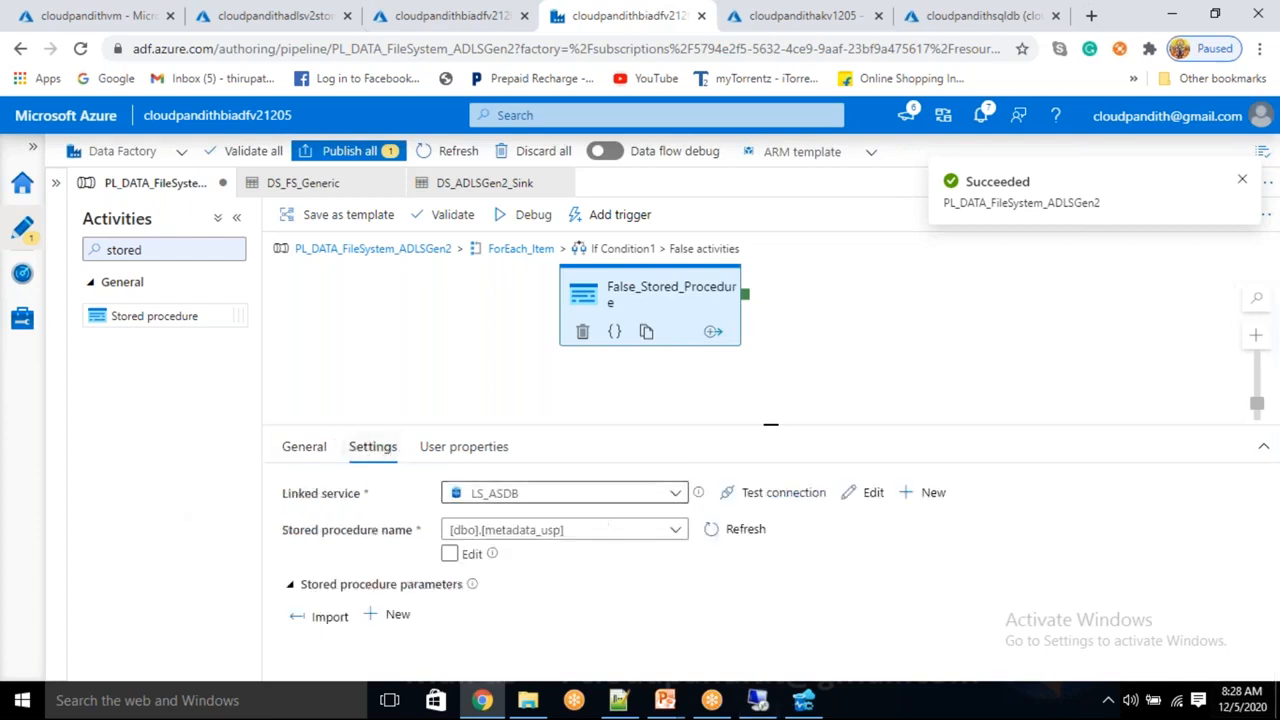
{"action": "left_click", "coordinate": [330, 618]}
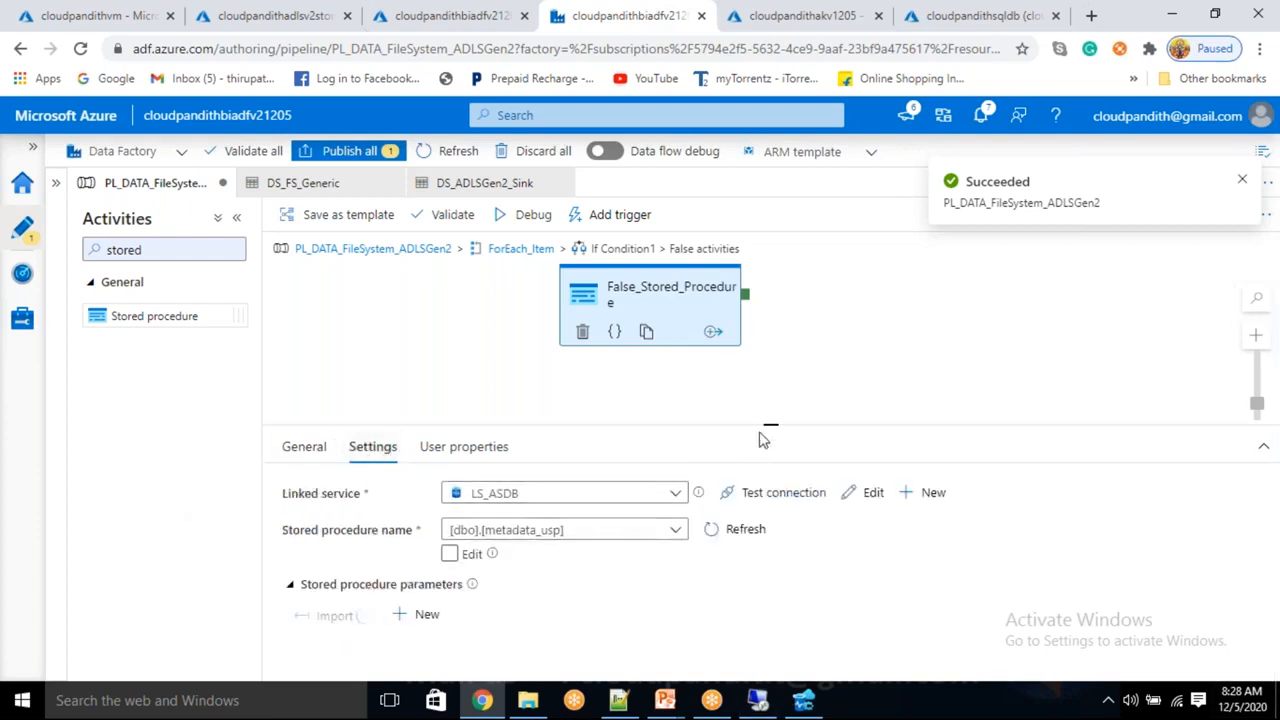
{"action": "left_click_drag", "start_coordinate": [766, 422], "coordinate": [770, 334]}
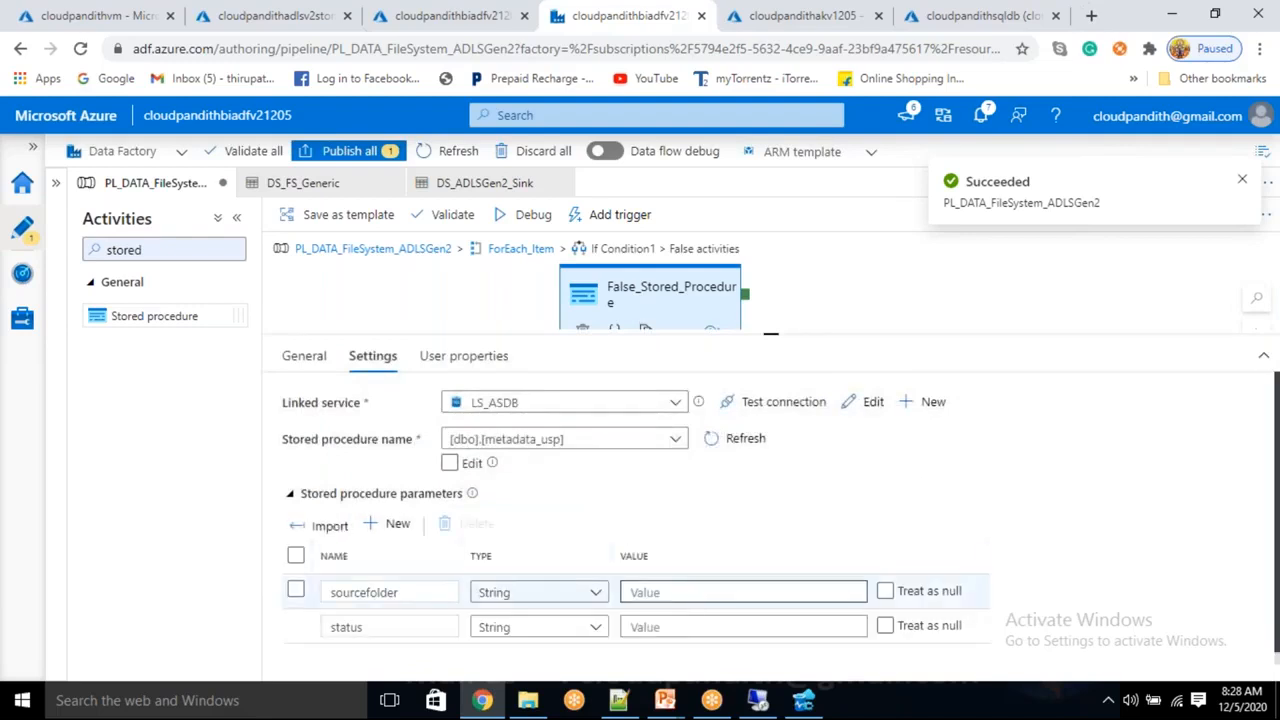
{"action": "left_click", "coordinate": [689, 590]}
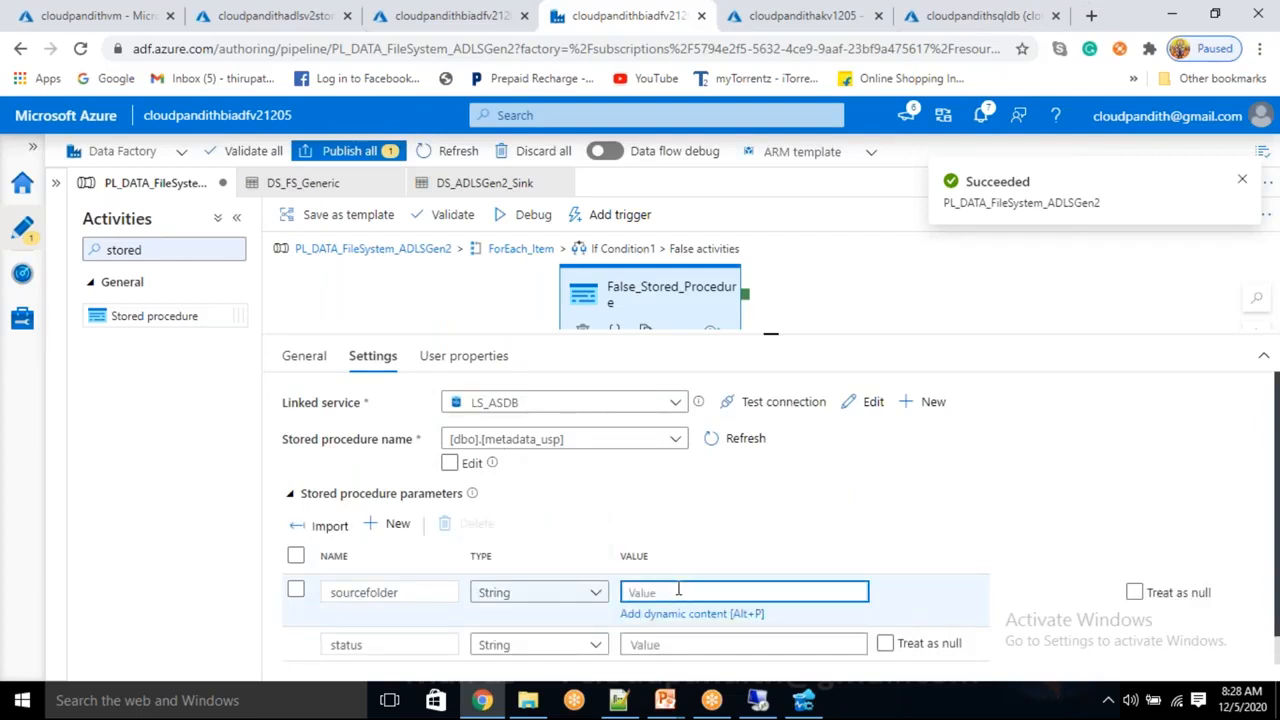
{"action": "type", "text": "@item().sourcefolder"}
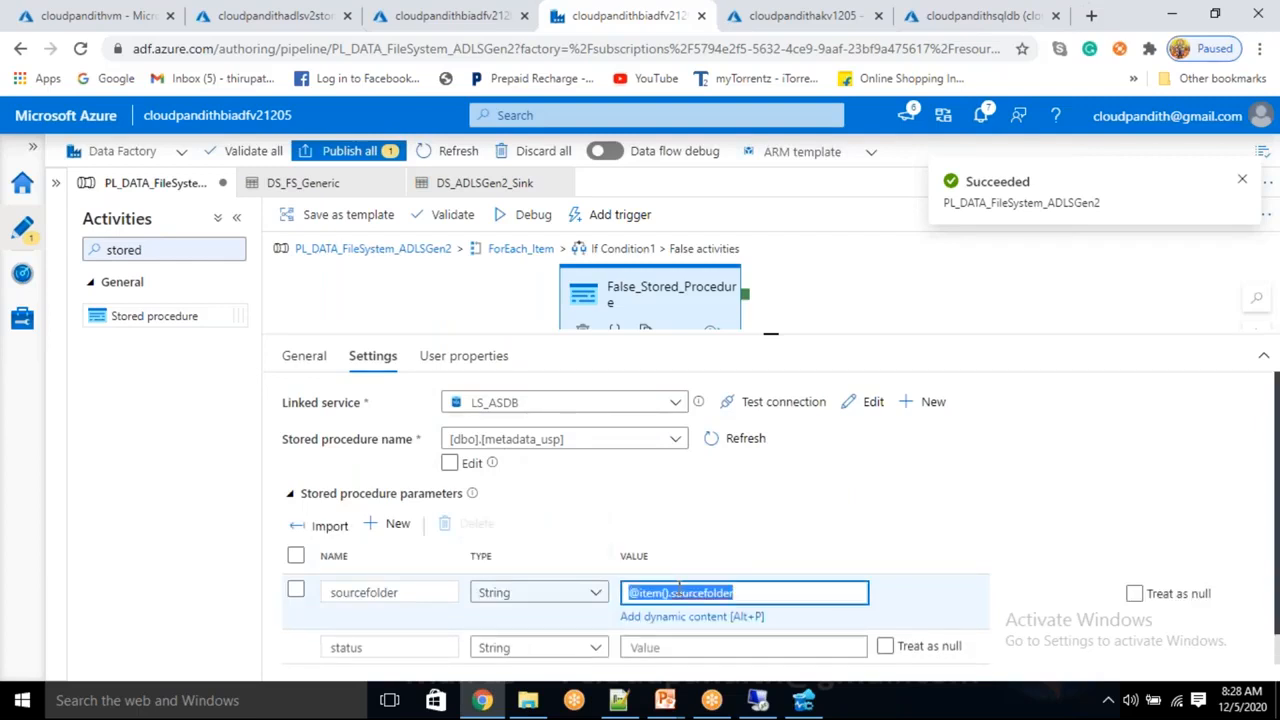
{"action": "left_click", "coordinate": [665, 648]}
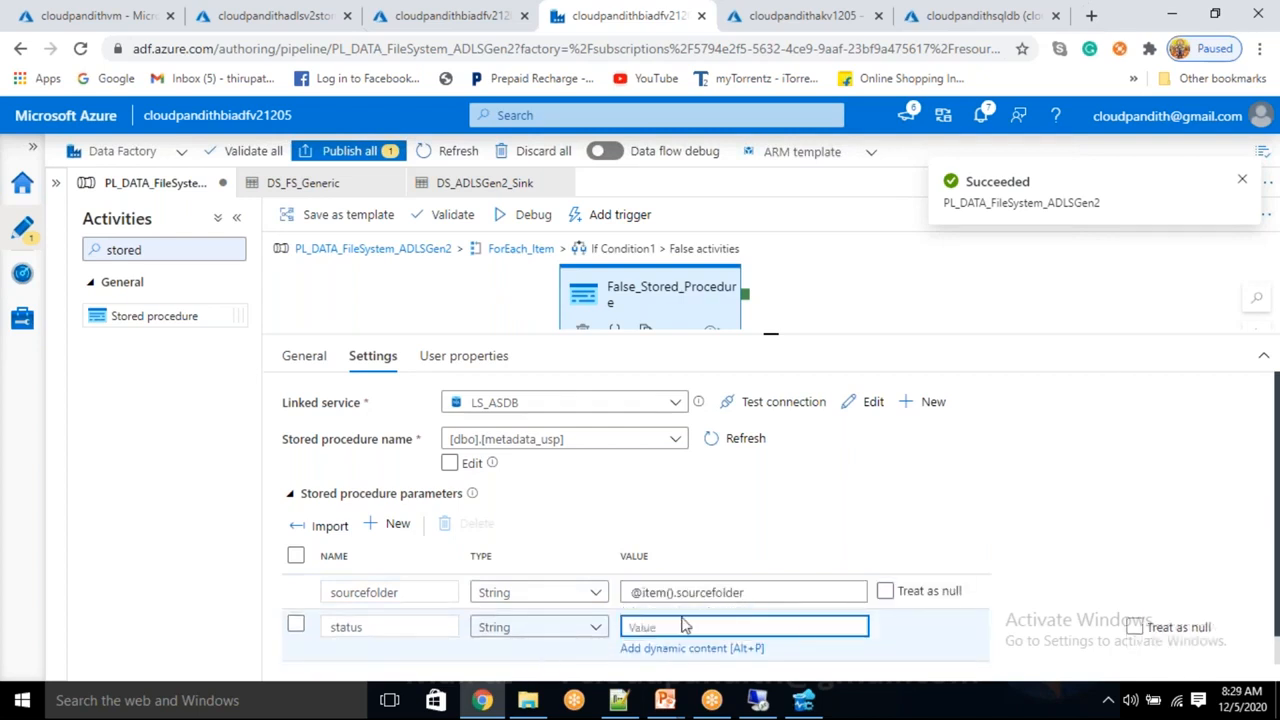
{"action": "type", "text": "fail"}
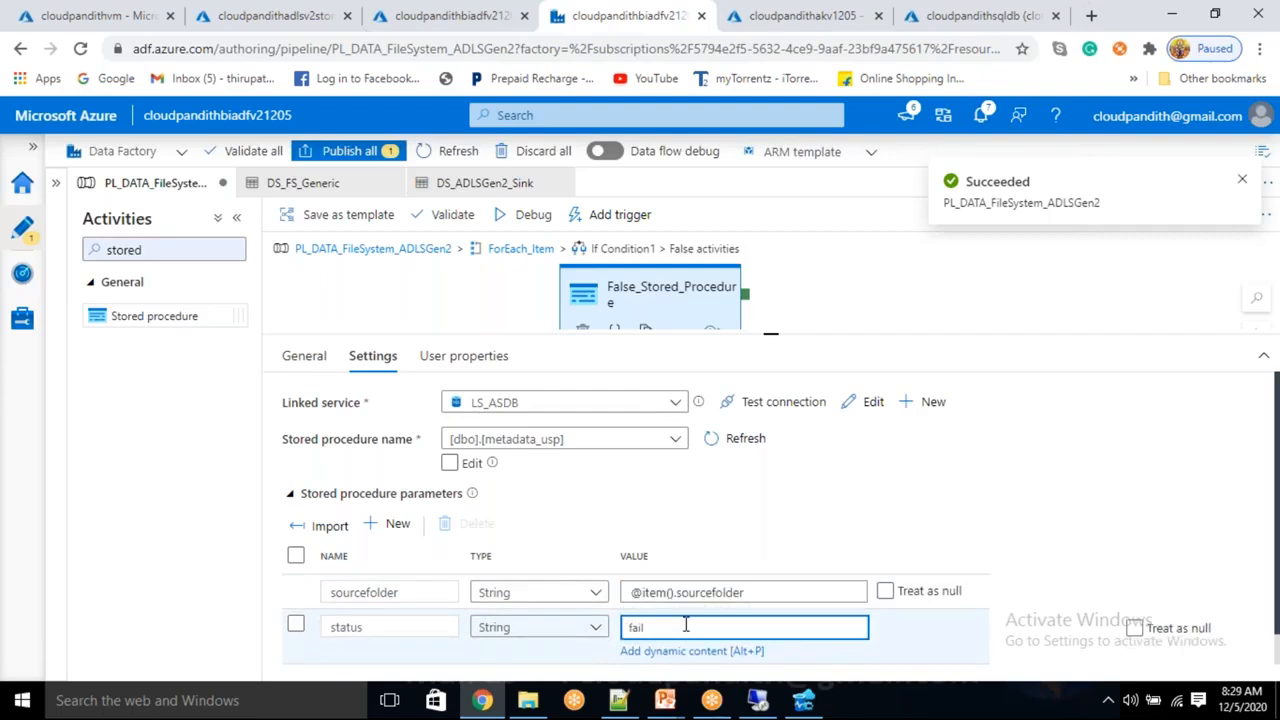
{"action": "type", "text": "ed"}
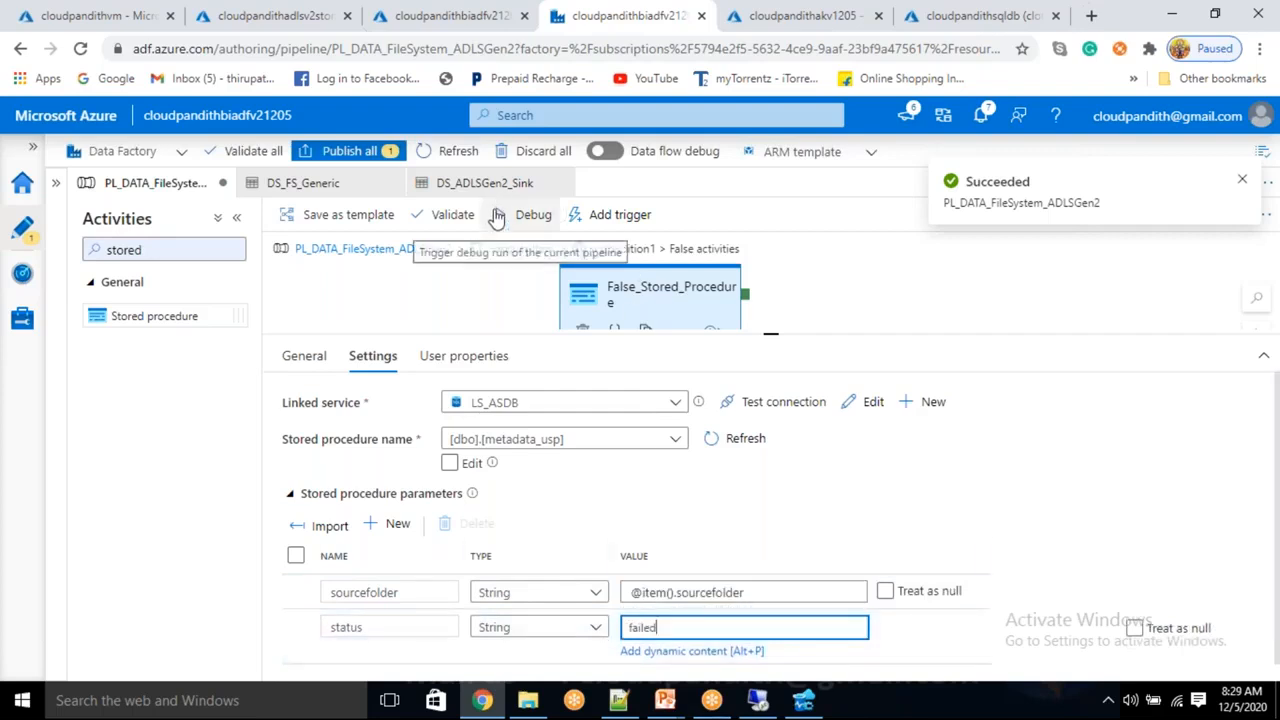
Start a debug run of the pipeline and refresh the activity statuses in the Output pane
{"action": "left_click", "coordinate": [535, 225]}
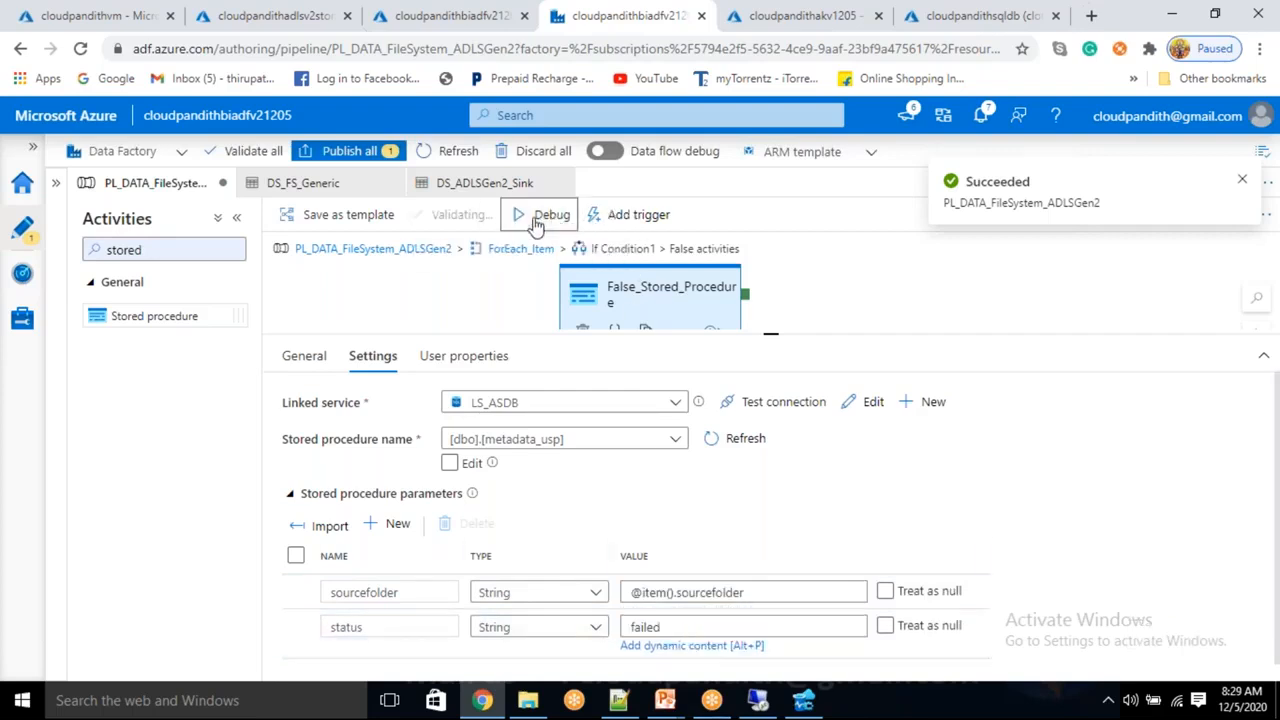
{"action": "left_click", "coordinate": [900, 303]}
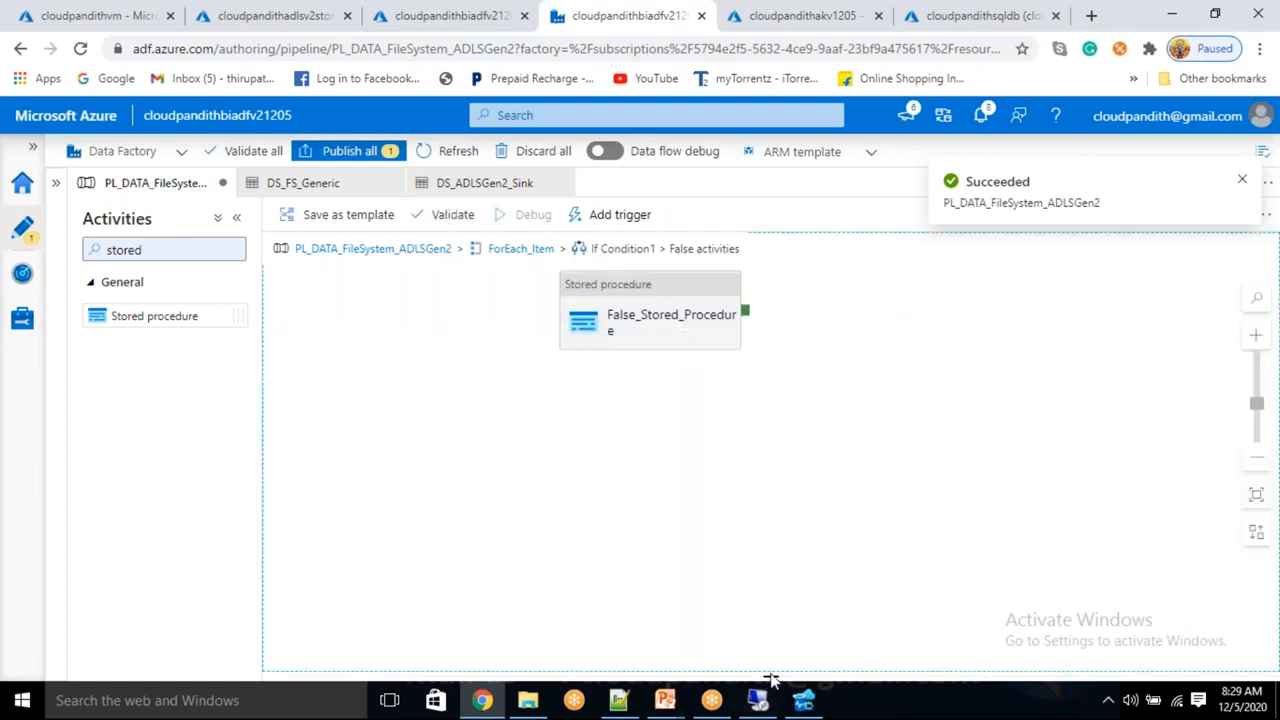
{"action": "left_click_drag", "start_coordinate": [771, 529], "coordinate": [766, 446]}
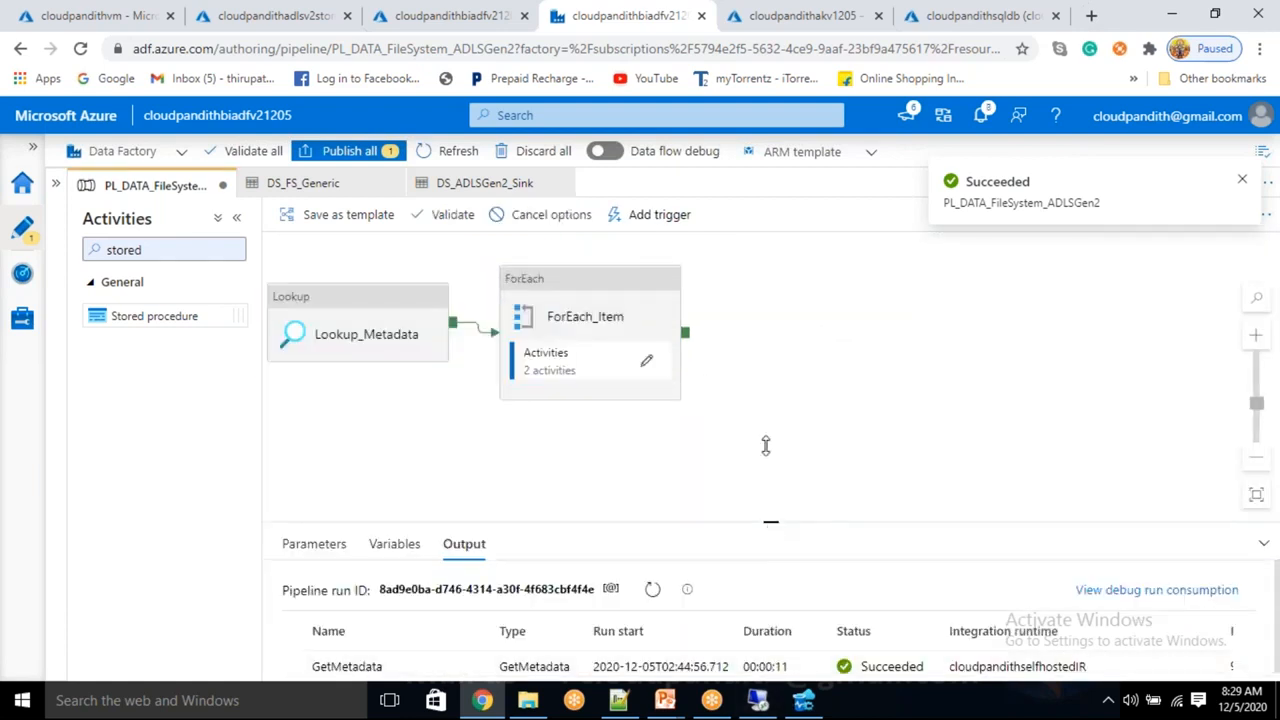
{"action": "left_click", "coordinate": [651, 512]}
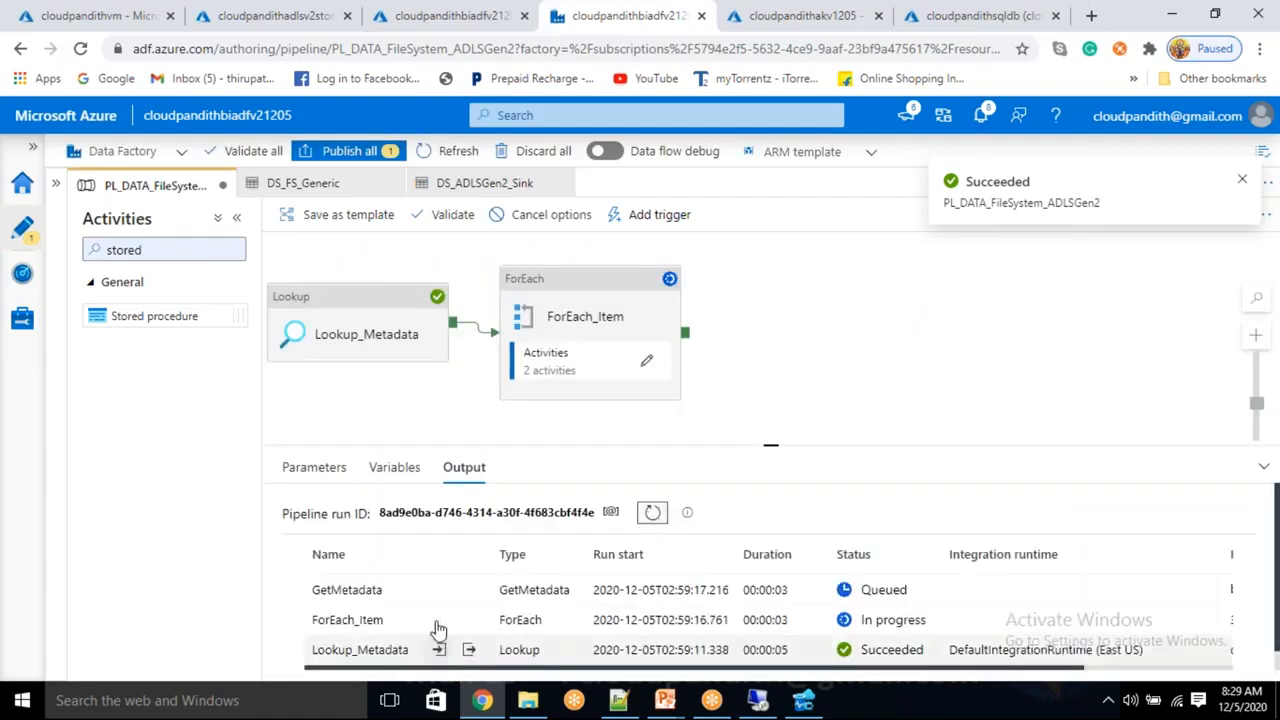
Inspect ForEach_Item's input and GetMetadata's missing-folder output, refreshing until all activities succeed
{"action": "left_click", "coordinate": [445, 620]}
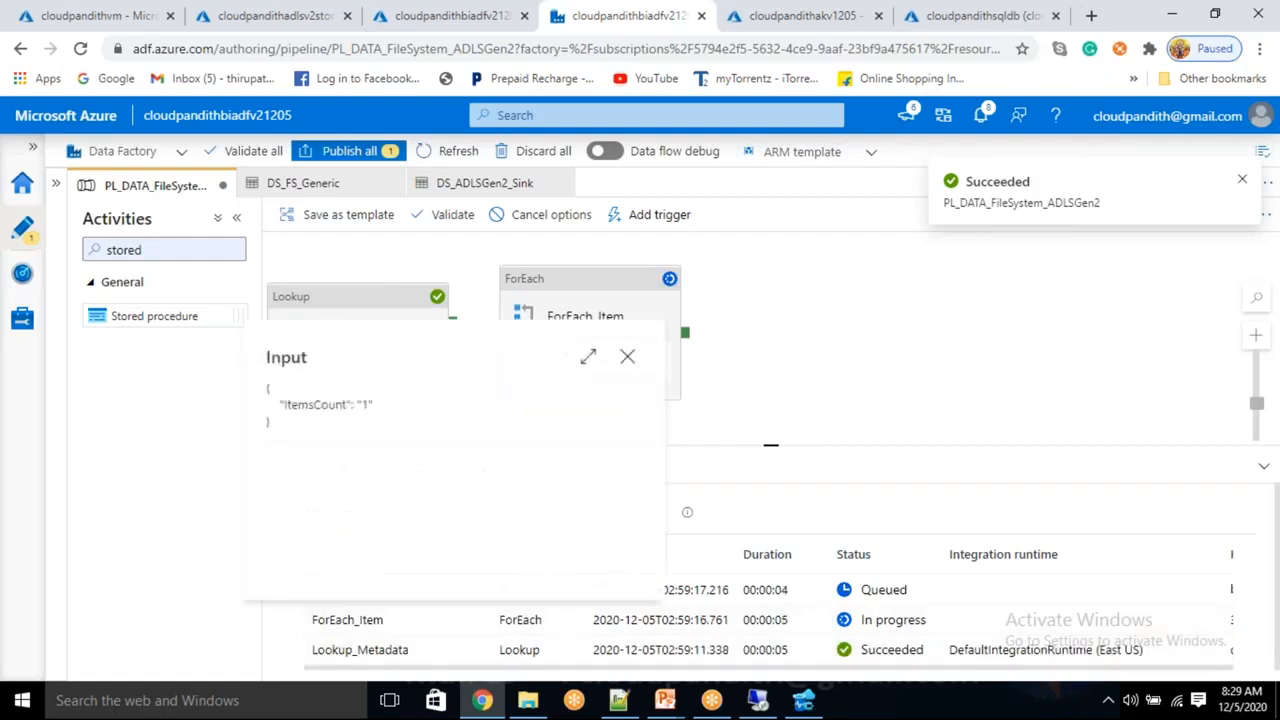
{"action": "left_click", "coordinate": [469, 620]}
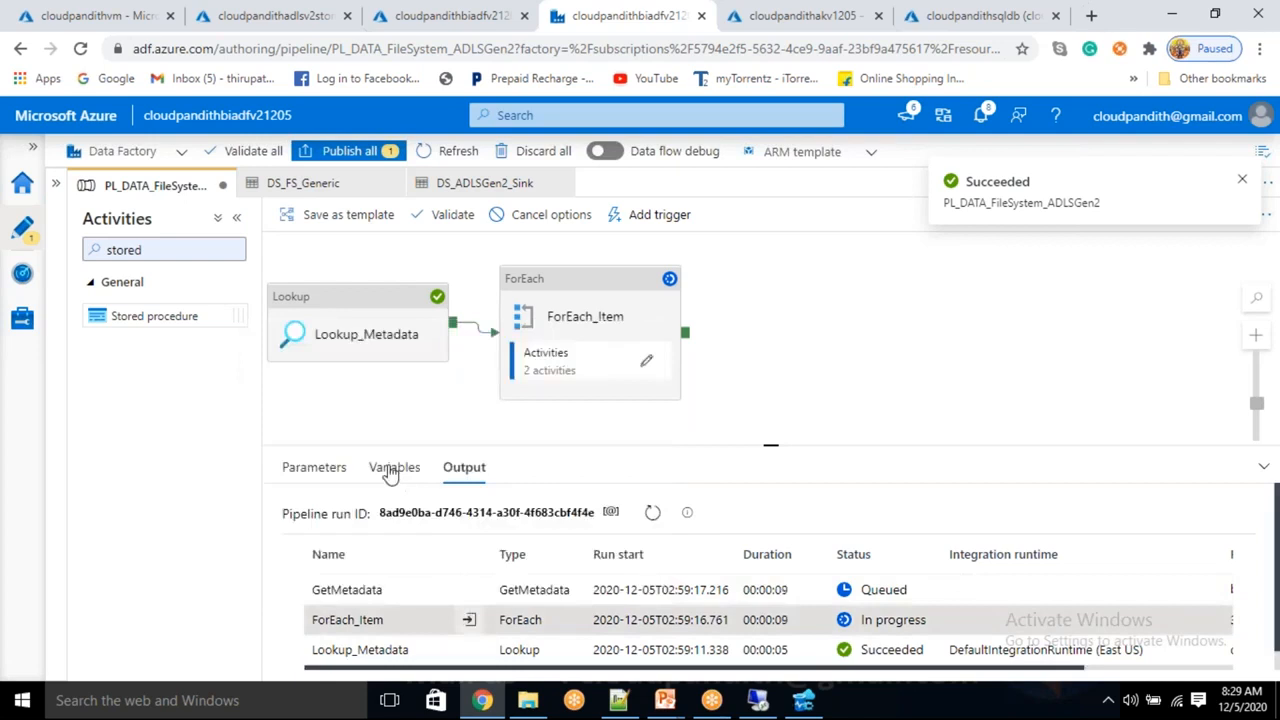
{"action": "left_click", "coordinate": [469, 651]}
{"action": "left_click", "coordinate": [628, 387]}
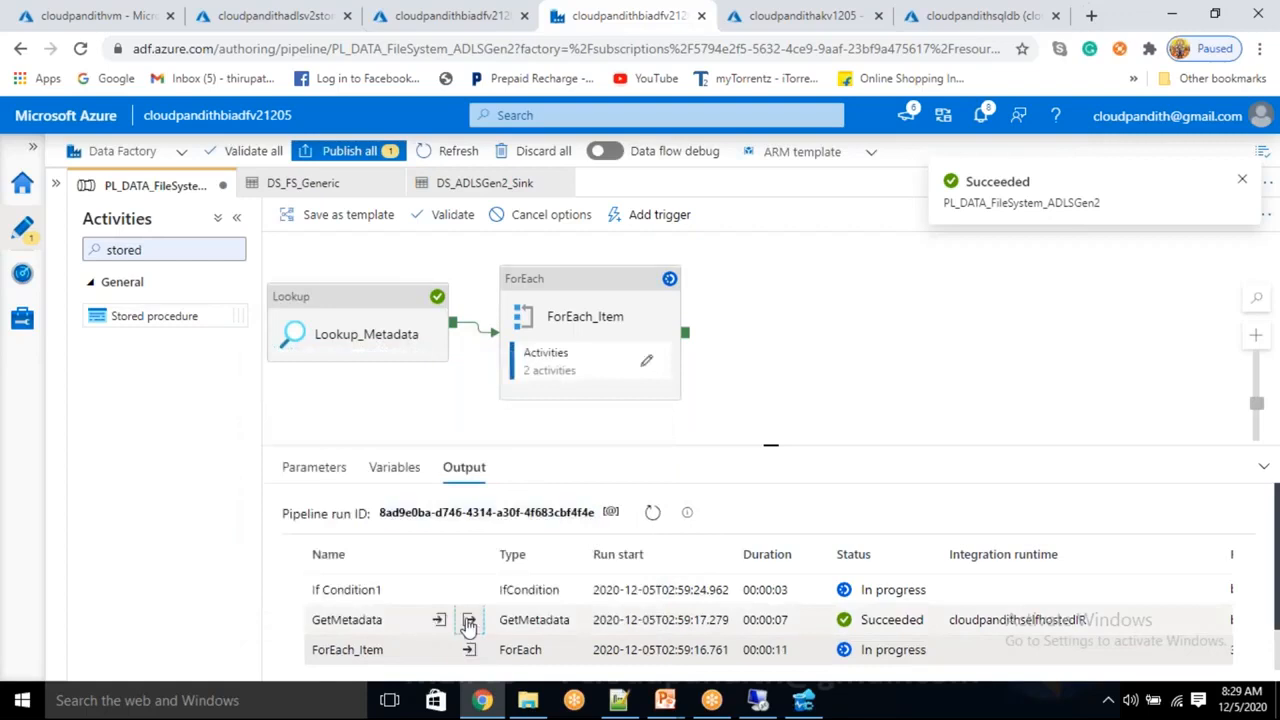
{"action": "left_click", "coordinate": [468, 620]}
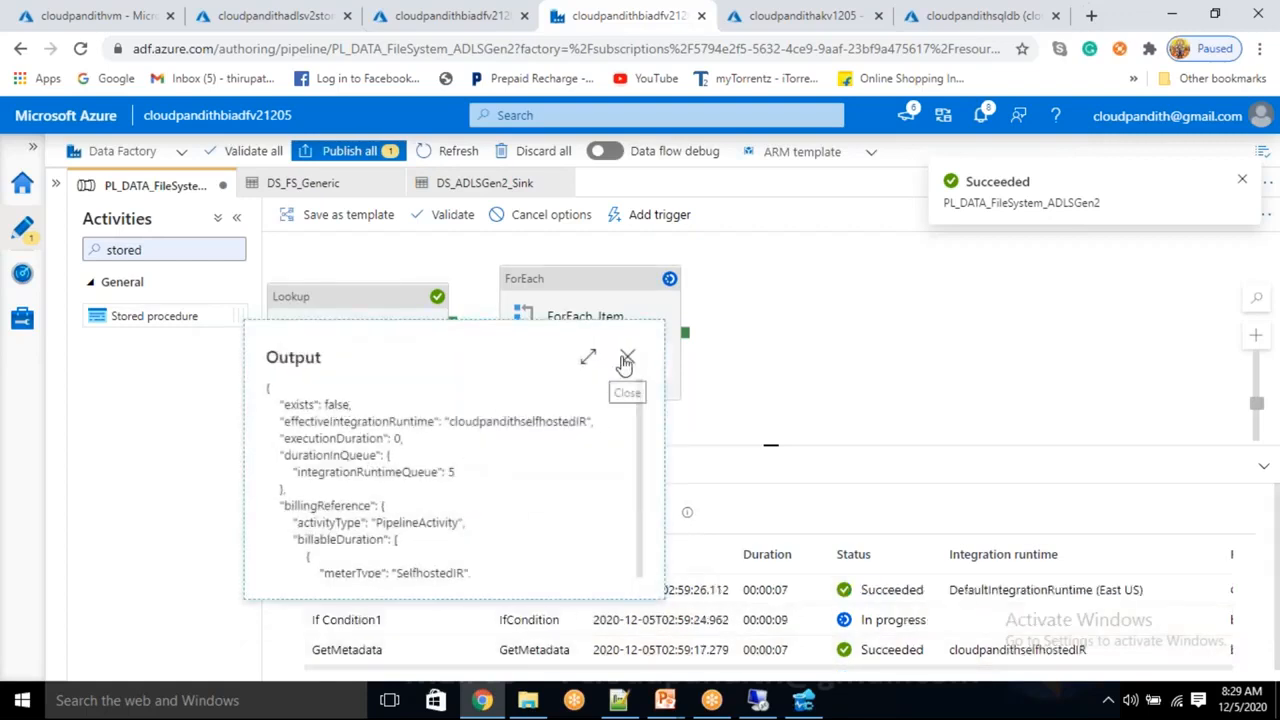
{"action": "left_click", "coordinate": [627, 357]}
{"action": "mouse_move", "coordinate": [467, 594]}
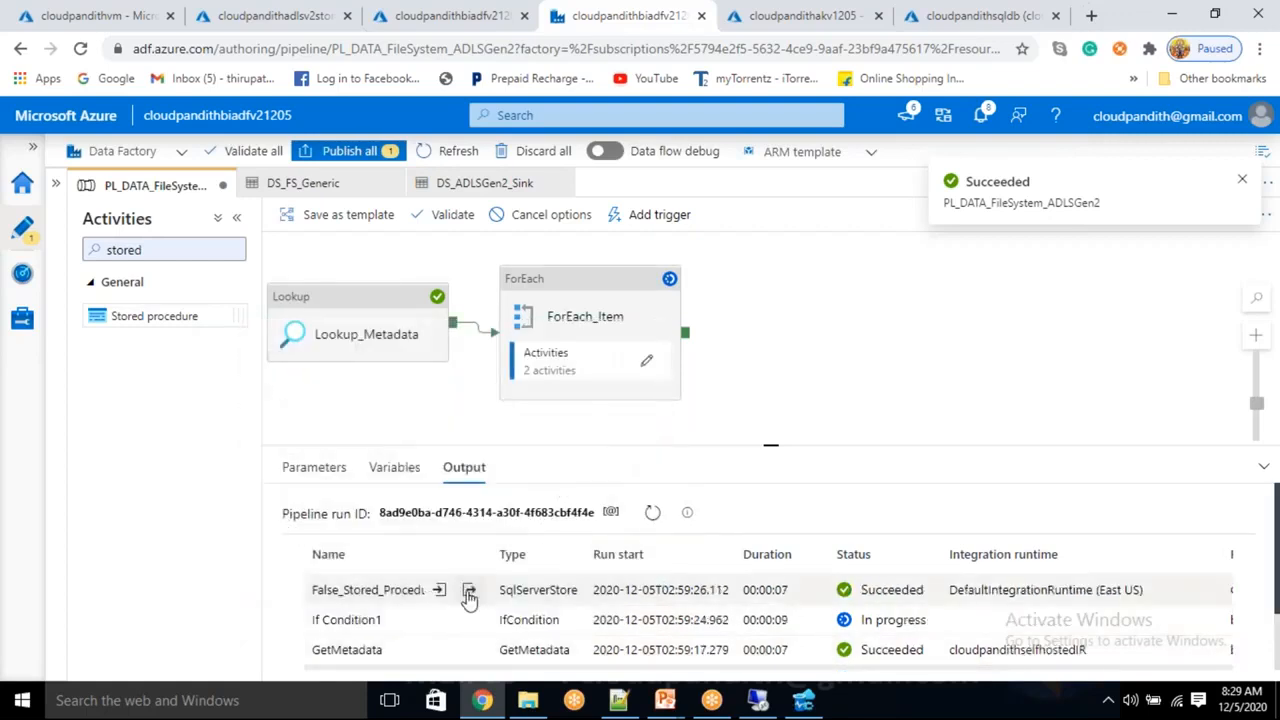
{"action": "left_click", "coordinate": [652, 516]}
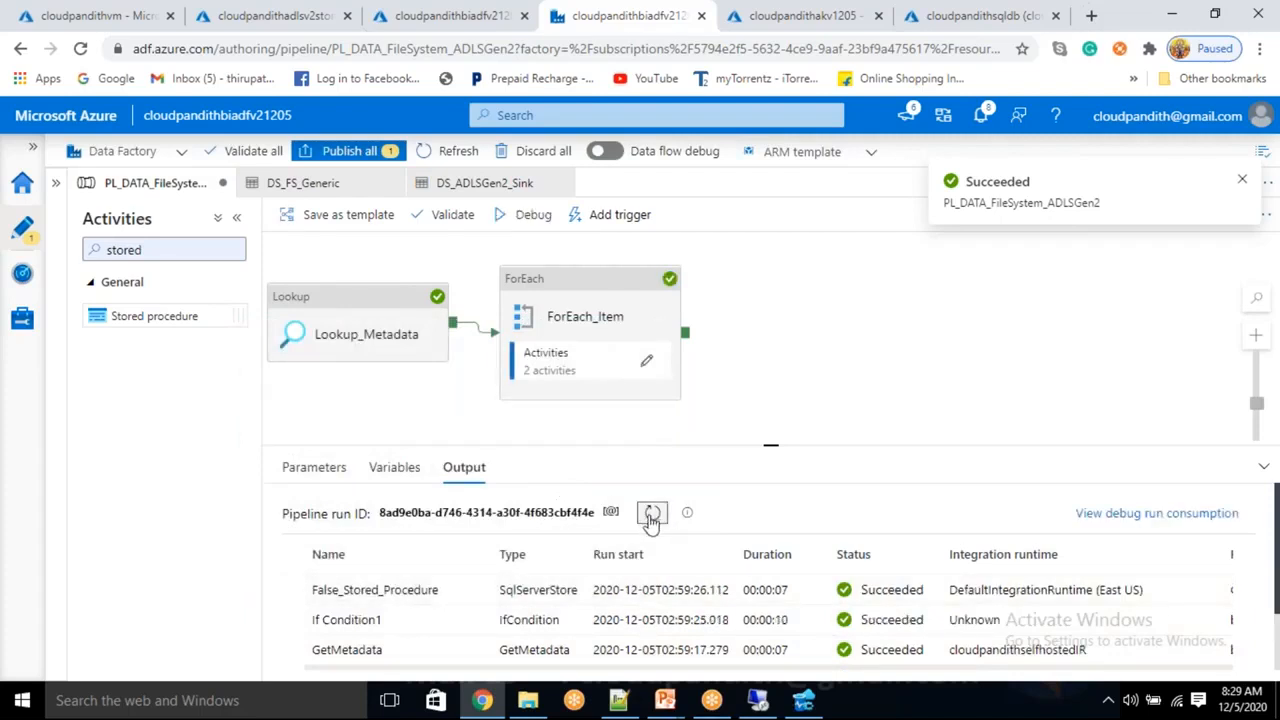
Rerun 'select * from metadata' in Azure Data Studio and confirm cust6's status is now failed
{"action": "left_click", "coordinate": [819, 703]}
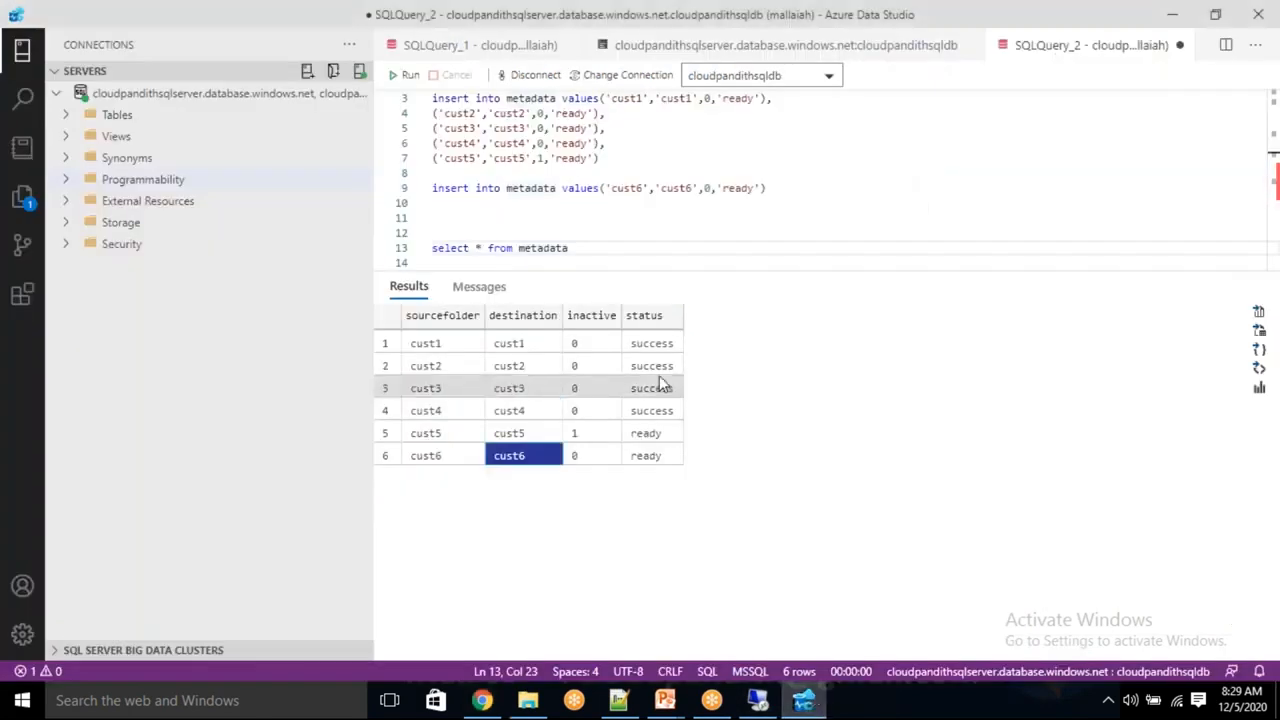
{"action": "left_click_drag", "start_coordinate": [590, 243], "coordinate": [437, 244]}
{"action": "left_click_drag", "start_coordinate": [572, 248], "coordinate": [432, 248]}
{"action": "left_click", "coordinate": [402, 75]}
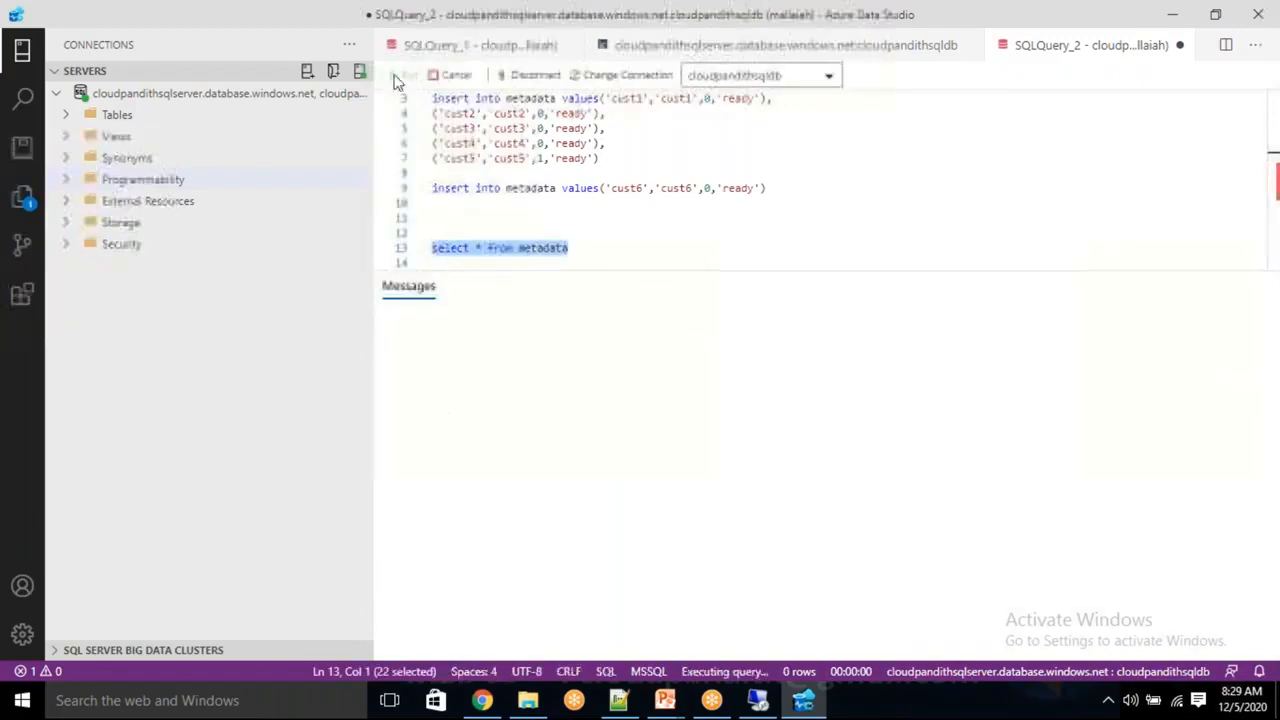
{"action": "left_click", "coordinate": [588, 248]}
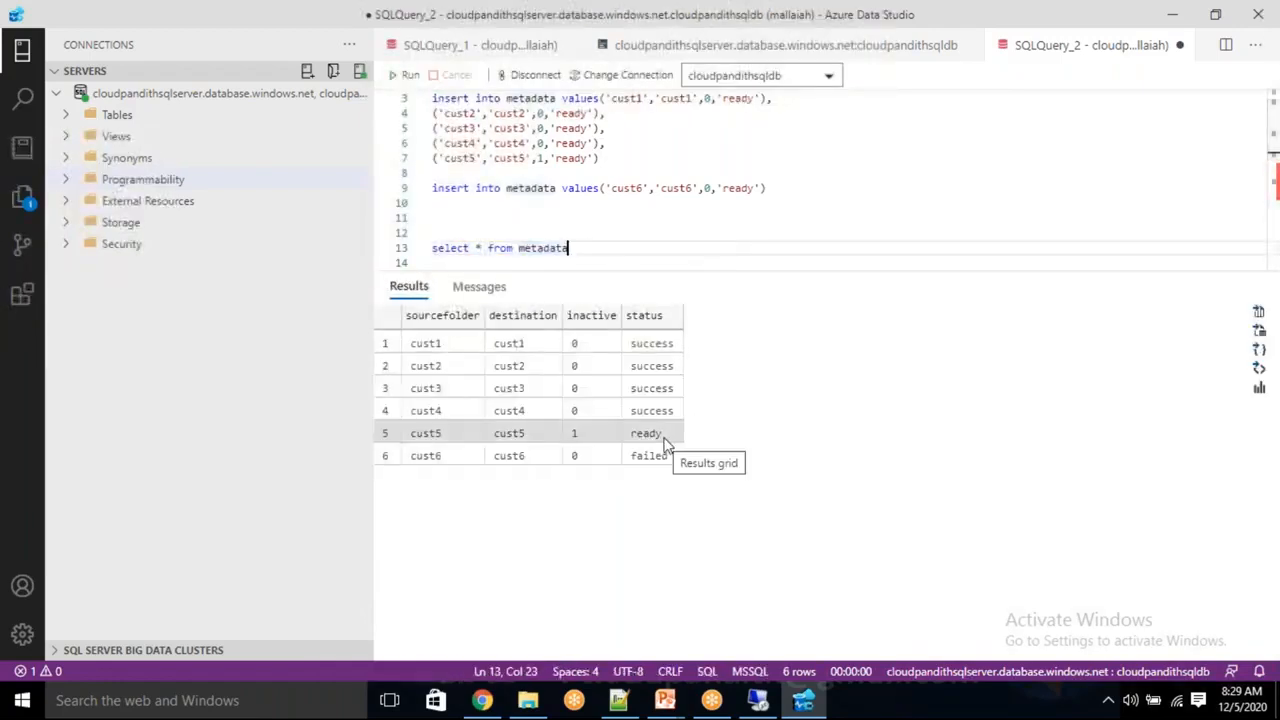
{"action": "left_click", "coordinate": [649, 465]}
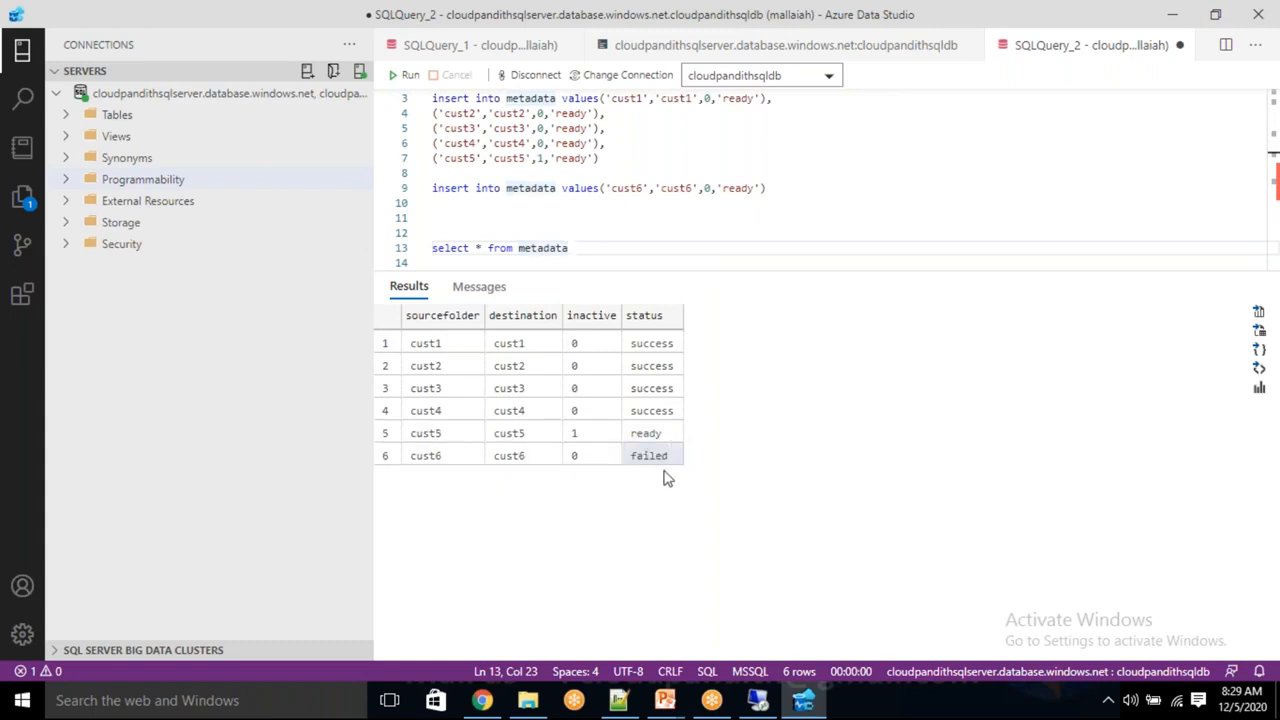
{"action": "left_click", "coordinate": [719, 491]}
{"action": "left_click", "coordinate": [668, 459]}
{"action": "left_click", "coordinate": [749, 493]}
{"action": "key", "text": "alt+Tab"}
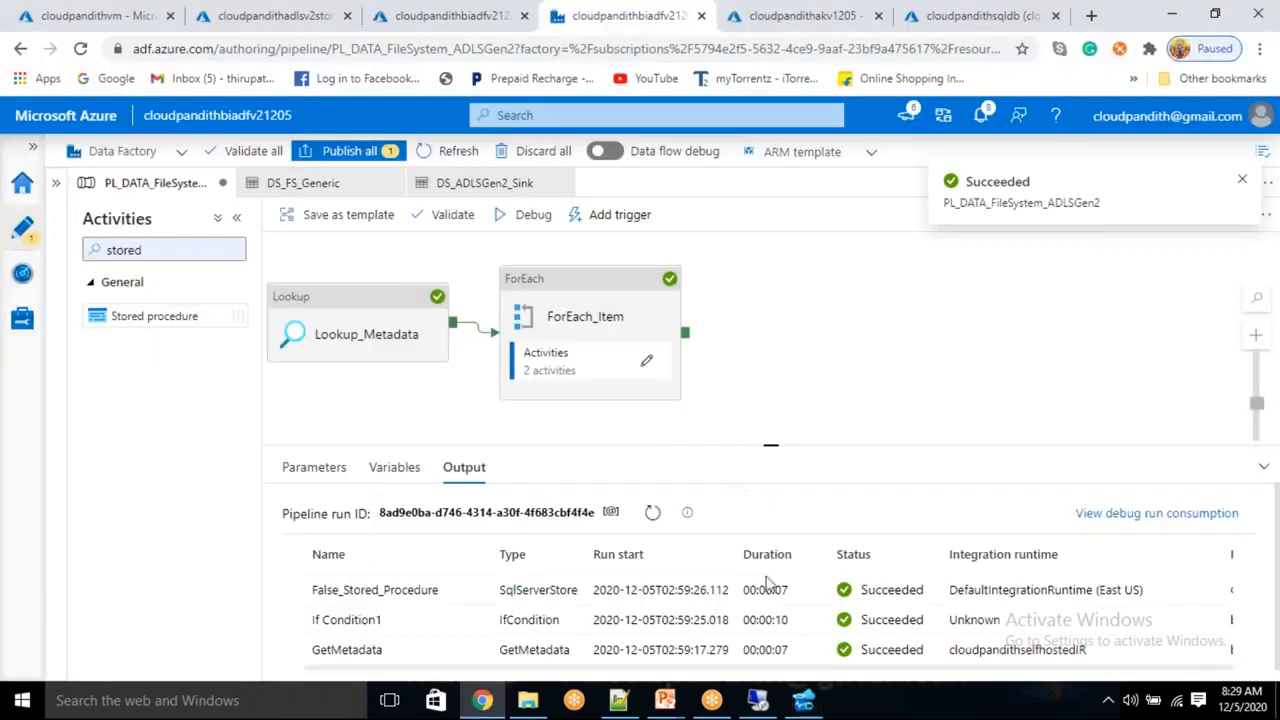
Create a new folder named cust6 in the cloudpandith folder
{"action": "left_click", "coordinate": [760, 699]}
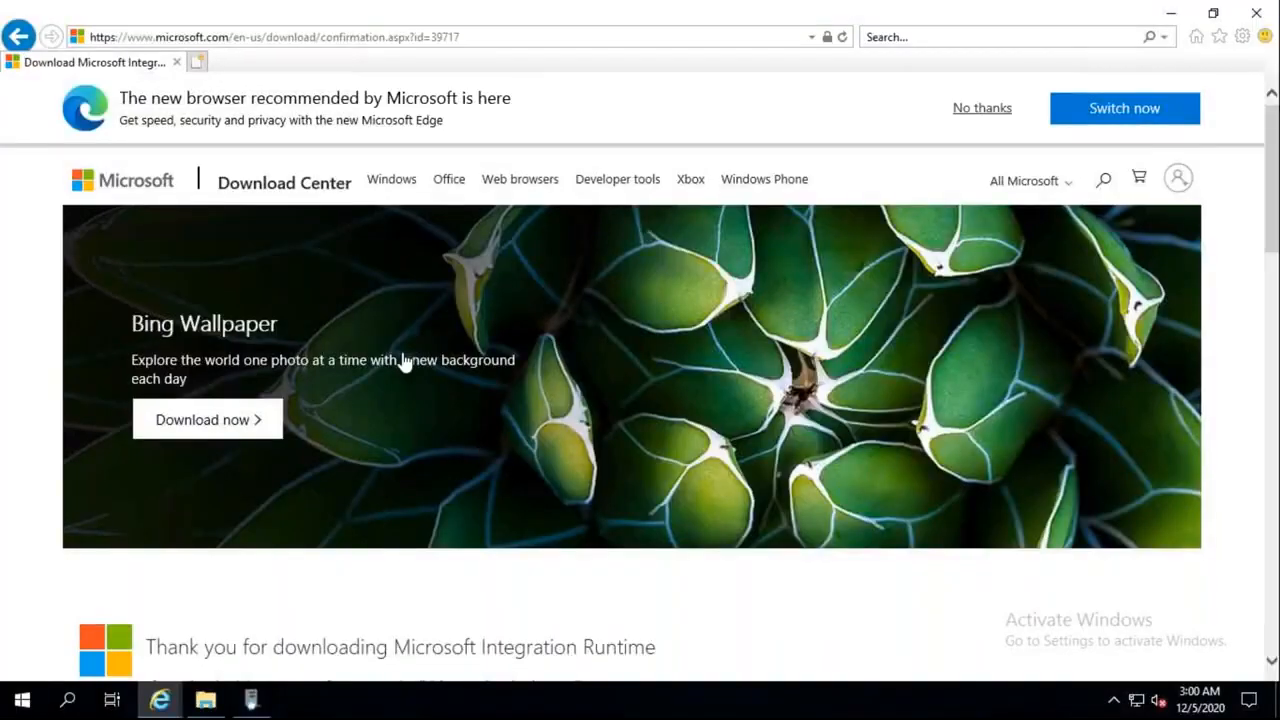
{"action": "left_click", "coordinate": [206, 700]}
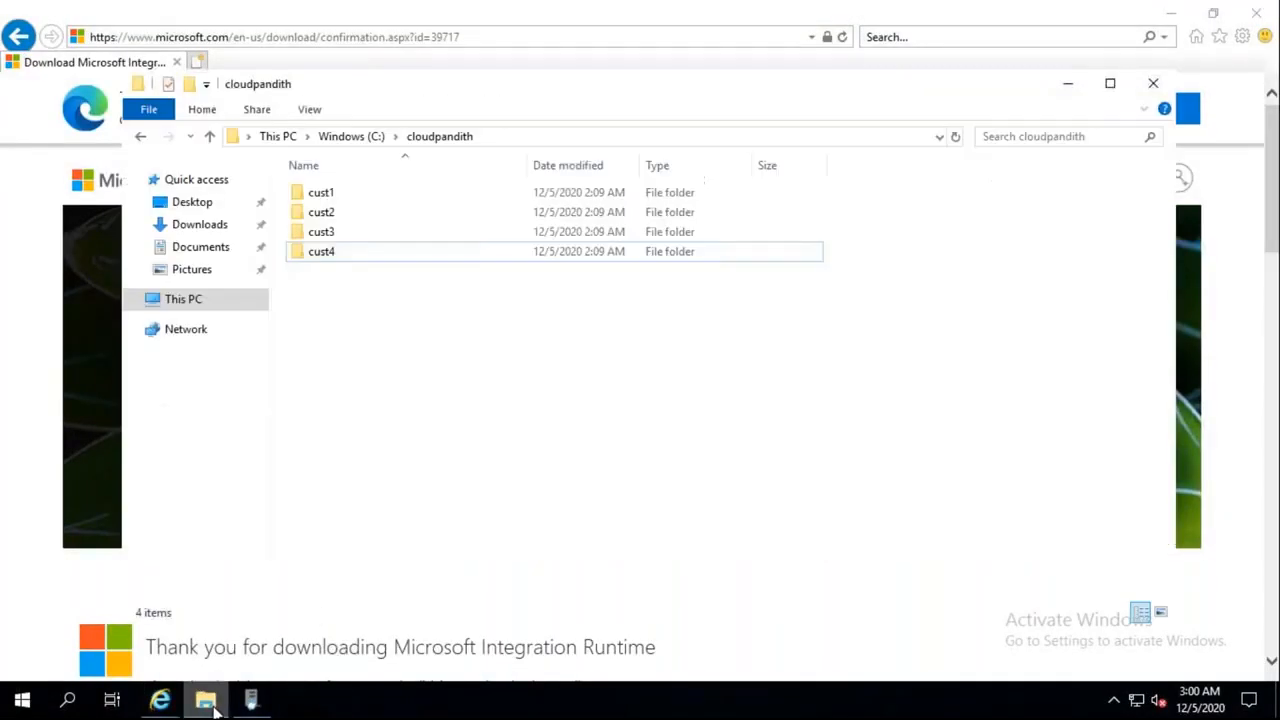
{"action": "right_click", "coordinate": [392, 320]}
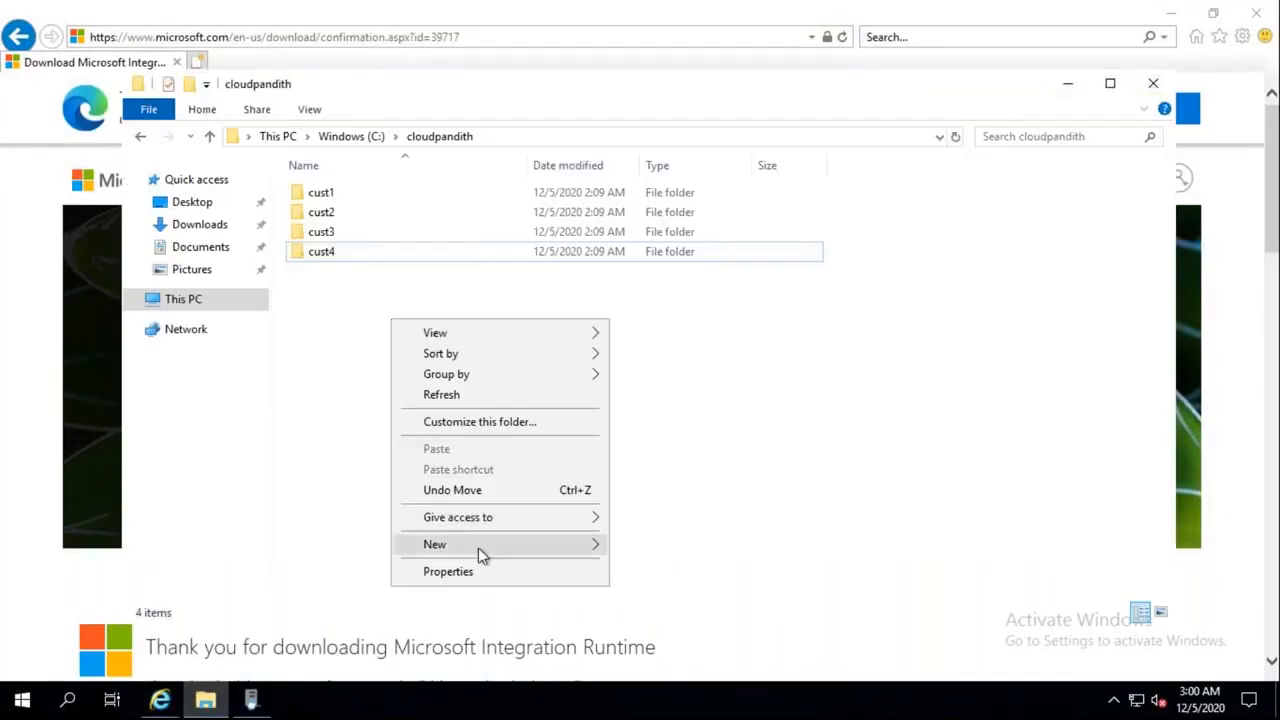
{"action": "mouse_move", "coordinate": [480, 552]}
{"action": "left_click", "coordinate": [657, 549]}
{"action": "key", "text": "BackSpace"}
{"action": "type", "text": "cust6"}
{"action": "key", "text": "Return"}
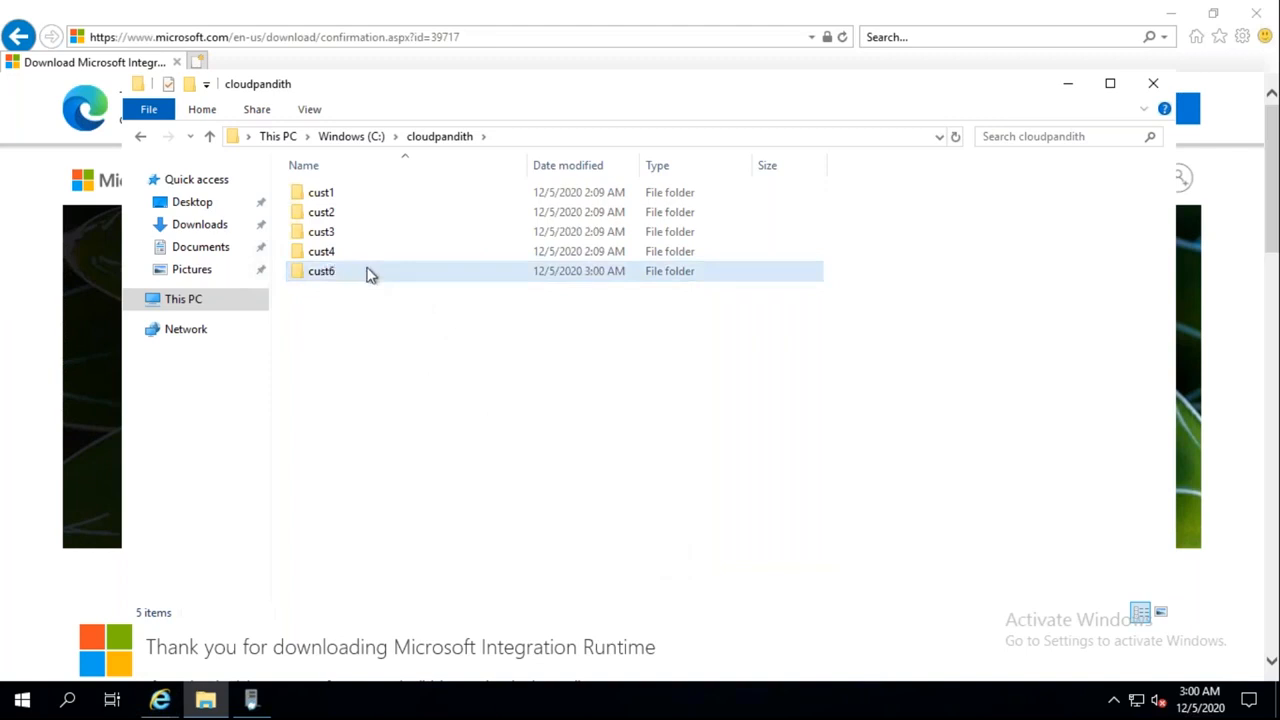
Move cust6.csv from the cust3 folder into the new cust6 folder
{"action": "double_click", "coordinate": [366, 277]}
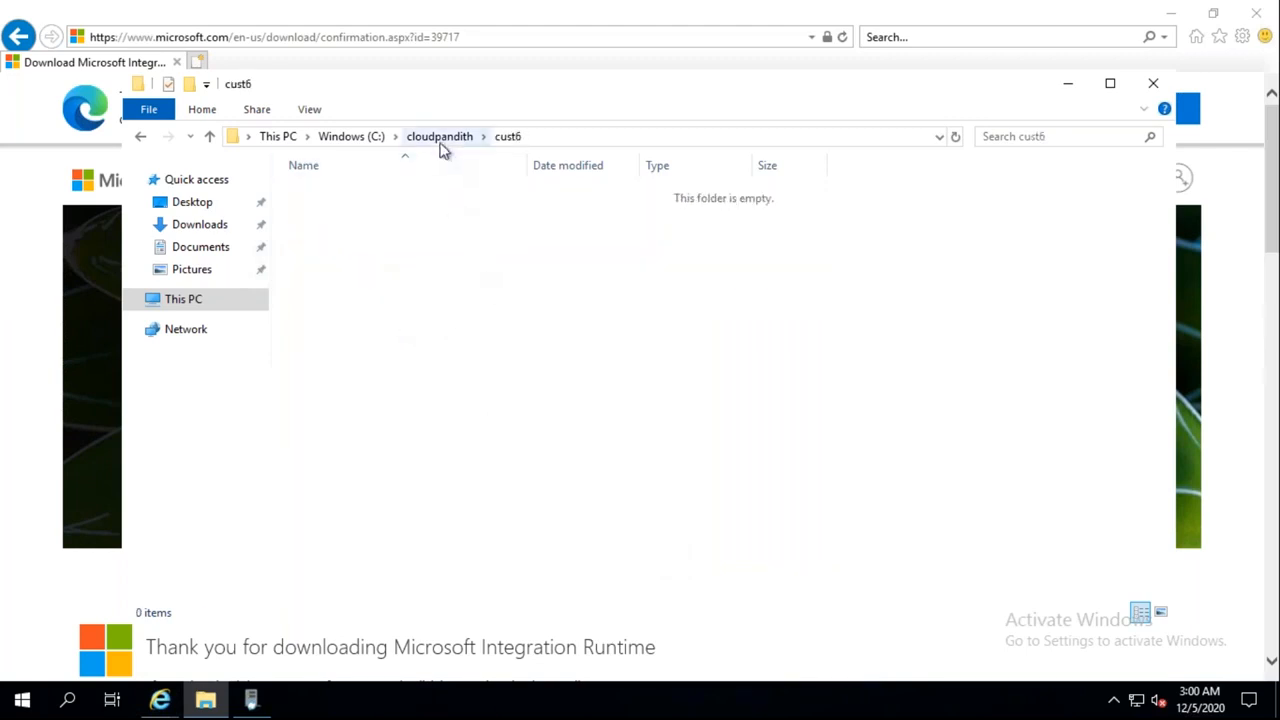
{"action": "left_click", "coordinate": [443, 146]}
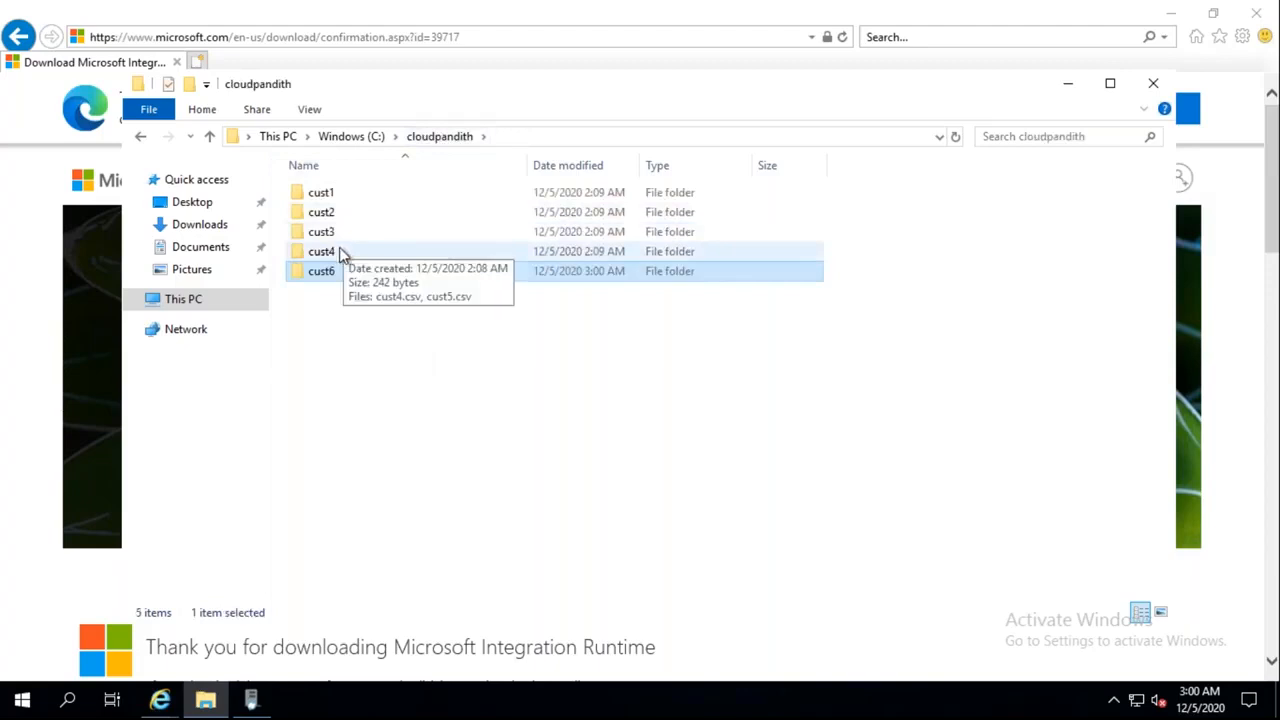
{"action": "double_click", "coordinate": [340, 253]}
{"action": "left_click", "coordinate": [452, 138]}
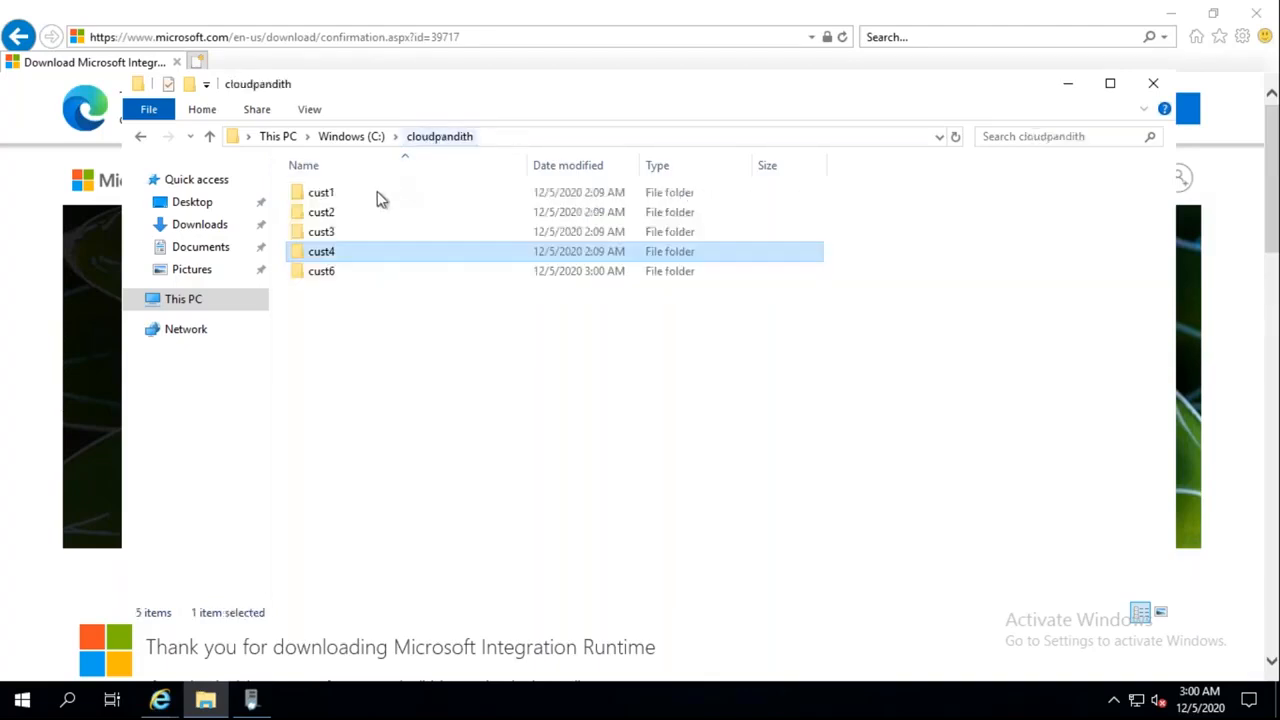
{"action": "double_click", "coordinate": [327, 232]}
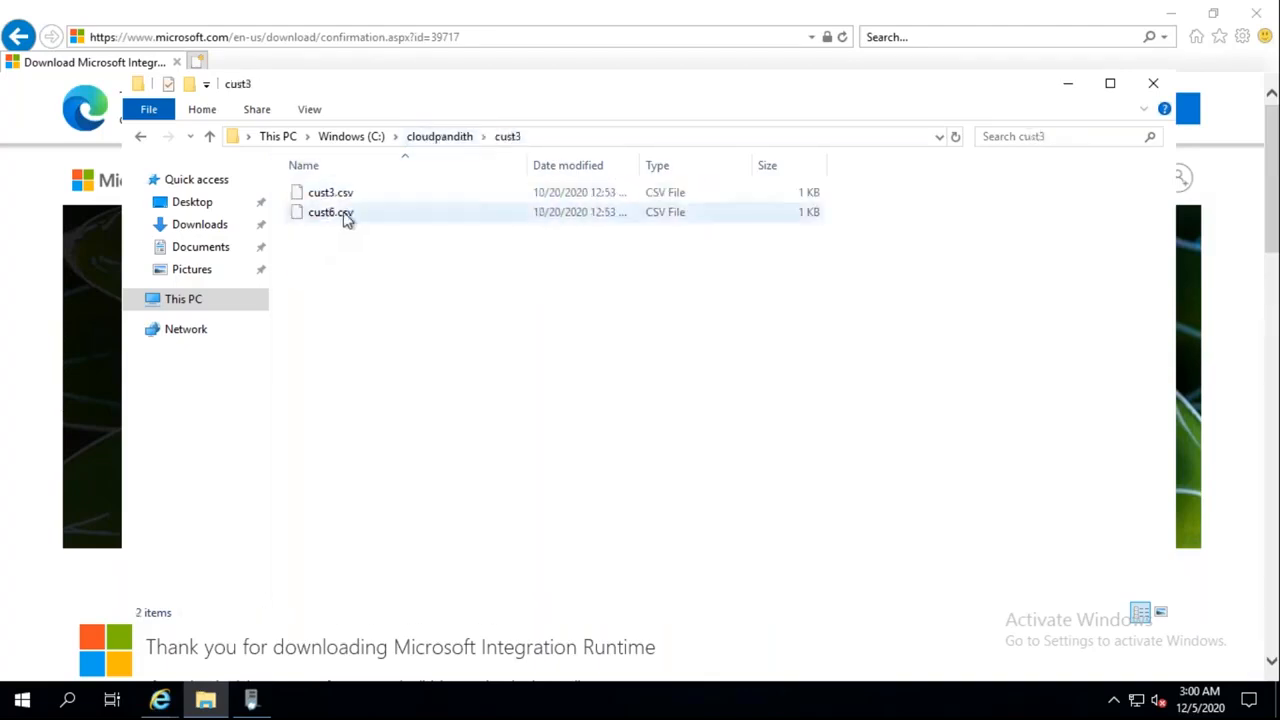
{"action": "left_click", "coordinate": [343, 215]}
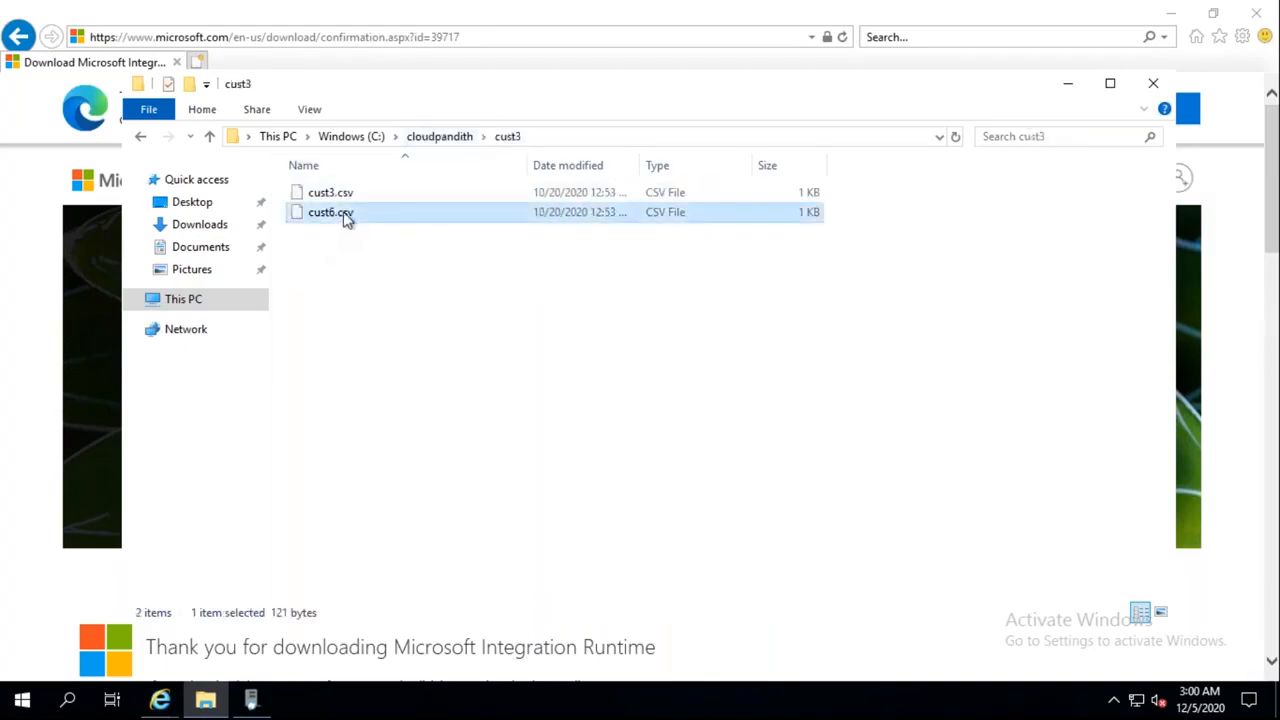
{"action": "left_click", "coordinate": [436, 137]}
{"action": "double_click", "coordinate": [329, 271]}
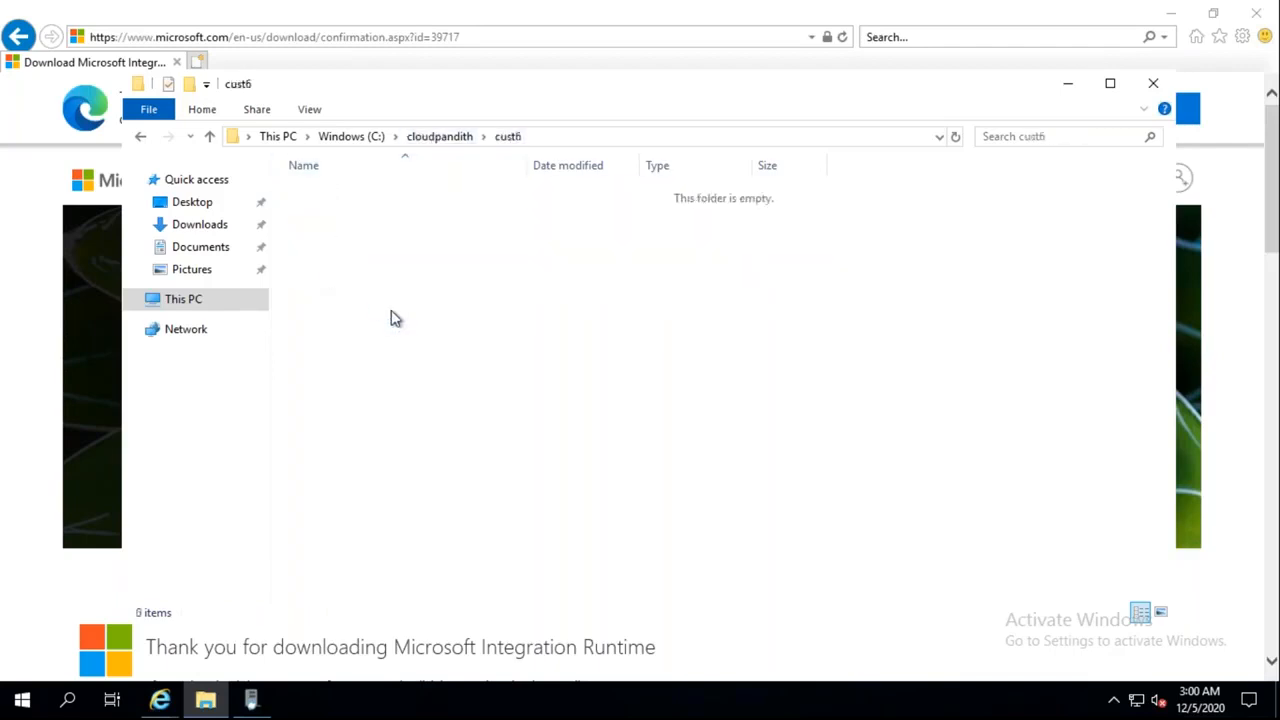
{"action": "key", "text": "ctrl+v"}
Verify cust6.csv left cust3 and now sits in cust6, then close Explorer and the remote session
{"action": "left_click", "coordinate": [437, 137]}
{"action": "double_click", "coordinate": [330, 236]}
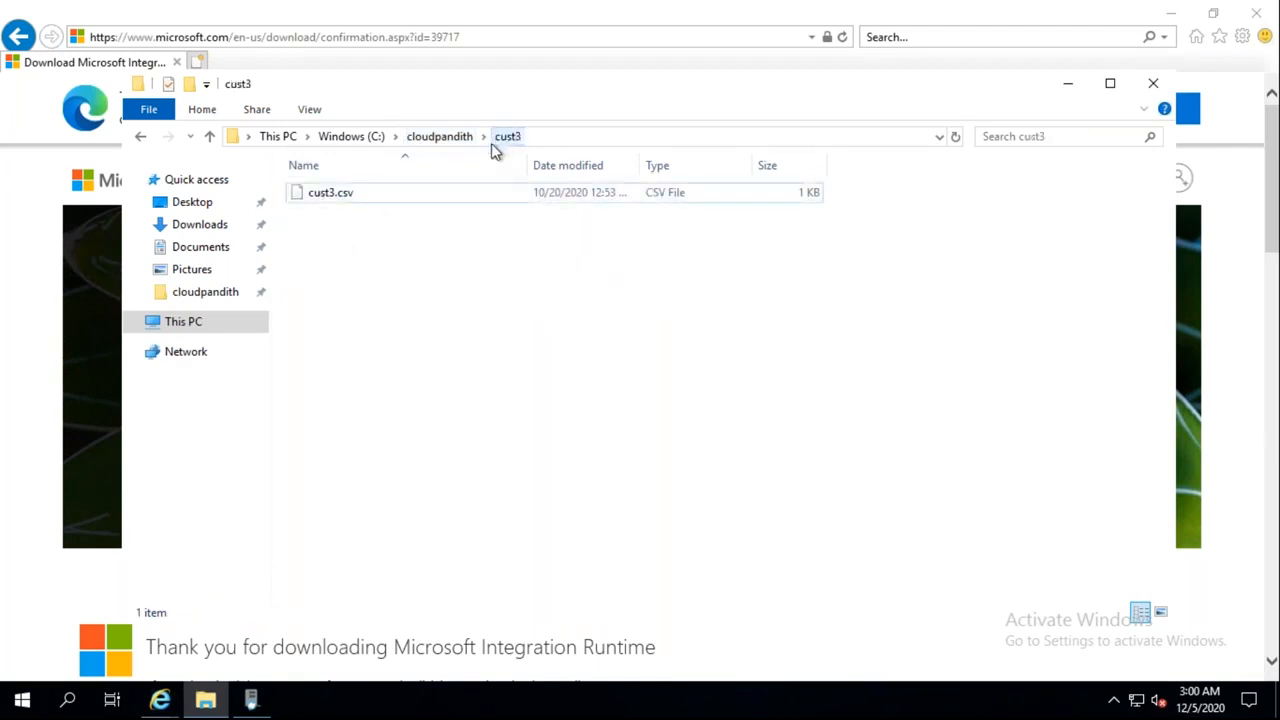
{"action": "left_click", "coordinate": [450, 137]}
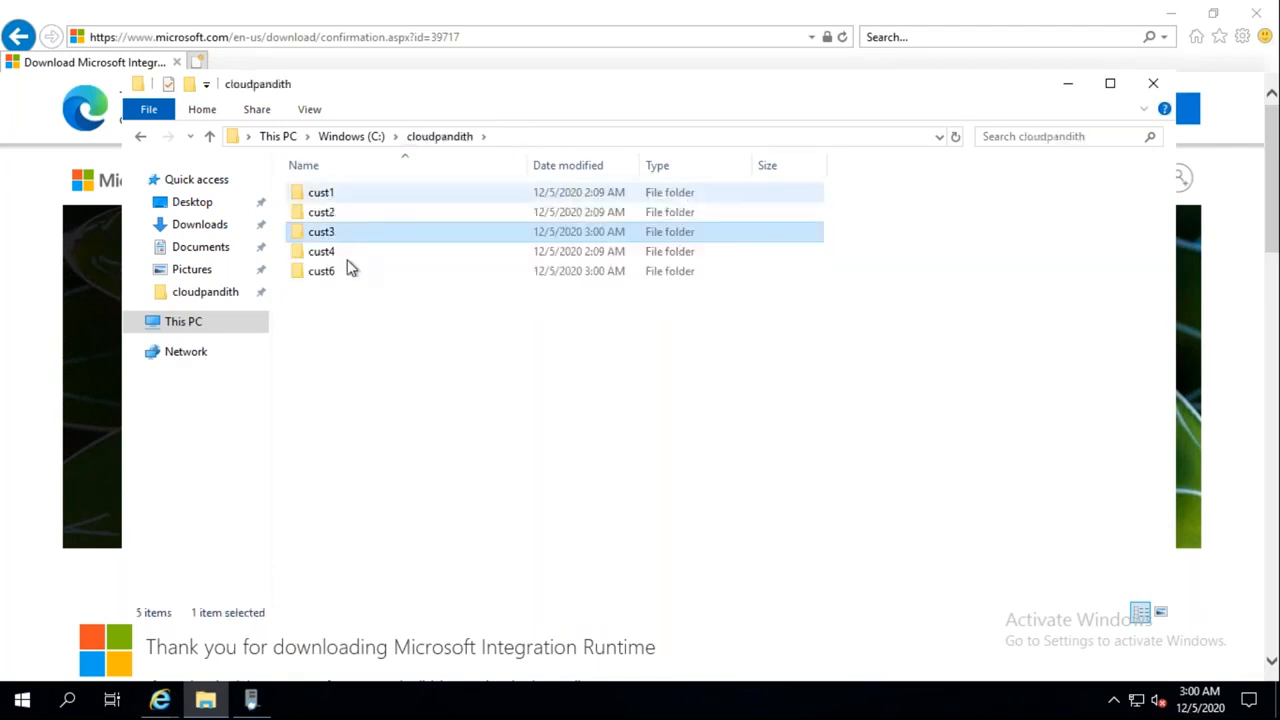
{"action": "double_click", "coordinate": [322, 271]}
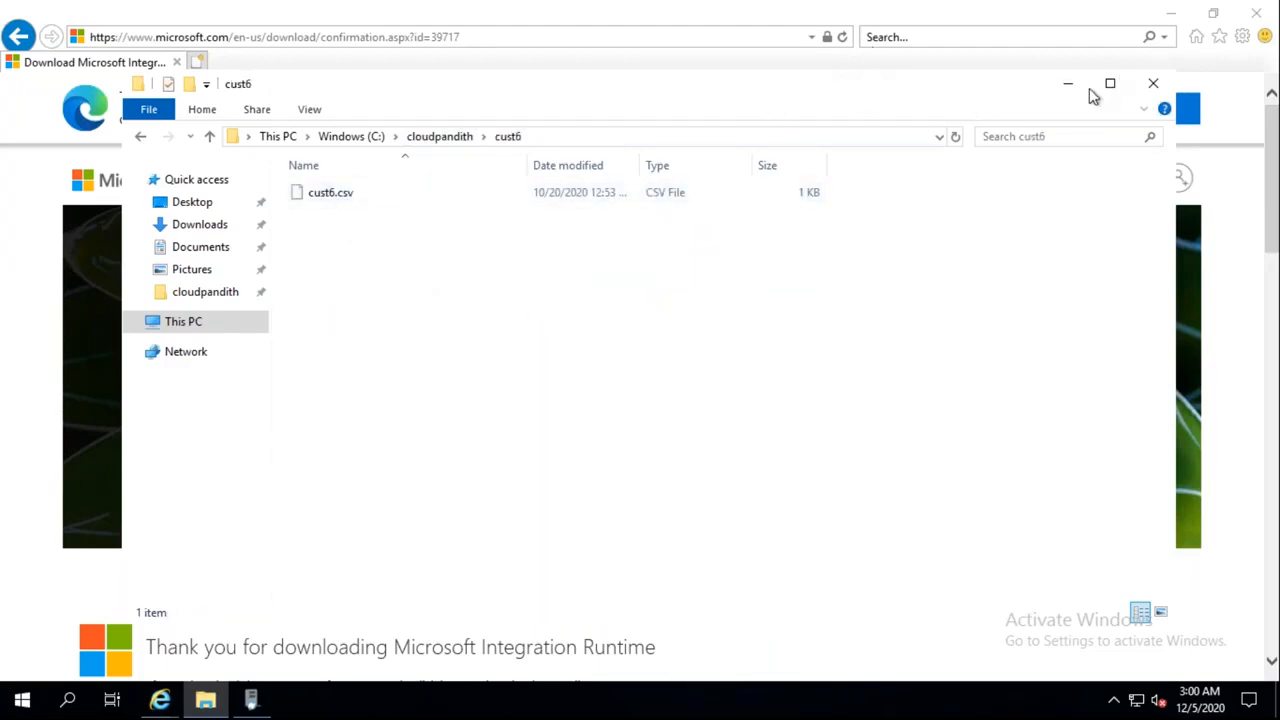
{"action": "left_click", "coordinate": [1058, 86]}
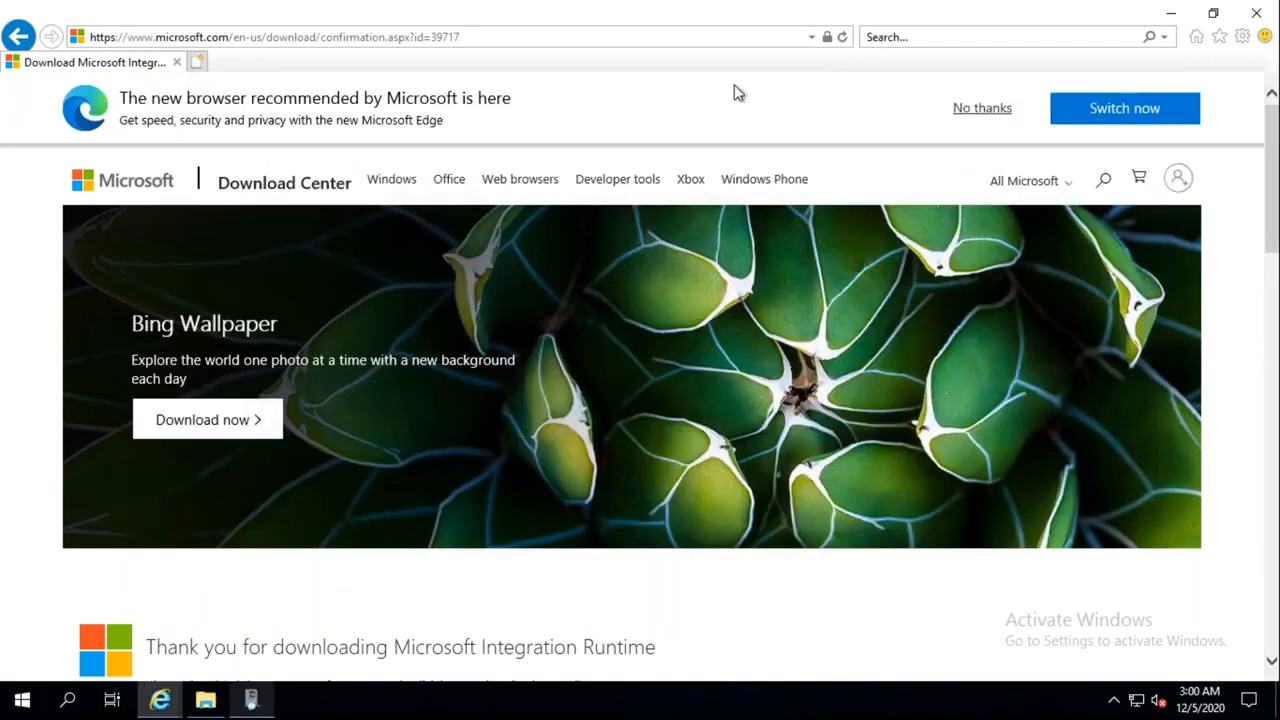
{"action": "left_click", "coordinate": [826, 13]}
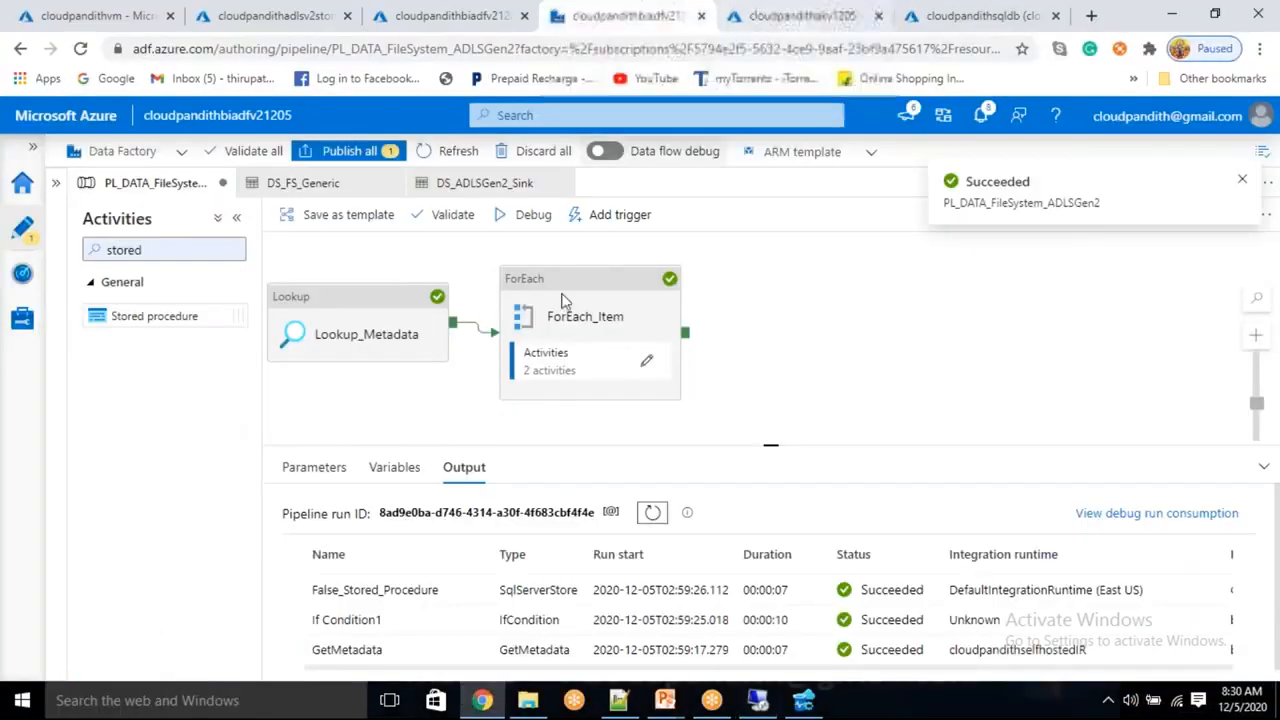
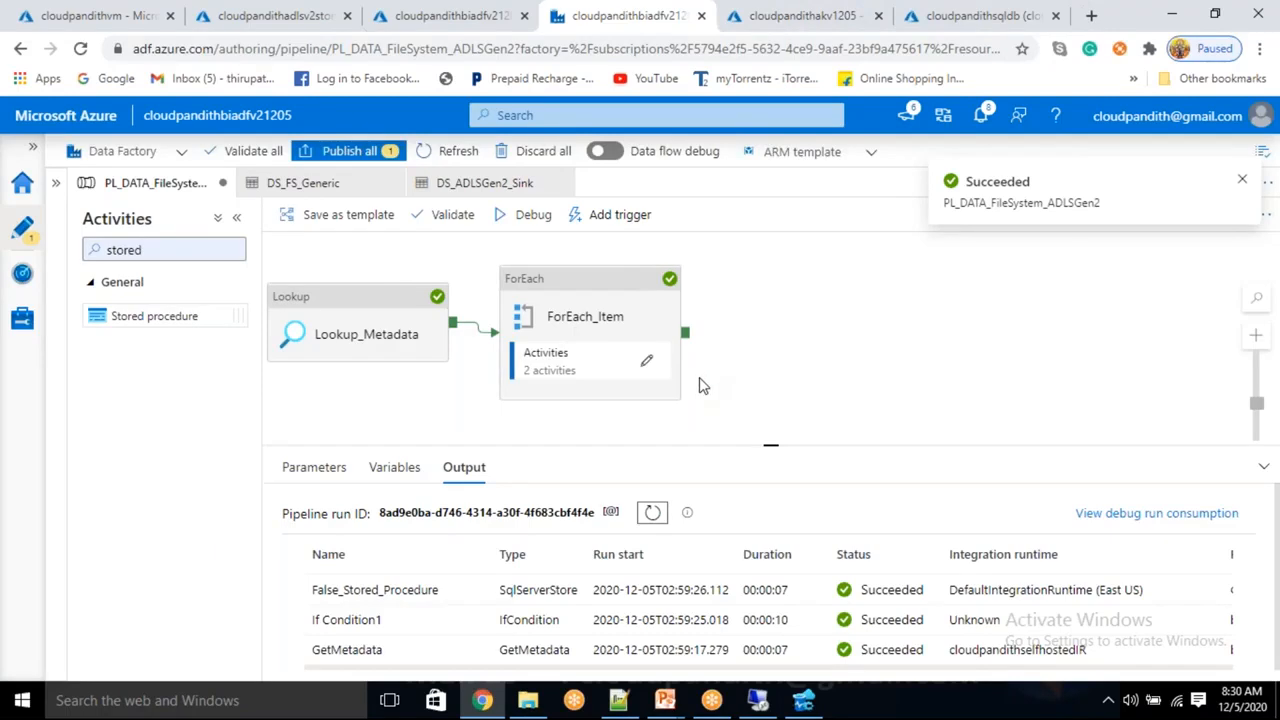
Review the metadata status column: cust1–cust4 success, cust5 ready, cust6 failed
{"action": "left_click", "coordinate": [803, 700]}
{"action": "left_click", "coordinate": [662, 460]}
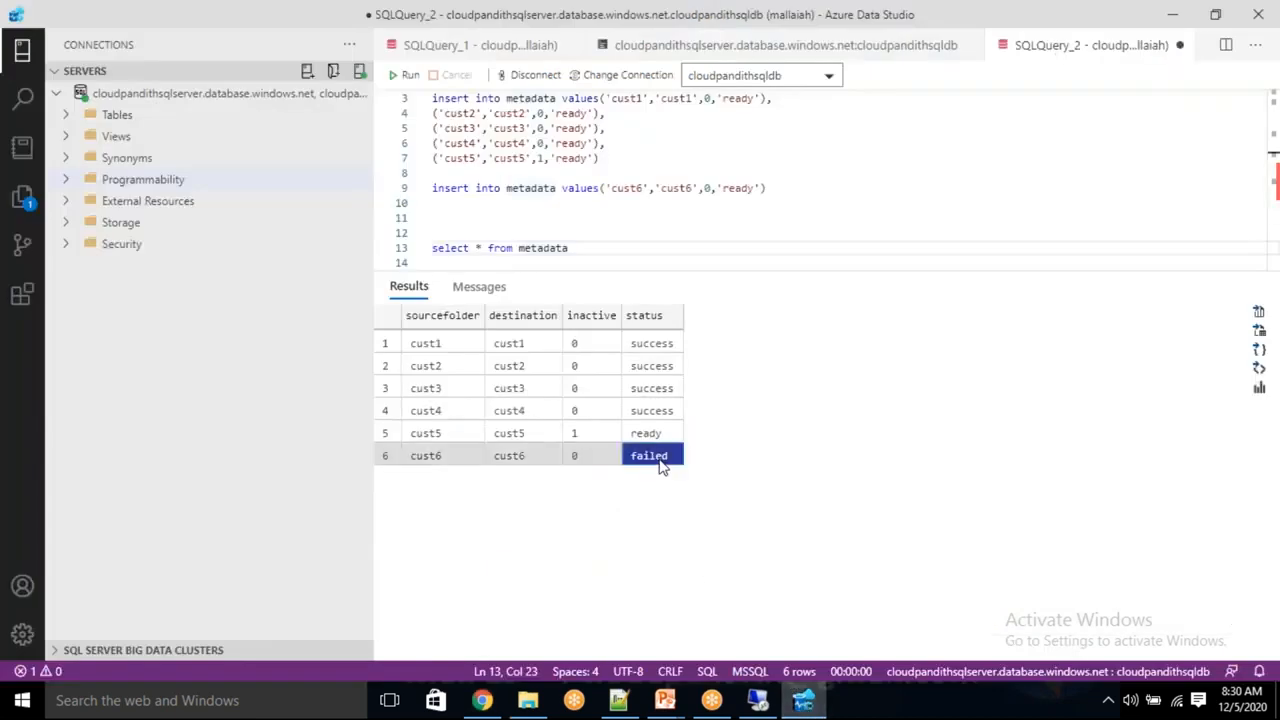
{"action": "left_click", "coordinate": [654, 410]}
{"action": "left_click", "coordinate": [660, 388]}
{"action": "left_click", "coordinate": [664, 364]}
{"action": "left_click", "coordinate": [664, 345]}
{"action": "left_click", "coordinate": [665, 366]}
{"action": "left_click", "coordinate": [668, 390]}
{"action": "left_click", "coordinate": [673, 416]}
{"action": "left_click", "coordinate": [674, 460]}
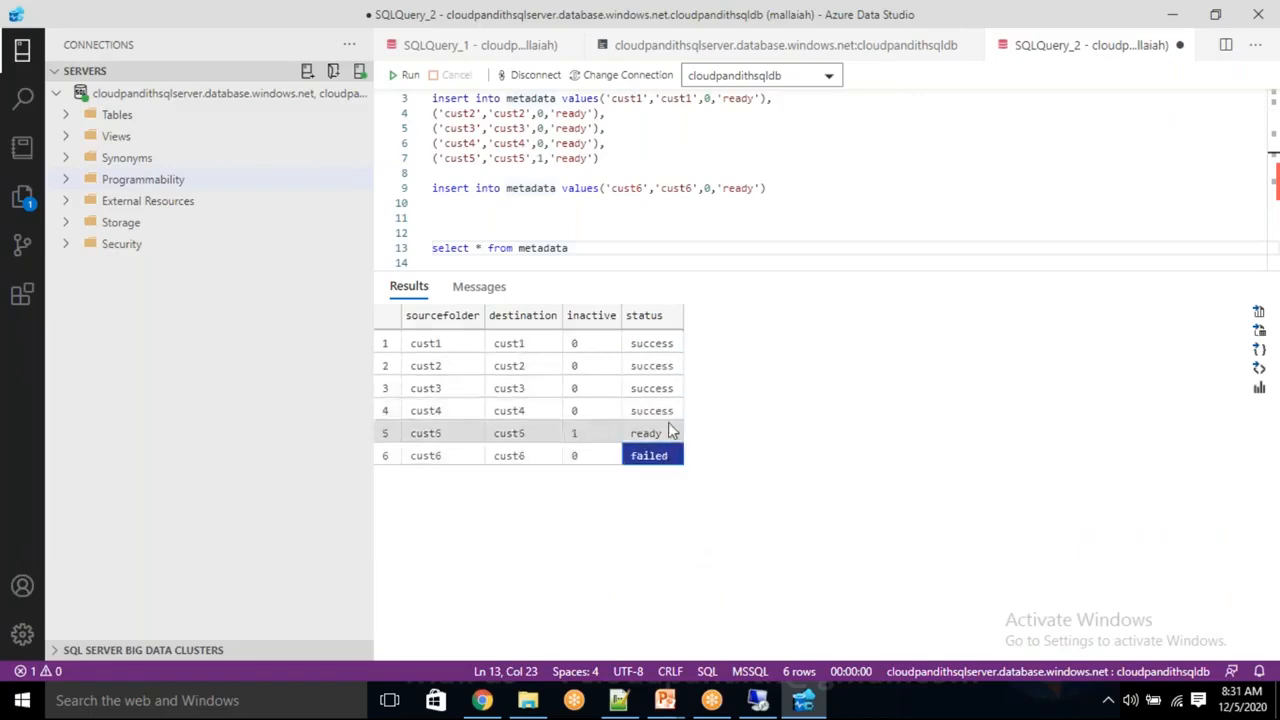
{"action": "left_click", "coordinate": [665, 414]}
{"action": "left_click", "coordinate": [662, 390]}
{"action": "left_click", "coordinate": [662, 367]}
{"action": "left_click", "coordinate": [660, 345]}
{"action": "left_click", "coordinate": [658, 367]}
{"action": "left_click", "coordinate": [662, 390]}
{"action": "left_click", "coordinate": [664, 412]}
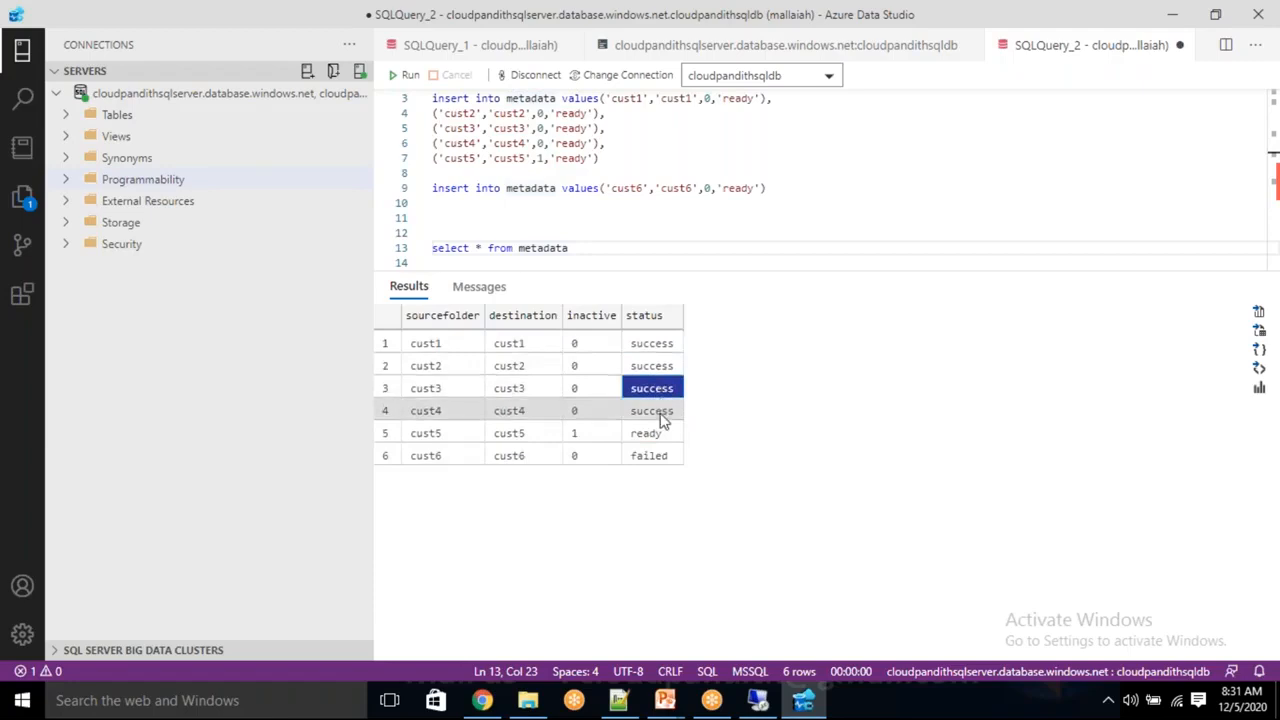
{"action": "left_click", "coordinate": [658, 458]}
{"action": "left_click", "coordinate": [655, 414]}
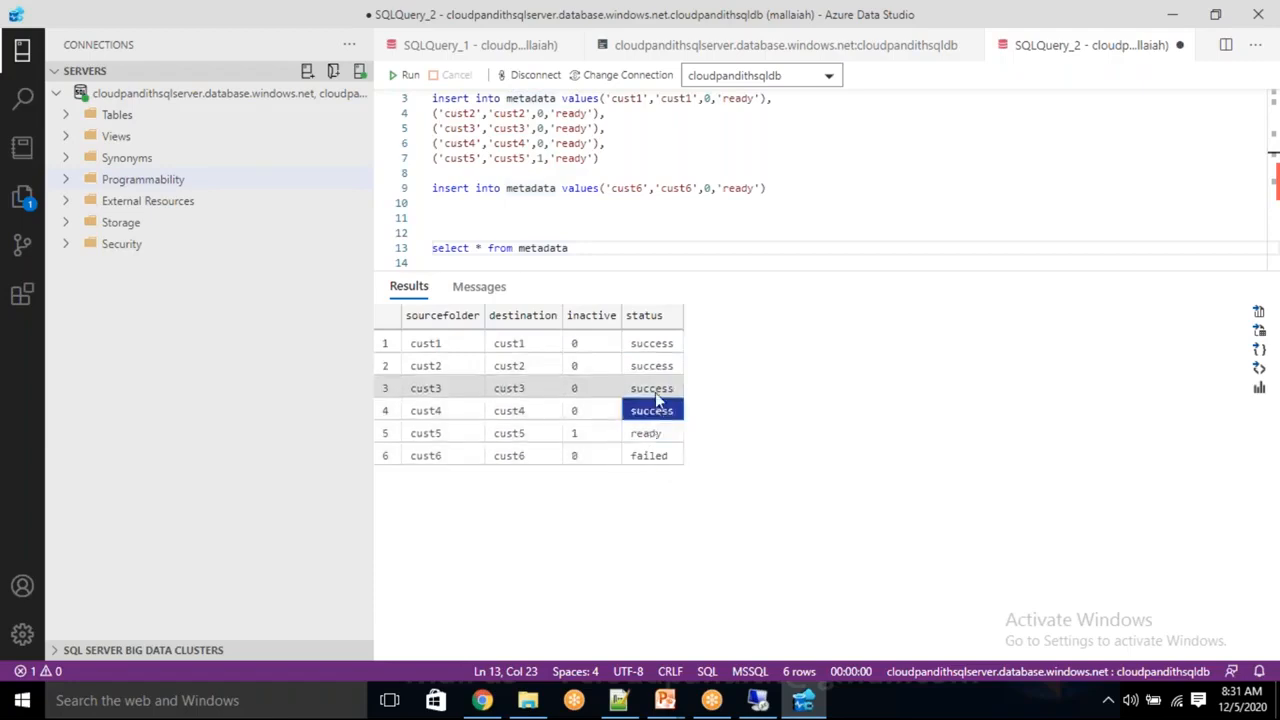
{"action": "left_click", "coordinate": [655, 391]}
{"action": "left_click", "coordinate": [657, 369]}
{"action": "left_click", "coordinate": [655, 345]}
{"action": "left_click", "coordinate": [656, 367]}
{"action": "left_click", "coordinate": [660, 390]}
{"action": "left_click", "coordinate": [666, 413]}
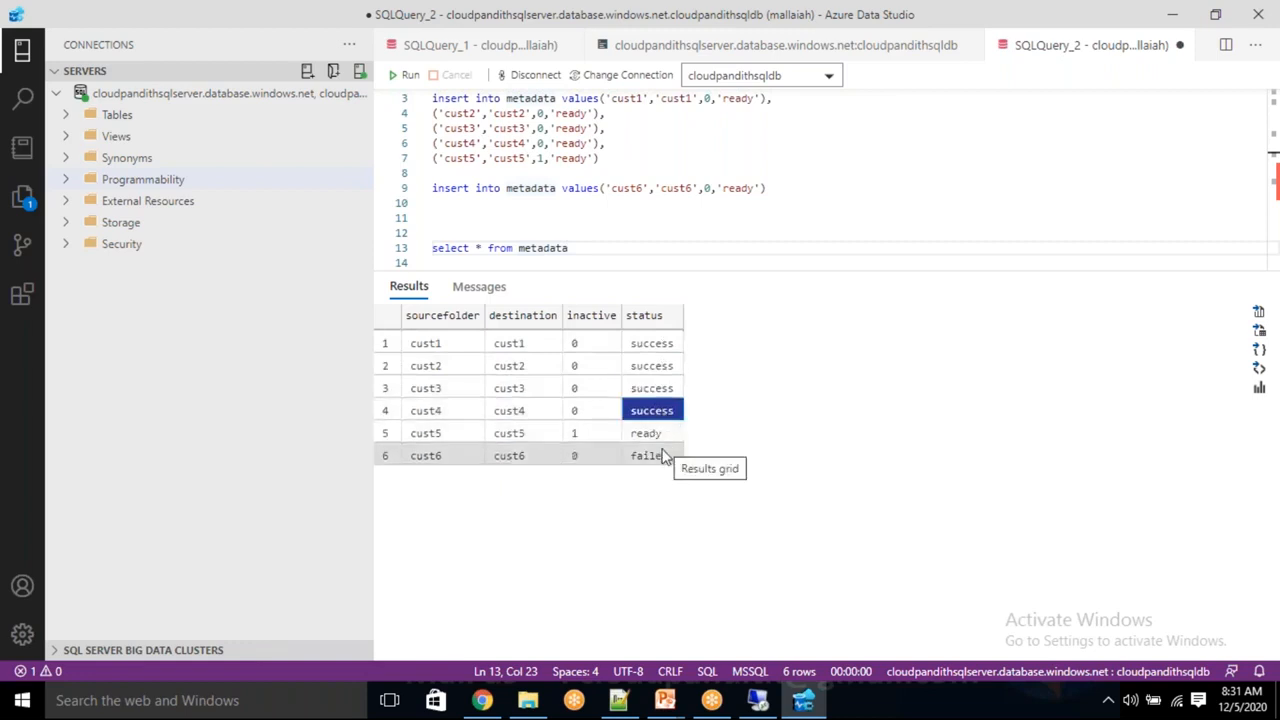
{"action": "left_click", "coordinate": [660, 457]}
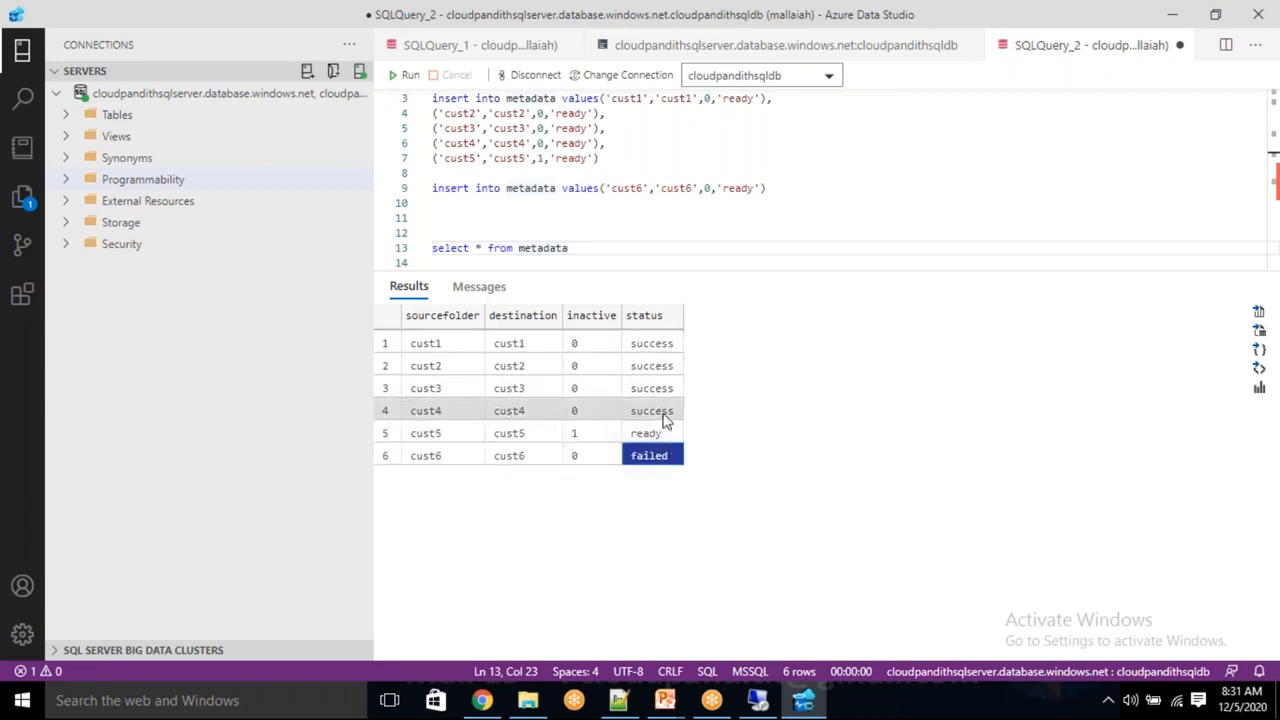
{"action": "left_click", "coordinate": [666, 412]}
{"action": "left_click", "coordinate": [660, 388]}
{"action": "left_click", "coordinate": [656, 366]}
{"action": "left_click", "coordinate": [655, 343]}
{"action": "left_click", "coordinate": [656, 366]}
{"action": "left_click", "coordinate": [660, 388]}
{"action": "left_click", "coordinate": [670, 411]}
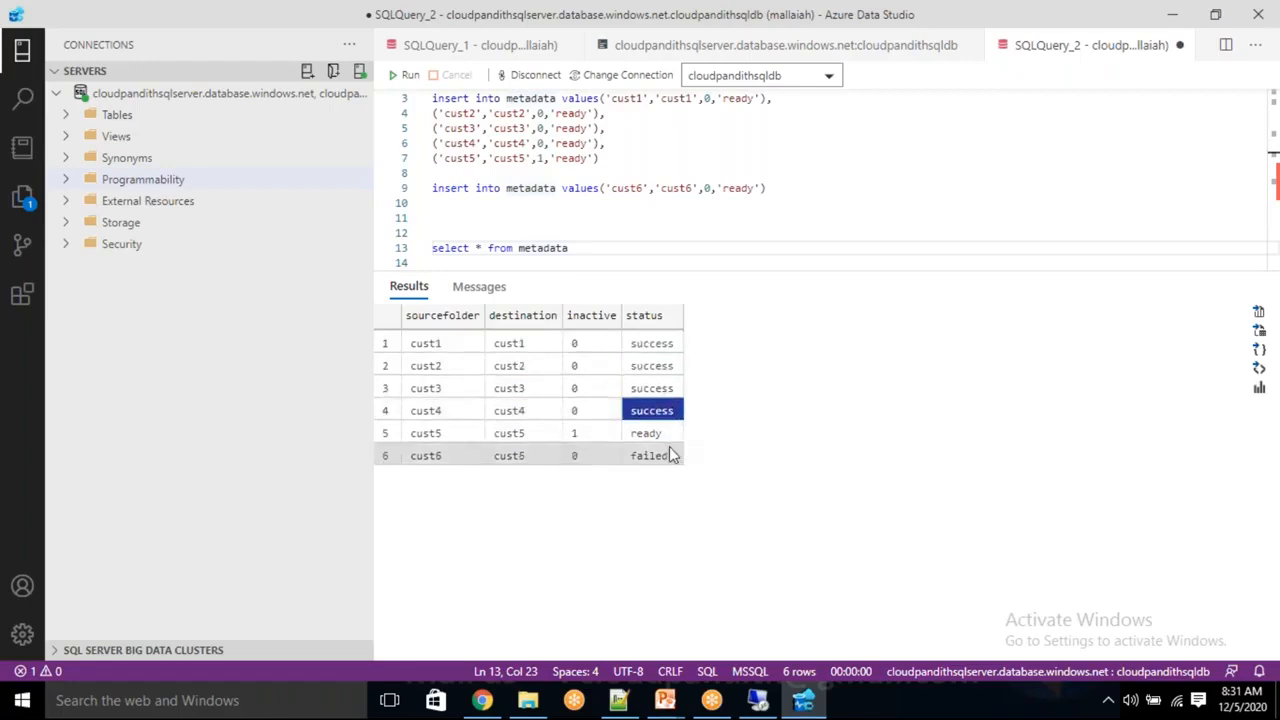
{"action": "left_click", "coordinate": [669, 456]}
{"action": "left_click", "coordinate": [667, 413]}
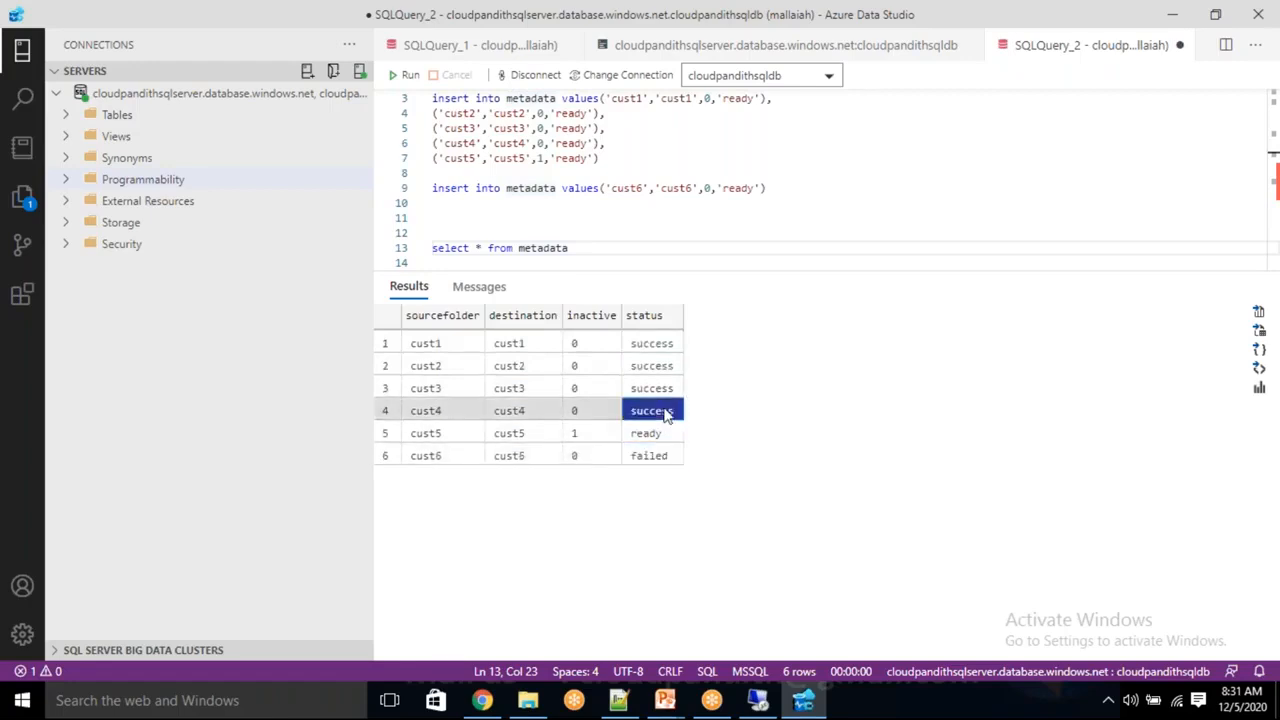
Back in Data Factory, start a new pipeline debug run and enlarge the output pane
{"action": "key", "text": "alt+Tab"}
{"action": "left_click", "coordinate": [530, 217]}
{"action": "left_click_drag", "start_coordinate": [769, 444], "coordinate": [765, 400]}
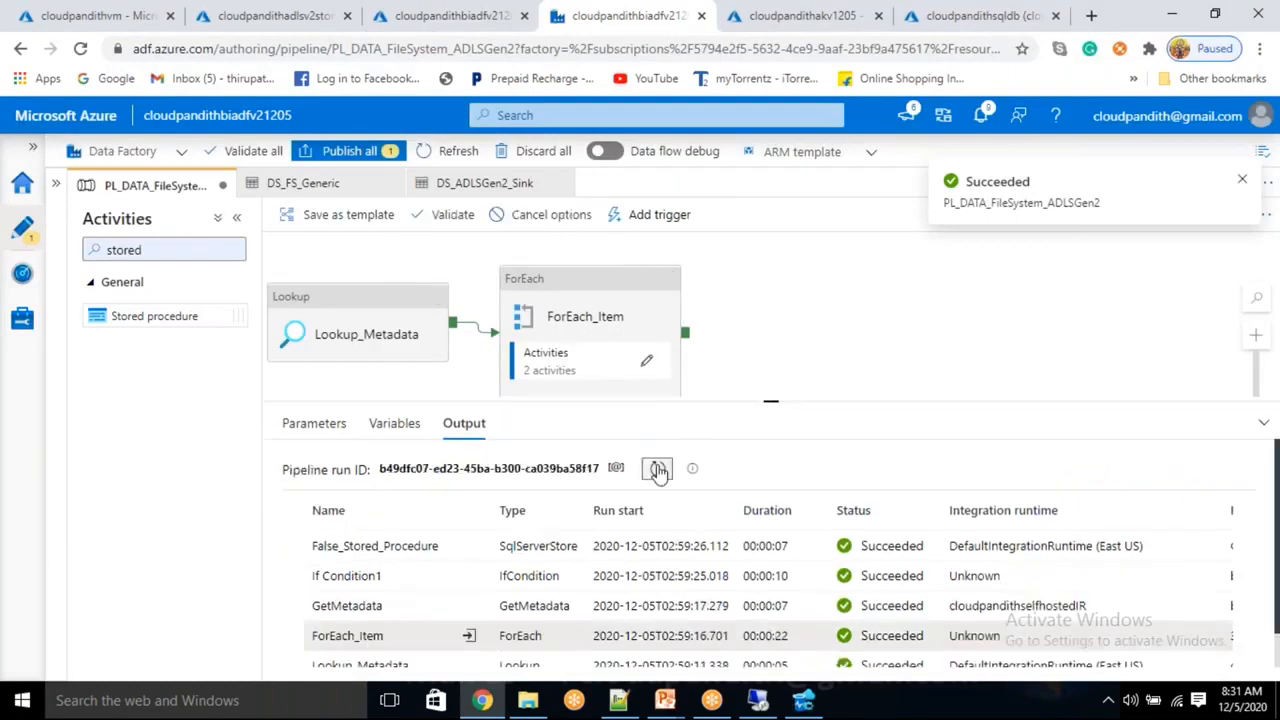
Refresh the debug run's statuses and inspect the ForEach_Item activity's input
{"action": "left_click", "coordinate": [657, 470]}
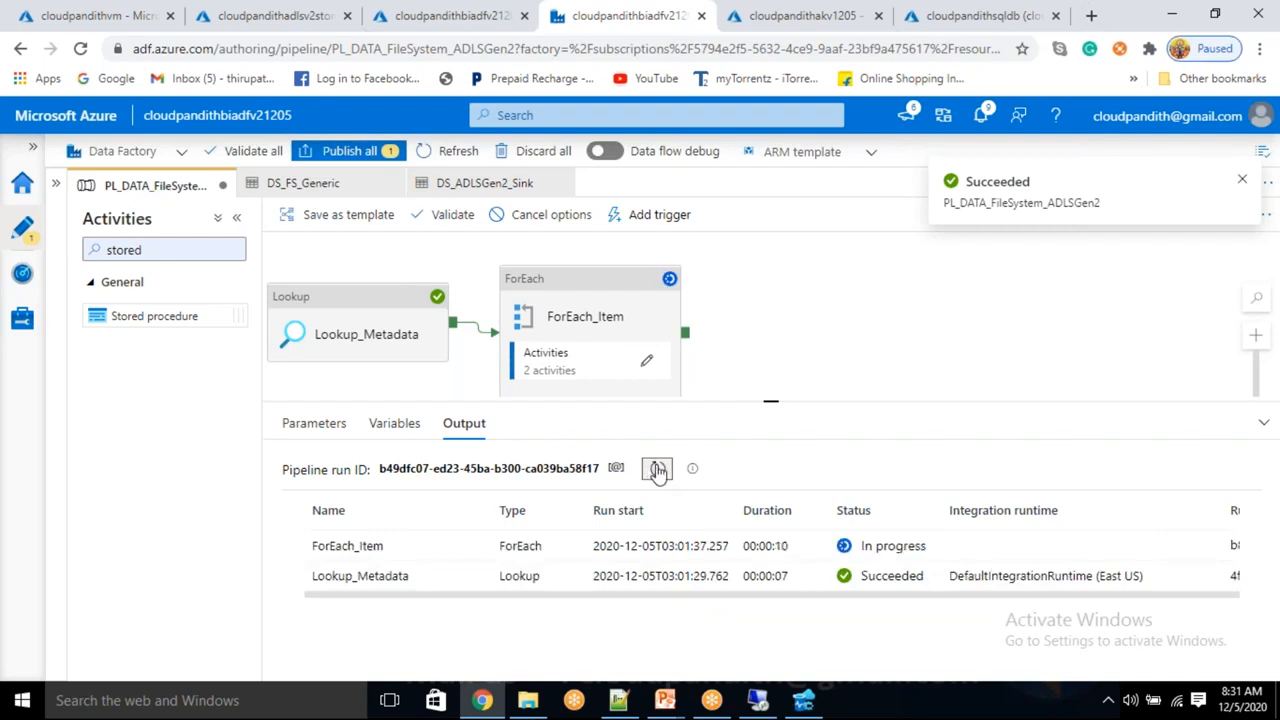
{"action": "left_click", "coordinate": [657, 470]}
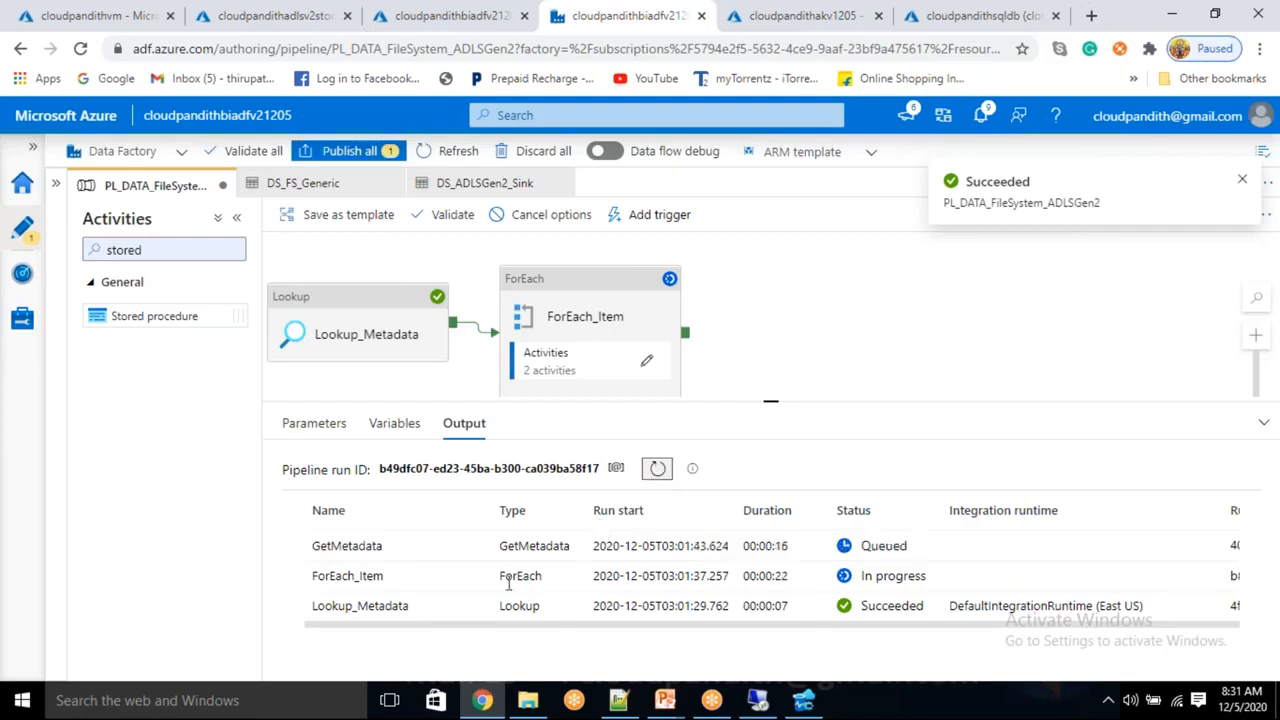
{"action": "left_click", "coordinate": [470, 577]}
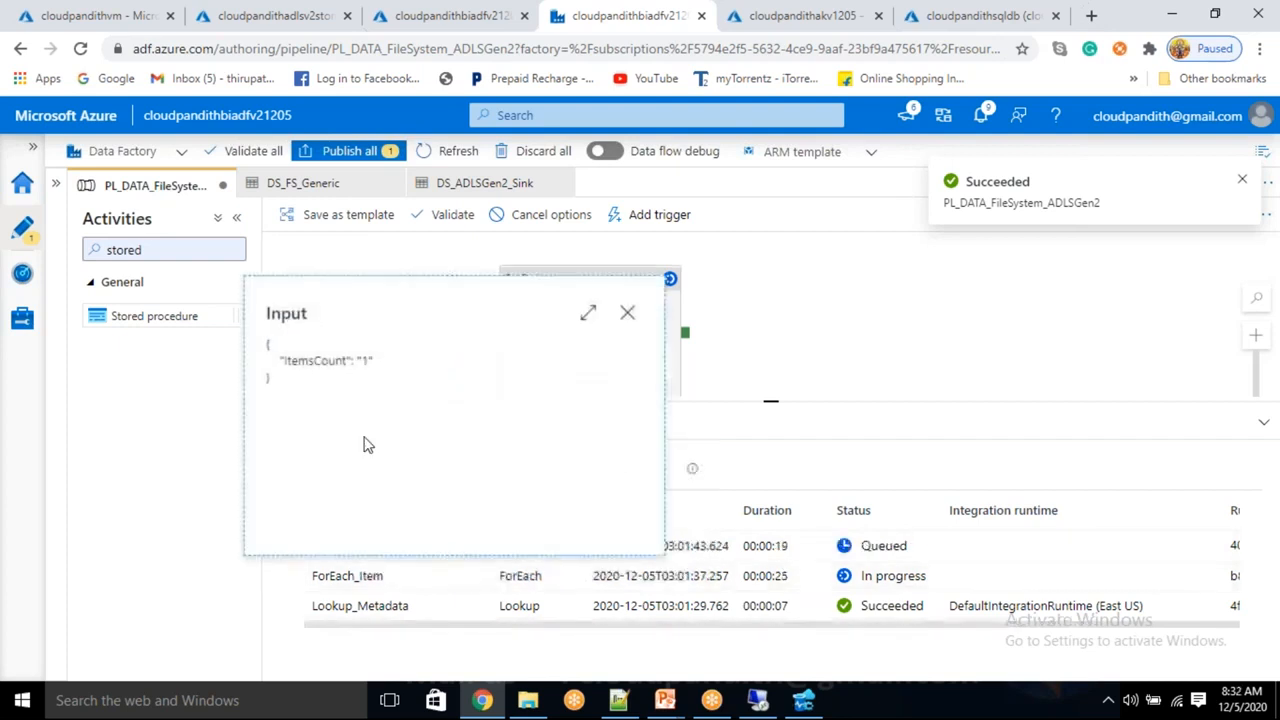
{"action": "left_click", "coordinate": [627, 313]}
{"action": "left_click", "coordinate": [656, 472]}
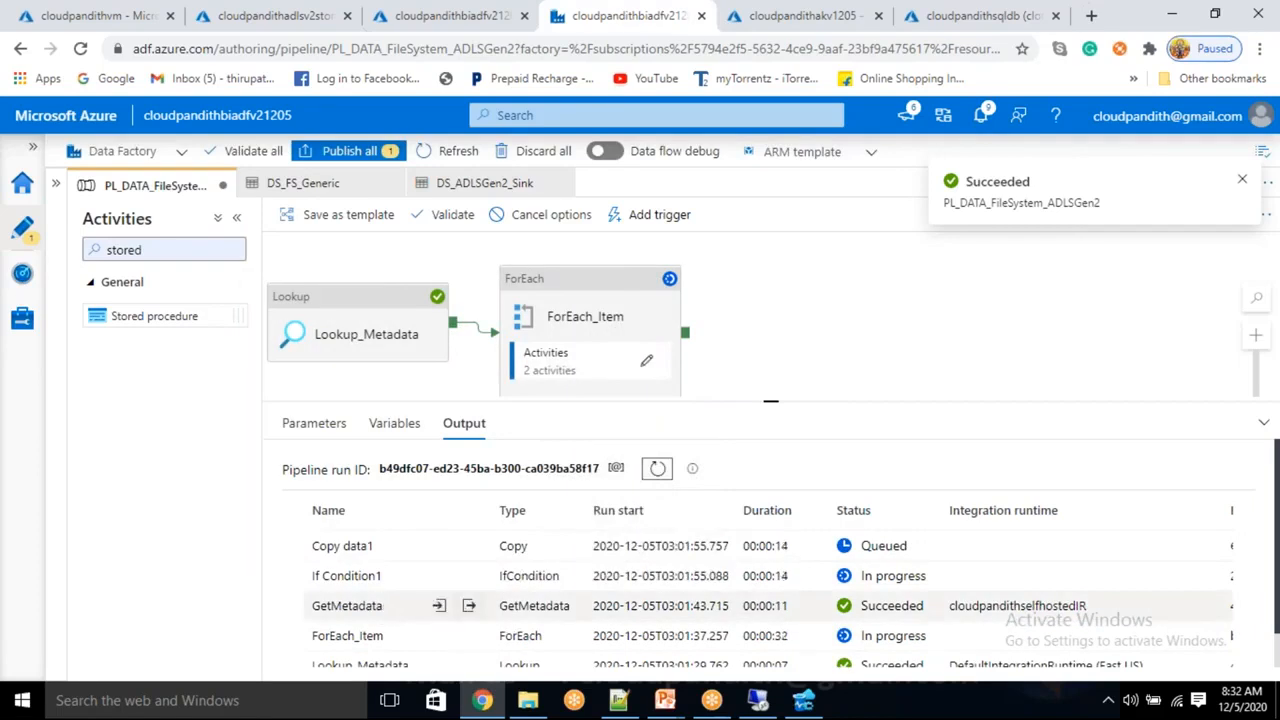
Inspect GetMetadata's input and output JSON, confirming the cust6 file exists
{"action": "left_click", "coordinate": [439, 608]}
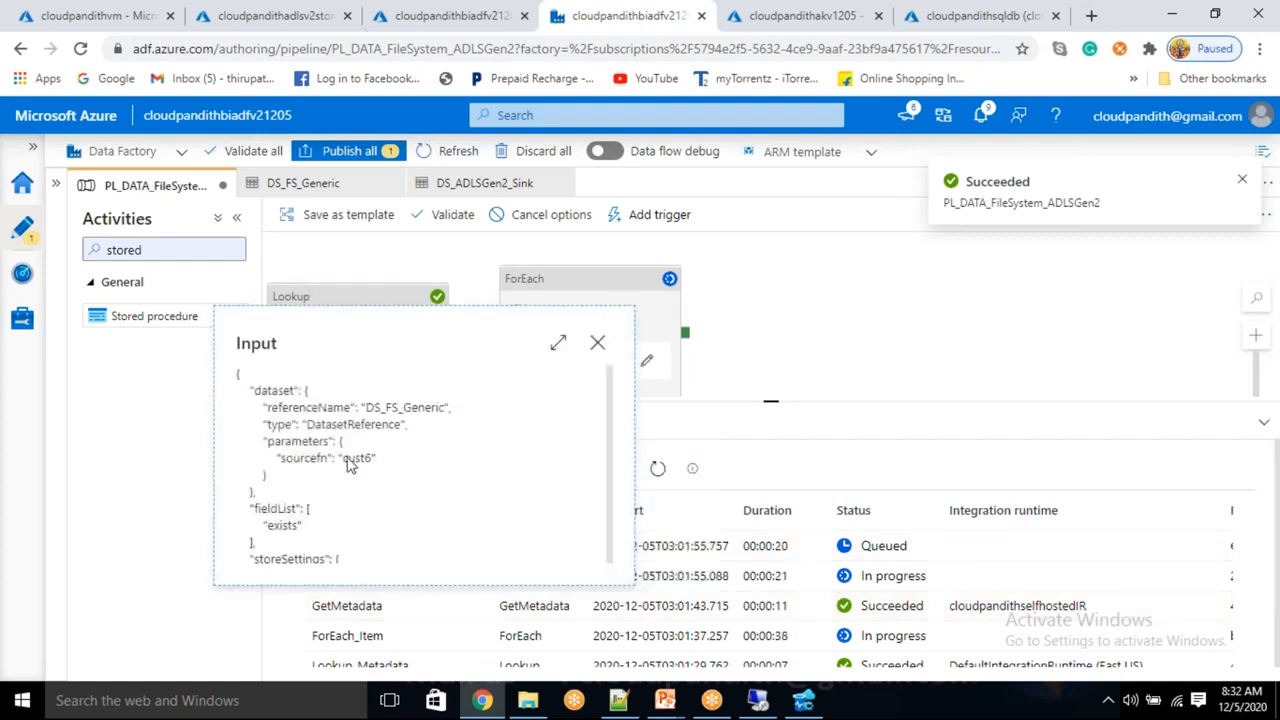
{"action": "left_click", "coordinate": [597, 343]}
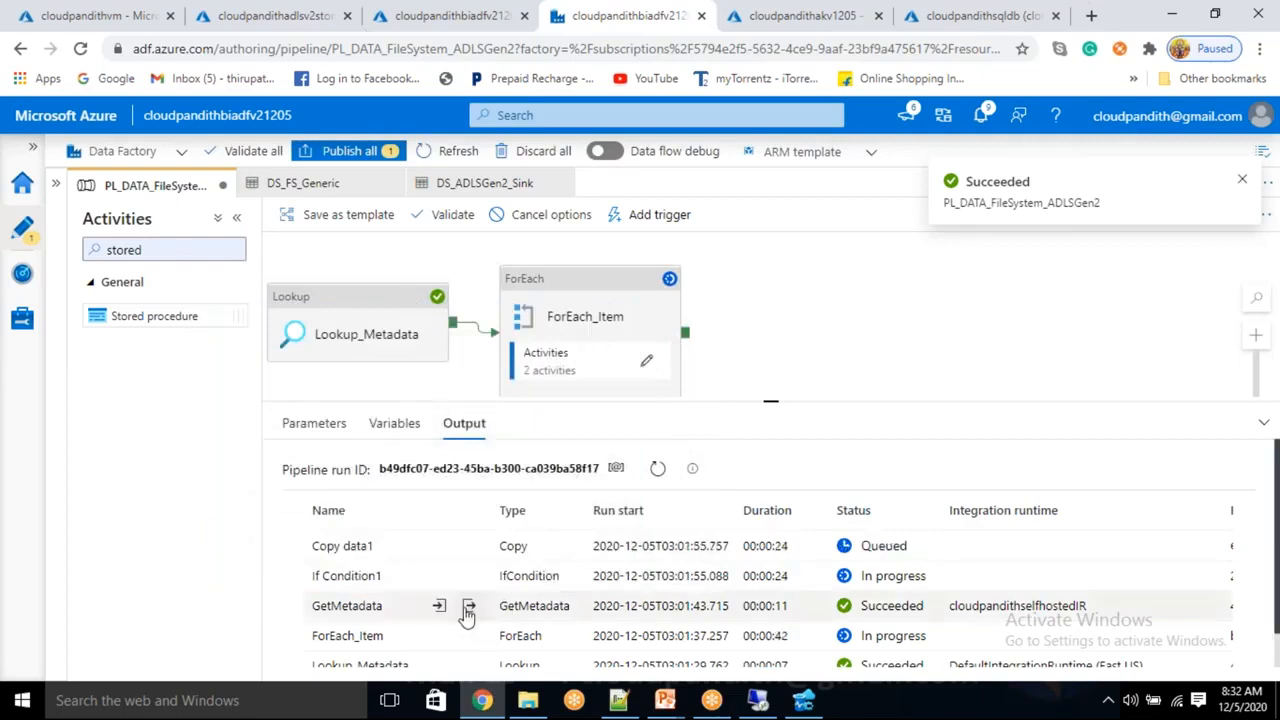
{"action": "left_click", "coordinate": [466, 608]}
{"action": "left_click_drag", "start_coordinate": [330, 391], "coordinate": [342, 374]}
{"action": "left_click", "coordinate": [628, 345]}
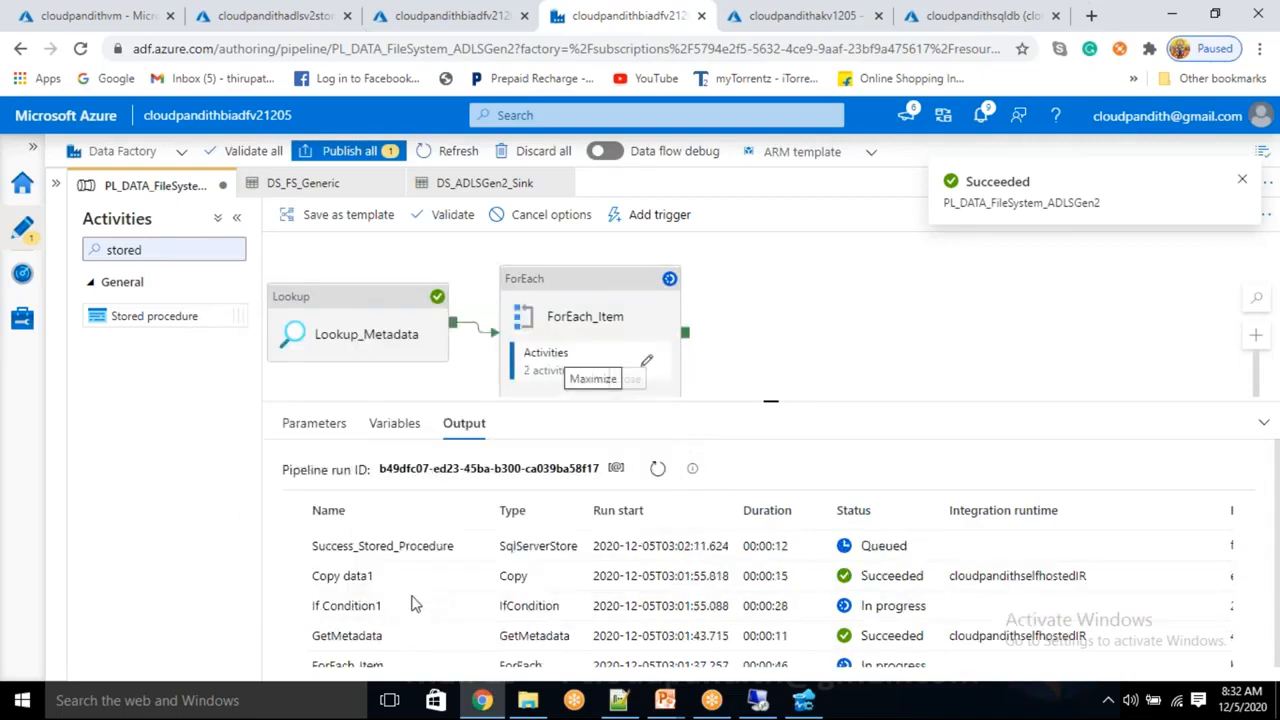
Refresh until Copy data1, Success_Stored_Procedure and GetMetadata show succeeded
{"action": "left_click", "coordinate": [659, 470]}
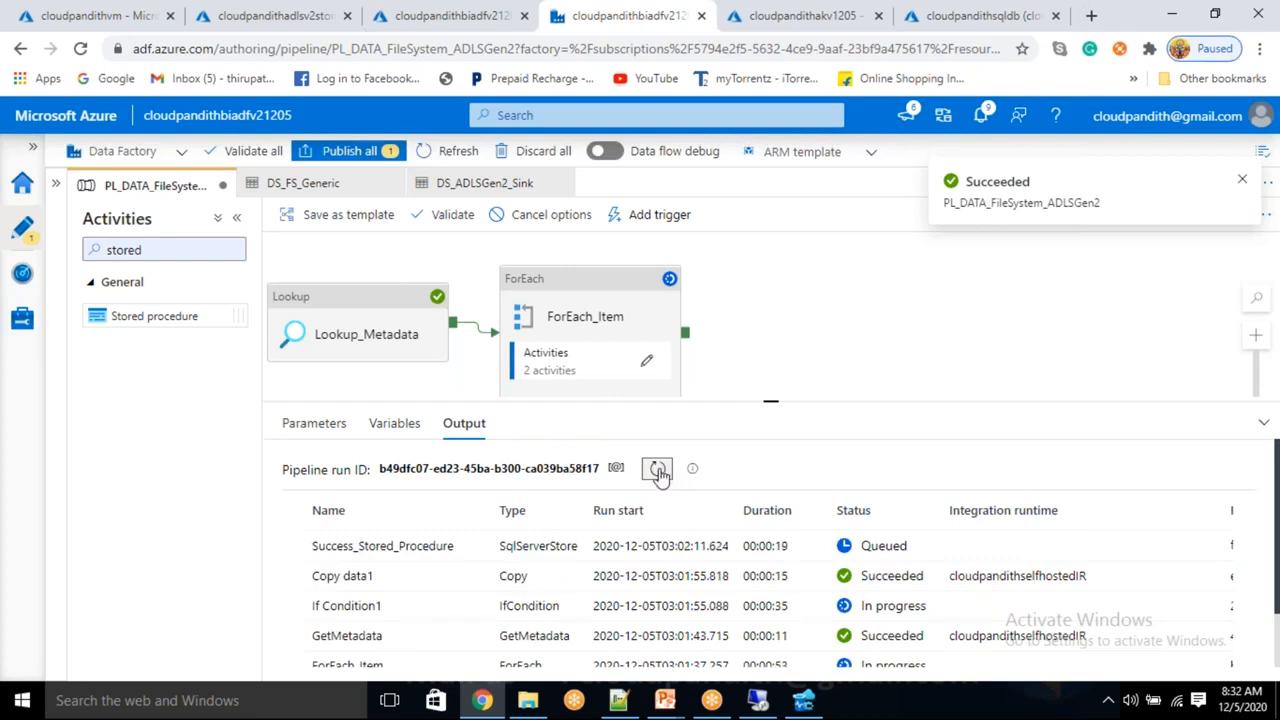
{"action": "left_click", "coordinate": [659, 470]}
{"action": "left_click", "coordinate": [803, 700]}
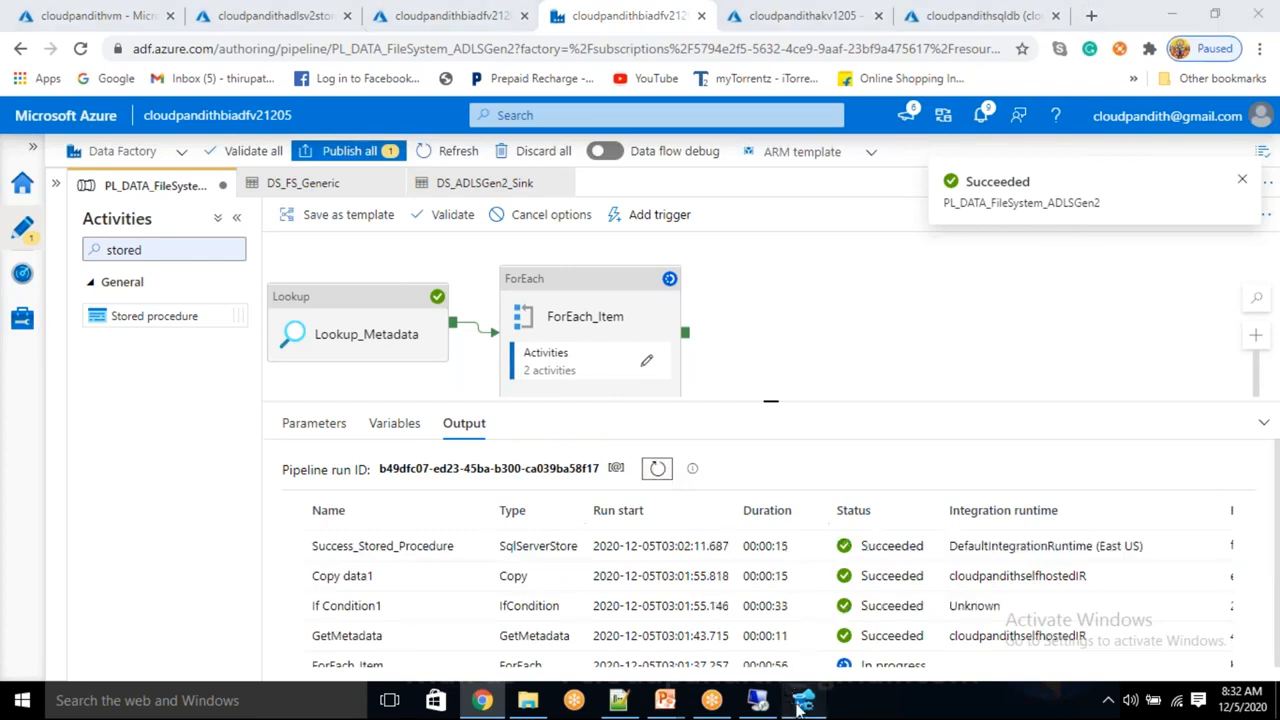
Rerun the 'select * from metadata' query in Azure Data Studio
{"action": "left_click_drag", "start_coordinate": [600, 261], "coordinate": [474, 246]}
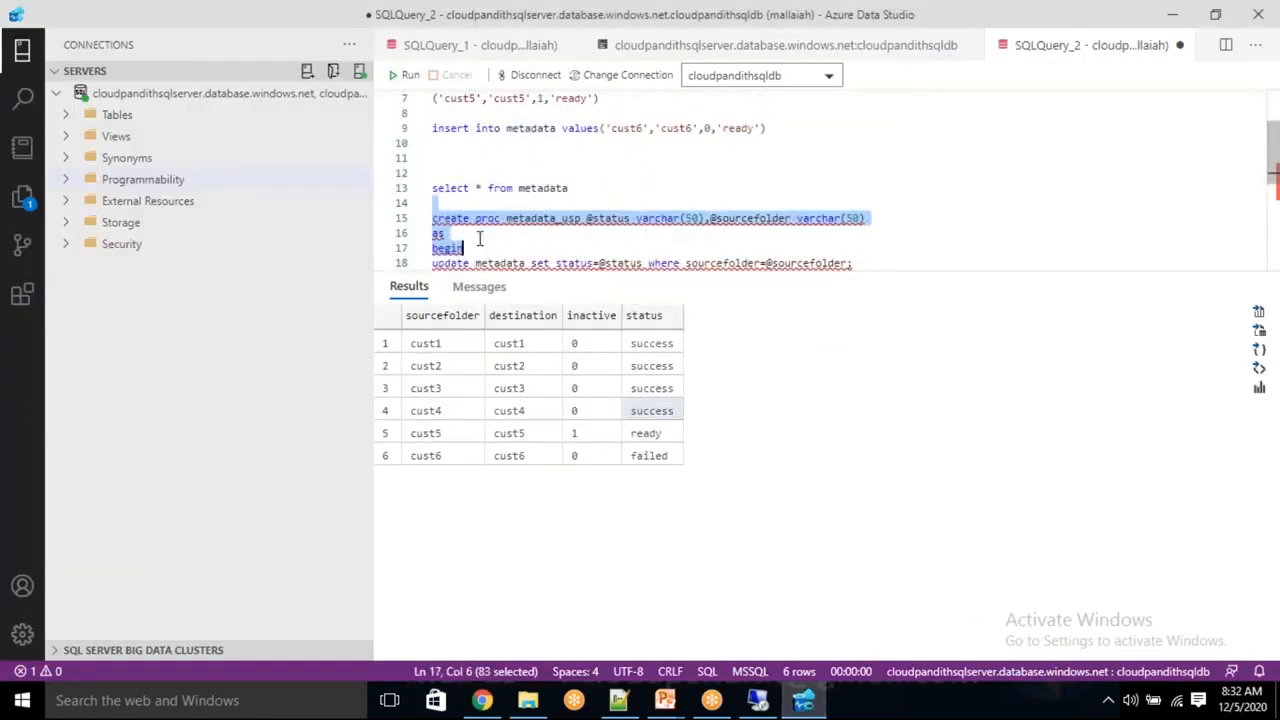
{"action": "left_click", "coordinate": [620, 194]}
{"action": "left_click_drag", "start_coordinate": [493, 194], "coordinate": [428, 188]}
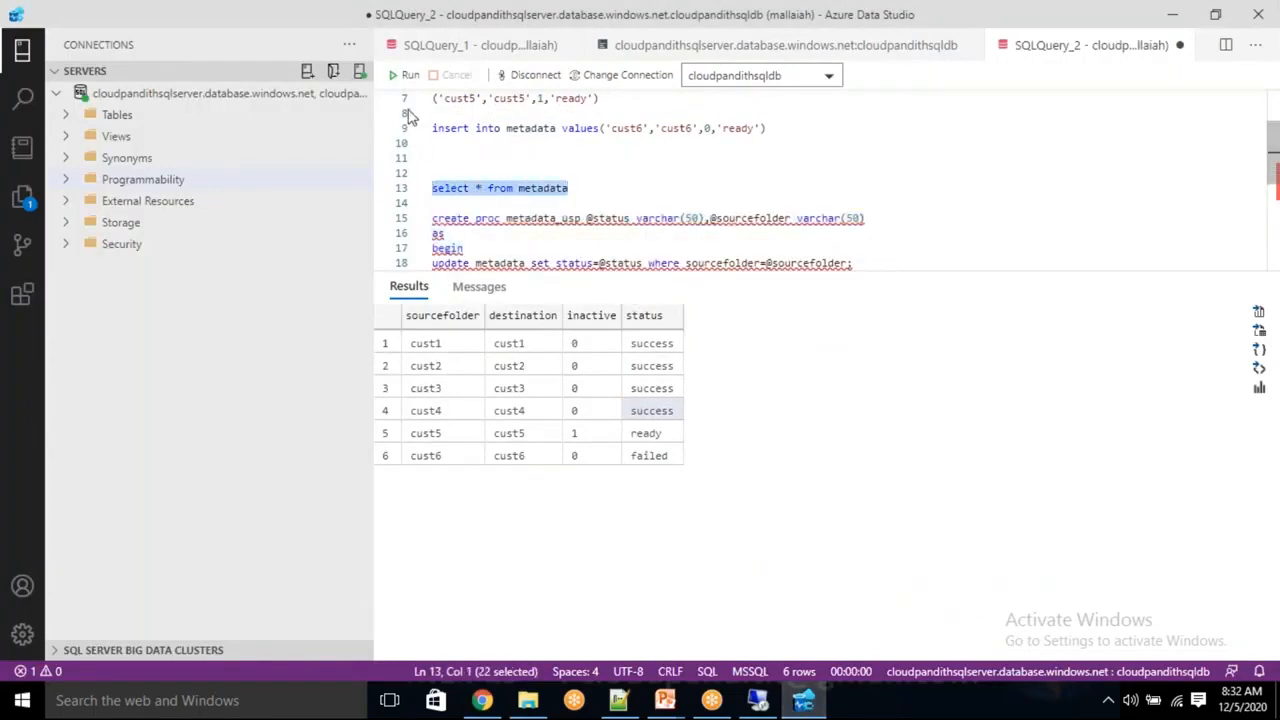
{"action": "left_click", "coordinate": [408, 76]}
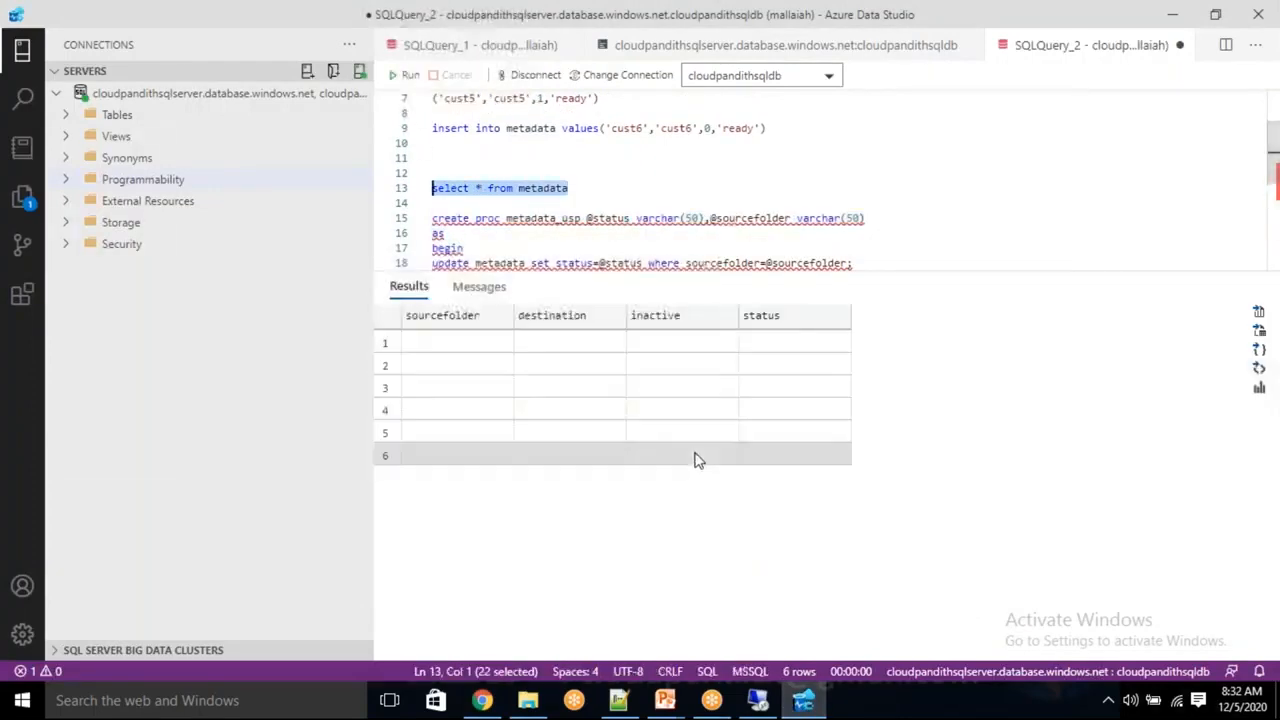
Verify every row, cust1 through cust6, now shows status ready
{"action": "left_click", "coordinate": [650, 343]}
{"action": "left_click", "coordinate": [650, 366]}
{"action": "left_click", "coordinate": [650, 388]}
{"action": "left_click", "coordinate": [650, 410]}
{"action": "key", "text": "Up"}
{"action": "key", "text": "Up"}
{"action": "key", "text": "Up"}
{"action": "key", "text": "Up"}
{"action": "key", "text": "Up"}
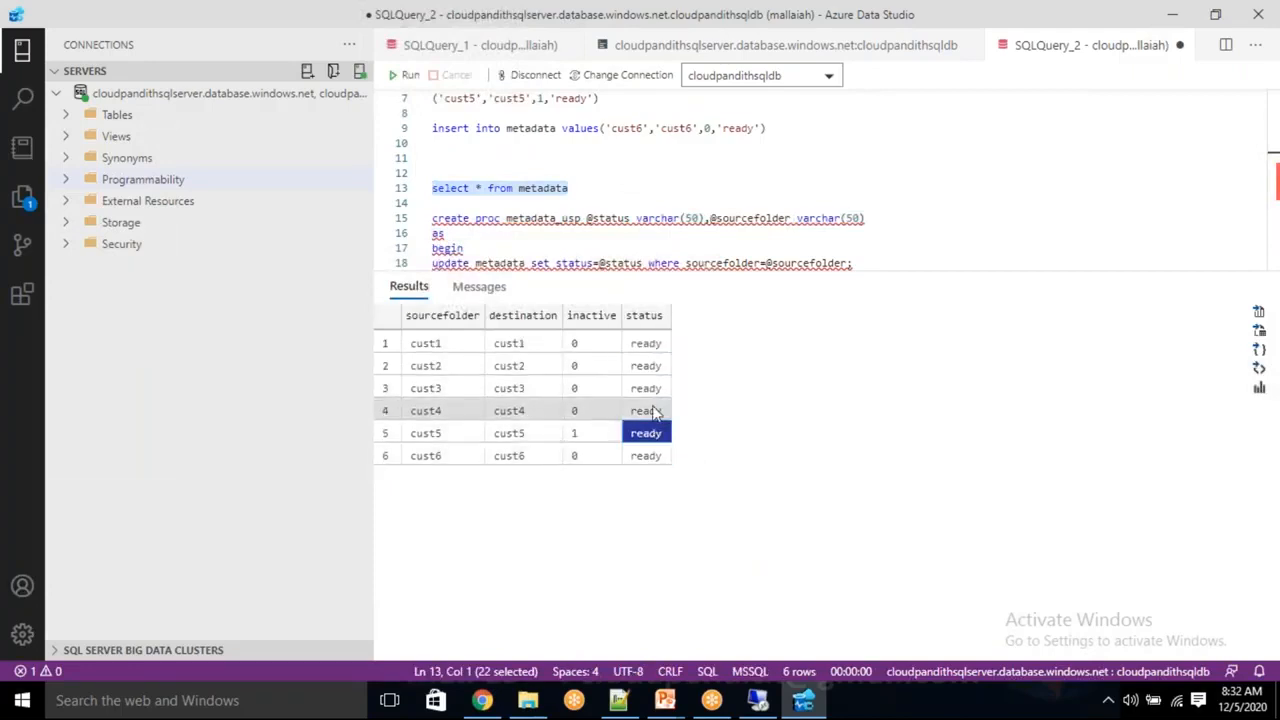
{"action": "key", "text": "Down"}
{"action": "key", "text": "Down"}
{"action": "key", "text": "Down"}
{"action": "key", "text": "Down"}
{"action": "key", "text": "Down"}
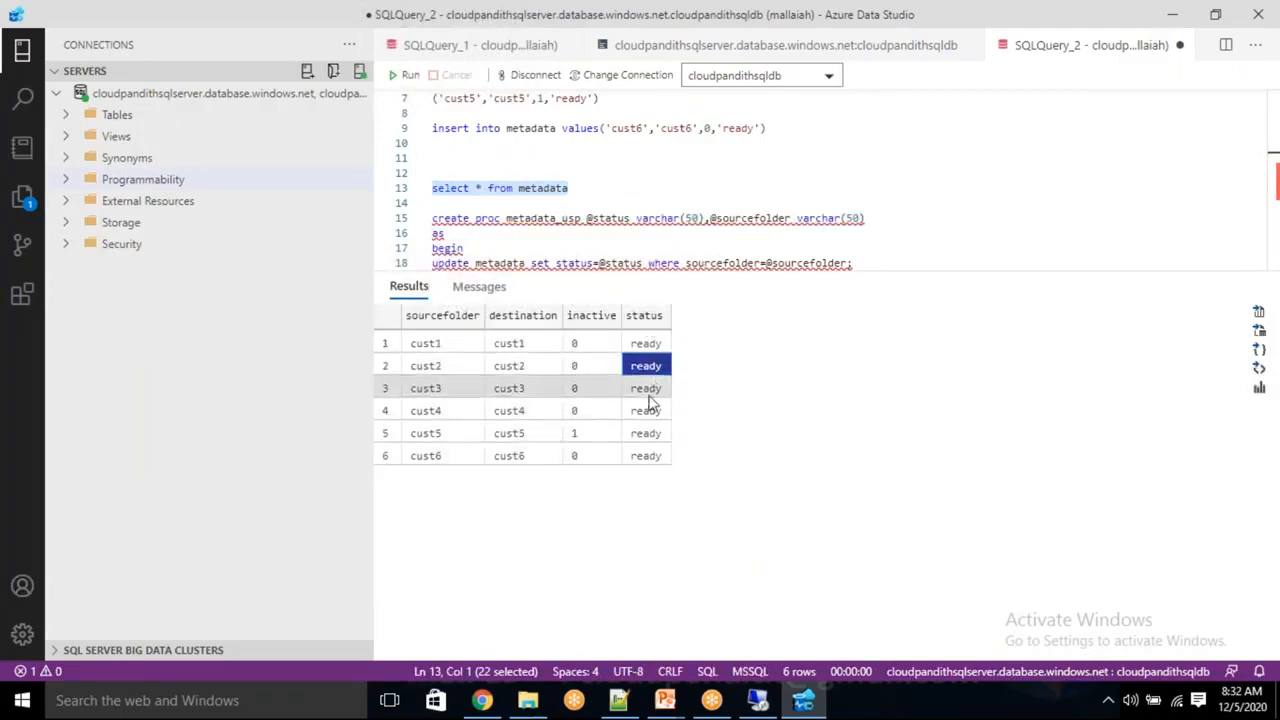
{"action": "left_click", "coordinate": [763, 489]}
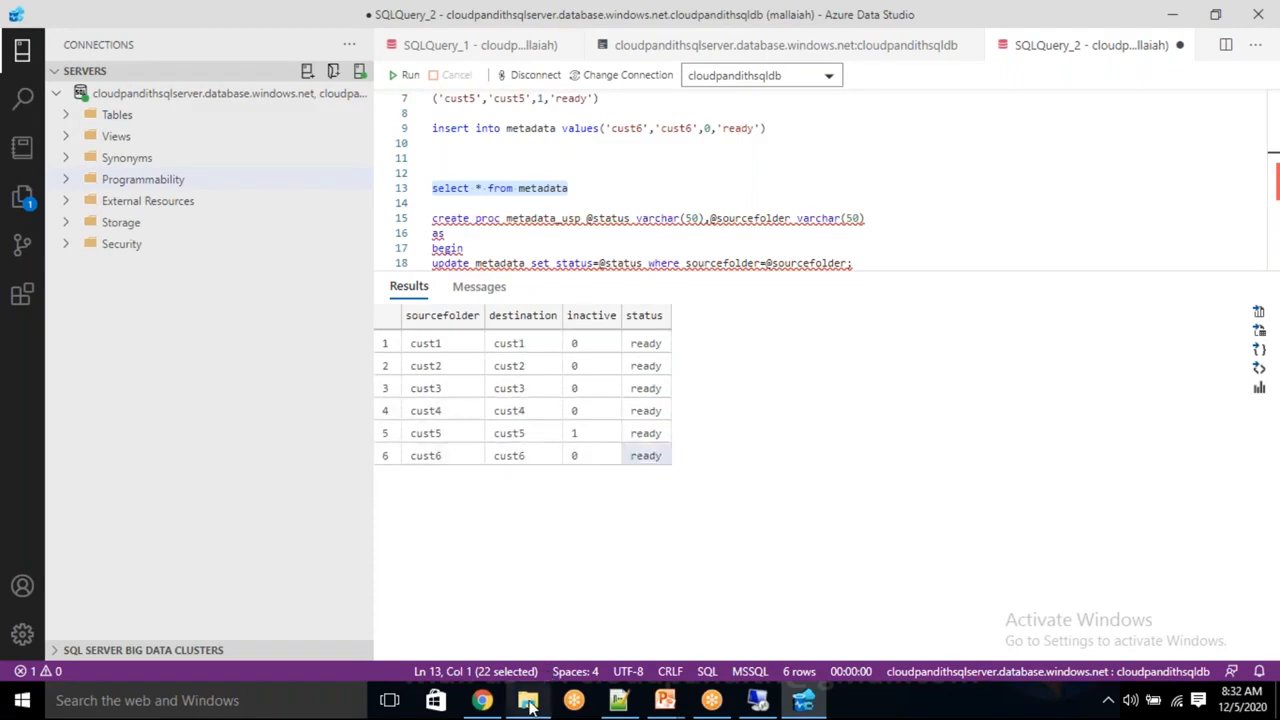
{"action": "left_click", "coordinate": [482, 700]}
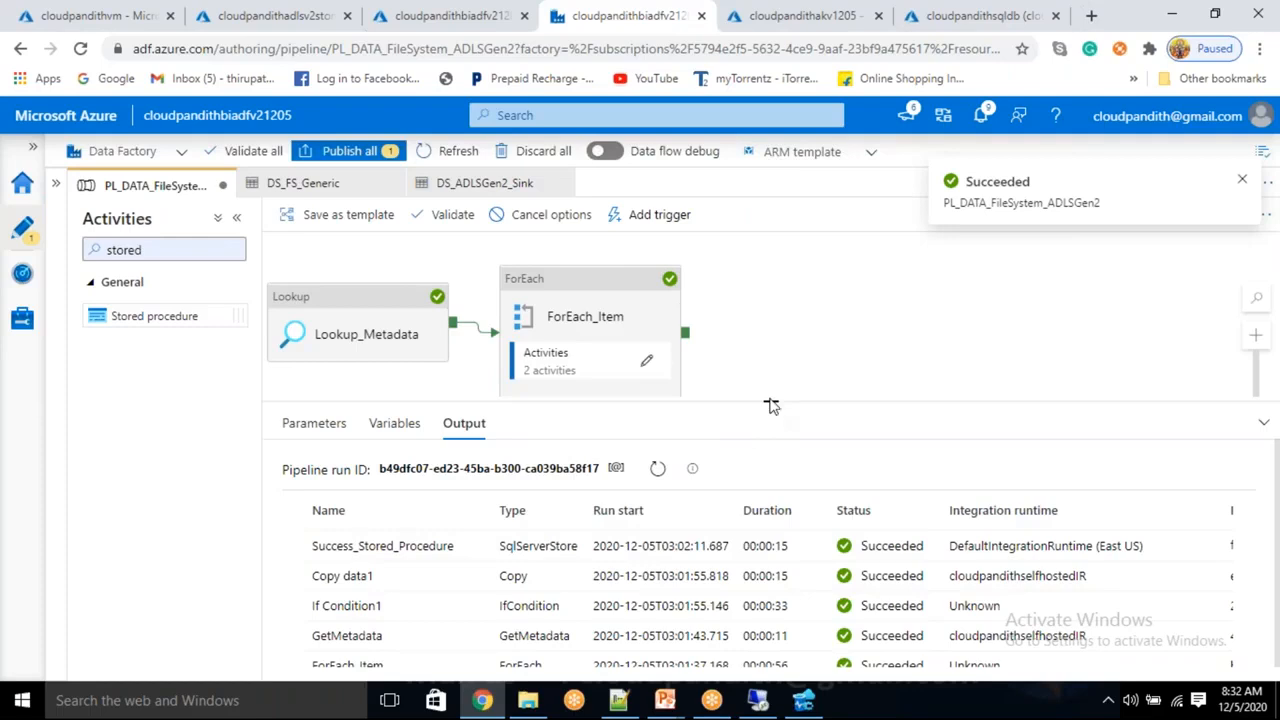
Publish the pending pipeline change, tidy the canvas, and bring up the remote VM session
{"action": "left_click_drag", "start_coordinate": [771, 401], "coordinate": [774, 440]}
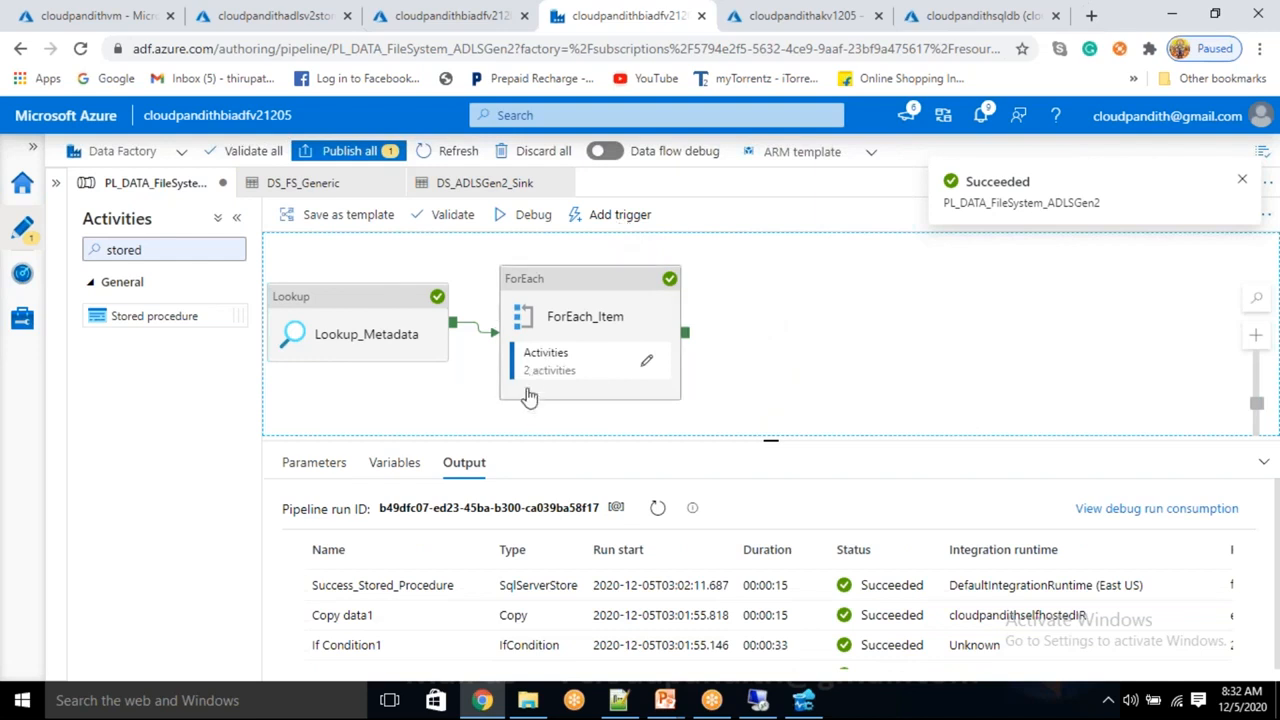
{"action": "left_click", "coordinate": [345, 152]}
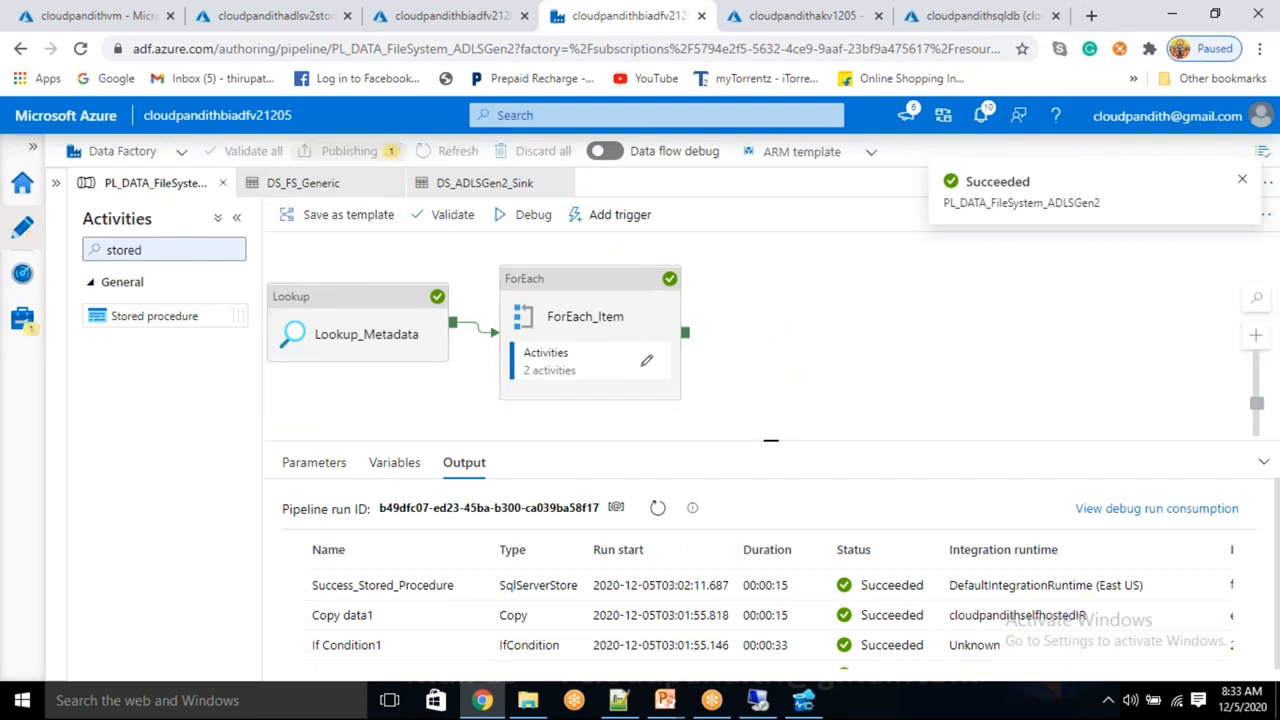
{"action": "left_click", "coordinate": [770, 657]}
{"action": "left_click_drag", "start_coordinate": [767, 460], "coordinate": [767, 482]}
{"action": "left_click_drag", "start_coordinate": [734, 363], "coordinate": [850, 372]}
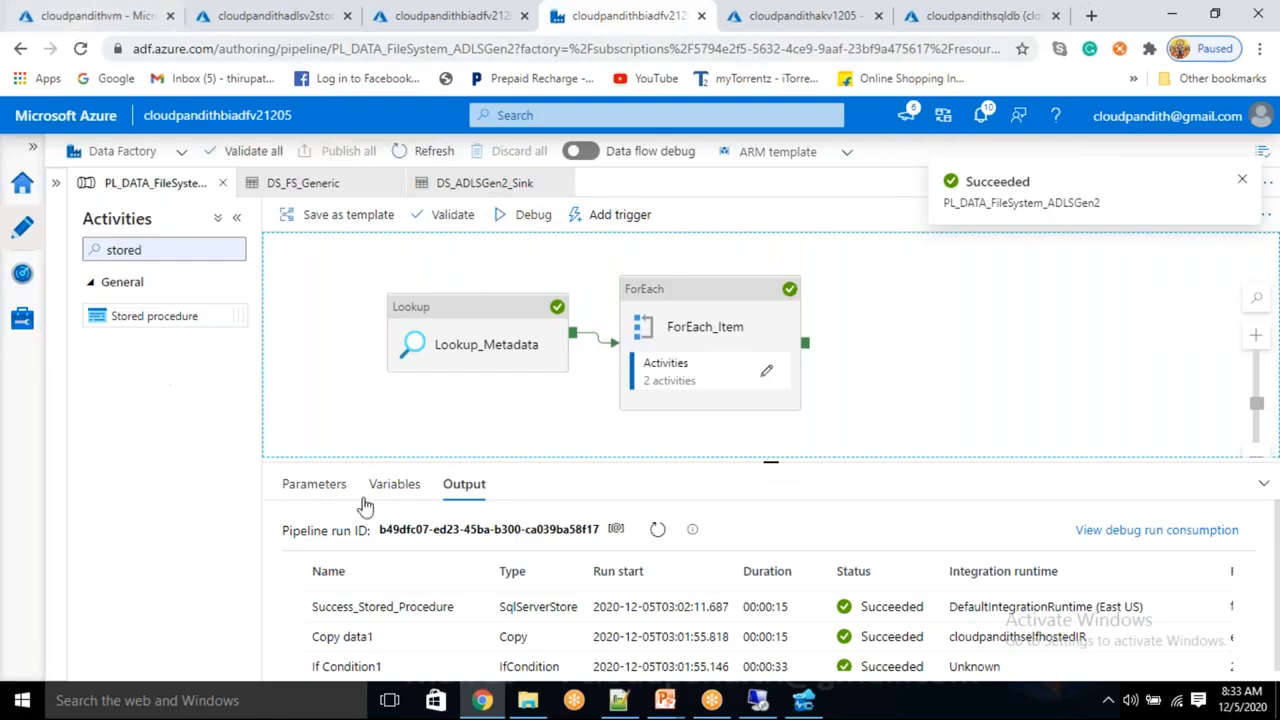
{"action": "left_click", "coordinate": [758, 701]}
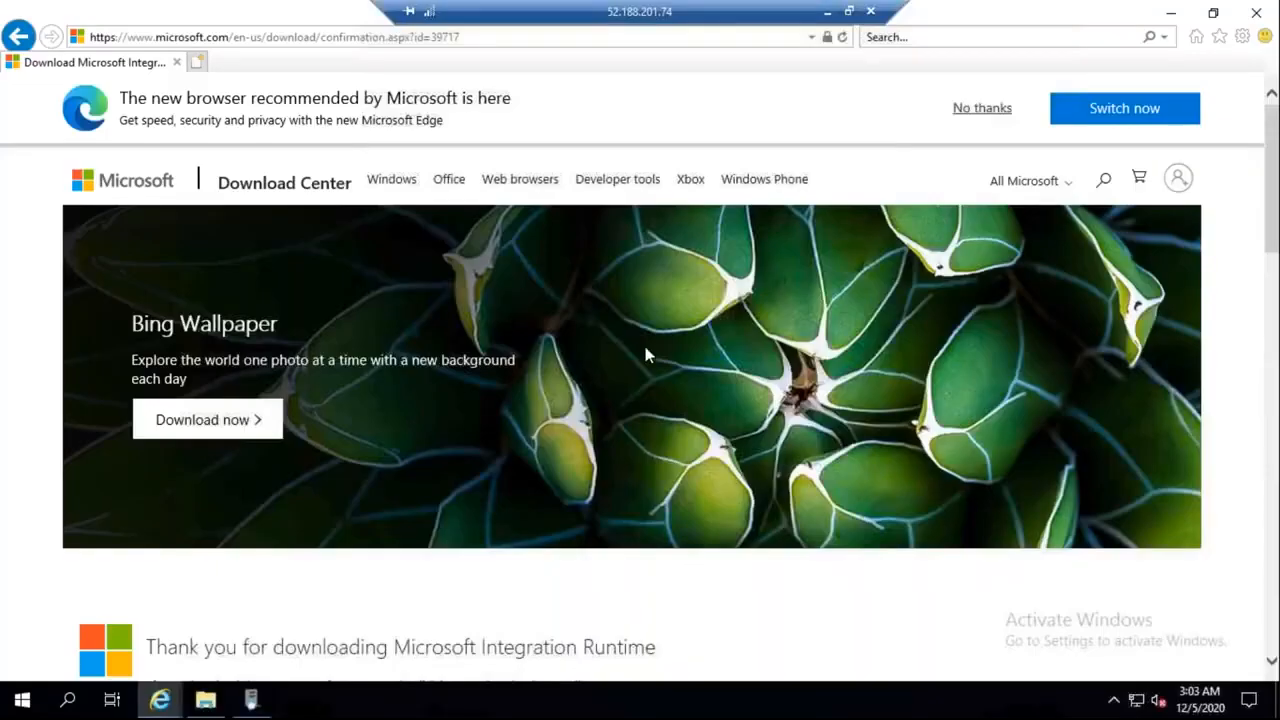
Open cust6.csv from C:\cloudpandith\cust6 in Notepad to view its five player rows
{"action": "left_click", "coordinate": [251, 701]}
{"action": "left_click", "coordinate": [205, 700]}
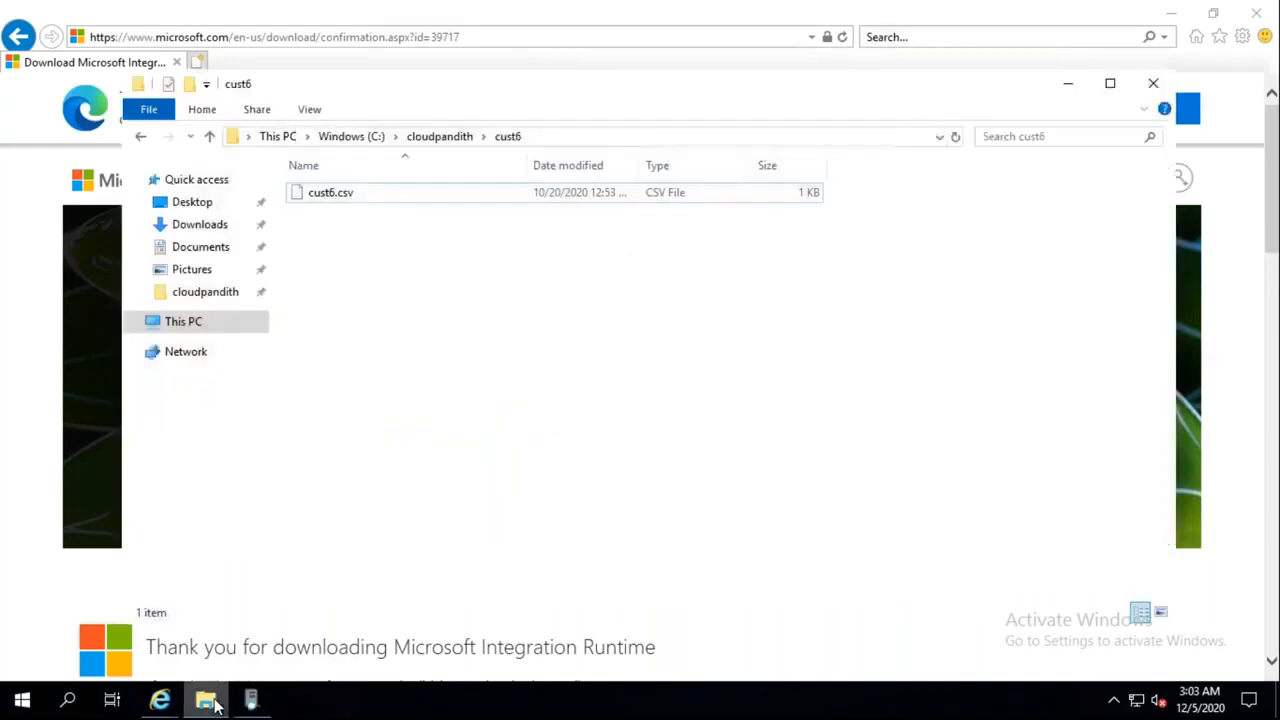
{"action": "double_click", "coordinate": [358, 201]}
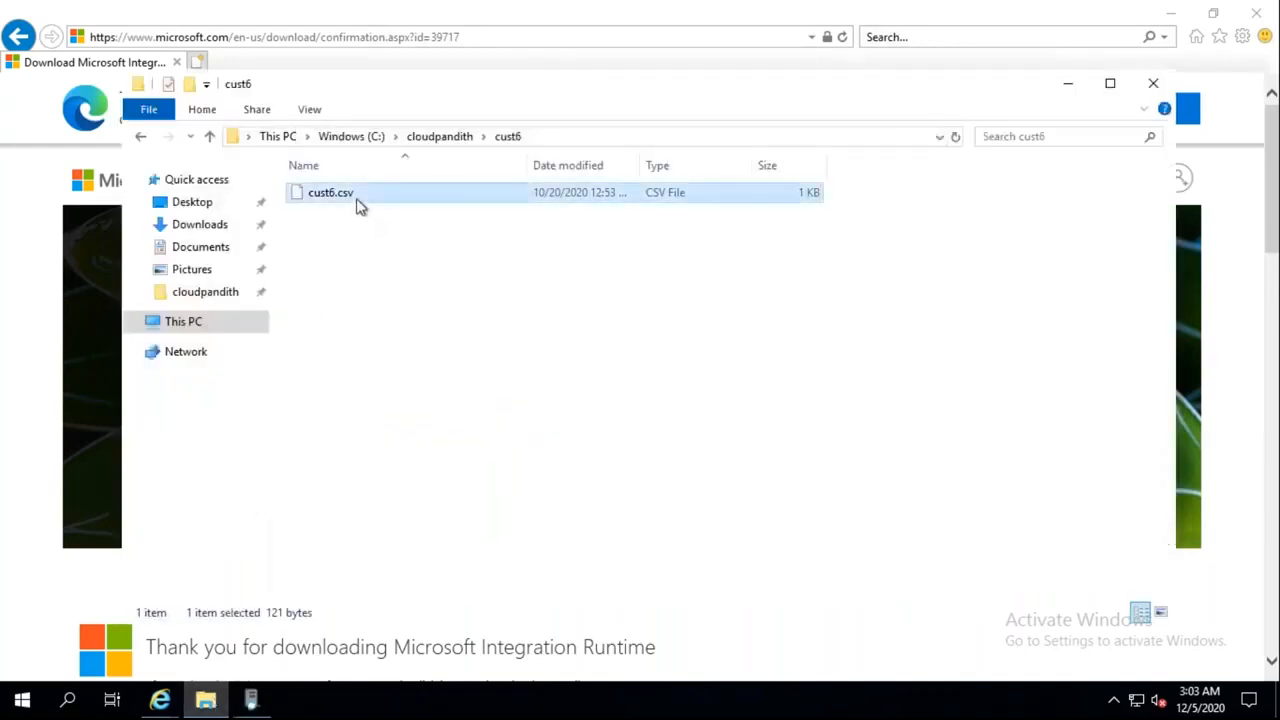
{"action": "left_click", "coordinate": [540, 253]}
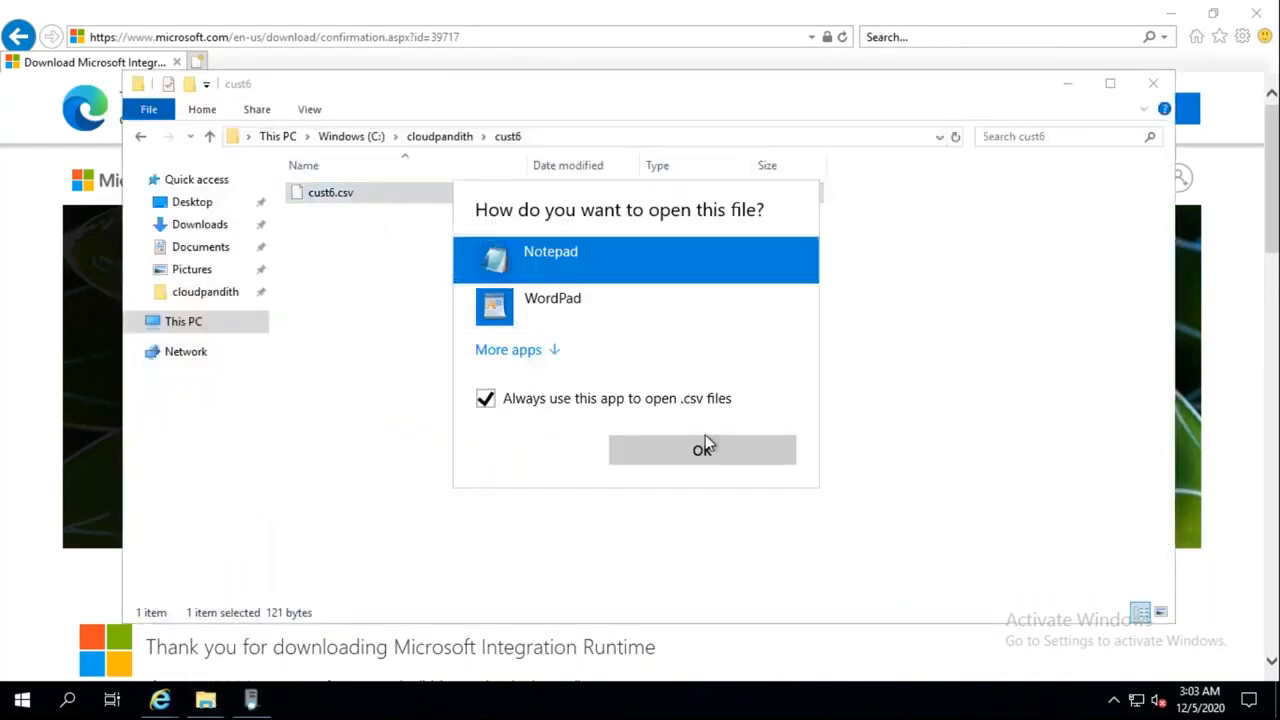
{"action": "left_click", "coordinate": [703, 450]}
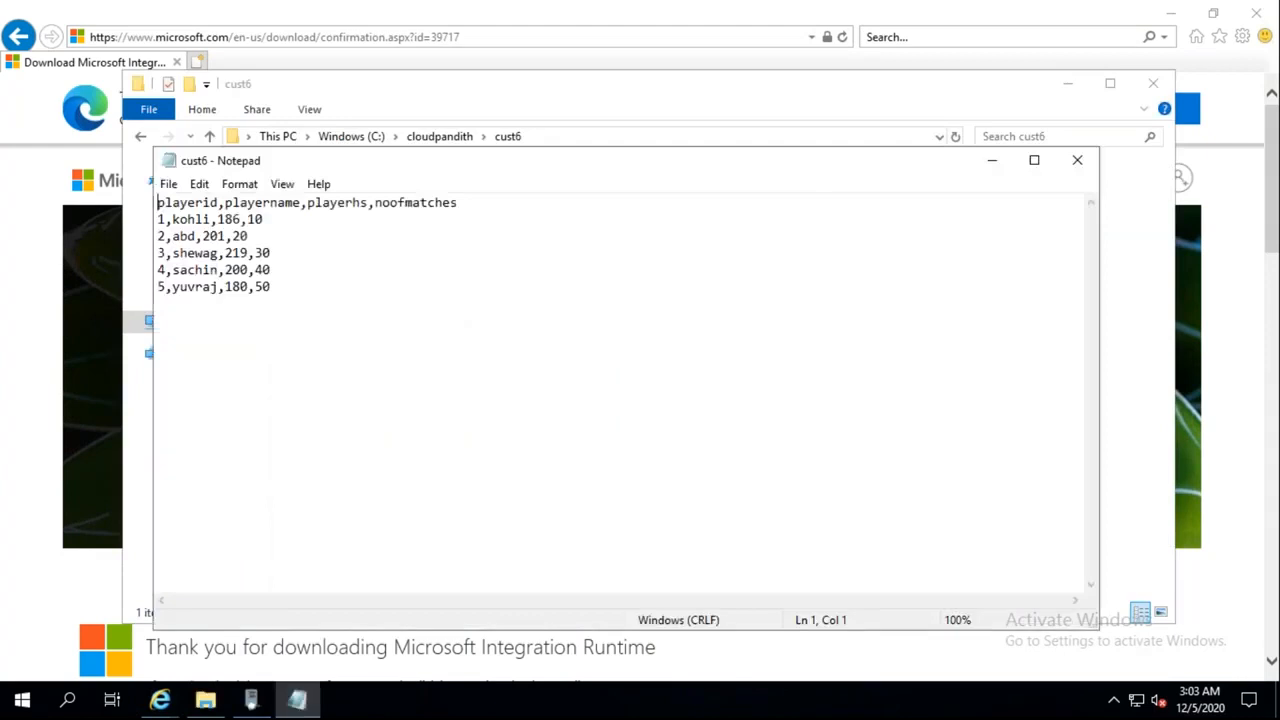
Minimize the remote session and trigger the pipeline to run now
{"action": "mouse_move", "coordinate": [792, 18]}
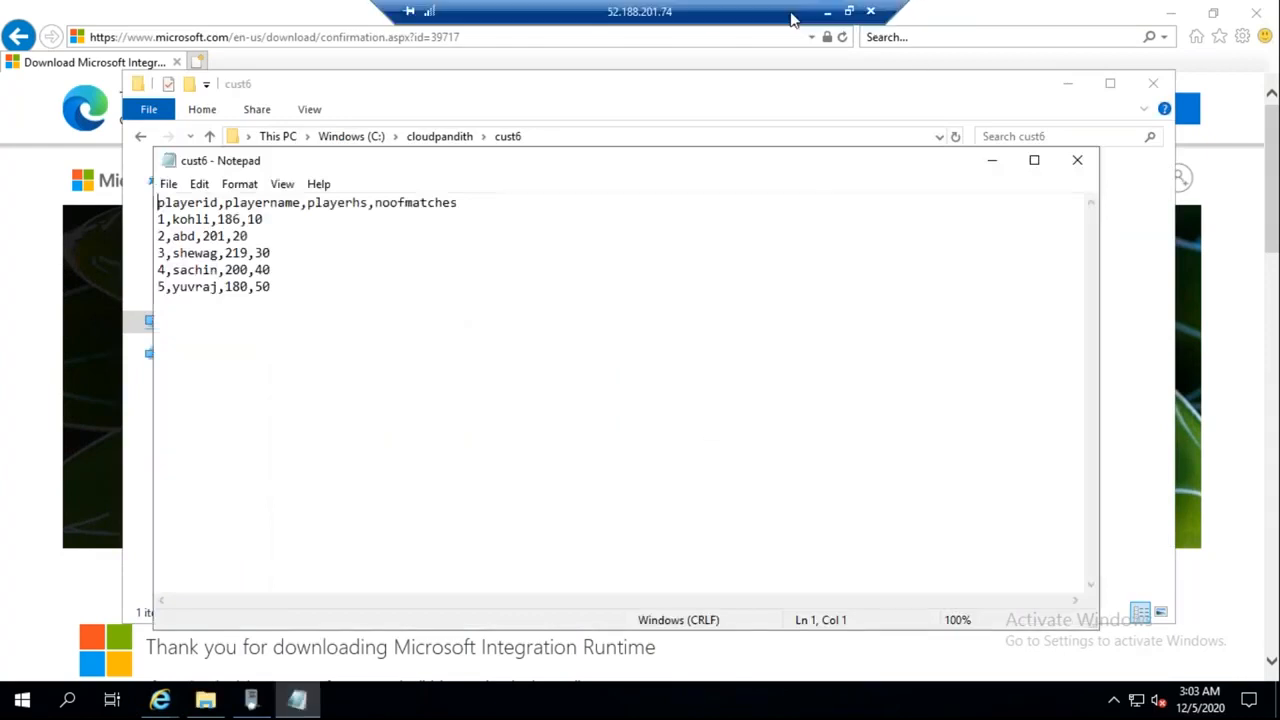
{"action": "left_click", "coordinate": [828, 14]}
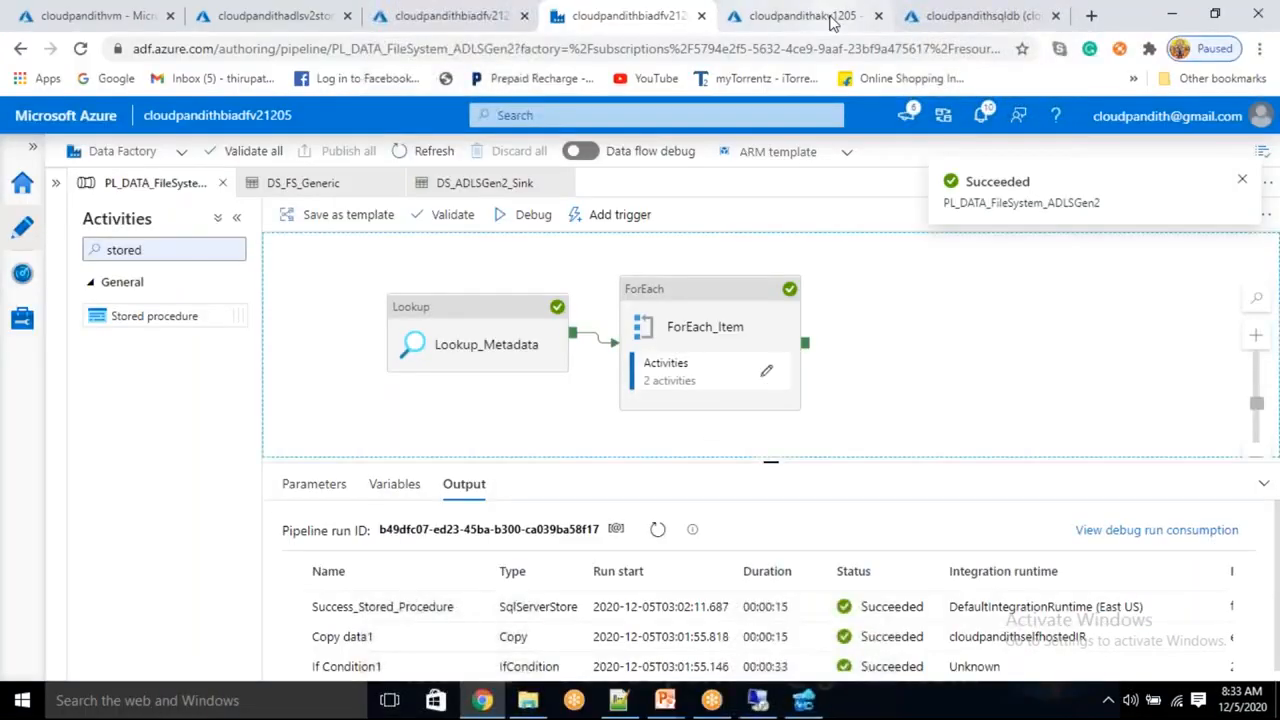
{"action": "left_click", "coordinate": [625, 215]}
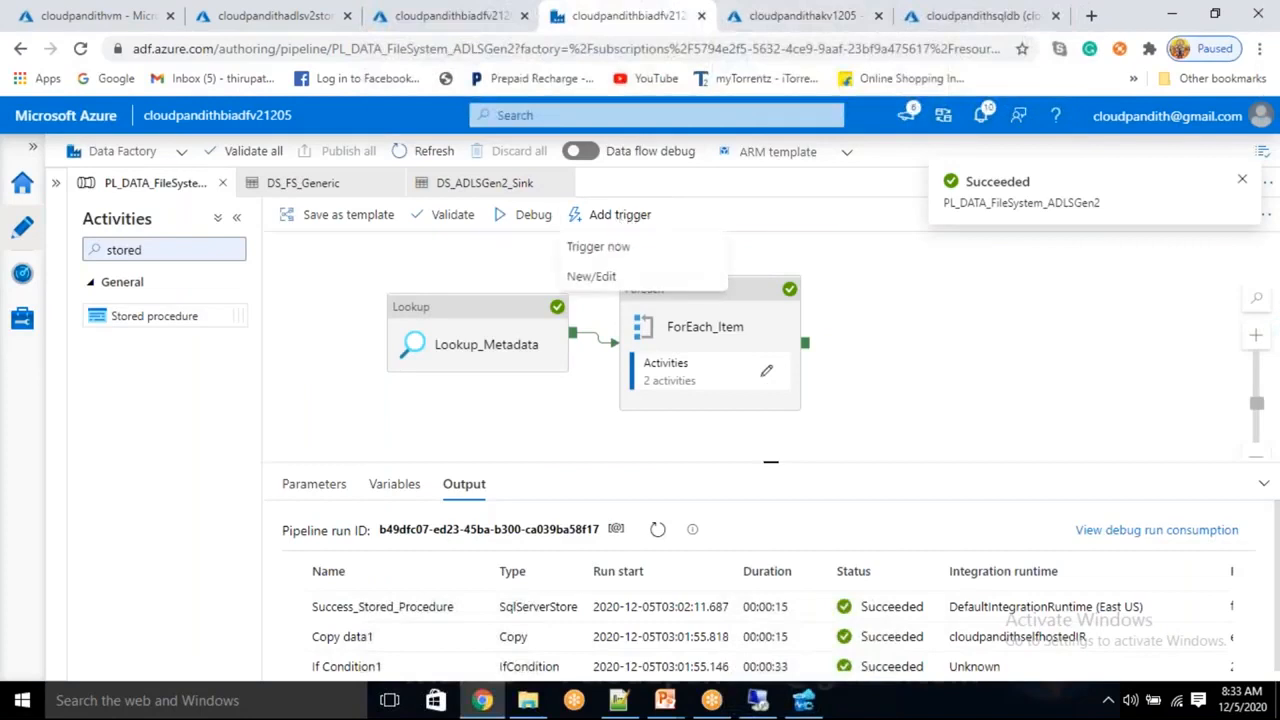
{"action": "left_click", "coordinate": [600, 247]}
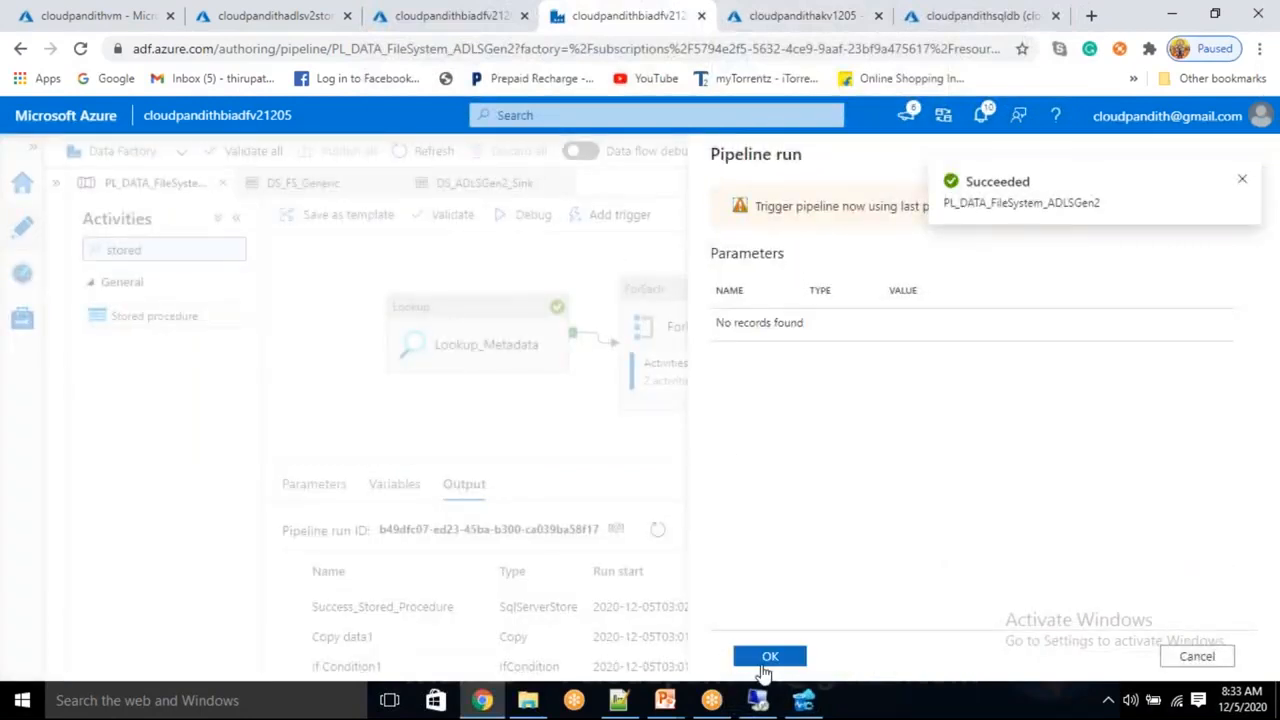
{"action": "left_click", "coordinate": [765, 660]}
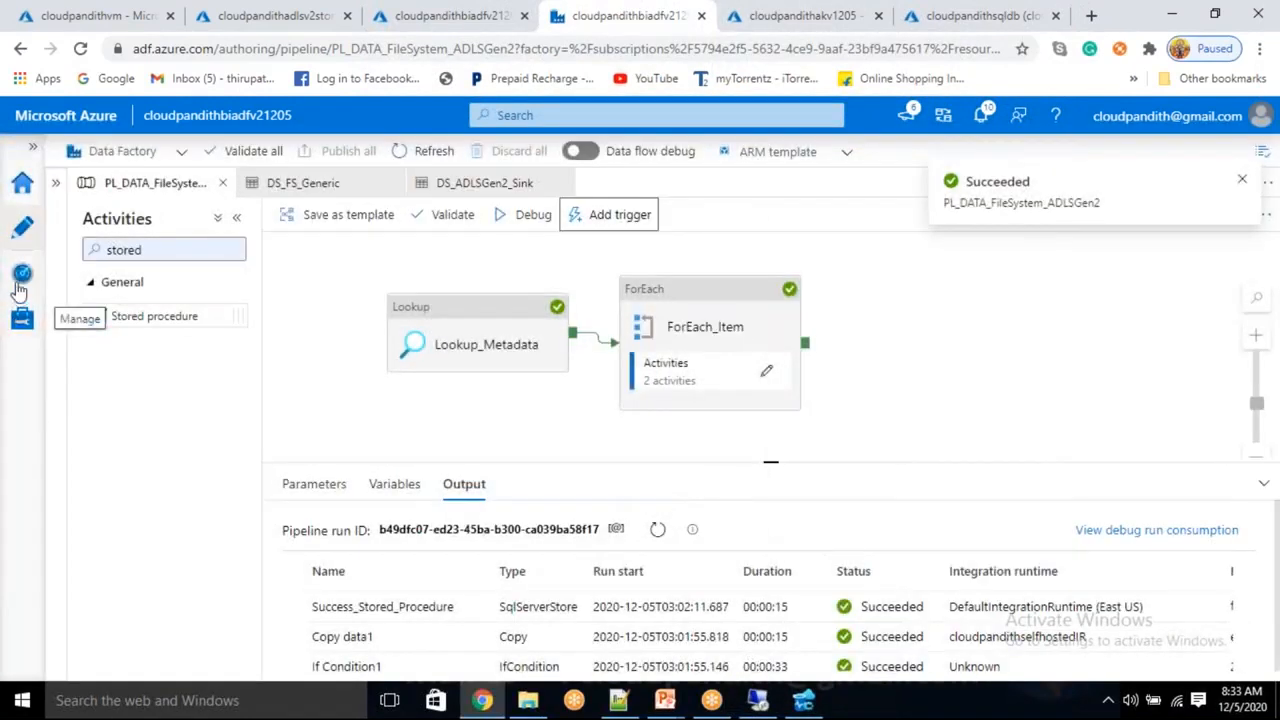
Refresh Monitor's pipeline runs and open the in-progress run's activity runs
{"action": "left_click", "coordinate": [21, 276]}
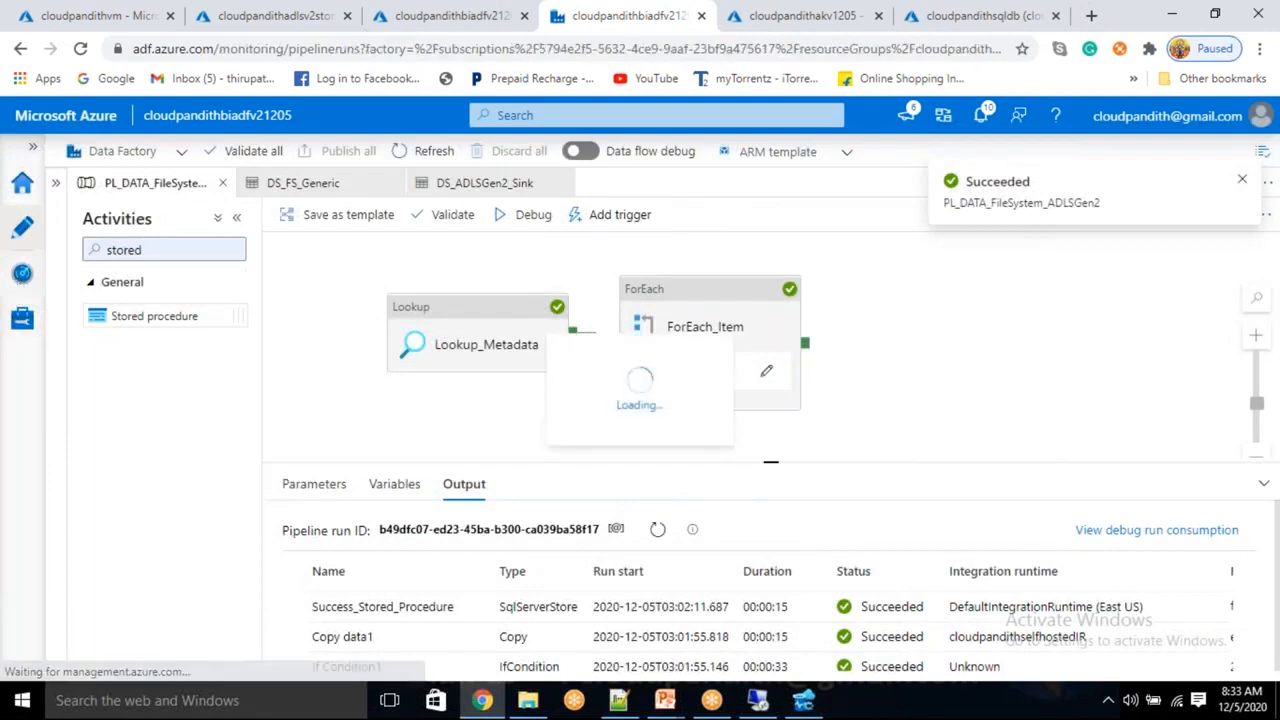
{"action": "left_click", "coordinate": [622, 192]}
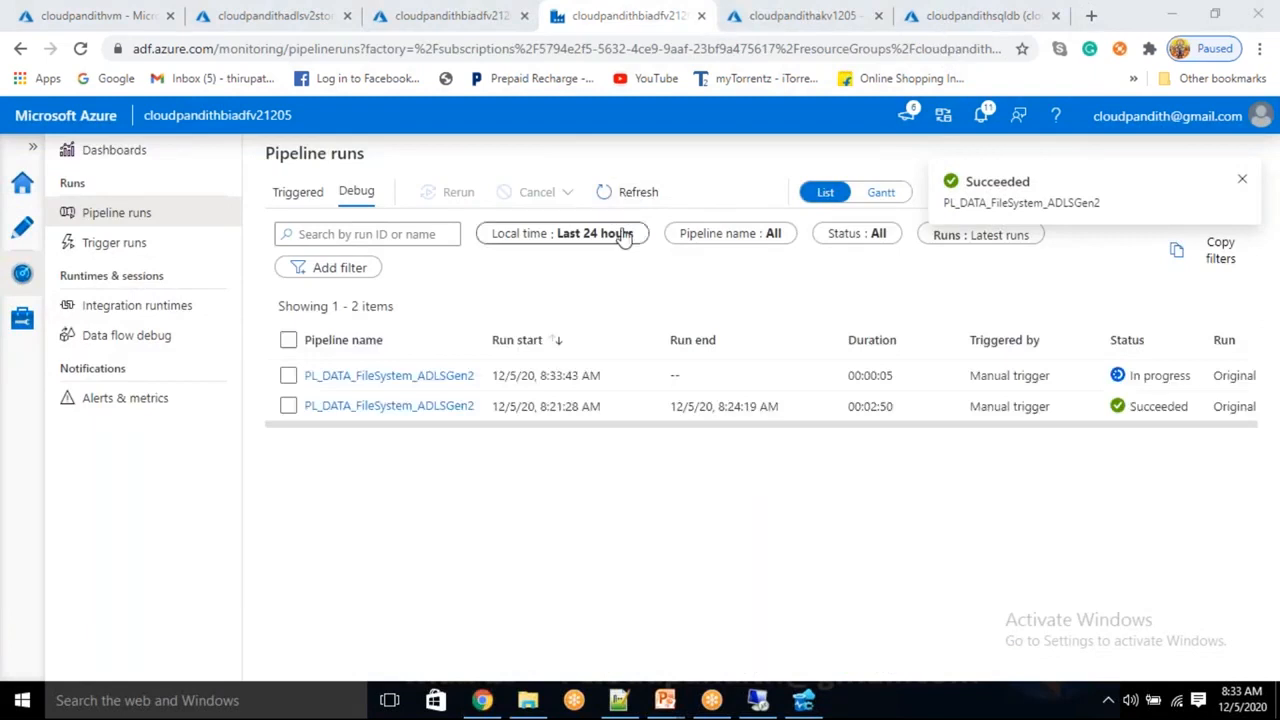
{"action": "left_click", "coordinate": [628, 194]}
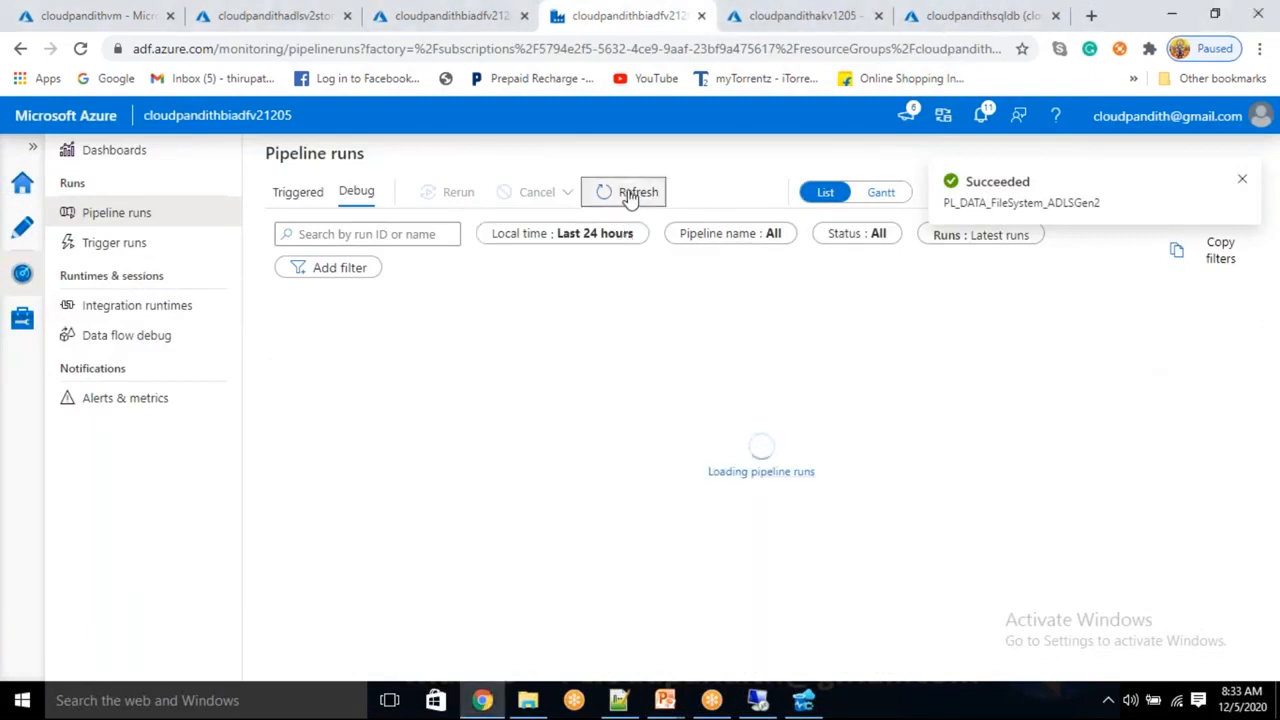
{"action": "left_click", "coordinate": [630, 196]}
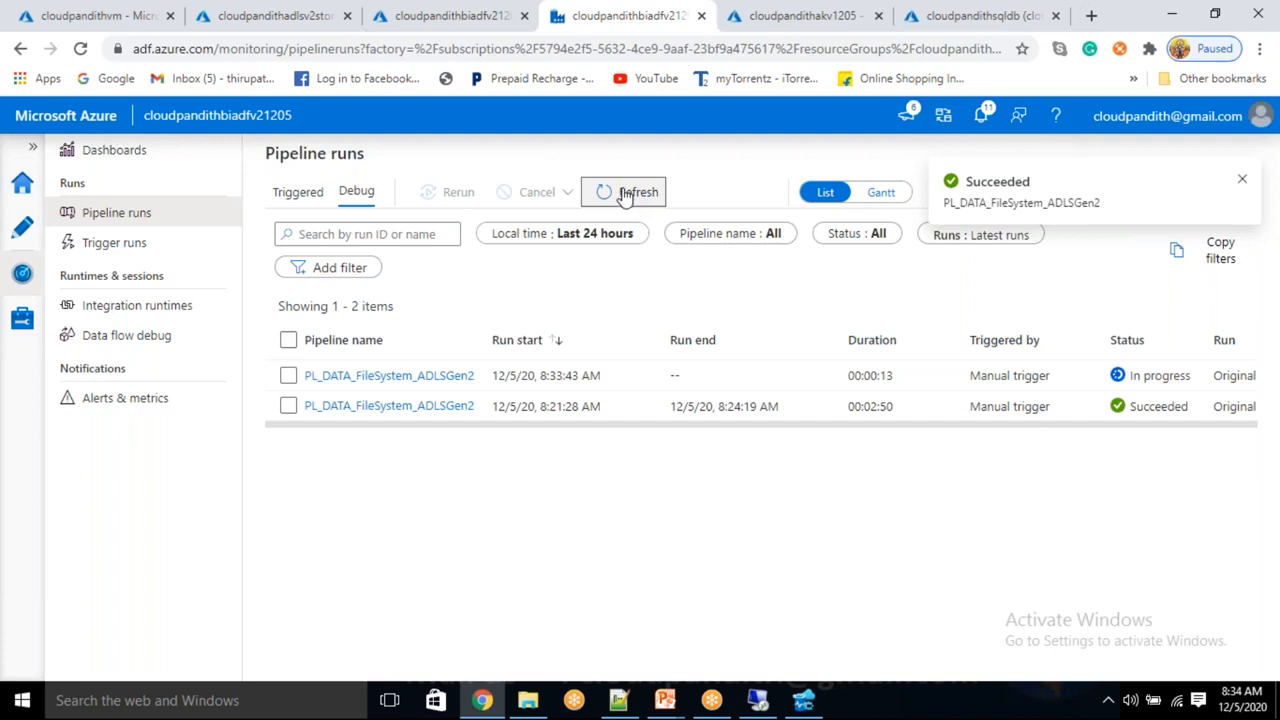
{"action": "left_click", "coordinate": [625, 195]}
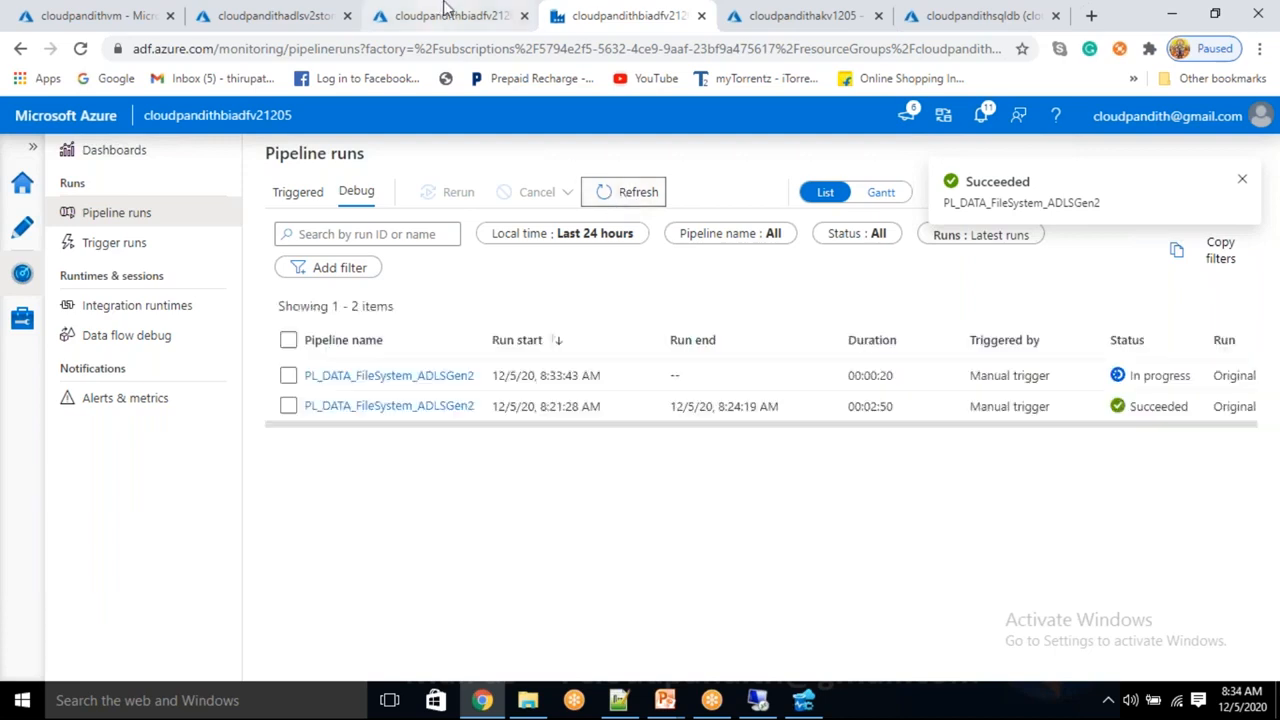
{"action": "left_click", "coordinate": [380, 380]}
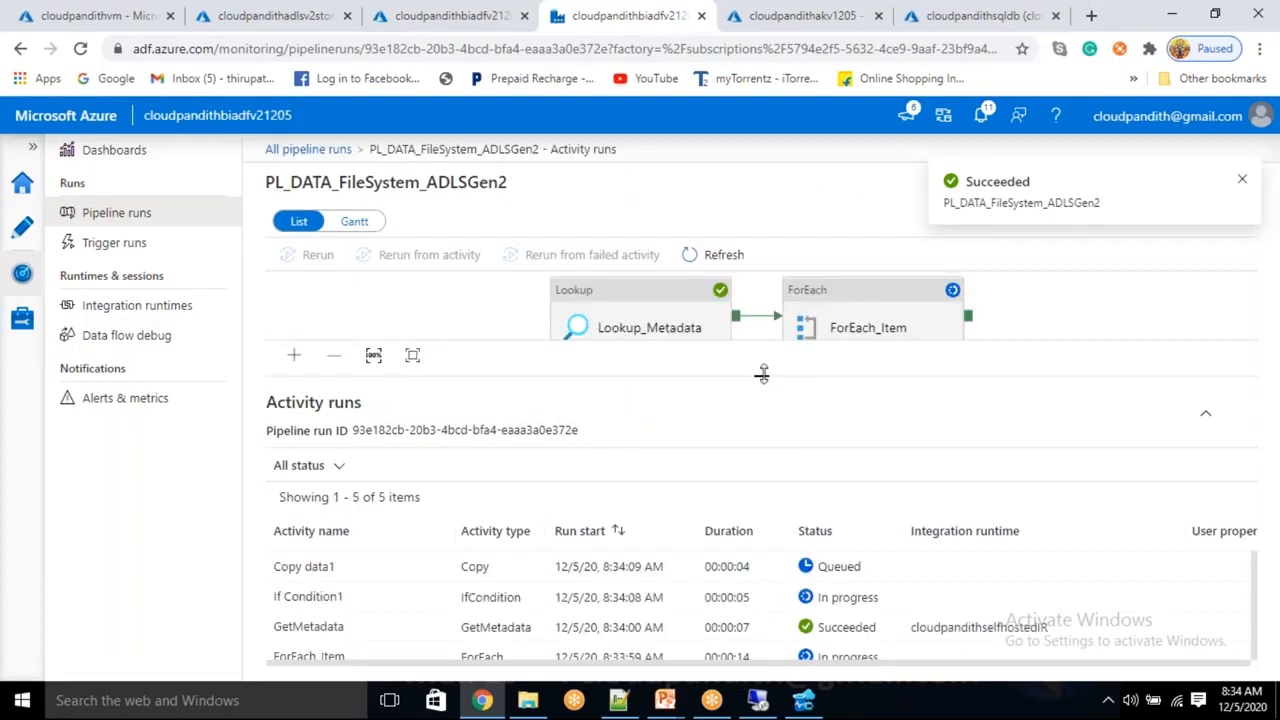
{"action": "left_click_drag", "start_coordinate": [762, 373], "coordinate": [762, 272]}
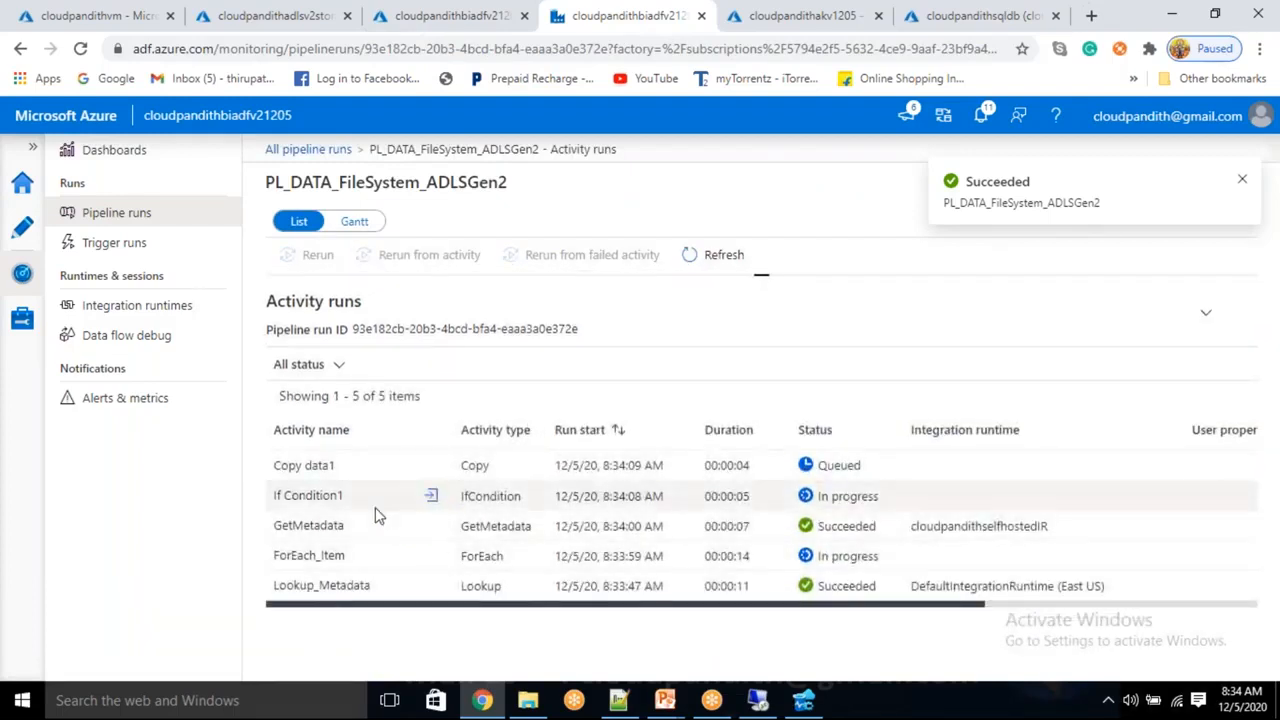
{"action": "left_click", "coordinate": [295, 10]}
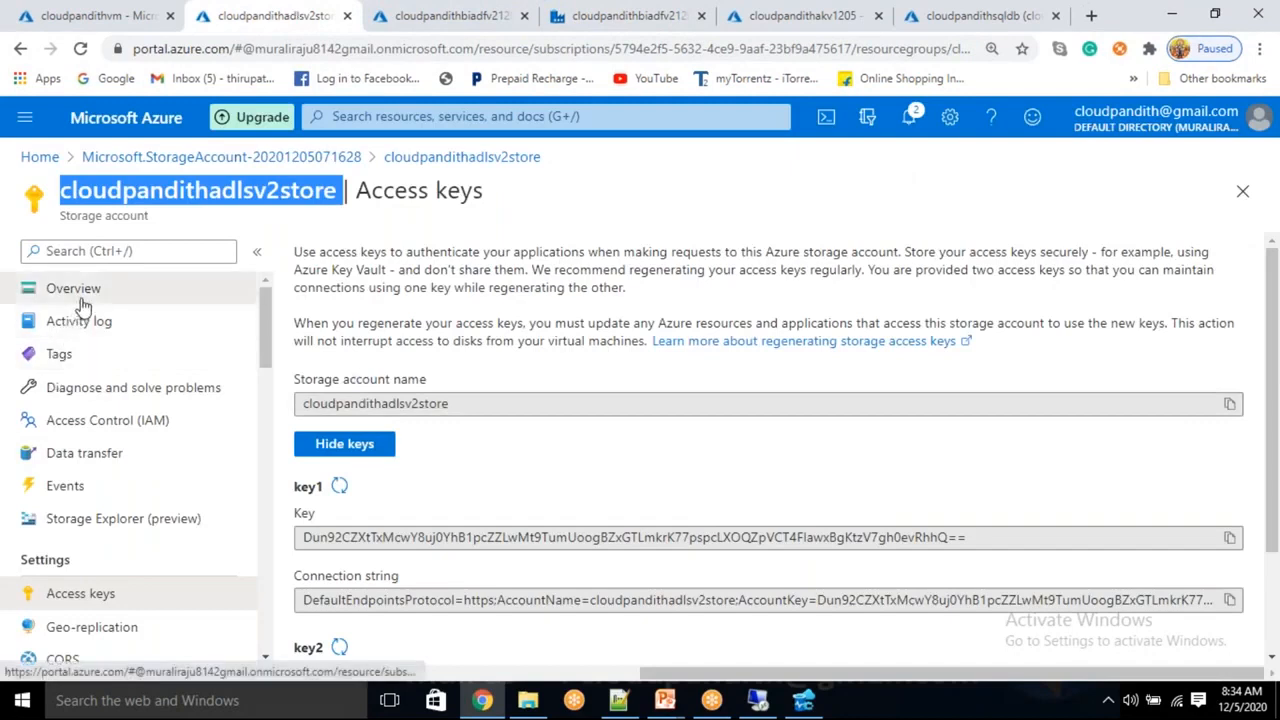
Confirm the output container's cust6 folder holds cust6.csv (121 B), then return to Data Factory
{"action": "left_click", "coordinate": [83, 300]}
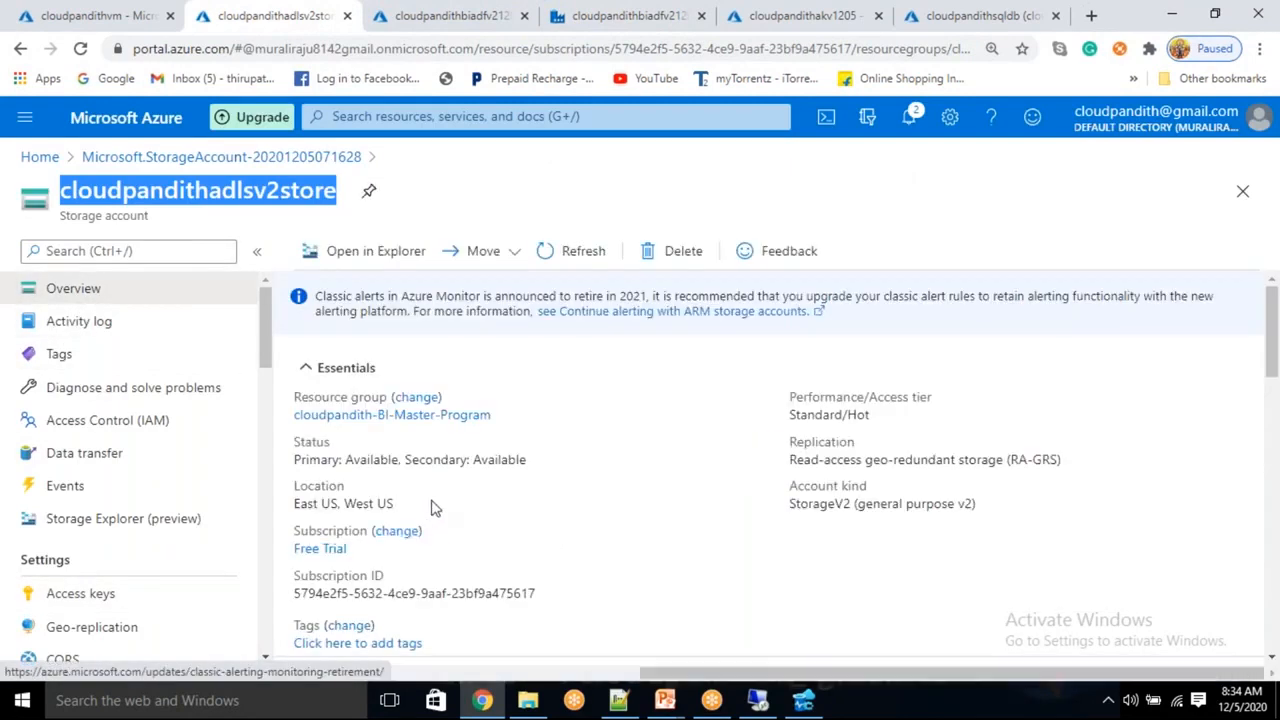
{"action": "scroll", "coordinate": [430, 515], "scroll_direction": "down", "scroll_amount": 1}
{"action": "left_click", "coordinate": [388, 622]}
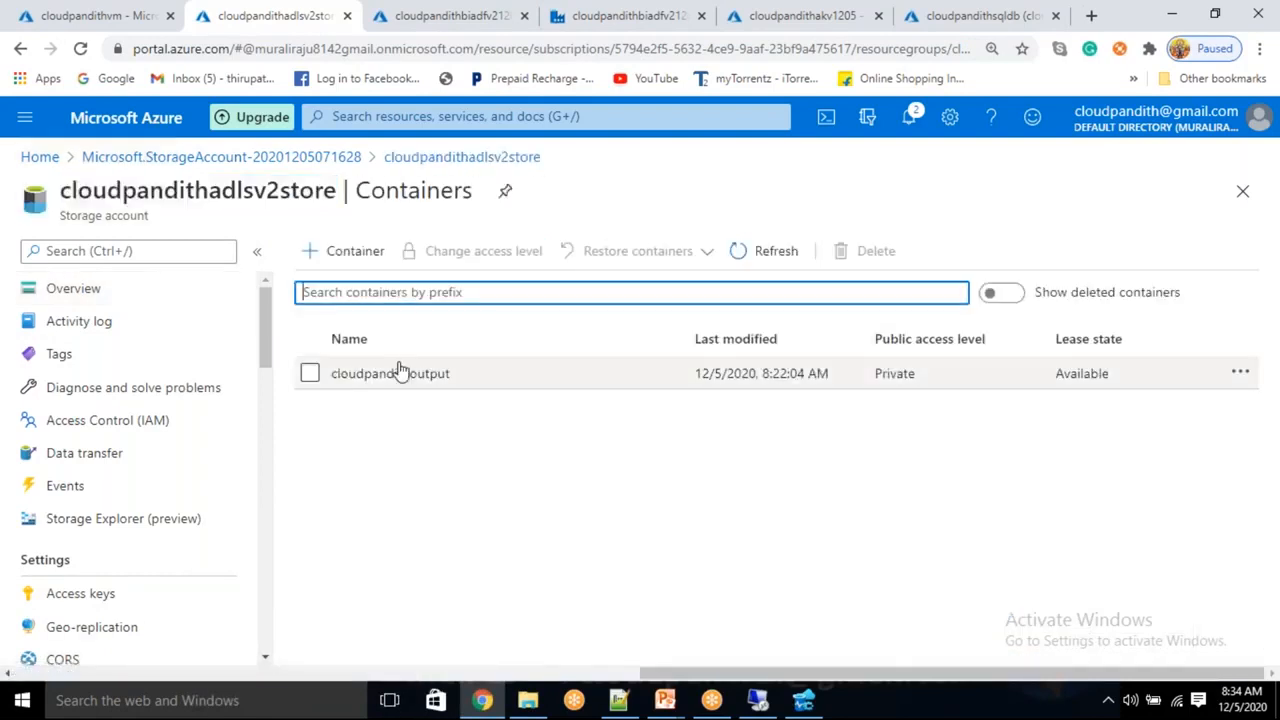
{"action": "left_click", "coordinate": [397, 375]}
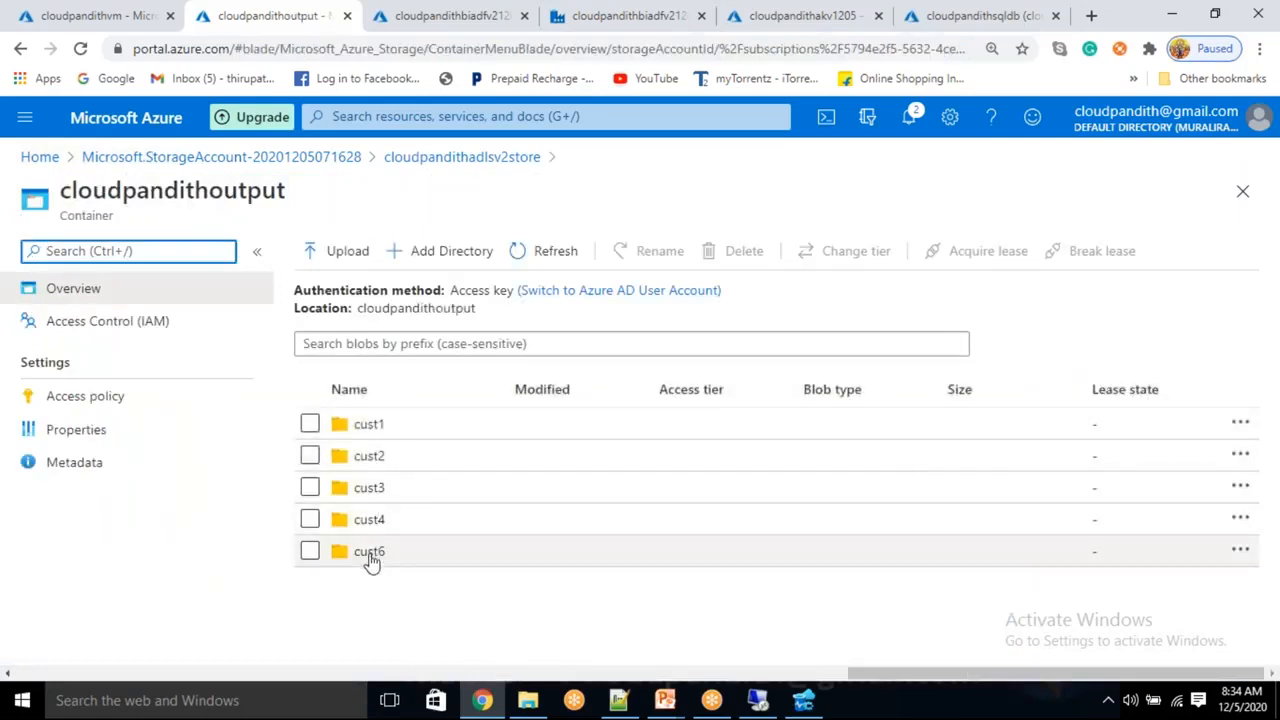
{"action": "left_click", "coordinate": [381, 553]}
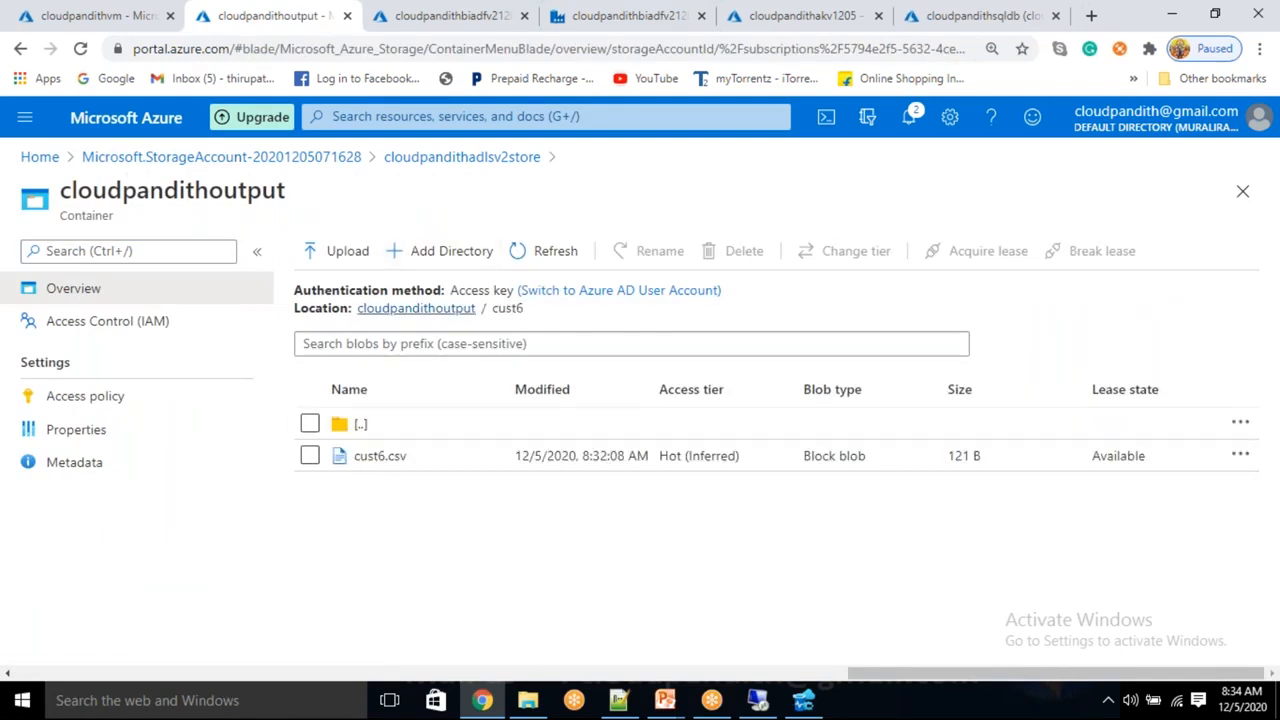
{"action": "left_click", "coordinate": [421, 309]}
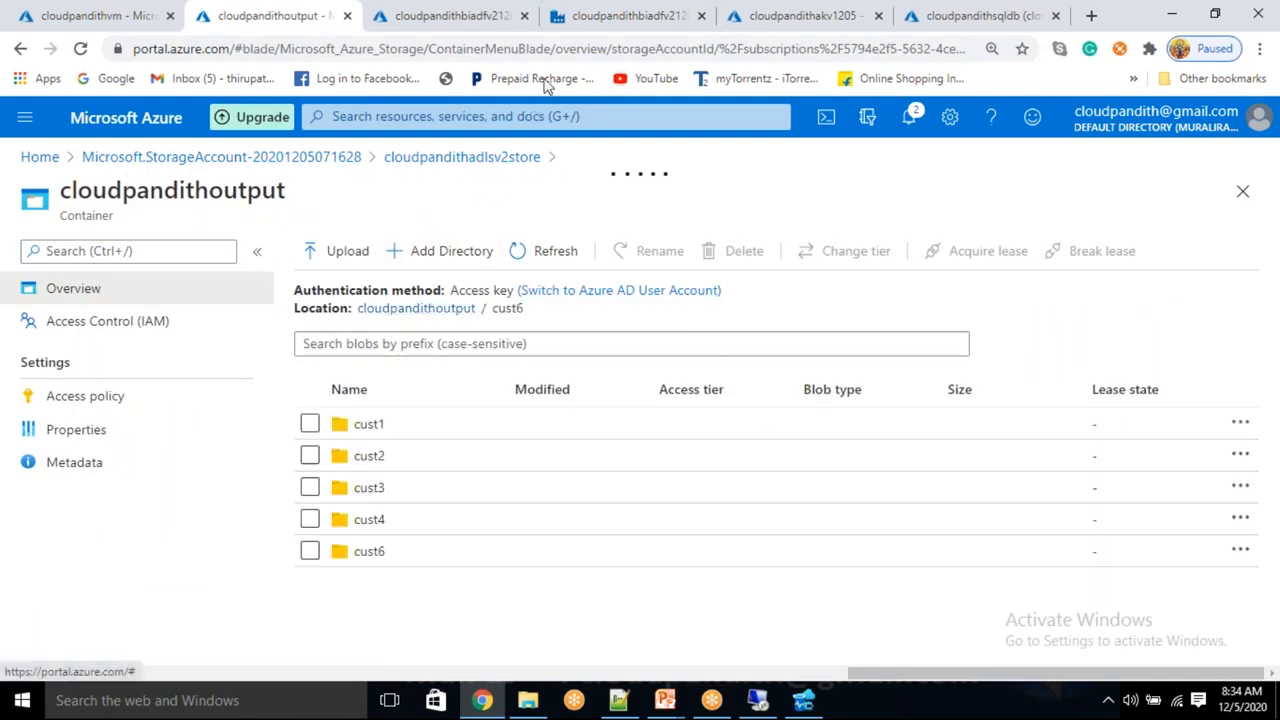
{"action": "left_click", "coordinate": [655, 12]}
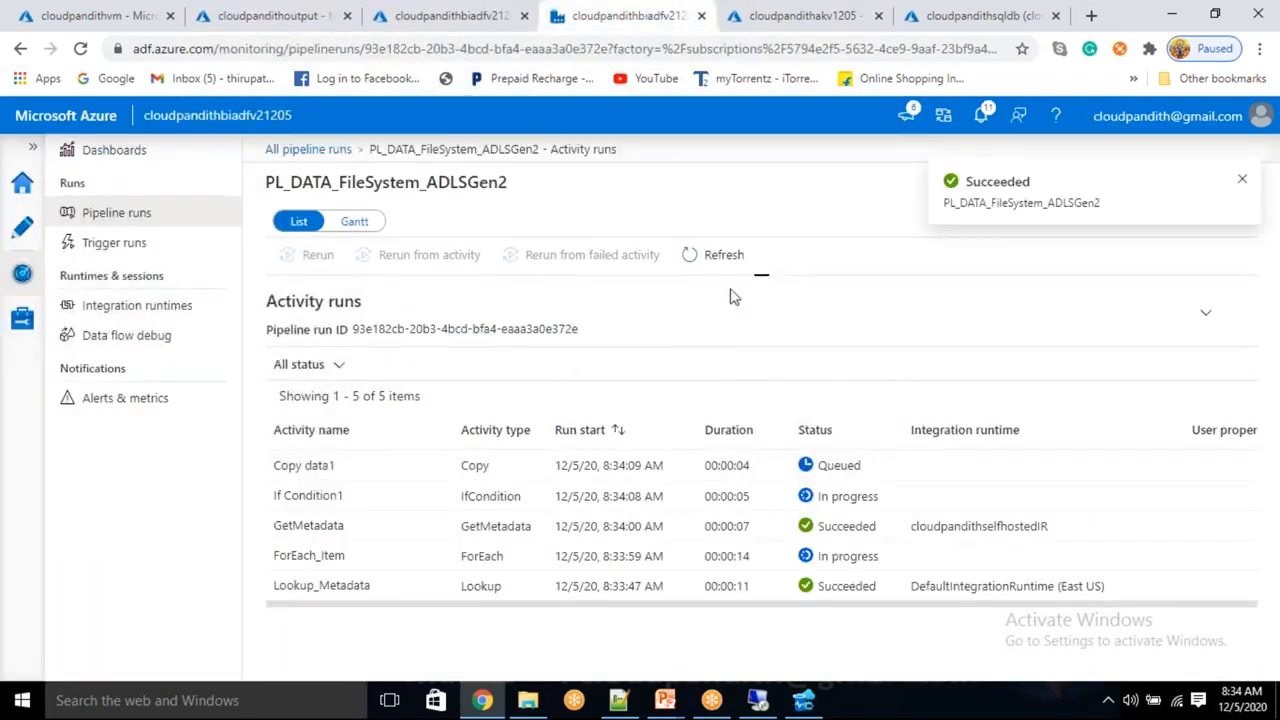
Refresh the activity runs list and scroll through the newly added runs
{"action": "left_click", "coordinate": [722, 256]}
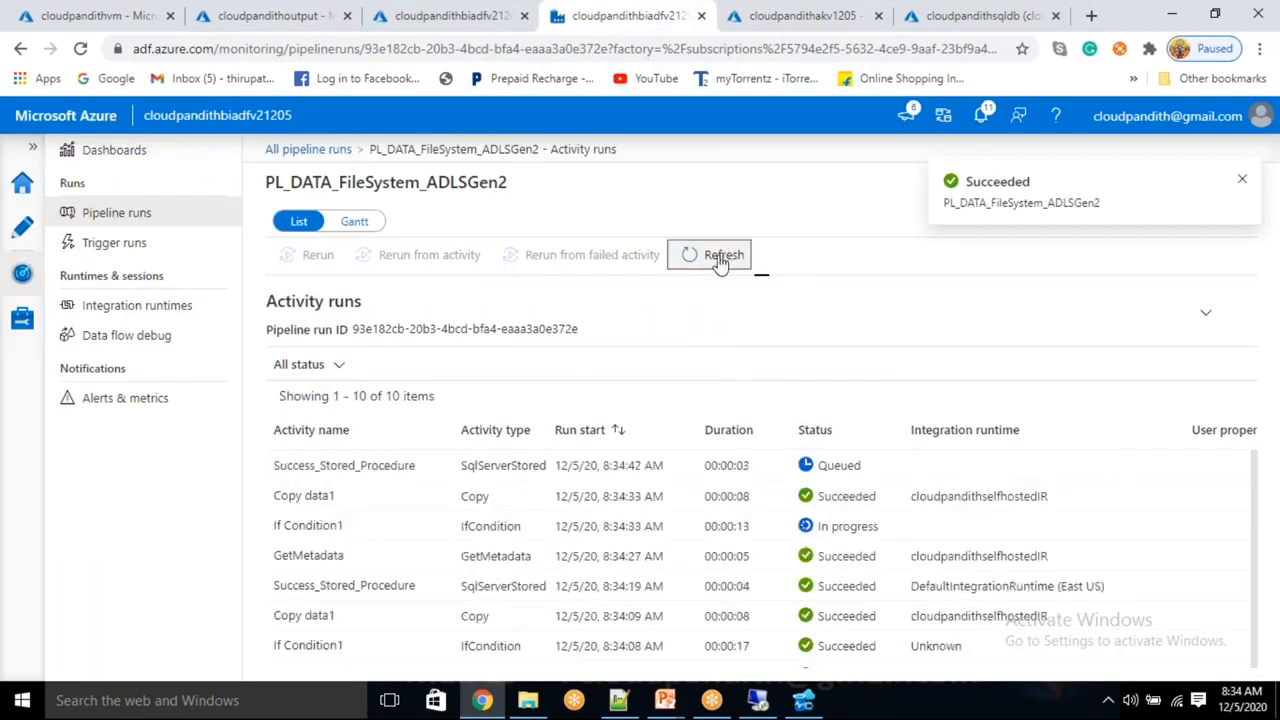
{"action": "left_click", "coordinate": [720, 258]}
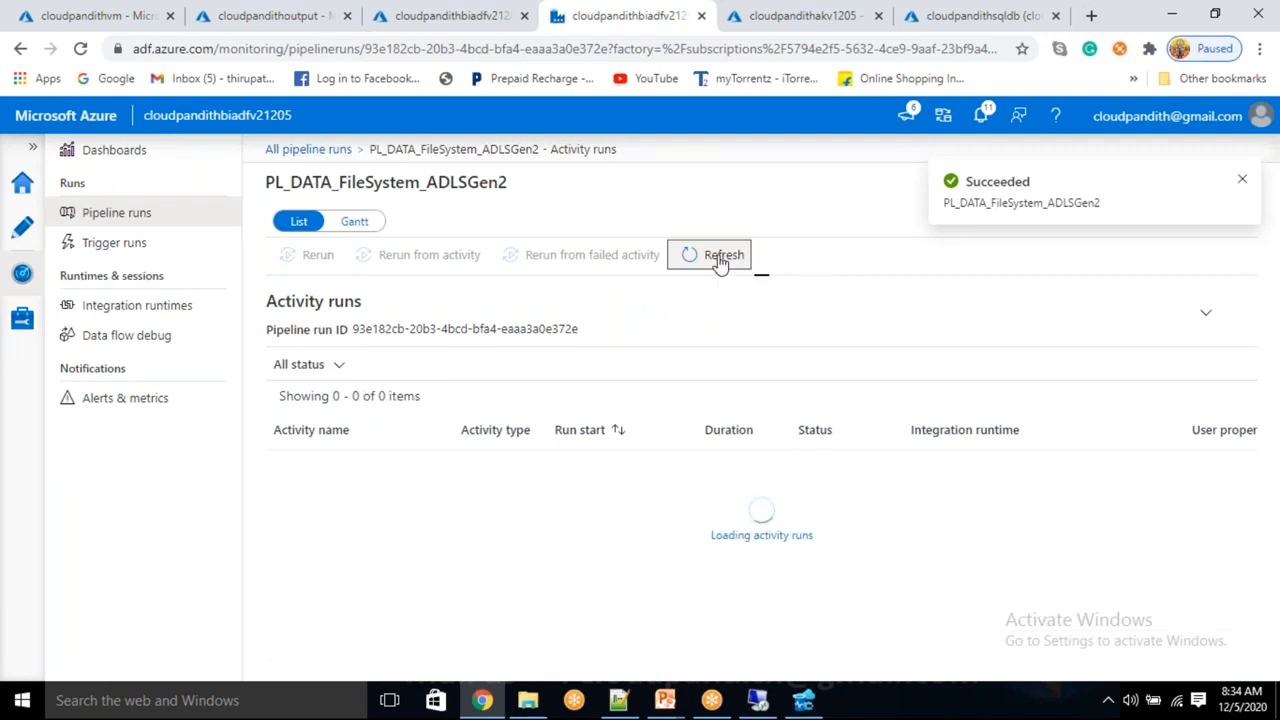
{"action": "left_click", "coordinate": [720, 258]}
{"action": "scroll", "coordinate": [400, 525], "scroll_direction": "down", "scroll_amount": 1}
{"action": "scroll", "coordinate": [394, 523], "scroll_direction": "down", "scroll_amount": 1}
{"action": "scroll", "coordinate": [394, 523], "scroll_direction": "up", "scroll_amount": 1}
{"action": "scroll", "coordinate": [394, 523], "scroll_direction": "down", "scroll_amount": 1}
{"action": "scroll", "coordinate": [394, 523], "scroll_direction": "up", "scroll_amount": 2}
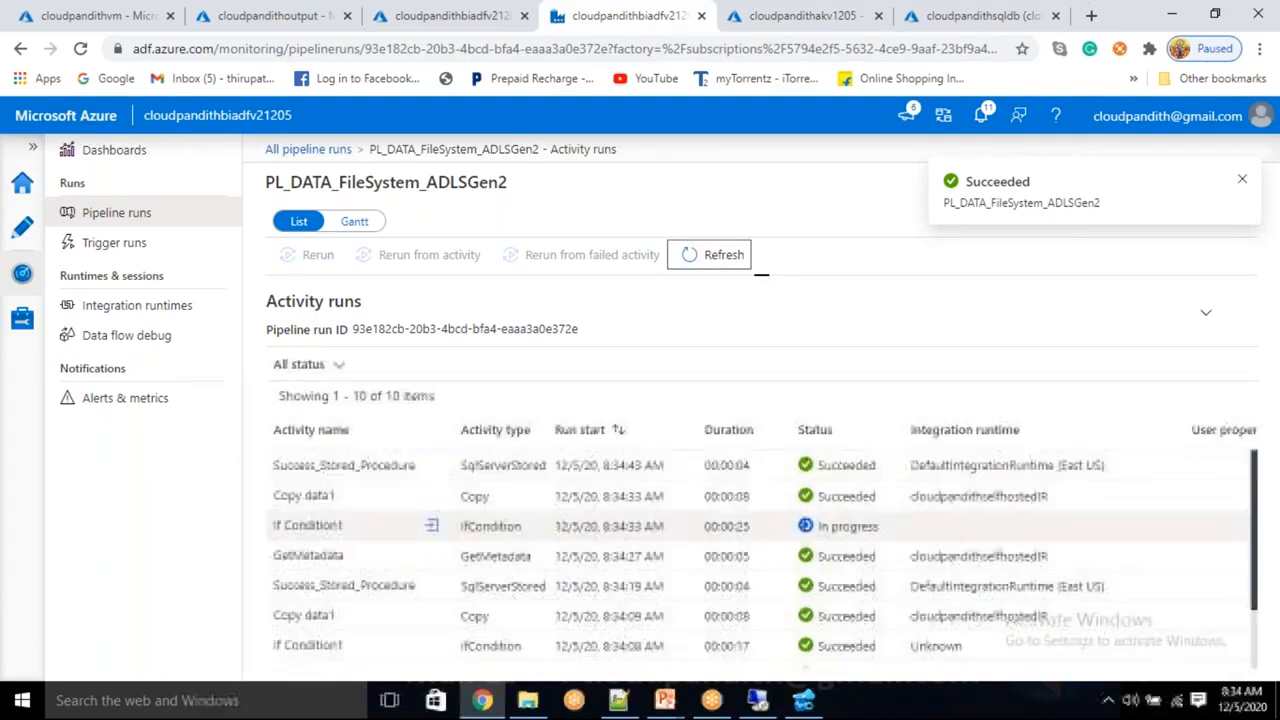
{"action": "scroll", "coordinate": [394, 496], "scroll_direction": "down", "scroll_amount": 1}
{"action": "scroll", "coordinate": [394, 496], "scroll_direction": "up", "scroll_amount": 1}
{"action": "scroll", "coordinate": [383, 507], "scroll_direction": "down", "scroll_amount": 1}
{"action": "scroll", "coordinate": [383, 507], "scroll_direction": "up", "scroll_amount": 1}
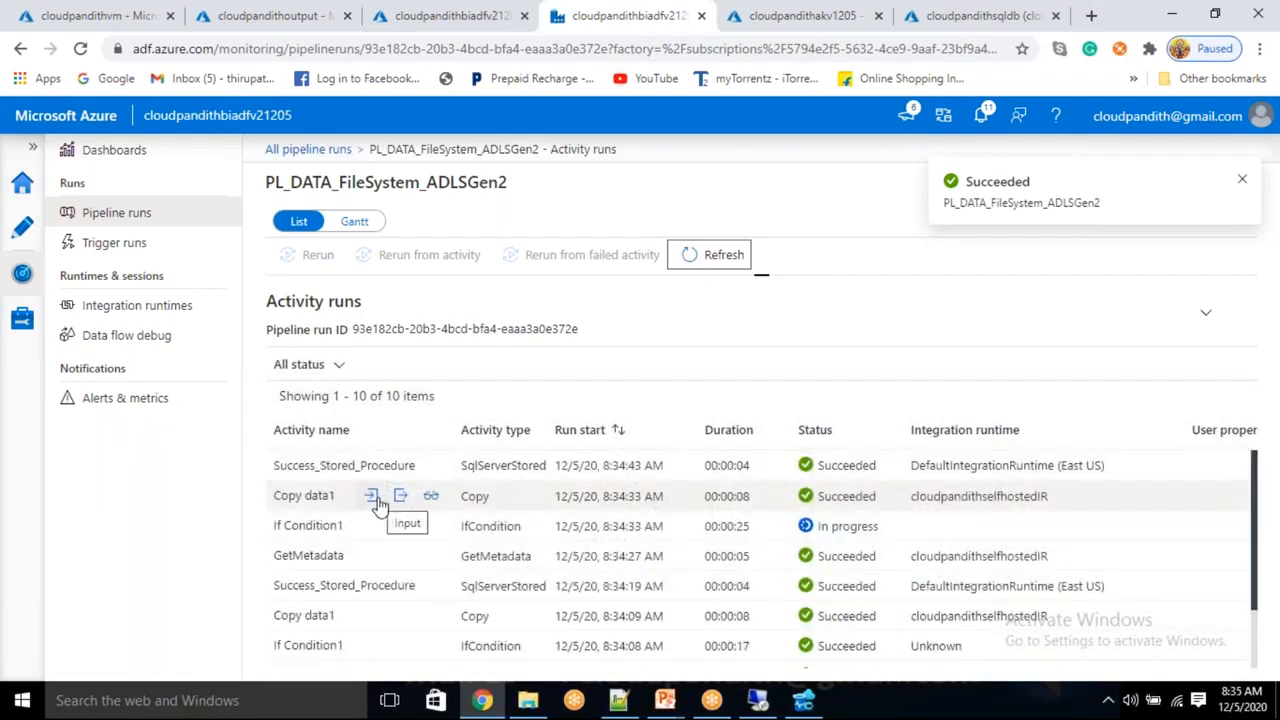
Inspect the GetMetadata input JSON, then keep refreshing the activity runs list
{"action": "left_click", "coordinate": [404, 566]}
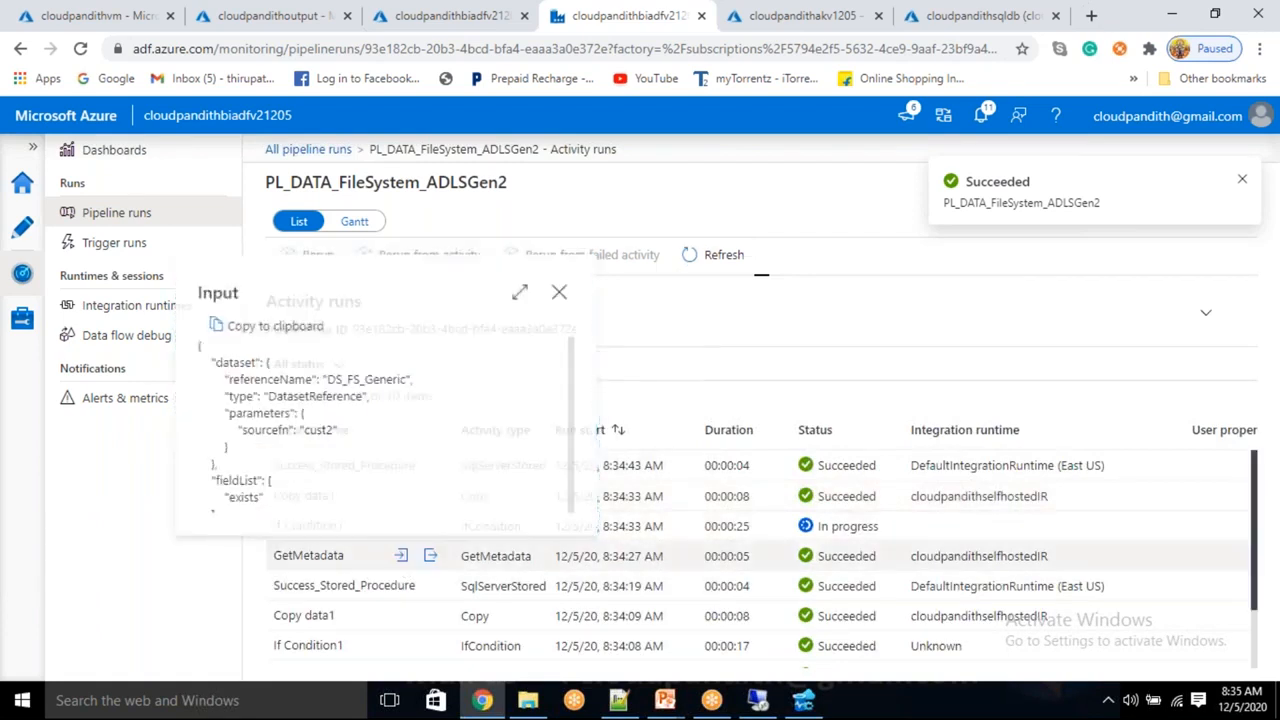
{"action": "left_click", "coordinate": [408, 567]}
{"action": "scroll", "coordinate": [414, 571], "scroll_direction": "down", "scroll_amount": 1}
{"action": "scroll", "coordinate": [416, 576], "scroll_direction": "up", "scroll_amount": 1}
{"action": "scroll", "coordinate": [416, 576], "scroll_direction": "down", "scroll_amount": 2}
{"action": "scroll", "coordinate": [416, 576], "scroll_direction": "up", "scroll_amount": 3}
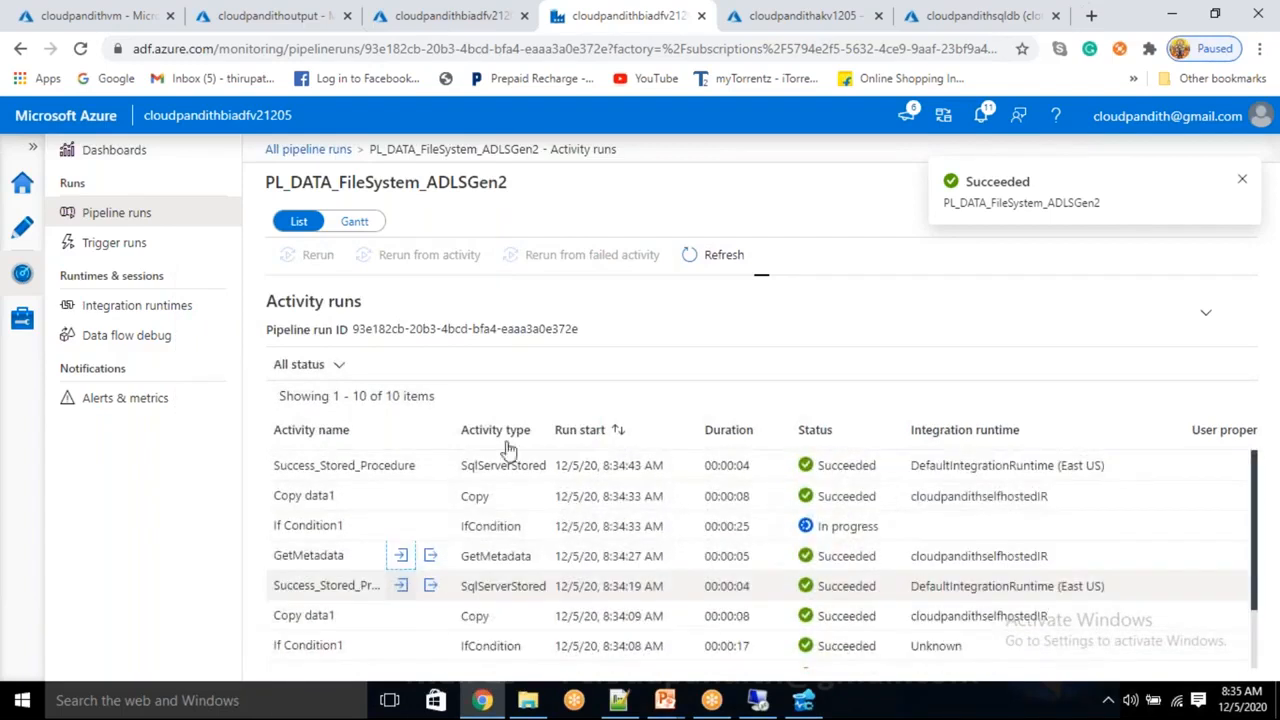
{"action": "left_click", "coordinate": [724, 256]}
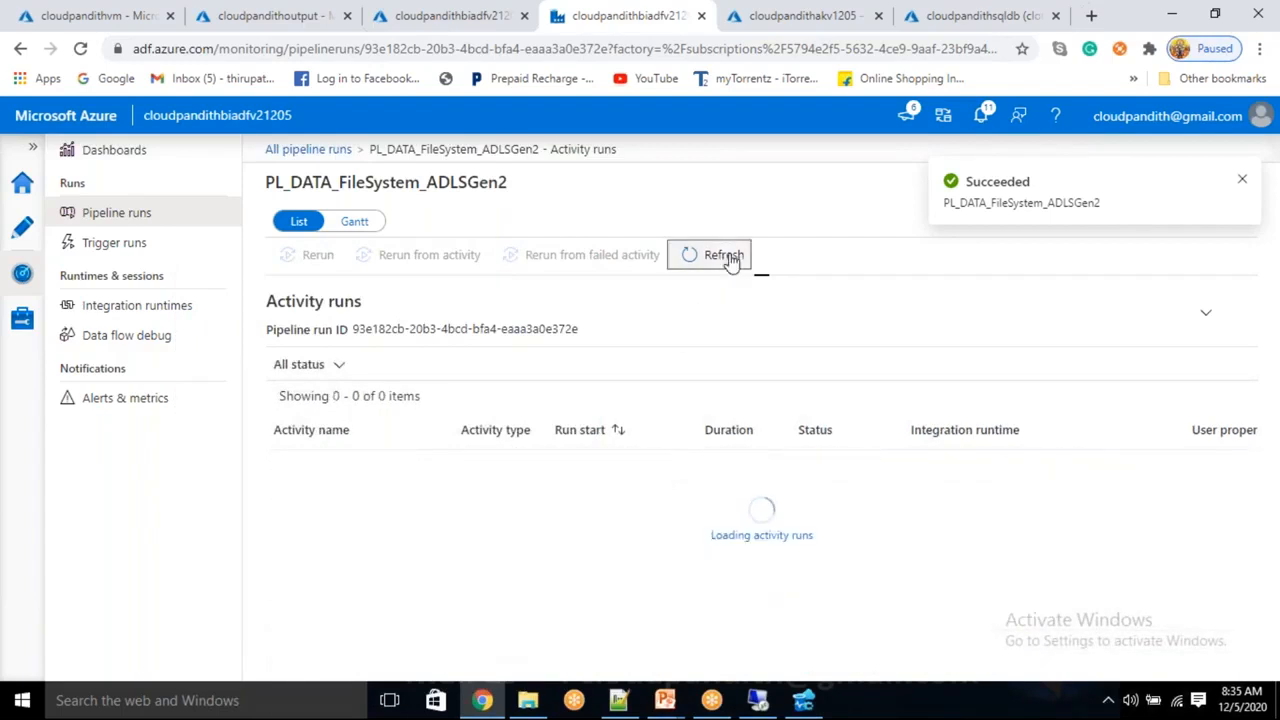
{"action": "left_click", "coordinate": [731, 258]}
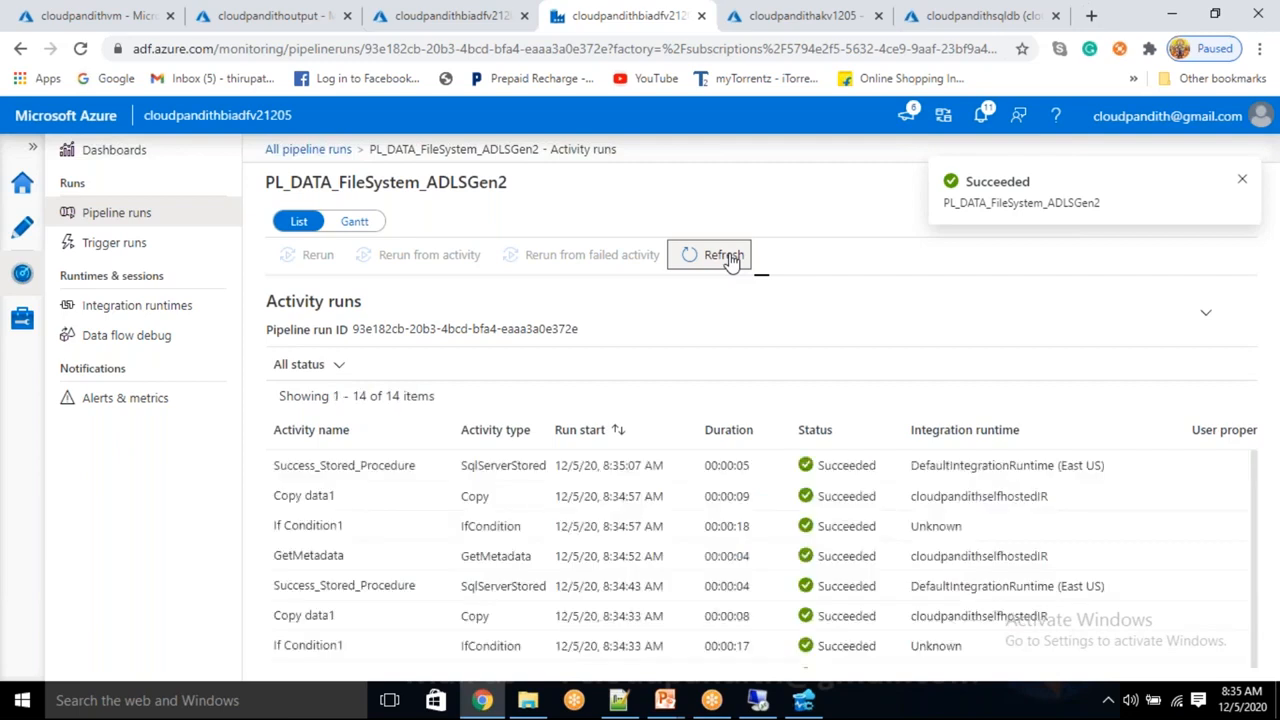
{"action": "left_click", "coordinate": [724, 257]}
{"action": "left_click", "coordinate": [724, 257]}
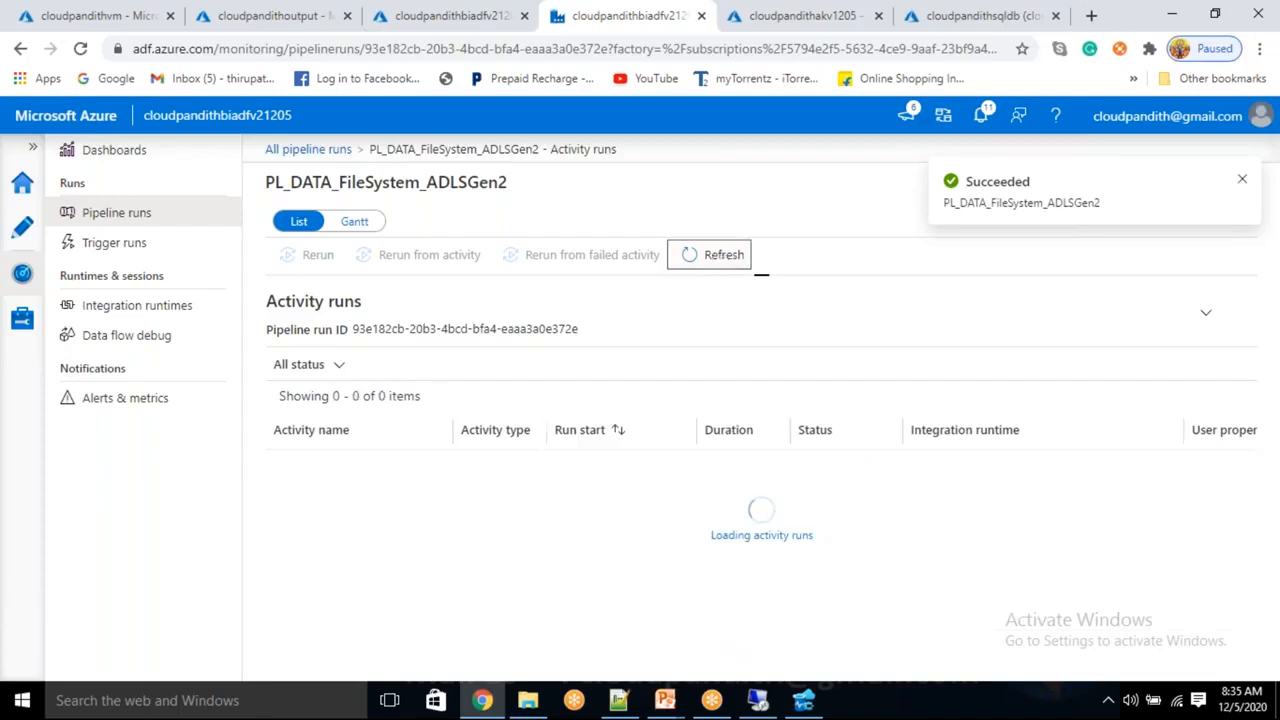
{"action": "scroll", "coordinate": [428, 531], "scroll_direction": "down", "scroll_amount": 3}
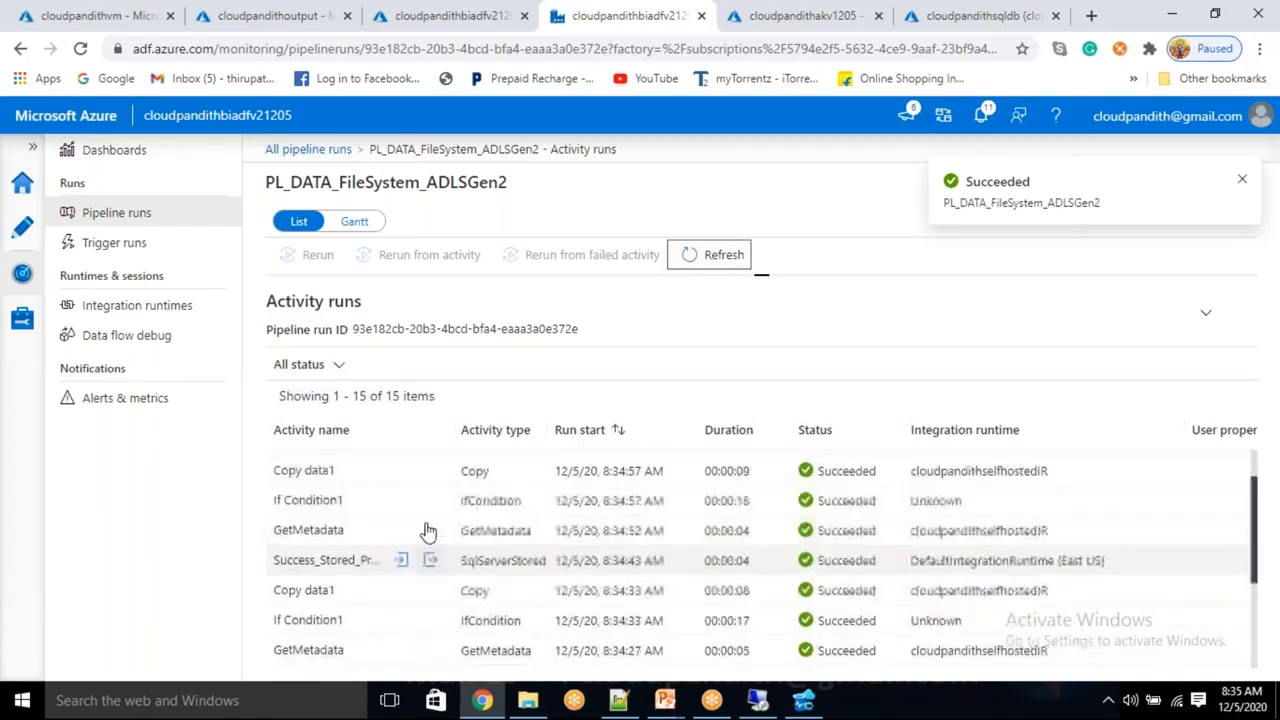
{"action": "scroll", "coordinate": [428, 531], "scroll_direction": "up", "scroll_amount": 2}
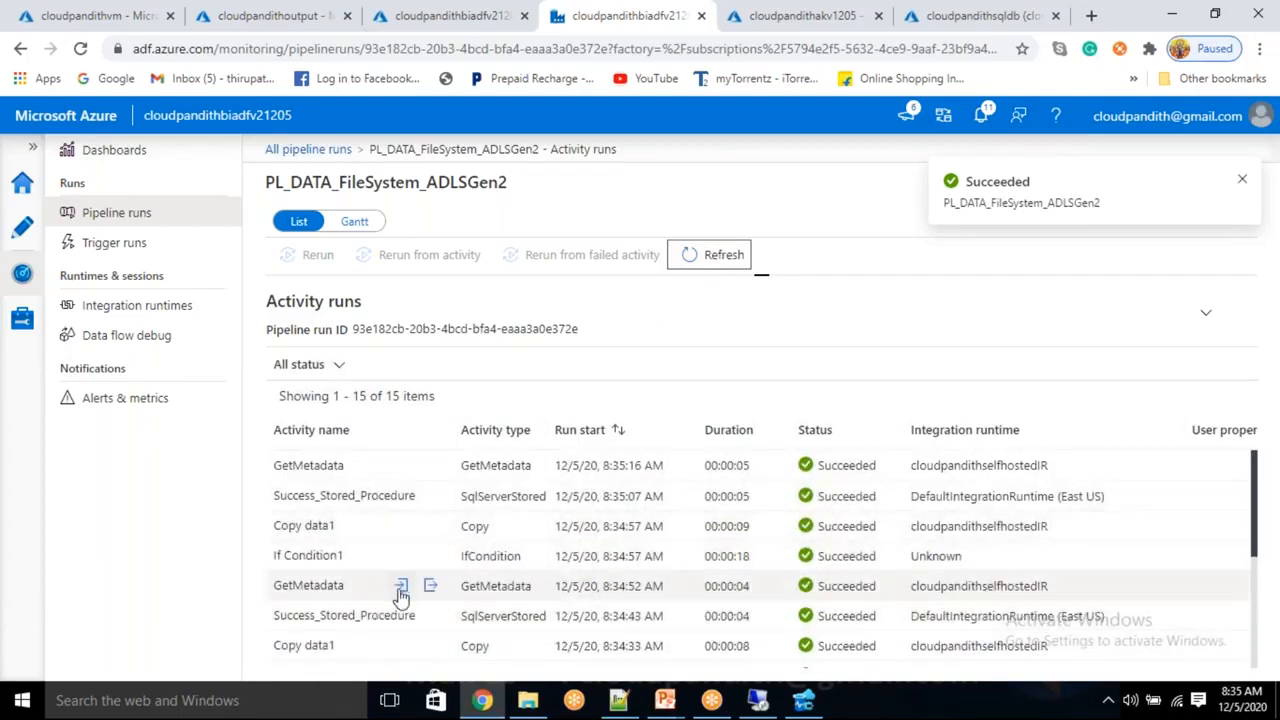
Check the latest GetMetadata run's input and refresh until all 18 runs succeed
{"action": "left_click", "coordinate": [401, 588]}
{"action": "left_click", "coordinate": [398, 590]}
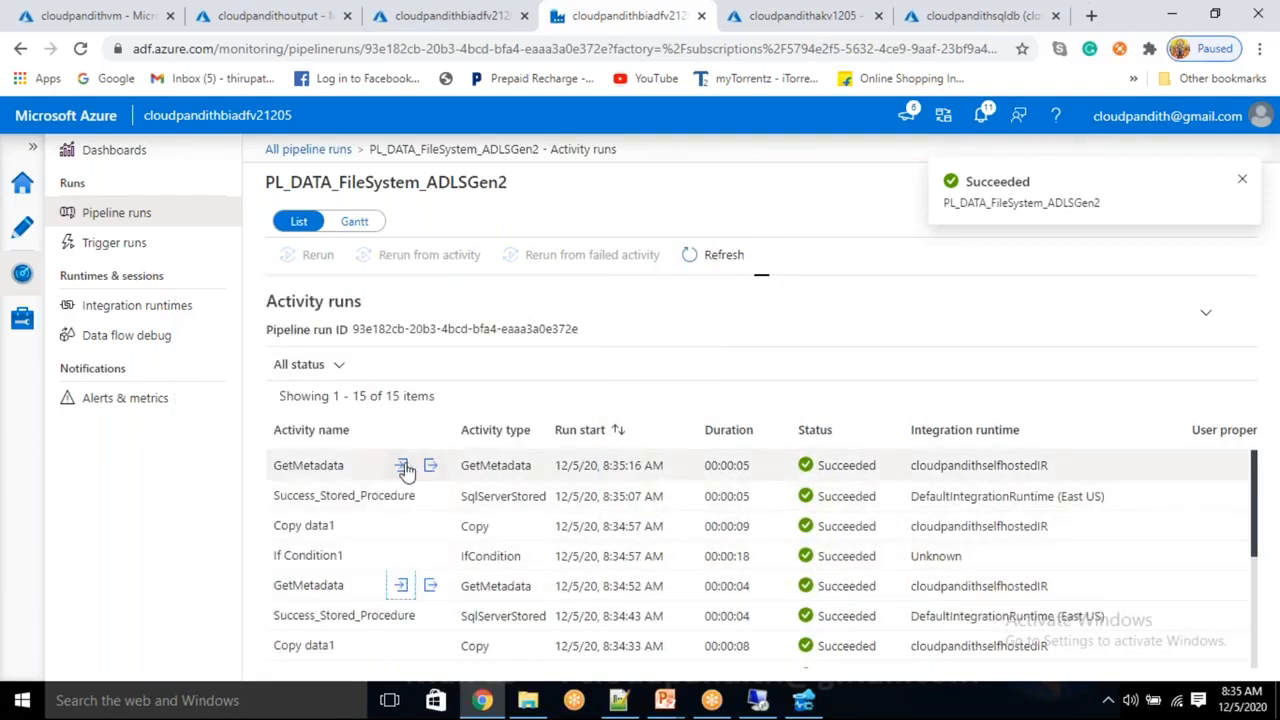
{"action": "left_click", "coordinate": [401, 466]}
{"action": "left_click", "coordinate": [601, 354]}
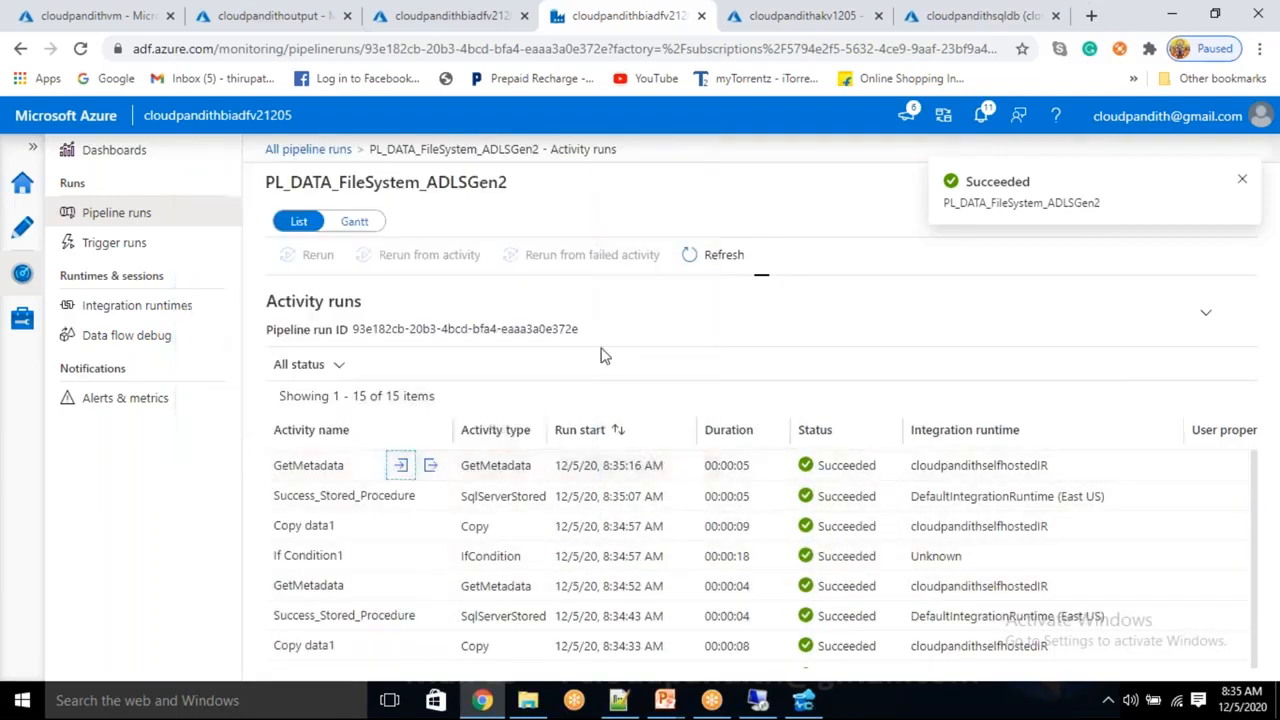
{"action": "left_click", "coordinate": [714, 258]}
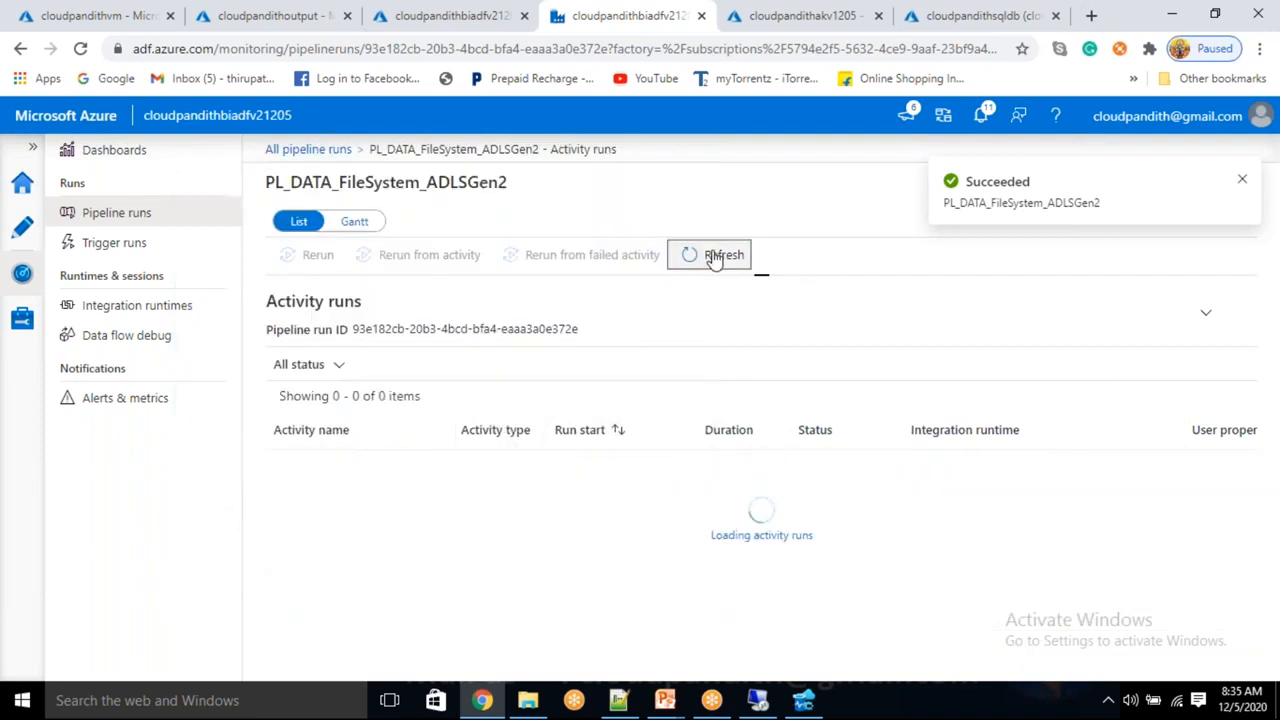
{"action": "left_click", "coordinate": [714, 258]}
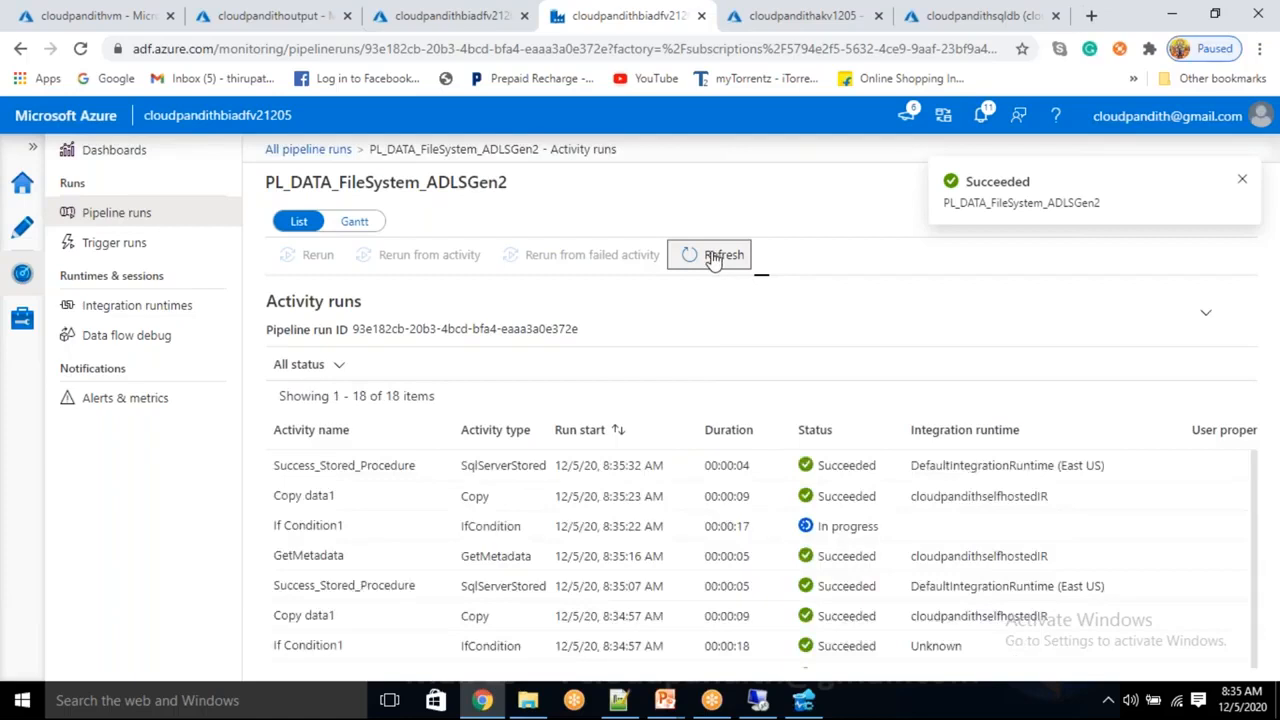
{"action": "left_click", "coordinate": [714, 258]}
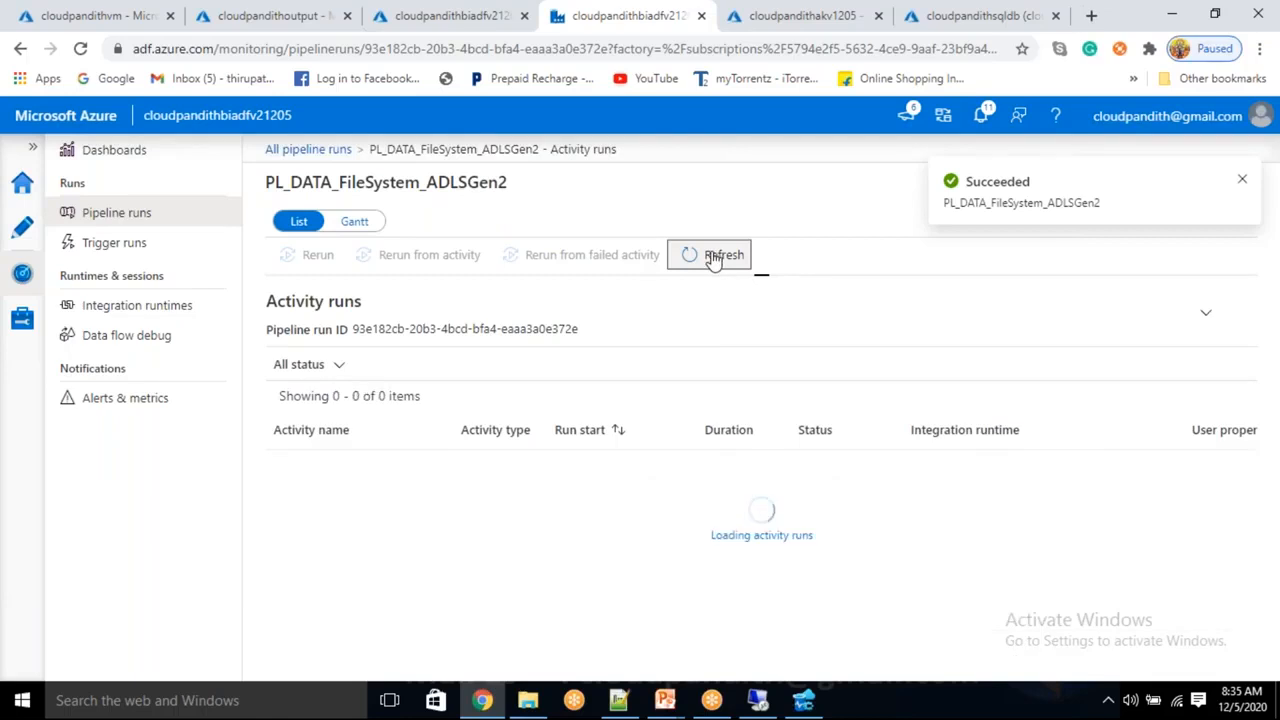
{"action": "left_click", "coordinate": [714, 256]}
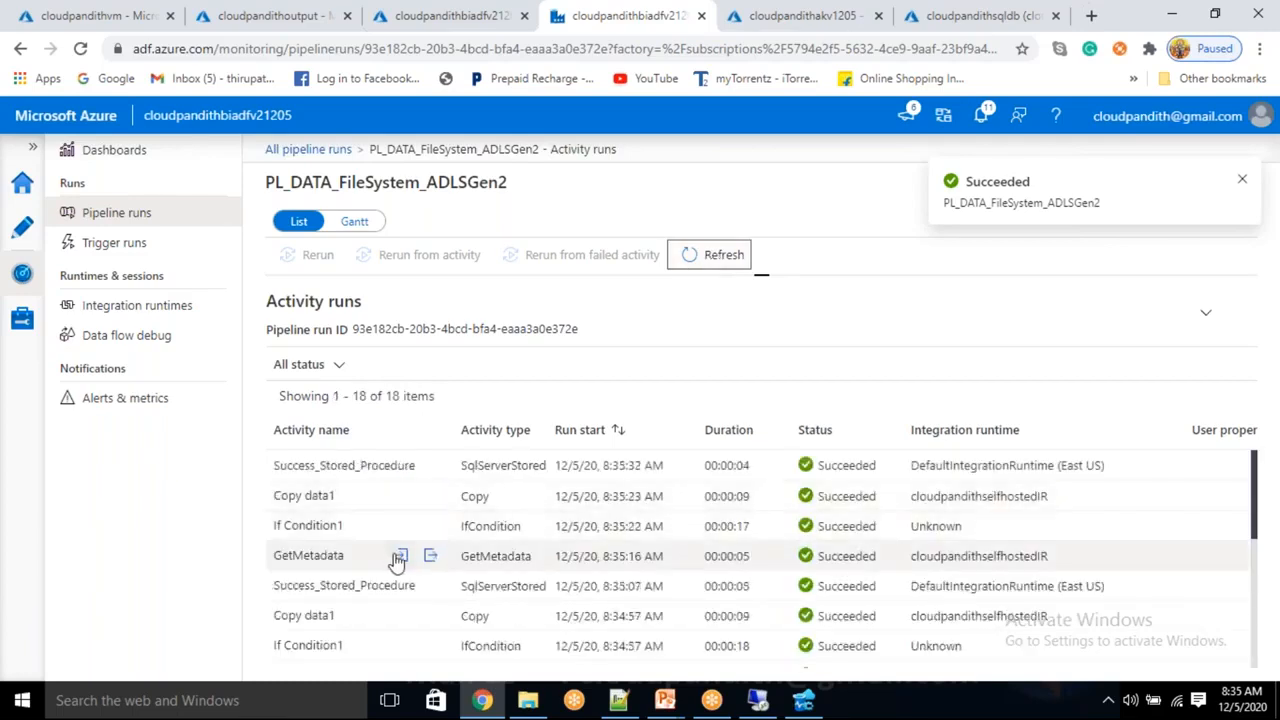
Inspect GetMetadata's cust4 input and the newest run's input and output JSON
{"action": "left_click", "coordinate": [400, 556]}
{"action": "left_click", "coordinate": [402, 556]}
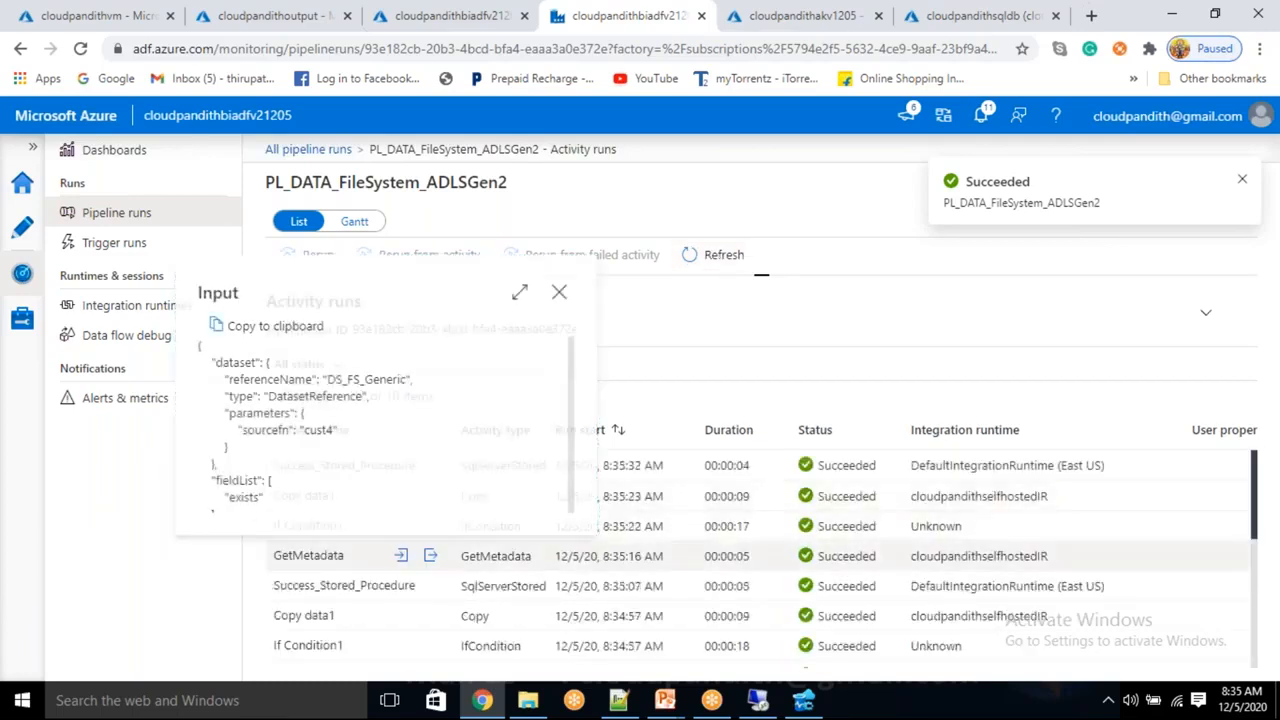
{"action": "left_click", "coordinate": [720, 256]}
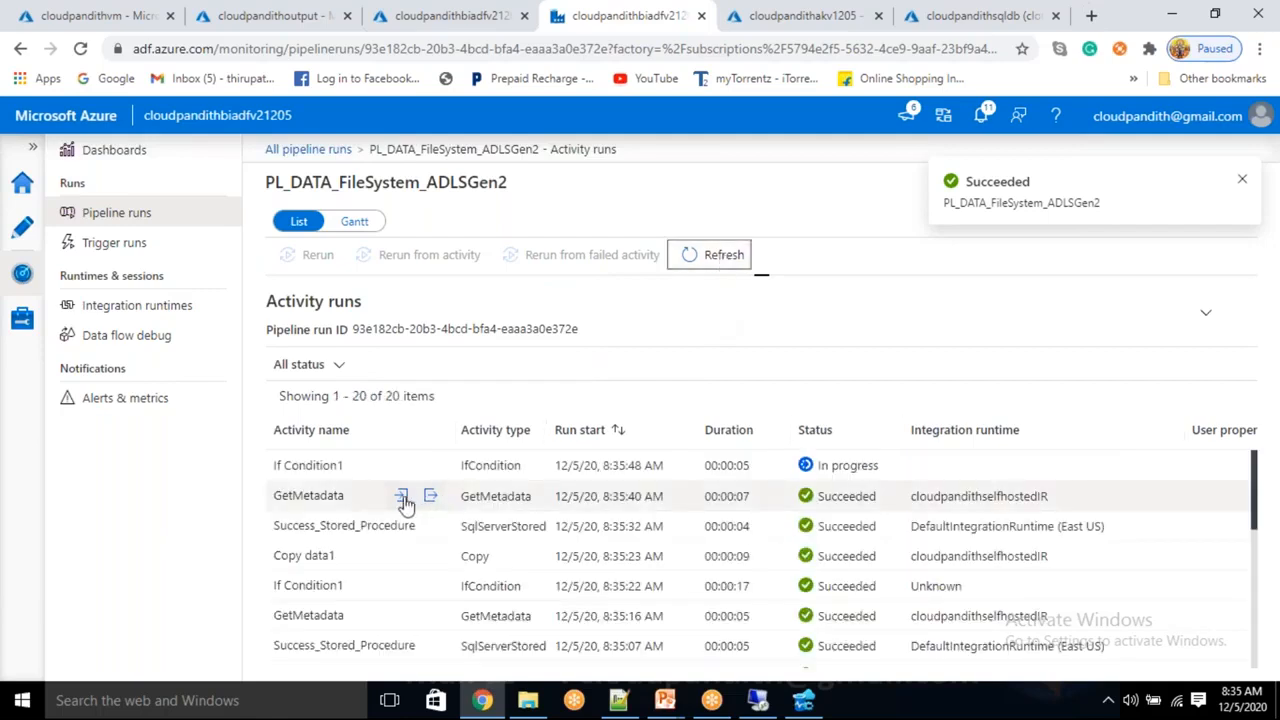
{"action": "left_click", "coordinate": [402, 497]}
{"action": "left_click", "coordinate": [432, 500]}
{"action": "left_click", "coordinate": [432, 500]}
{"action": "left_click", "coordinate": [432, 503]}
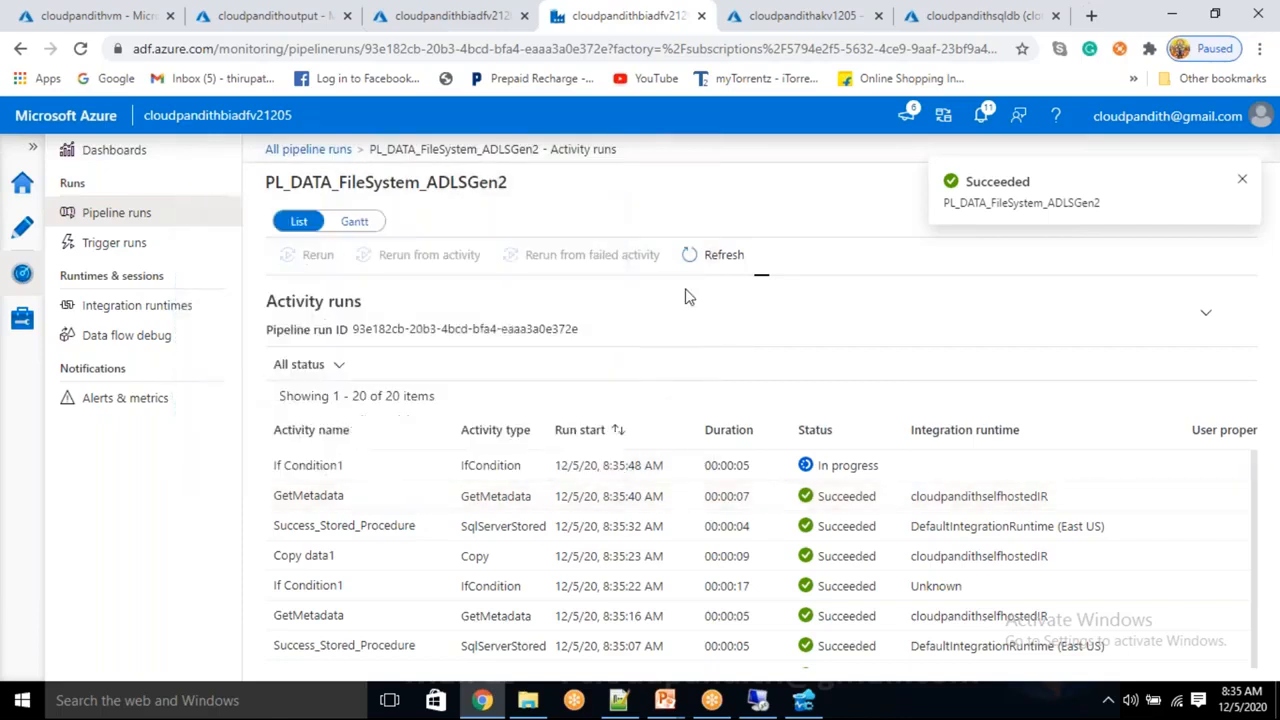
{"action": "left_click", "coordinate": [705, 256]}
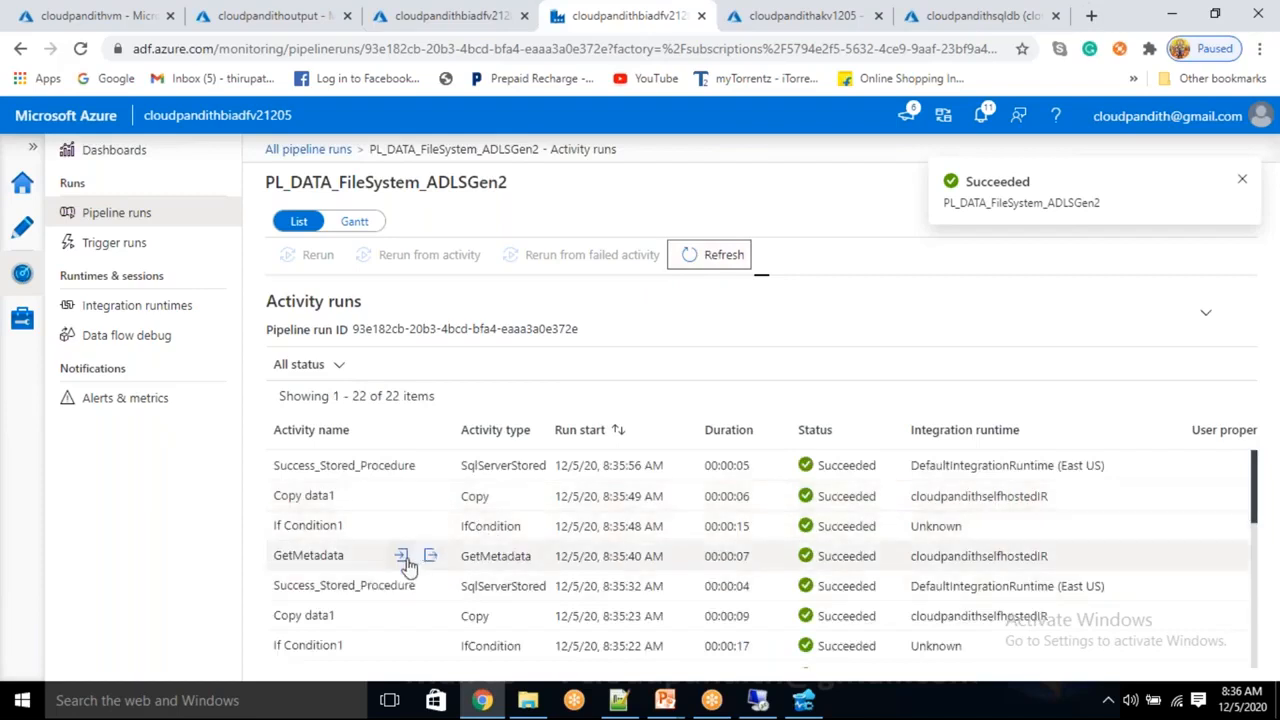
Check GetMetadata's cust6 input, enlarge the diagram, and return to the Author canvas
{"action": "left_click", "coordinate": [400, 555]}
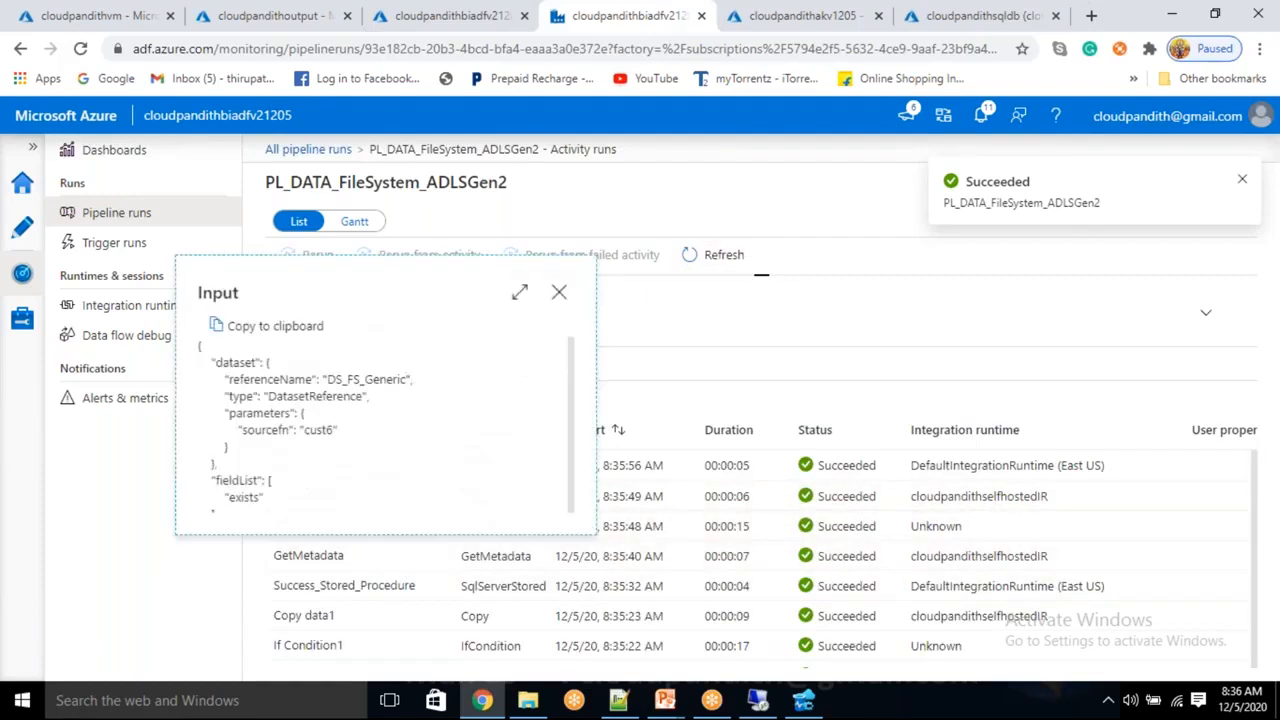
{"action": "left_click", "coordinate": [406, 556]}
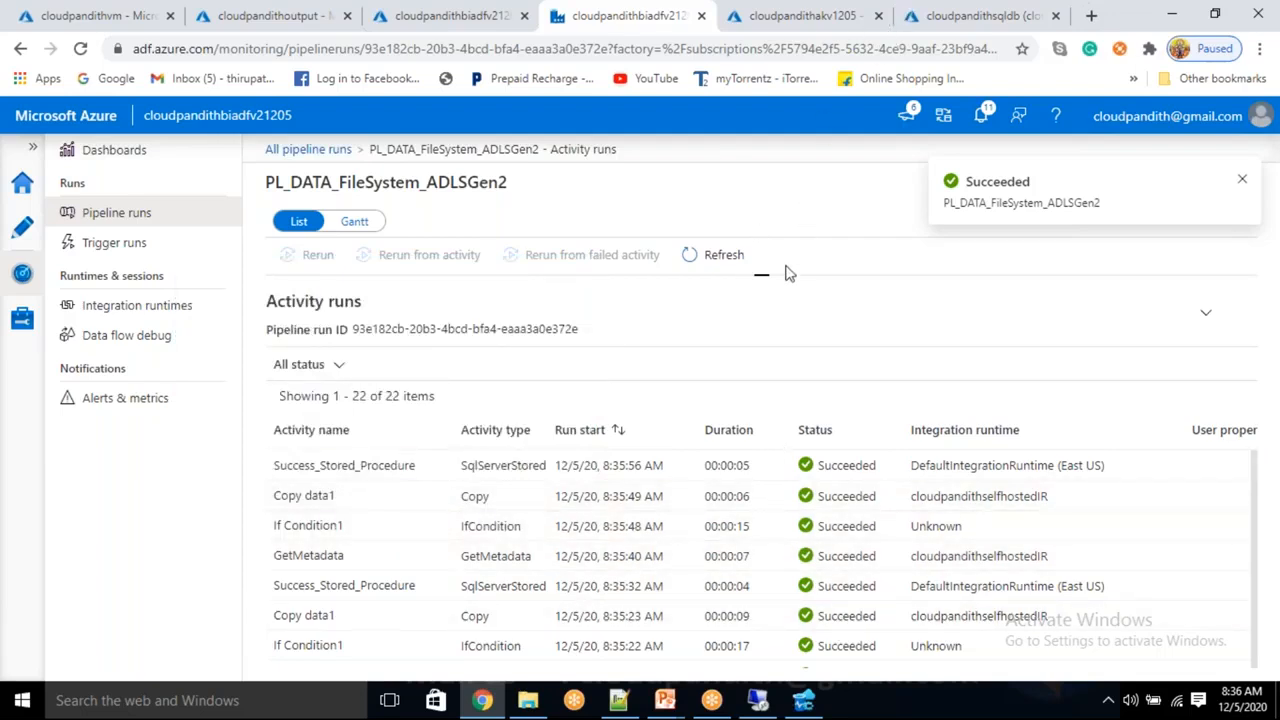
{"action": "left_click_drag", "start_coordinate": [765, 272], "coordinate": [762, 453]}
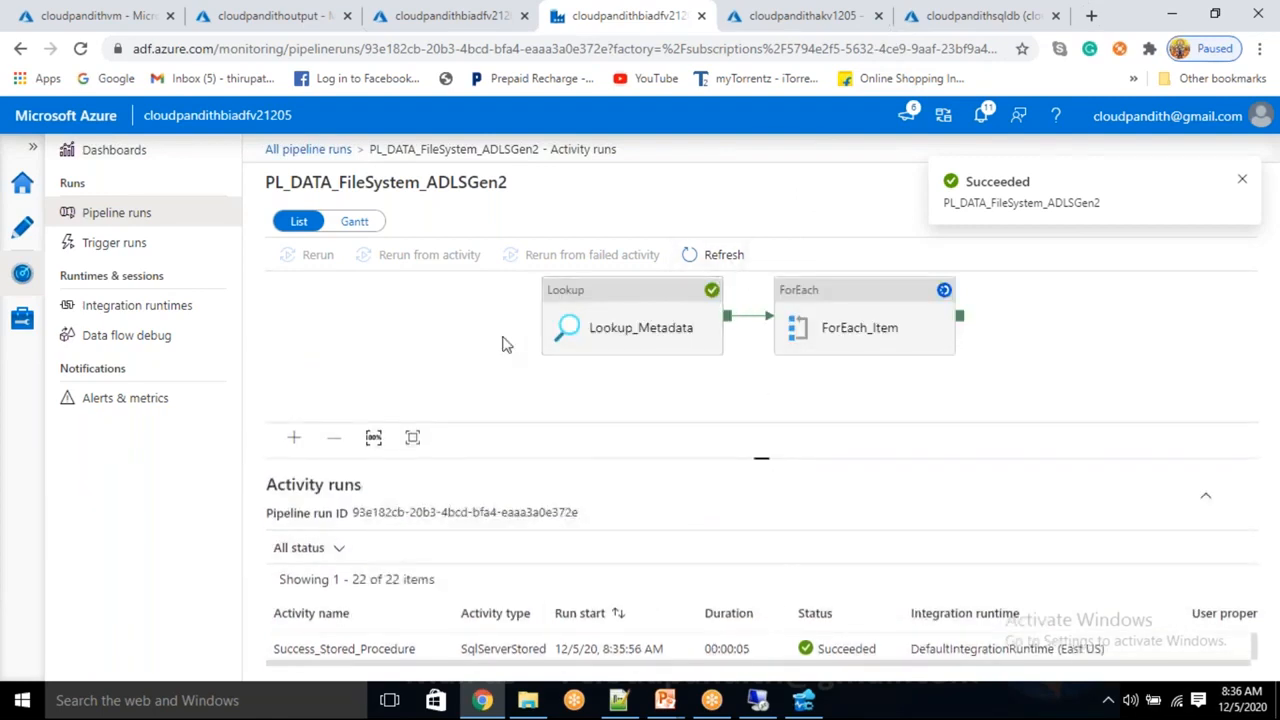
{"action": "left_click", "coordinate": [490, 374]}
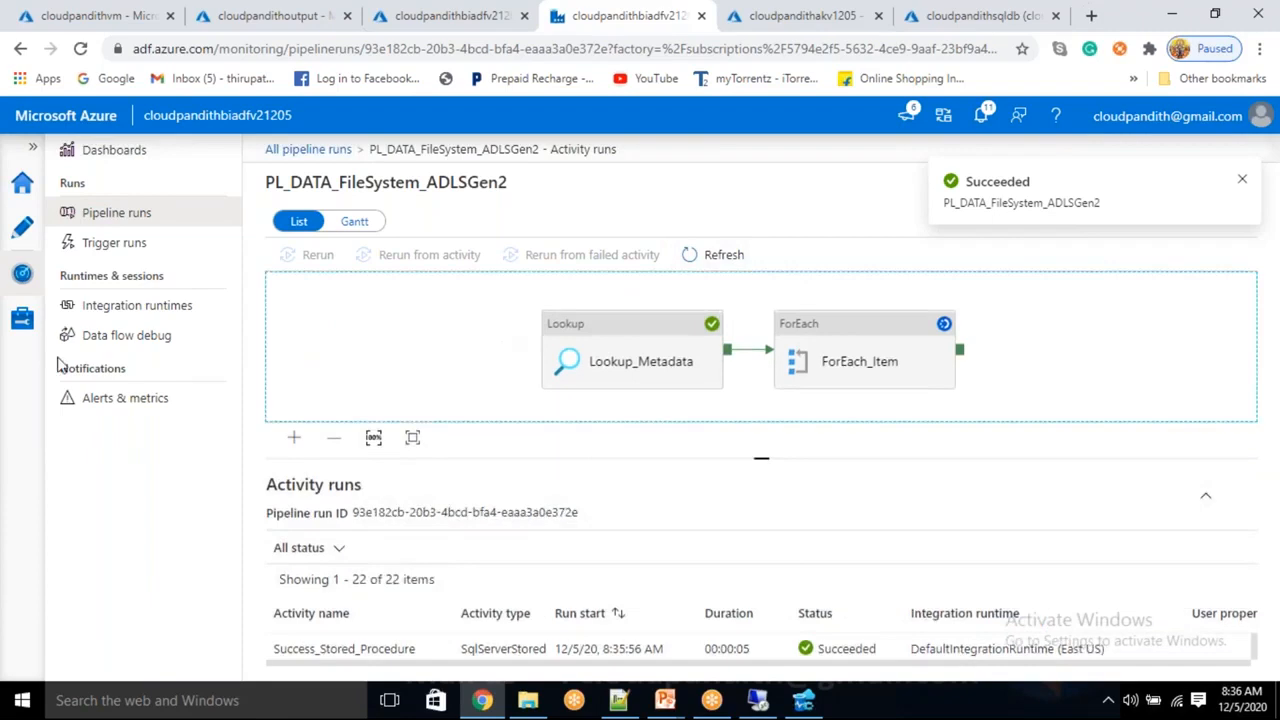
{"action": "left_click", "coordinate": [24, 228]}
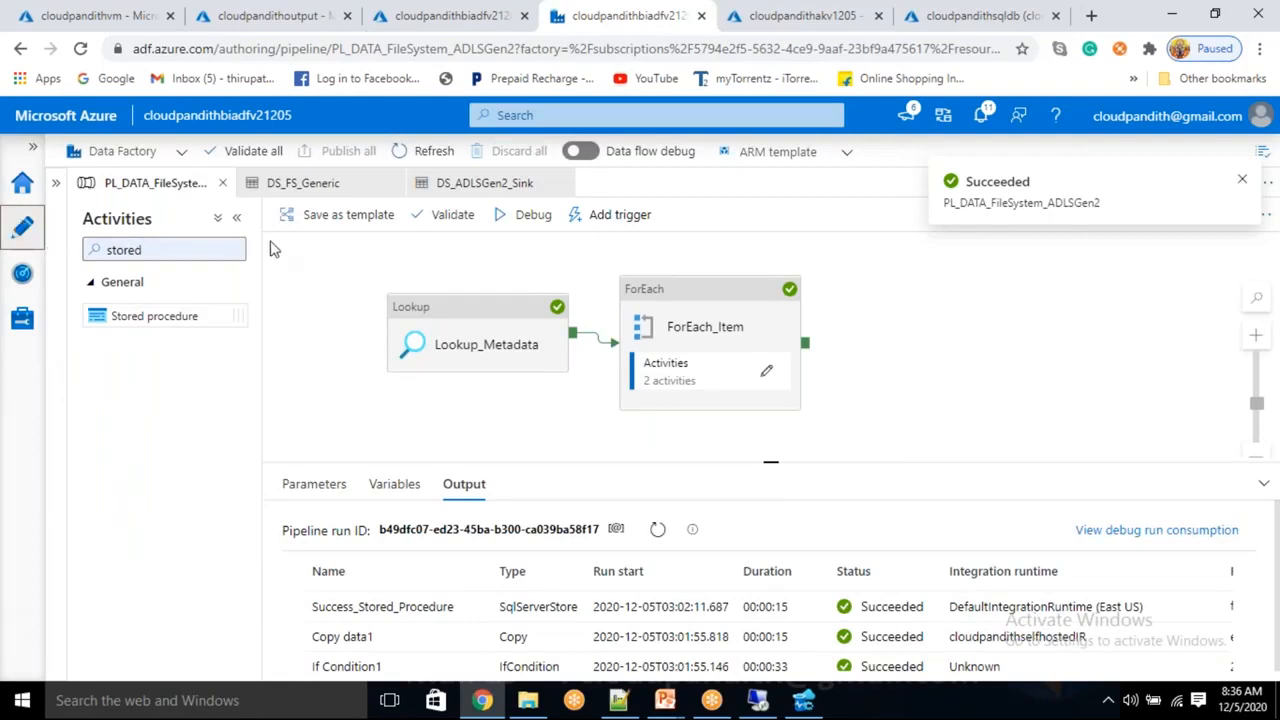
Add a new pipeline from Factory Resources and rename it Master_Pipeline
{"action": "left_click", "coordinate": [56, 183]}
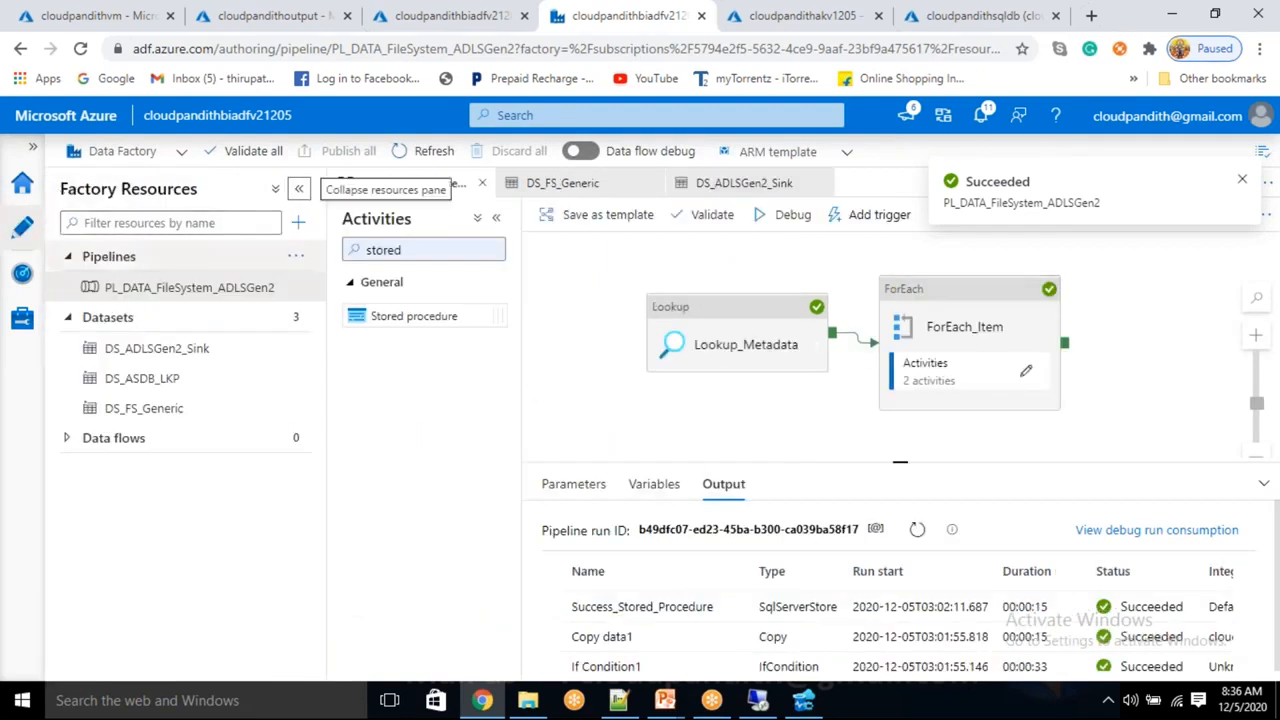
{"action": "left_click", "coordinate": [298, 222]}
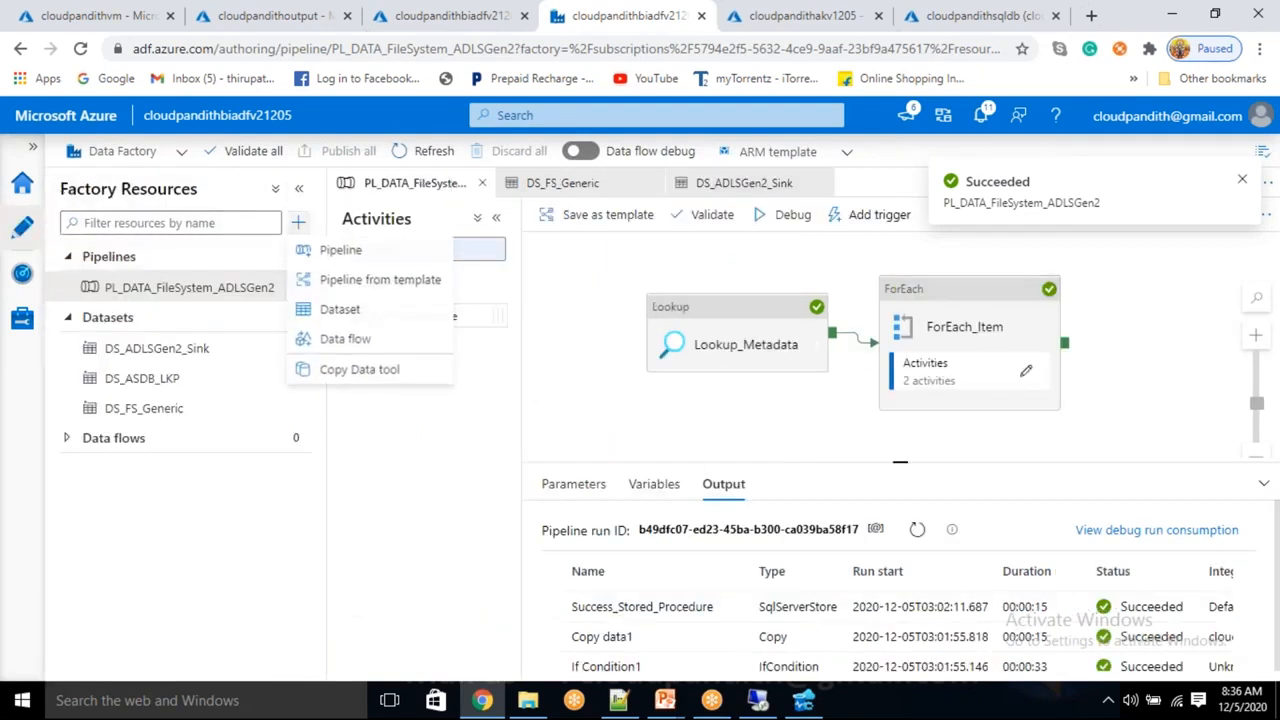
{"action": "left_click", "coordinate": [316, 249]}
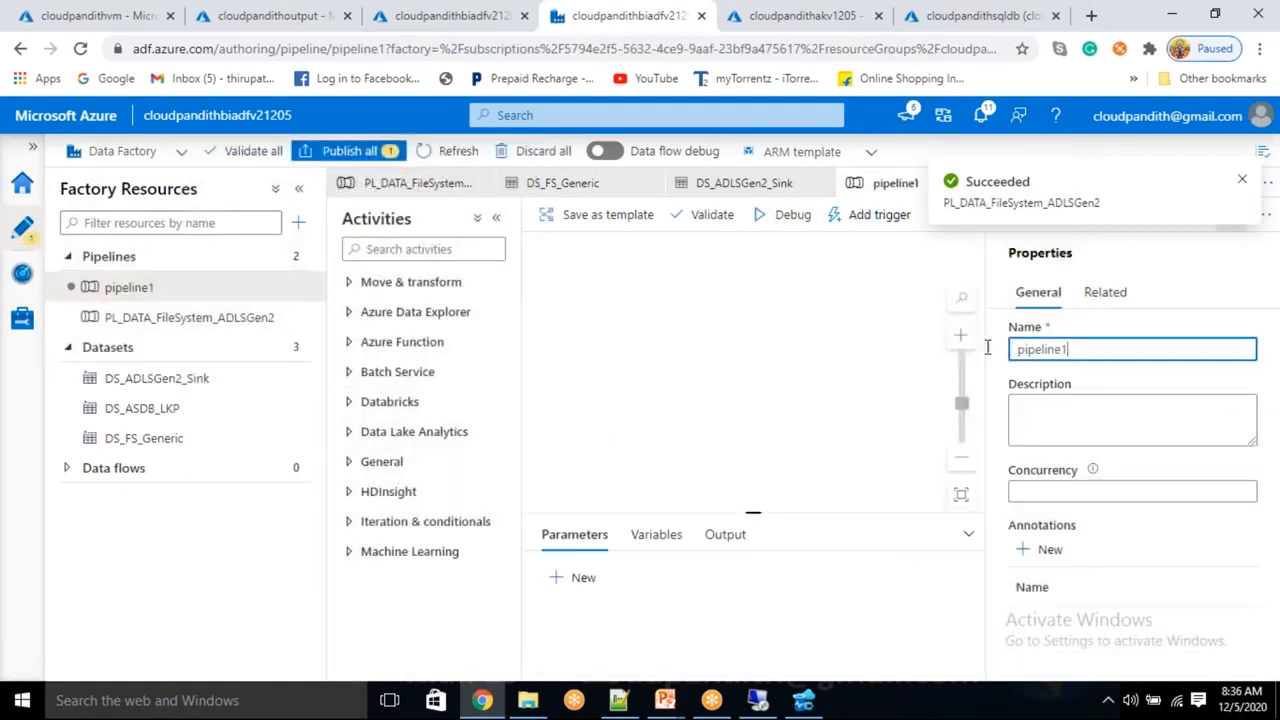
{"action": "type", "text": "Master_Pipeline"}
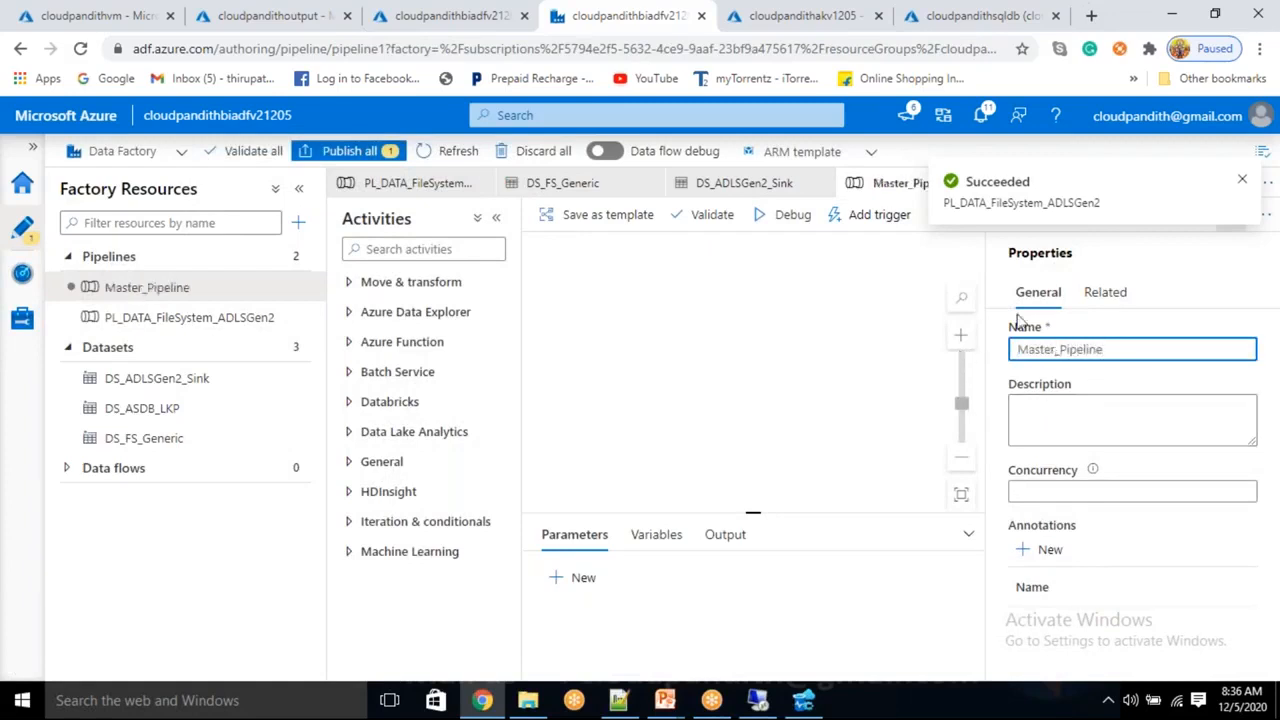
{"action": "left_click", "coordinate": [1242, 181]}
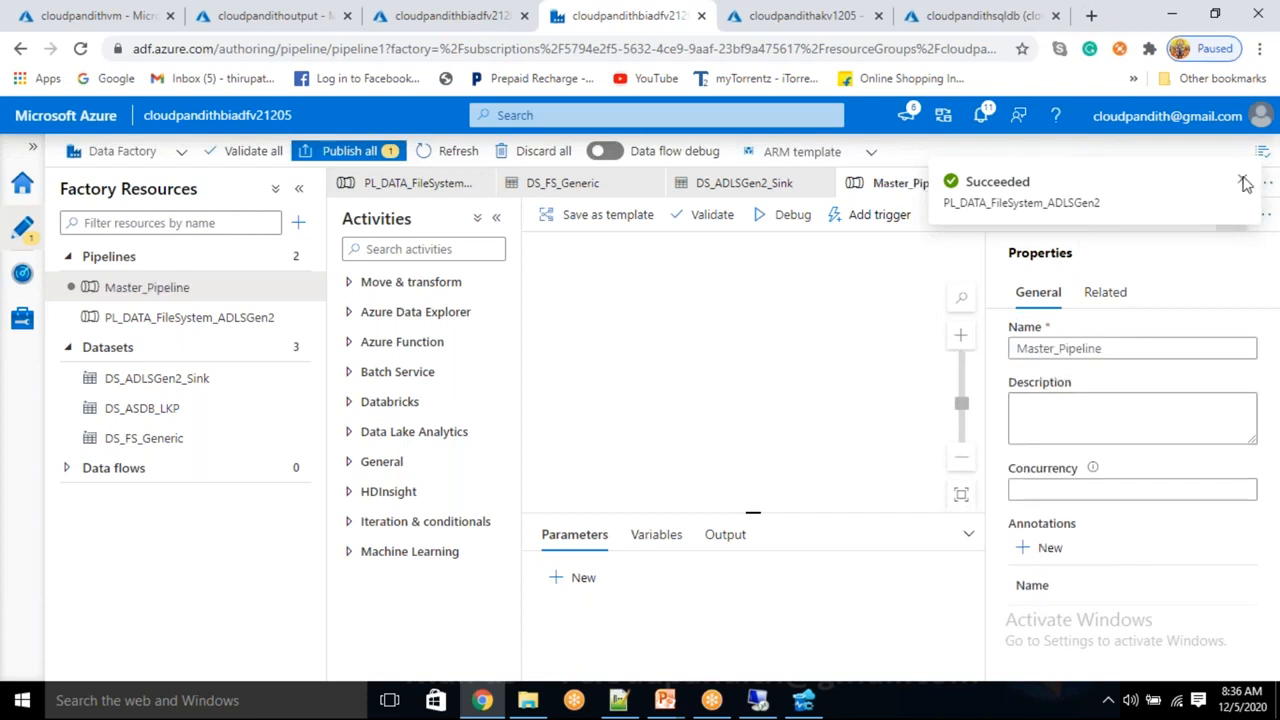
Browse the Move & transform activity group, then start searching the activity list
{"action": "left_click", "coordinate": [877, 372]}
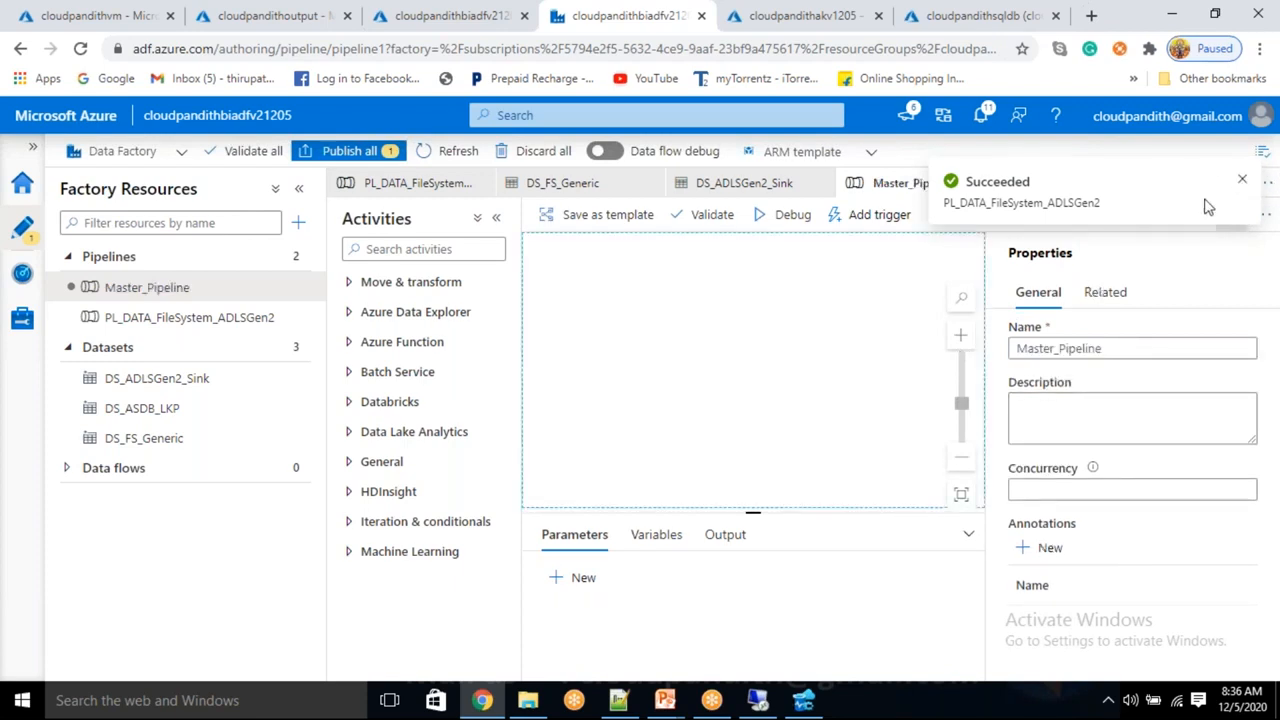
{"action": "left_click", "coordinate": [362, 285]}
{"action": "left_click", "coordinate": [362, 285]}
{"action": "left_click", "coordinate": [362, 285]}
{"action": "left_click", "coordinate": [362, 285]}
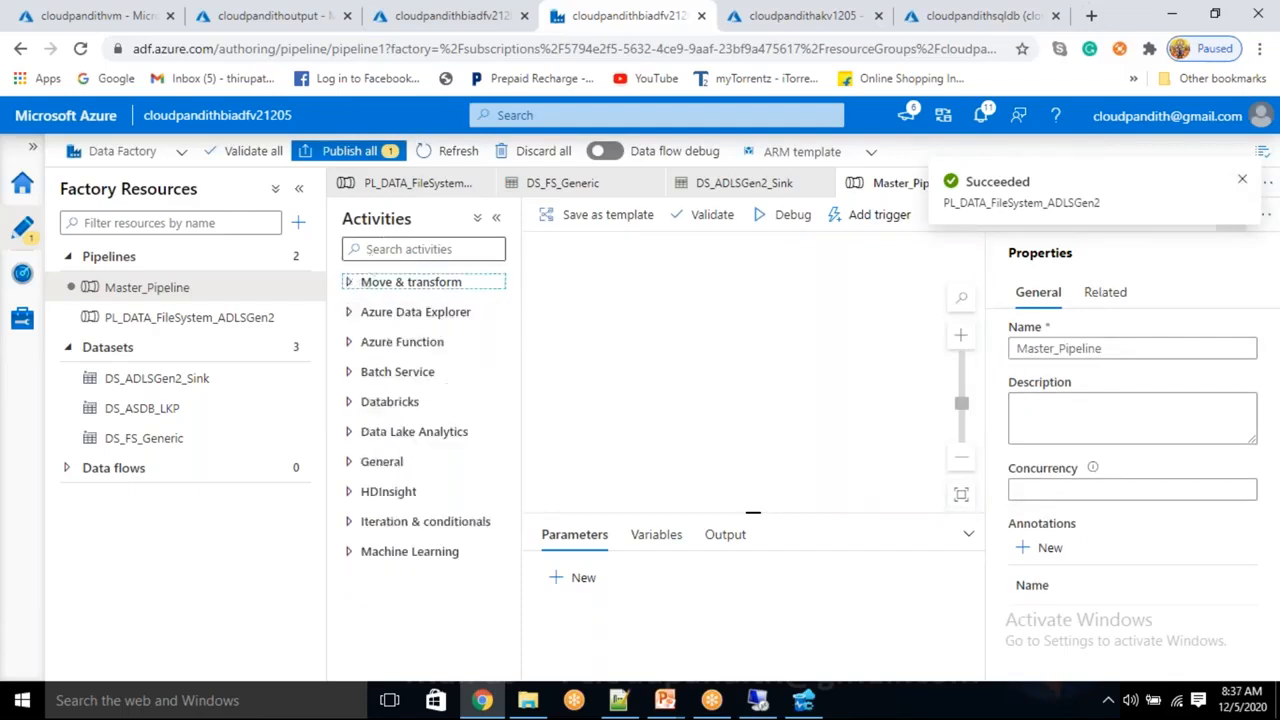
{"action": "left_click", "coordinate": [382, 248]}
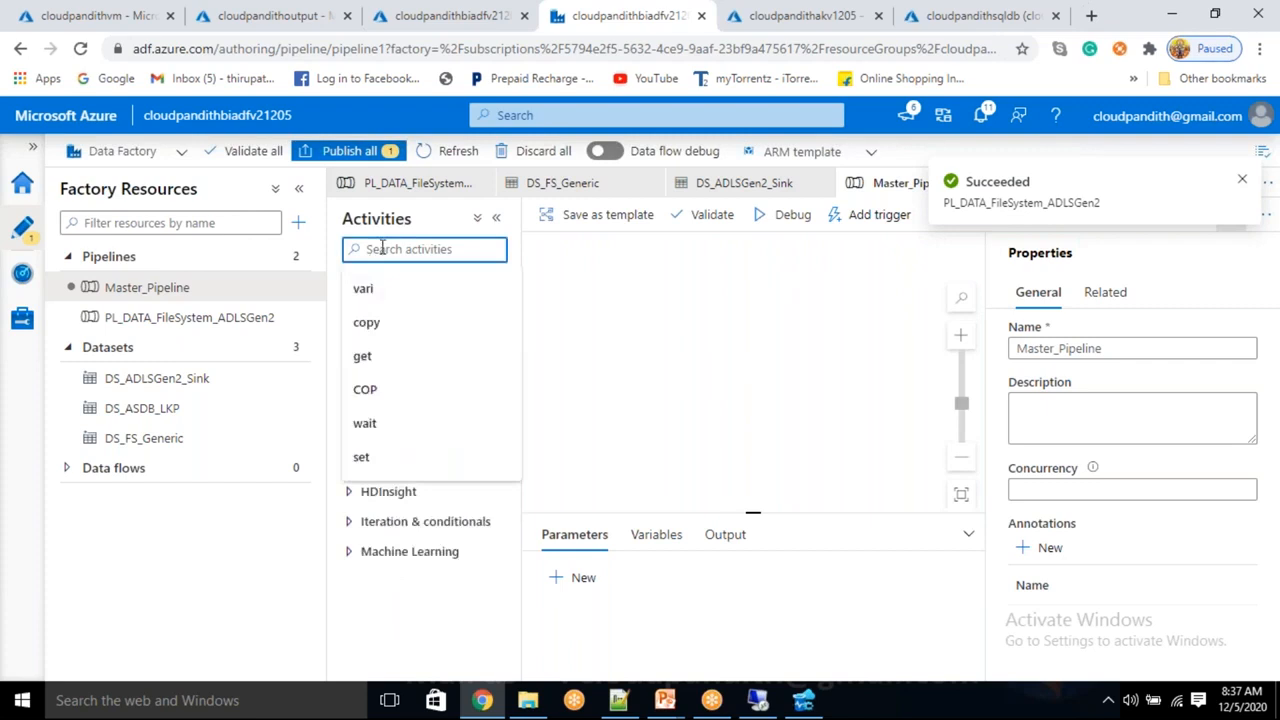
Search 'valida', drag a Validation activity onto the canvas, and nudge it up and left
{"action": "type", "text": "valida"}
{"action": "left_click_drag", "start_coordinate": [385, 316], "coordinate": [705, 338]}
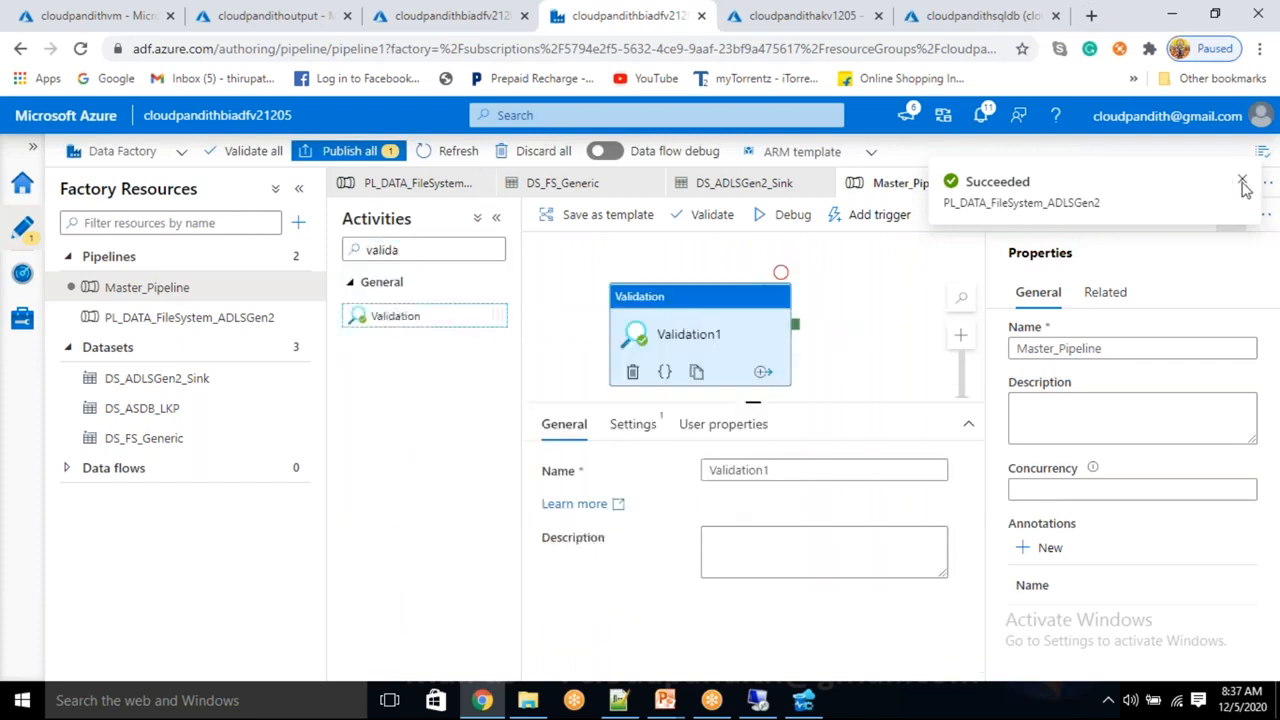
{"action": "triple_click", "coordinate": [1236, 233]}
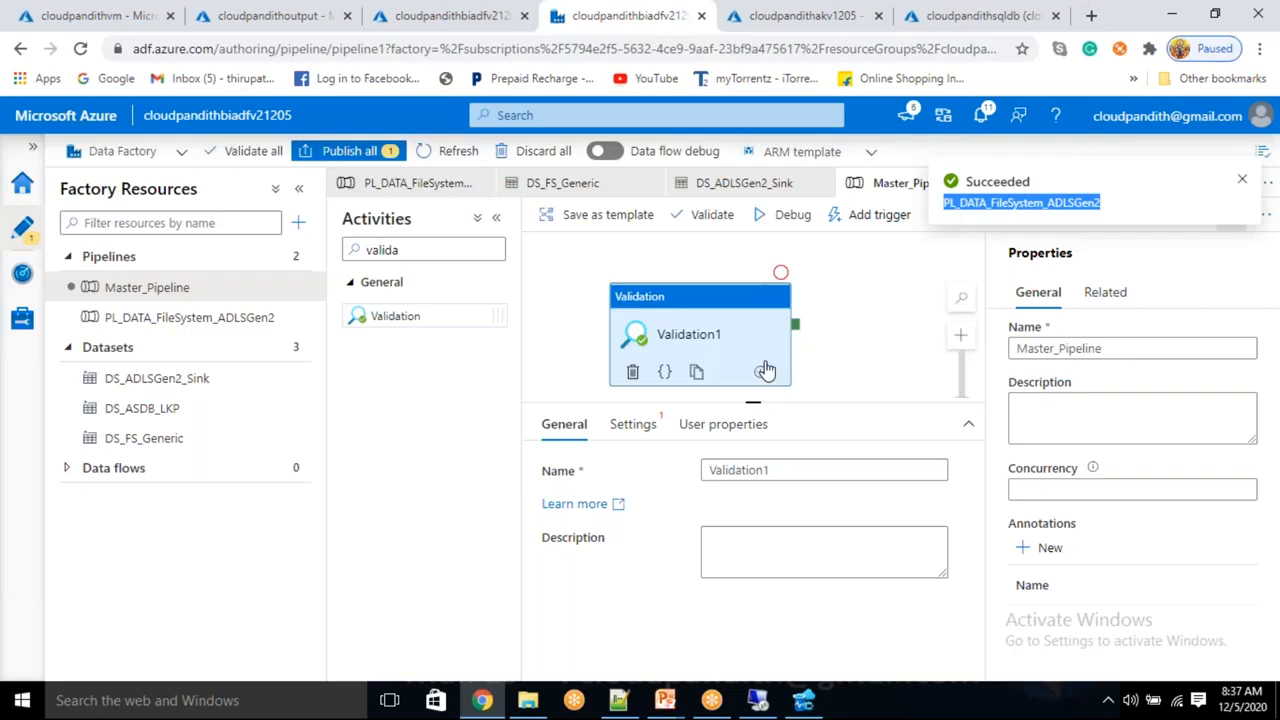
{"action": "left_click_drag", "start_coordinate": [700, 329], "coordinate": [677, 319]}
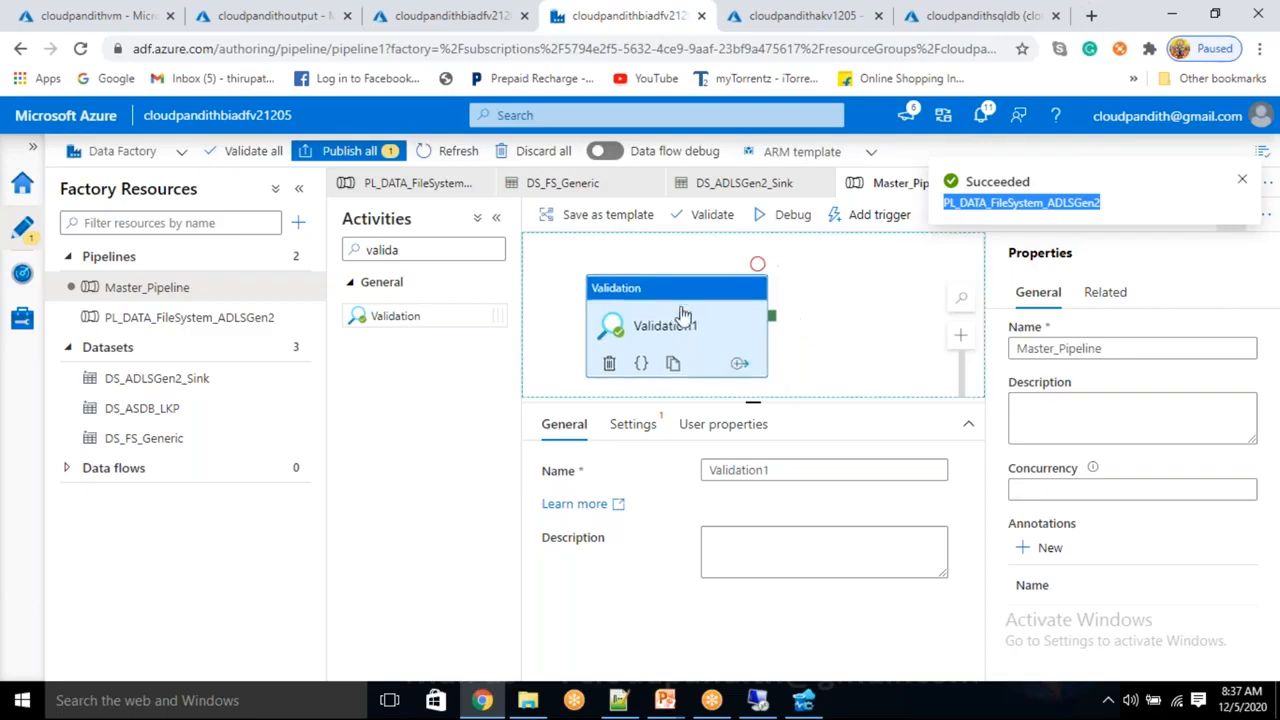
{"action": "left_click", "coordinate": [1240, 186]}
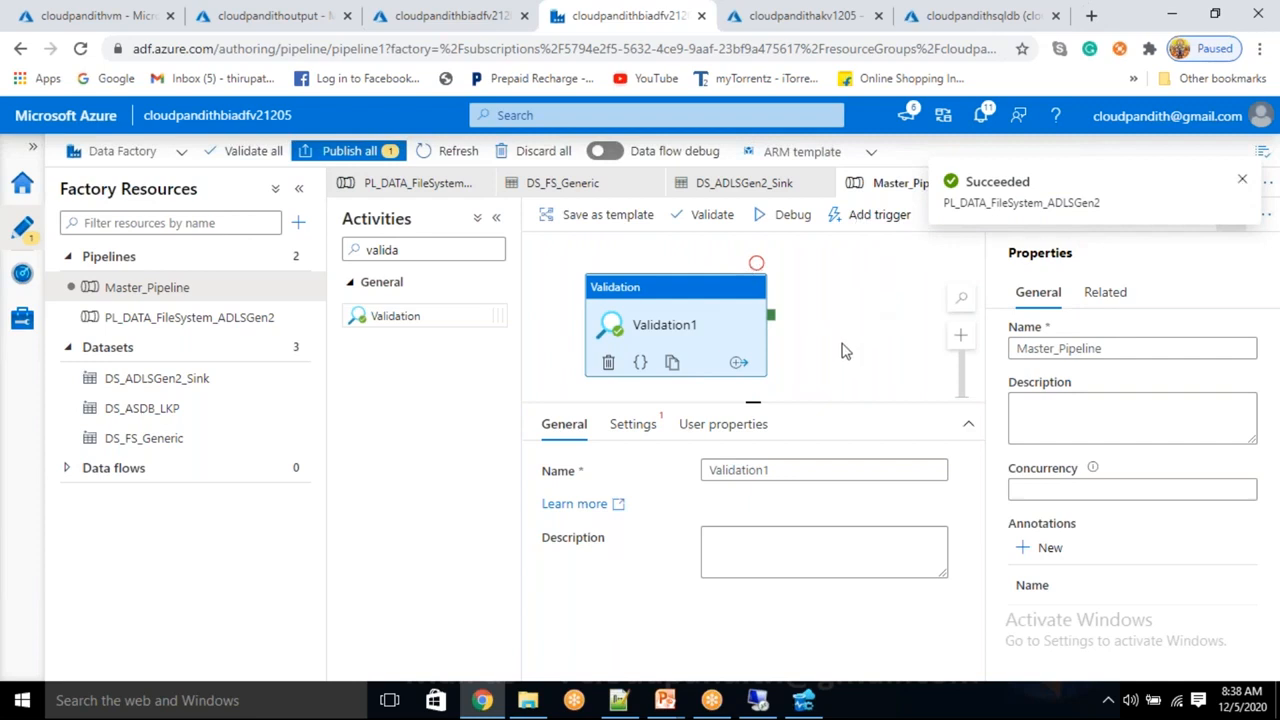
{"action": "left_click", "coordinate": [811, 518]}
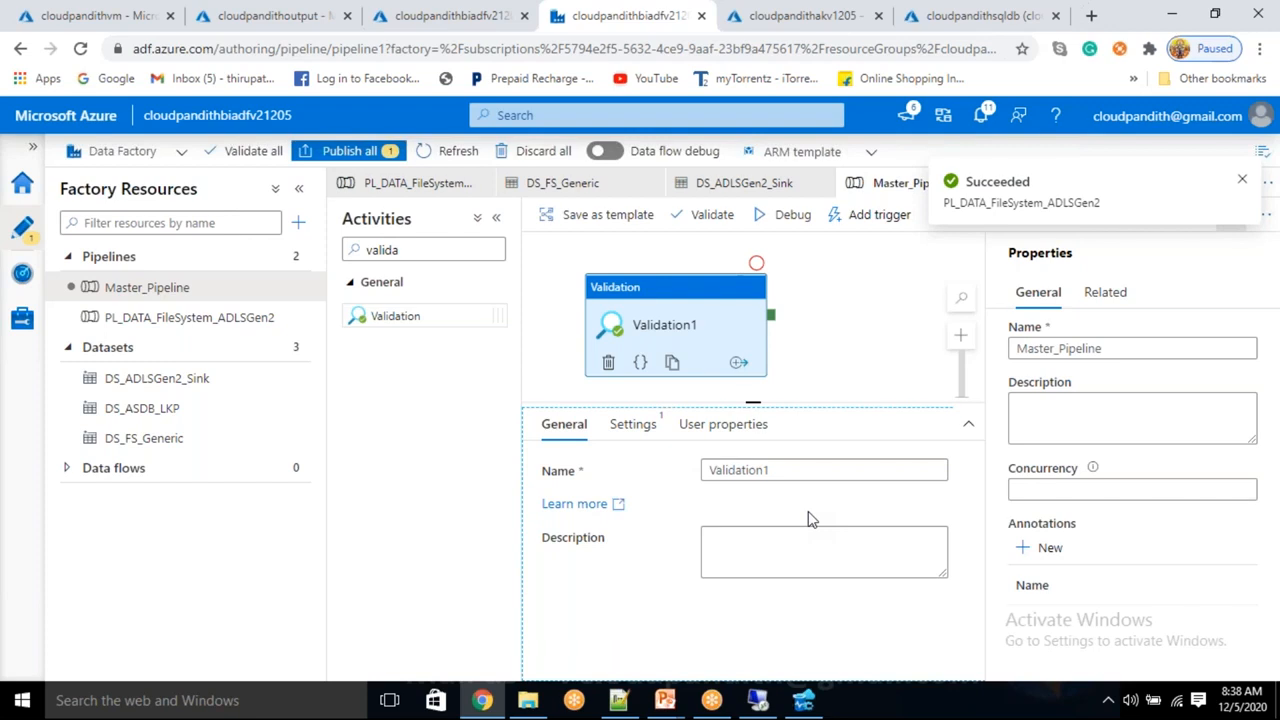
{"action": "left_click_drag", "start_coordinate": [700, 331], "coordinate": [686, 314]}
{"action": "left_click", "coordinate": [1244, 178]}
{"action": "double_click", "coordinate": [1227, 231]}
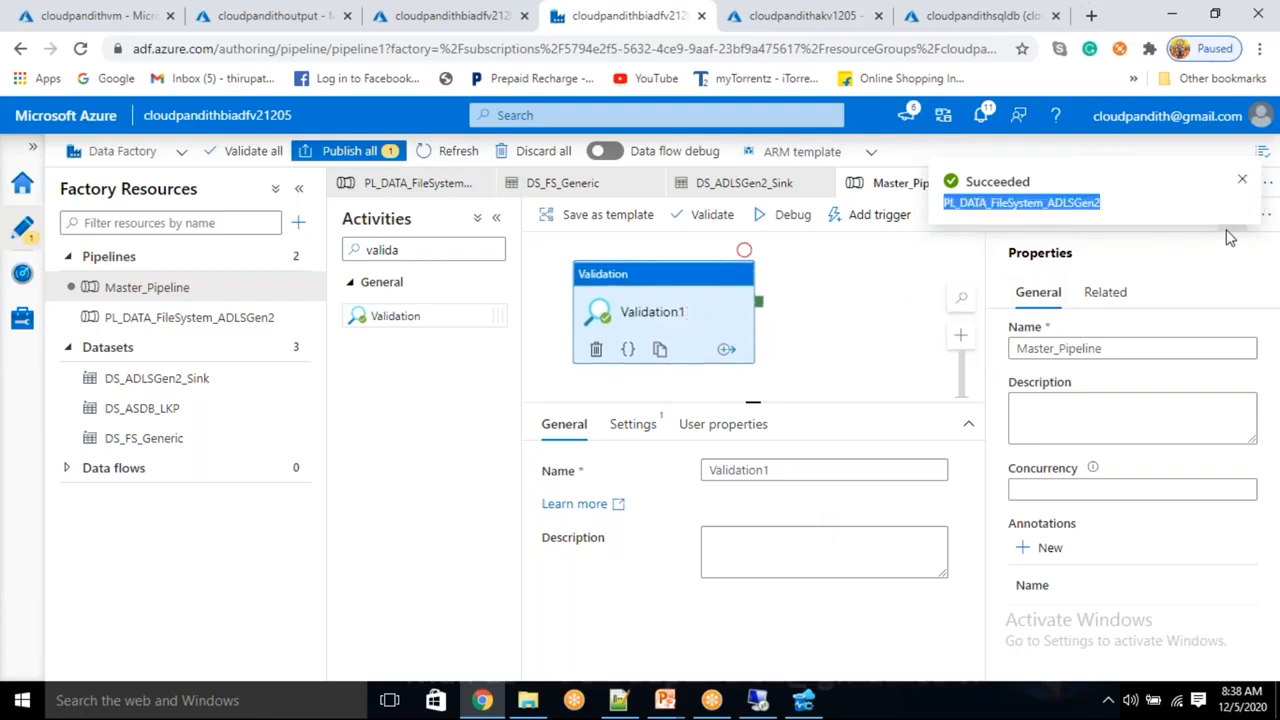
{"action": "left_click", "coordinate": [1245, 183]}
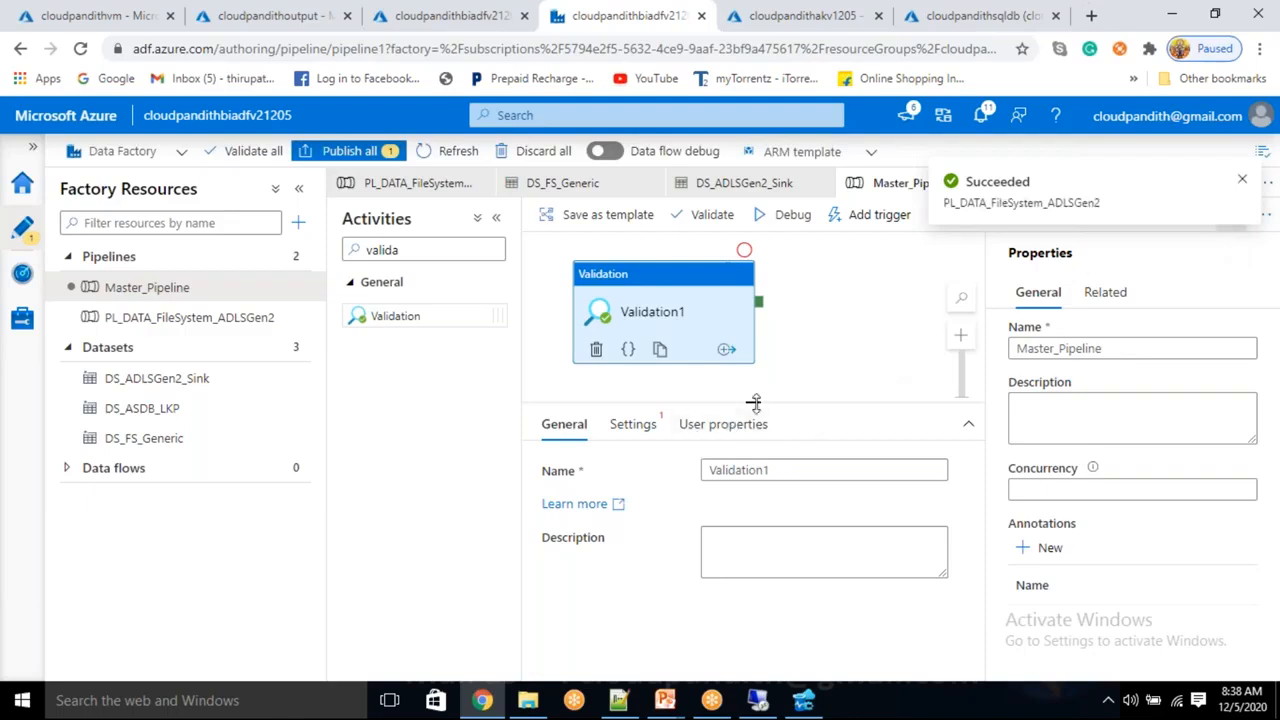
{"action": "left_click_drag", "start_coordinate": [754, 402], "coordinate": [753, 440]}
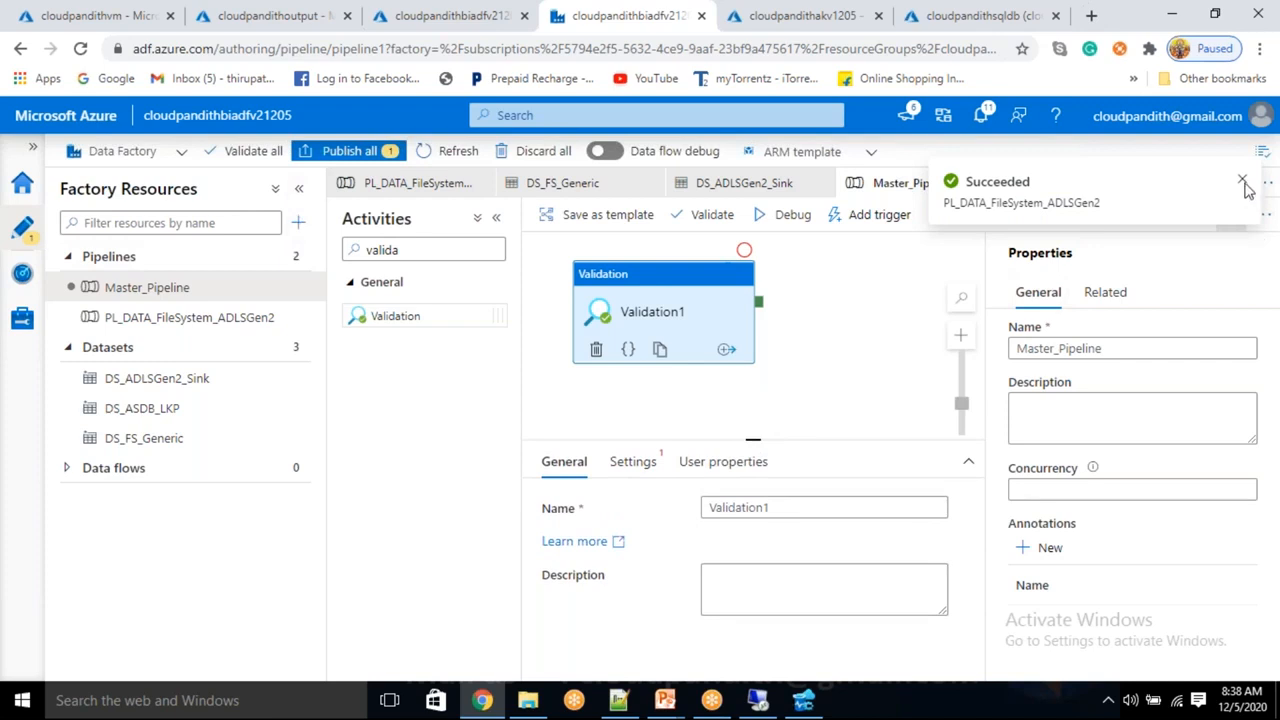
{"action": "double_click", "coordinate": [1234, 225]}
{"action": "left_click", "coordinate": [1176, 214]}
{"action": "left_click", "coordinate": [880, 363]}
{"action": "left_click", "coordinate": [686, 316]}
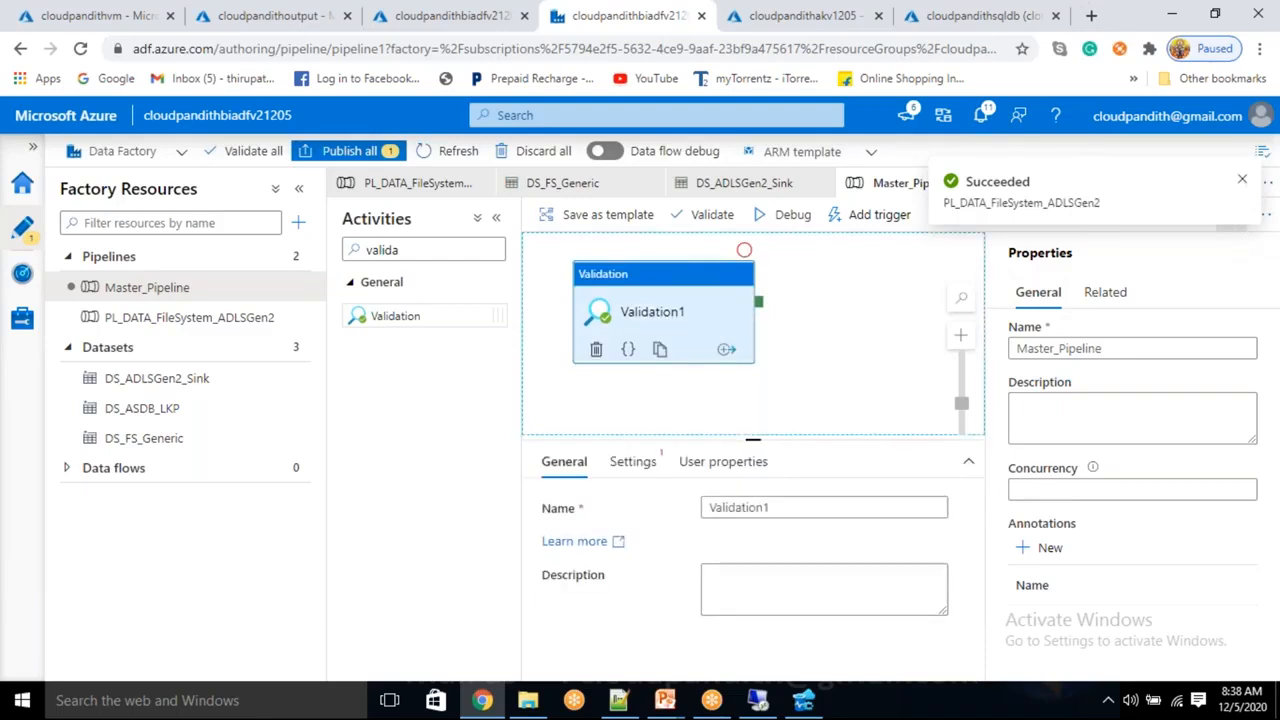
{"action": "left_click_drag", "start_coordinate": [683, 308], "coordinate": [678, 319]}
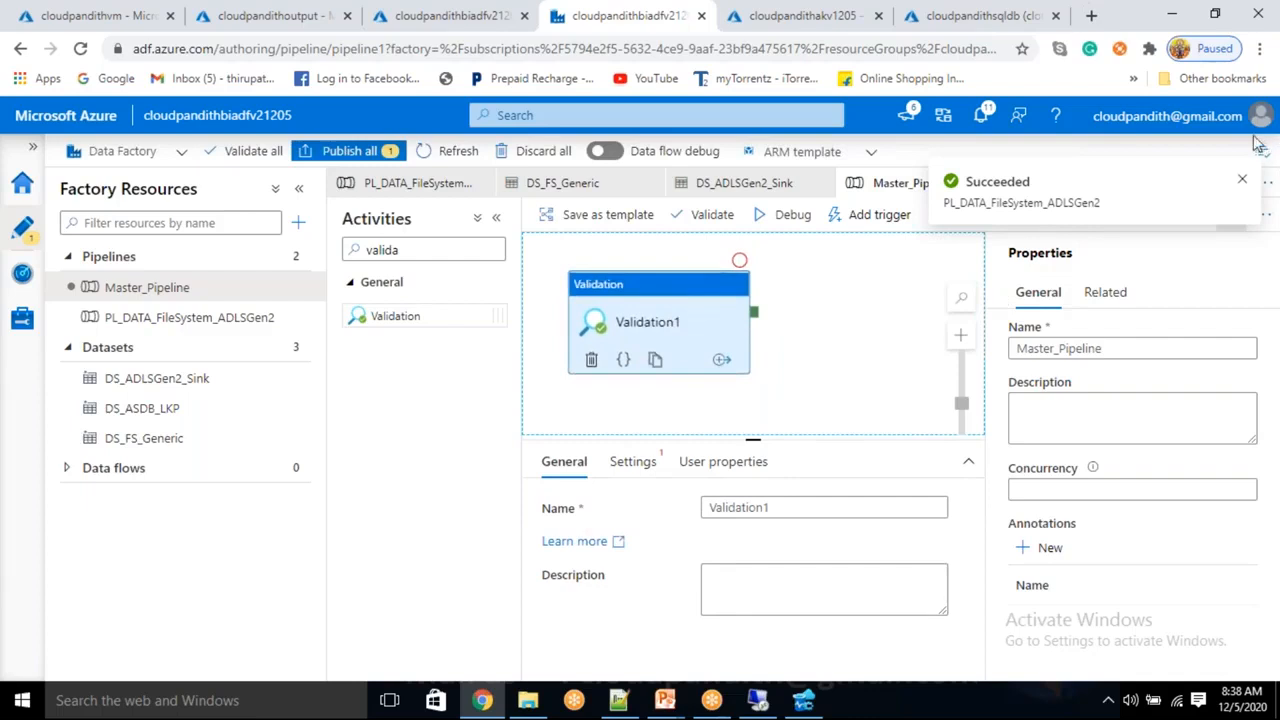
{"action": "left_click", "coordinate": [1243, 181]}
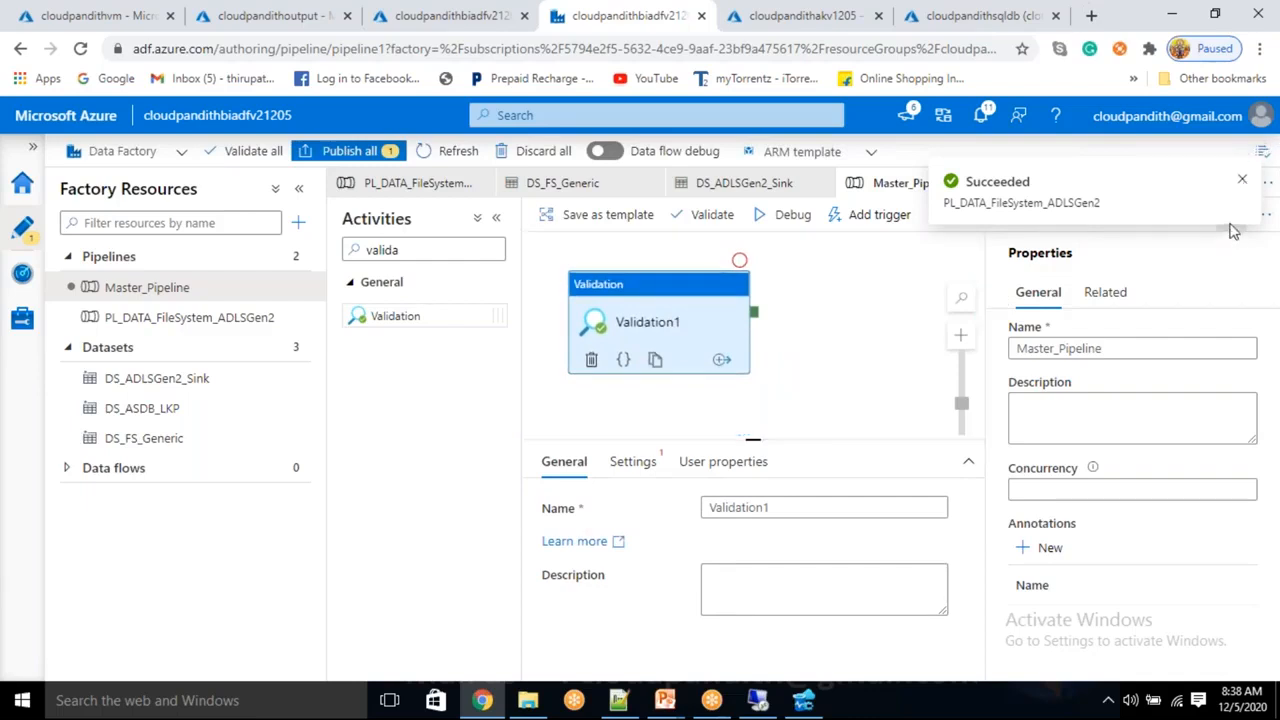
{"action": "double_click", "coordinate": [1229, 224]}
{"action": "double_click", "coordinate": [1236, 235]}
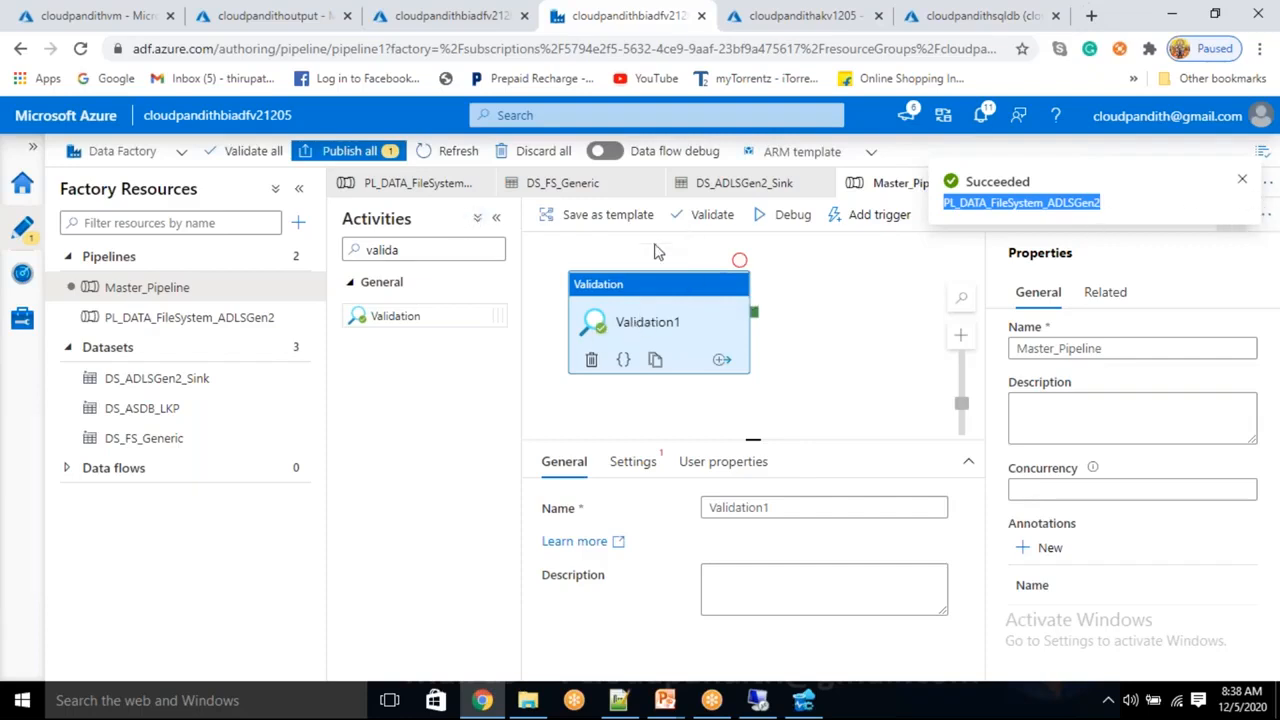
From Validation1's settings, start a new File System dataset in DelimitedText format
{"action": "left_click", "coordinate": [620, 472]}
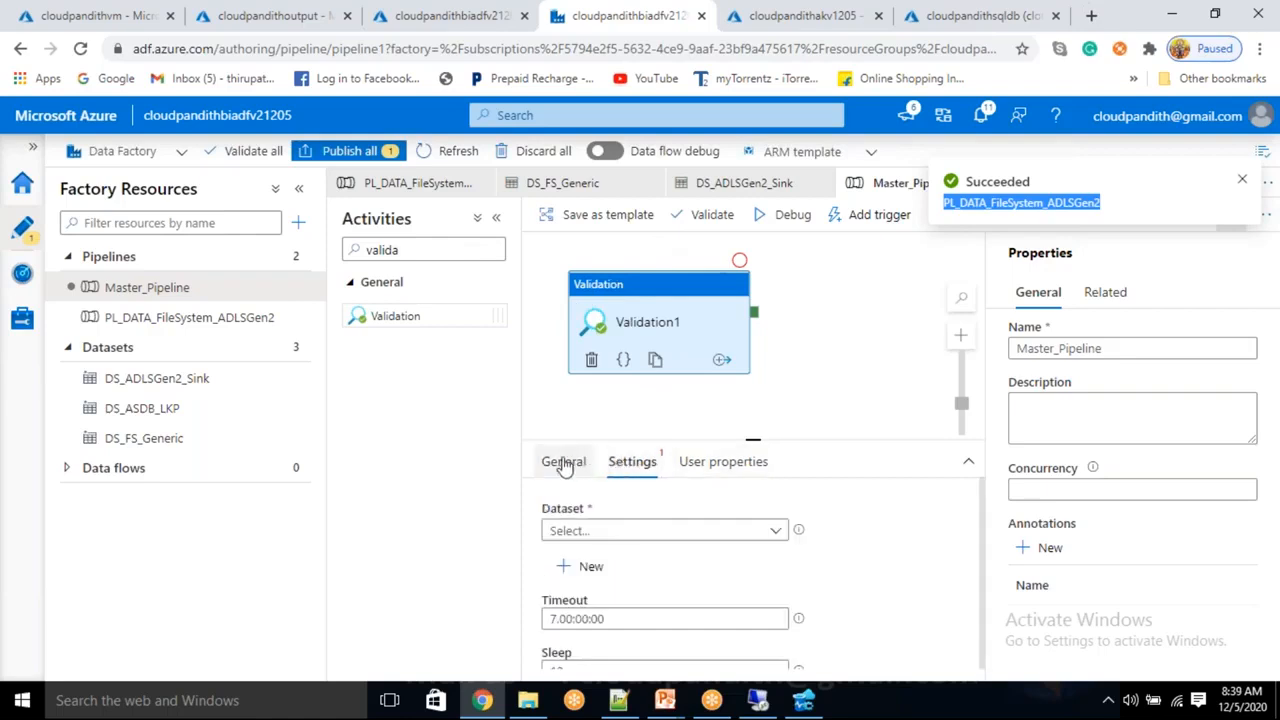
{"action": "left_click", "coordinate": [583, 567]}
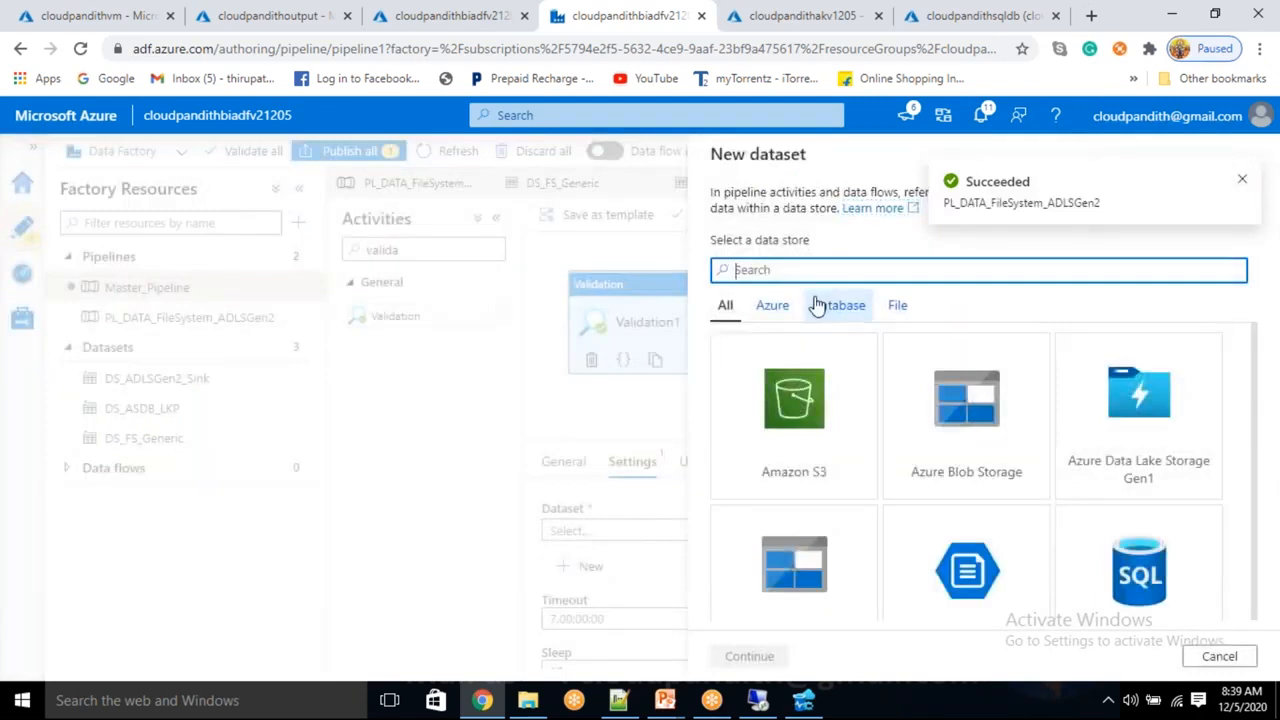
{"action": "type", "text": "file"}
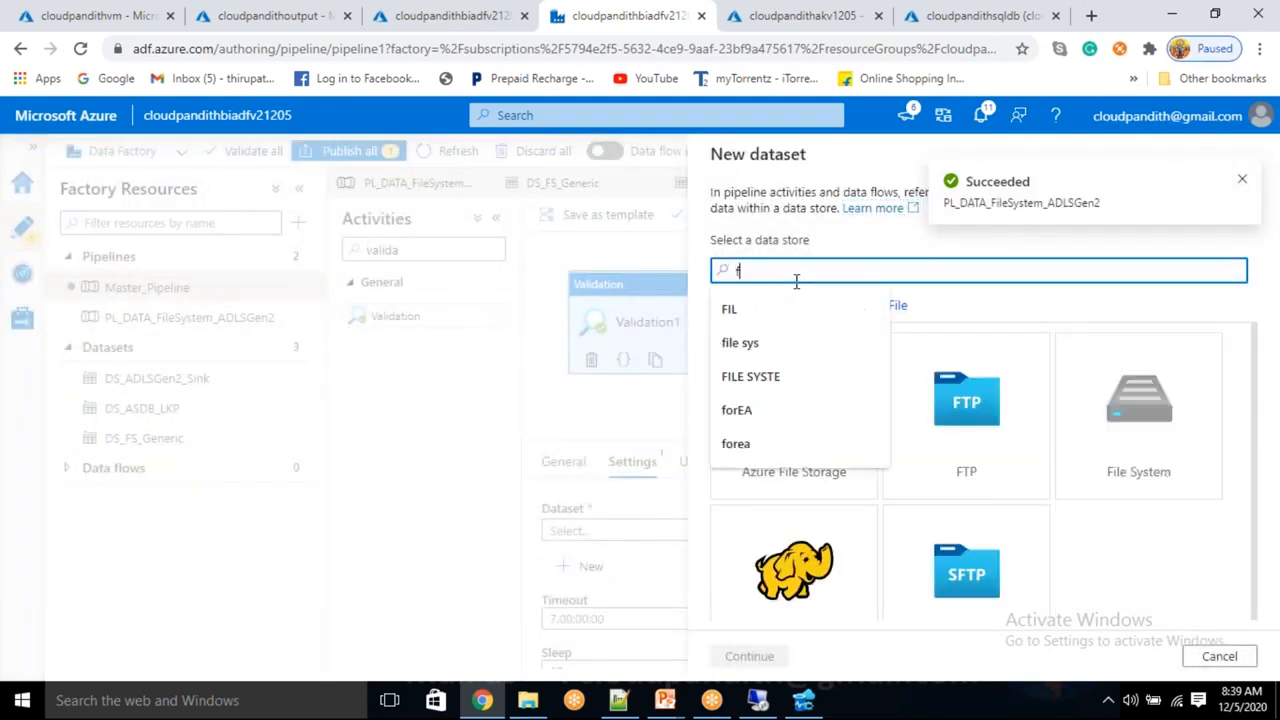
{"action": "key", "text": "BackSpace"}
{"action": "type", "text": "e"}
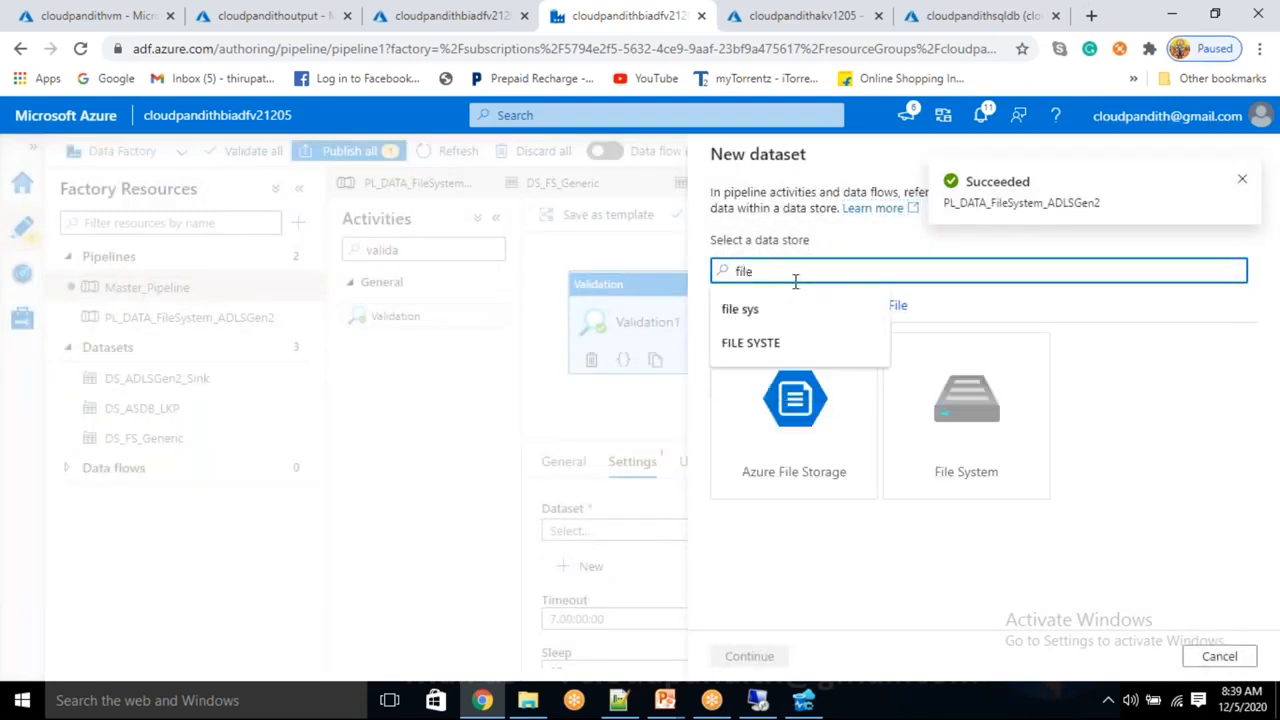
{"action": "left_click", "coordinate": [950, 425]}
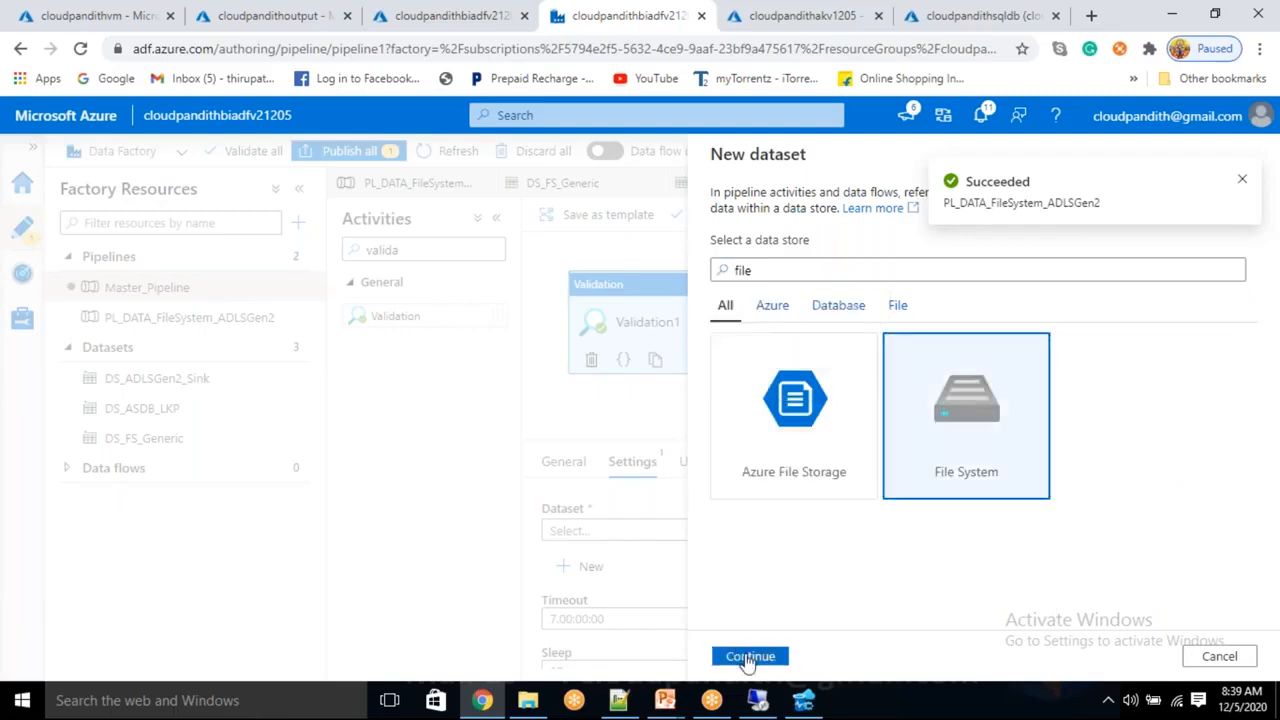
{"action": "left_click", "coordinate": [748, 657]}
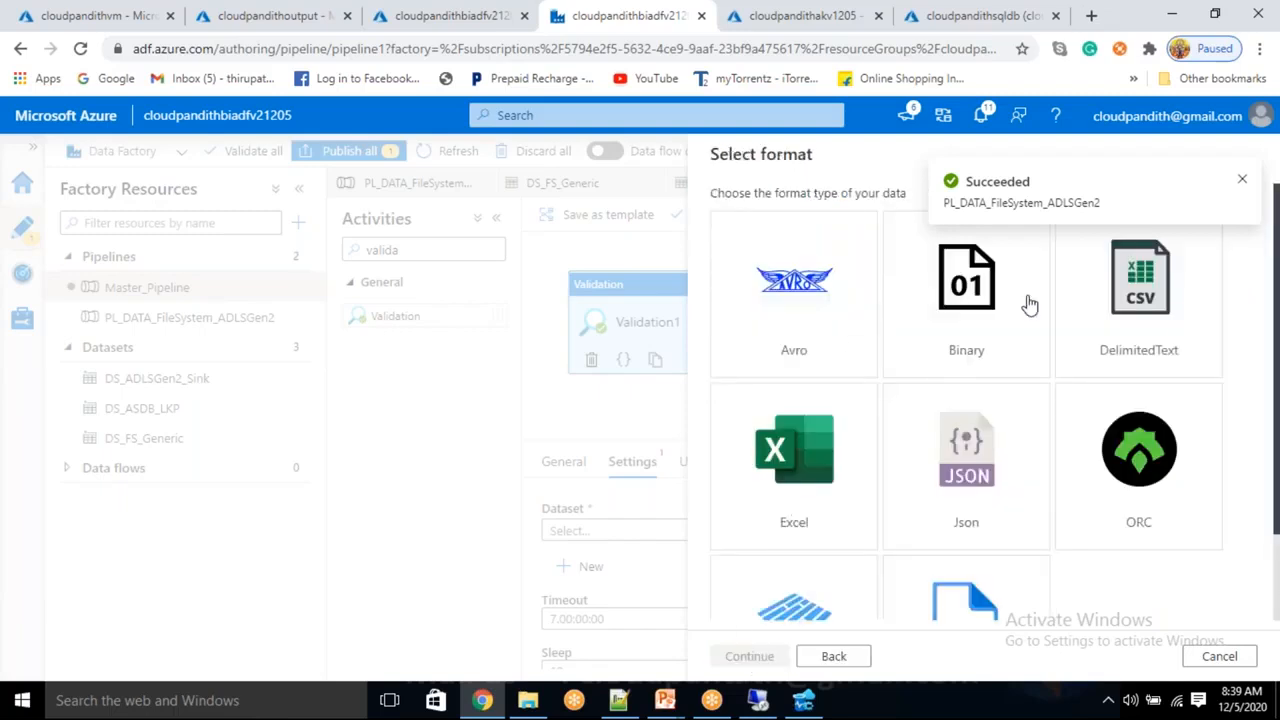
{"action": "left_click", "coordinate": [1140, 290]}
{"action": "left_click", "coordinate": [748, 656]}
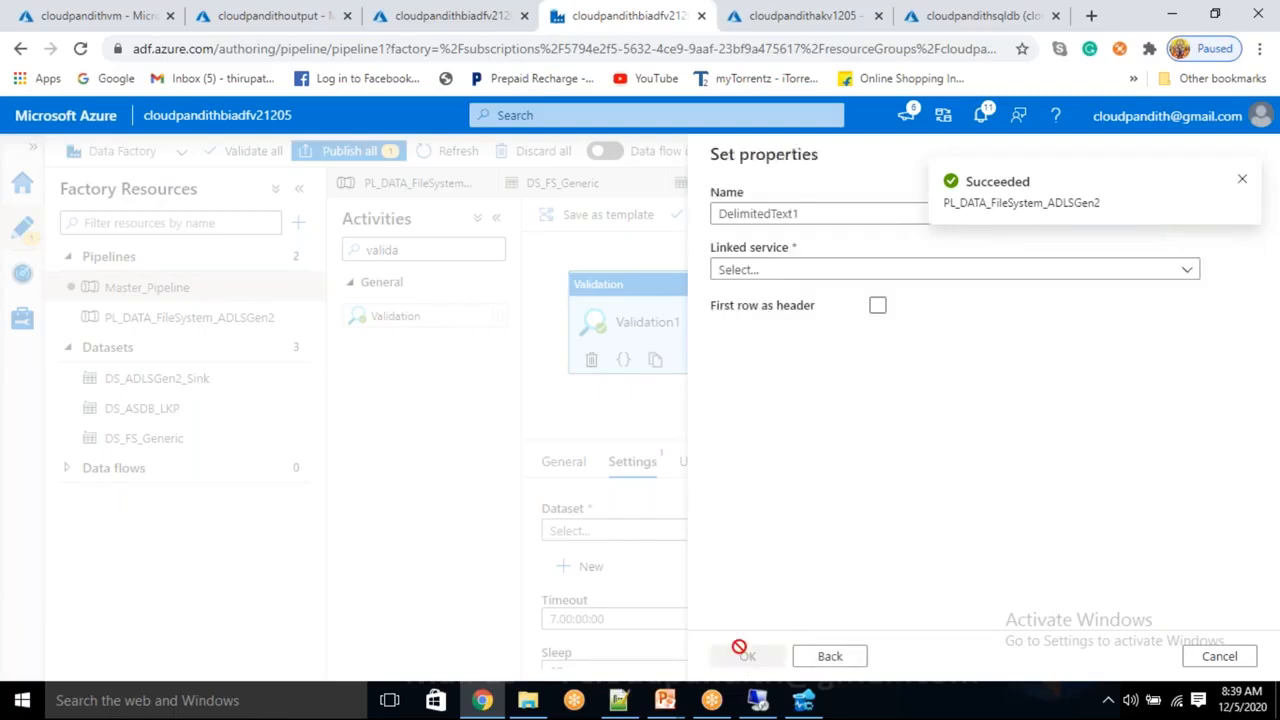
Name the dataset DS_Validation and link it to LS_FileSystem
{"action": "left_click_drag", "start_coordinate": [820, 211], "coordinate": [695, 230]}
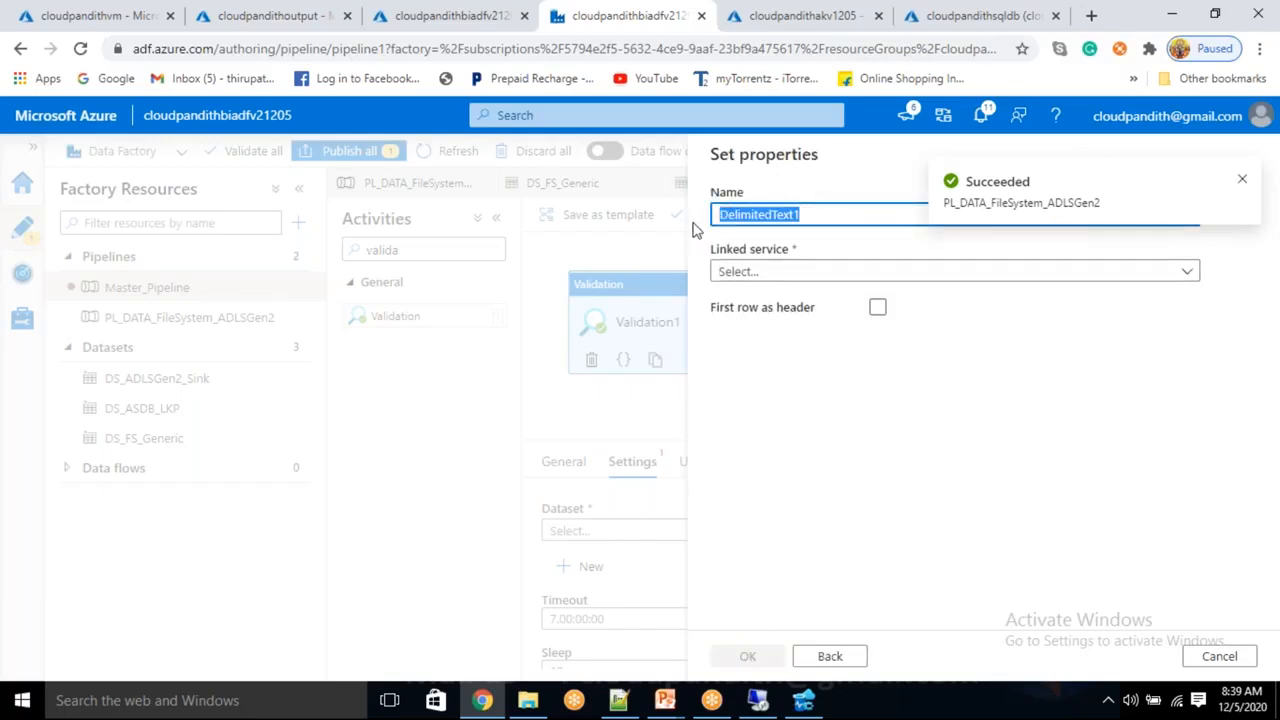
{"action": "key", "text": "BackSpace"}
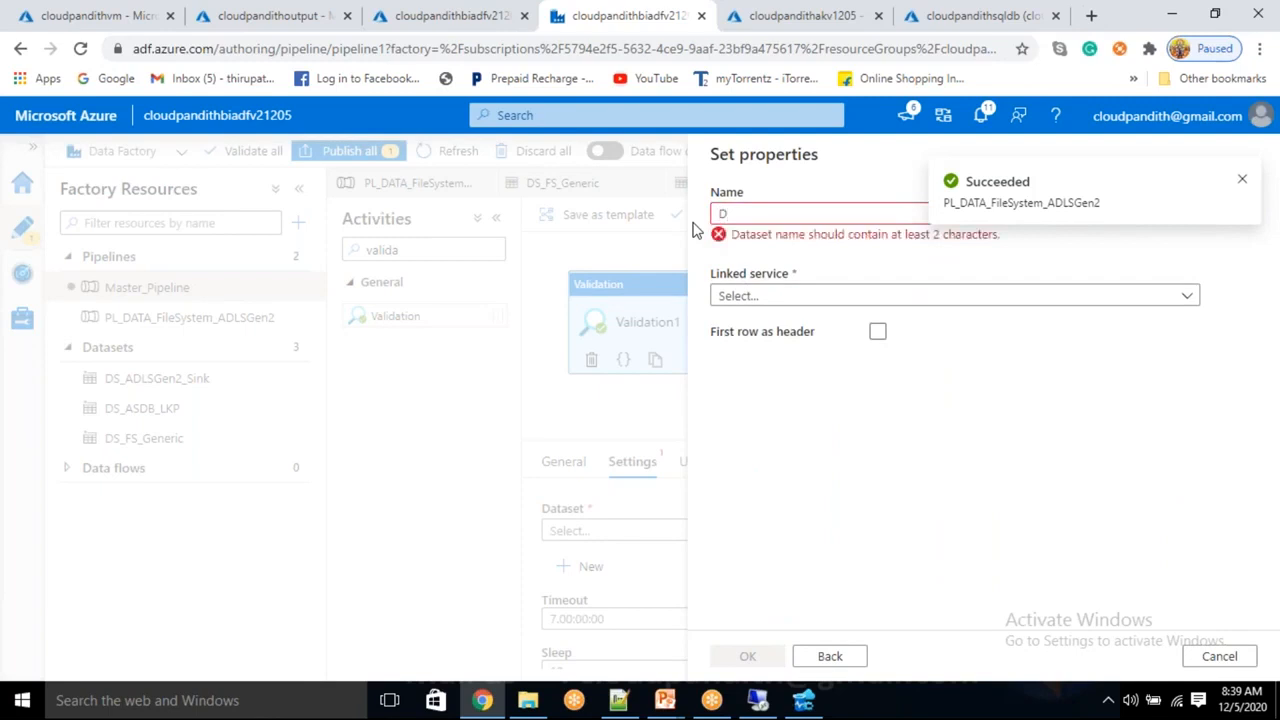
{"action": "type", "text": "_Validation"}
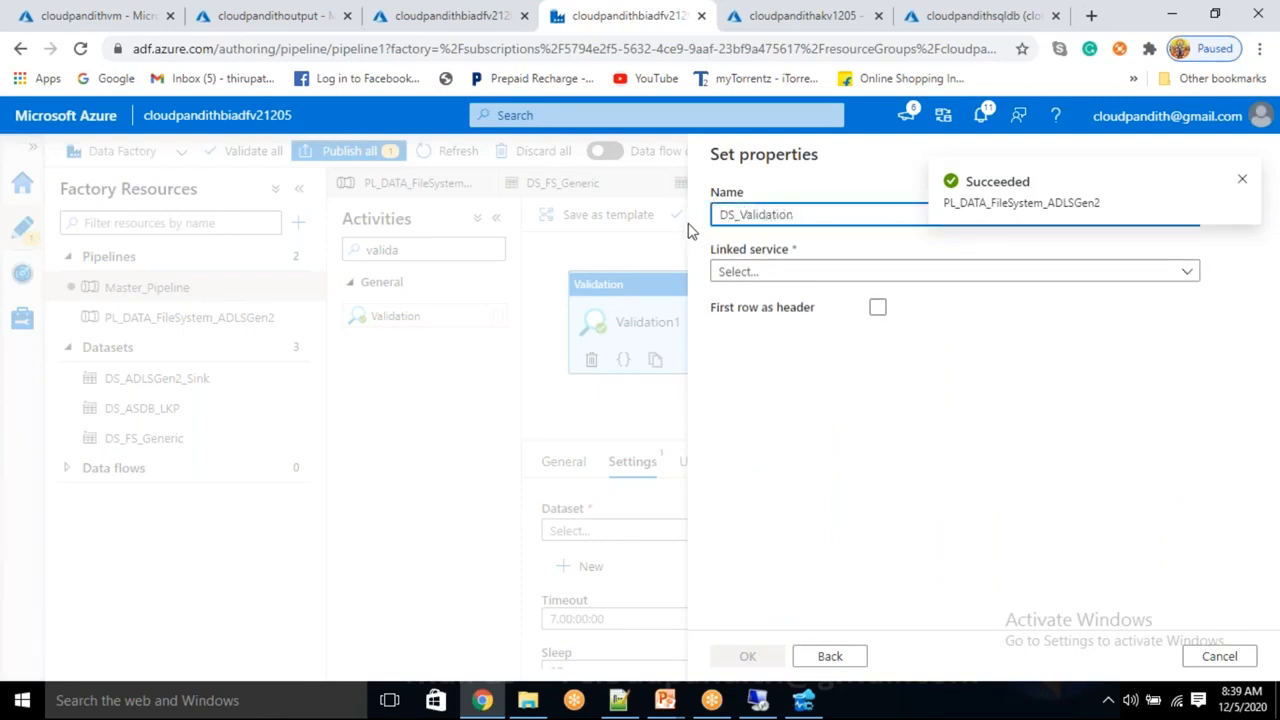
{"action": "left_click", "coordinate": [808, 274]}
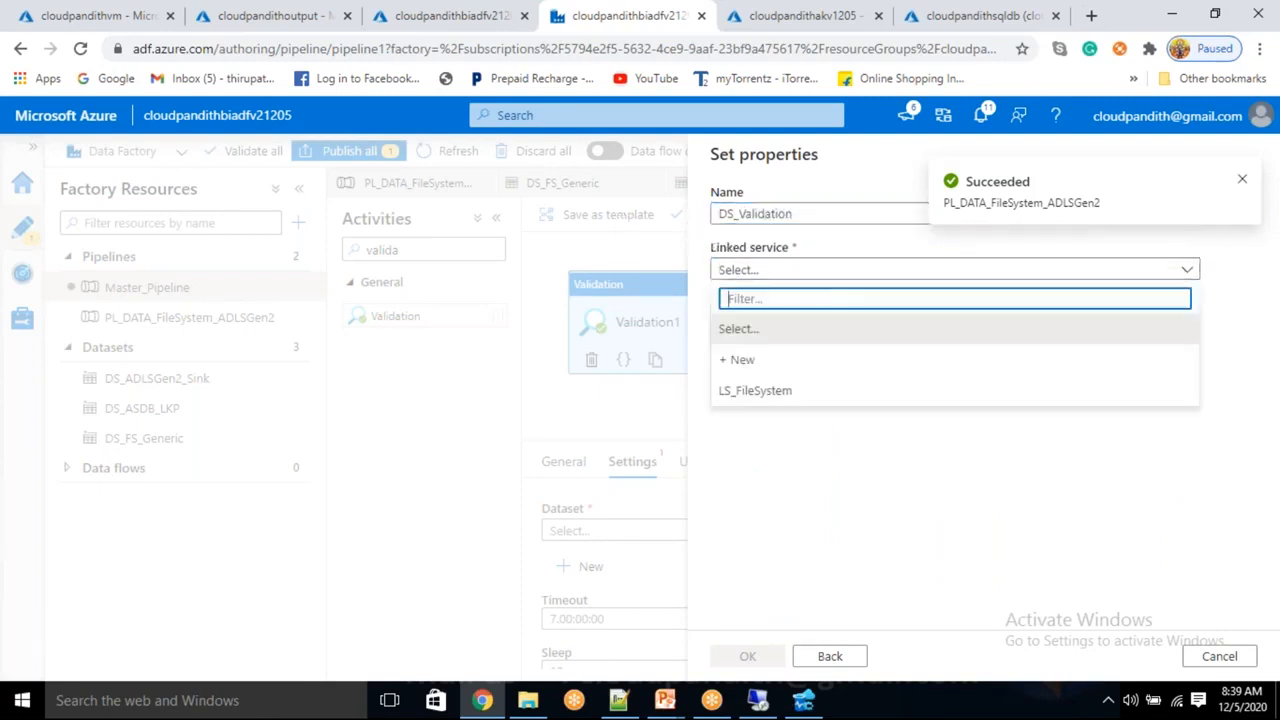
{"action": "left_click", "coordinate": [766, 391]}
{"action": "left_click", "coordinate": [910, 382]}
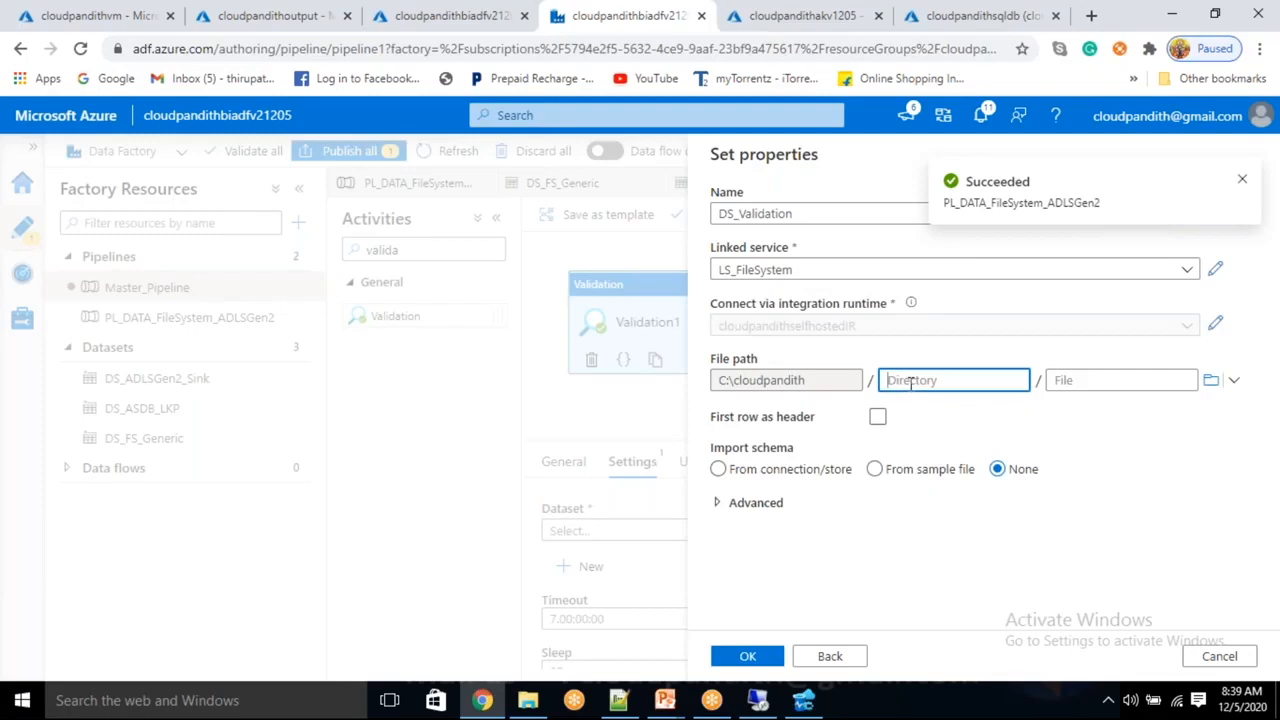
Set the file path to success/success.csv with first row as header, and confirm
{"action": "type", "text": "c"}
{"action": "key", "text": "BackSpace"}
{"action": "type", "text": "success"}
{"action": "left_click", "coordinate": [1092, 377]}
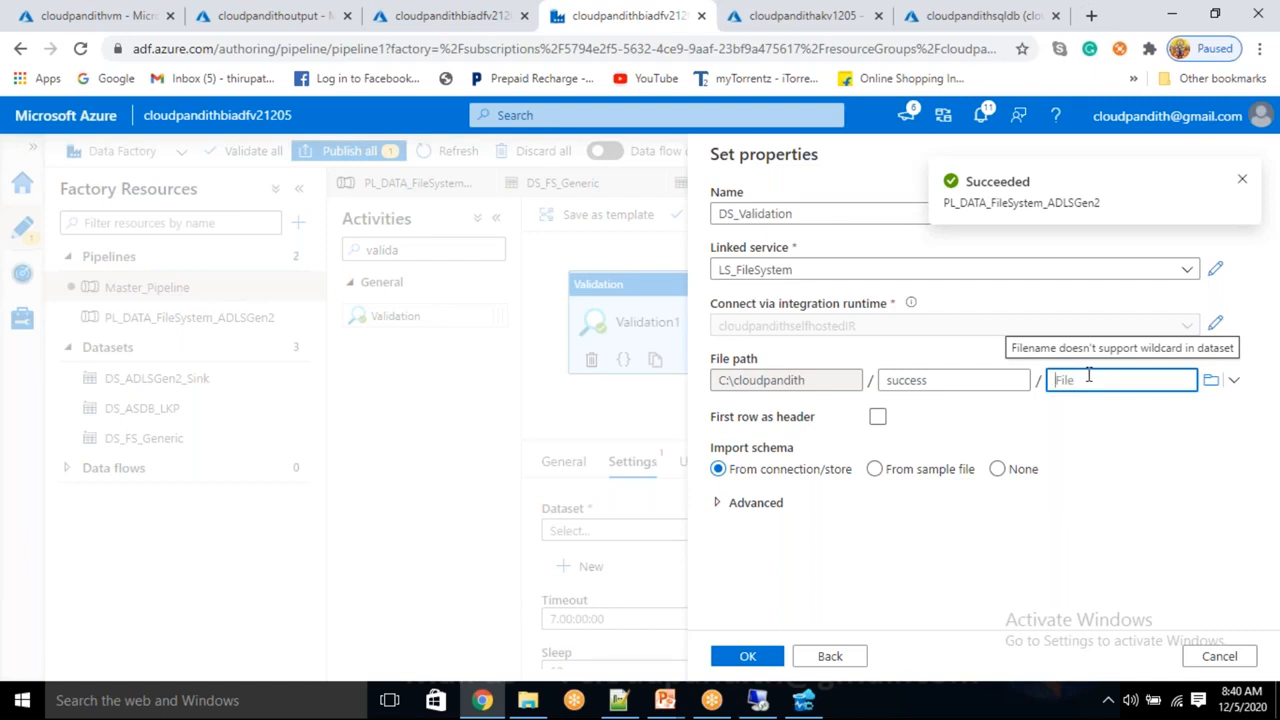
{"action": "left_click", "coordinate": [878, 417]}
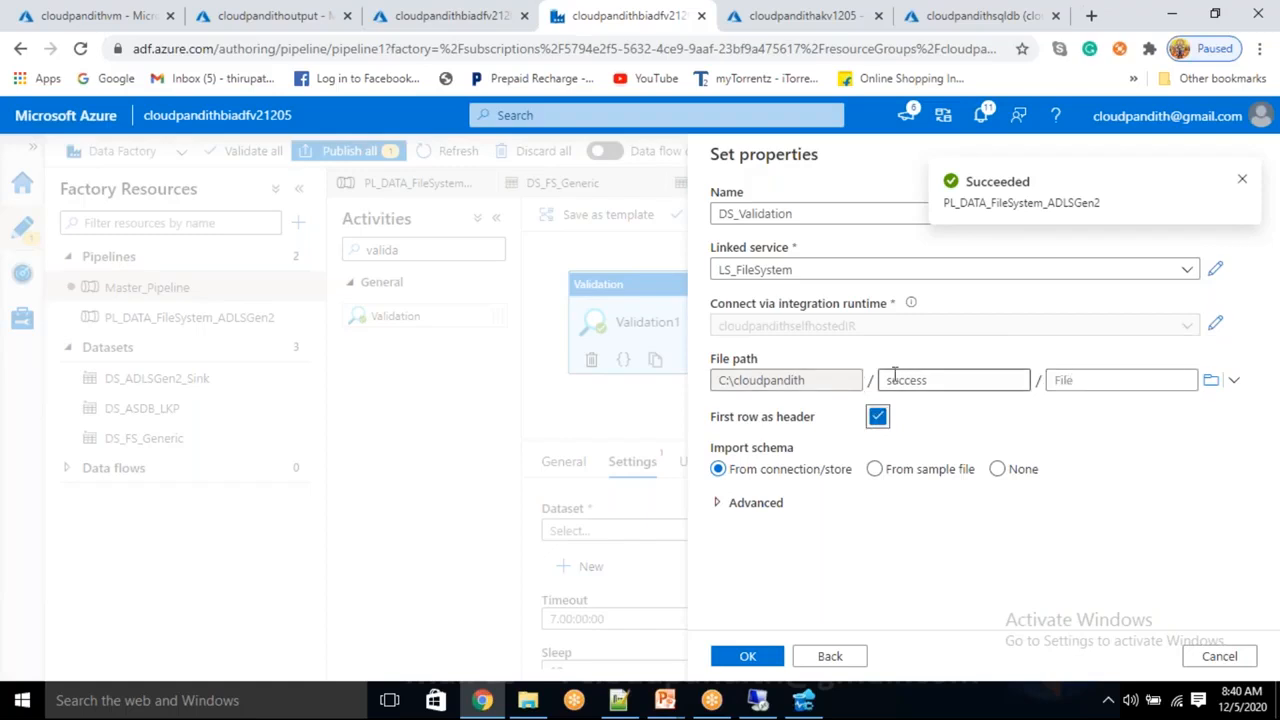
{"action": "double_click", "coordinate": [904, 380]}
{"action": "left_click", "coordinate": [1068, 375]}
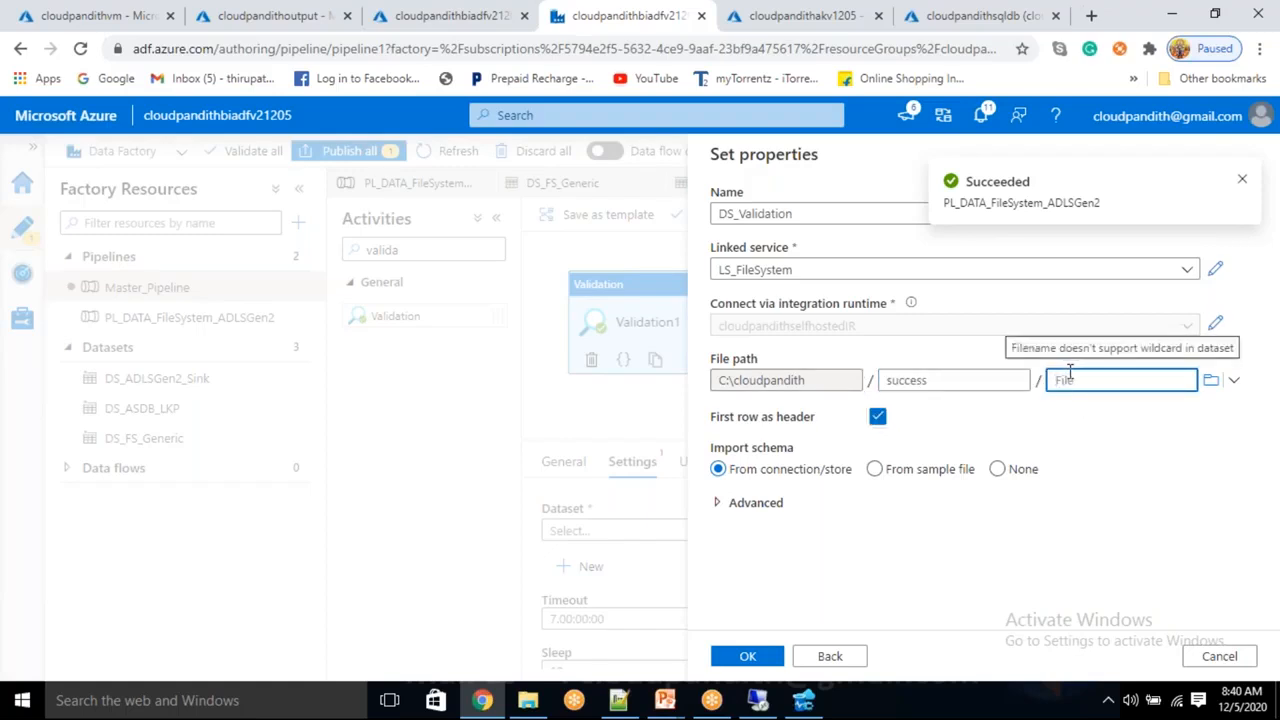
{"action": "type", "text": "success.csv"}
{"action": "left_click", "coordinate": [760, 657]}
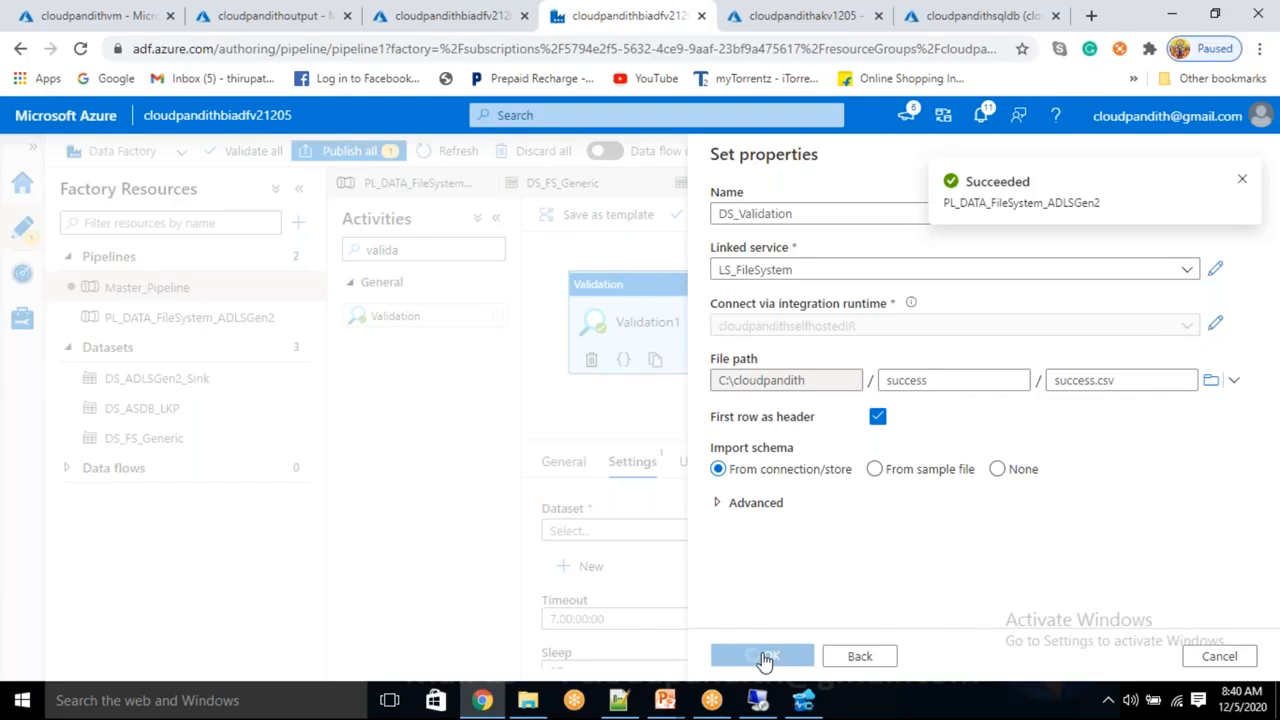
After the file-not-found error, set Import schema to None and create the dataset
{"action": "left_click", "coordinate": [455, 15]}
{"action": "left_click", "coordinate": [610, 15]}
{"action": "left_click", "coordinate": [997, 469]}
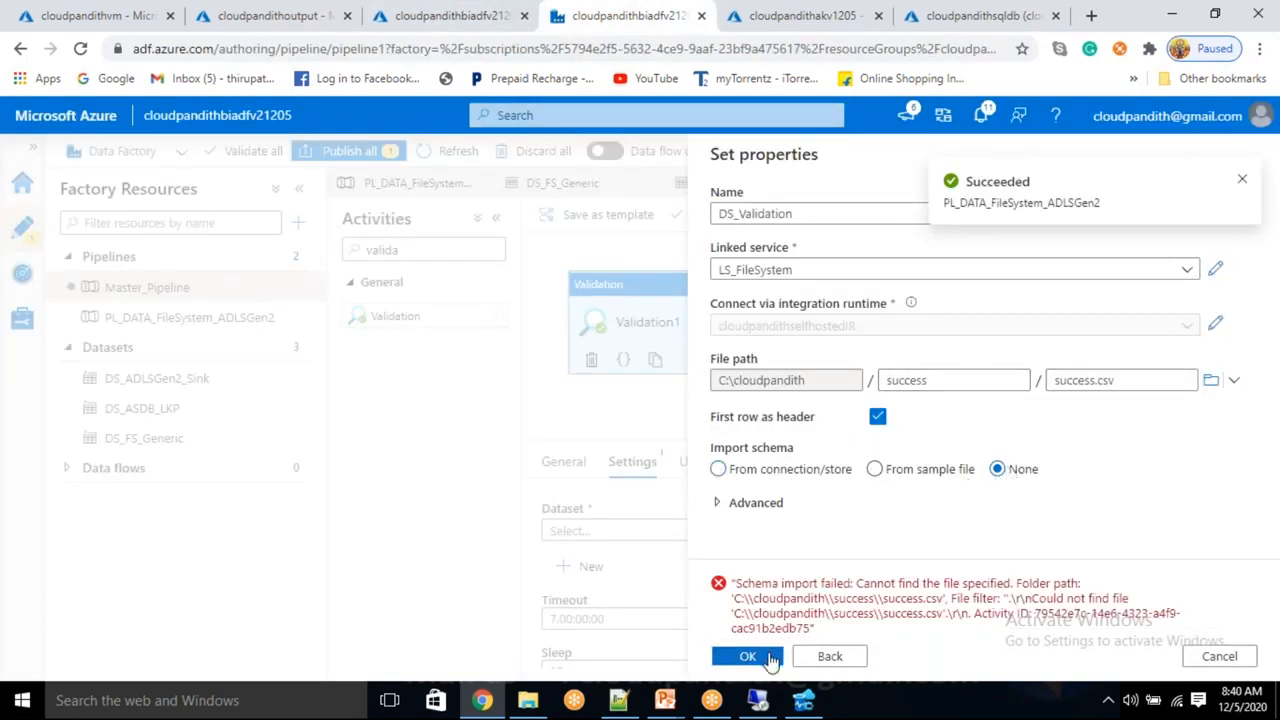
{"action": "left_click", "coordinate": [768, 658]}
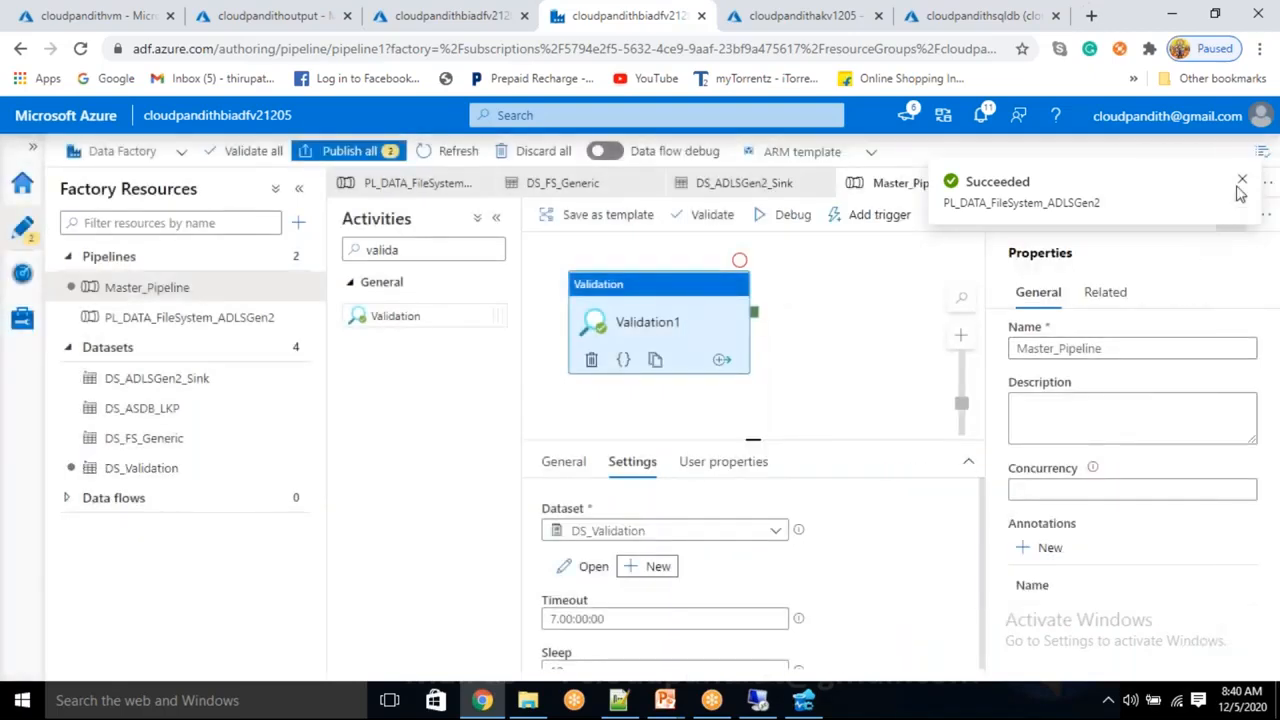
Collapse the Factory Resources pane and select the Validation1 activity
{"action": "left_click", "coordinate": [756, 400]}
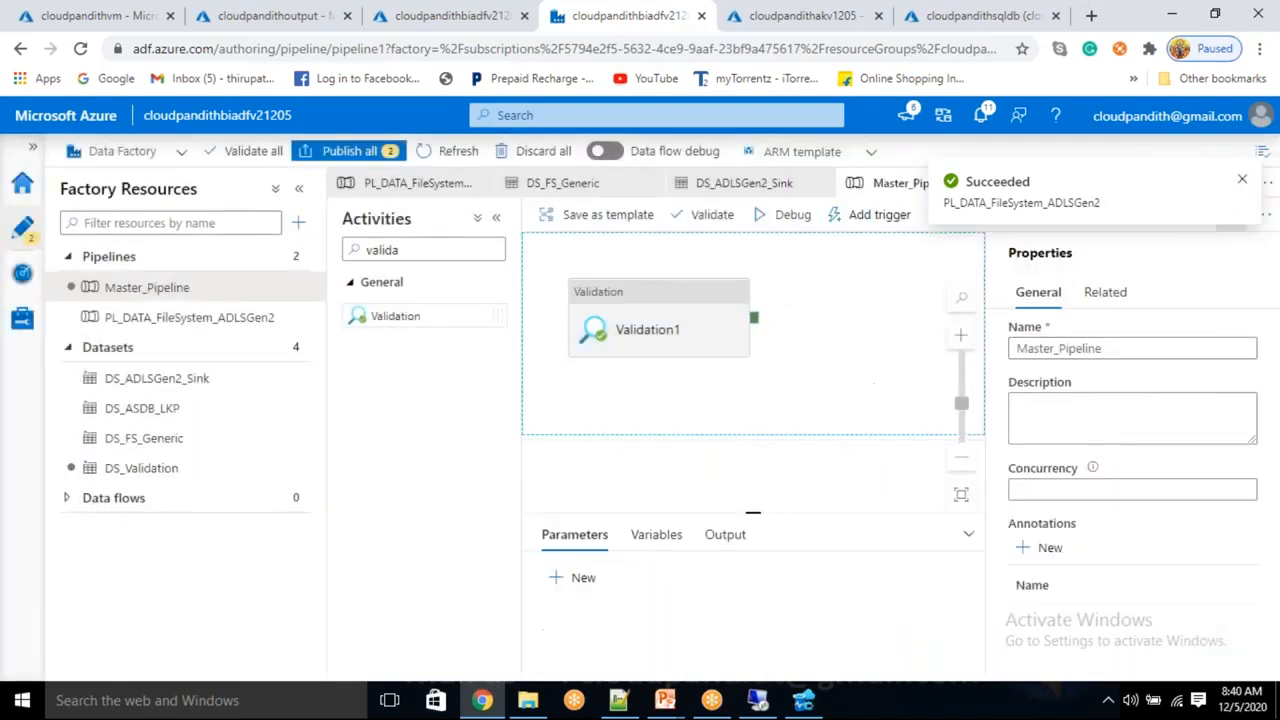
{"action": "double_click", "coordinate": [1231, 237]}
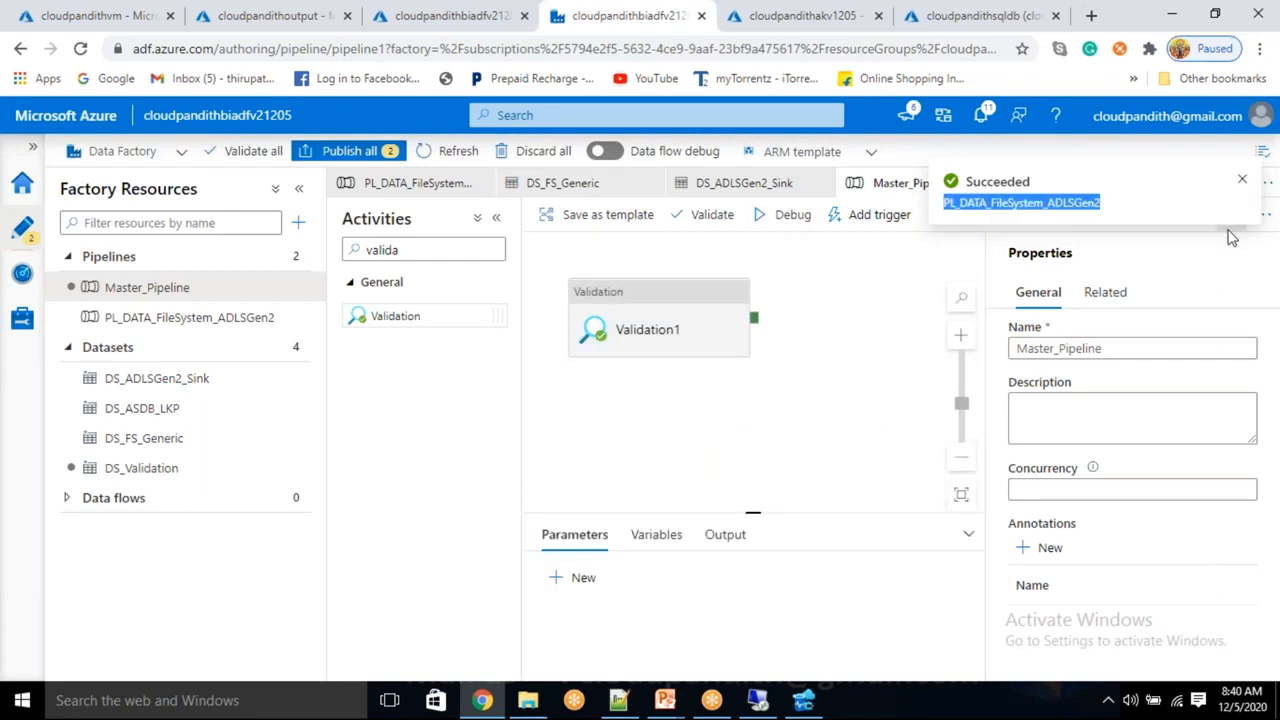
{"action": "left_click", "coordinate": [298, 196]}
{"action": "left_click", "coordinate": [433, 310]}
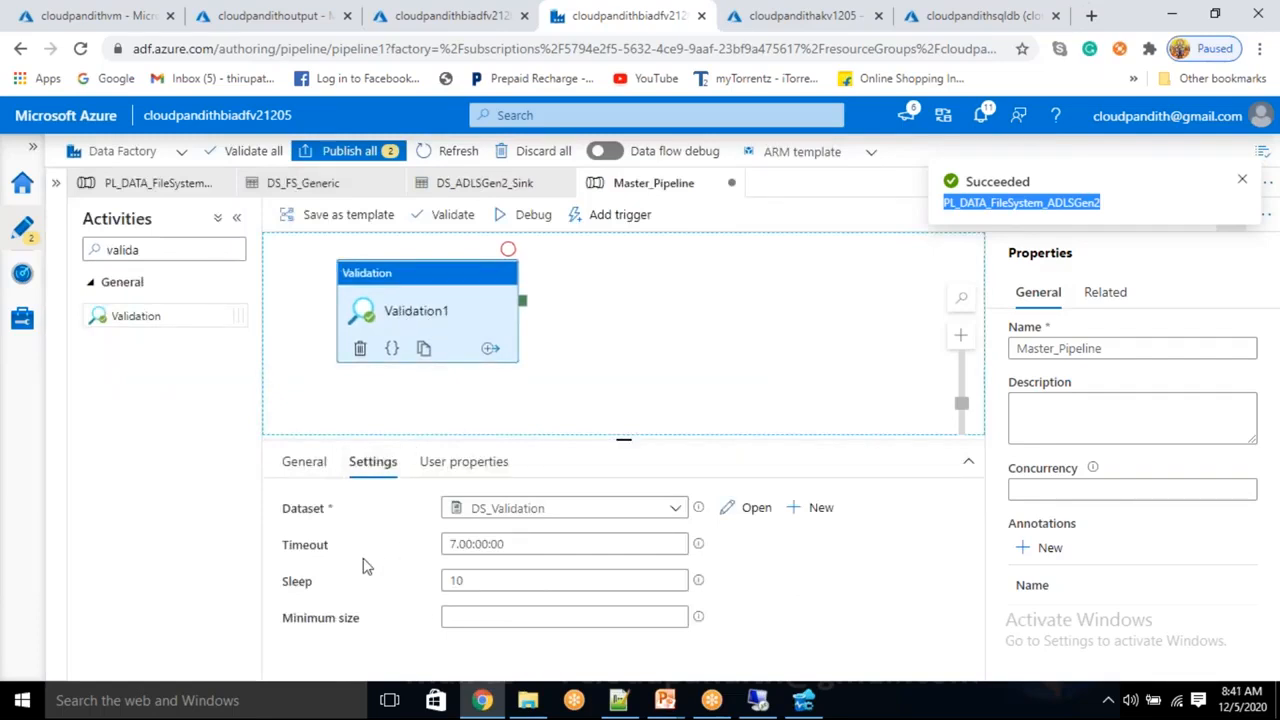
Open DS_Validation to check its success.csv file path and its schema
{"action": "left_click", "coordinate": [757, 508]}
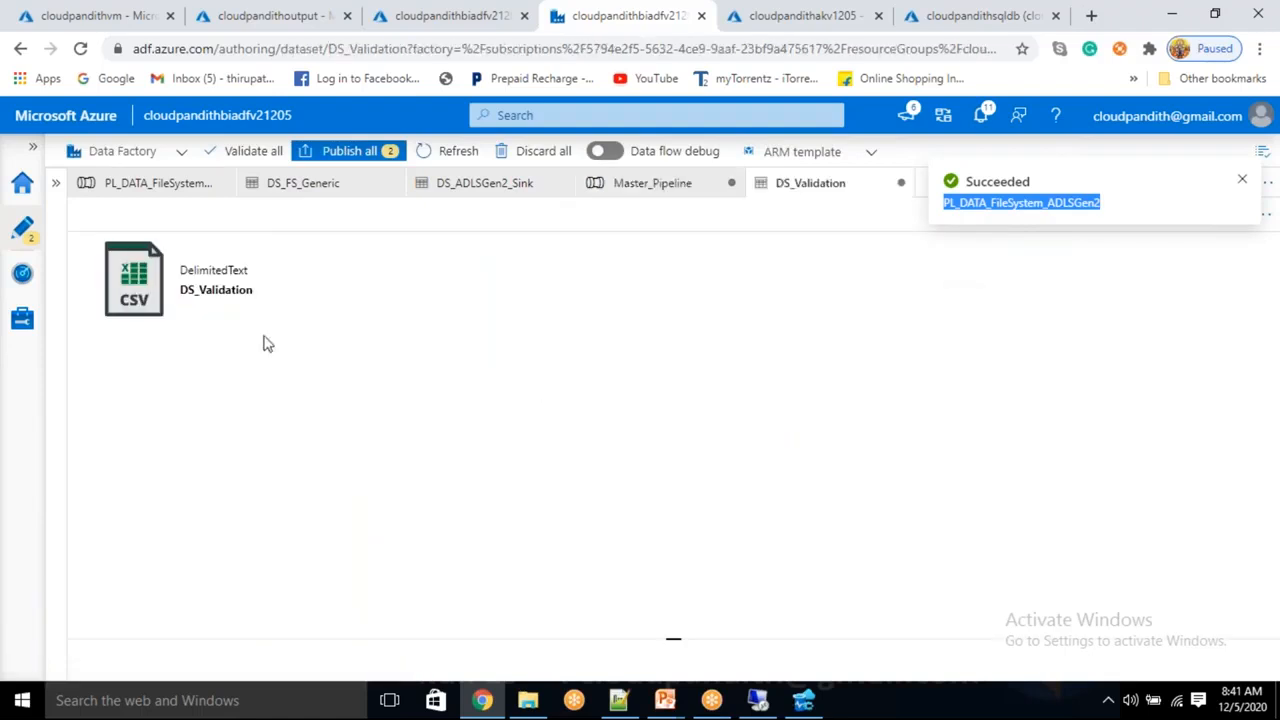
{"action": "scroll", "coordinate": [218, 408], "scroll_direction": "down", "scroll_amount": 3}
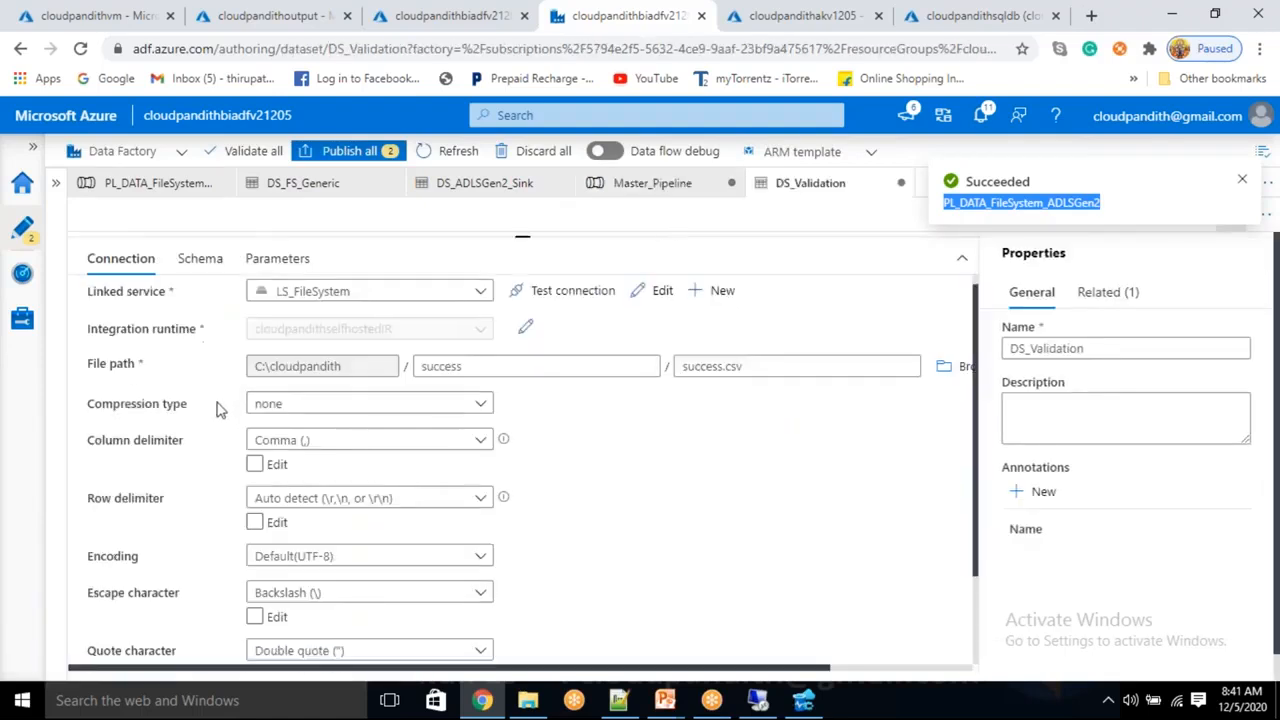
{"action": "scroll", "coordinate": [218, 408], "scroll_direction": "up", "scroll_amount": 3}
{"action": "scroll", "coordinate": [400, 470], "scroll_direction": "up", "scroll_amount": 1}
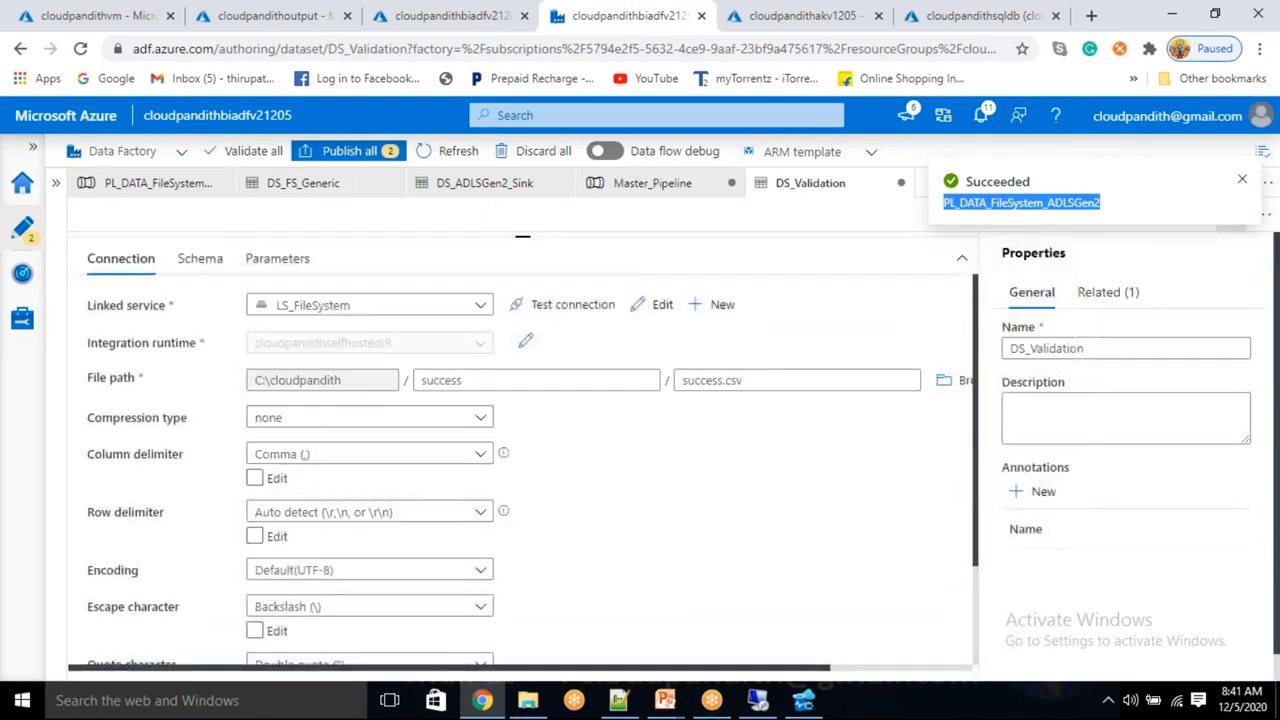
{"action": "left_click", "coordinate": [760, 378]}
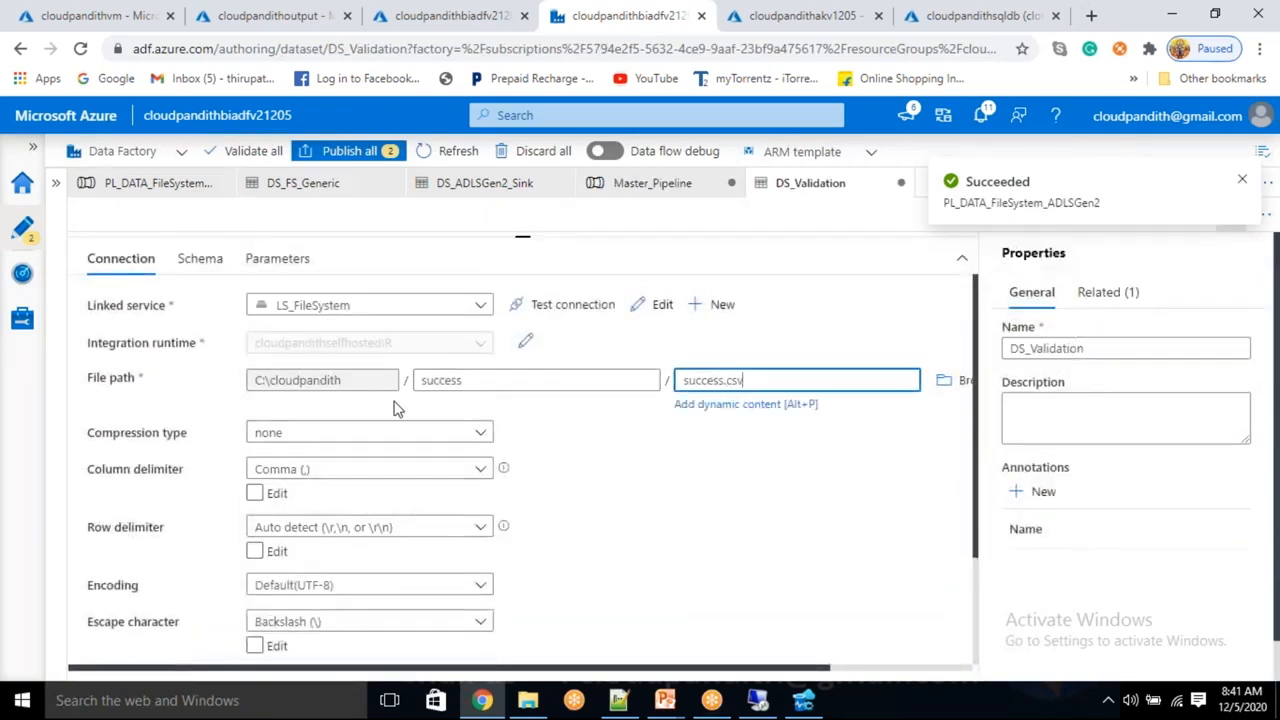
{"action": "scroll", "coordinate": [565, 470], "scroll_direction": "down", "scroll_amount": 2}
{"action": "scroll", "coordinate": [564, 484], "scroll_direction": "up", "scroll_amount": 2}
{"action": "left_click", "coordinate": [198, 258]}
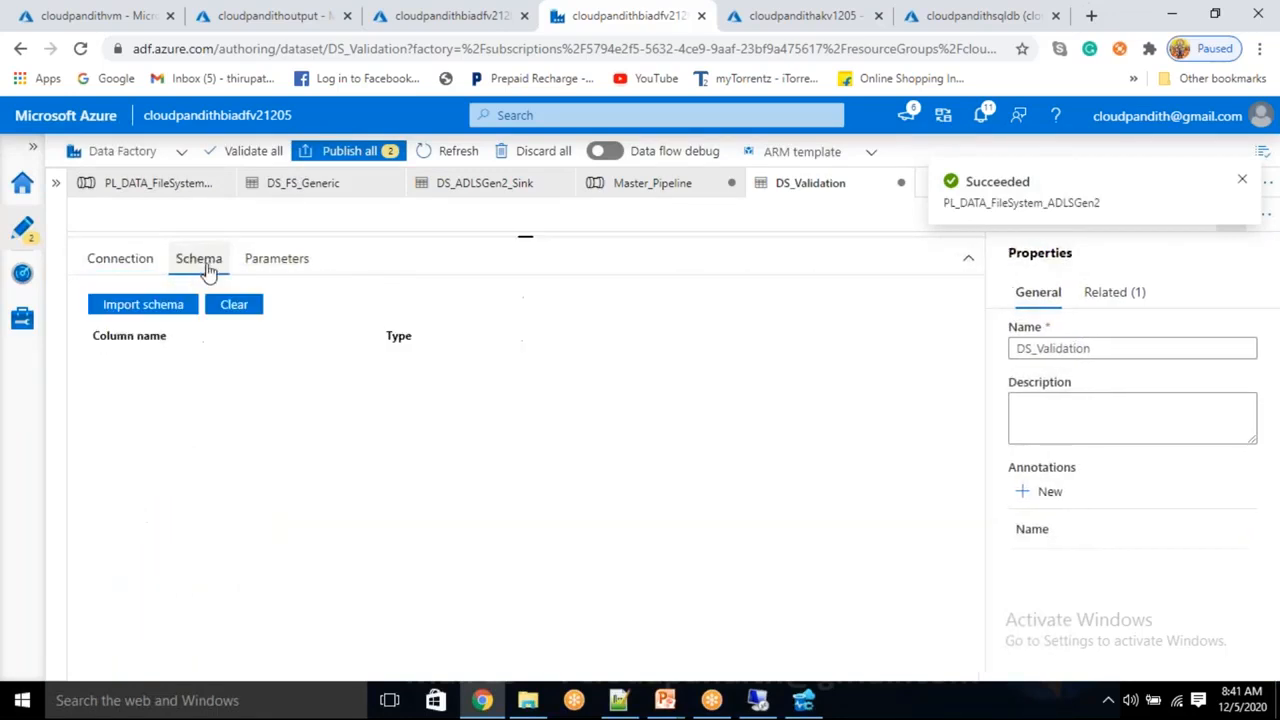
Return to Master_Pipeline and review Validation1's General and Settings tabs
{"action": "left_click", "coordinate": [638, 190]}
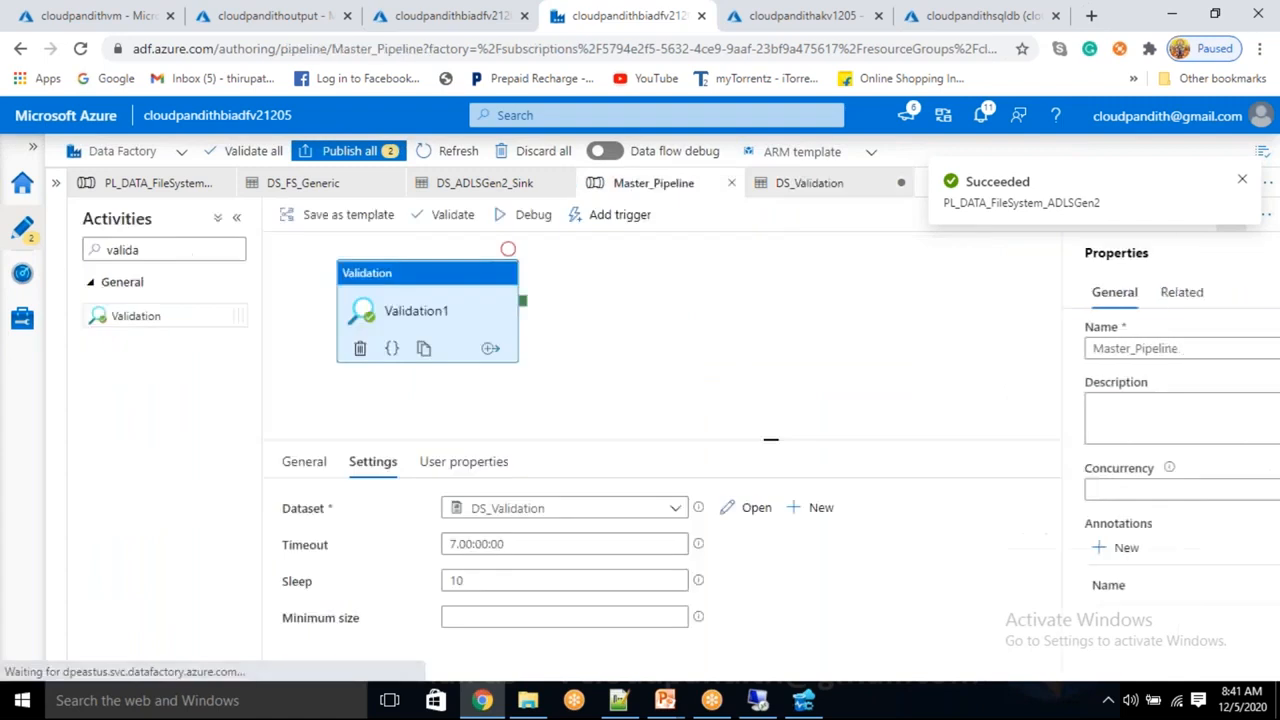
{"action": "left_click", "coordinate": [315, 465]}
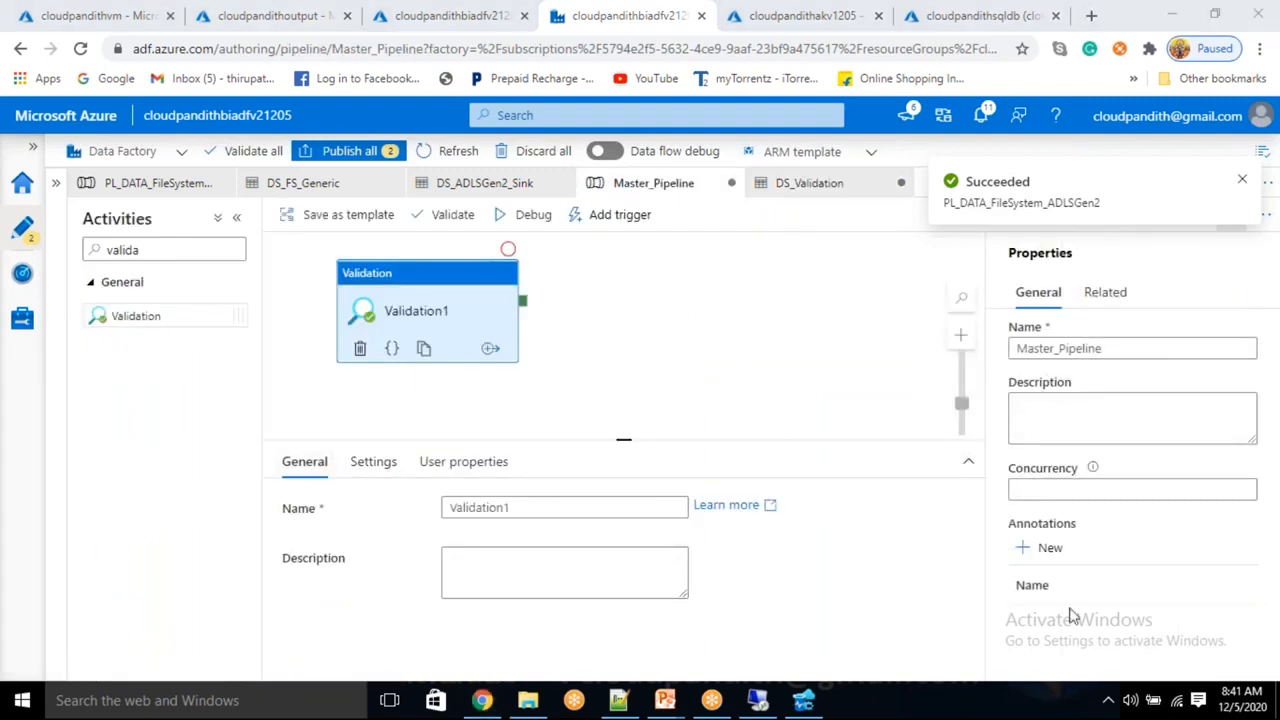
{"action": "left_click", "coordinate": [388, 468]}
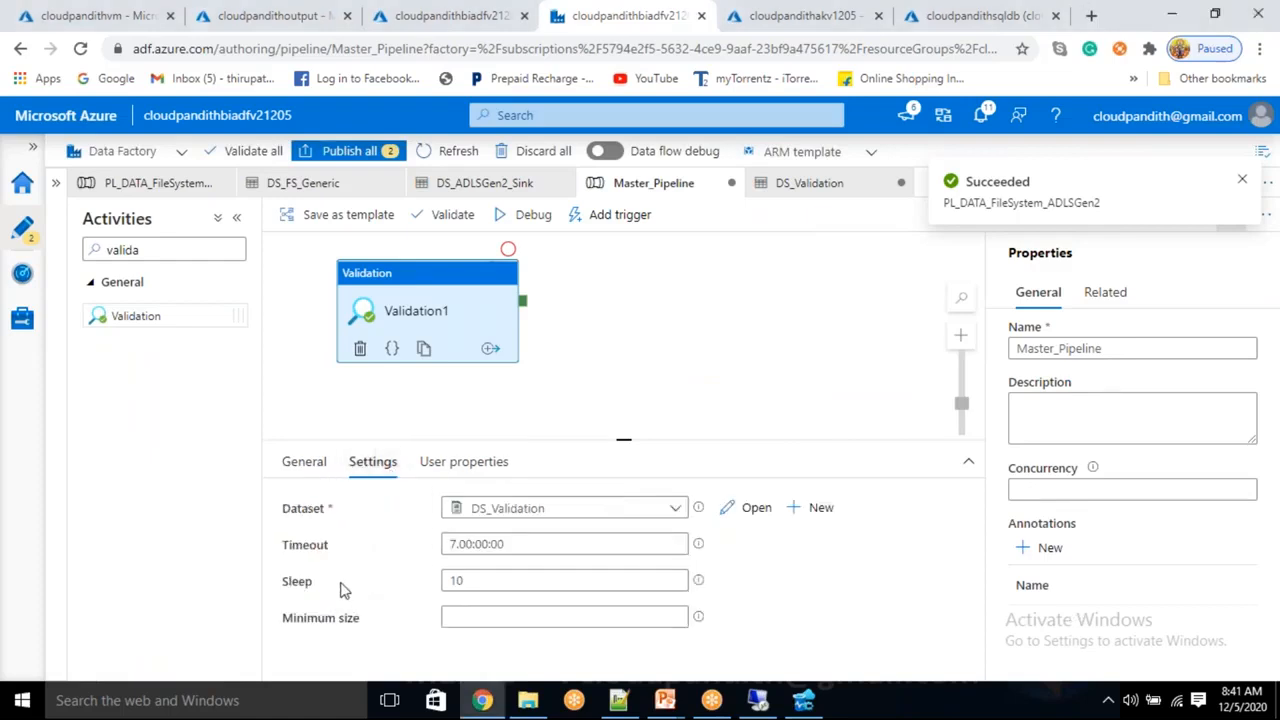
{"action": "left_click", "coordinate": [455, 656]}
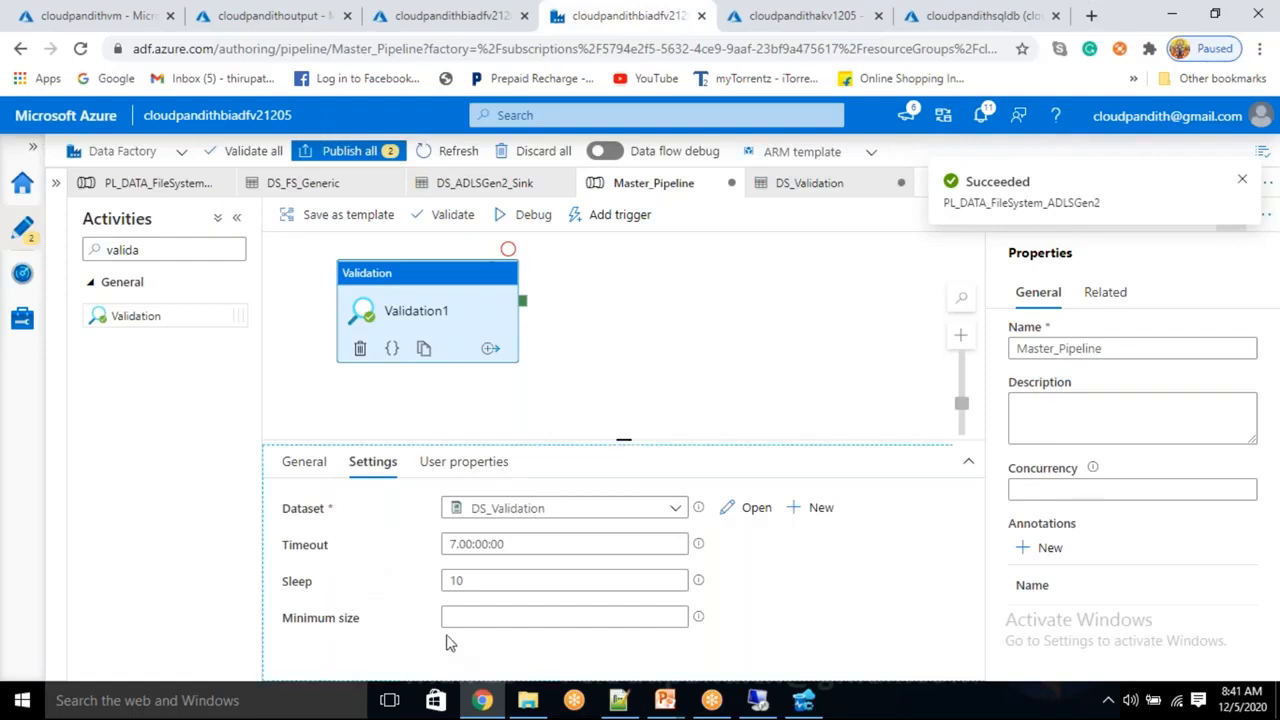
Start a debug run of Master_Pipeline and refresh its Output to see the status
{"action": "left_click_drag", "start_coordinate": [428, 295], "coordinate": [435, 303]}
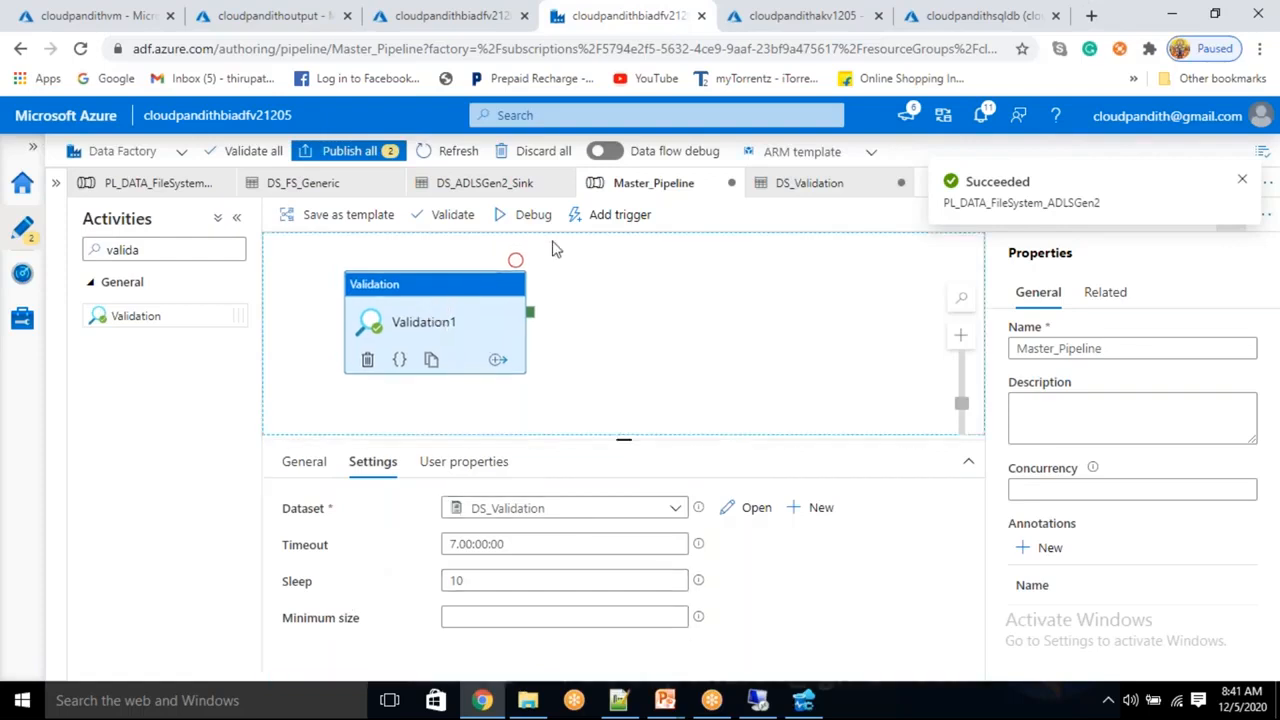
{"action": "left_click", "coordinate": [535, 214]}
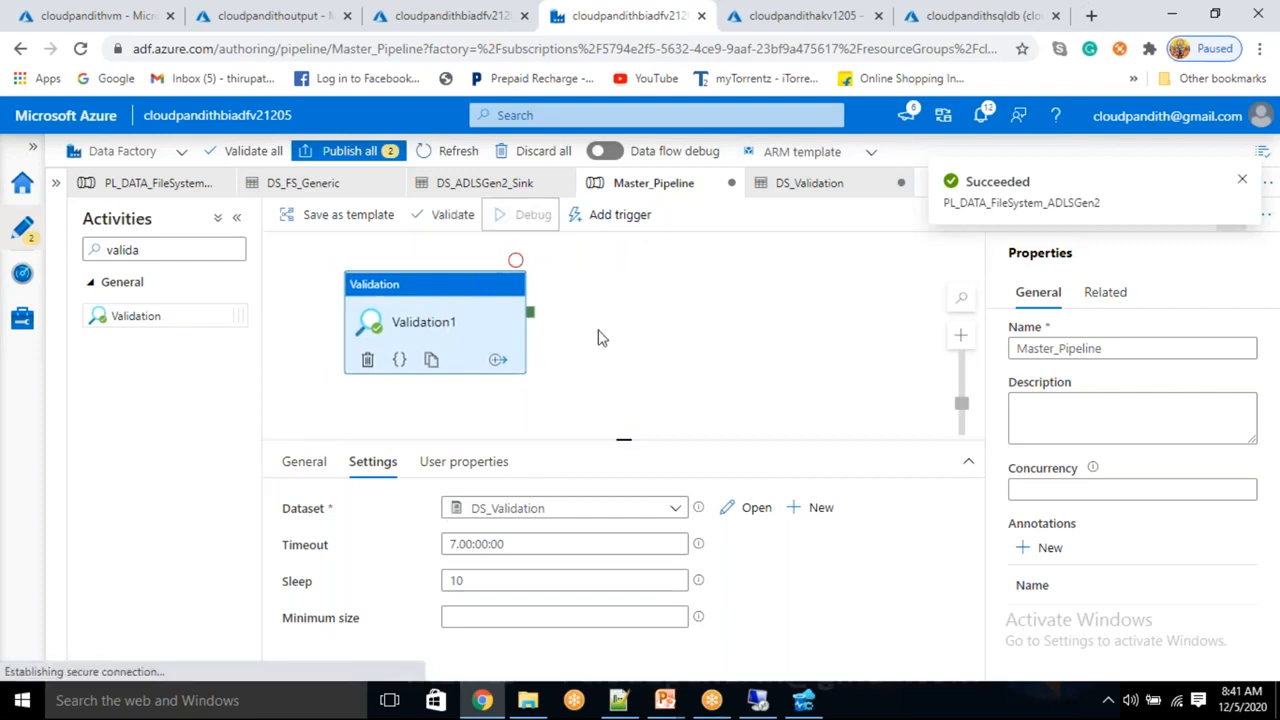
{"action": "left_click", "coordinate": [622, 398]}
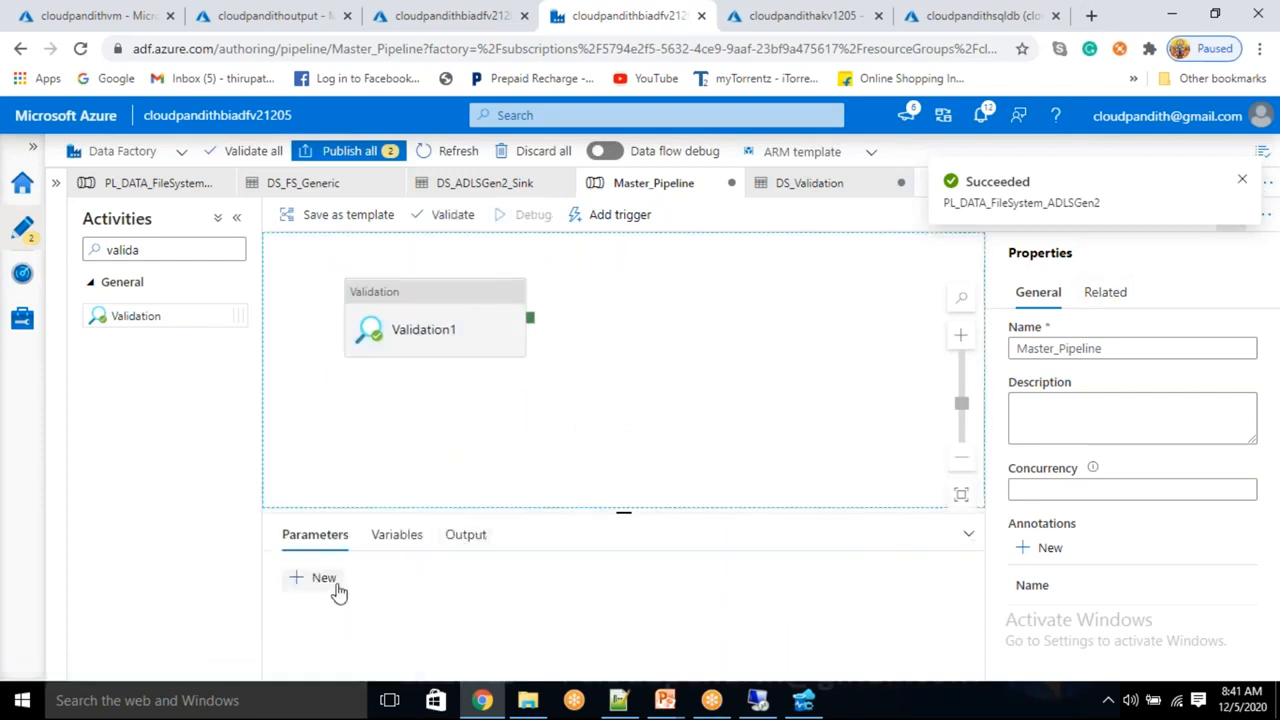
{"action": "left_click", "coordinate": [463, 537]}
{"action": "left_click", "coordinate": [666, 582]}
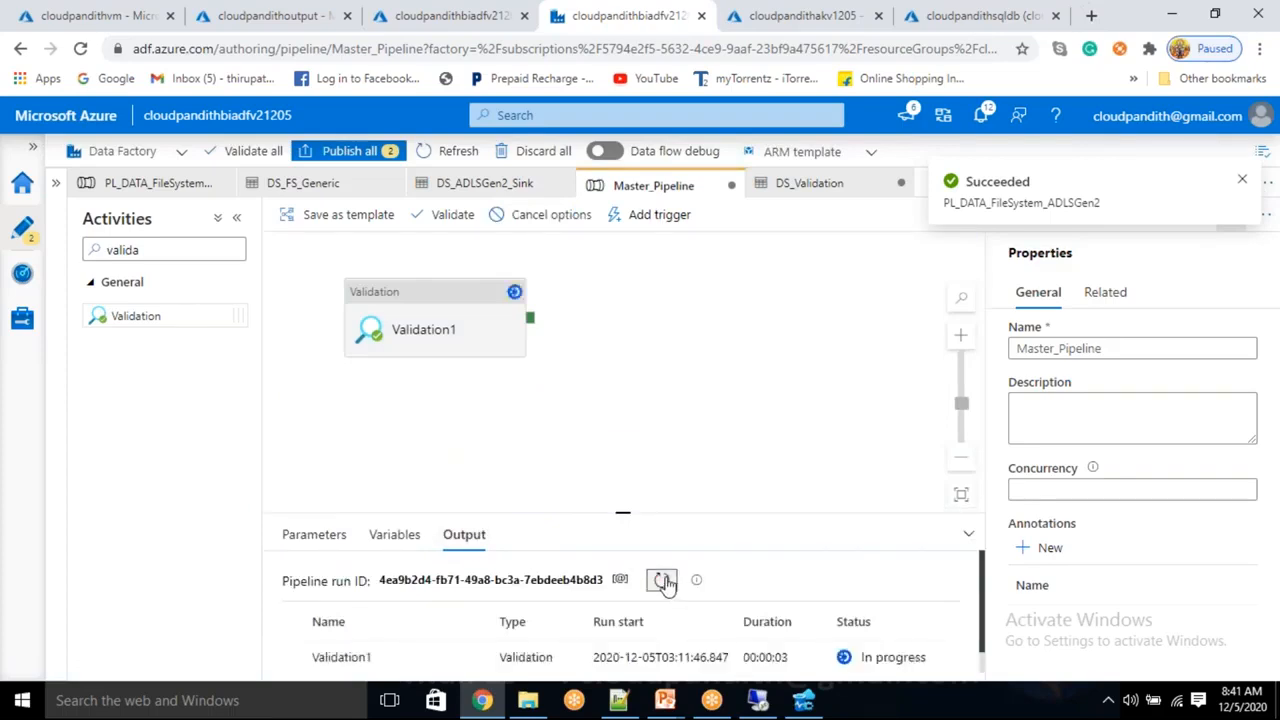
{"action": "left_click_drag", "start_coordinate": [623, 511], "coordinate": [651, 403]}
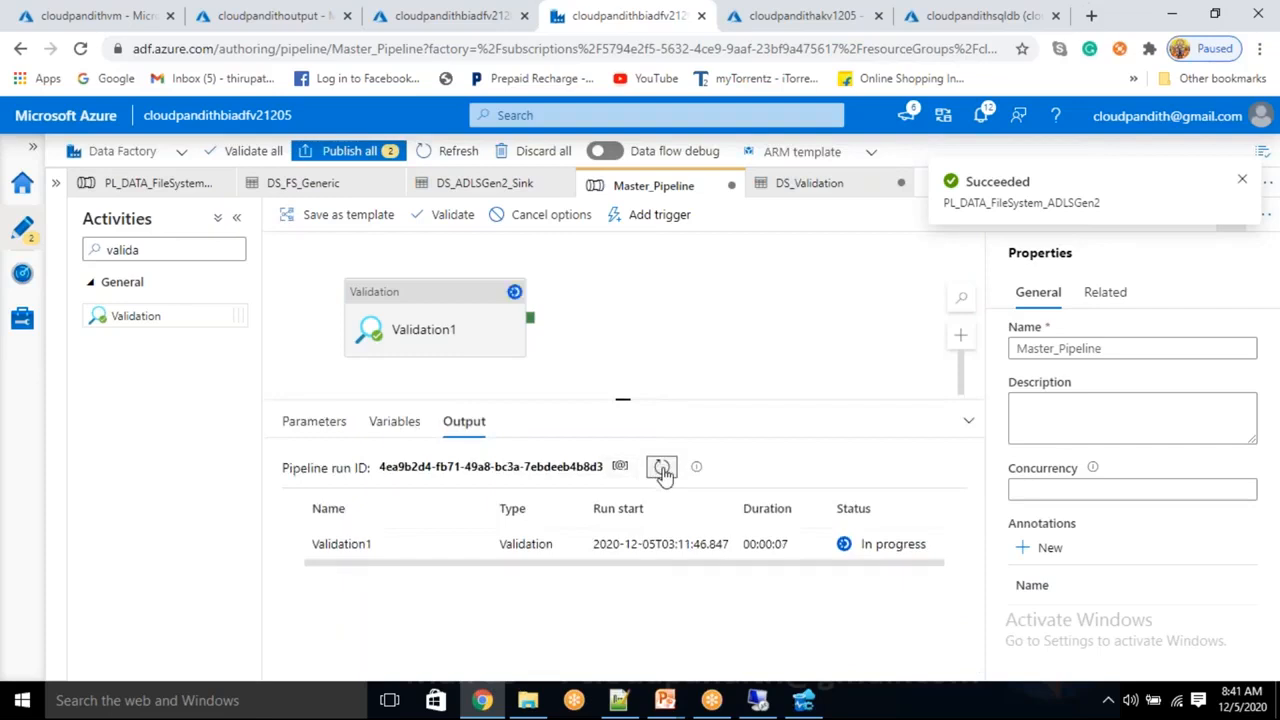
Review Validation1's General, Settings and User properties tabs
{"action": "left_click", "coordinate": [456, 325]}
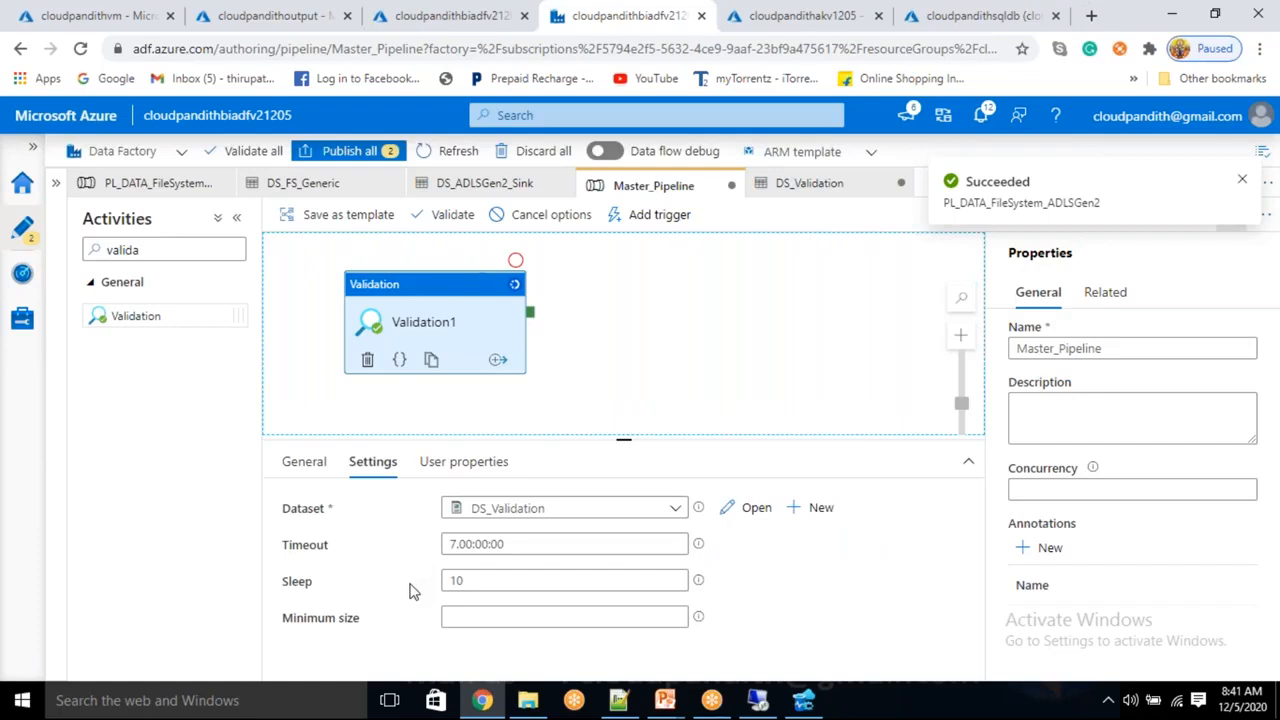
{"action": "left_click", "coordinate": [308, 466]}
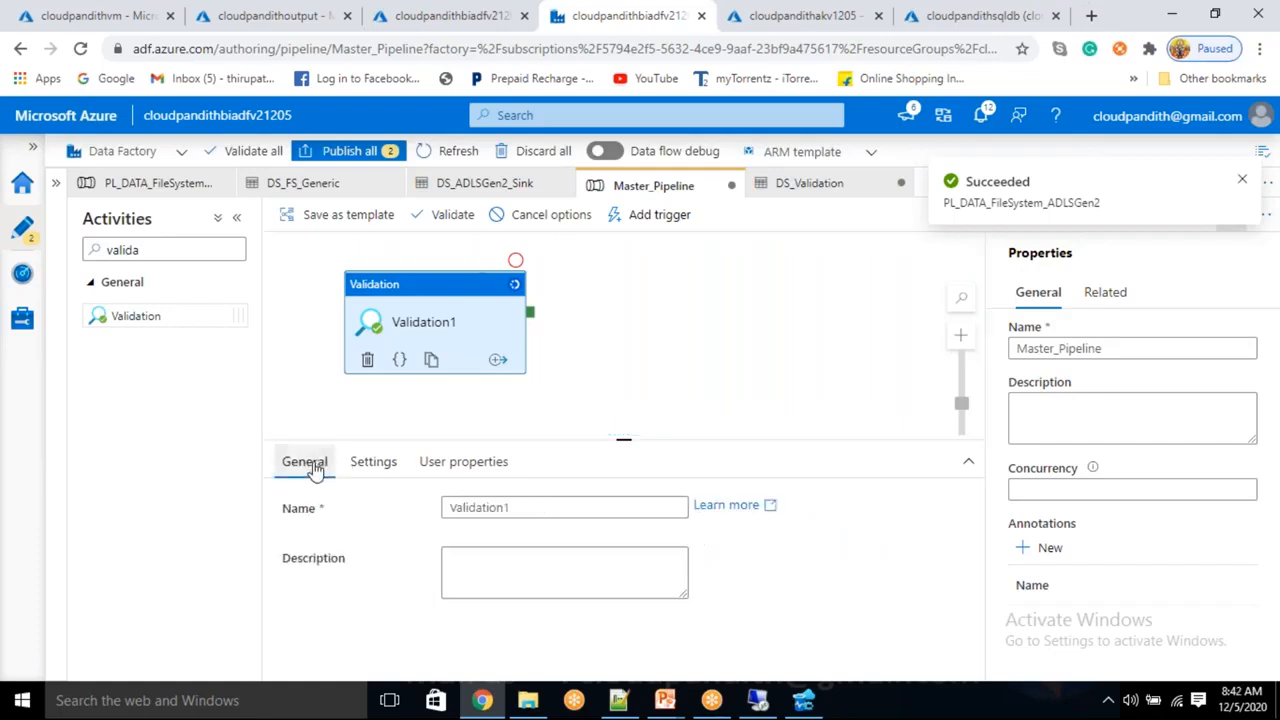
{"action": "left_click", "coordinate": [364, 467]}
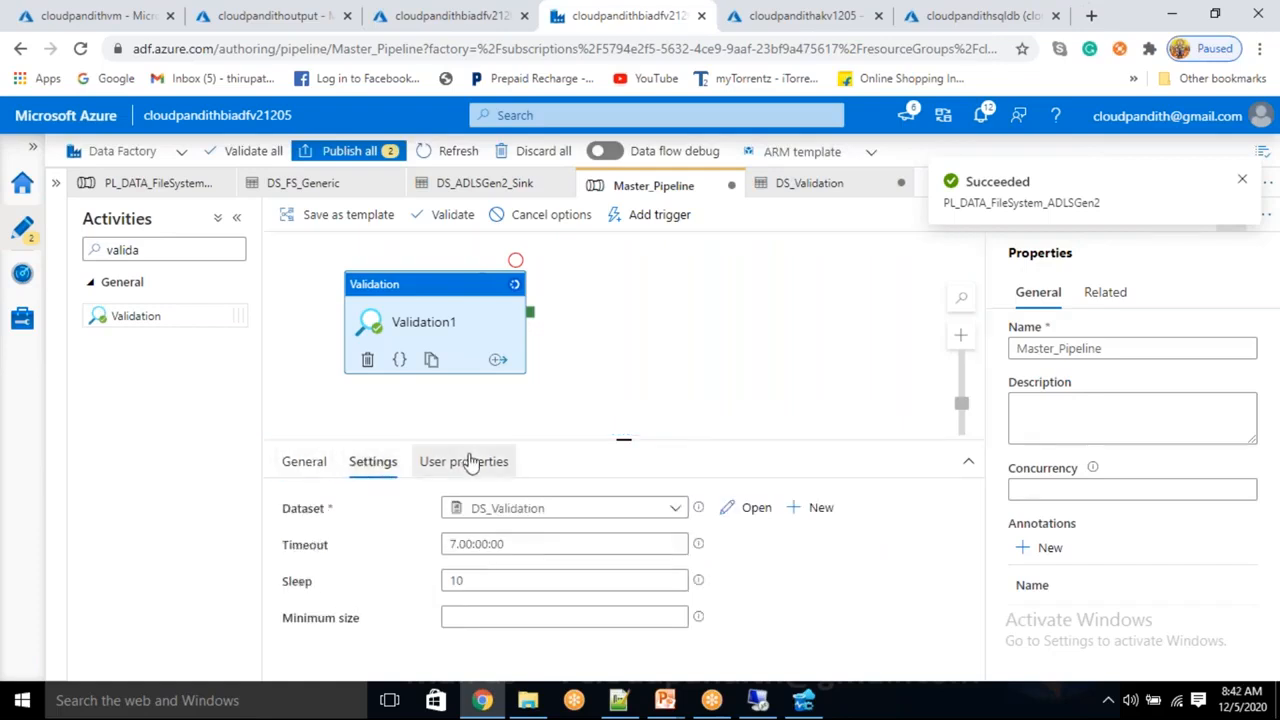
{"action": "left_click", "coordinate": [468, 462]}
{"action": "left_click", "coordinate": [368, 466]}
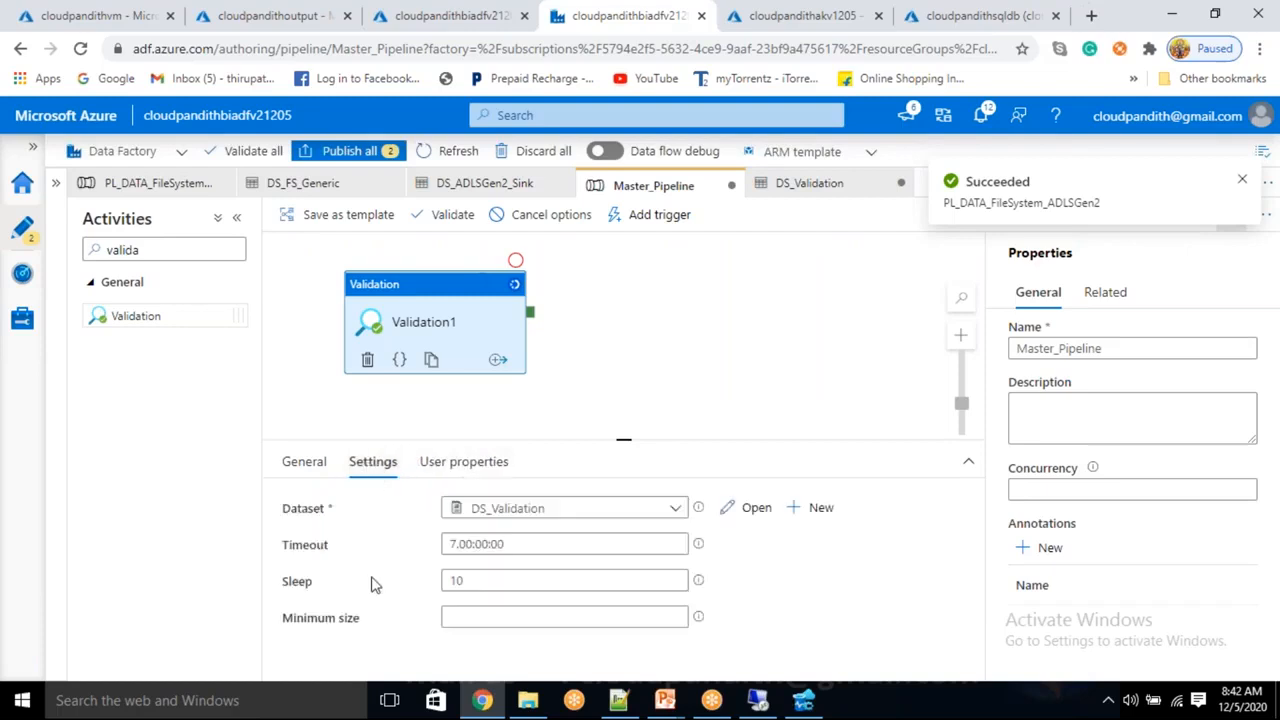
Add a second Validation activity, then delete the extra Validation2
{"action": "left_click_drag", "start_coordinate": [152, 314], "coordinate": [688, 291]}
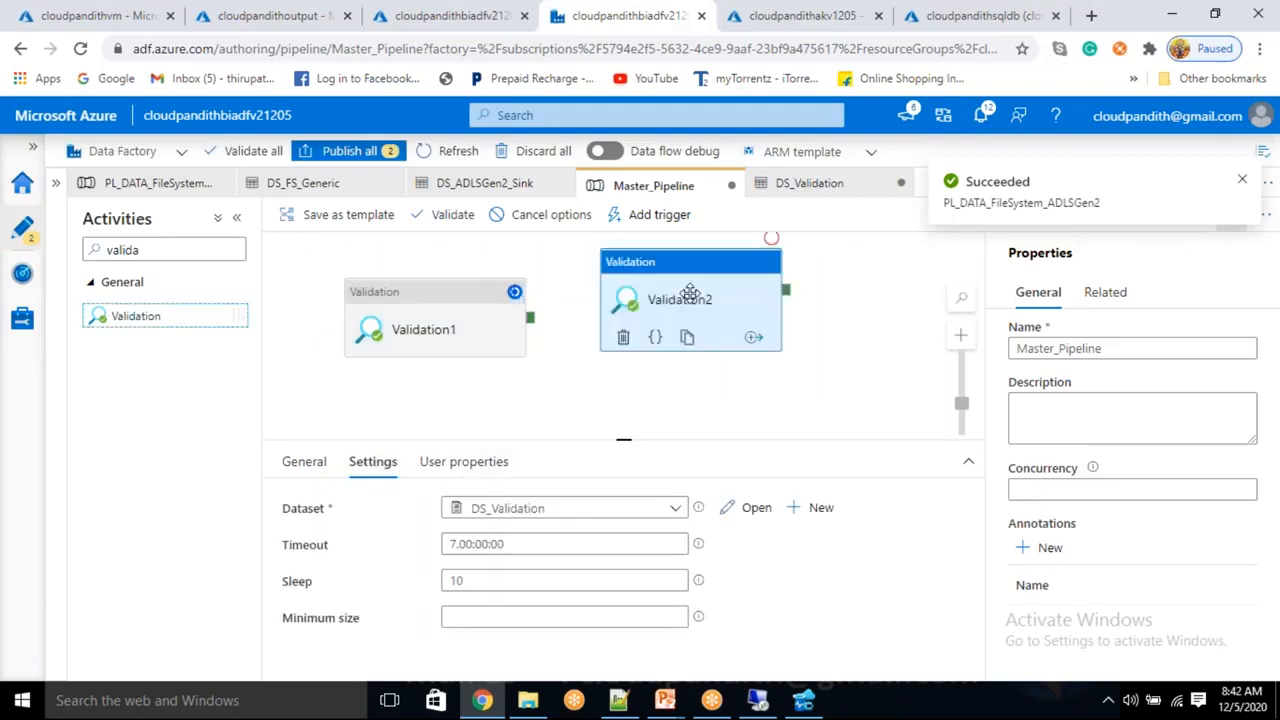
{"action": "left_click", "coordinate": [372, 484]}
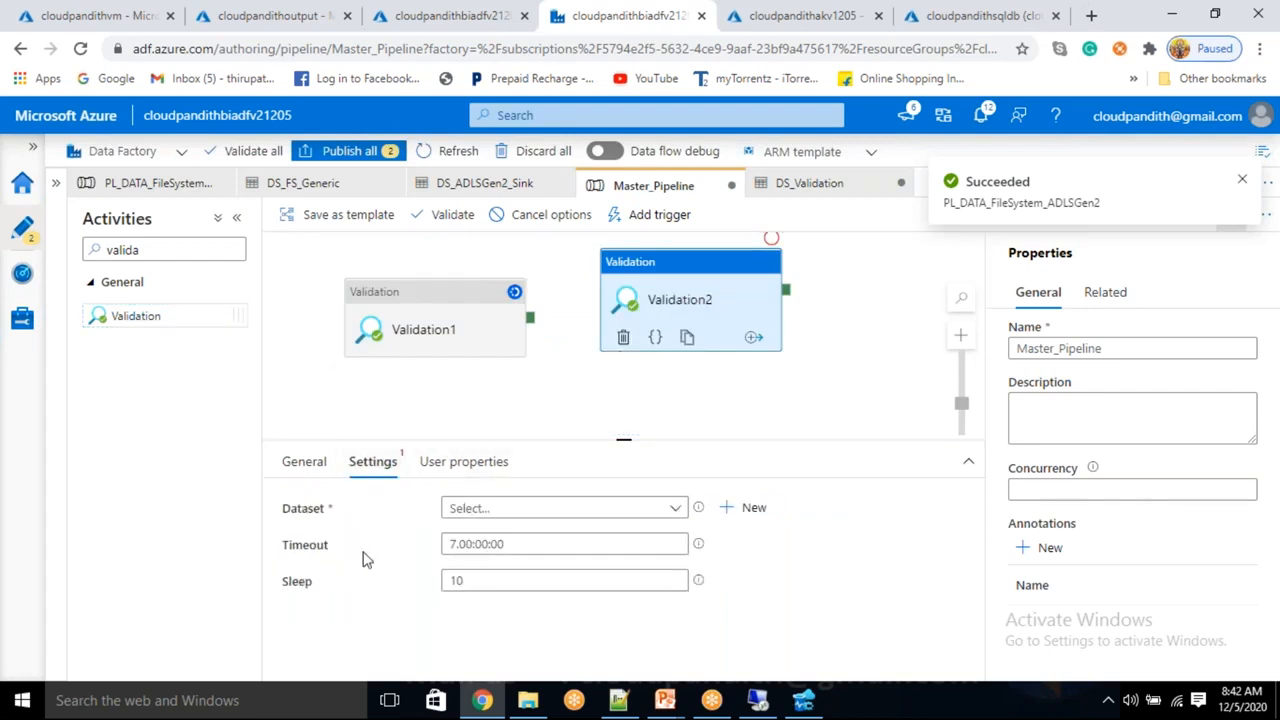
{"action": "left_click", "coordinate": [623, 339]}
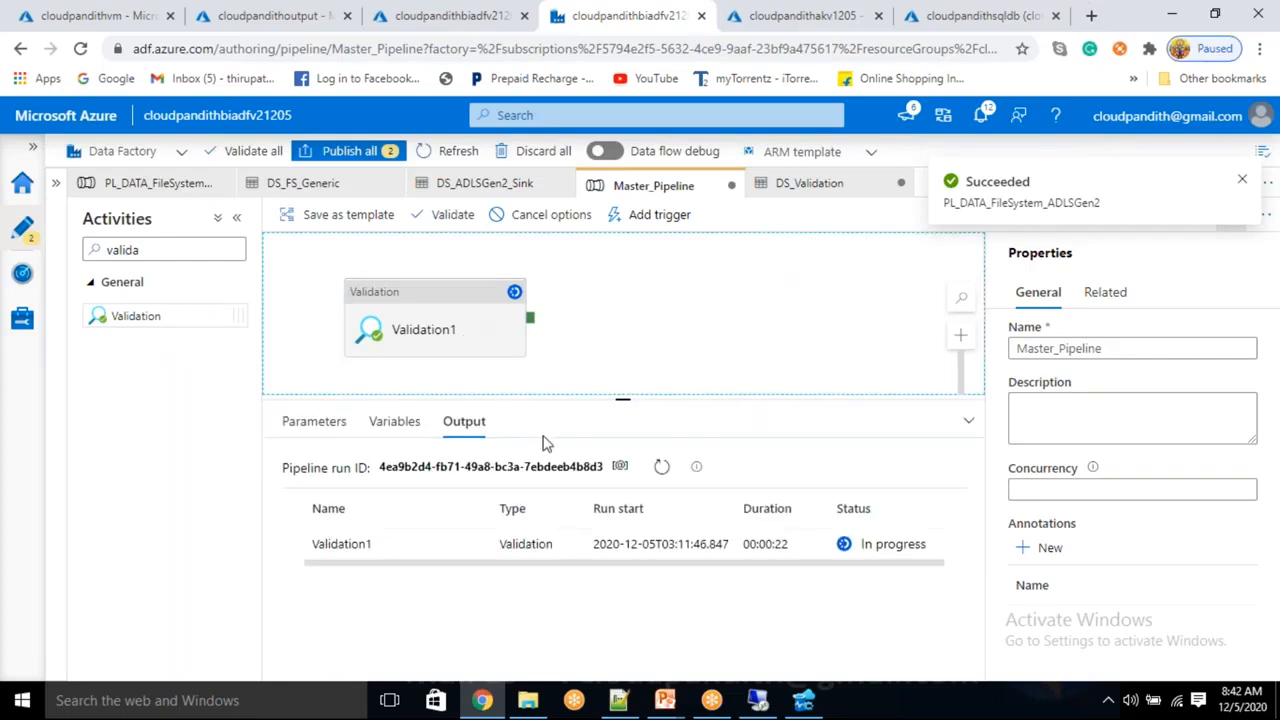
{"action": "left_click", "coordinate": [396, 423]}
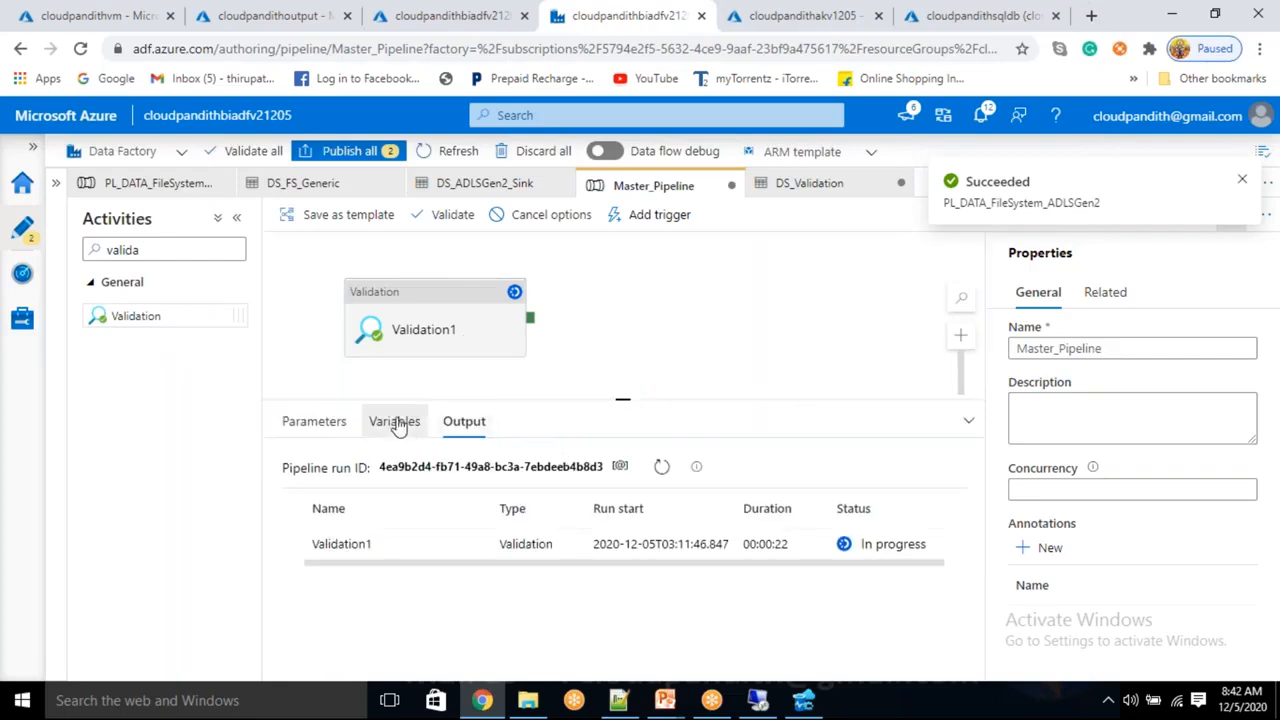
Switch between Validation1 and the pipeline Output, refreshing the run status
{"action": "left_click", "coordinate": [440, 323]}
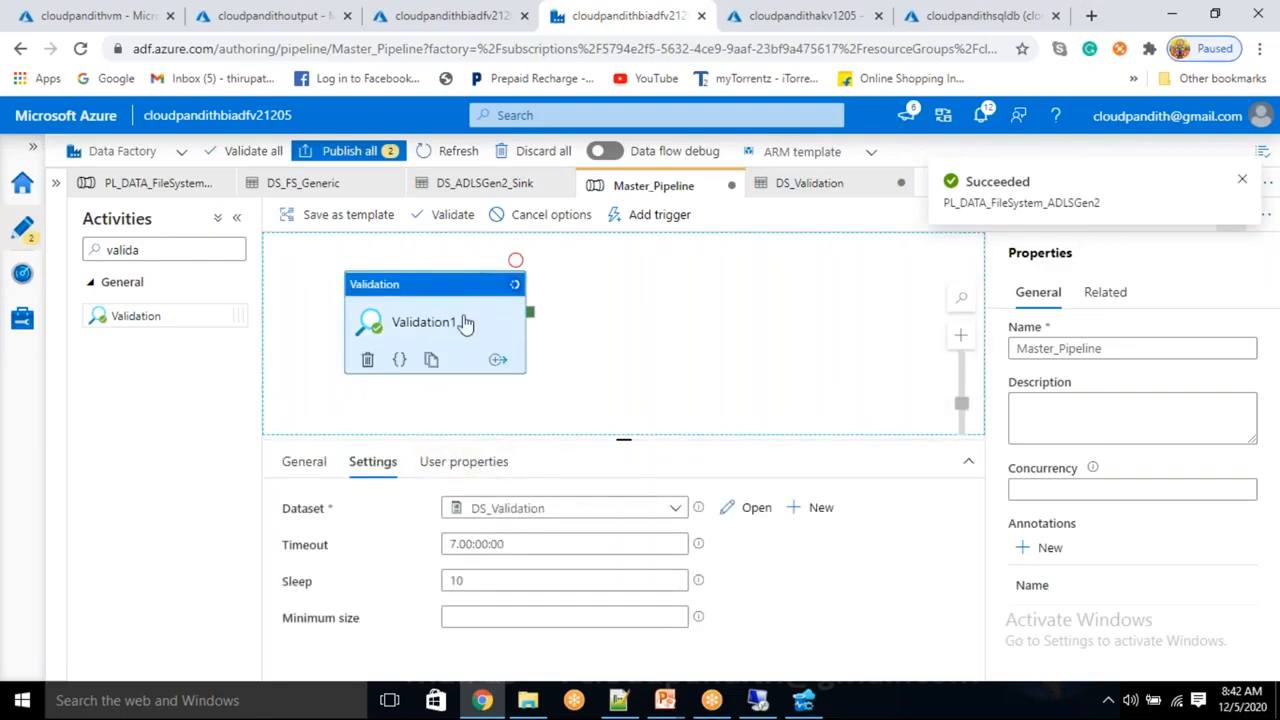
{"action": "left_click", "coordinate": [606, 323]}
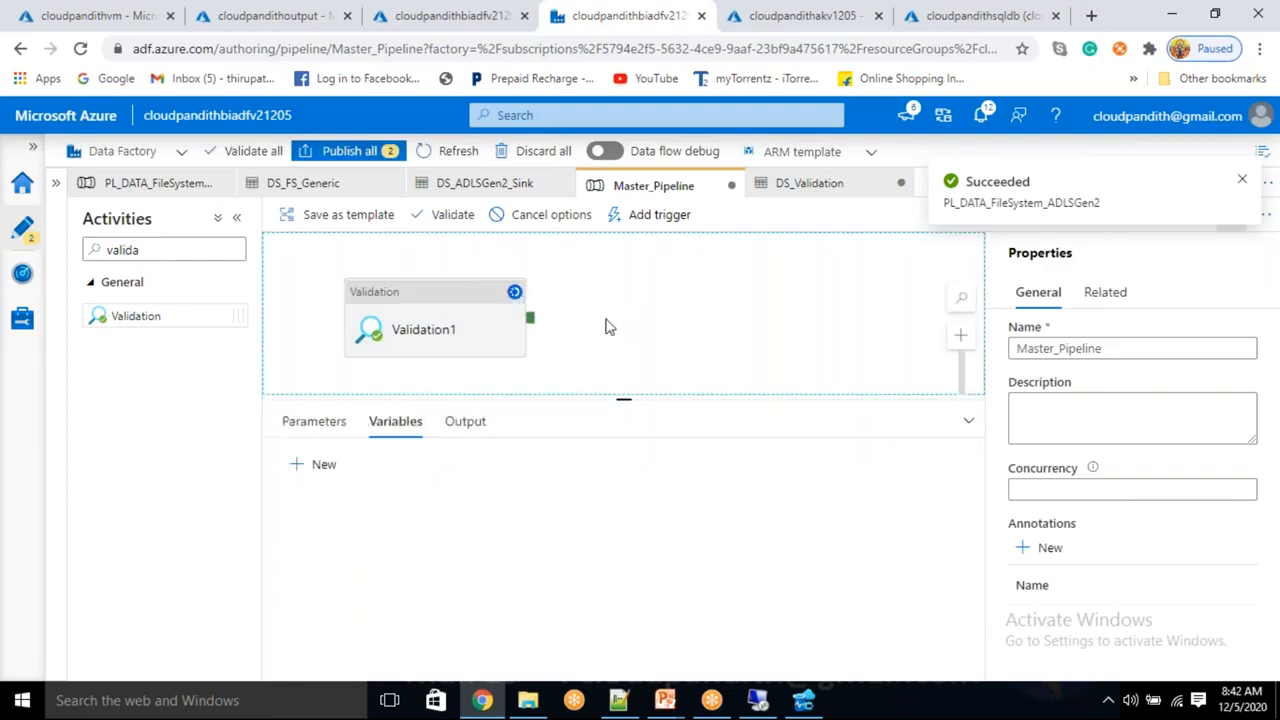
{"action": "left_click", "coordinate": [440, 305]}
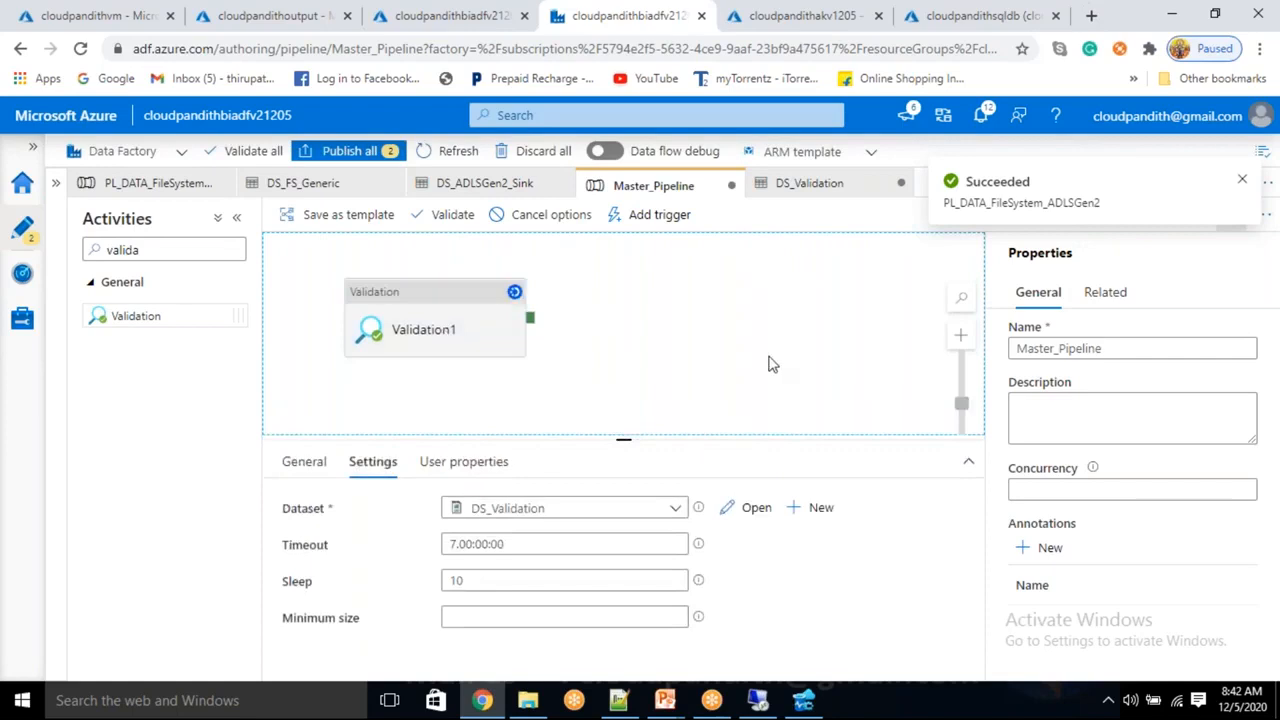
{"action": "left_click", "coordinate": [727, 372]}
{"action": "left_click", "coordinate": [661, 467]}
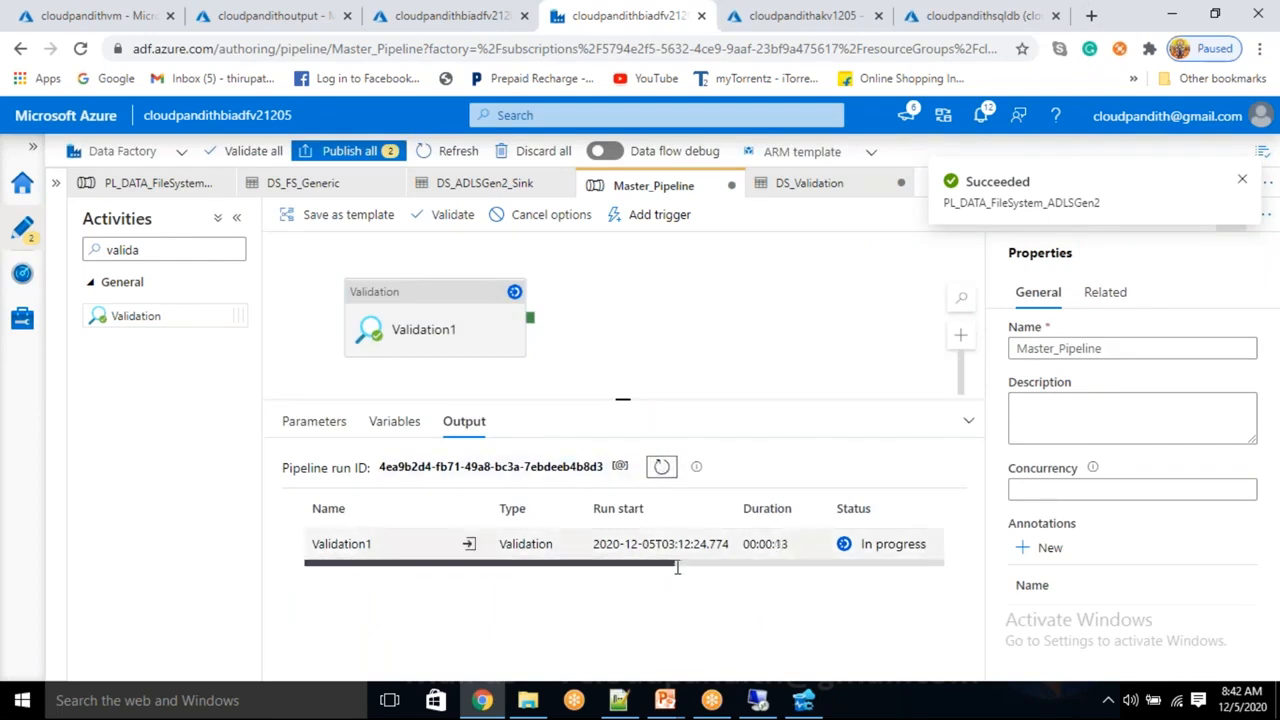
Check Validation1's Timeout value of 7.00:00:00 and leave it unchanged
{"action": "left_click", "coordinate": [407, 312]}
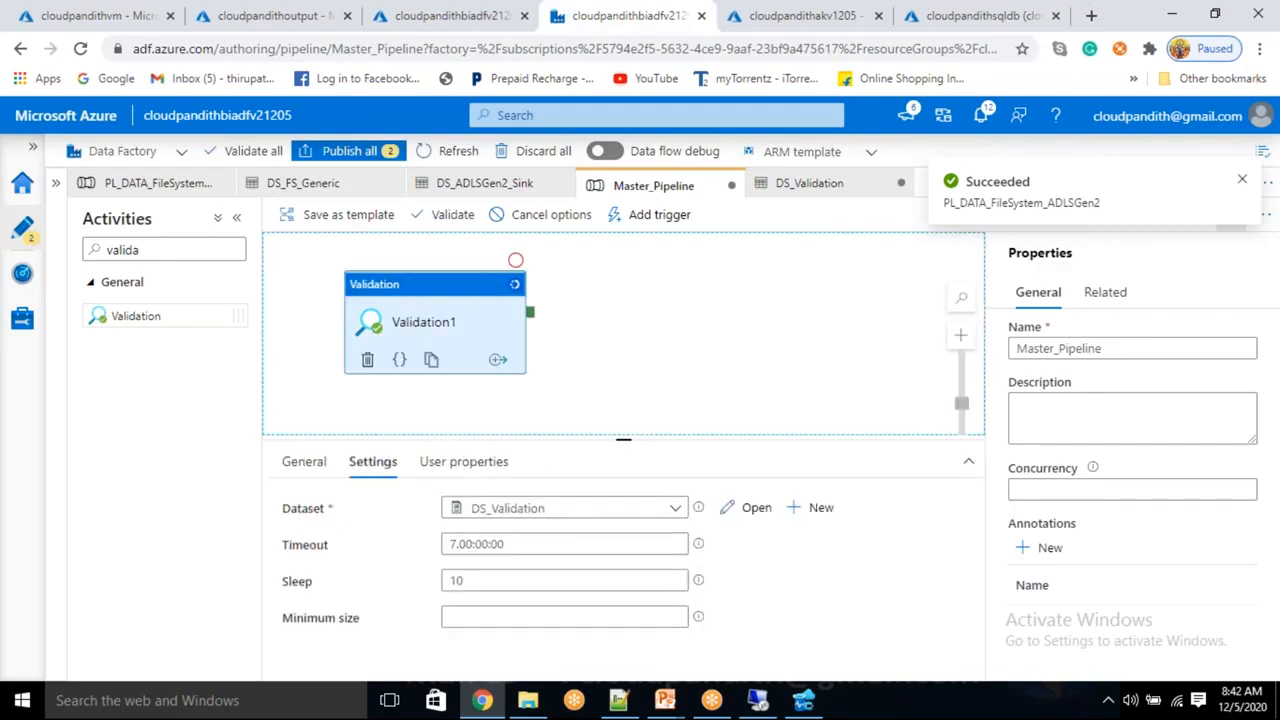
{"action": "left_click", "coordinate": [500, 543]}
{"action": "left_click_drag", "start_coordinate": [503, 543], "coordinate": [432, 548]}
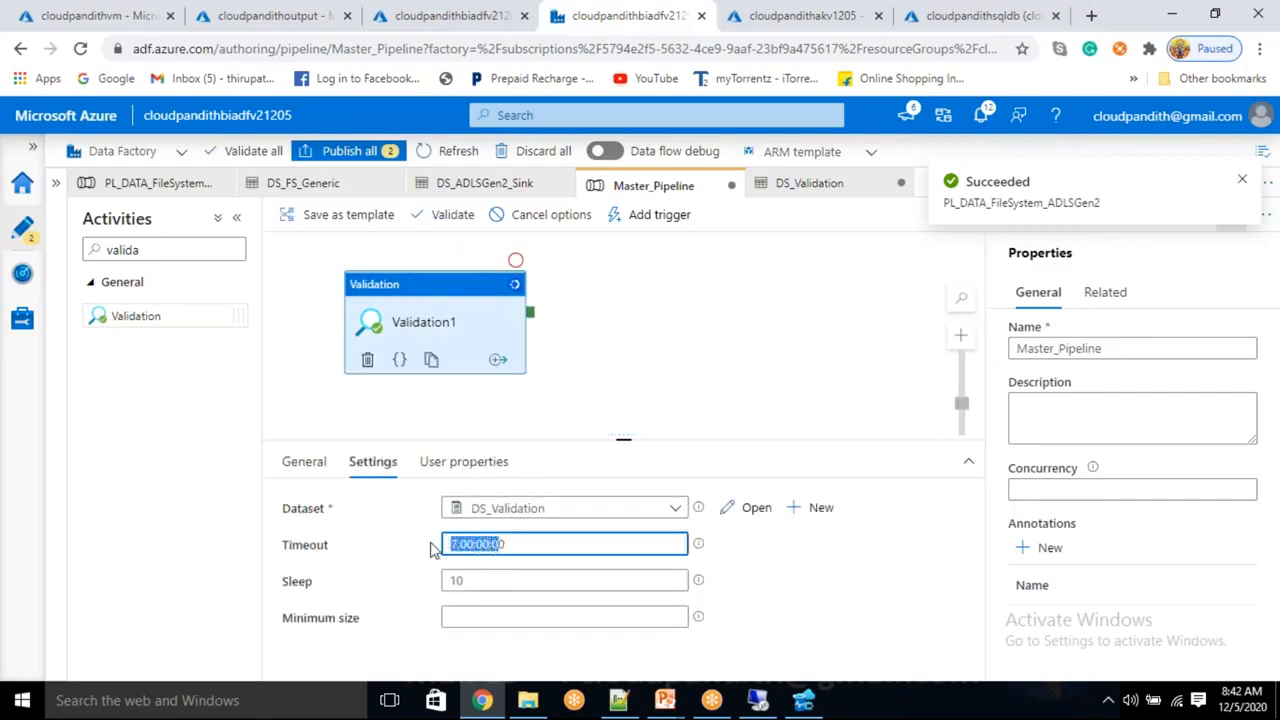
{"action": "left_click", "coordinate": [762, 544]}
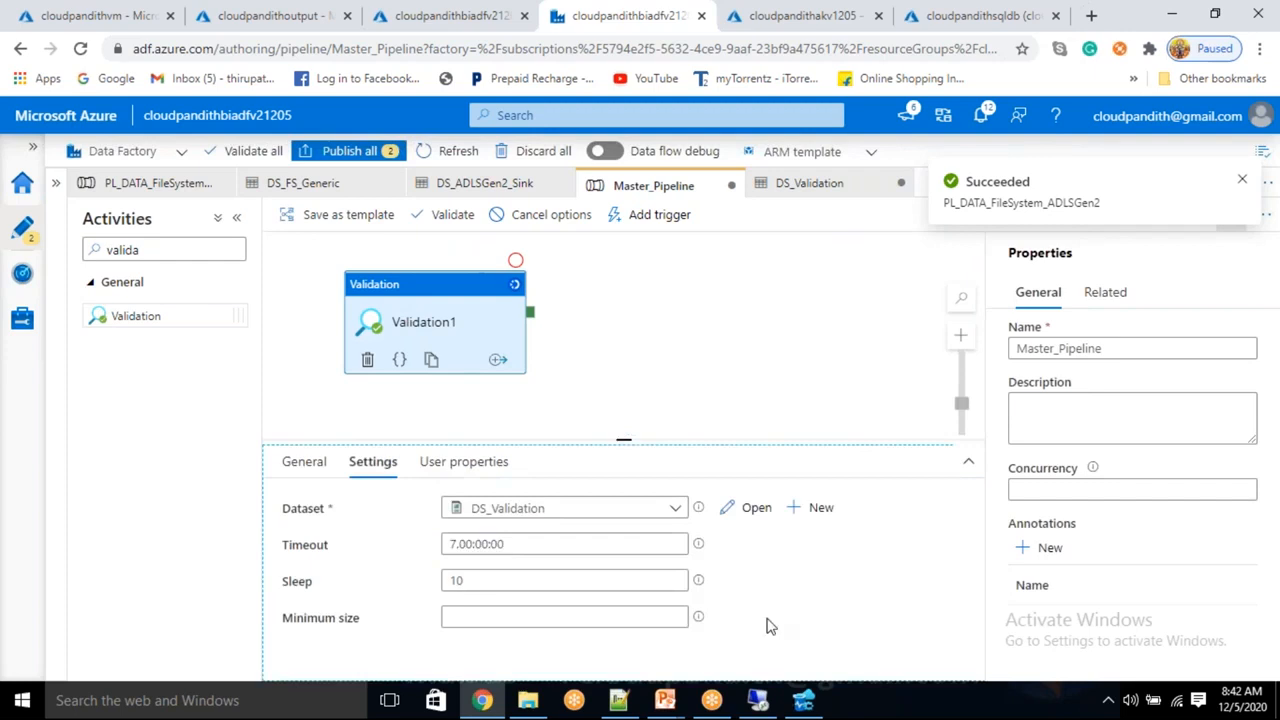
Switch to the remote VM, close the cust6 text file, and go up to cloudpandith
{"action": "left_click", "coordinate": [766, 704]}
{"action": "left_click", "coordinate": [768, 704]}
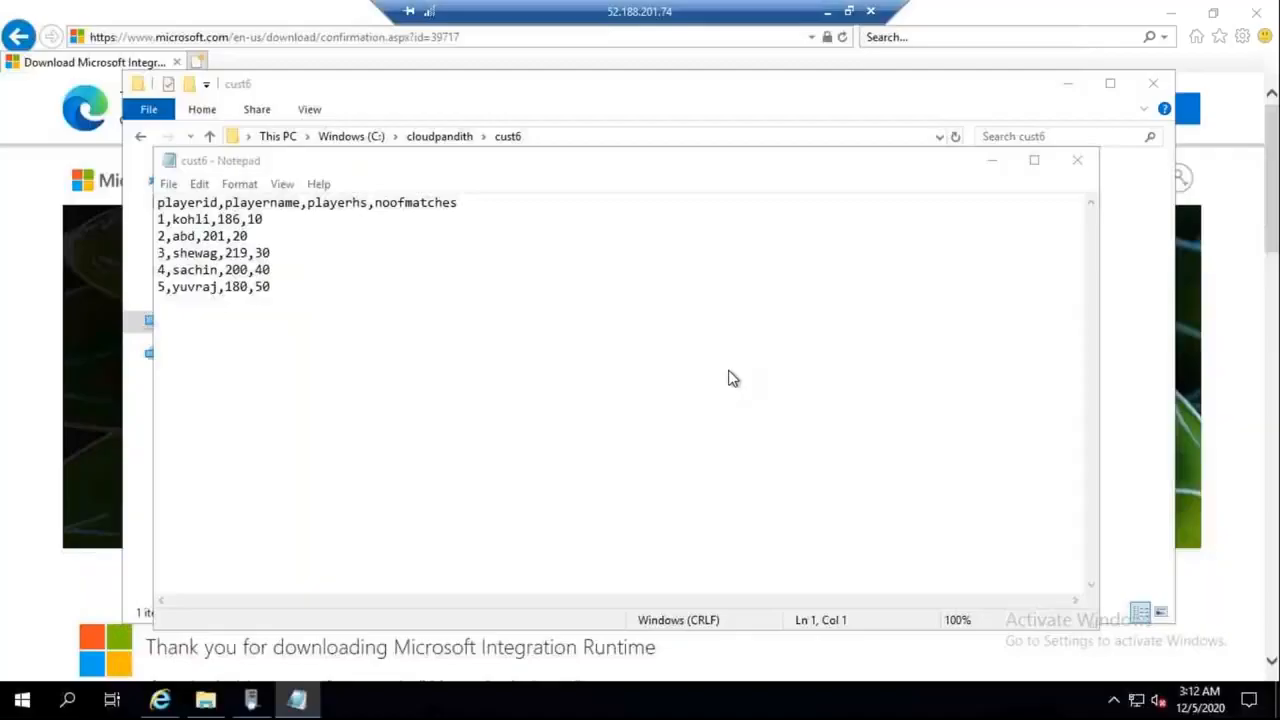
{"action": "left_click", "coordinate": [1080, 165]}
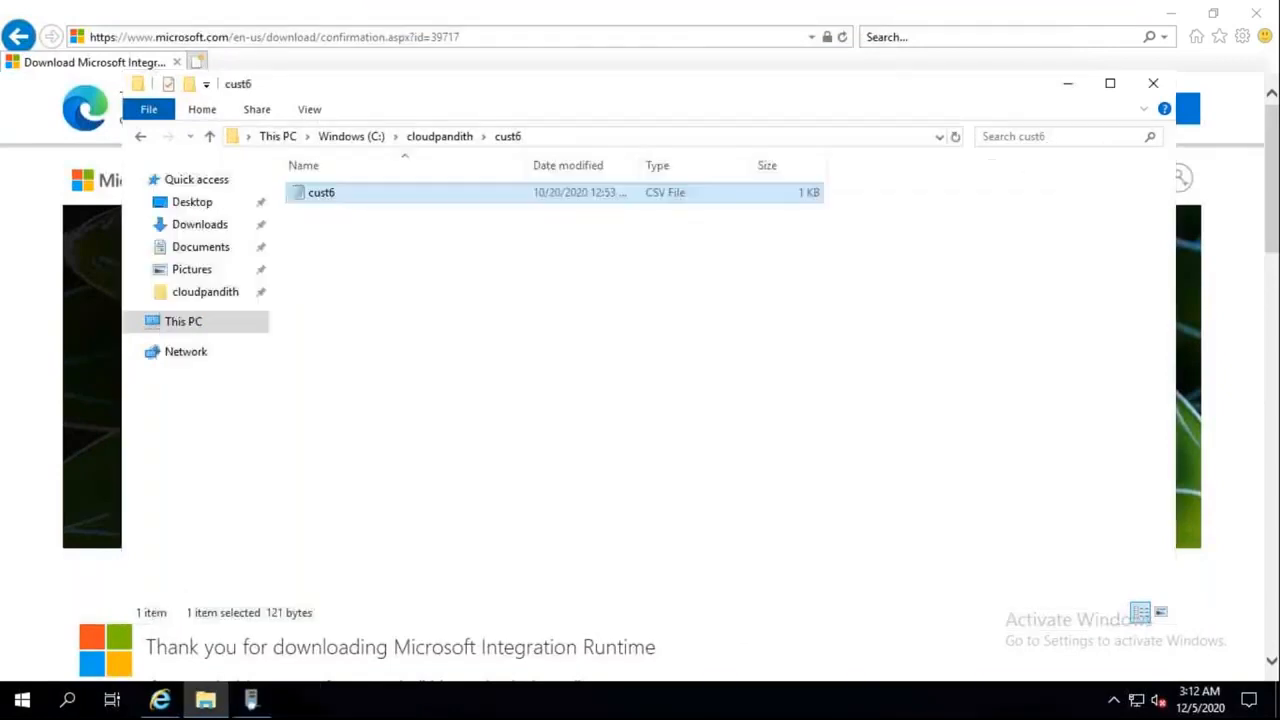
{"action": "left_click", "coordinate": [442, 139]}
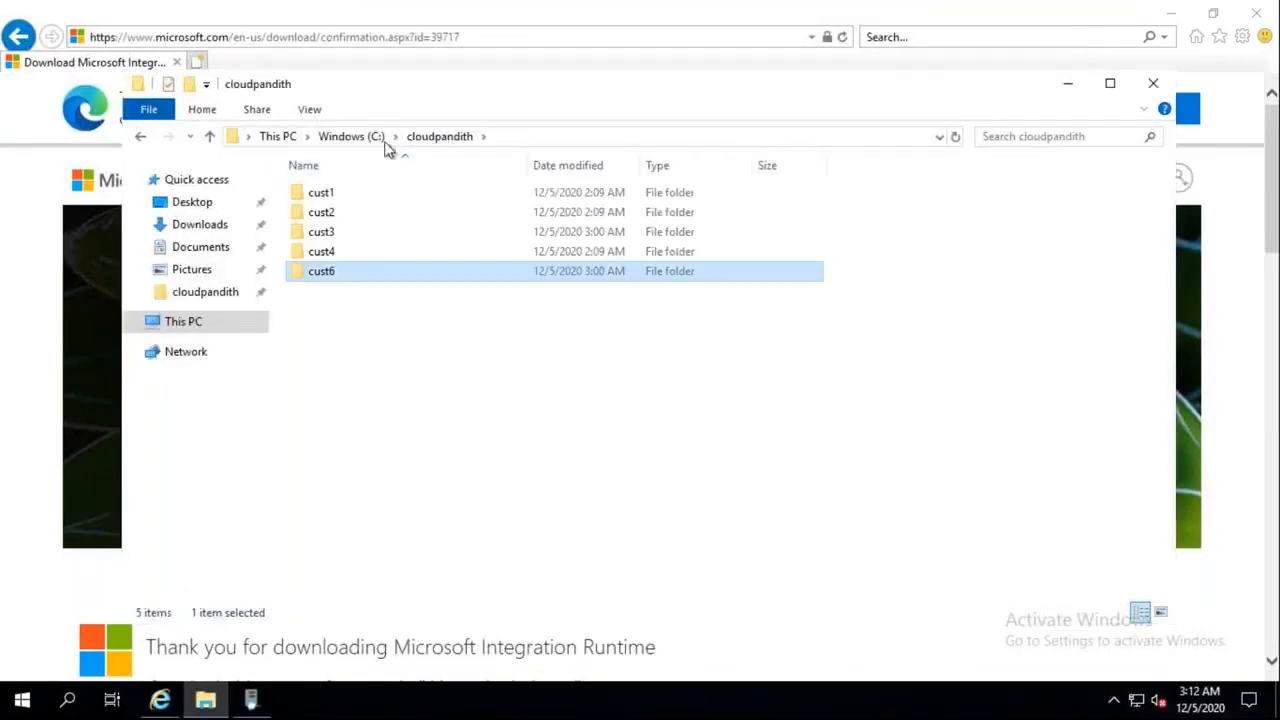
Create a new folder named success in C:\cloudpandith
{"action": "right_click", "coordinate": [345, 338]}
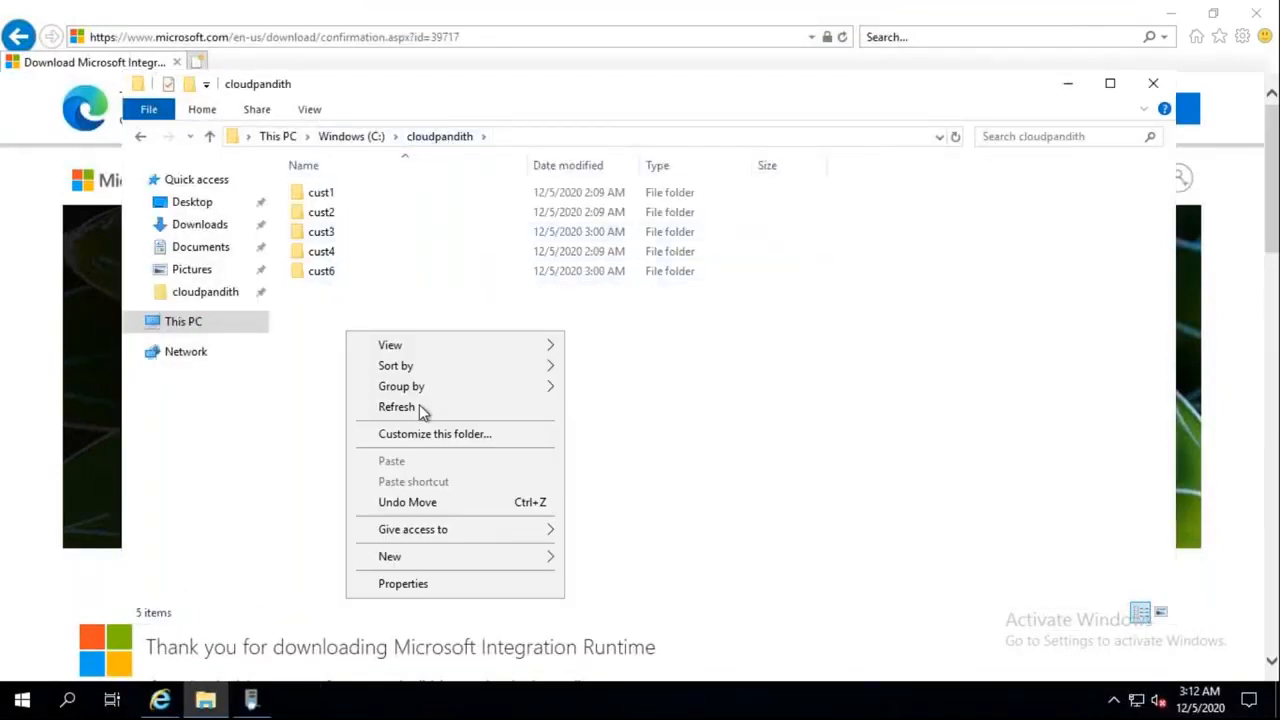
{"action": "mouse_move", "coordinate": [417, 558]}
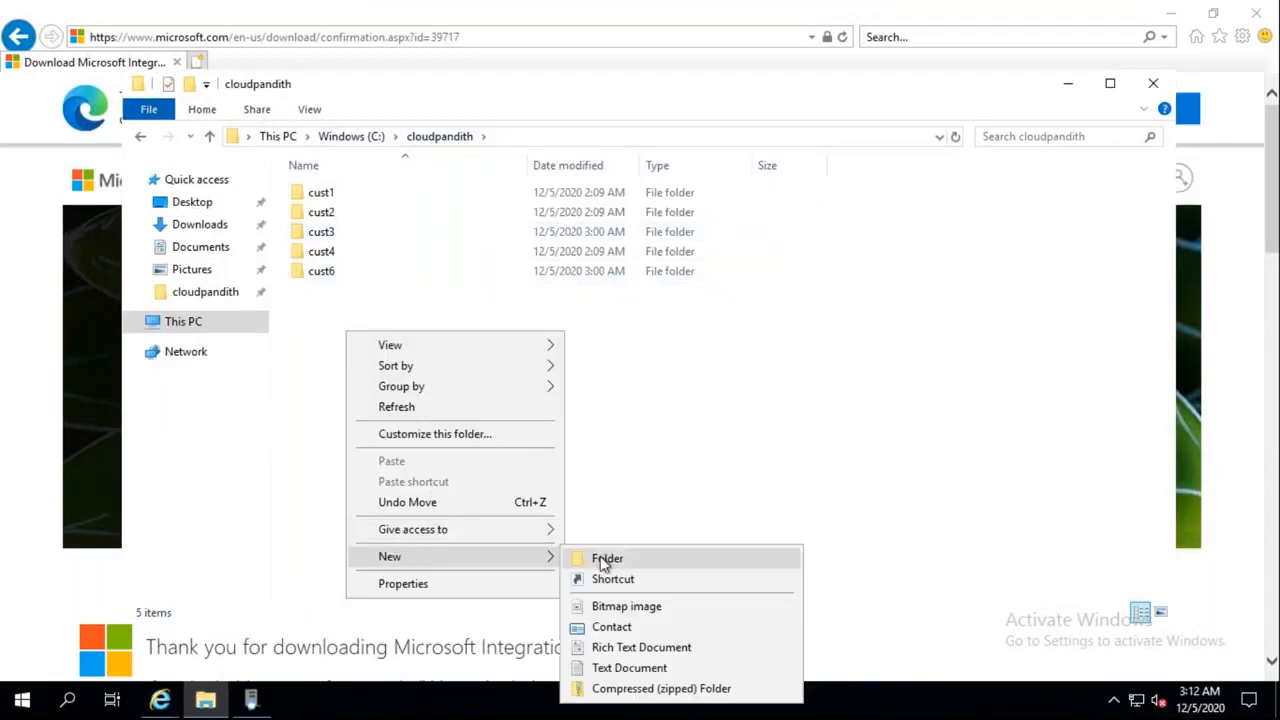
{"action": "left_click", "coordinate": [599, 560]}
{"action": "key", "text": "BackSpace"}
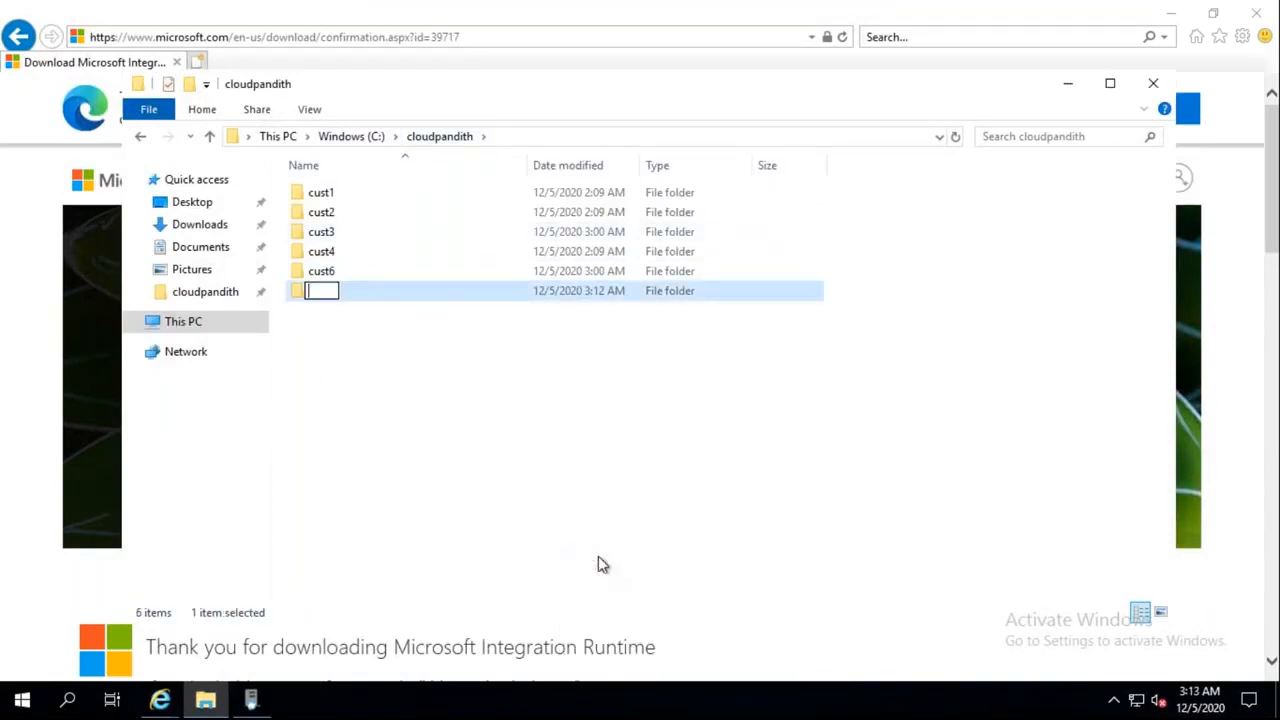
{"action": "type", "text": "success"}
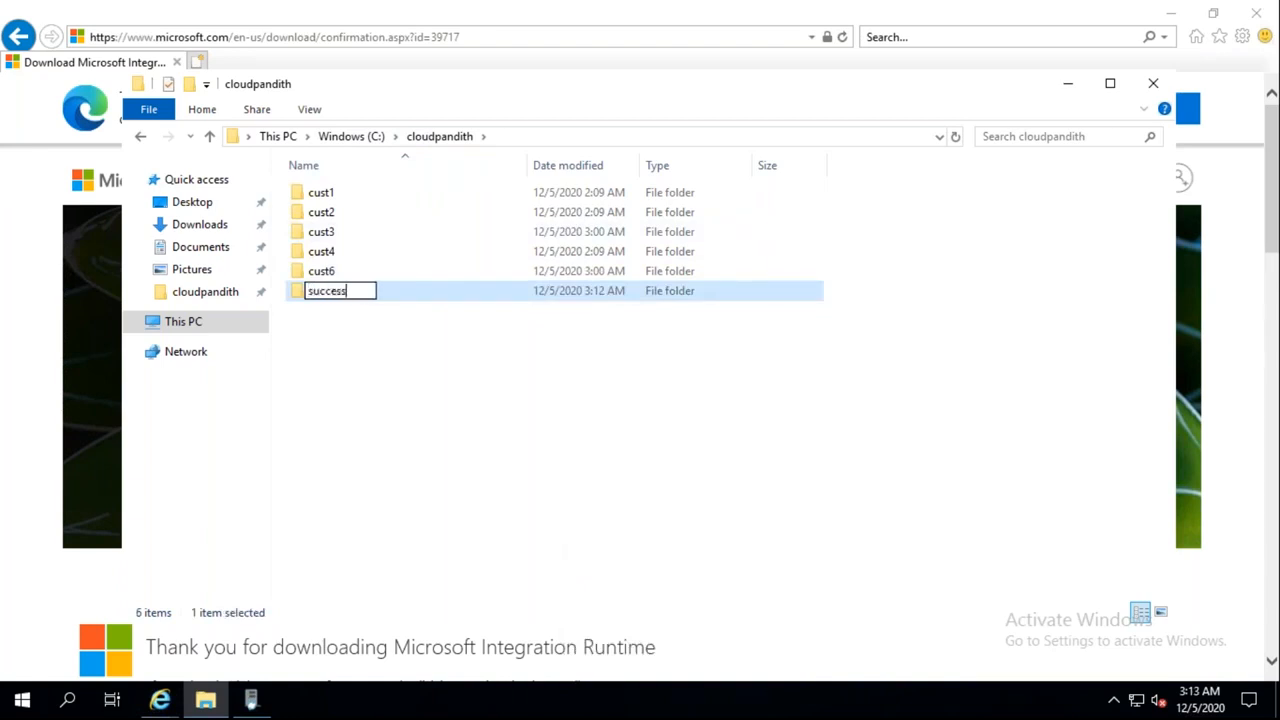
{"action": "key", "text": "Return"}
Copy the cust6 CSV file into the success folder
{"action": "double_click", "coordinate": [390, 273]}
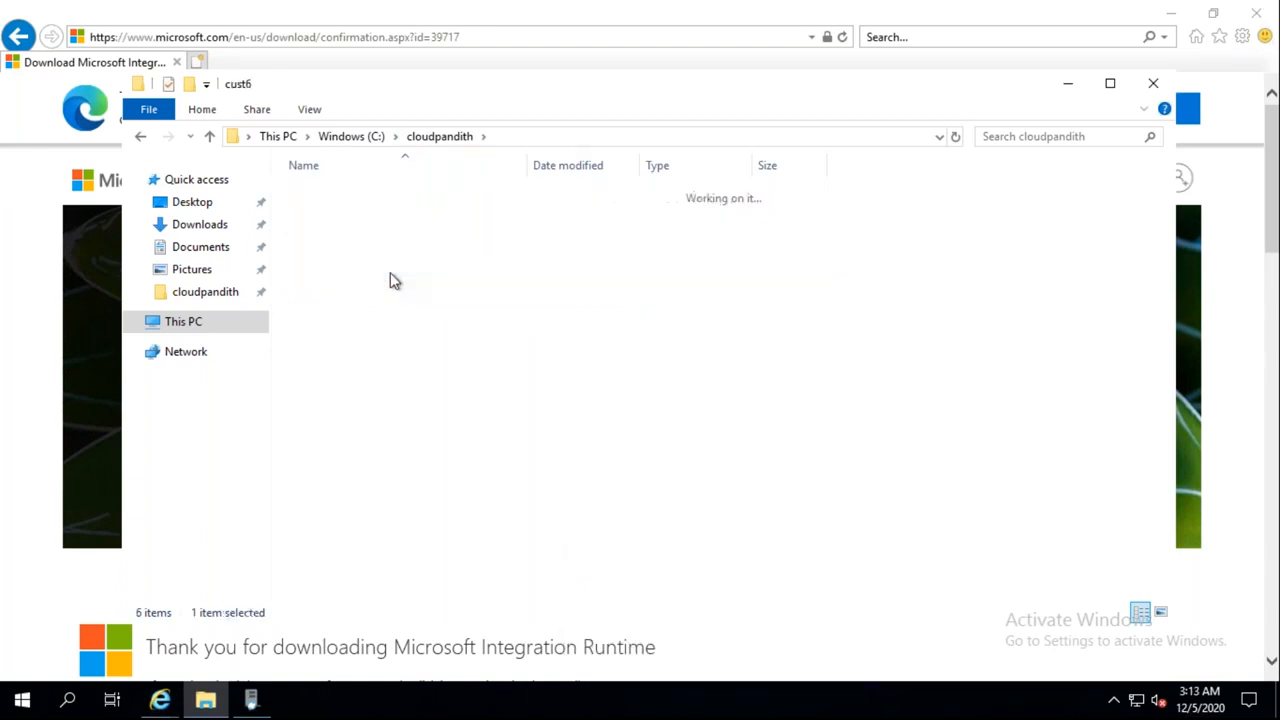
{"action": "left_click", "coordinate": [349, 198]}
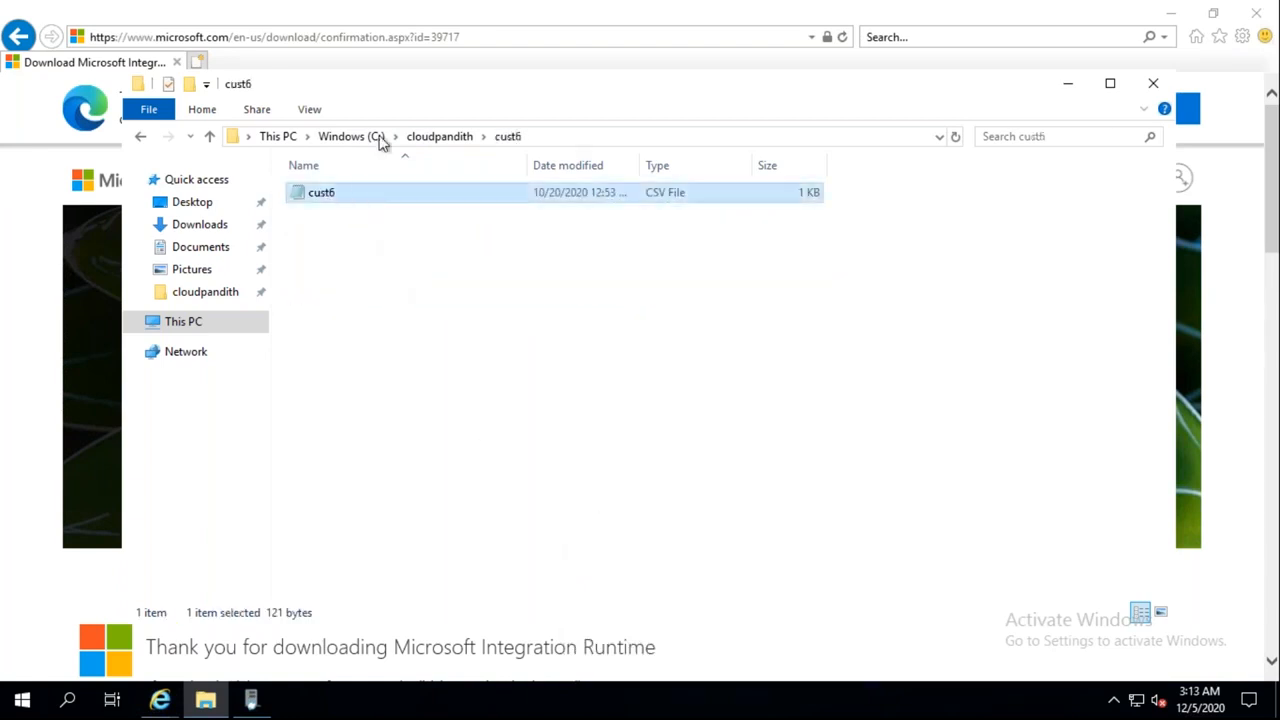
{"action": "left_click", "coordinate": [438, 136]}
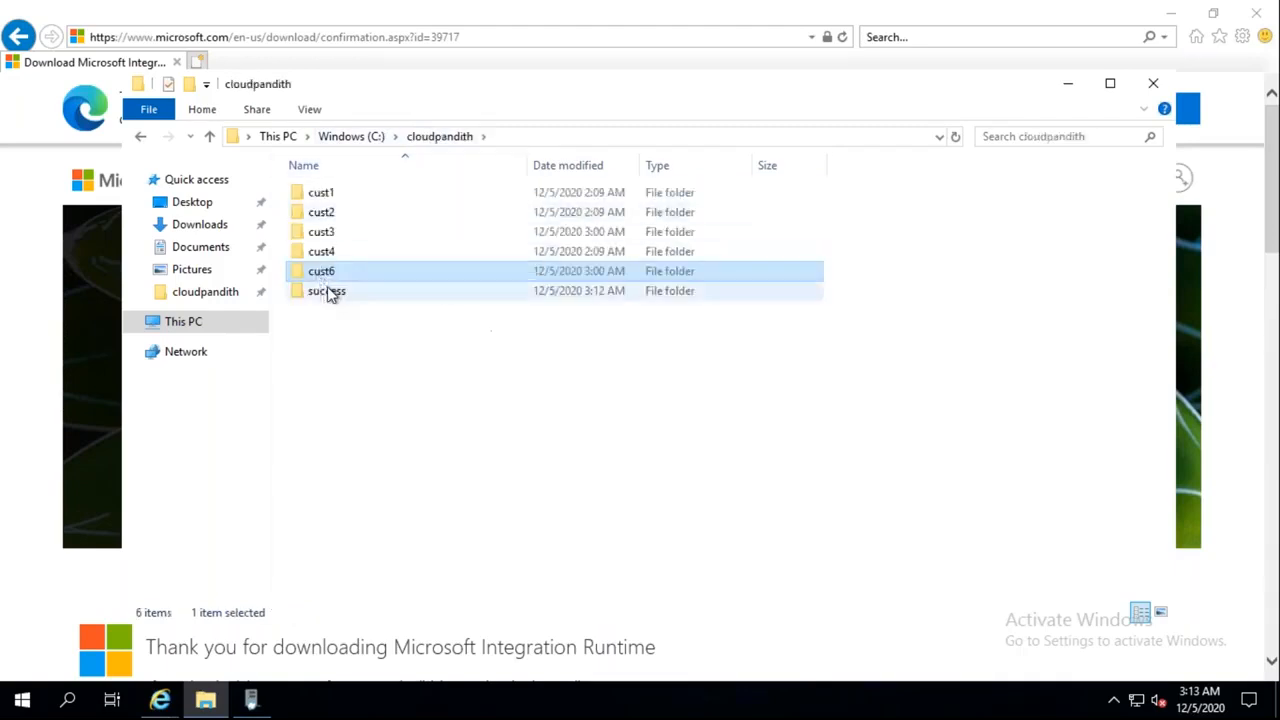
{"action": "double_click", "coordinate": [340, 288]}
{"action": "key", "text": "ctrl+v"}
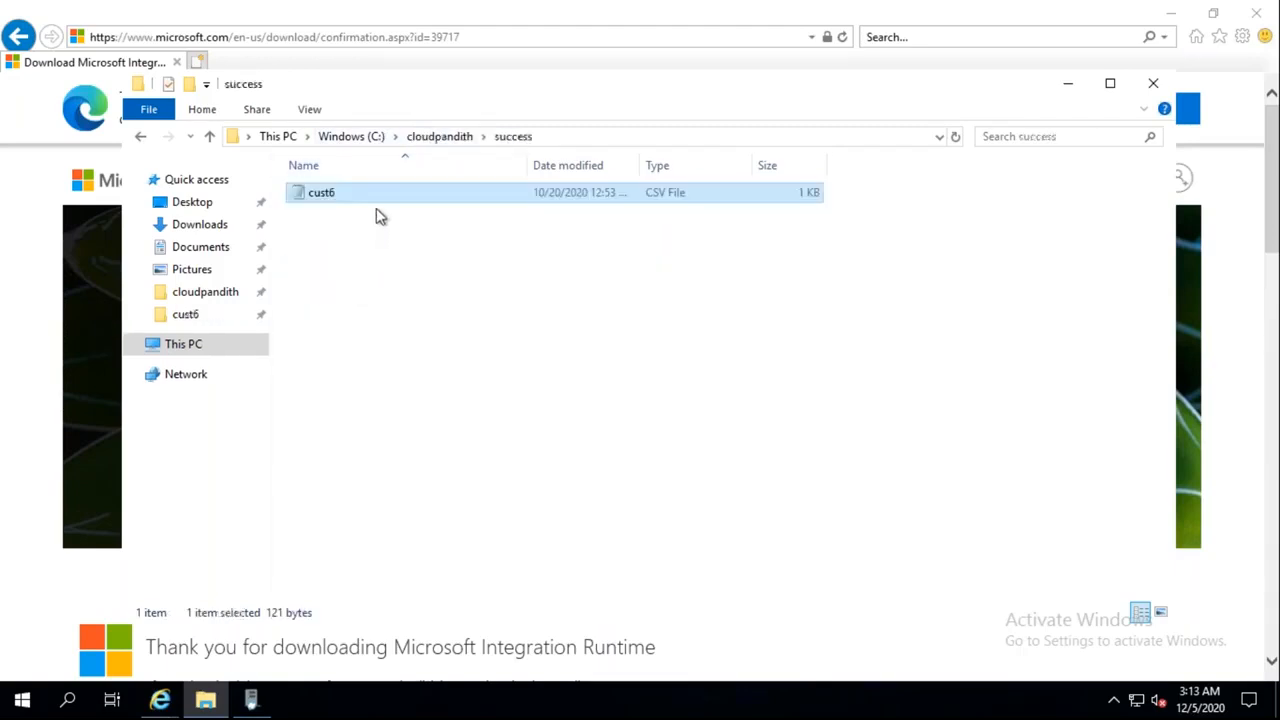
Rename the copied file to success.csv and return to cloudpandith
{"action": "right_click", "coordinate": [375, 191]}
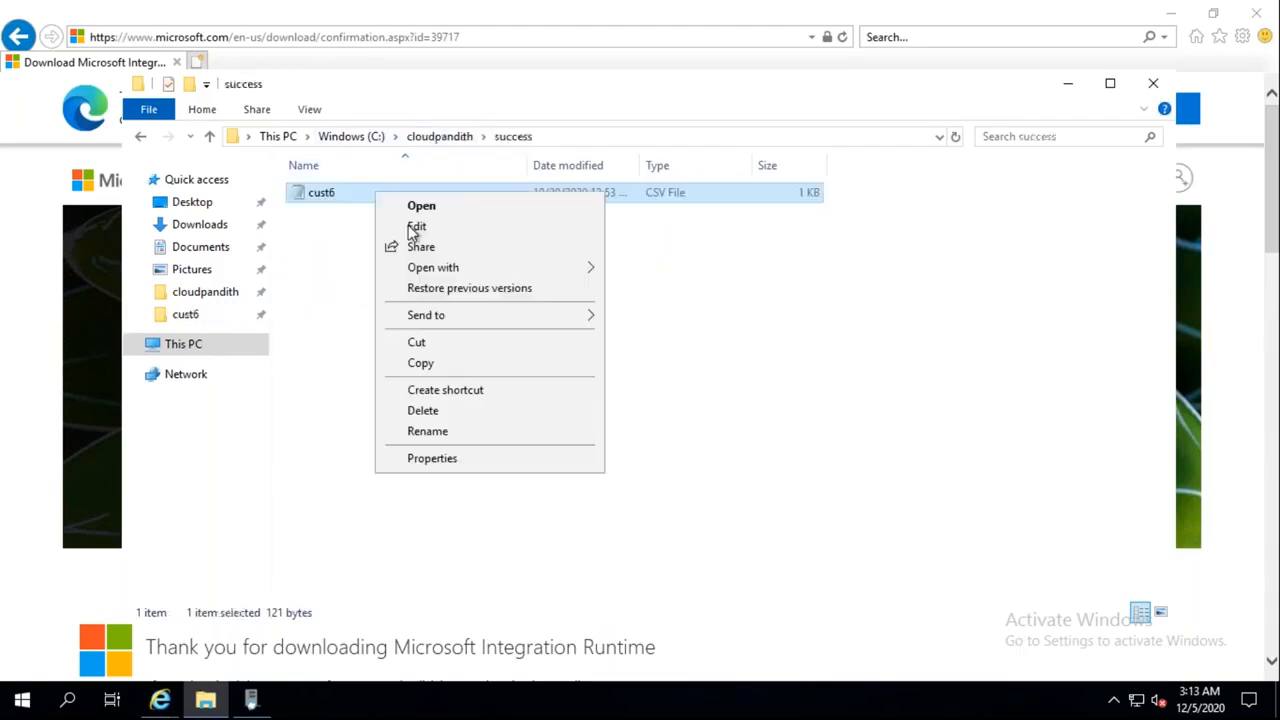
{"action": "left_click", "coordinate": [438, 432]}
{"action": "type", "text": "success"}
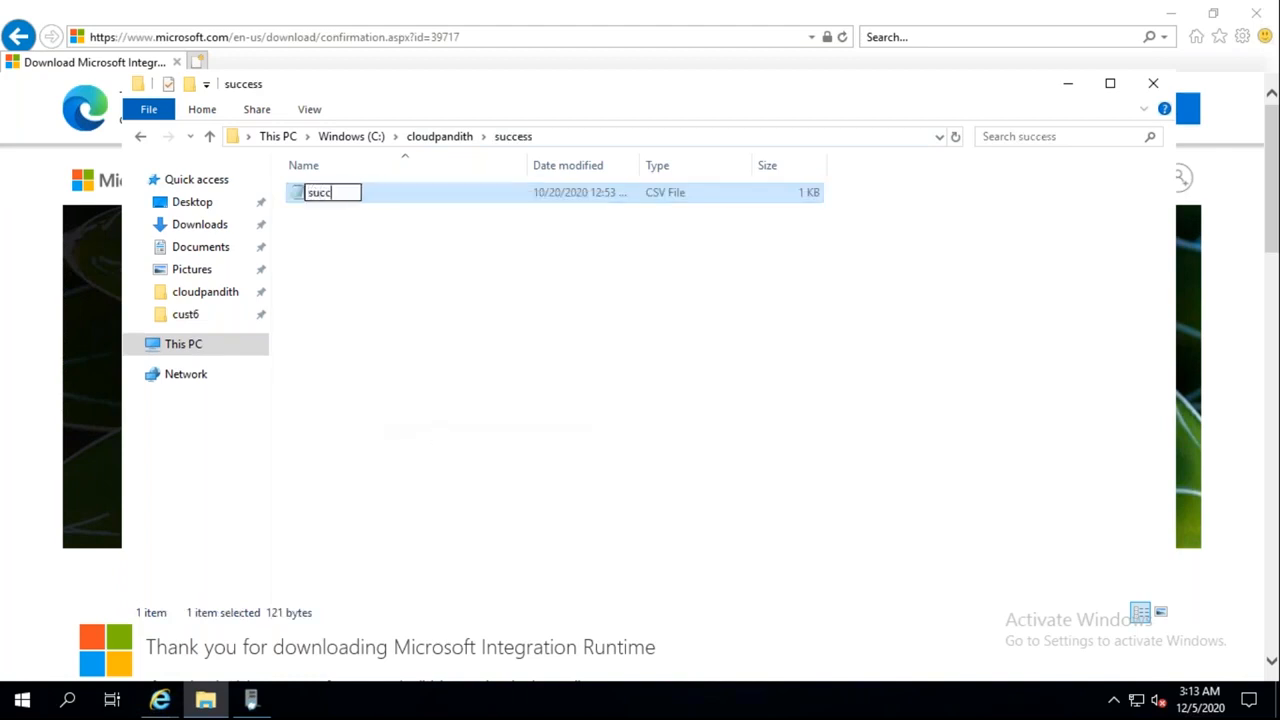
{"action": "left_click", "coordinate": [25, 445]}
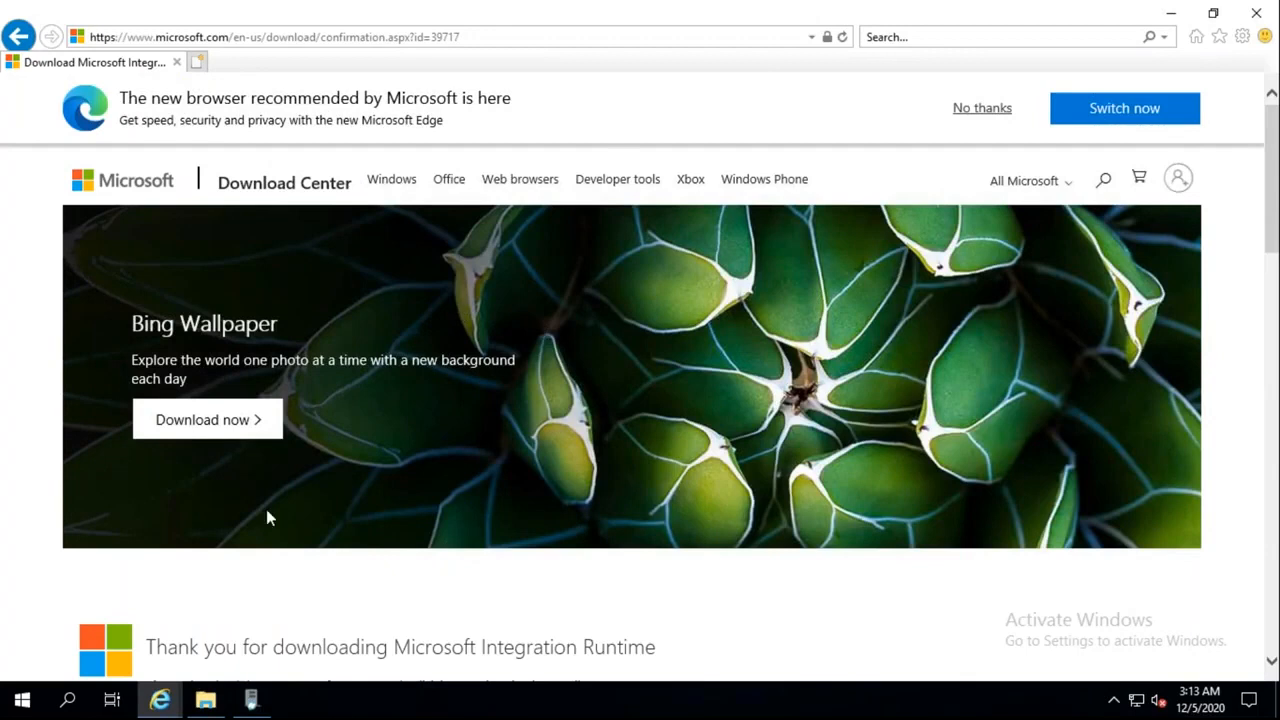
{"action": "left_click", "coordinate": [205, 700]}
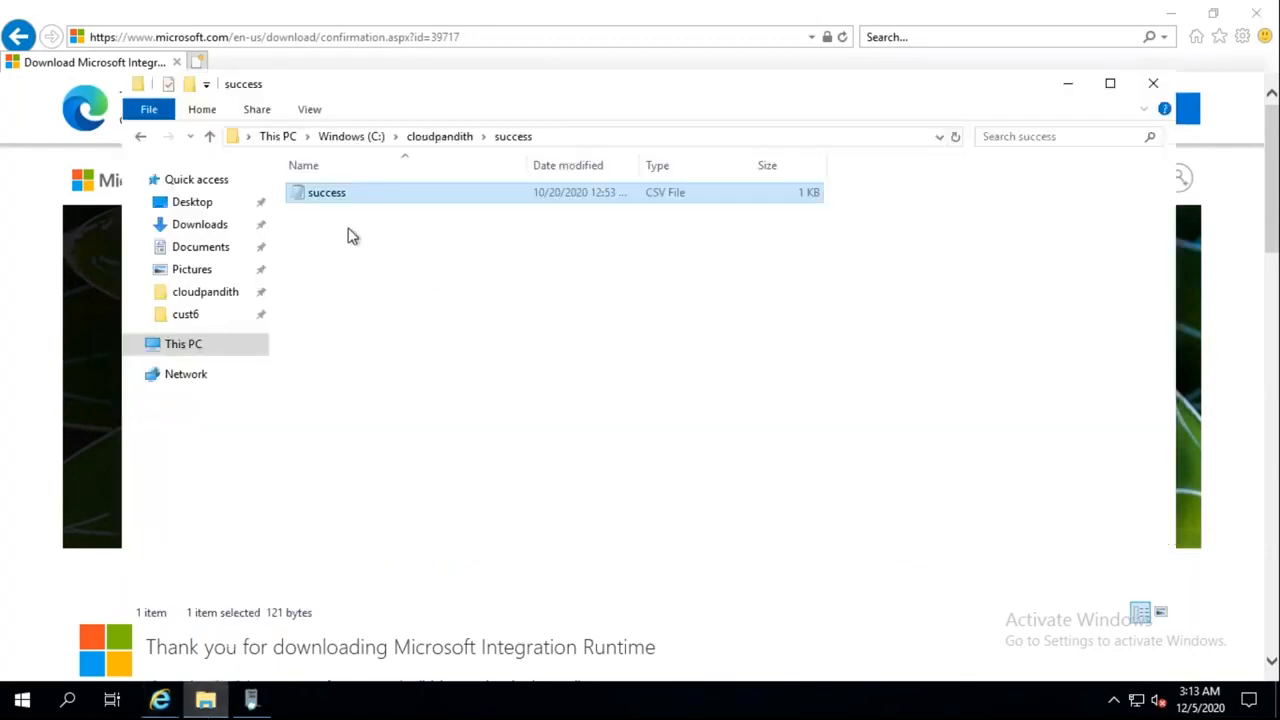
{"action": "left_click", "coordinate": [437, 140]}
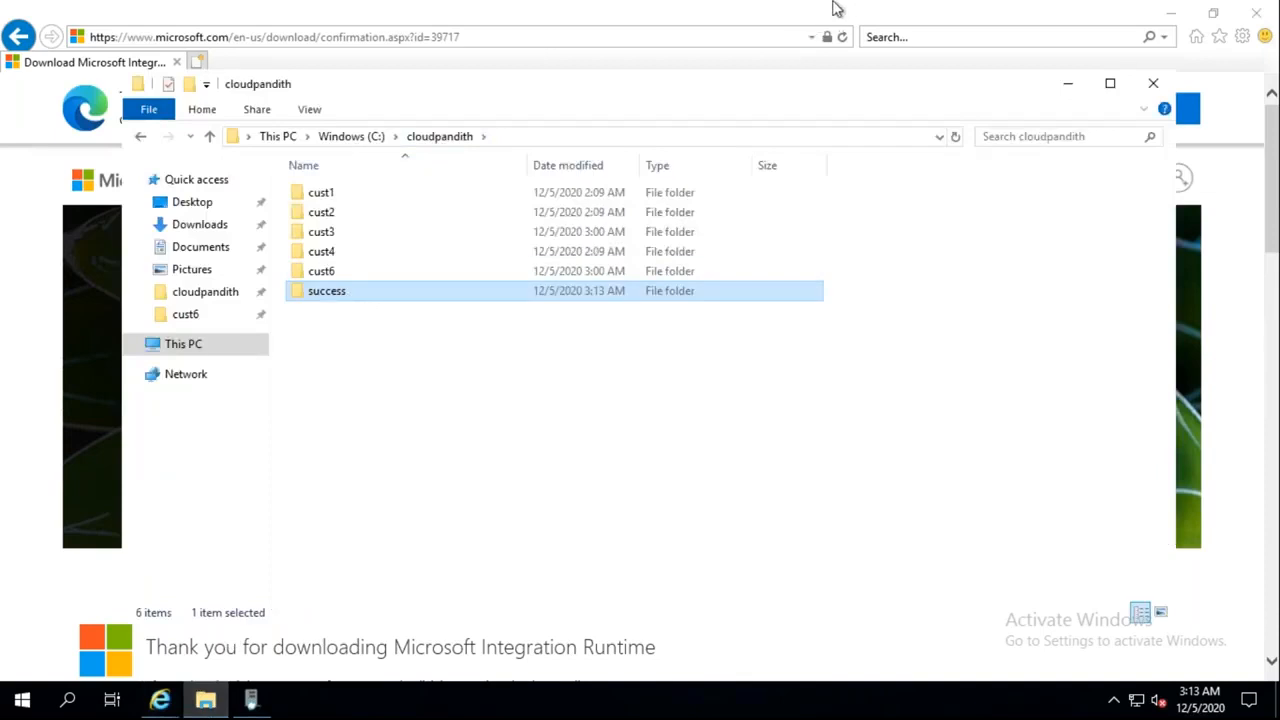
Leave the remote desktop for Data Factory and check the debug run's progress
{"action": "mouse_move", "coordinate": [838, 8]}
{"action": "left_click", "coordinate": [833, 14]}
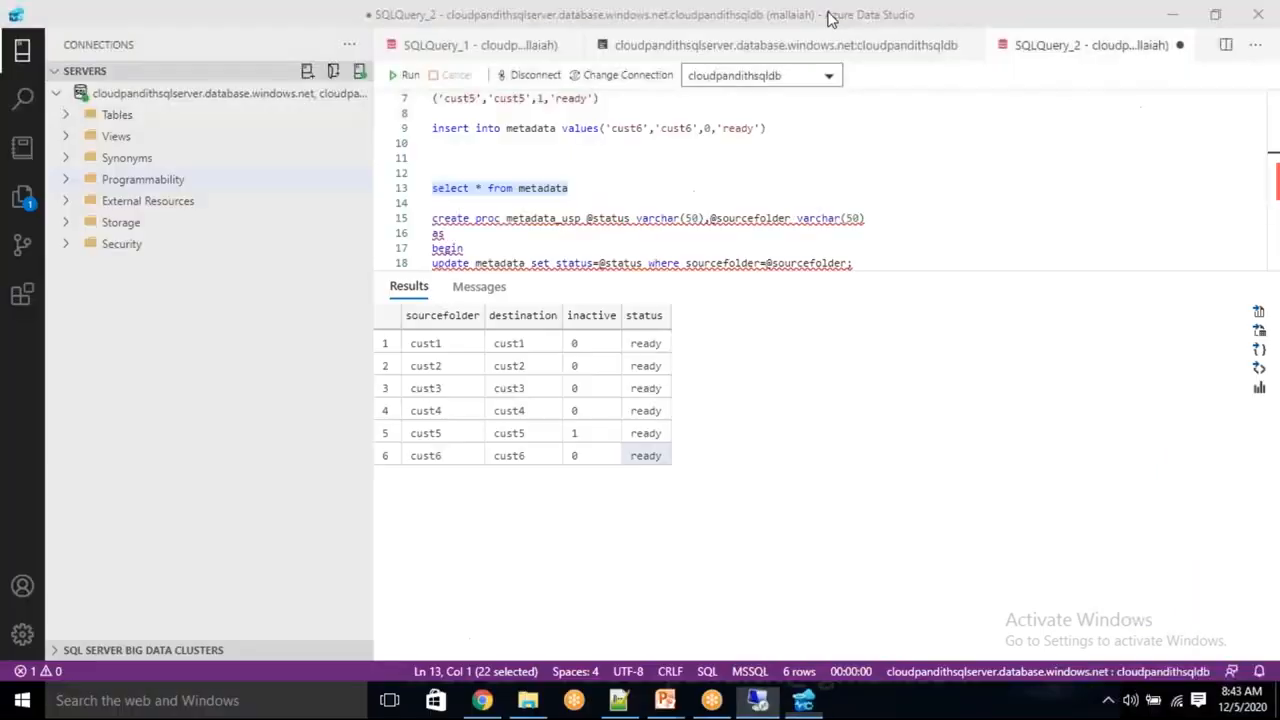
{"action": "left_click", "coordinate": [484, 702]}
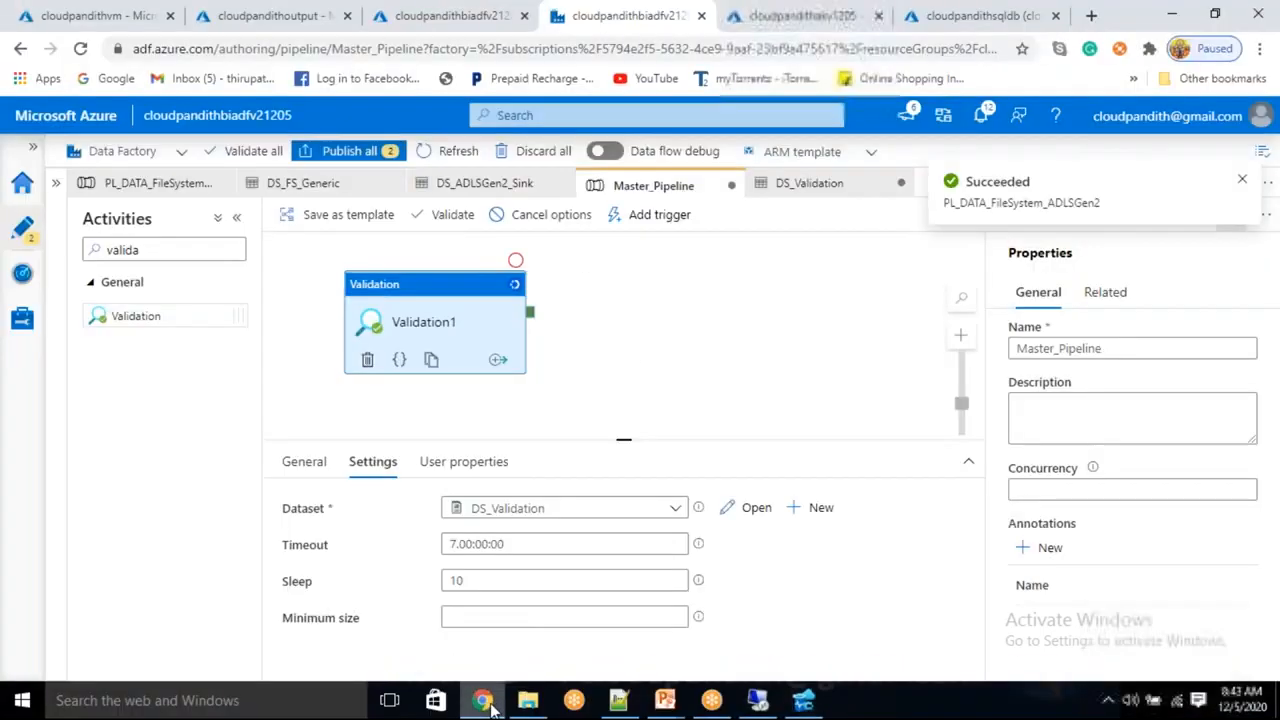
{"action": "left_click", "coordinate": [623, 338]}
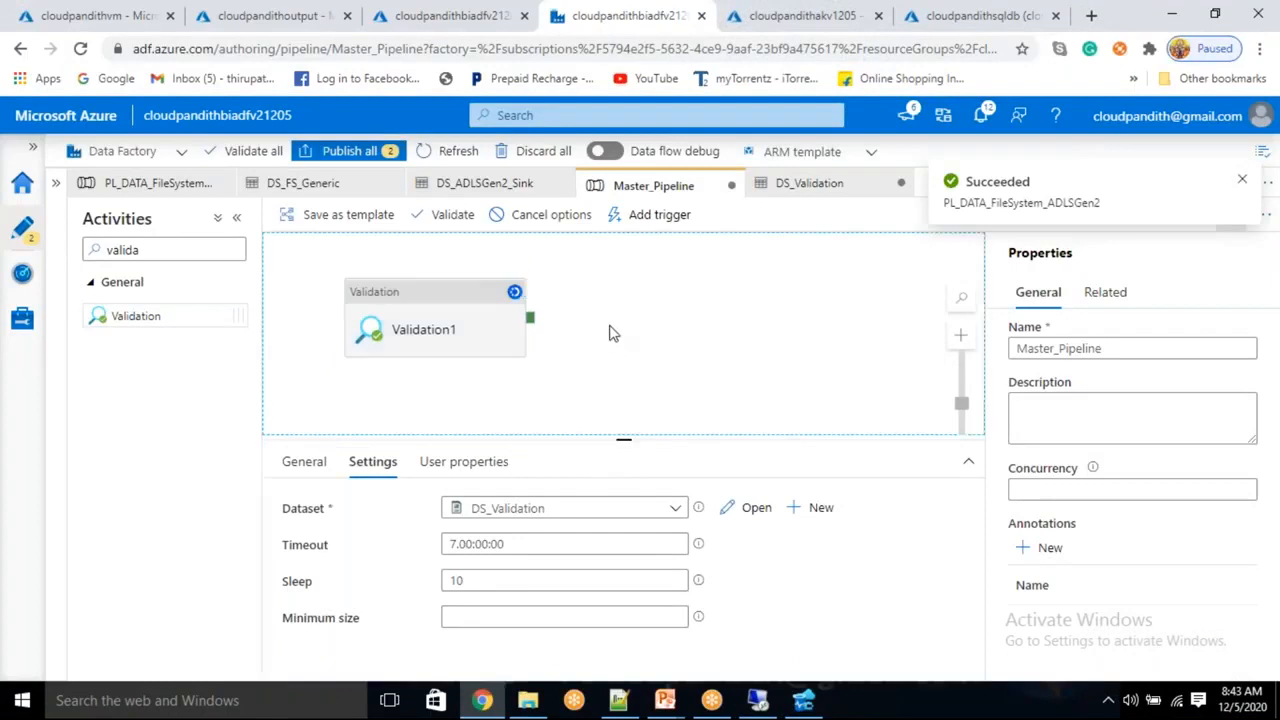
{"action": "left_click", "coordinate": [443, 306]}
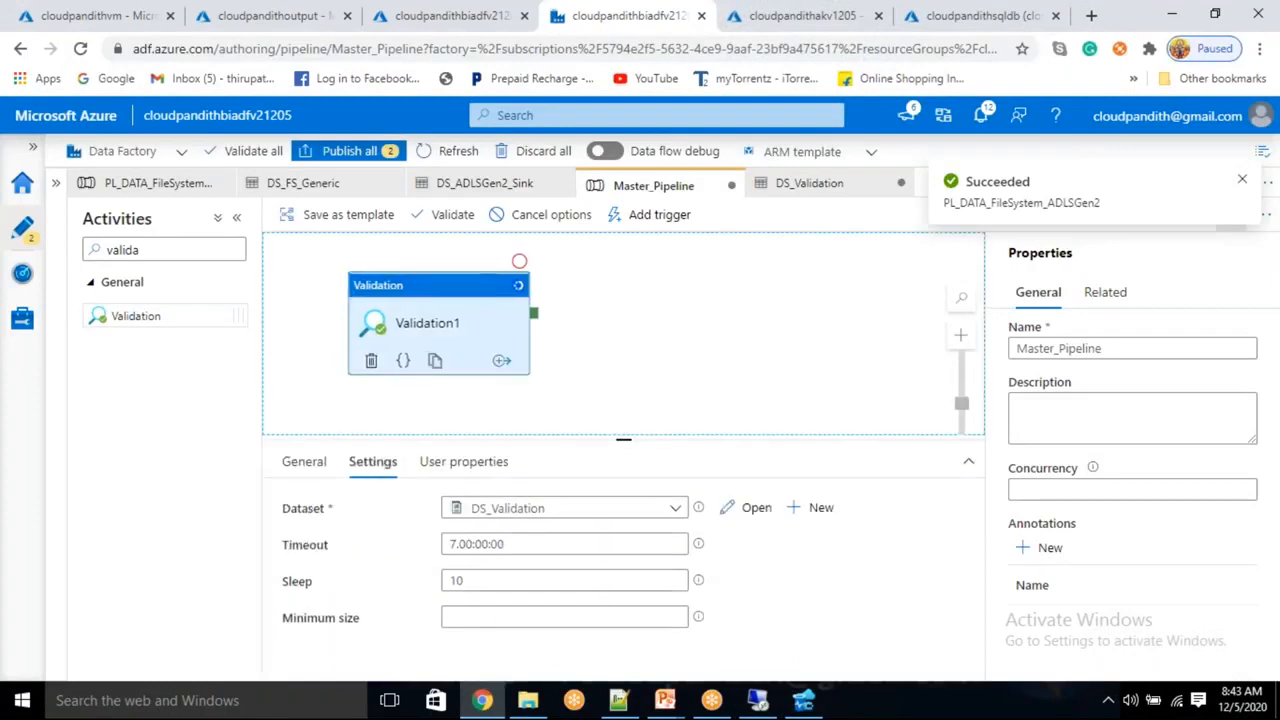
{"action": "left_click", "coordinate": [645, 360]}
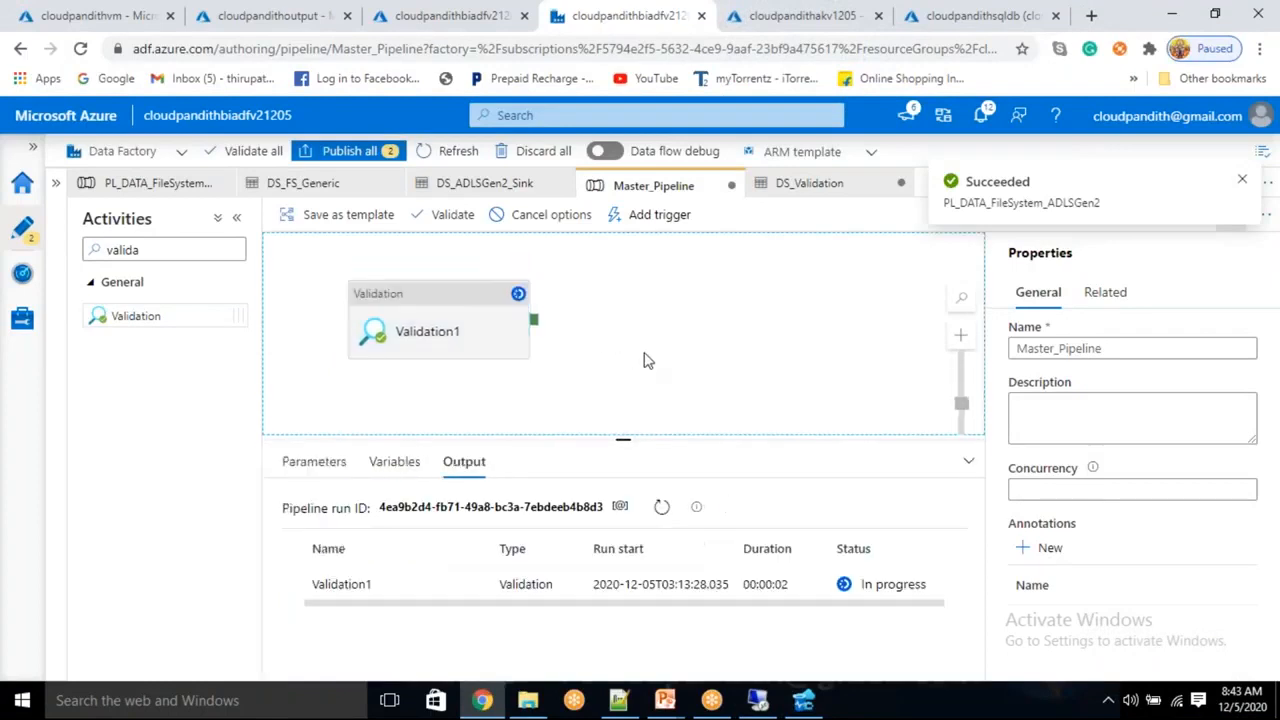
{"action": "left_click", "coordinate": [664, 468]}
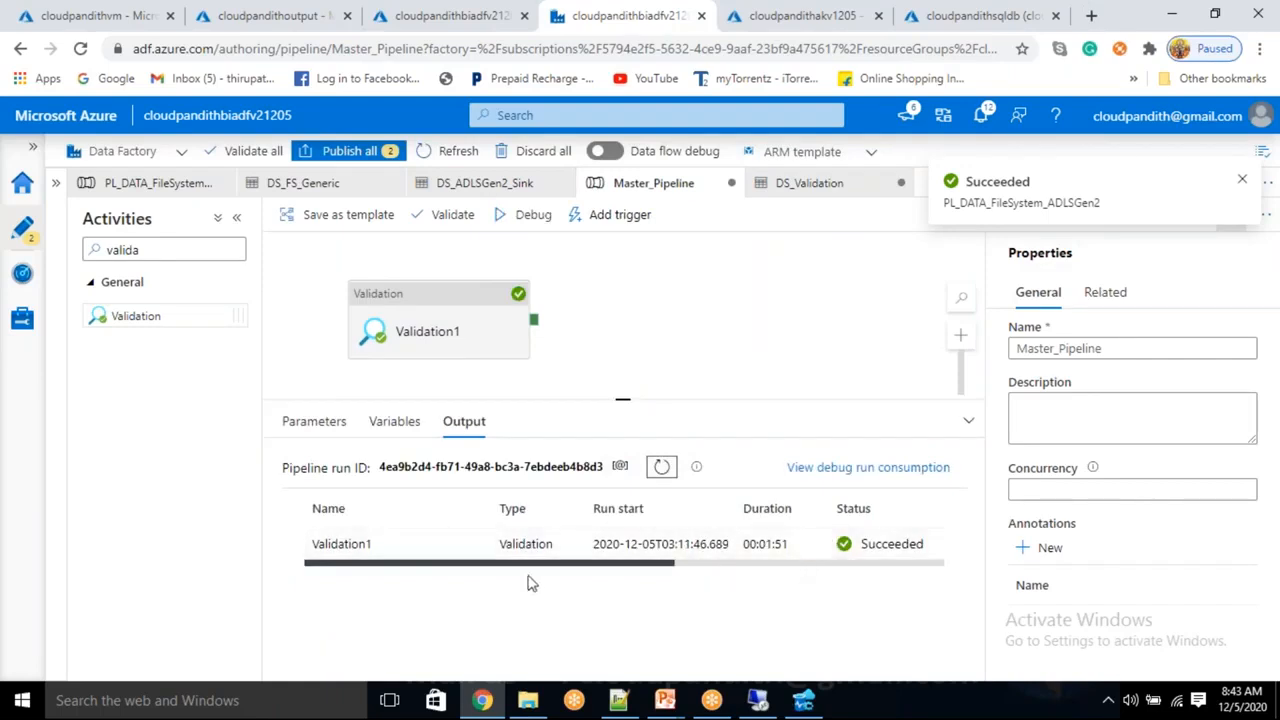
Refresh the run and review Validation1's input details, including the timeout
{"action": "left_click", "coordinate": [440, 547]}
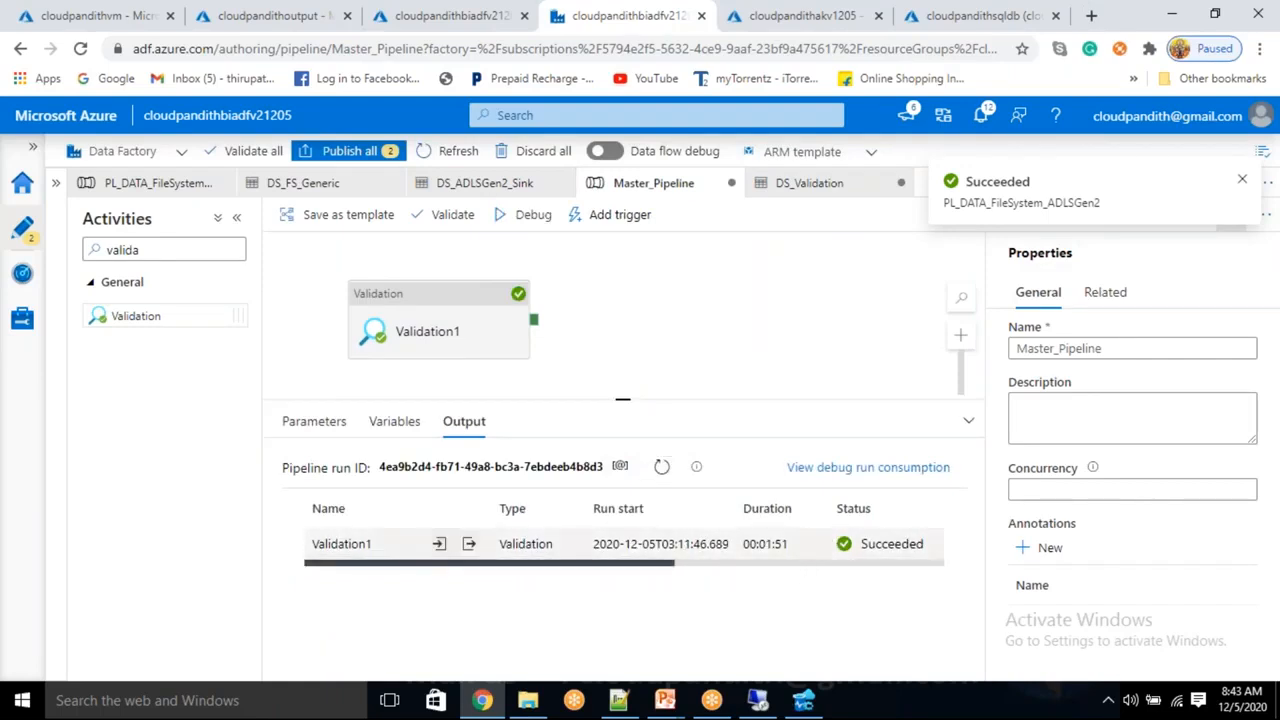
{"action": "left_click", "coordinate": [440, 544]}
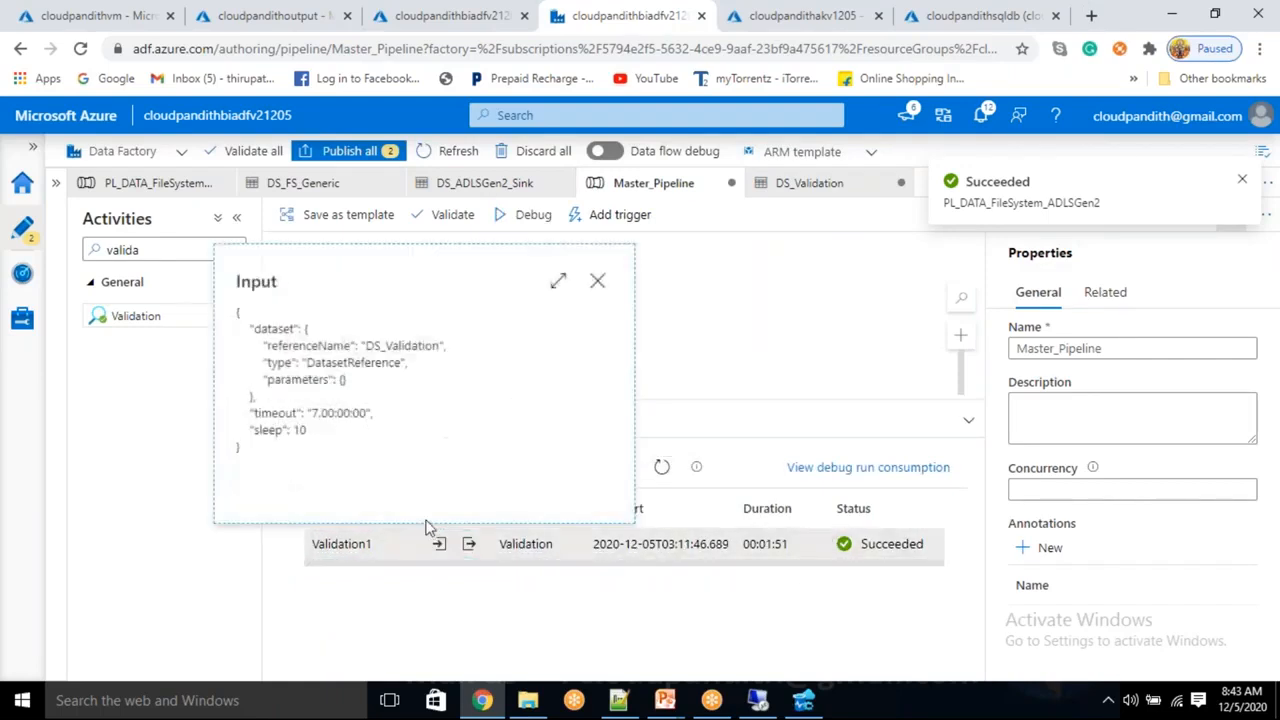
{"action": "left_click_drag", "start_coordinate": [315, 415], "coordinate": [350, 415]}
{"action": "left_click", "coordinate": [597, 281]}
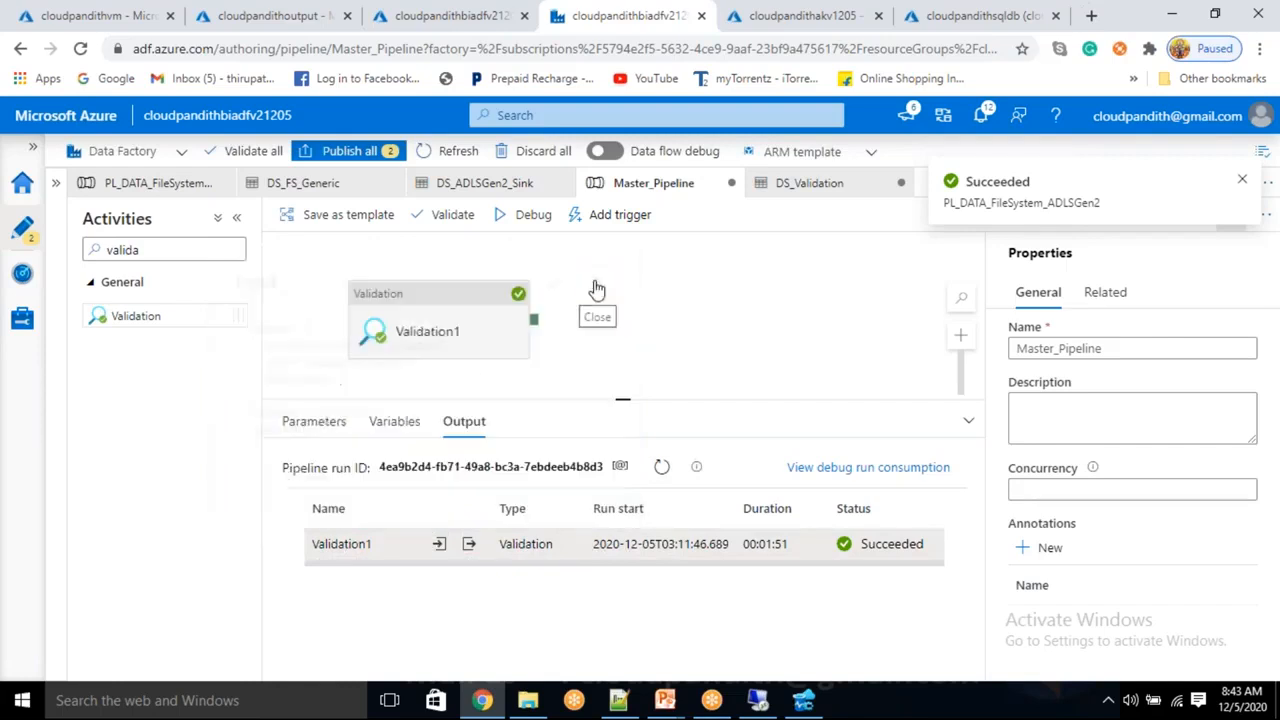
Inspect Validation1's output showing exists: true, then select the activity
{"action": "left_click", "coordinate": [469, 544]}
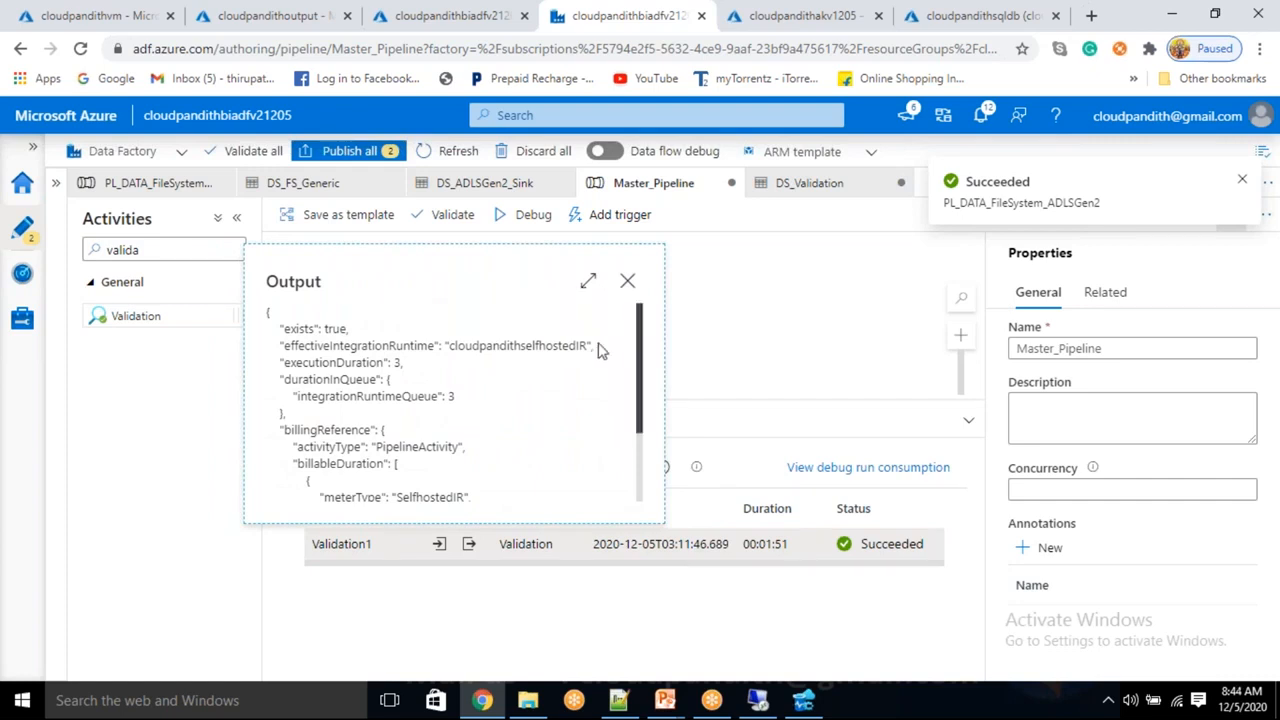
{"action": "left_click_drag", "start_coordinate": [340, 328], "coordinate": [349, 328]}
{"action": "left_click", "coordinate": [431, 326]}
{"action": "left_click_drag", "start_coordinate": [322, 333], "coordinate": [344, 328]}
{"action": "left_click", "coordinate": [402, 316]}
{"action": "left_click", "coordinate": [627, 280]}
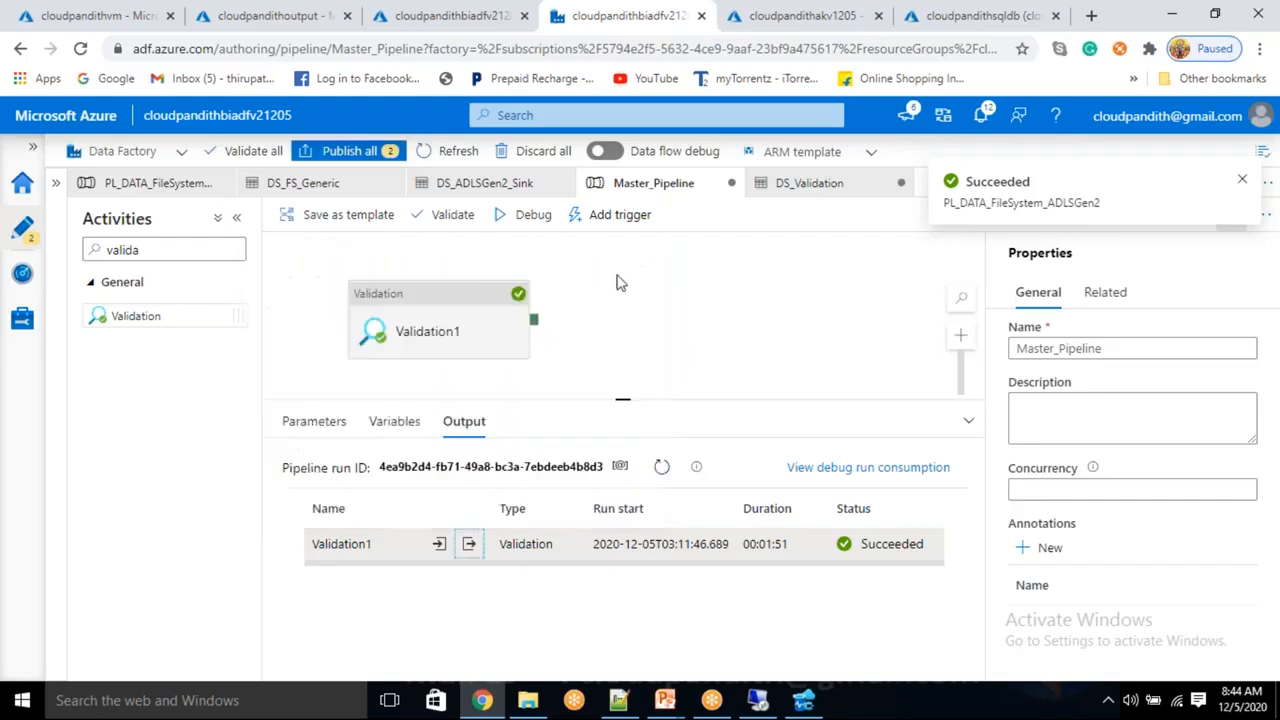
{"action": "left_click", "coordinate": [447, 330]}
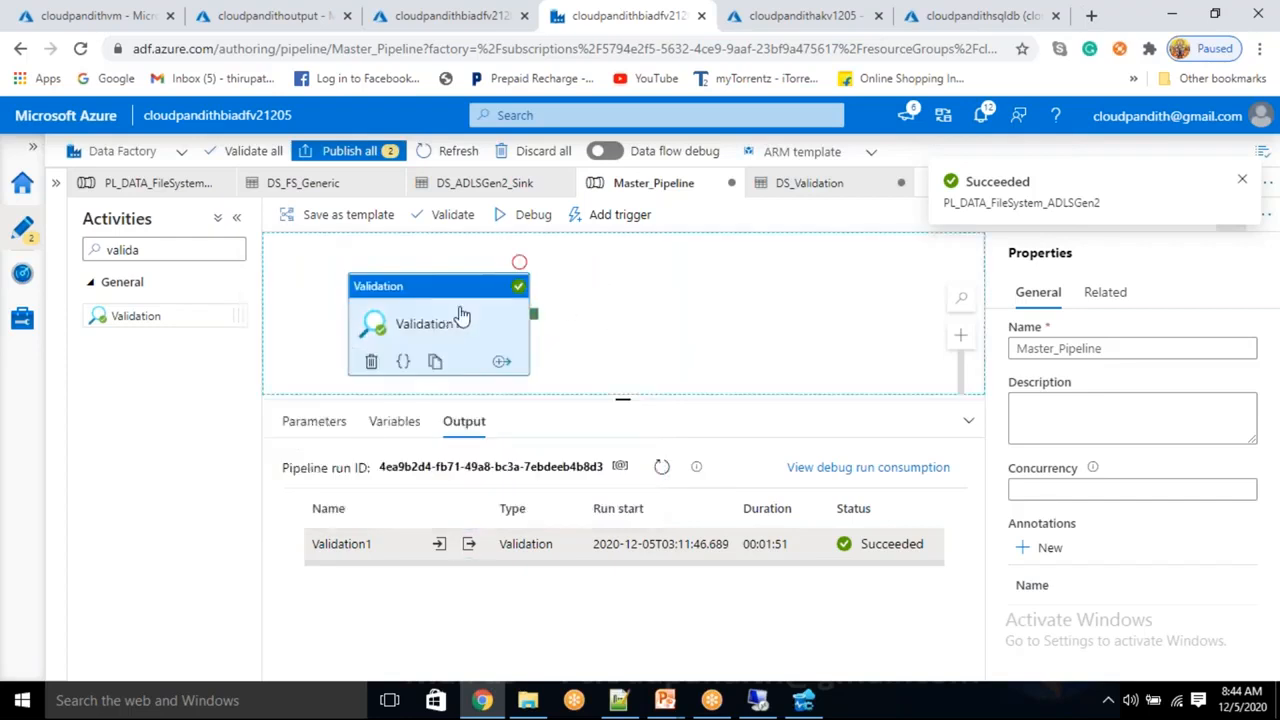
Rerun Debug on Master_Pipeline and refresh until Validation1 succeeds in 00:00:07
{"action": "left_click", "coordinate": [533, 220]}
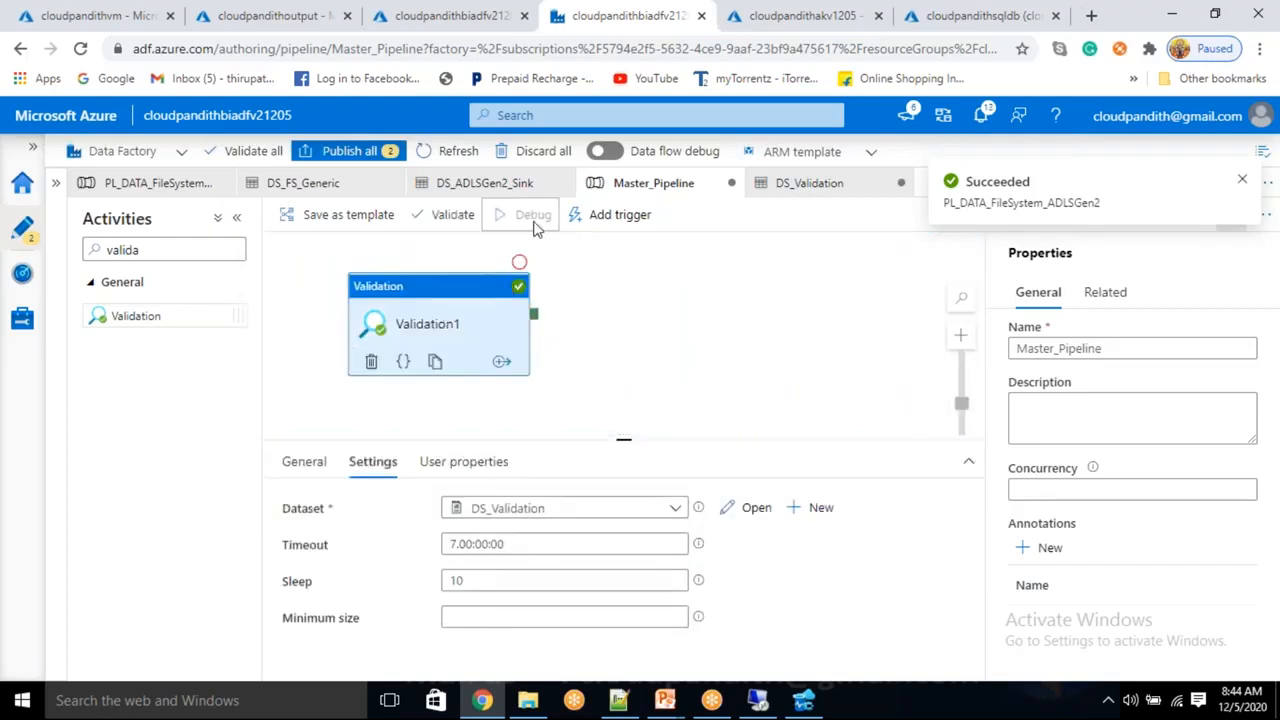
{"action": "left_click", "coordinate": [660, 315]}
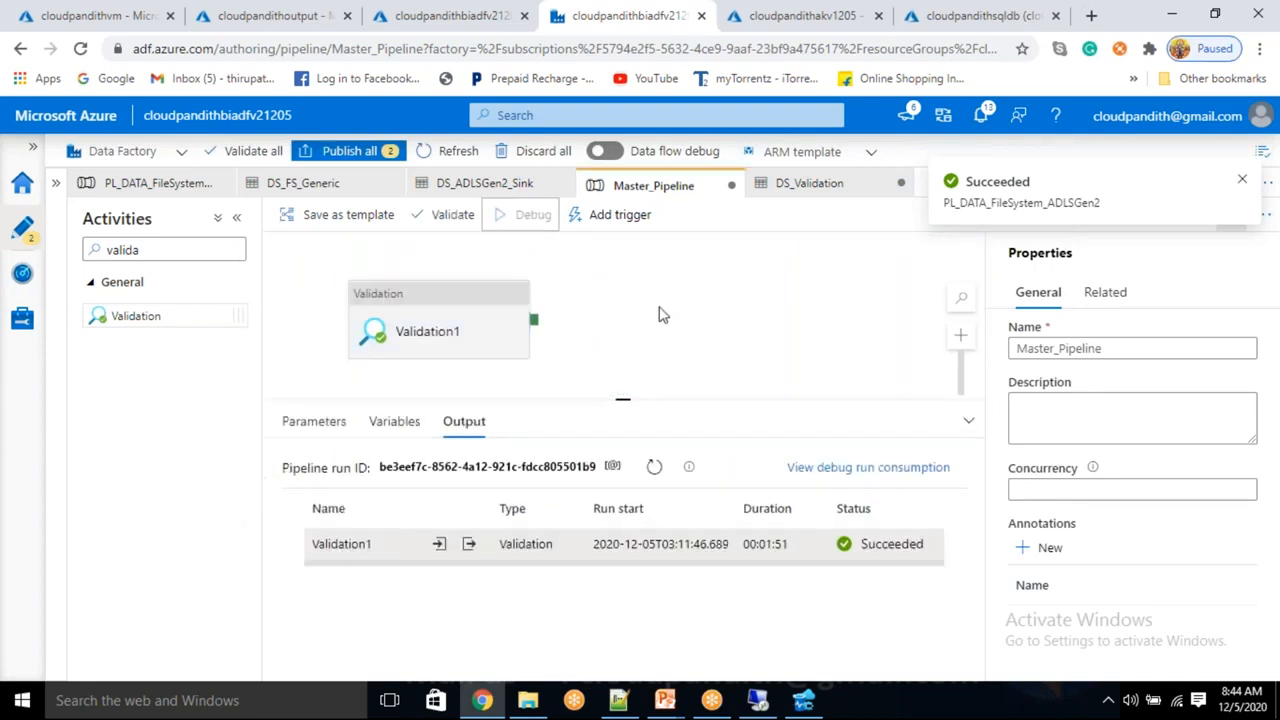
{"action": "left_click", "coordinate": [656, 470]}
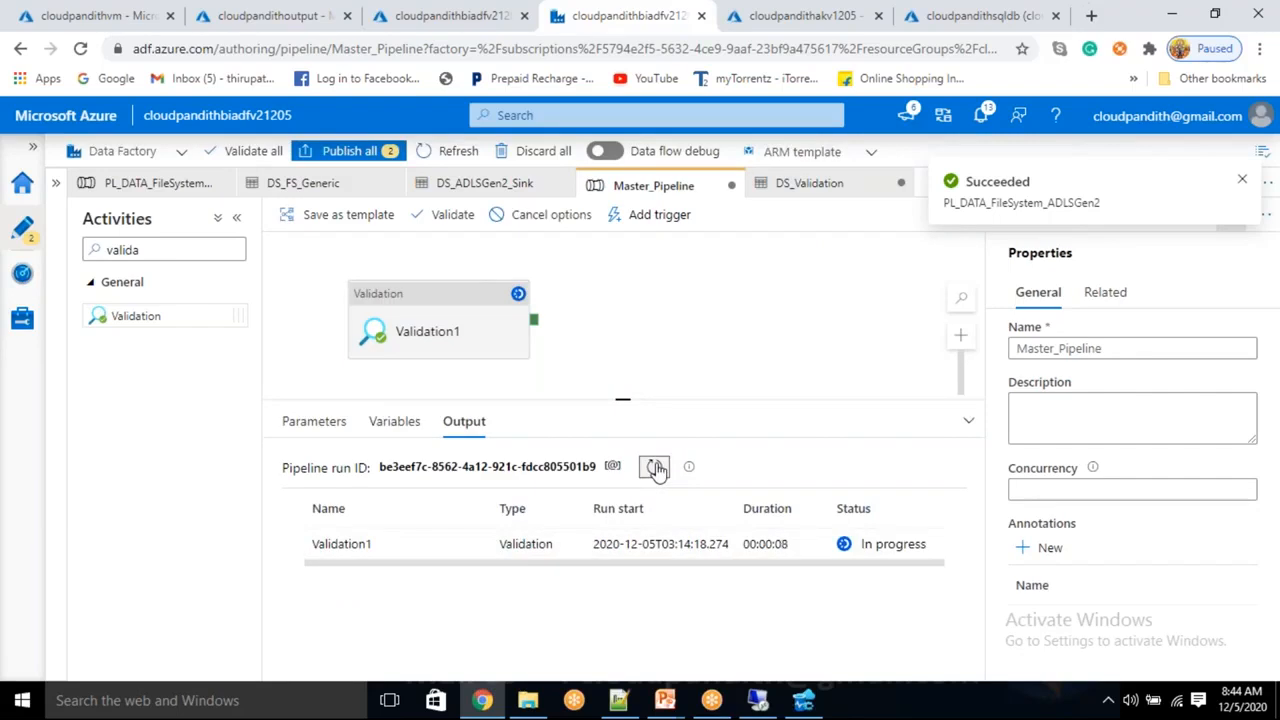
{"action": "left_click", "coordinate": [655, 468]}
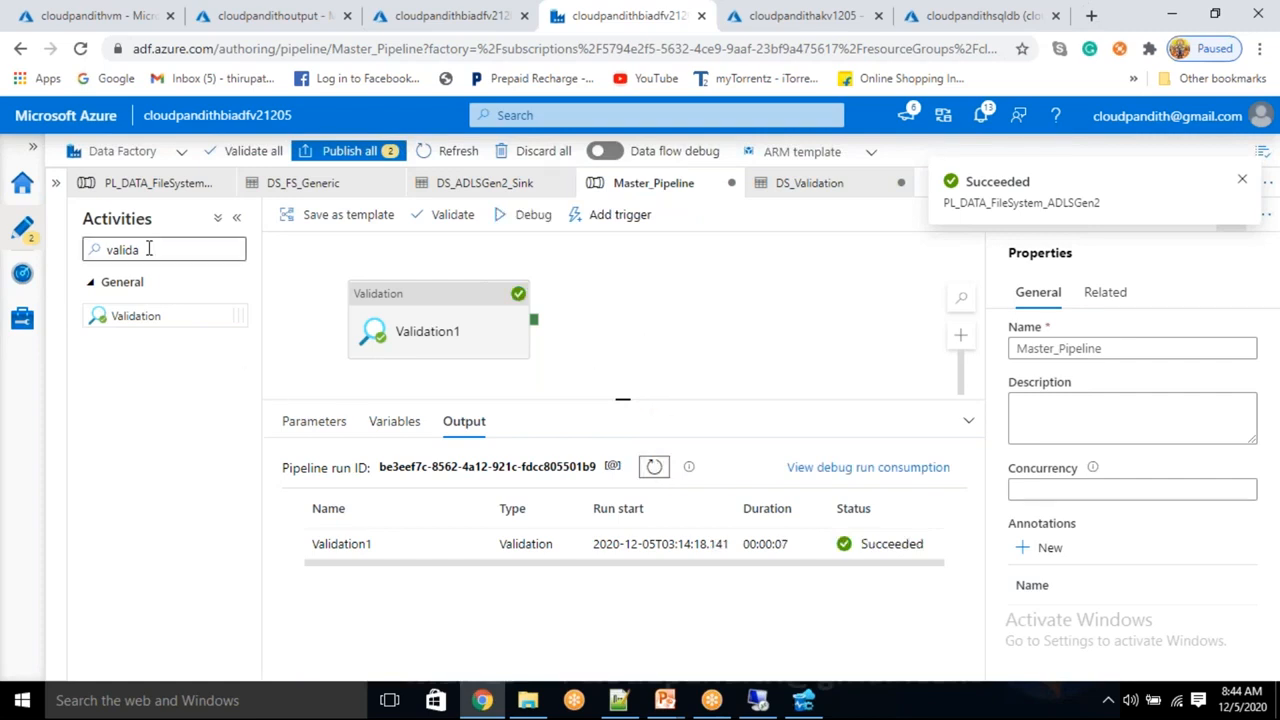
{"action": "key", "text": "ctrl+a"}
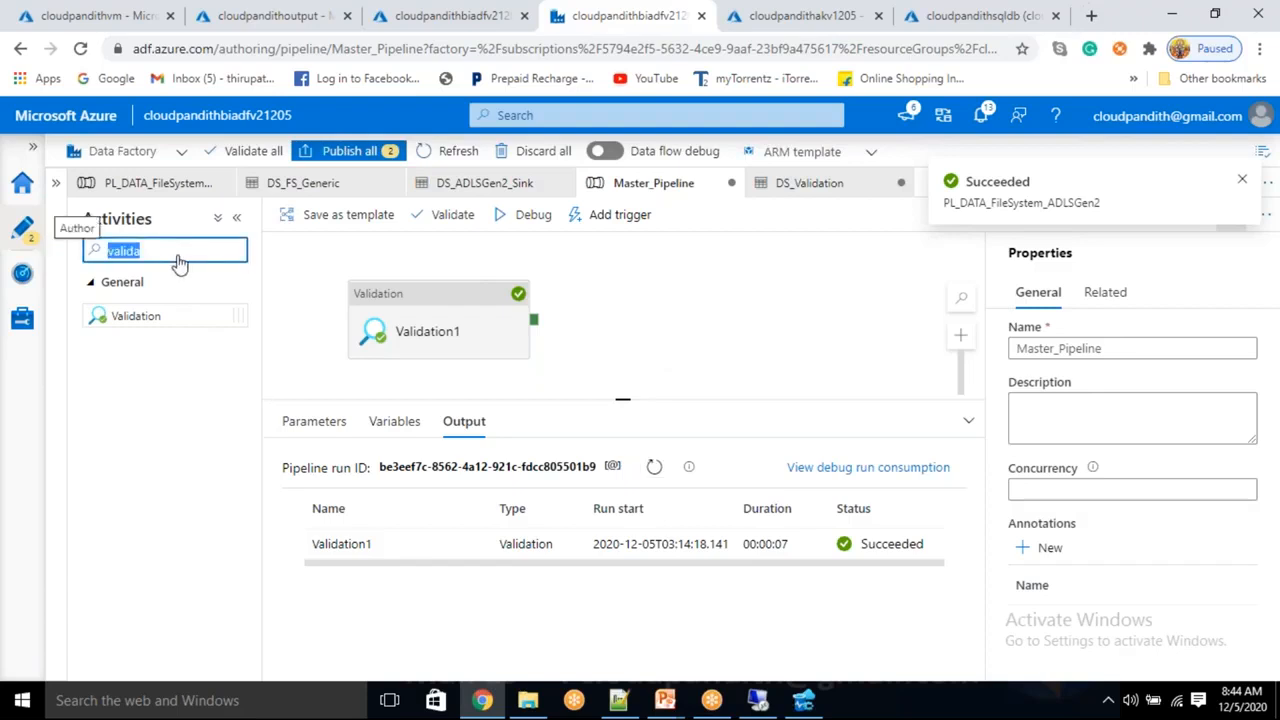
Add an Execute Pipeline activity and link Validation1's success output to it
{"action": "key", "text": "BackSpace"}
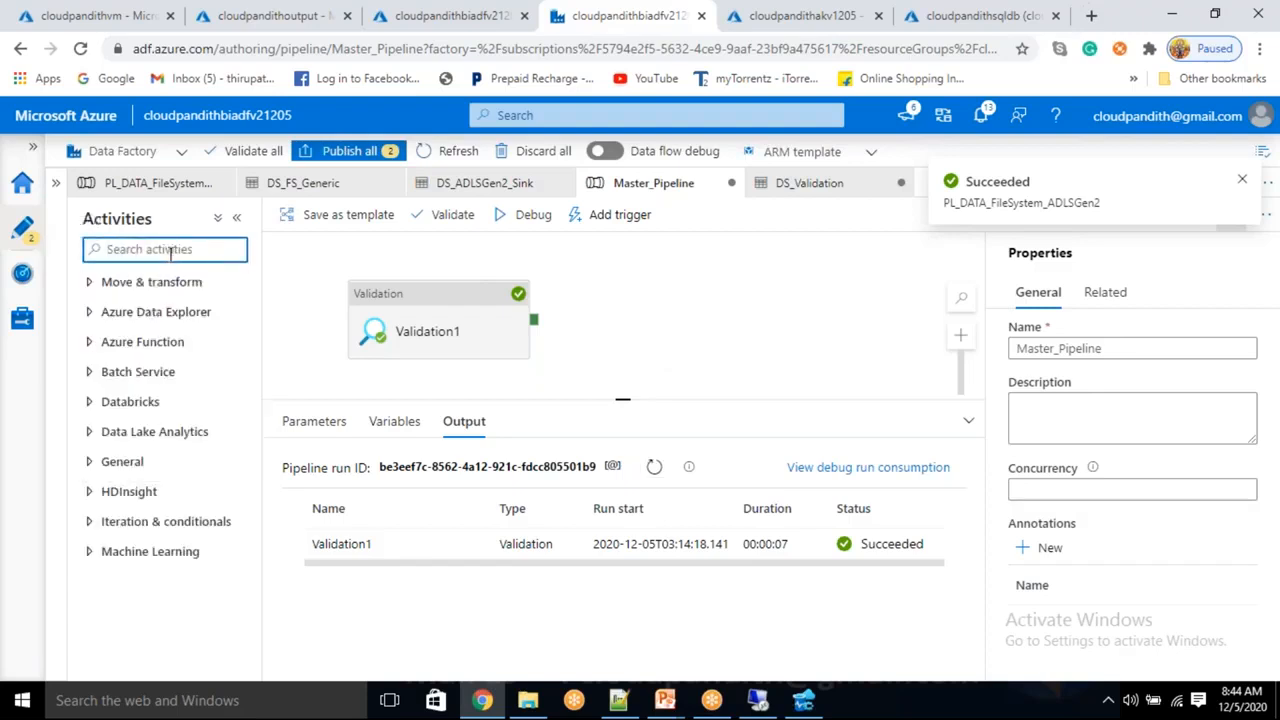
{"action": "type", "text": "pipeline"}
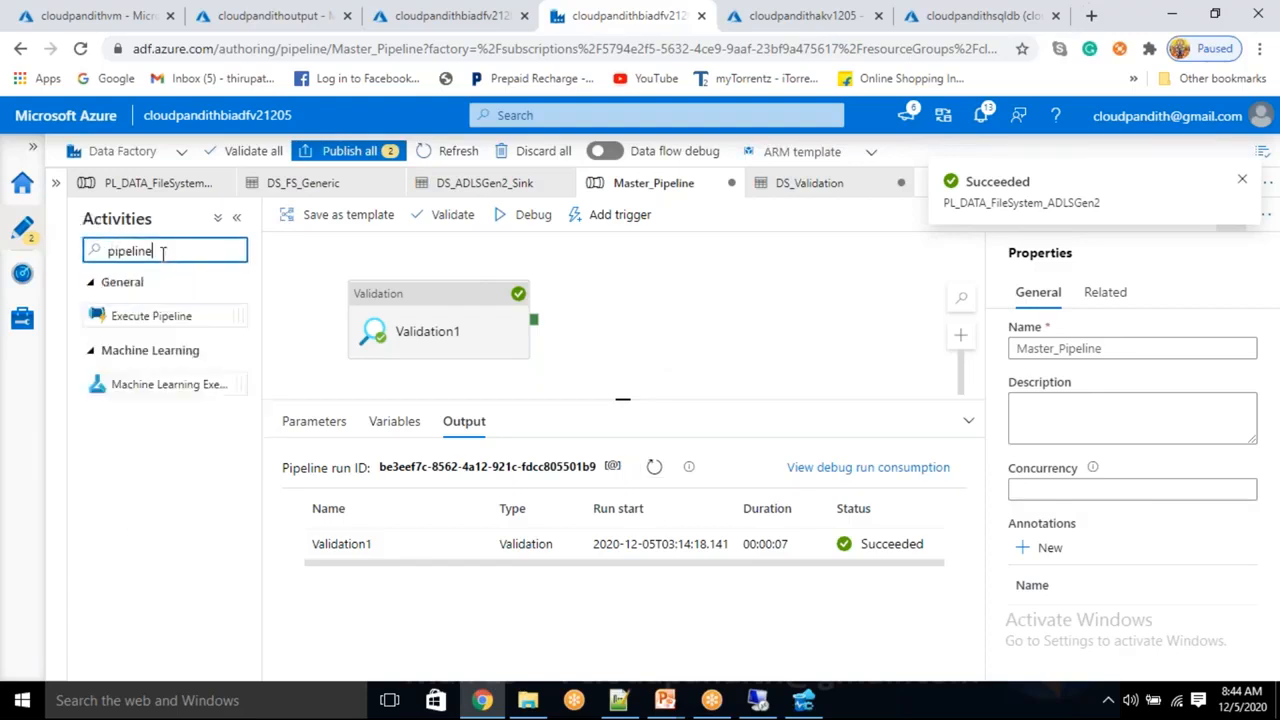
{"action": "left_click_drag", "start_coordinate": [169, 316], "coordinate": [728, 320]}
{"action": "left_click_drag", "start_coordinate": [534, 319], "coordinate": [715, 333]}
{"action": "left_click", "coordinate": [429, 296]}
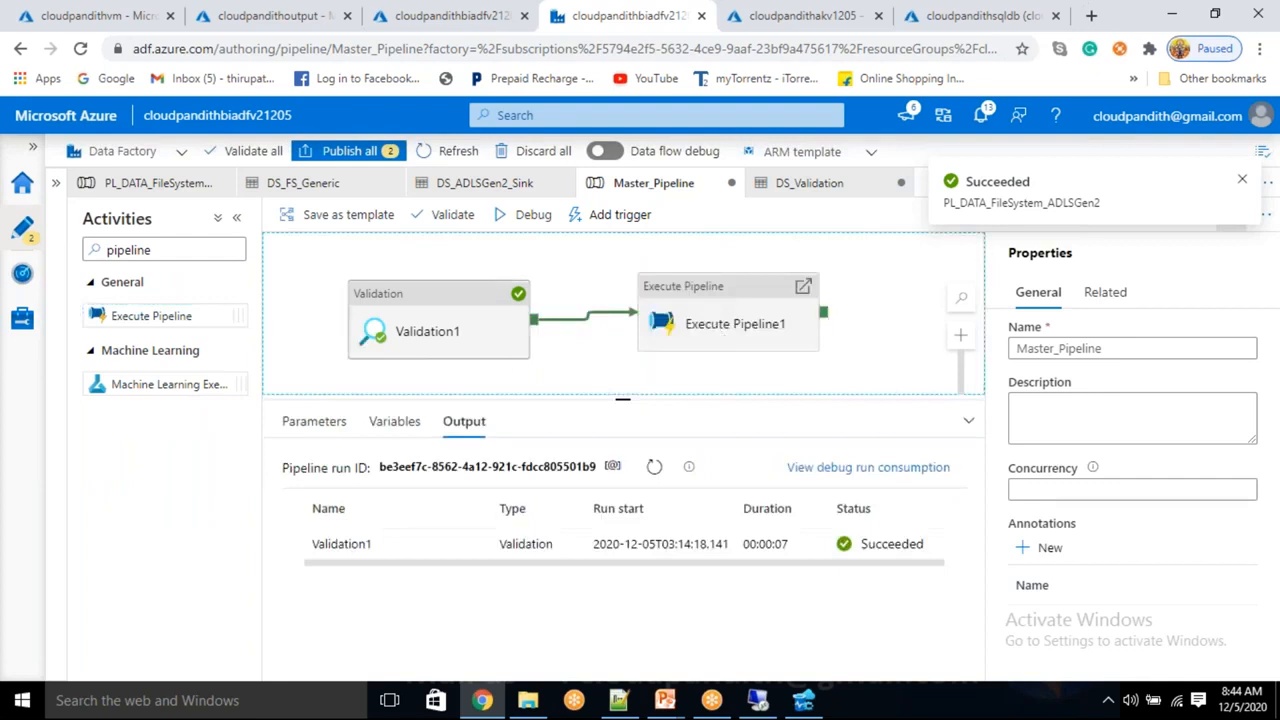
Set Execute Pipeline1's invoked pipeline to PL_DATA_FileSystem_ADLSGen2
{"action": "left_click", "coordinate": [705, 323]}
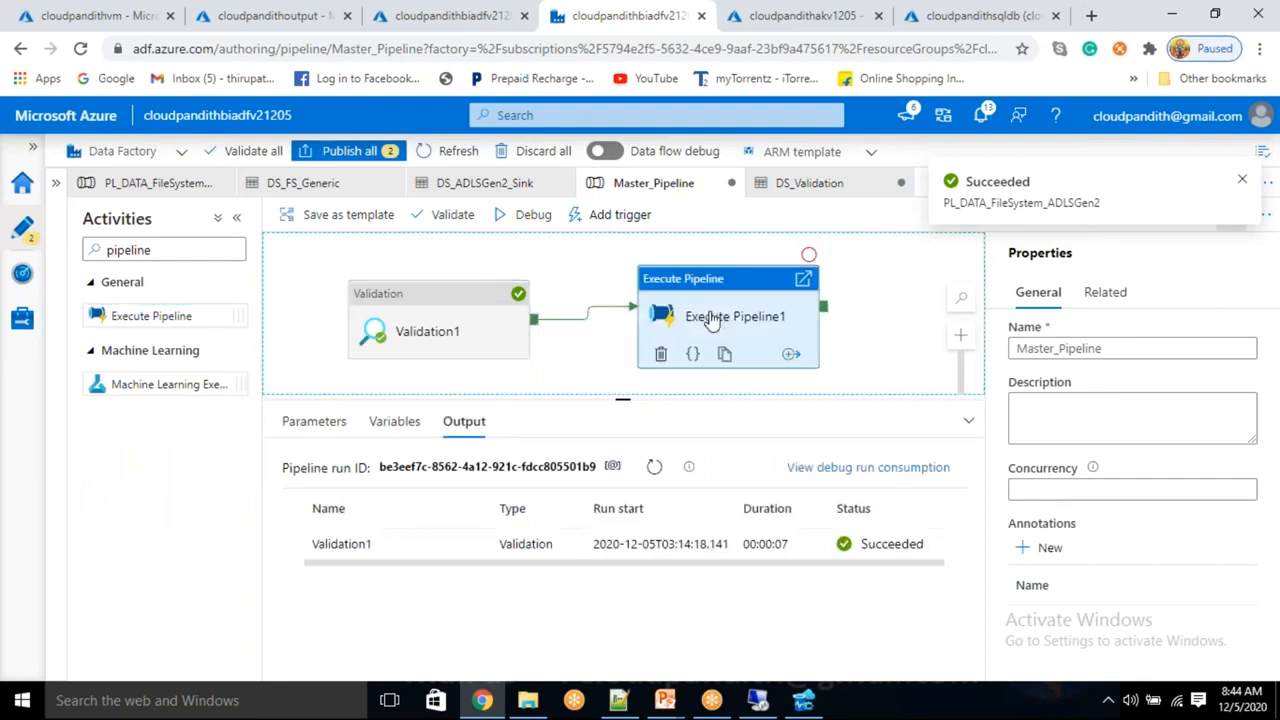
{"action": "left_click", "coordinate": [375, 478]}
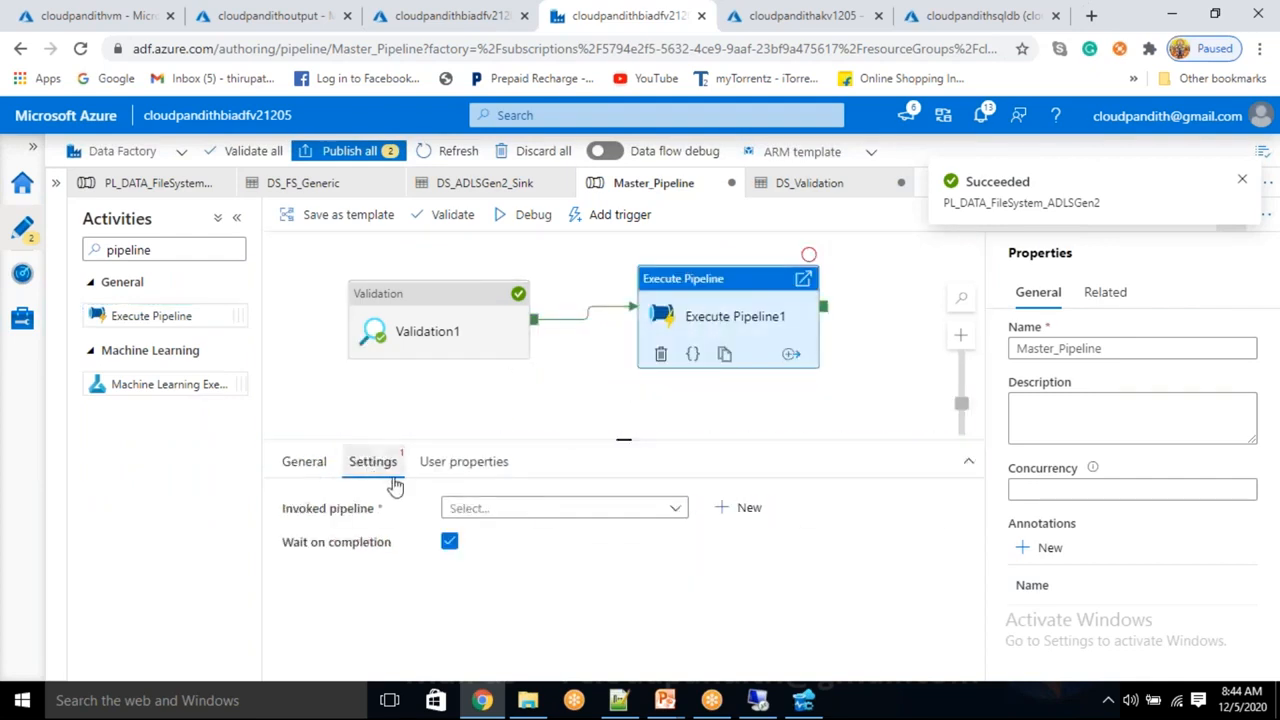
{"action": "left_click", "coordinate": [530, 508]}
{"action": "left_click", "coordinate": [535, 538]}
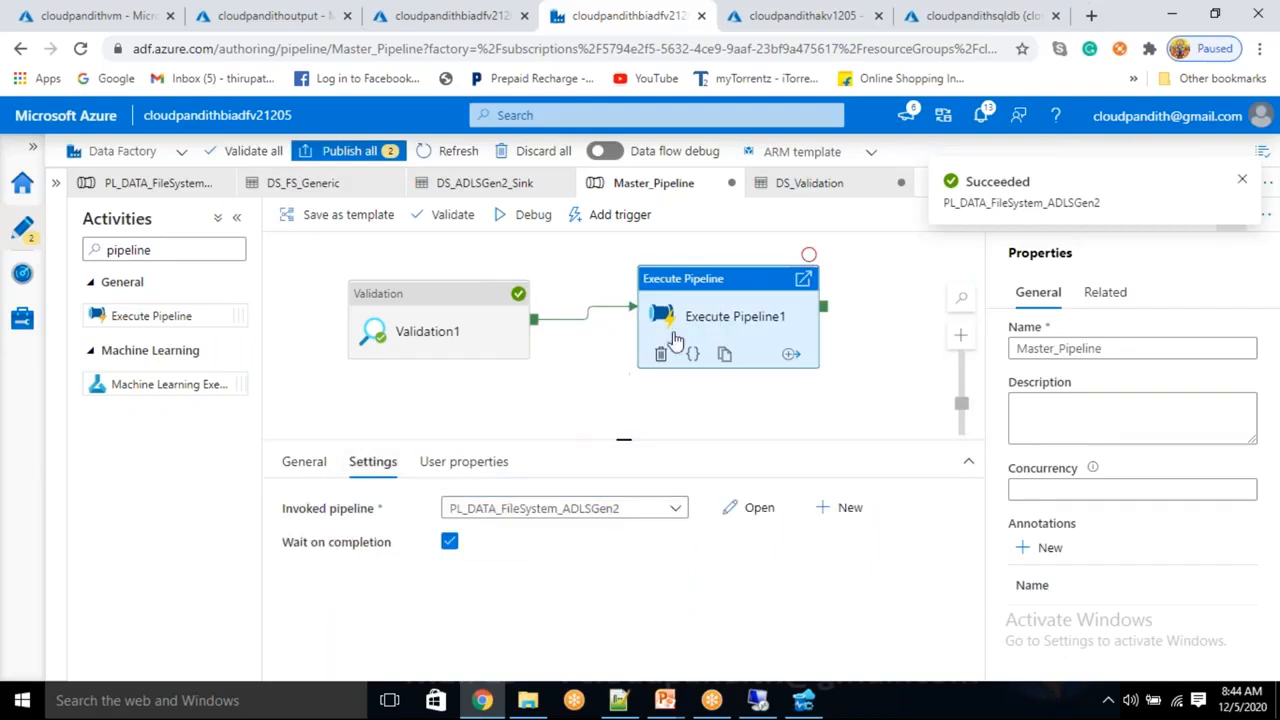
{"action": "left_click_drag", "start_coordinate": [674, 323], "coordinate": [646, 322]}
{"action": "left_click_drag", "start_coordinate": [169, 248], "coordinate": [72, 254]}
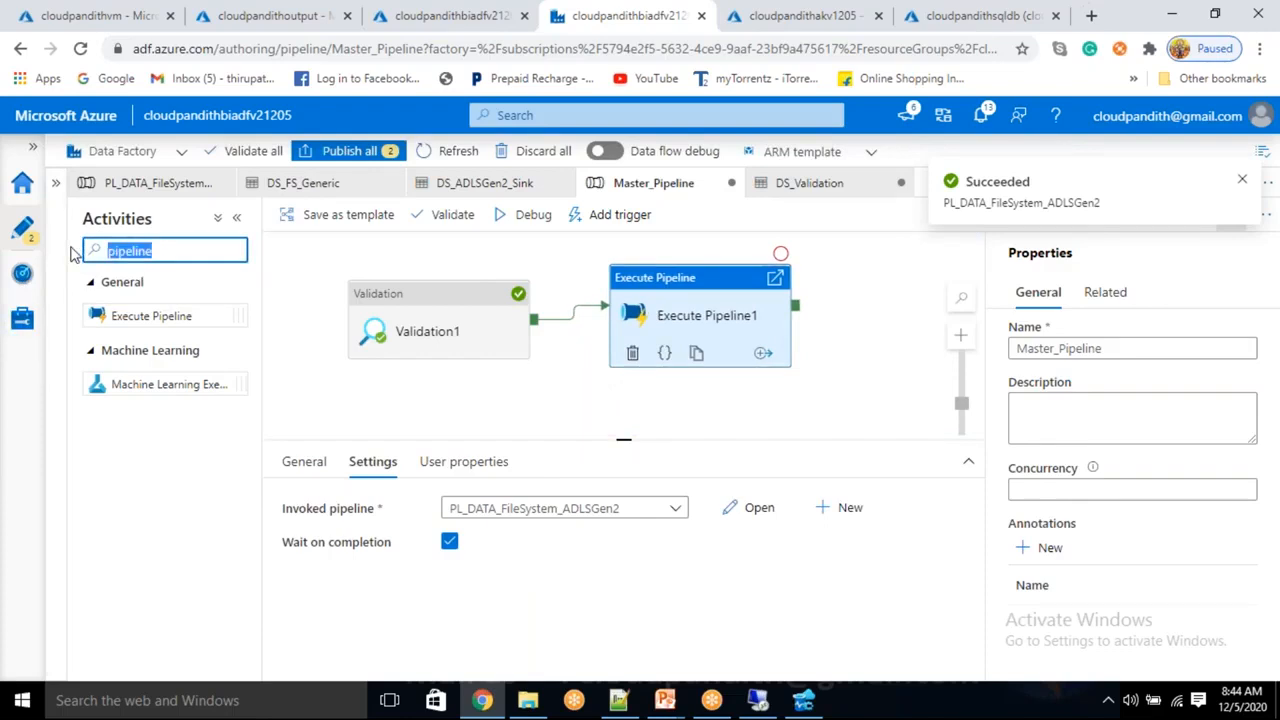
Place a Delete activity right of Execute Pipeline1 and connect Execute Pipeline1's success output to Delete1
{"action": "type", "text": "delete"}
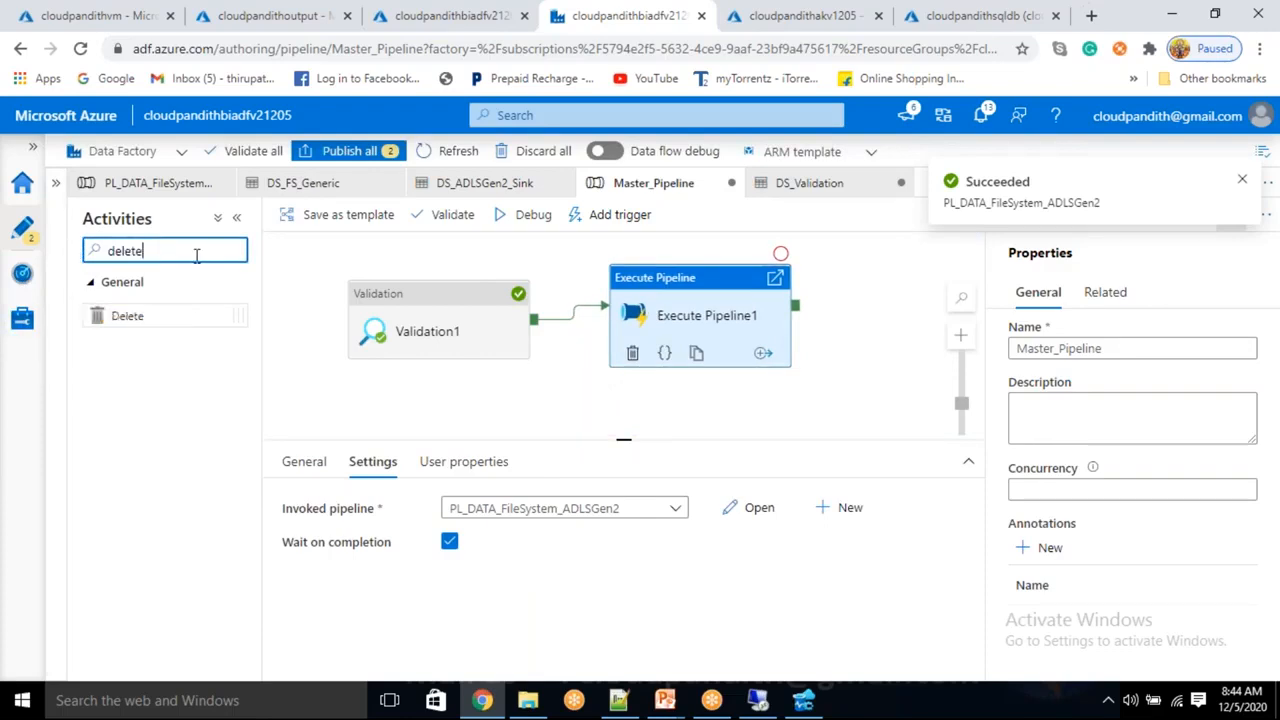
{"action": "left_click_drag", "start_coordinate": [137, 320], "coordinate": [880, 318]}
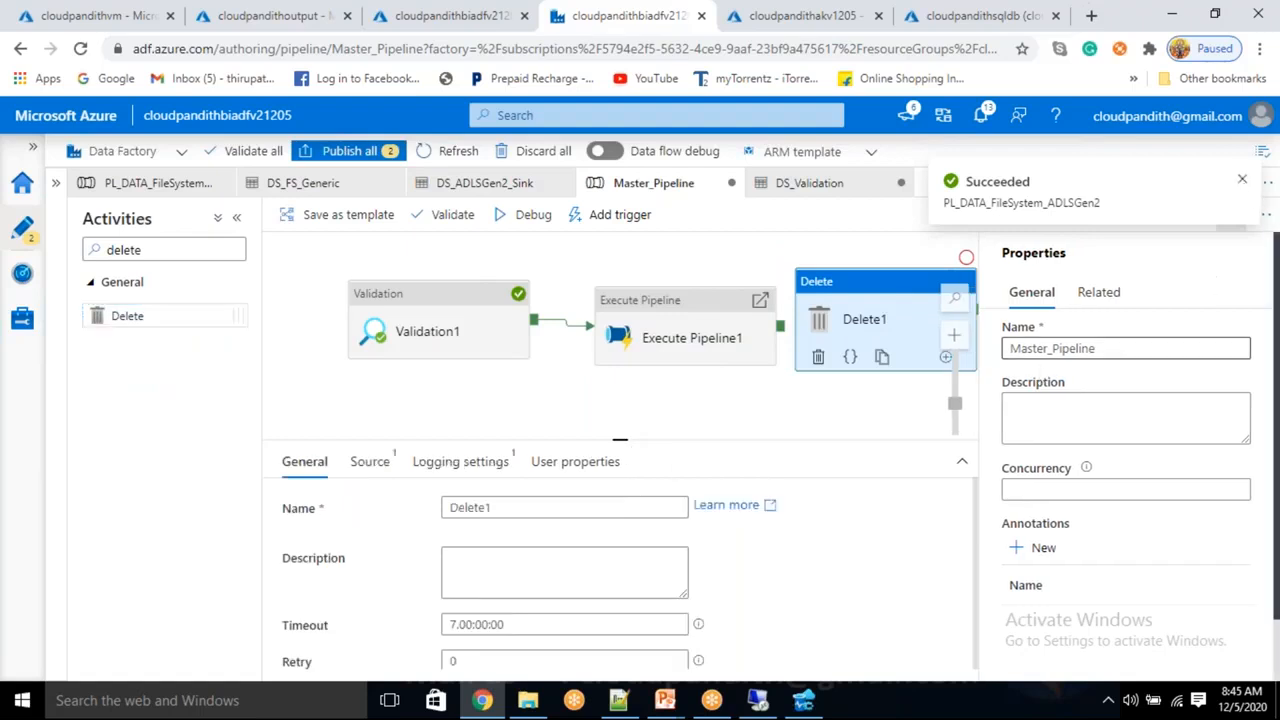
{"action": "mouse_move", "coordinate": [592, 382]}
{"action": "left_mouse_down"}
{"action": "mouse_move", "coordinate": [570, 370]}
{"action": "mouse_move", "coordinate": [583, 377]}
{"action": "left_mouse_up"}
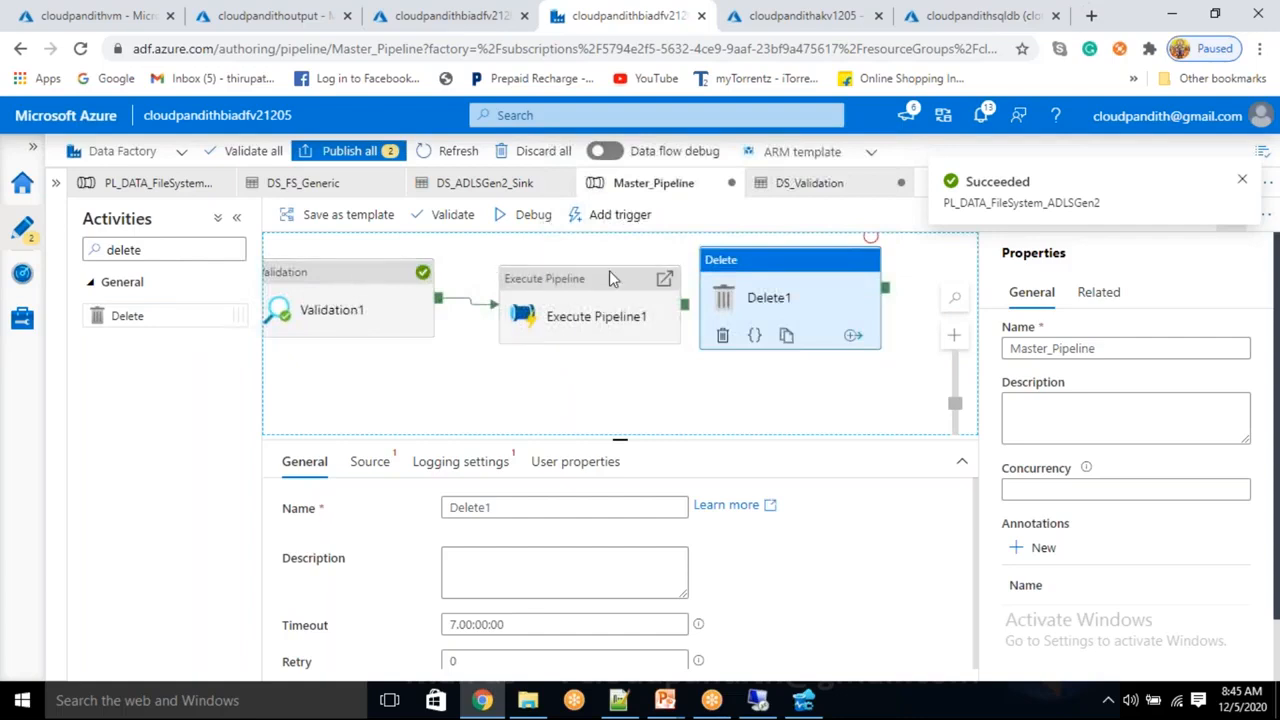
{"action": "left_click", "coordinate": [610, 316]}
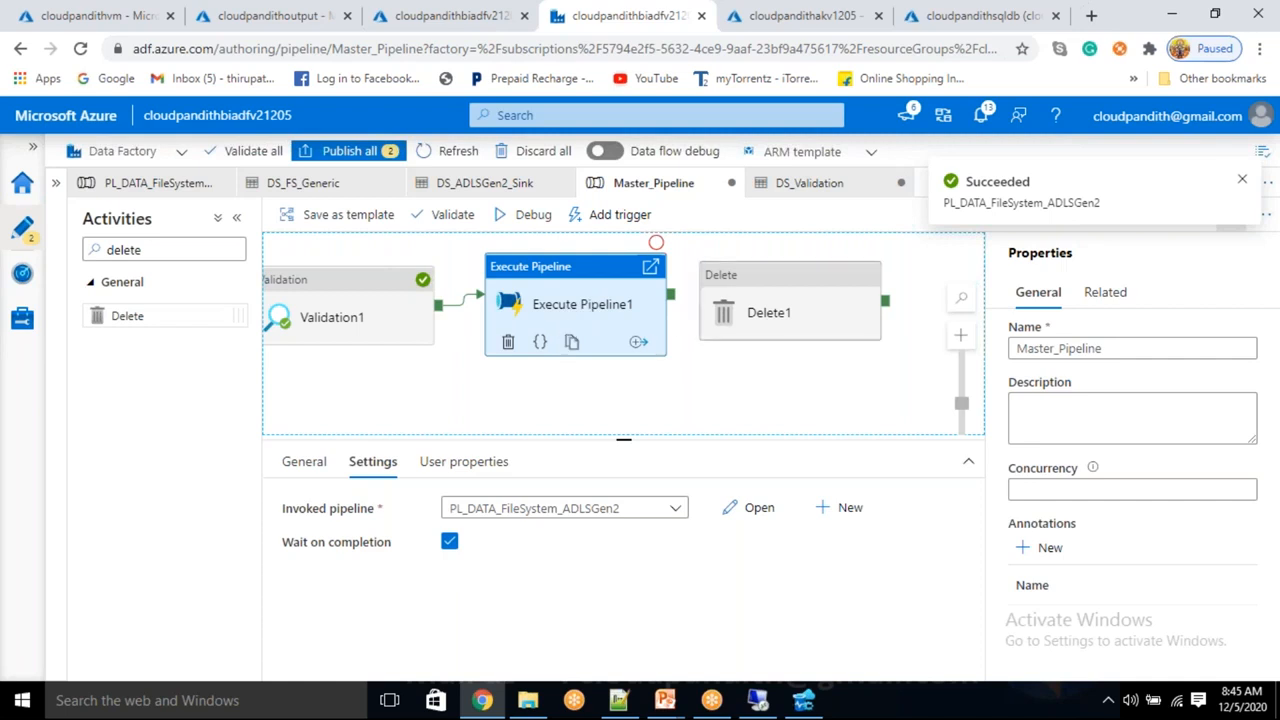
{"action": "left_click", "coordinate": [757, 308]}
{"action": "left_click_drag", "start_coordinate": [673, 305], "coordinate": [786, 321]}
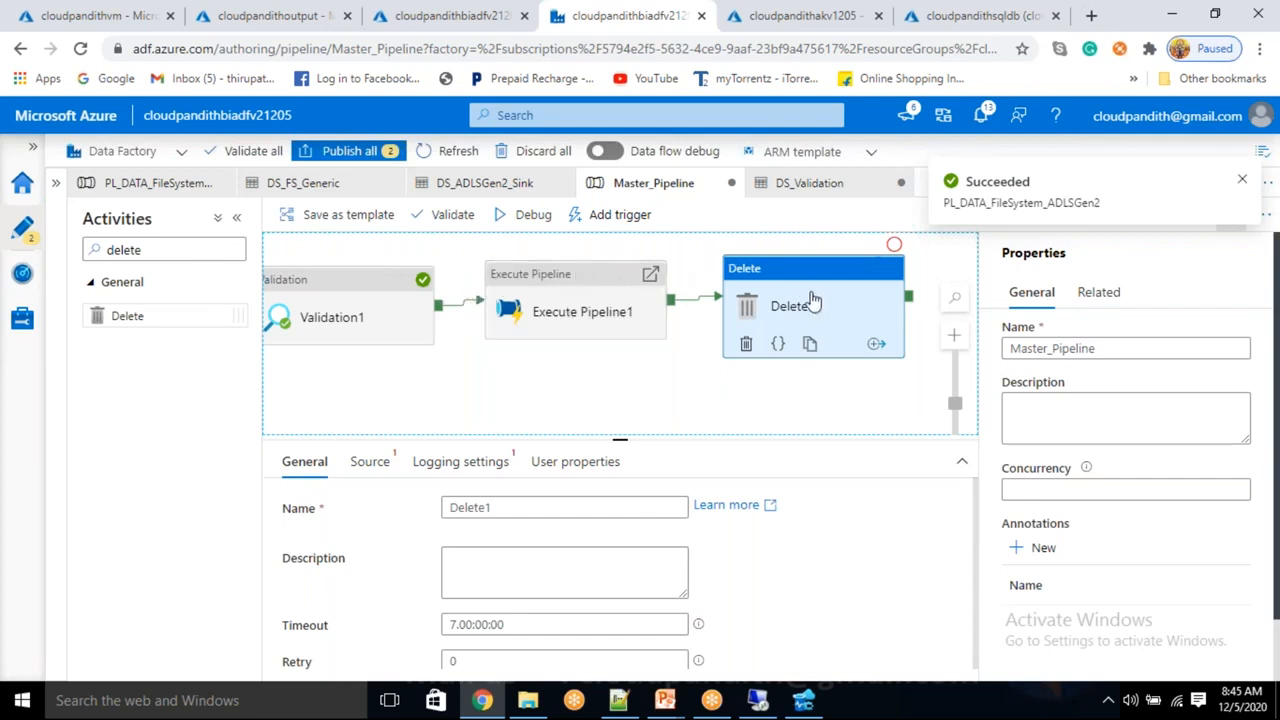
Make DS_Validation Delete1's source with file path in dataset, and turn off logging
{"action": "left_click", "coordinate": [369, 462]}
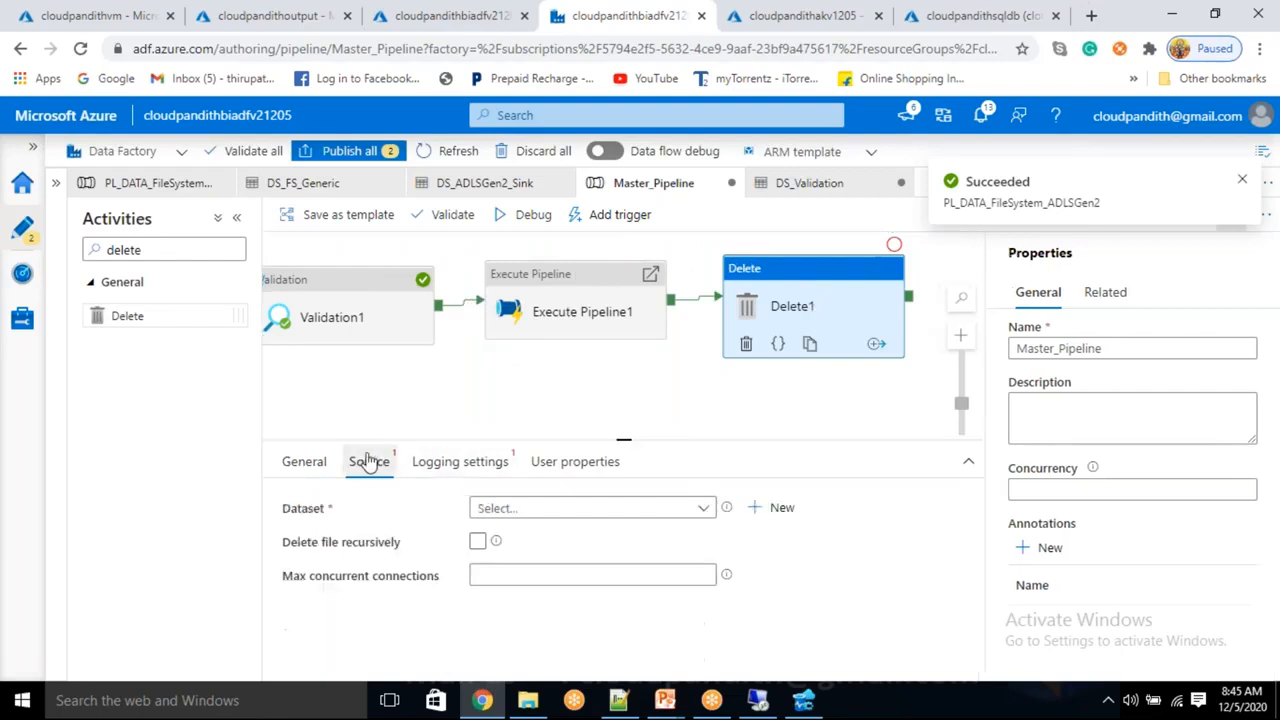
{"action": "left_click", "coordinate": [706, 508]}
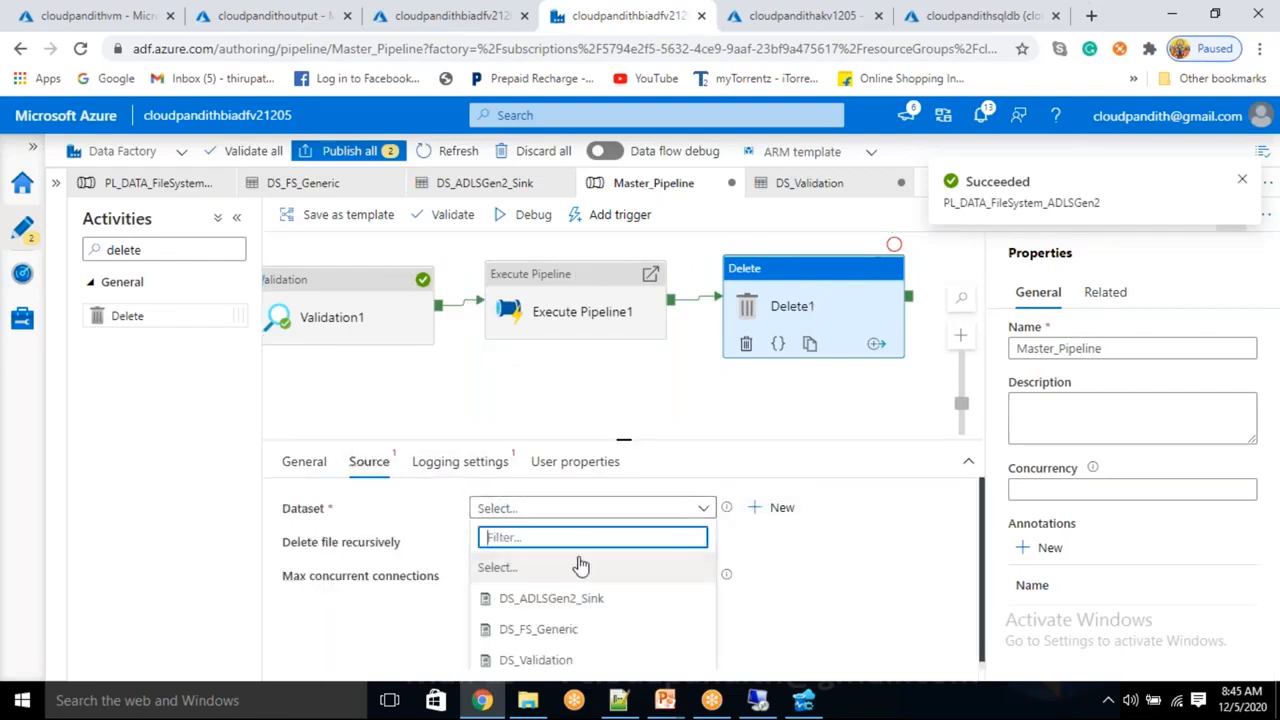
{"action": "left_click", "coordinate": [545, 658]}
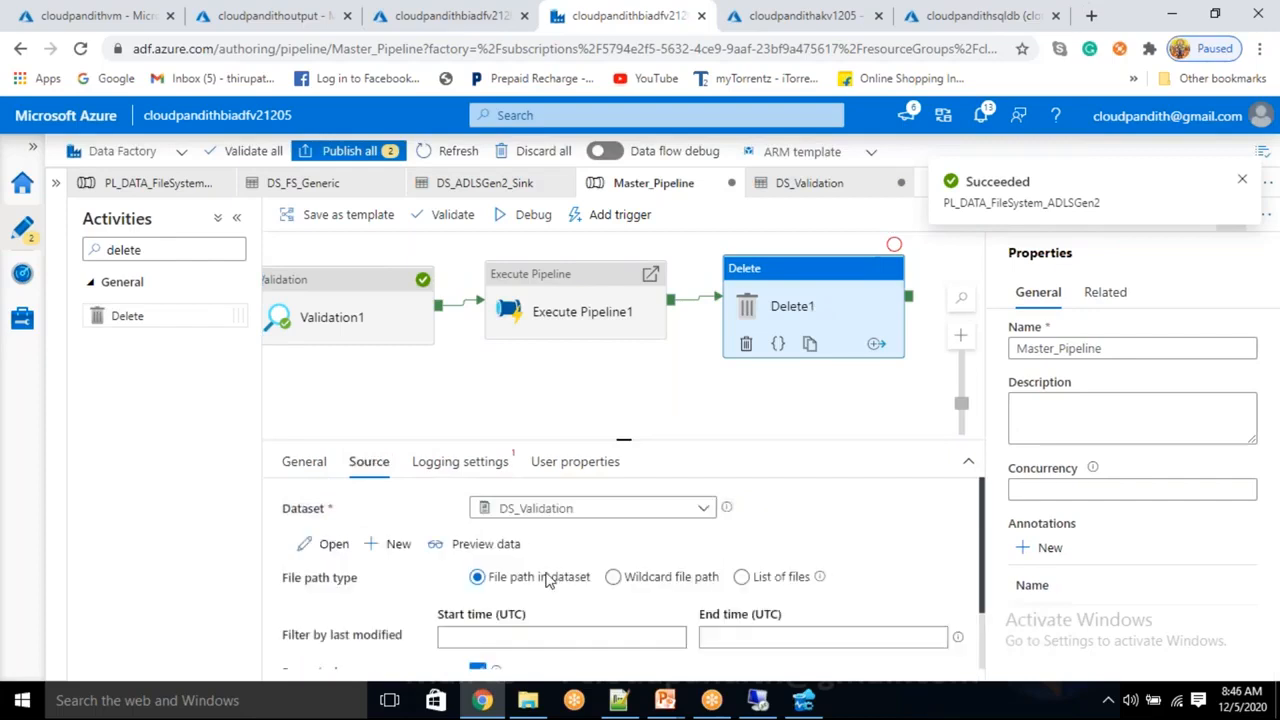
{"action": "left_click", "coordinate": [613, 578]}
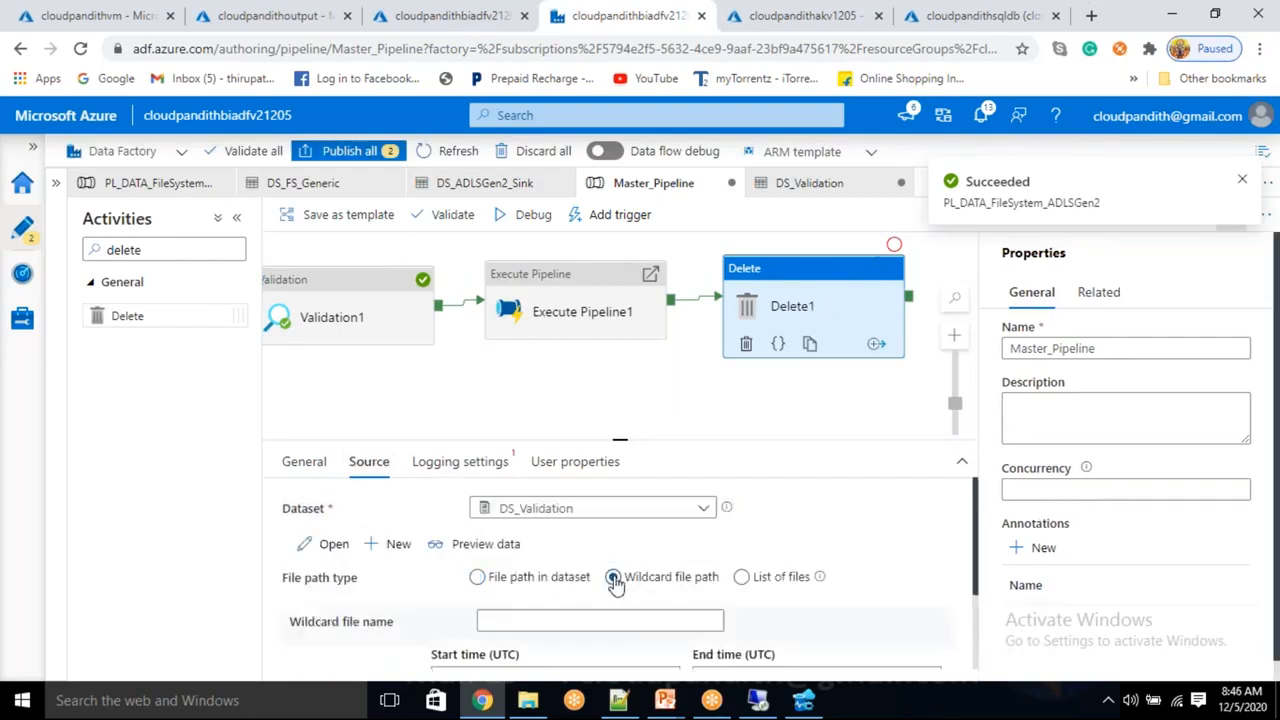
{"action": "left_click", "coordinate": [475, 579]}
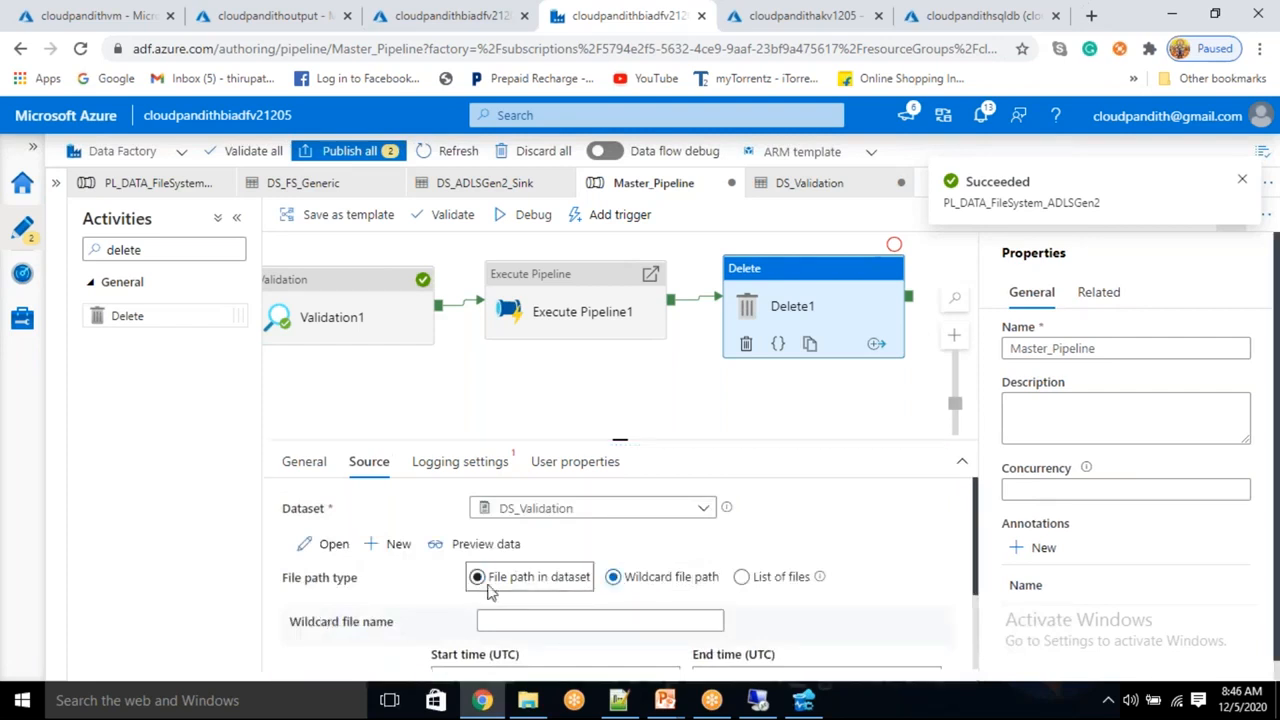
{"action": "scroll", "coordinate": [485, 591], "scroll_direction": "down", "scroll_amount": 1}
{"action": "scroll", "coordinate": [485, 591], "scroll_direction": "up", "scroll_amount": 1}
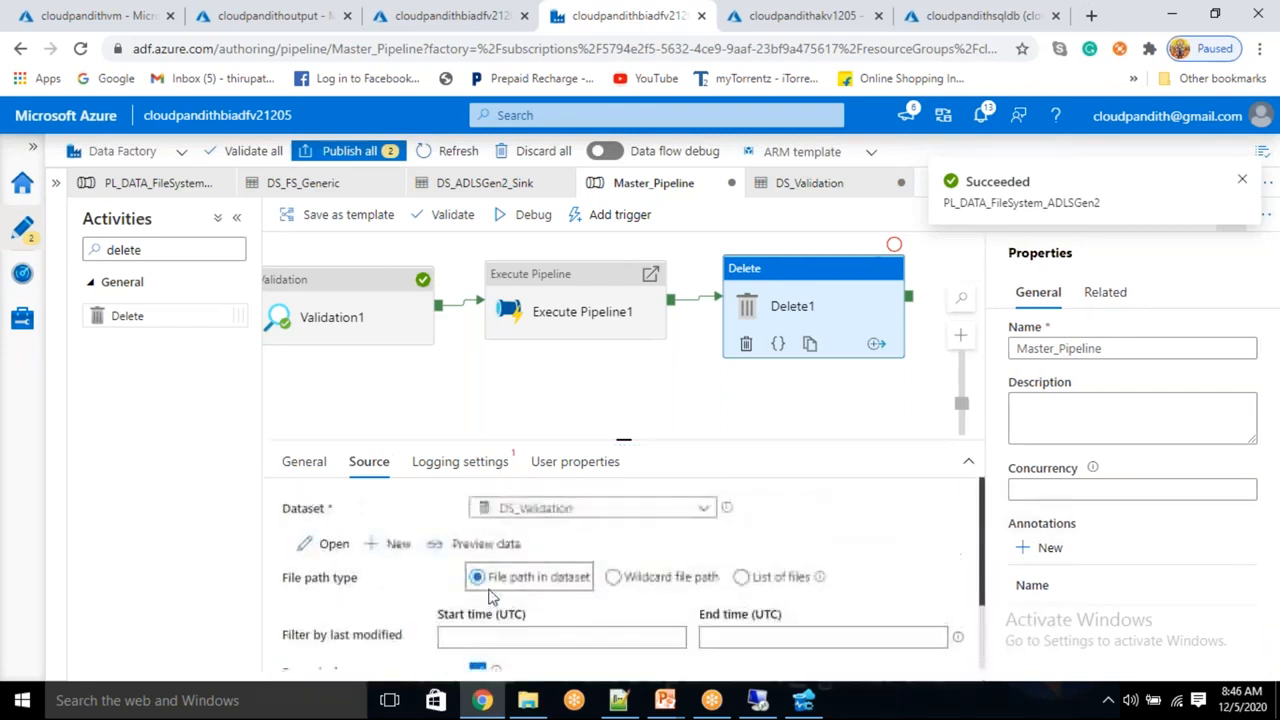
{"action": "left_click", "coordinate": [458, 466]}
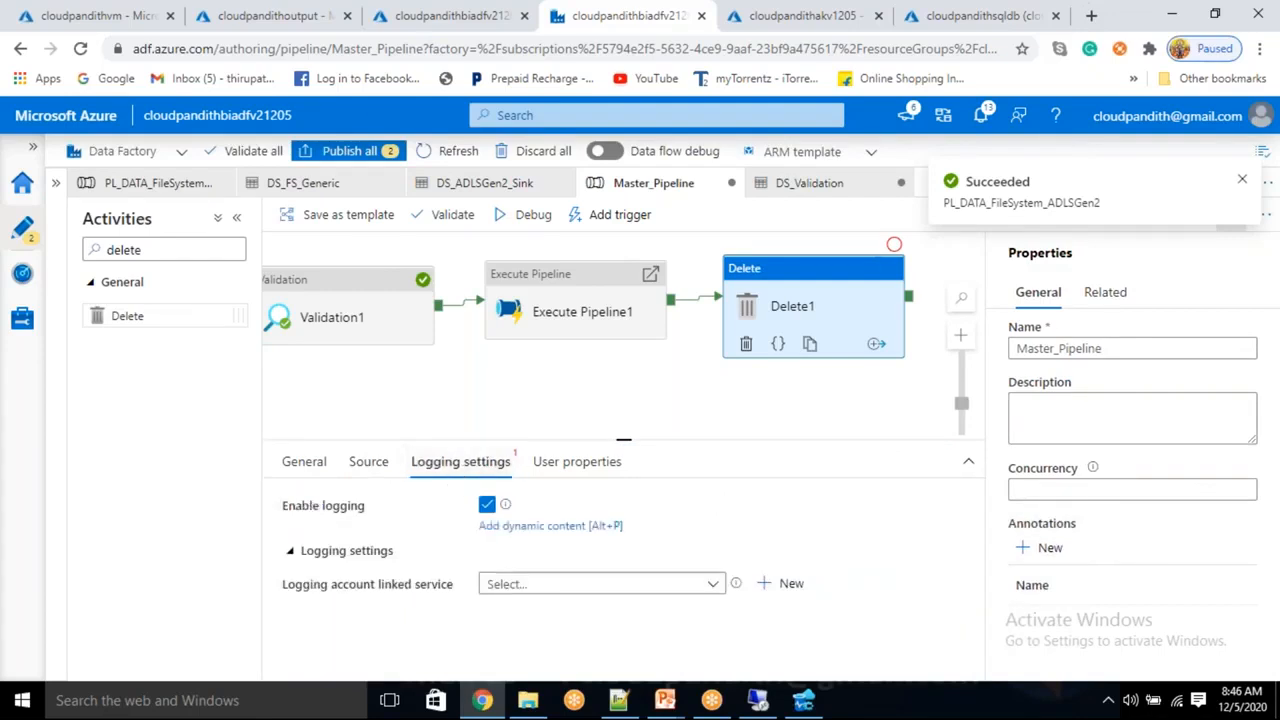
{"action": "left_click", "coordinate": [487, 505]}
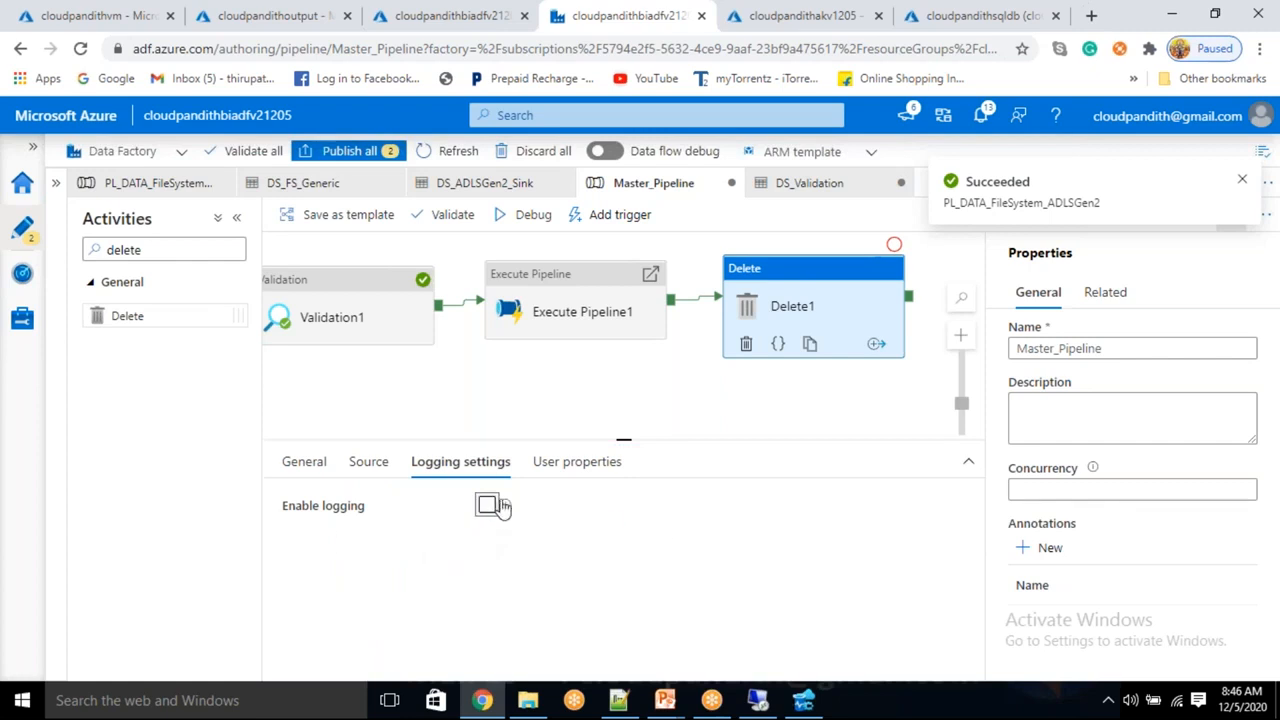
{"action": "left_click", "coordinate": [368, 462]}
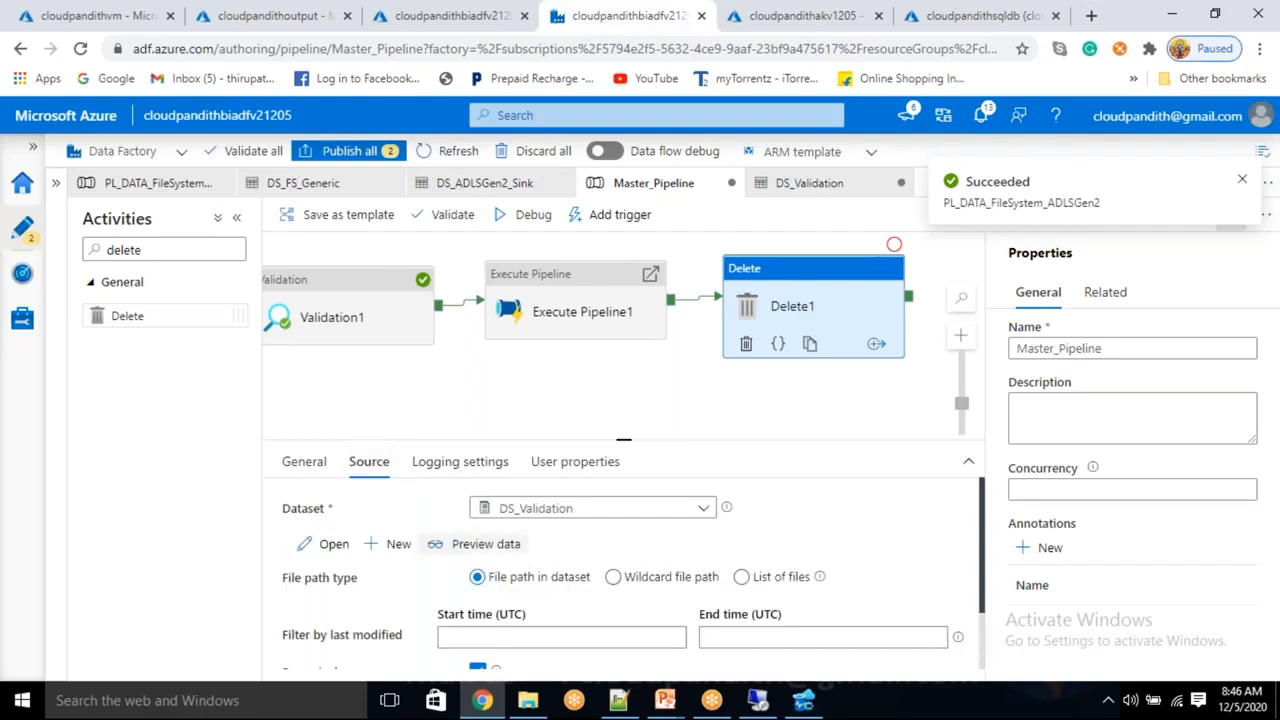
Check DS_Validation's connection settings, then publish Master_Pipeline and DS_Validation
{"action": "left_click", "coordinate": [335, 546]}
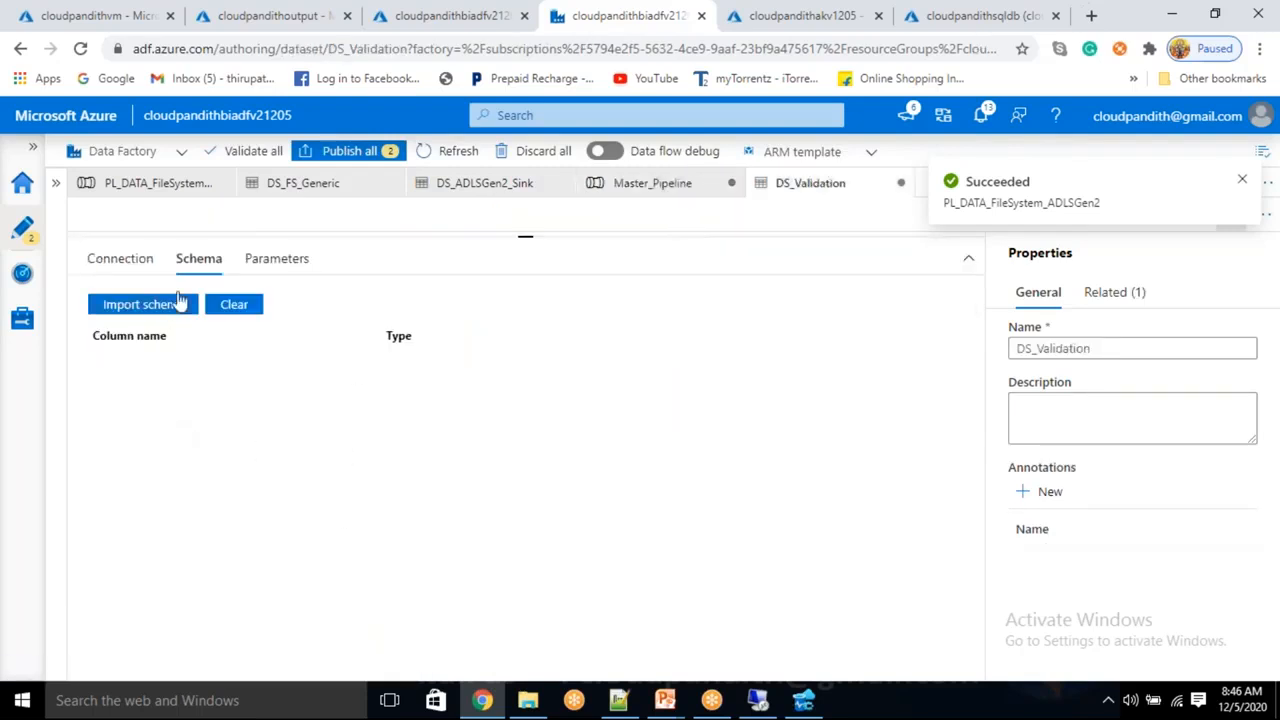
{"action": "left_click", "coordinate": [133, 266]}
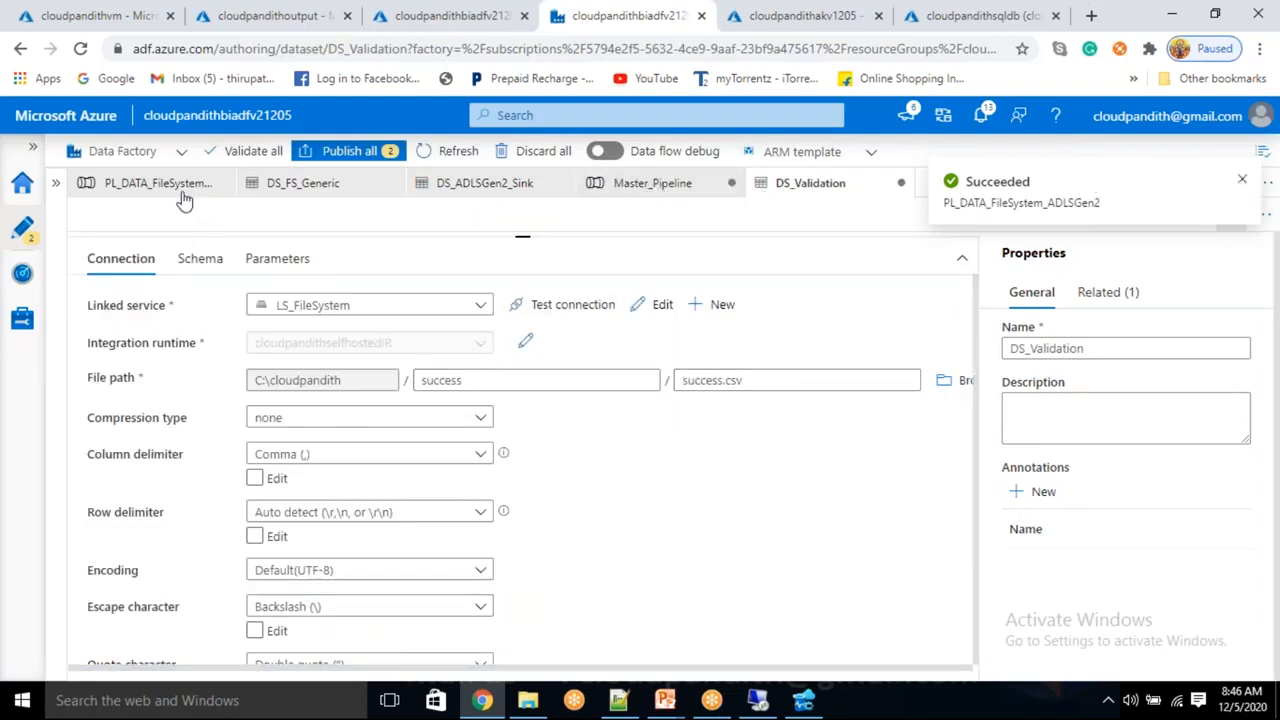
{"action": "left_click", "coordinate": [677, 190]}
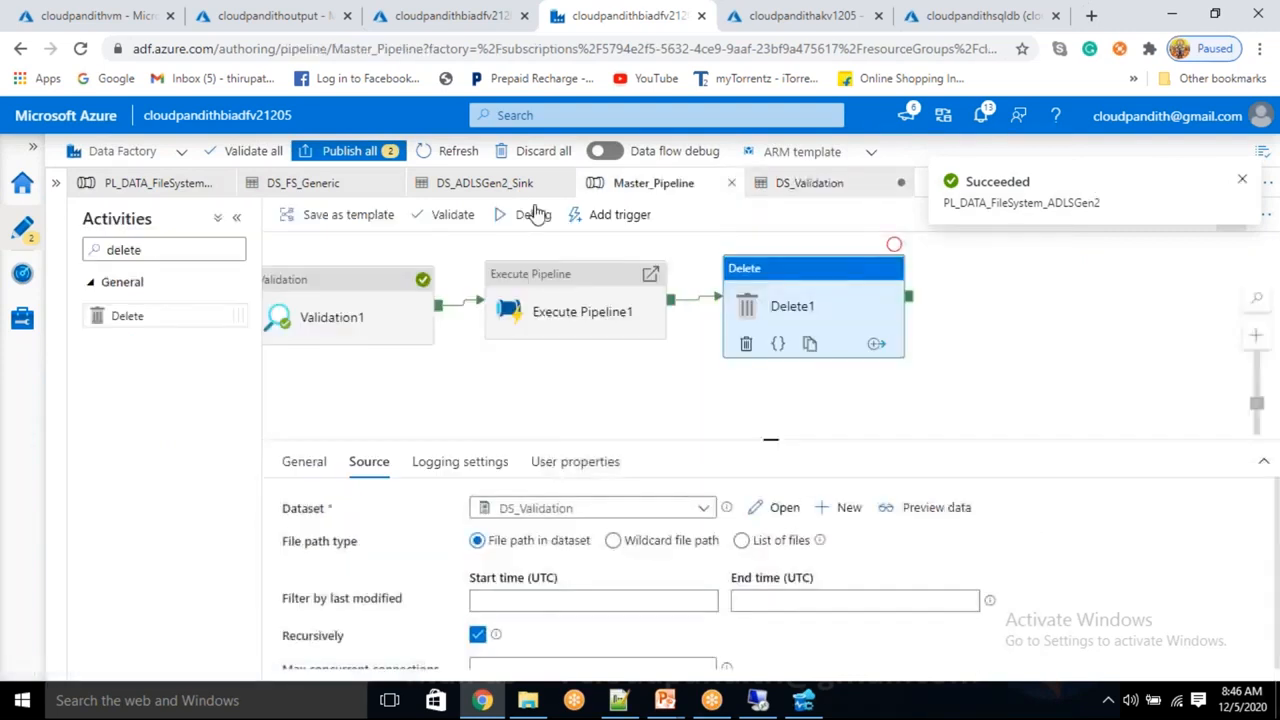
{"action": "left_click", "coordinate": [356, 160]}
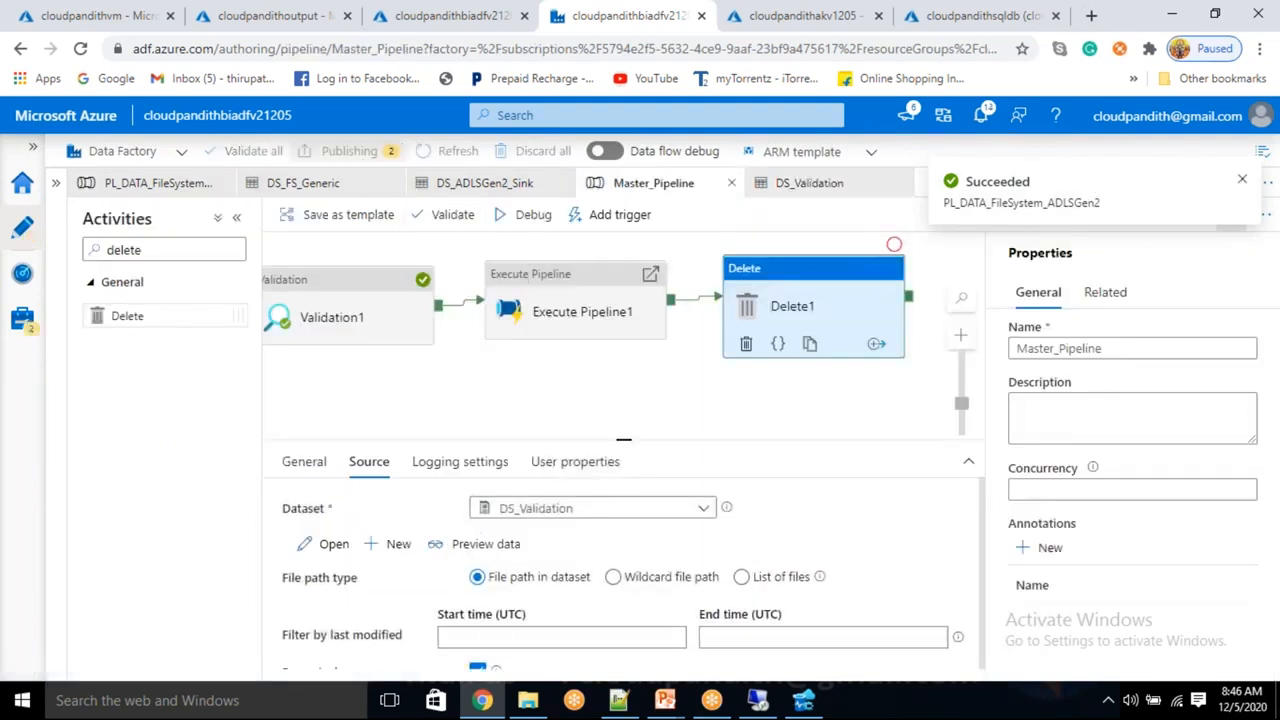
{"action": "left_click", "coordinate": [752, 658]}
{"action": "left_click", "coordinate": [785, 705]}
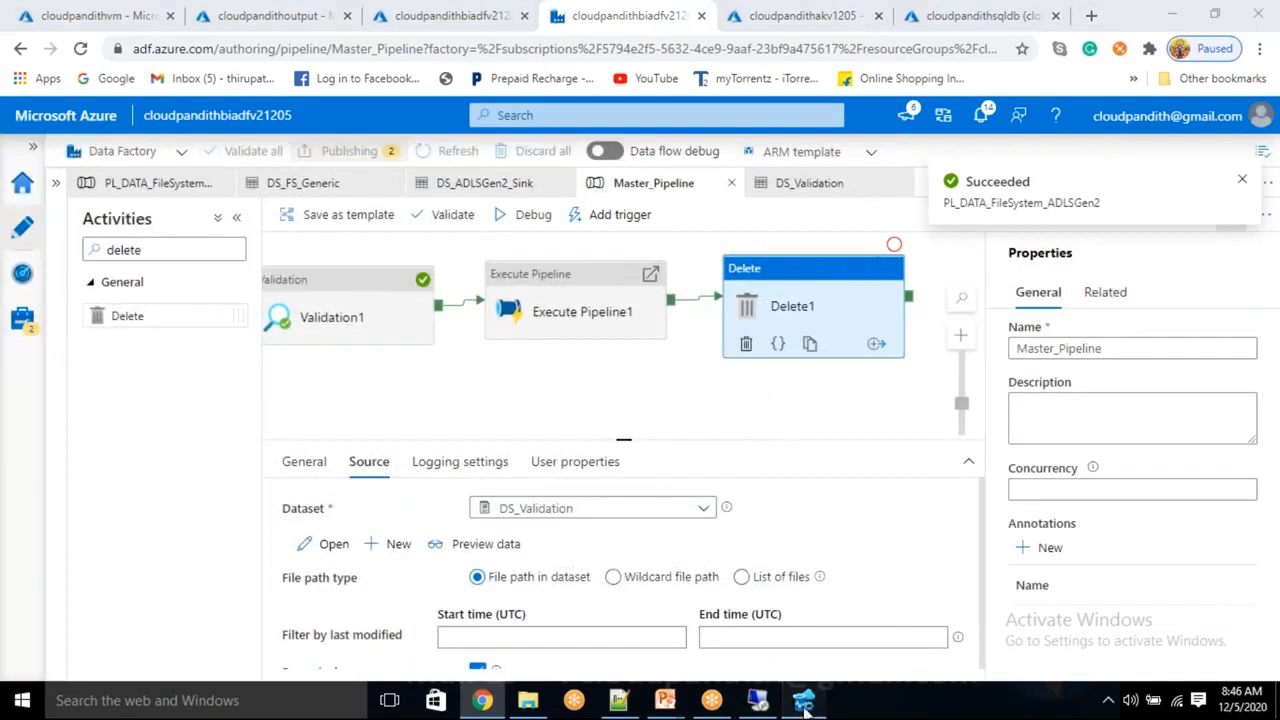
On the VM, rename the success CSV in the success folder to 1 and minimize Explorer
{"action": "left_click", "coordinate": [758, 702]}
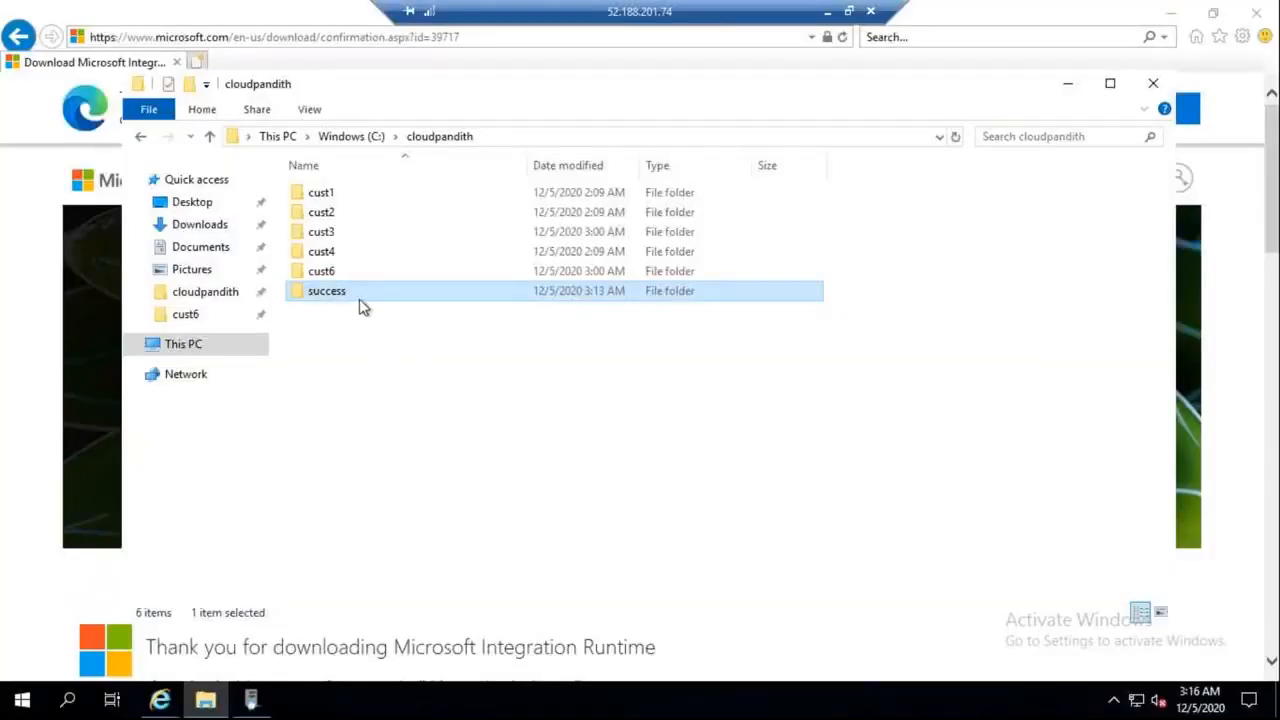
{"action": "double_click", "coordinate": [362, 290]}
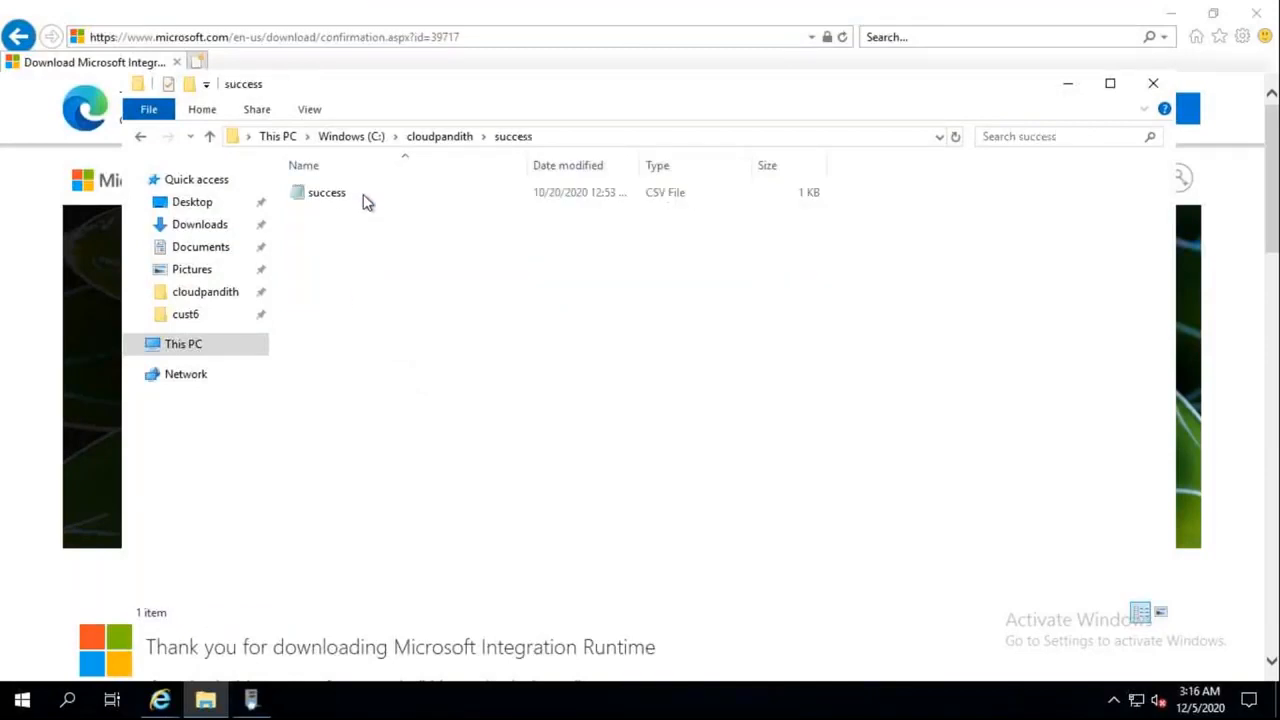
{"action": "left_click", "coordinate": [351, 203]}
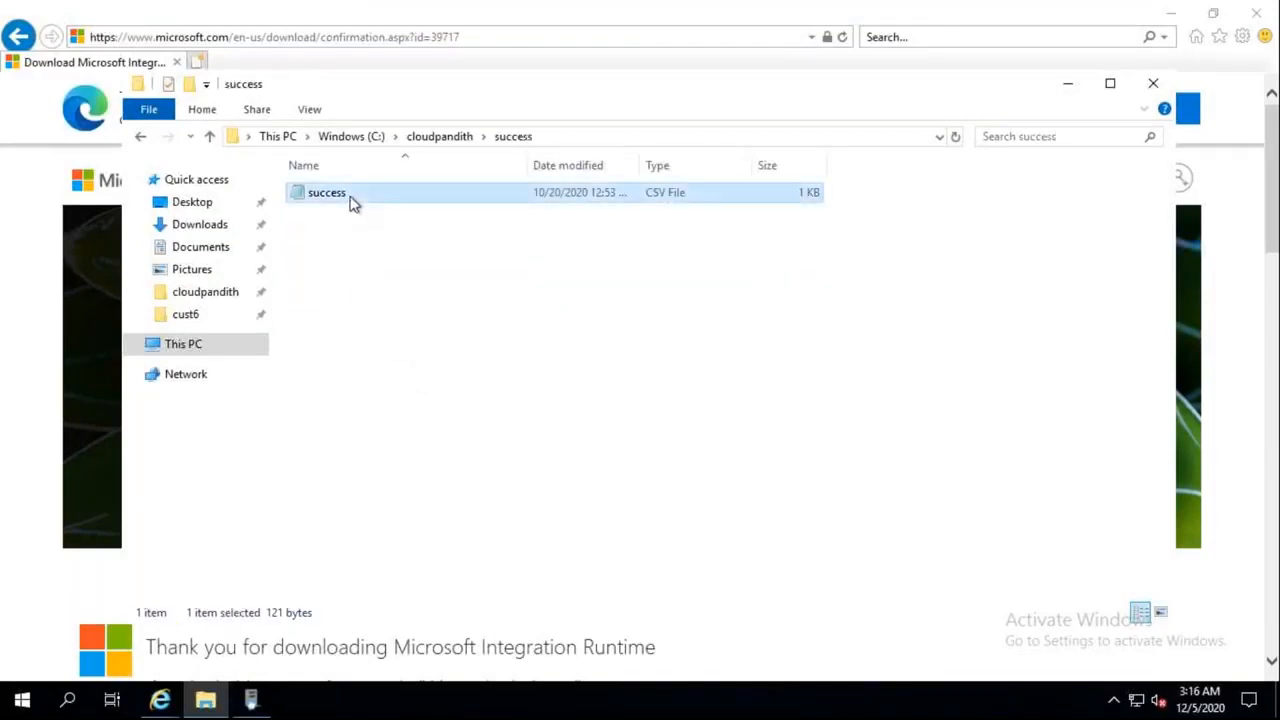
{"action": "right_click", "coordinate": [351, 203]}
{"action": "left_click", "coordinate": [412, 437]}
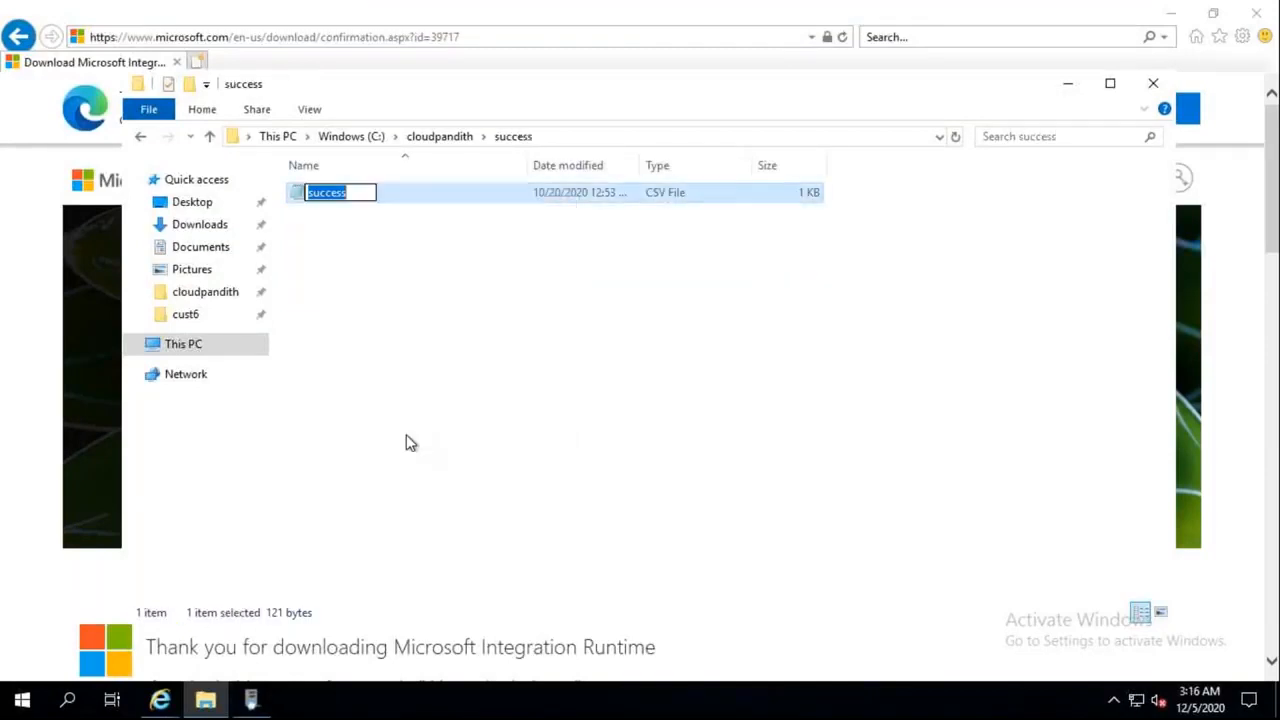
{"action": "type", "text": "1"}
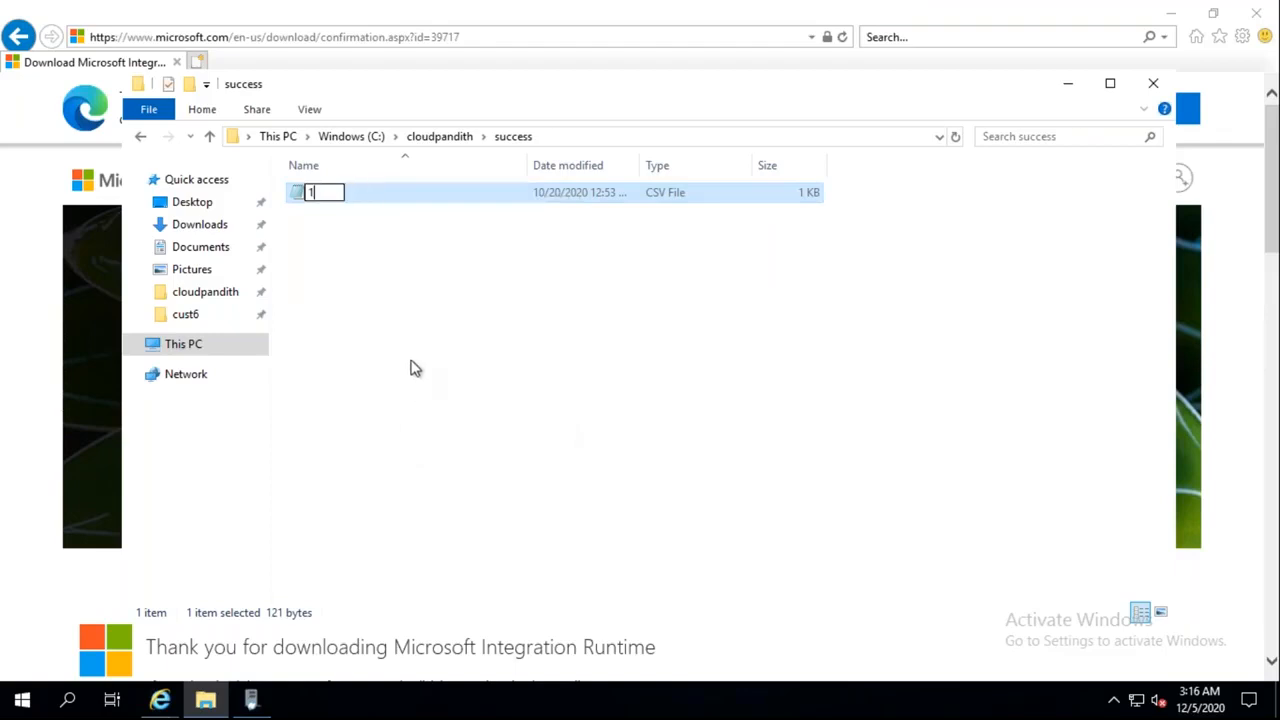
{"action": "left_click", "coordinate": [416, 370]}
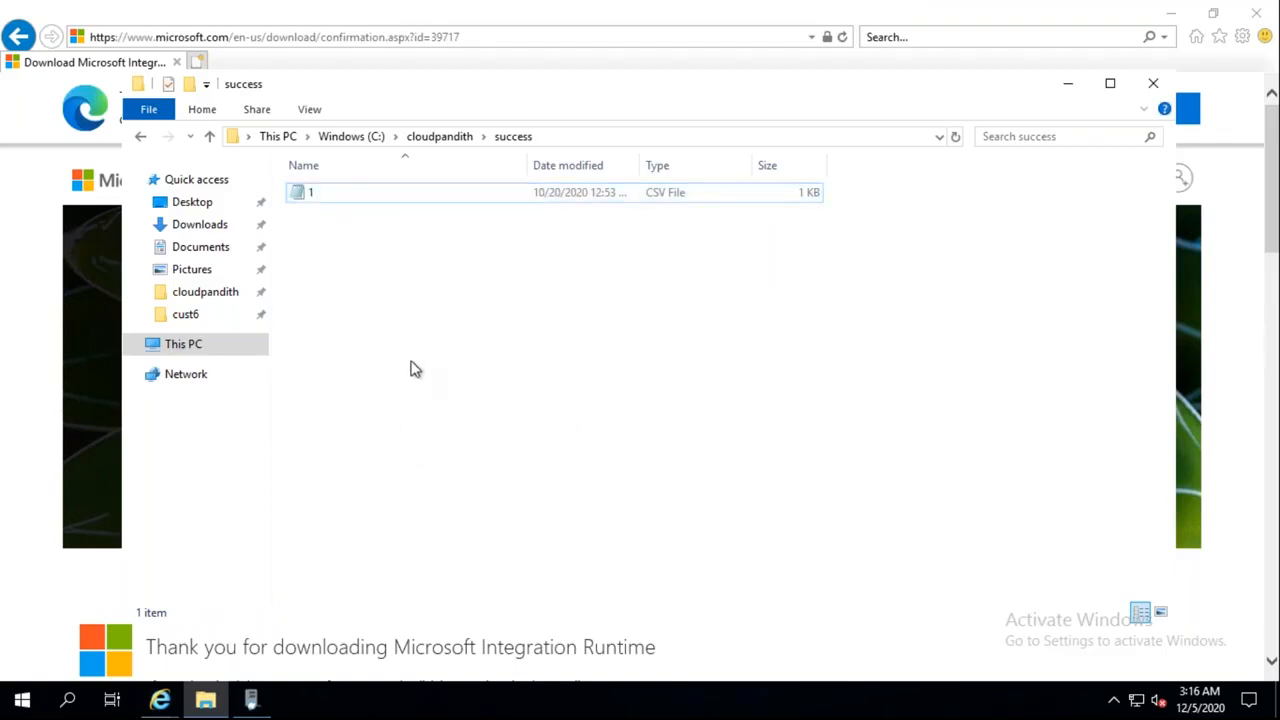
{"action": "left_click", "coordinate": [10, 485]}
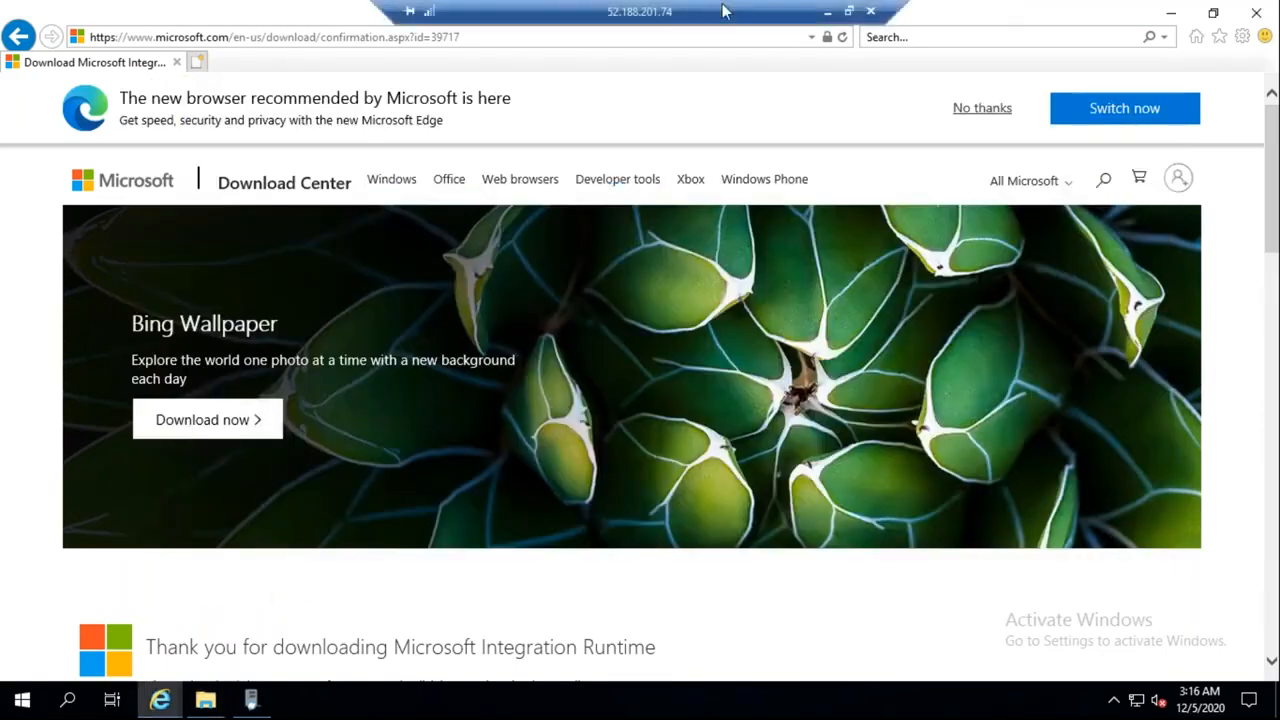
{"action": "left_click", "coordinate": [829, 14]}
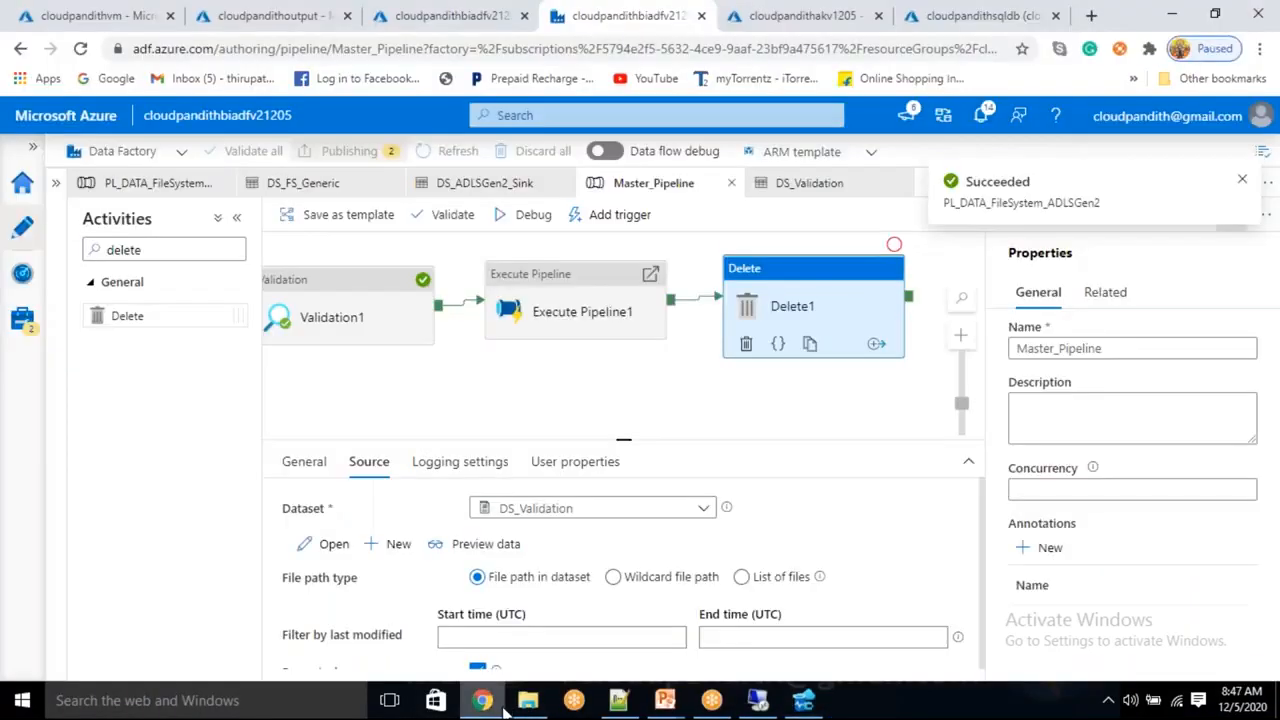
Back in Chrome, reload the Data Factory page
{"action": "left_click", "coordinate": [482, 700]}
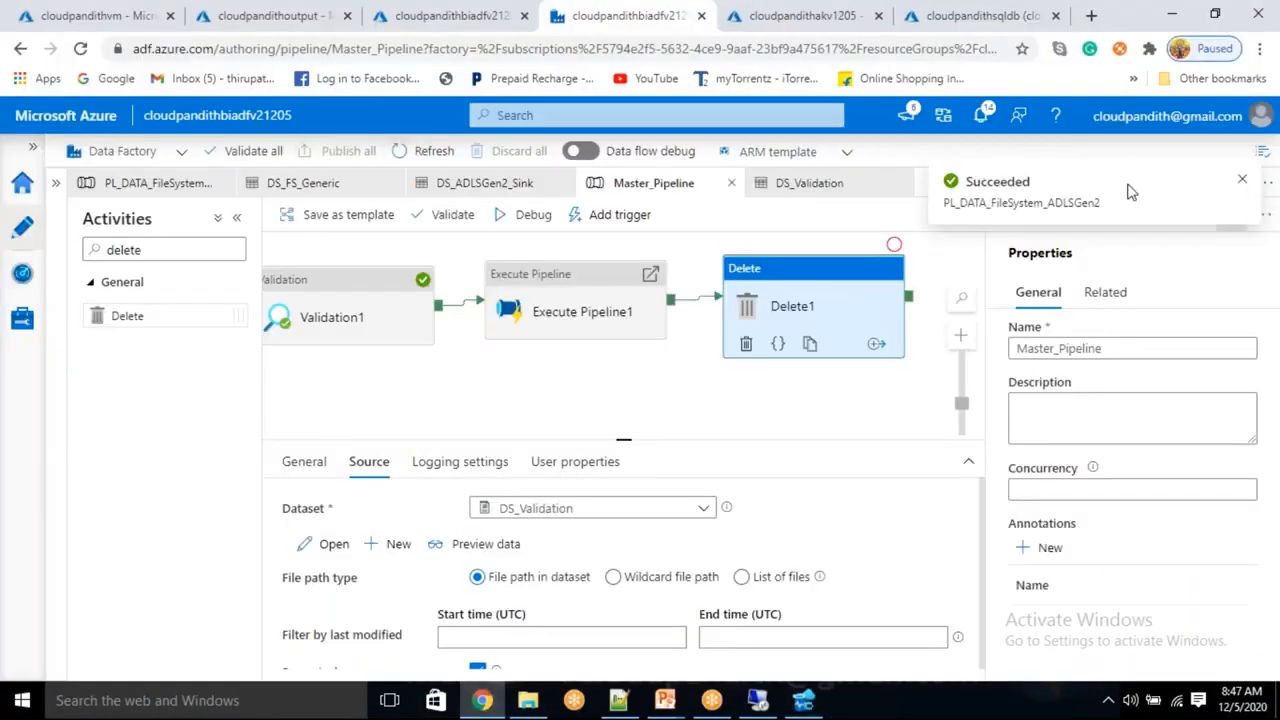
{"action": "left_click", "coordinate": [80, 48]}
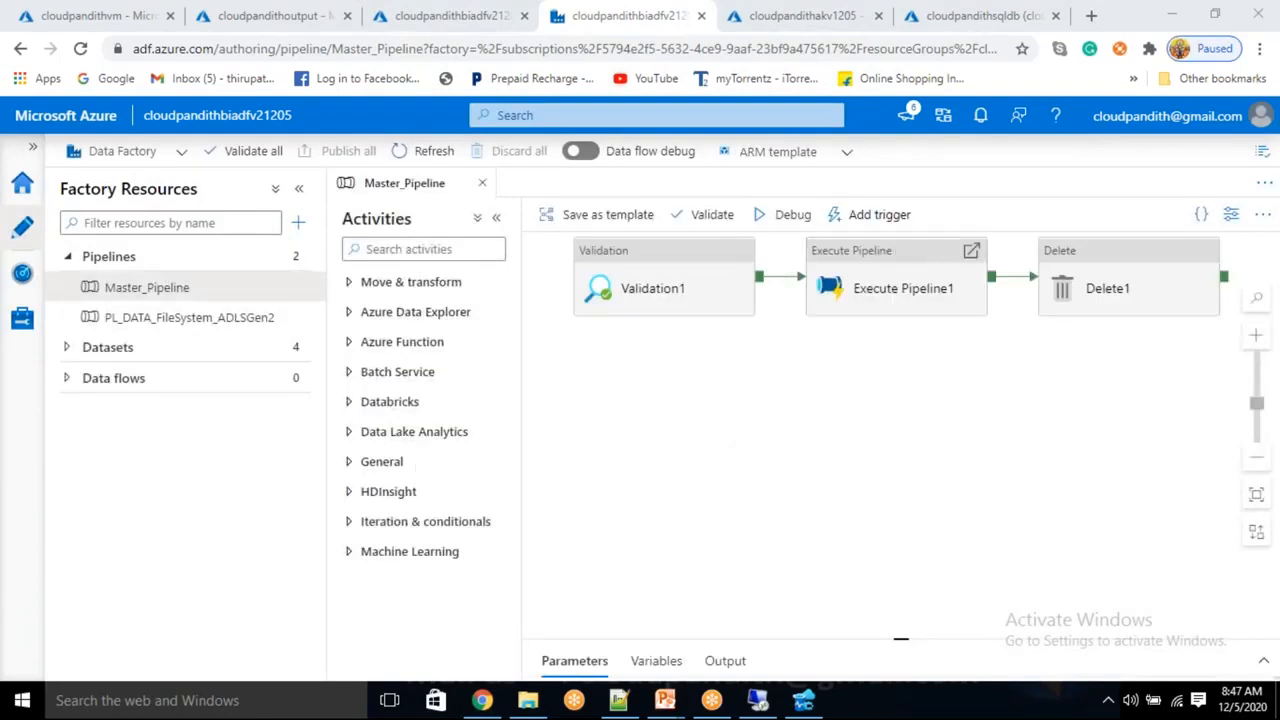
Run Master_Pipeline with Trigger now, confirm with OK, and go to Monitor
{"action": "left_click", "coordinate": [866, 216]}
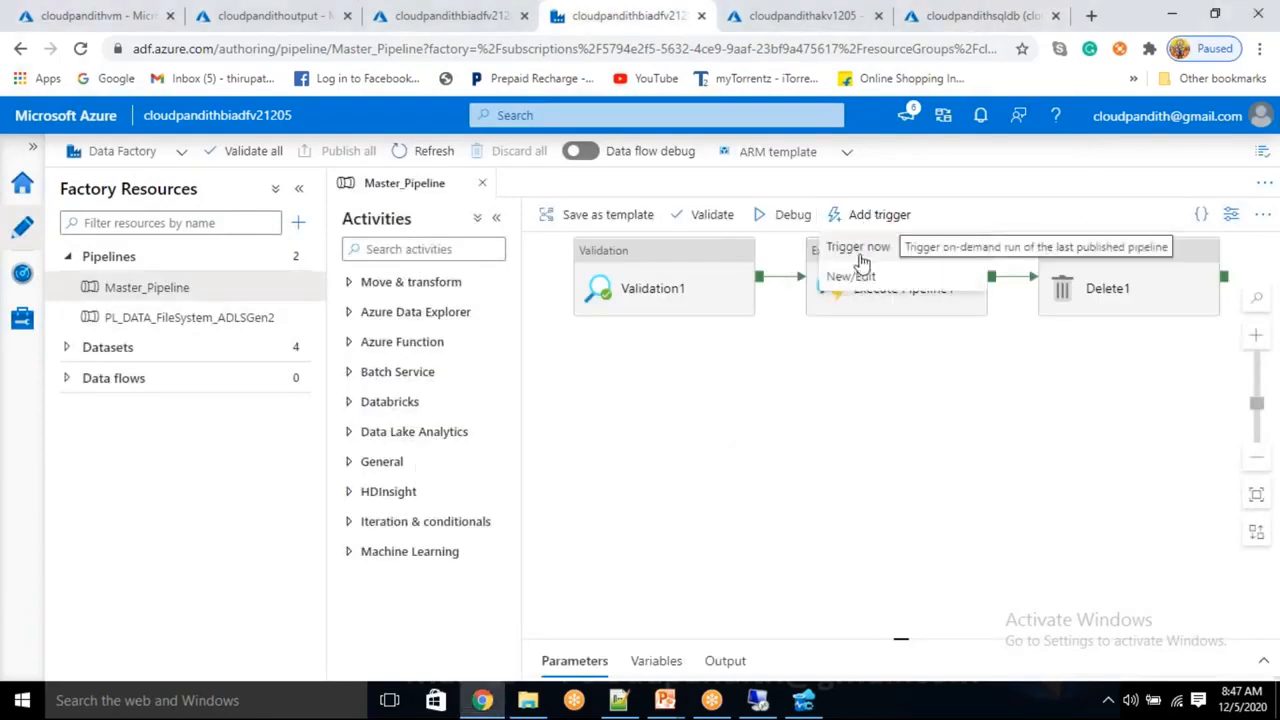
{"action": "left_click", "coordinate": [860, 250]}
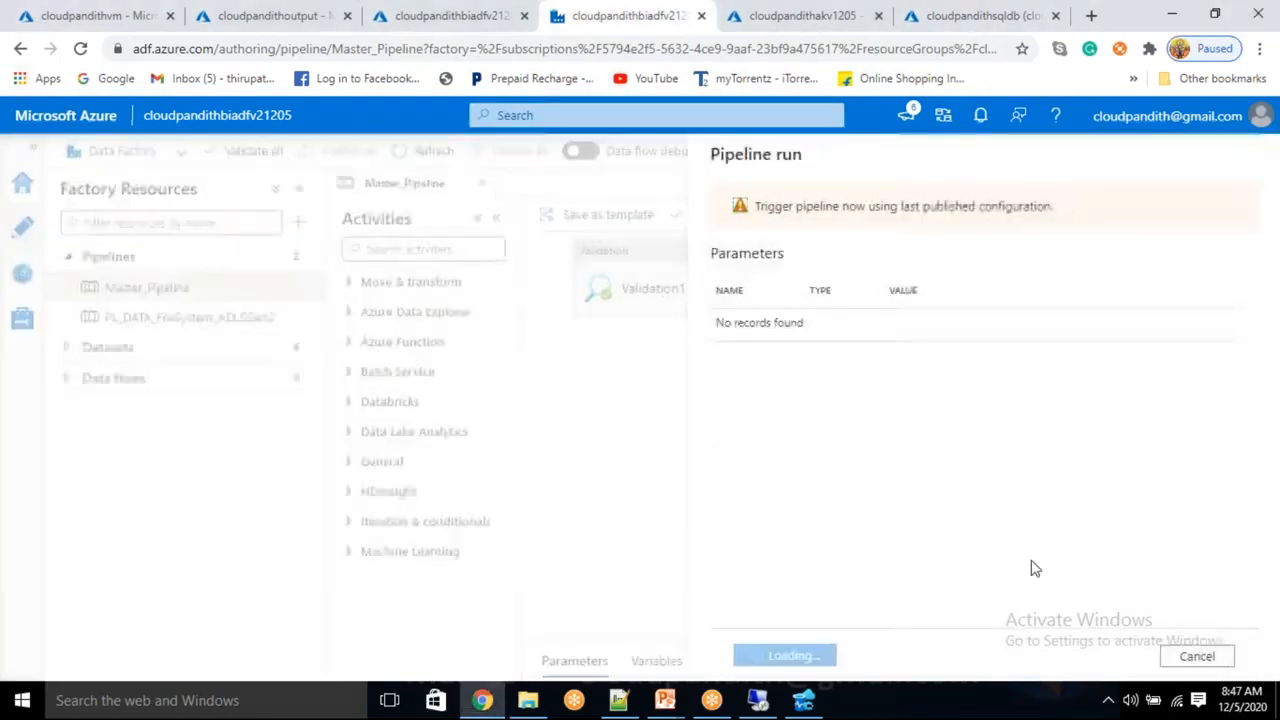
{"action": "left_click", "coordinate": [751, 662]}
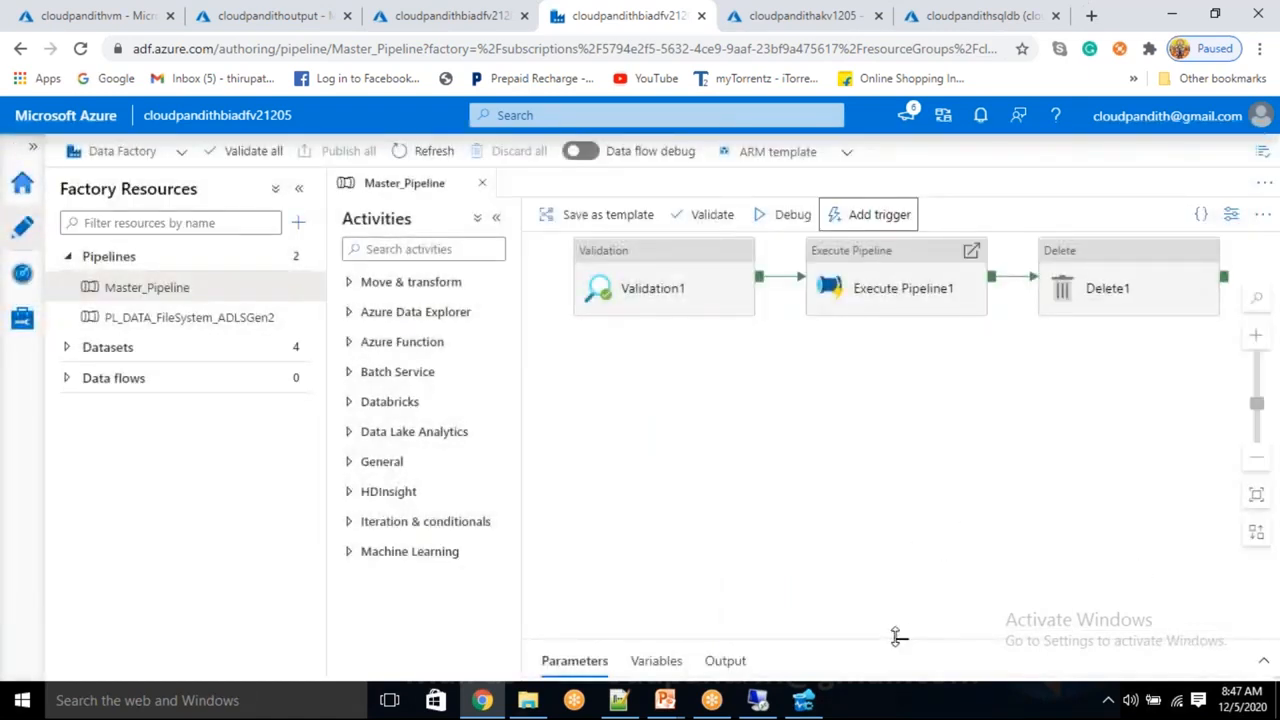
{"action": "left_click_drag", "start_coordinate": [898, 637], "coordinate": [900, 514]}
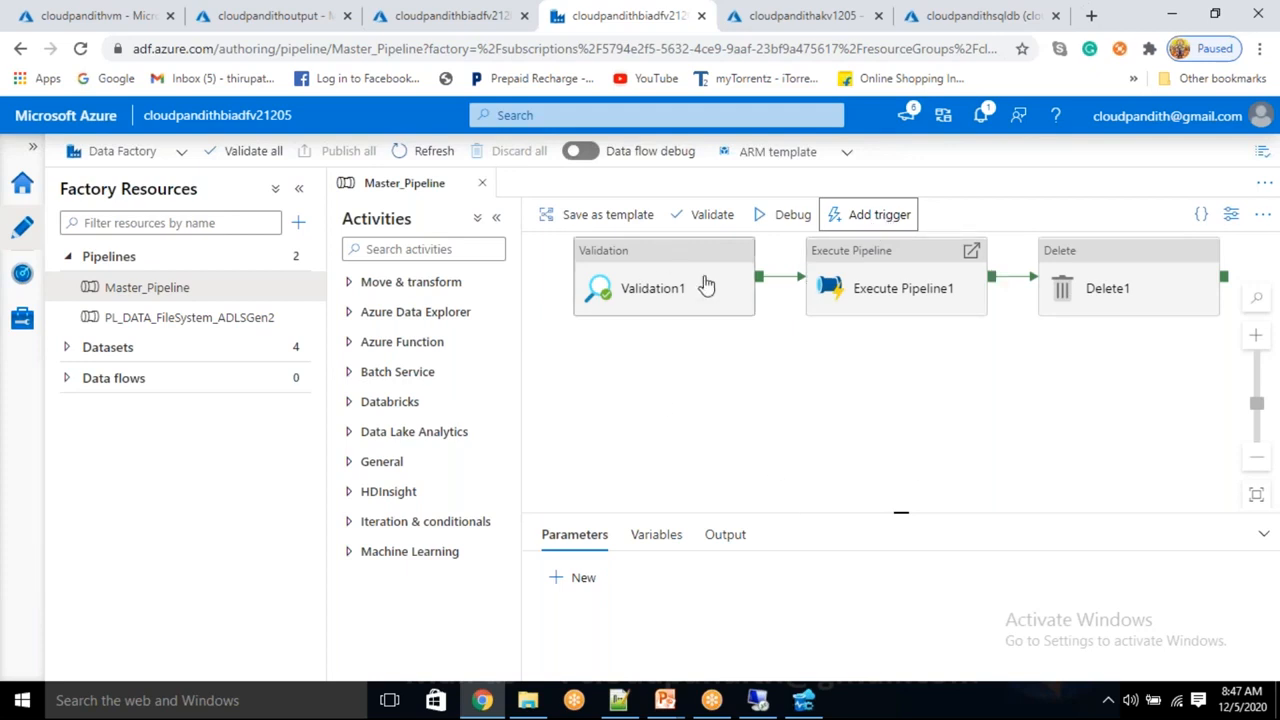
{"action": "left_click", "coordinate": [14, 289]}
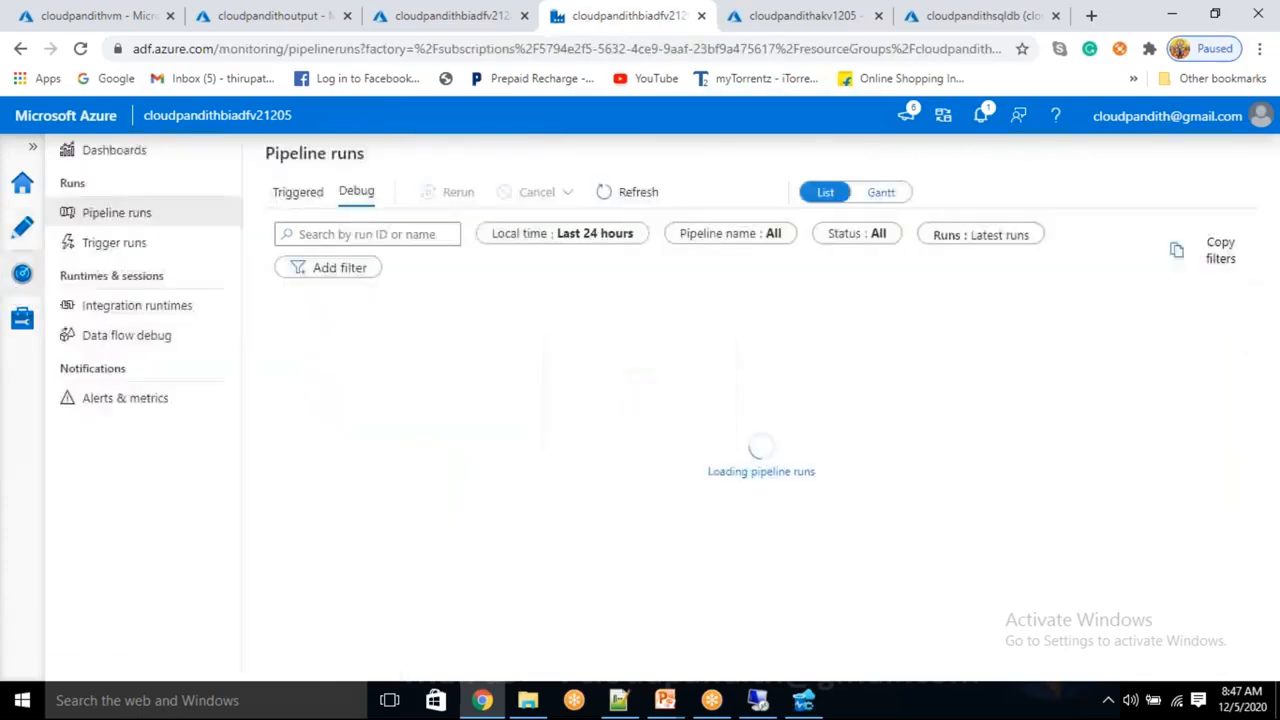
Open the Master_Pipeline run's activity runs and refresh until Validation1 shows in progress
{"action": "left_click", "coordinate": [640, 195]}
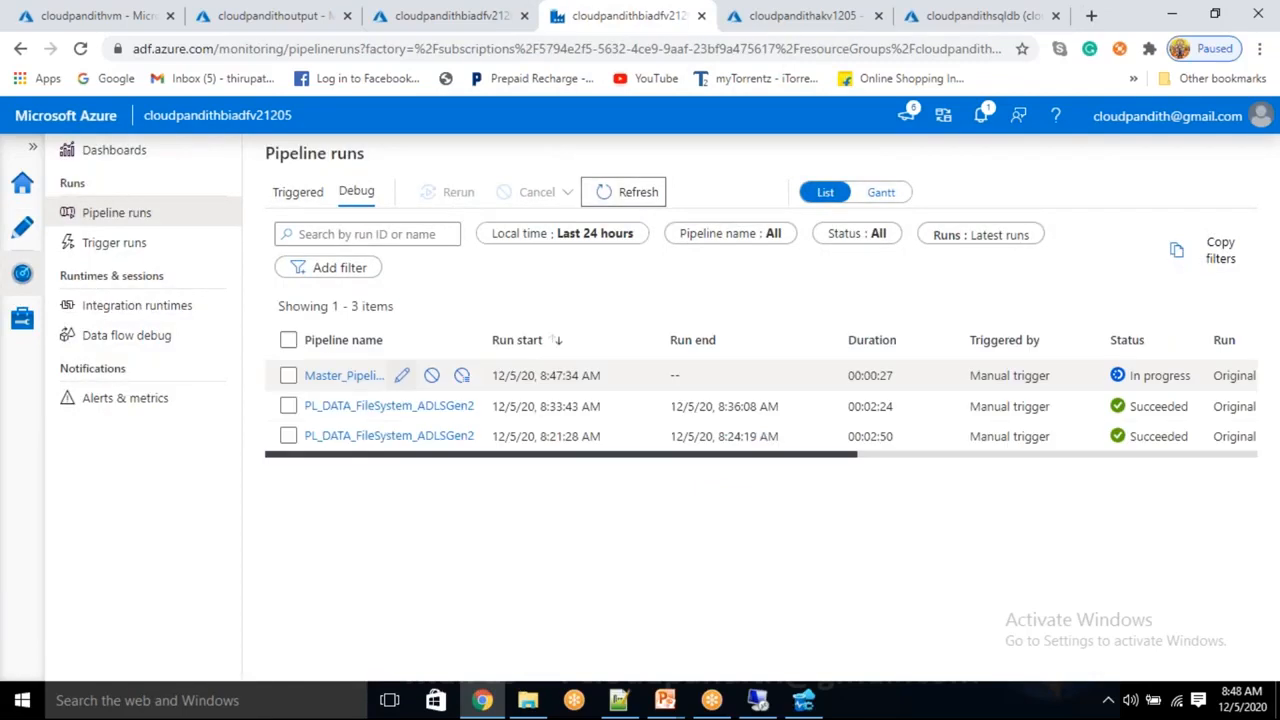
{"action": "left_click", "coordinate": [350, 378]}
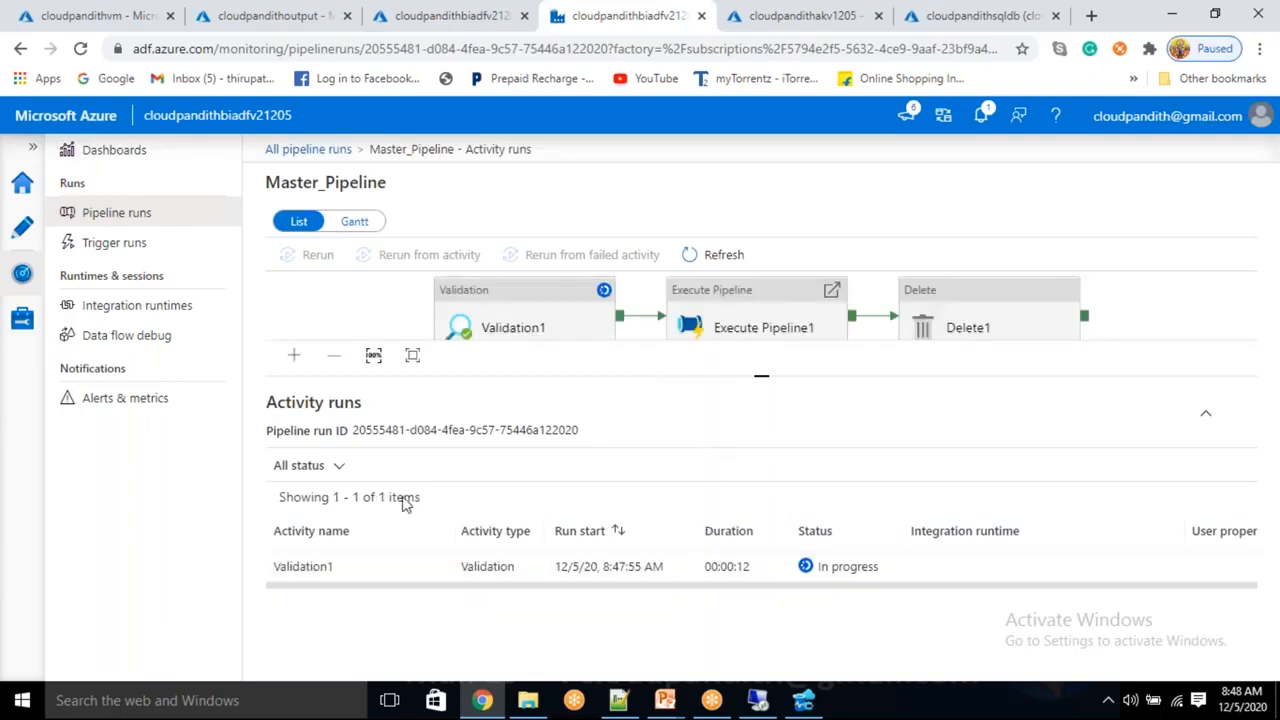
{"action": "left_click", "coordinate": [716, 256]}
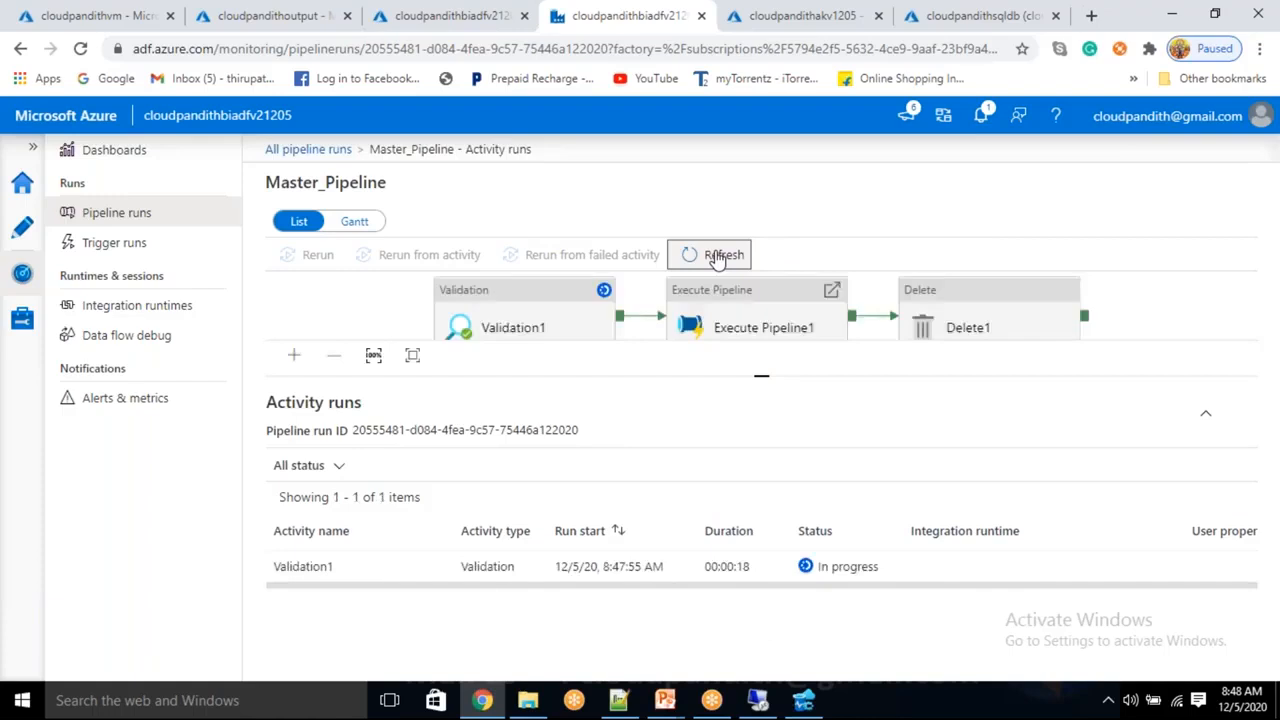
{"action": "left_click", "coordinate": [716, 256]}
{"action": "left_click", "coordinate": [803, 700]}
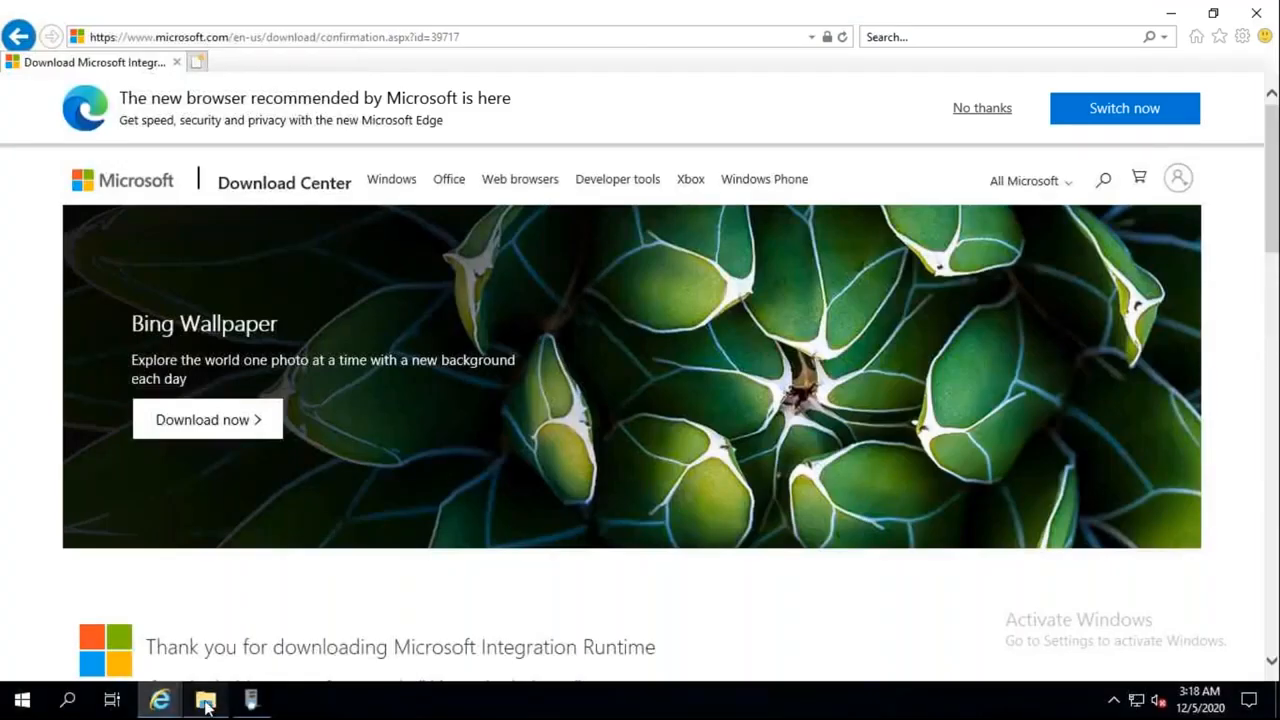
On the VM, rename file 1 in C:\cloudpandith\success back to 'success'
{"action": "left_click", "coordinate": [205, 703]}
{"action": "right_click", "coordinate": [368, 200]}
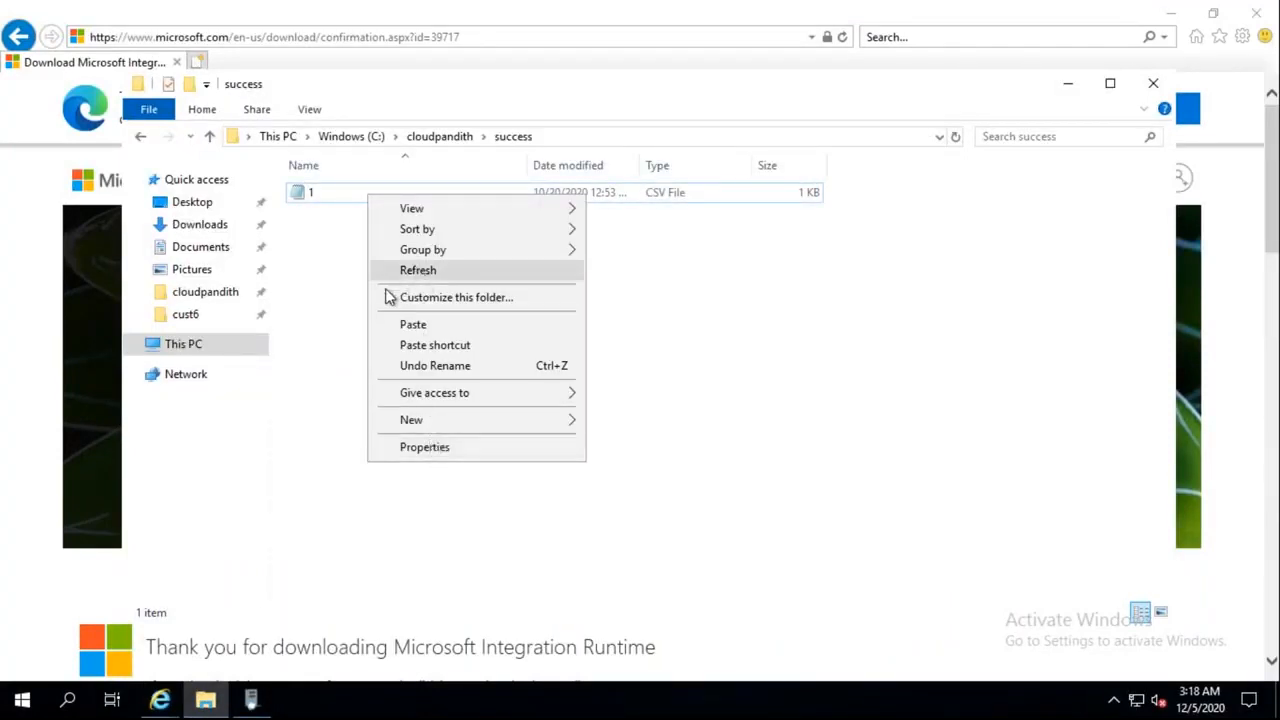
{"action": "left_click", "coordinate": [345, 306]}
{"action": "left_click", "coordinate": [340, 197]}
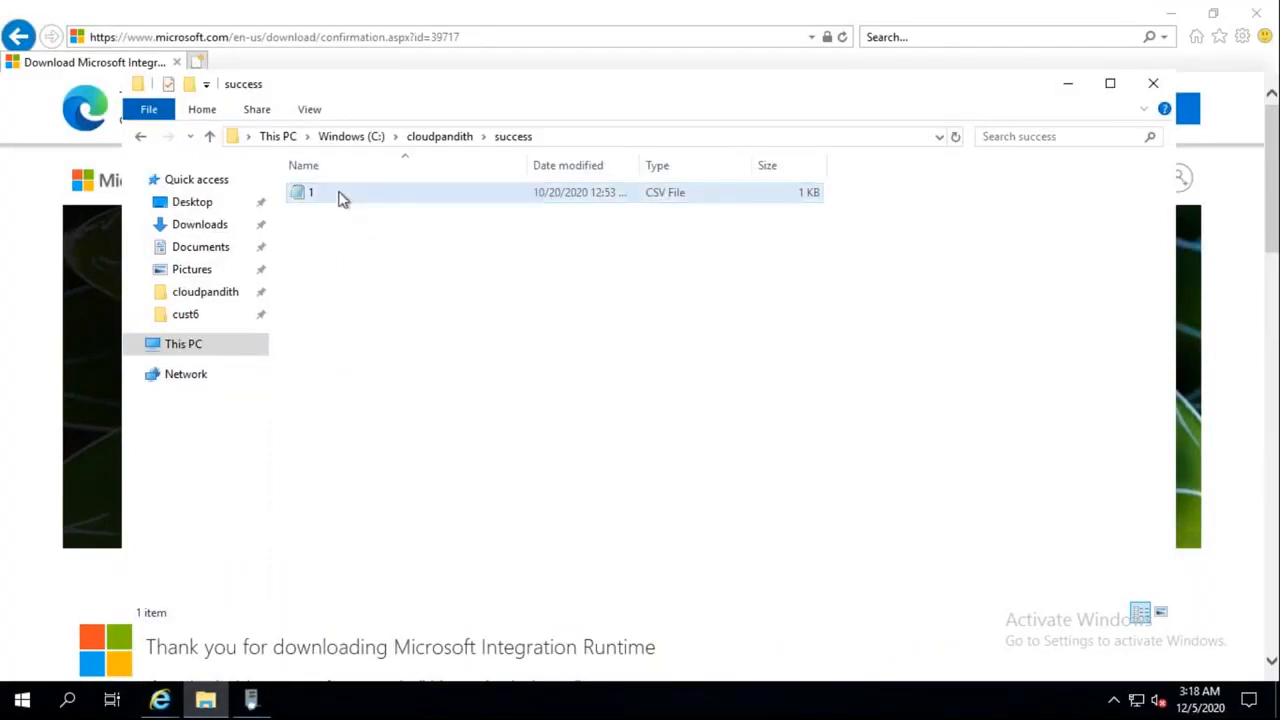
{"action": "right_click", "coordinate": [338, 192]}
{"action": "left_click", "coordinate": [329, 191]}
{"action": "right_click", "coordinate": [330, 191]}
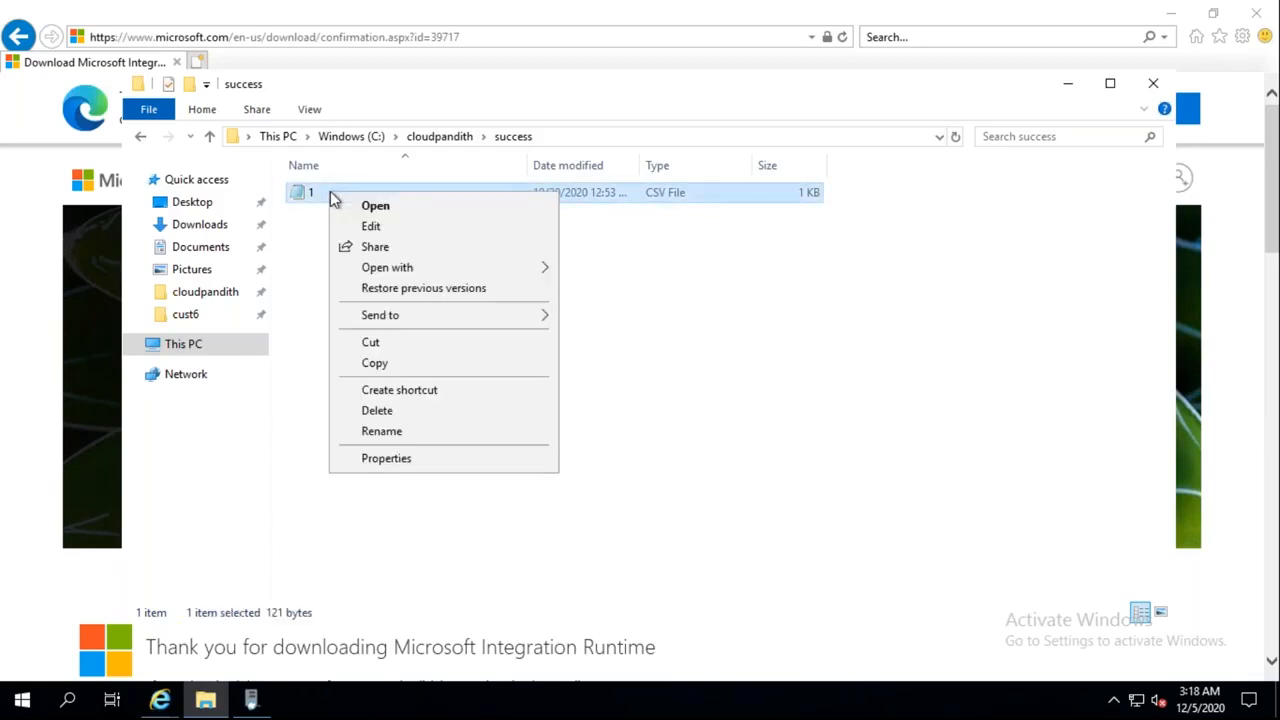
{"action": "left_click", "coordinate": [378, 433]}
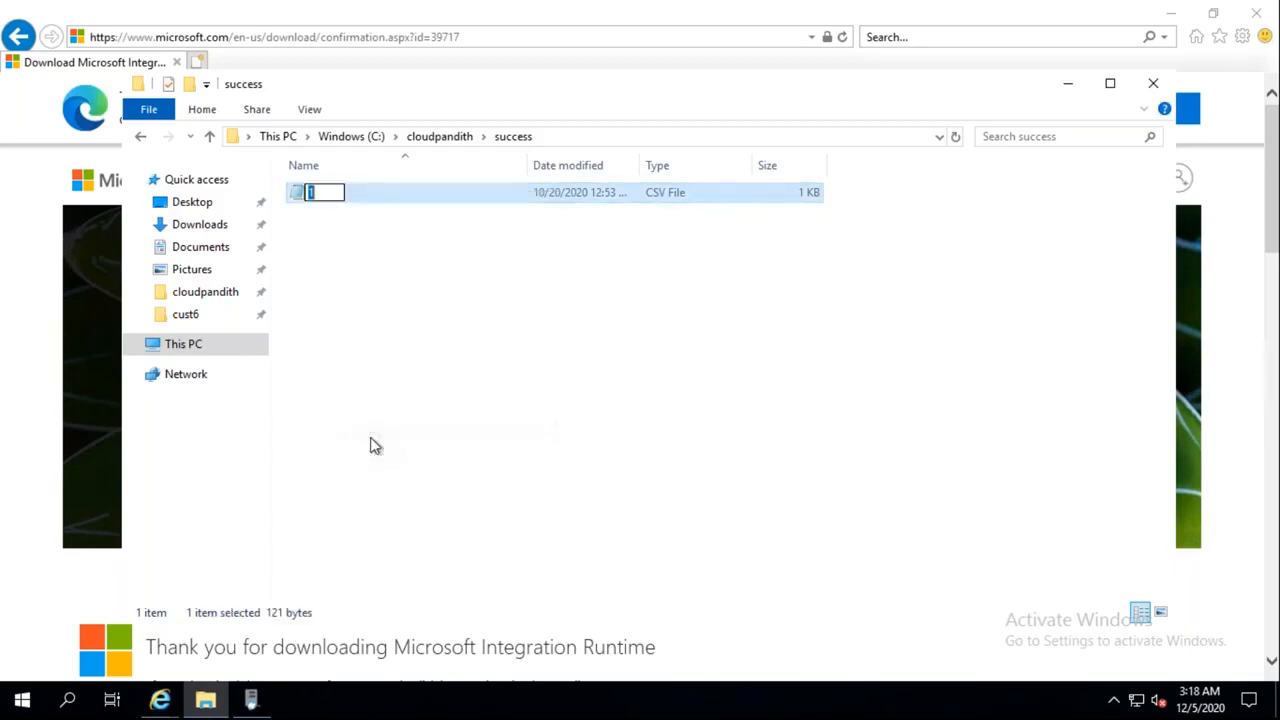
{"action": "type", "text": "success"}
{"action": "key", "text": "Return"}
{"action": "left_click", "coordinate": [423, 380]}
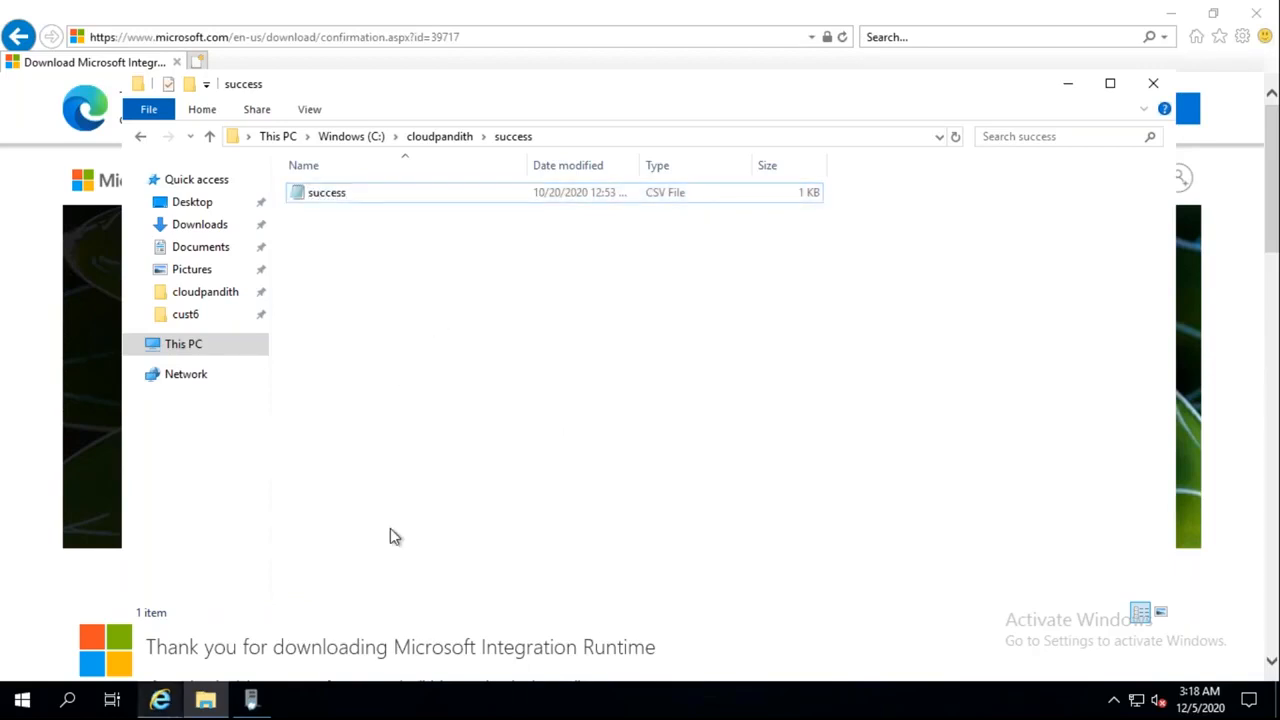
{"action": "left_click", "coordinate": [837, 12]}
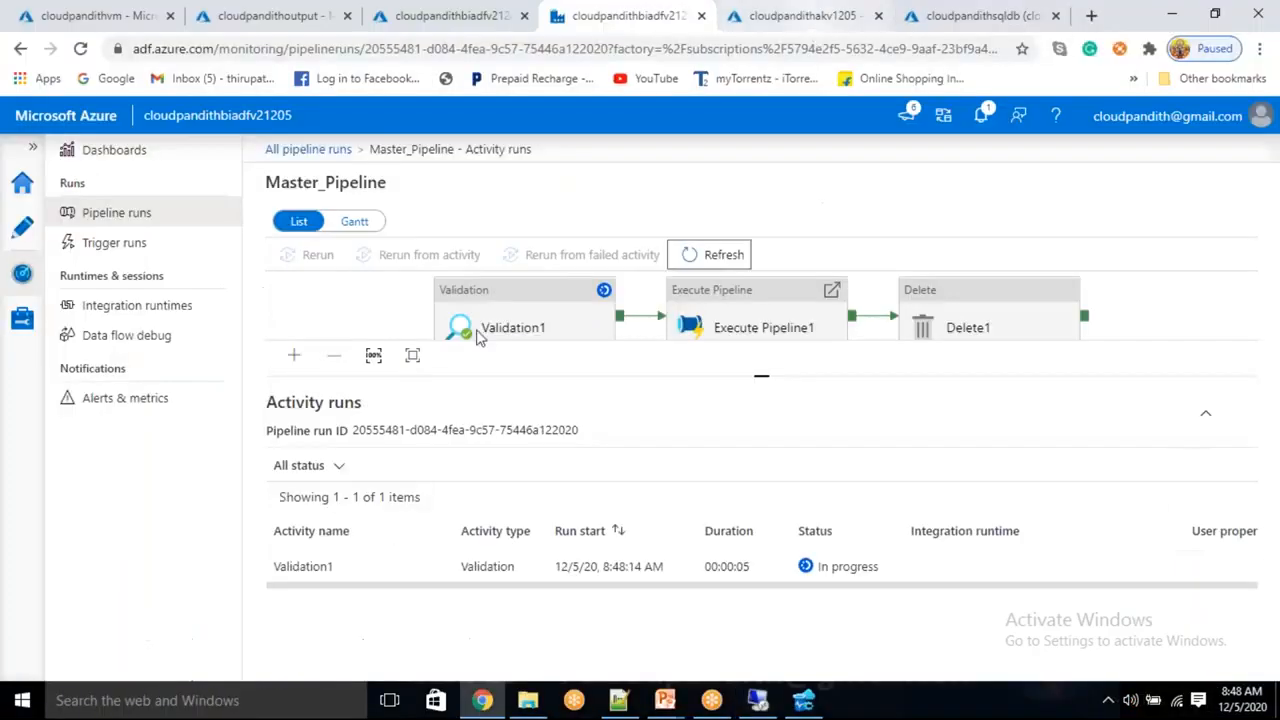
Refresh activity runs until Validation1 shows Succeeded after 00:01:13
{"action": "left_click", "coordinate": [722, 258]}
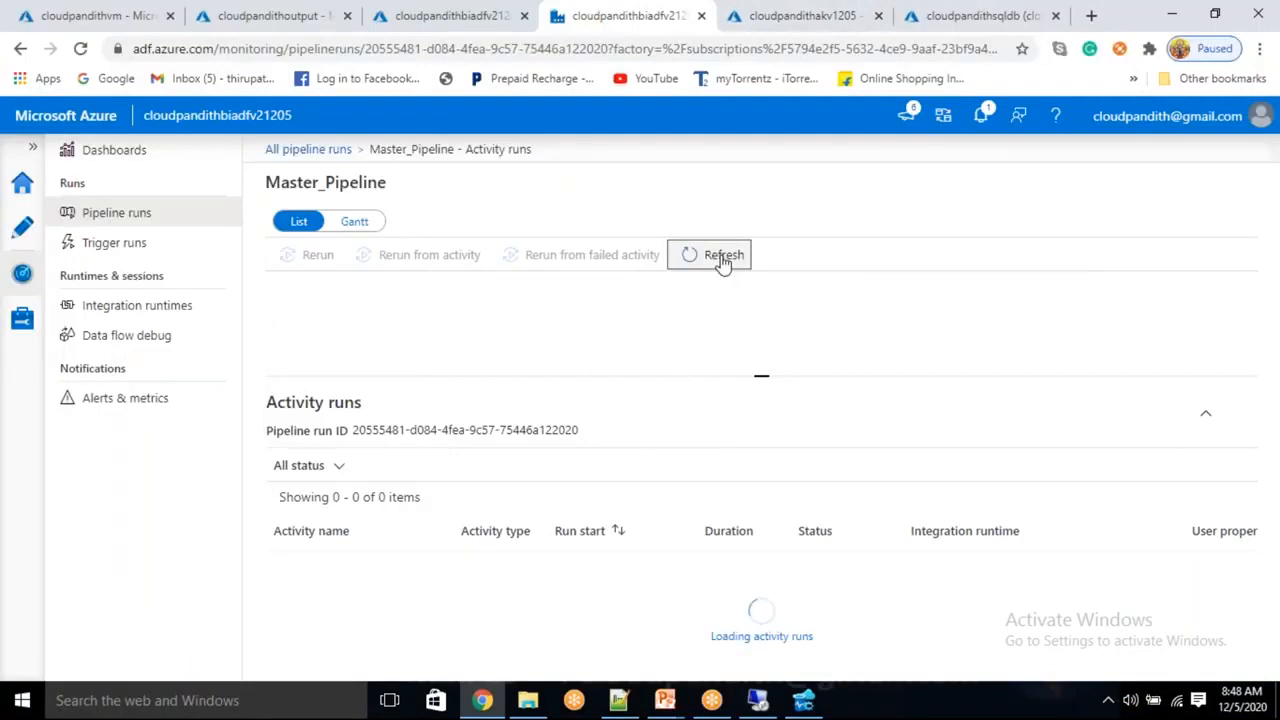
{"action": "left_click", "coordinate": [721, 258]}
{"action": "left_click", "coordinate": [722, 258]}
{"action": "left_click", "coordinate": [722, 258]}
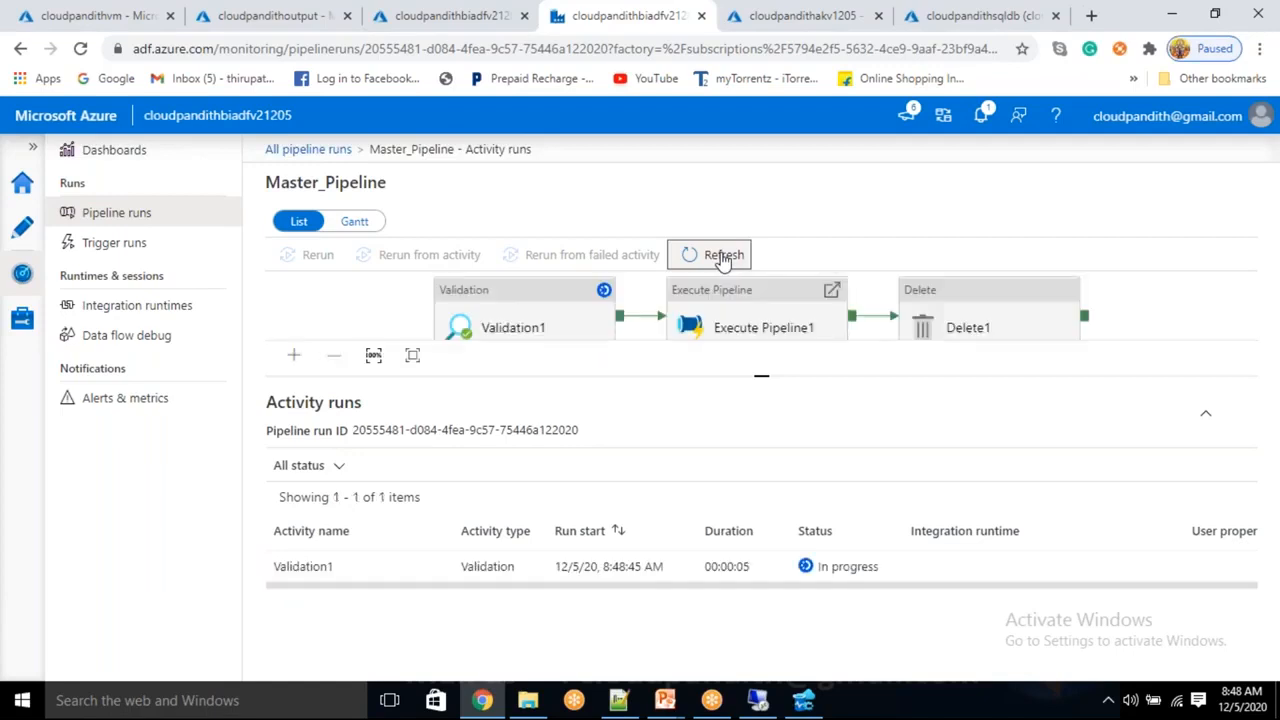
{"action": "left_click", "coordinate": [722, 258]}
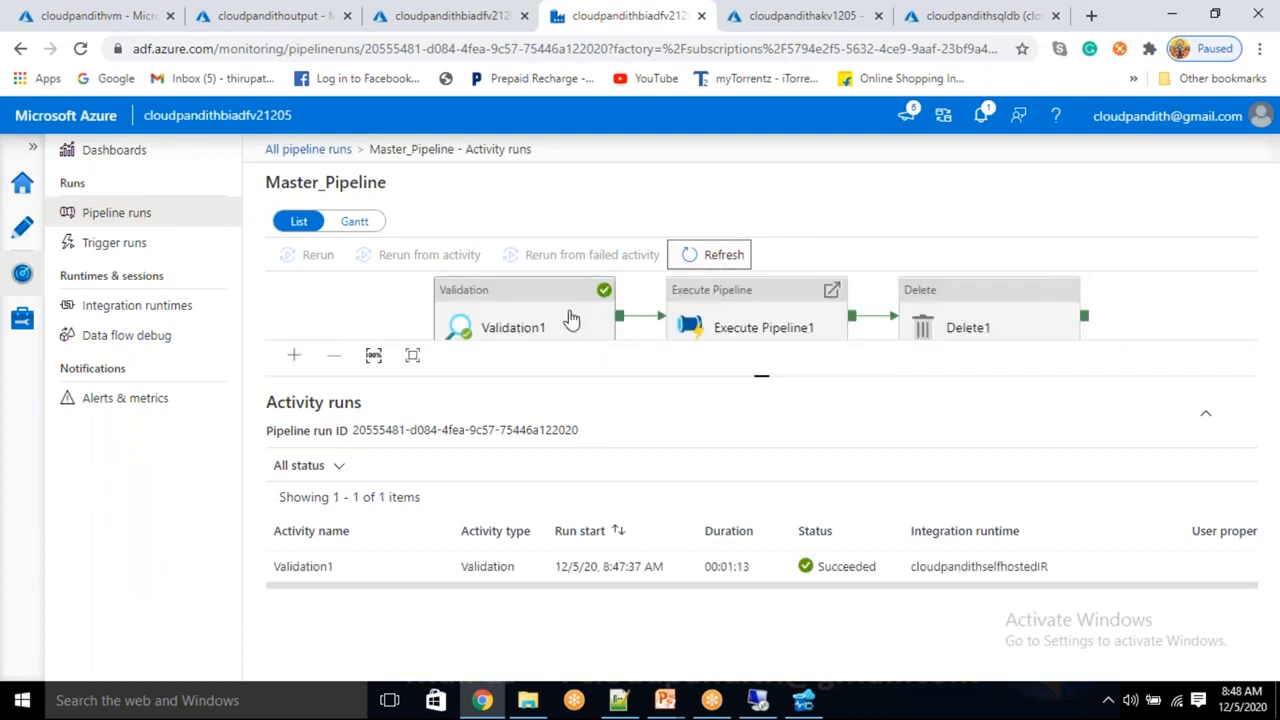
{"action": "left_click", "coordinate": [720, 257]}
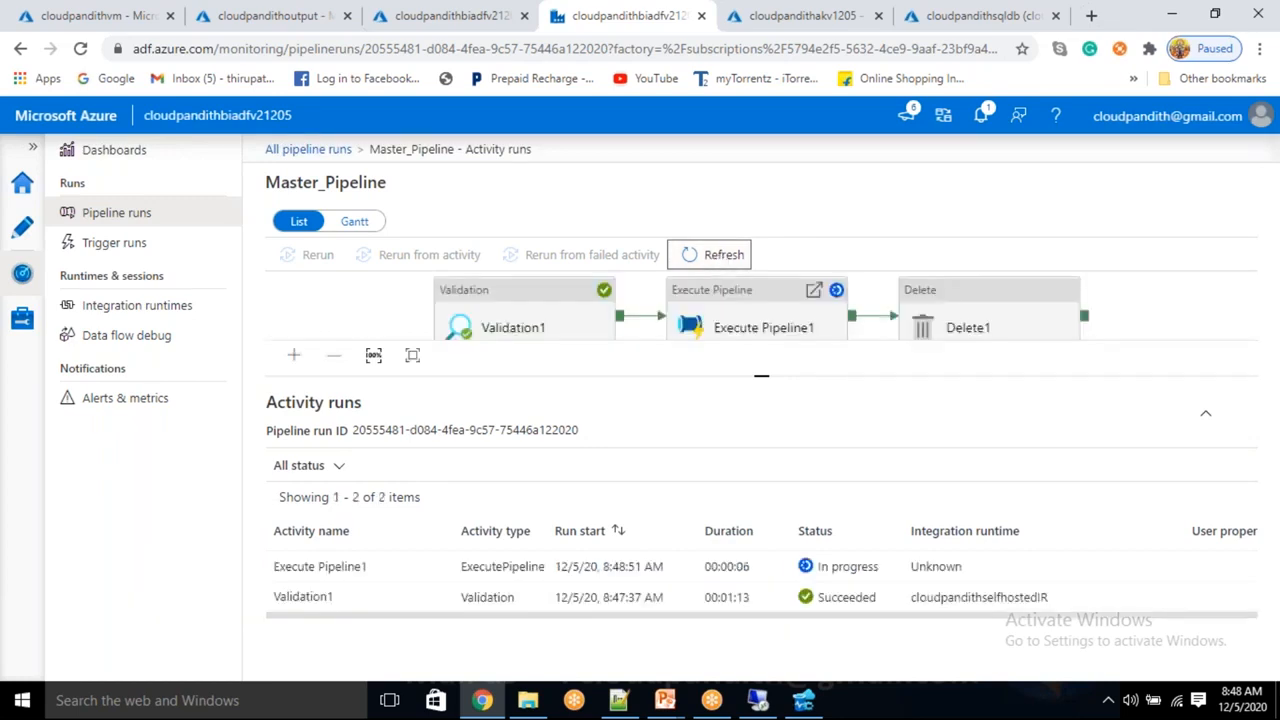
Keep refreshing activity runs while Execute Pipeline1 runs, reaching 00:00:58 elapsed
{"action": "mouse_move", "coordinate": [280, 596]}
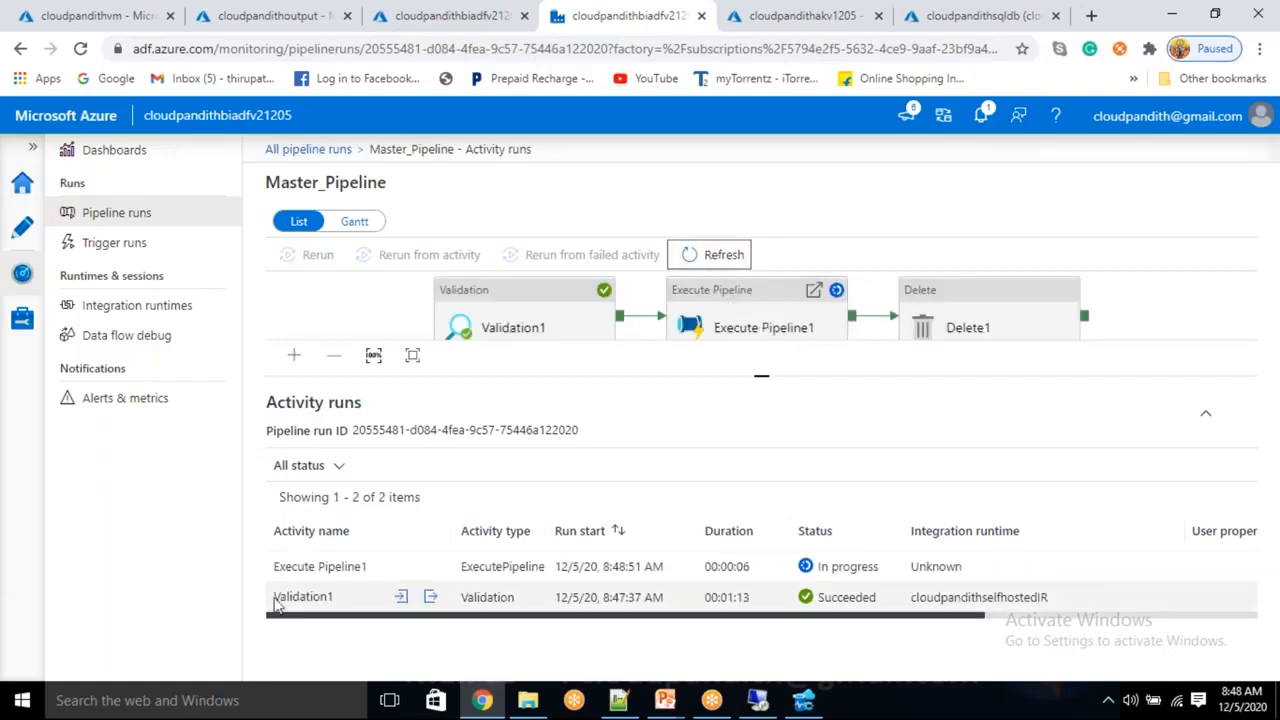
{"action": "left_click", "coordinate": [726, 259]}
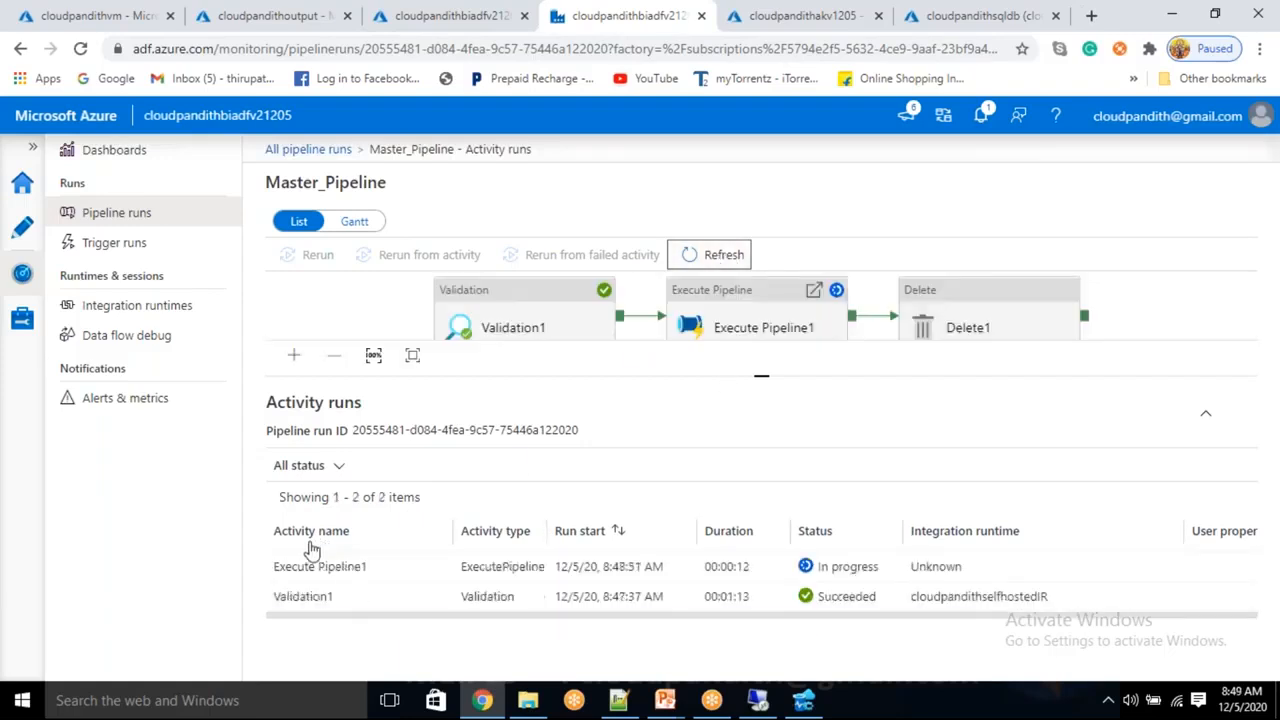
{"action": "left_click", "coordinate": [727, 258]}
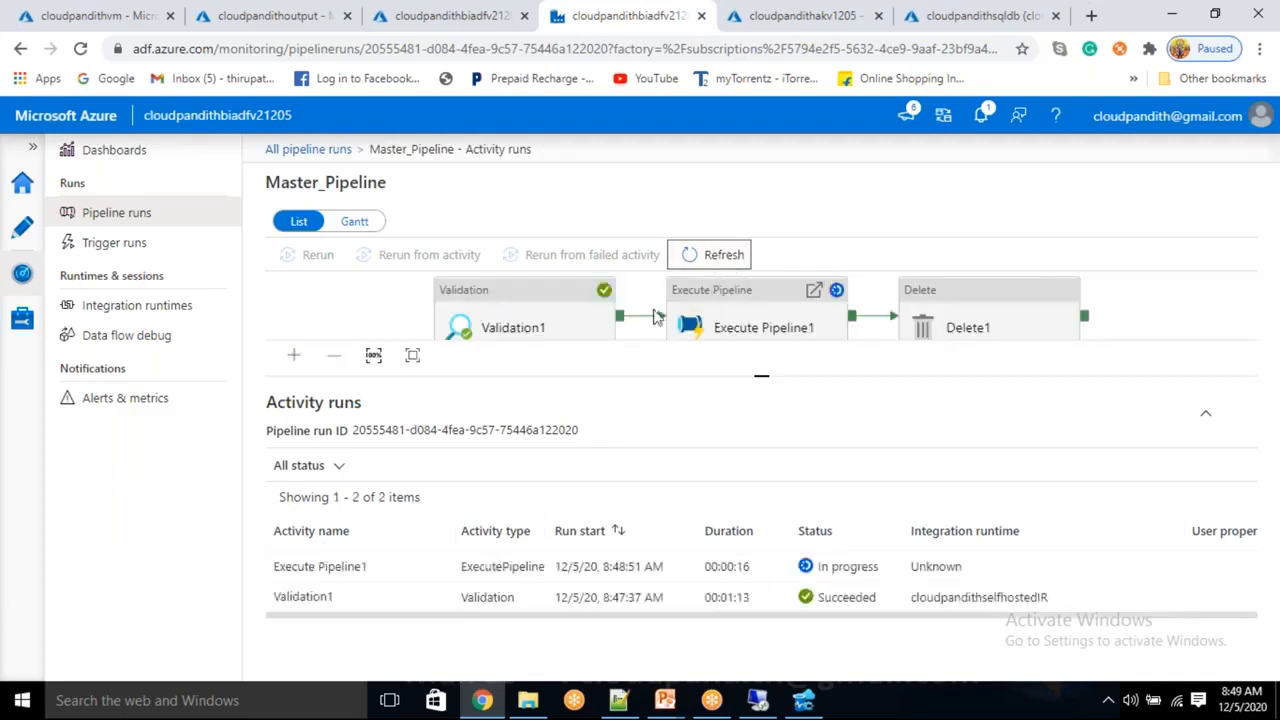
{"action": "left_click", "coordinate": [733, 264]}
{"action": "left_click", "coordinate": [733, 264]}
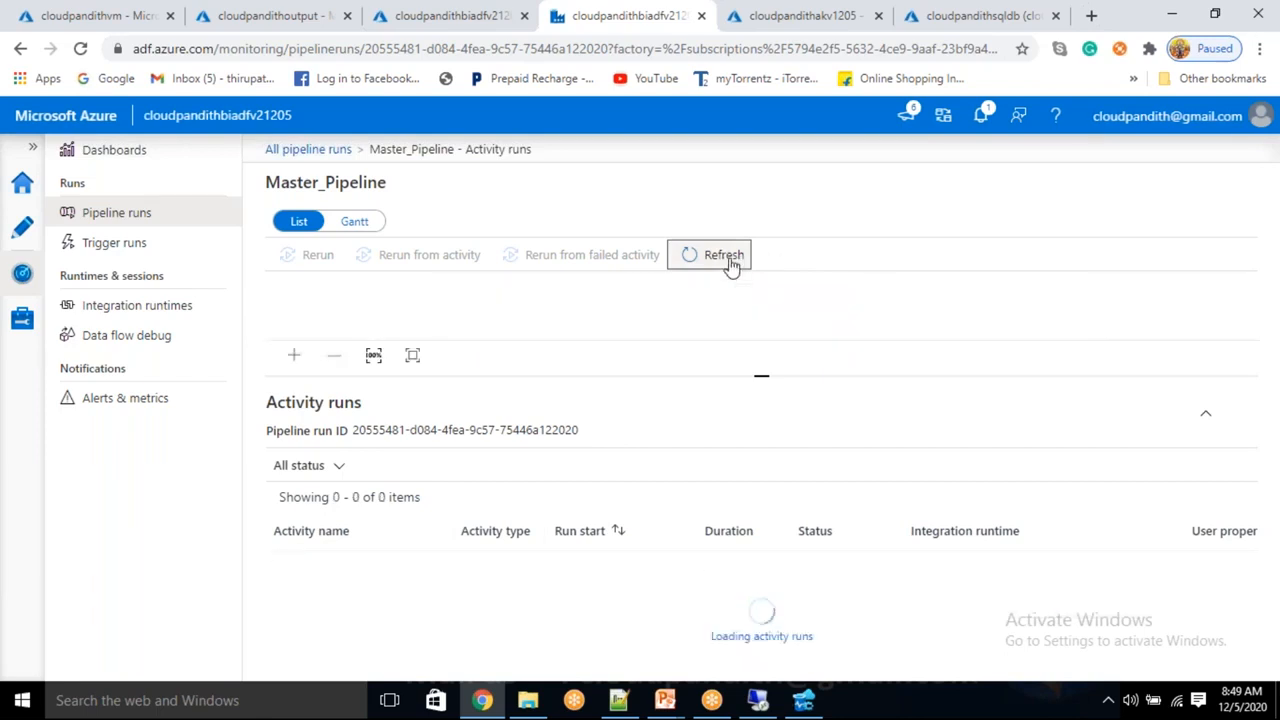
{"action": "left_click", "coordinate": [733, 264]}
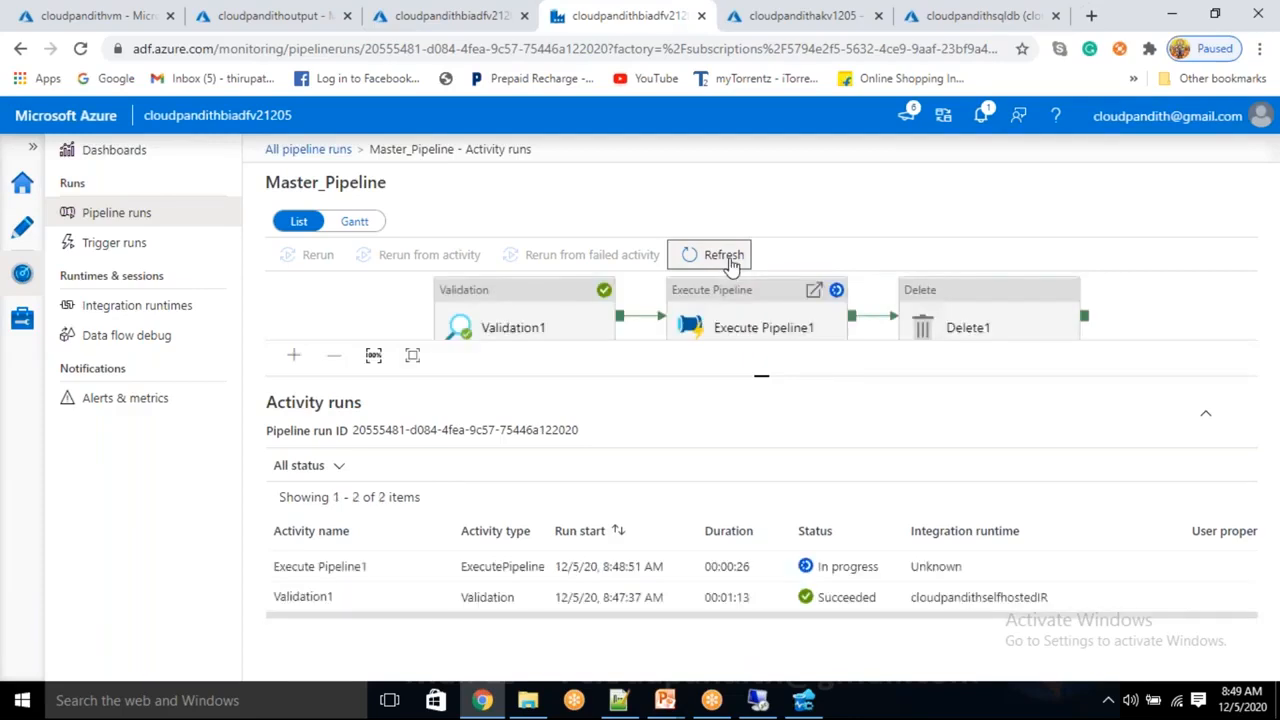
{"action": "left_click", "coordinate": [733, 264]}
{"action": "left_click", "coordinate": [727, 258]}
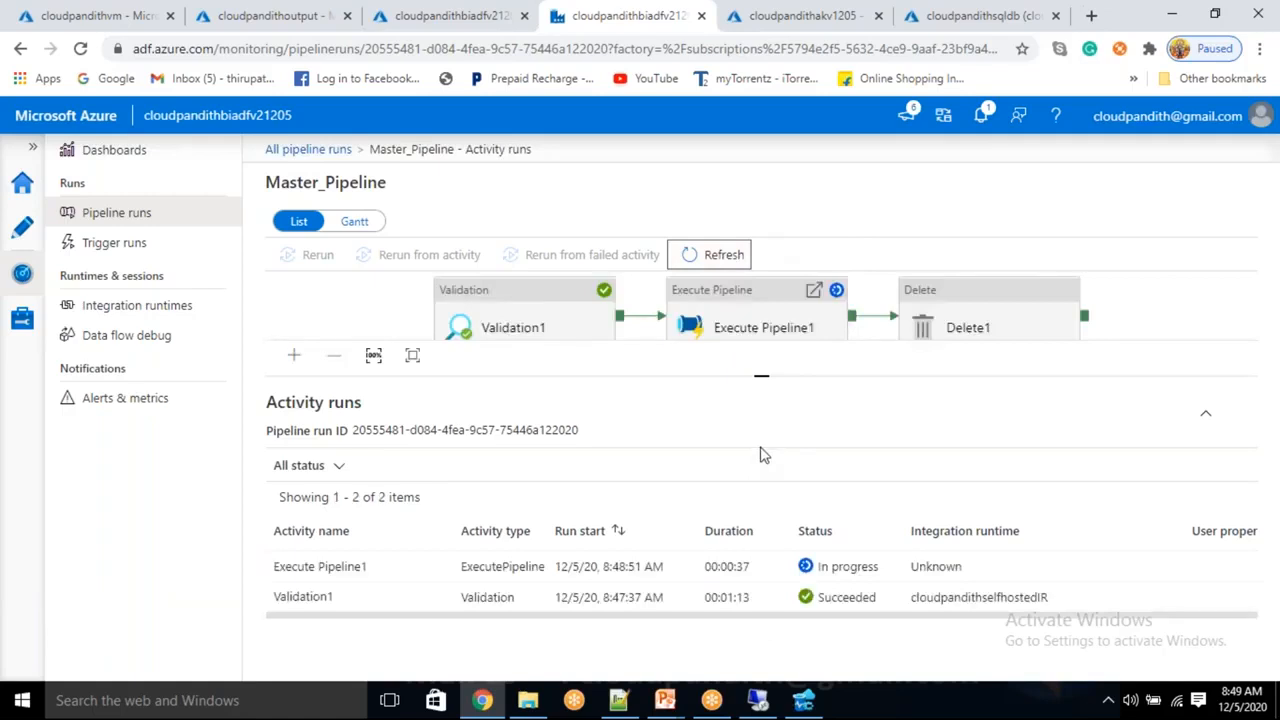
{"action": "left_click", "coordinate": [727, 257]}
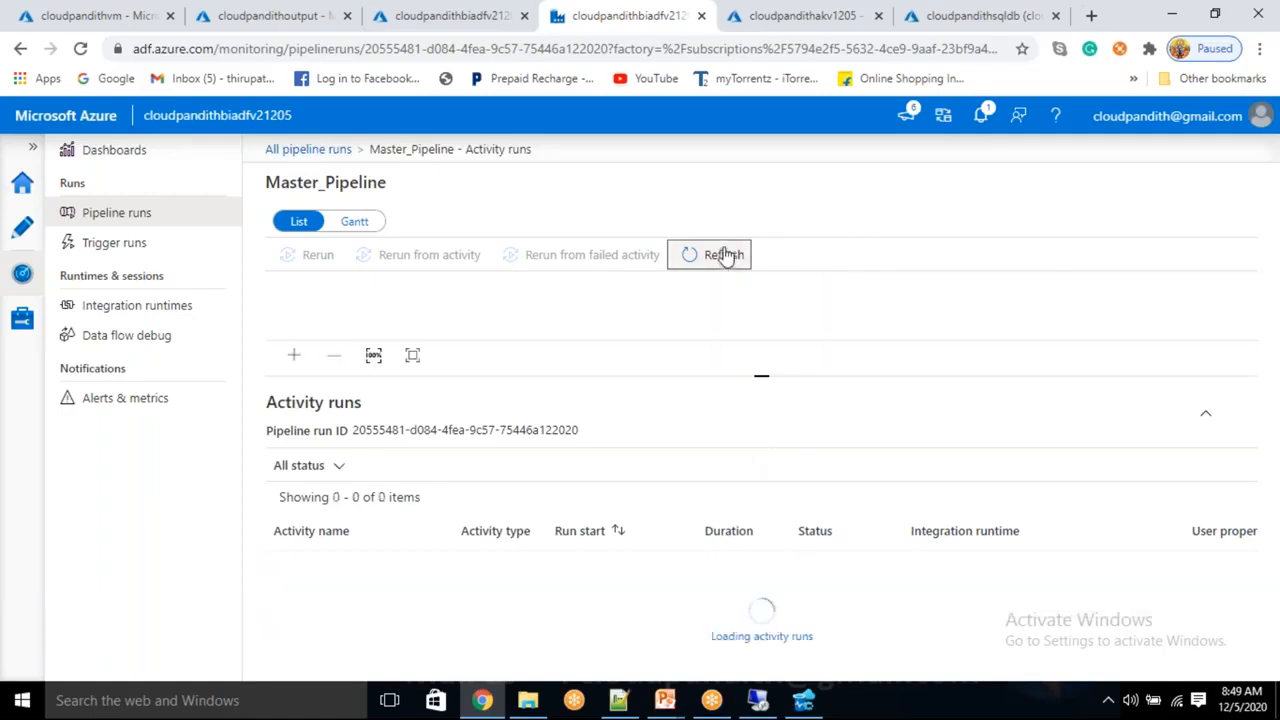
{"action": "left_click", "coordinate": [725, 257]}
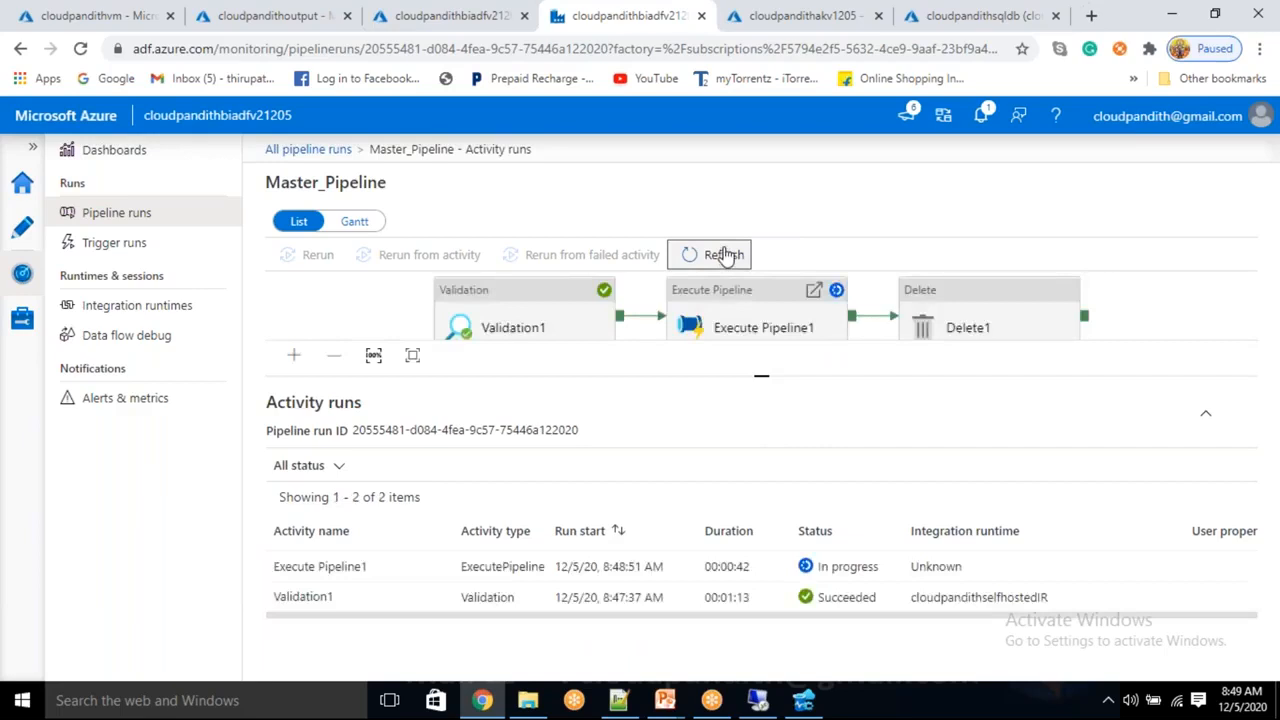
{"action": "left_click", "coordinate": [725, 256]}
{"action": "left_click", "coordinate": [725, 256]}
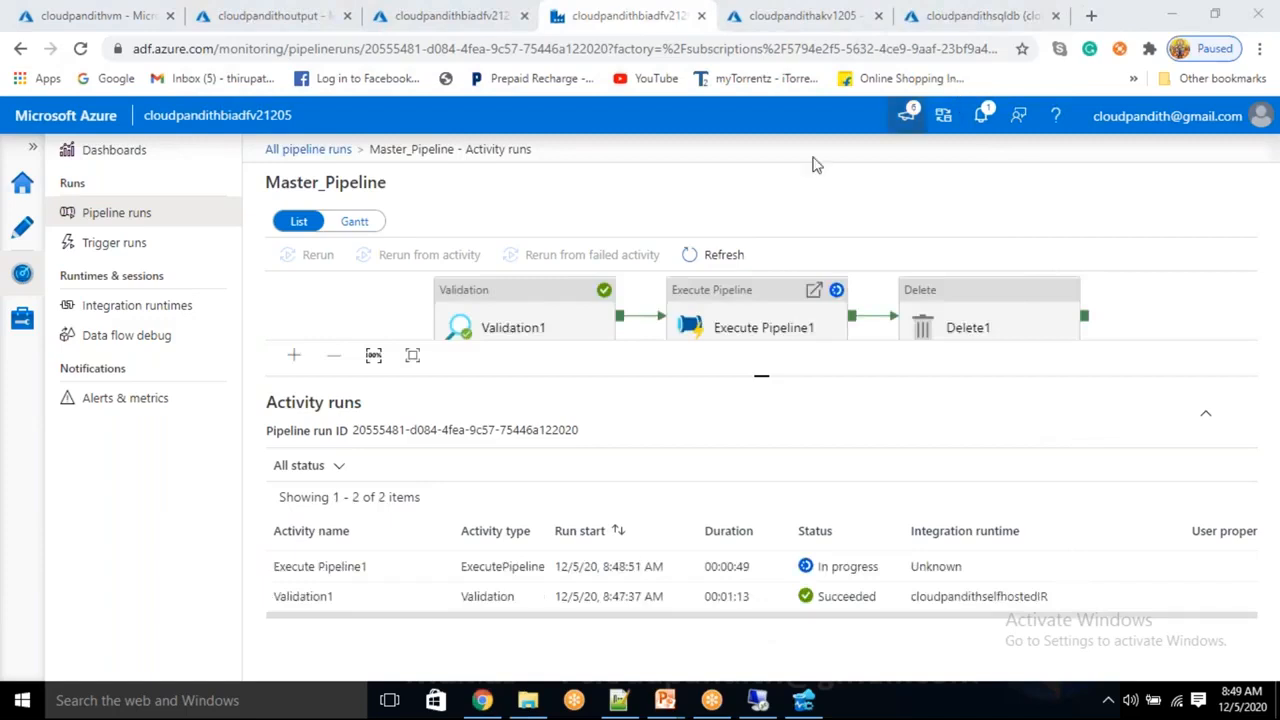
{"action": "left_click", "coordinate": [717, 254]}
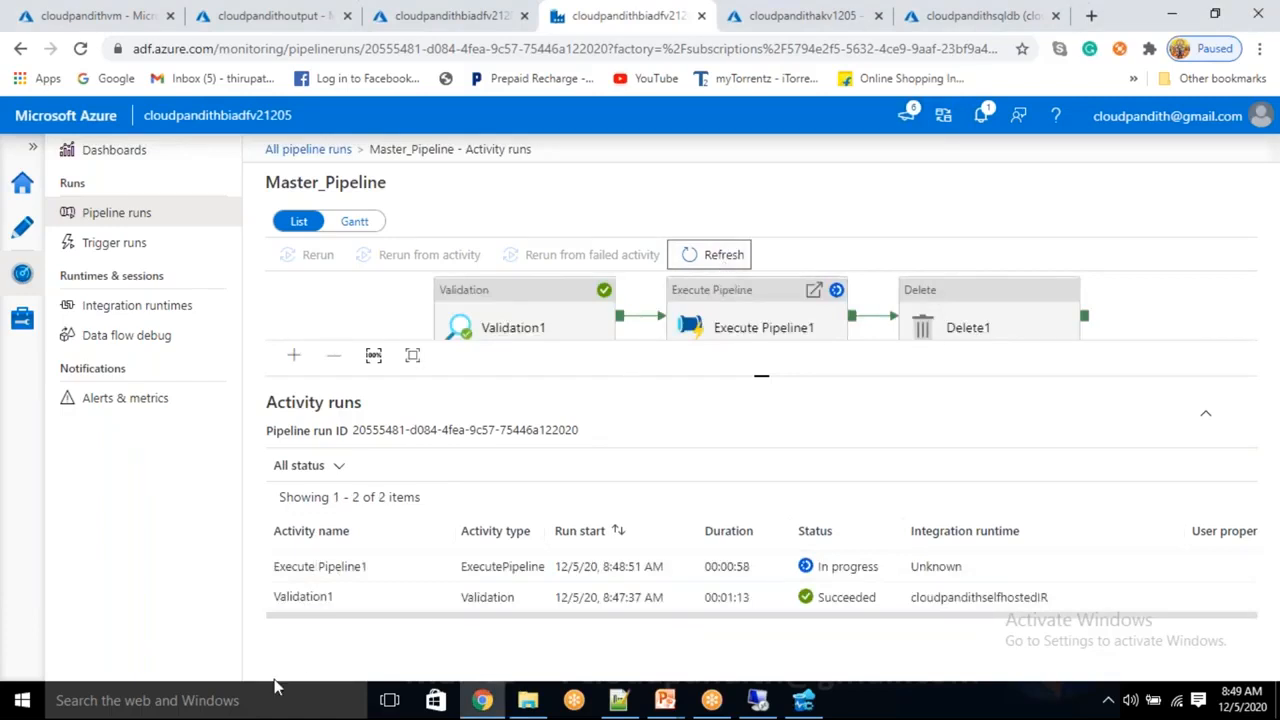
{"action": "mouse_move", "coordinate": [340, 566]}
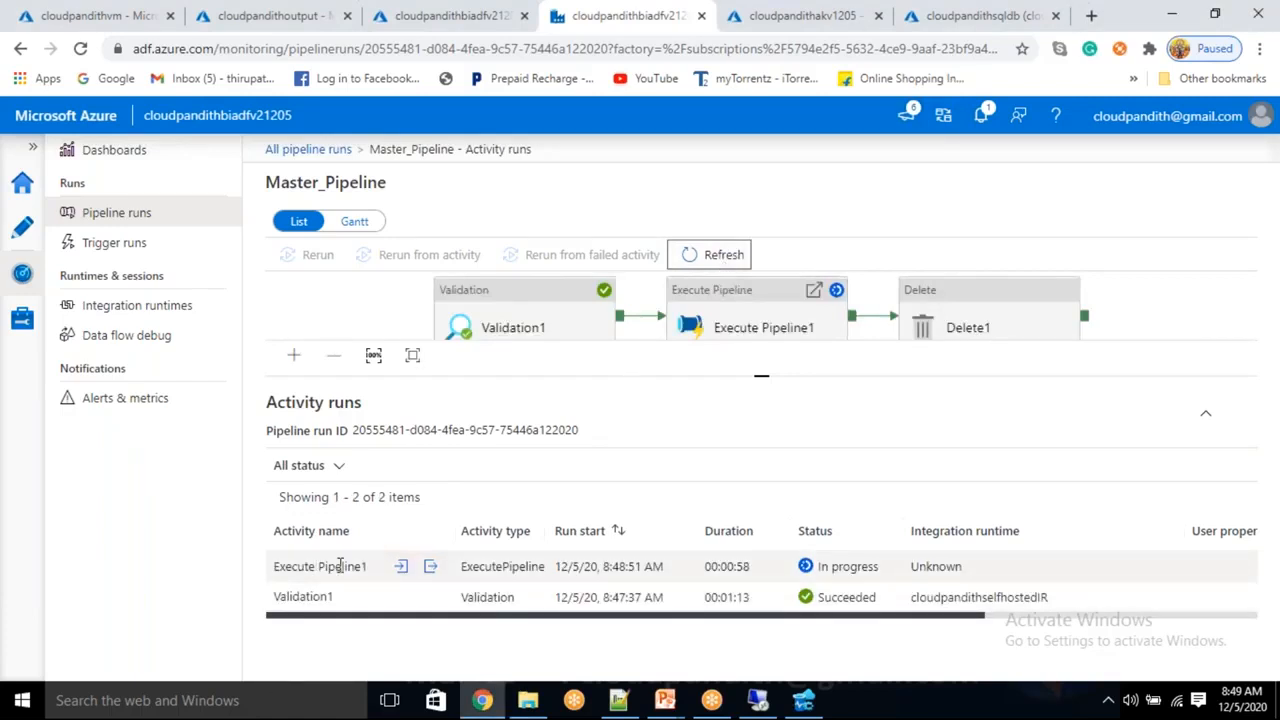
Back in All pipeline runs, confirm Master_Pipeline triggered the in-progress PL_DATA_FileSystem_ADLSGen2 child run
{"action": "left_click", "coordinate": [310, 150]}
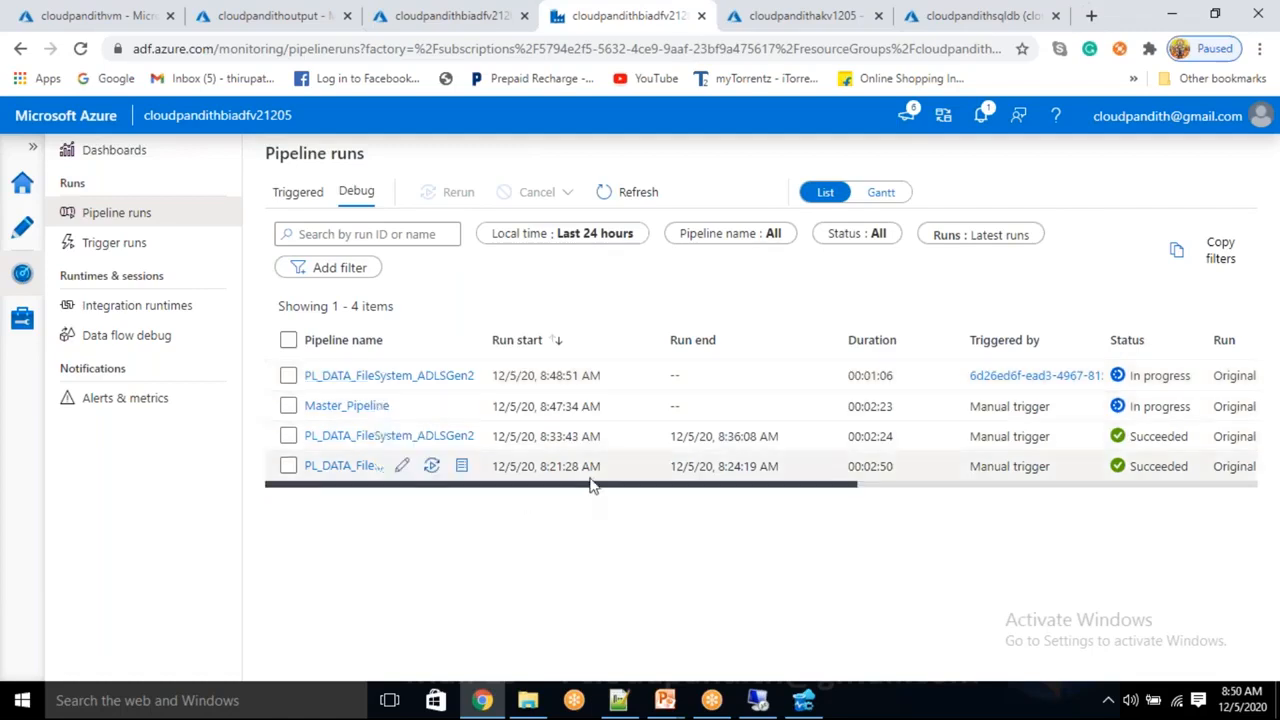
{"action": "left_click_drag", "start_coordinate": [627, 487], "coordinate": [751, 487]}
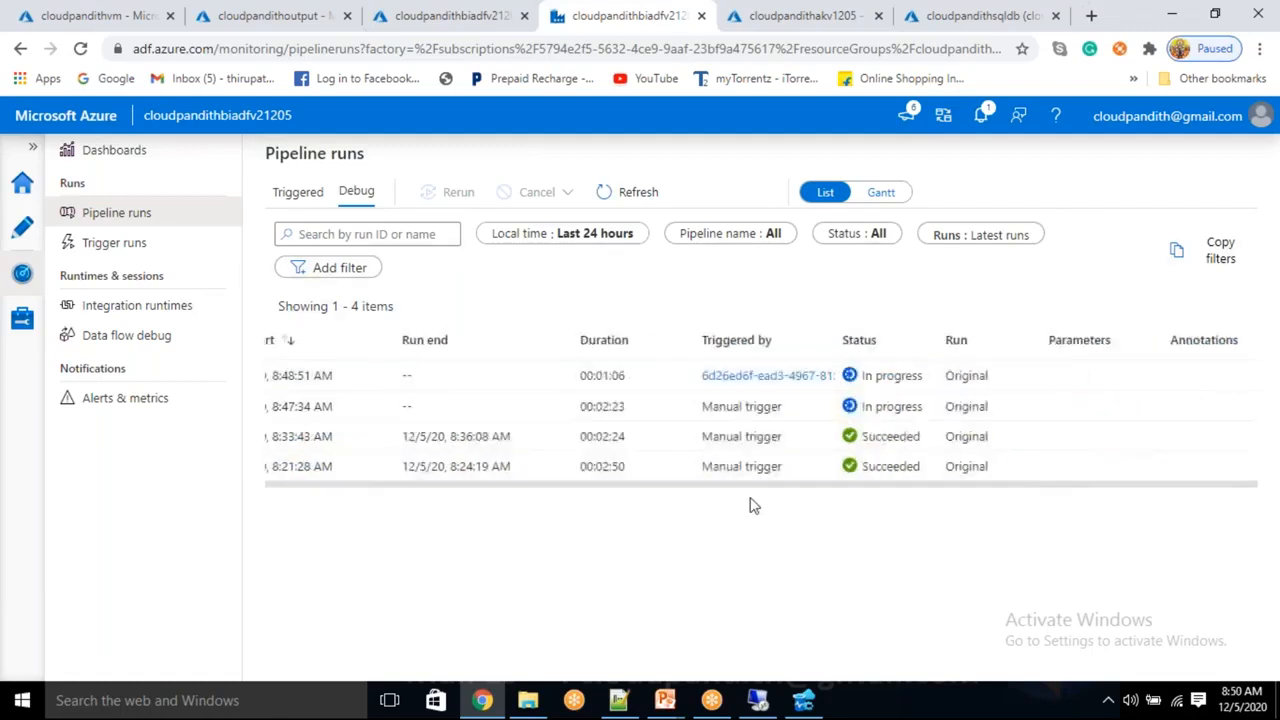
{"action": "left_click_drag", "start_coordinate": [698, 381], "coordinate": [800, 393]}
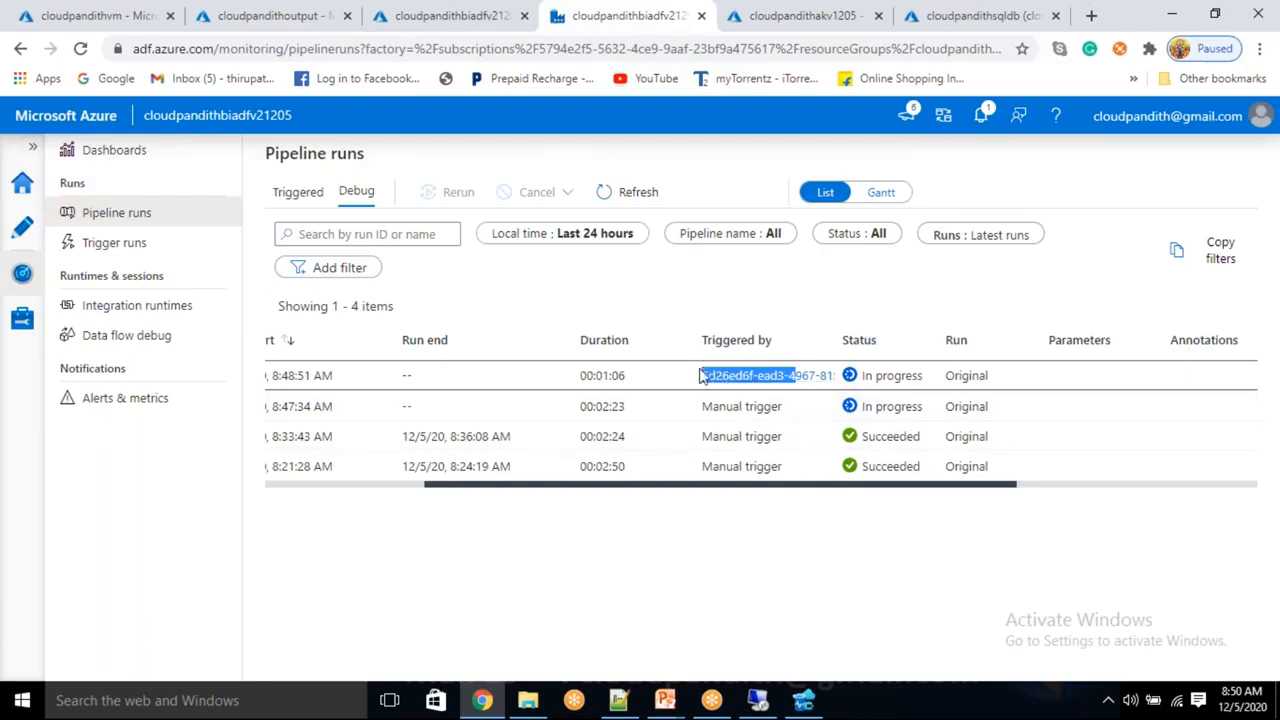
{"action": "left_click_drag", "start_coordinate": [702, 406], "coordinate": [744, 406]}
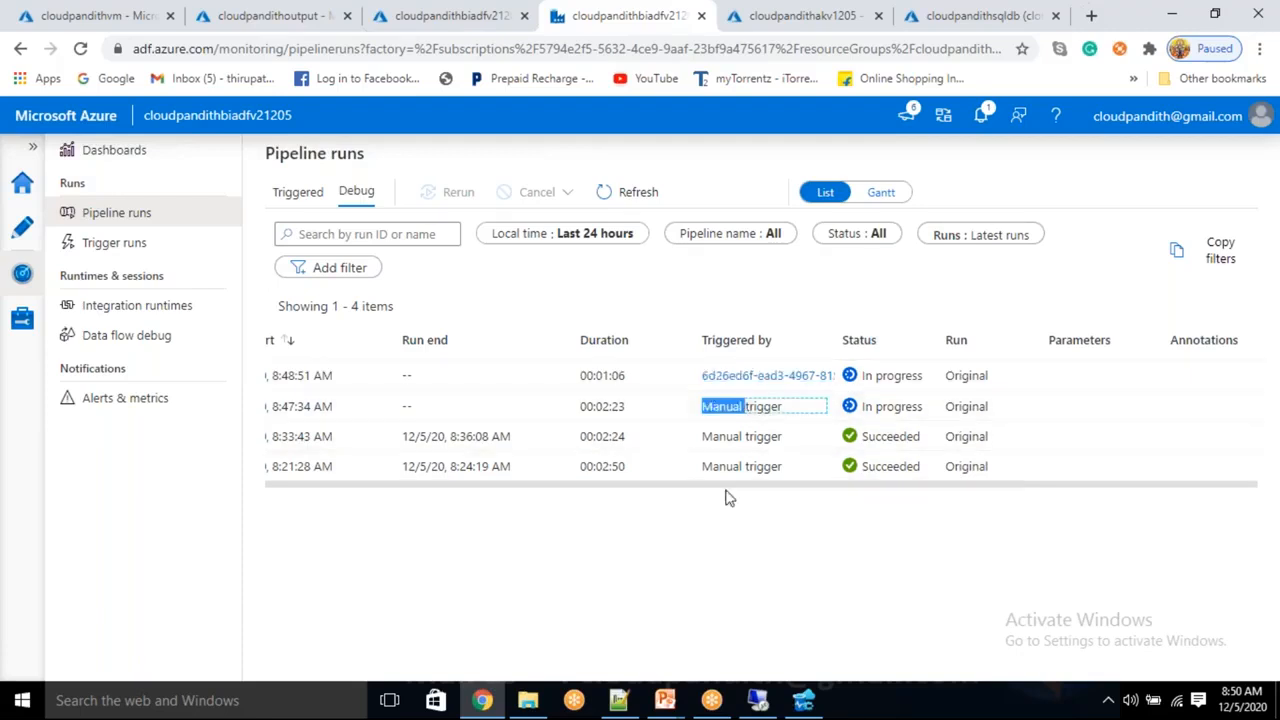
{"action": "left_click_drag", "start_coordinate": [726, 488], "coordinate": [920, 487]}
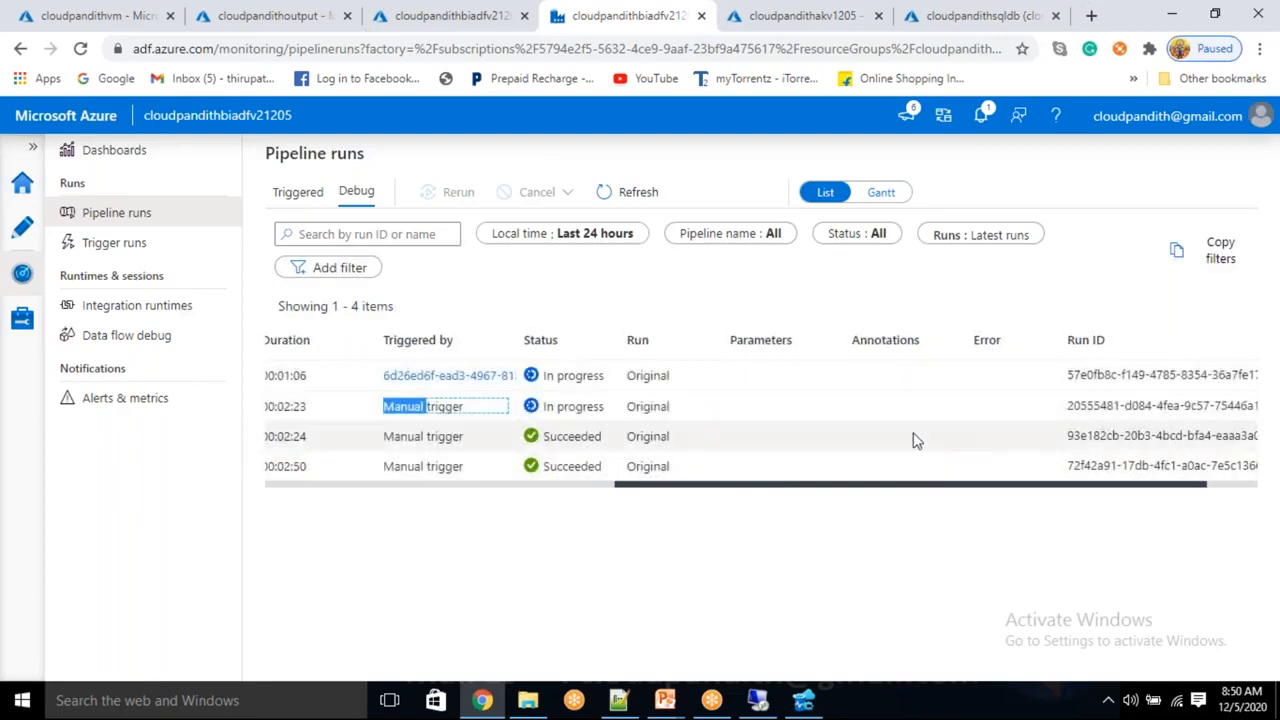
{"action": "left_click_drag", "start_coordinate": [670, 494], "coordinate": [329, 529]}
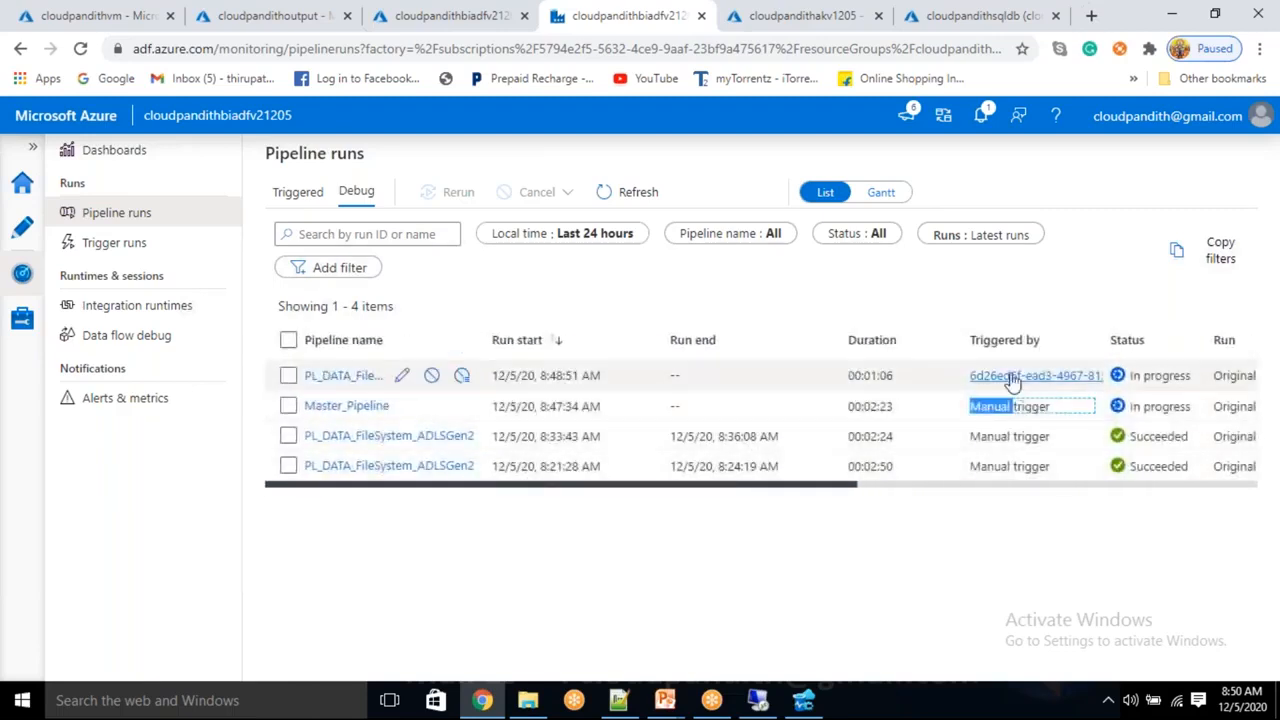
{"action": "left_click_drag", "start_coordinate": [965, 376], "coordinate": [997, 376]}
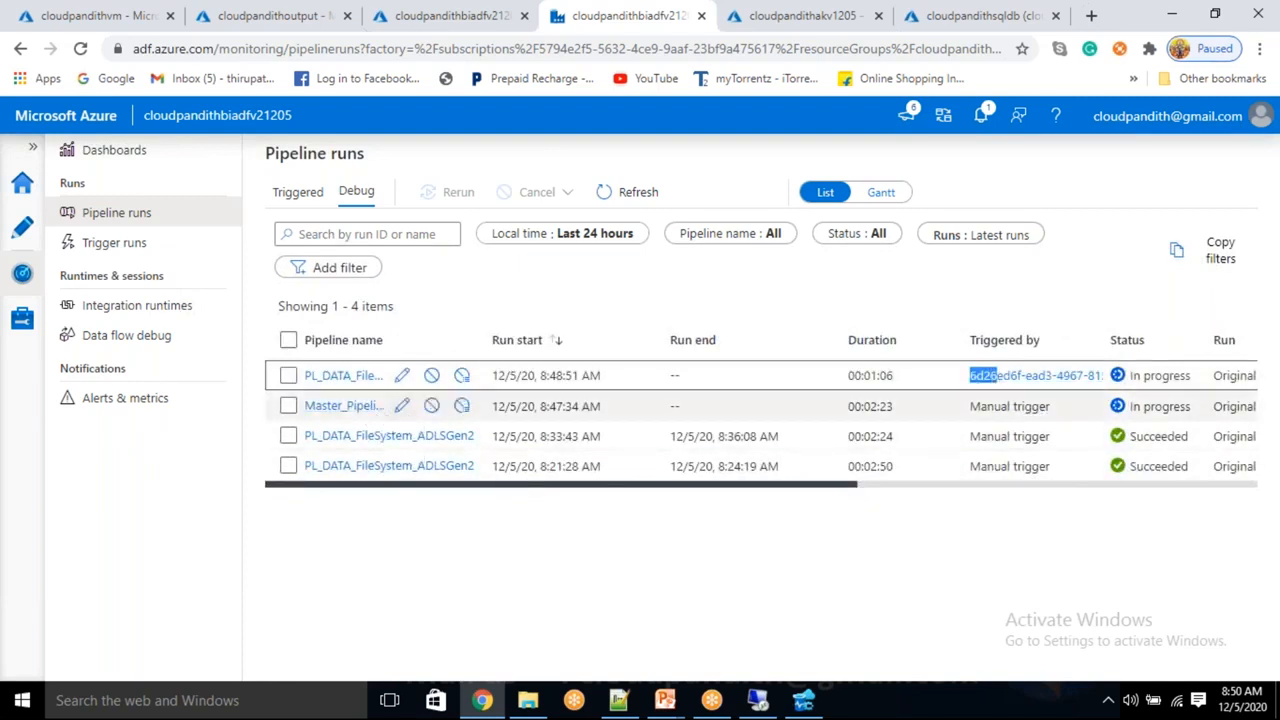
Reopen the Master_Pipeline run's activity runs and refresh them twice to follow Execute Pipeline1
{"action": "left_click", "coordinate": [377, 415]}
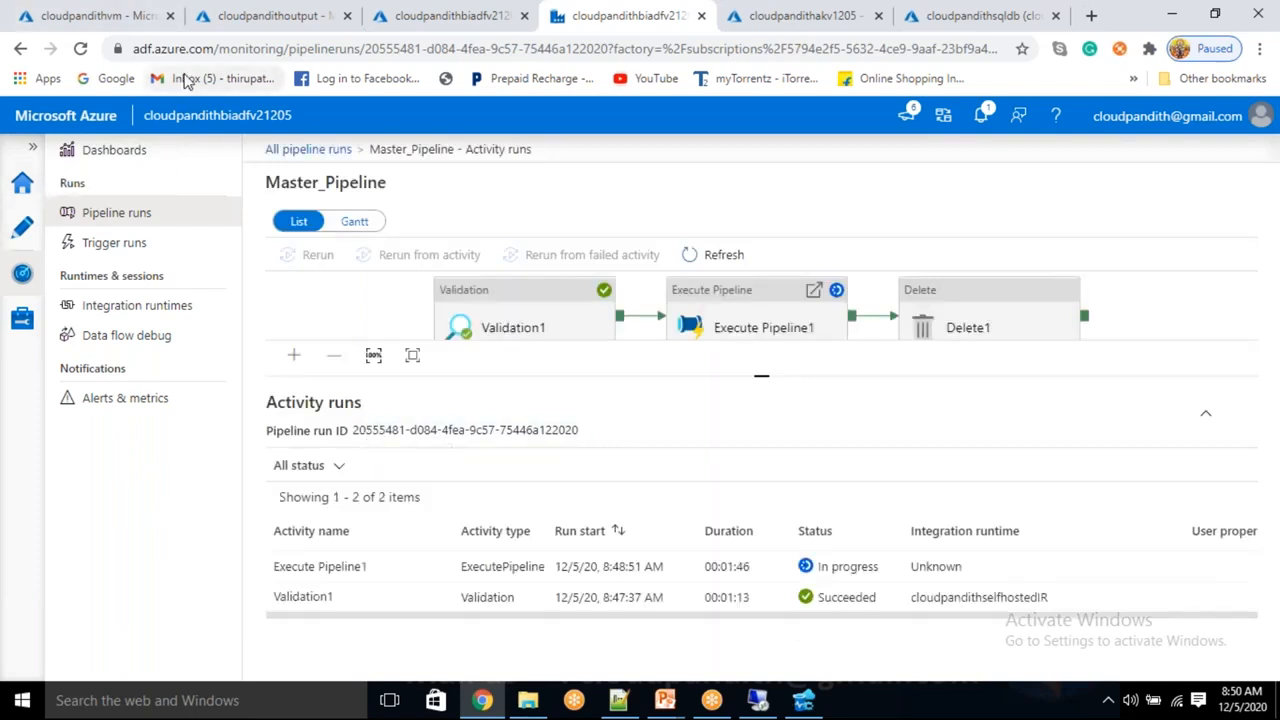
{"action": "left_click", "coordinate": [745, 253]}
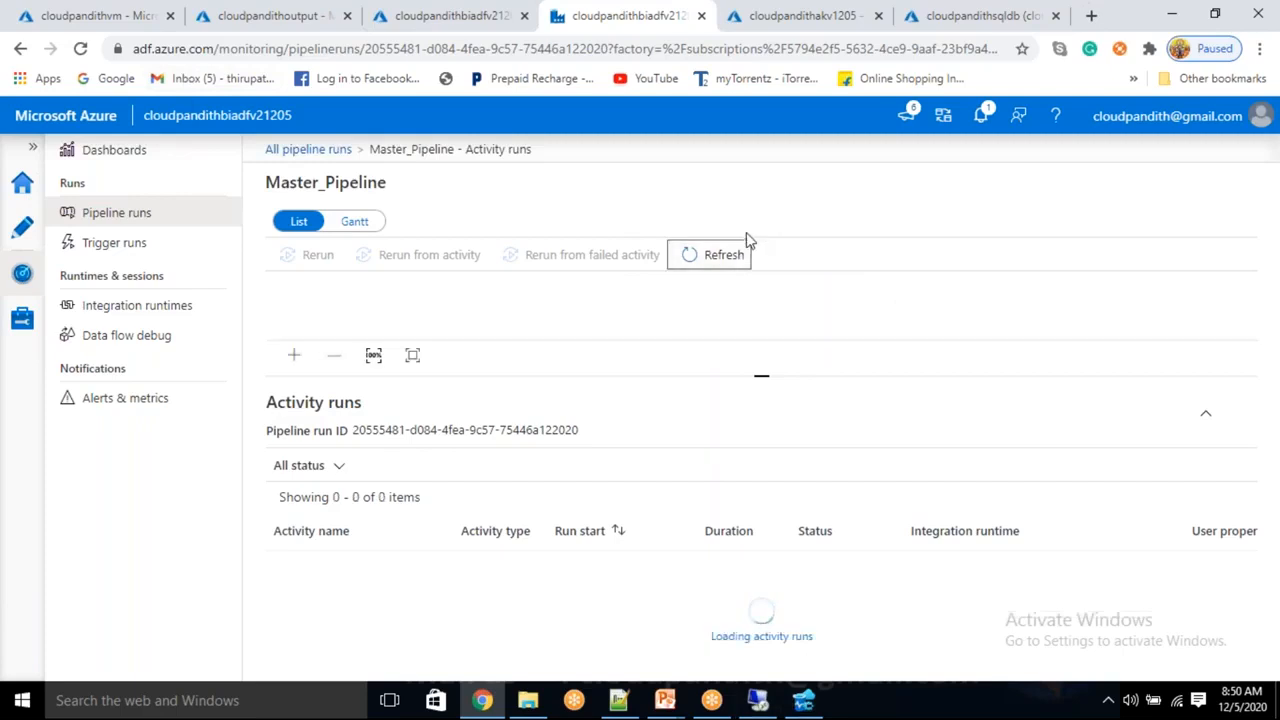
{"action": "left_click", "coordinate": [724, 256]}
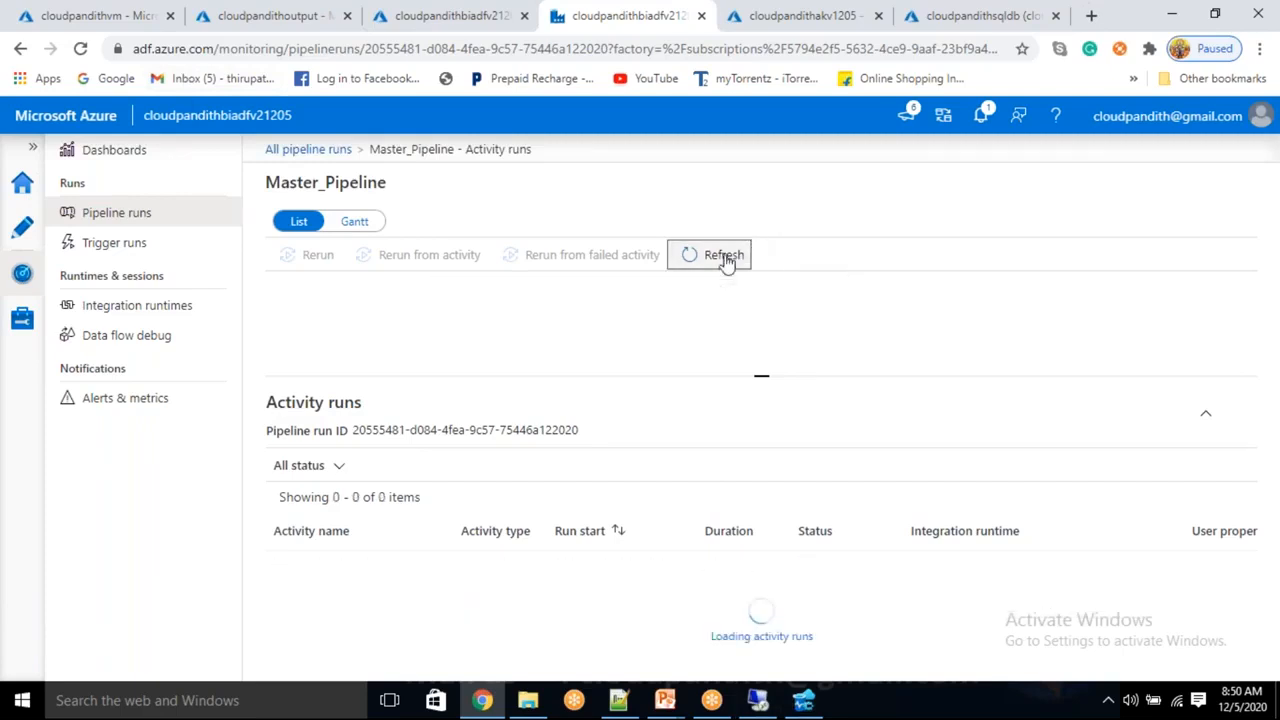
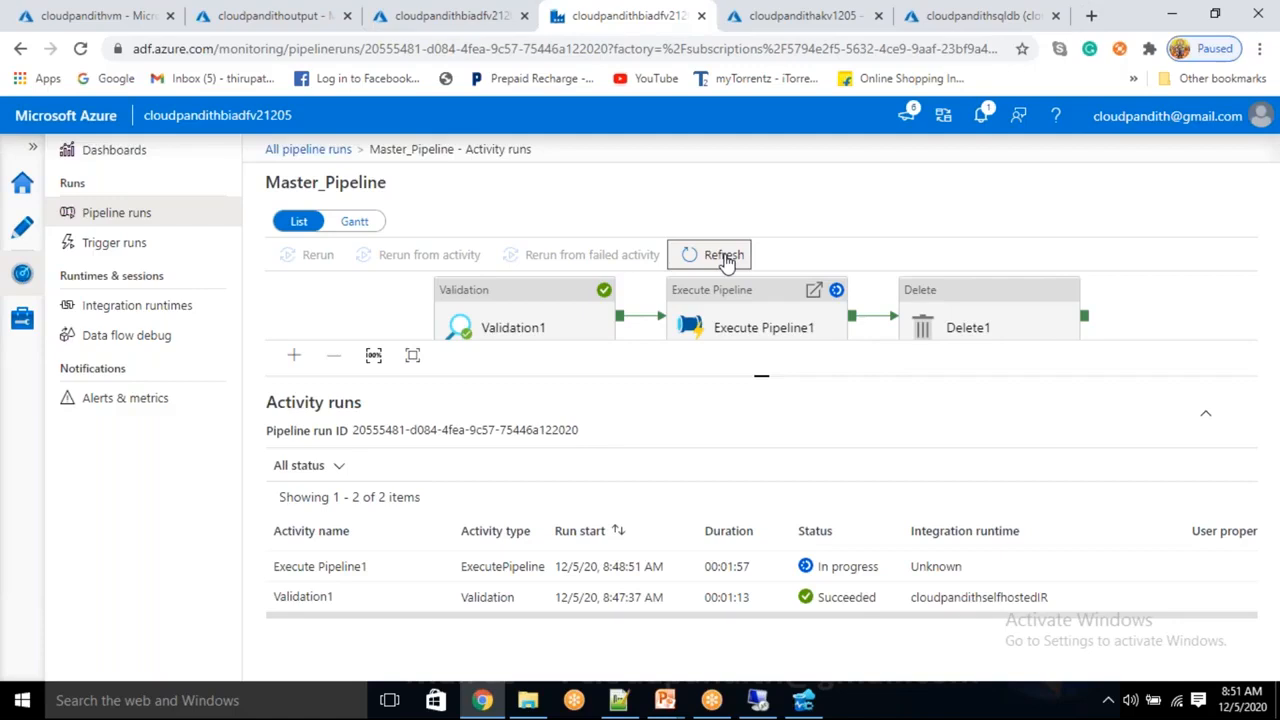
Select Validation1 in the run diagram and switch to the Master_Pipeline authoring canvas
{"action": "left_click", "coordinate": [528, 318]}
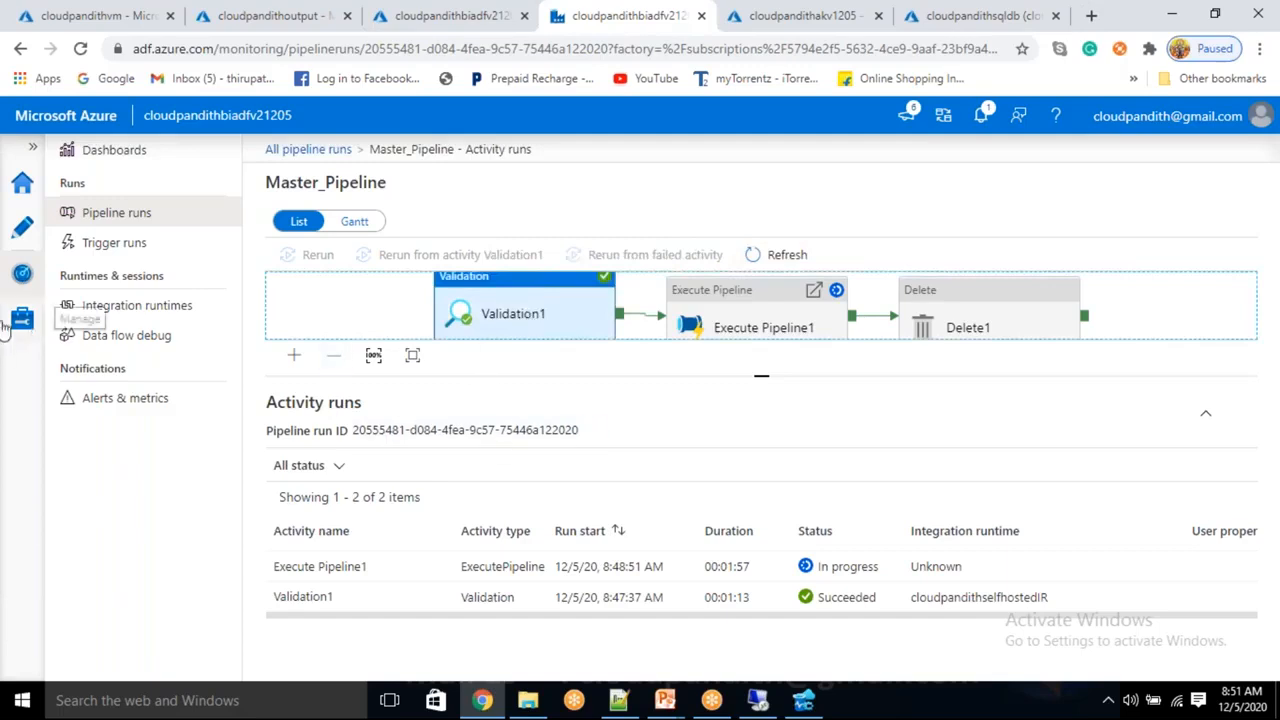
{"action": "left_click", "coordinate": [23, 234]}
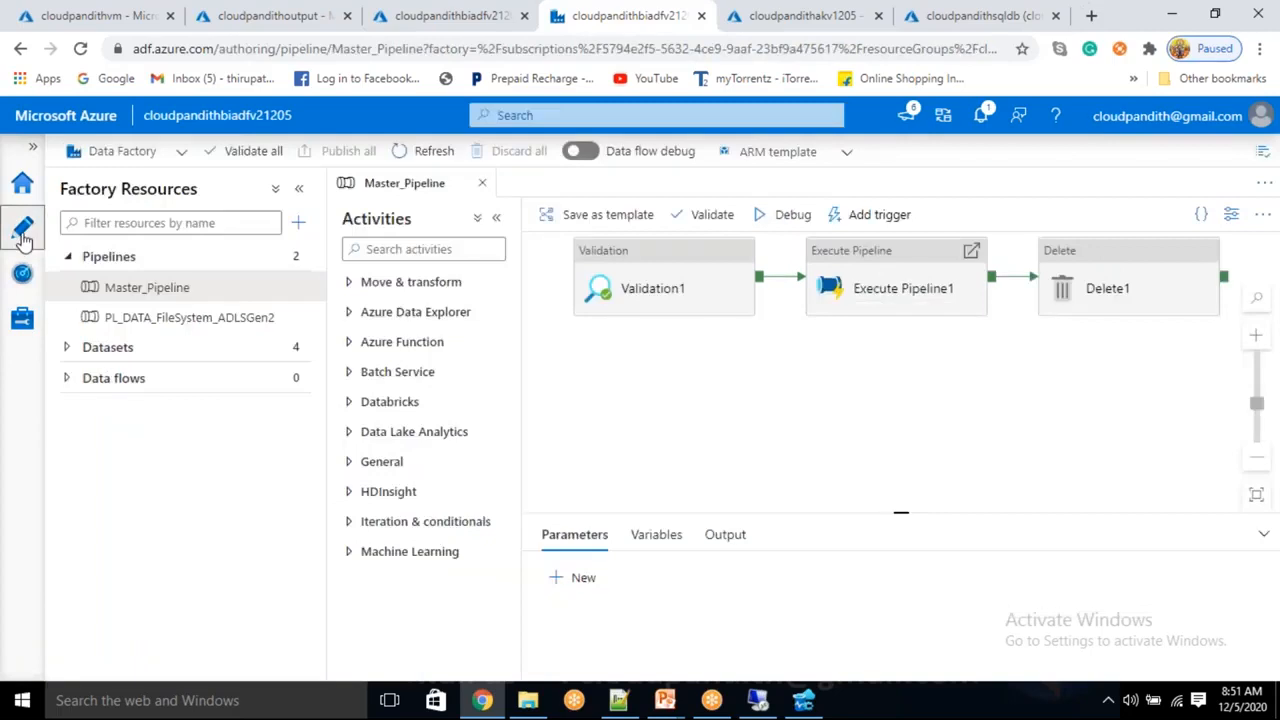
Review Validation1's settings (DS_Validation, Sleep 10), then go to Monitor's pipeline runs
{"action": "left_click", "coordinate": [665, 283]}
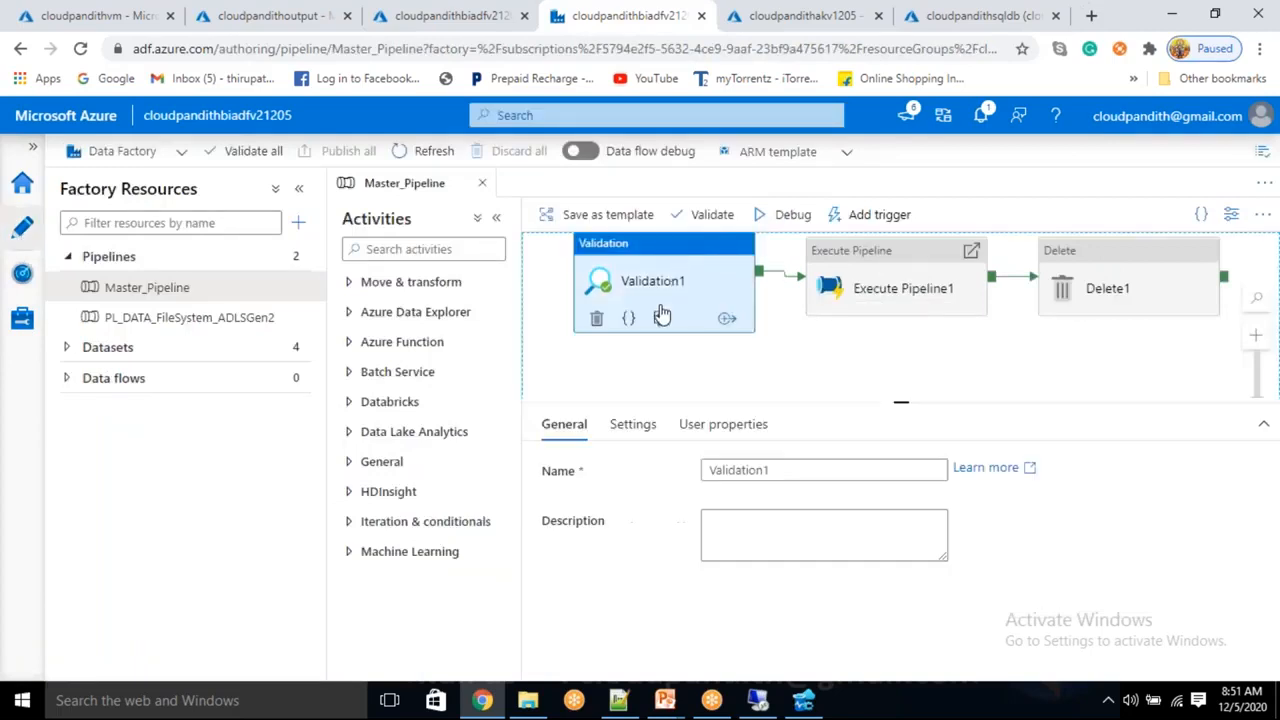
{"action": "left_click", "coordinate": [618, 428]}
{"action": "left_click_drag", "start_coordinate": [757, 543], "coordinate": [942, 543]}
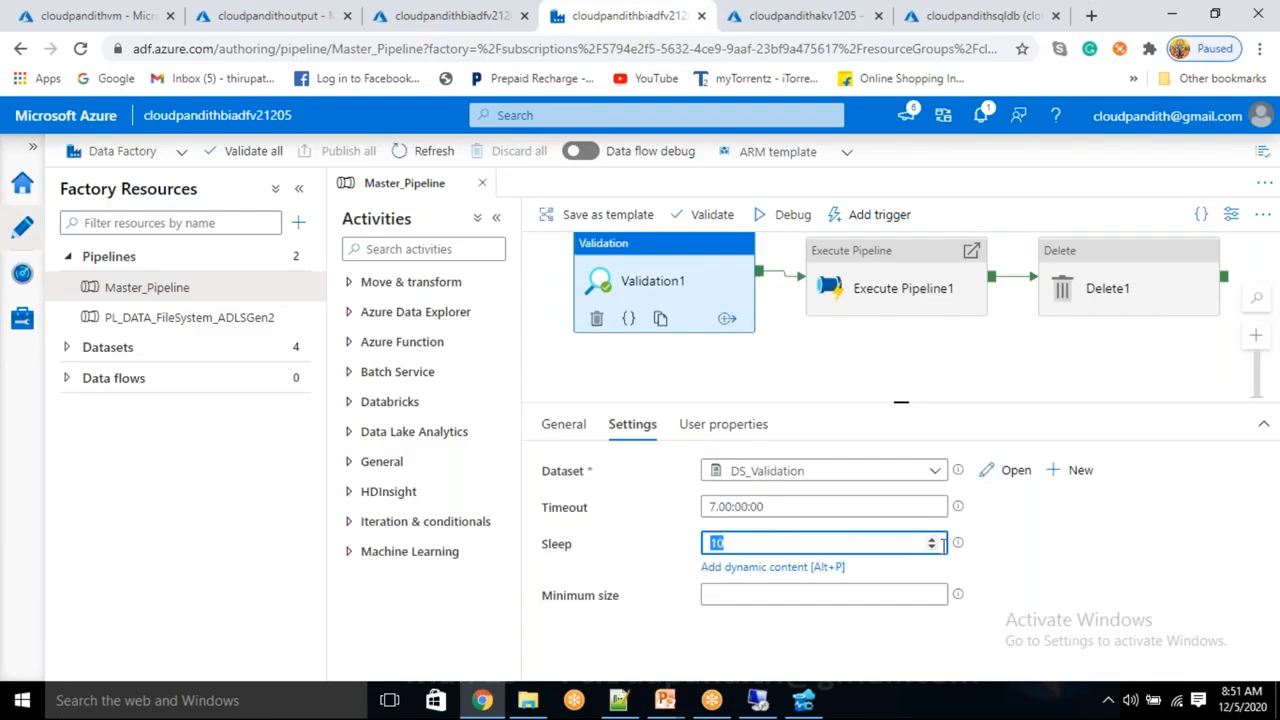
{"action": "left_click", "coordinate": [1071, 558]}
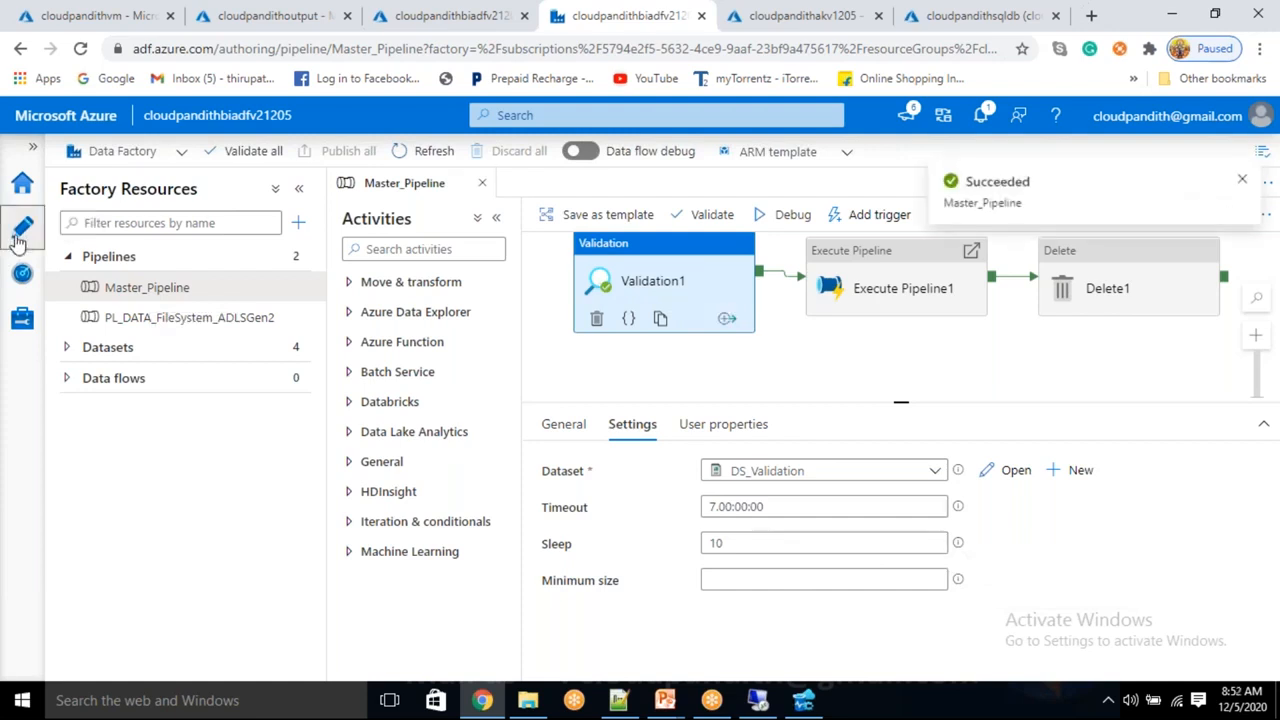
{"action": "left_click", "coordinate": [22, 282]}
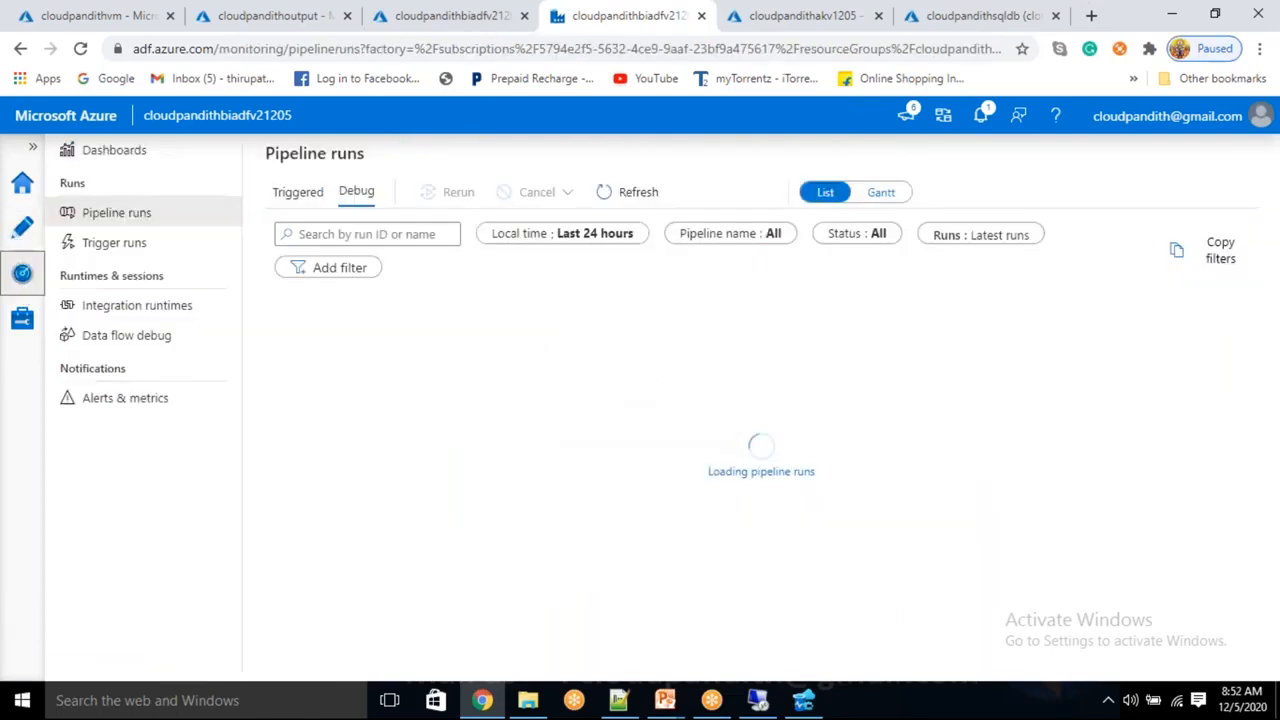
Refresh pipeline runs and confirm Validation1, Execute Pipeline1 and Delete1 all succeeded
{"action": "left_click", "coordinate": [641, 196]}
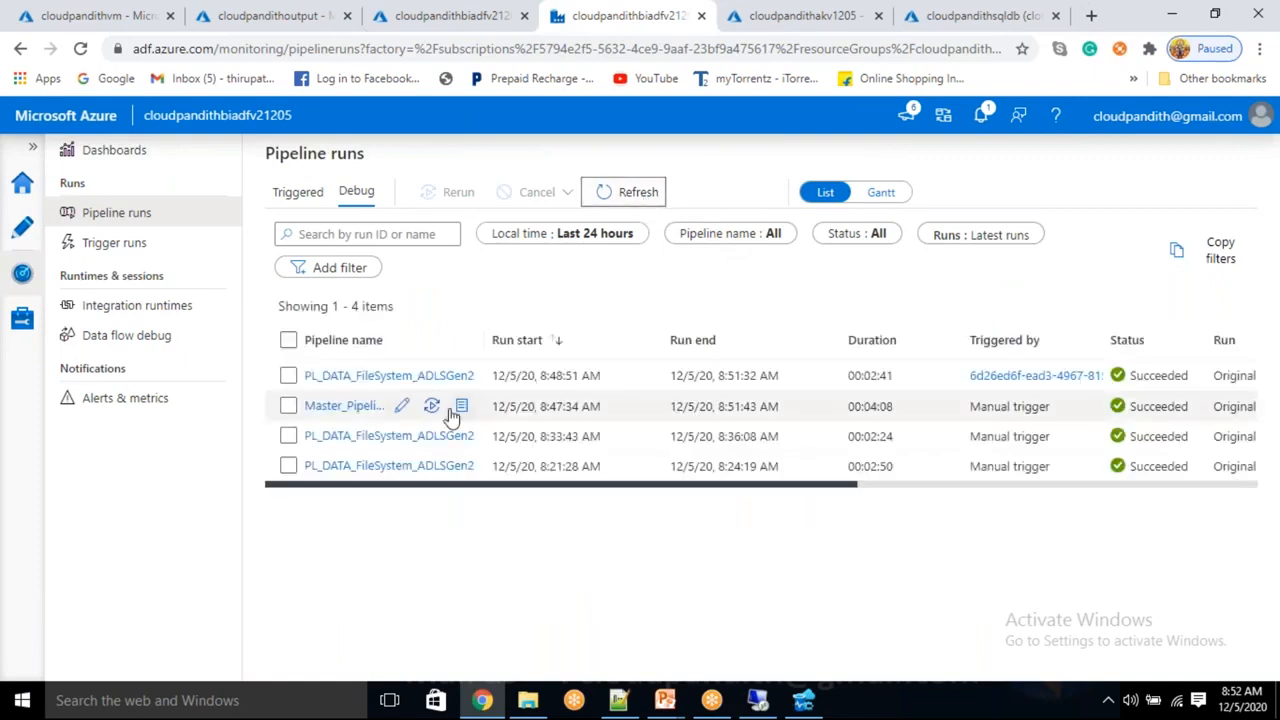
{"action": "left_click", "coordinate": [348, 408]}
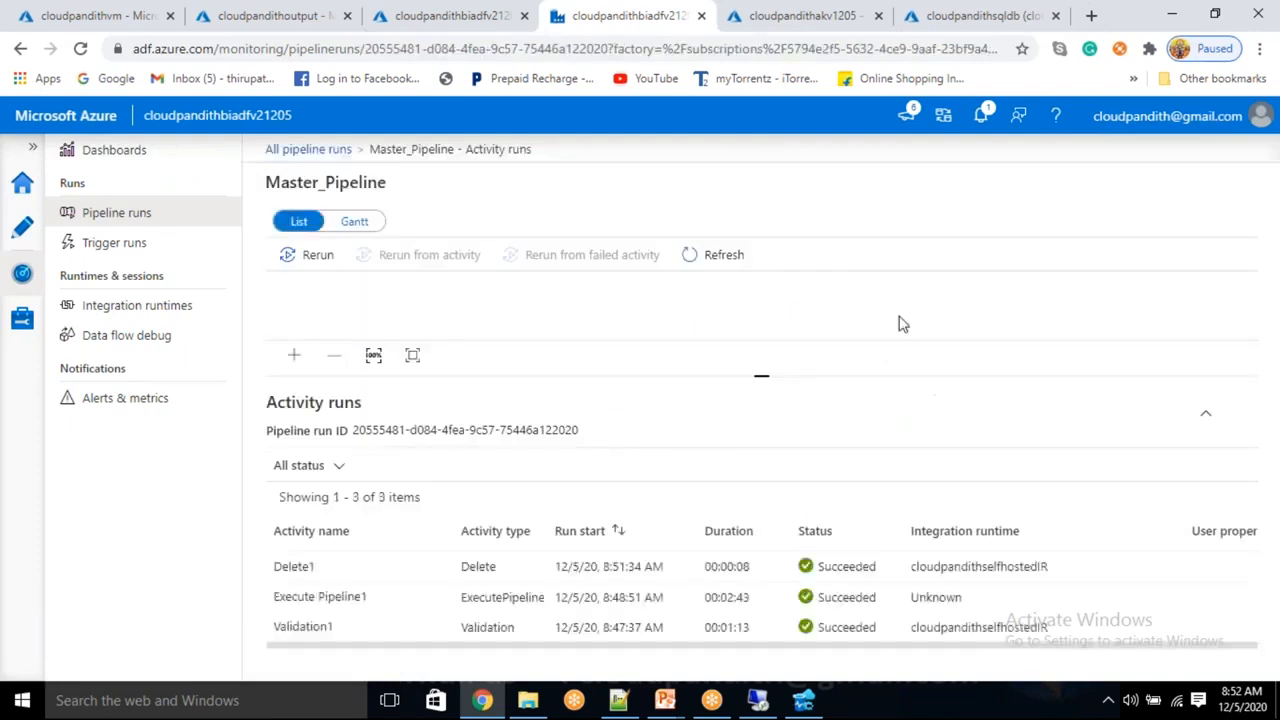
{"action": "left_click", "coordinate": [760, 703]}
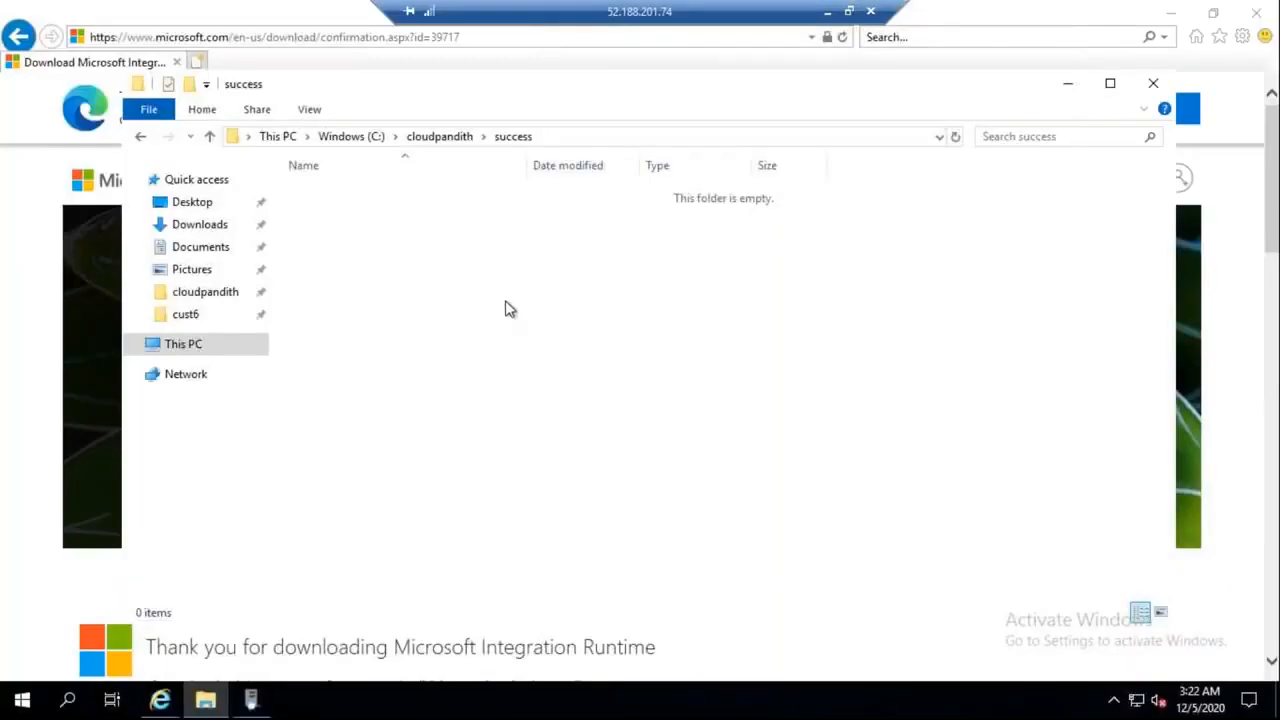
Confirm the VM's C:\cloudpandith\success folder is empty, then minimize File Explorer and Remote Desktop
{"action": "left_click", "coordinate": [437, 138]}
{"action": "left_click", "coordinate": [372, 292]}
{"action": "key", "text": "Return"}
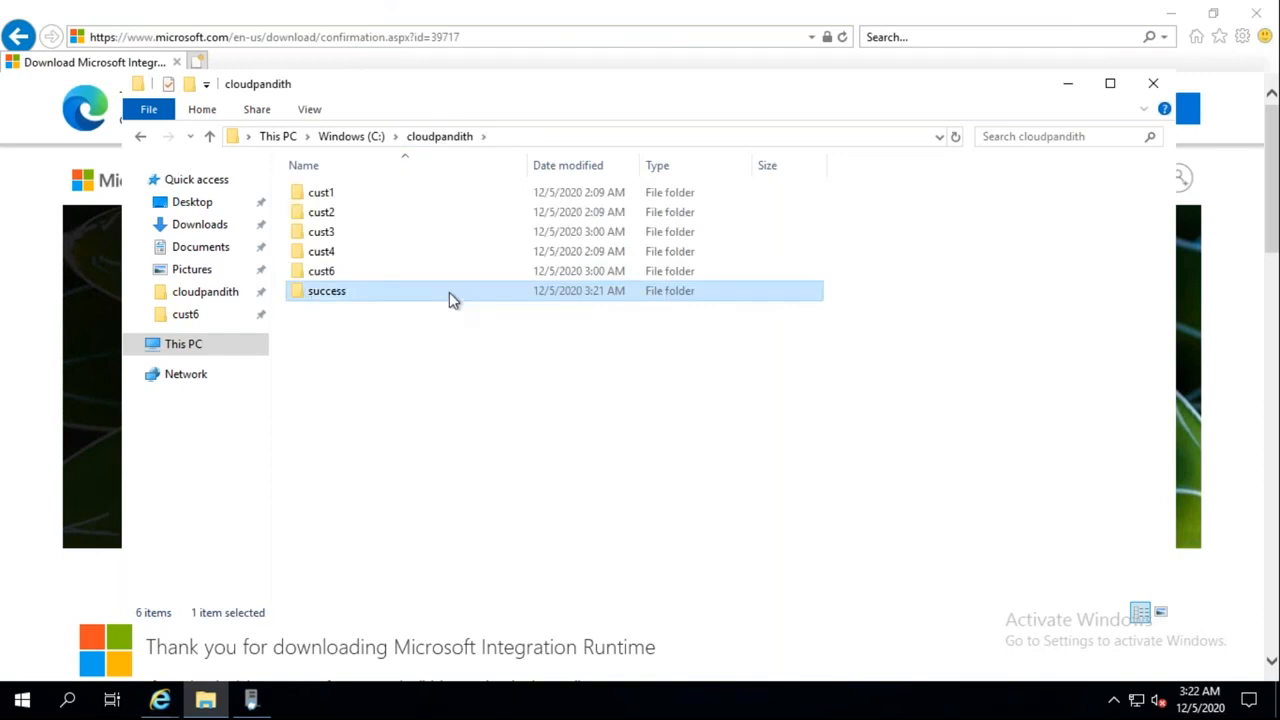
{"action": "left_click", "coordinate": [449, 292]}
{"action": "double_click", "coordinate": [449, 292]}
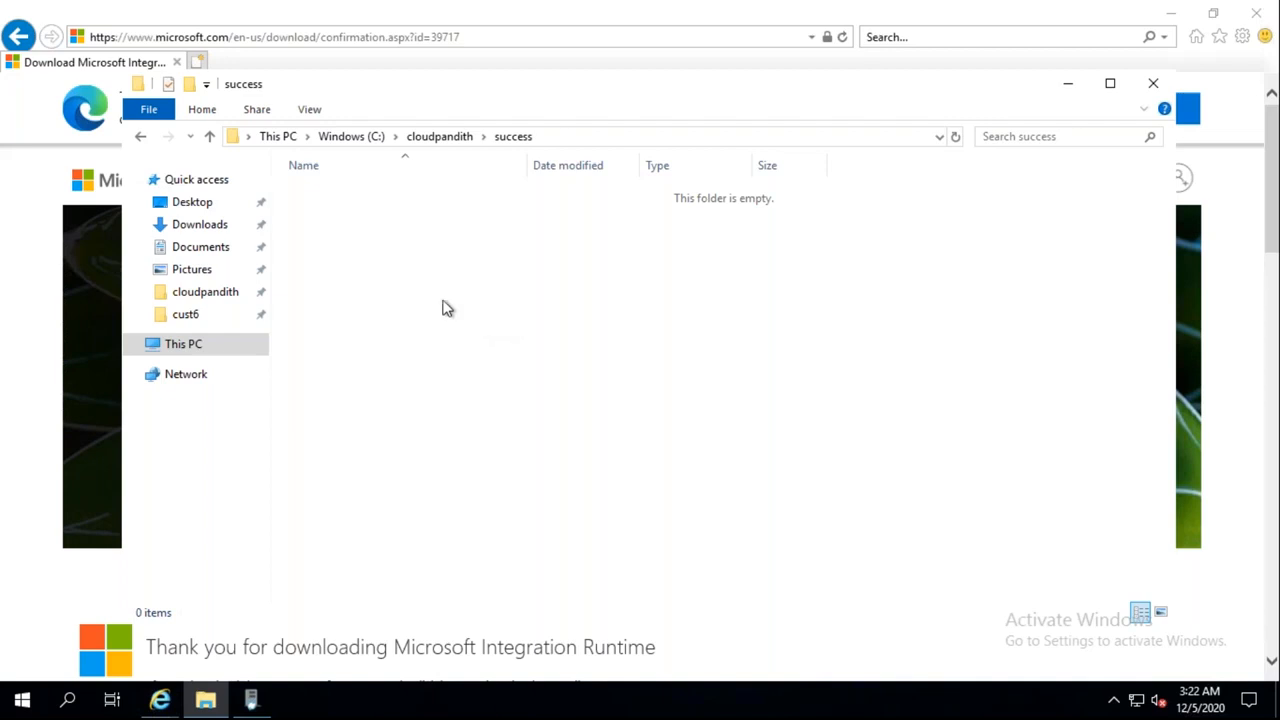
{"action": "left_click", "coordinate": [1067, 86]}
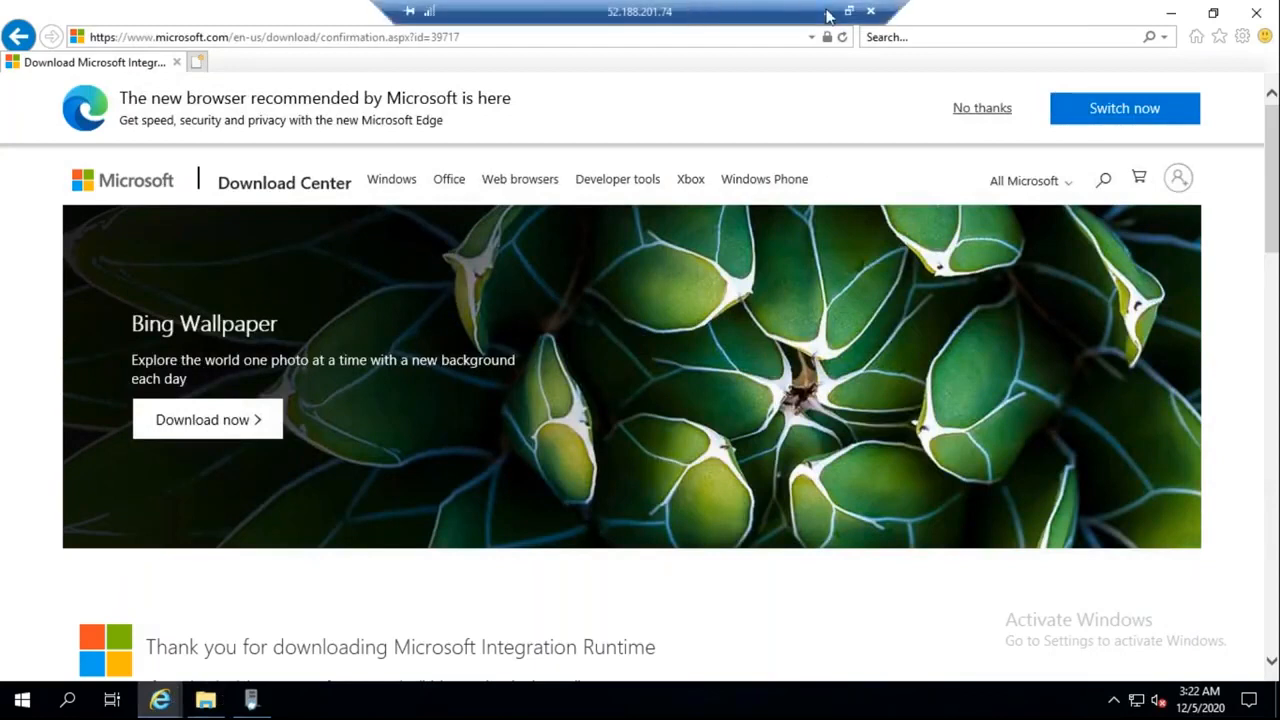
{"action": "left_click", "coordinate": [827, 11]}
Delete the cust1, cust2, cust3, cust4 and cust6 folders from the cloudpandithoutput container
{"action": "left_click", "coordinate": [430, 14]}
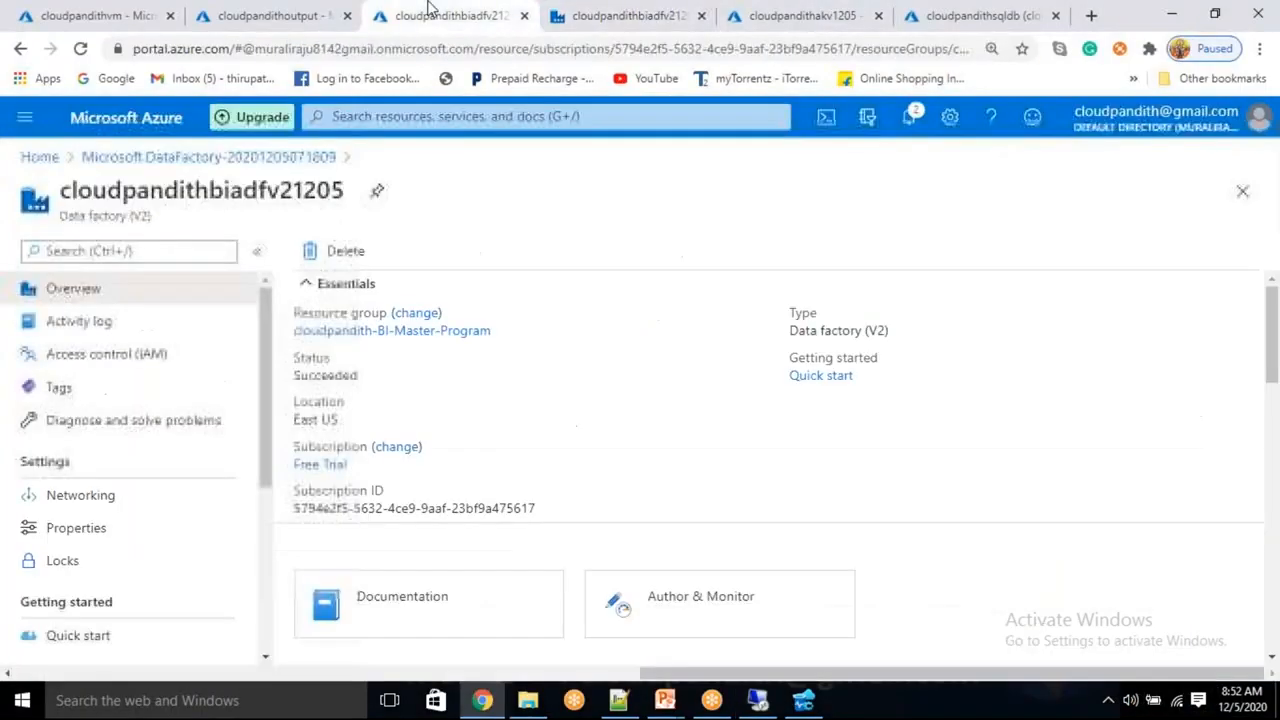
{"action": "left_click", "coordinate": [277, 12]}
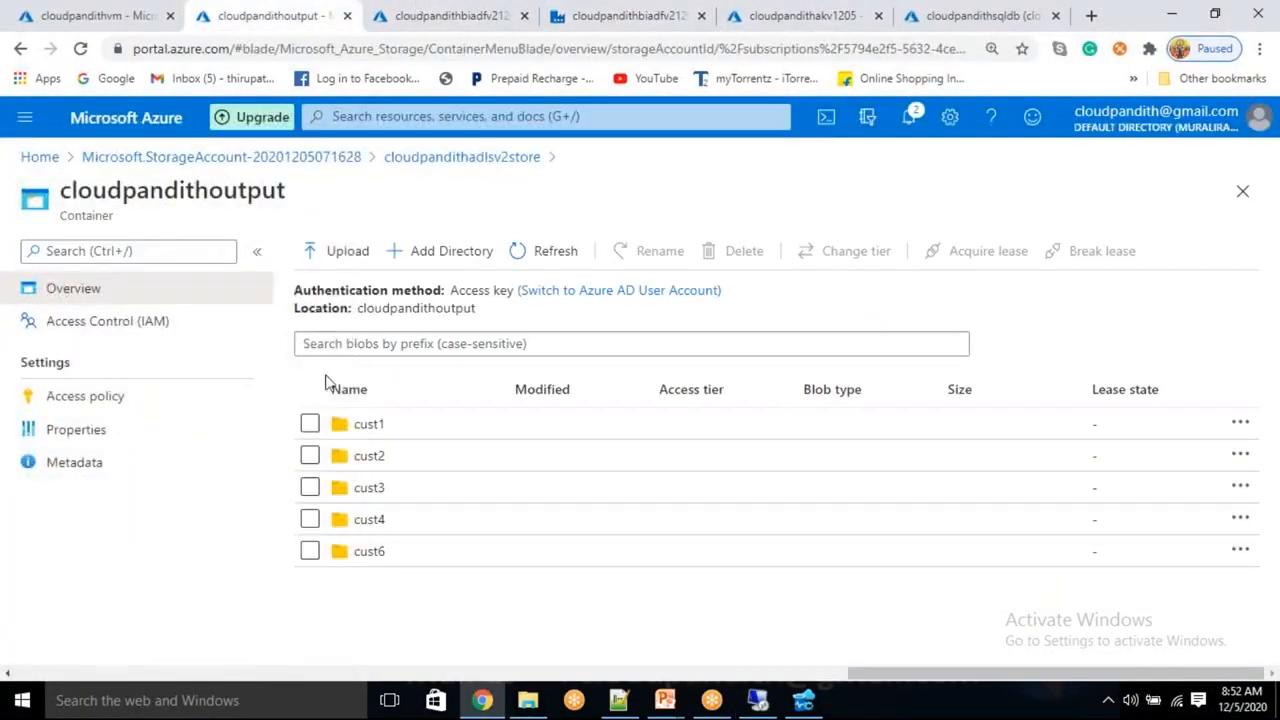
{"action": "left_click", "coordinate": [310, 423]}
{"action": "left_click", "coordinate": [310, 455]}
{"action": "left_click", "coordinate": [310, 487]}
{"action": "left_click", "coordinate": [310, 519]}
{"action": "left_click", "coordinate": [310, 551]}
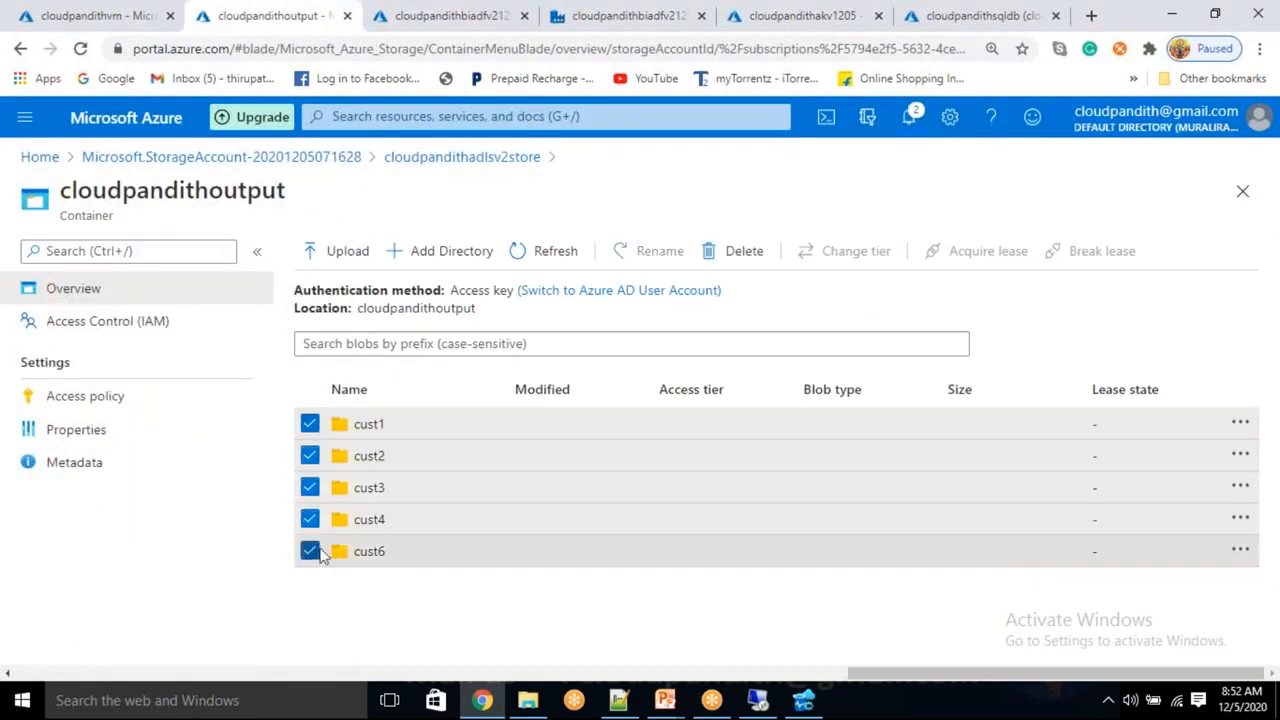
{"action": "left_click", "coordinate": [742, 250]}
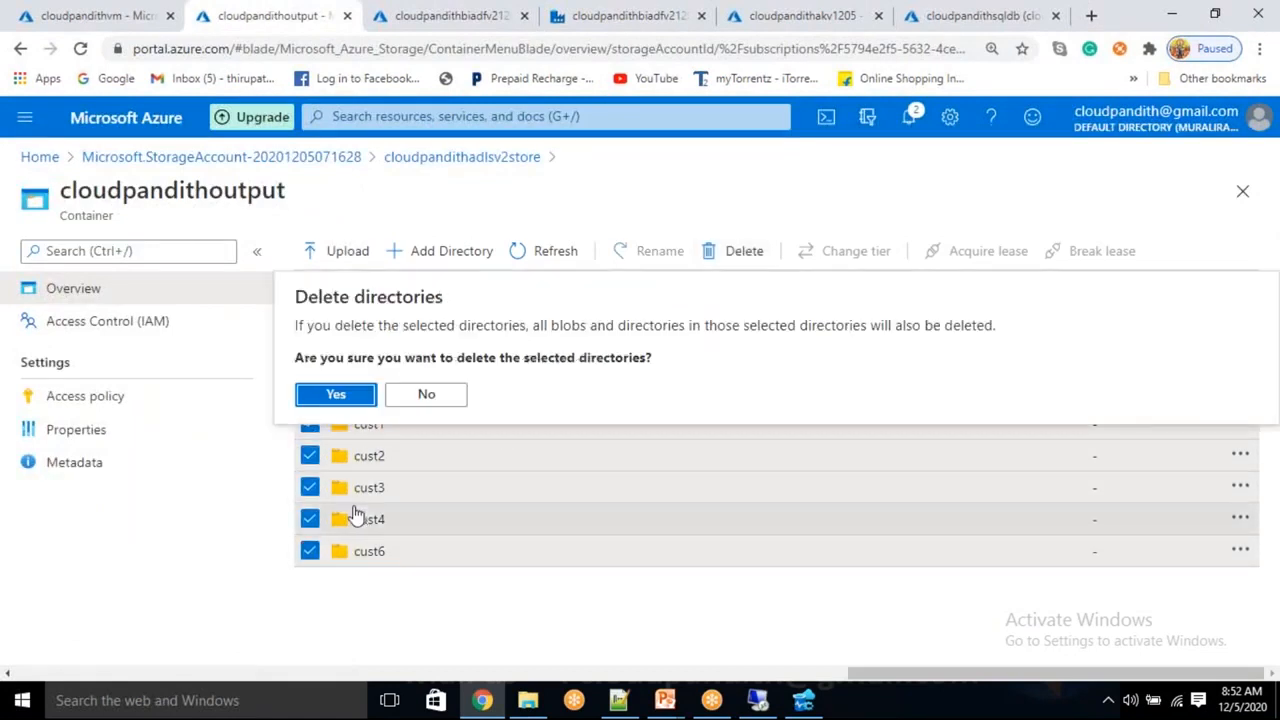
{"action": "left_click", "coordinate": [352, 395]}
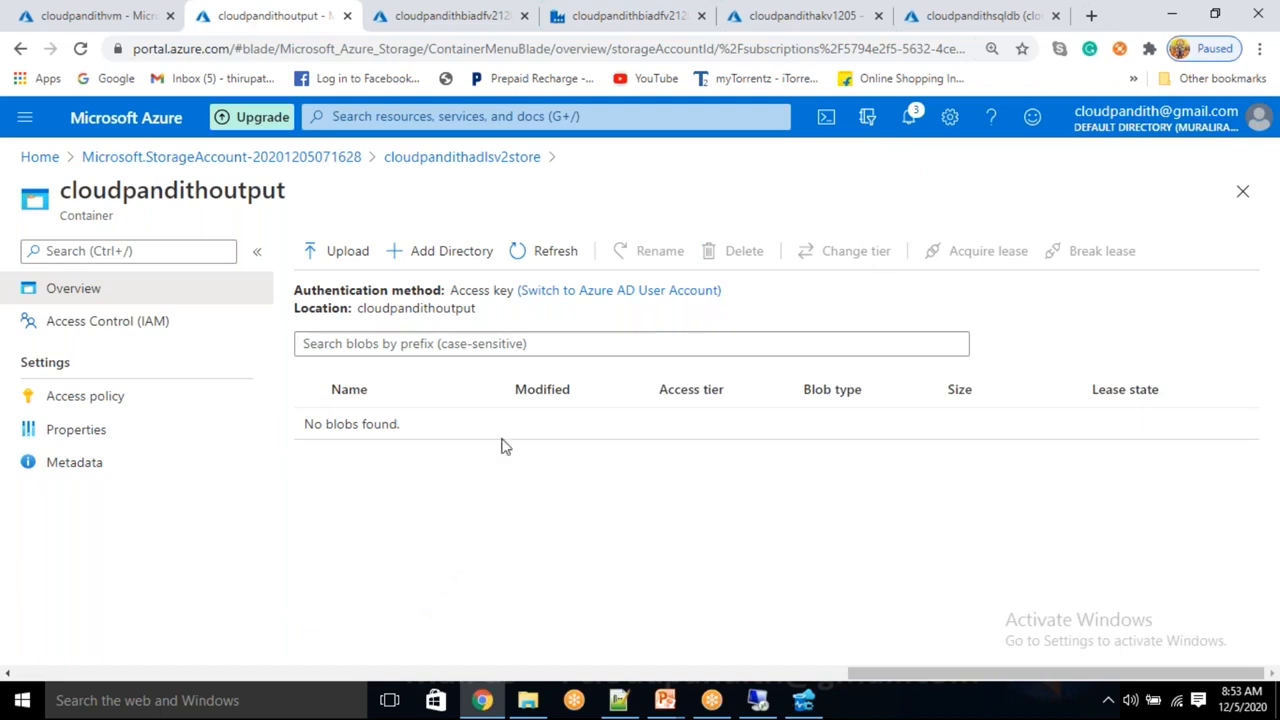
Refresh the container until it shows no blobs, then return to the data factory tab
{"action": "left_click", "coordinate": [555, 251]}
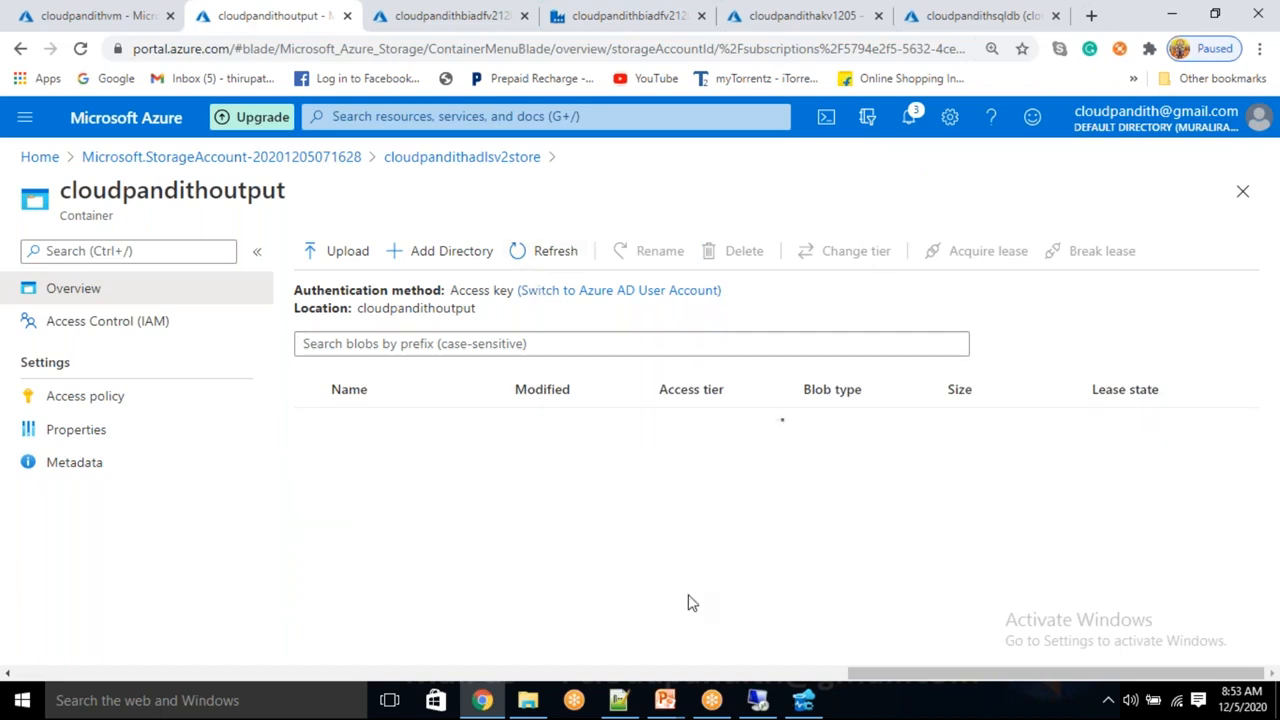
{"action": "left_click", "coordinate": [545, 251]}
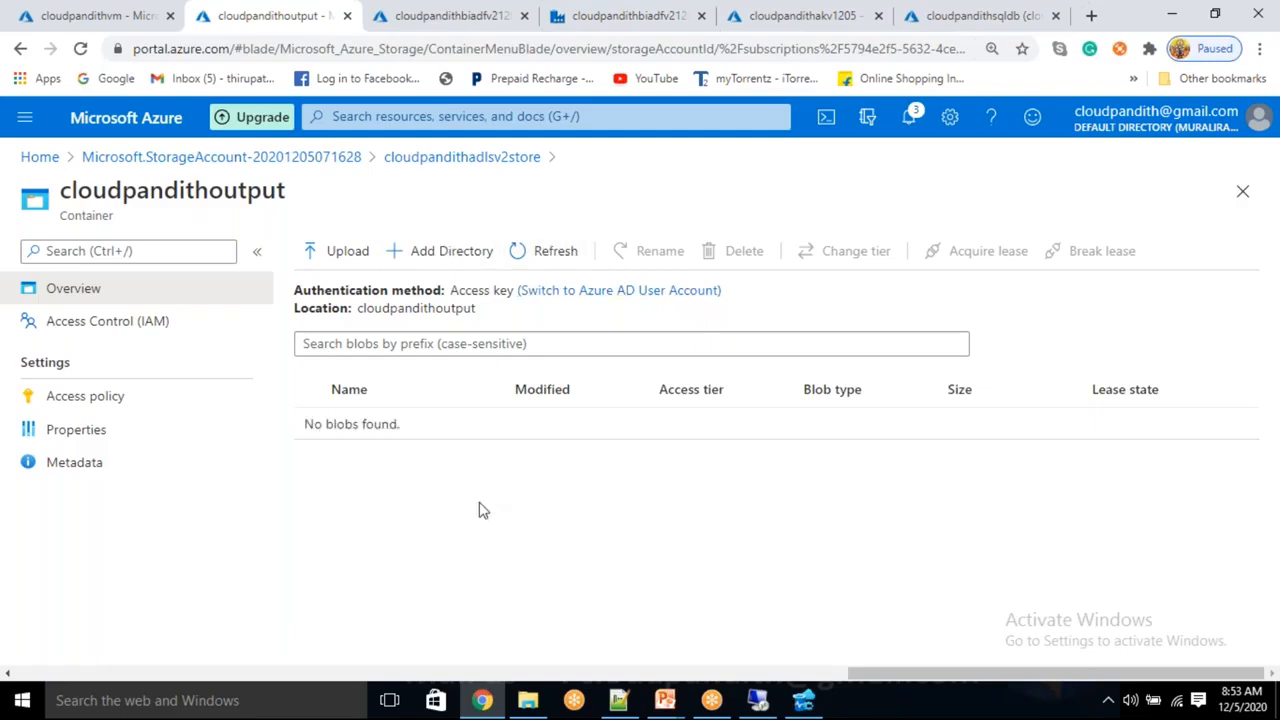
{"action": "left_click", "coordinate": [550, 258]}
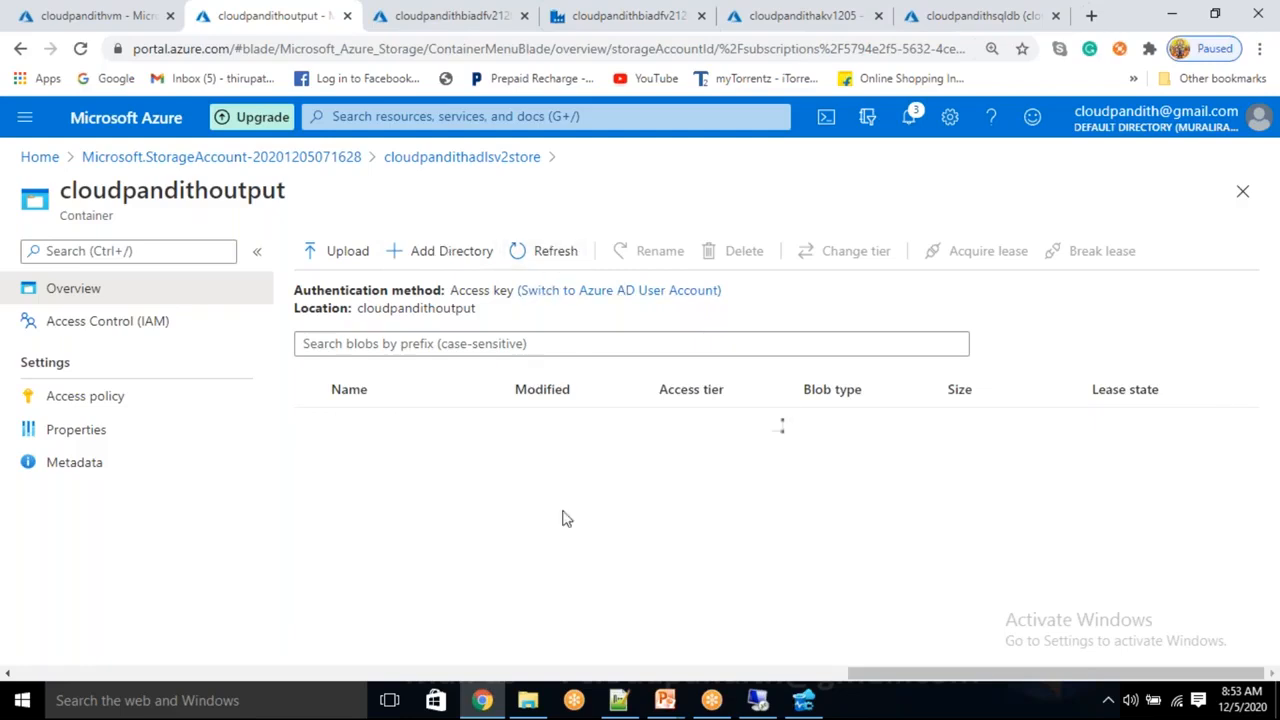
{"action": "left_click", "coordinate": [600, 12]}
{"action": "left_click", "coordinate": [245, 15]}
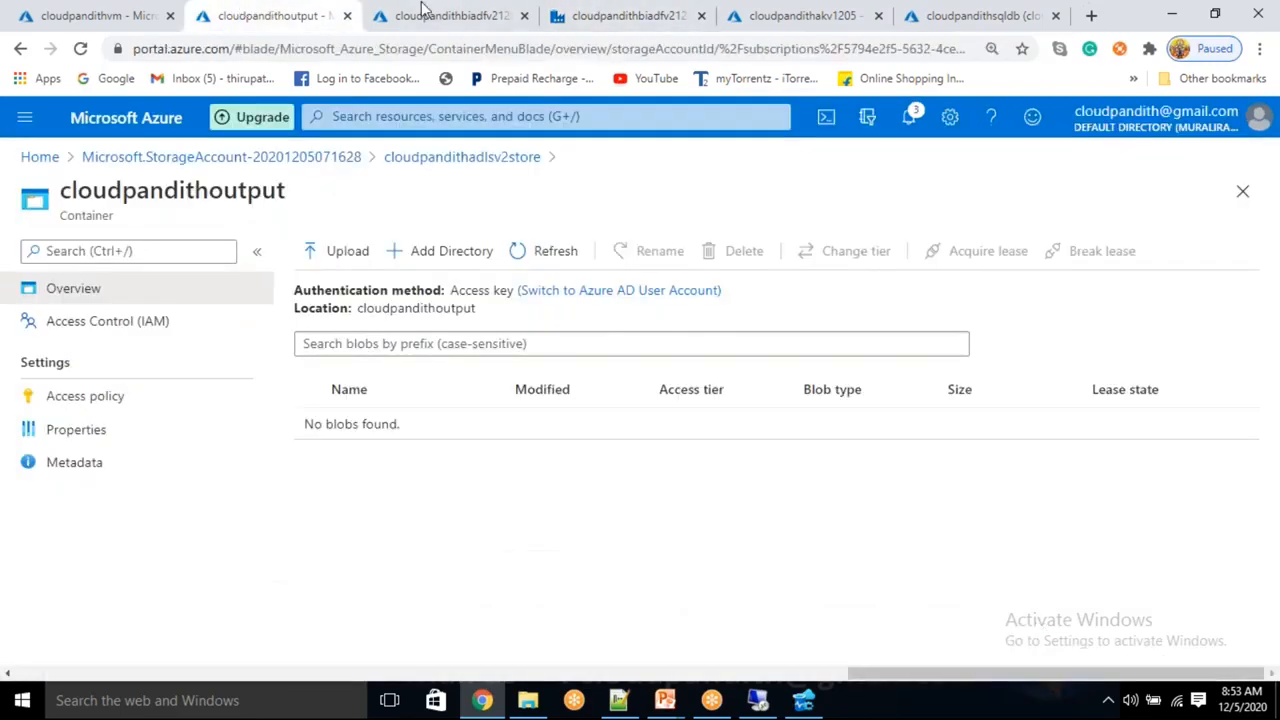
{"action": "left_click", "coordinate": [808, 20]}
{"action": "left_click", "coordinate": [625, 15]}
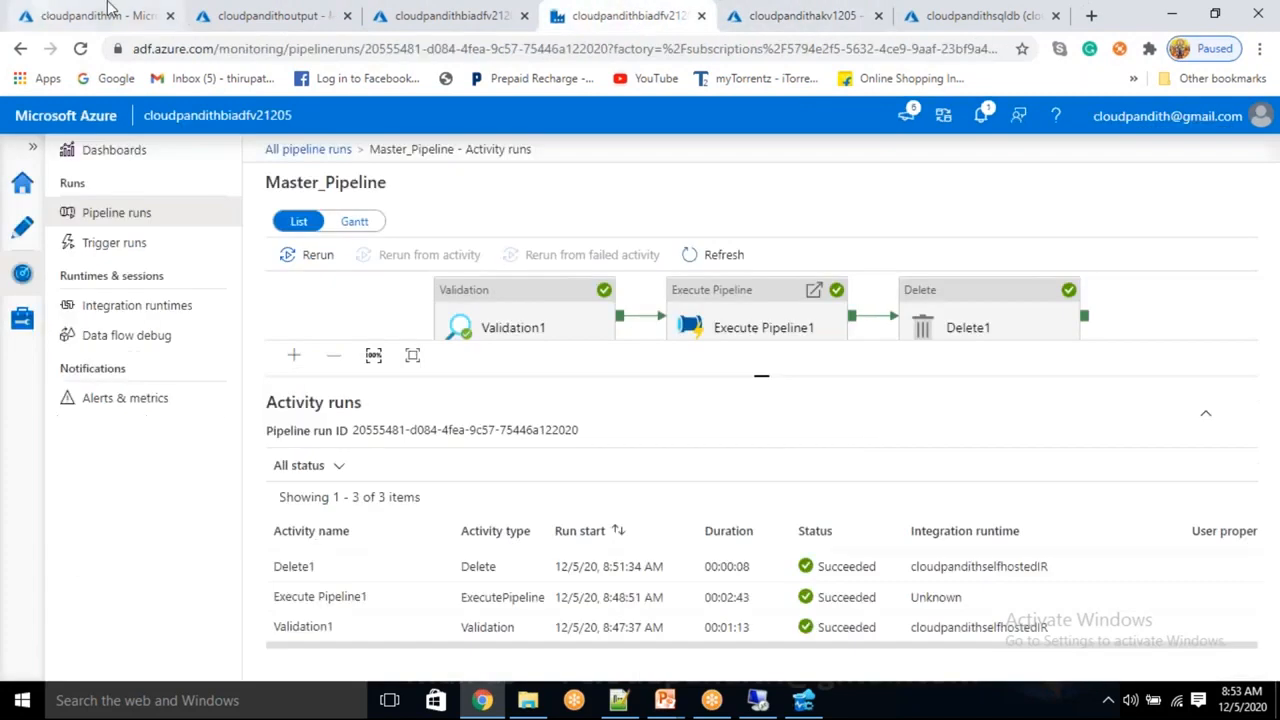
Open the triggered PL_DATA_FileSystem_ADLSGen2 run to view its 22 succeeded activity runs
{"action": "left_click", "coordinate": [248, 12]}
{"action": "left_click", "coordinate": [612, 12]}
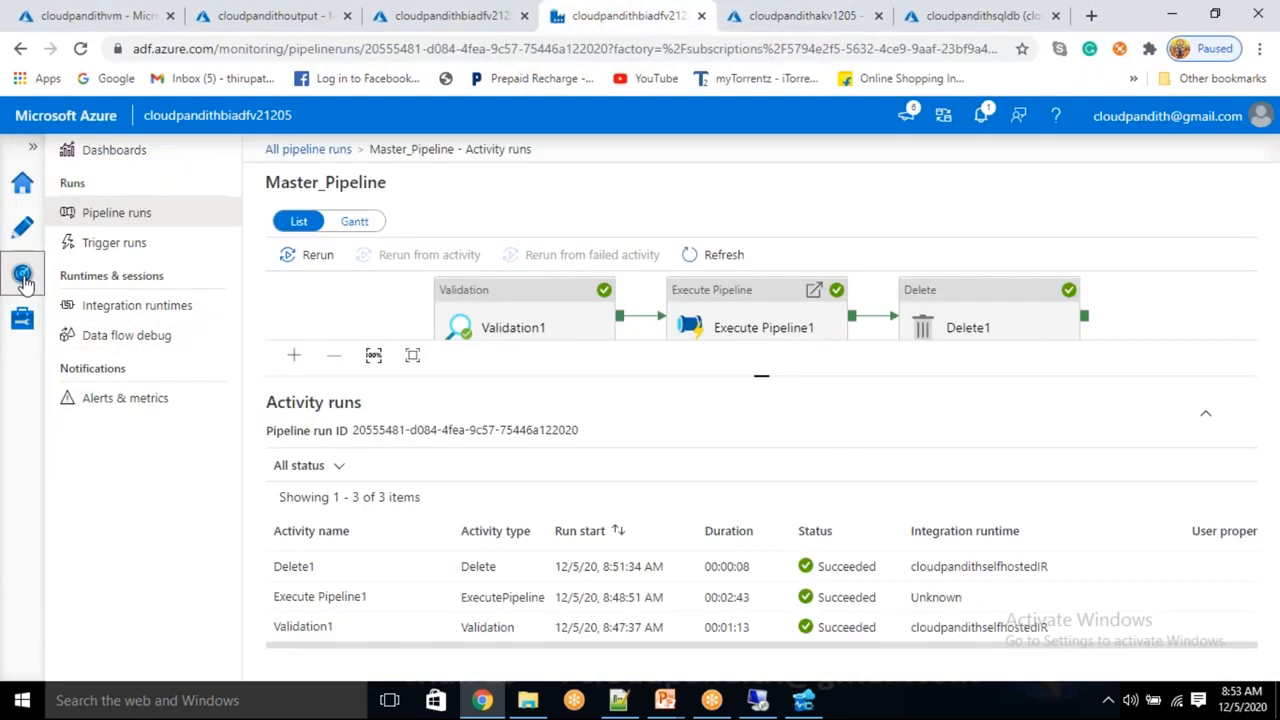
{"action": "left_click", "coordinate": [23, 279]}
{"action": "left_click", "coordinate": [307, 150]}
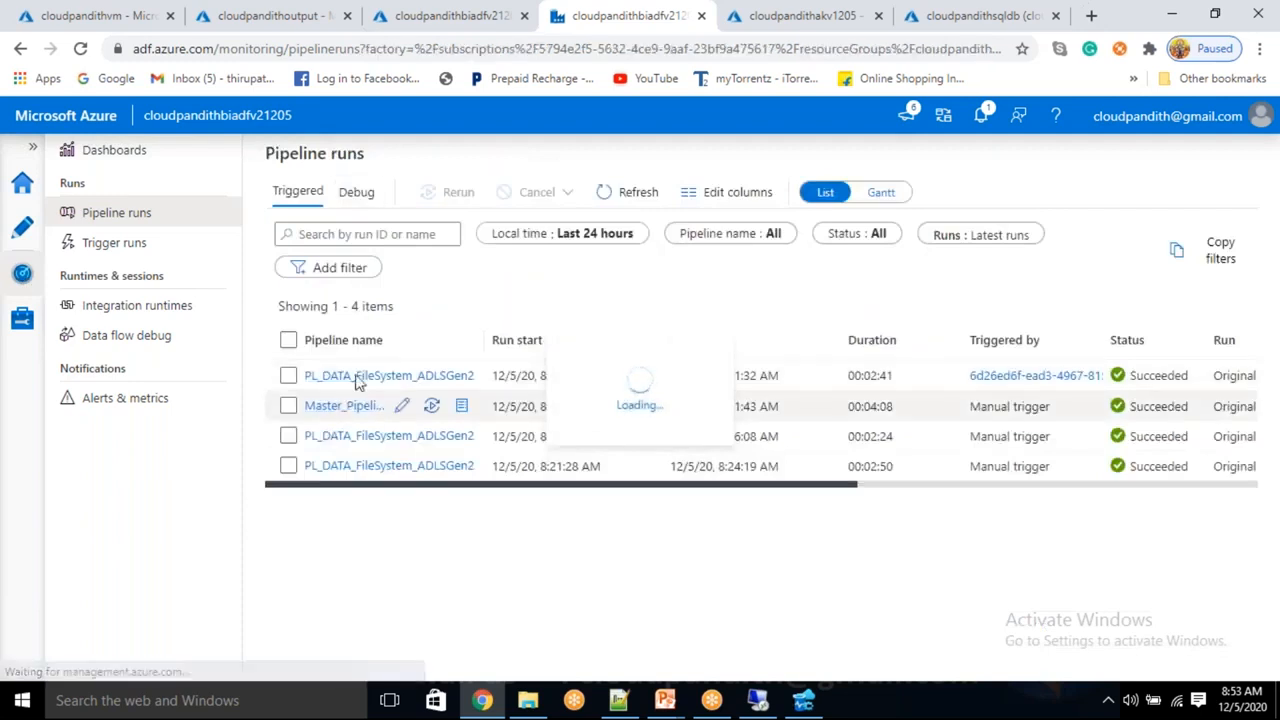
{"action": "left_click", "coordinate": [295, 197]}
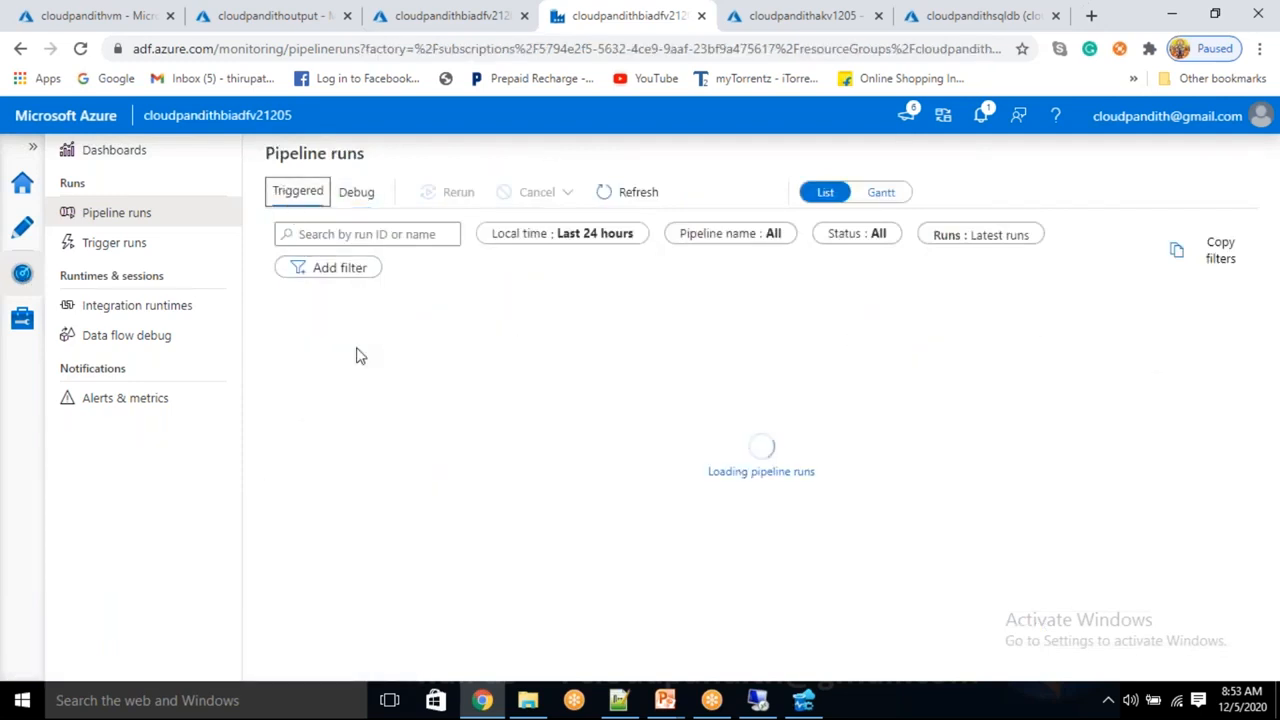
{"action": "left_click", "coordinate": [351, 376]}
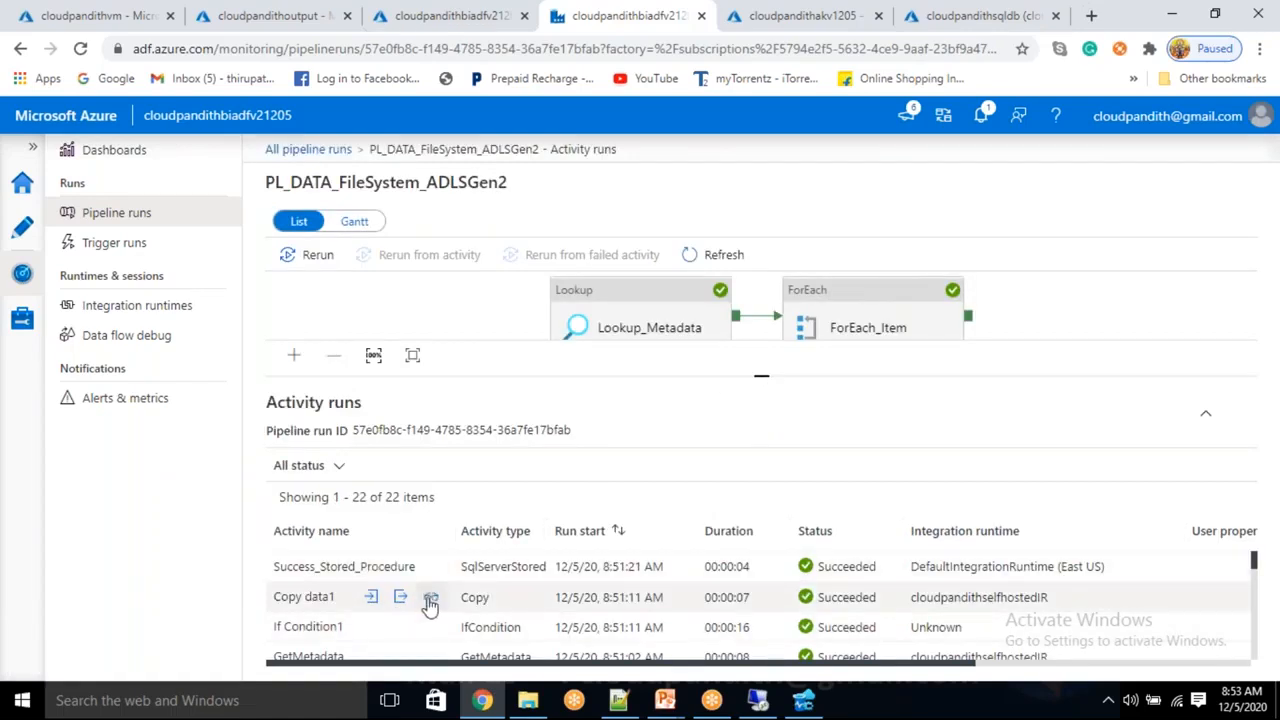
{"action": "left_click", "coordinate": [430, 600]}
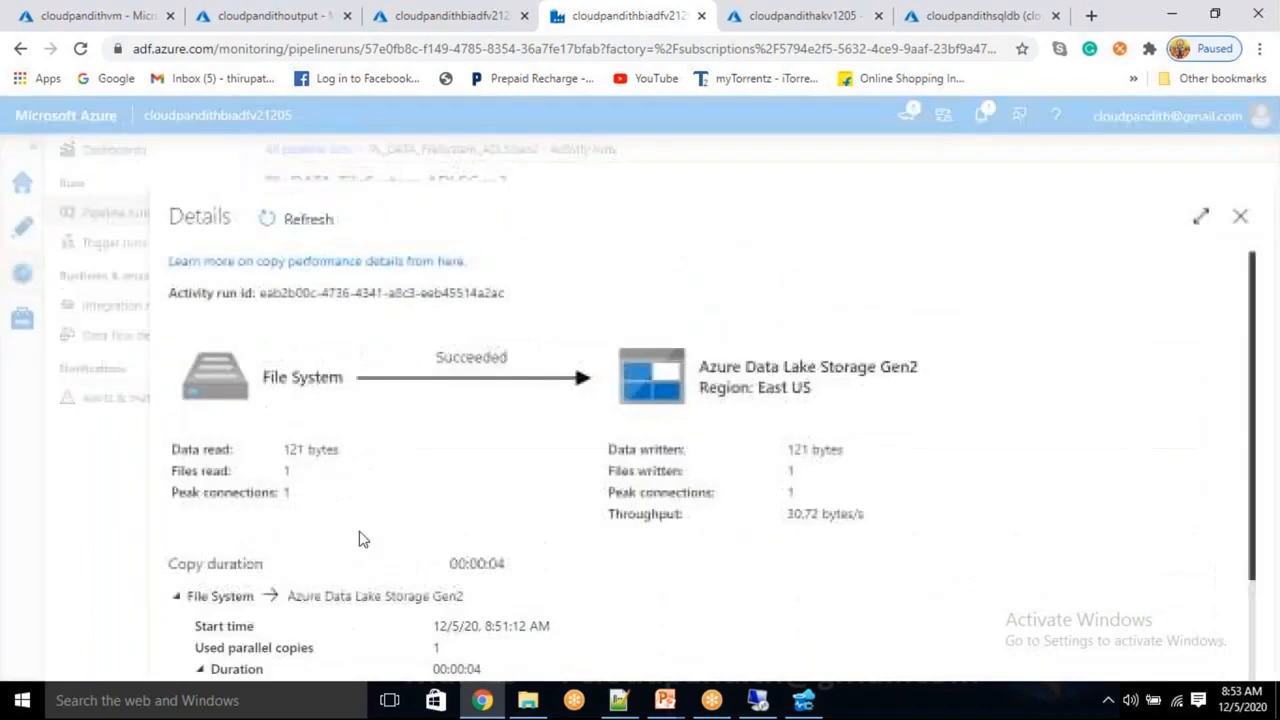
{"action": "double_click", "coordinate": [286, 471]}
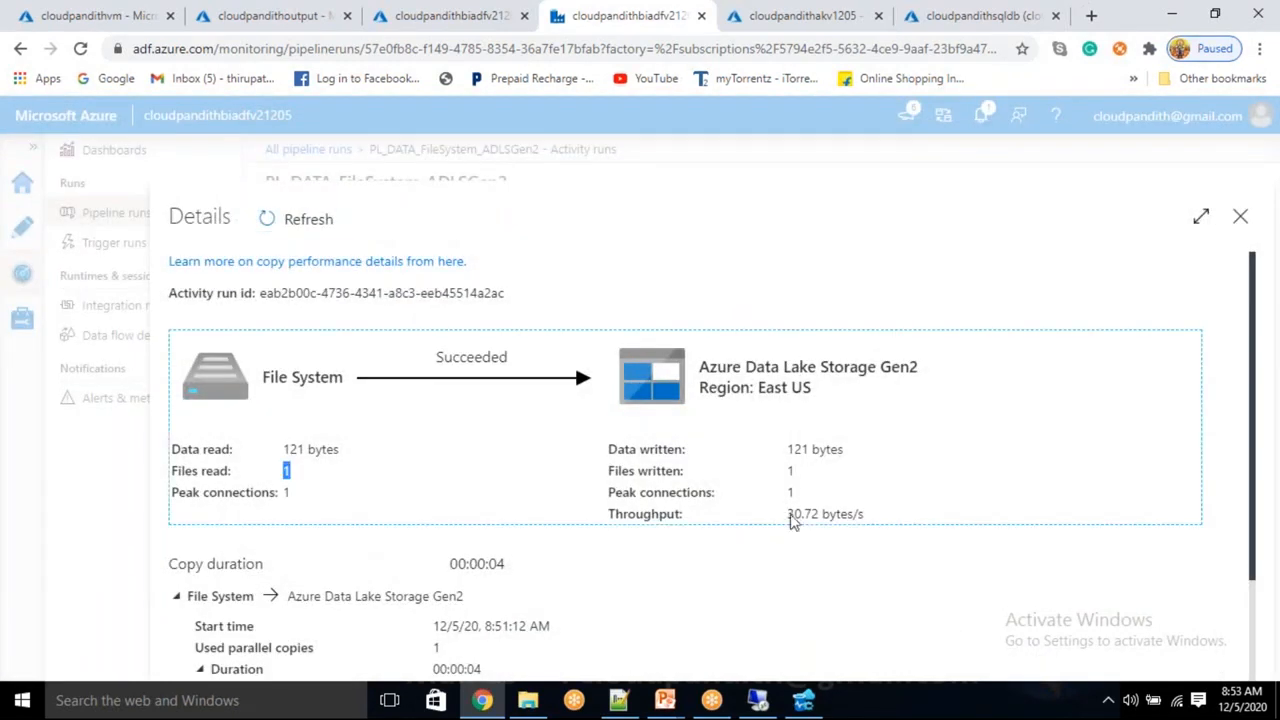
{"action": "double_click", "coordinate": [790, 471]}
{"action": "left_click", "coordinate": [835, 478]}
{"action": "double_click", "coordinate": [287, 470]}
{"action": "double_click", "coordinate": [774, 482]}
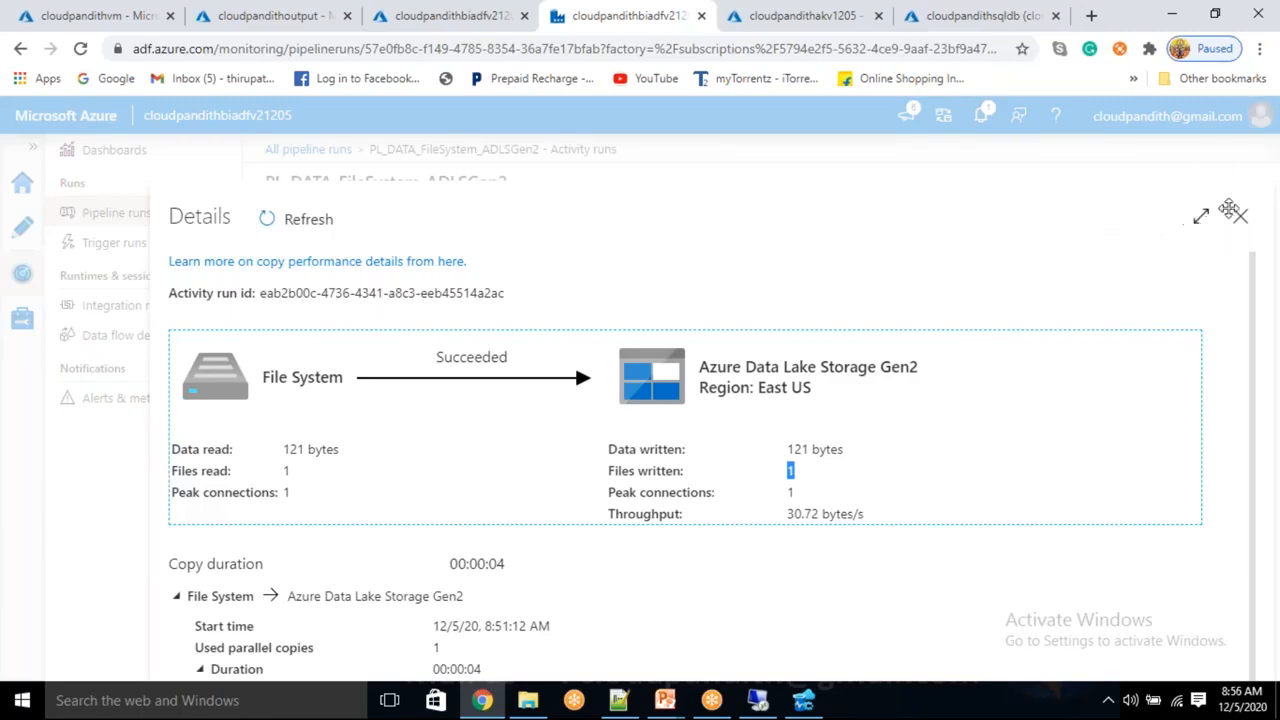
Close the copy details, resize the diagram and activity-runs panes, and reopen Master_Pipeline for authoring
{"action": "left_click", "coordinate": [1241, 219]}
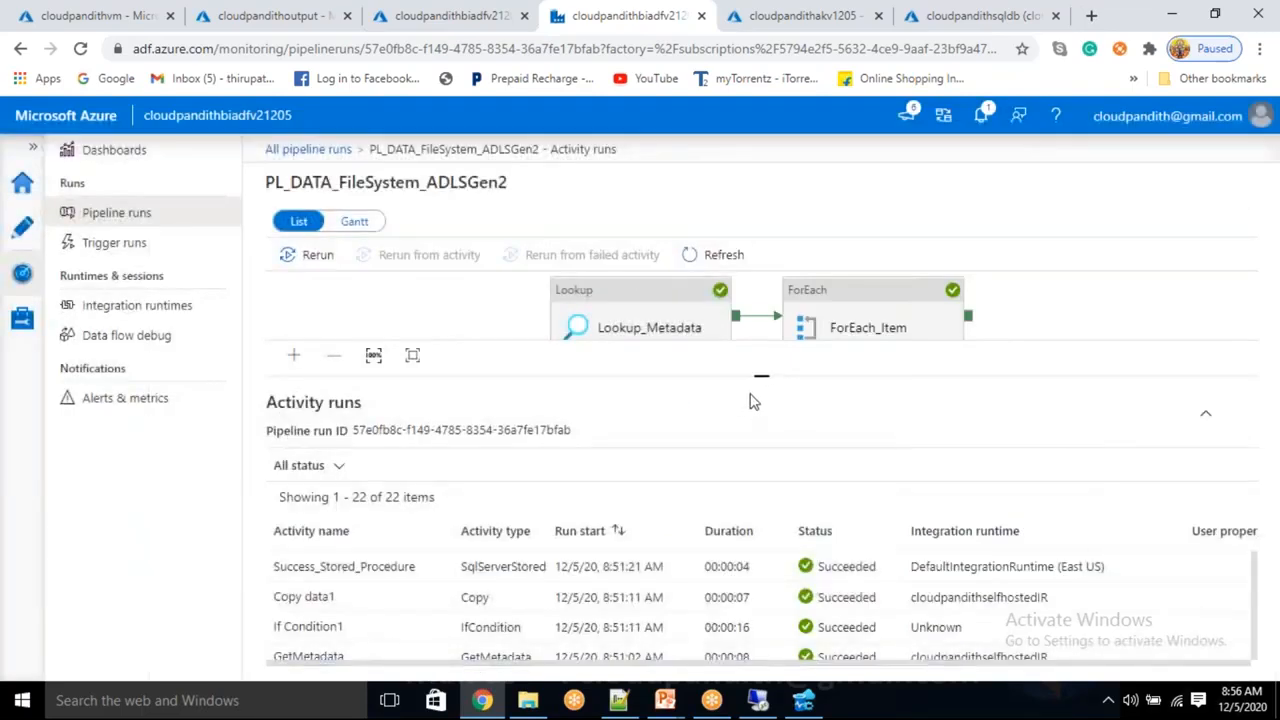
{"action": "left_click_drag", "start_coordinate": [760, 380], "coordinate": [761, 406]}
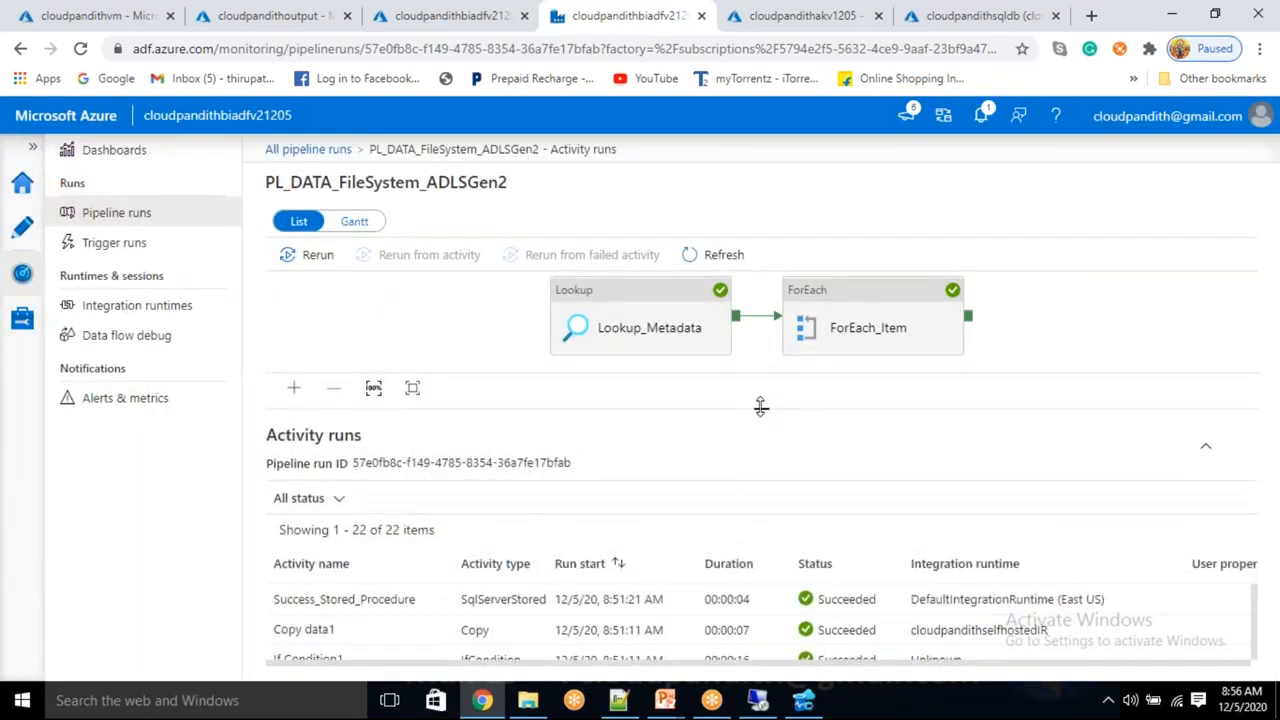
{"action": "left_click_drag", "start_coordinate": [761, 406], "coordinate": [760, 410]}
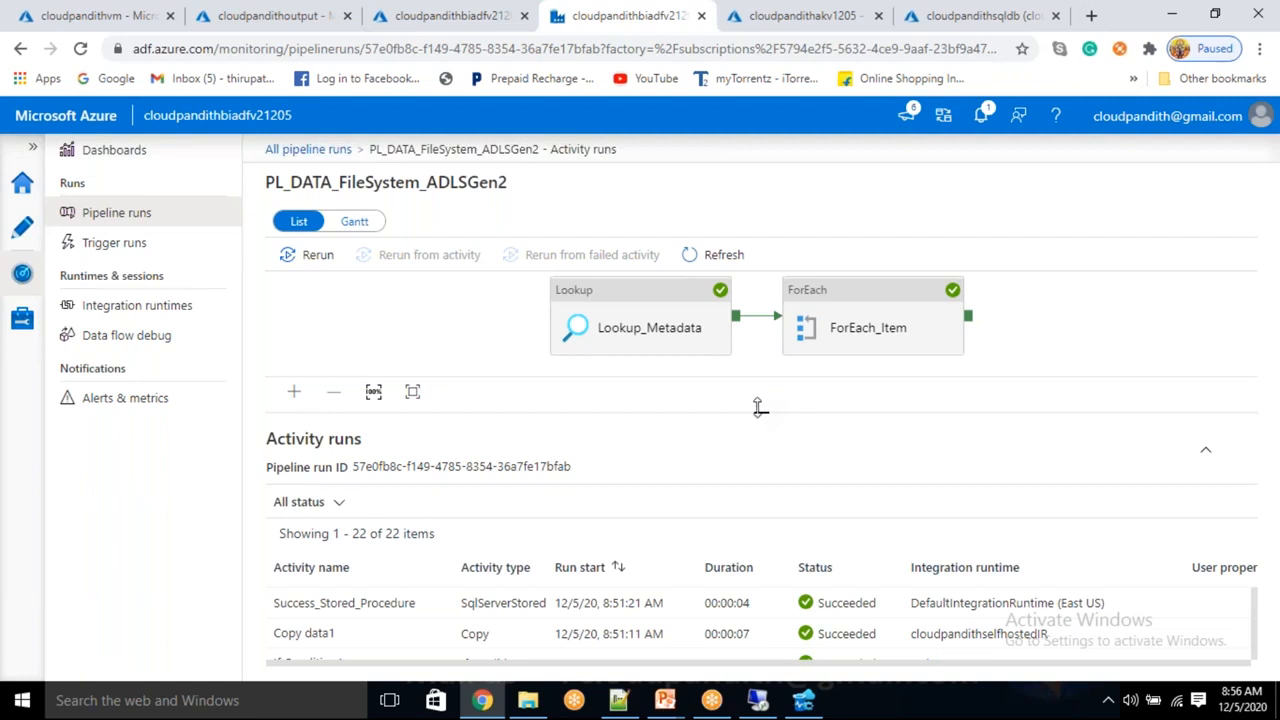
{"action": "mouse_move", "coordinate": [759, 412]}
{"action": "left_mouse_down"}
{"action": "mouse_move", "coordinate": [763, 428]}
{"action": "mouse_move", "coordinate": [764, 400]}
{"action": "left_mouse_up"}
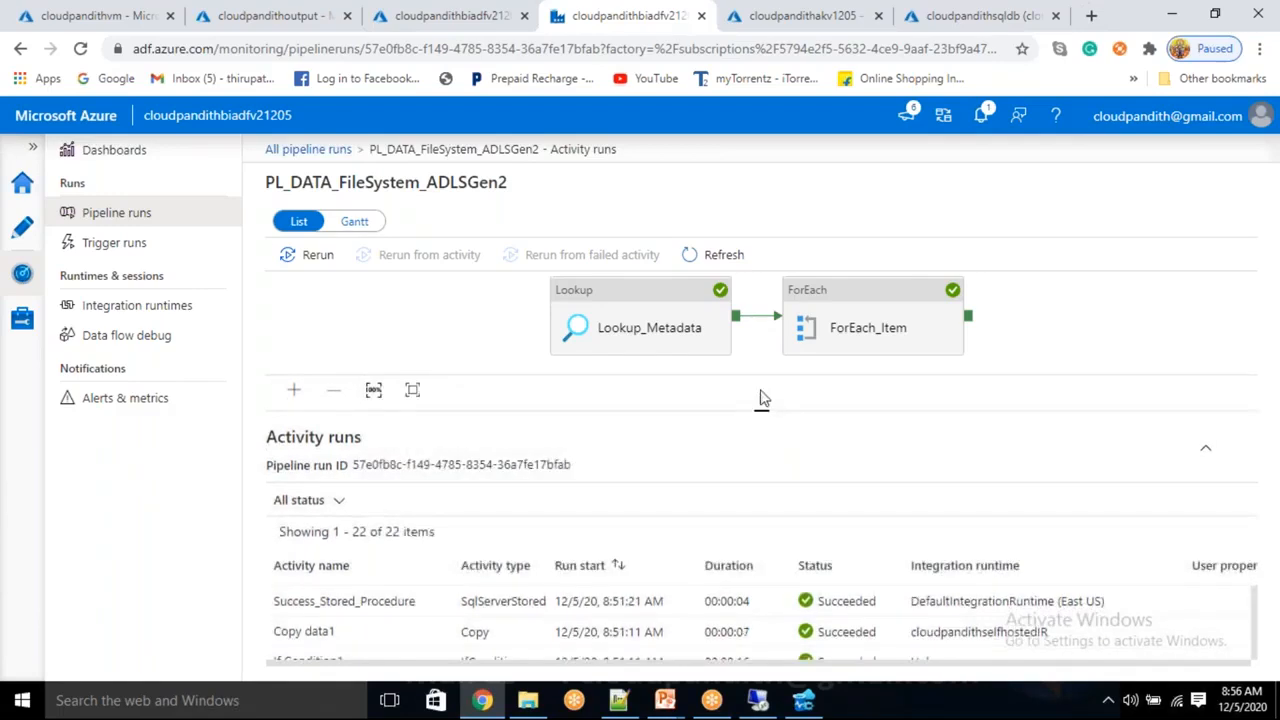
{"action": "mouse_move", "coordinate": [762, 408]}
{"action": "left_mouse_down"}
{"action": "mouse_move", "coordinate": [763, 446]}
{"action": "mouse_move", "coordinate": [760, 420]}
{"action": "left_mouse_up"}
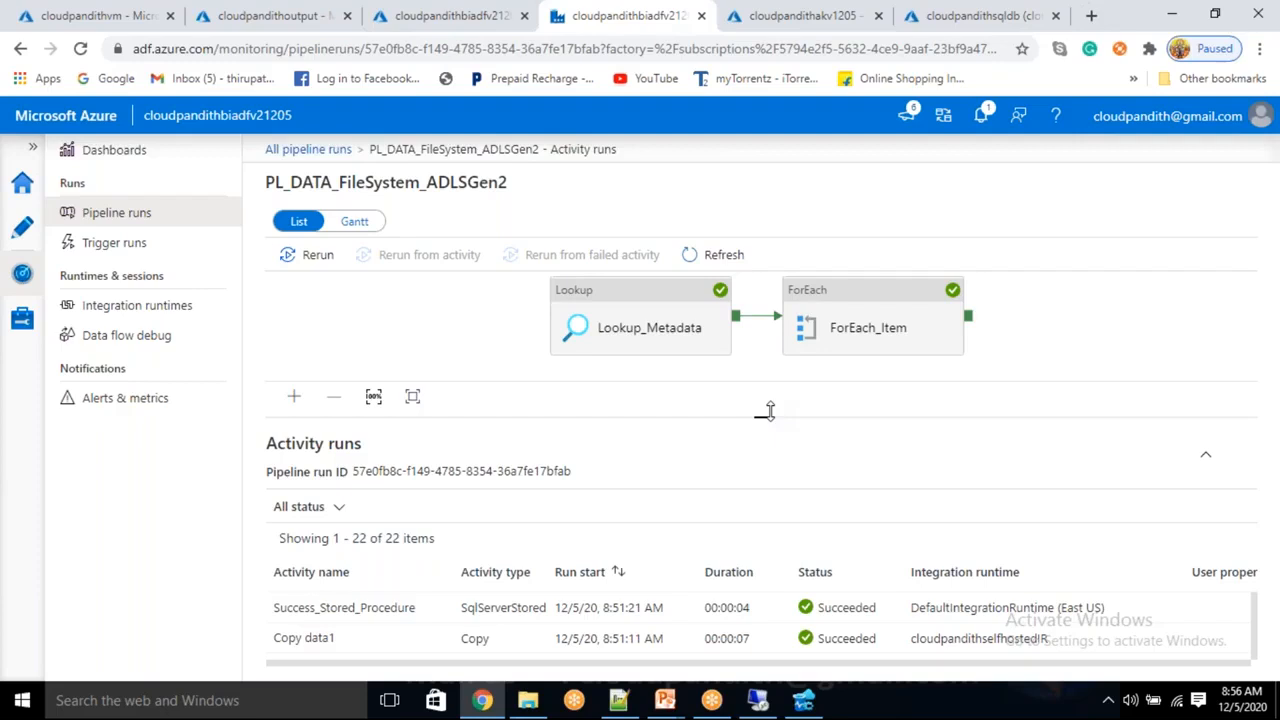
{"action": "left_click_drag", "start_coordinate": [757, 415], "coordinate": [760, 362]}
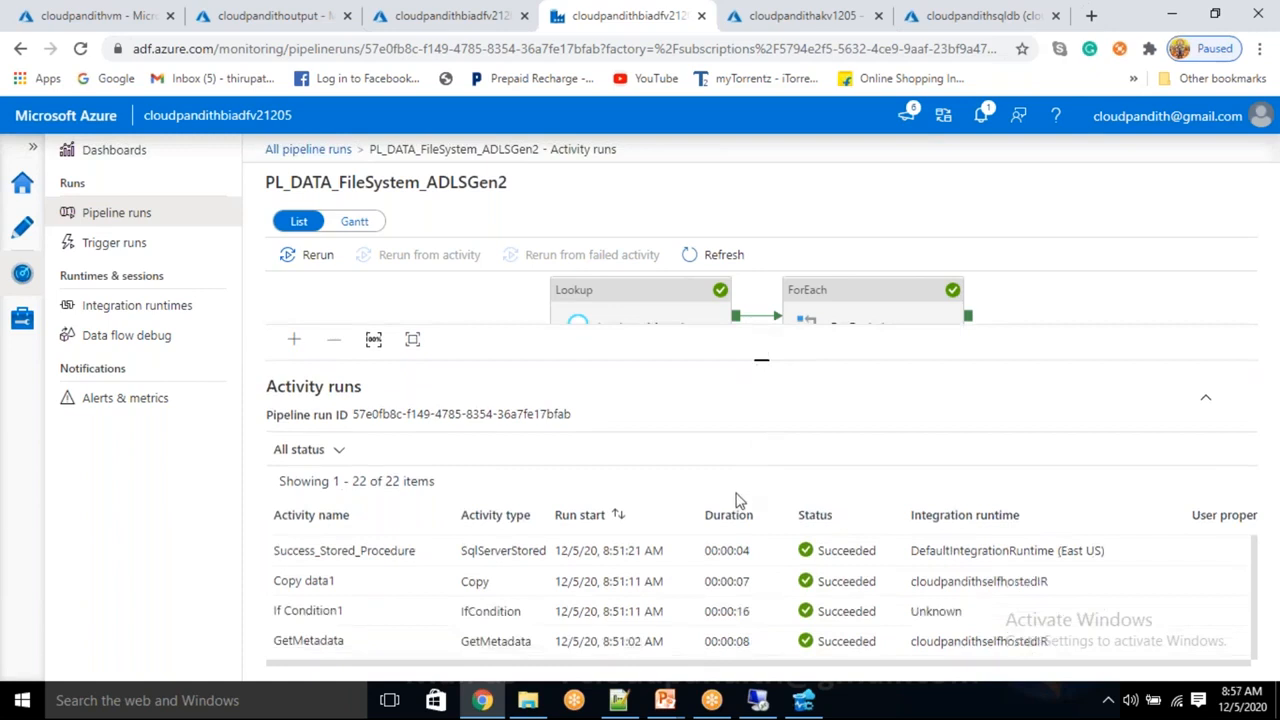
{"action": "left_click", "coordinate": [20, 228]}
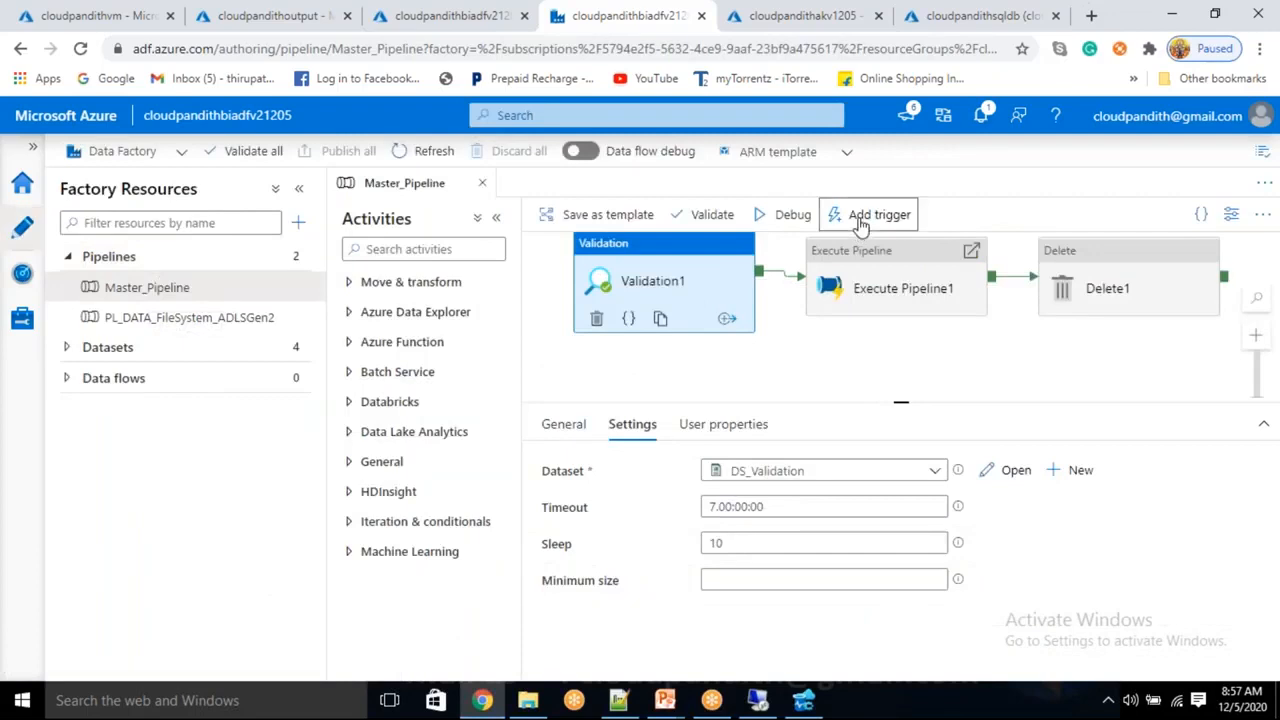
Create a new Master_Pipeline trigger starting 12/05/2020 at 8:59 AM
{"action": "left_click", "coordinate": [866, 215]}
{"action": "left_click", "coordinate": [855, 278]}
{"action": "left_click", "coordinate": [803, 204]}
{"action": "left_click", "coordinate": [778, 268]}
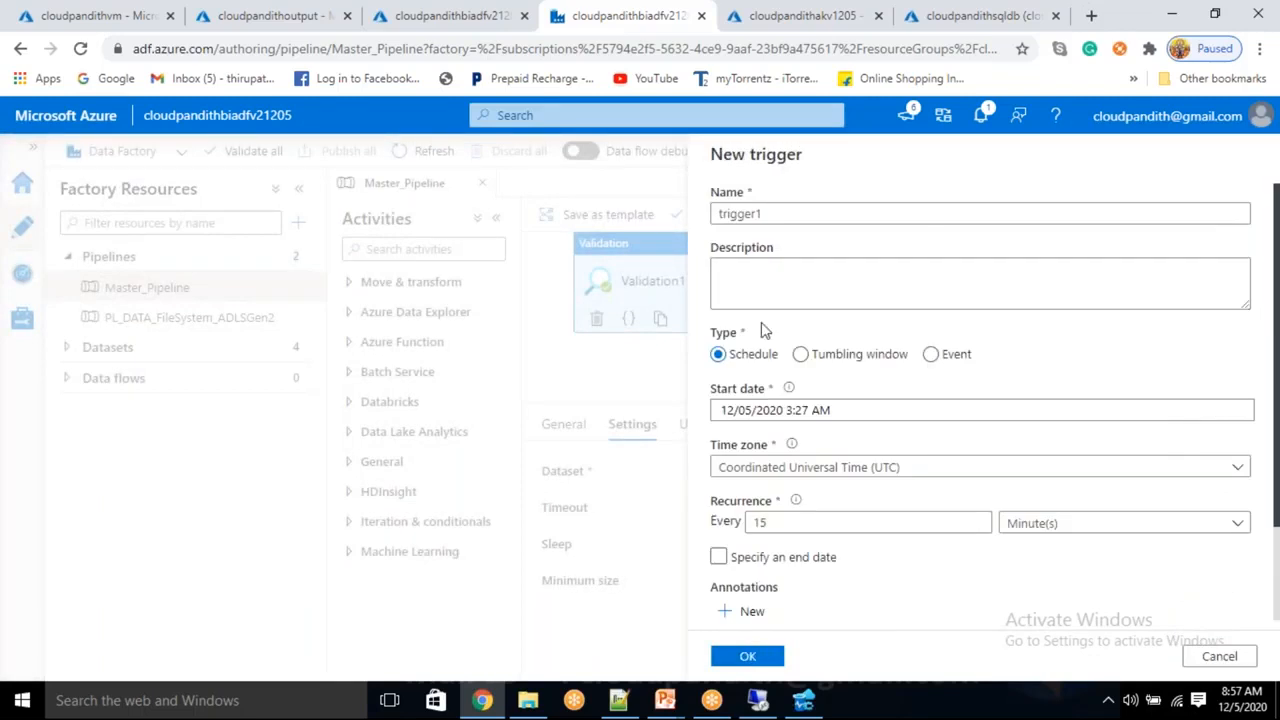
{"action": "left_click", "coordinate": [767, 424]}
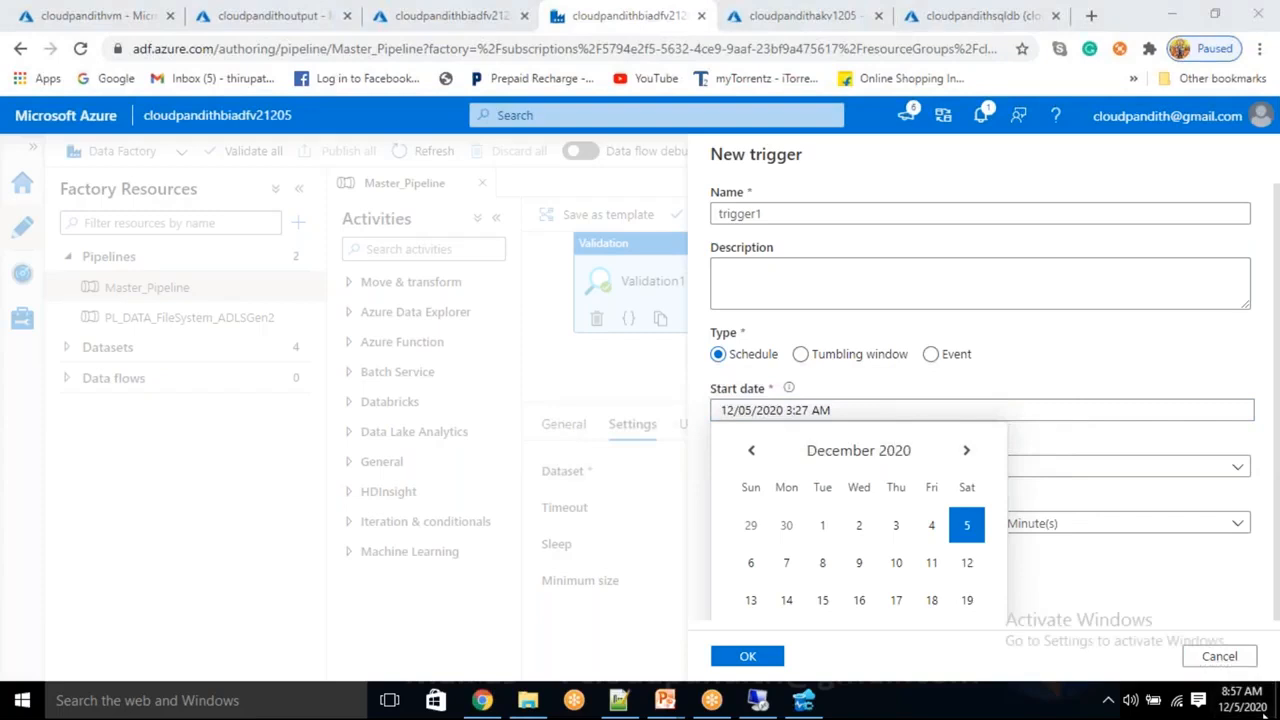
{"action": "scroll", "coordinate": [893, 564], "scroll_direction": "down", "scroll_amount": 3}
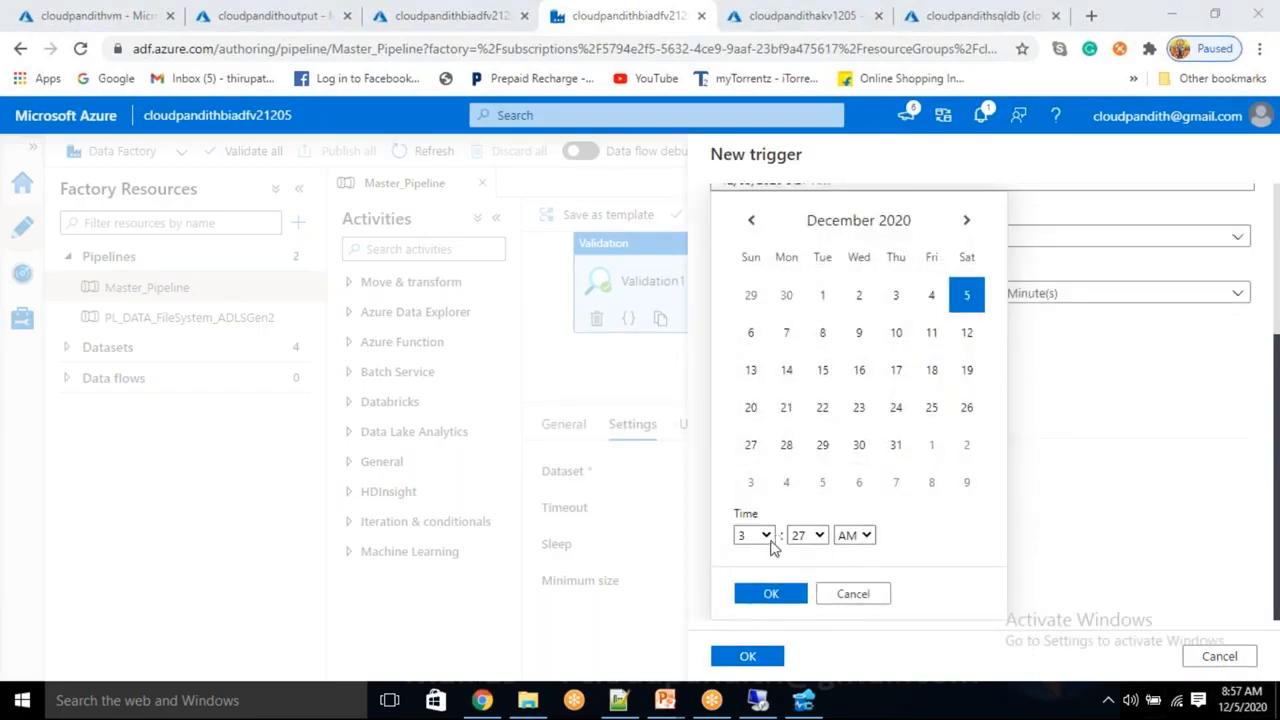
{"action": "left_click", "coordinate": [768, 538]}
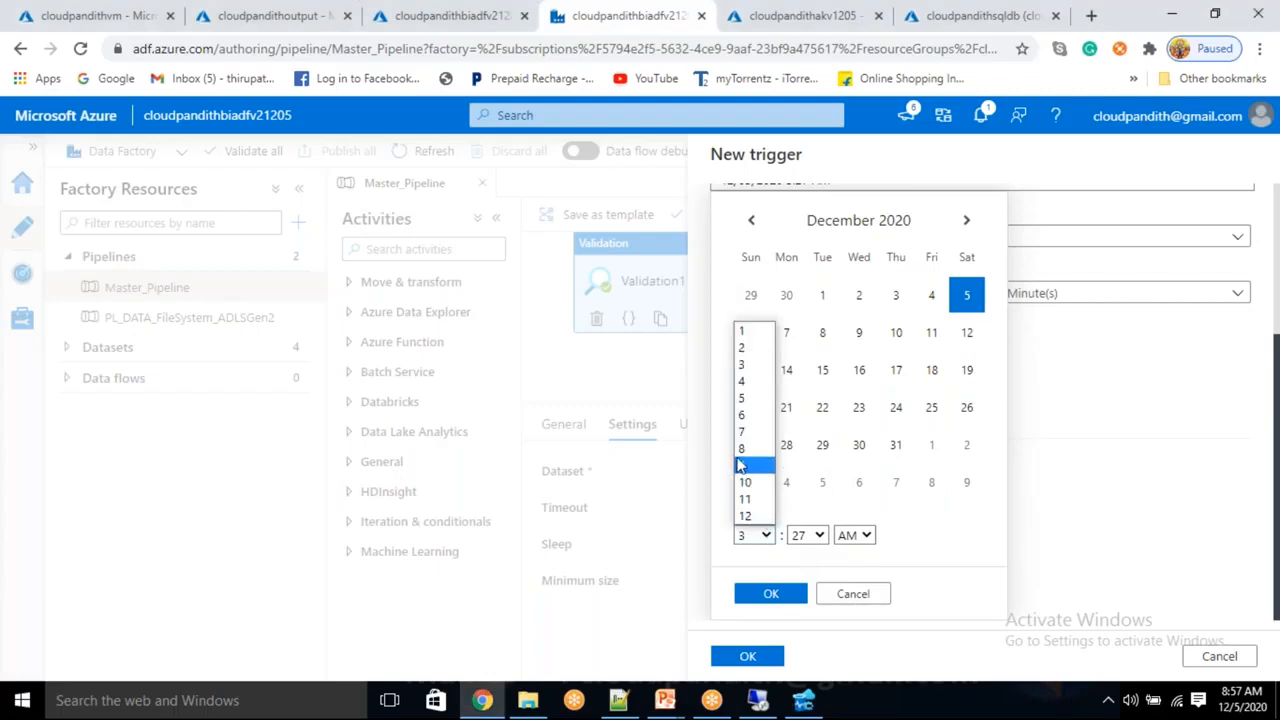
{"action": "left_click", "coordinate": [741, 448]}
{"action": "left_click", "coordinate": [820, 538]}
{"action": "scroll", "coordinate": [819, 476], "scroll_direction": "down", "scroll_amount": 10}
{"action": "left_click", "coordinate": [800, 513]}
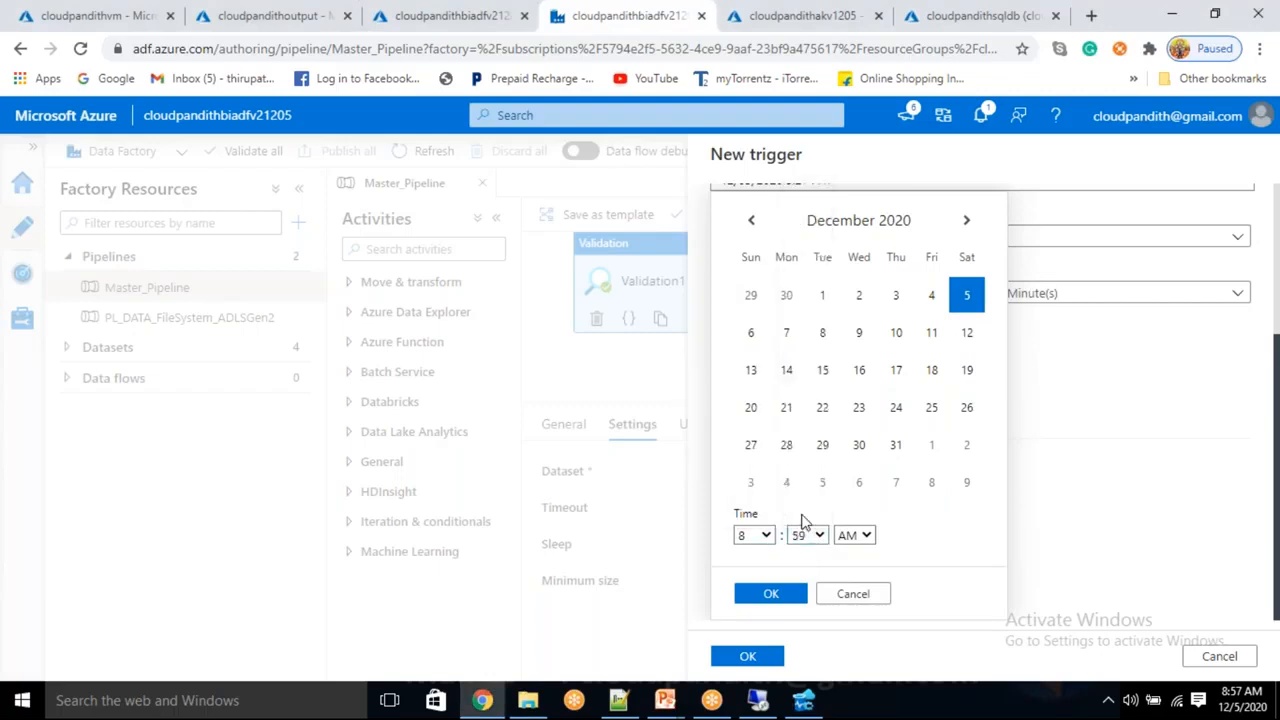
{"action": "left_click", "coordinate": [784, 597]}
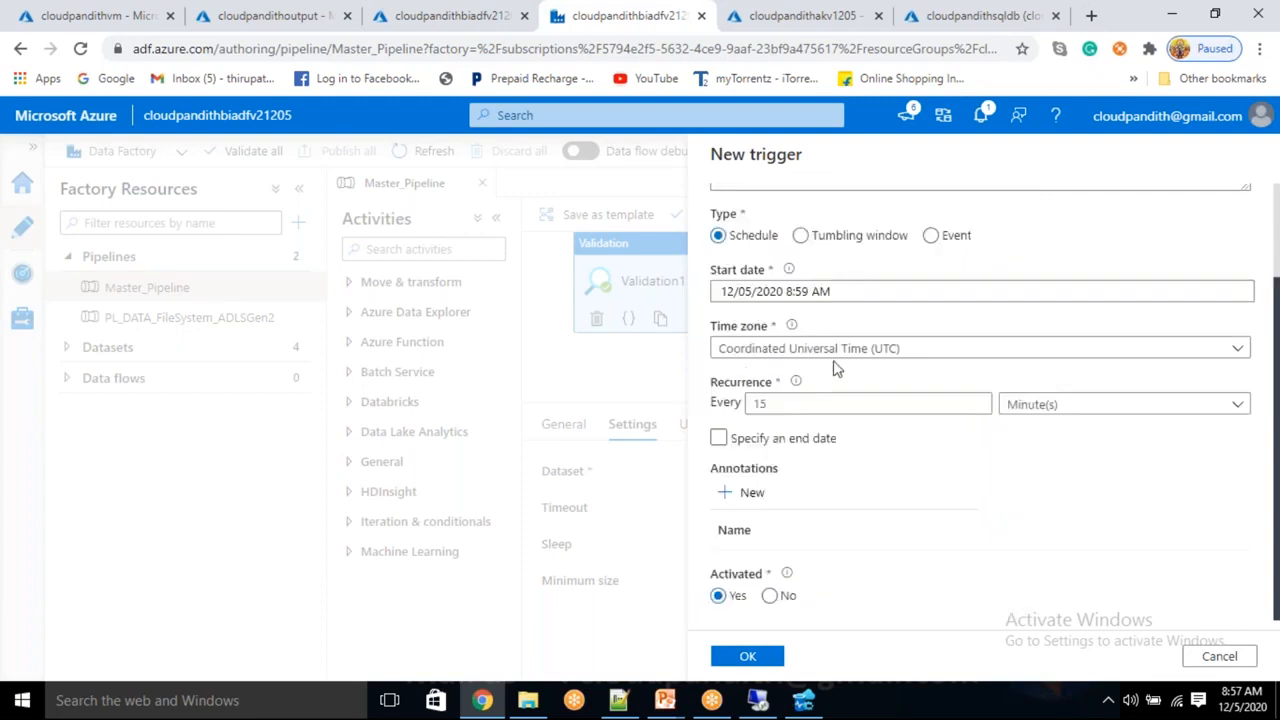
Set the trigger to Chennai time zone (UTC+5:30), recurring every 1 Day with an end date, and save it
{"action": "left_click", "coordinate": [835, 350]}
{"action": "type", "text": "che"}
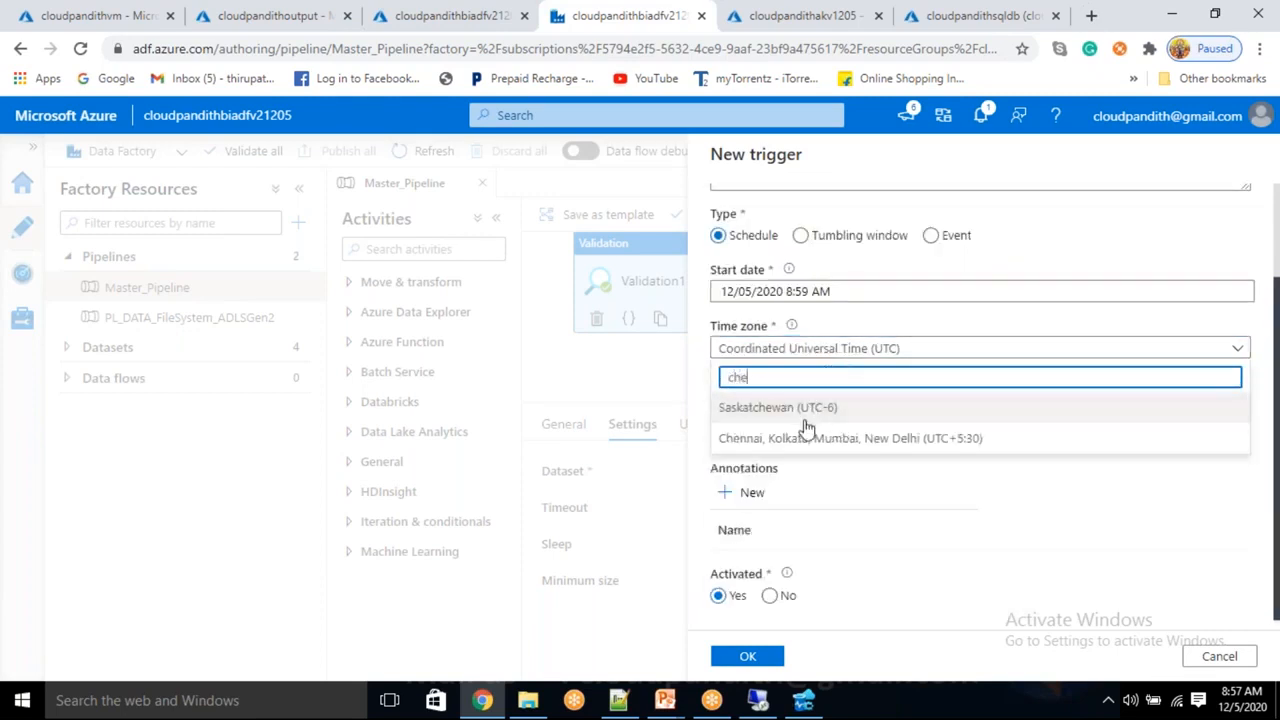
{"action": "left_click", "coordinate": [806, 440]}
{"action": "left_click", "coordinate": [787, 410]}
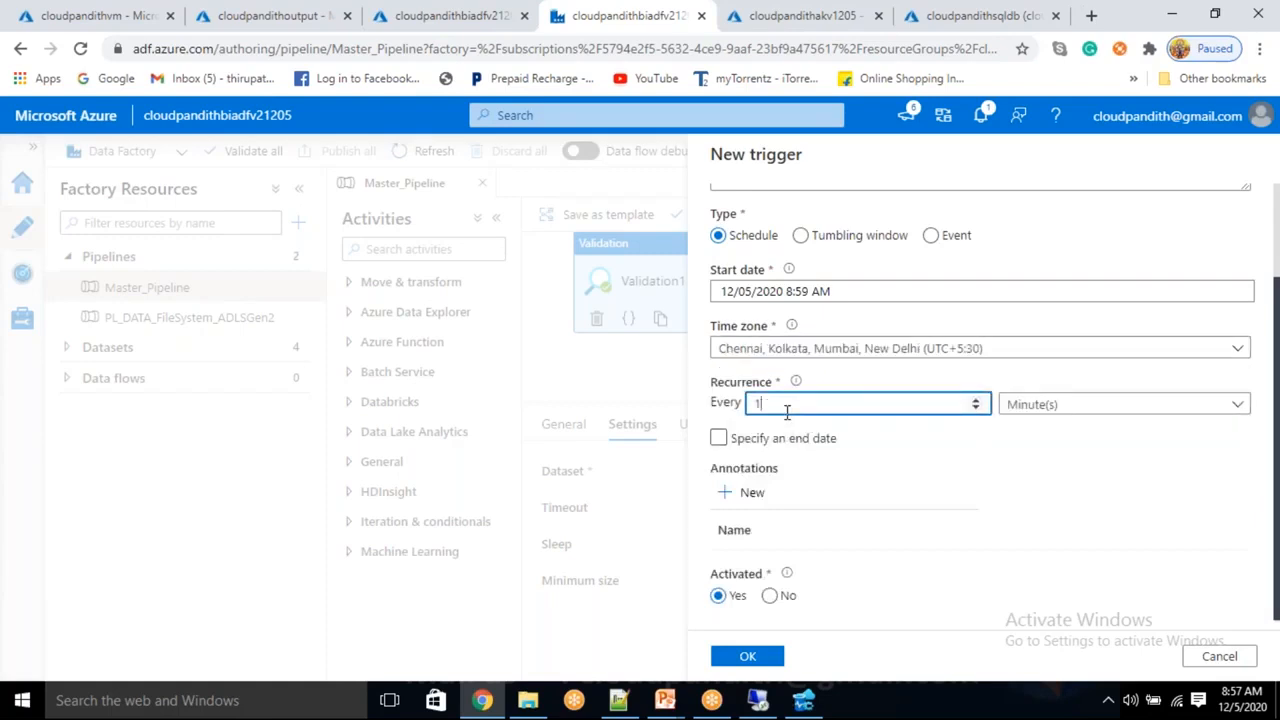
{"action": "left_click", "coordinate": [1062, 404]}
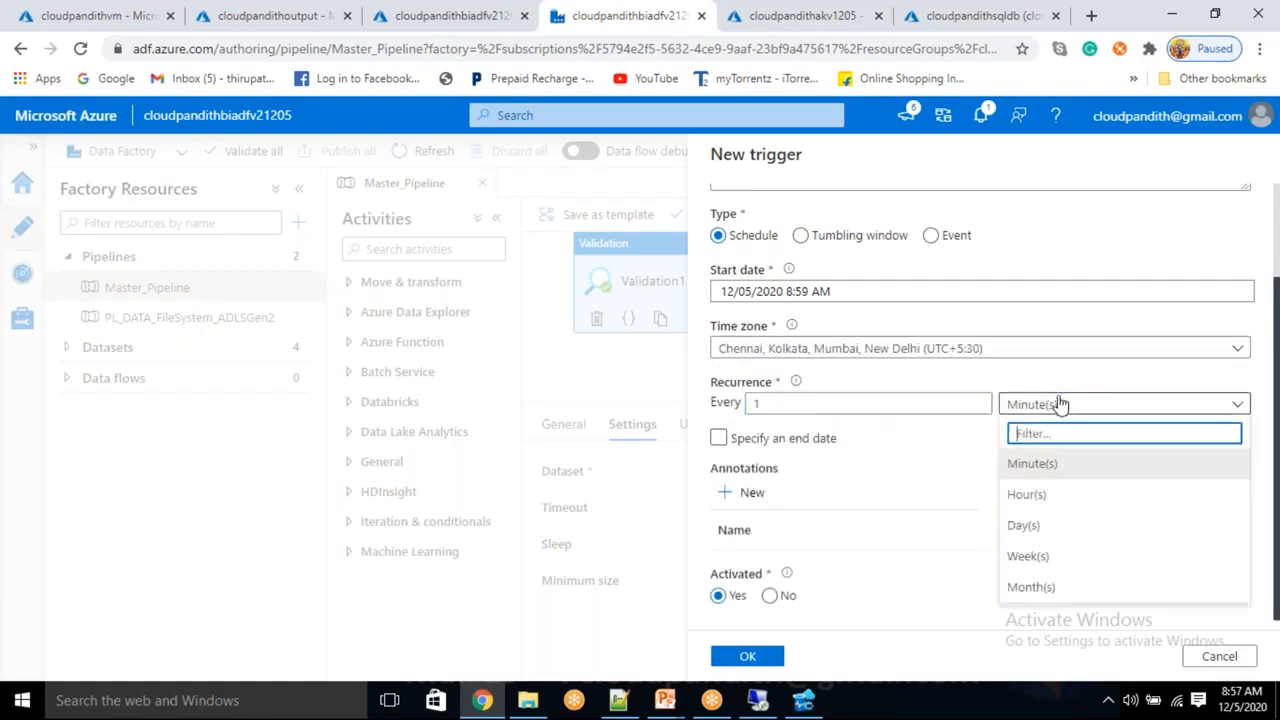
{"action": "left_click", "coordinate": [1022, 525]}
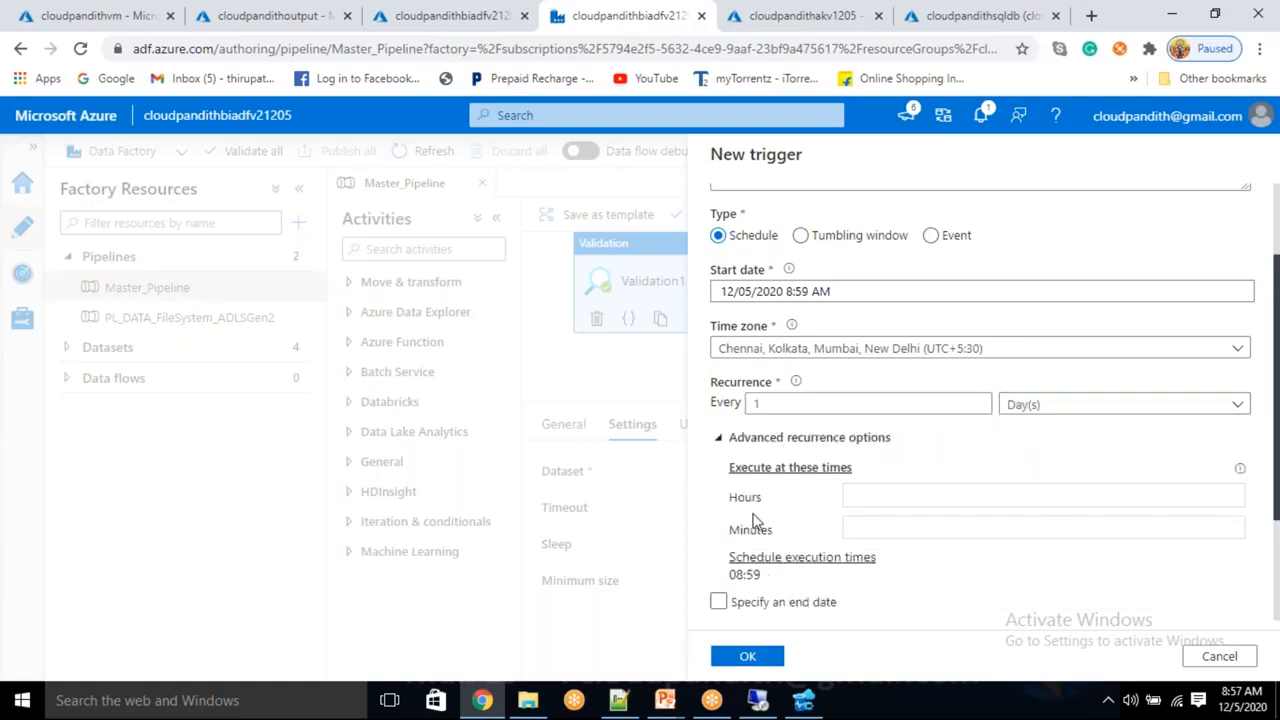
{"action": "scroll", "coordinate": [752, 527], "scroll_direction": "down", "scroll_amount": 1}
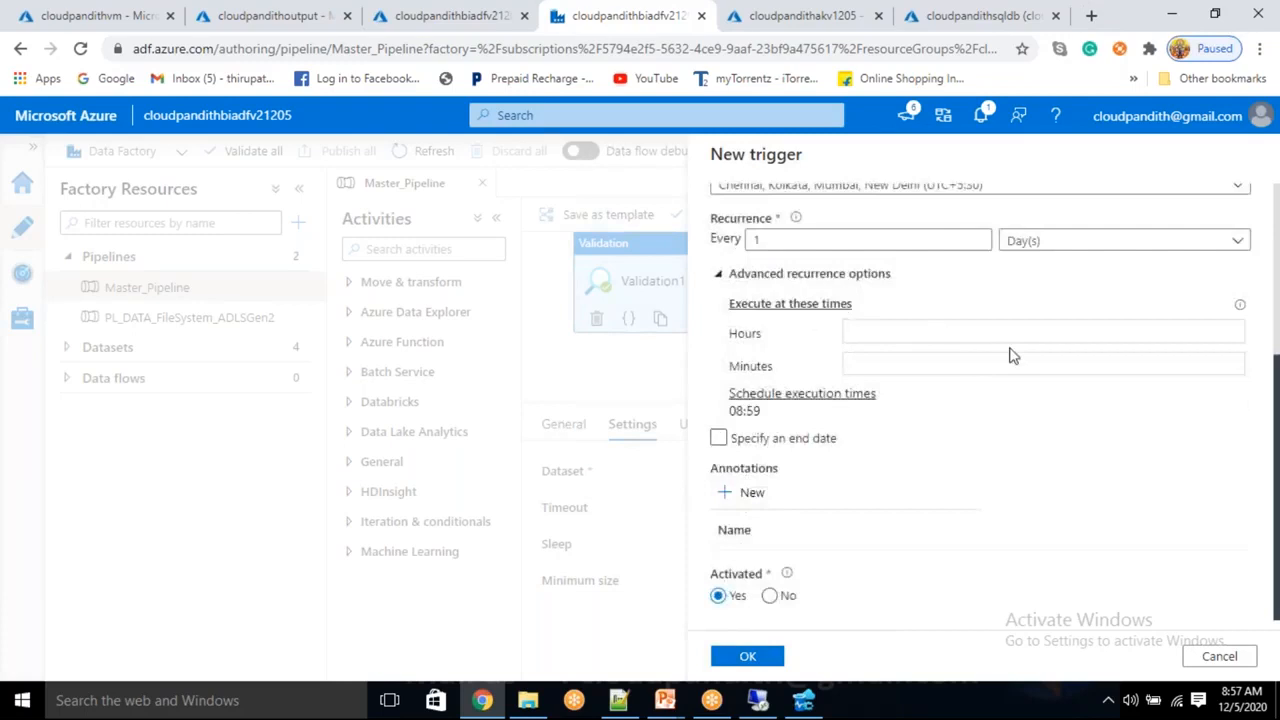
{"action": "left_click", "coordinate": [719, 440]}
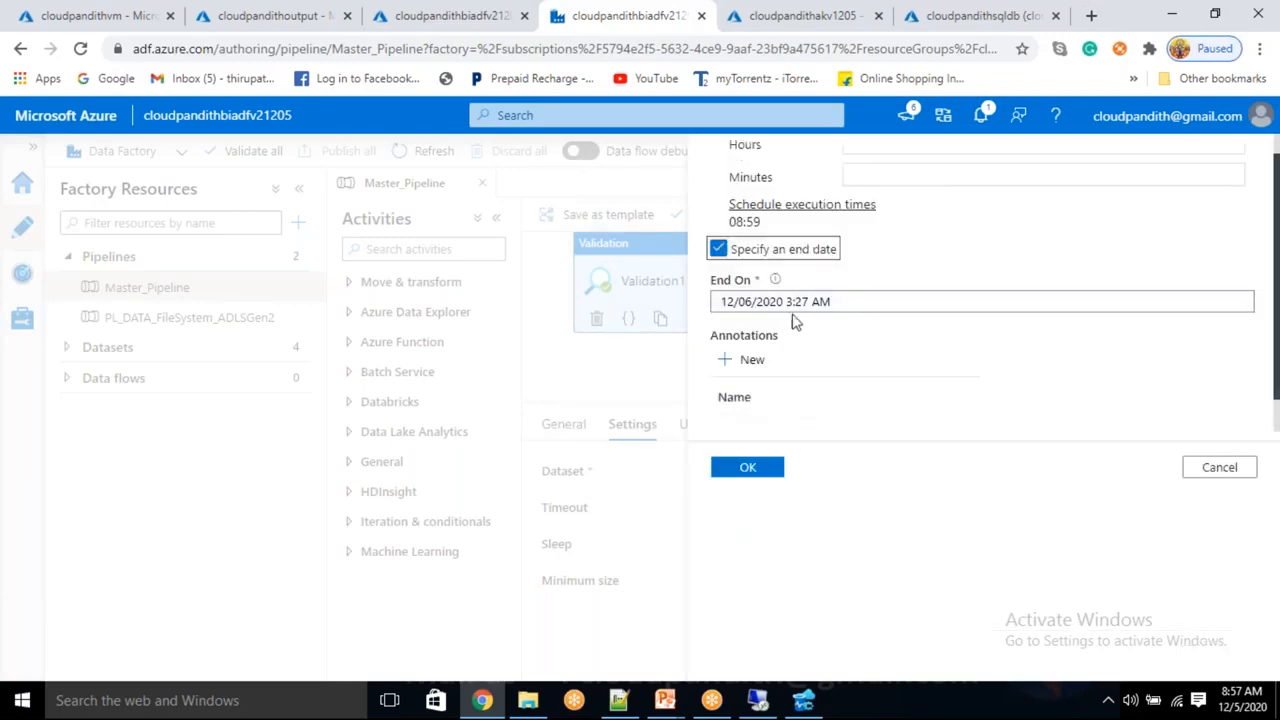
{"action": "left_click", "coordinate": [756, 475]}
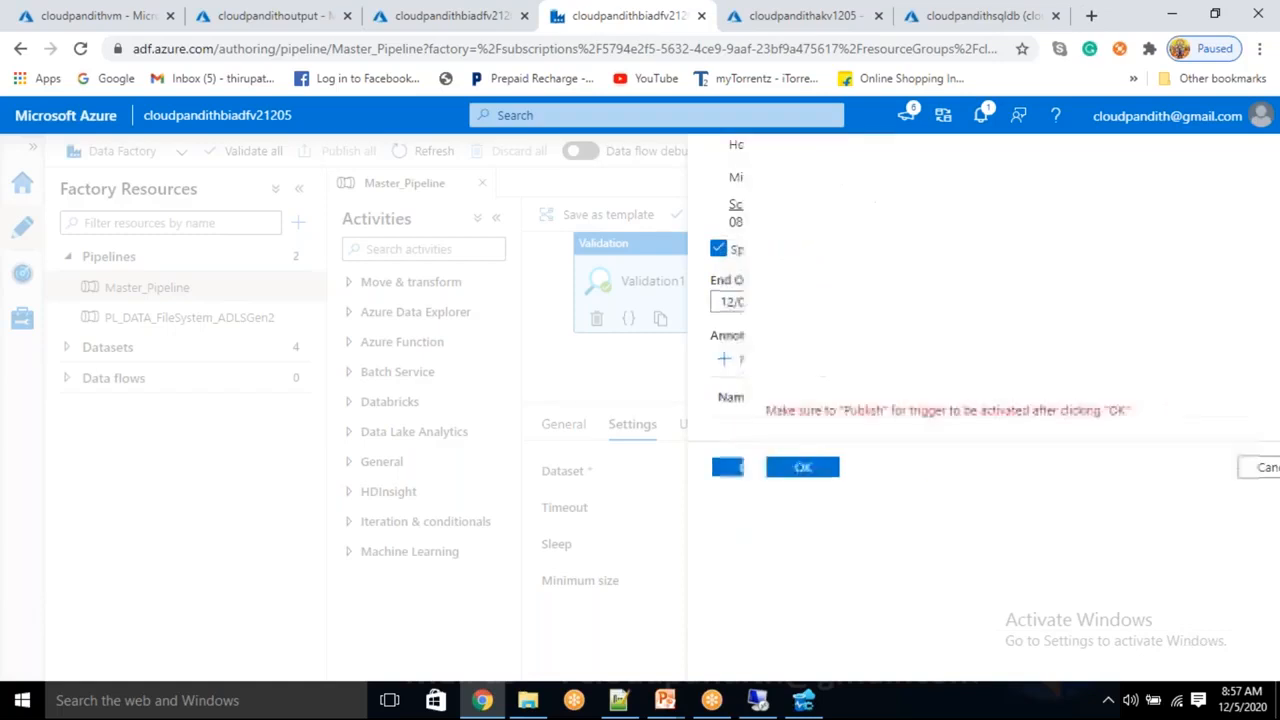
{"action": "left_click", "coordinate": [748, 467]}
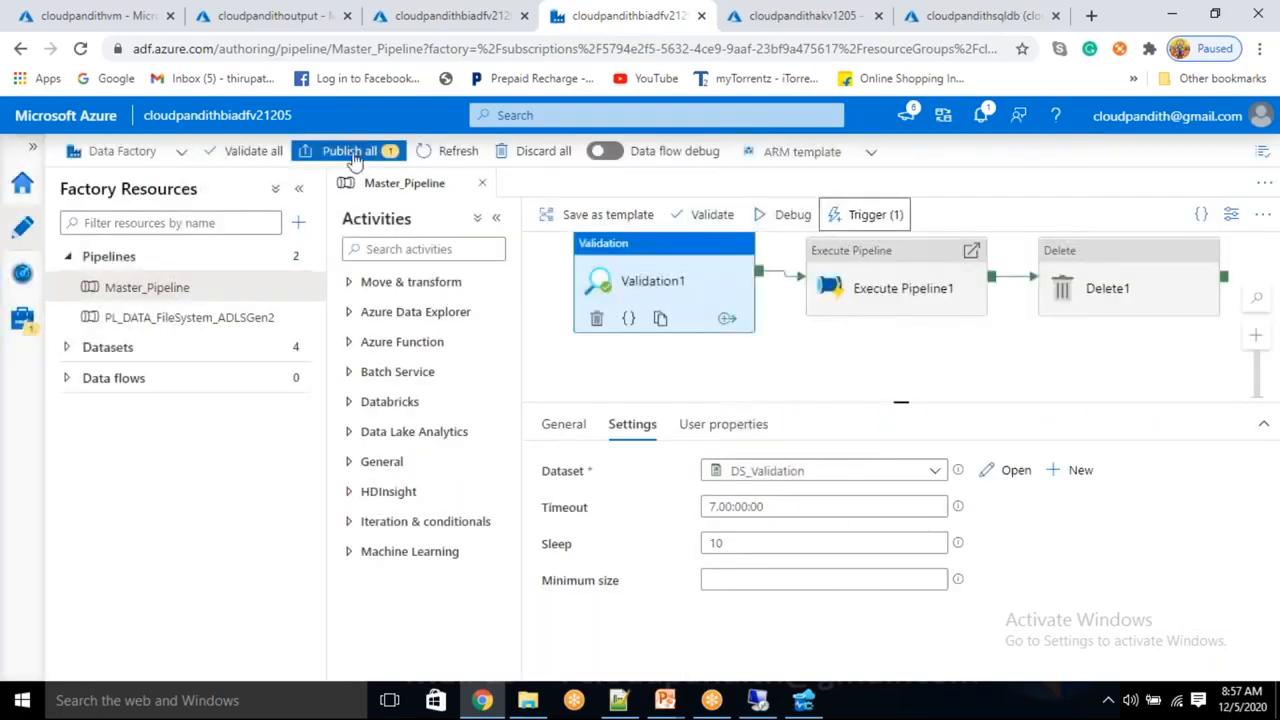
Publish all pending data factory changes
{"action": "left_click", "coordinate": [350, 152]}
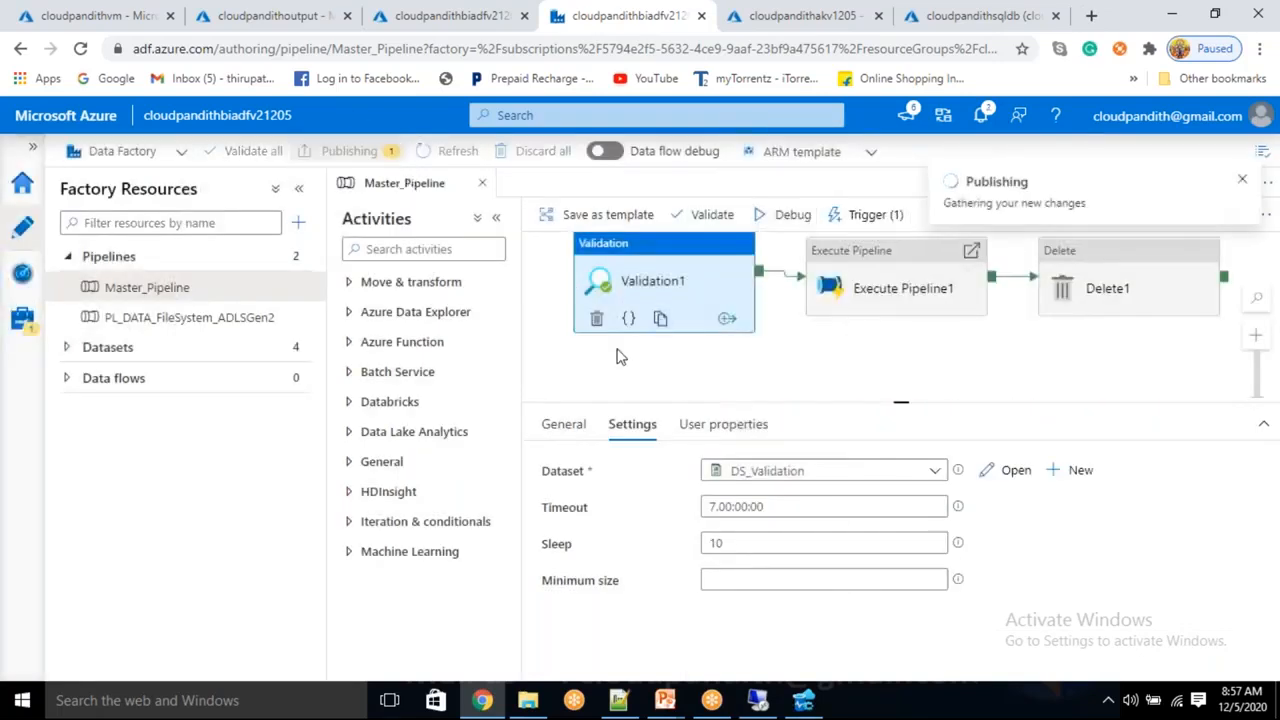
{"action": "left_click", "coordinate": [450, 18]}
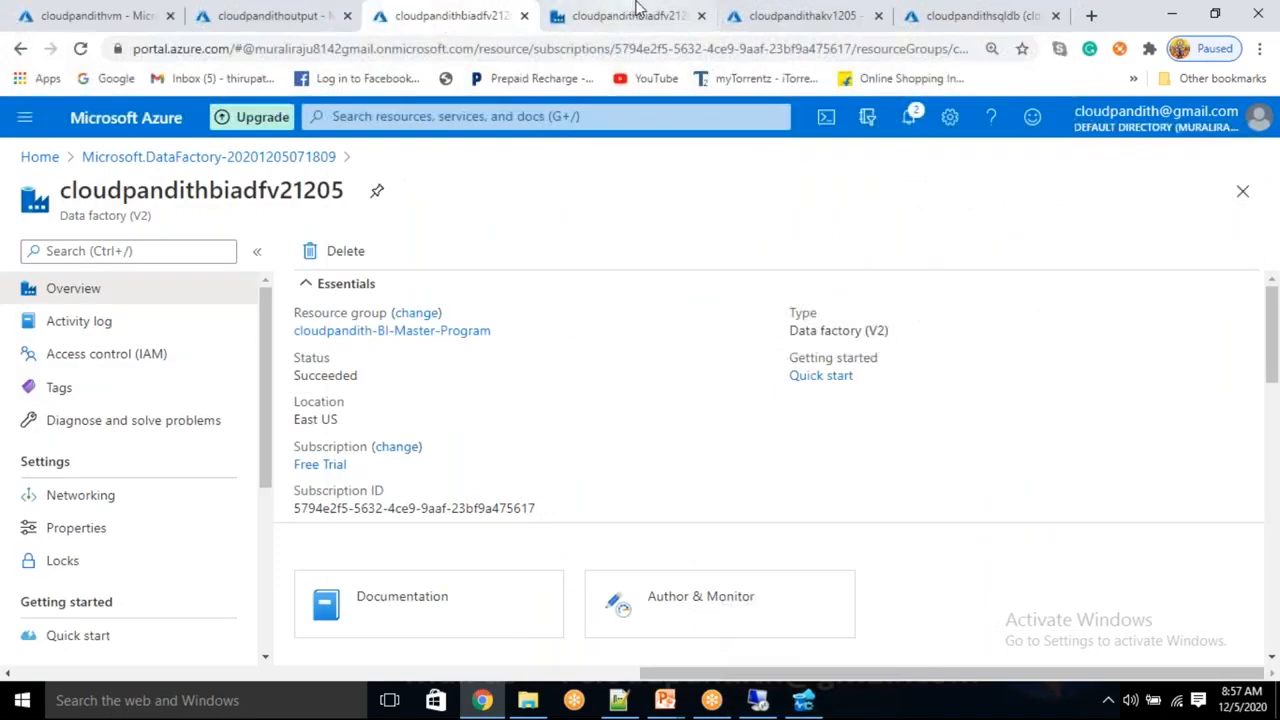
{"action": "left_click", "coordinate": [636, 15]}
{"action": "left_click", "coordinate": [760, 658]}
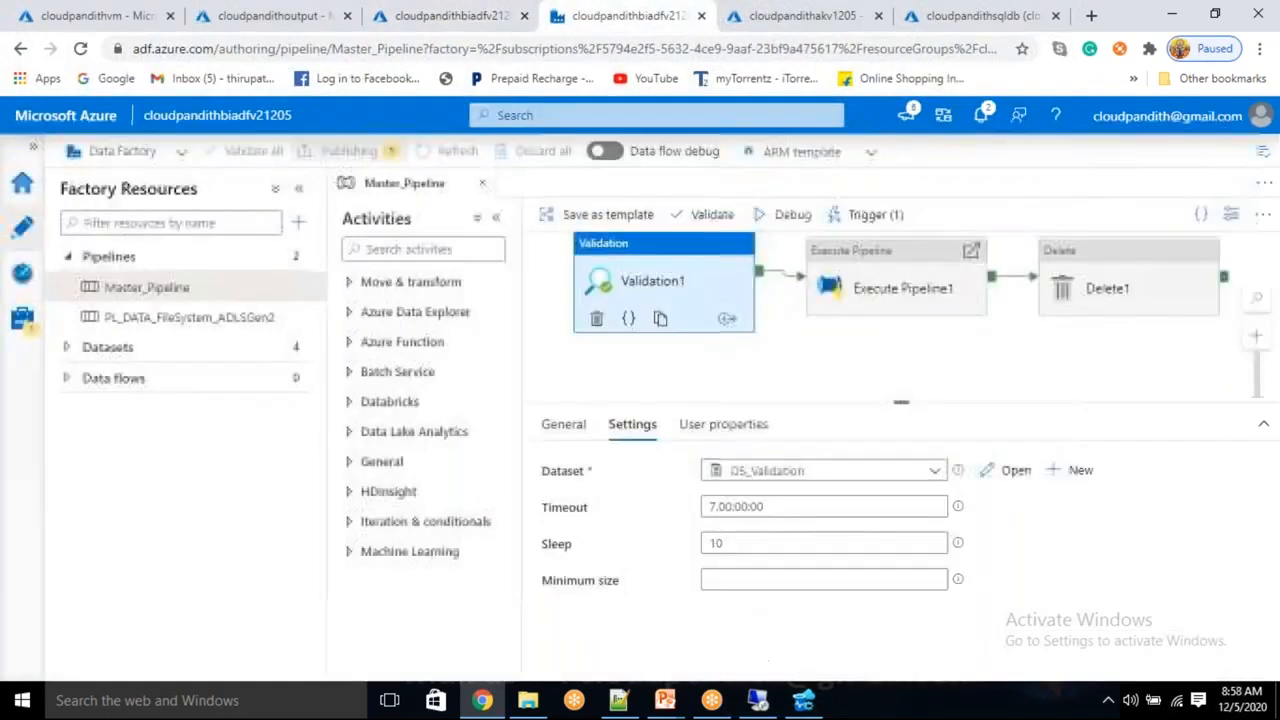
Reopen the cloudpandithoutput container from the storage account and refresh it to confirm it's still empty
{"action": "left_click", "coordinate": [311, 12]}
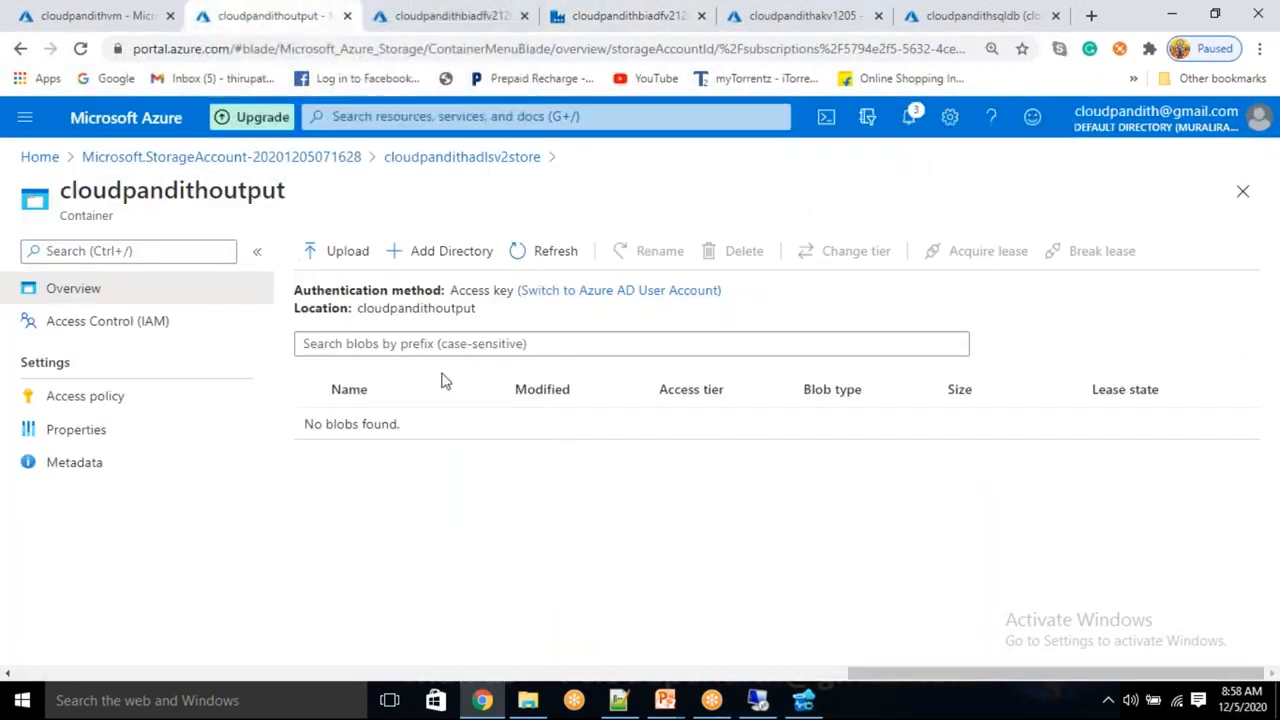
{"action": "left_click", "coordinate": [460, 160]}
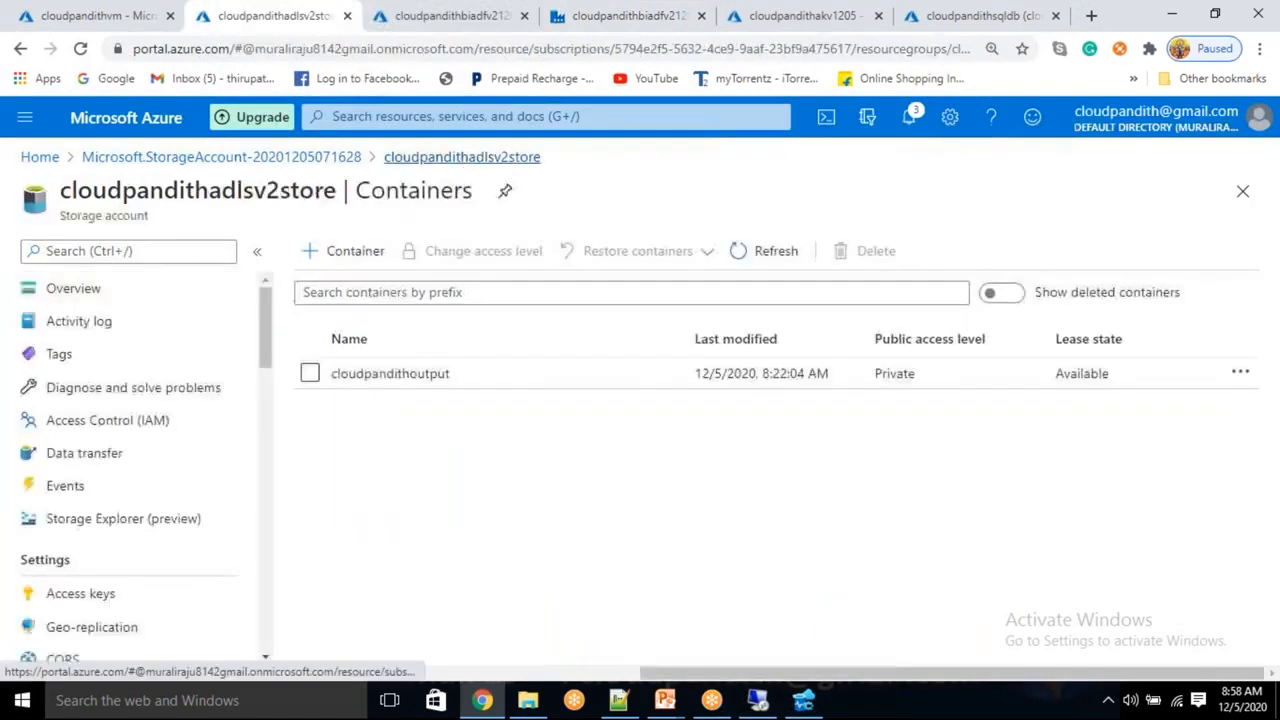
{"action": "left_click", "coordinate": [410, 385]}
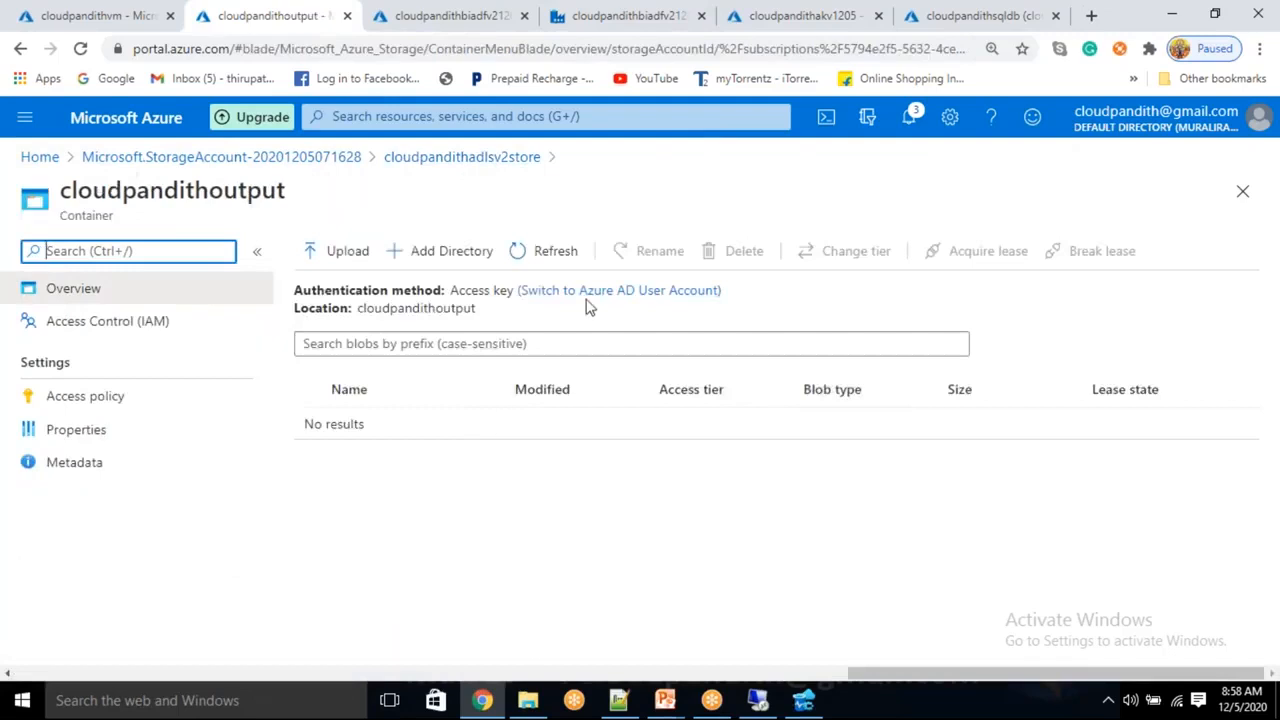
{"action": "left_click", "coordinate": [563, 257]}
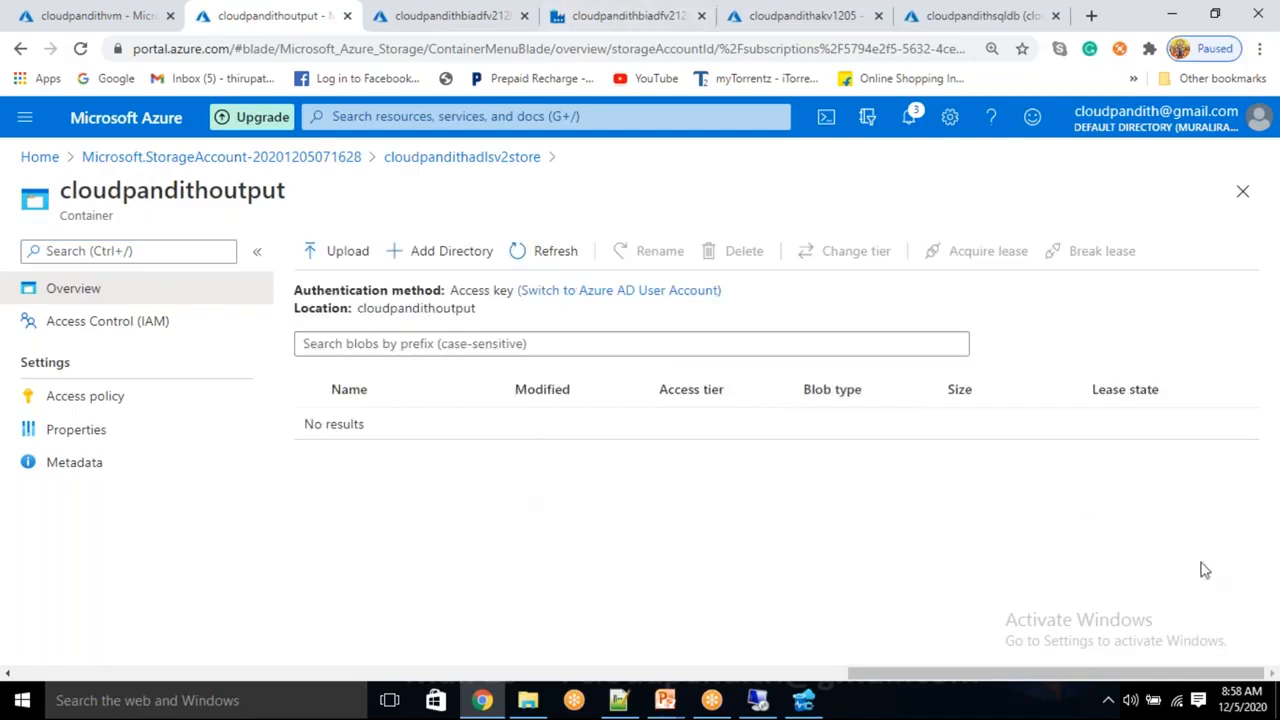
{"action": "left_click", "coordinate": [1246, 708]}
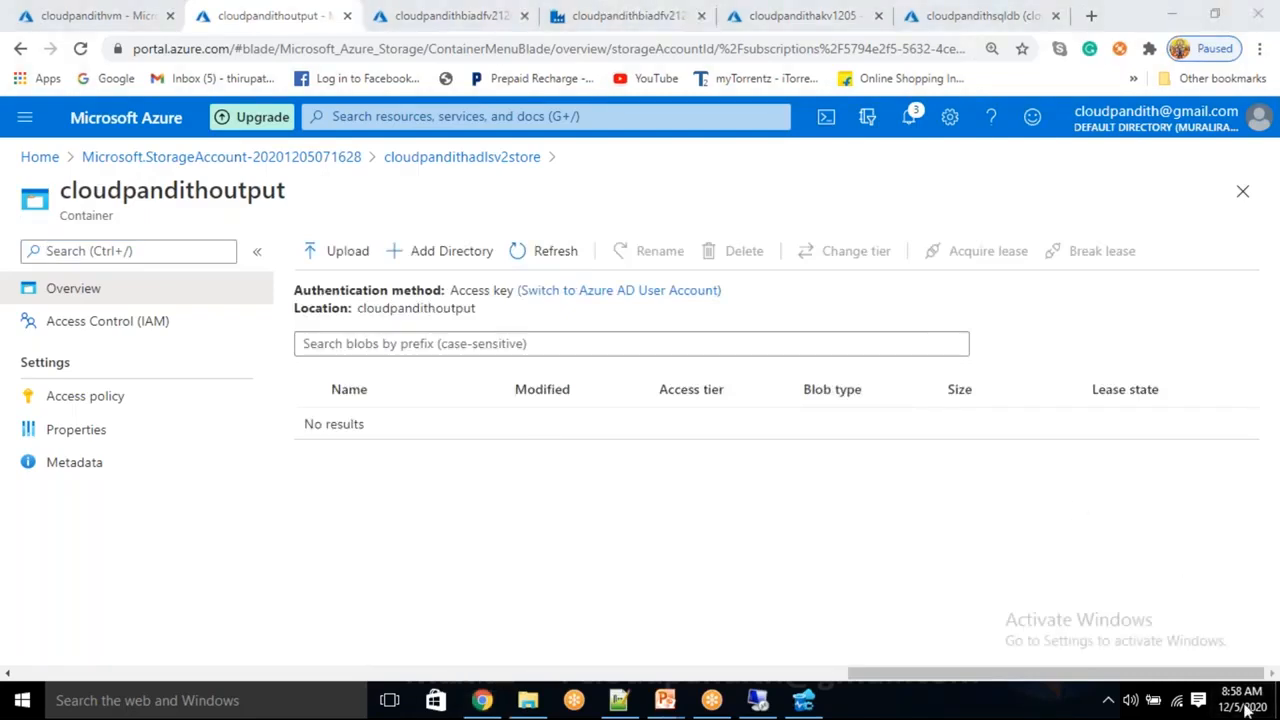
{"action": "left_click", "coordinate": [628, 12]}
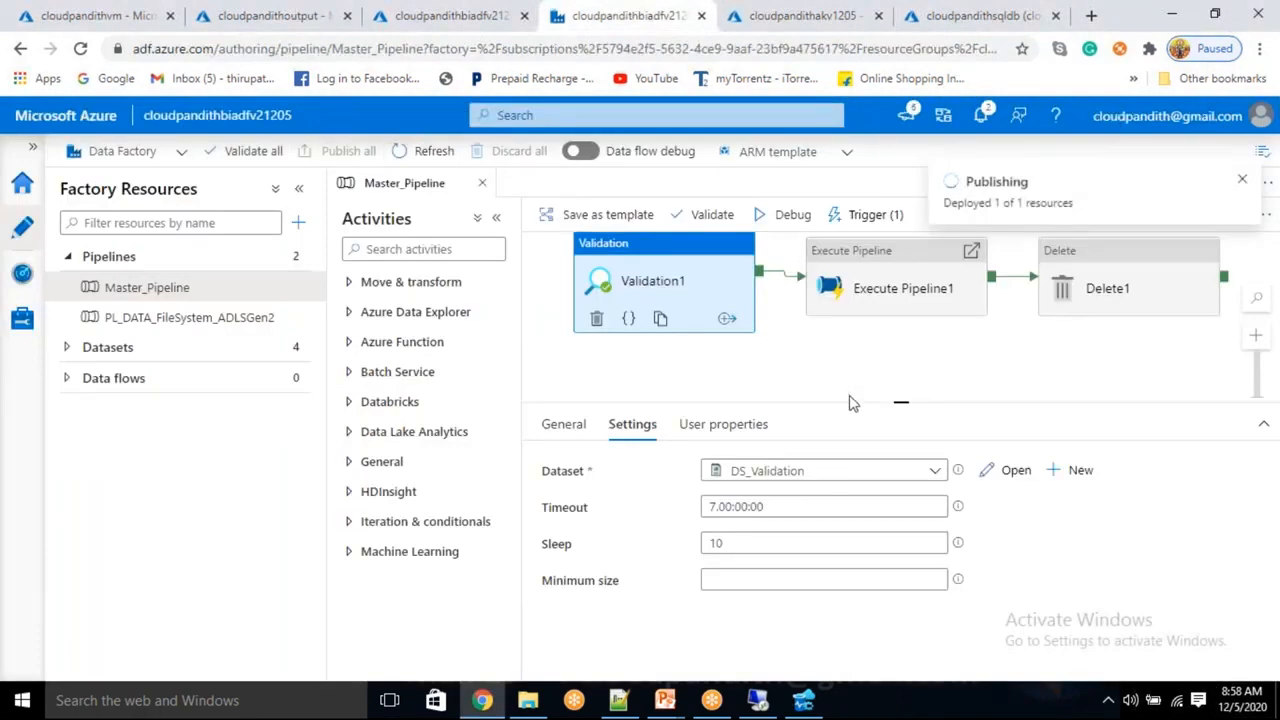
Enlarge and pan the Master_Pipeline canvas while publishing finishes, then deselect Validation1
{"action": "left_click_drag", "start_coordinate": [900, 401], "coordinate": [900, 425]}
{"action": "left_click_drag", "start_coordinate": [865, 360], "coordinate": [859, 375]}
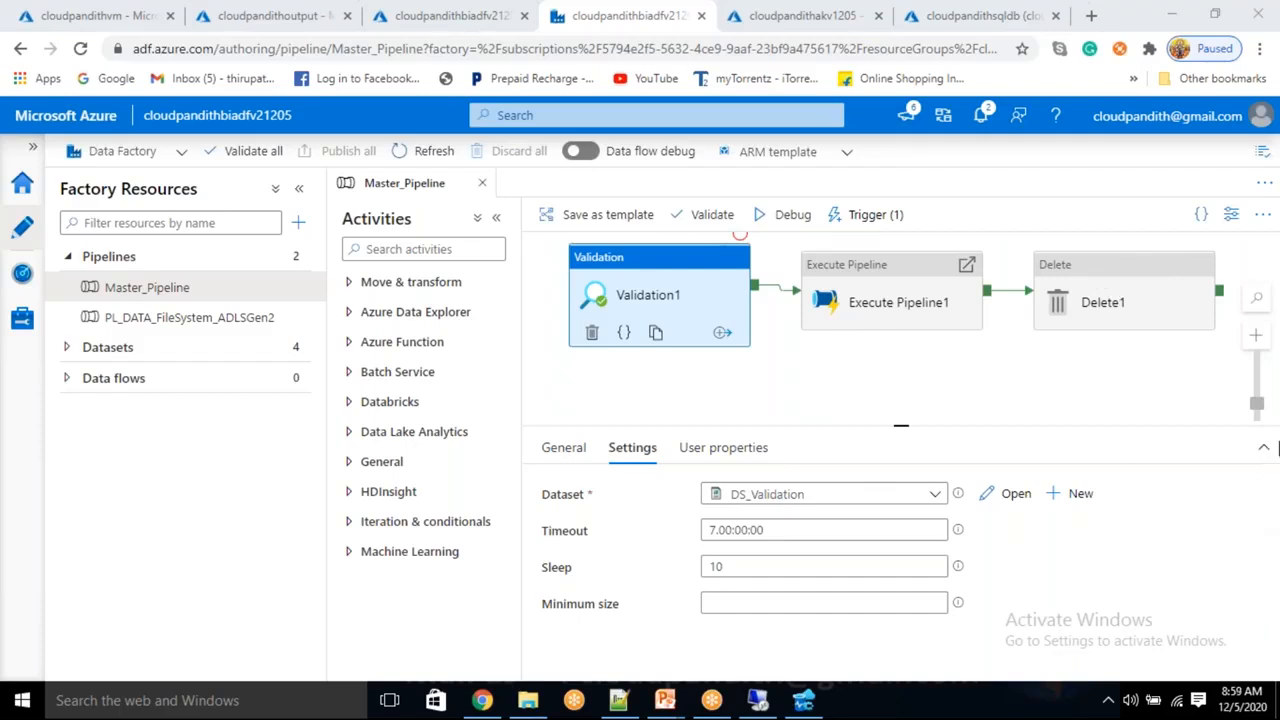
{"action": "left_click", "coordinate": [785, 362]}
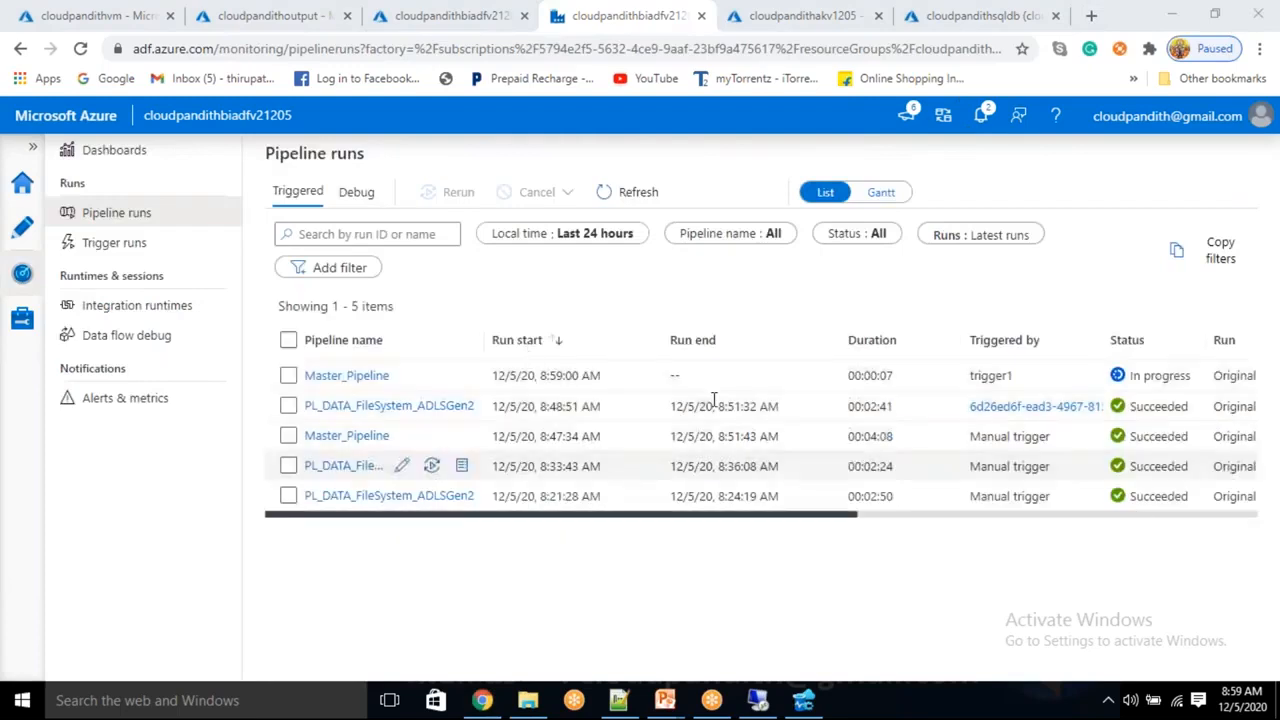
Open the in-progress Master_Pipeline run and select Validation1 to follow its status
{"action": "left_click", "coordinate": [368, 377]}
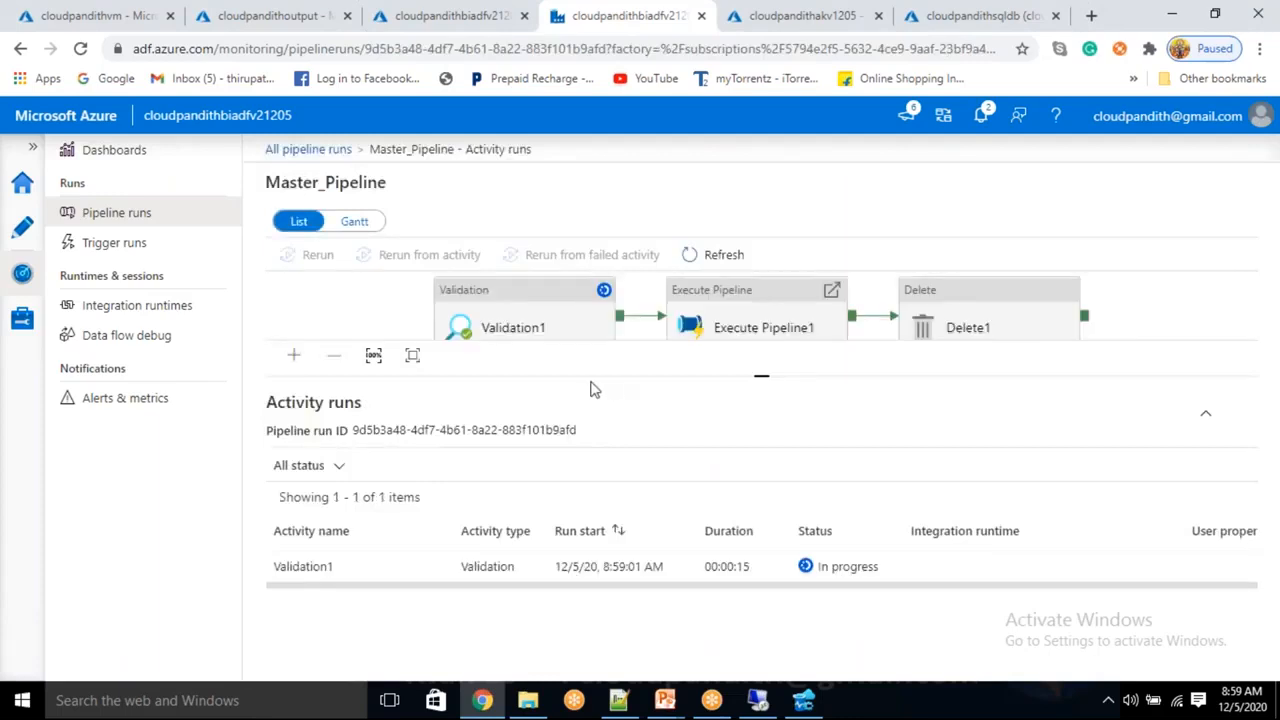
{"action": "left_click", "coordinate": [726, 257]}
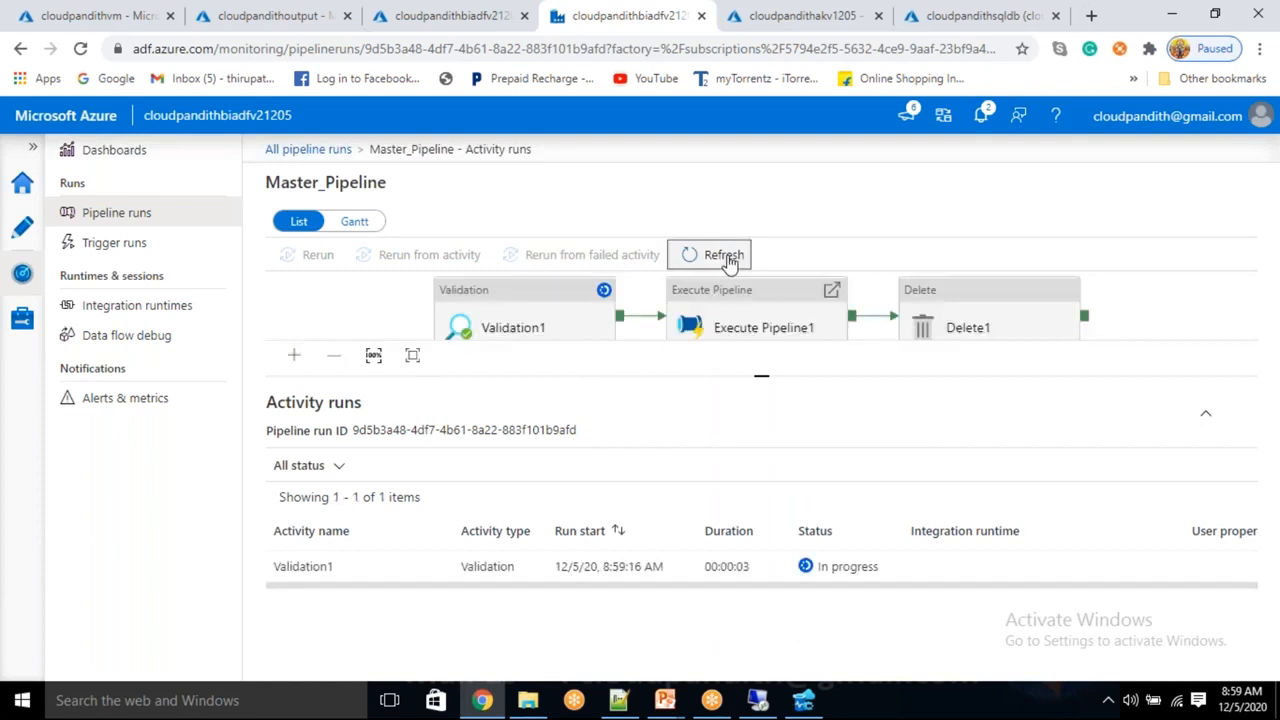
{"action": "left_click", "coordinate": [728, 257]}
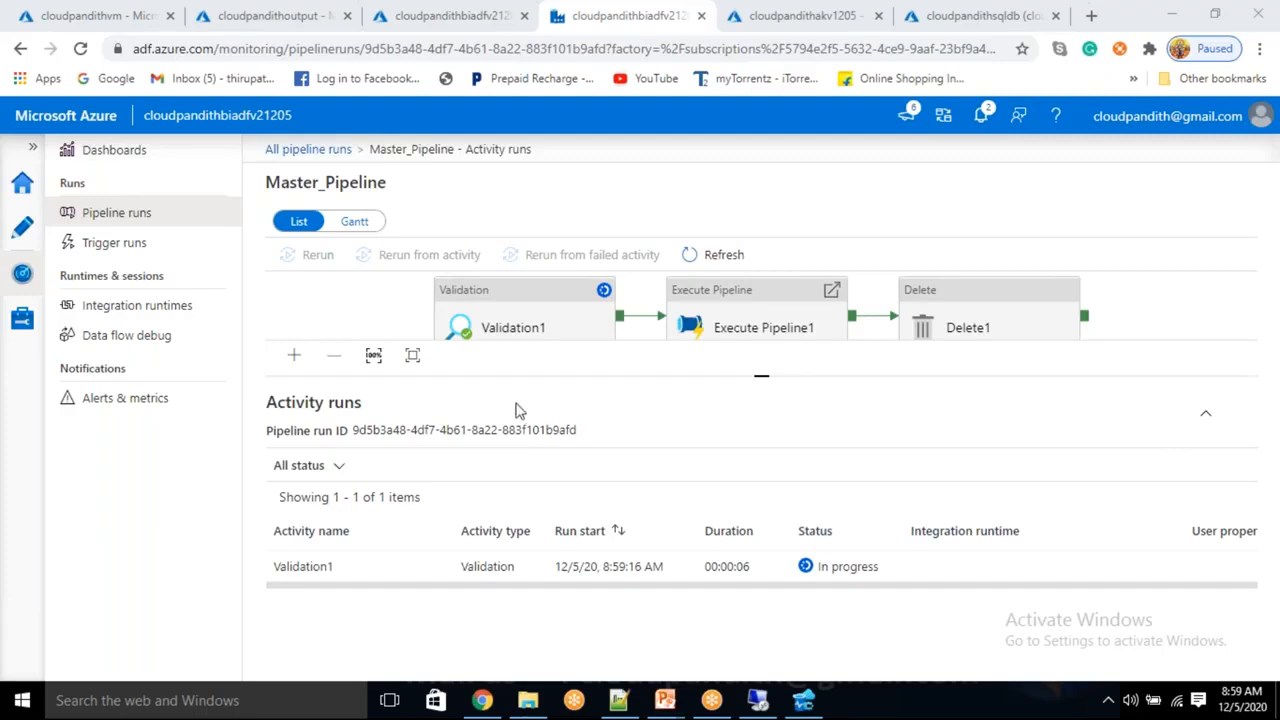
{"action": "left_click", "coordinate": [535, 325]}
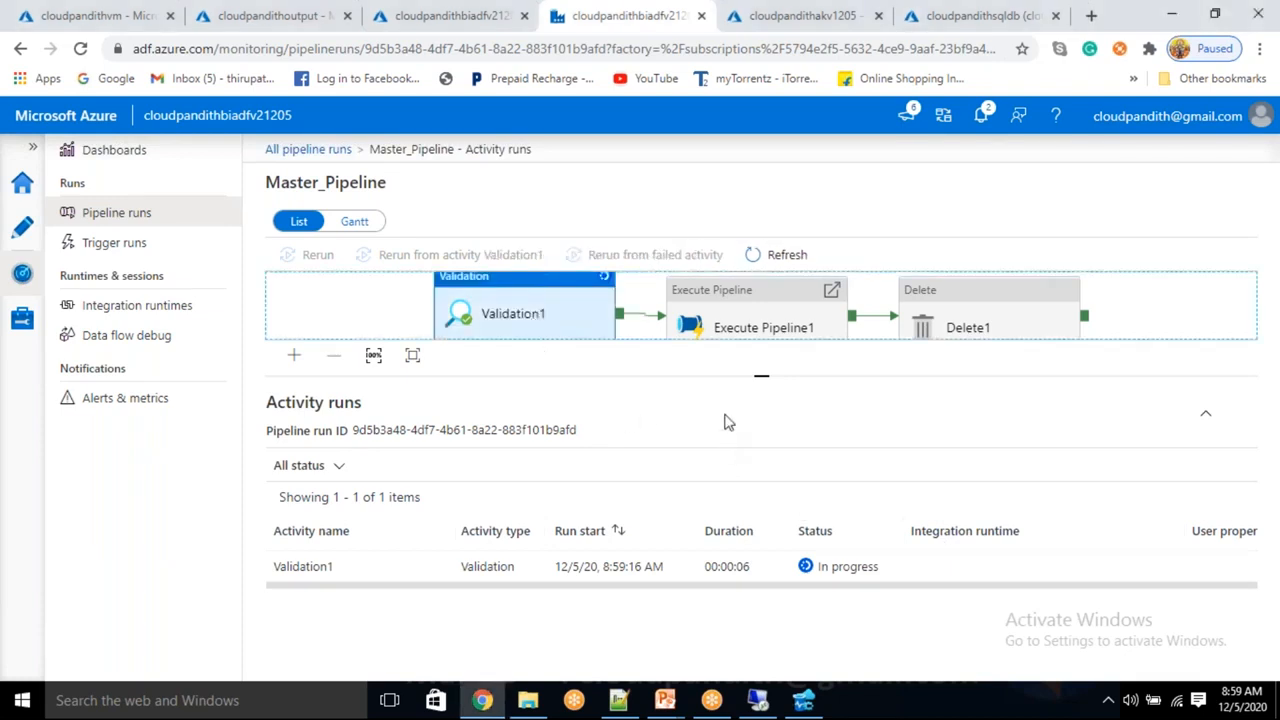
{"action": "left_click", "coordinate": [768, 257]}
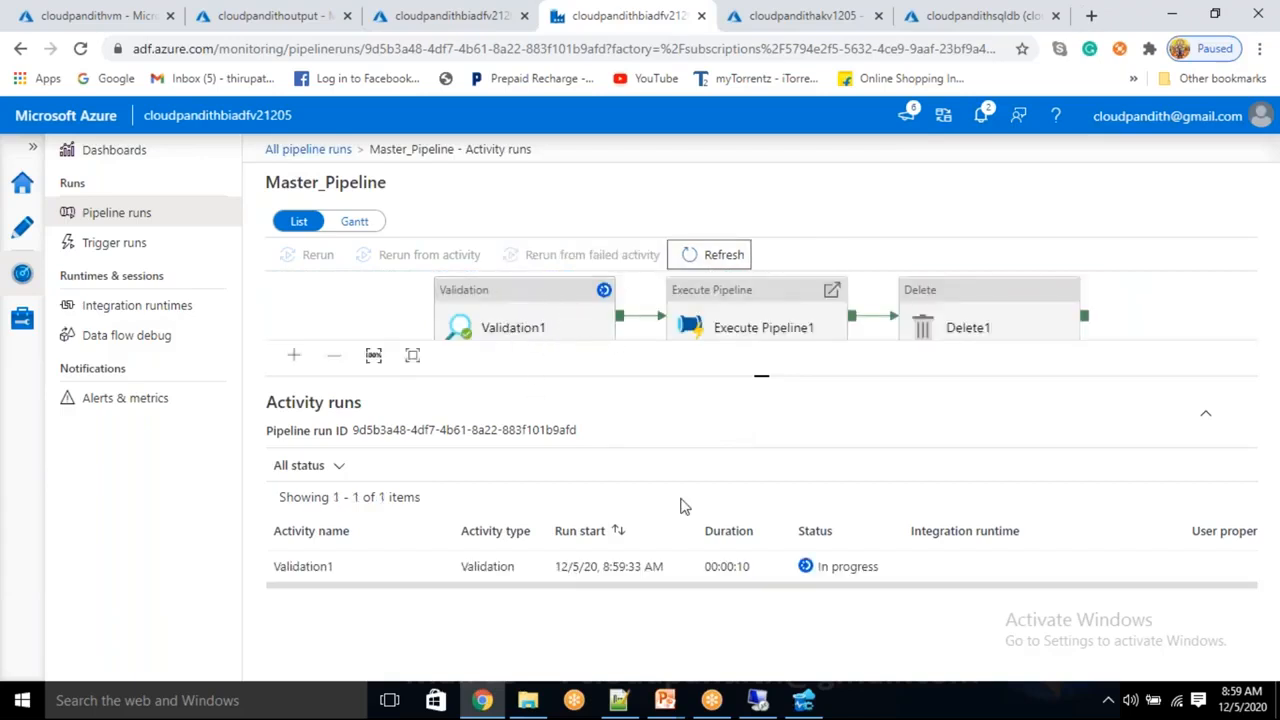
Keep refreshing while Validation1 stays in progress, then return to the remote VM session
{"action": "mouse_move", "coordinate": [770, 710]}
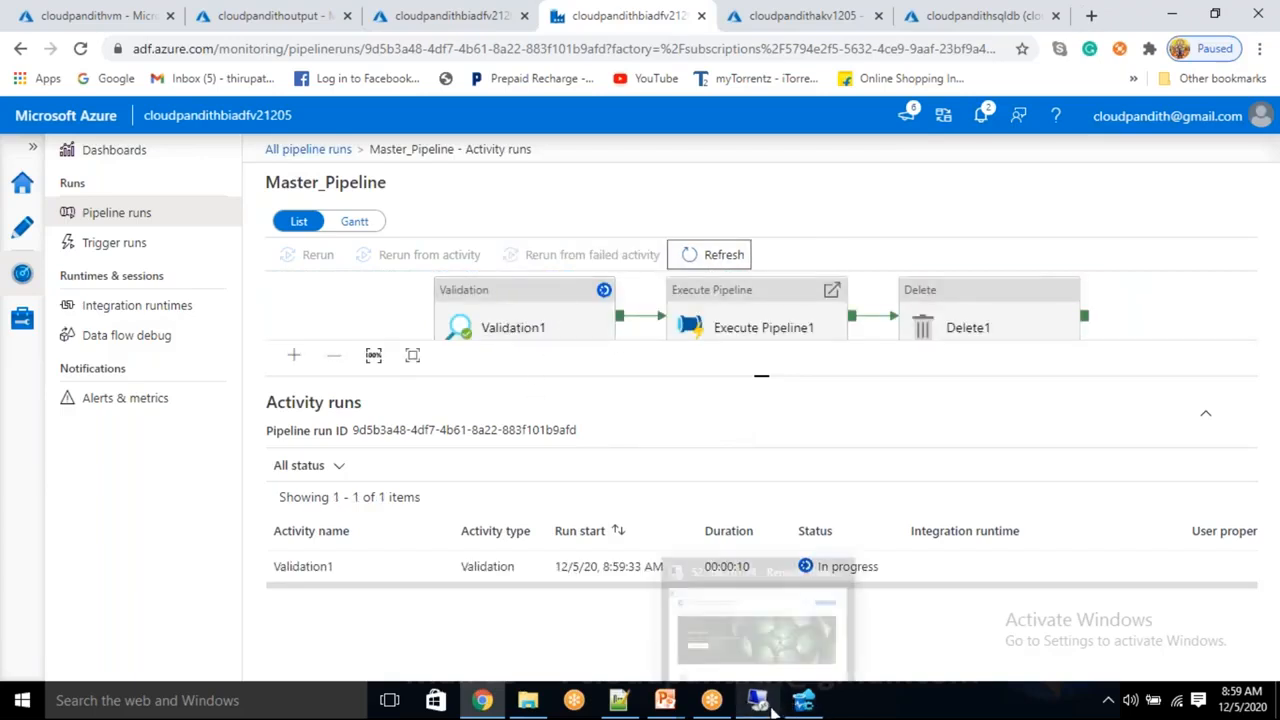
{"action": "left_click", "coordinate": [733, 268]}
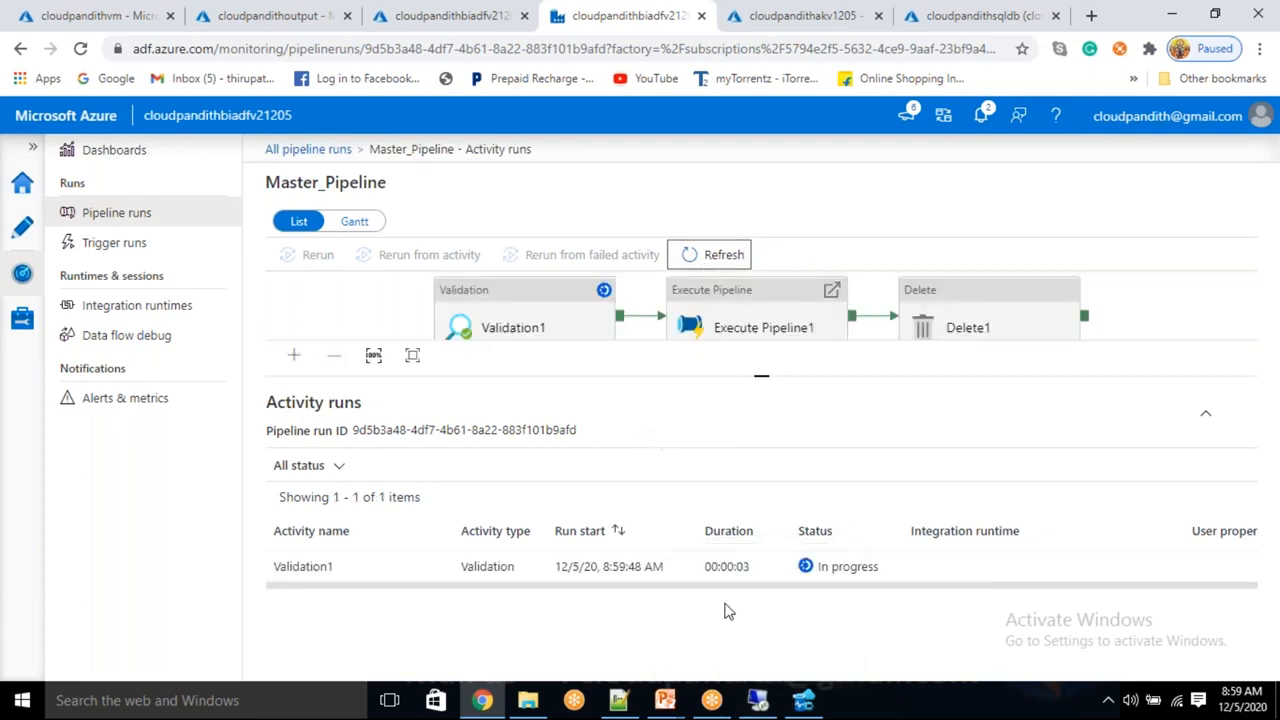
{"action": "left_click", "coordinate": [688, 262]}
{"action": "left_click", "coordinate": [714, 255]}
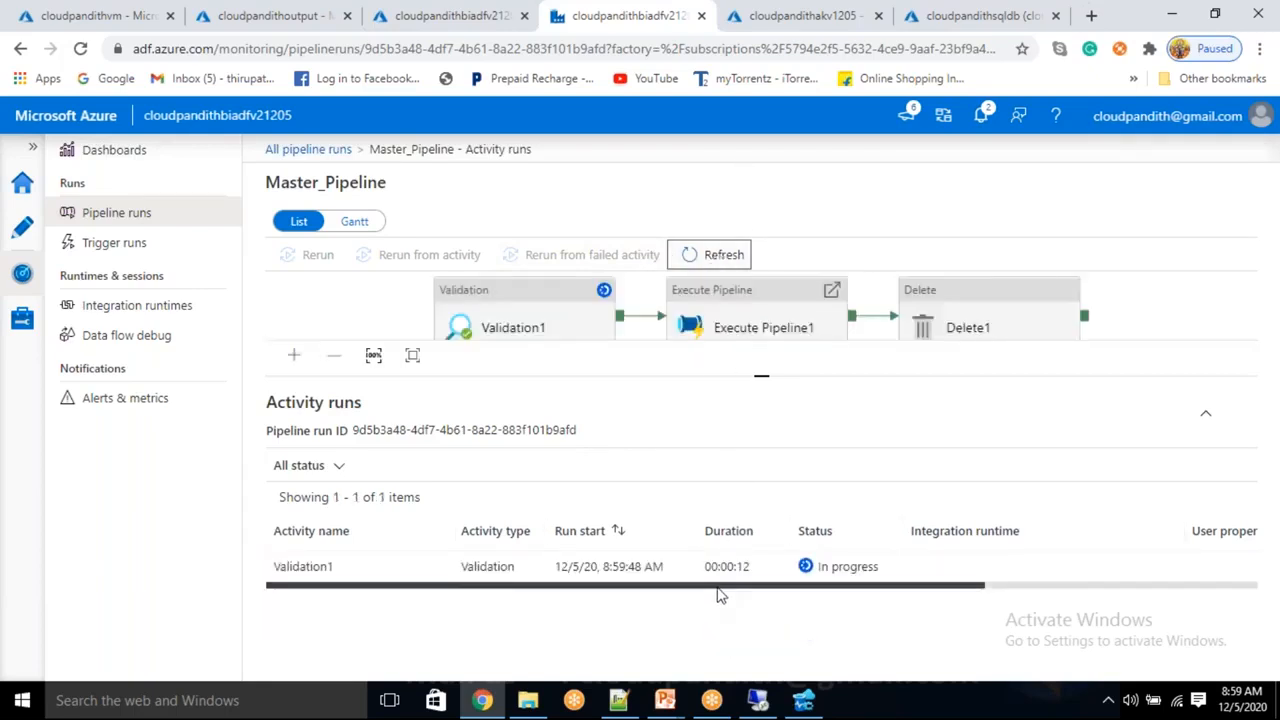
{"action": "left_click", "coordinate": [714, 255]}
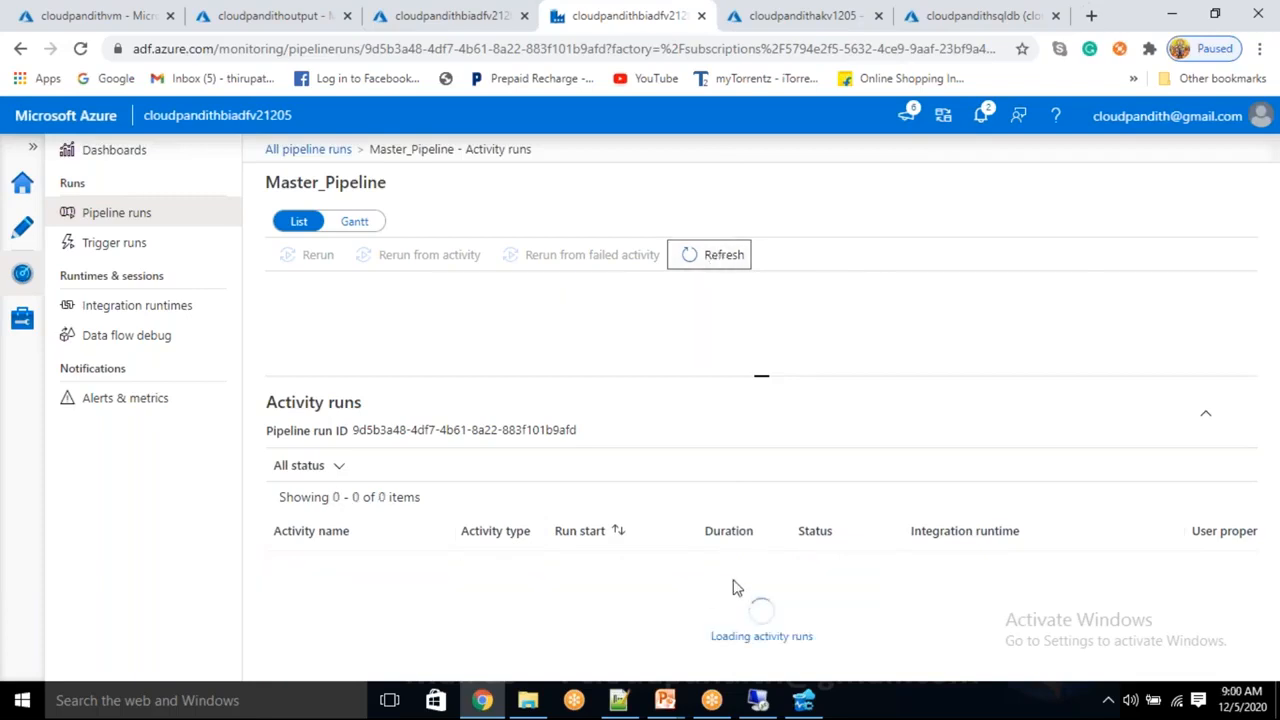
{"action": "left_click", "coordinate": [714, 255]}
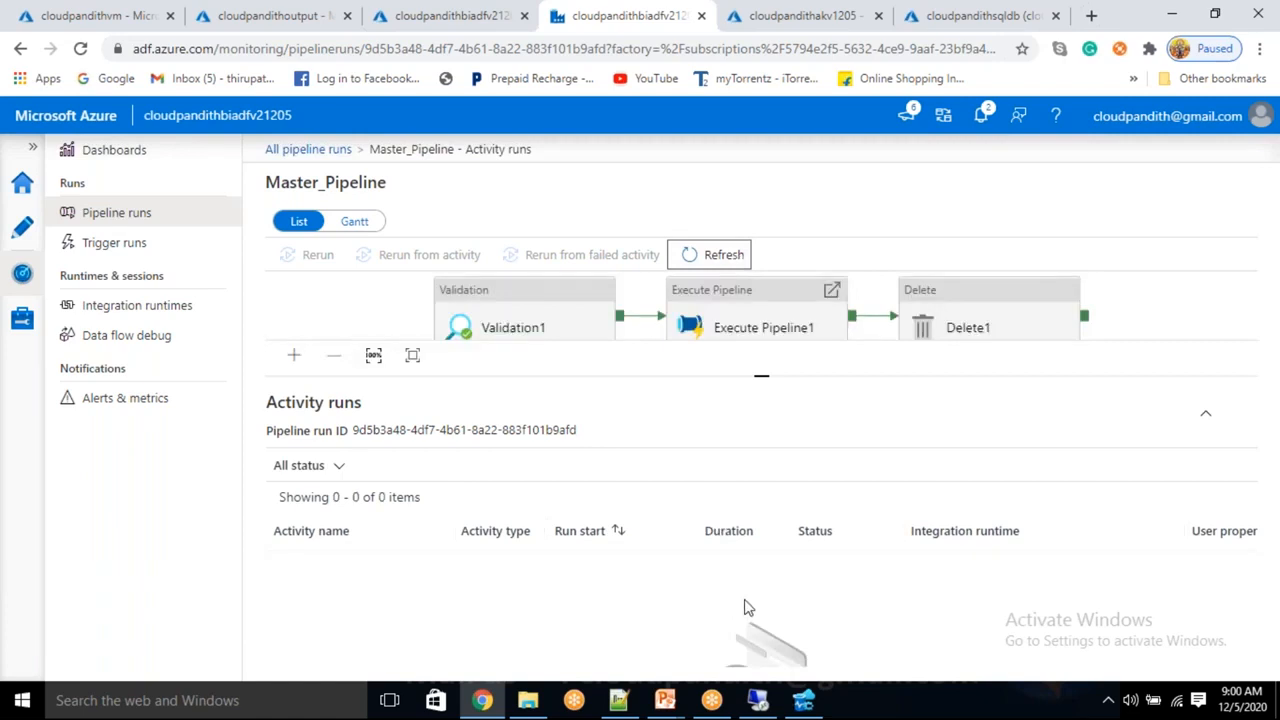
{"action": "left_click", "coordinate": [722, 256]}
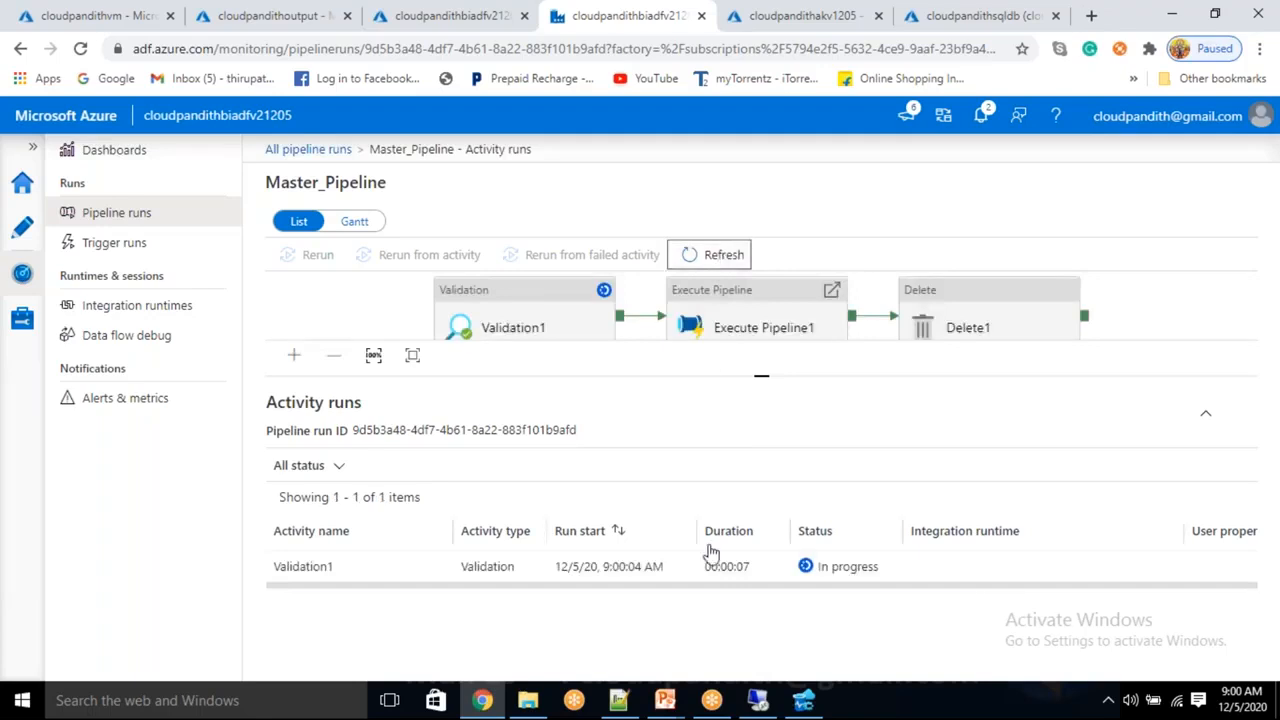
{"action": "left_click", "coordinate": [758, 700]}
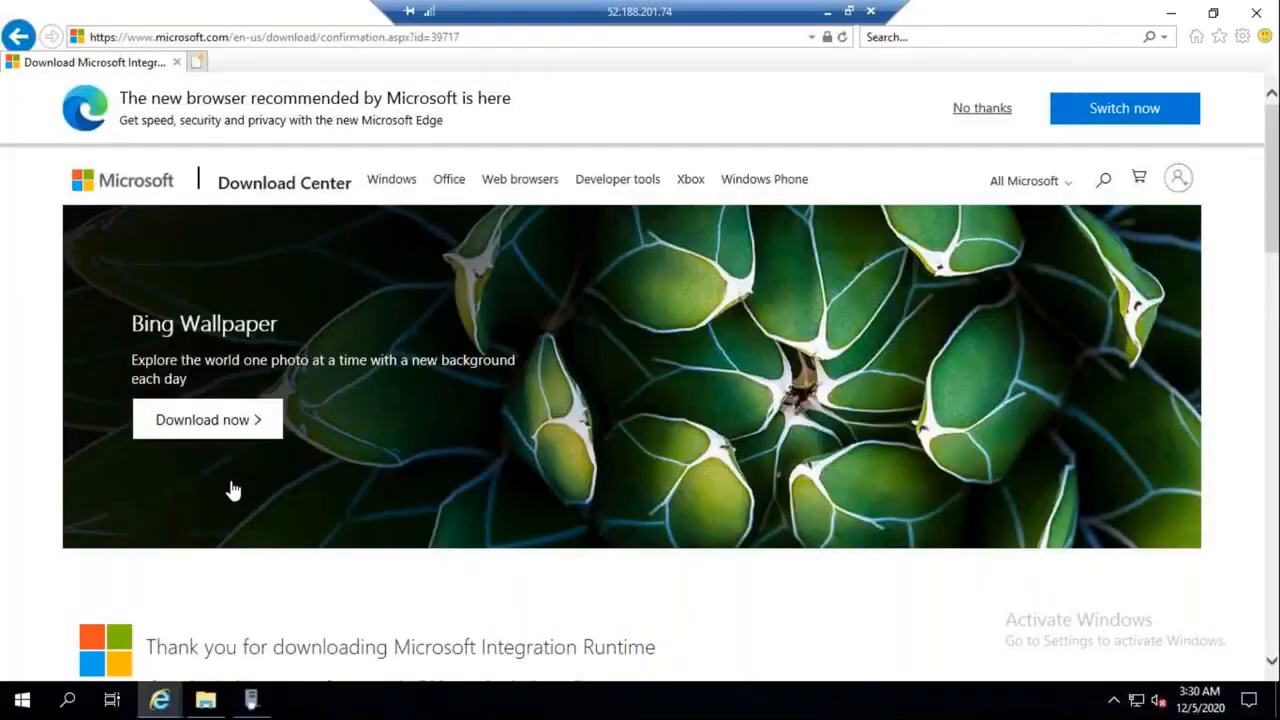
Copy the cust6 CSV file into the VM's C:\cloudpandith\success folder
{"action": "left_click", "coordinate": [206, 700]}
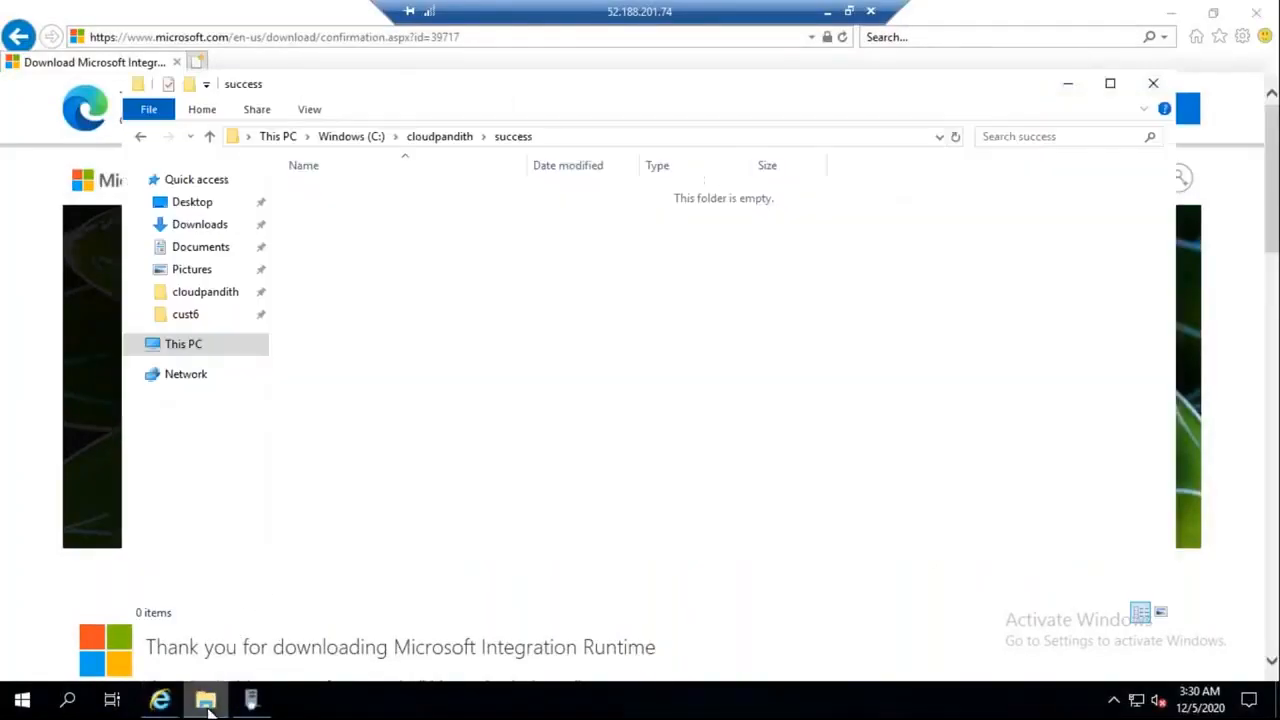
{"action": "left_click", "coordinate": [444, 137]}
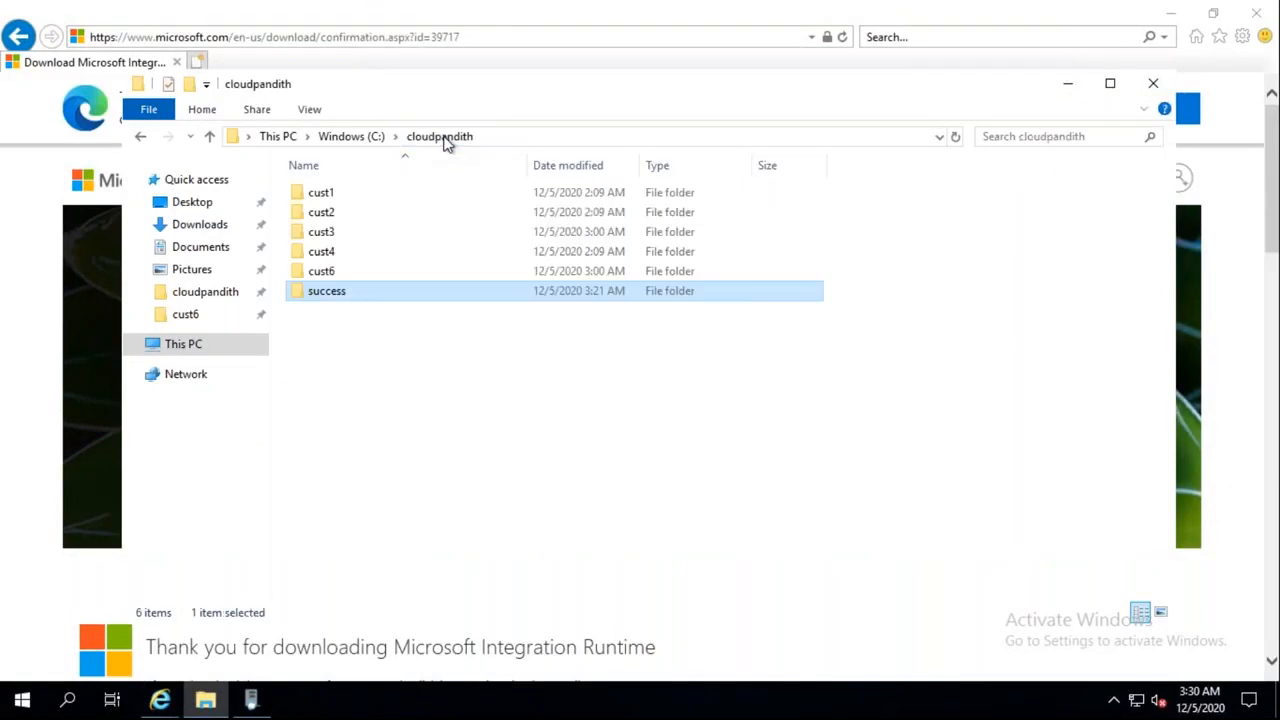
{"action": "double_click", "coordinate": [341, 273]}
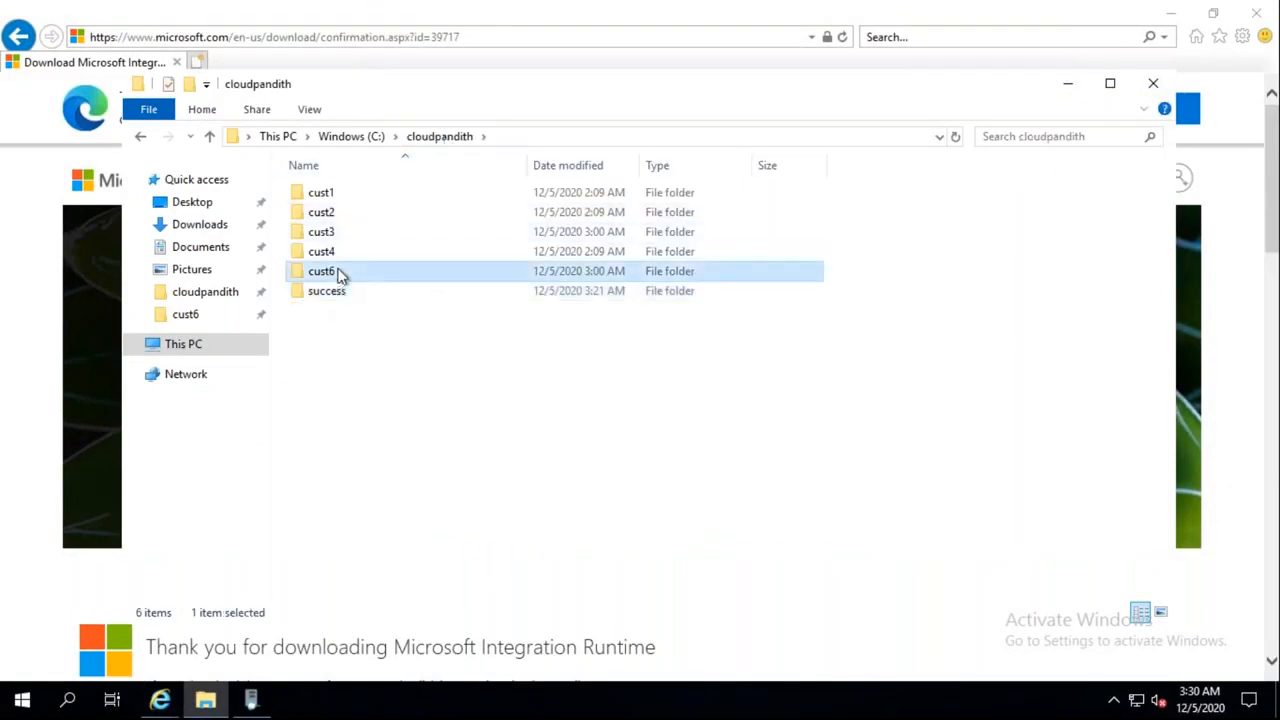
{"action": "left_click", "coordinate": [326, 195]}
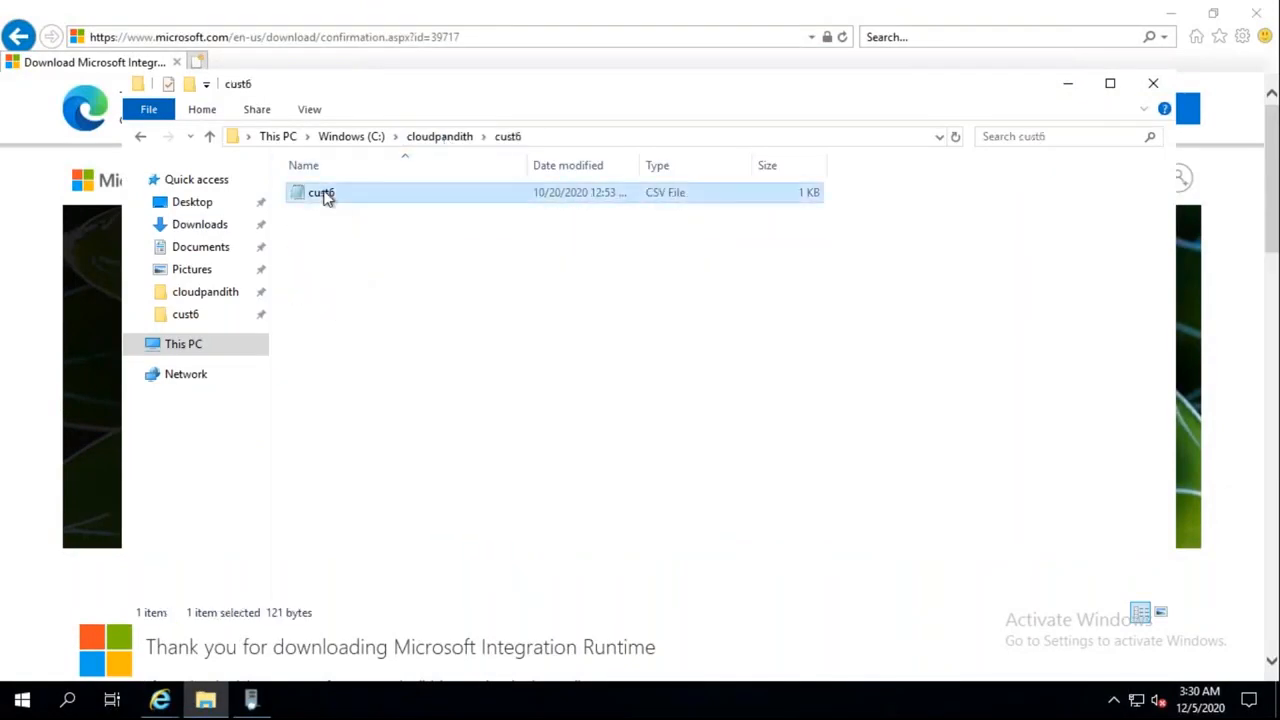
{"action": "left_click", "coordinate": [436, 138]}
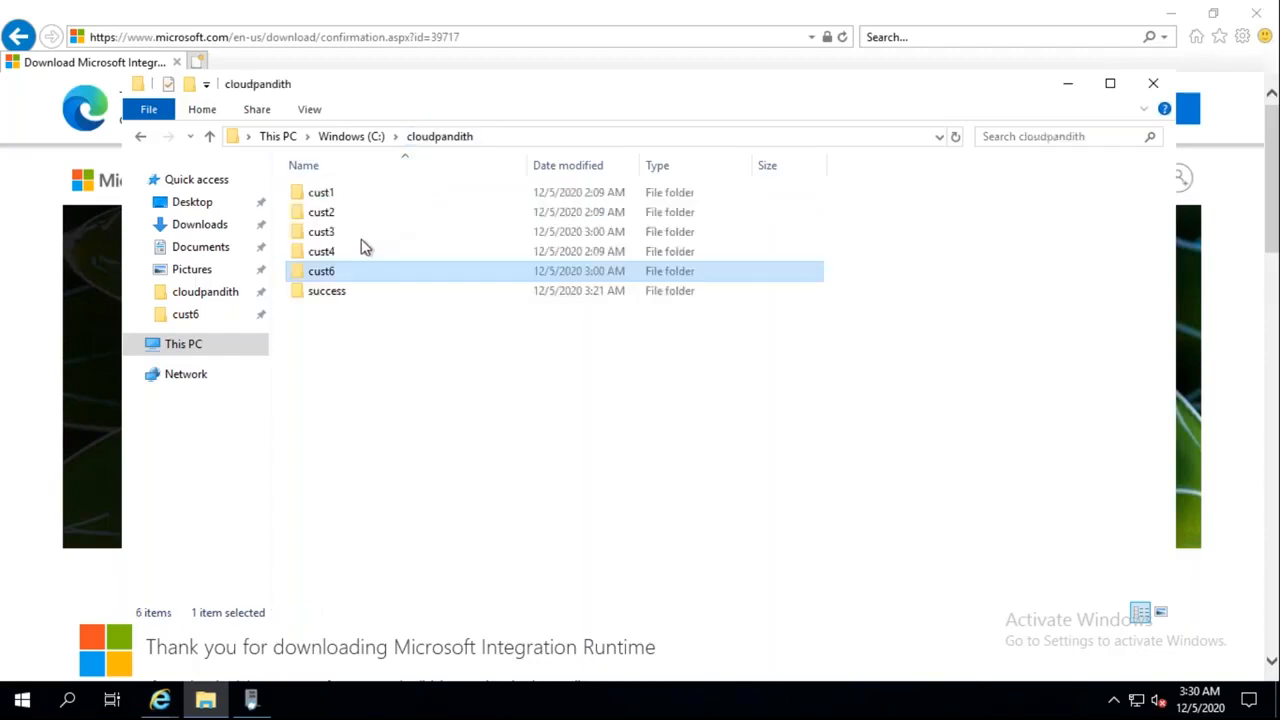
{"action": "double_click", "coordinate": [334, 292]}
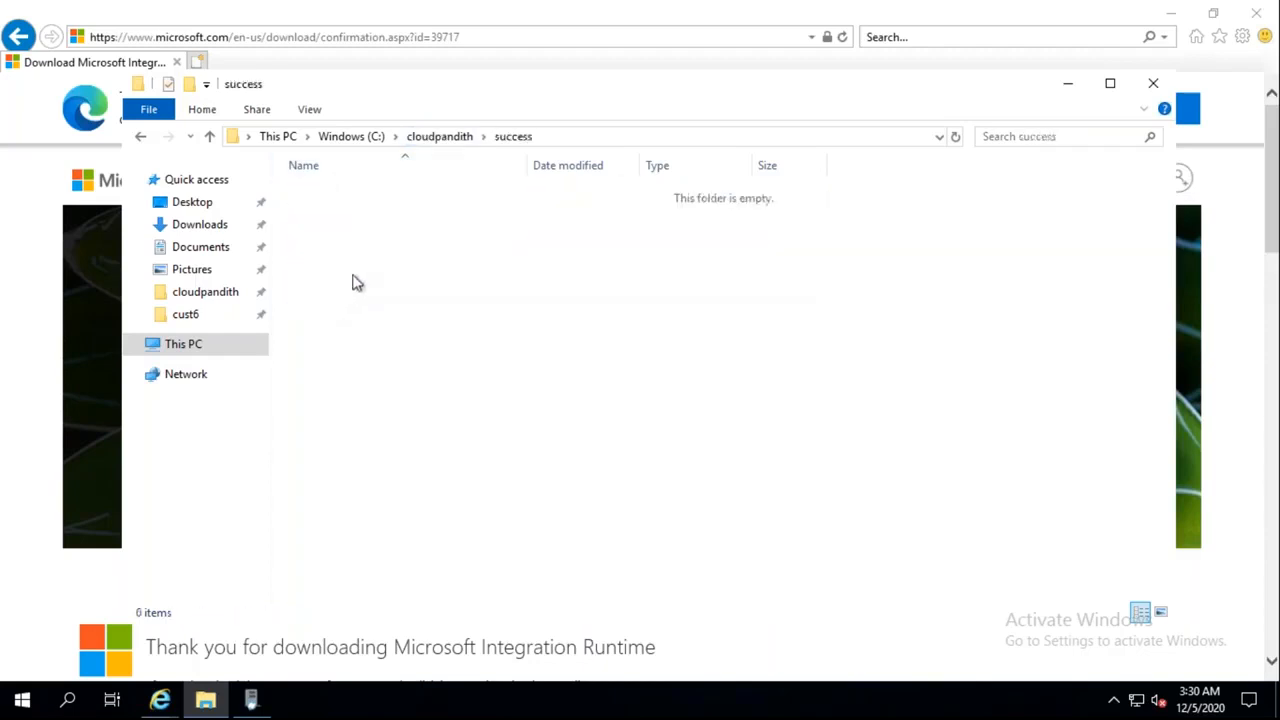
{"action": "key", "text": "ctrl+v"}
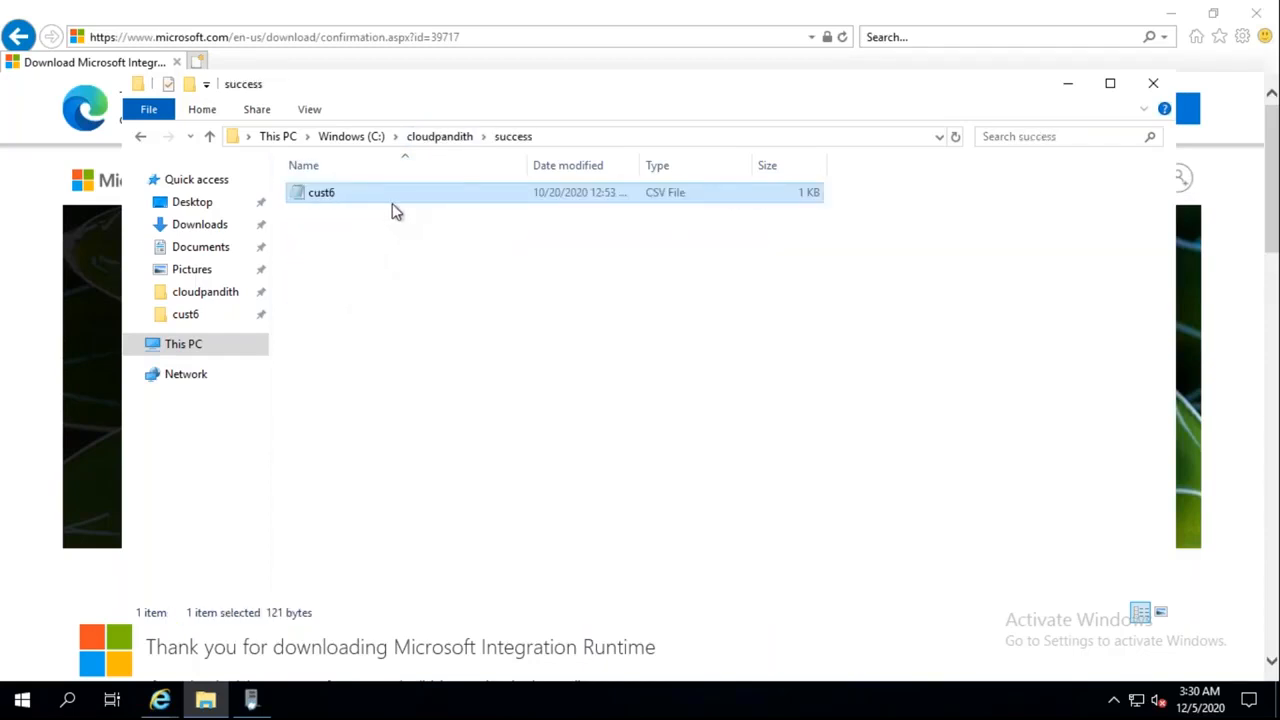
Rename the pasted cust6 file to success.csv and bring the download page forward
{"action": "right_click", "coordinate": [397, 205]}
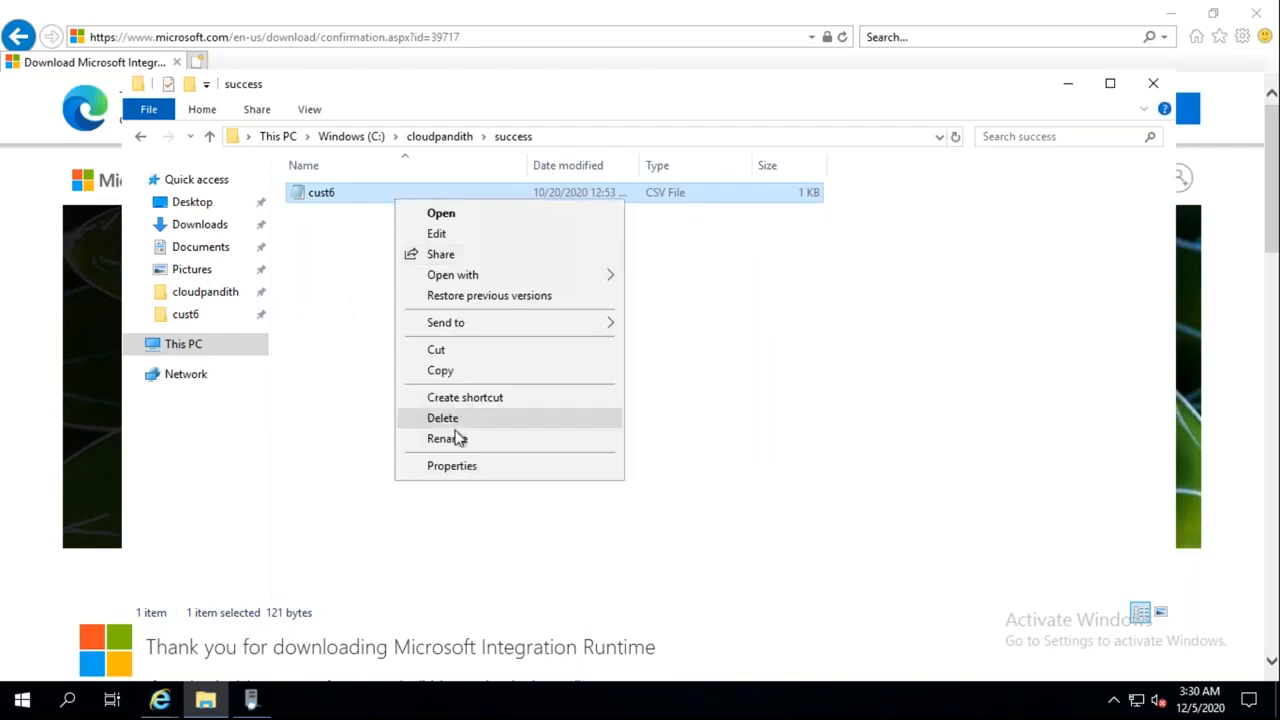
{"action": "left_click", "coordinate": [460, 434]}
{"action": "type", "text": "success.csv"}
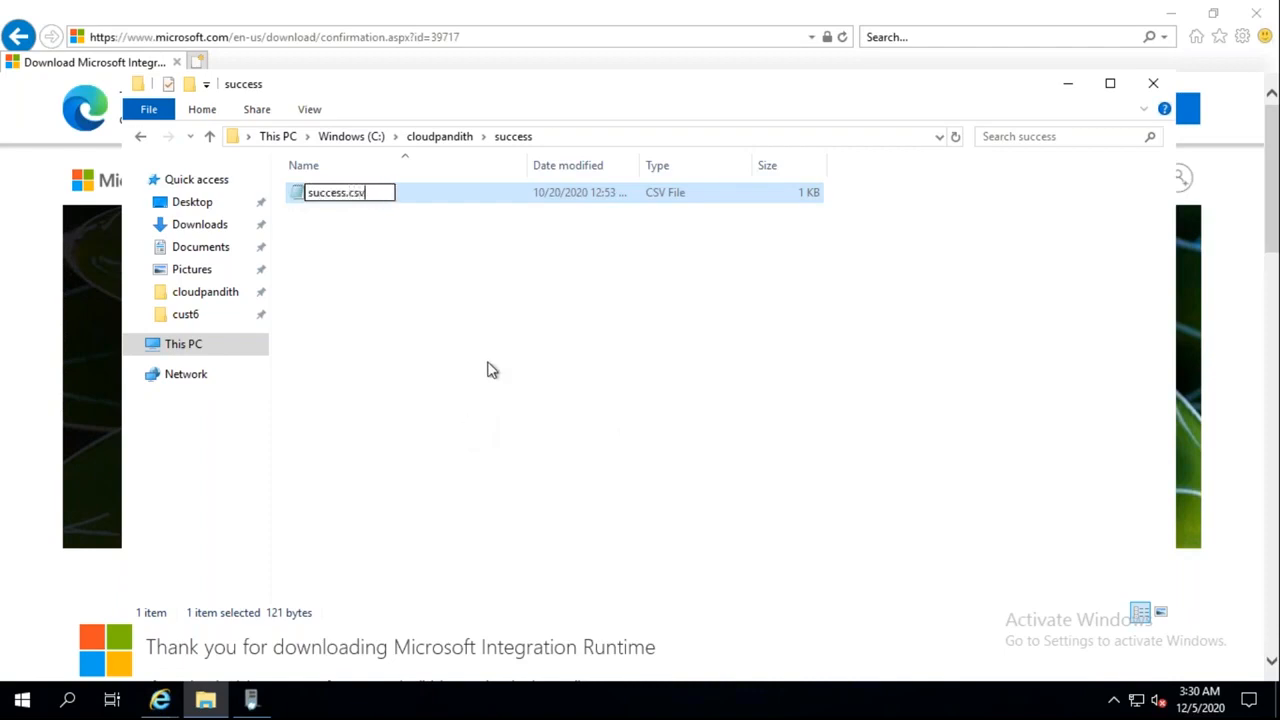
{"action": "left_click", "coordinate": [450, 325]}
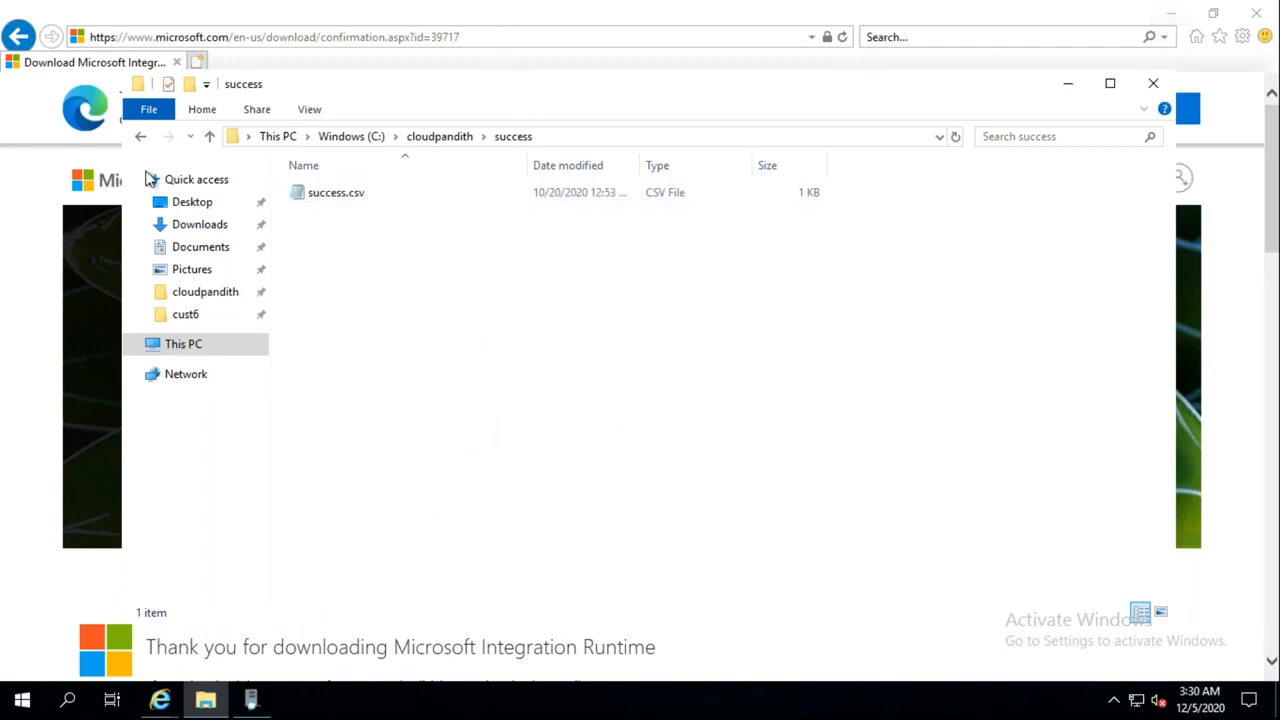
{"action": "left_click", "coordinate": [626, 73]}
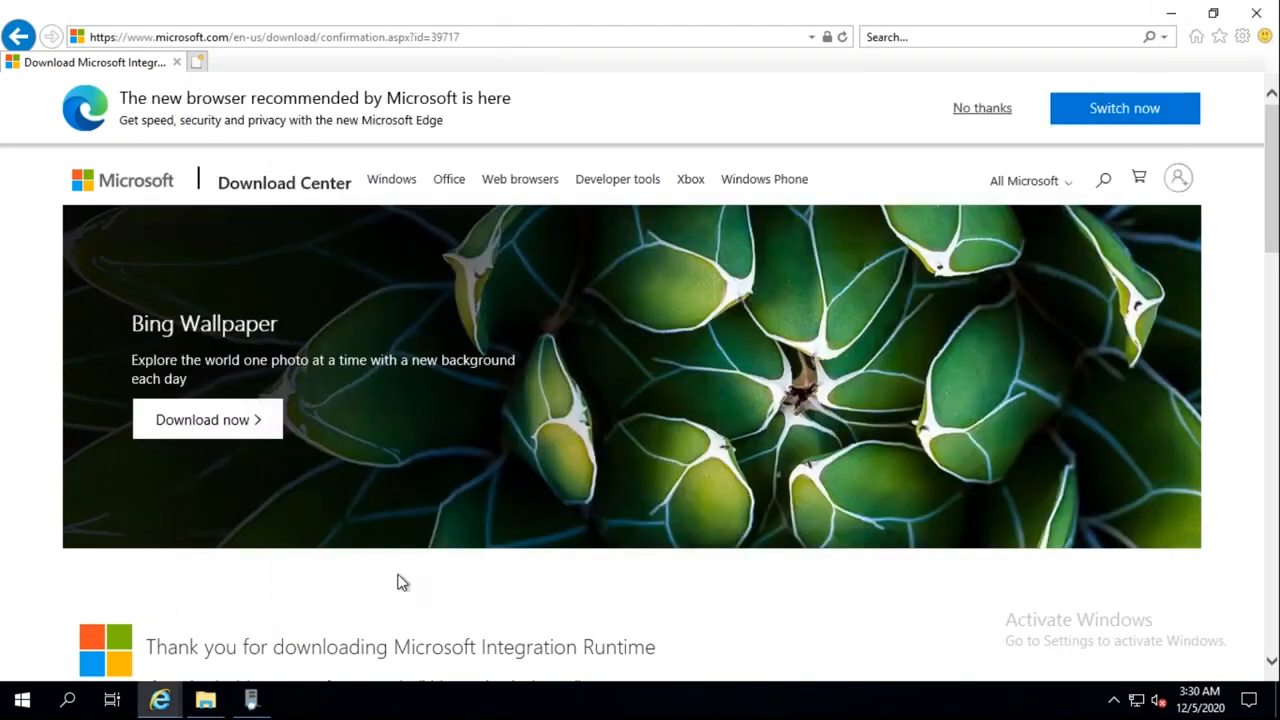
Refresh Master_Pipeline's activity runs repeatedly while Validation1 (started 9:01:11 AM) stays in progress, then return to the VM
{"action": "mouse_move", "coordinate": [757, 9]}
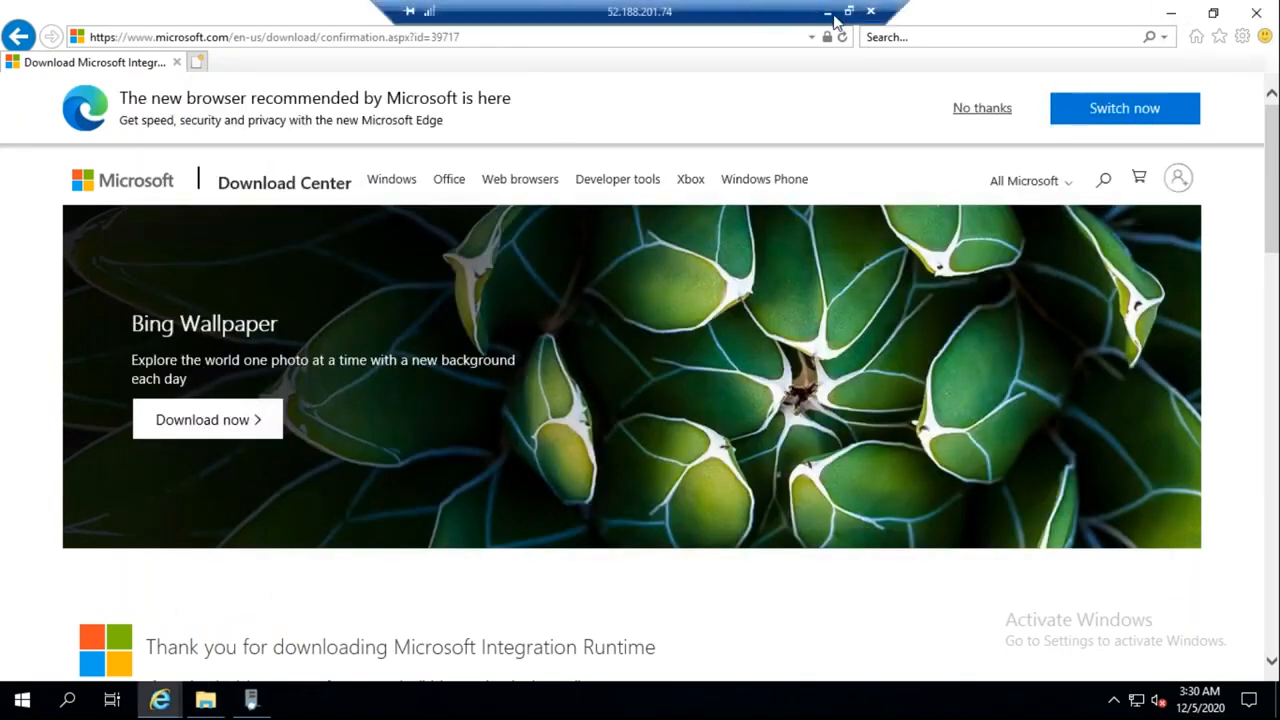
{"action": "left_click", "coordinate": [829, 13]}
{"action": "left_click", "coordinate": [721, 256]}
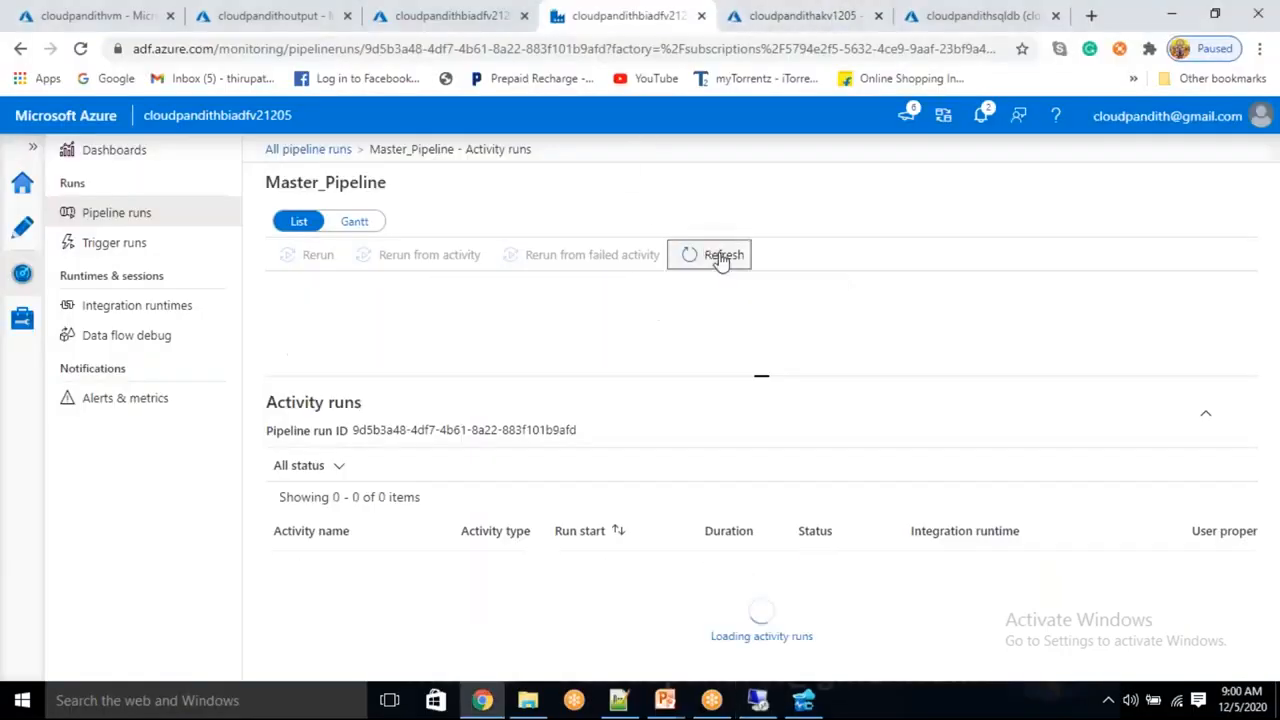
{"action": "left_click", "coordinate": [721, 256]}
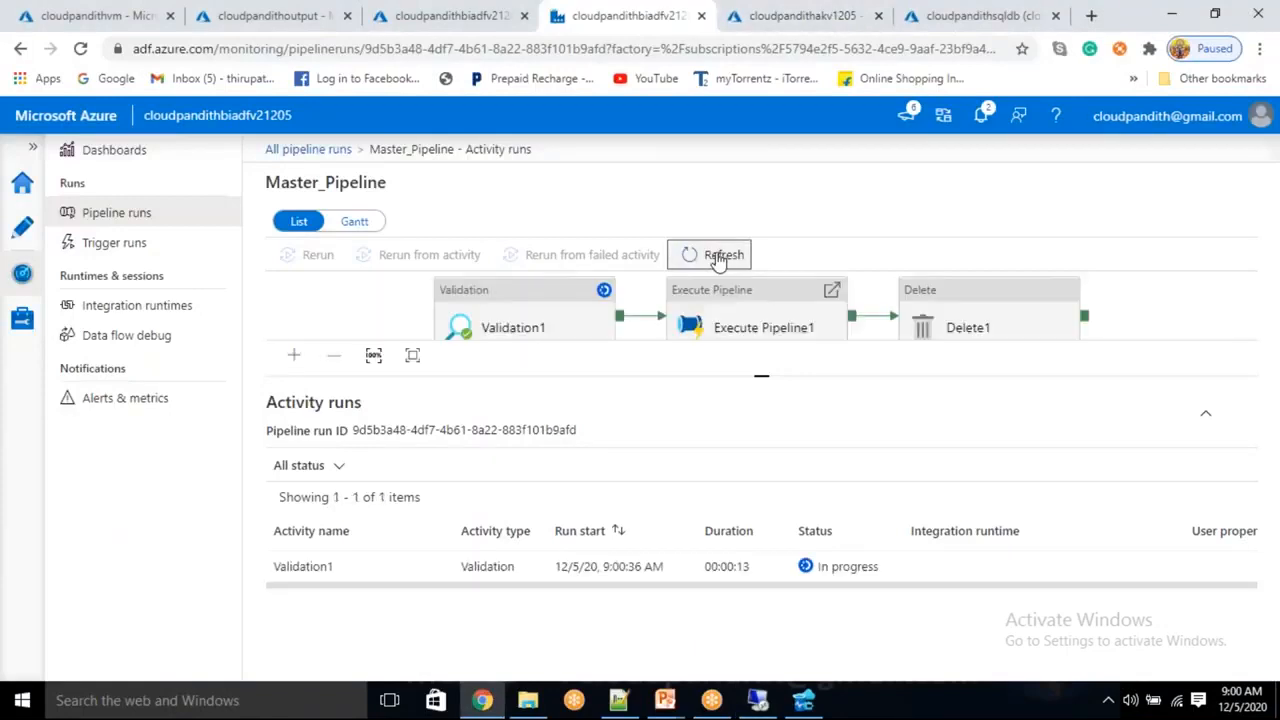
{"action": "left_click", "coordinate": [718, 257]}
{"action": "left_click", "coordinate": [717, 257]}
{"action": "left_click", "coordinate": [716, 257]}
{"action": "left_click", "coordinate": [716, 257]}
{"action": "left_click", "coordinate": [716, 257]}
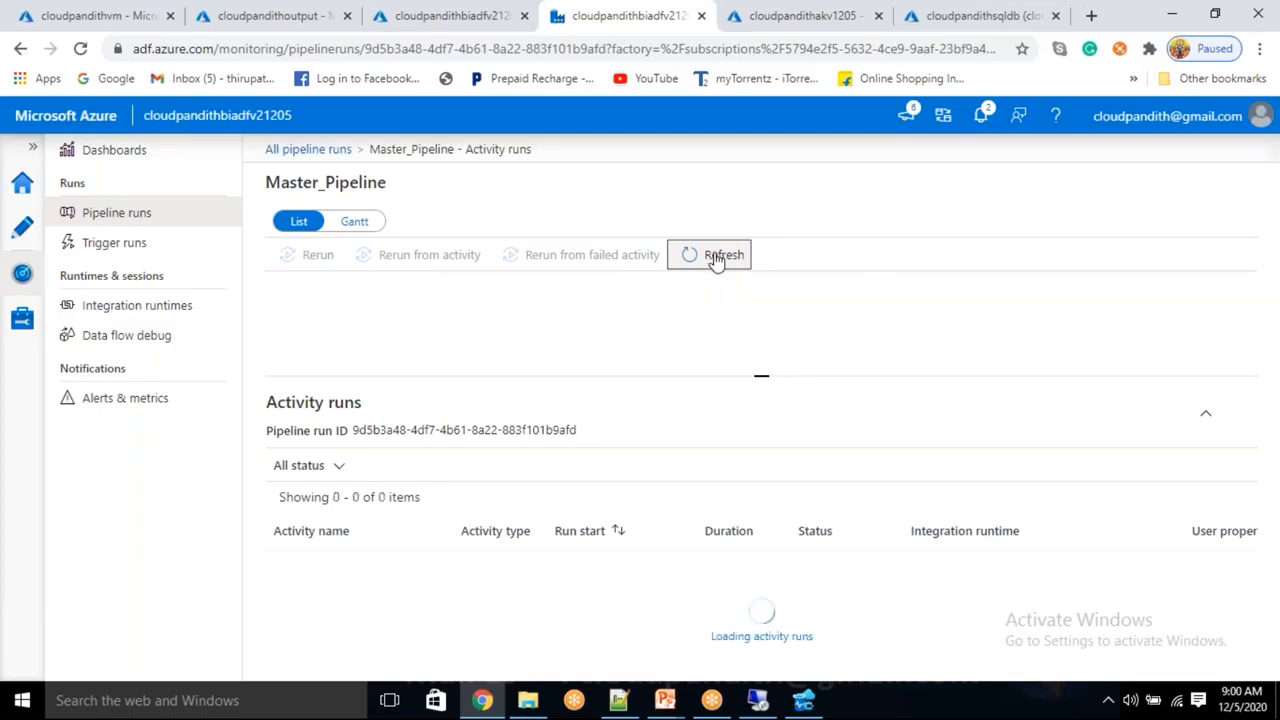
{"action": "left_click", "coordinate": [716, 257]}
{"action": "left_click", "coordinate": [716, 257]}
{"action": "left_click", "coordinate": [716, 257]}
{"action": "left_click", "coordinate": [716, 257]}
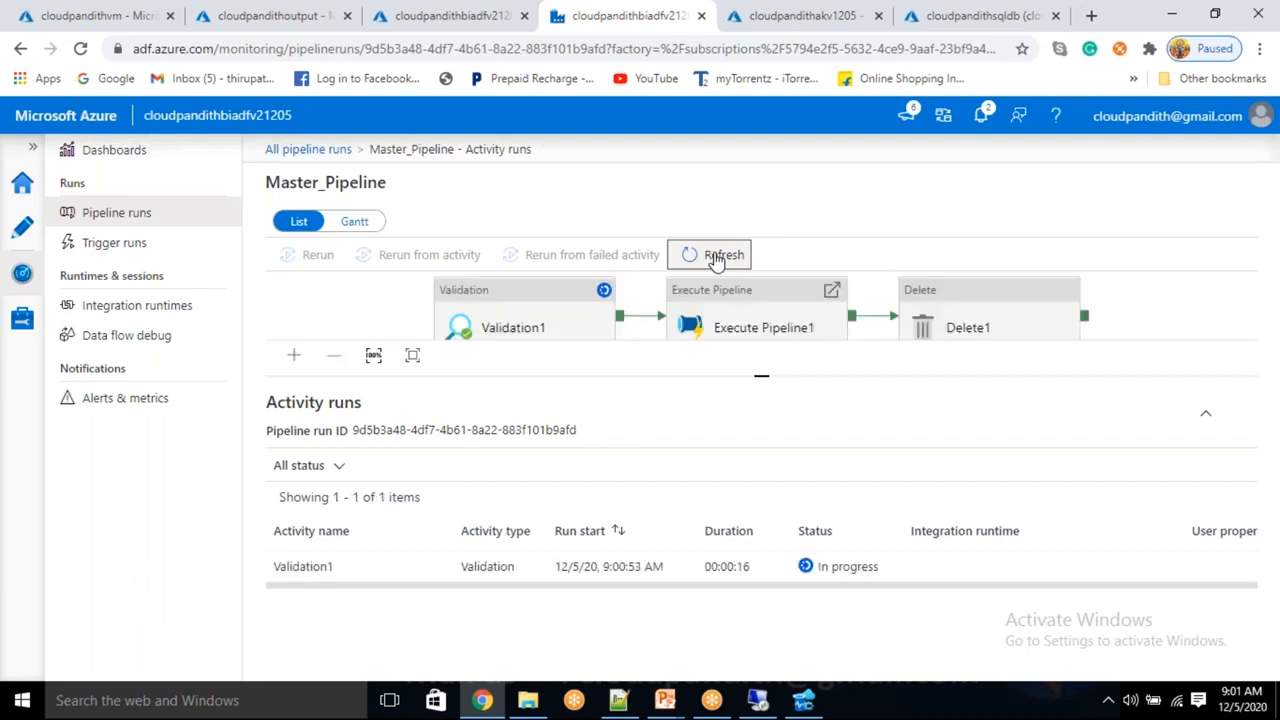
{"action": "left_click", "coordinate": [716, 257]}
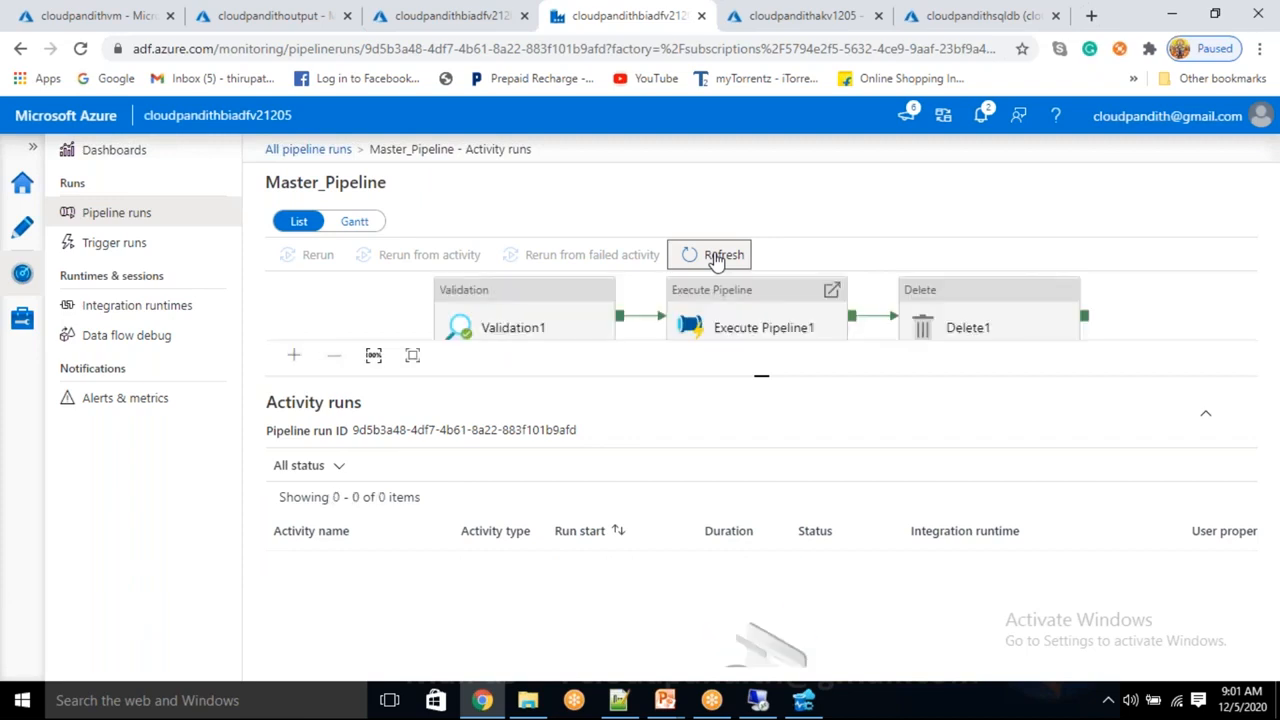
{"action": "left_click", "coordinate": [716, 257]}
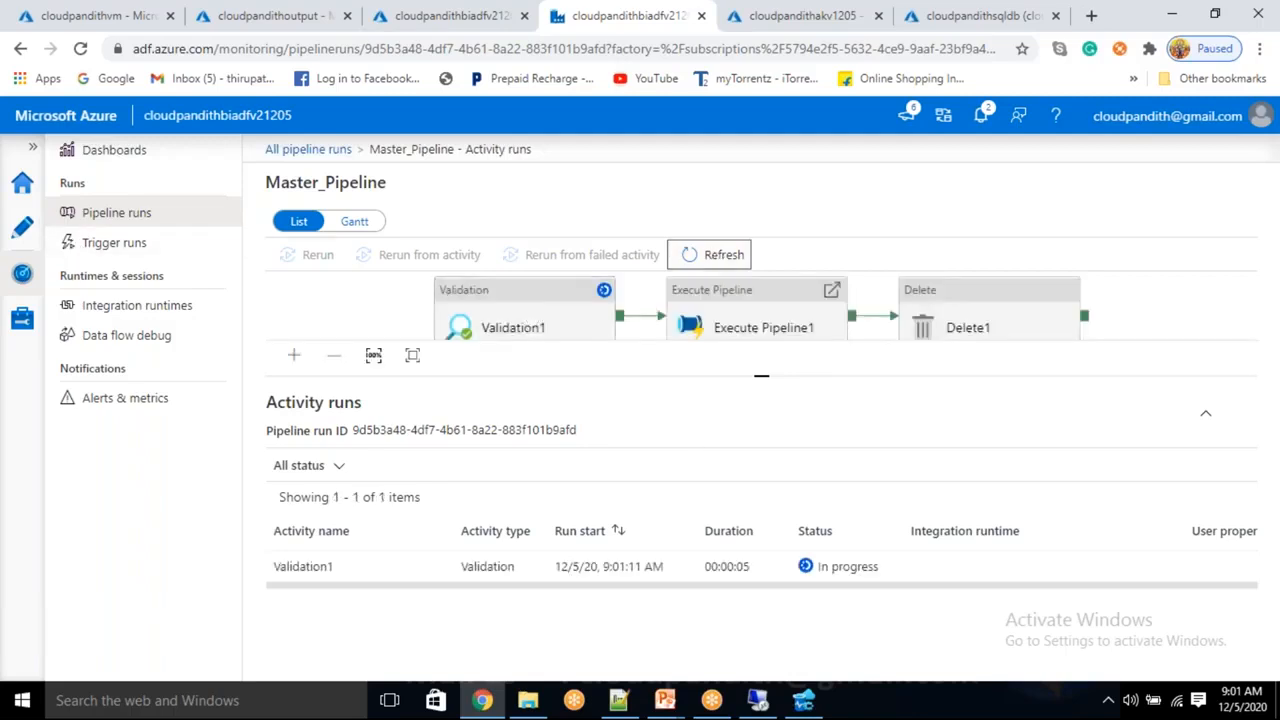
{"action": "left_click", "coordinate": [797, 703]}
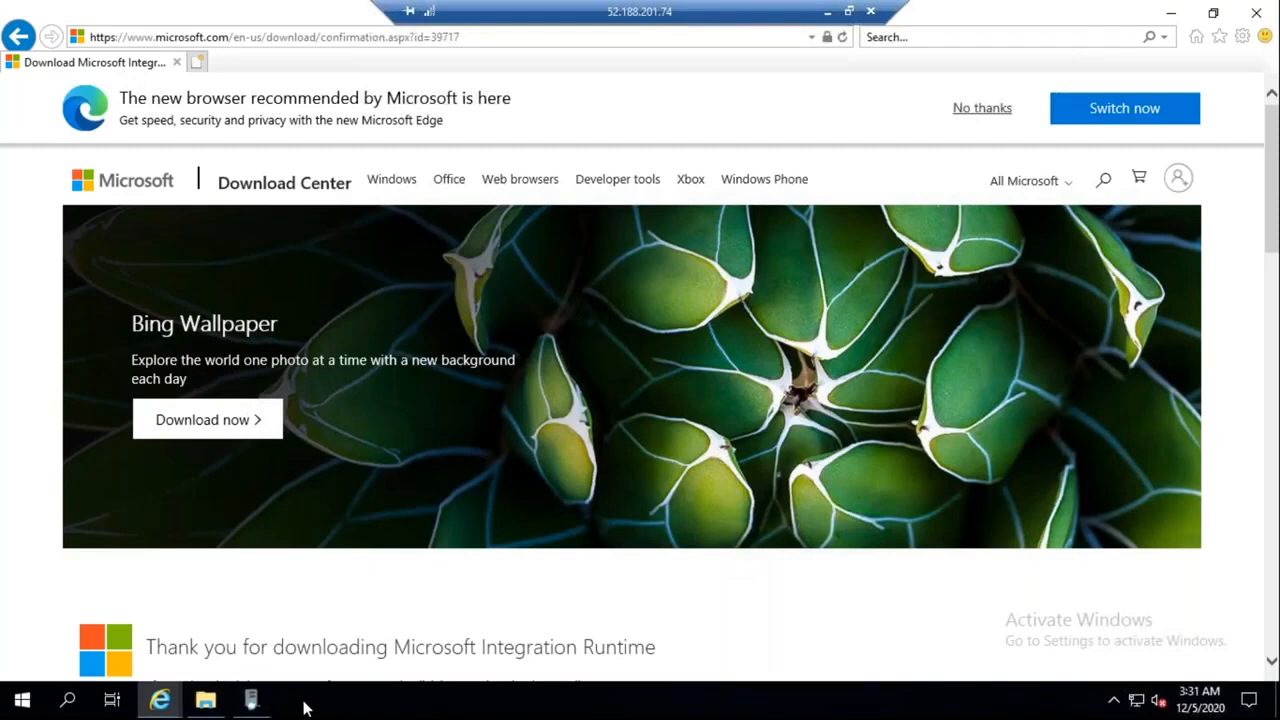
Rename success.csv to 'success' by dropping the .csv extension, then go back to Data Factory
{"action": "left_click", "coordinate": [196, 700]}
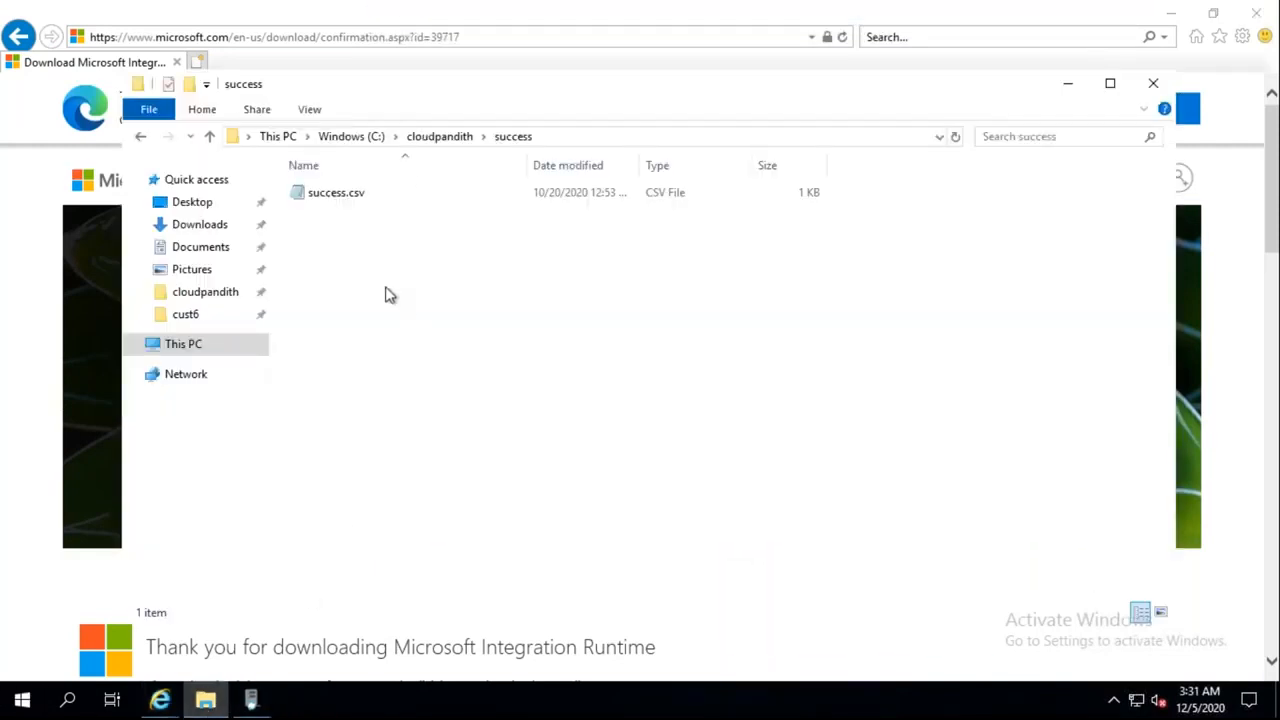
{"action": "left_click", "coordinate": [360, 200]}
{"action": "right_click", "coordinate": [360, 200]}
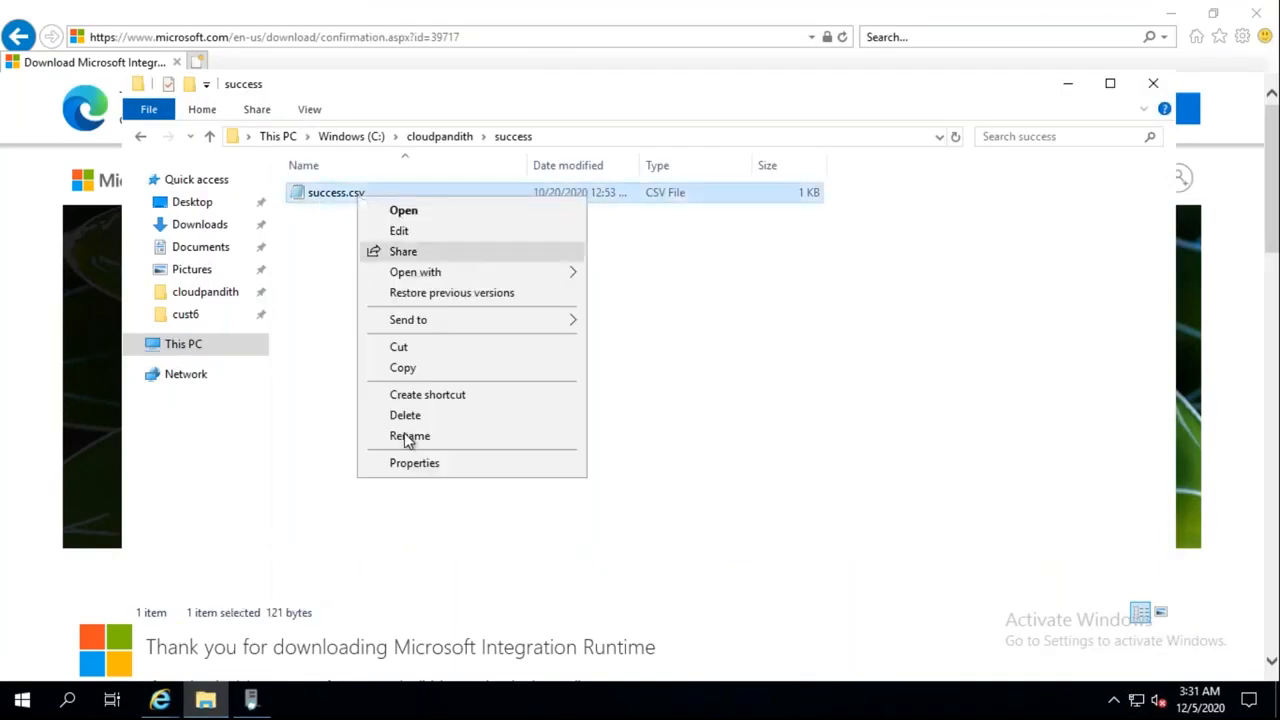
{"action": "left_click", "coordinate": [409, 436]}
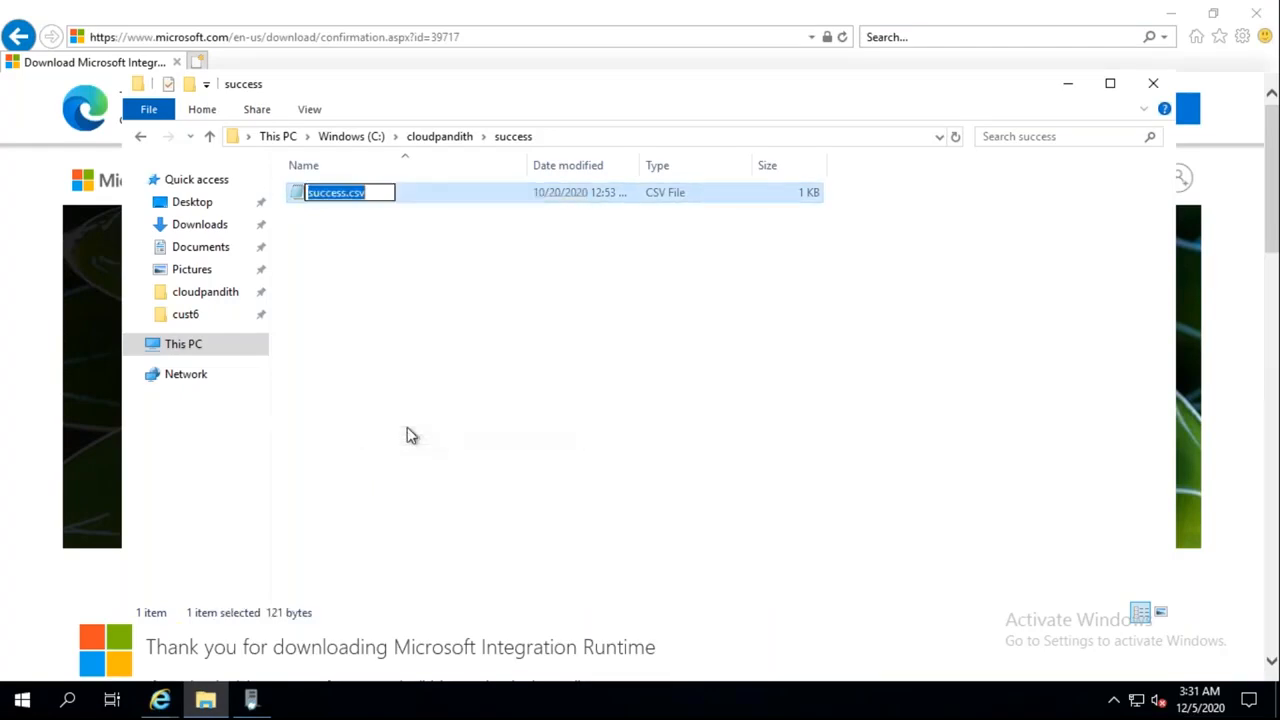
{"action": "key", "text": "End"}
{"action": "key", "text": "BackSpace"}
{"action": "key", "text": "BackSpace"}
{"action": "key", "text": "BackSpace"}
{"action": "key", "text": "BackSpace"}
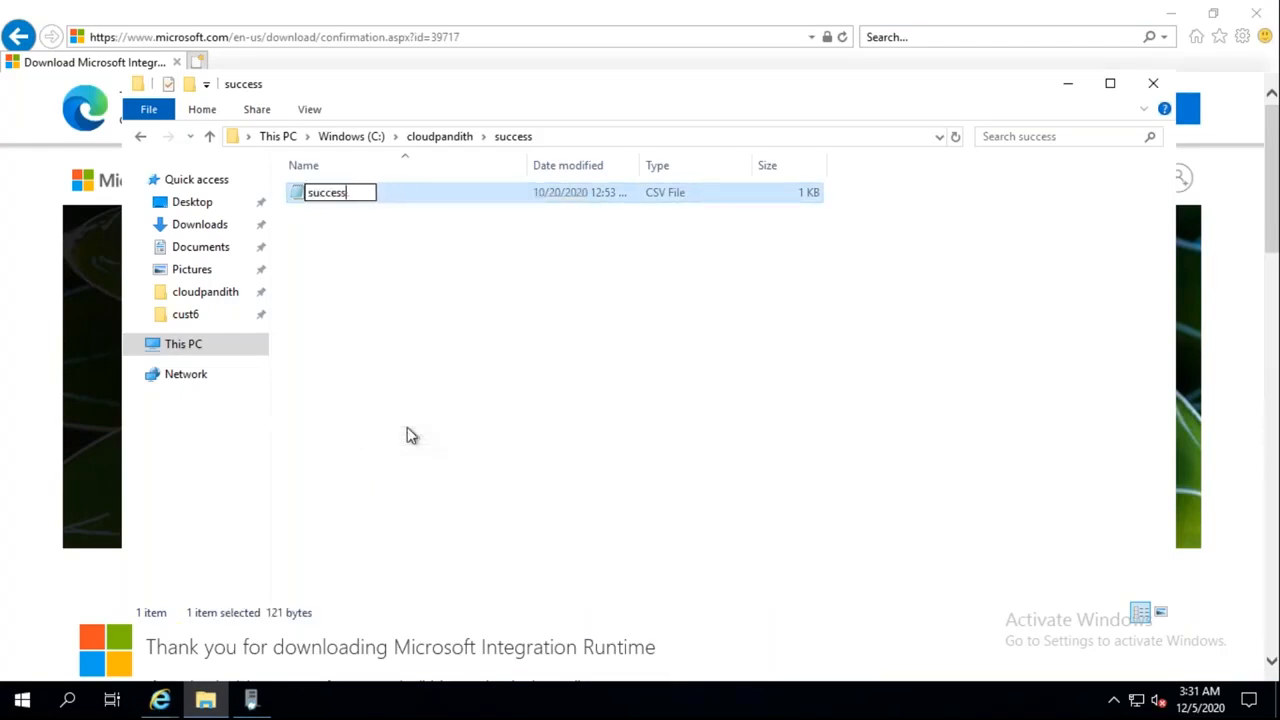
{"action": "left_click", "coordinate": [468, 320]}
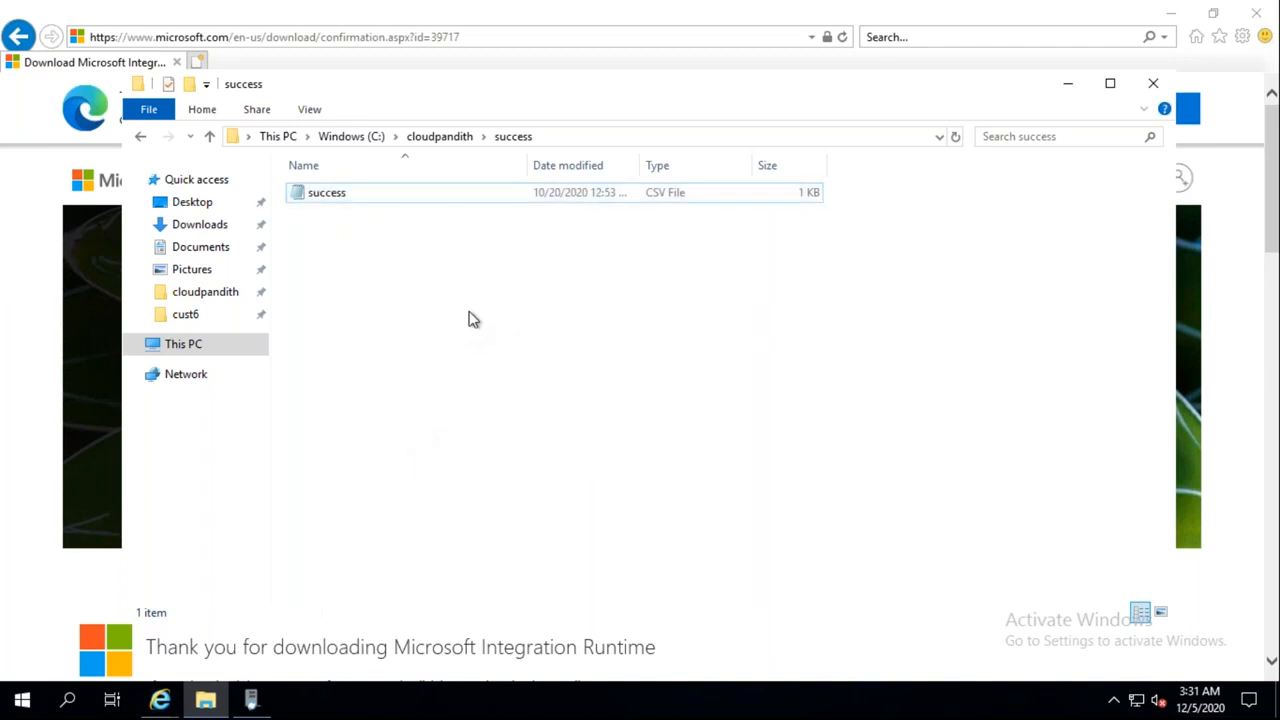
{"action": "mouse_move", "coordinate": [740, 8]}
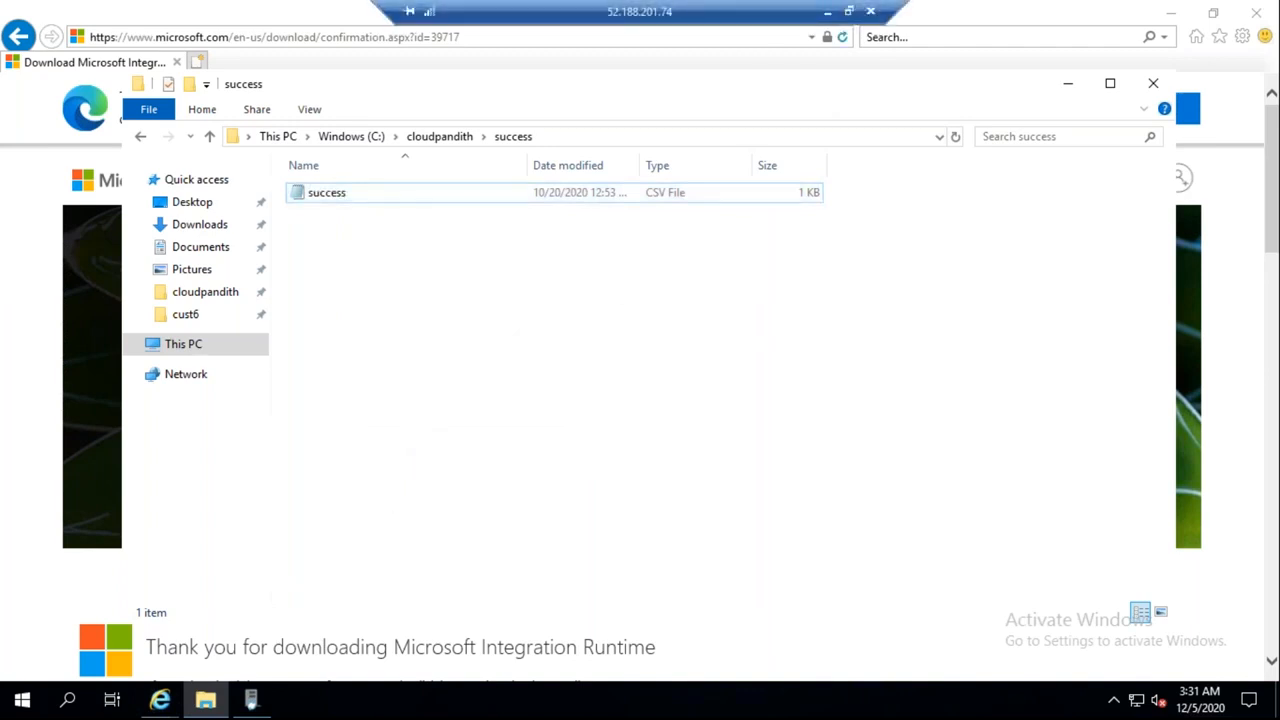
{"action": "left_click", "coordinate": [828, 12]}
Refresh activity runs while Validation1 (started 9:01:50 AM) stays in progress, then reopen Master_Pipeline in Author
{"action": "left_click", "coordinate": [720, 255]}
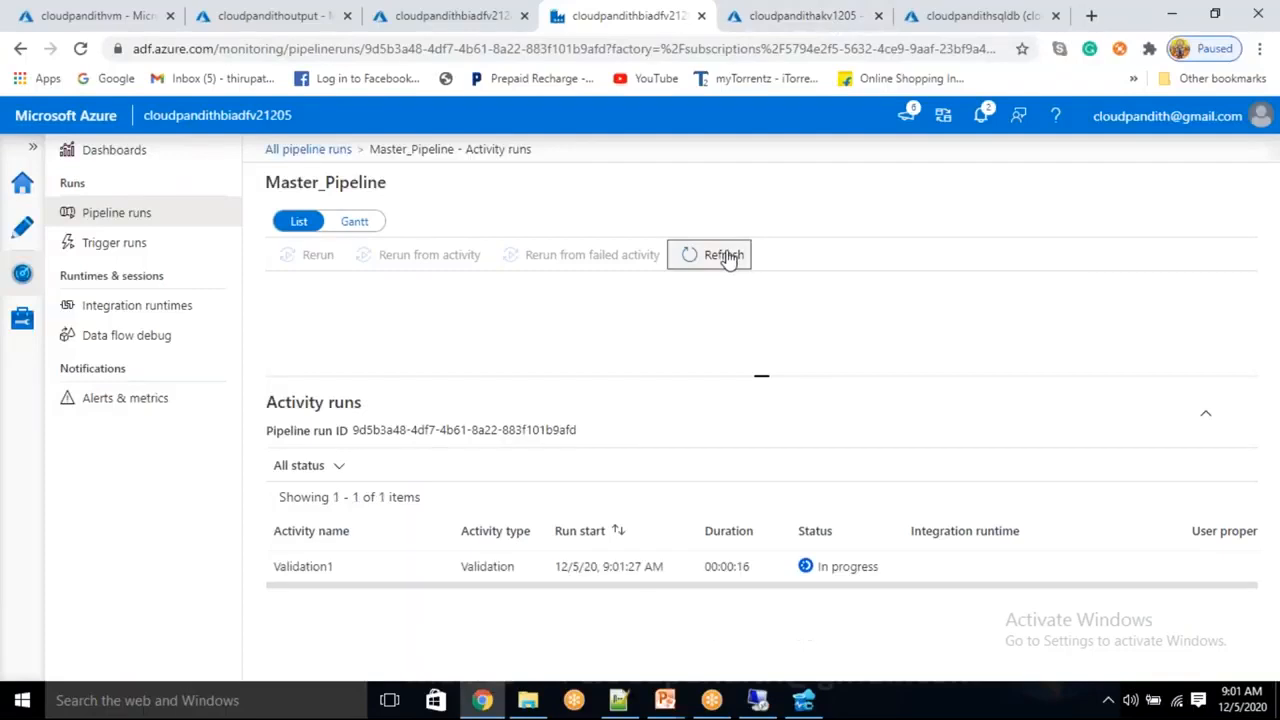
{"action": "left_click", "coordinate": [722, 255]}
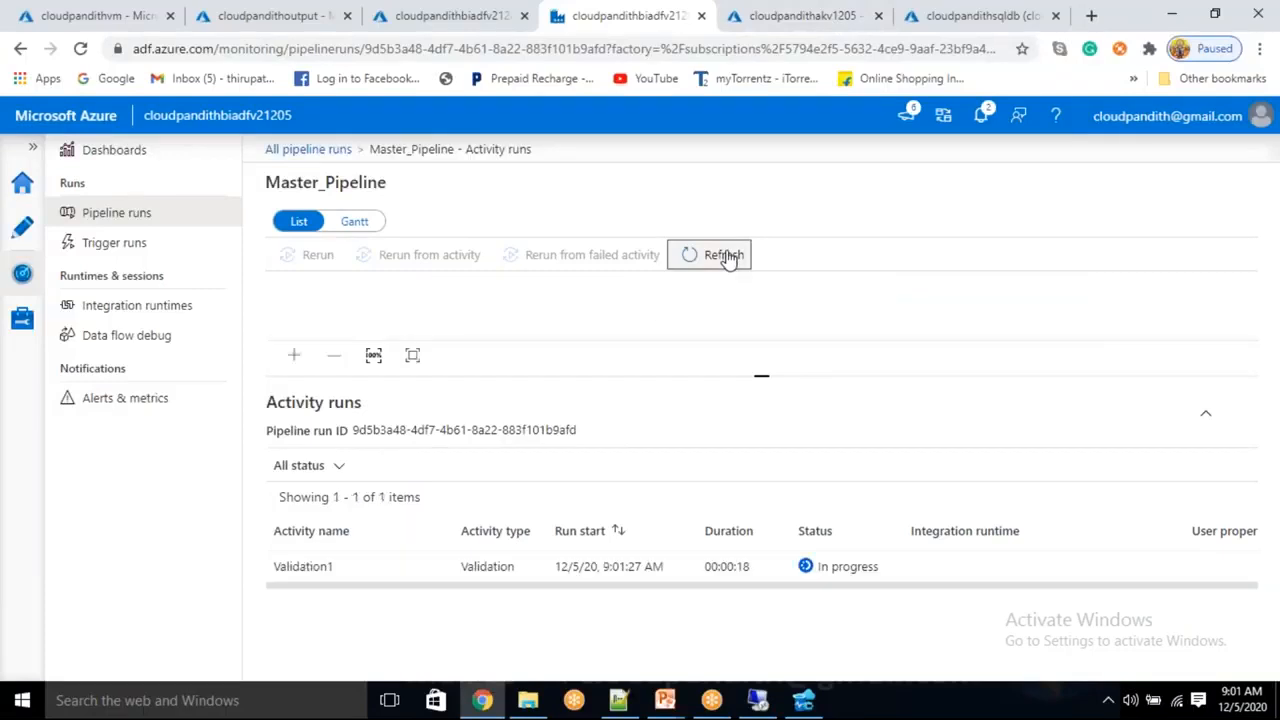
{"action": "left_click", "coordinate": [722, 255]}
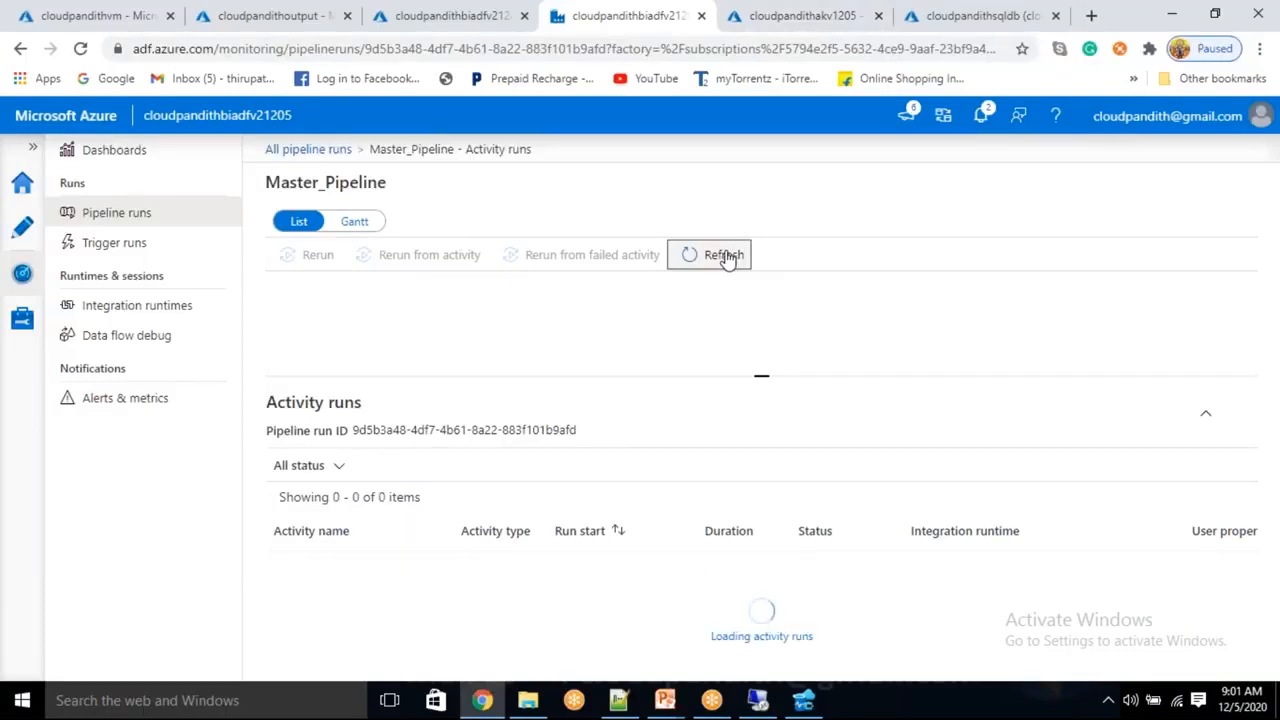
{"action": "left_click", "coordinate": [727, 264]}
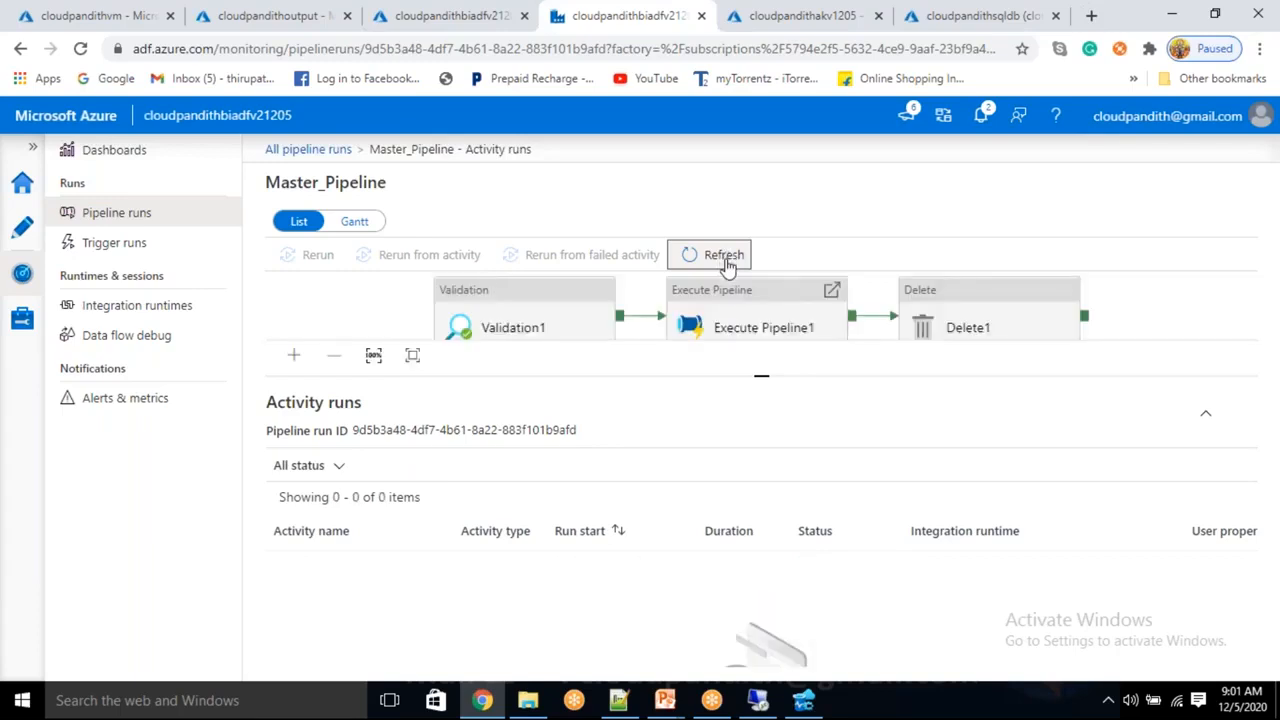
{"action": "left_click", "coordinate": [727, 264]}
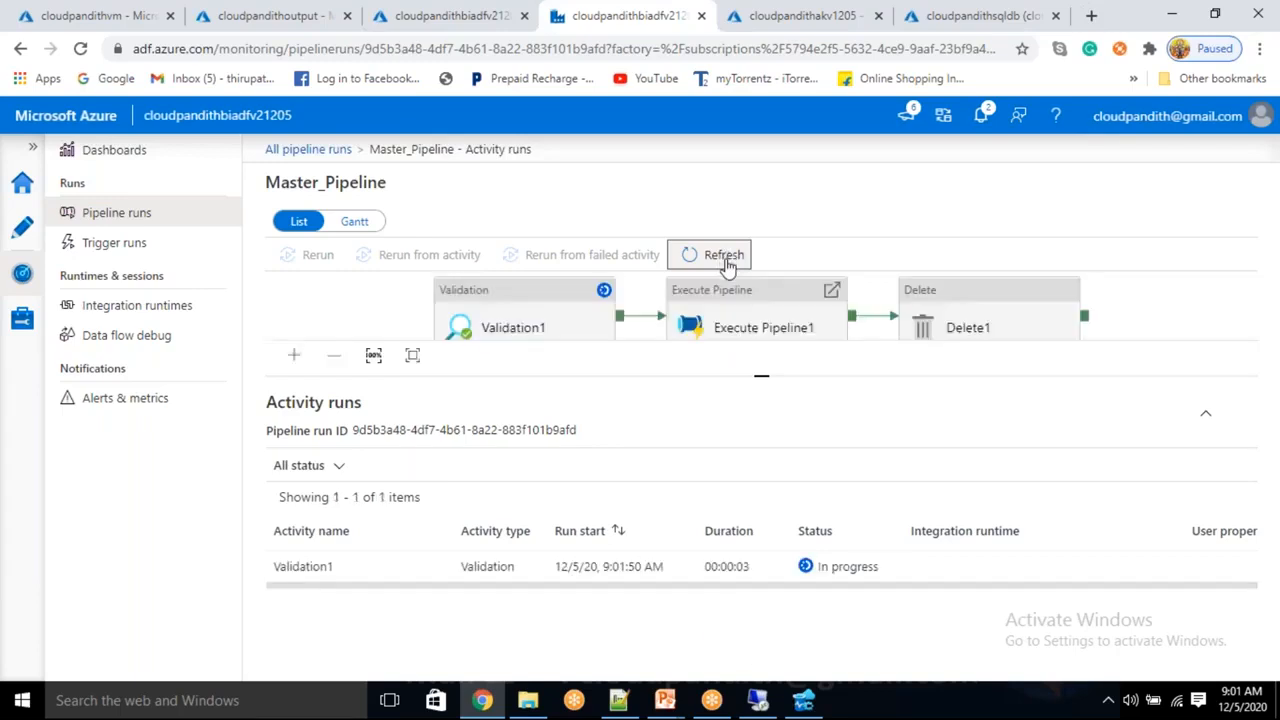
{"action": "left_click", "coordinate": [727, 264]}
{"action": "left_click", "coordinate": [727, 264]}
{"action": "left_click", "coordinate": [727, 264]}
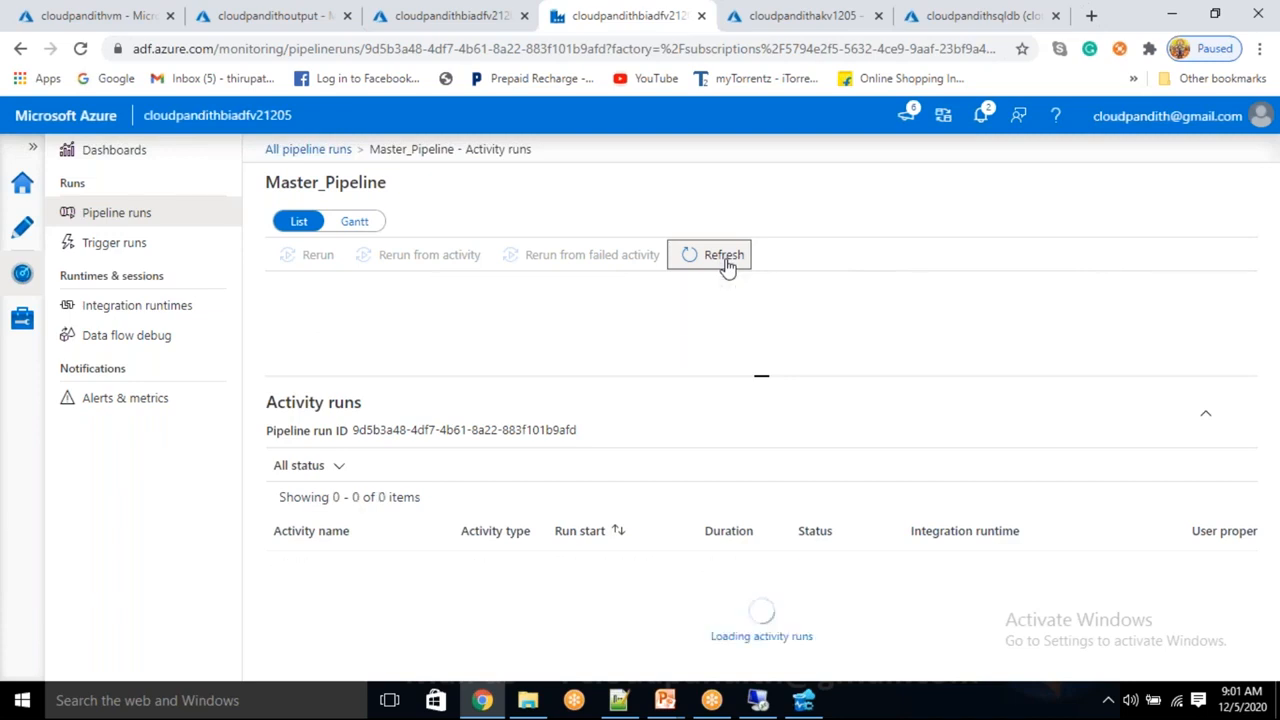
{"action": "left_click", "coordinate": [25, 238]}
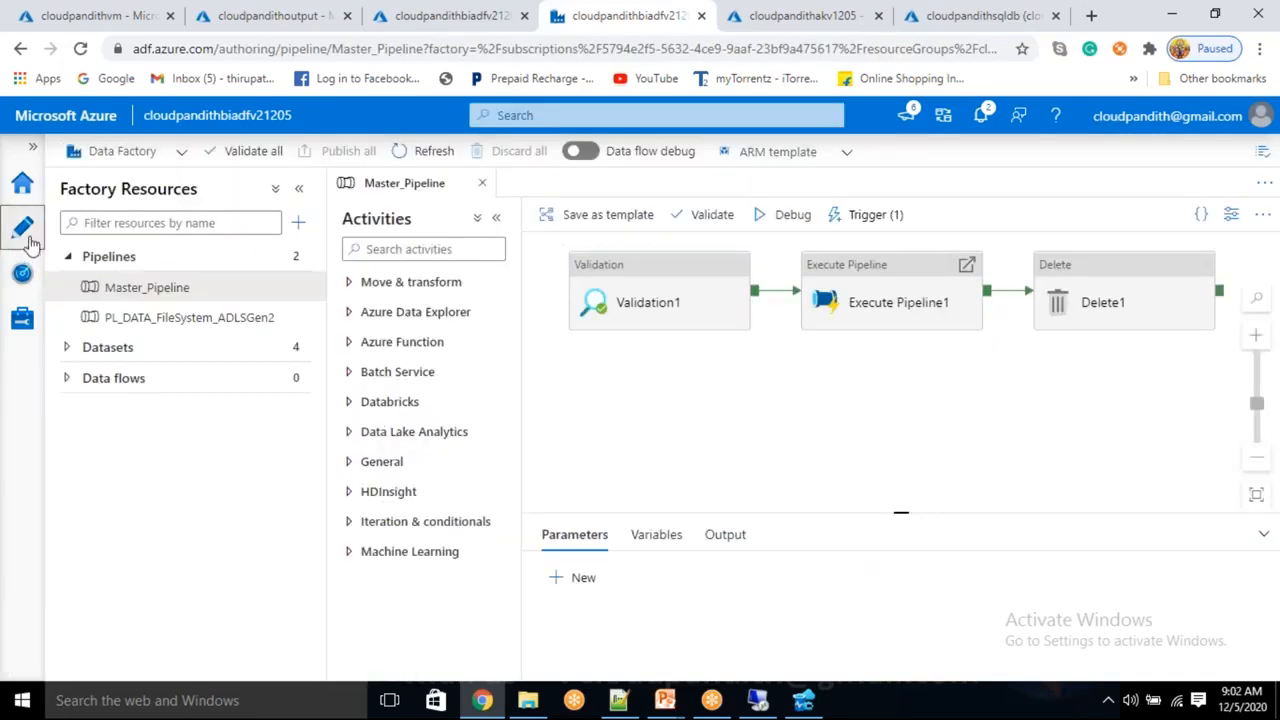
Open Validation1's settings and its DS_Validation dataset pointing to C:\cloudpandith\success\success.csv
{"action": "left_click", "coordinate": [658, 266]}
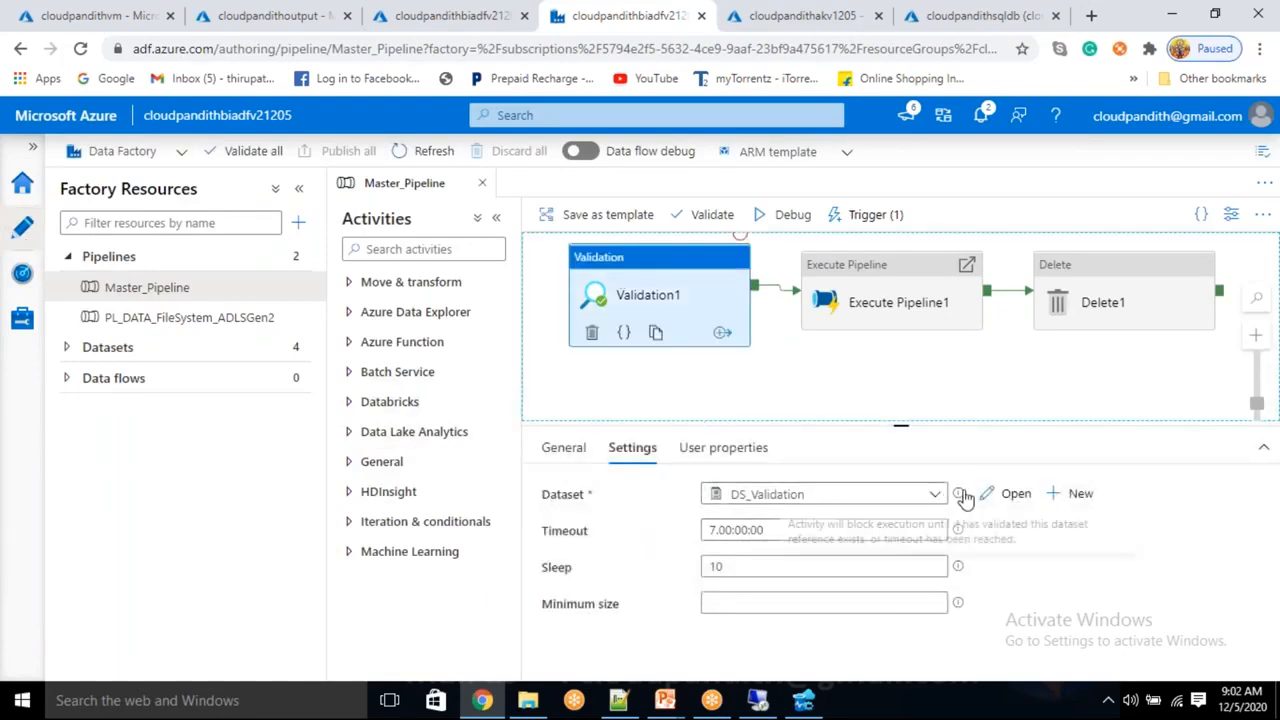
{"action": "left_click", "coordinate": [957, 84]}
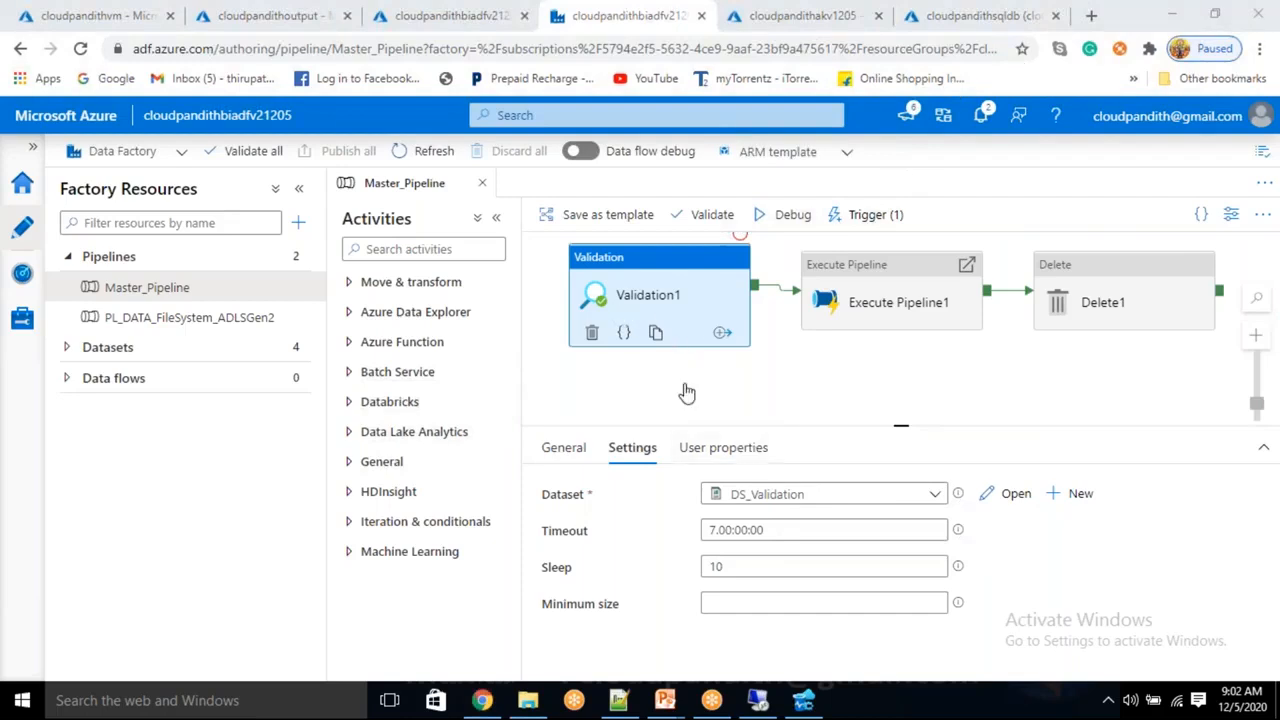
{"action": "left_click", "coordinate": [1014, 506]}
{"action": "left_click", "coordinate": [1014, 506]}
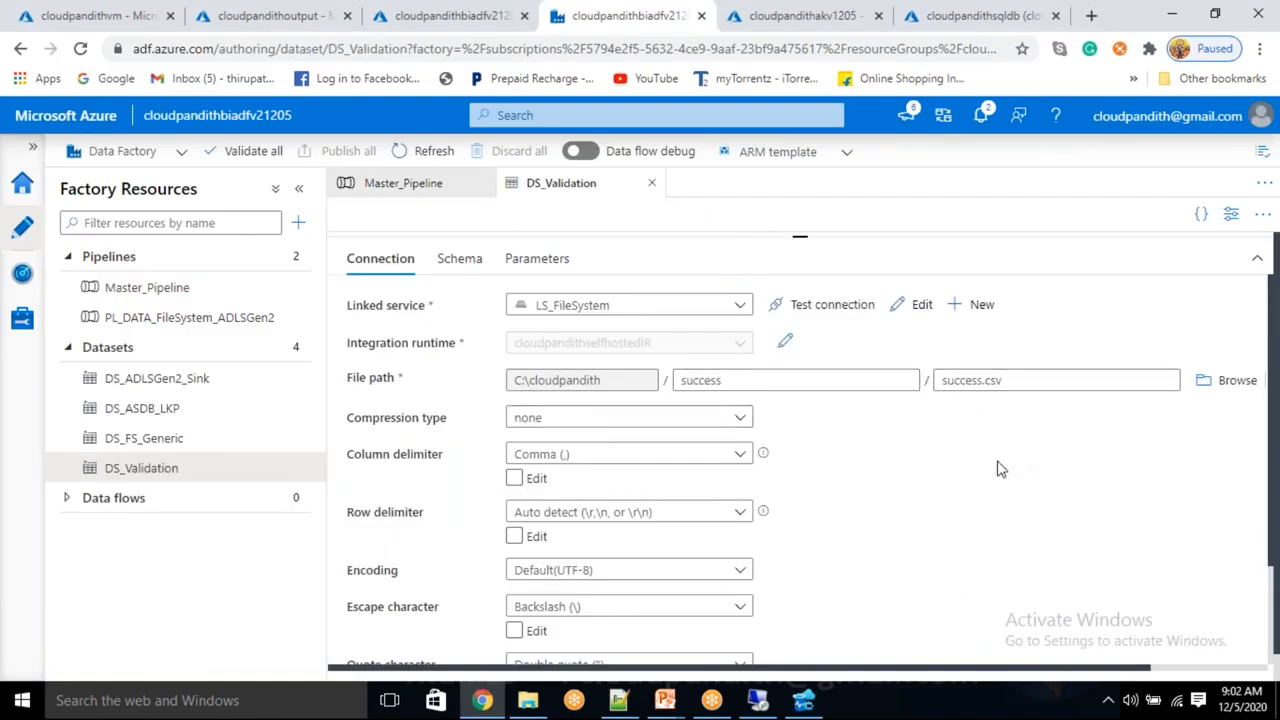
Briefly check the remote VM session, then return to Data Factory
{"action": "left_click", "coordinate": [760, 702]}
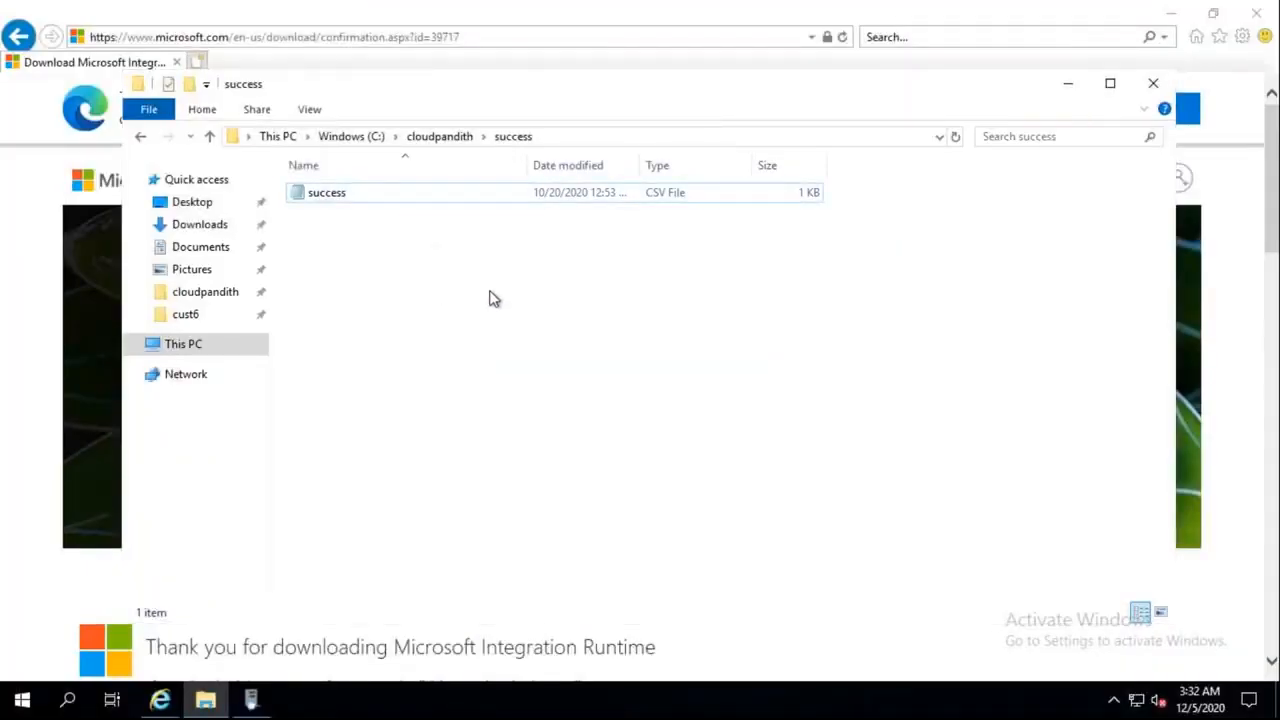
{"action": "left_click", "coordinate": [643, 8]}
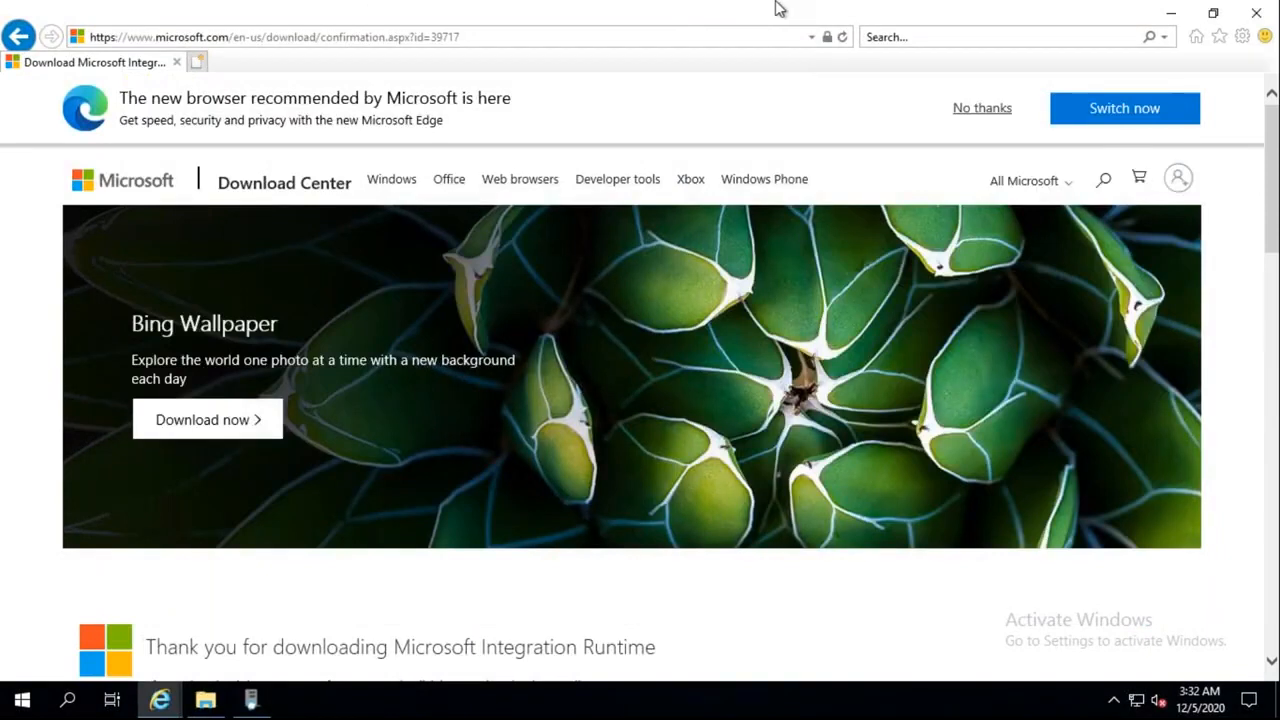
{"action": "mouse_move", "coordinate": [744, 8]}
{"action": "left_click", "coordinate": [827, 12]}
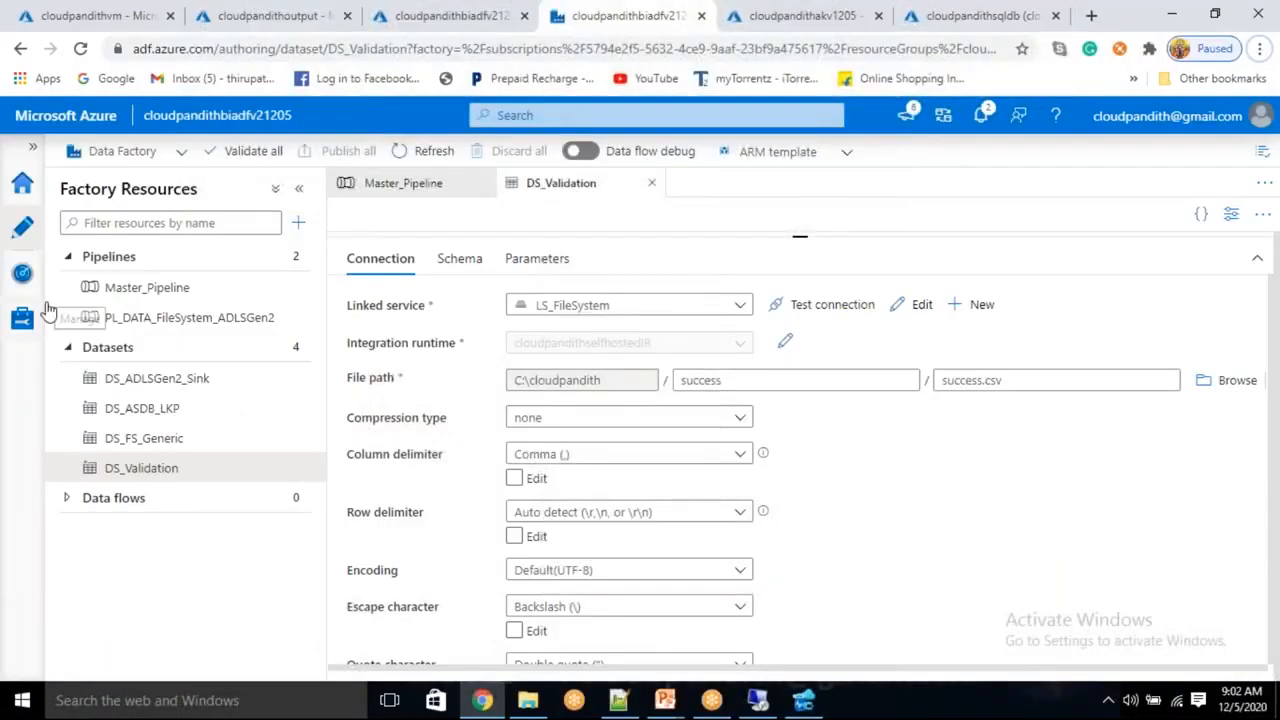
In Monitor, open the triggered Master_Pipeline run and refresh to see Validation1 succeed
{"action": "left_click", "coordinate": [24, 279]}
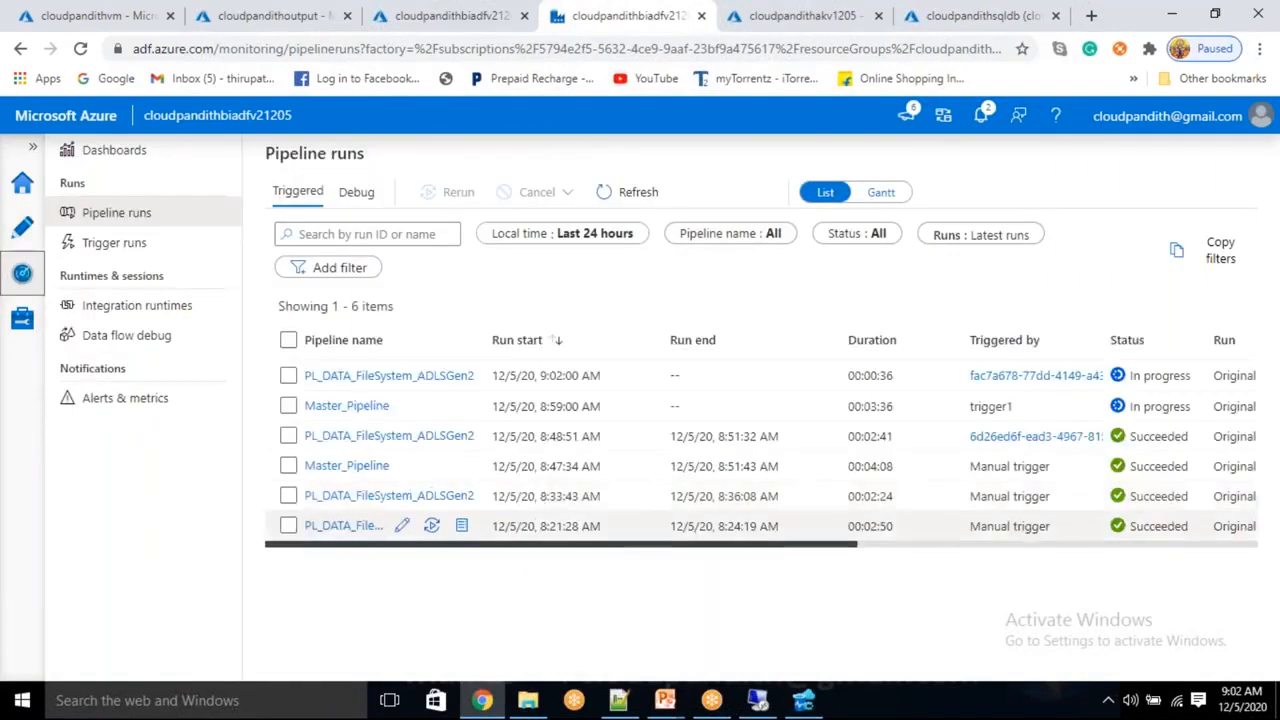
{"action": "left_click", "coordinate": [346, 406]}
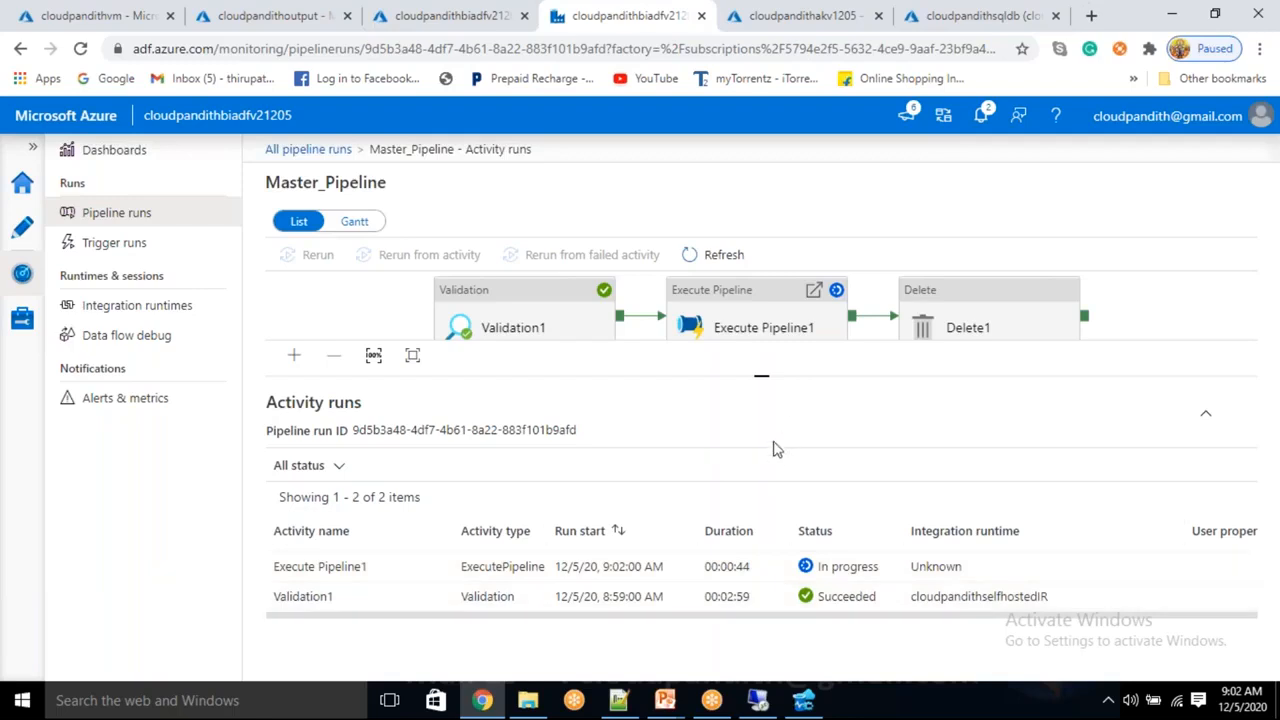
{"action": "left_click", "coordinate": [722, 258]}
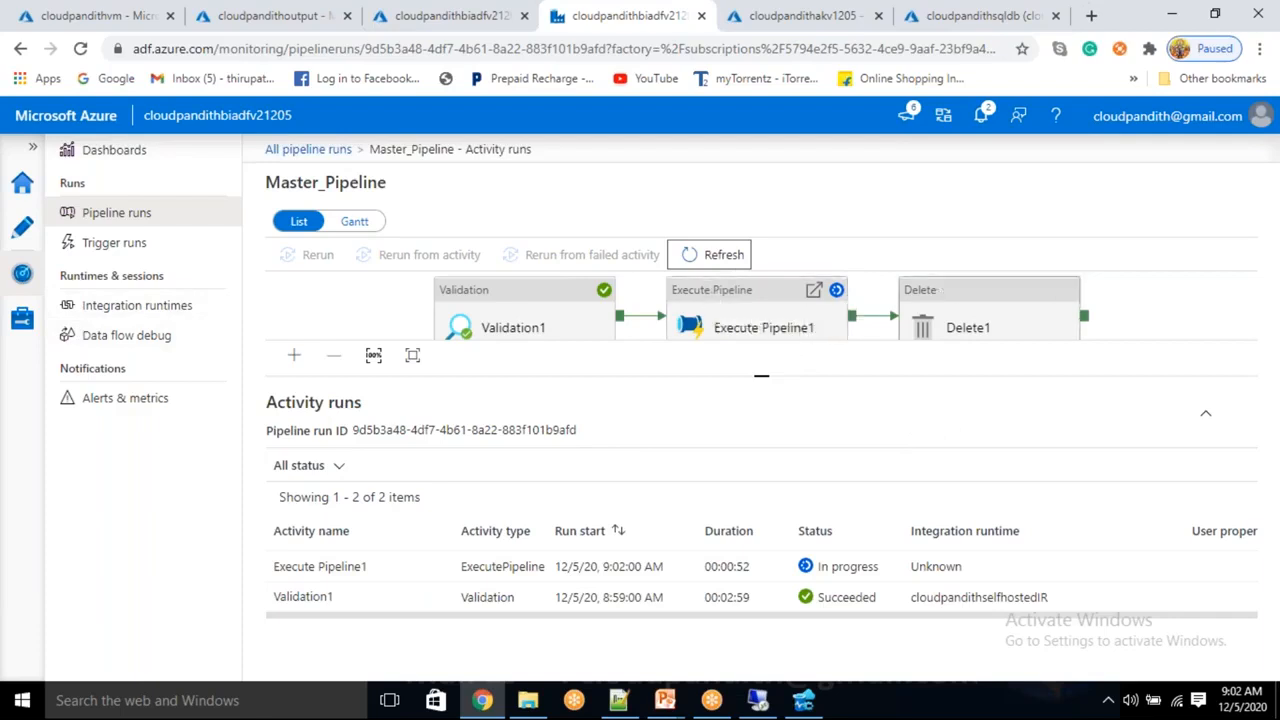
Refresh all pipeline runs until the child PL_DATA_FileSystem_ADLSGen2 run (9:02:00 AM) shows in progress
{"action": "left_click", "coordinate": [310, 149]}
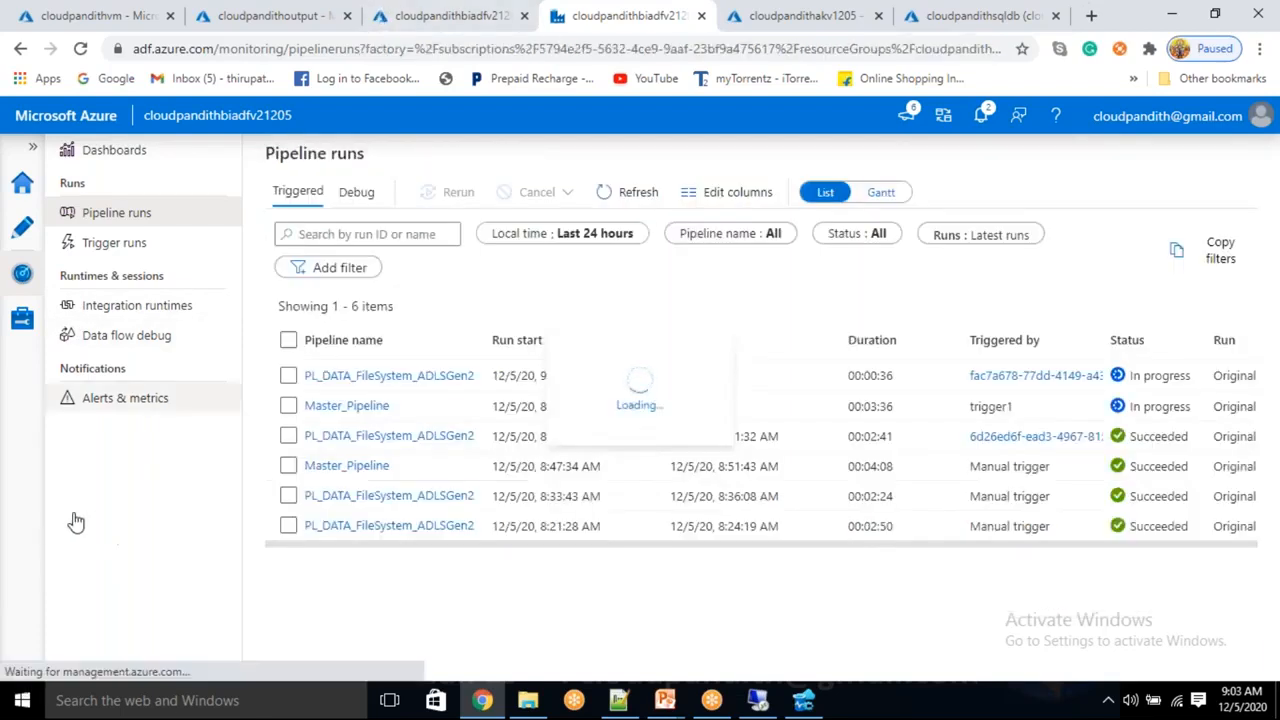
{"action": "left_click", "coordinate": [652, 195]}
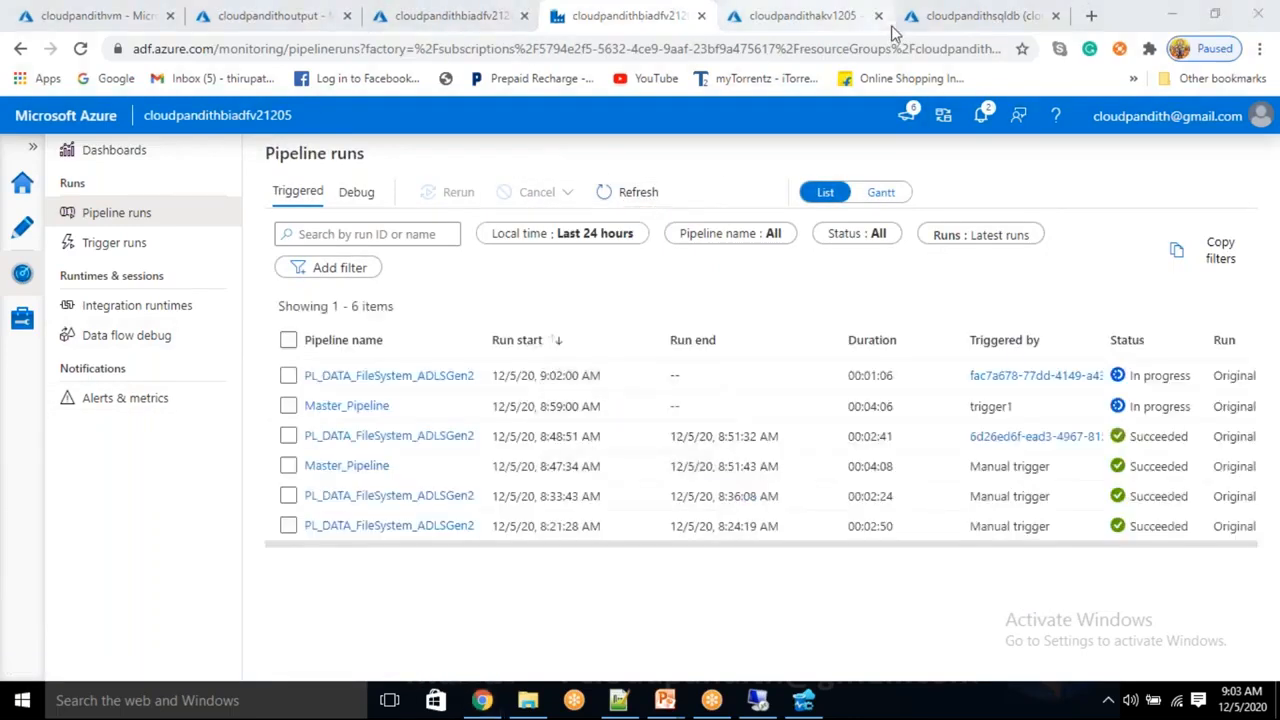
{"action": "left_click", "coordinate": [638, 200]}
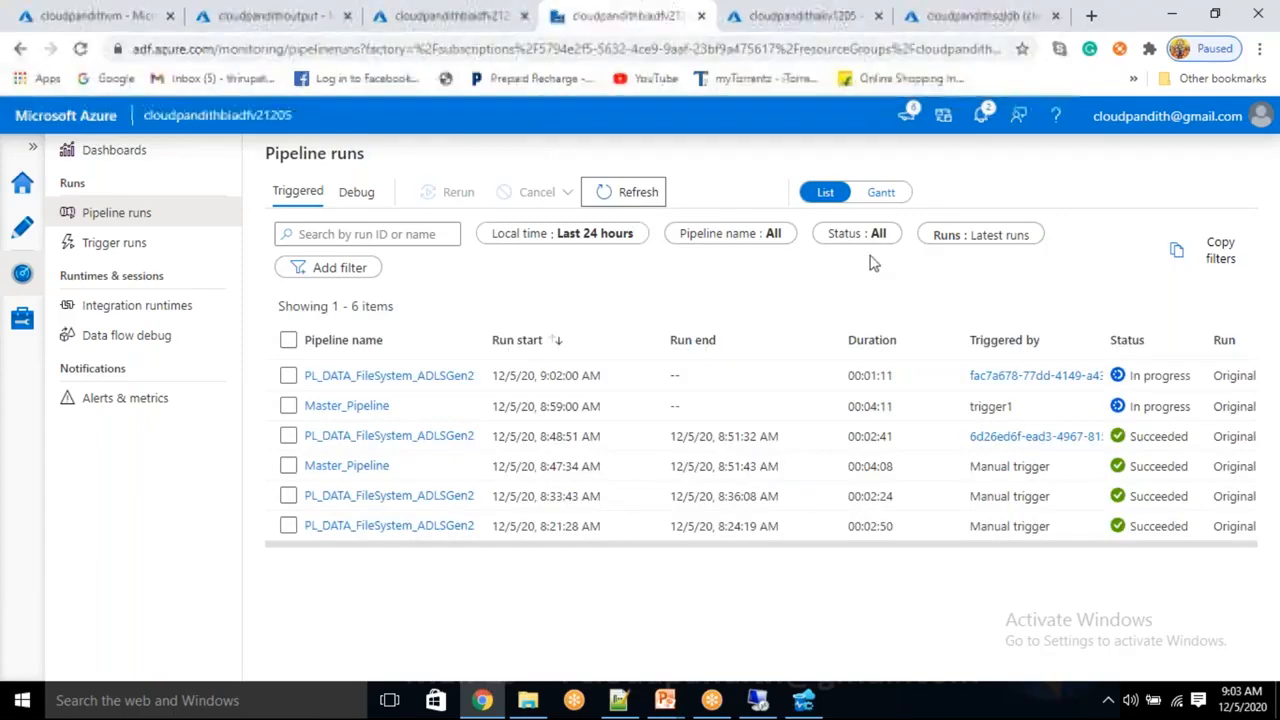
{"action": "left_click", "coordinate": [627, 198]}
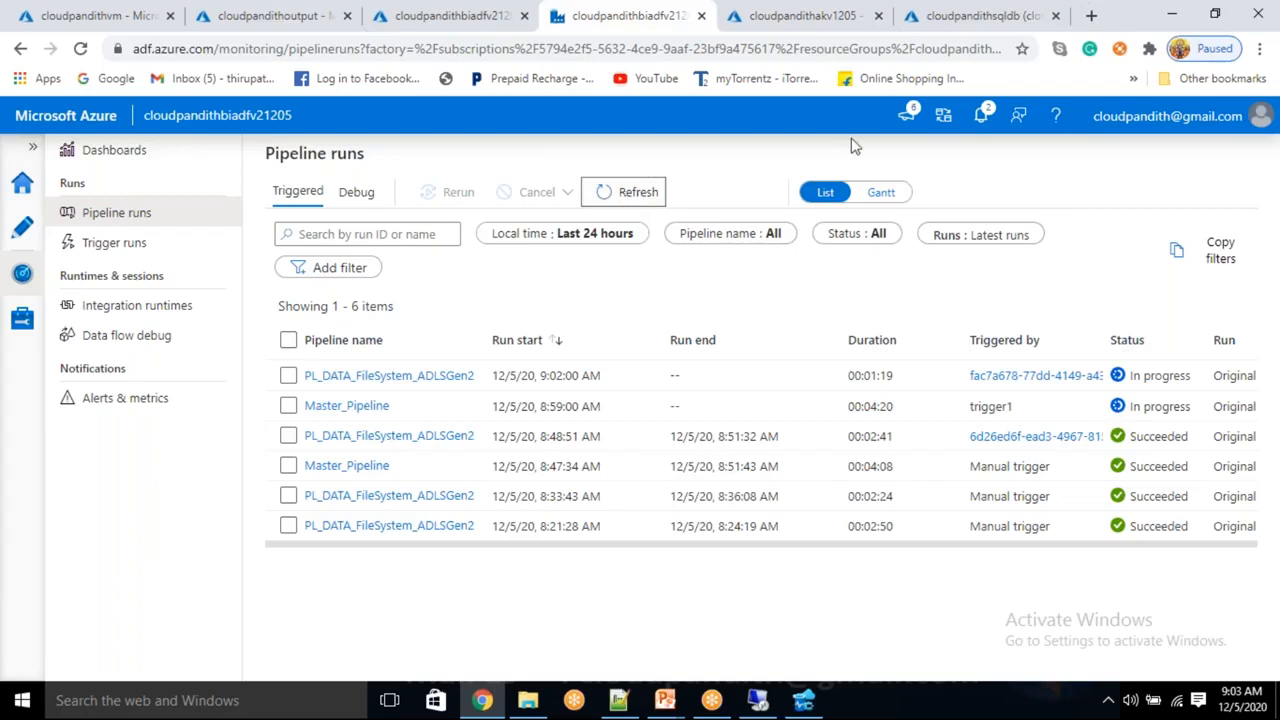
{"action": "mouse_move", "coordinate": [408, 403]}
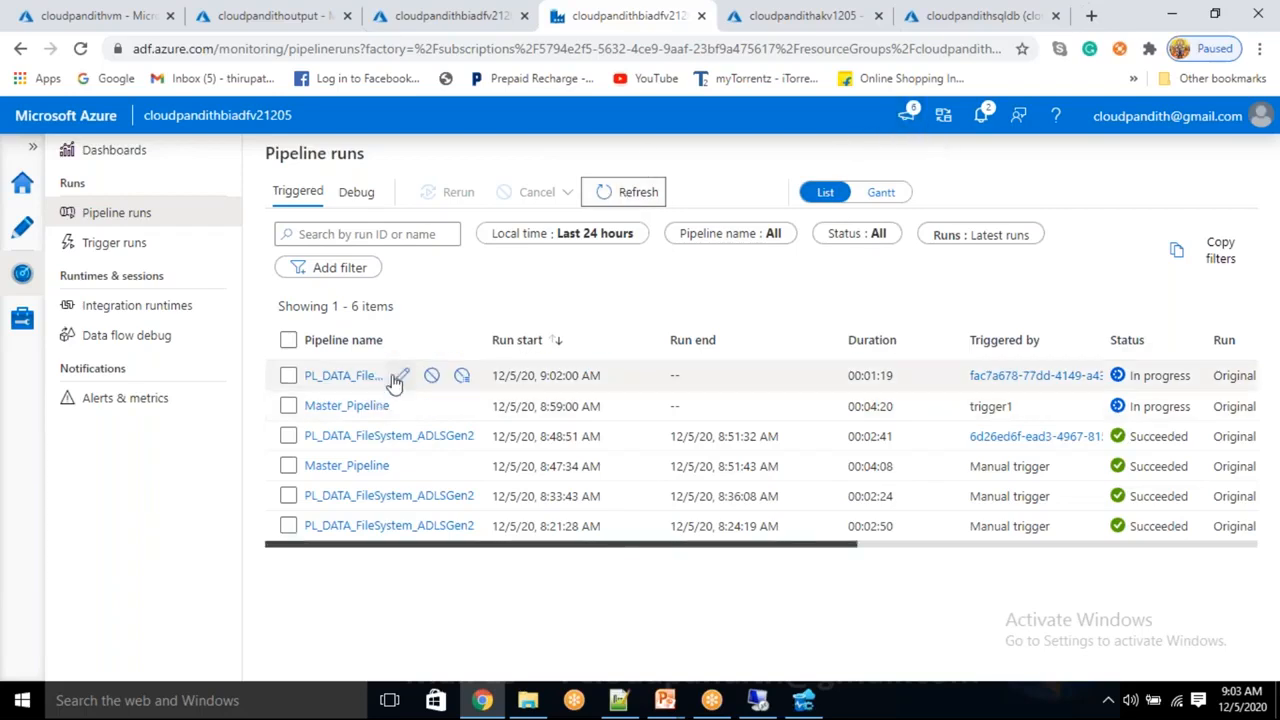
{"action": "left_click", "coordinate": [265, 12]}
Refresh the cloudpandithoutput container until folders cust1 through cust4 appear, then return to the VM
{"action": "left_click", "coordinate": [548, 258]}
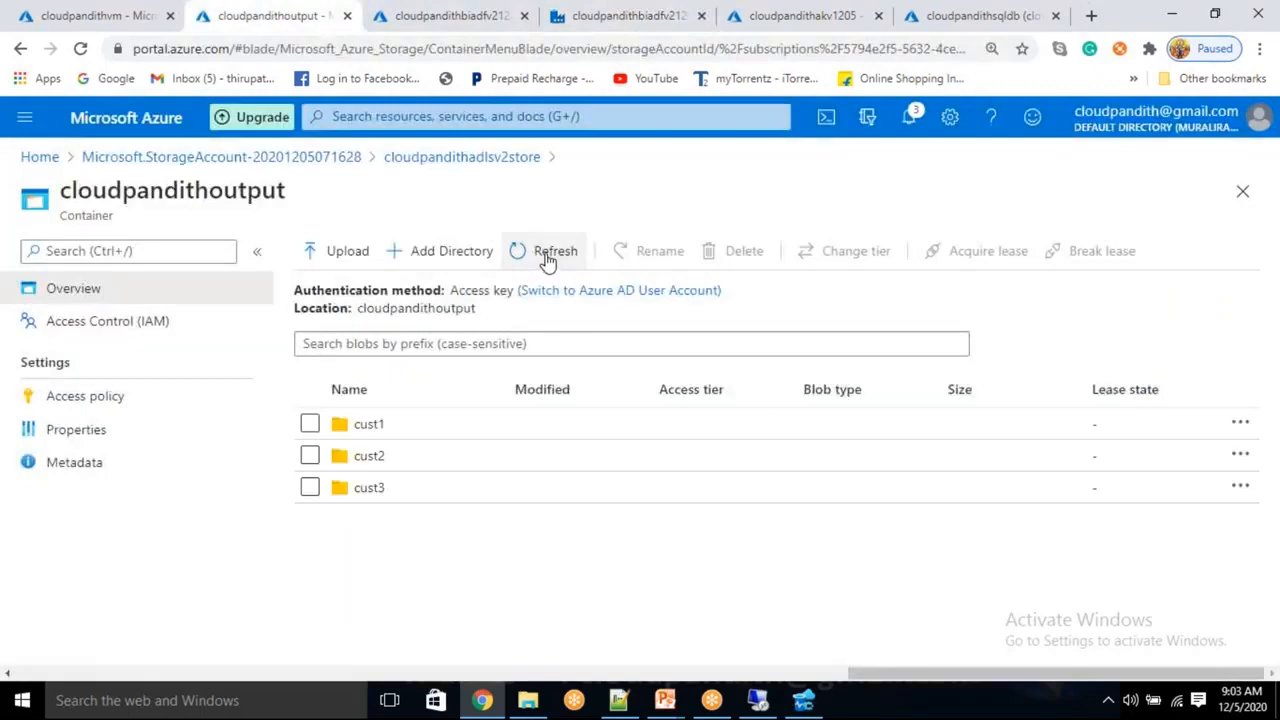
{"action": "left_click", "coordinate": [548, 258]}
{"action": "left_click", "coordinate": [547, 258]}
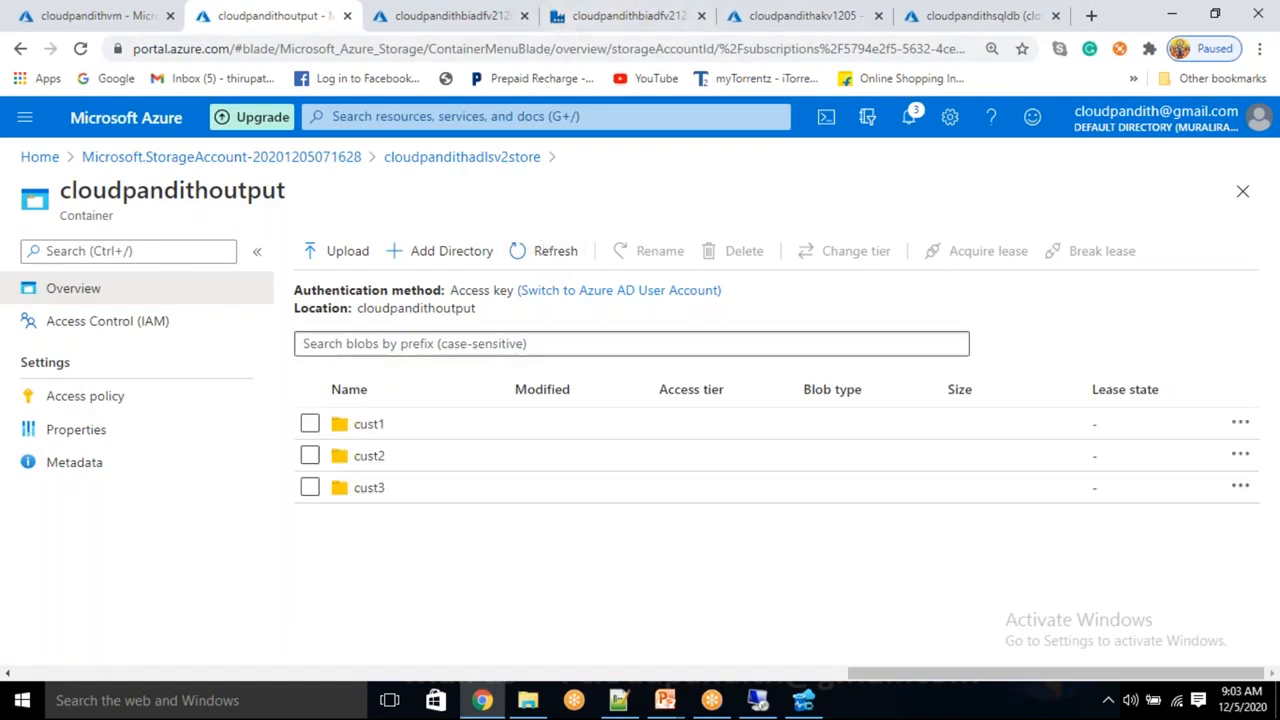
{"action": "left_click", "coordinate": [523, 247]}
{"action": "left_click", "coordinate": [522, 245]}
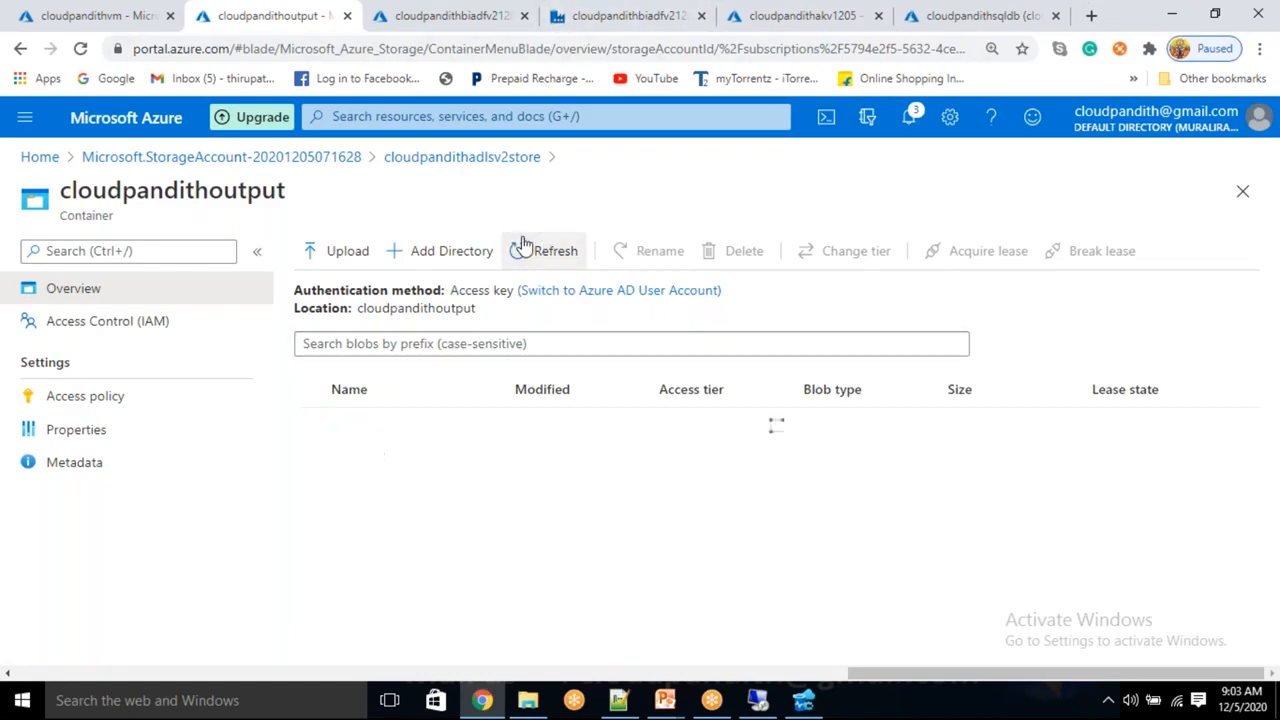
{"action": "left_click", "coordinate": [523, 247]}
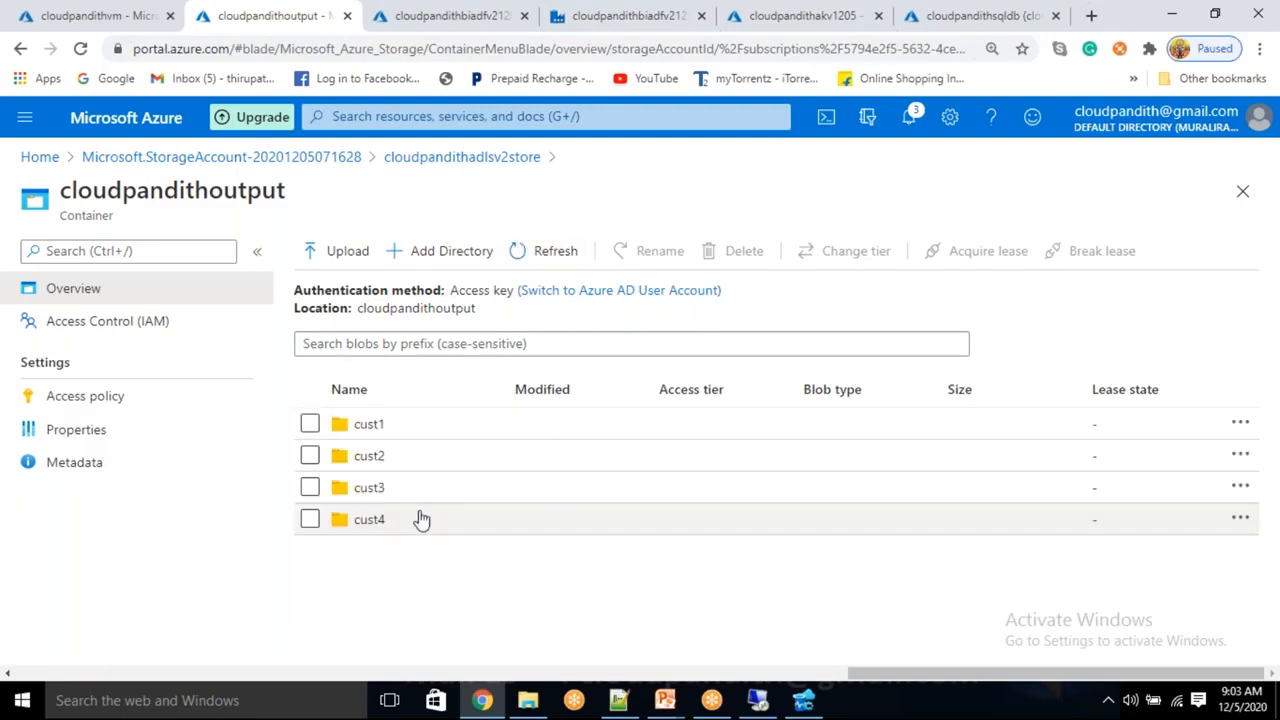
{"action": "left_click", "coordinate": [545, 251]}
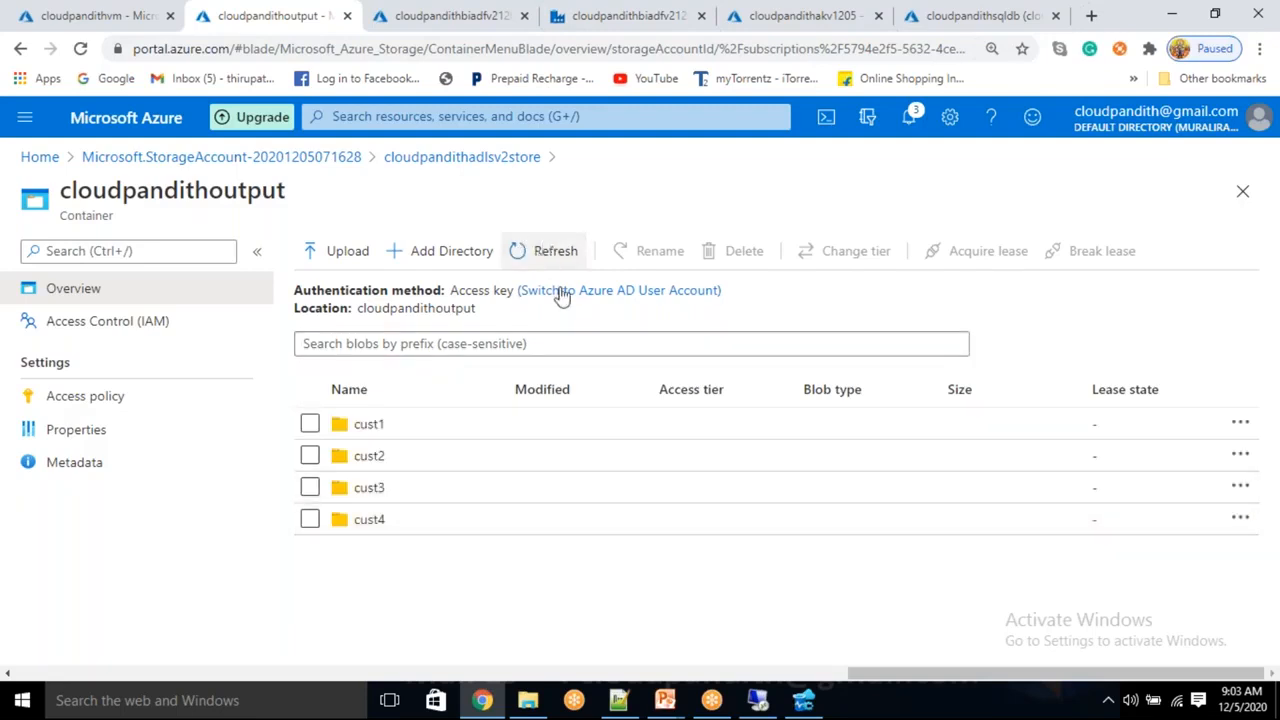
{"action": "left_click", "coordinate": [760, 712]}
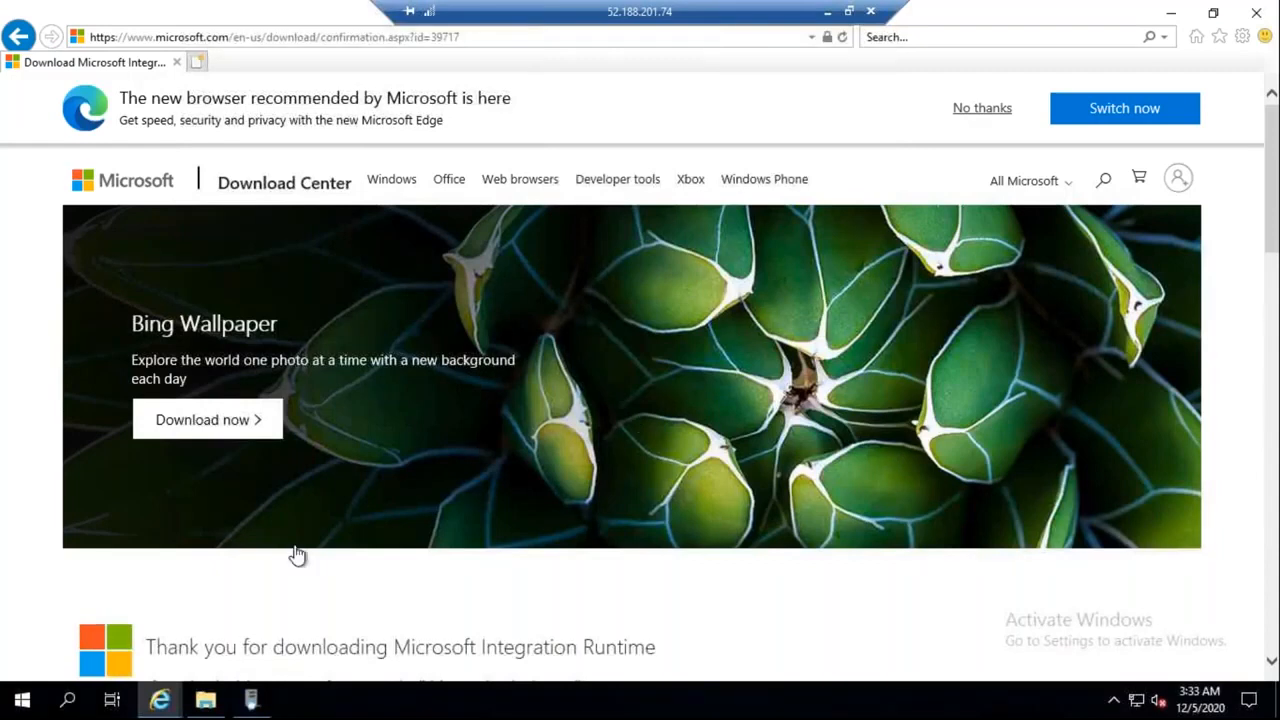
Open C:\cloudpandith\success on the VM and confirm the folder is now empty
{"action": "left_click", "coordinate": [218, 704]}
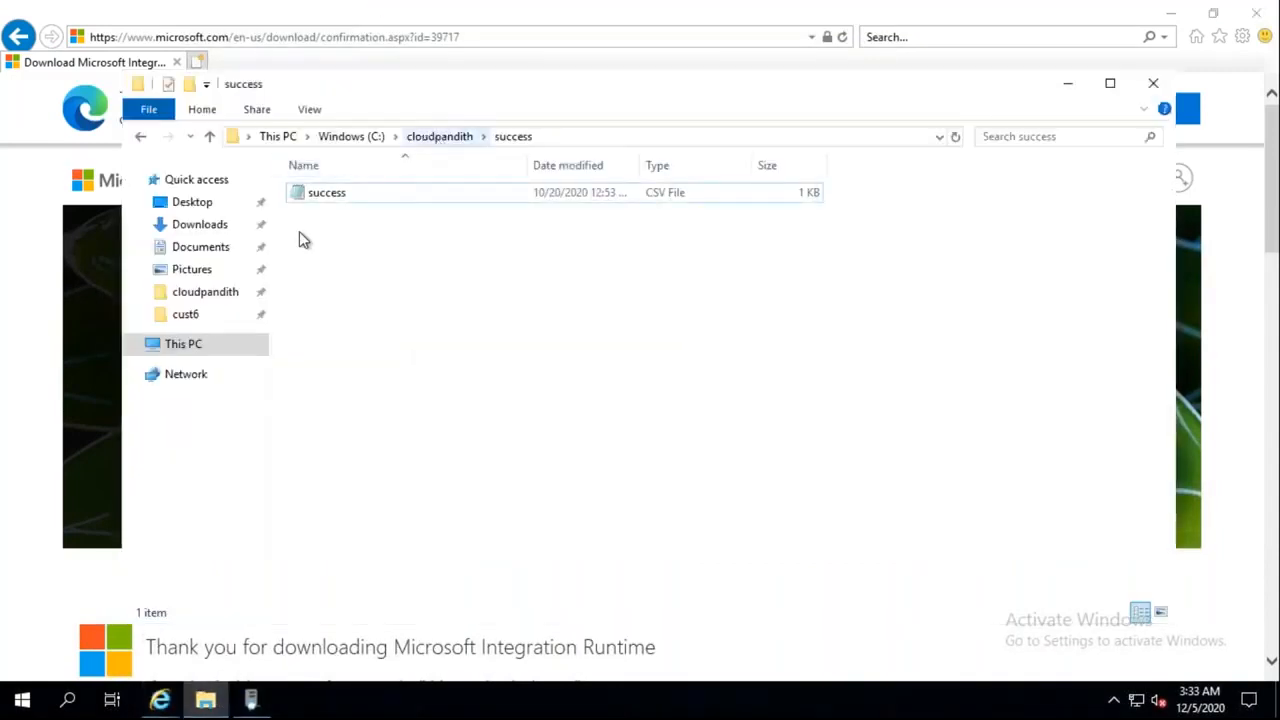
{"action": "left_click", "coordinate": [432, 136]}
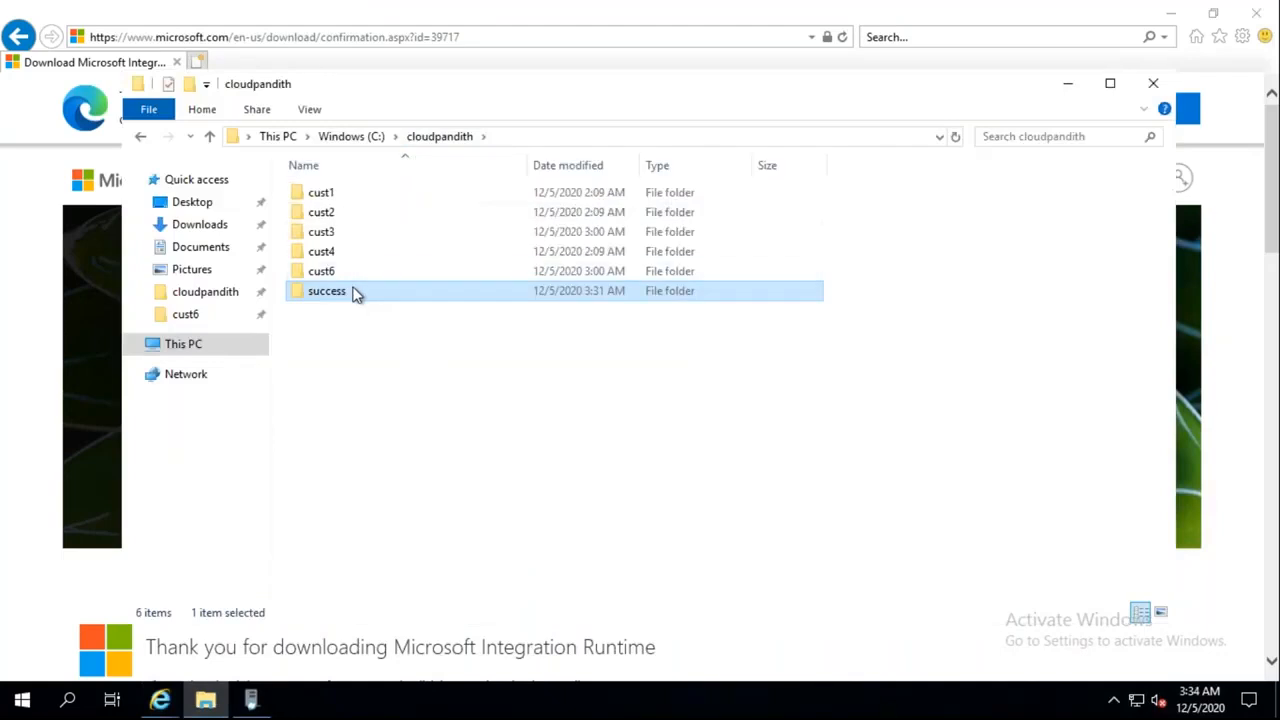
{"action": "left_click", "coordinate": [353, 292]}
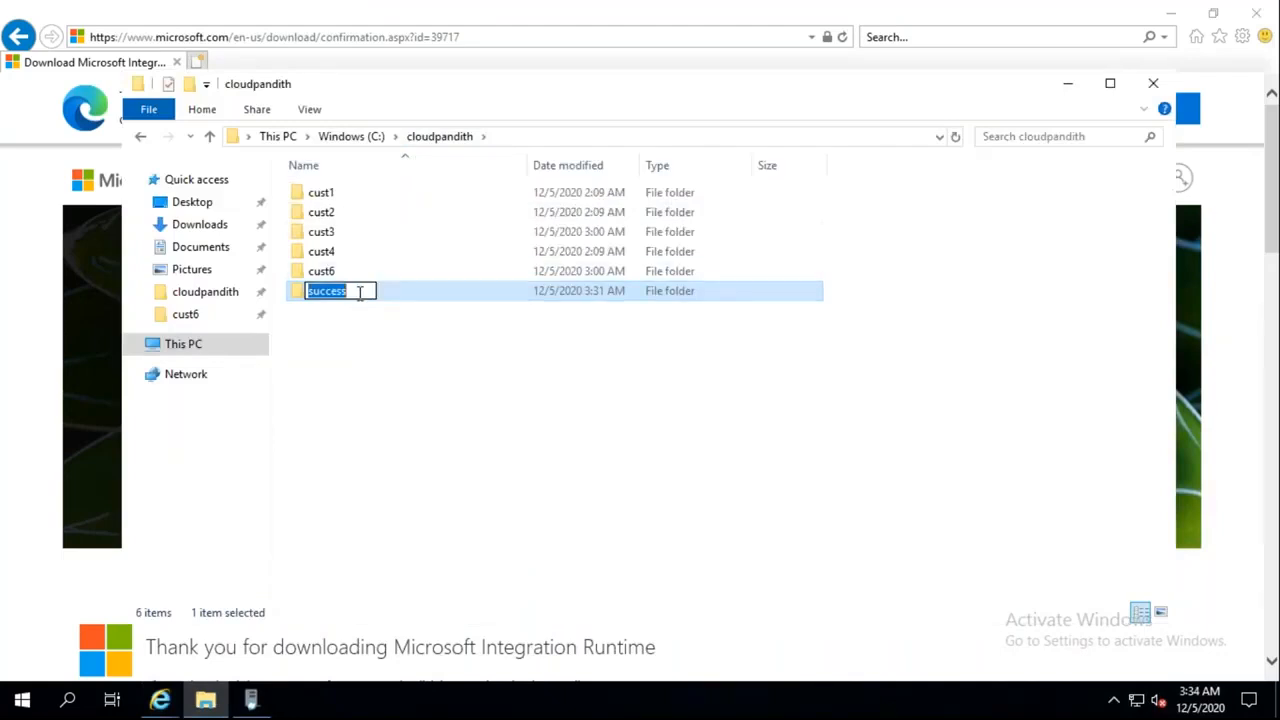
{"action": "left_click", "coordinate": [453, 292]}
{"action": "double_click", "coordinate": [451, 288]}
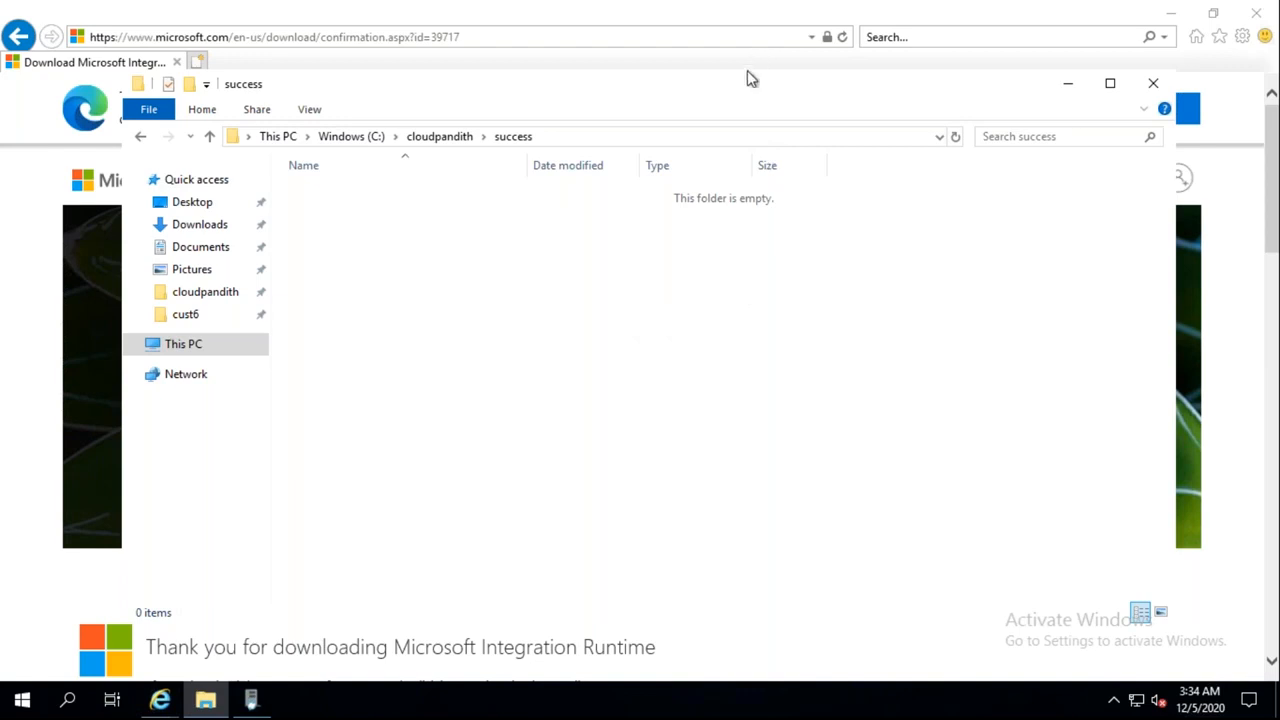
{"action": "left_click_drag", "start_coordinate": [729, 95], "coordinate": [410, 147]}
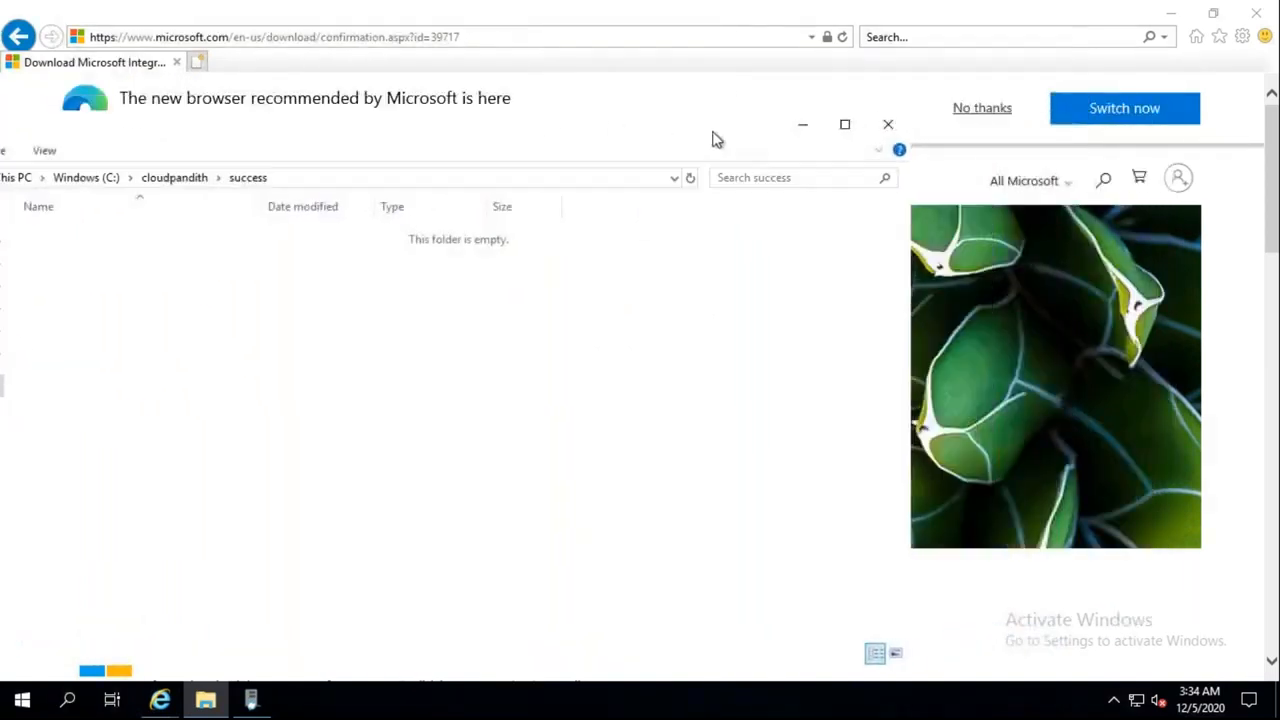
{"action": "left_click", "coordinate": [801, 128]}
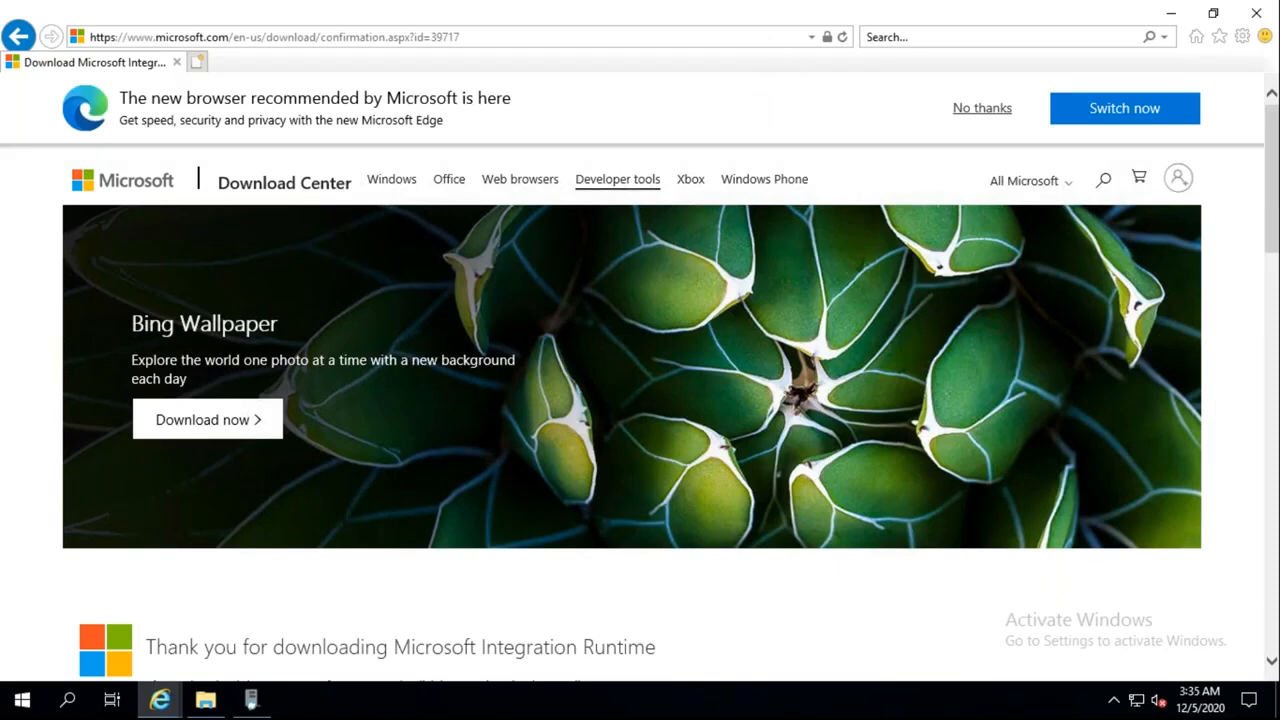
{"action": "left_click", "coordinate": [206, 701]}
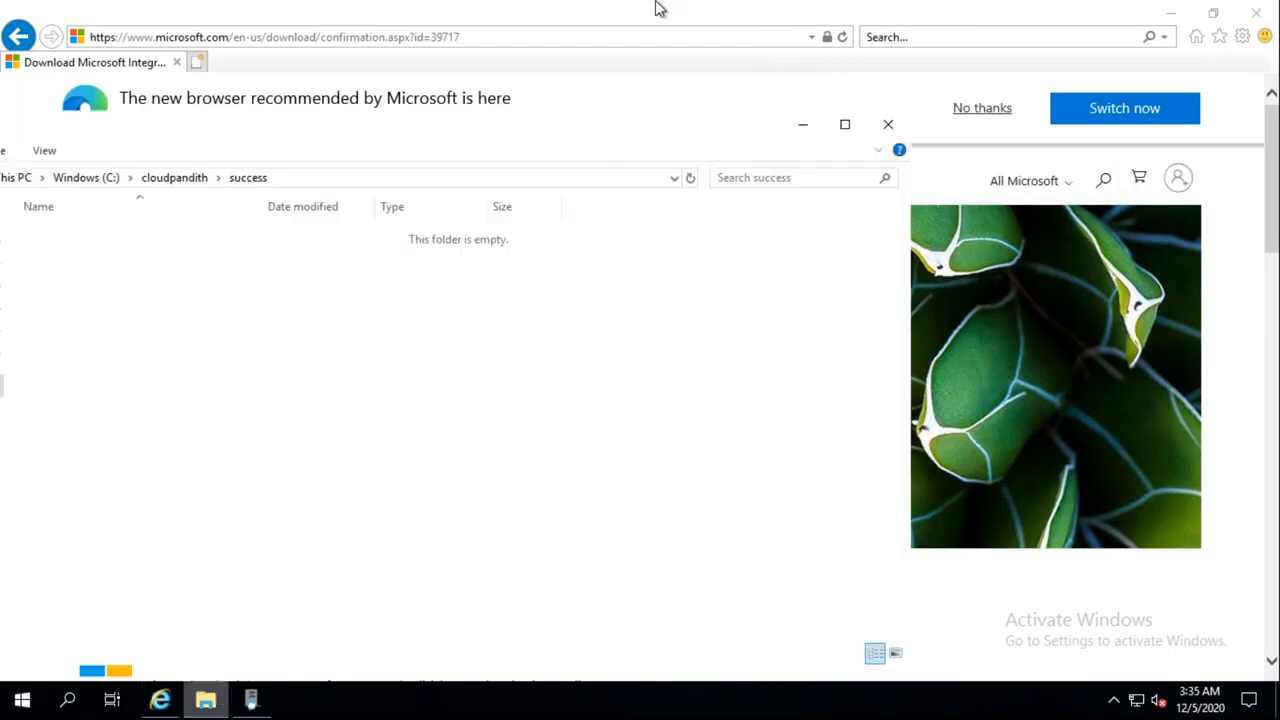
Refresh the output container to show cust6, then go back to Data Factory's Author workspace
{"action": "mouse_move", "coordinate": [743, 11]}
{"action": "left_click", "coordinate": [826, 12]}
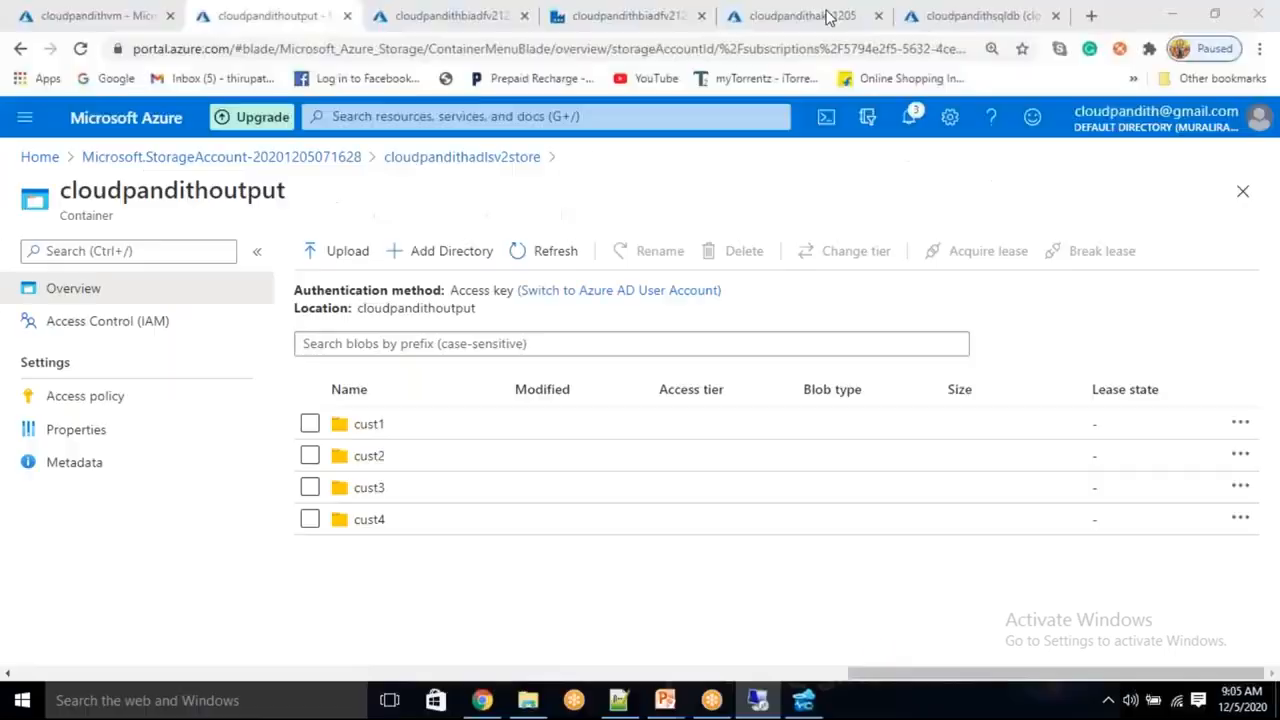
{"action": "left_click", "coordinate": [551, 253]}
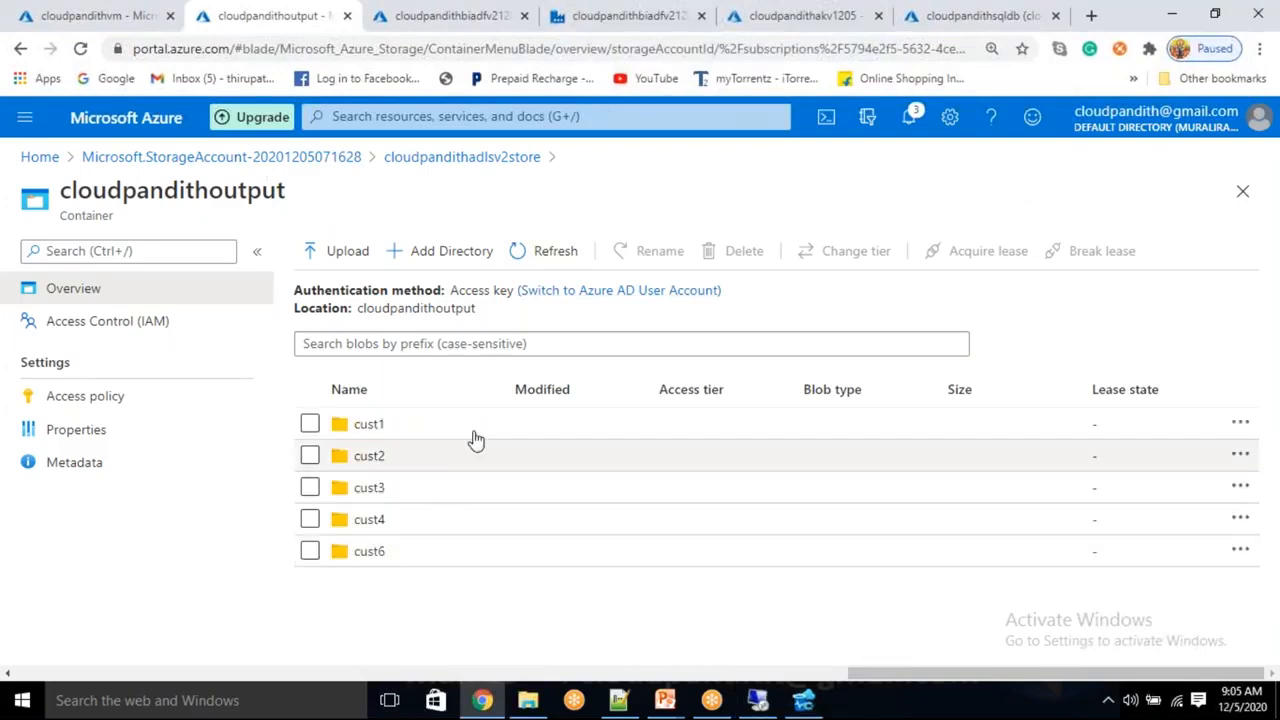
{"action": "left_click", "coordinate": [596, 10]}
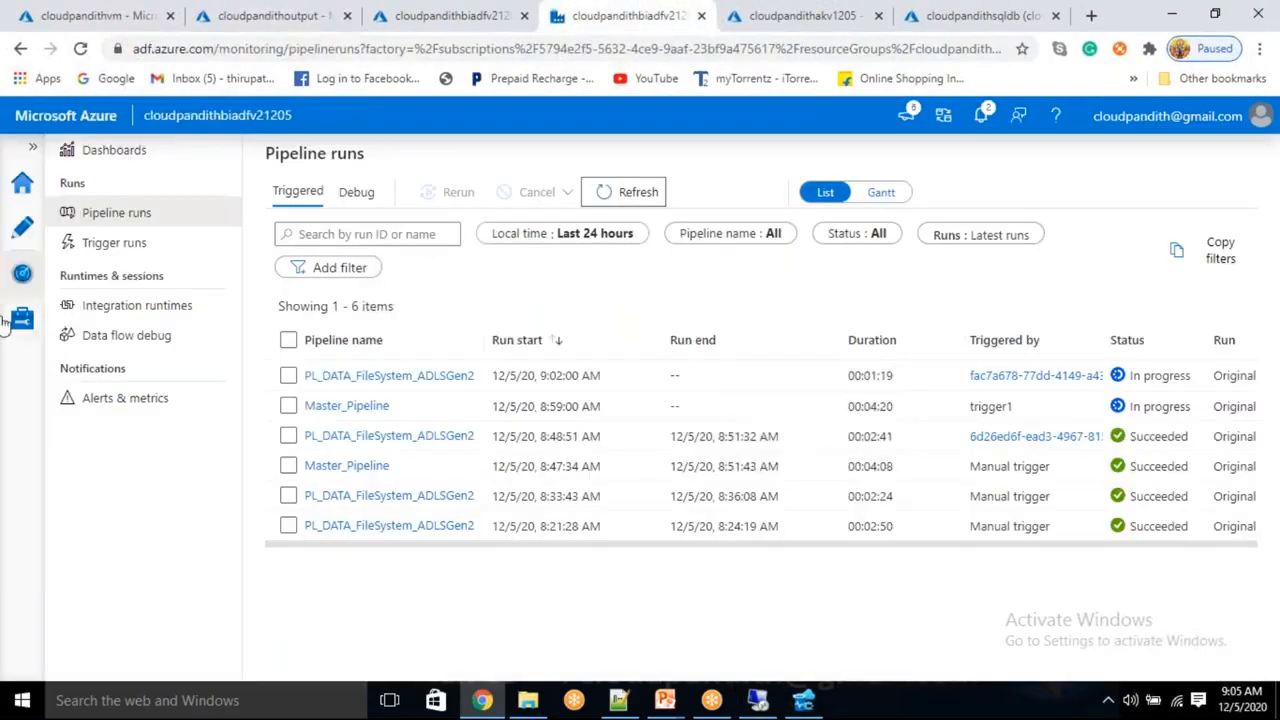
{"action": "left_click", "coordinate": [22, 230]}
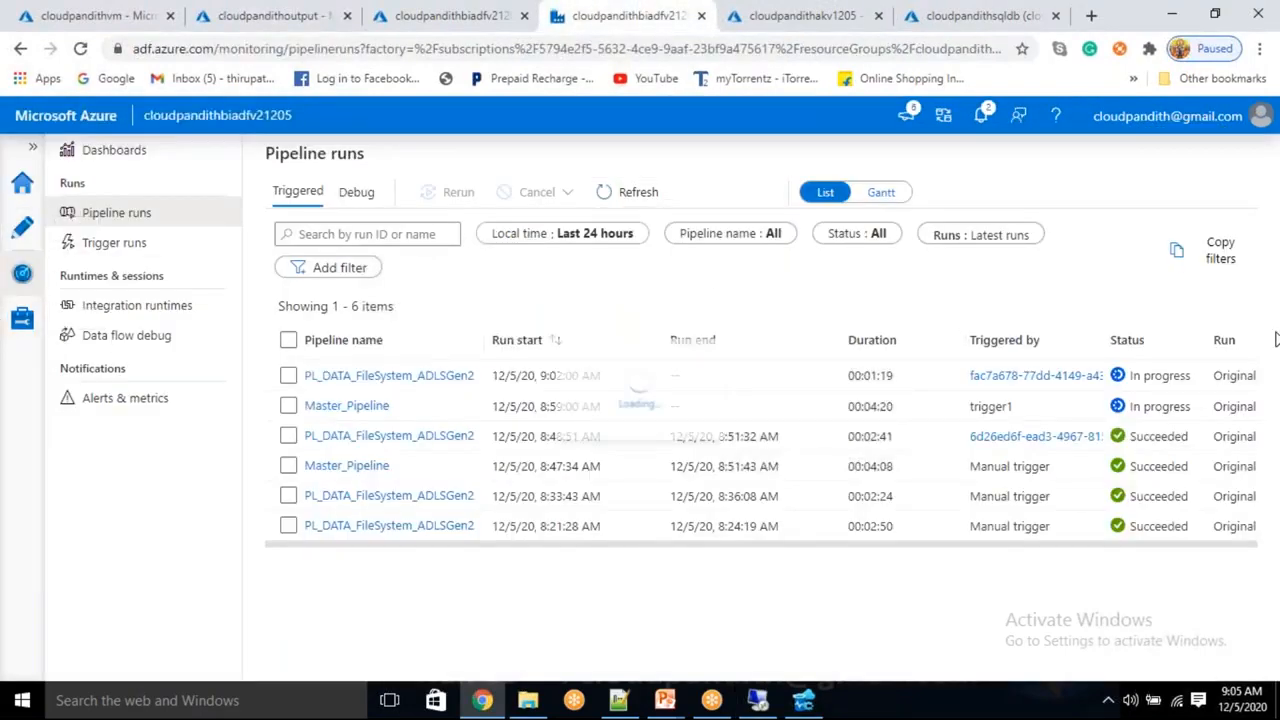